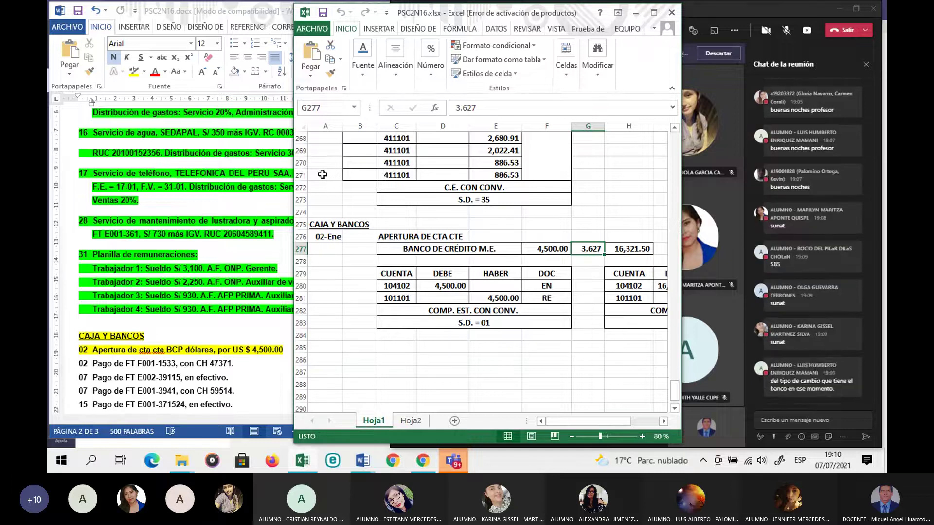
Step: Unmute the Teams microphone and bring the Excel CAJA Y BANCOS workbook back to the front
left_click(785, 36)
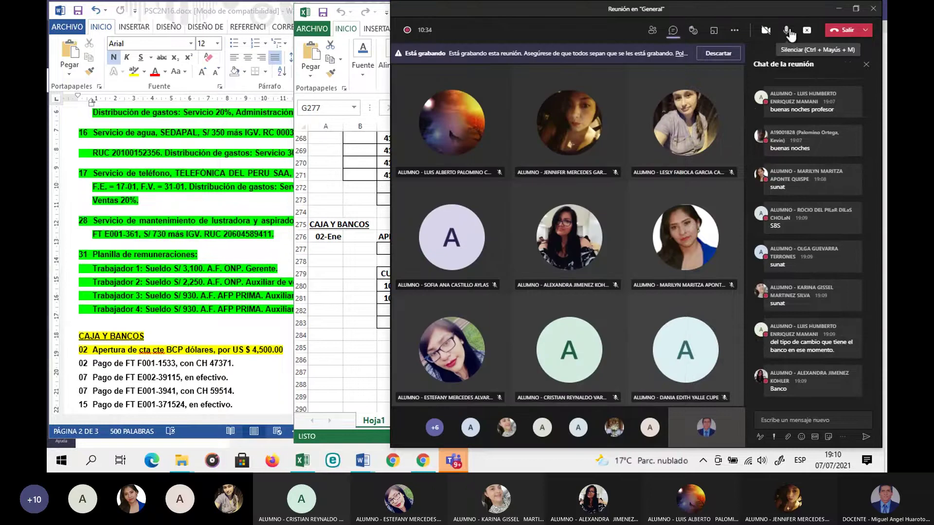
left_click(761, 174)
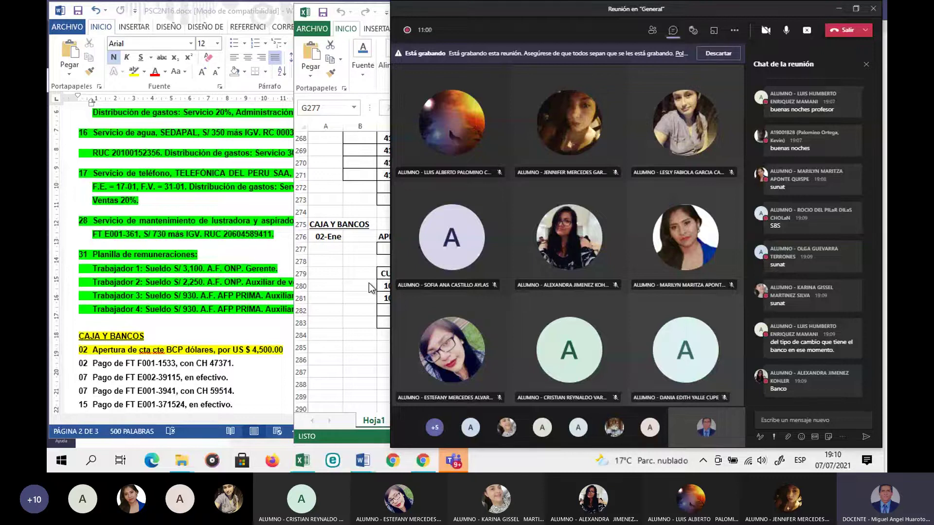
left_click(340, 287)
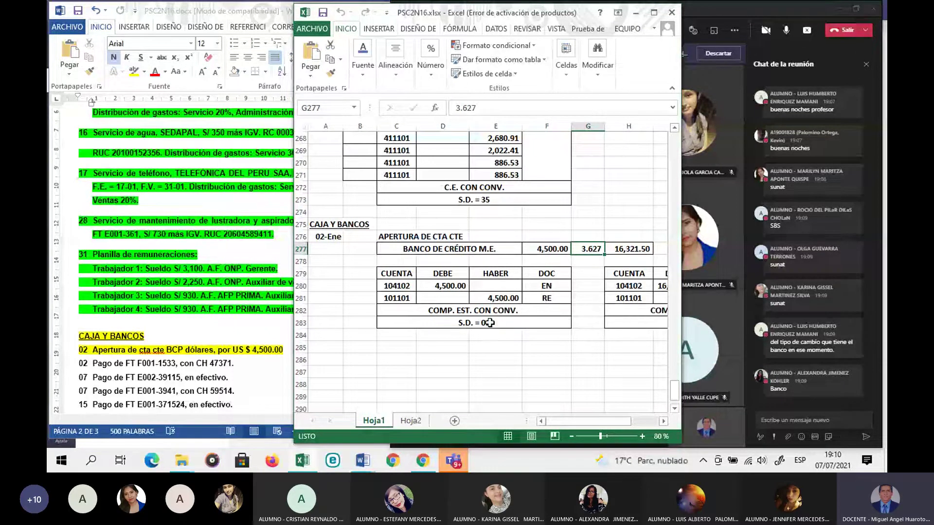
Step: Widen and reposition the Excel window so columns H–K of the converted entry show
left_click(360, 334)
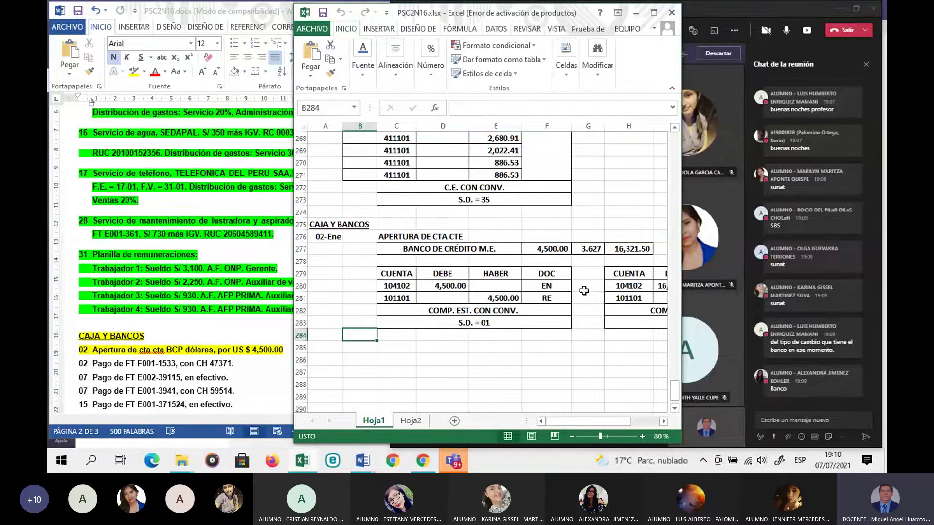
left_click_drag(683, 268, 760, 268)
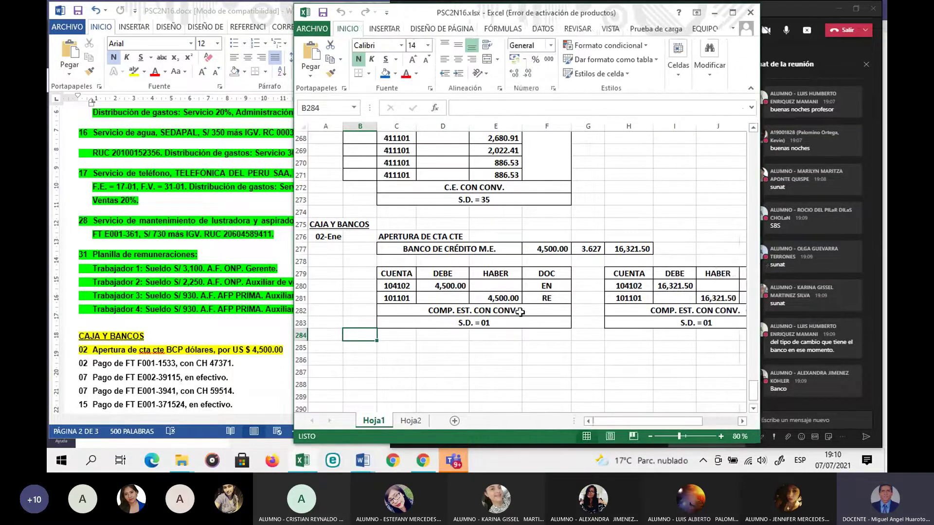
left_click_drag(490, 21, 438, 30)
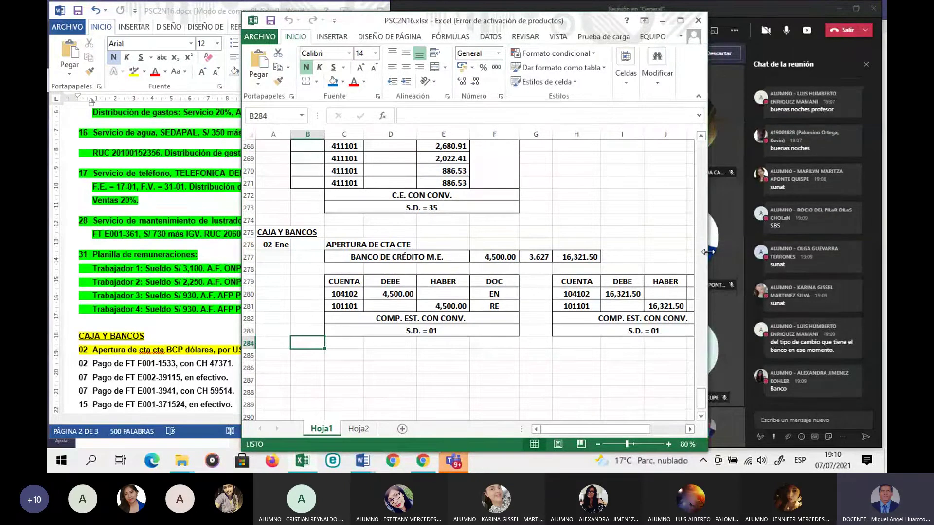
left_click_drag(708, 253, 753, 250)
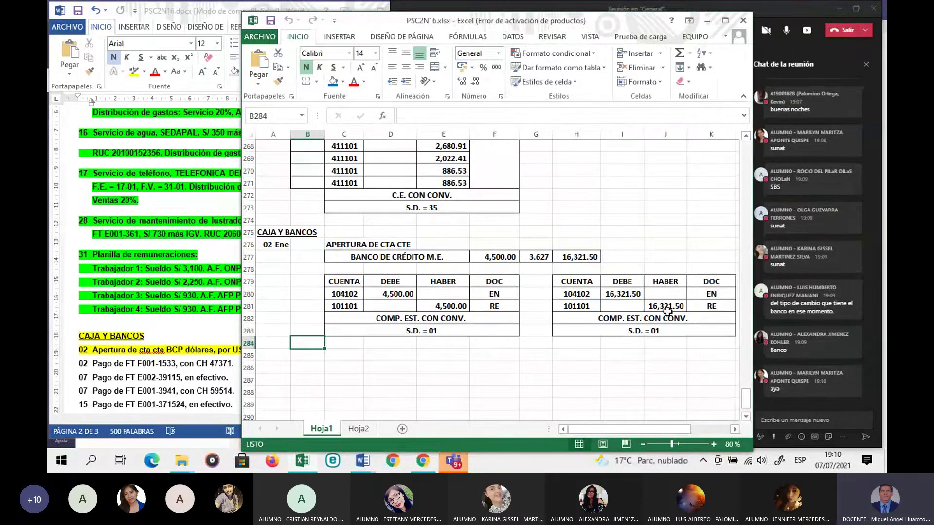
Step: Verify accounts 104102/101101 and the 4,500.00 and 16,321.50 formulas, then bring up Word's exercise list
left_click(583, 310)
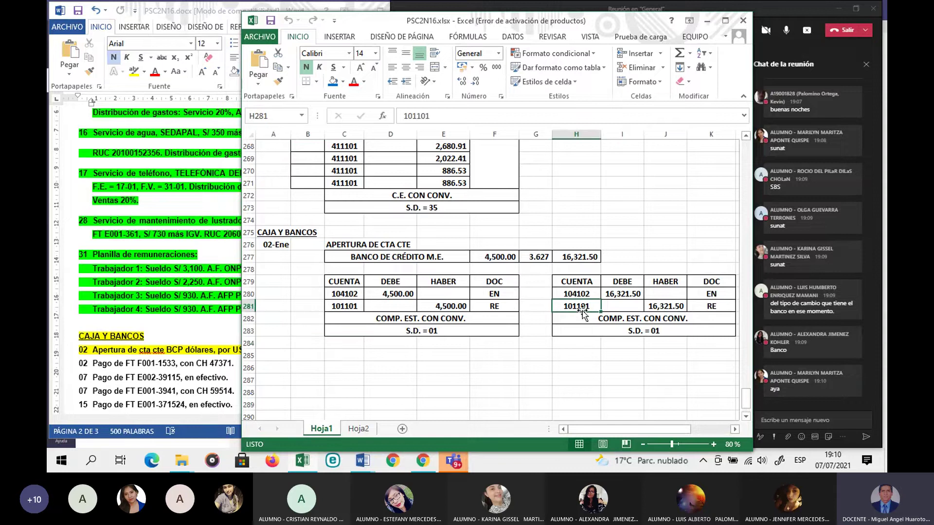
left_click(655, 307)
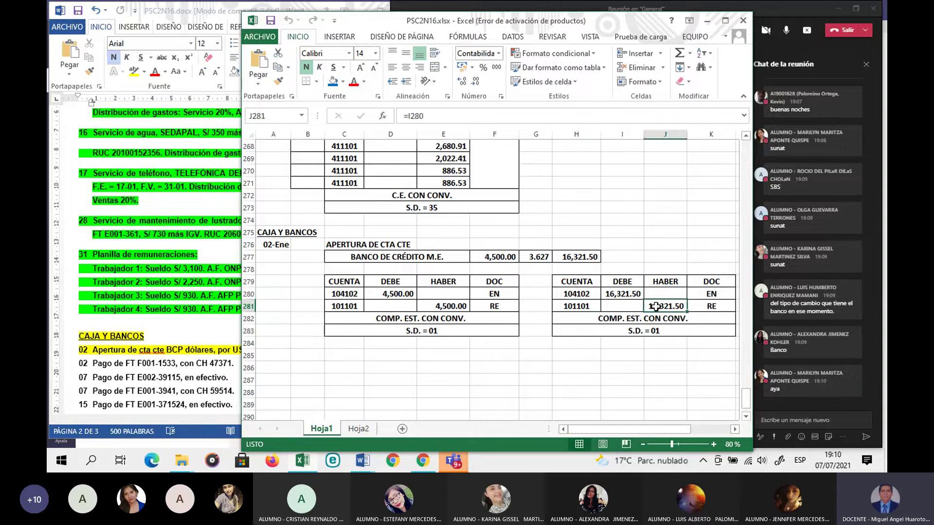
left_click(572, 293)
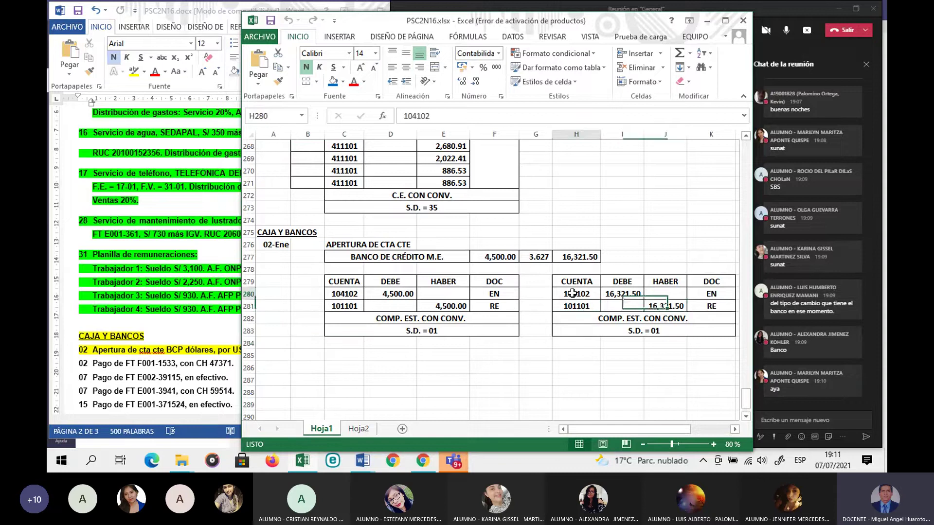
left_click(615, 294)
left_click(400, 295)
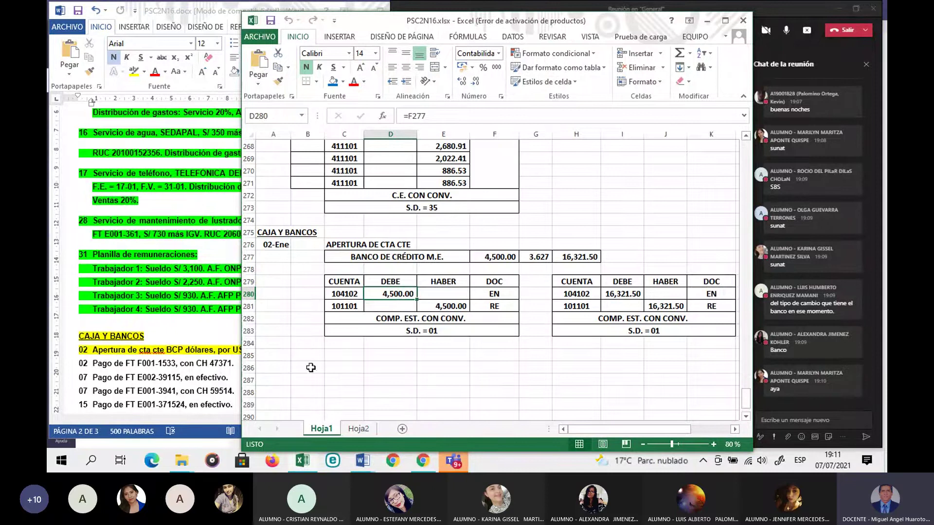
left_click(191, 369)
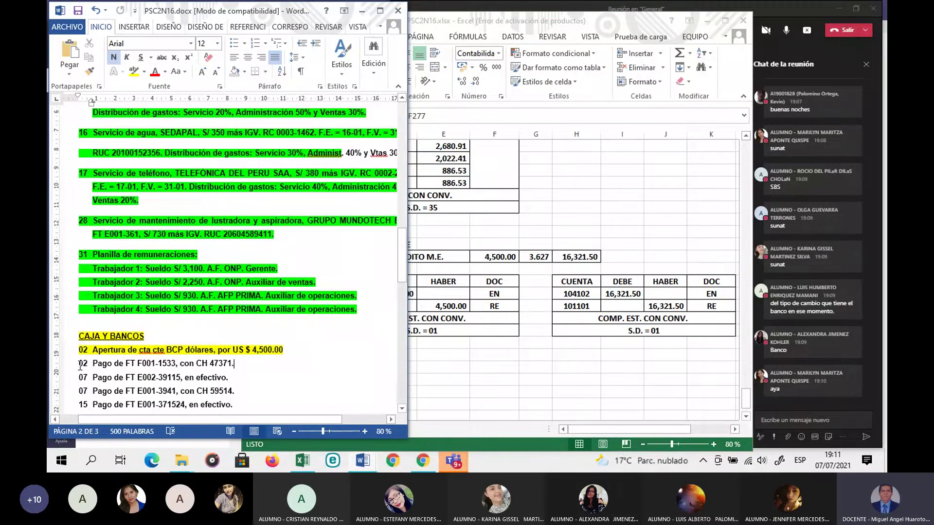
Step: Highlight the '02 Pago de FT F001-1533, con CH 47371.' line yellow, then return to Excel
left_click_drag(81, 366, 238, 362)
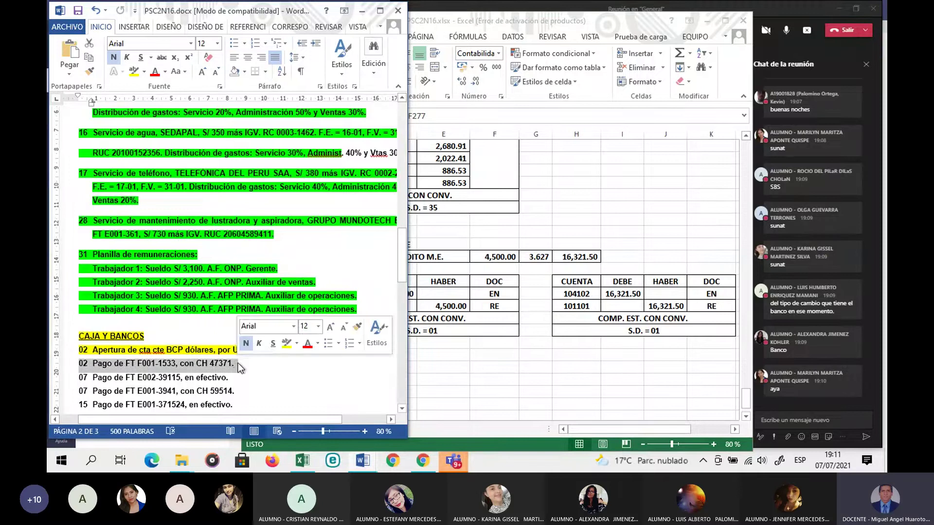
left_click(133, 72)
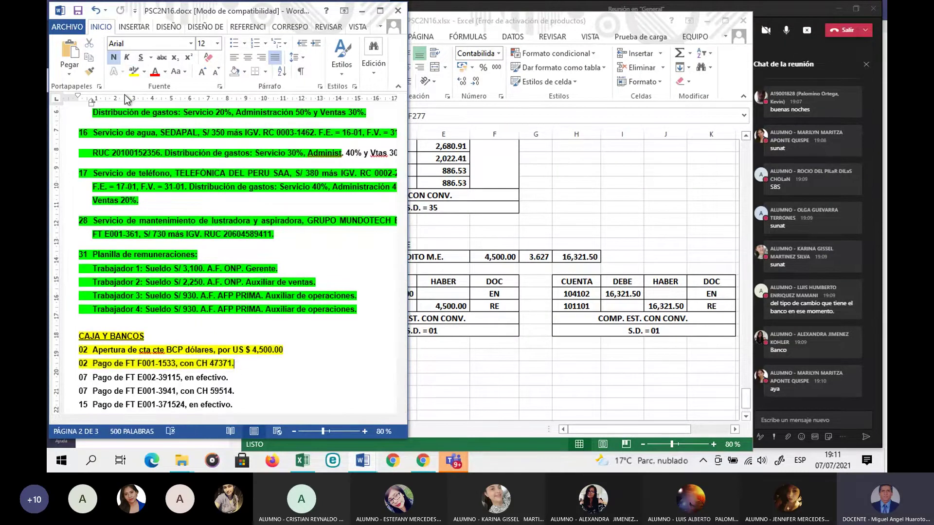
left_click(486, 346)
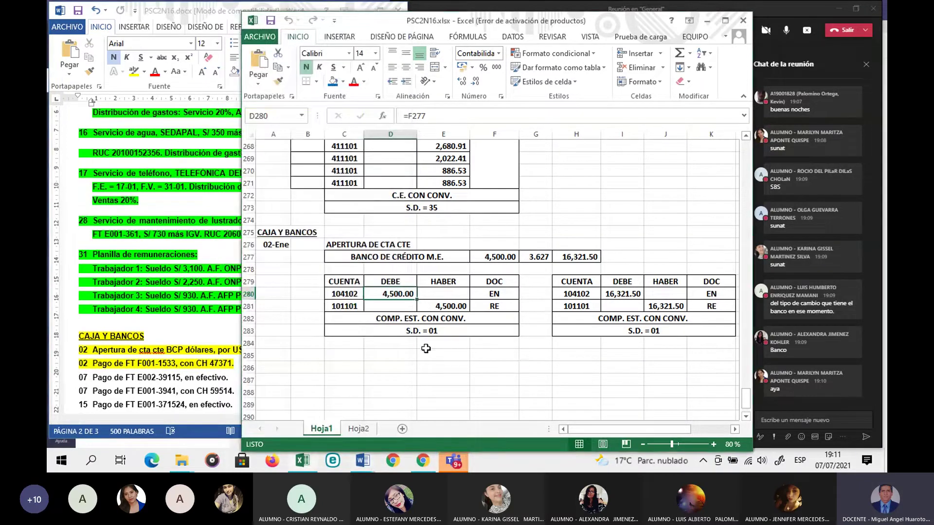
Step: Enter date 02-Ene in A285 and description PAGO DE FACTURA in C285
left_click(276, 357)
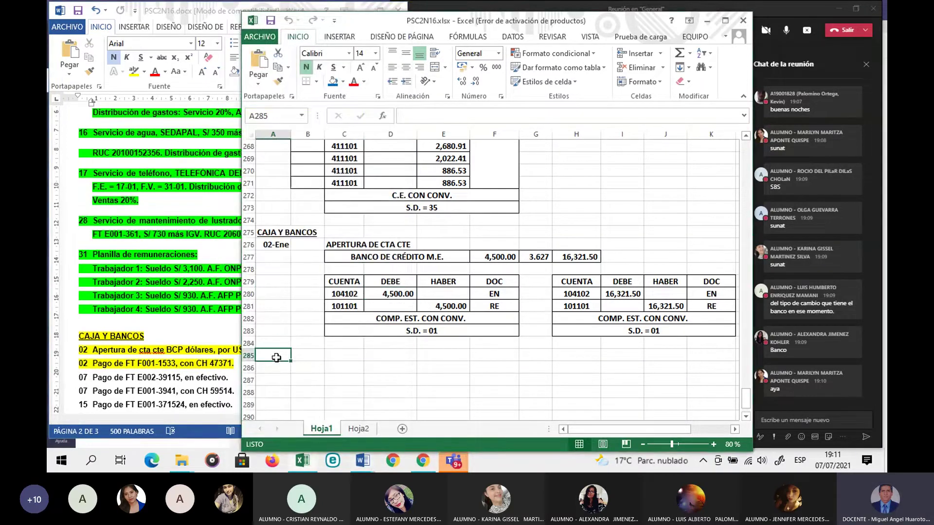
type("02-Ene")
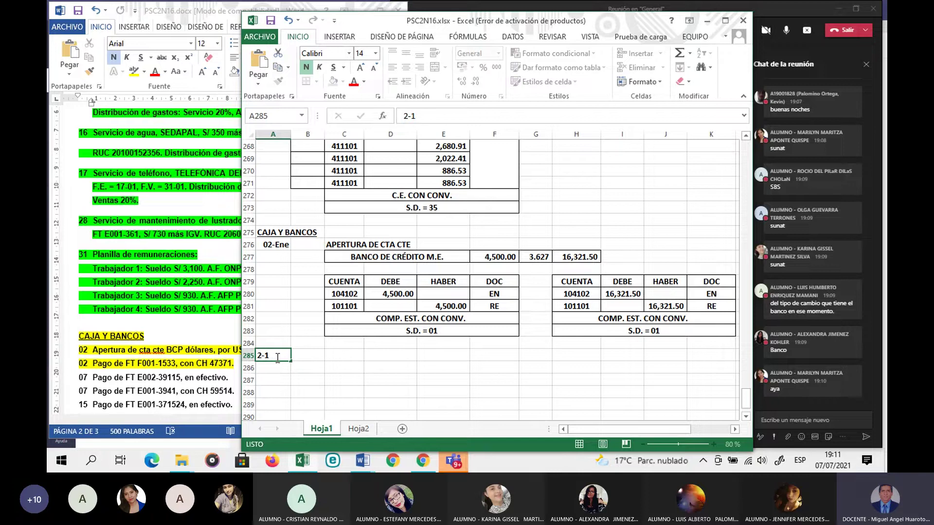
key("Return")
left_click(332, 355)
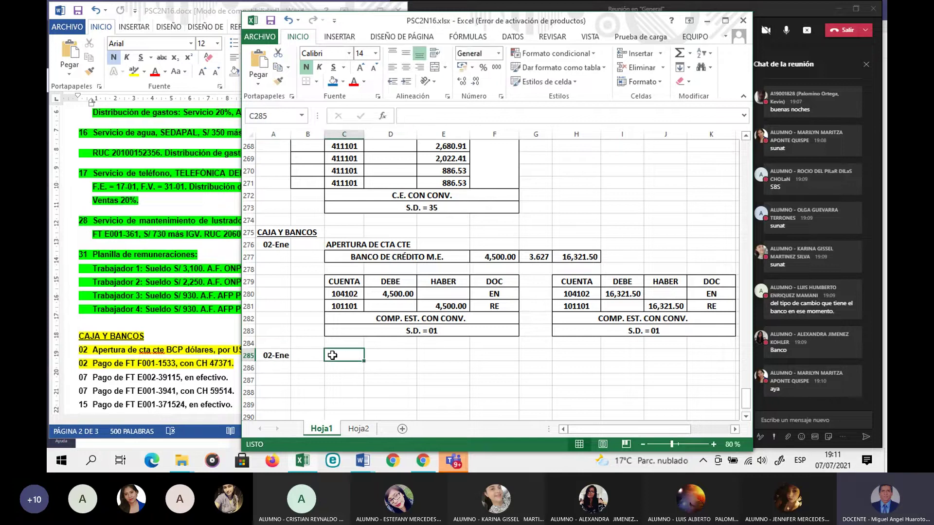
type("PAGO DE ")
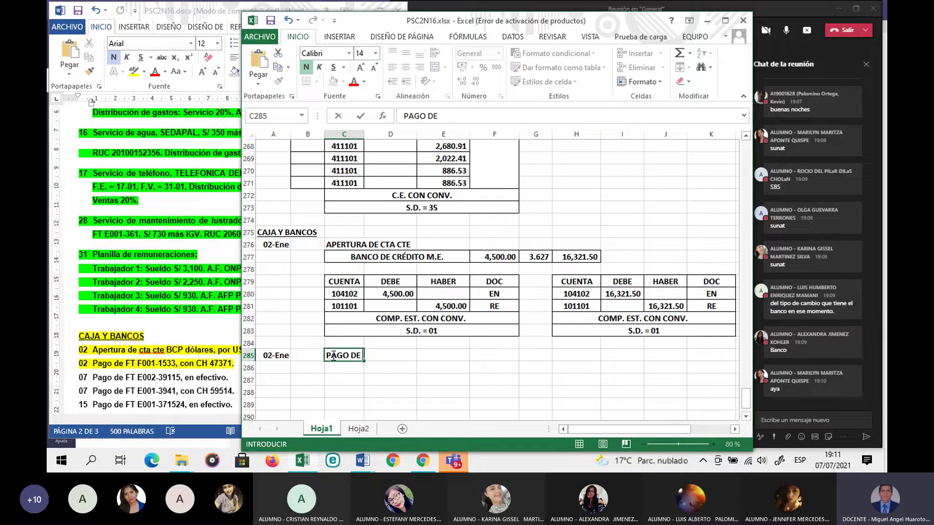
type("FACTURA")
key("Return")
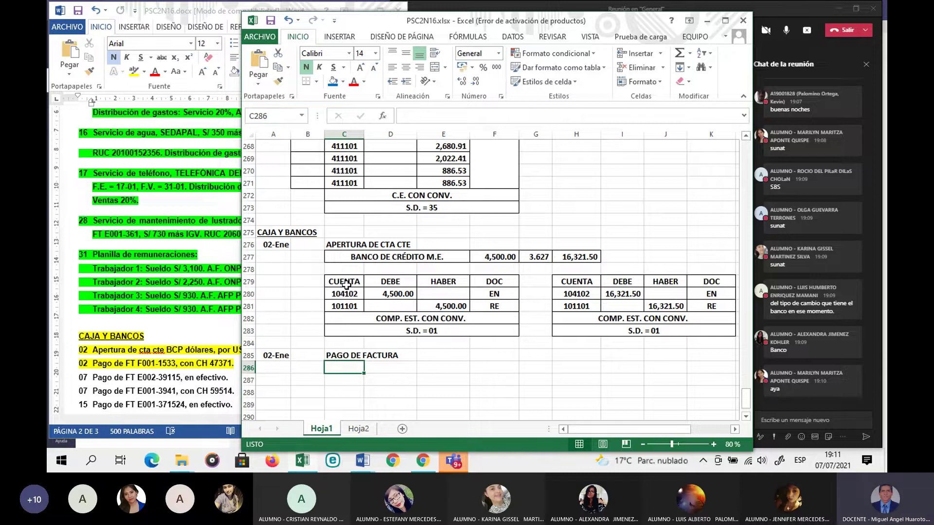
Step: Copy the opening entry's account table C279:F283 to C286
left_click_drag(345, 283, 486, 326)
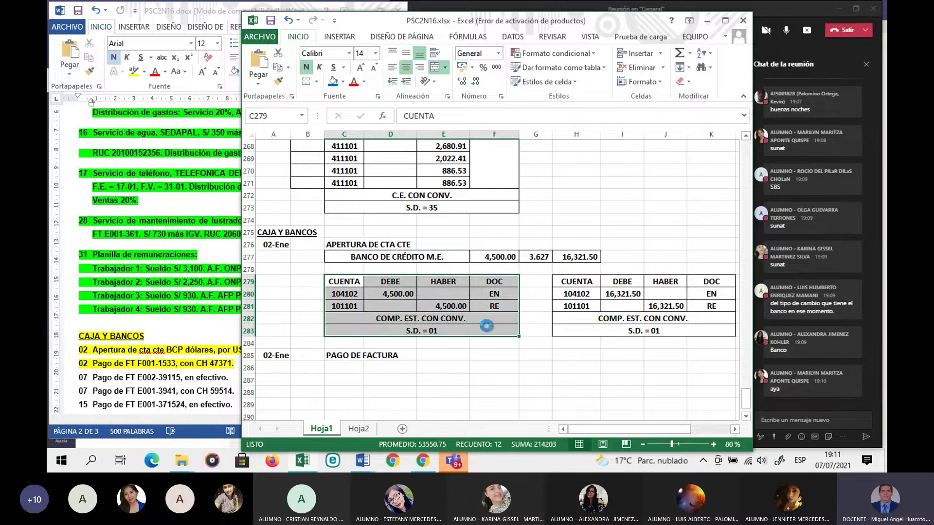
key("ctrl+c")
left_click(344, 368)
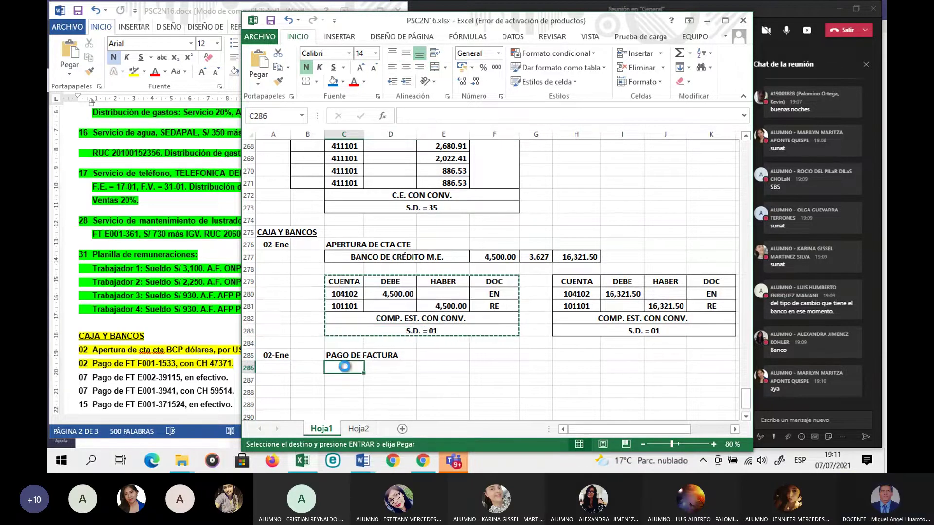
key("ctrl+v")
scroll(345, 366, "down", 2)
Step: Clear the copied codes and amounts, and change the C289 summary to COMP. CHEQUES
left_click_drag(344, 307, 445, 318)
key("Escape")
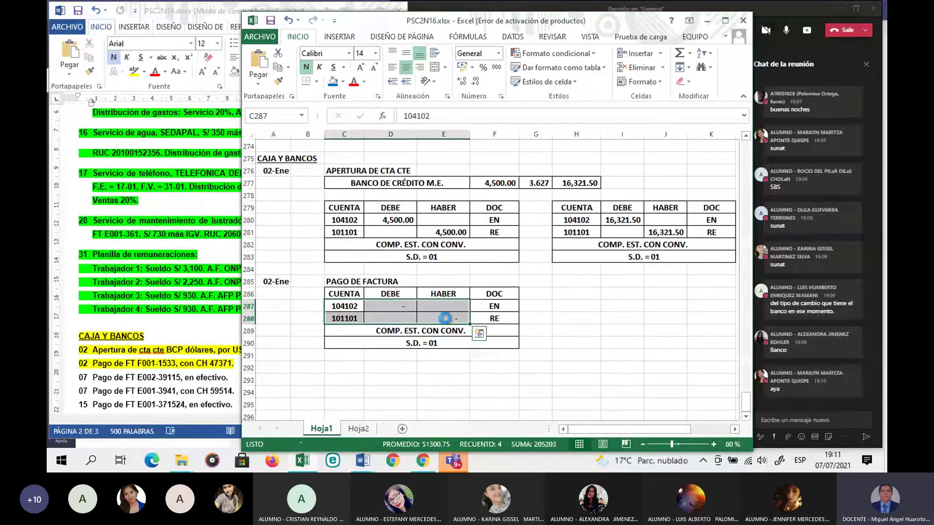
key("Delete")
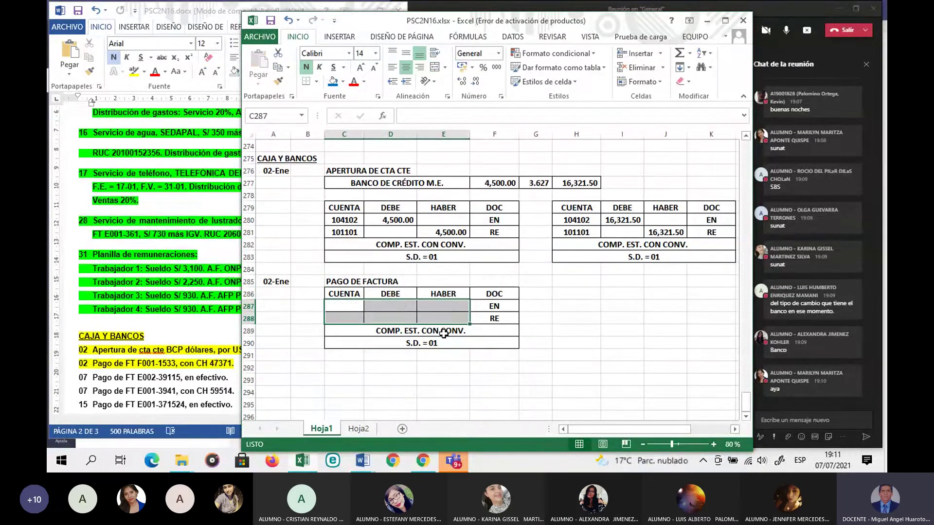
left_click(444, 333)
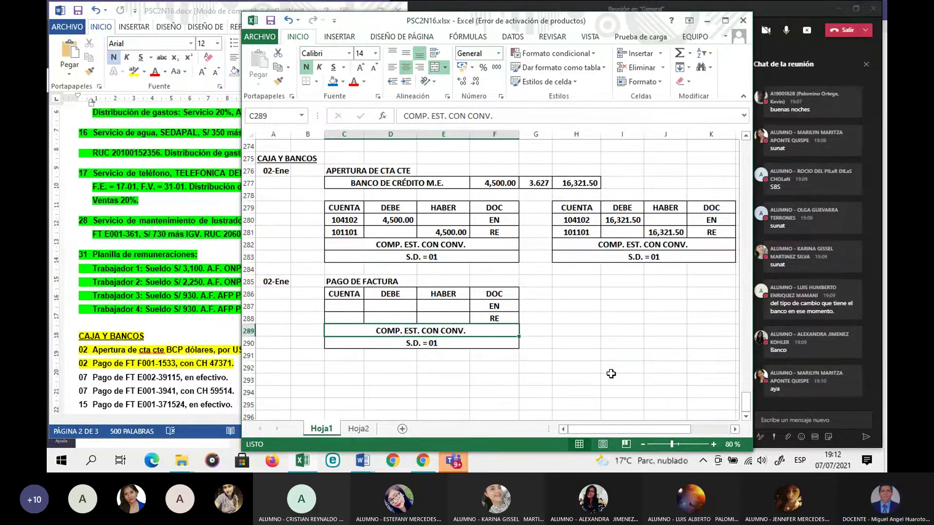
type("COM")
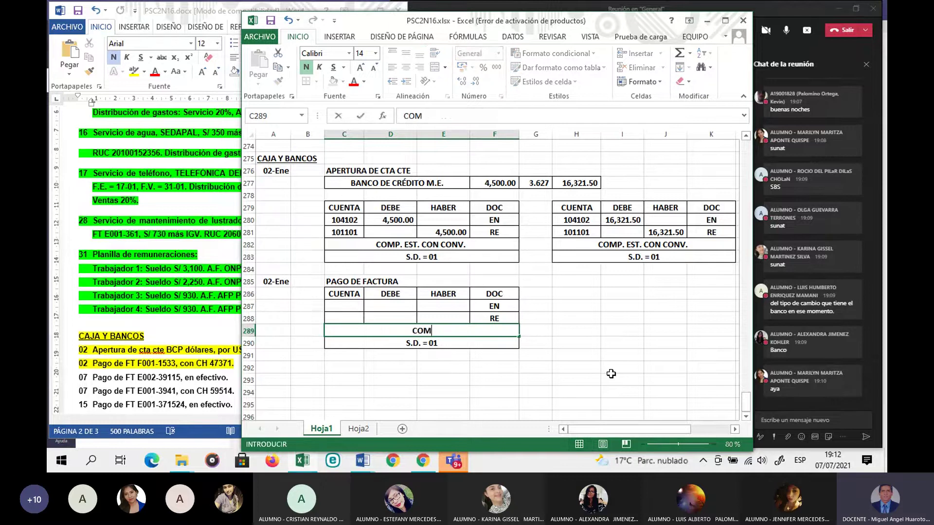
type("P. BANCOS")
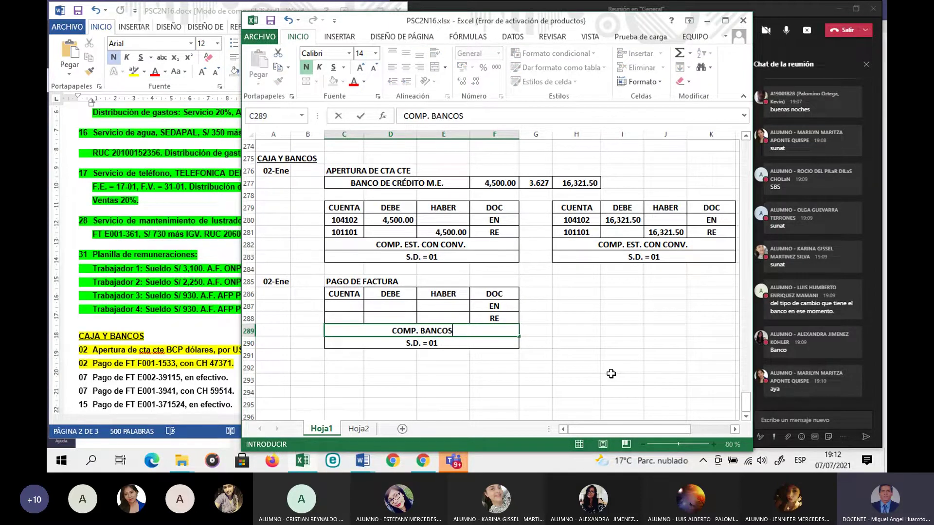
key("Return")
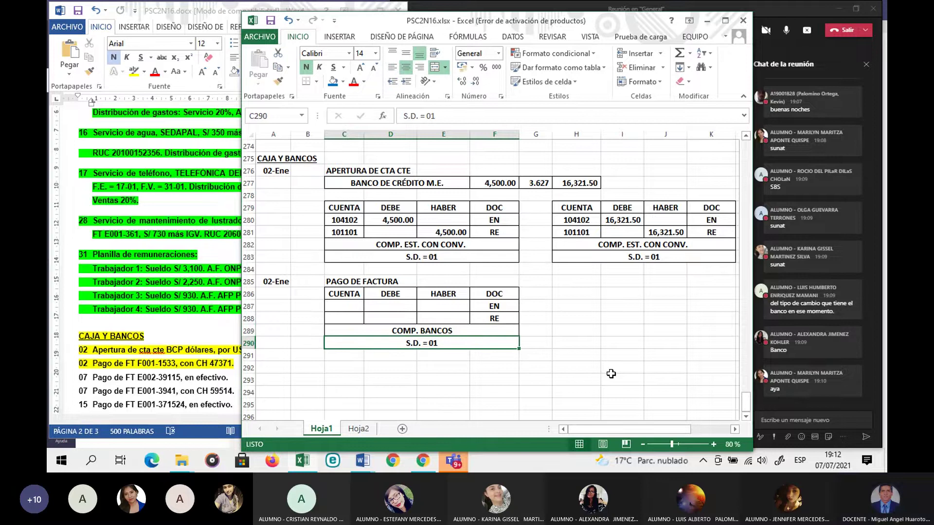
key("Up")
key("F2")
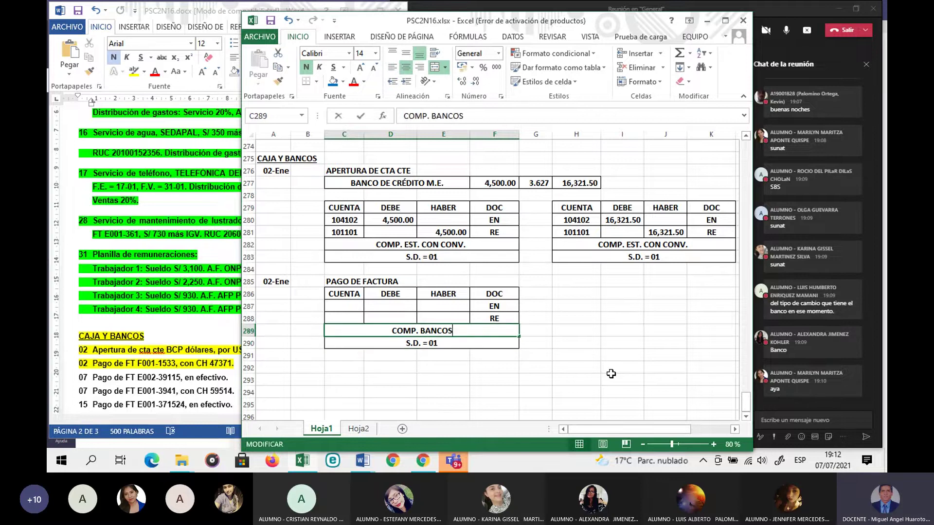
key("BackSpace")
key("BackSpace")
key("BackSpace")
key("BackSpace")
key("BackSpace")
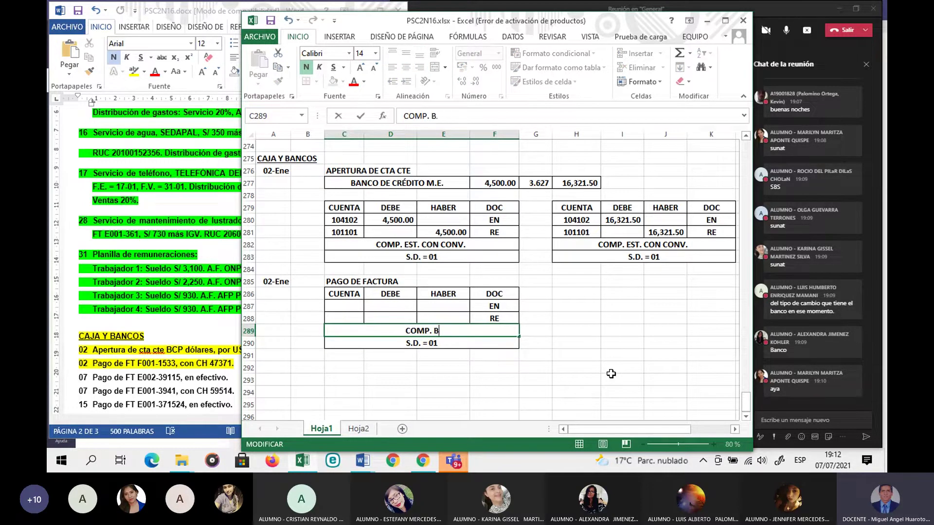
key("BackSpace")
type("CHEQUES")
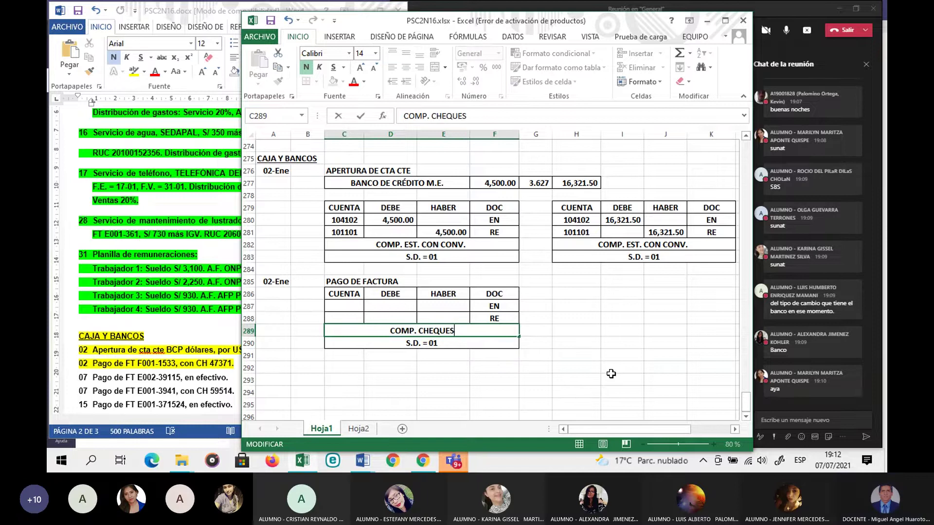
key("Return")
Step: Change the C290 line to S.D. = 23 and delete the EN and RE codes in F287:F288
key("F2")
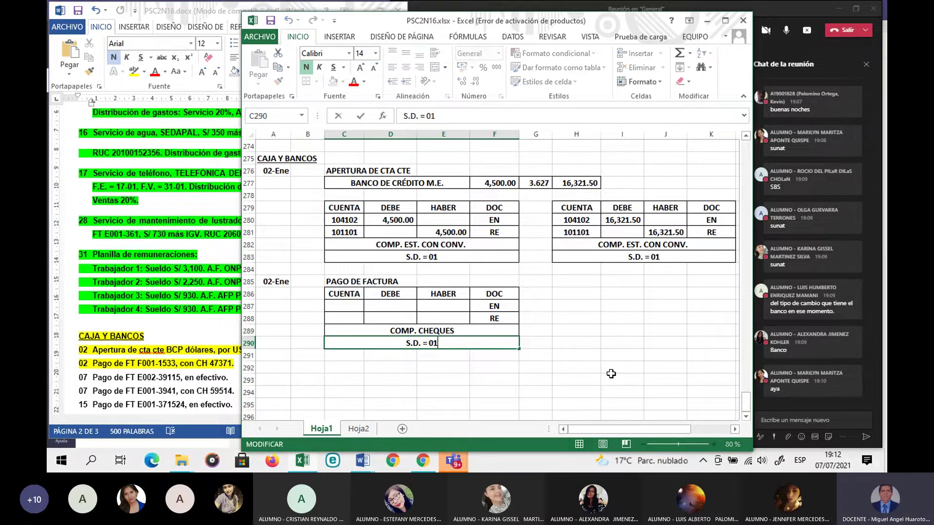
key("BackSpace")
key("BackSpace")
type("23")
key("Return")
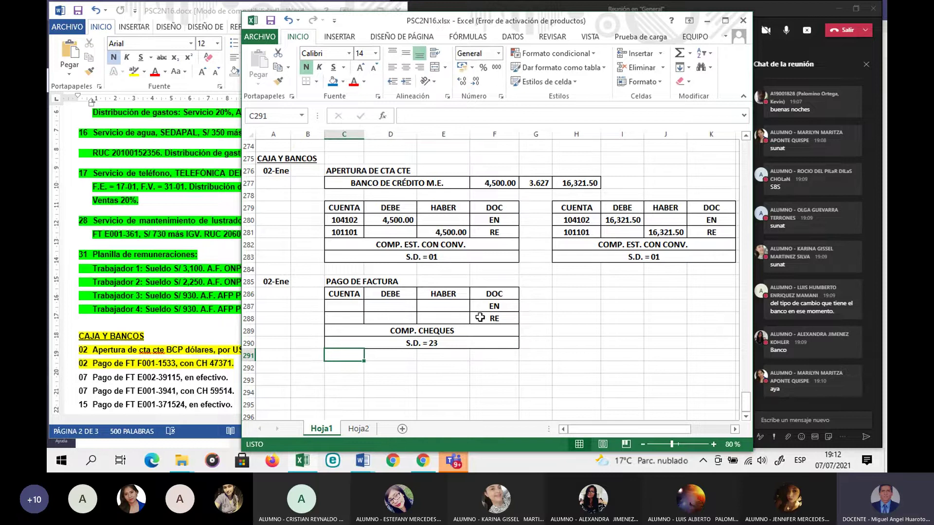
left_click_drag(493, 307, 493, 316)
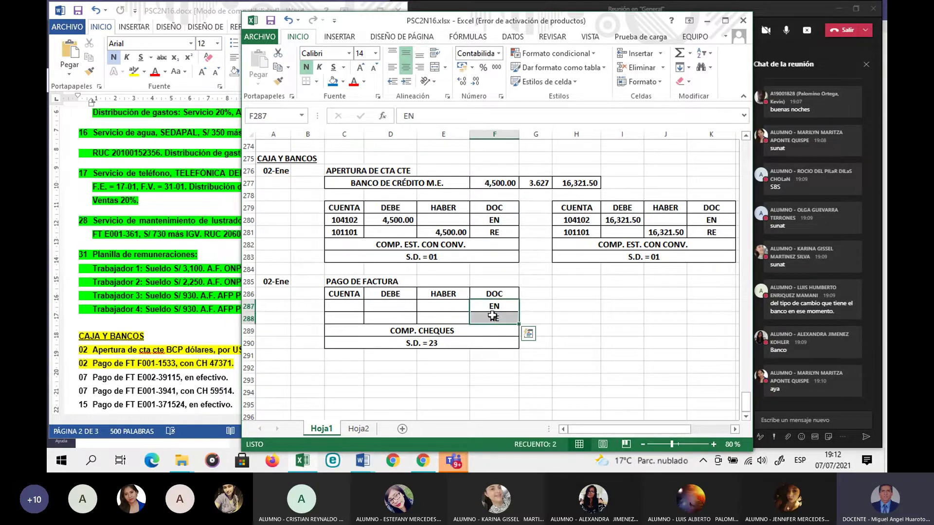
key("Delete")
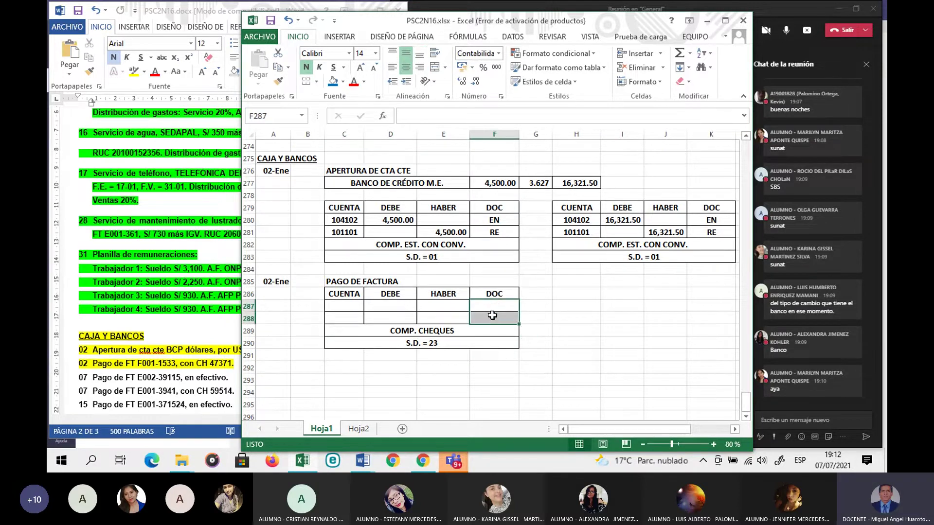
left_click(538, 345)
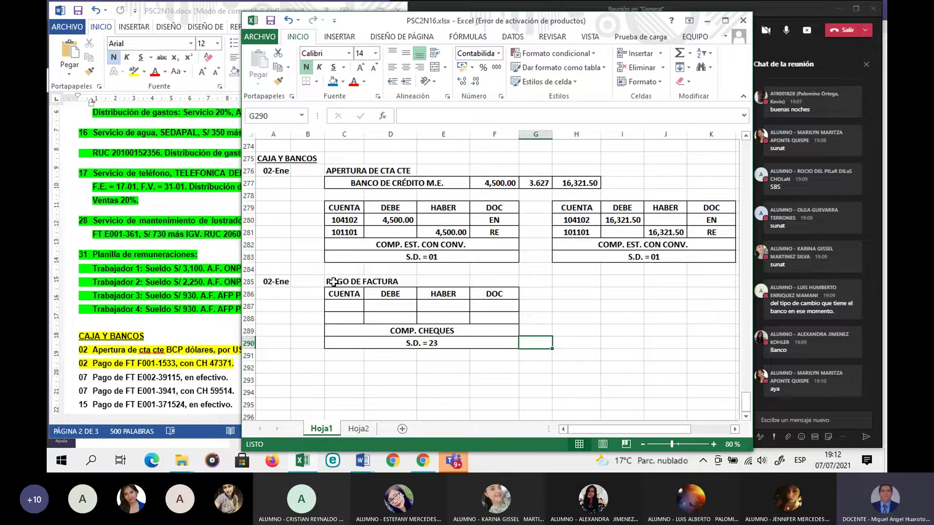
Step: Merge and centre the PAGO DE FACTURA title across C285:F285
left_click_drag(333, 282, 481, 287)
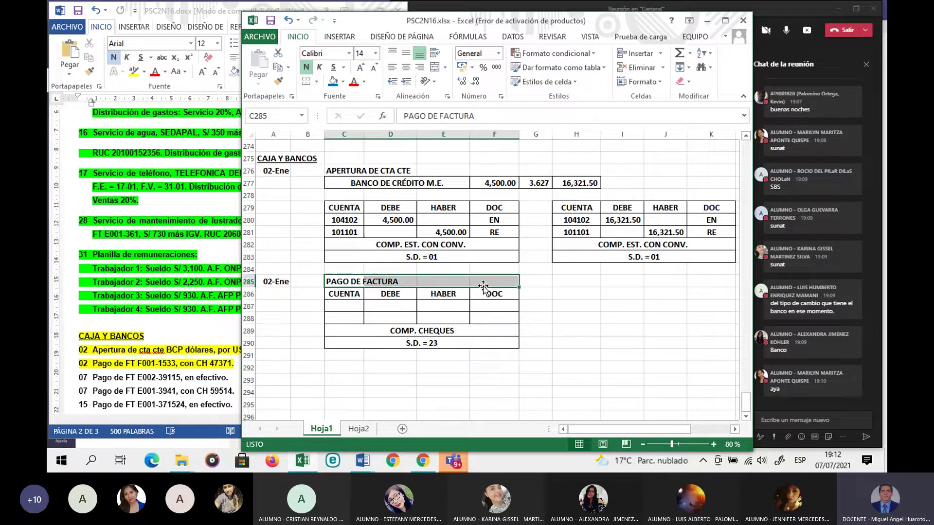
left_click(436, 68)
left_click(391, 389)
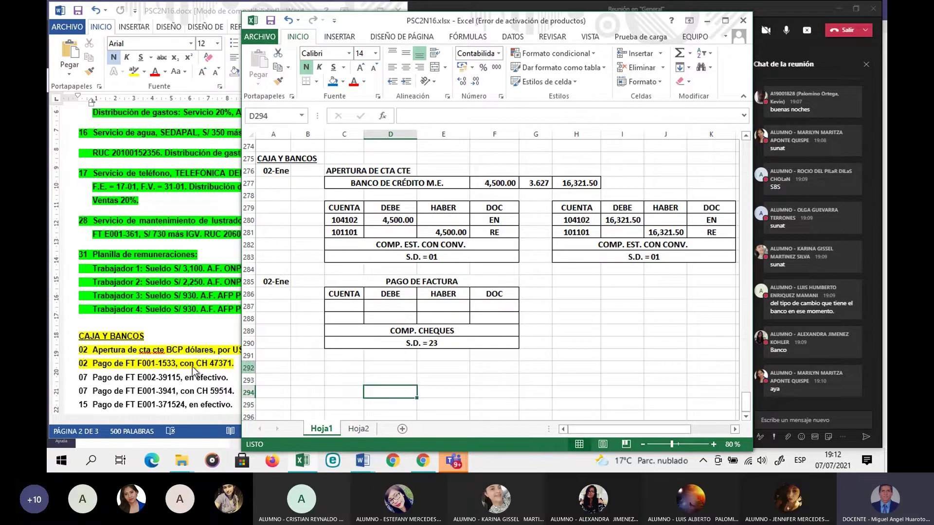
Step: In Word, select the '02 Compra de Muebles… FT F001-1533' item on page 1, then return to Excel
left_click(177, 368)
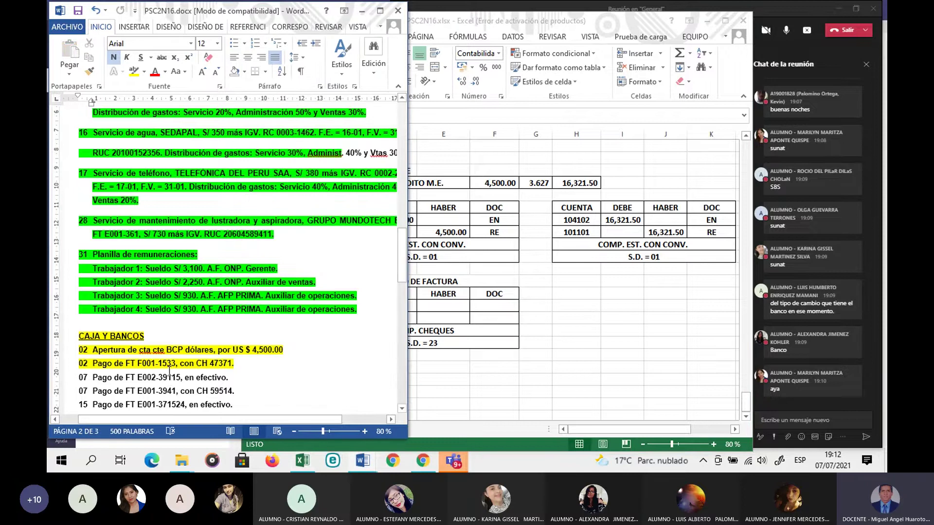
scroll(170, 371, "up", 1)
scroll(170, 371, "up", 10)
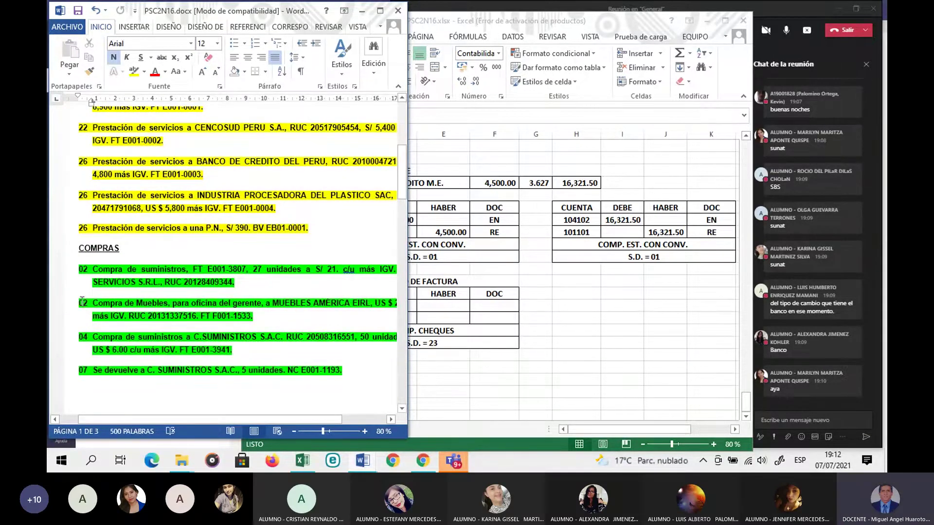
left_click_drag(81, 300, 257, 319)
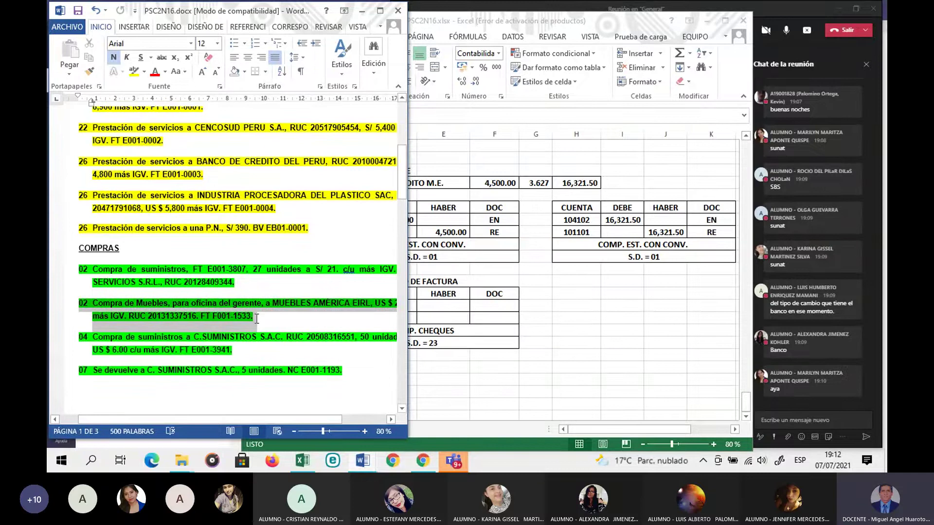
left_click(491, 354)
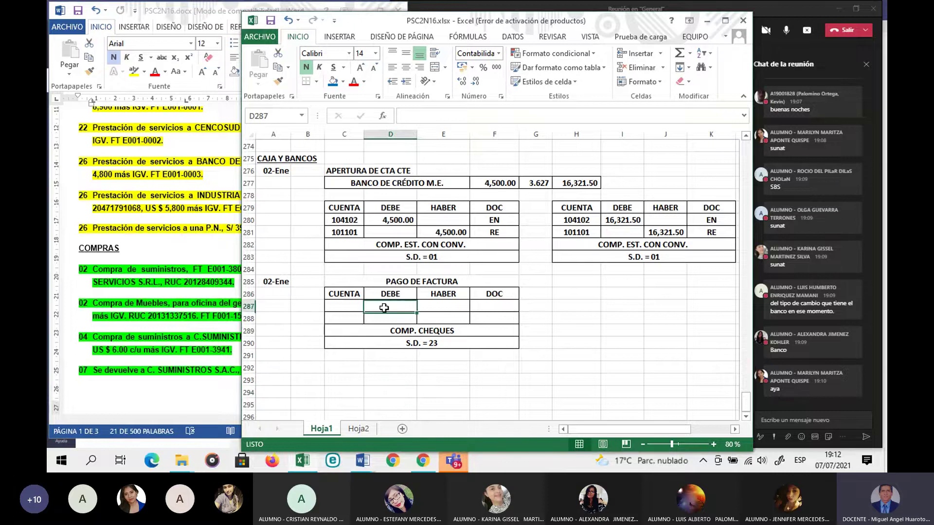
Step: Set D287 to reference invoice F001-1533's 3,068.00 payable amount in E124
type("=")
scroll(376, 271, "up", 20)
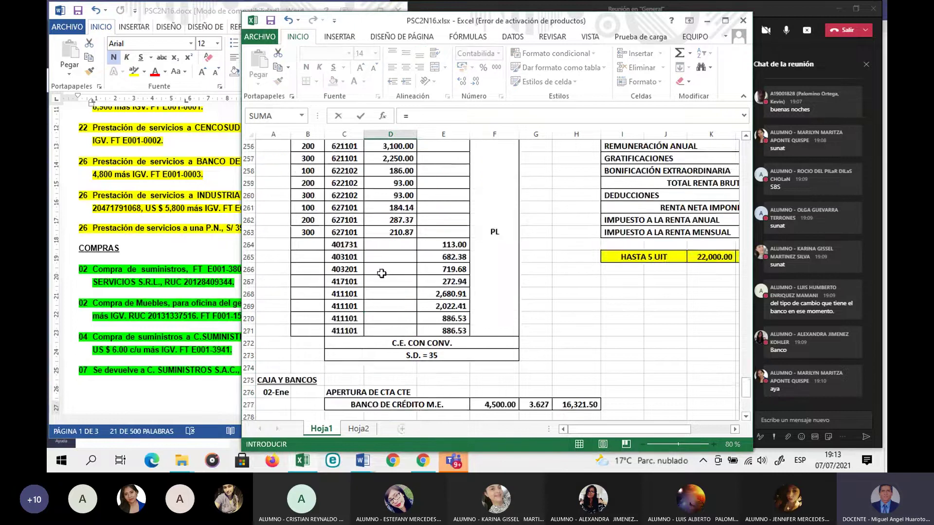
scroll(376, 271, "up", 20)
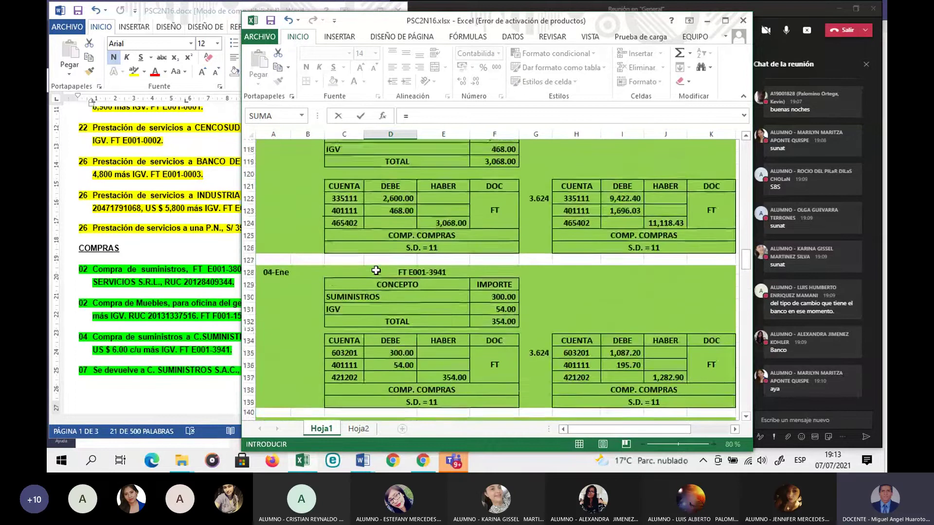
scroll(376, 271, "up", 5)
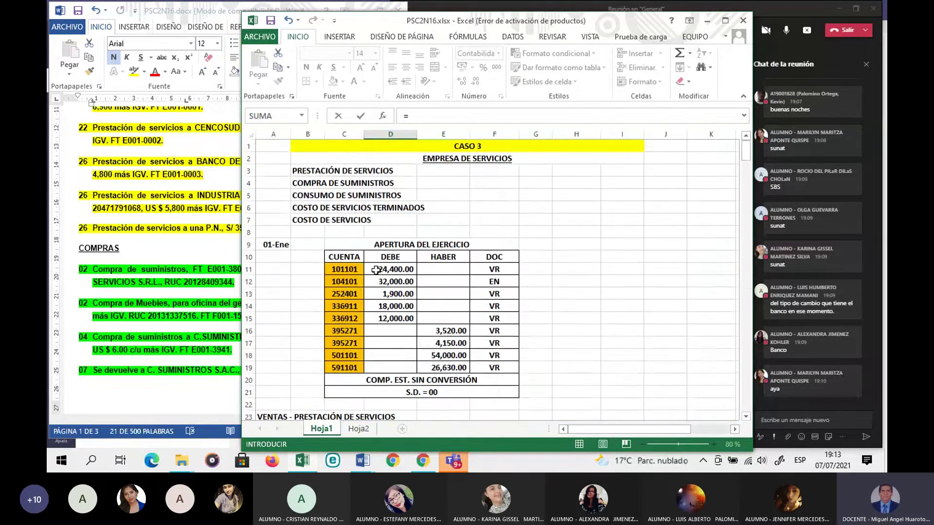
scroll(376, 271, "down", 8)
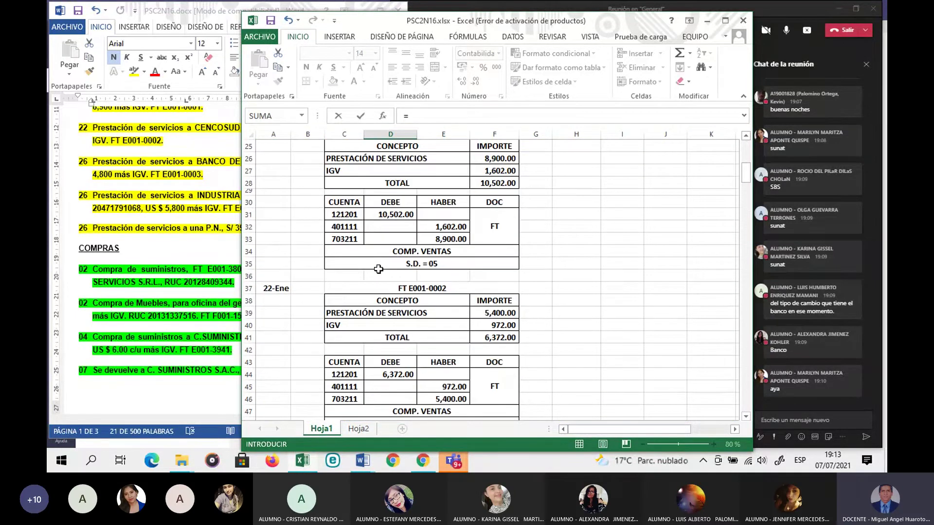
scroll(379, 269, "down", 19)
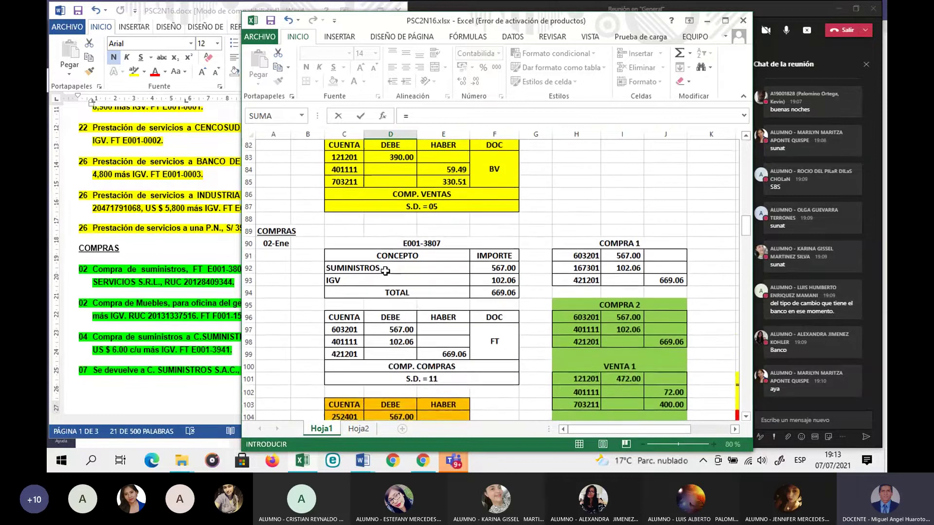
scroll(385, 271, "down", 5)
scroll(385, 271, "down", 3)
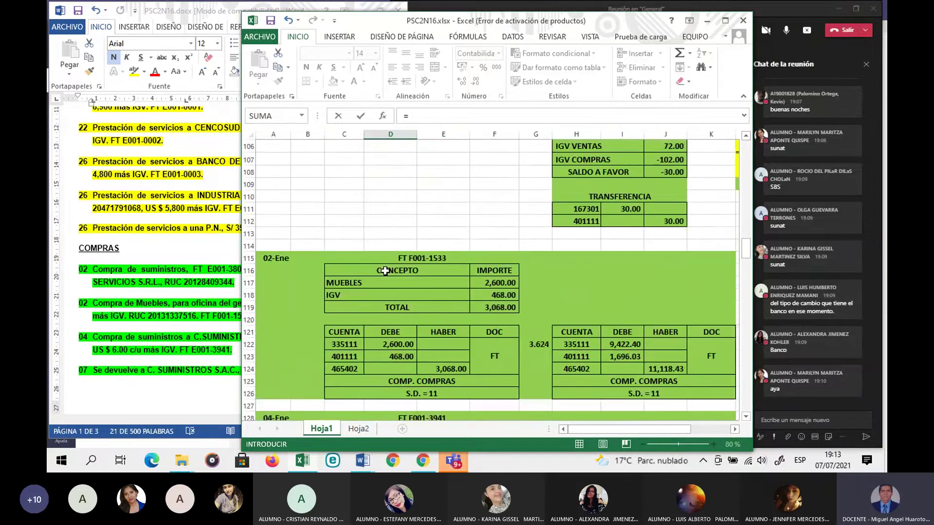
scroll(385, 271, "down", 2)
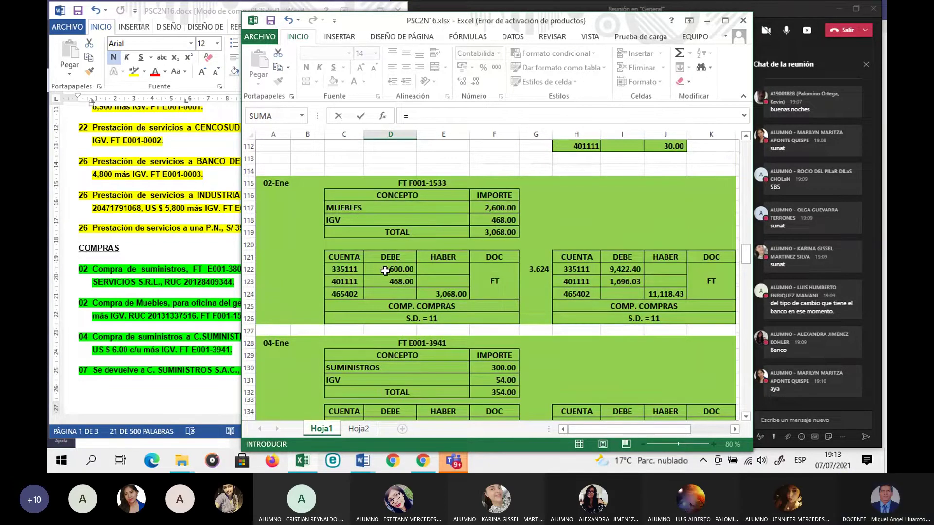
left_click(446, 294)
key("Return")
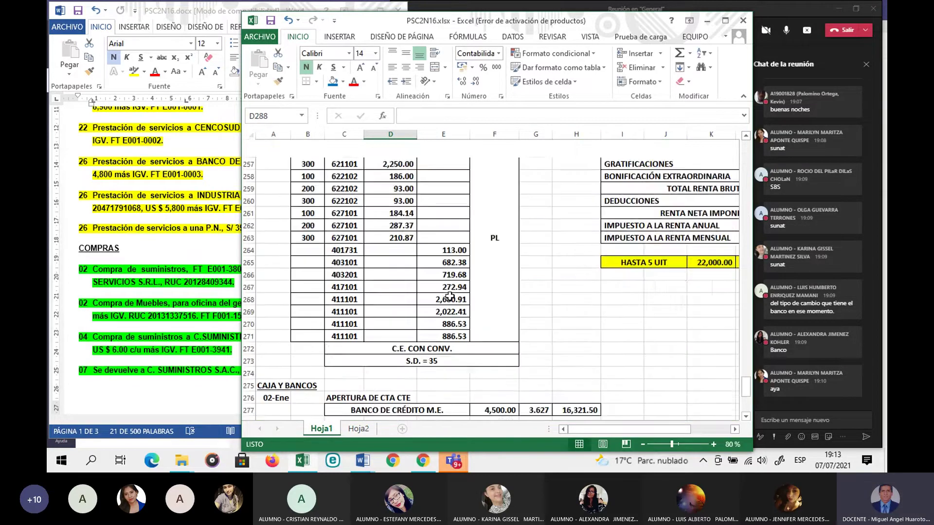
Step: Make the credit cell E288 equal the 3,068.00 debit in D287
scroll(449, 296, "down", 1)
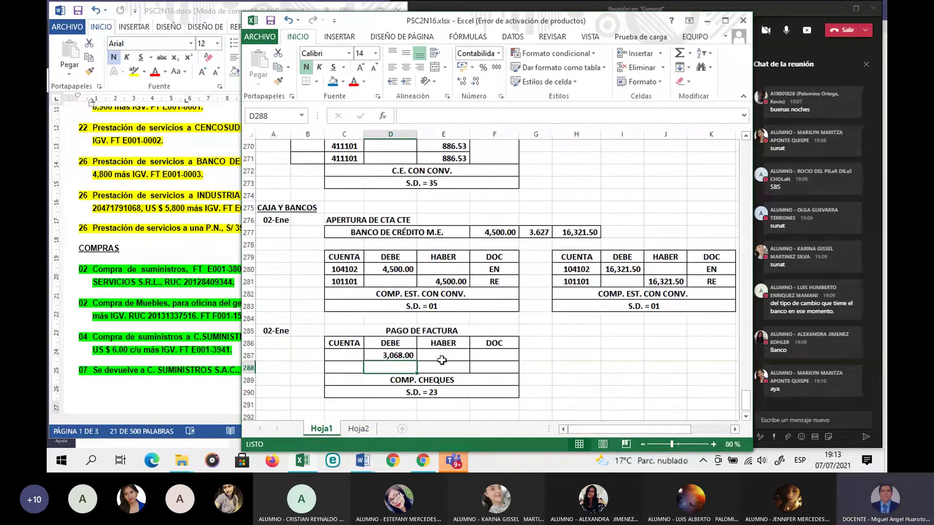
left_click(448, 369)
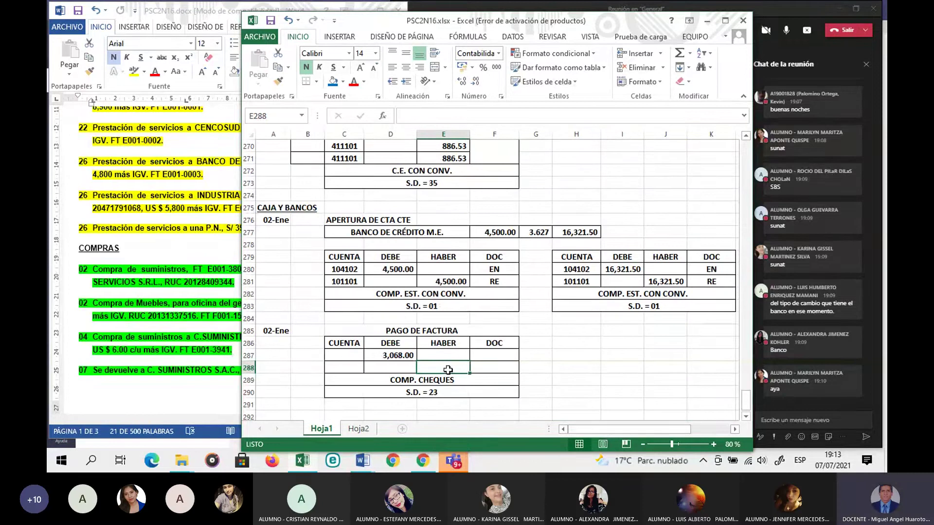
type("=")
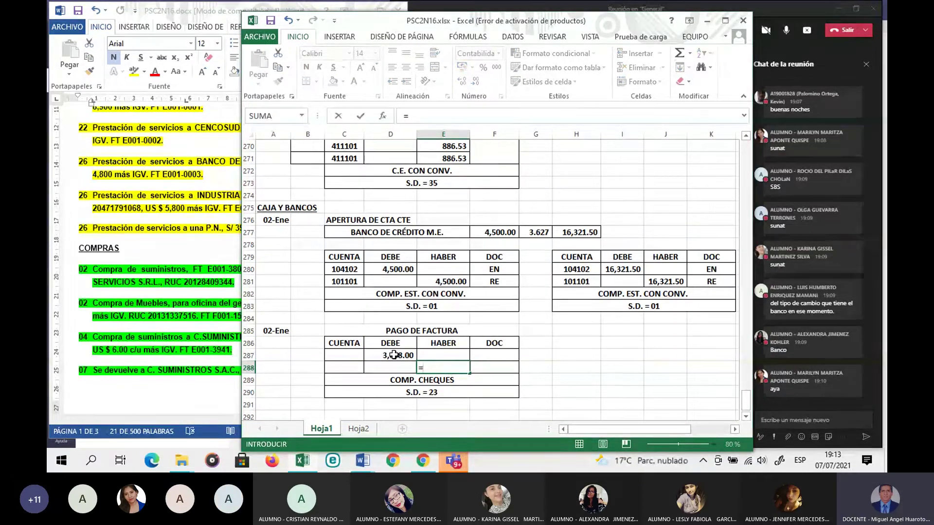
left_click(394, 355)
key("Return")
Step: Copy account 465402 from the F001-1533 invoice entry's C124
scroll(394, 355, "up", 20)
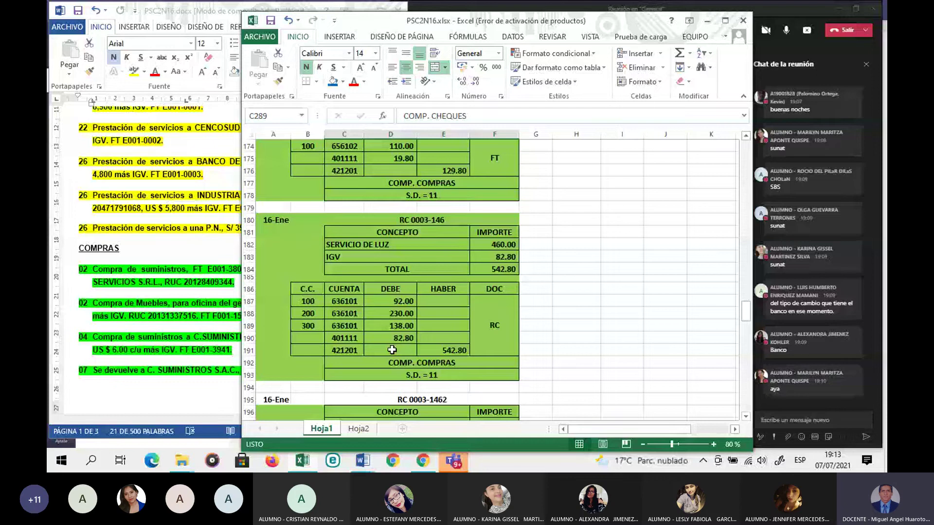
scroll(392, 350, "up", 20)
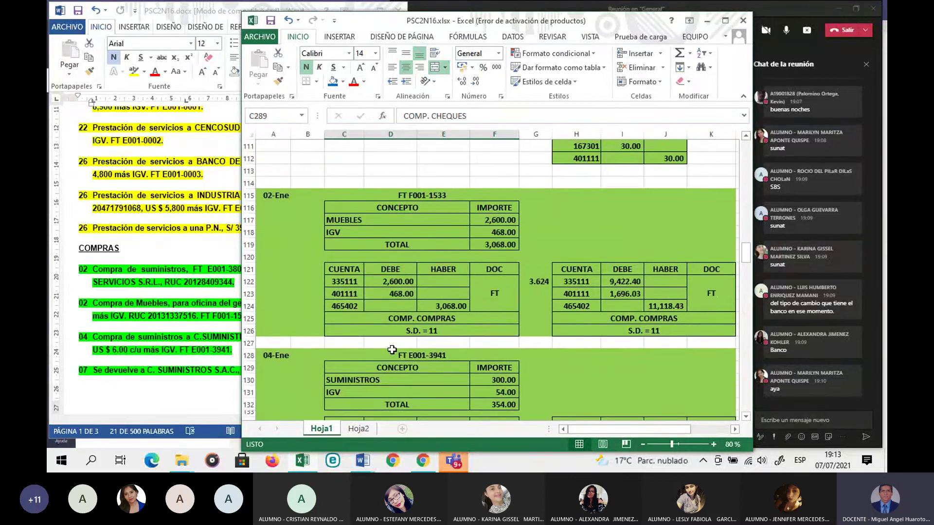
left_click(445, 306)
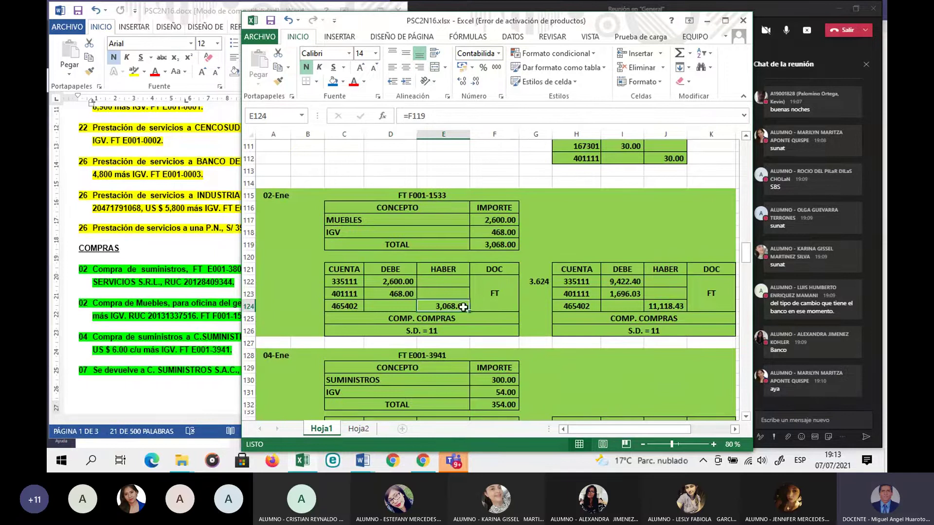
left_click(356, 306)
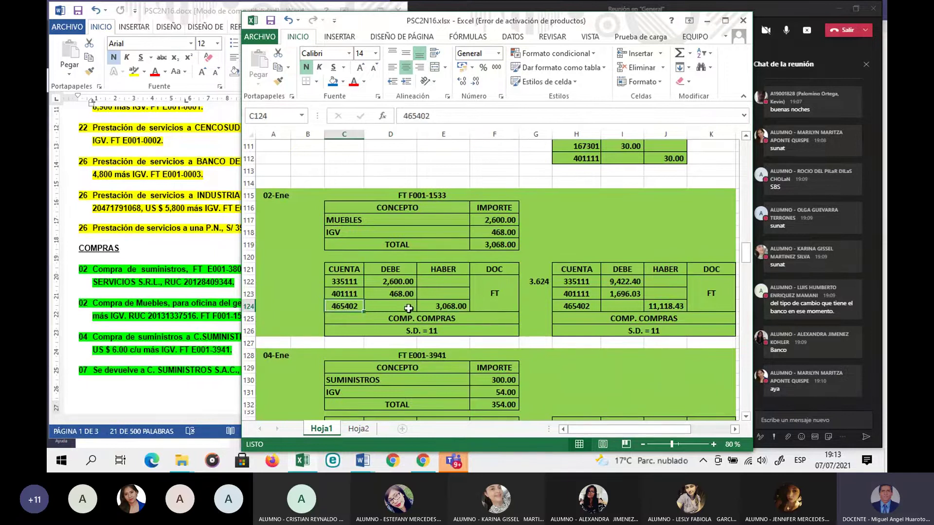
key("ctrl+c")
scroll(377, 334, "down", 14)
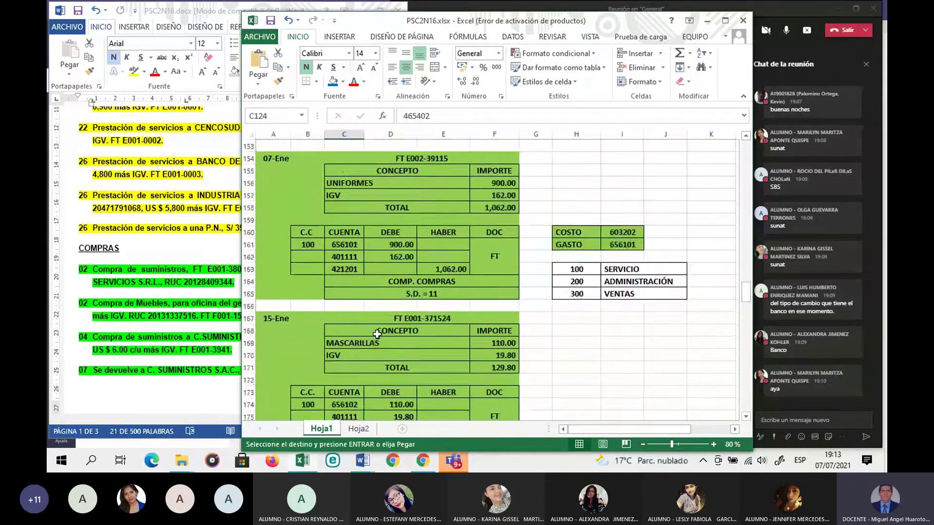
scroll(377, 335, "down", 20)
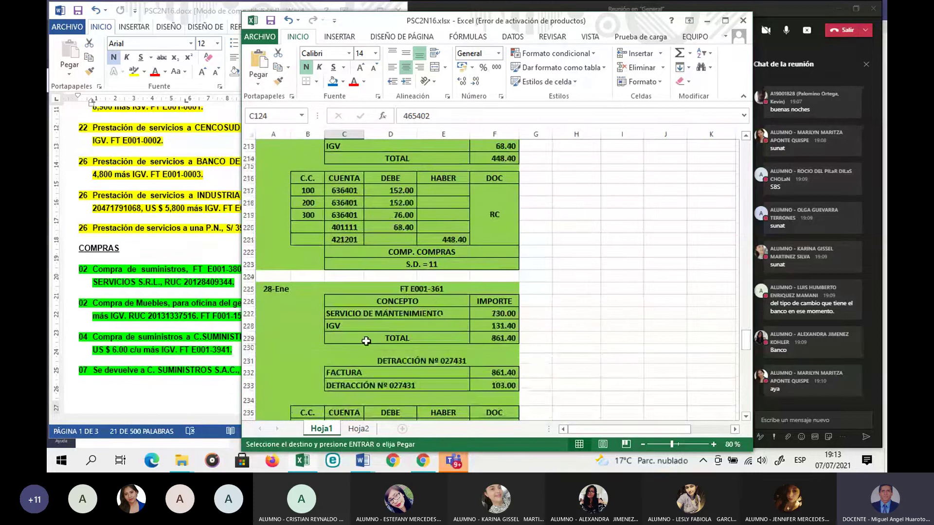
scroll(366, 341, "down", 20)
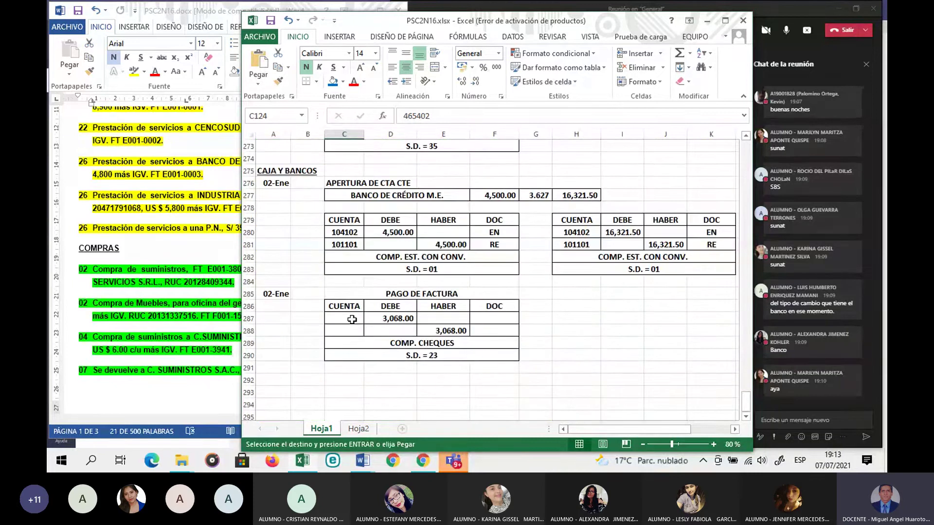
Step: Paste account 465402 into C287 and set its fill to No Fill
left_click(352, 319)
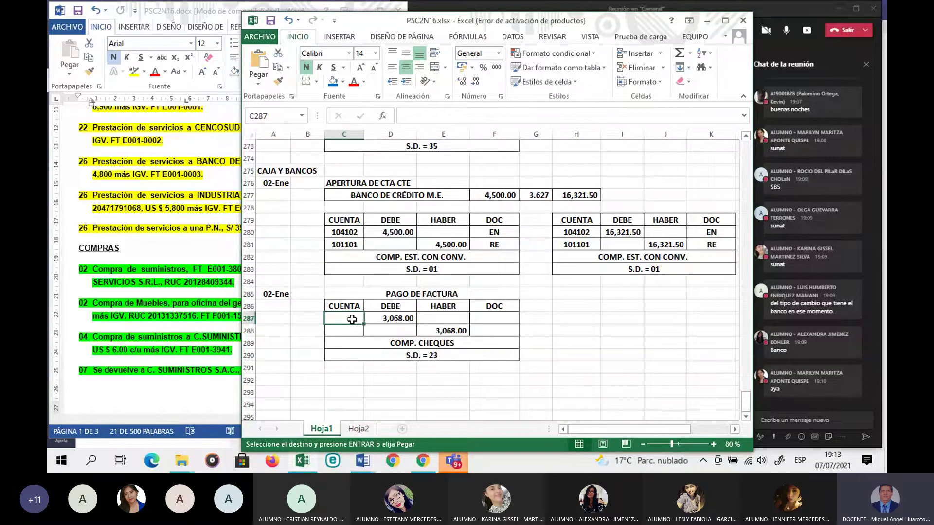
key("ctrl+v")
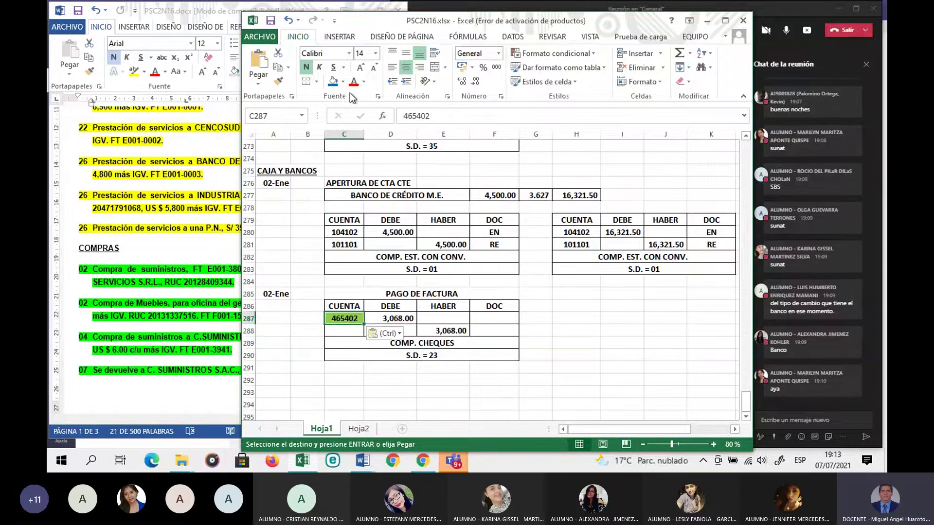
left_click(343, 88)
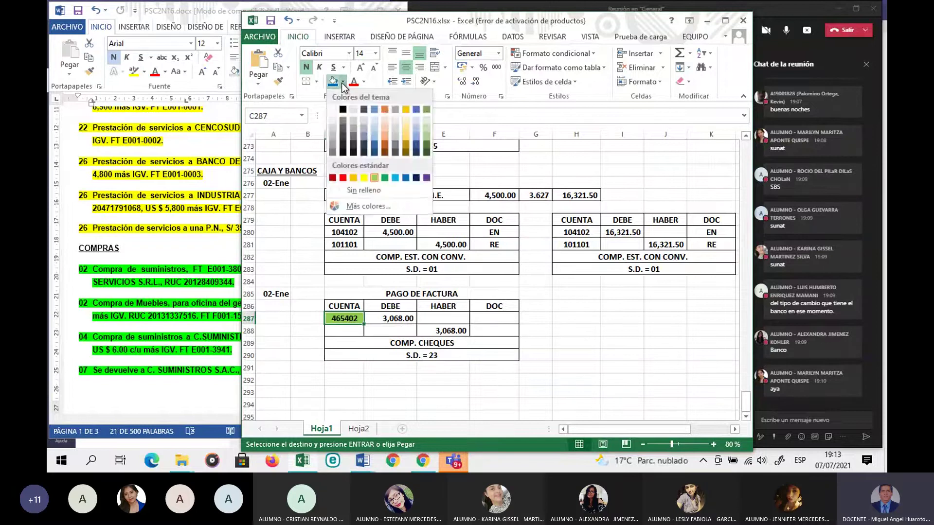
left_click(335, 188)
Step: Enter account 104102 in C288 and document types FT in F287 and CH in F288
left_click(346, 331)
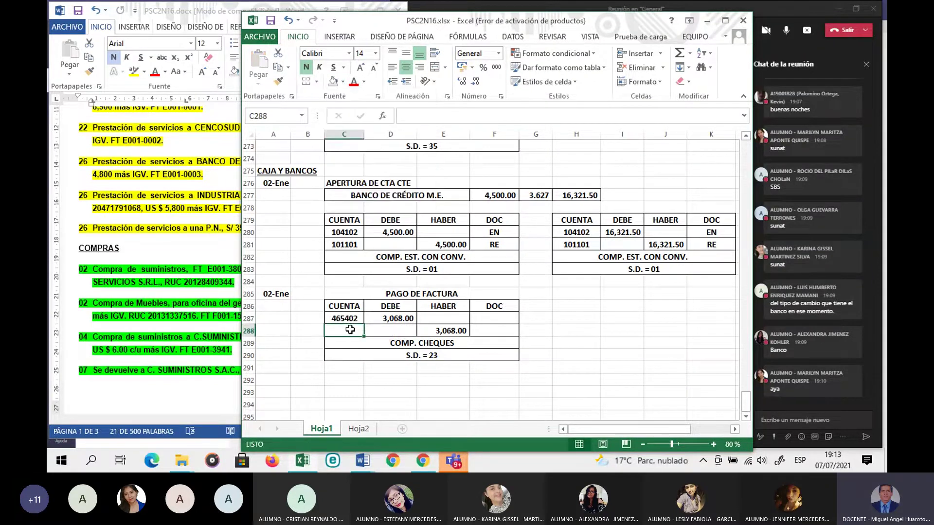
type("10")
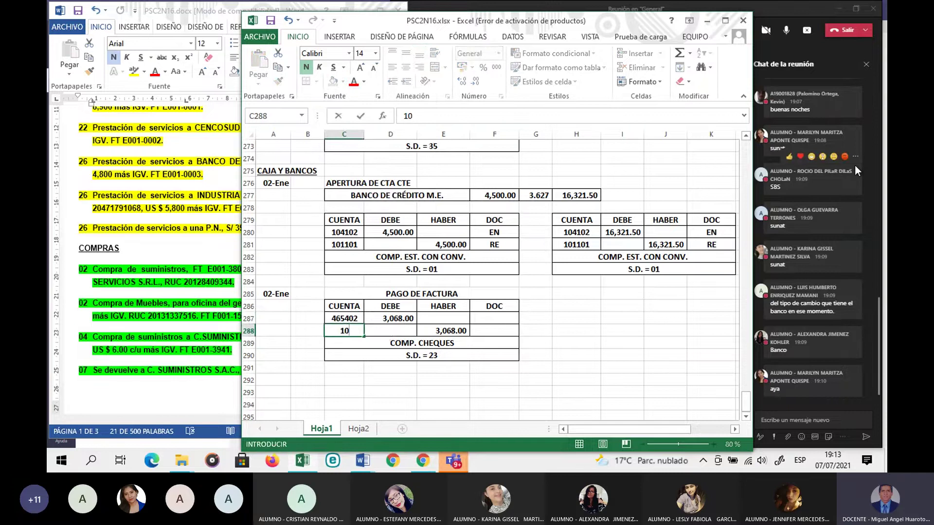
type("4102")
key("Return")
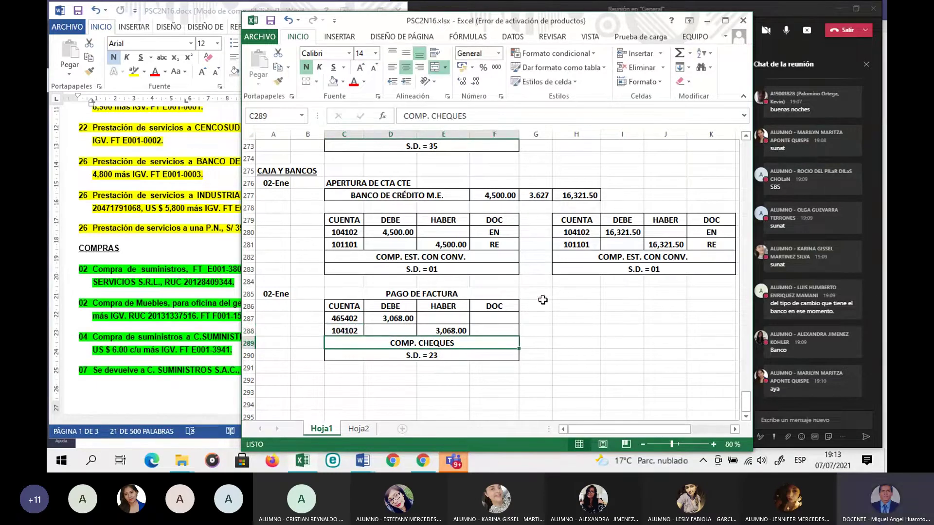
left_click(494, 318)
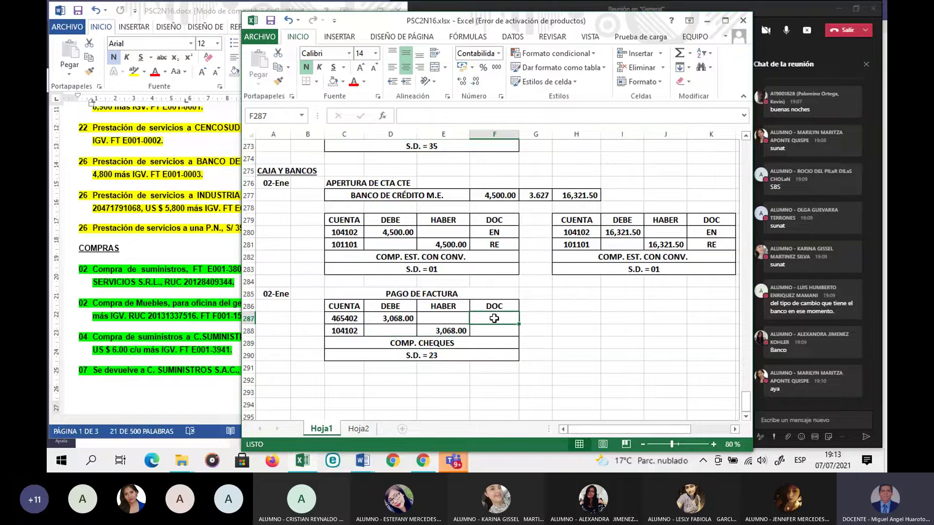
type("FT")
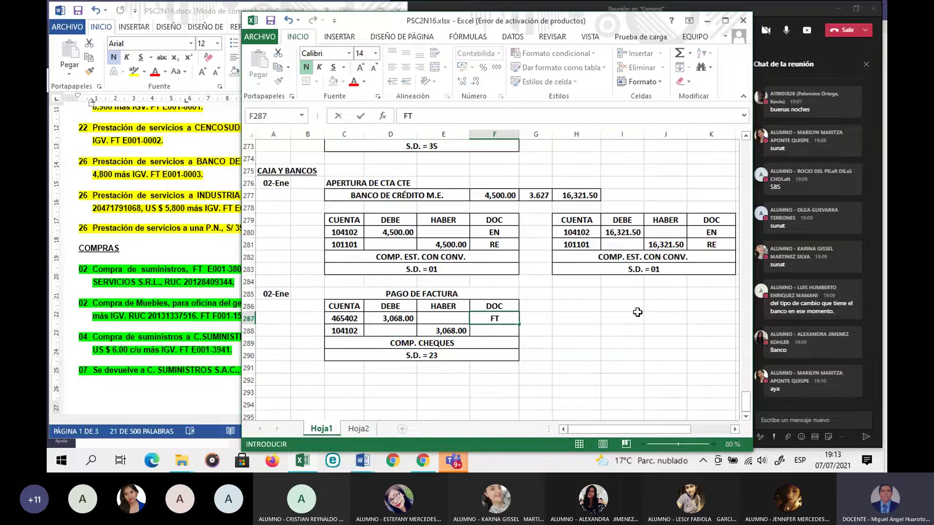
key("Return")
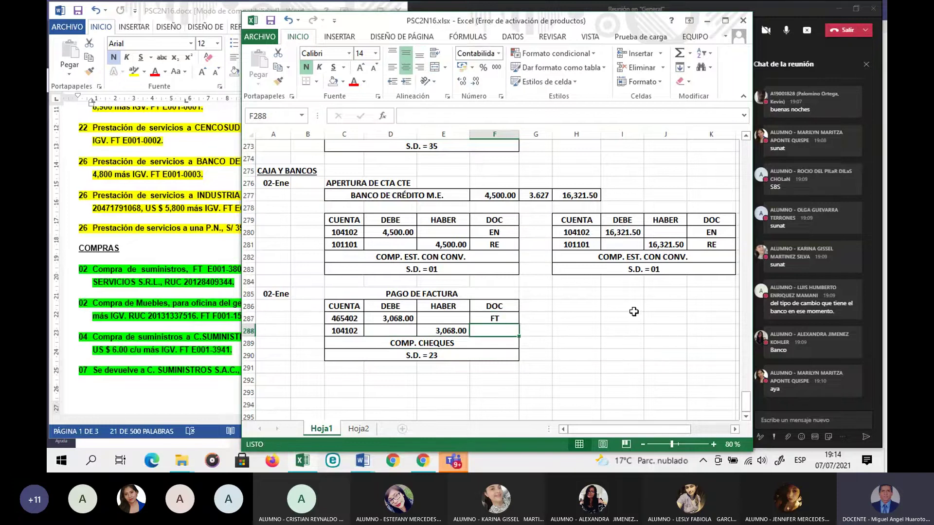
type("CH")
key("Return")
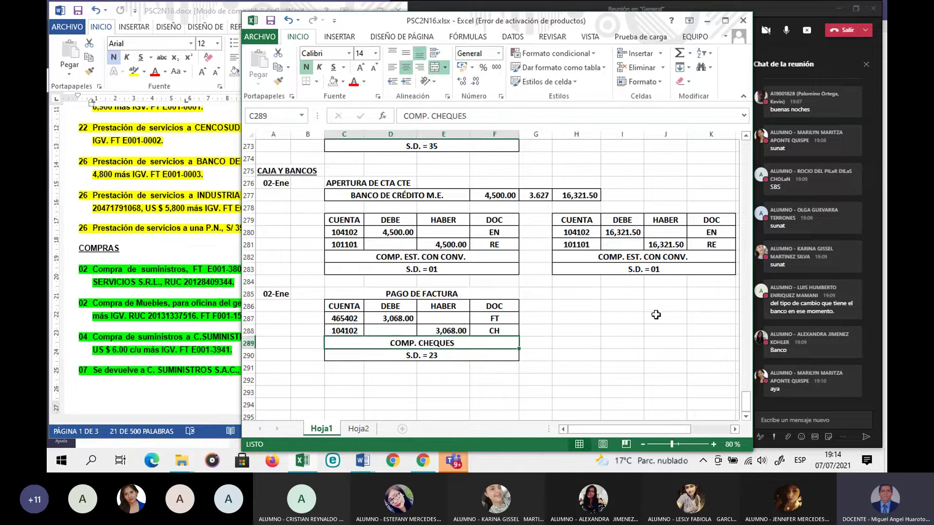
Step: Copy the payment entry C286:F290 into H286:K290
left_click_drag(349, 305, 490, 351)
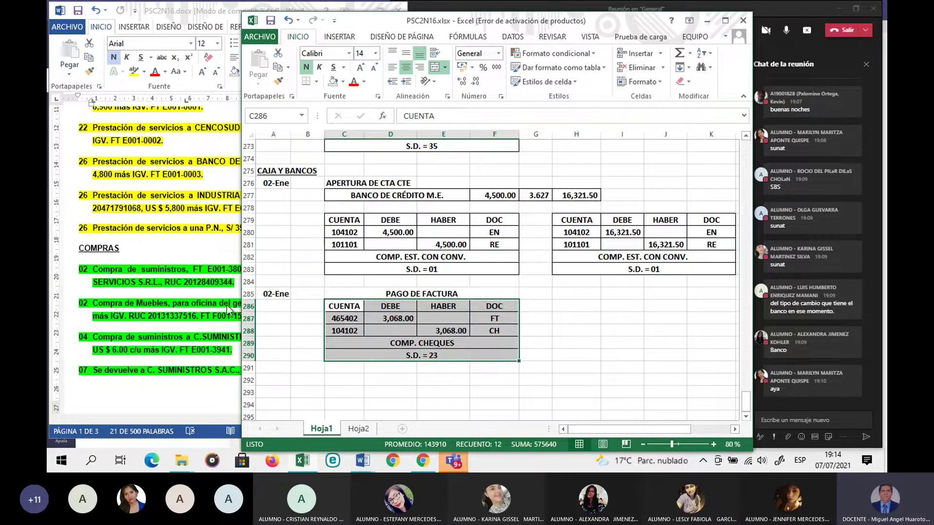
key("ctrl+c")
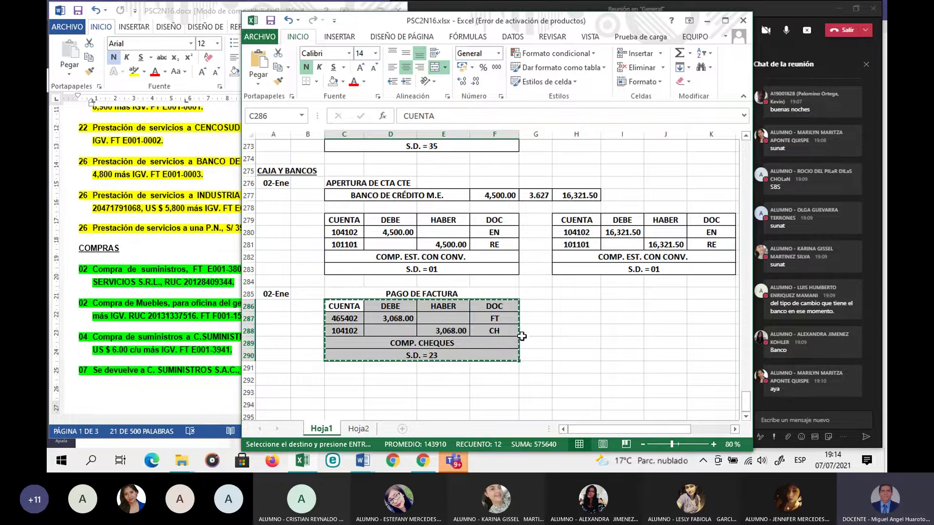
left_click(570, 306)
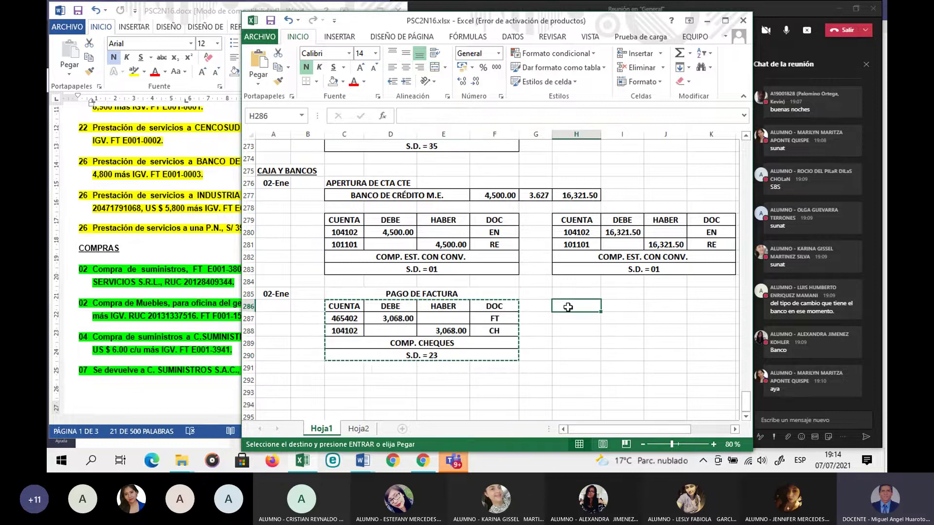
key("ctrl+v")
Step: Enter the converted debit formula =D287*G287 in I287
left_click(609, 323)
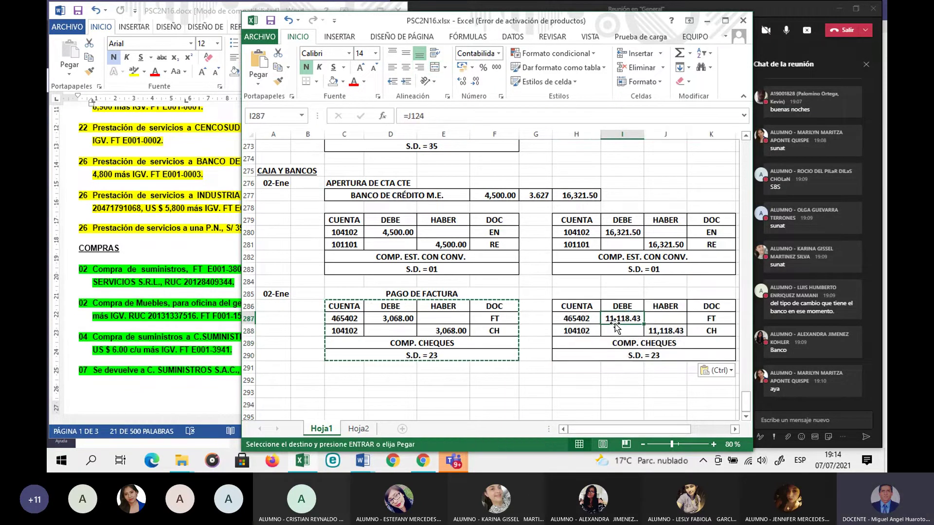
type("=")
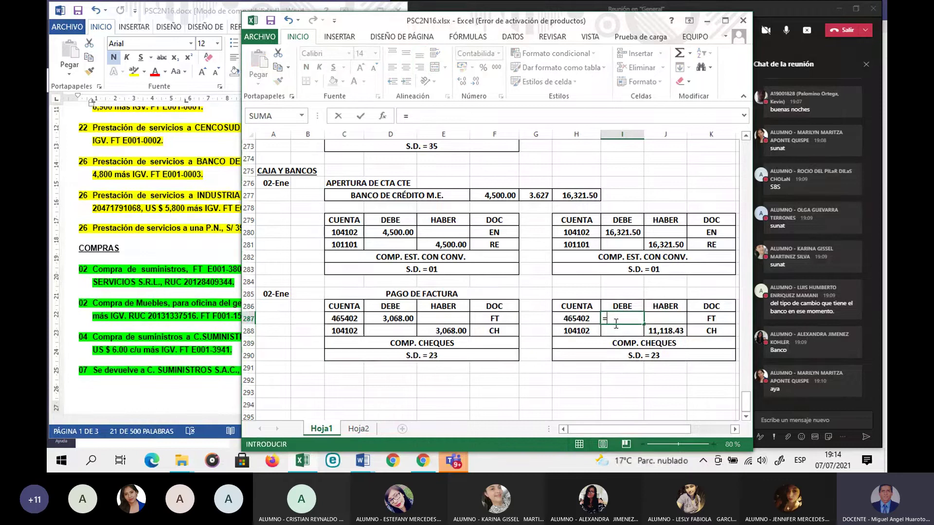
left_click(392, 320)
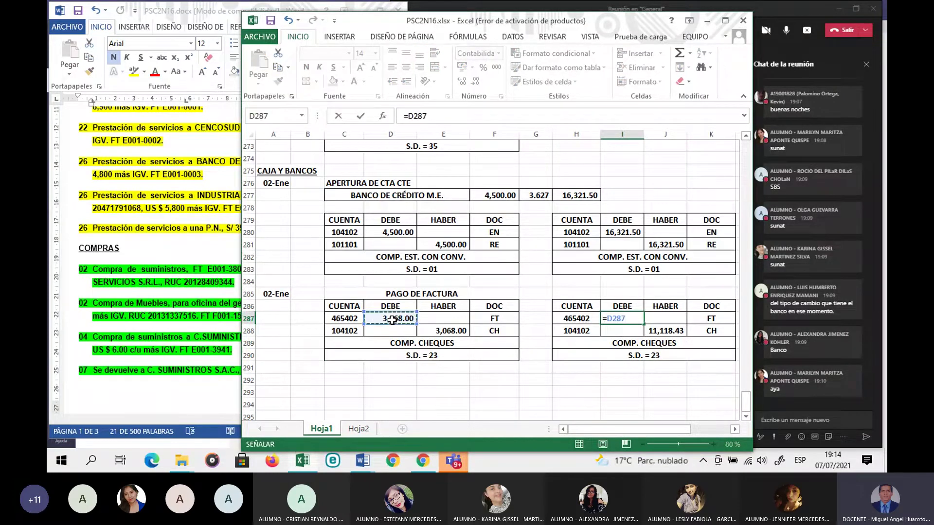
type("*")
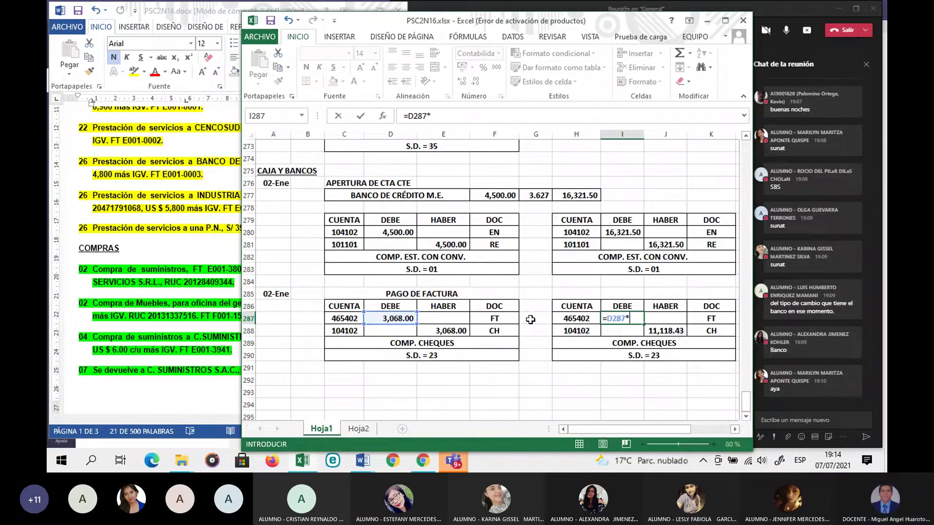
left_click(540, 318)
key("Return")
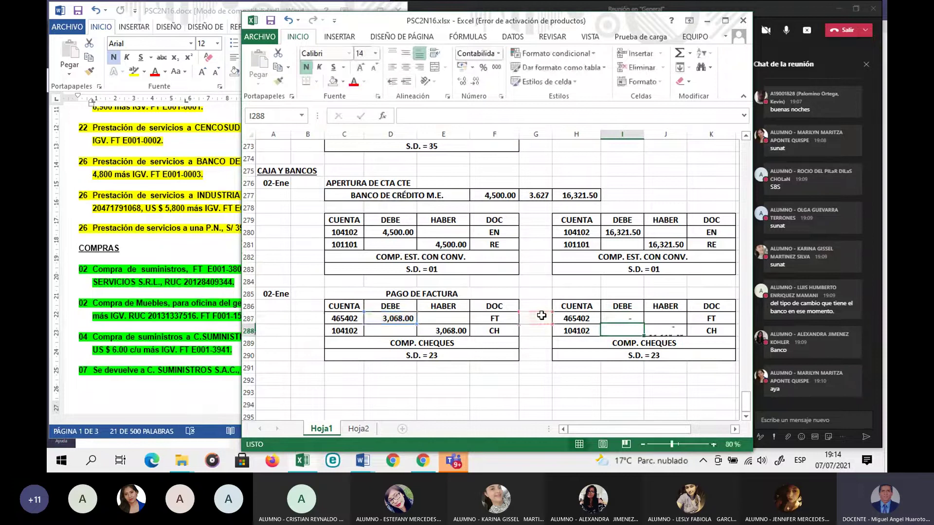
Step: Copy exchange rate 3.624 from G122 into G287 with No Fill, giving 11,118.43
scroll(541, 316, "up", 20)
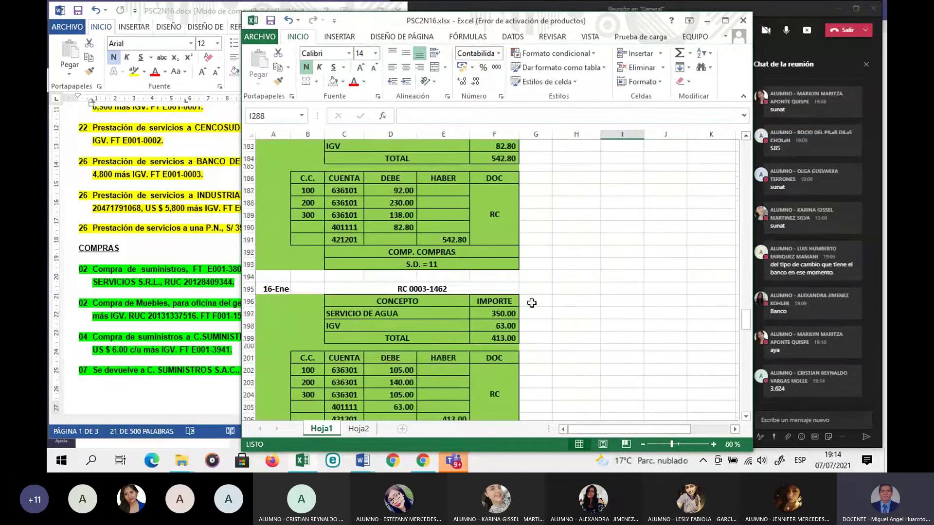
scroll(531, 303, "up", 12)
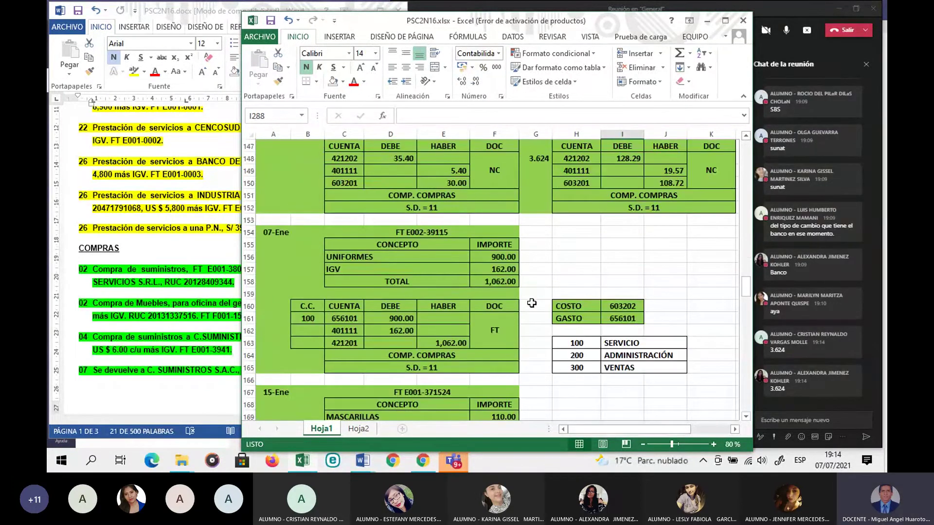
scroll(531, 303, "up", 10)
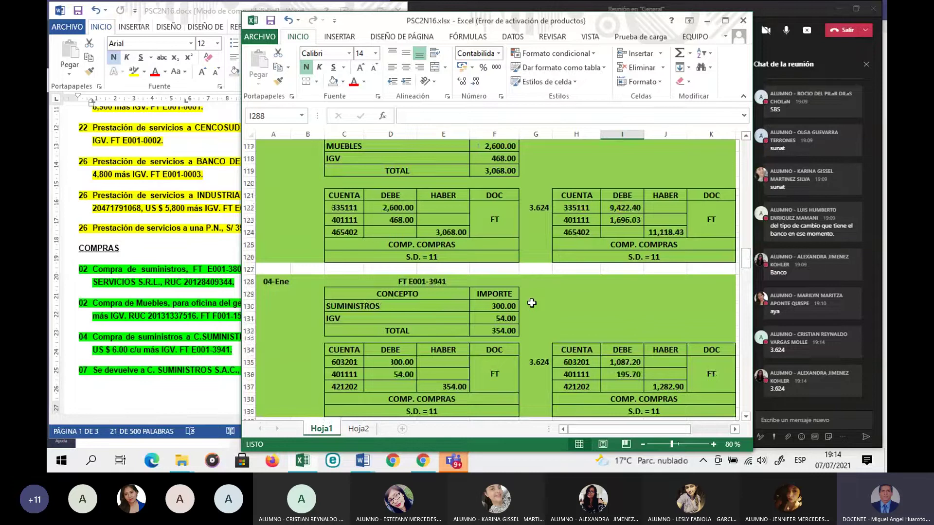
scroll(532, 303, "up", 5)
scroll(532, 301, "down", 3)
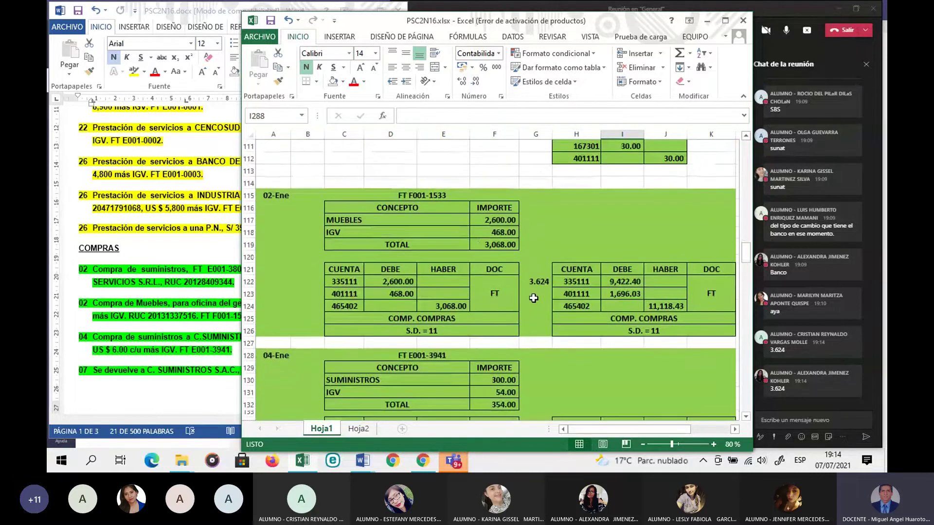
left_click(535, 281)
key("ctrl+c")
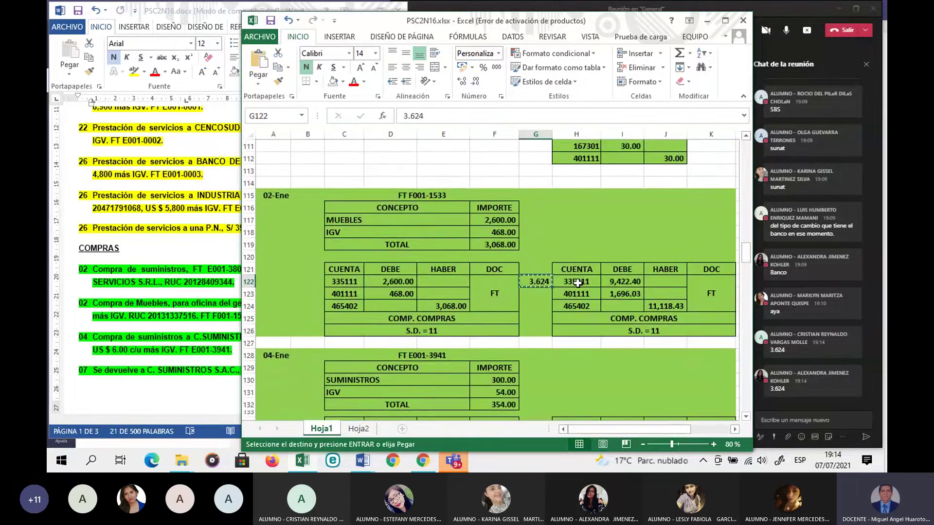
scroll(560, 287, "down", 20)
scroll(542, 291, "down", 20)
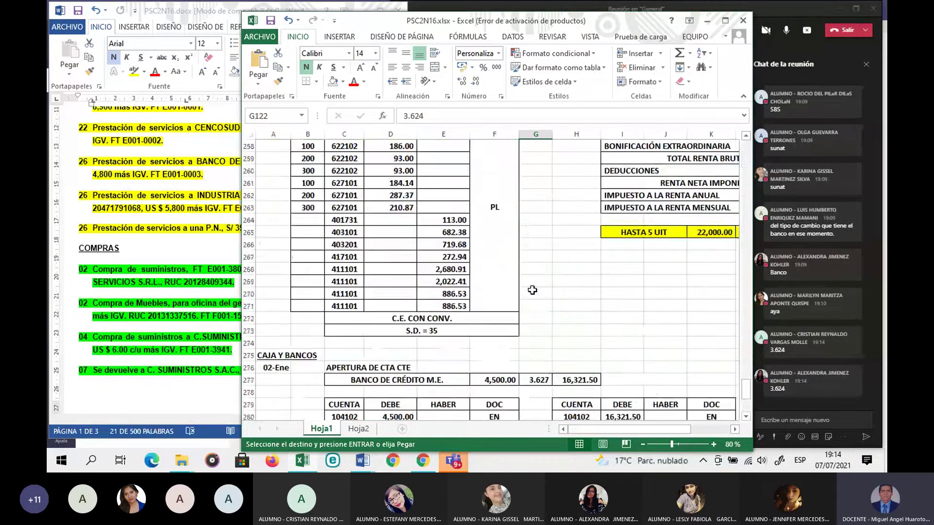
scroll(532, 287, "down", 6)
left_click(536, 283)
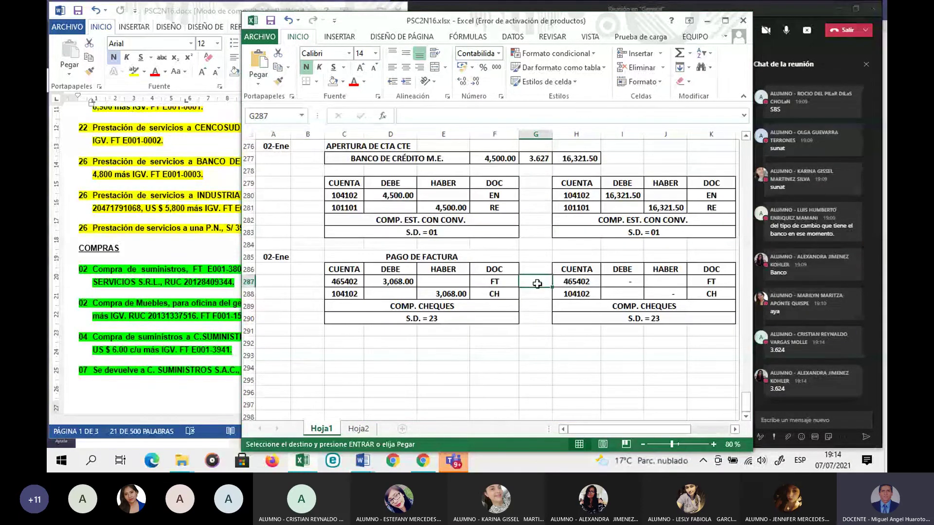
key("ctrl+v")
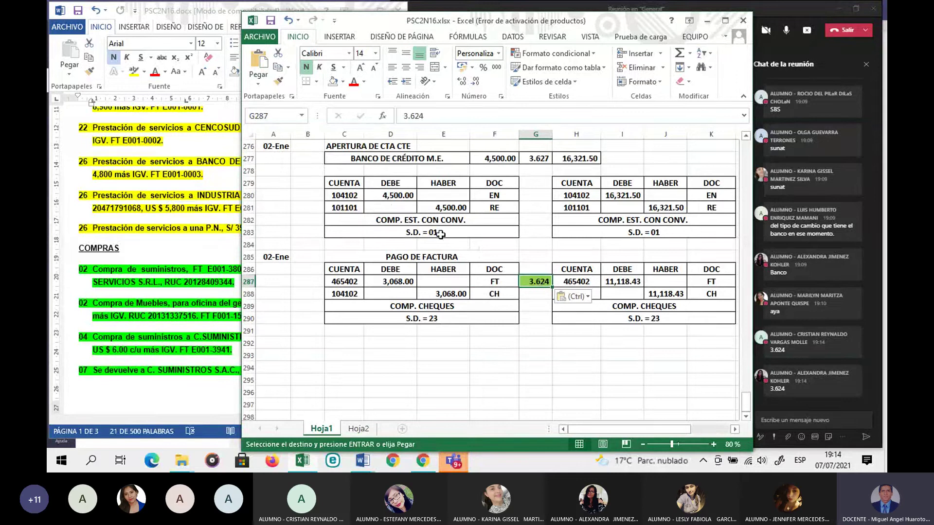
left_click(333, 82)
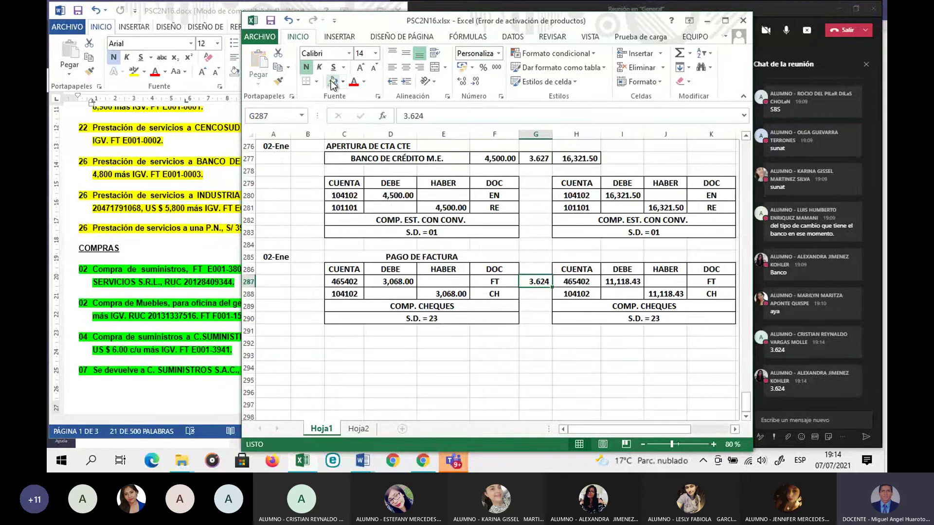
left_click(495, 350)
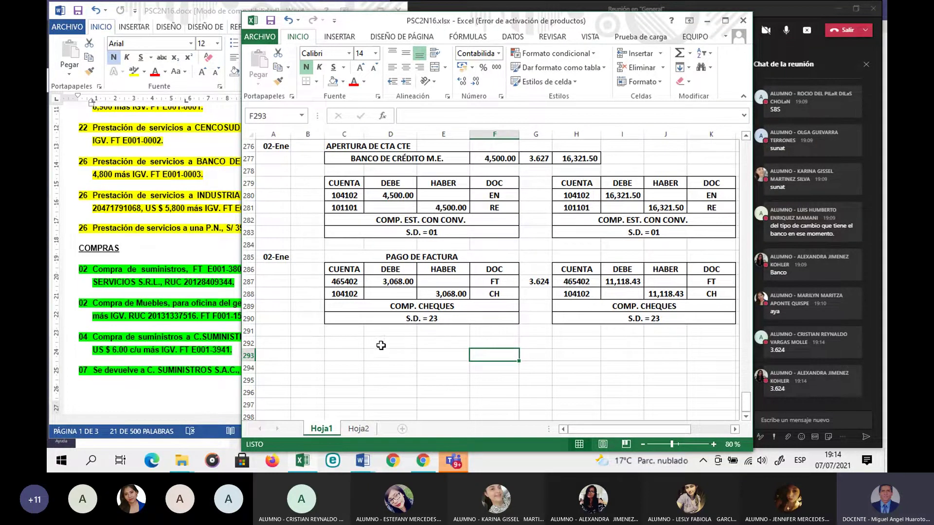
Step: Highlight the '07 Pago de FT E002-39115, en efectivo.' line in yellow in Word, then return to Excel
left_click(128, 305)
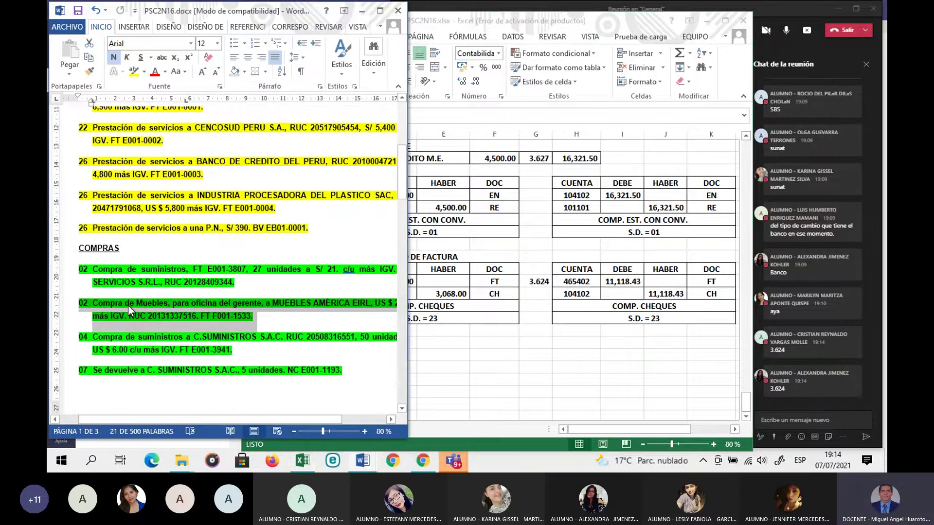
scroll(128, 305, "down", 8)
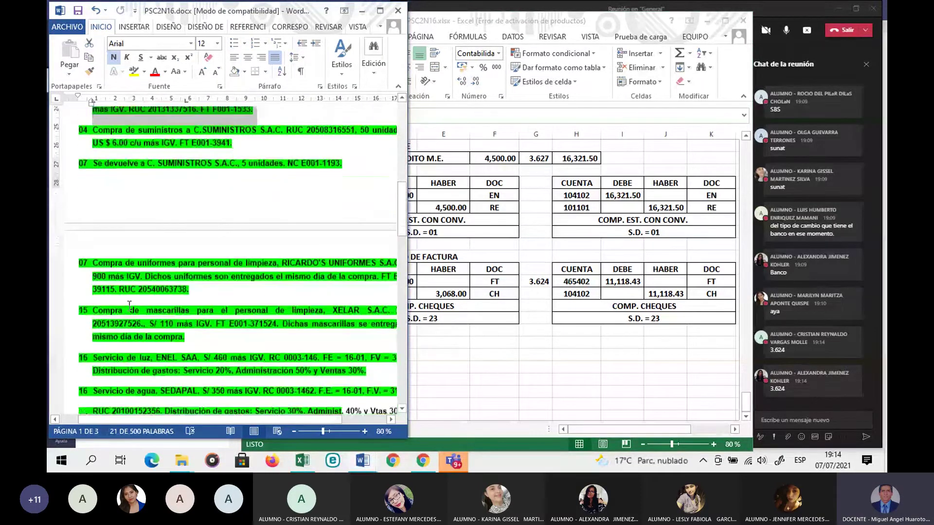
scroll(130, 304, "down", 12)
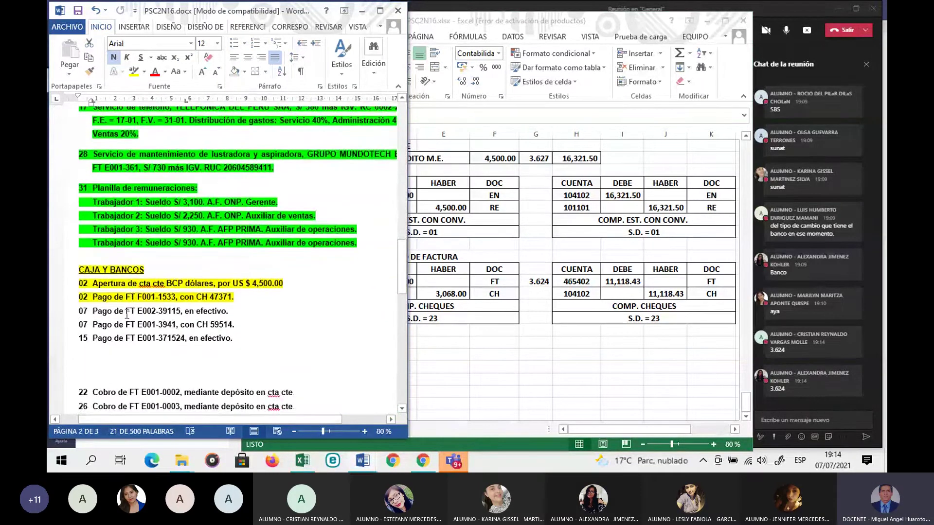
left_click_drag(77, 313, 231, 314)
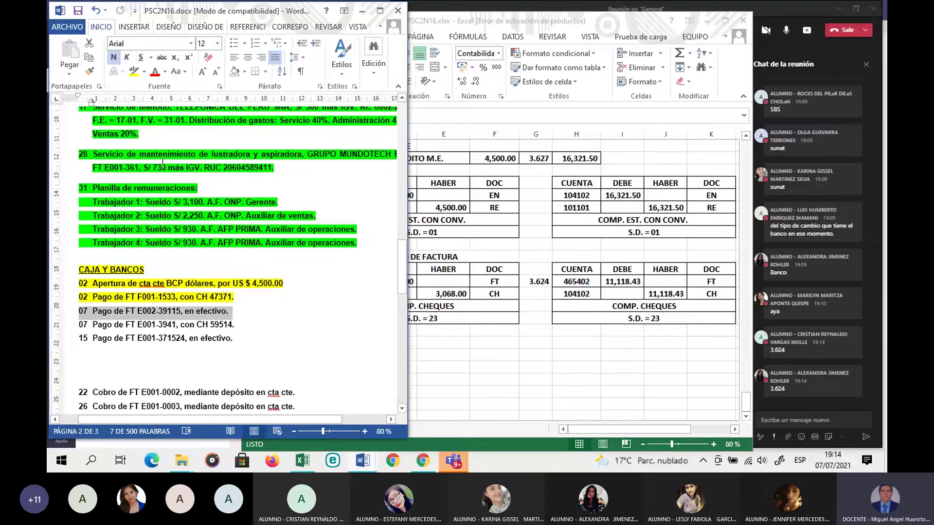
left_click(135, 72)
left_click(506, 353)
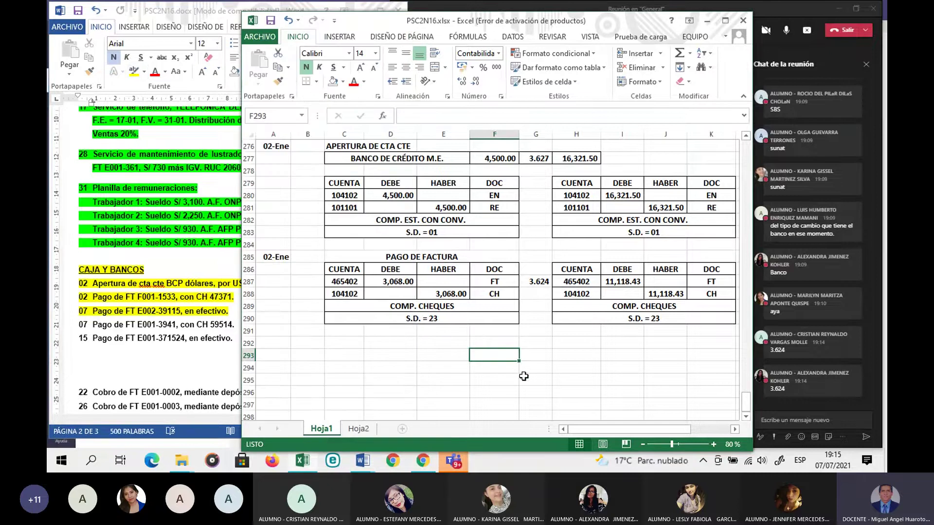
Step: Enter date 07-Ene in A292 and the title PAGO DE FACTURA merged across C292:F292
left_click(296, 353)
left_click(270, 345)
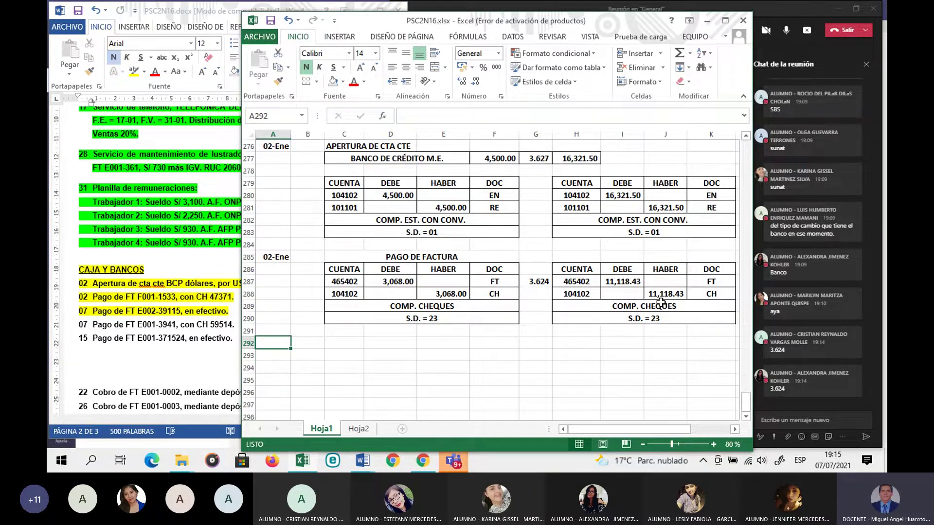
type("7-1")
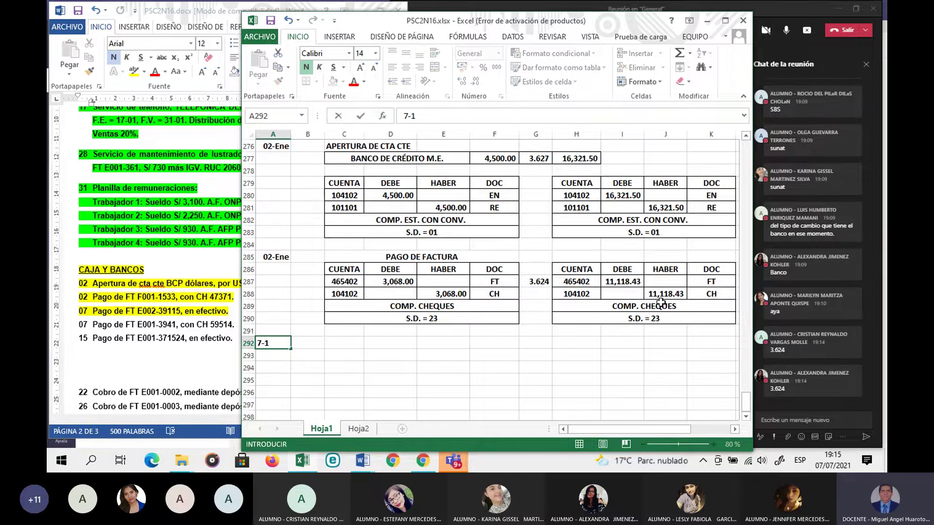
key("Tab")
key("Tab")
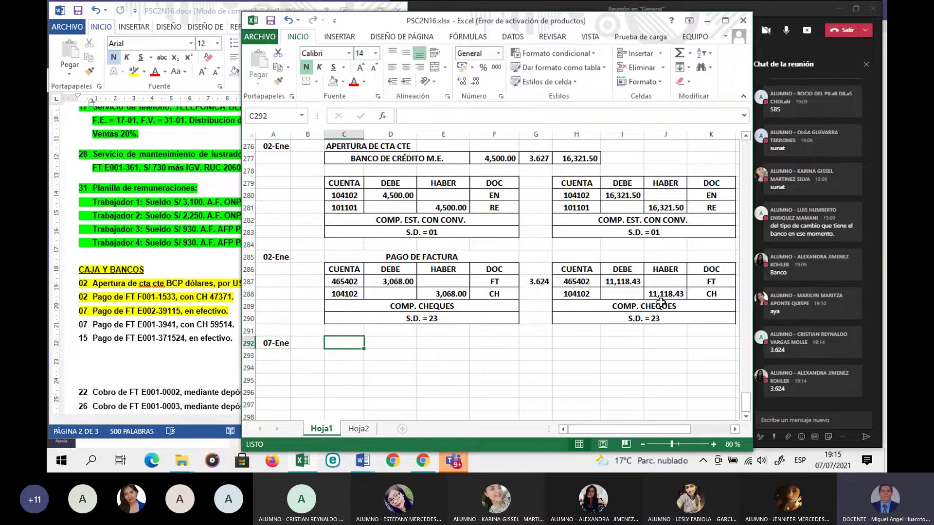
type("PAGO DE ")
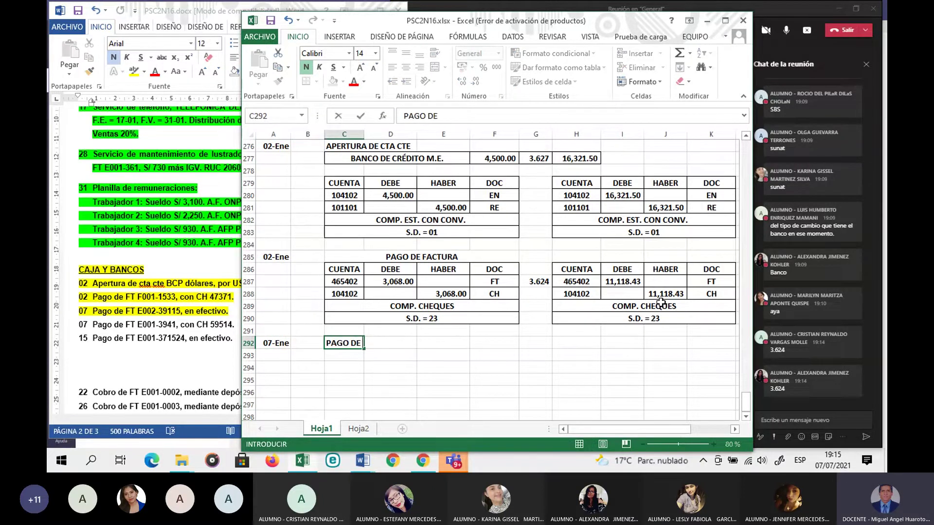
type("FACTURA")
key("Return")
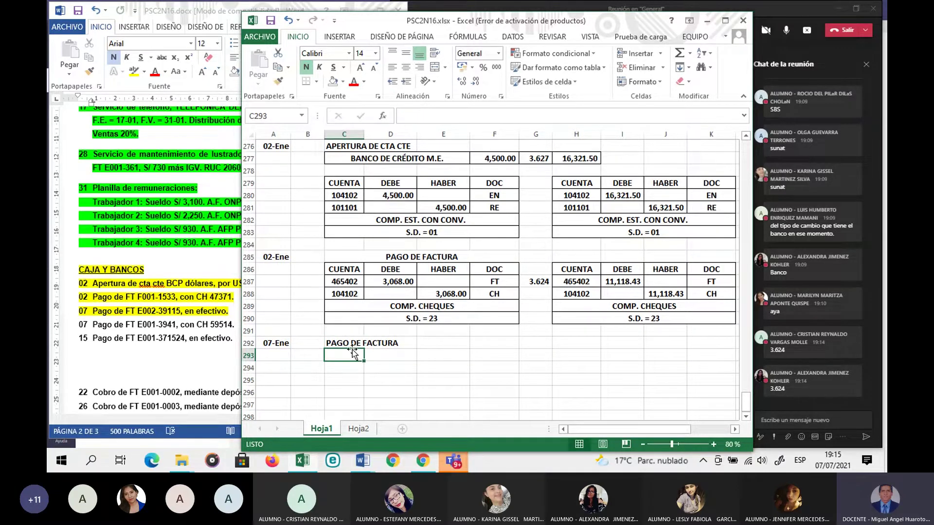
left_click_drag(340, 343, 501, 343)
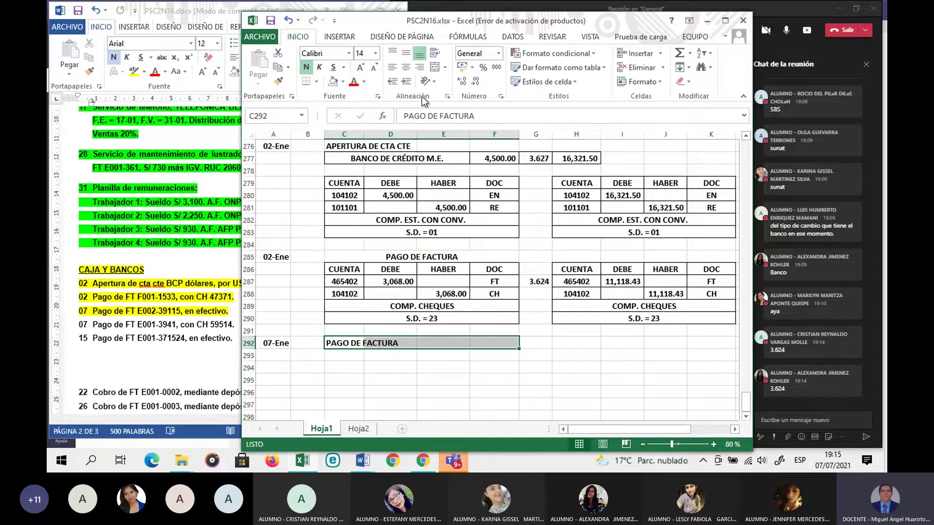
left_click(435, 67)
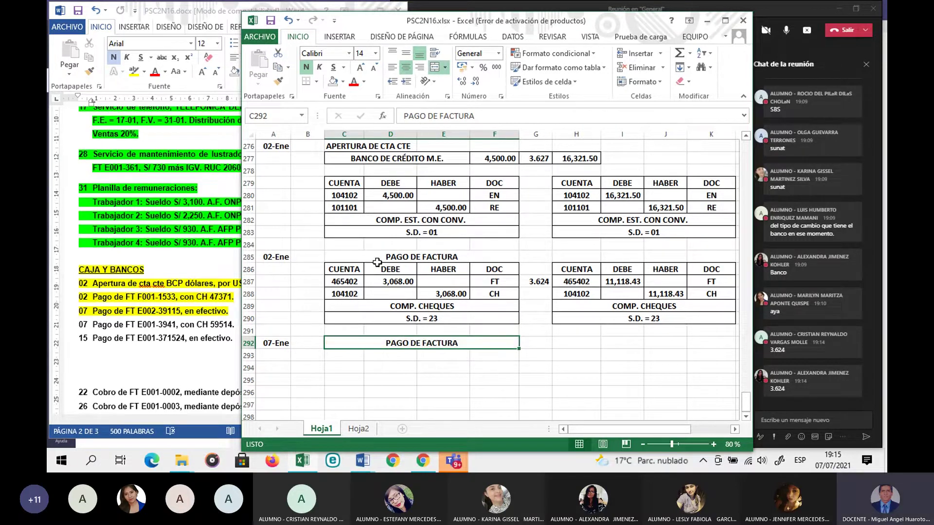
Step: Copy the journal table C286:F290 to C293, clear accounts C294:C295, and change F295 to RE
left_click_drag(346, 270, 467, 316)
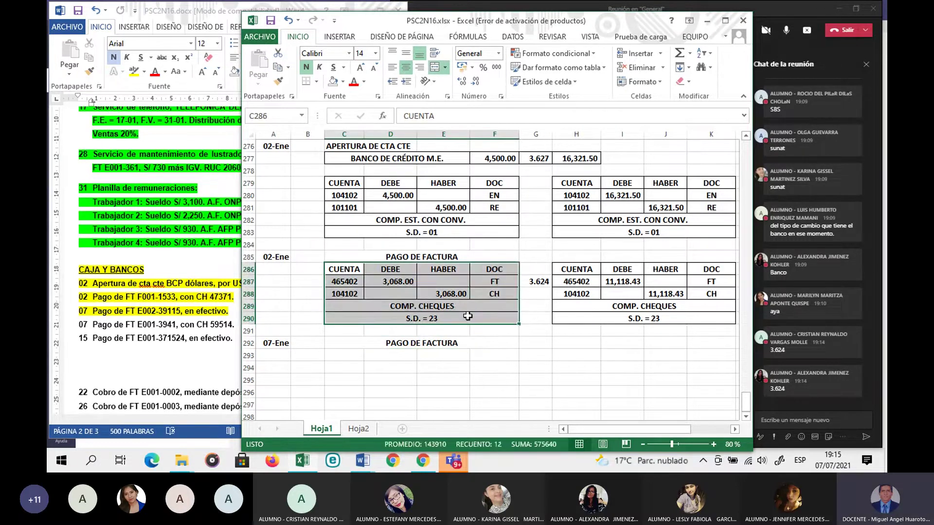
key("ctrl+c")
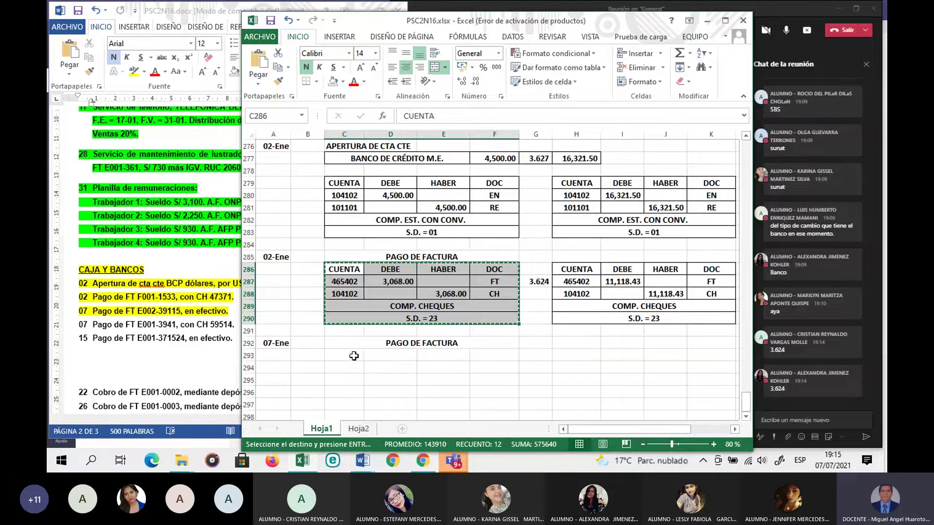
left_click(353, 356)
key("ctrl+v")
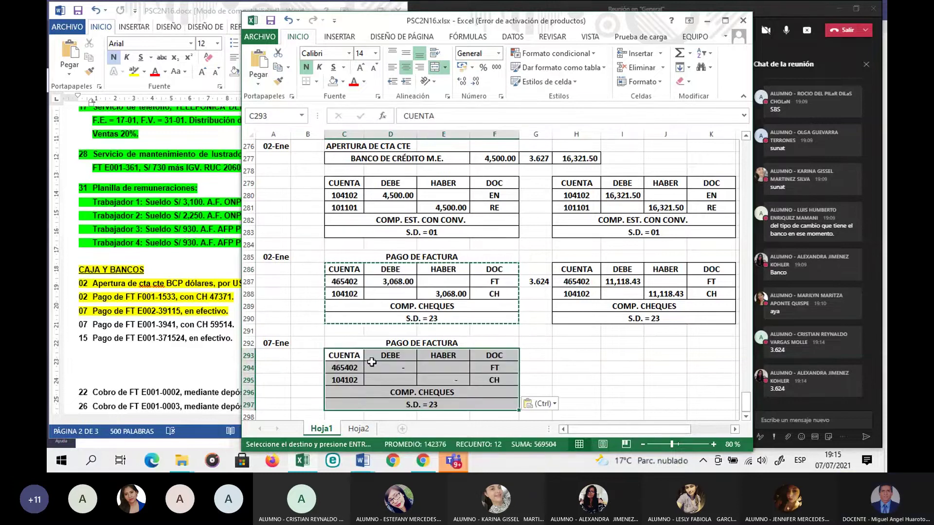
left_click_drag(363, 366, 348, 375)
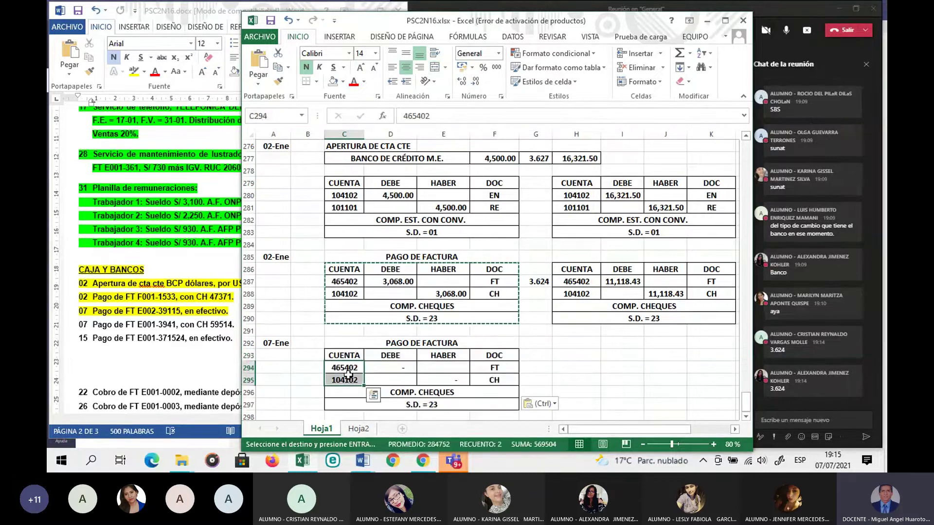
key("Delete")
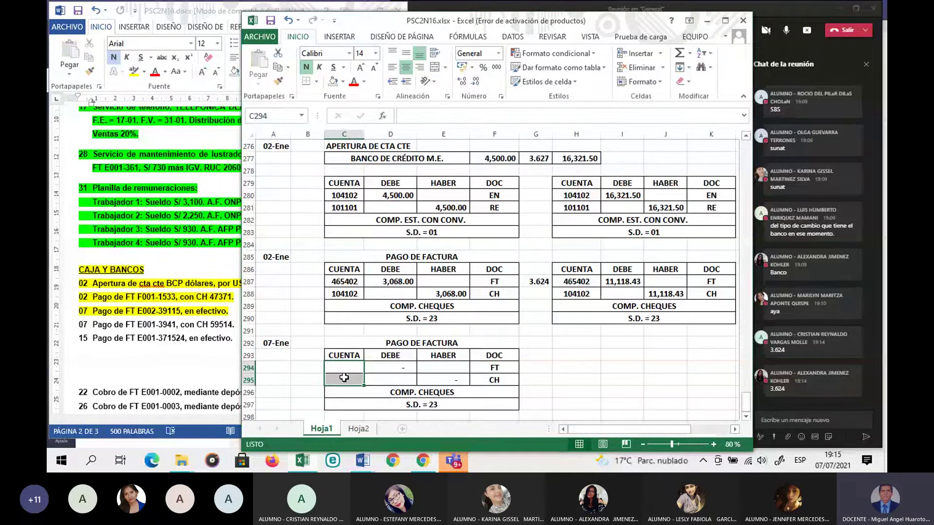
left_click(494, 381)
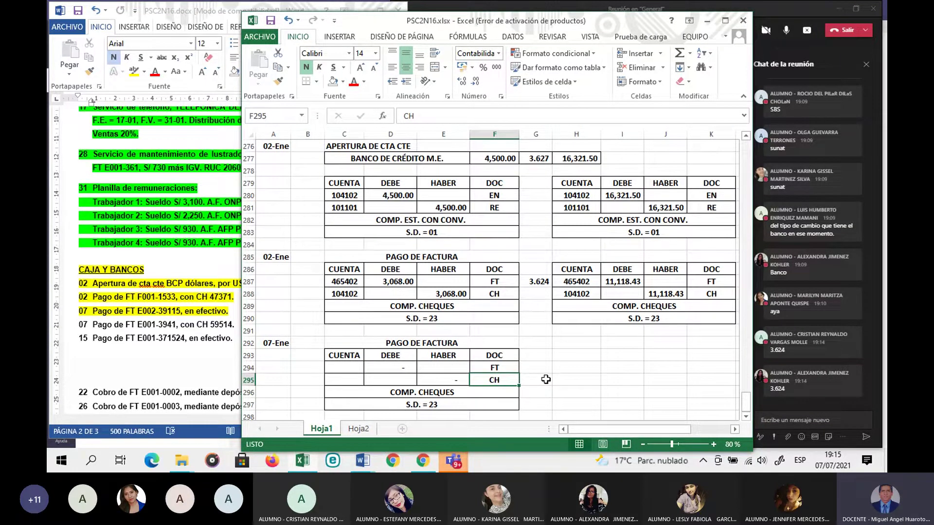
type("RE")
key("Return")
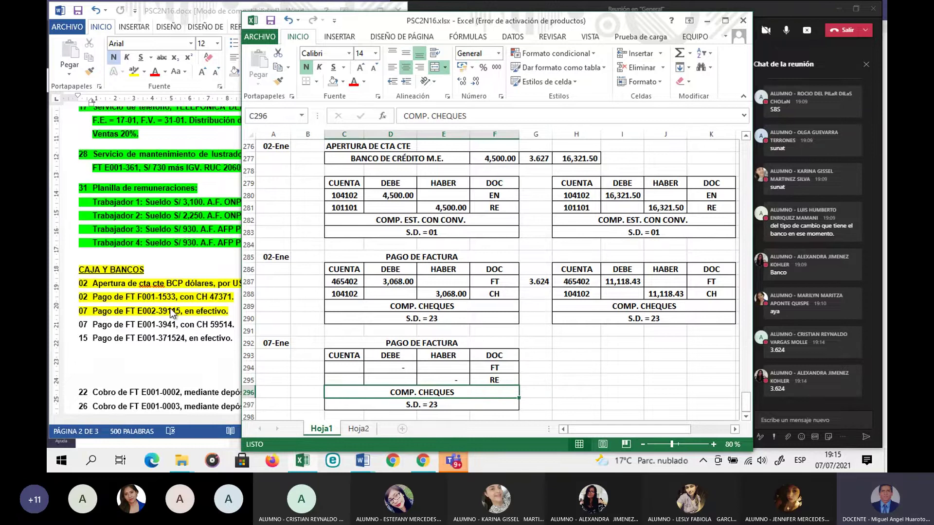
left_click(188, 315)
Step: Scroll Word up to the COMPRAS purchase entries and widen the window, then return to Excel
scroll(188, 315, "up", 10)
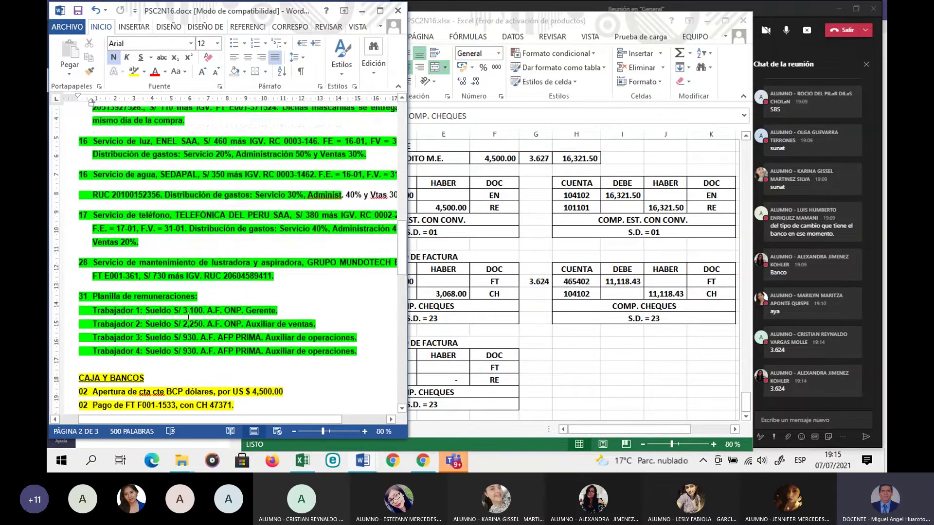
scroll(186, 315, "up", 2)
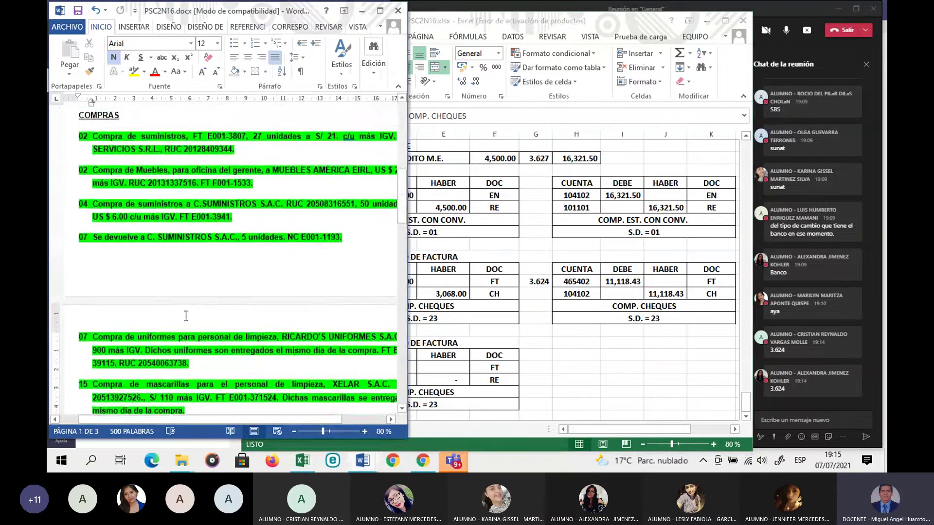
scroll(187, 316, "down", 1)
scroll(187, 315, "up", 1)
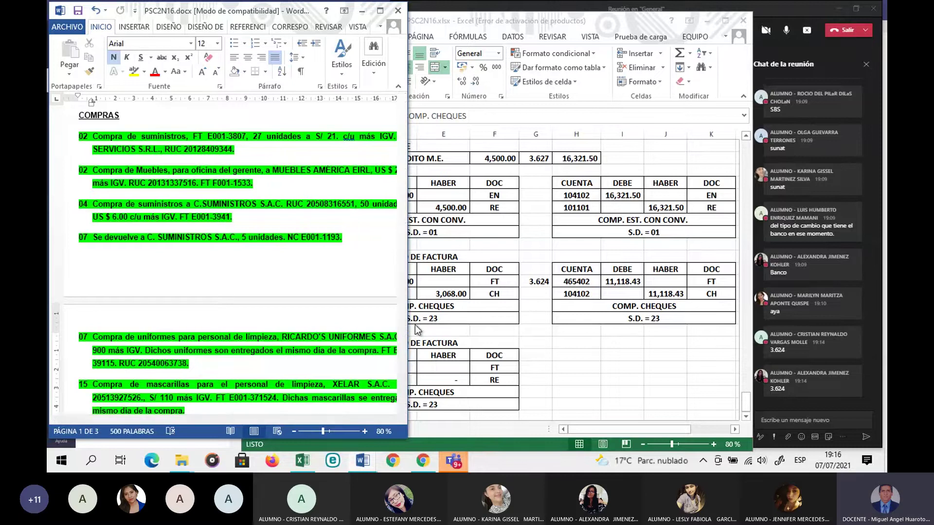
left_click_drag(408, 321, 456, 322)
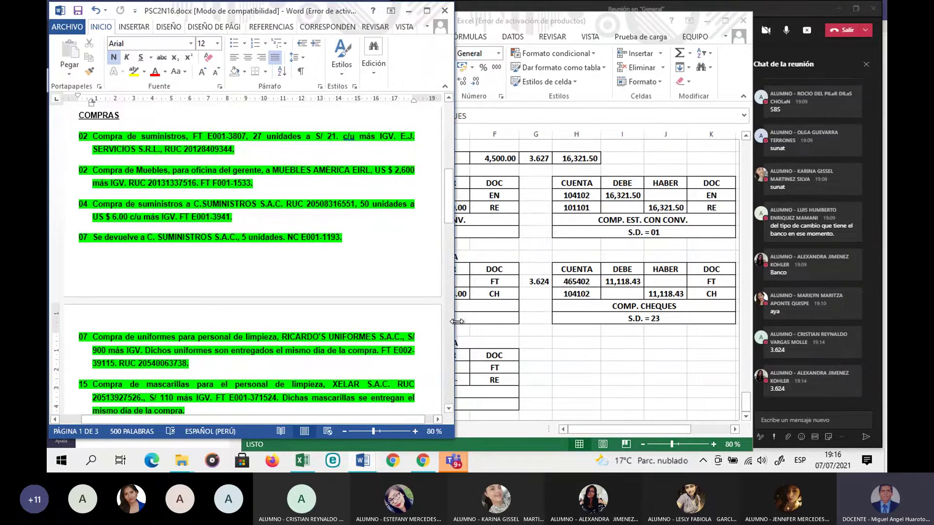
left_click(517, 329)
scroll(433, 313, "down", 3)
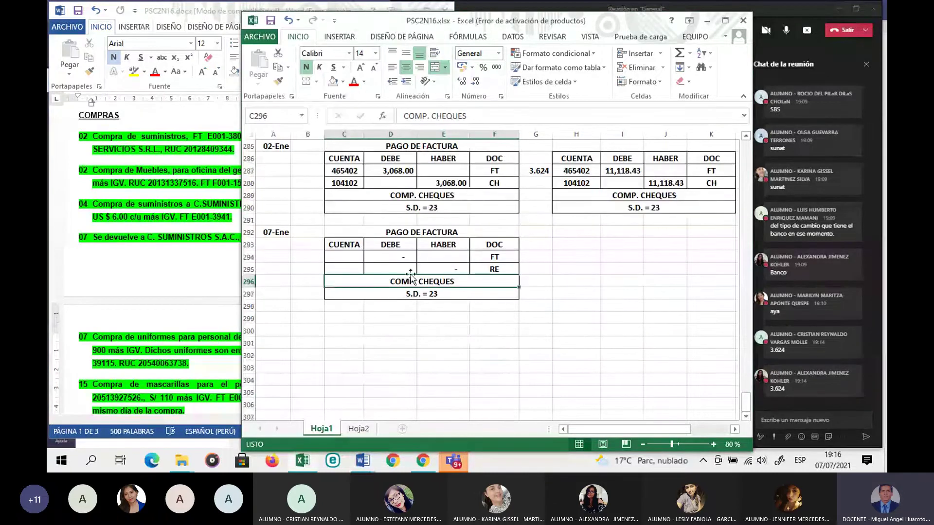
Step: Set debit D294 to the formula =E163, pulling in the 1,062.00 FT E002-39115 invoice total
left_click(404, 257)
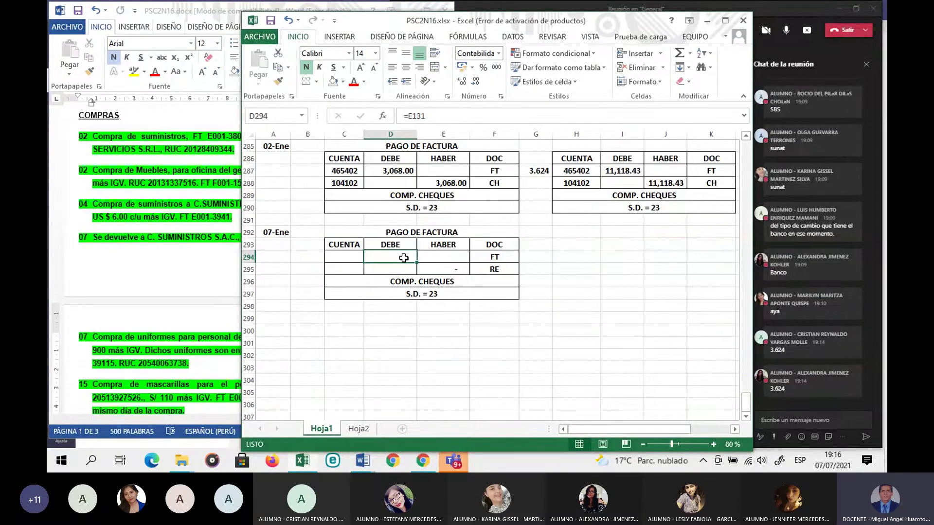
type("=")
scroll(403, 257, "up", 9)
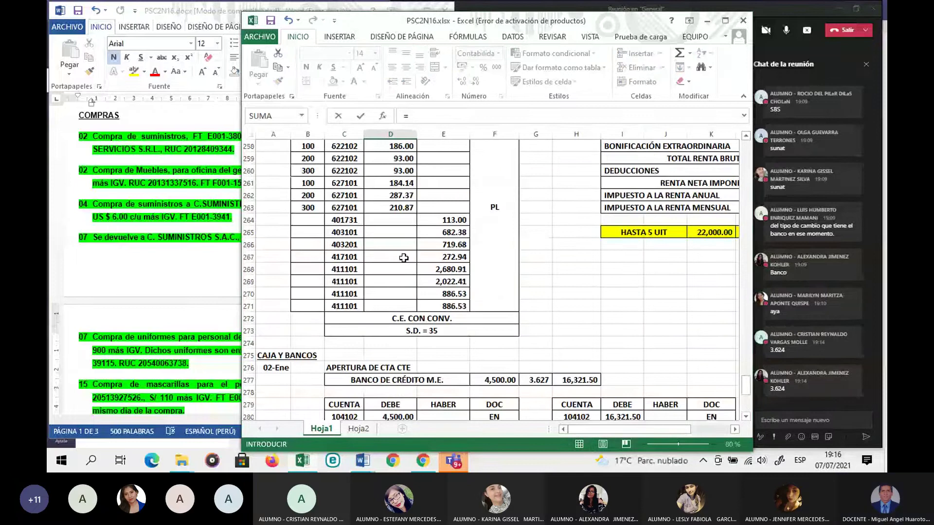
scroll(404, 257, "up", 20)
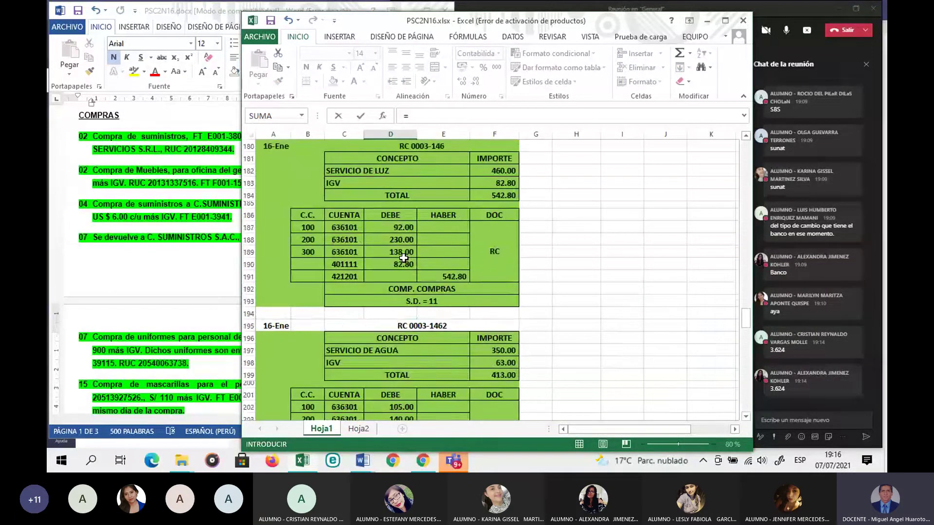
scroll(403, 257, "up", 13)
scroll(404, 258, "down", 2)
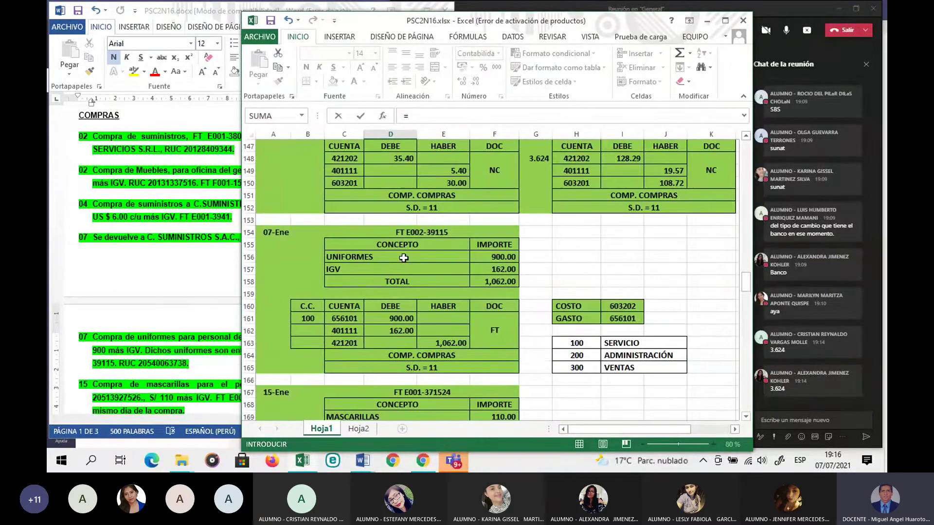
left_click(448, 345)
key("Return")
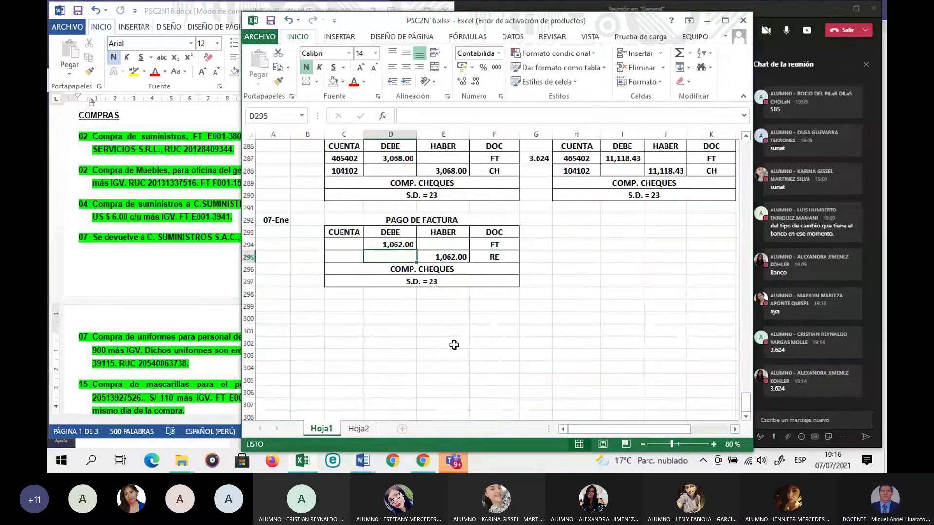
left_click(453, 344)
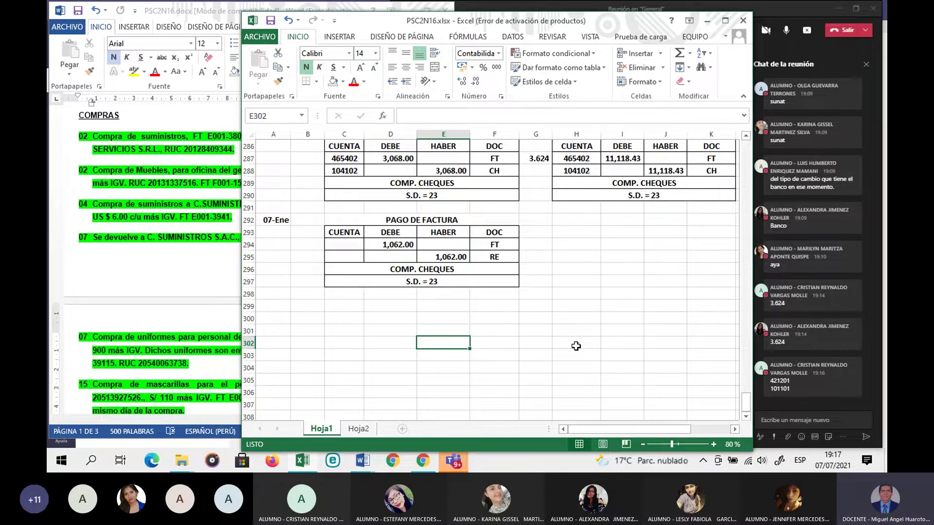
Step: Enter account 421201 in C294 and 101101 in C295 for the 07-Ene payment
left_click(349, 245)
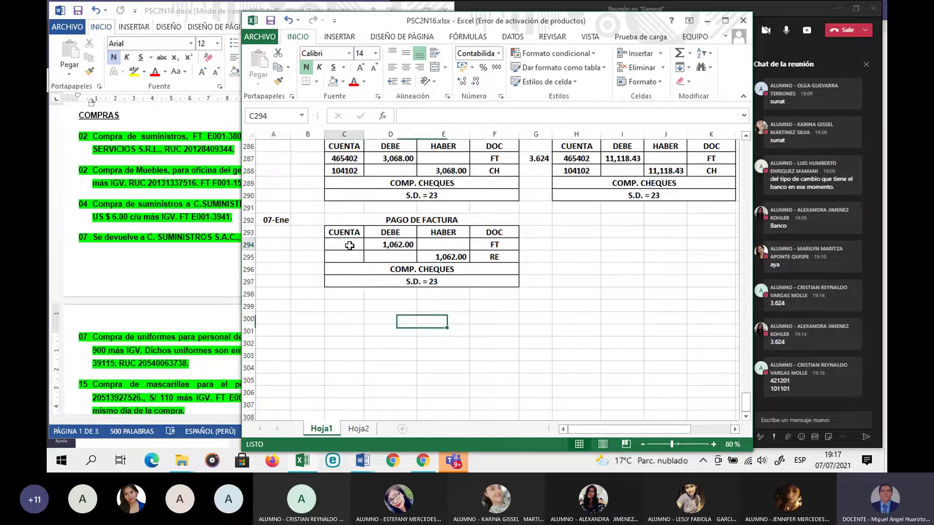
type("421201")
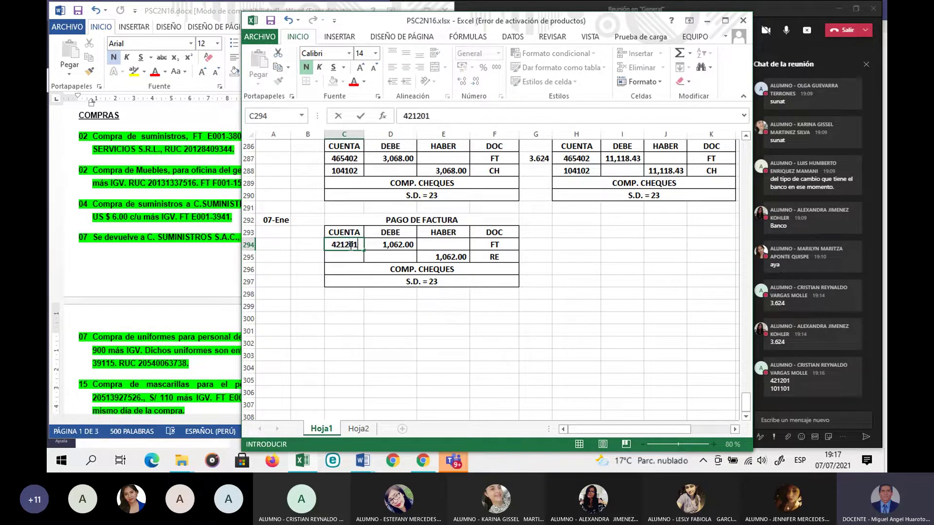
key("Return")
type("101101")
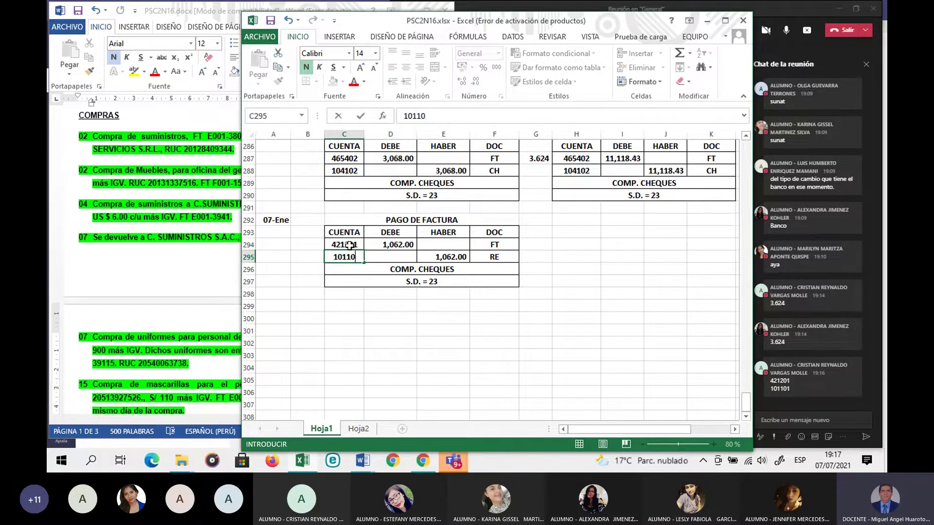
key("Return")
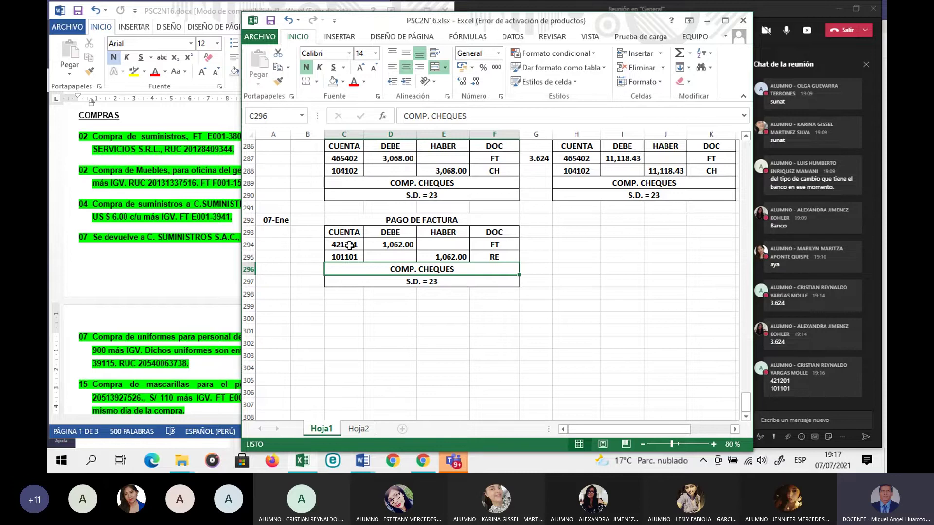
Step: Save the Word document and highlight the '07 Pago de FT E001-3941, con CH 59514.' line yellow
left_click(139, 375)
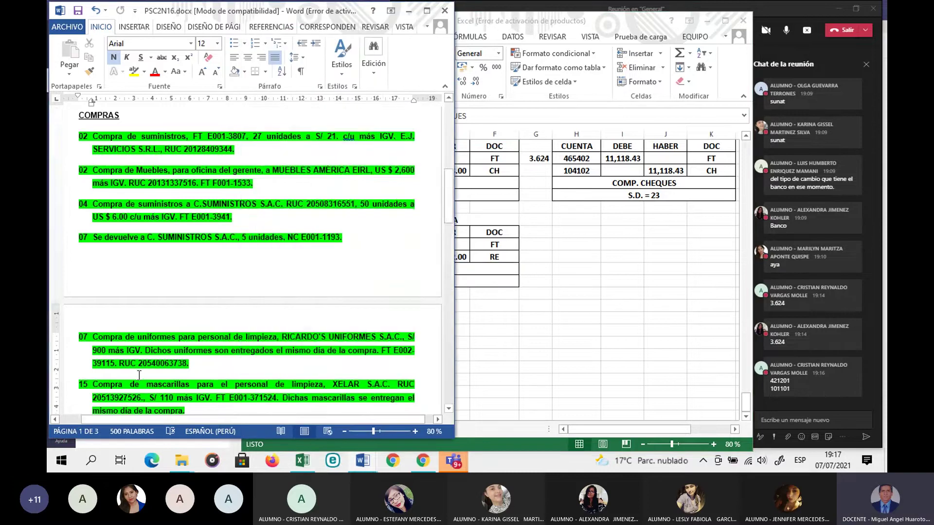
scroll(139, 375, "down", 15)
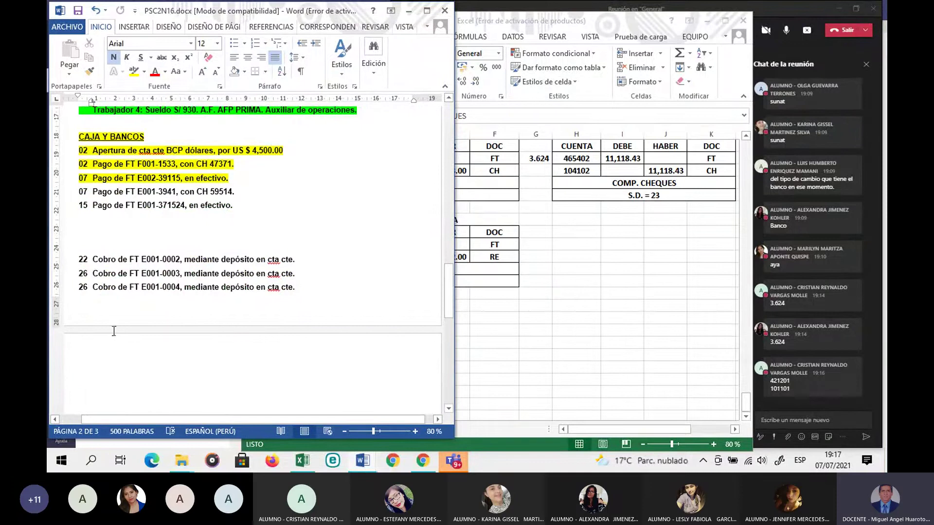
key("ctrl+s")
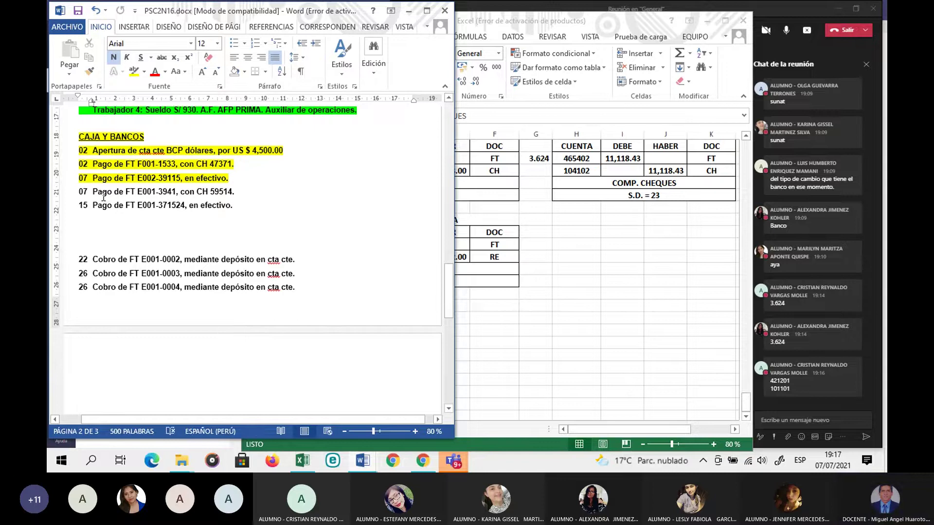
left_click_drag(79, 193, 234, 196)
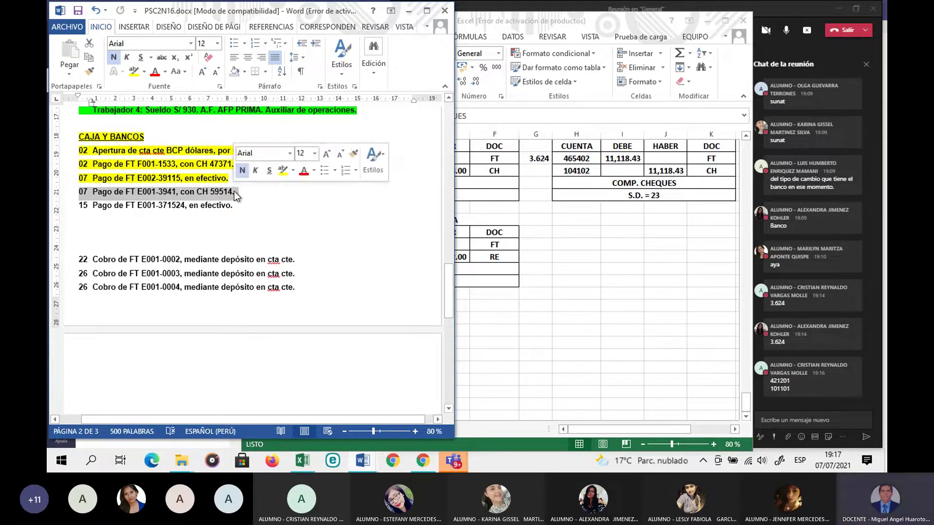
left_click(134, 71)
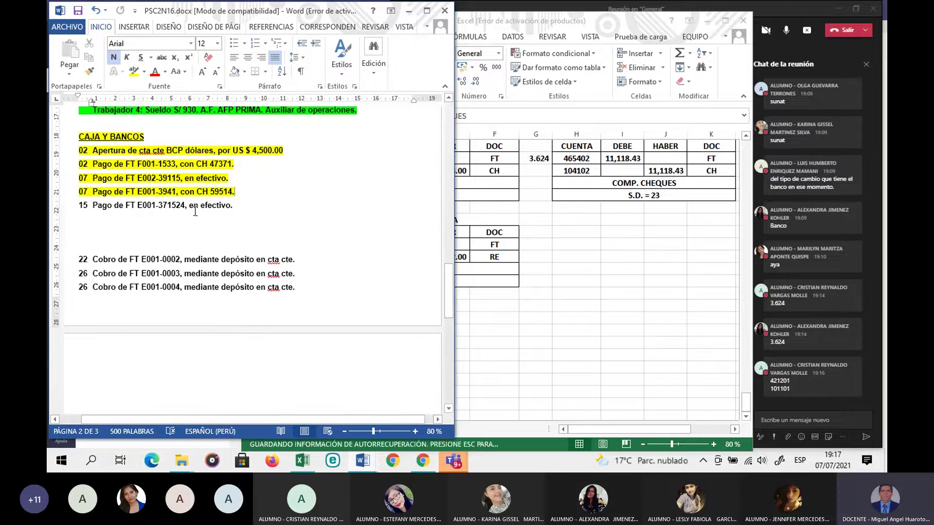
Step: Copy the 07-Ene entry in A292:F297 and paste it starting at A299
left_click(520, 347)
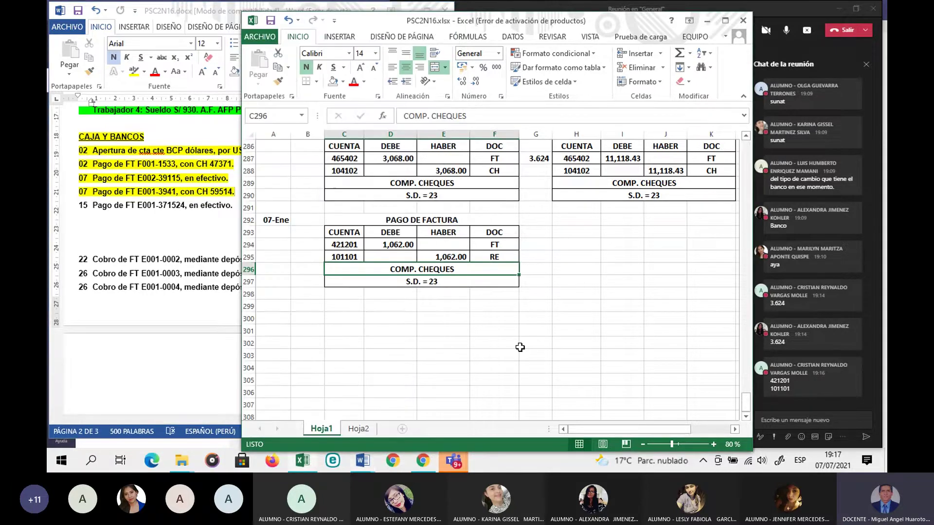
scroll(269, 260, "up", 1)
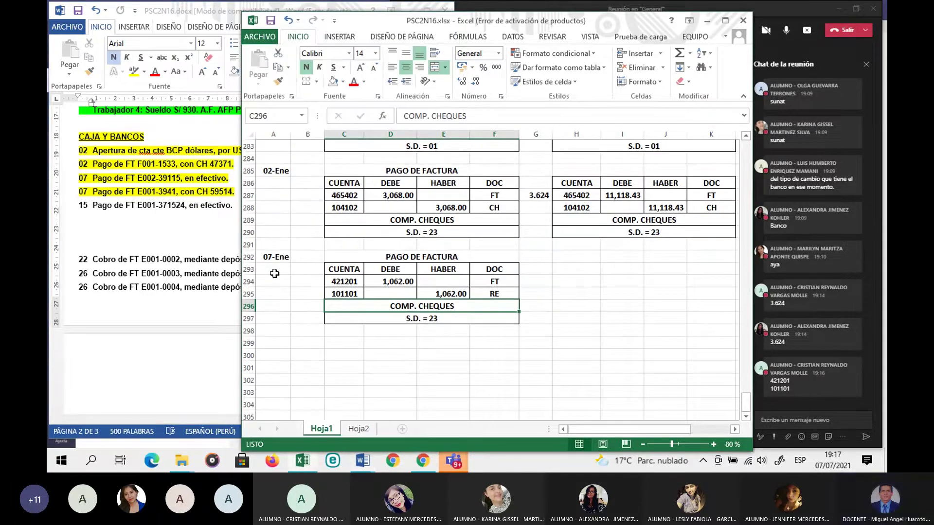
left_click_drag(268, 258, 443, 319)
key("ctrl+c")
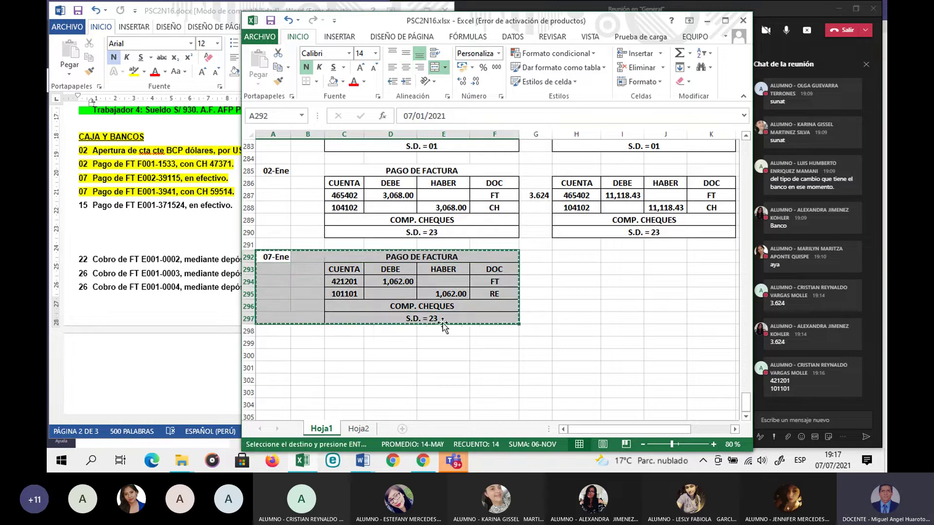
left_click(276, 341)
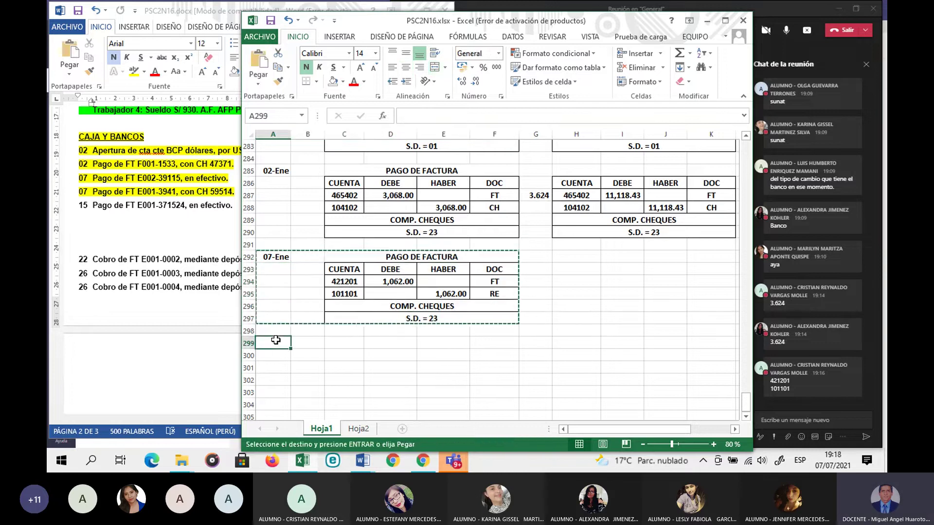
key("ctrl+v")
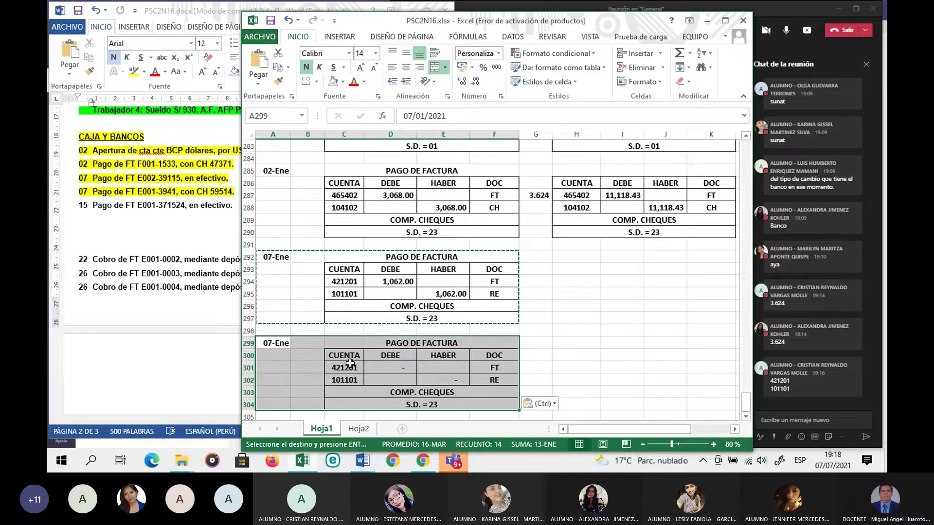
left_click(350, 363)
key("Escape")
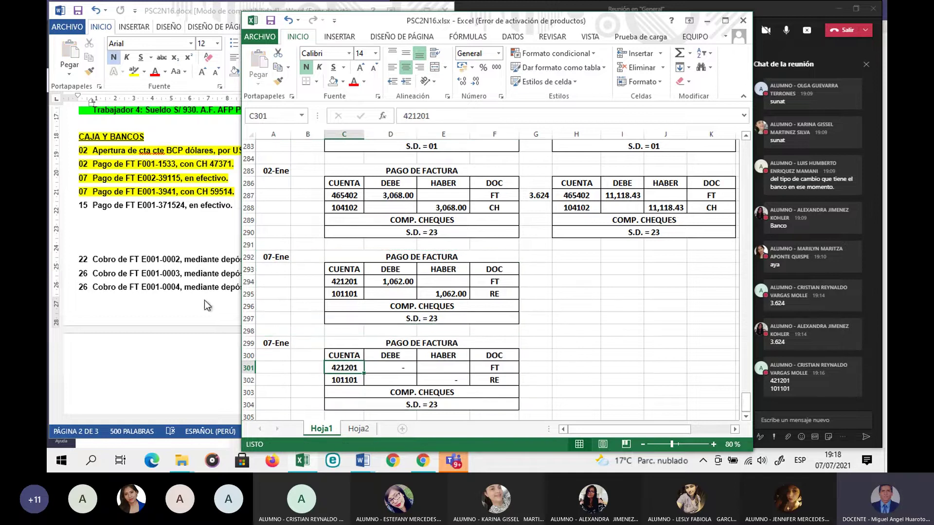
left_click(174, 194)
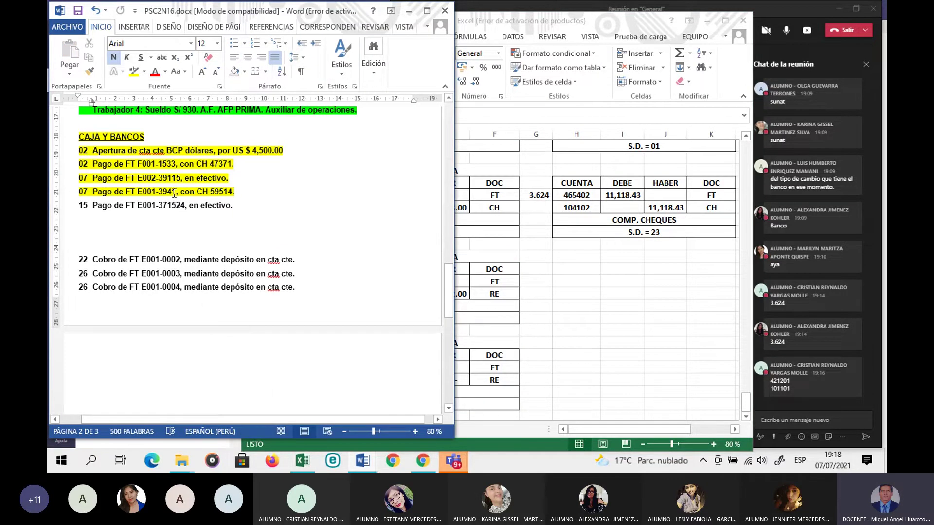
Step: Review Word's COMPRAS list, selecting the 04 dollar purchase and 07 supplier return lines
scroll(179, 212, "up", 2)
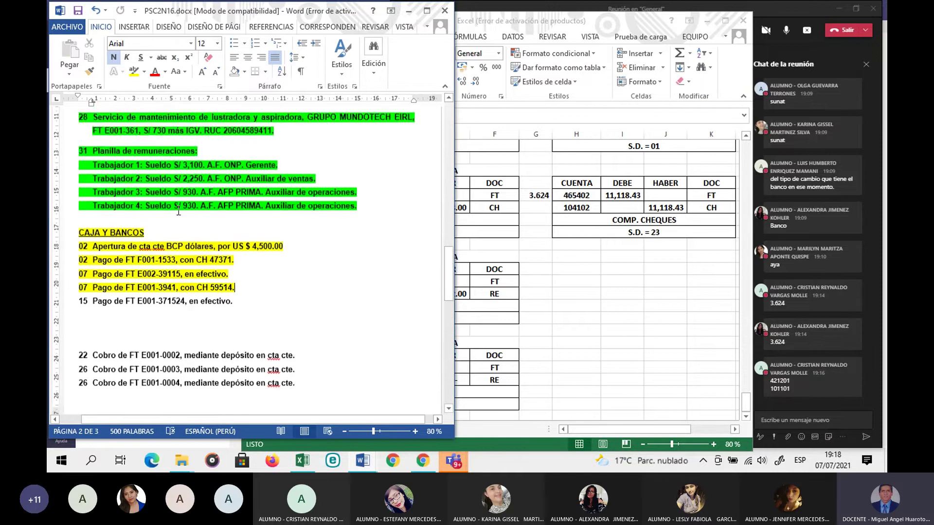
scroll(179, 212, "up", 15)
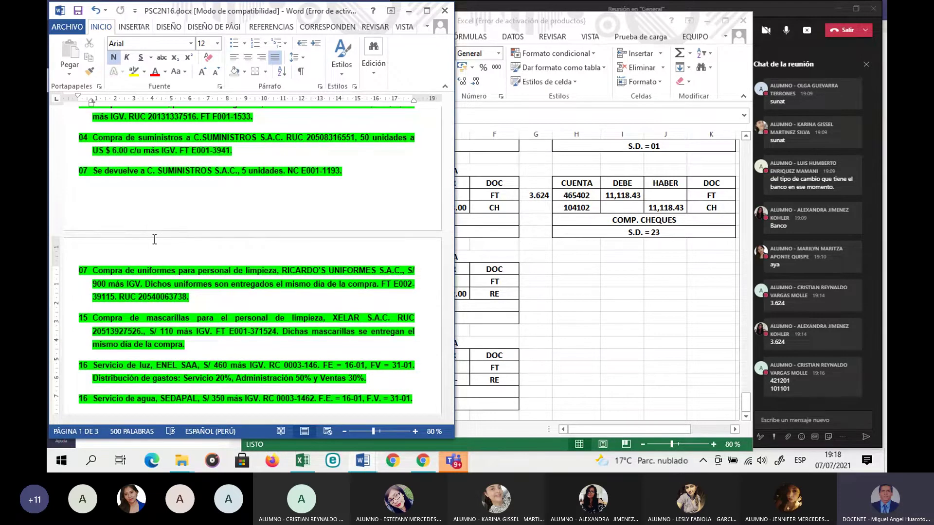
scroll(155, 239, "up", 3)
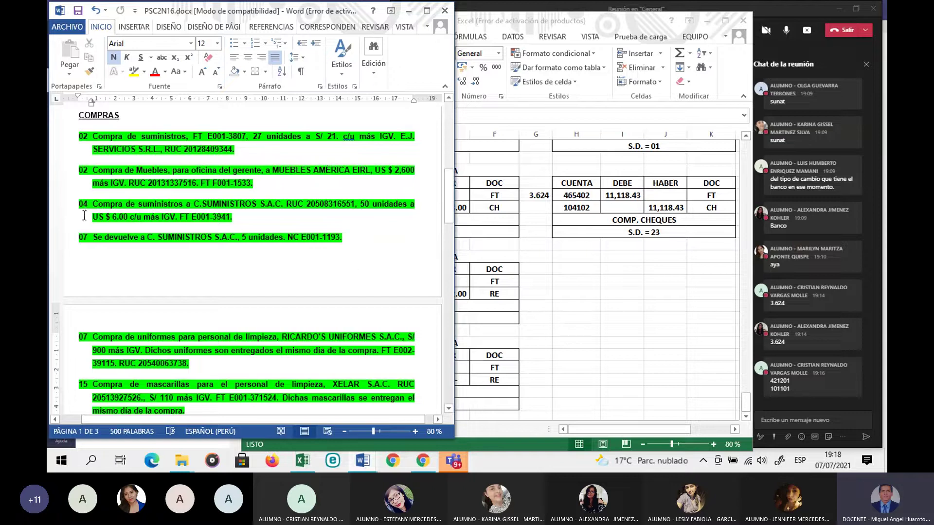
left_click(526, 323)
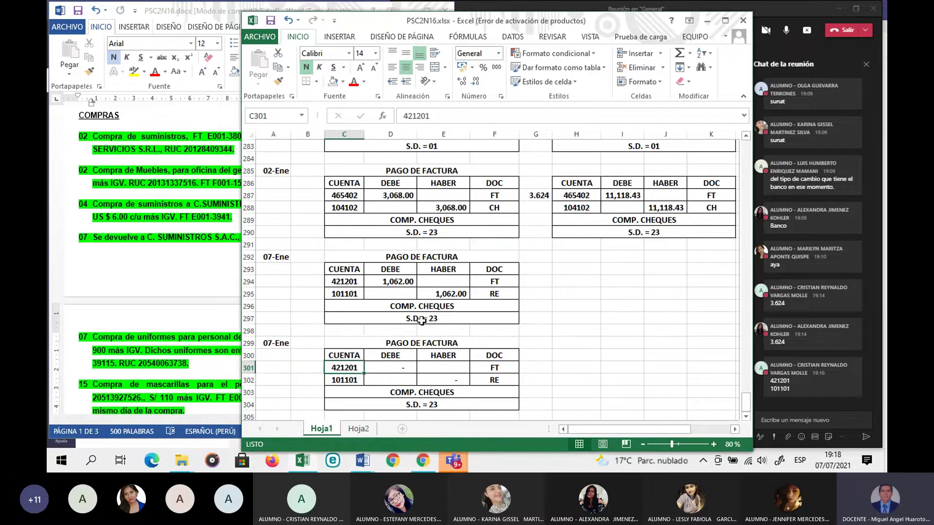
scroll(421, 320, "down", 2)
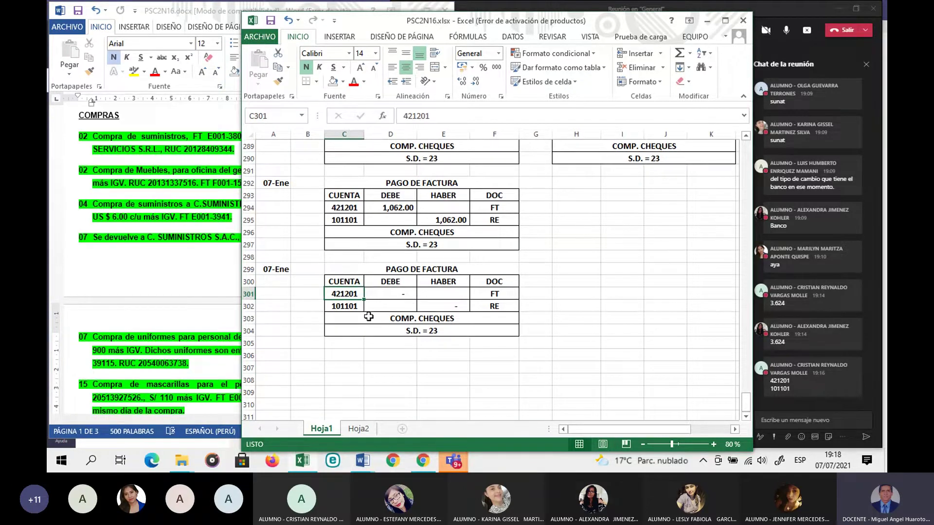
left_click(91, 219)
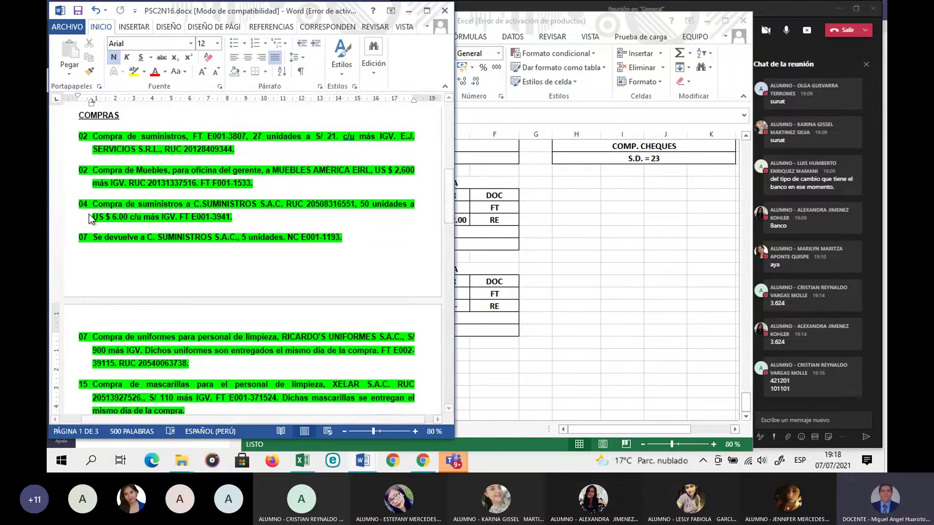
left_click_drag(79, 204, 233, 219)
left_click_drag(79, 238, 340, 245)
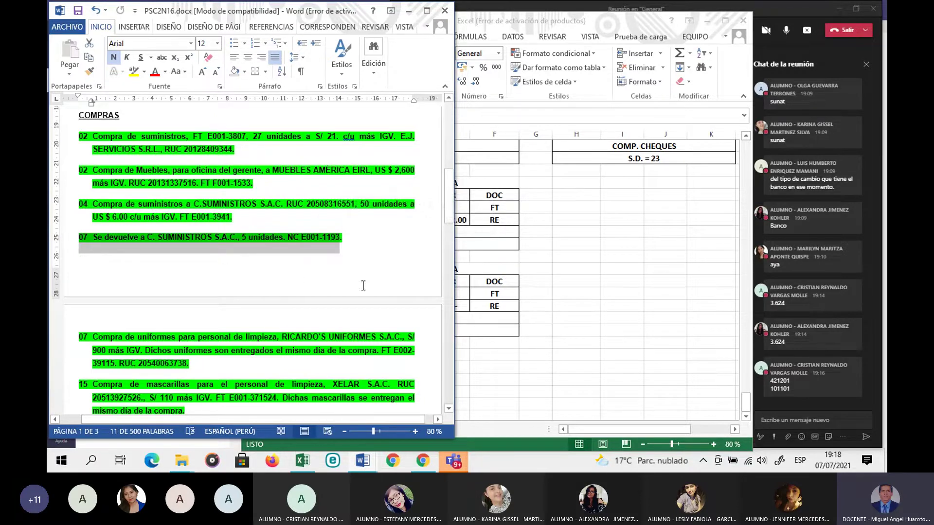
left_click(565, 311)
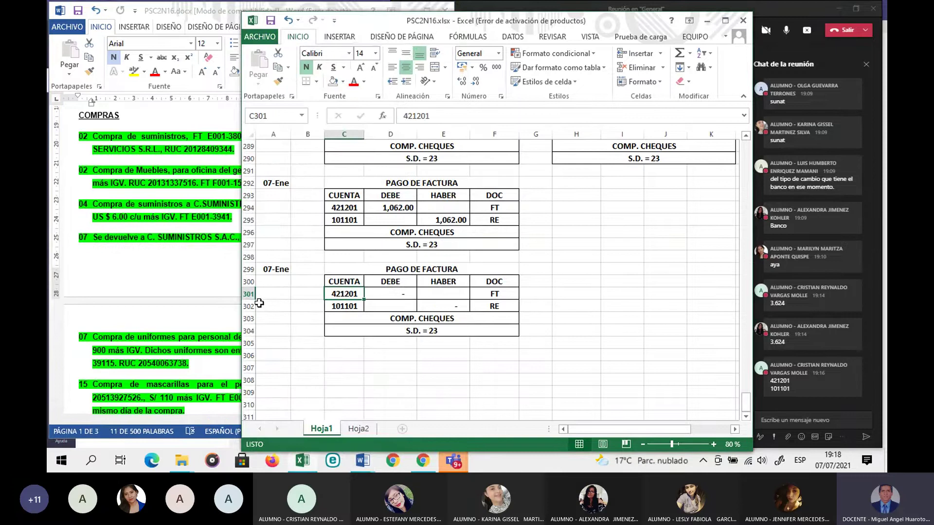
Step: Insert a blank row at row 302 in the copied 07-Ene entry
left_click(247, 306)
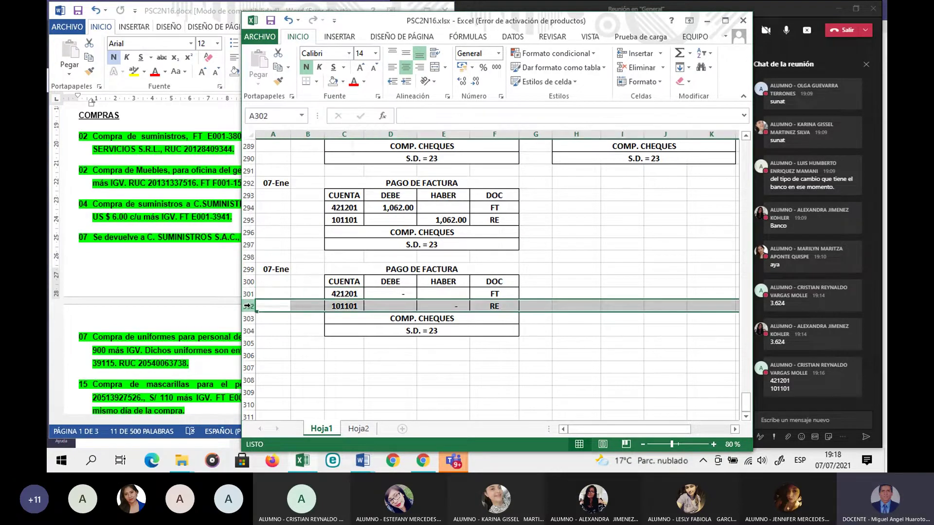
right_click(249, 306)
left_click(283, 207)
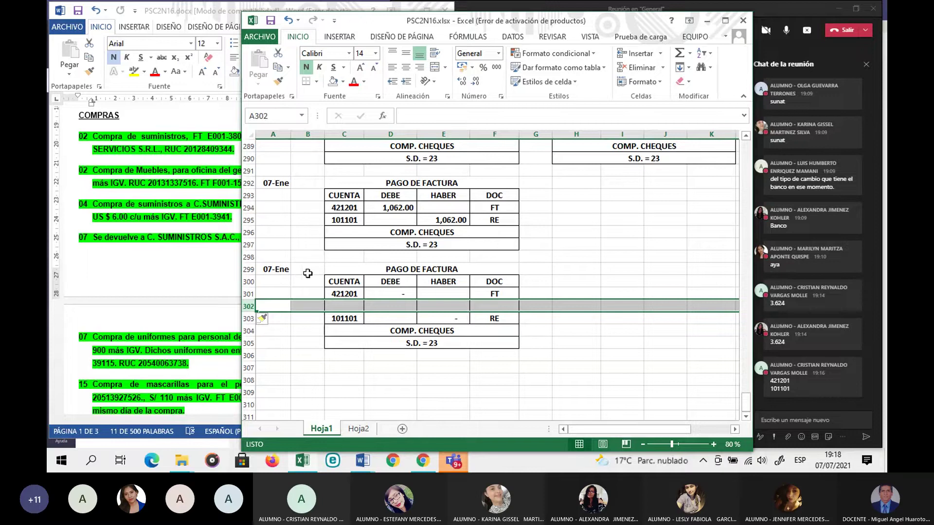
Step: Enter accounts 421202 in C301 and C302, and 104102 in C303
left_click(352, 305)
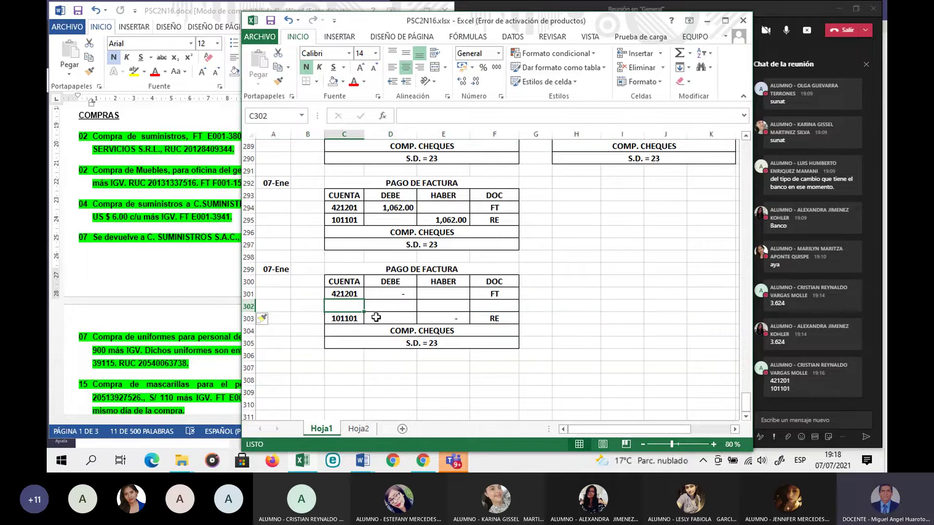
left_click(352, 294)
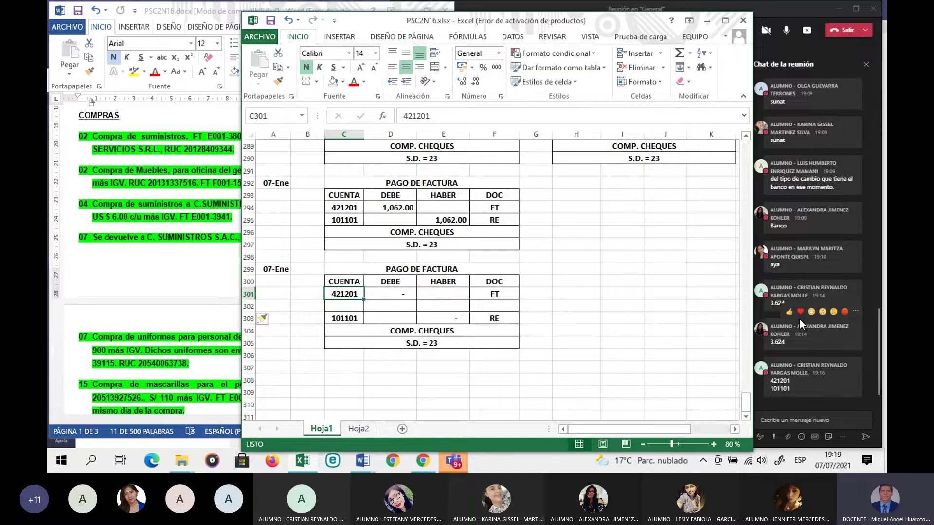
type("421202")
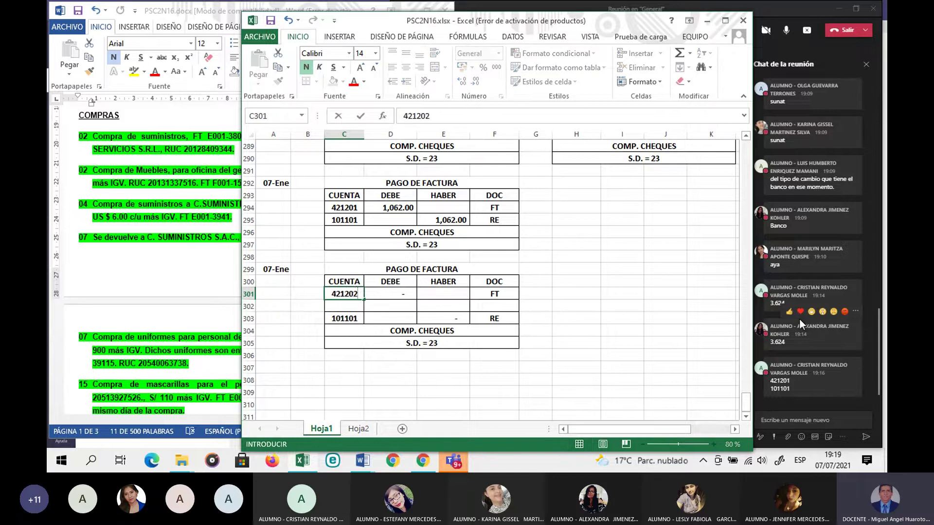
key("Return")
type("42")
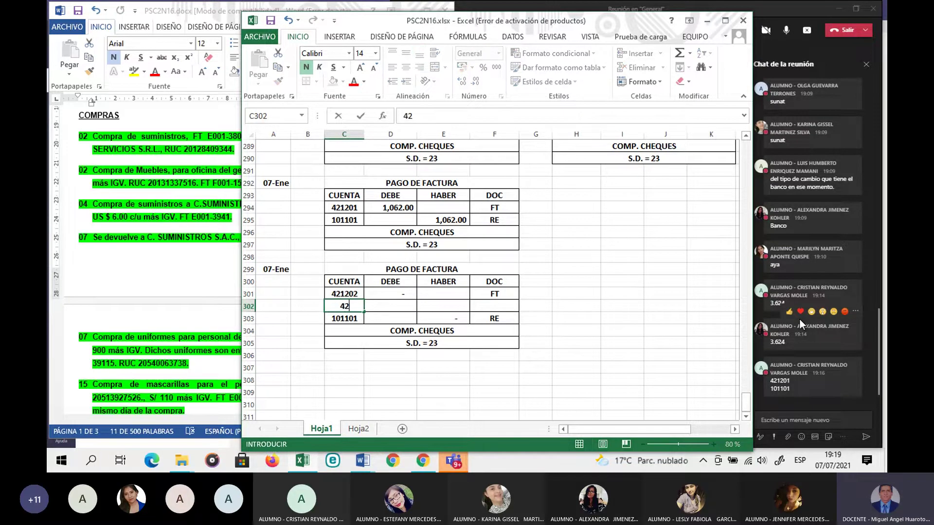
type("1202")
key("Return")
type("104102")
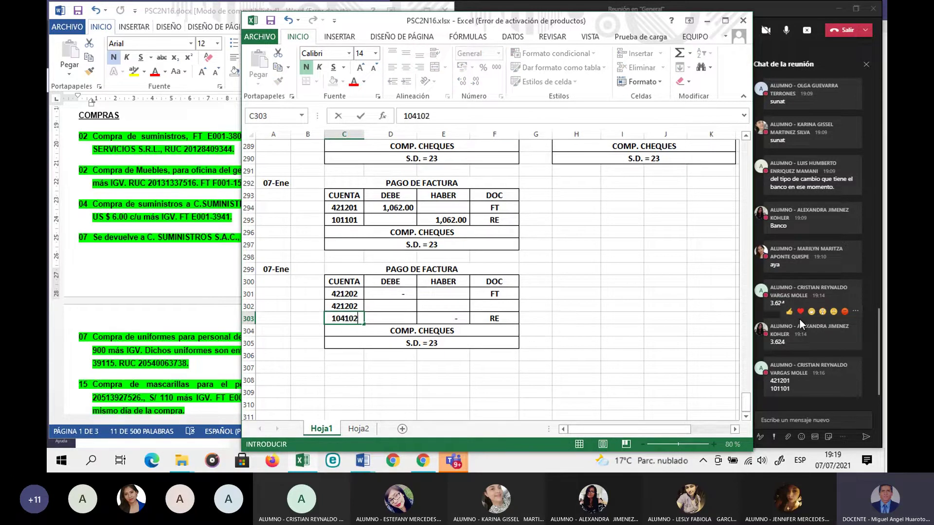
key("Return")
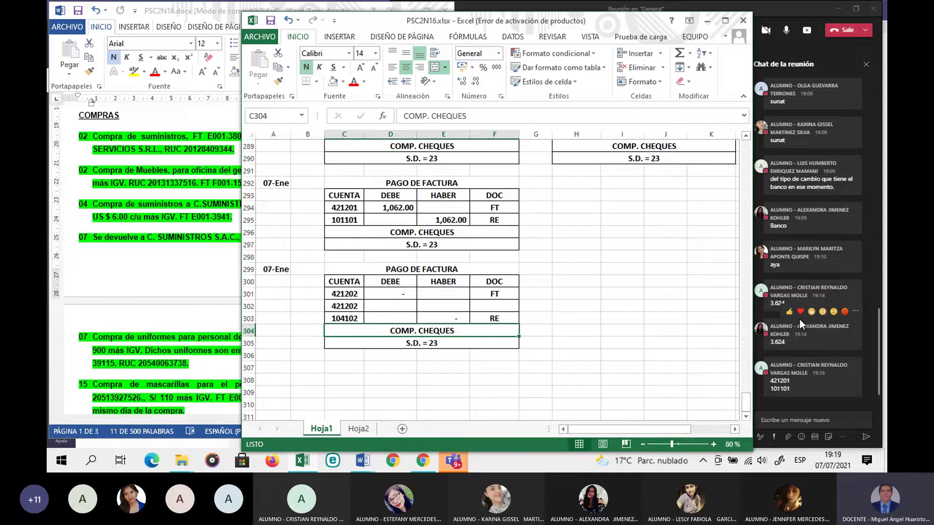
left_click(480, 401)
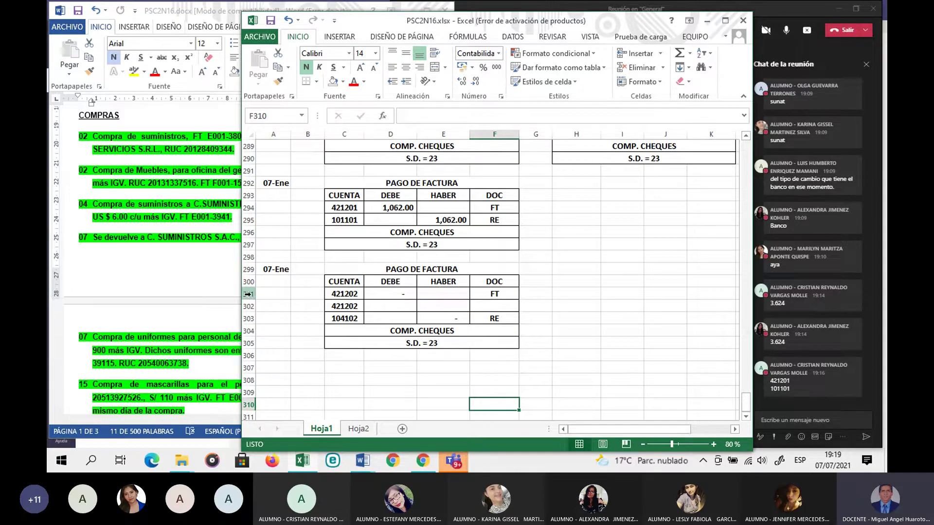
left_click(206, 288)
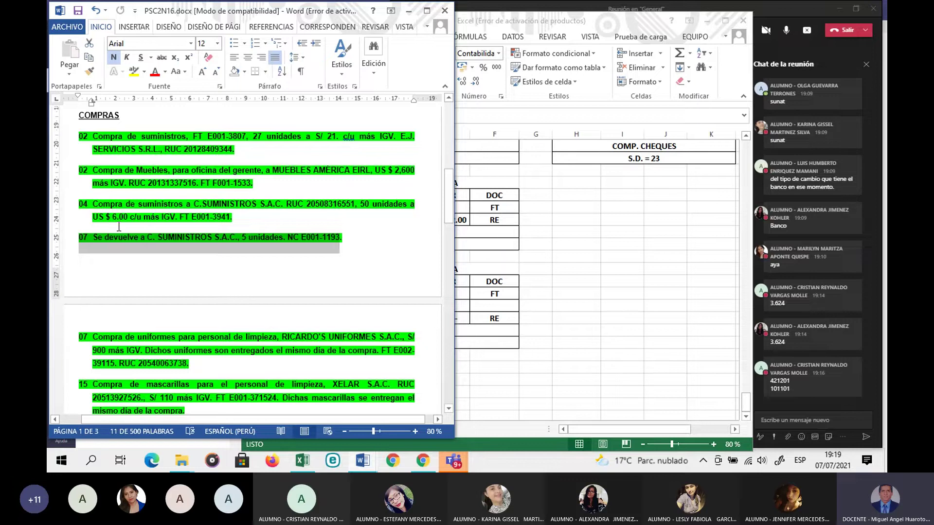
key("alt+Tab")
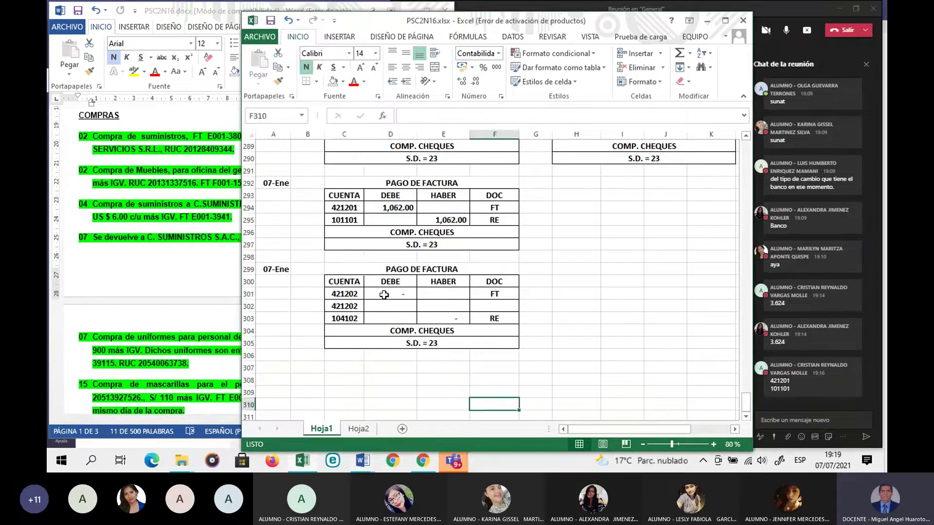
Step: Link debit D301 to the 354.00 total in E137 of the 04-Ene FT E001-3941 entry
left_click(384, 294)
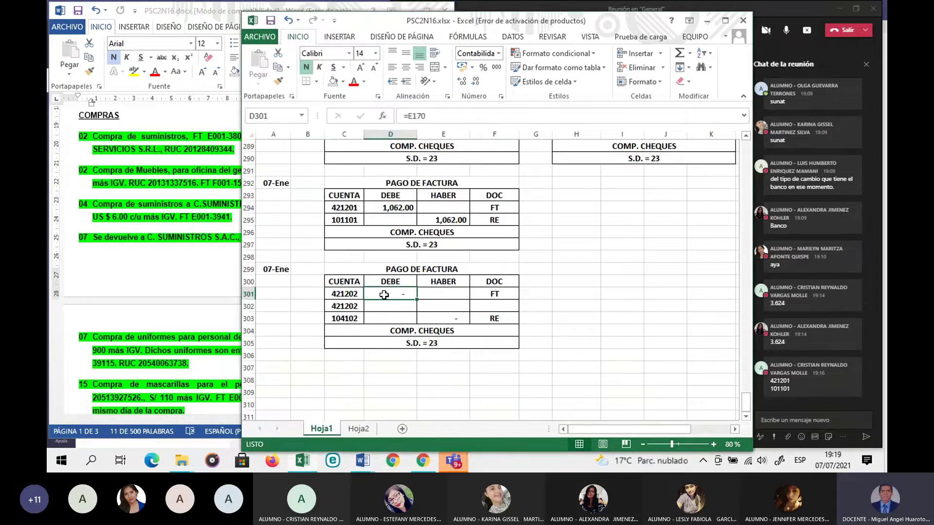
type("=")
scroll(384, 294, "up", 3)
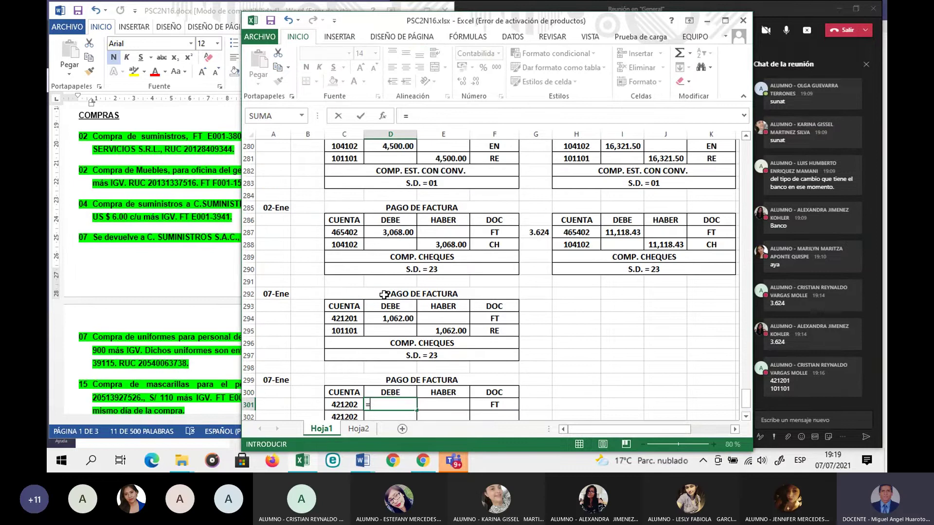
scroll(384, 294, "up", 9)
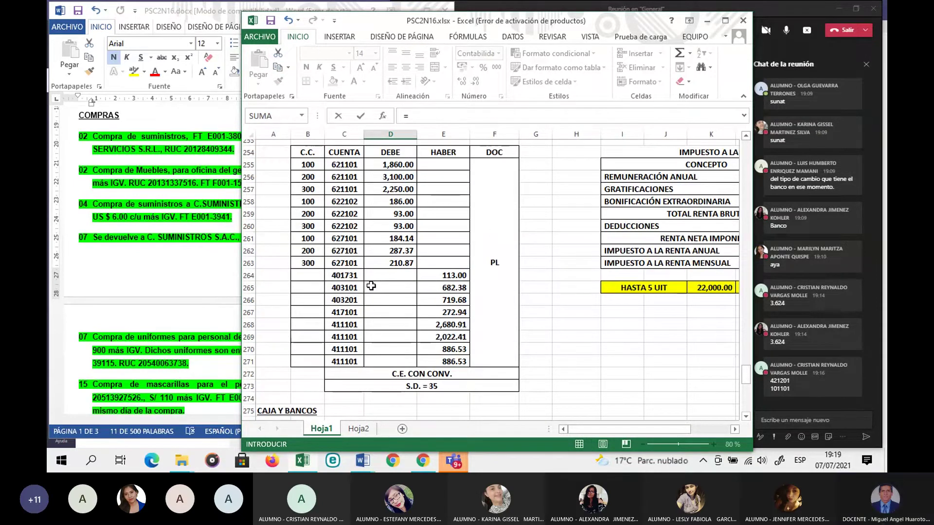
scroll(371, 286, "up", 1)
scroll(371, 286, "up", 20)
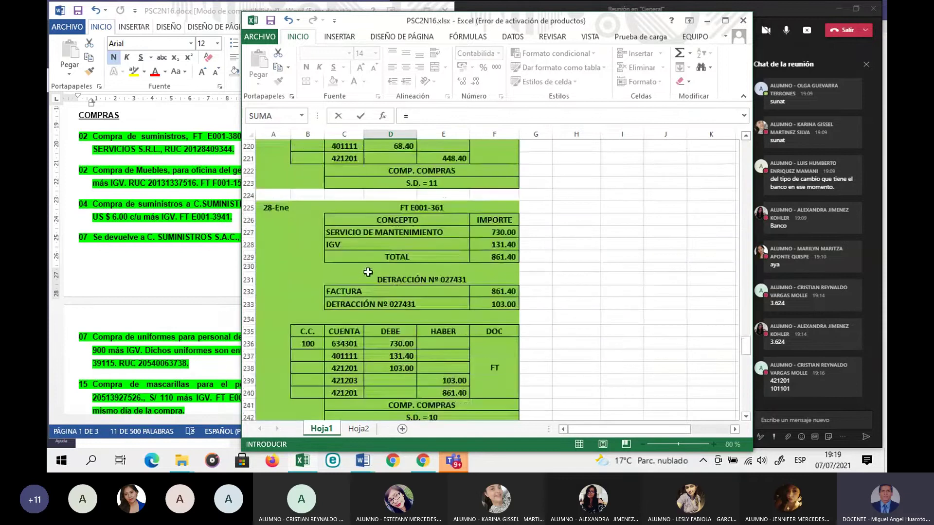
scroll(367, 271, "up", 14)
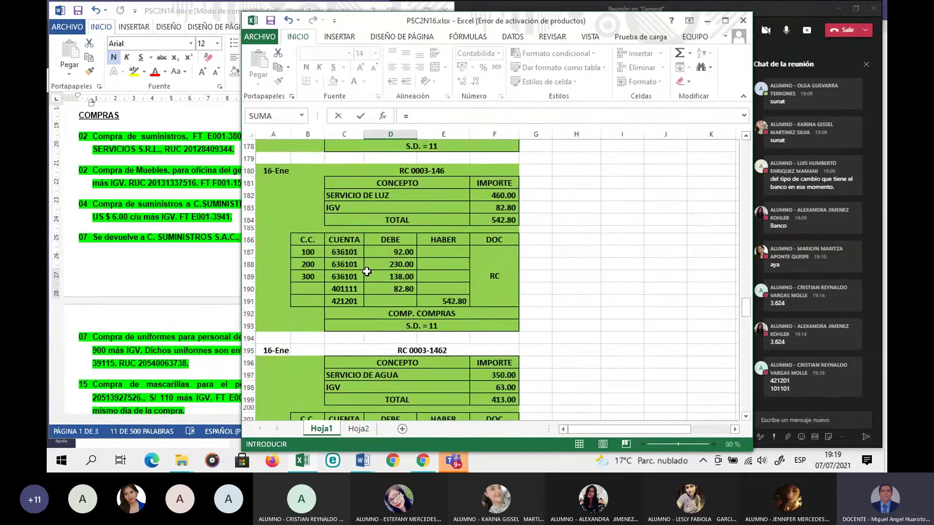
scroll(367, 277, "up", 7)
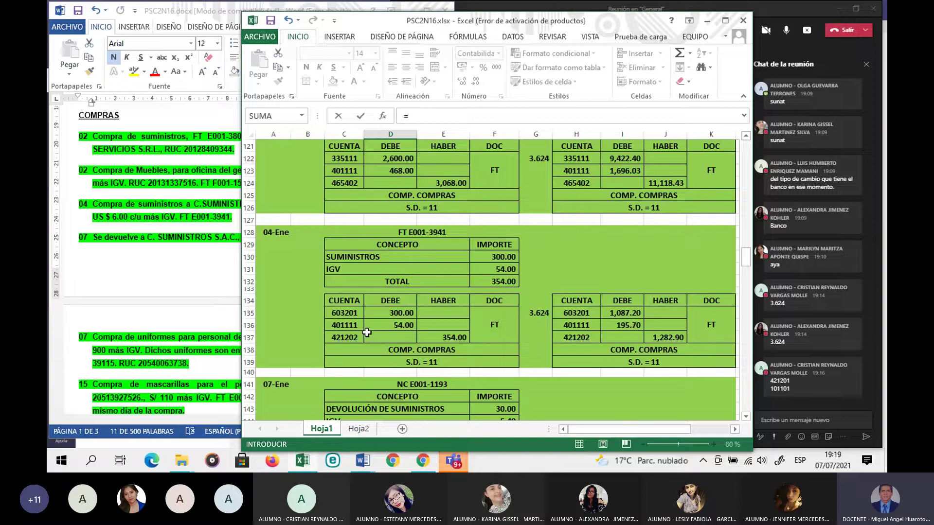
left_click(453, 338)
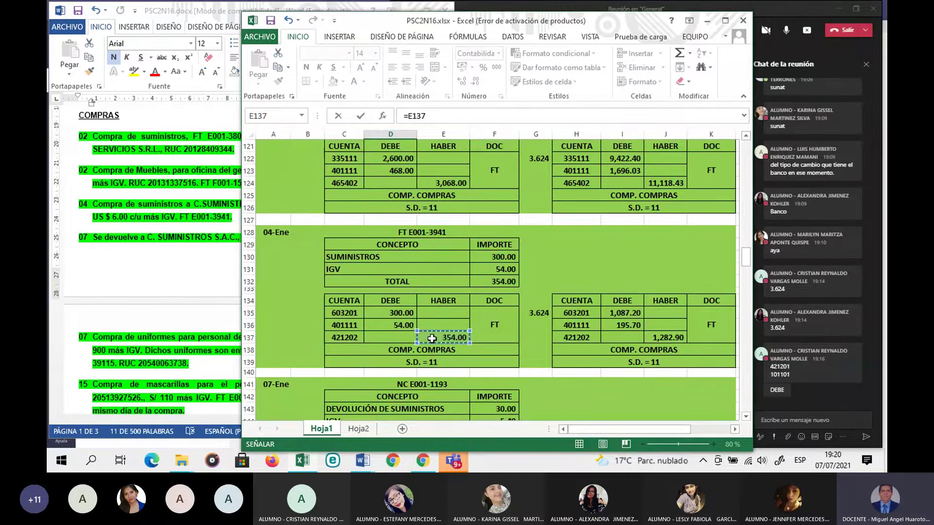
key("Return")
Step: Clear the 104102 credit amount in E303
scroll(413, 348, "down", 1)
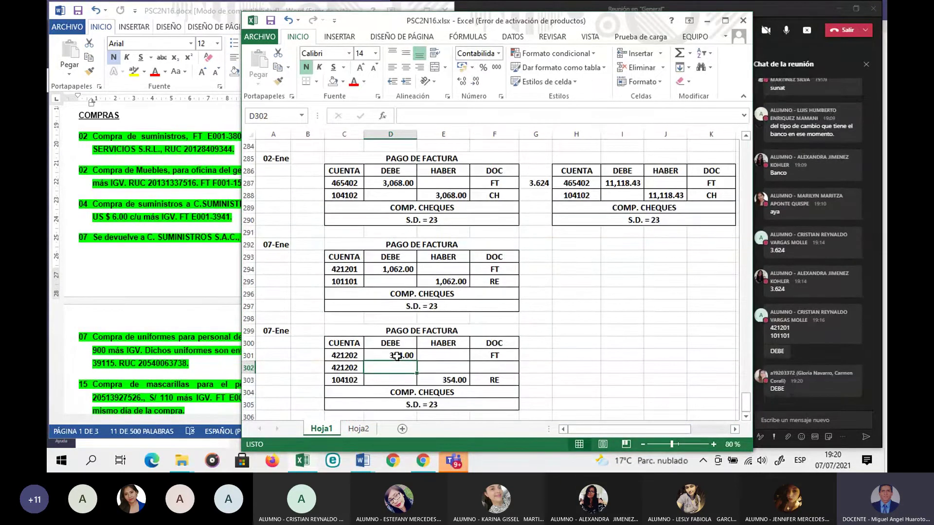
left_click(441, 381)
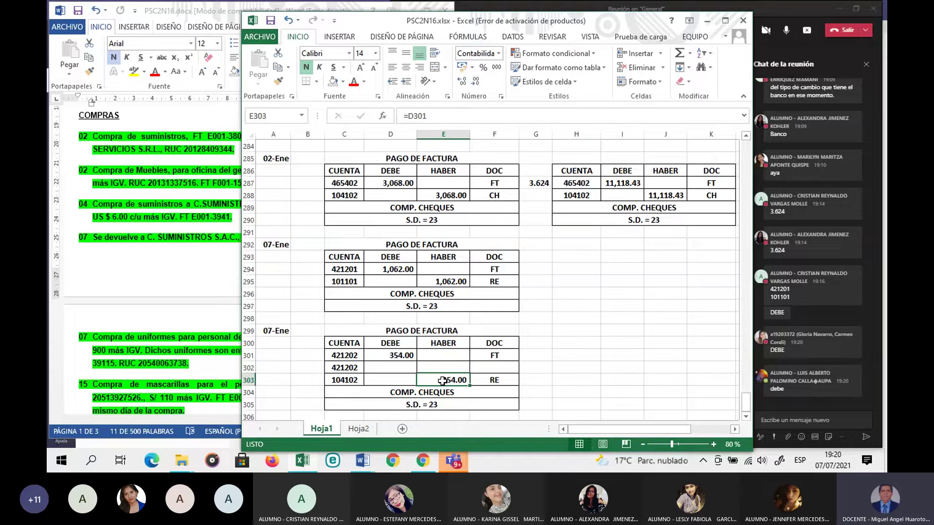
key("Delete")
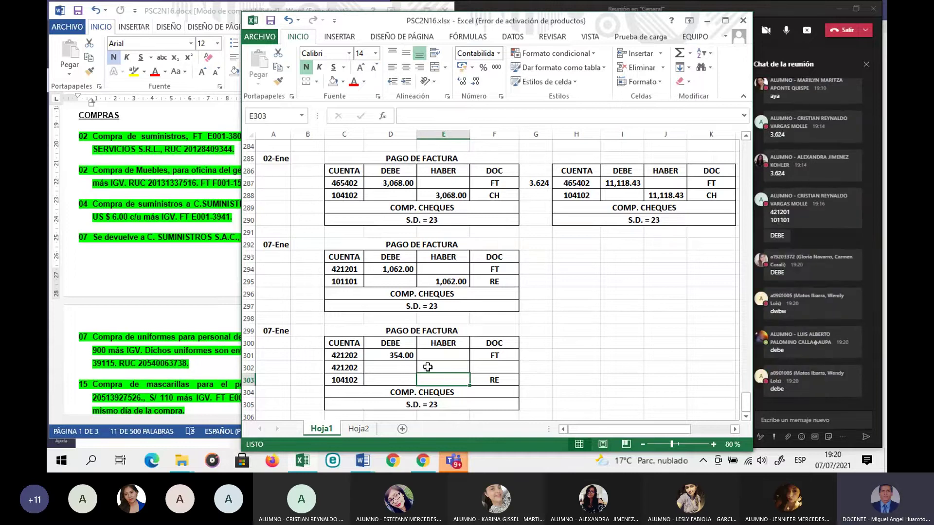
Step: Set E302, the second 421202 credit, to =D148 to pull in the 35.40 credit note amount
left_click(427, 367)
type("=")
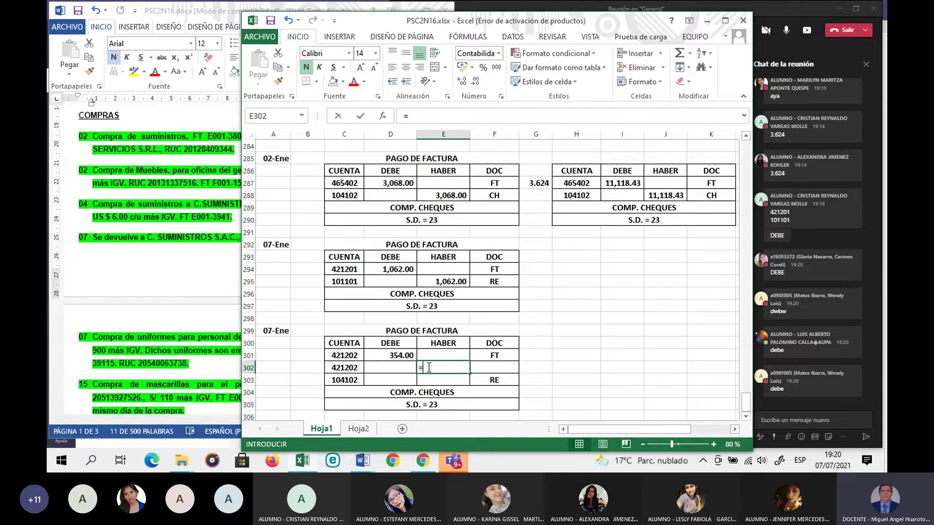
scroll(404, 334, "up", 8)
scroll(404, 333, "up", 20)
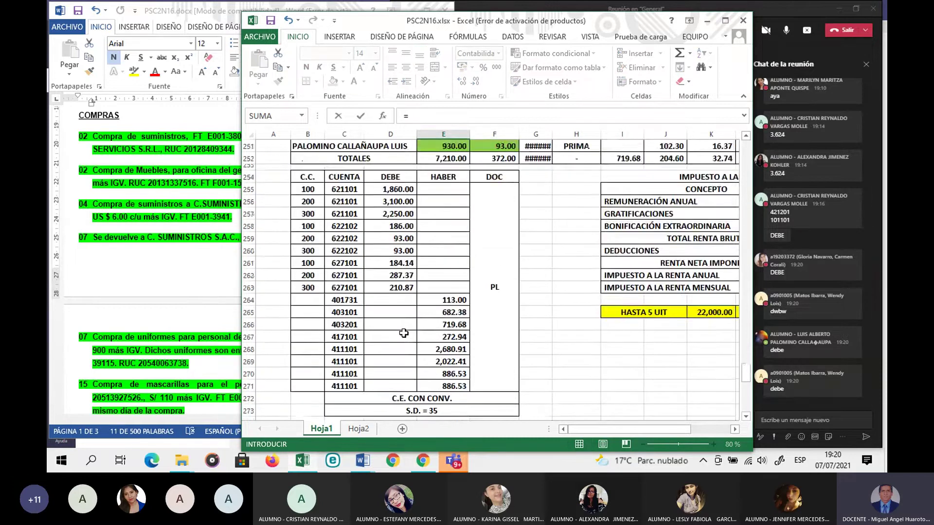
scroll(404, 333, "up", 13)
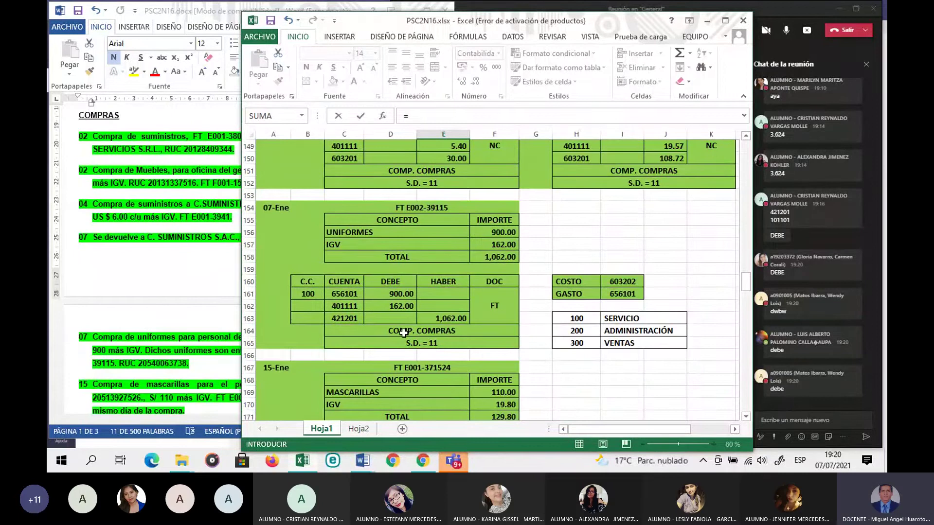
scroll(404, 333, "up", 5)
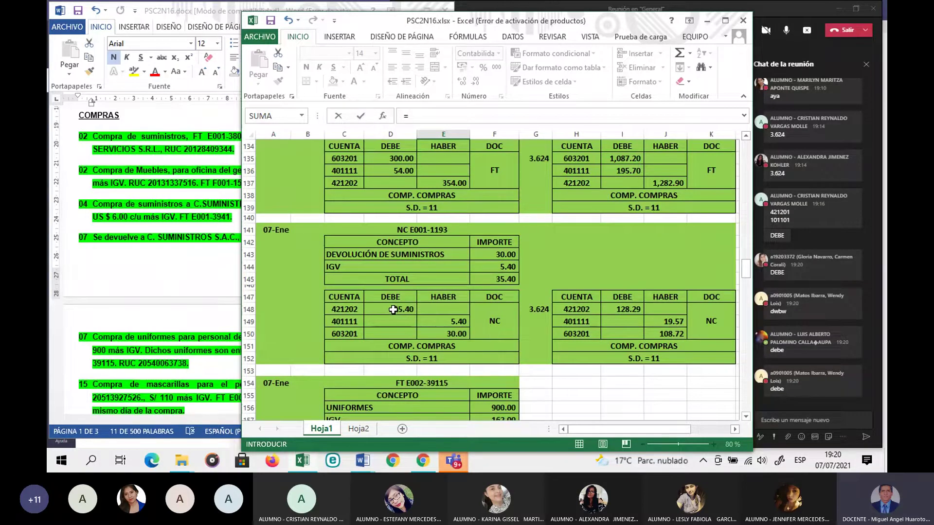
left_click(393, 310)
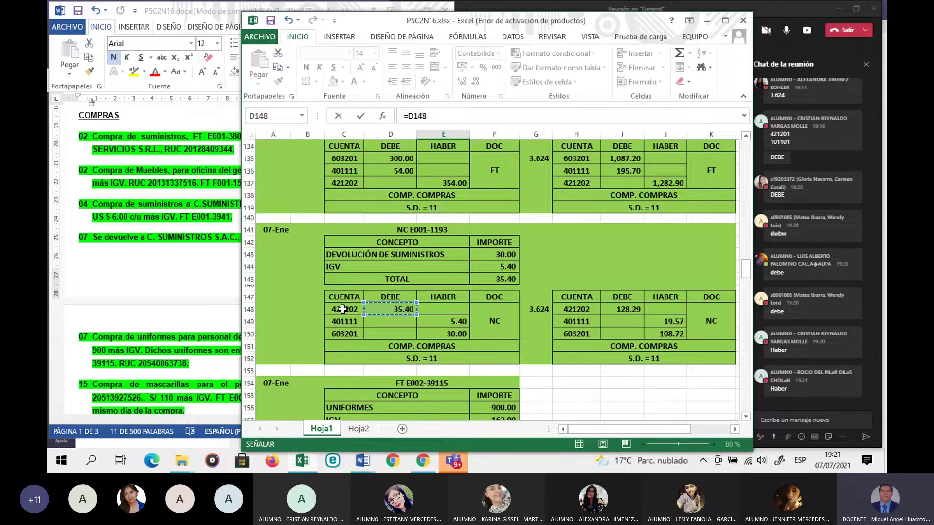
key("Return")
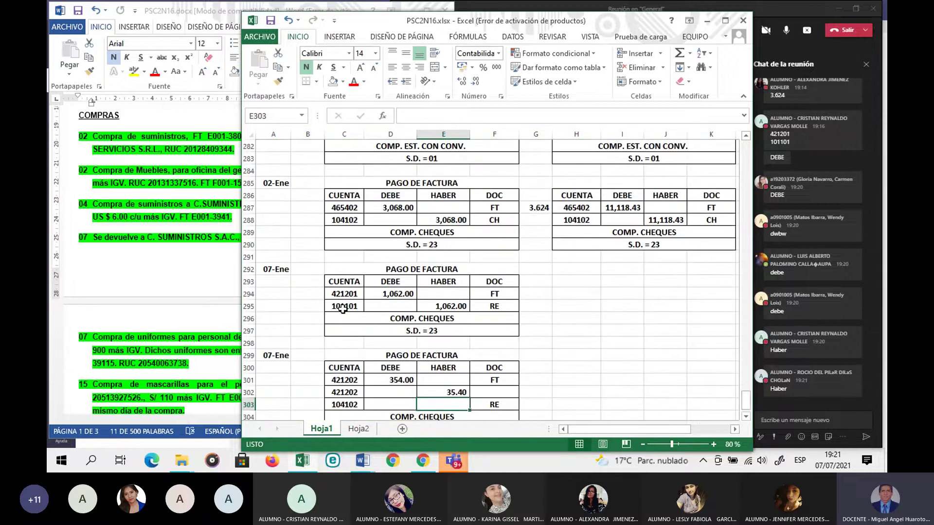
Step: Make the 104102 credit in E303 =D301-E302, giving 318.60
scroll(401, 327, "down", 1)
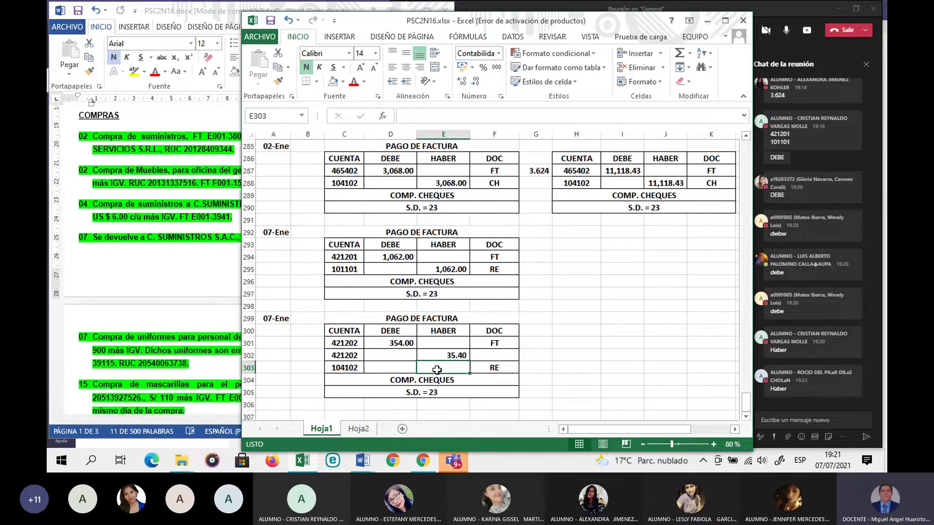
type("=")
left_click(400, 343)
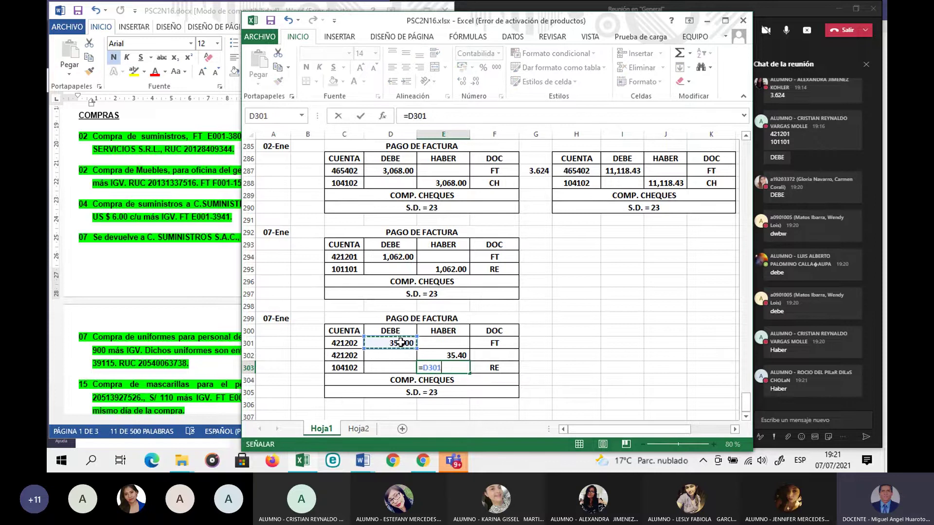
type("-")
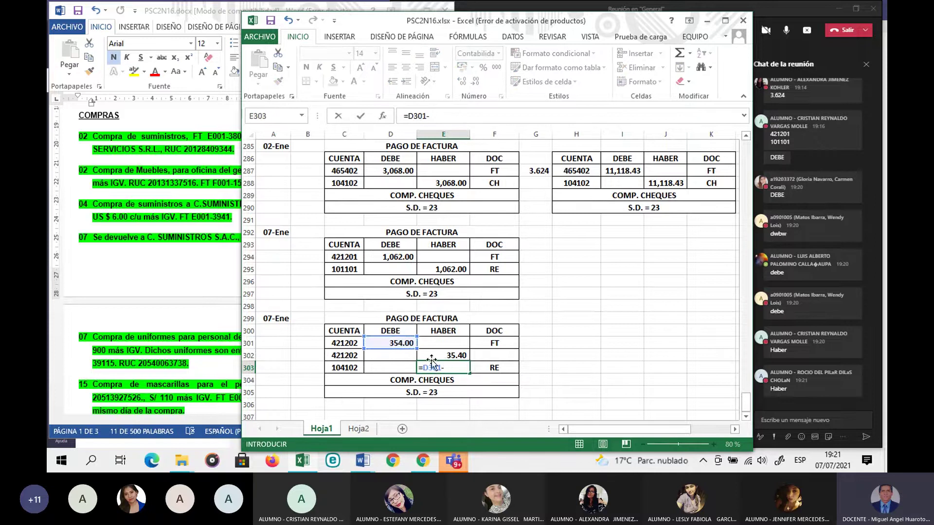
left_click(435, 358)
key("Return")
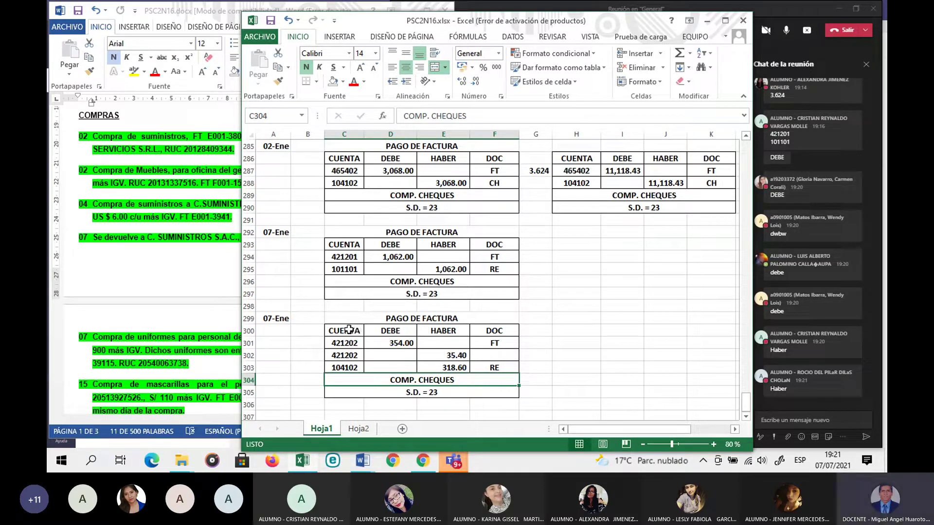
Step: Set the document types to NC on the 421202 line and CH on the 104102 line
left_click_drag(358, 330, 483, 390)
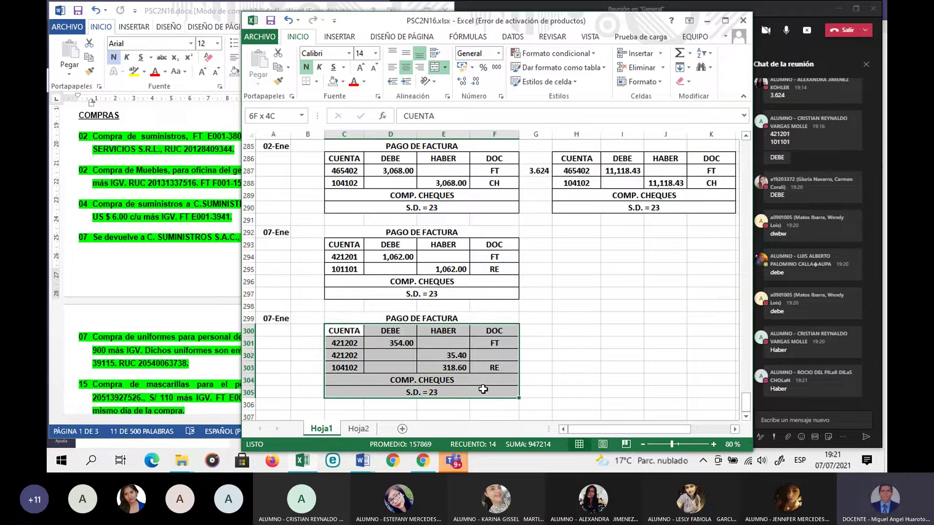
left_click(495, 356)
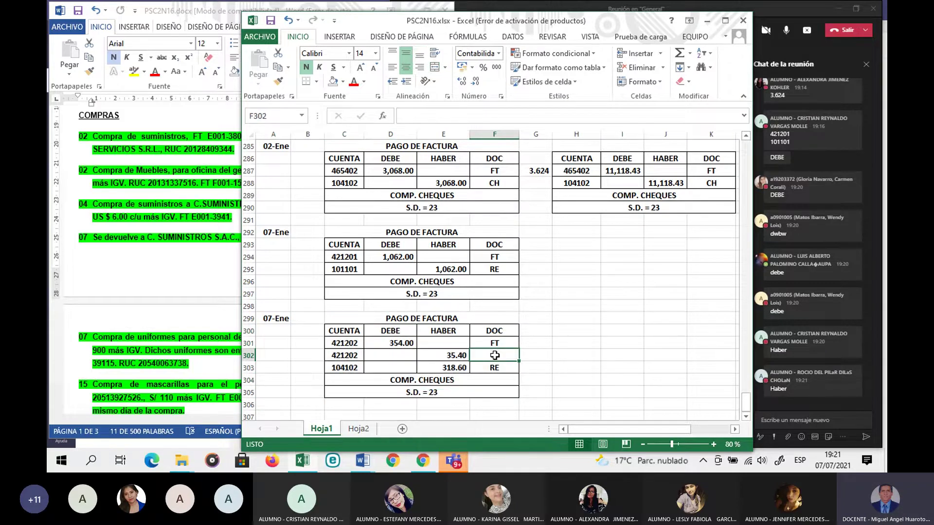
type("NC")
key("Escape")
key("Down")
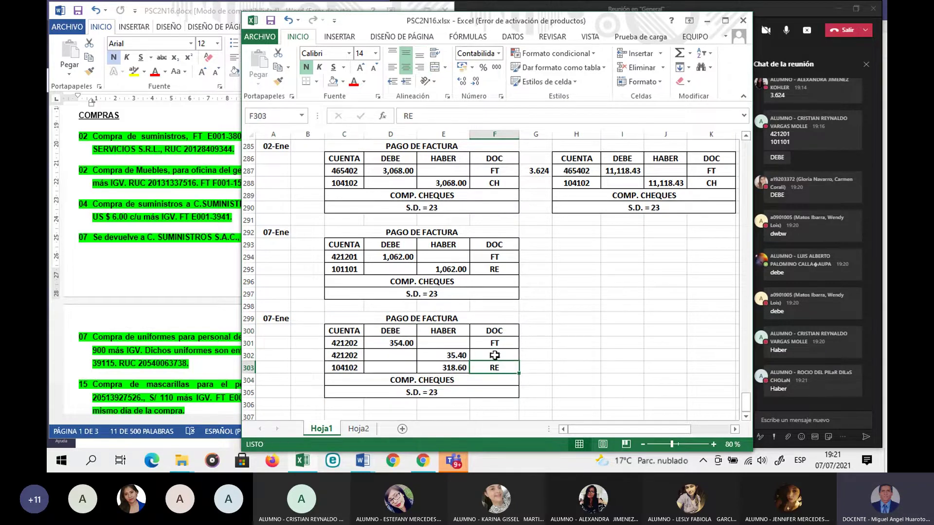
type("CH")
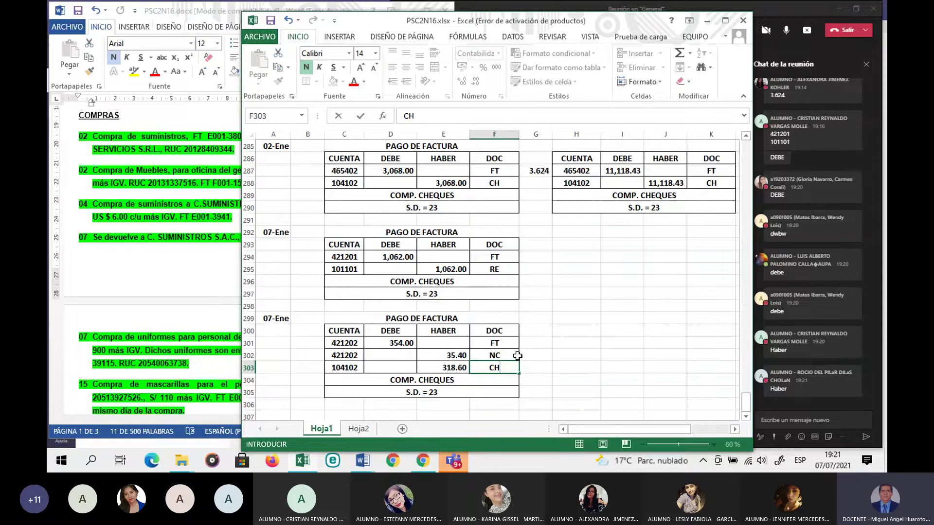
key("Return")
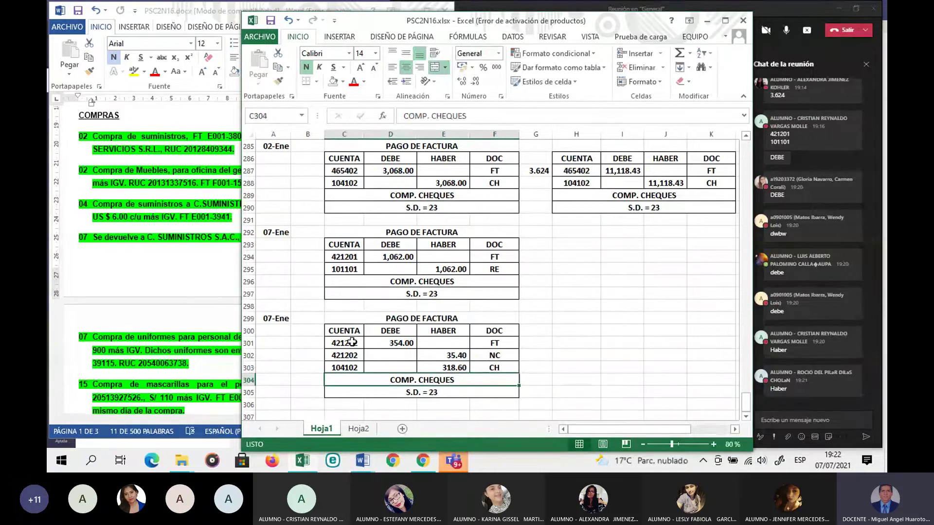
Step: Copy the 07-Ene entry C300:F305 and paste it at H300 beside the original
left_click_drag(344, 332, 485, 389)
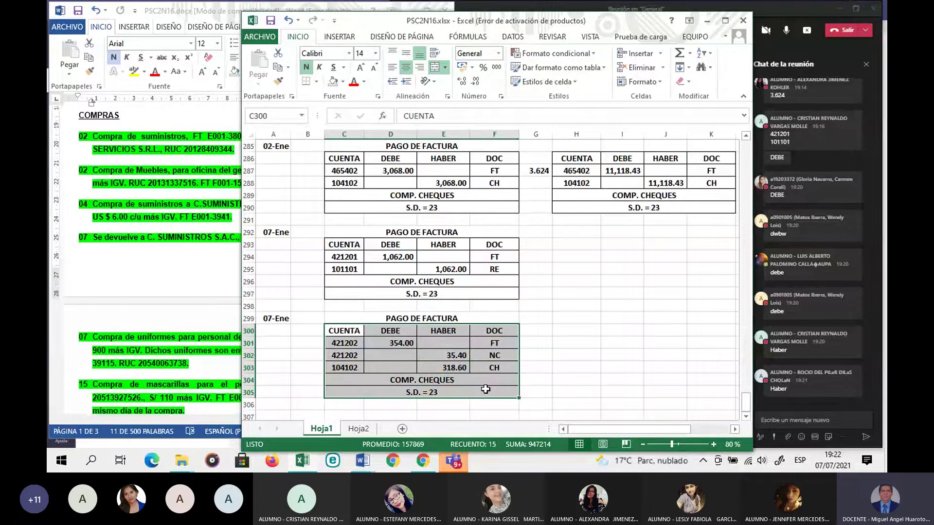
key("ctrl+c")
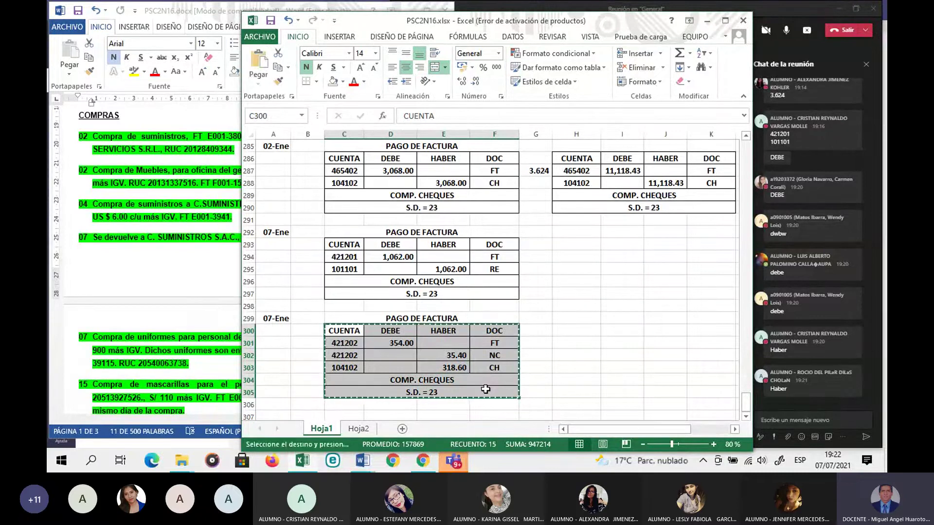
left_click(567, 334)
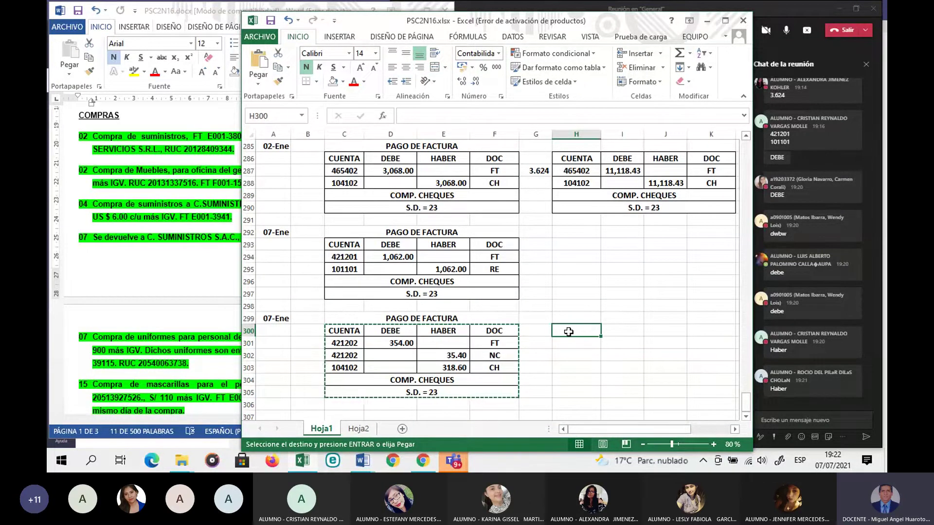
key("ctrl+v")
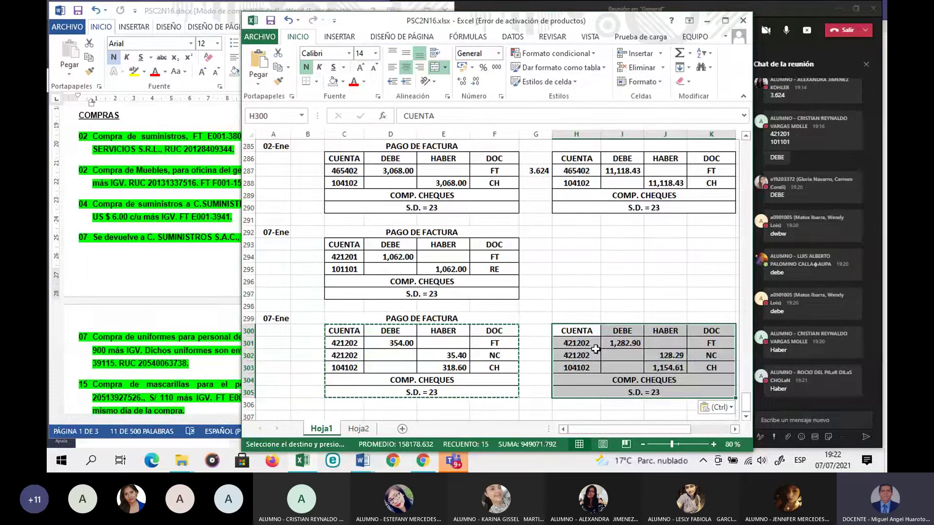
key("Left")
key("Down")
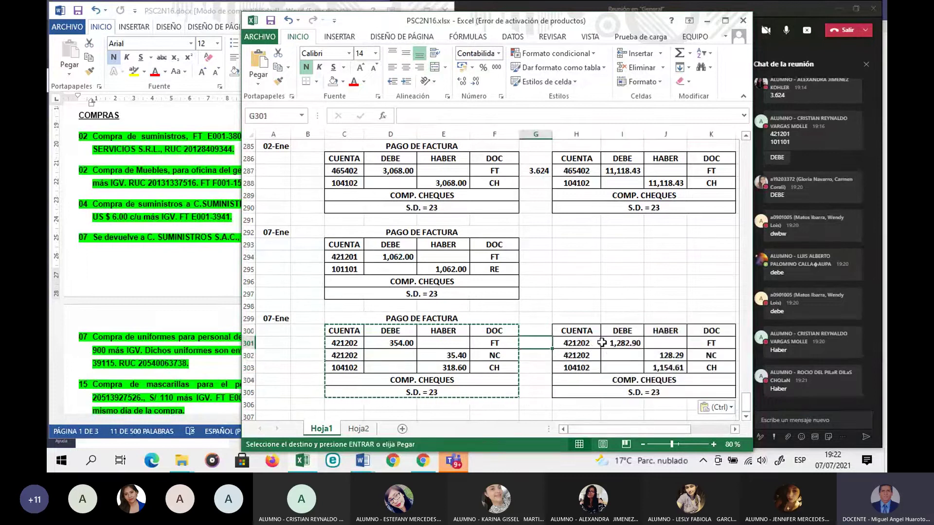
key("Escape")
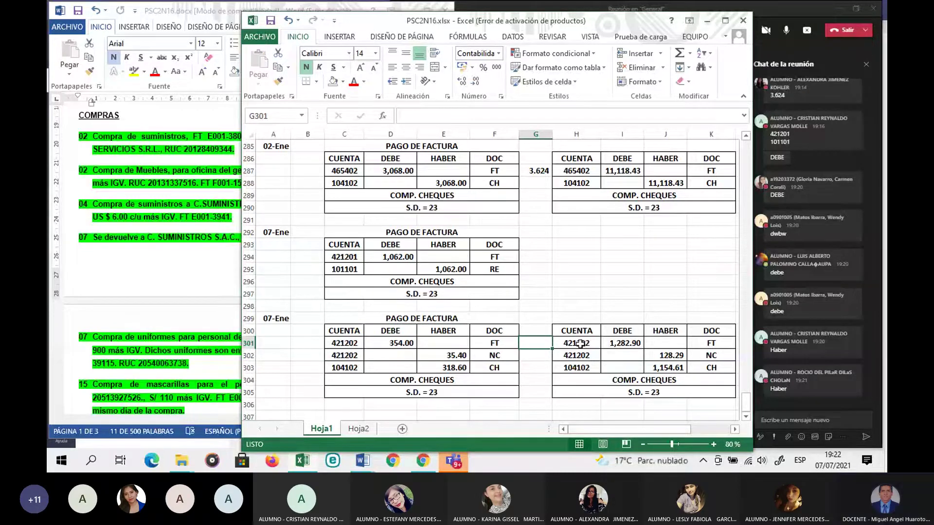
Step: Enter =D301*G301 in I301 to convert the 354.00 debit
left_click(620, 346)
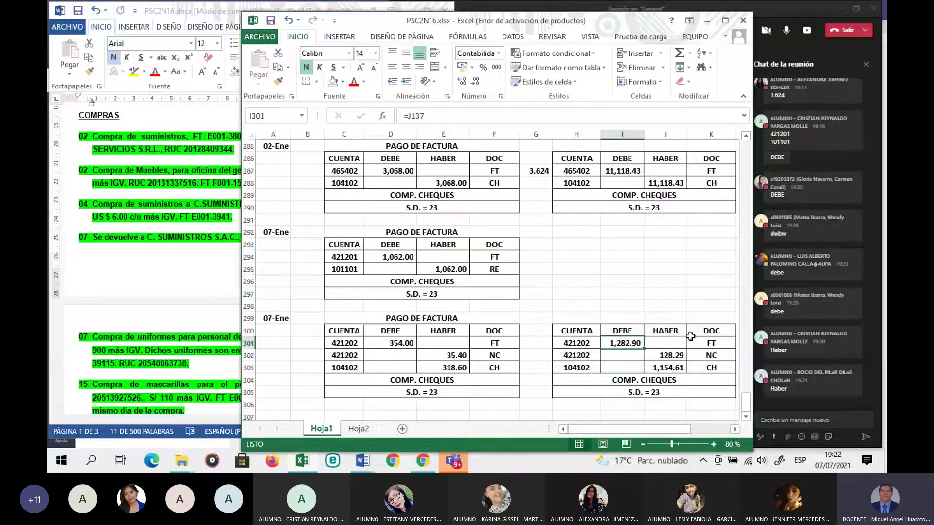
type("=")
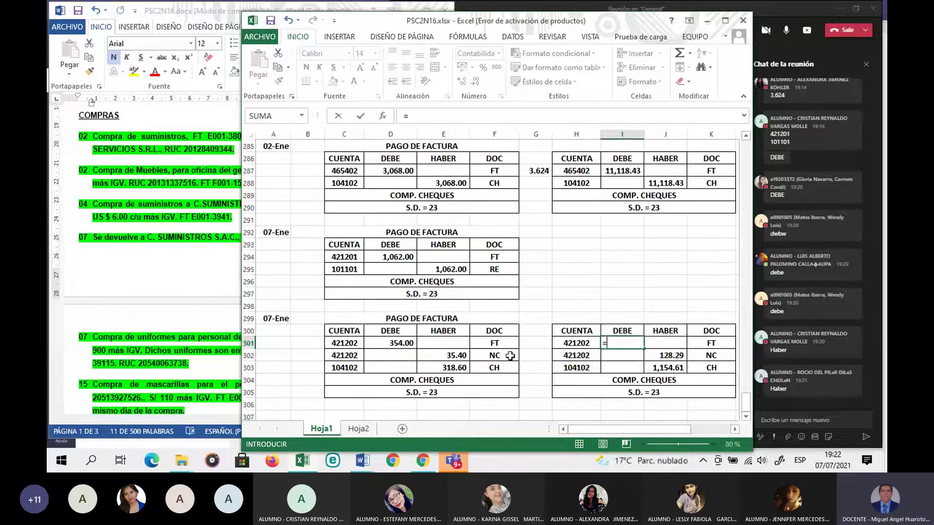
left_click(399, 342)
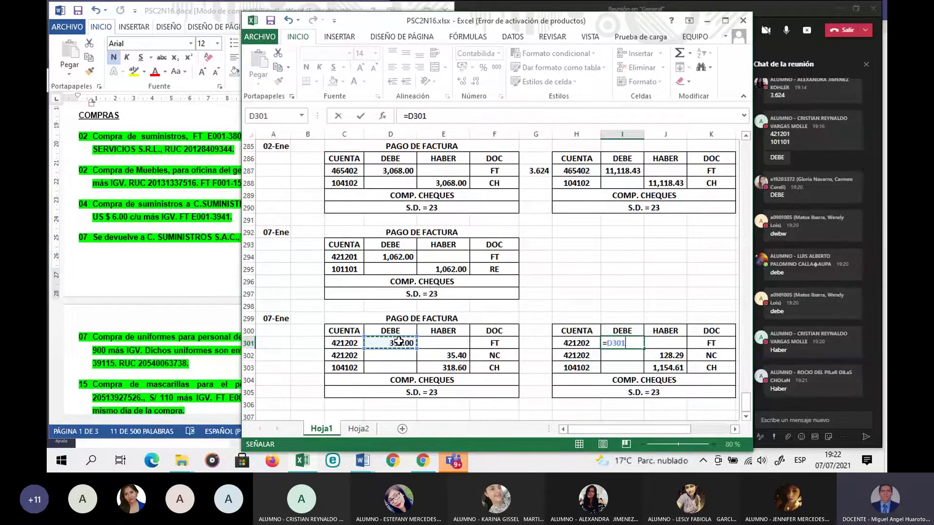
type("*")
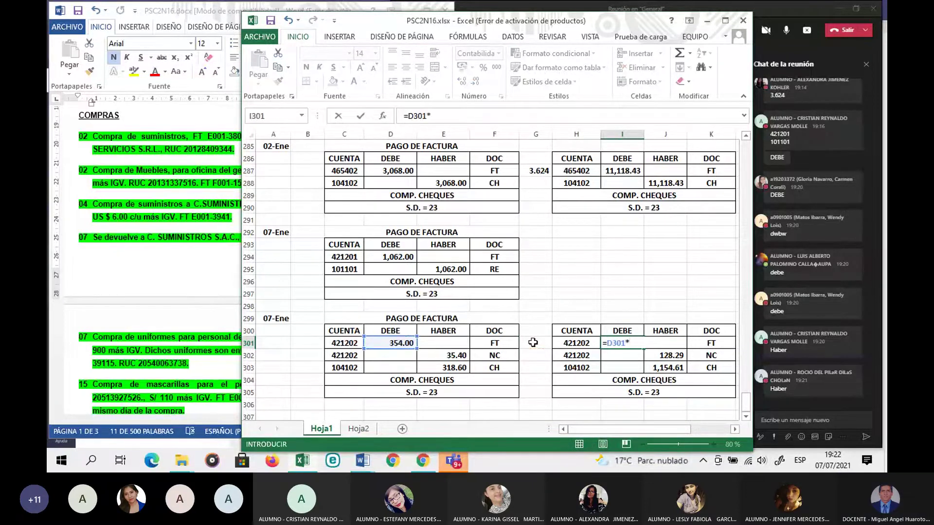
left_click(533, 343)
key("Return")
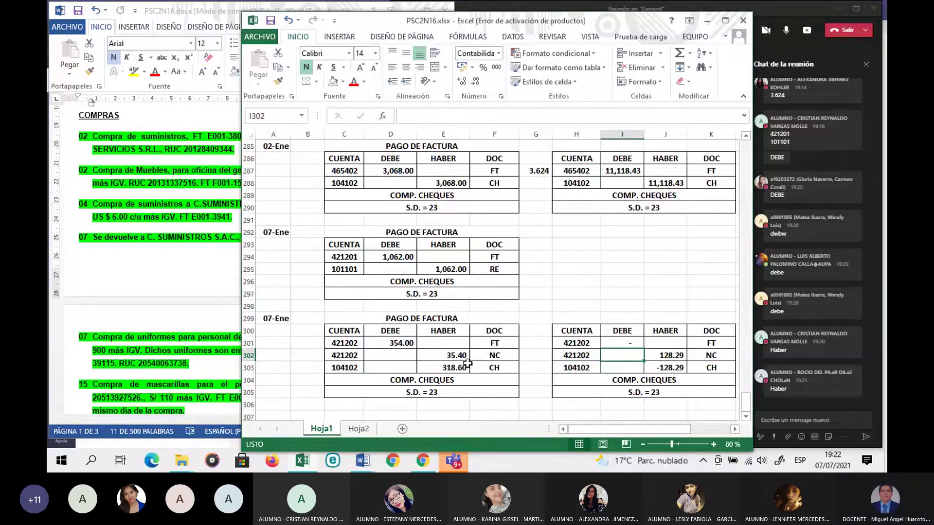
Step: Enter =E302*G301 in J302 and =E303*G301 in J303 for the converted credits
left_click(666, 355)
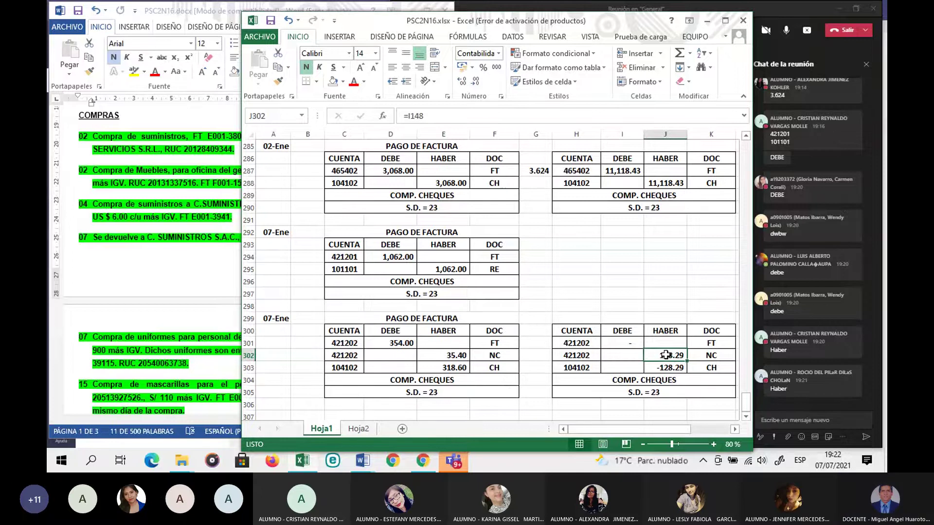
type("=")
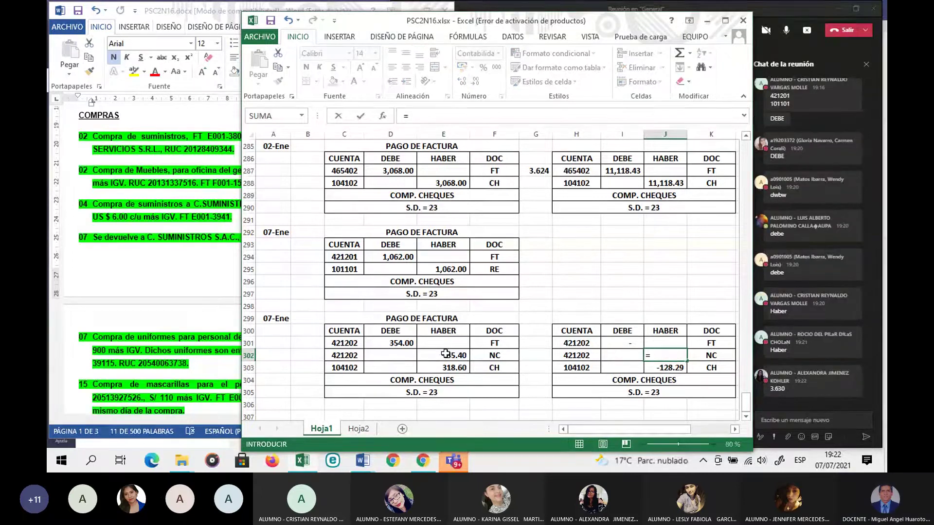
left_click(446, 354)
type("*")
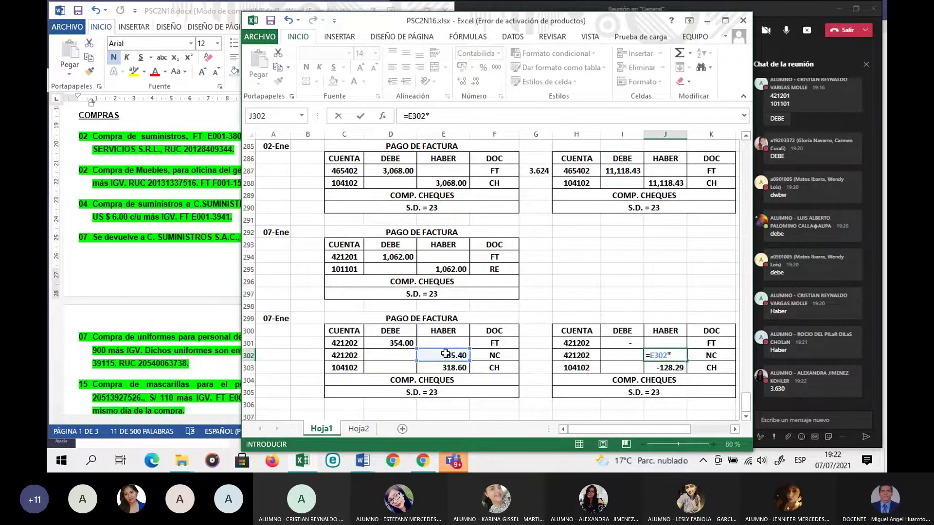
left_click(535, 348)
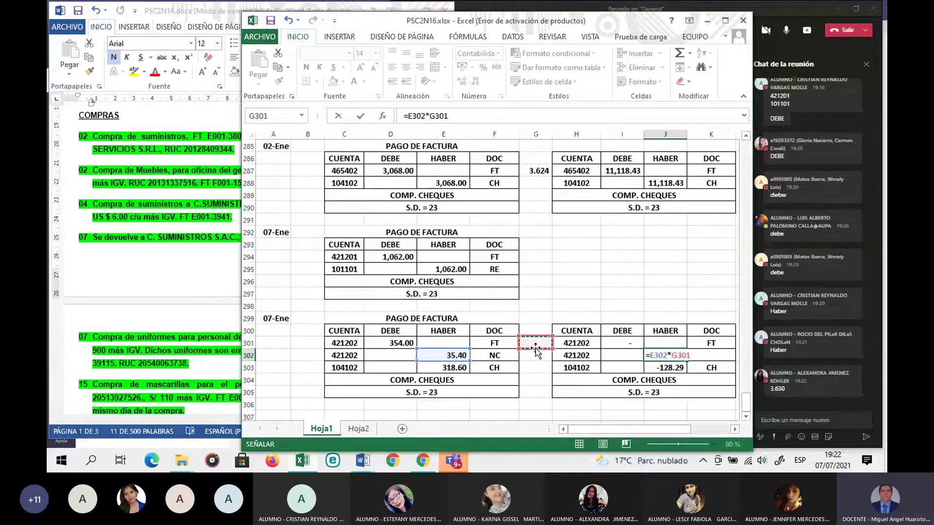
key("Return")
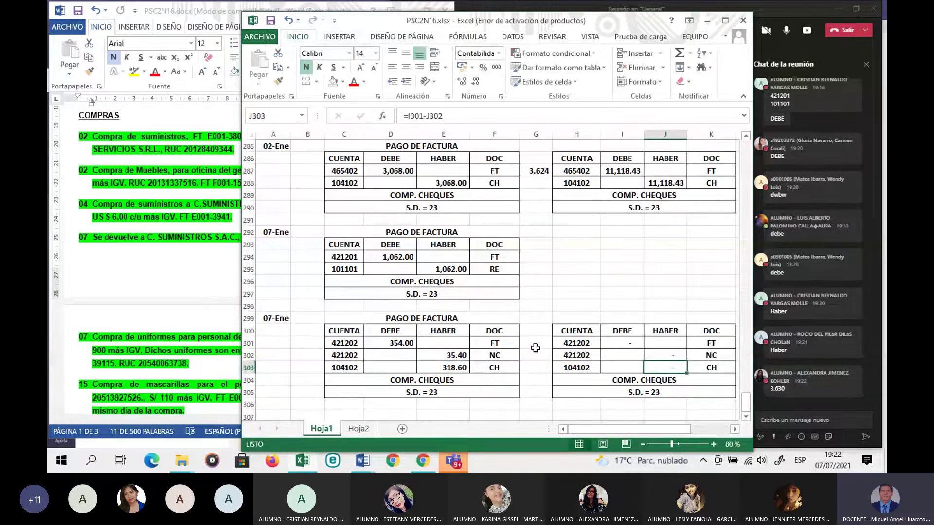
type("=")
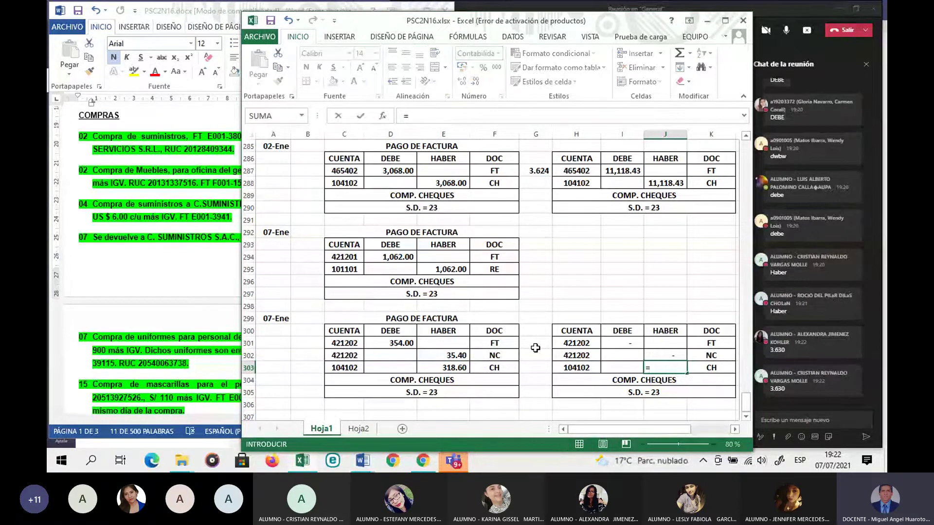
left_click(460, 370)
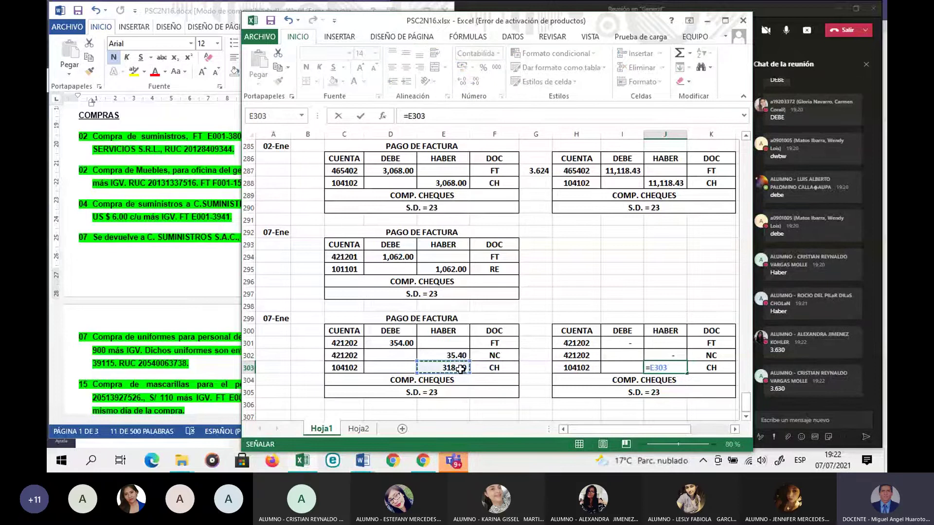
type("*")
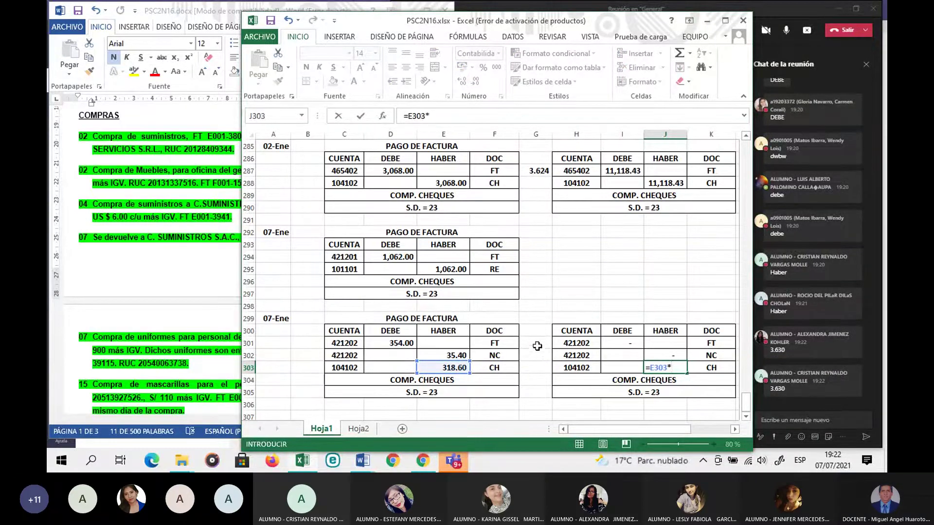
left_click(537, 347)
key("Return")
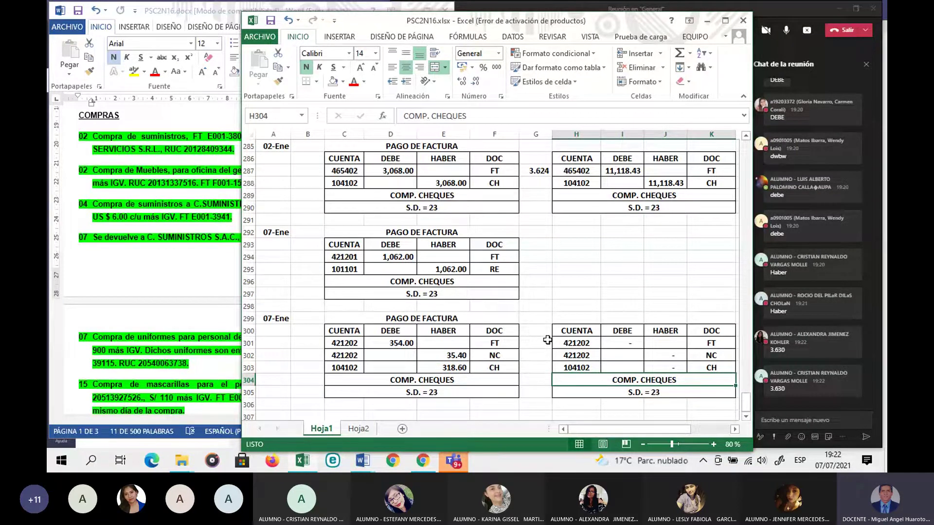
Step: Enter 3.63 as the exchange rate in G301, displayed with three decimals as 3.630
left_click(547, 340)
type("3.63")
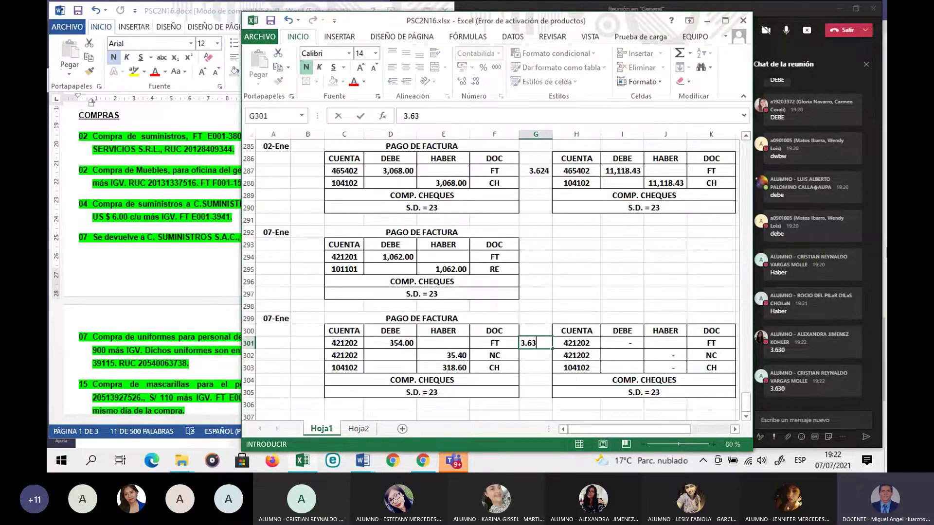
key("Return")
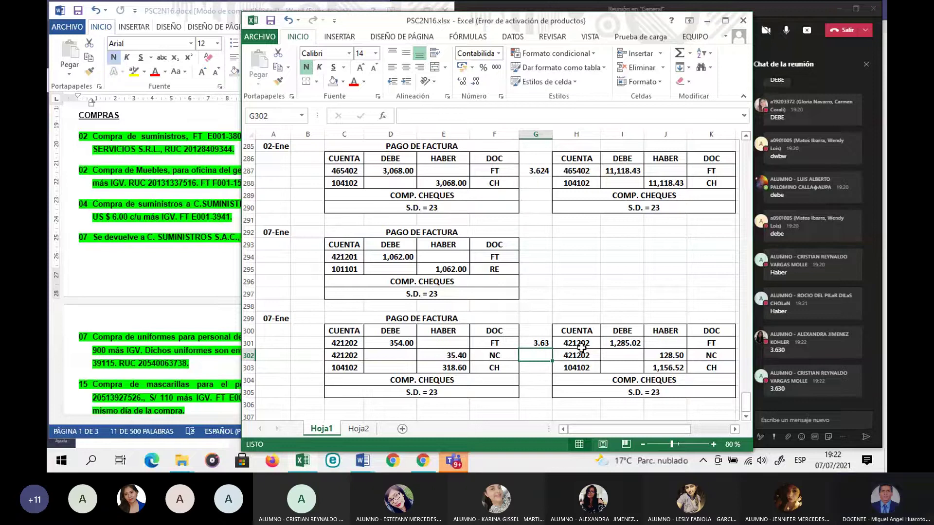
left_click(543, 343)
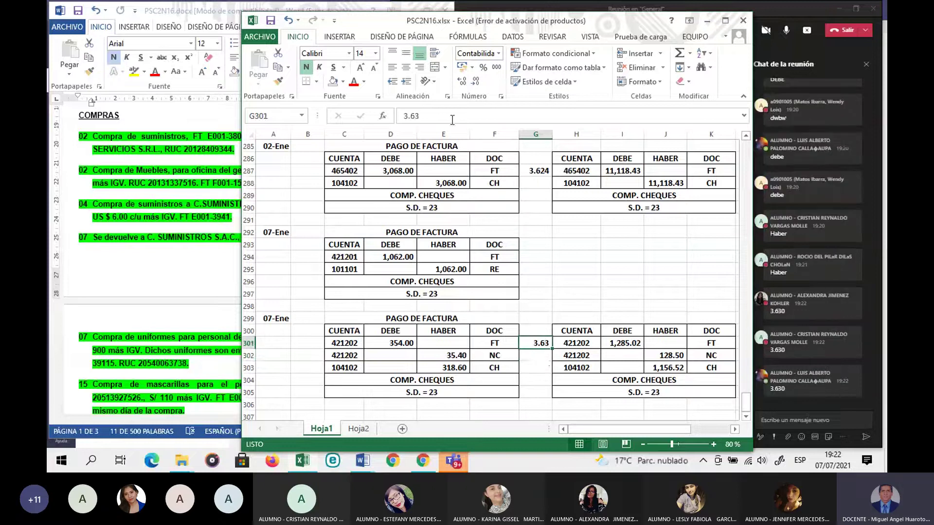
left_click(459, 85)
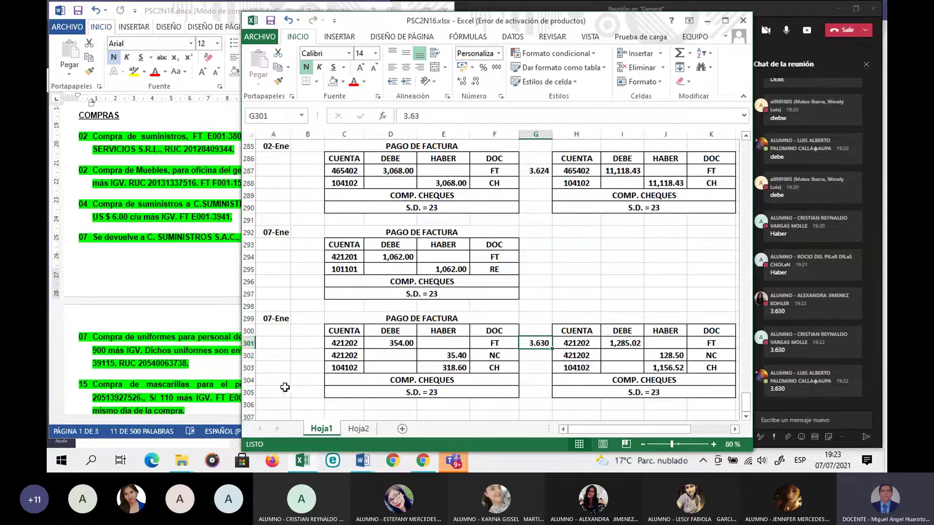
left_click(283, 390)
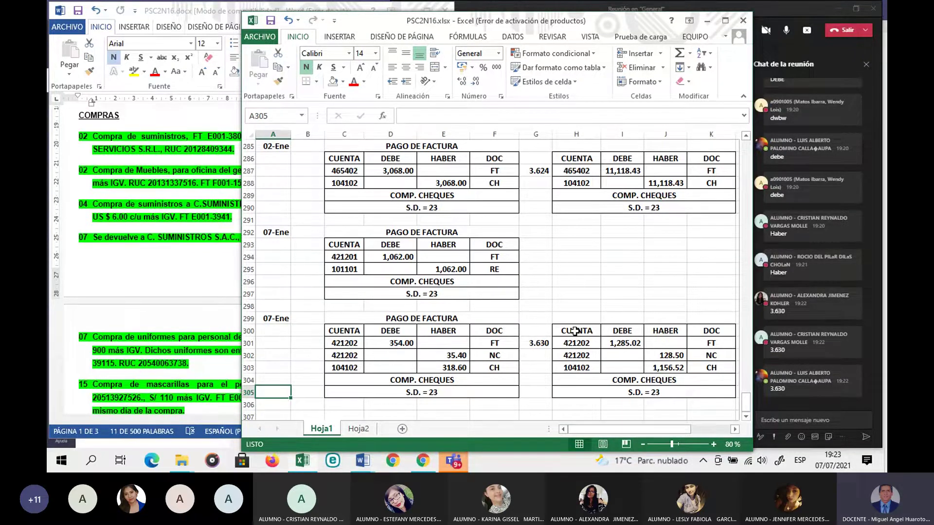
Step: Compare the converted entry with the original and check the formulas in I301, J302 and J303
left_click_drag(575, 331, 685, 392)
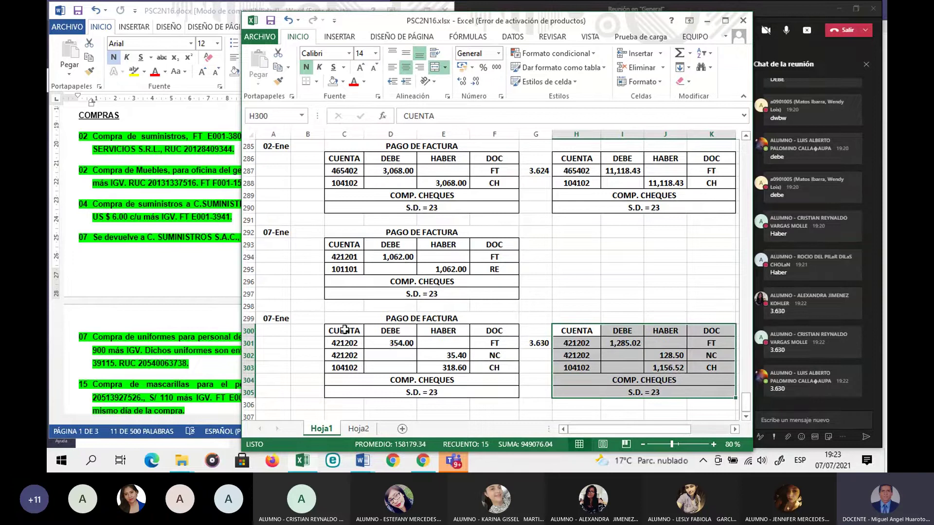
left_click_drag(345, 331, 464, 379)
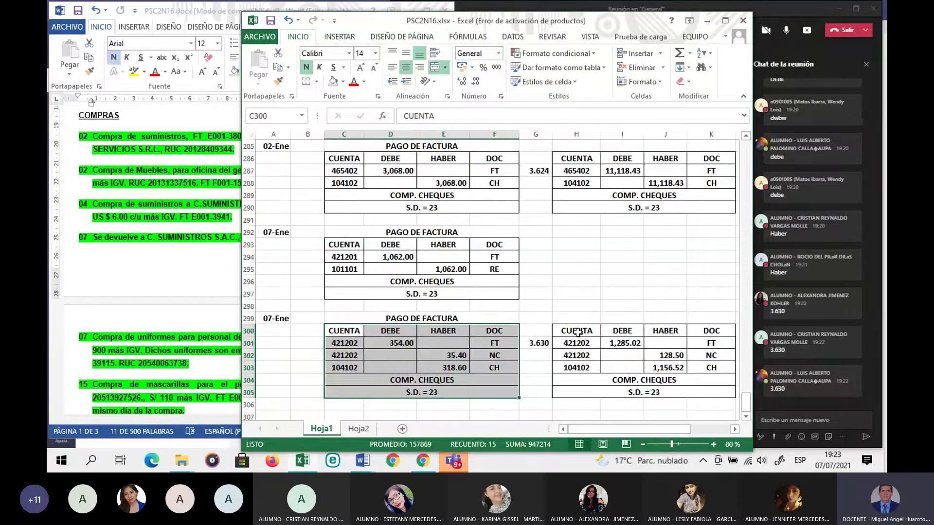
left_click_drag(577, 330, 678, 386)
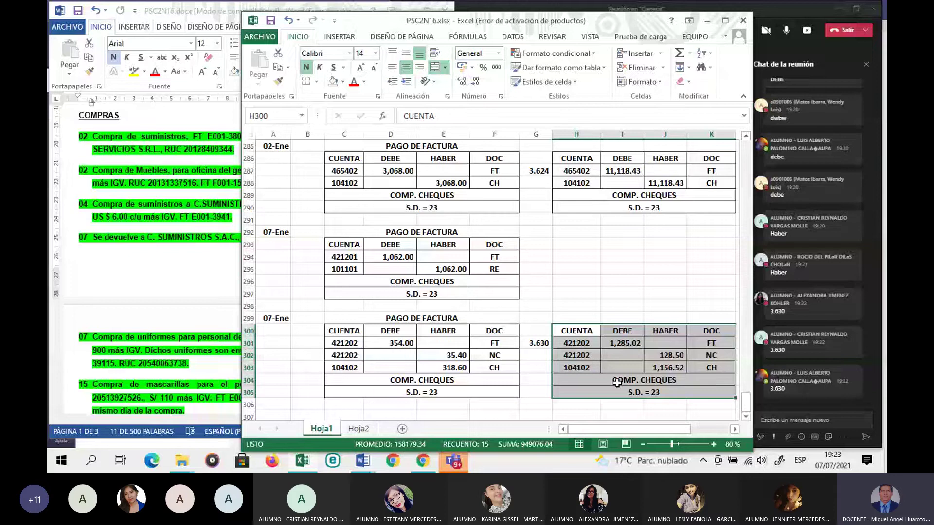
left_click(622, 347)
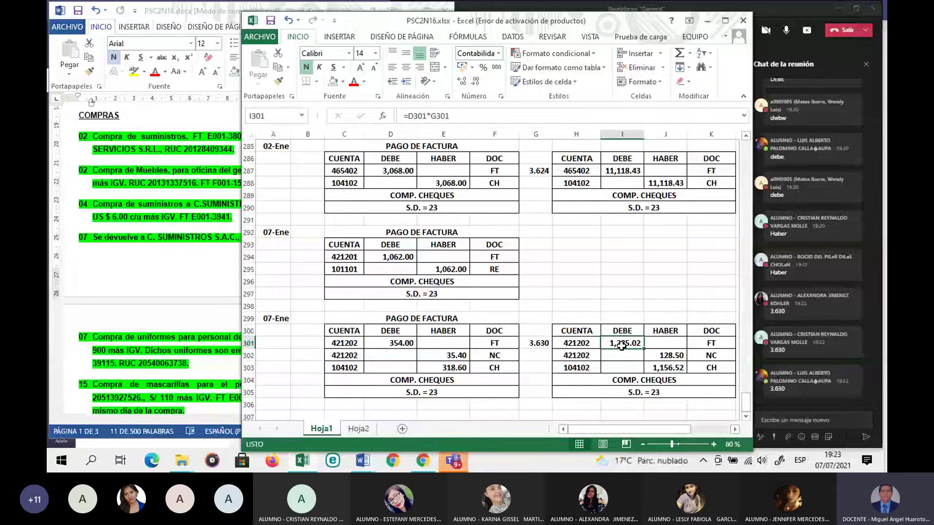
left_click(664, 356)
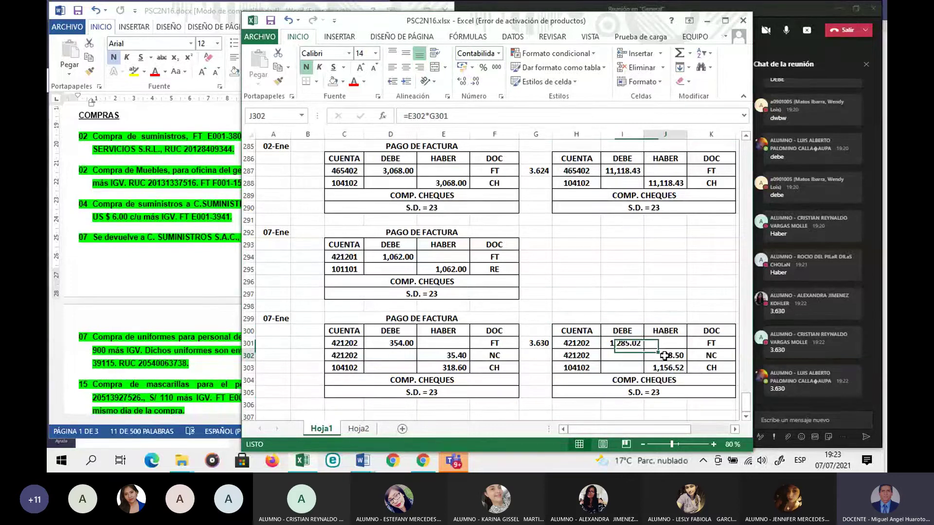
key("Down")
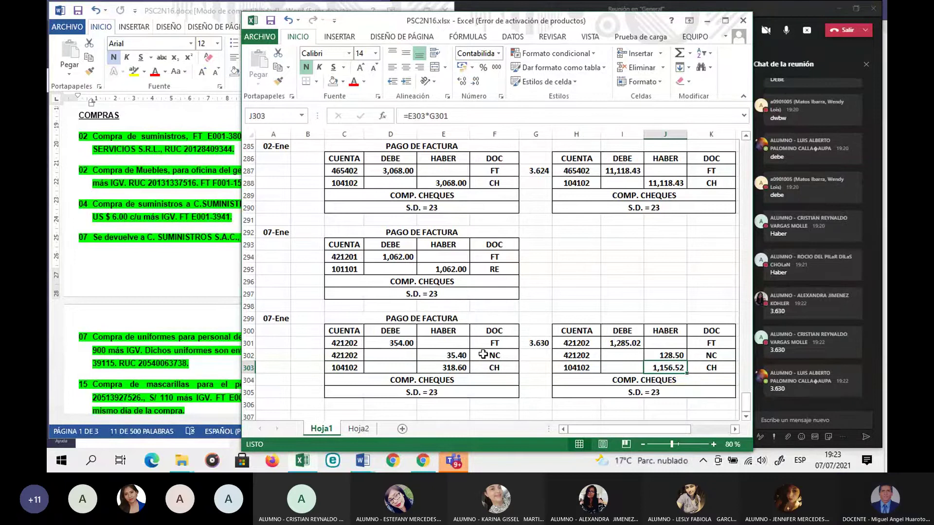
Step: In Word, highlight the '15 Pago de FT E001-371524, en efectivo.' line in yellow
left_click(188, 343)
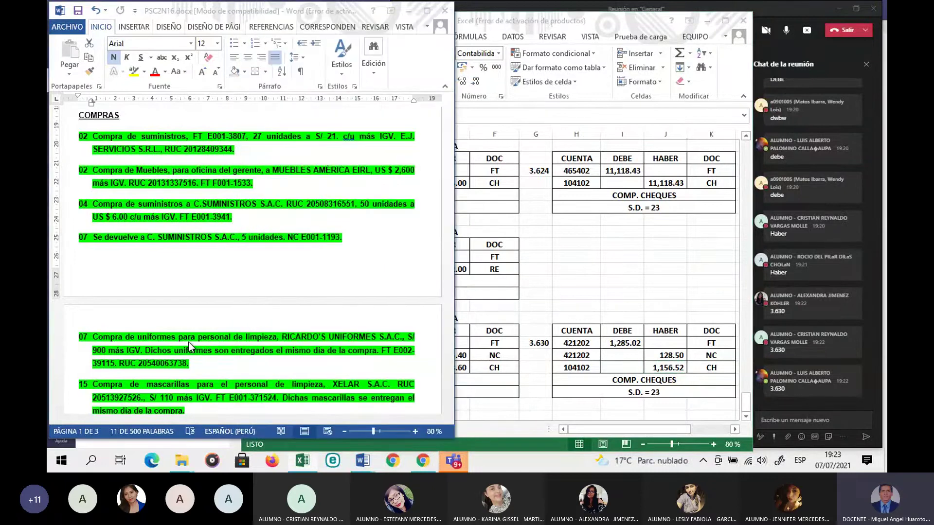
scroll(189, 342, "down", 7)
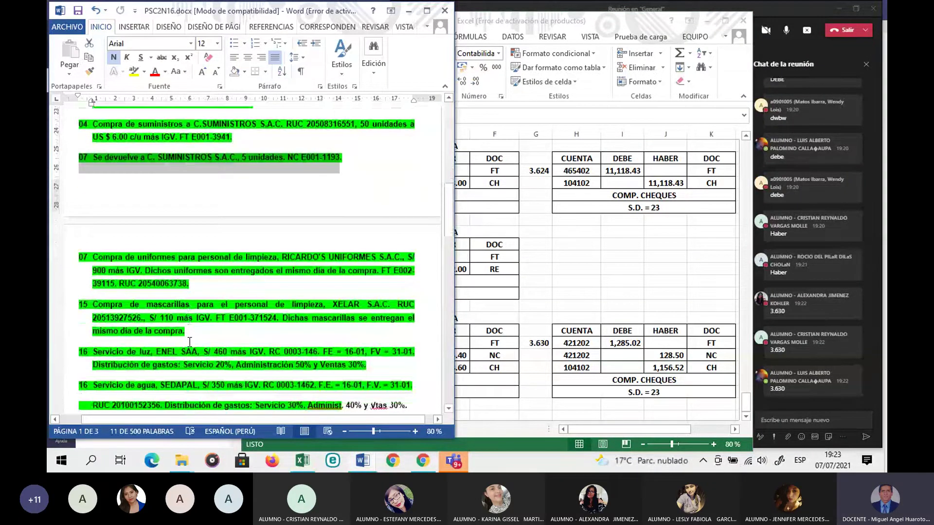
scroll(190, 343, "down", 6)
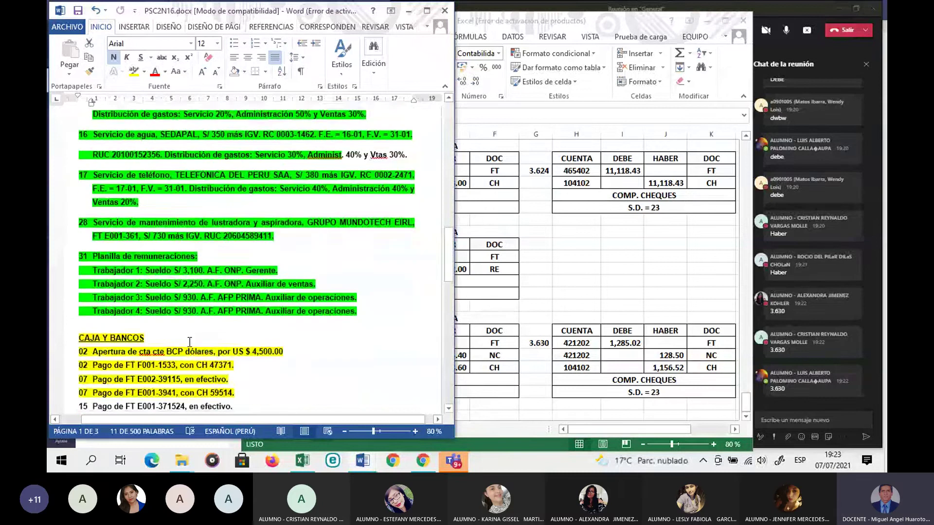
scroll(190, 343, "up", 1)
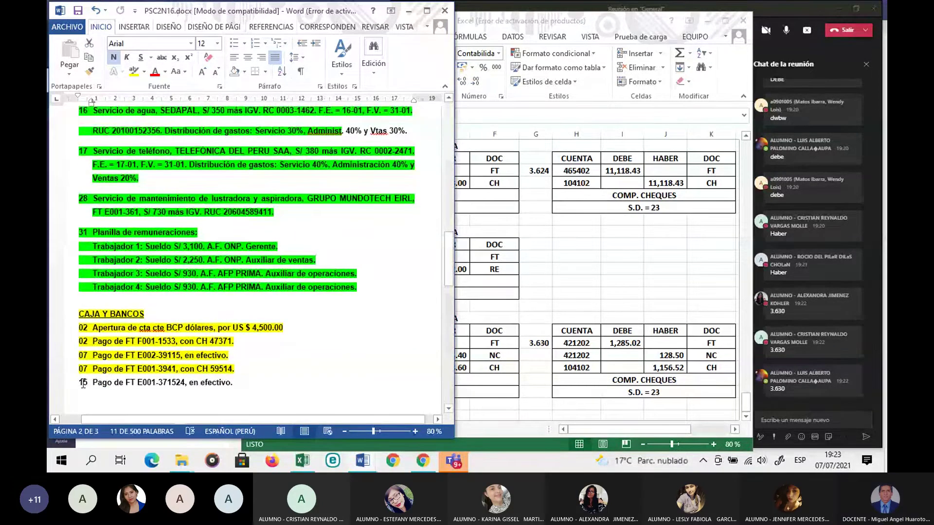
left_click_drag(83, 383, 240, 382)
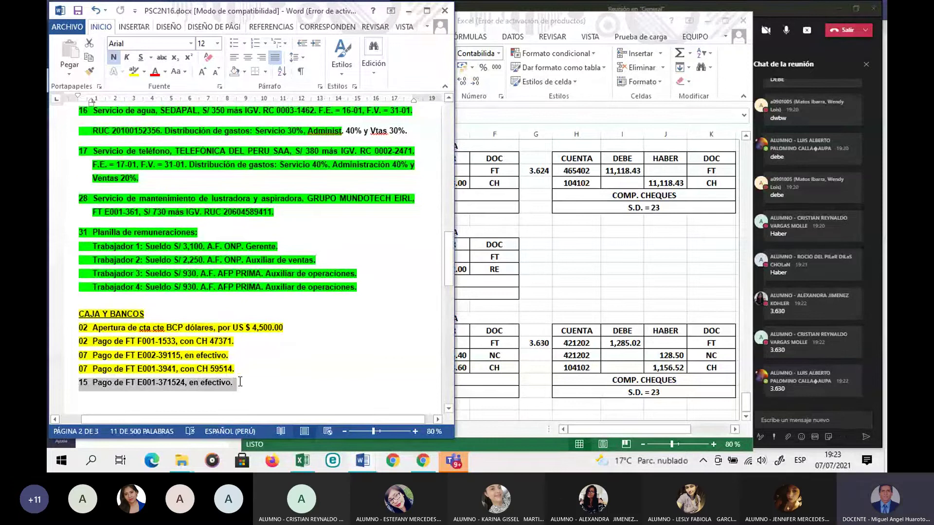
left_click(135, 75)
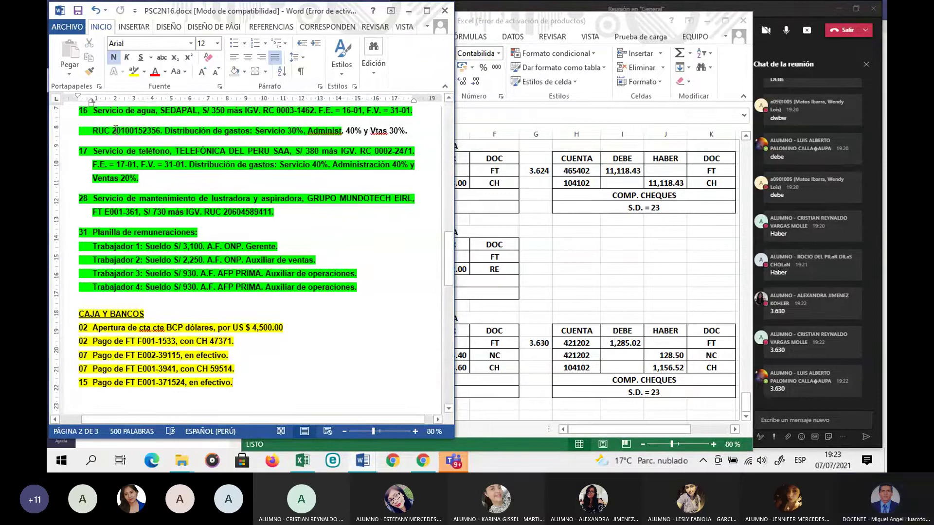
scroll(155, 197, "up", 1)
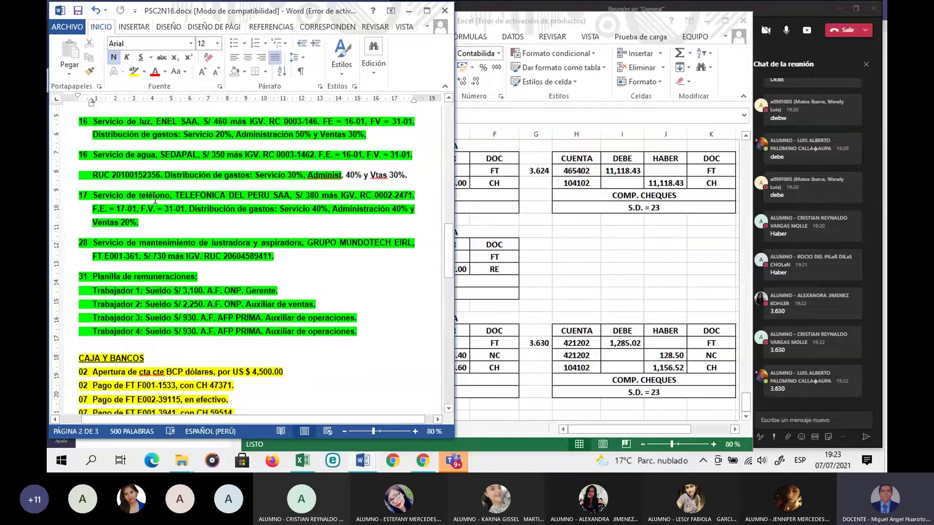
scroll(155, 197, "up", 1)
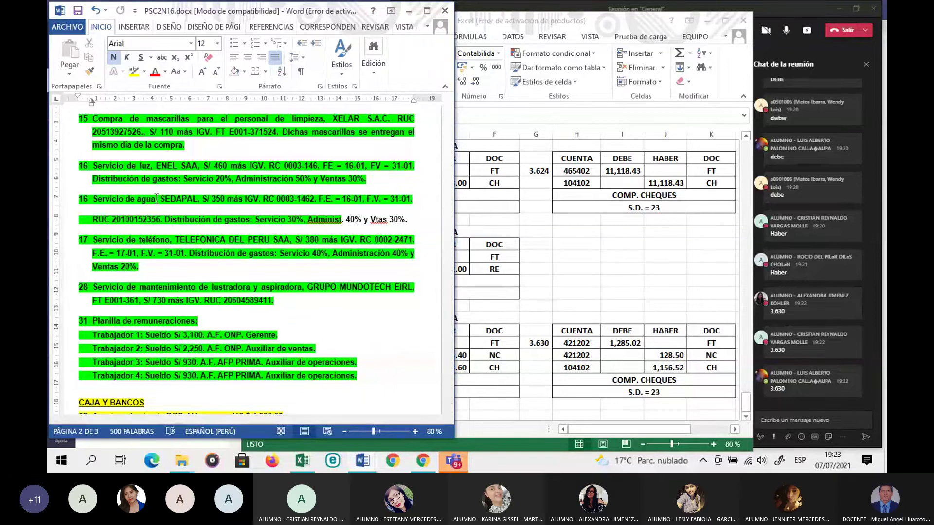
scroll(156, 197, "down", 3)
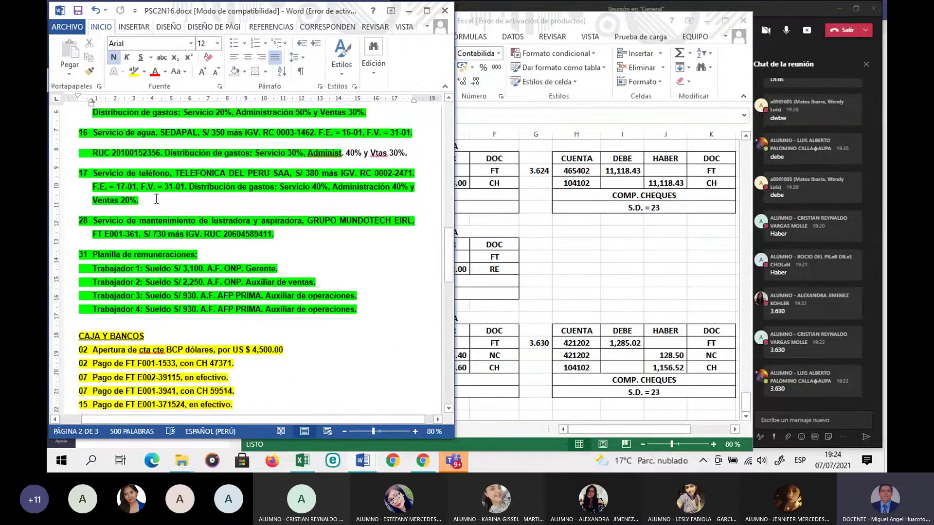
Step: Back in Excel, enter 15-1 in A307 so it displays 15-Ene
left_click(505, 355)
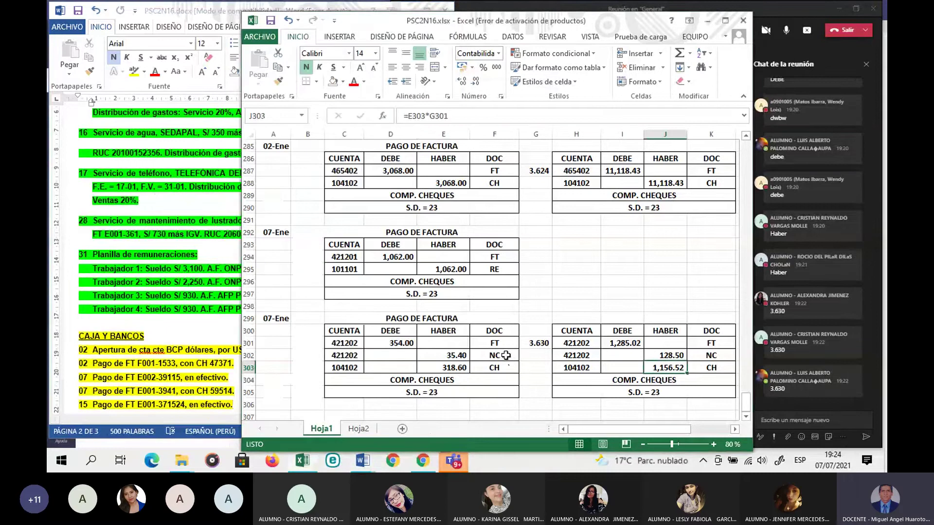
scroll(409, 384, "down", 1)
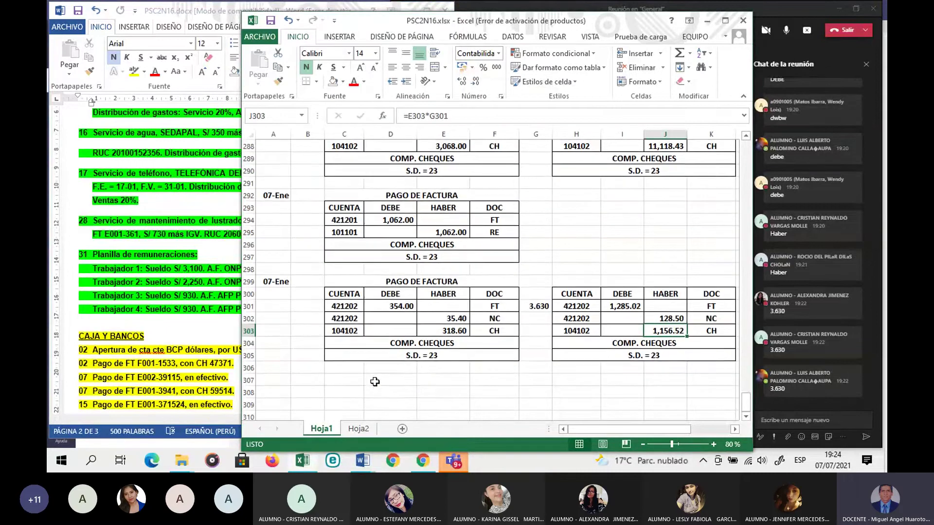
left_click(273, 380)
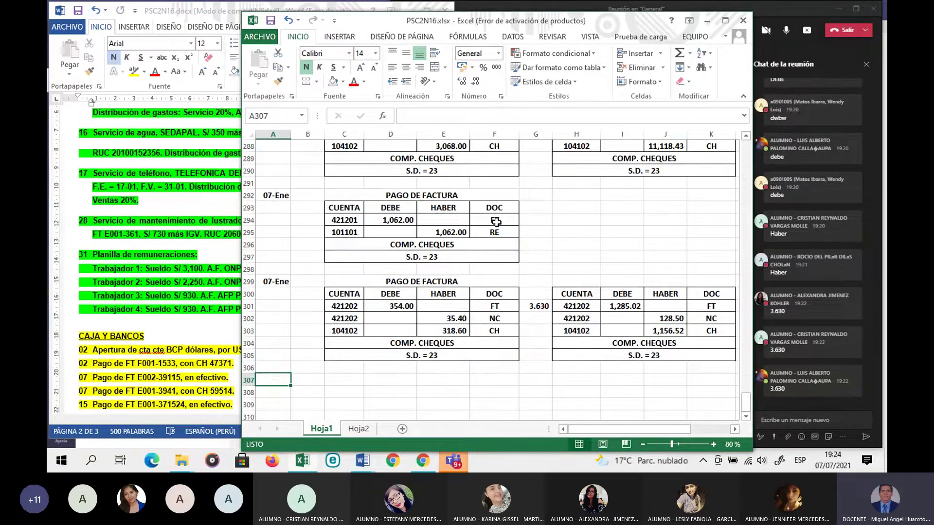
type("15-1")
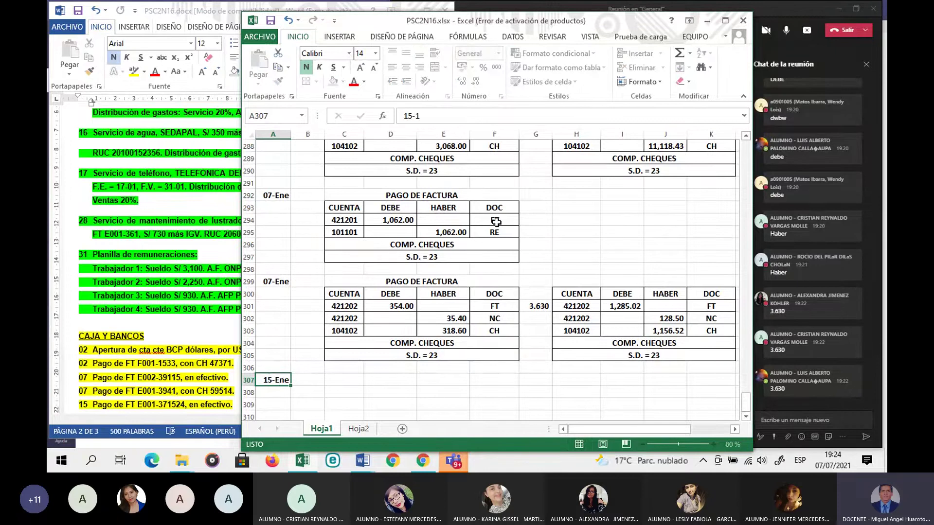
key("Return")
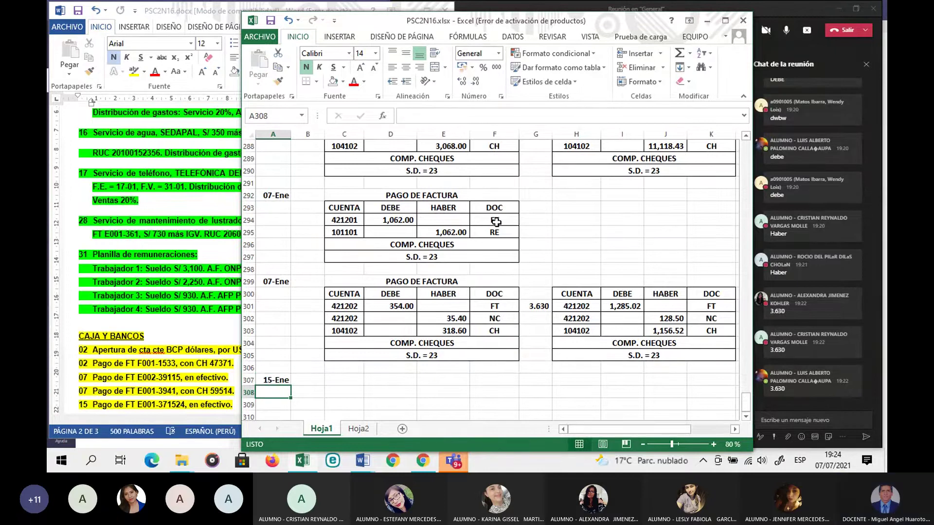
Step: Copy the 07-Ene cash payment block C292:F297 and paste it at C307
left_click_drag(379, 195, 432, 258)
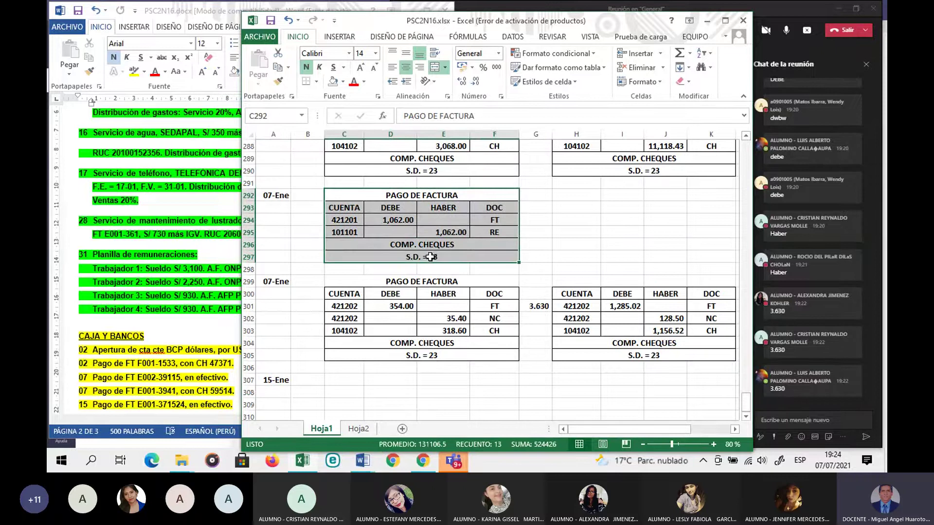
key("ctrl+c")
scroll(434, 263, "down", 2)
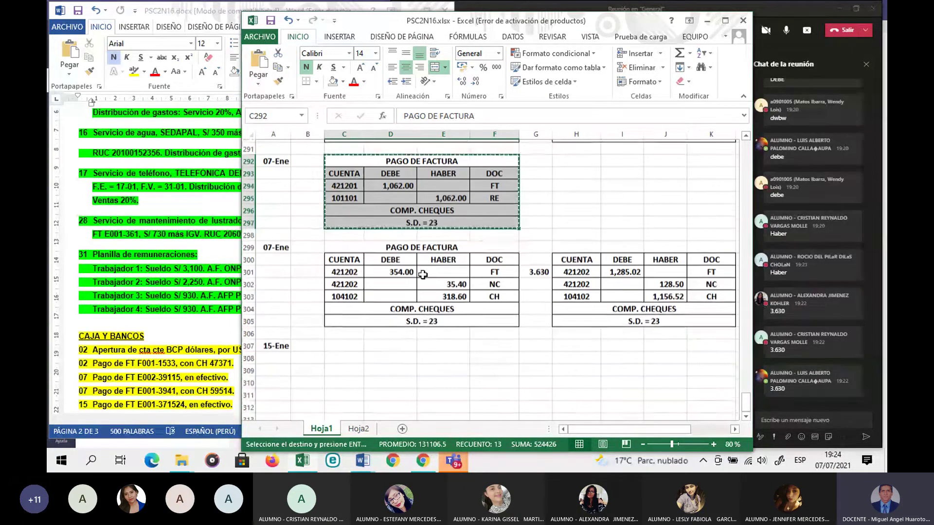
left_click(358, 305)
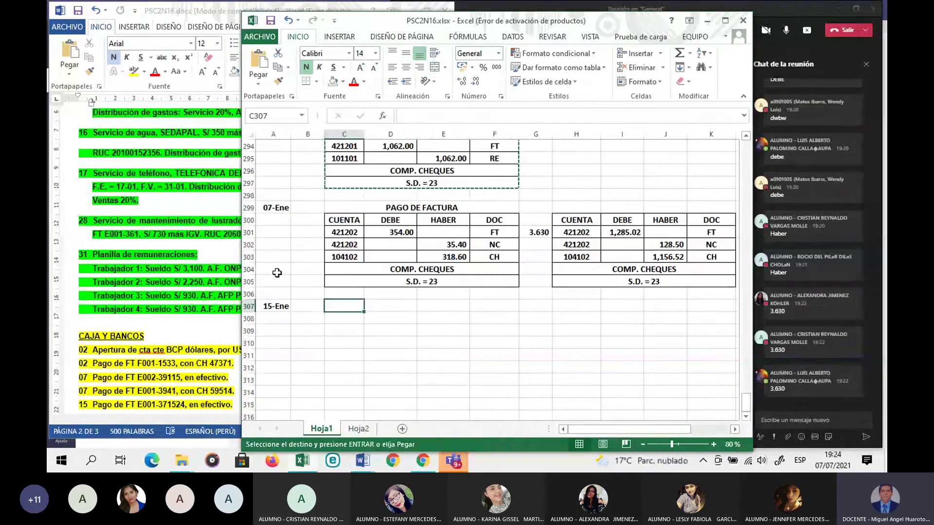
key("ctrl+v")
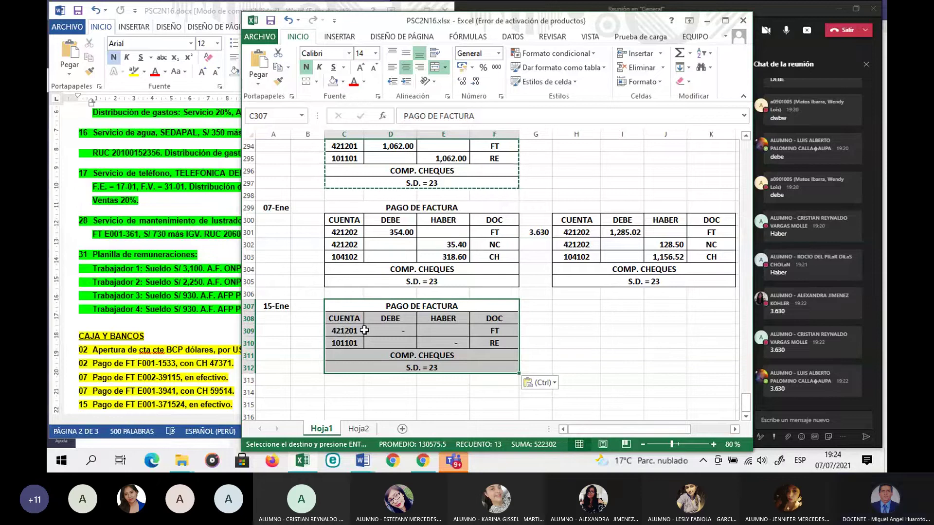
left_click(383, 329)
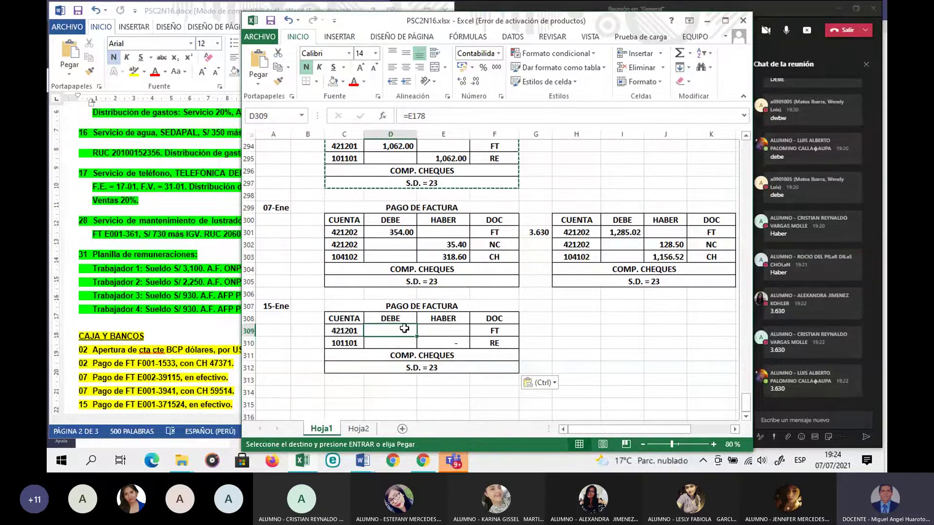
Step: Set the 15-Ene debit in D309 to =E176, the 129.80 FT E001-371524 total
type("=")
scroll(405, 329, "up", 16)
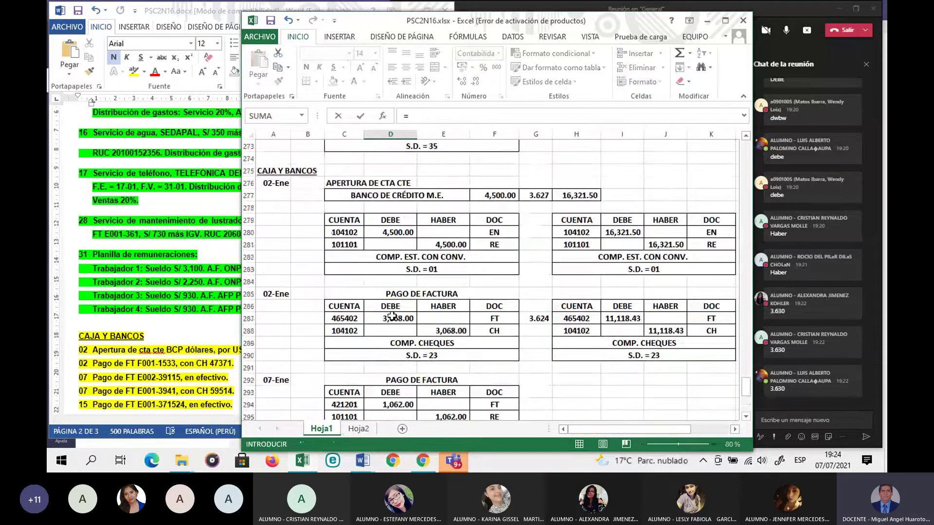
scroll(392, 316, "up", 4)
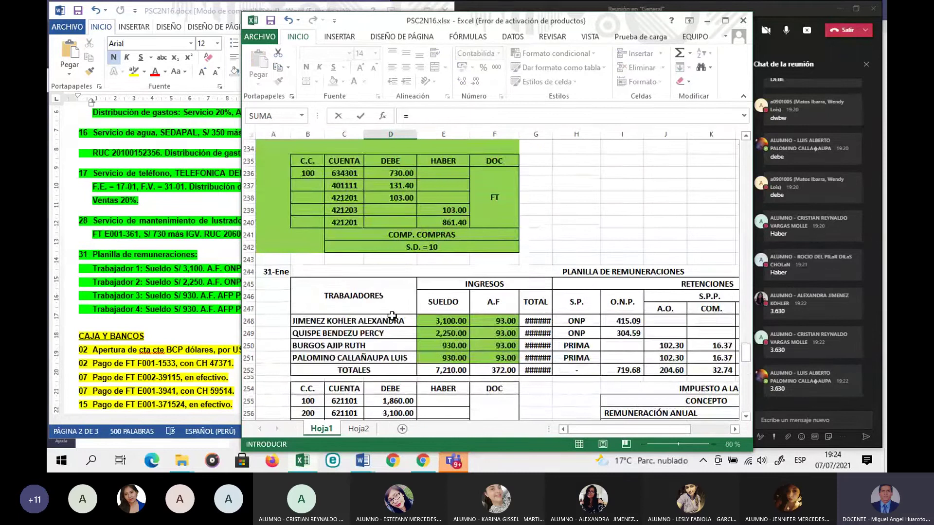
scroll(392, 316, "up", 7)
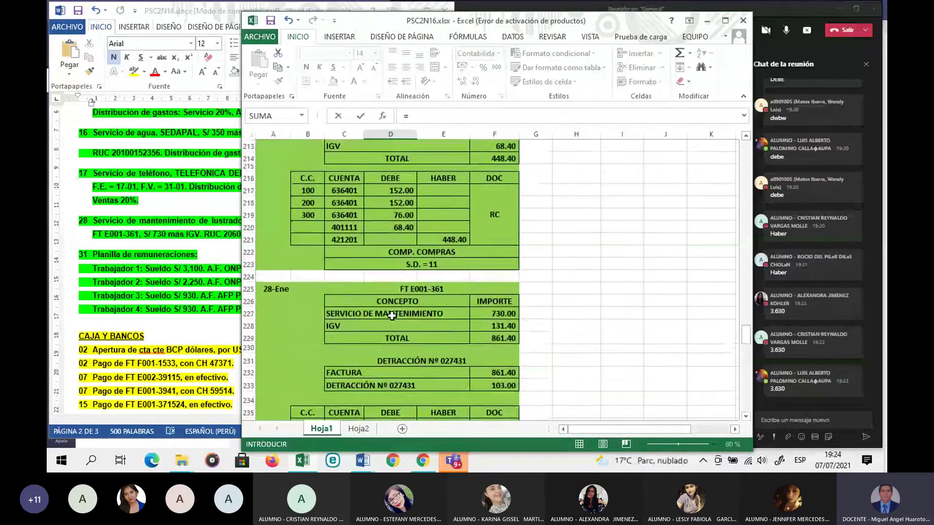
scroll(392, 316, "up", 5)
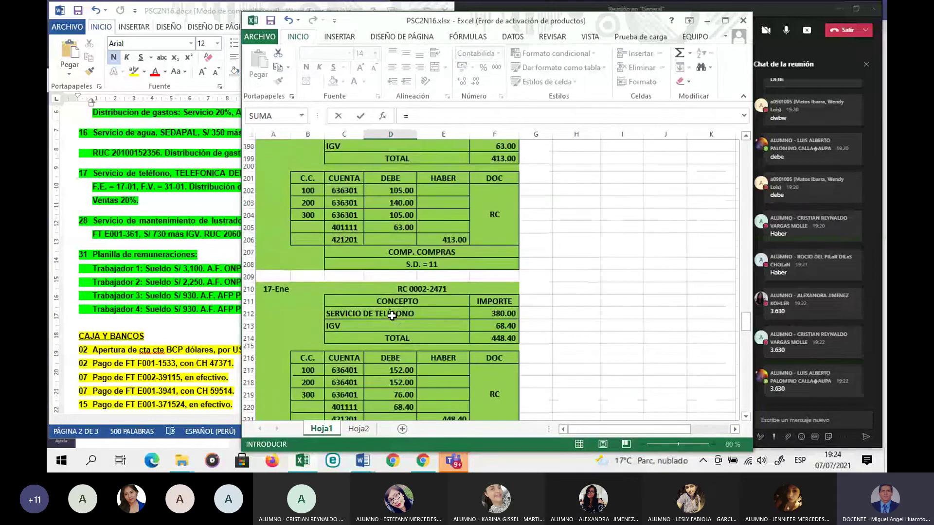
scroll(392, 316, "up", 8)
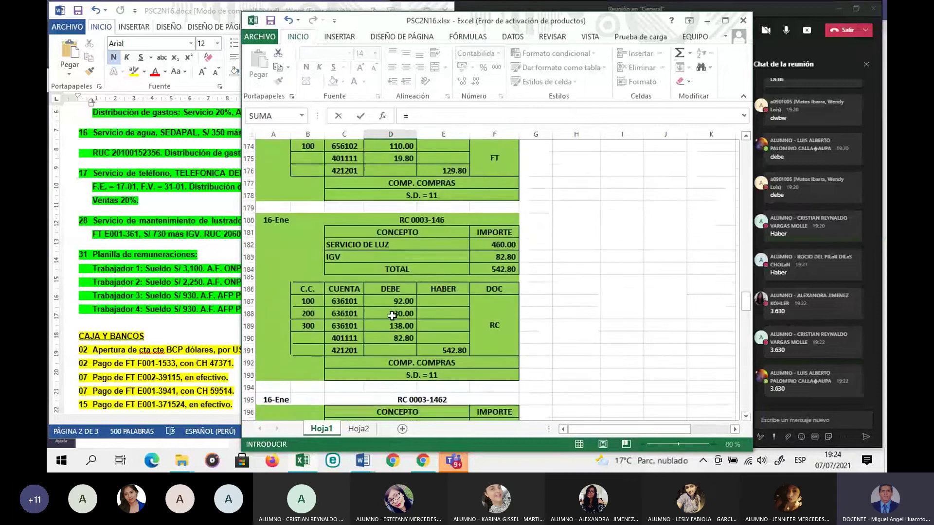
scroll(392, 316, "up", 5)
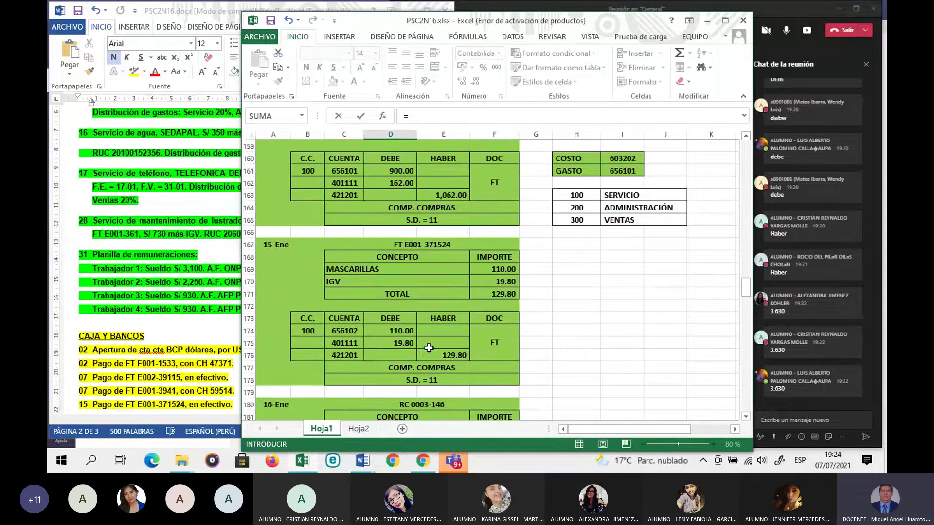
left_click(453, 358)
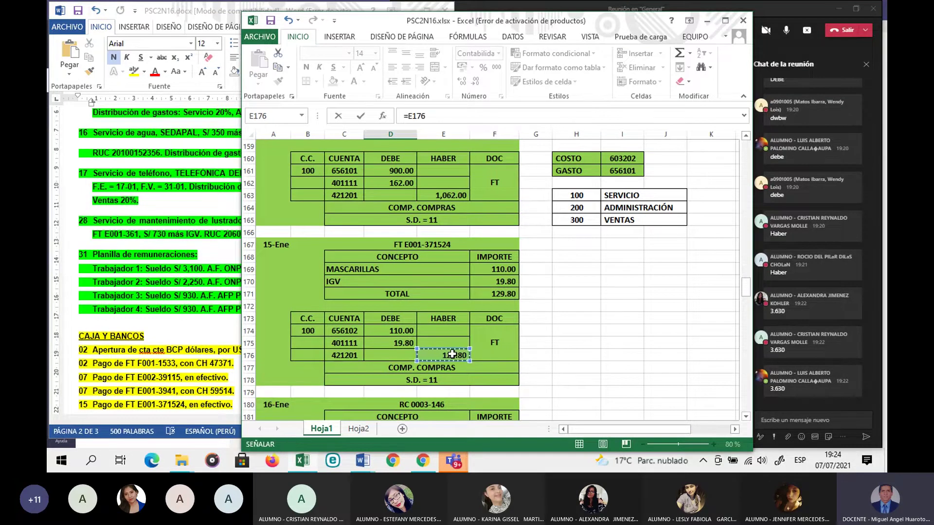
key("Return")
scroll(453, 354, "down", 3)
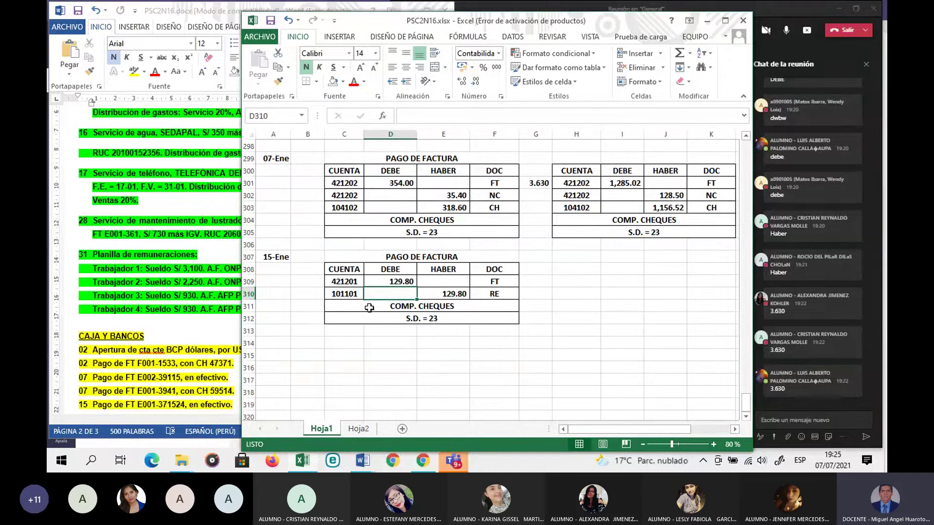
left_click(499, 343)
scroll(499, 342, "up", 3)
scroll(499, 342, "up", 3)
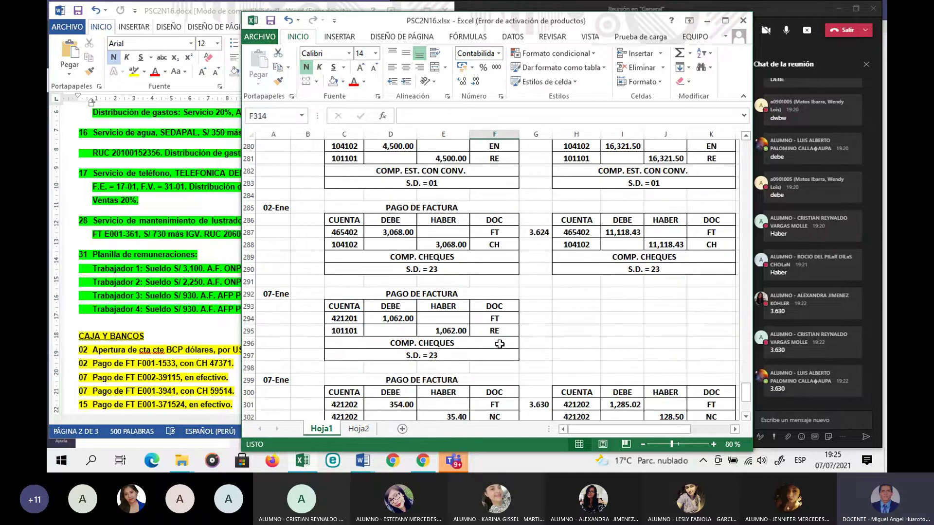
scroll(500, 343, "down", 4)
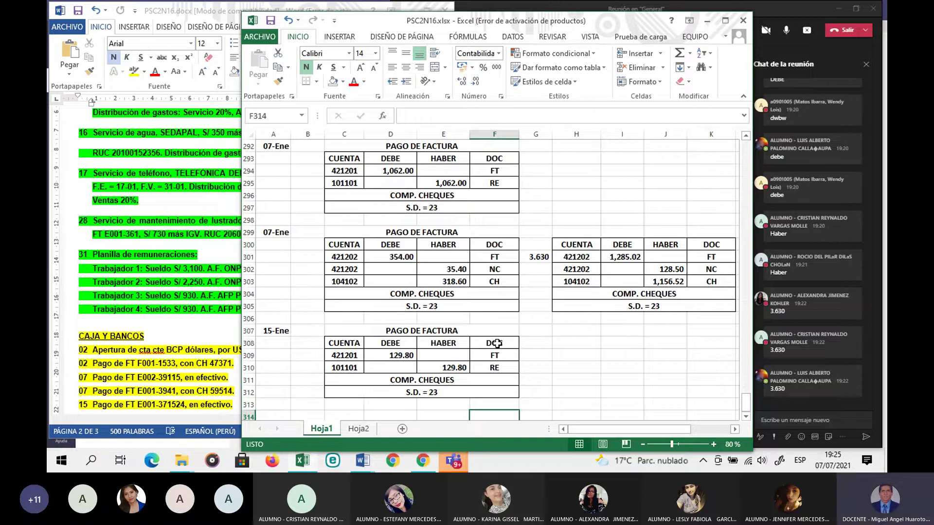
Step: Glance at Word, return to Excel, then stop sharing the screen in Teams
left_click(197, 346)
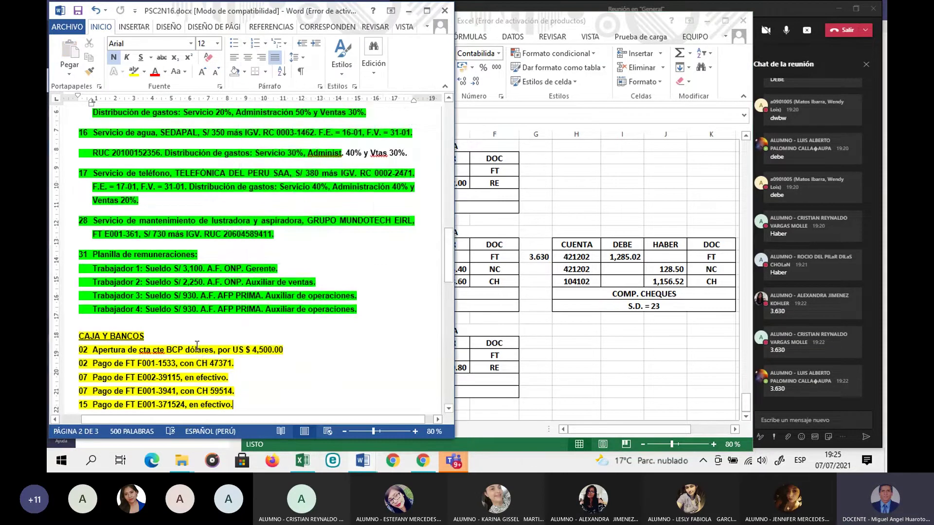
scroll(197, 346, "down", 1)
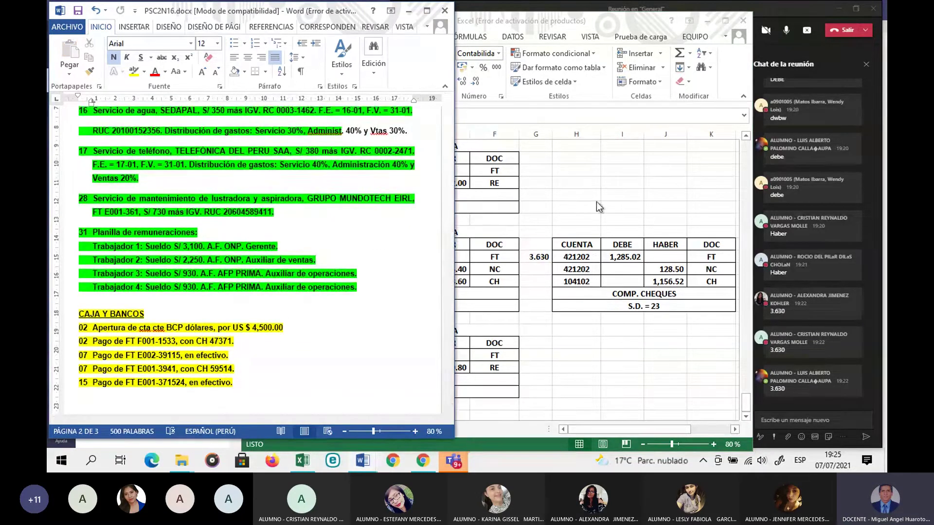
left_click(408, 108)
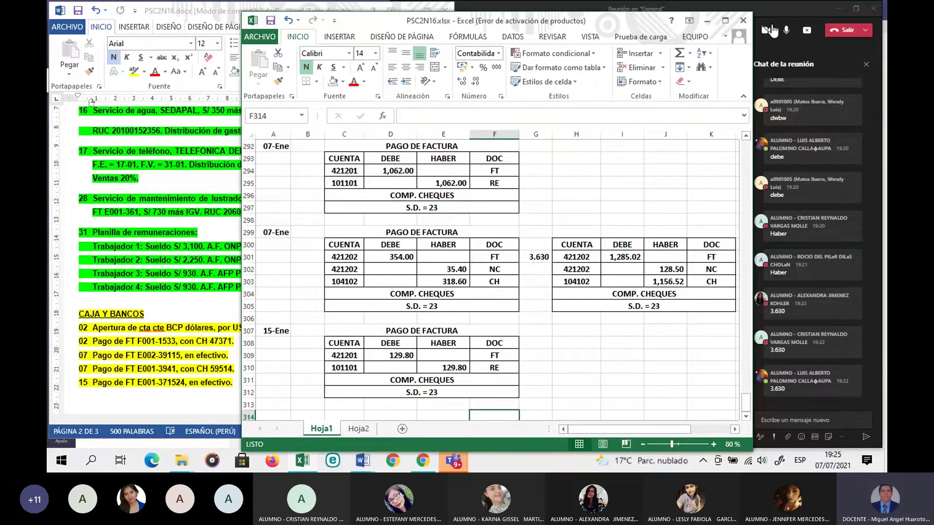
left_click(807, 31)
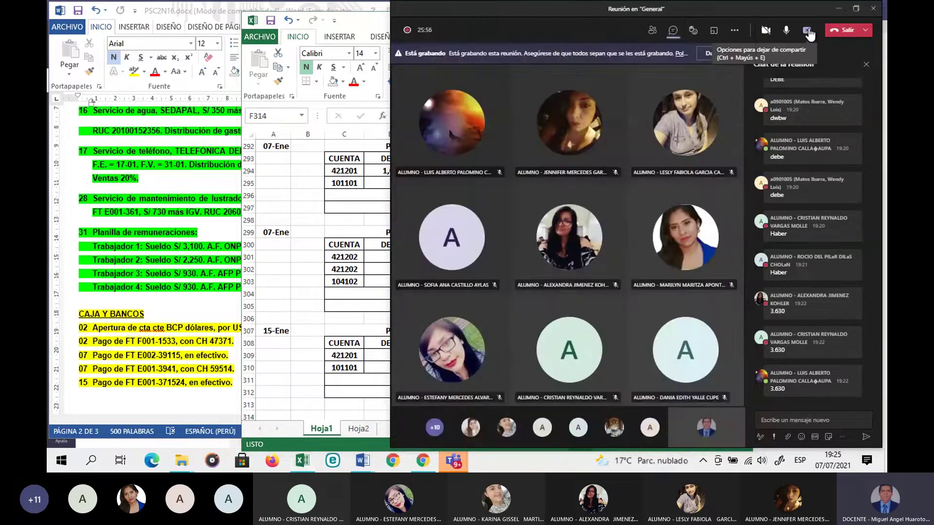
left_click(807, 31)
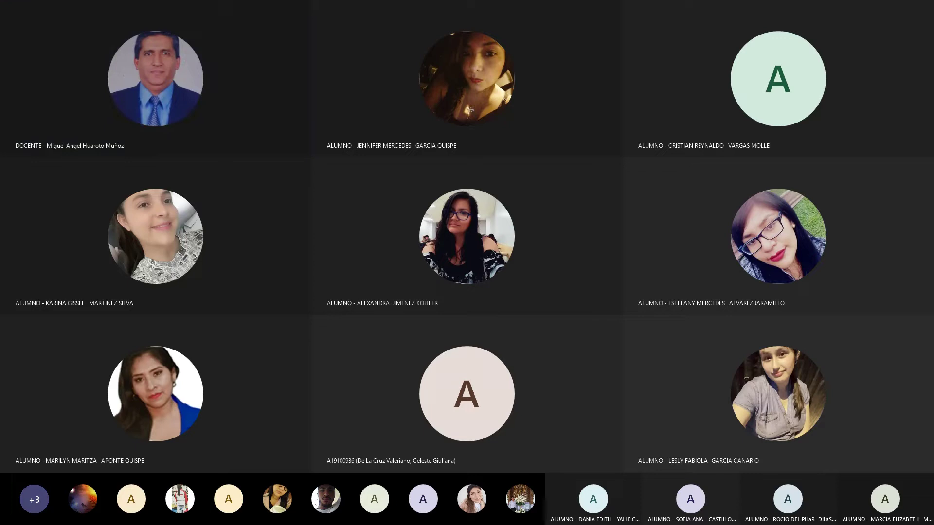
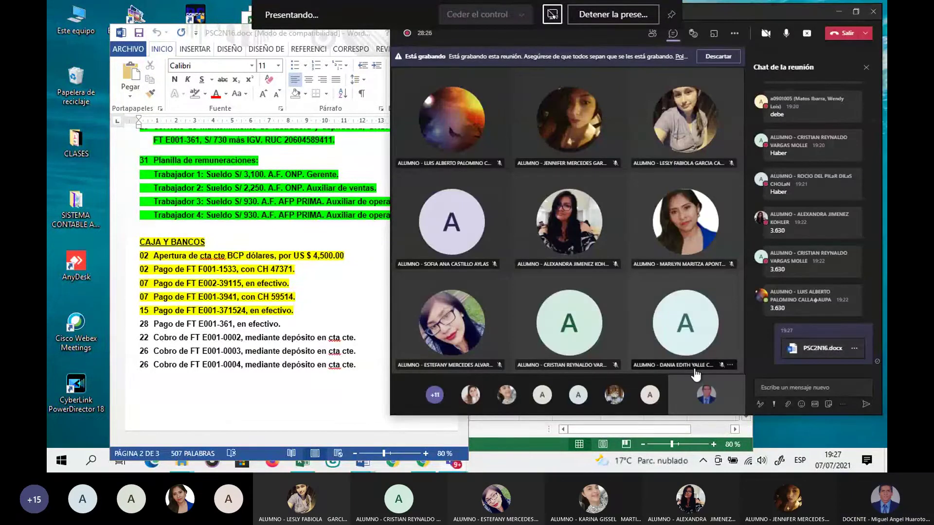
Step: Make the Teams meeting window taller and move the Word exercise document left beside the gallery
left_click(695, 371)
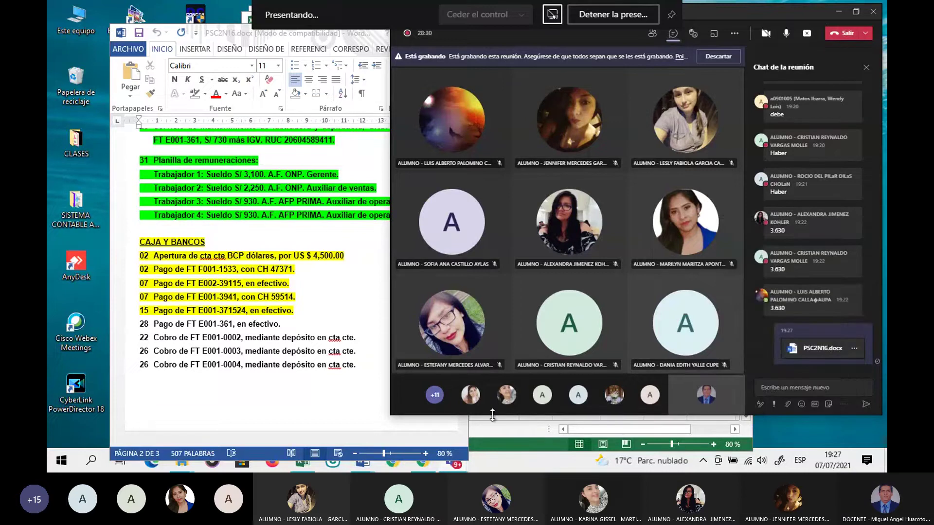
left_click_drag(492, 415, 494, 446)
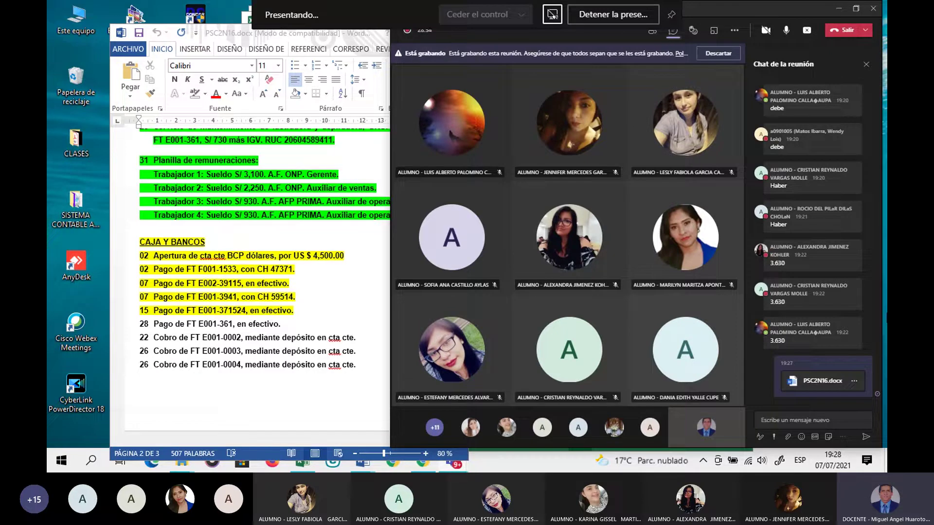
left_click(272, 209)
left_click_drag(211, 34, 122, 55)
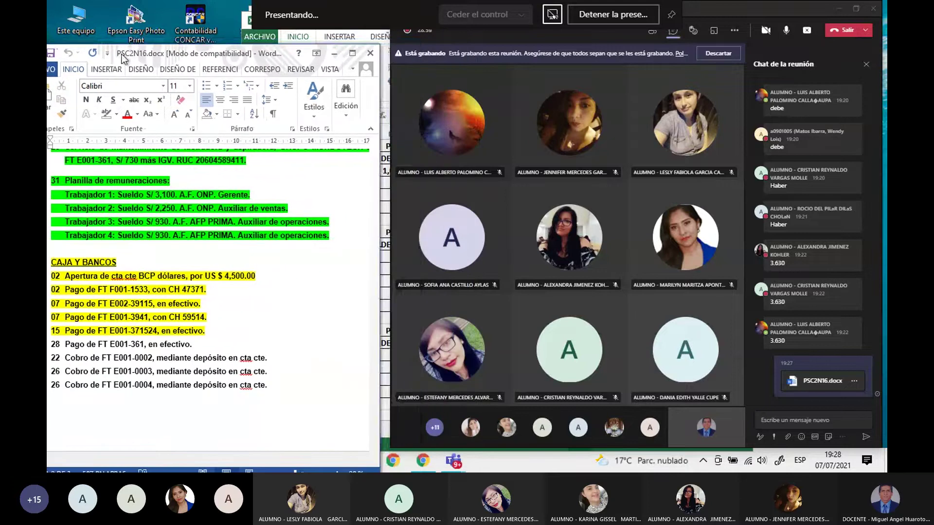
left_click(517, 459)
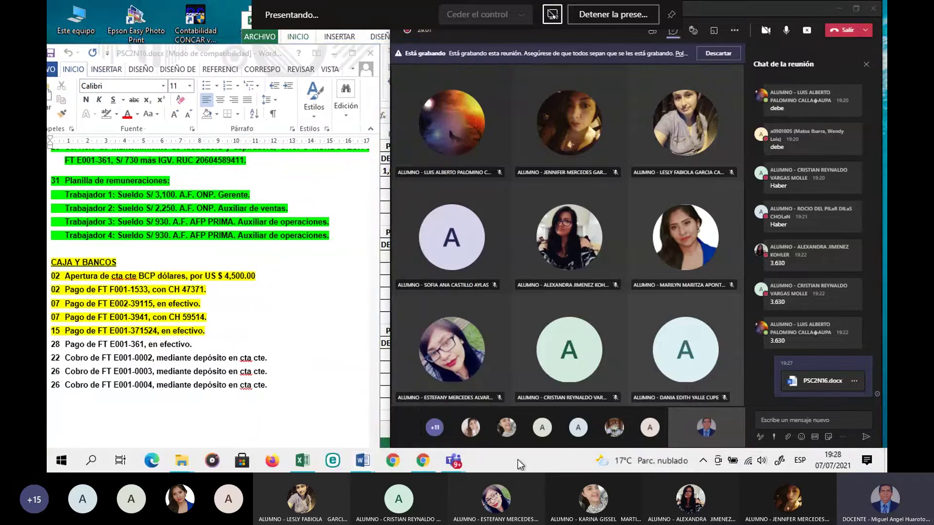
Step: In the Excel journal, enter the date 28-Ene in cell A314
left_click(387, 400)
scroll(387, 401, "down", 2)
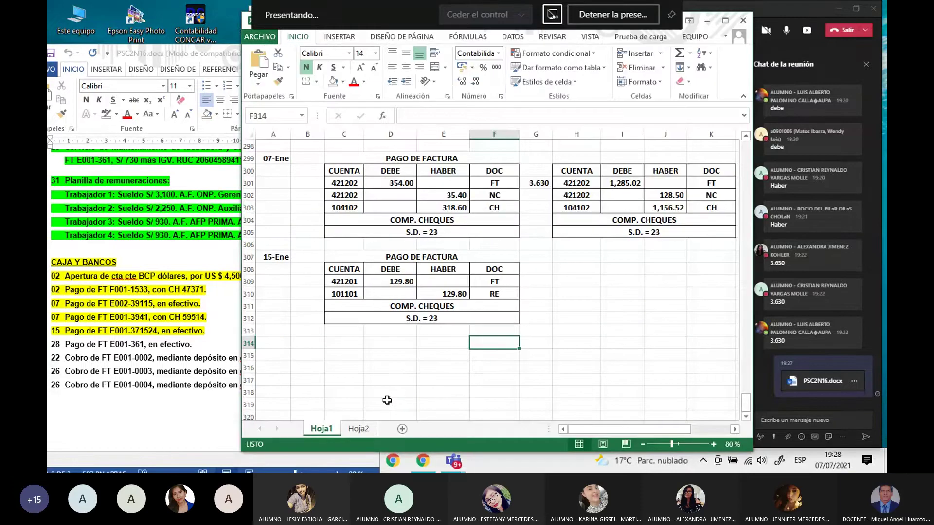
left_click(273, 342)
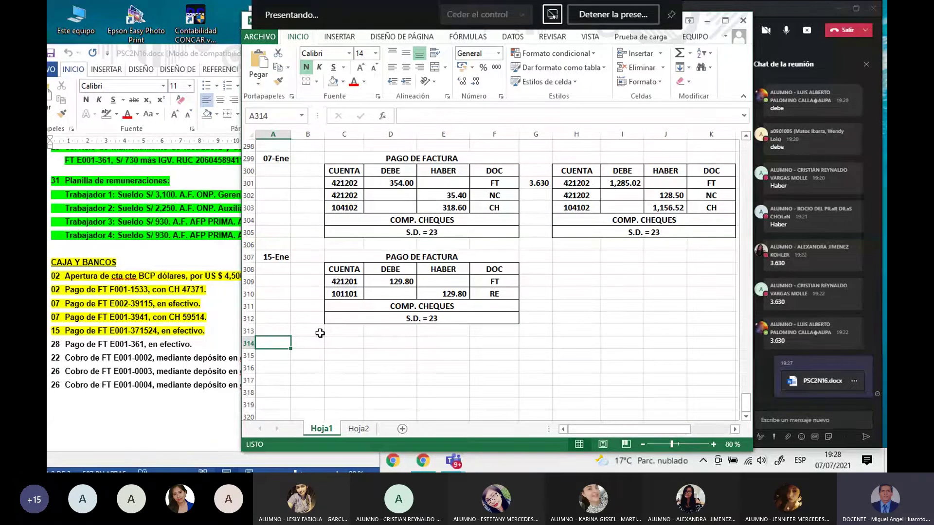
type("28-ene")
key("Return")
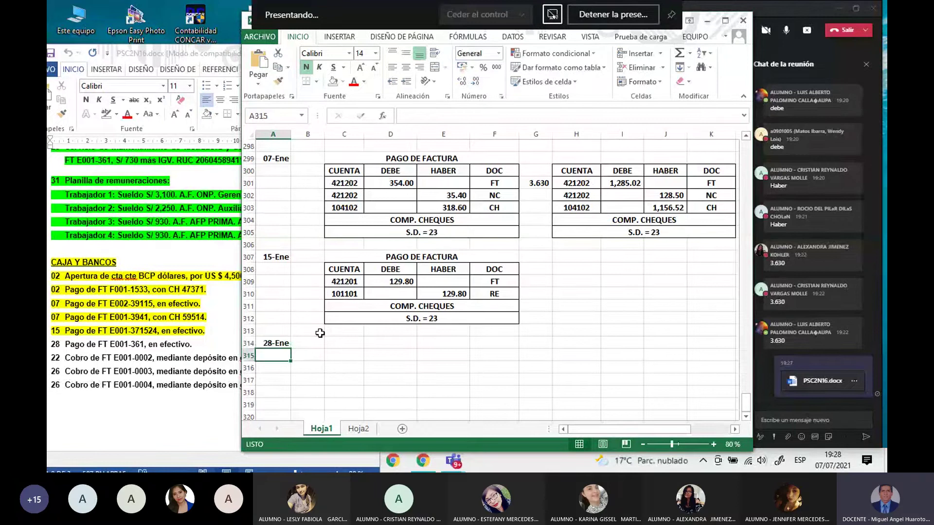
Step: Enter the heading PAGO DE FACTURA in C314 and select C314:F314
left_click(348, 344)
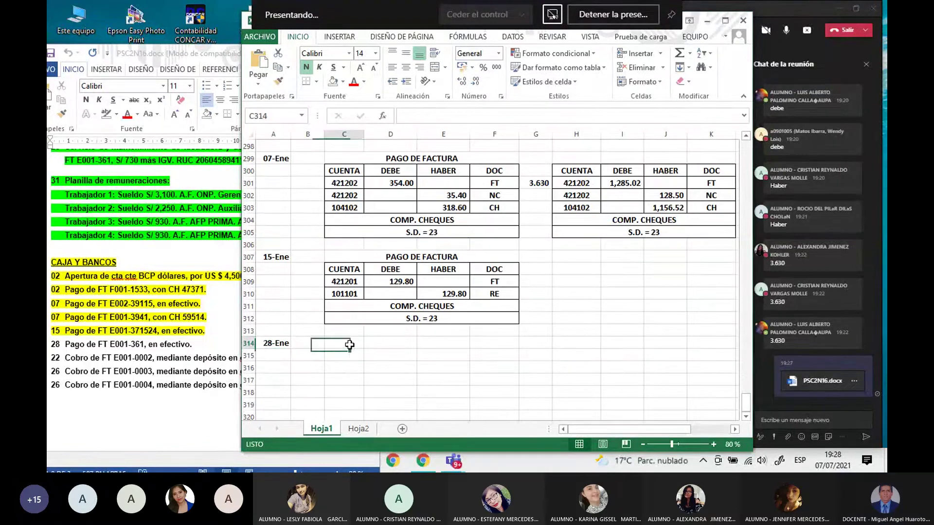
type("pago")
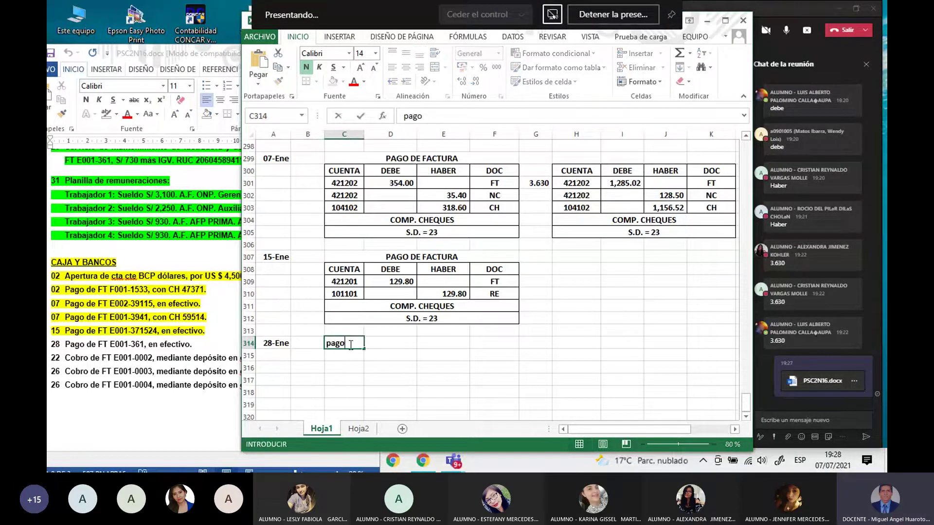
type(" de factura")
key("BackSpace")
key("BackSpace")
key("BackSpace")
key("BackSpace")
key("BackSpace")
key("BackSpace")
key("BackSpace")
key("BackSpace")
key("BackSpace")
key("BackSpace")
key("BackSpace")
key("BackSpace")
key("BackSpace")
key("BackSpace")
key("BackSpace")
type("P")
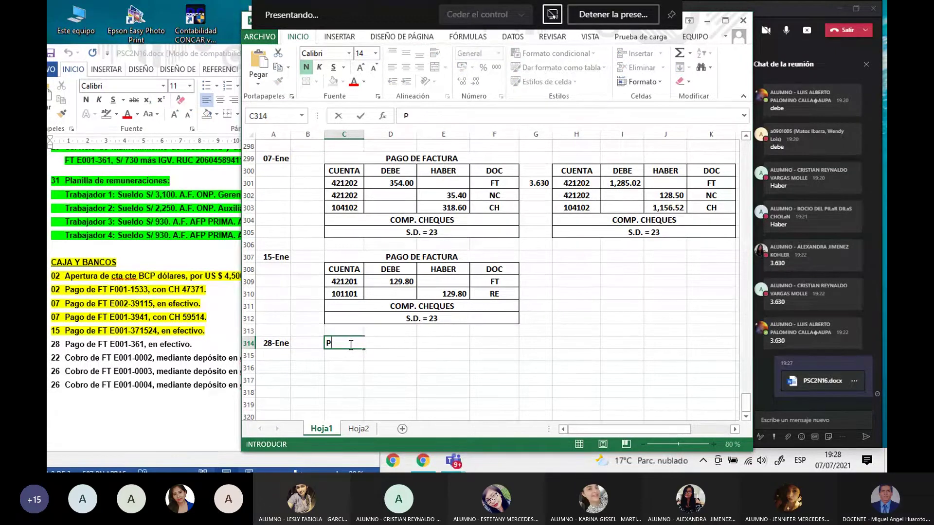
type("AGO DE FAC")
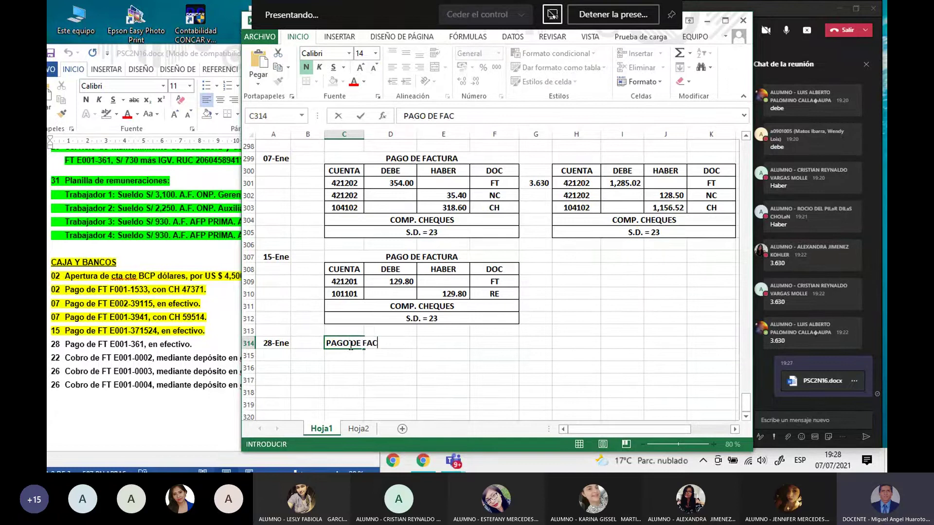
type("TURA")
key("Return")
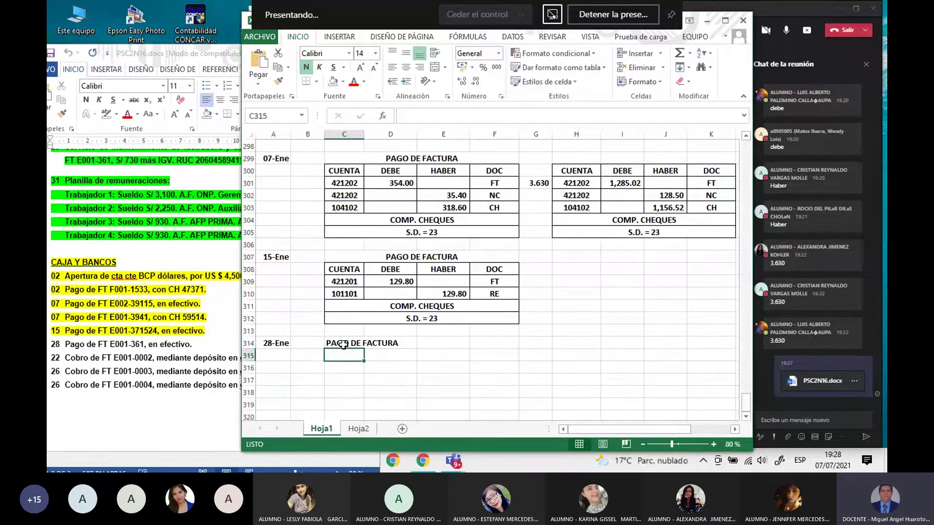
left_click_drag(346, 343, 490, 343)
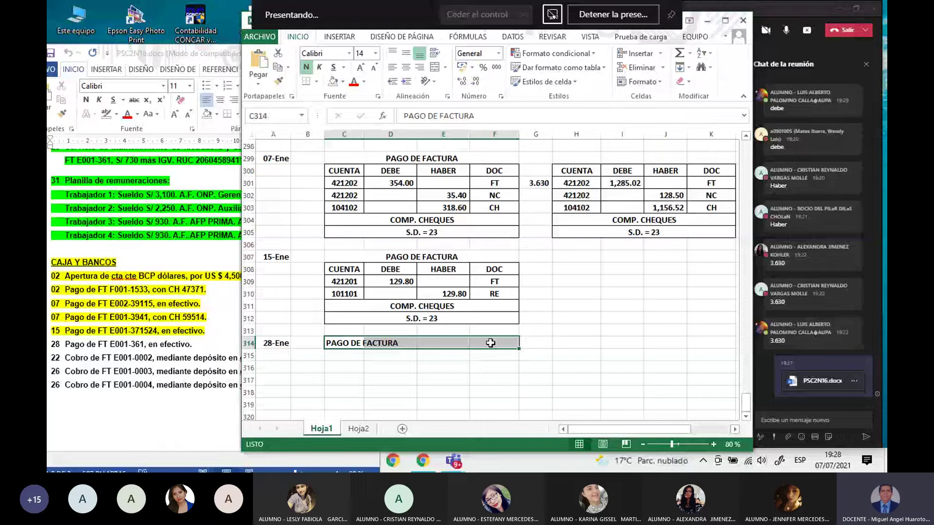
Step: Merge and centre the heading, then change the 15-Ene entry to C.E. CON CONV. with S.D. = 01
left_click(435, 69)
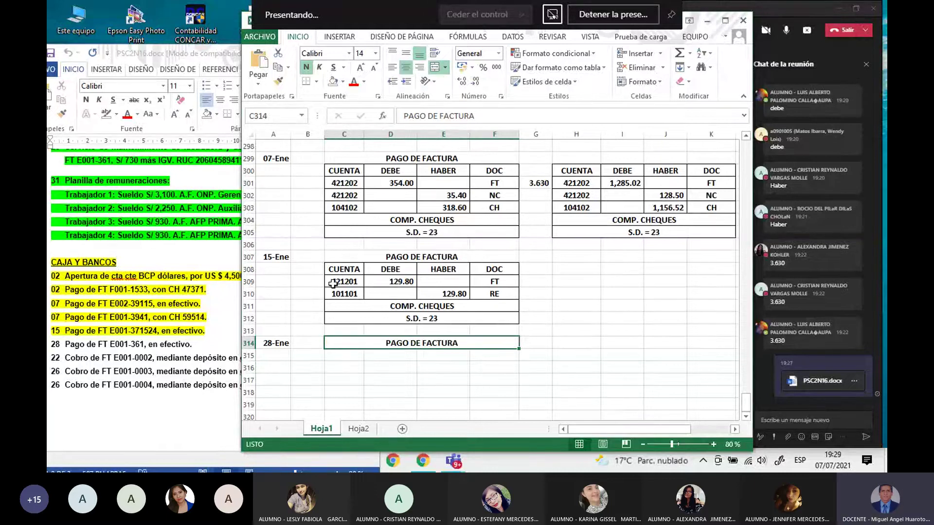
left_click_drag(342, 271, 430, 305)
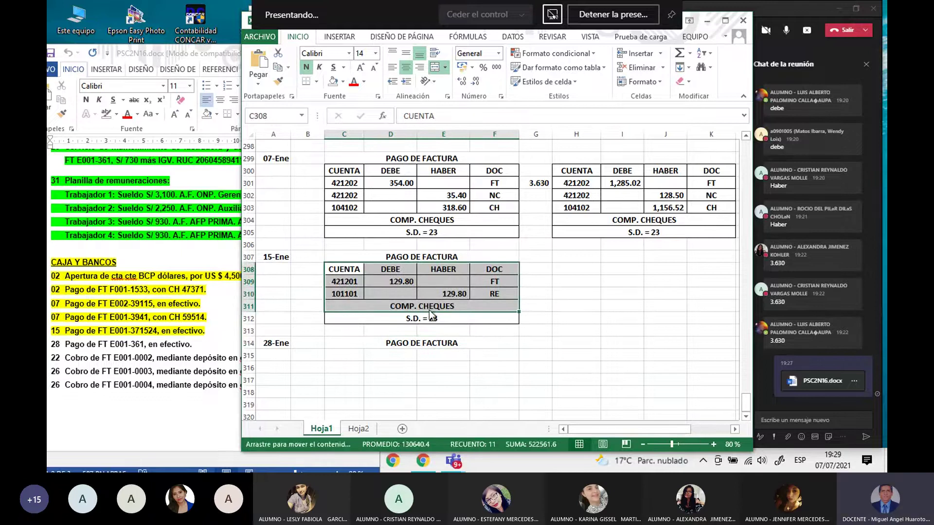
left_click(429, 306)
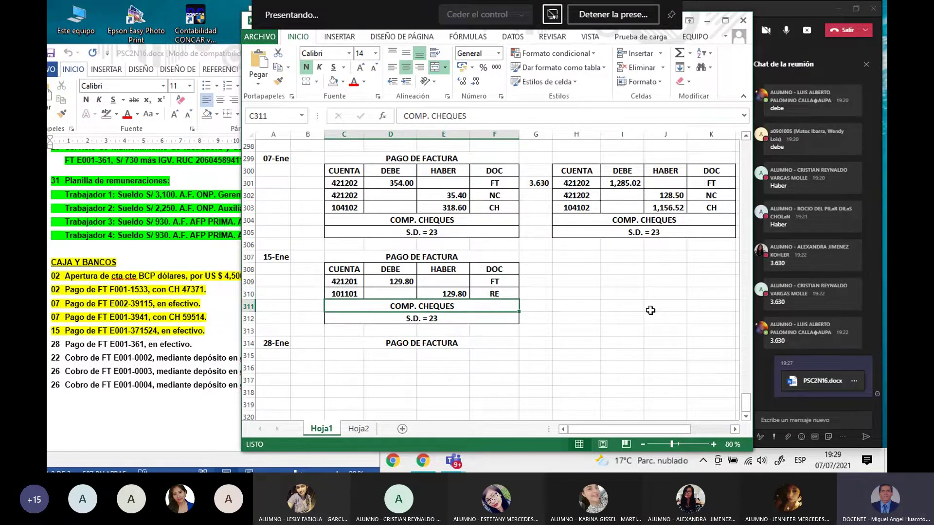
type("C.E. C")
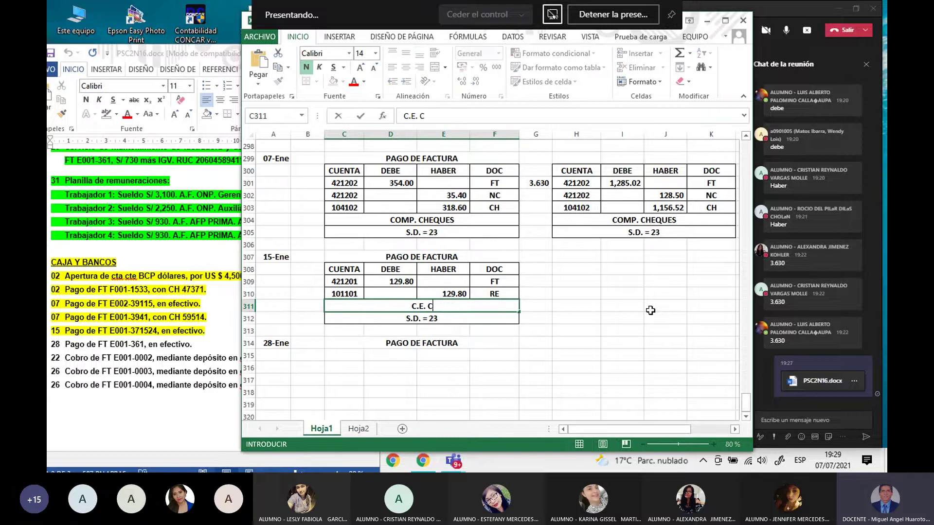
type("ON CONV.")
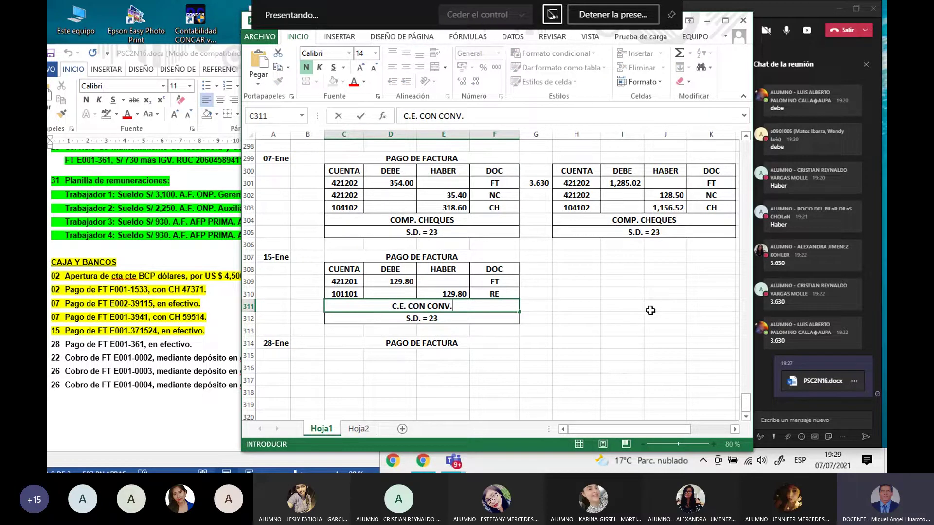
key("Return")
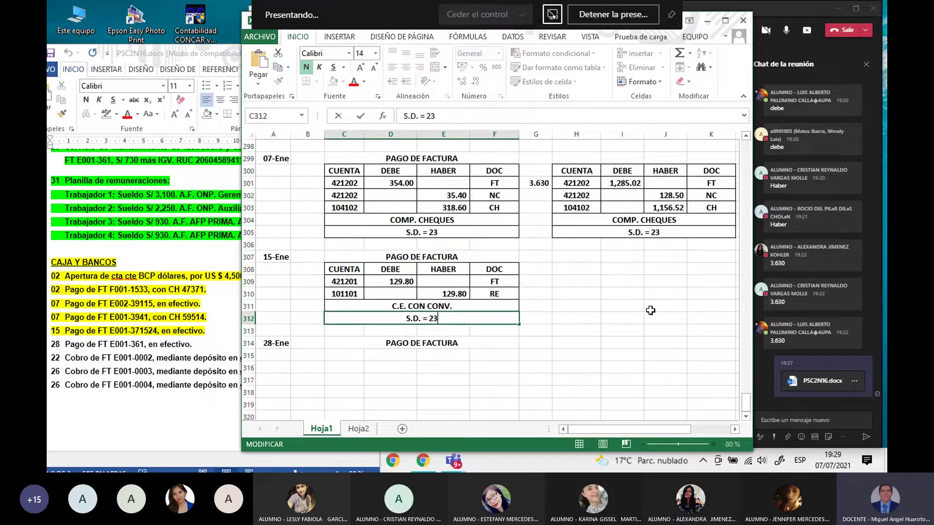
key("F2")
key("BackSpace")
key("BackSpace")
type("01")
key("Return")
Step: Change the 07-Ene entry to C.E. CON CONV. with S.D. = 01
scroll(654, 307, "up", 2)
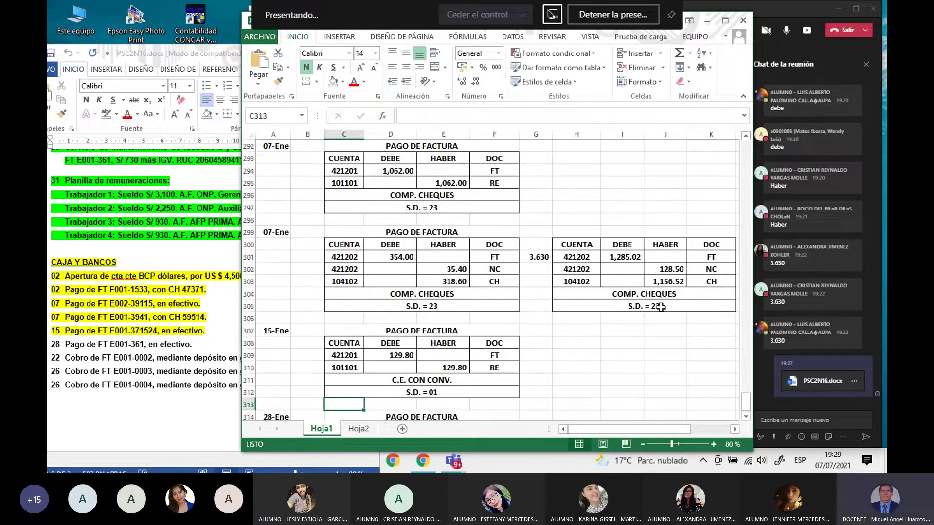
left_click(440, 200)
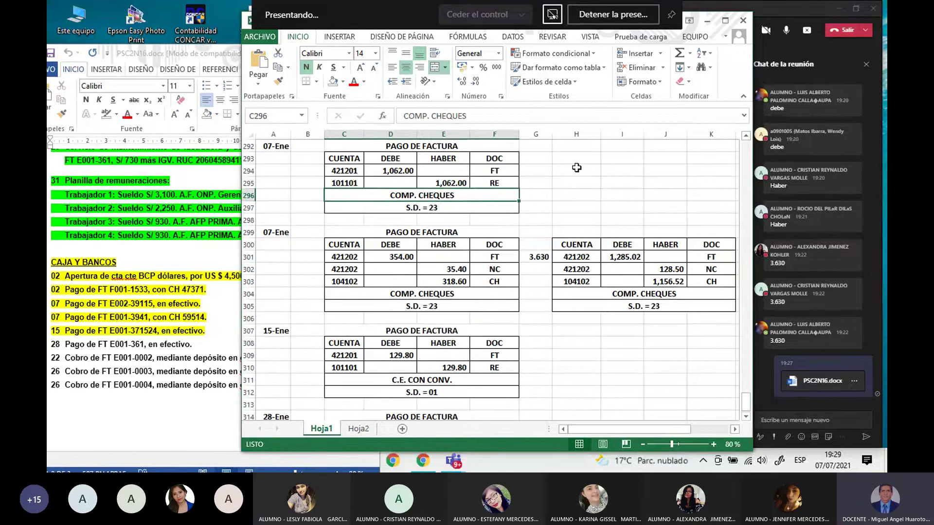
type("C.E.")
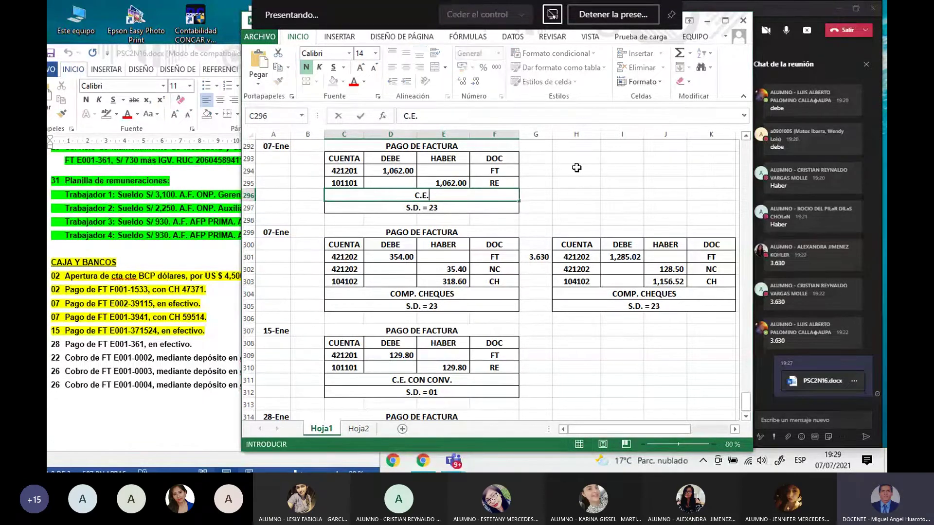
type(" CON CONV.")
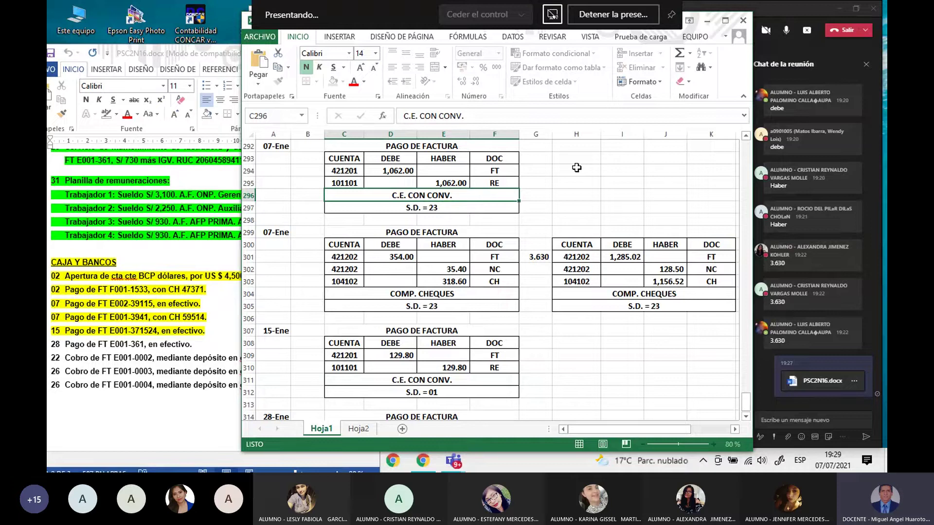
key("Return")
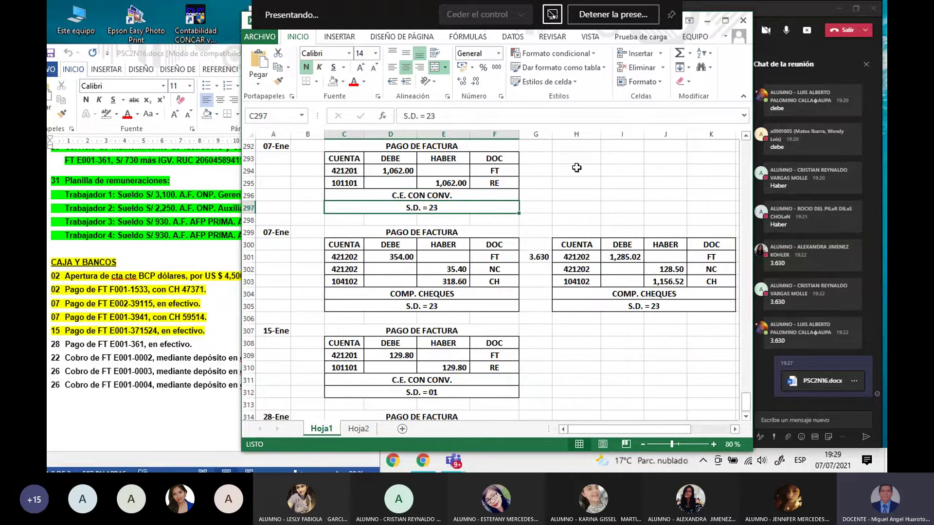
key("F2")
key("BackSpace")
key("BackSpace")
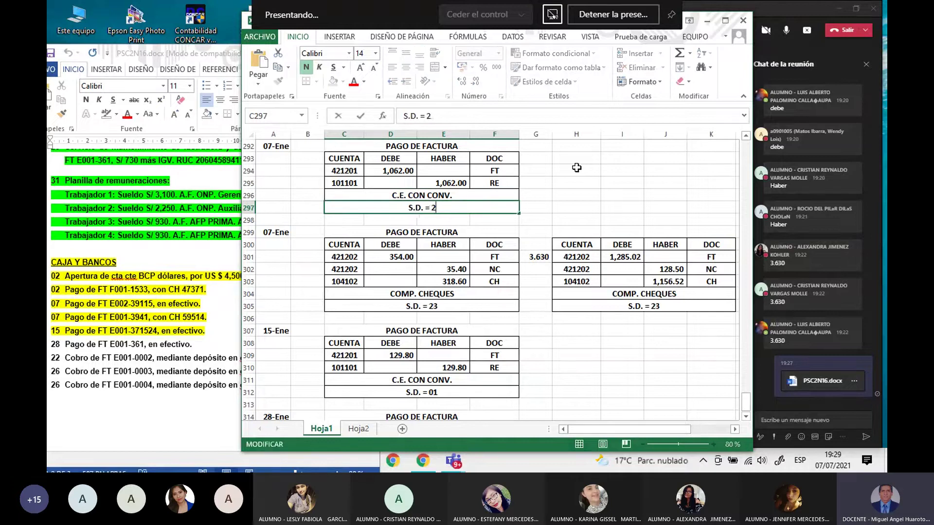
type("01")
key("Return")
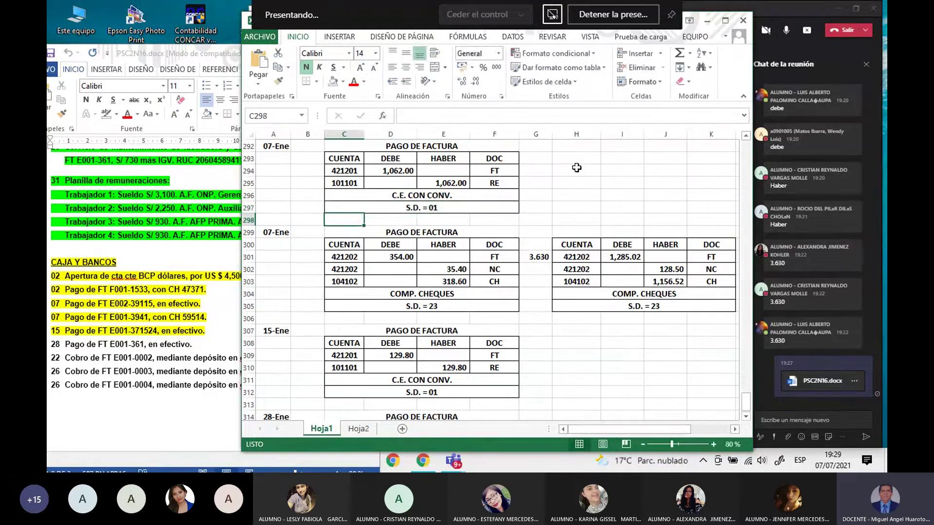
scroll(528, 243, "down", 2)
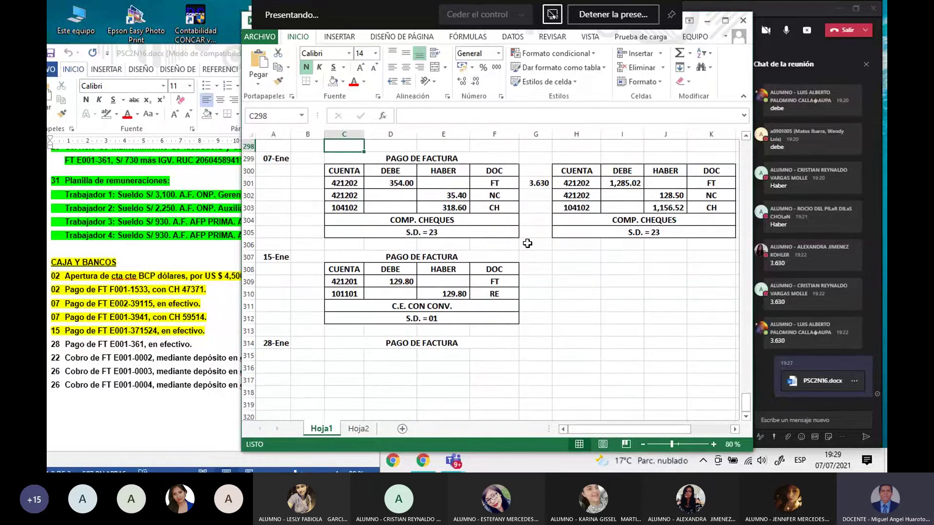
scroll(450, 195, "up", 2)
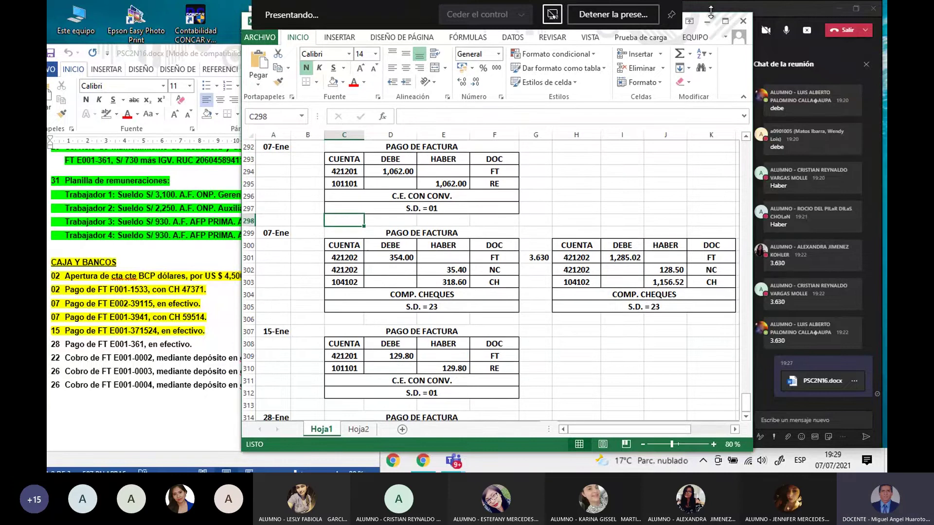
Step: Rearrange the Excel and Word windows and scroll down the Excel journal
left_click_drag(710, 10, 710, 36)
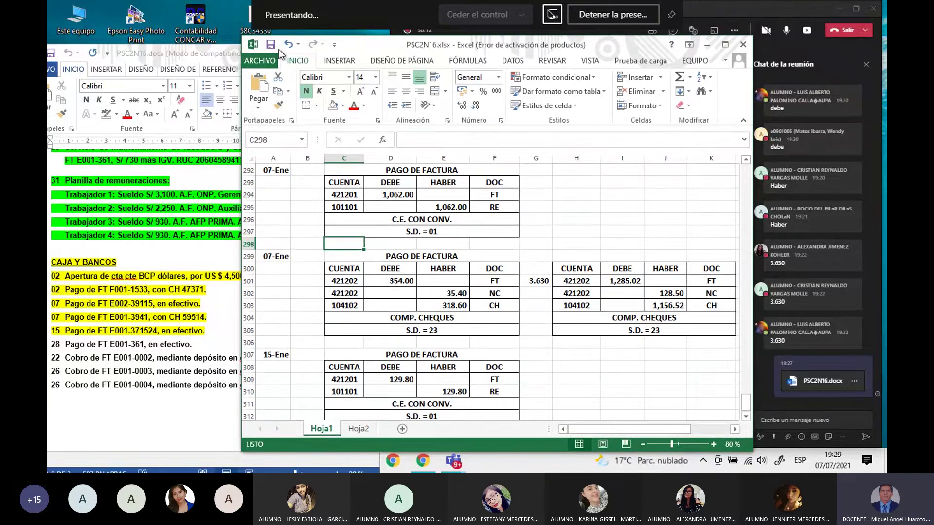
left_click_drag(197, 56, 198, 49)
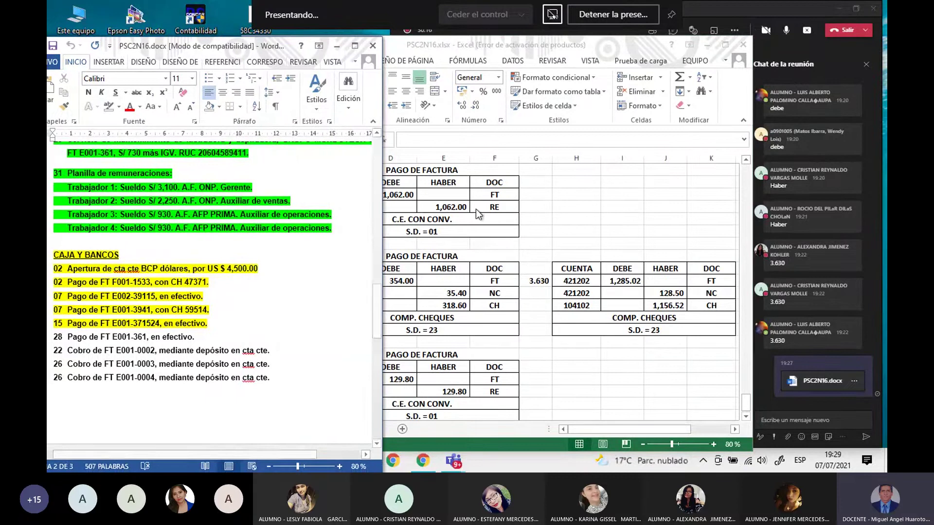
left_click(528, 221)
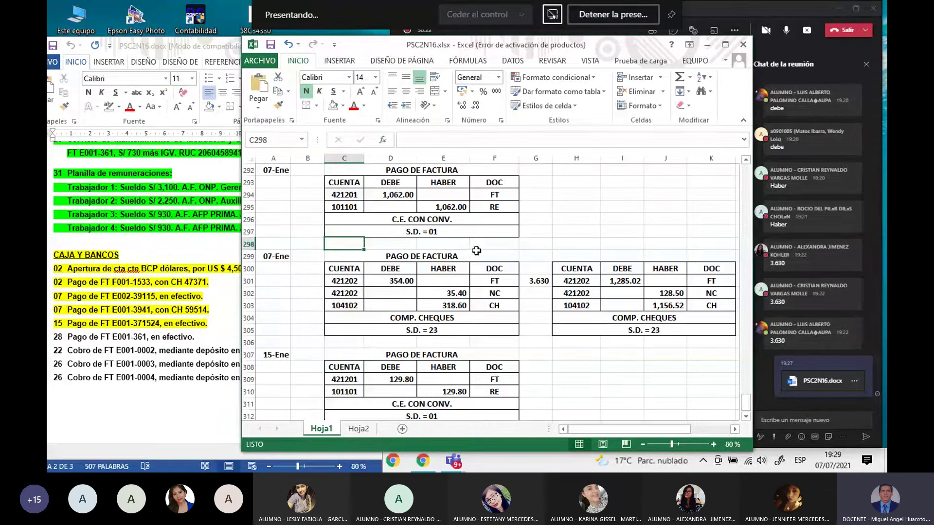
scroll(456, 272, "down", 2)
scroll(455, 272, "down", 2)
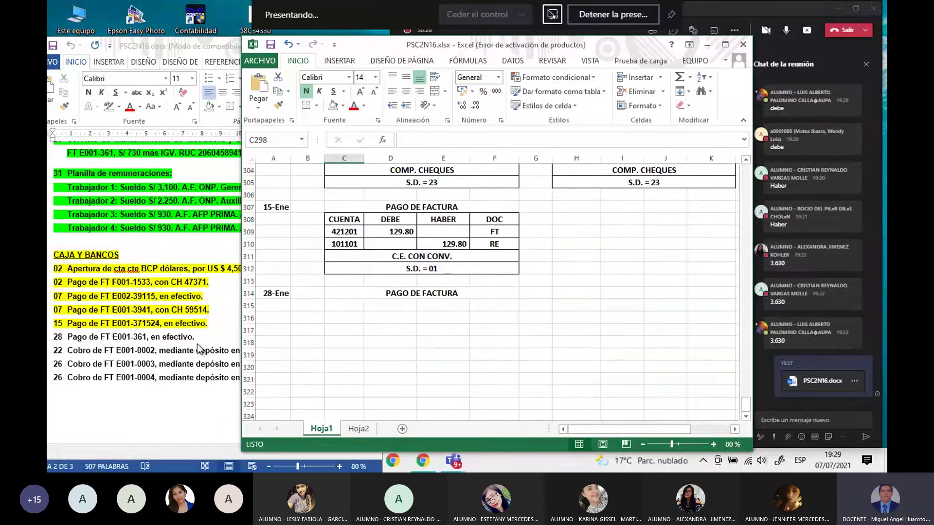
Step: Highlight the Word line about the 28th cash payment of FT E001-361 in yellow
left_click(201, 351)
left_click_drag(194, 336, 51, 326)
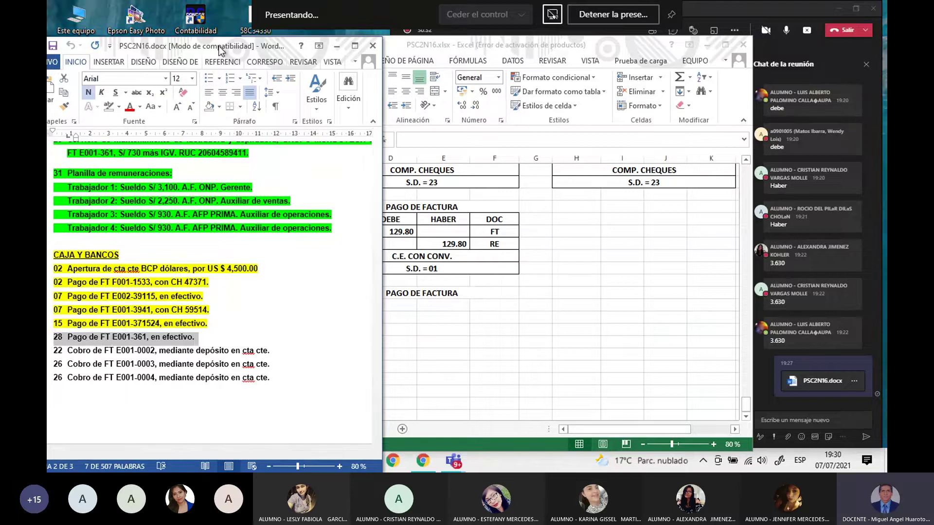
left_click_drag(218, 45, 258, 45)
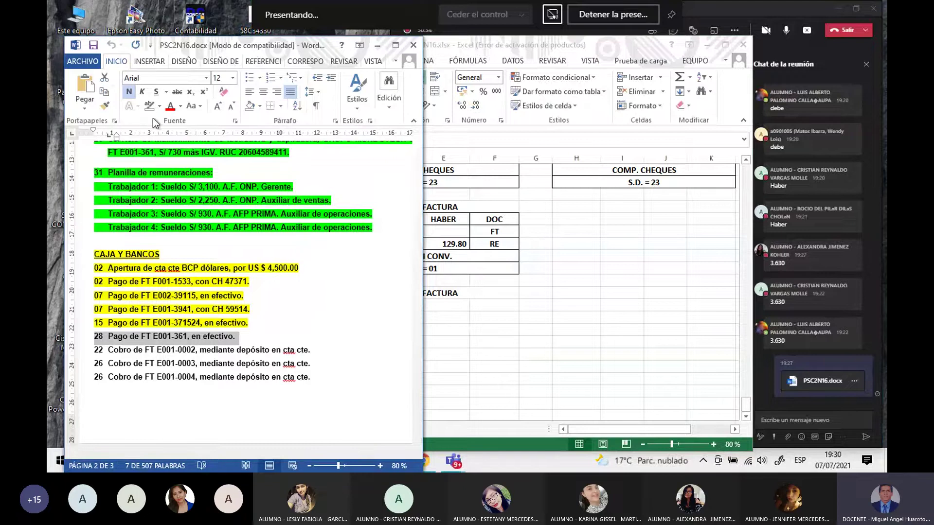
left_click(180, 107)
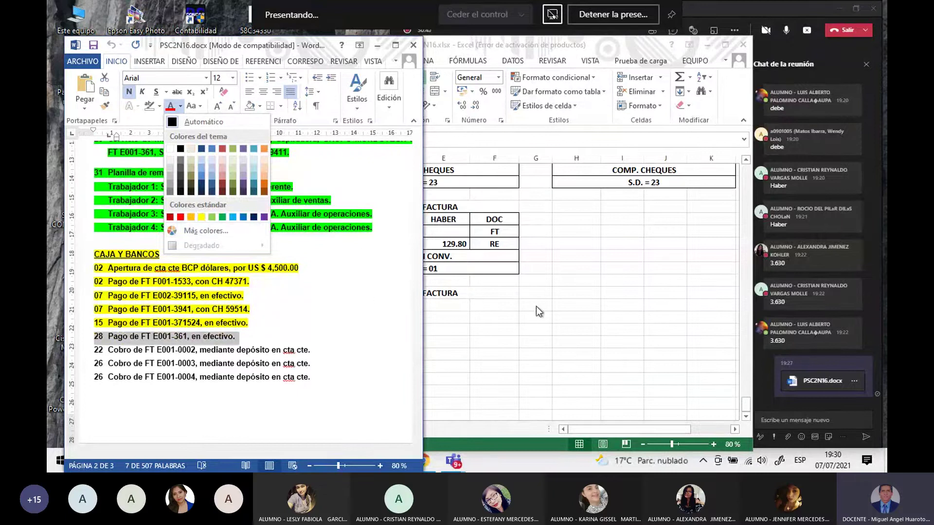
left_click(160, 106)
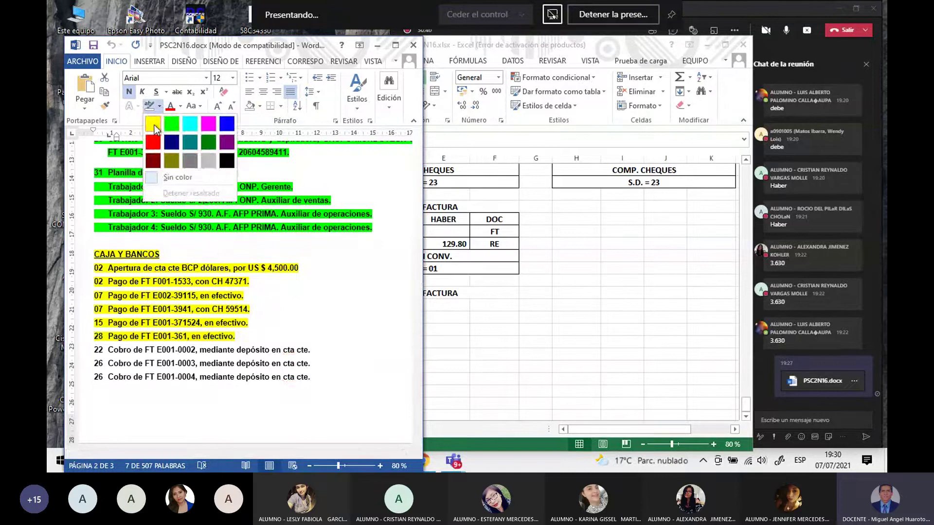
left_click(153, 124)
left_click(229, 365)
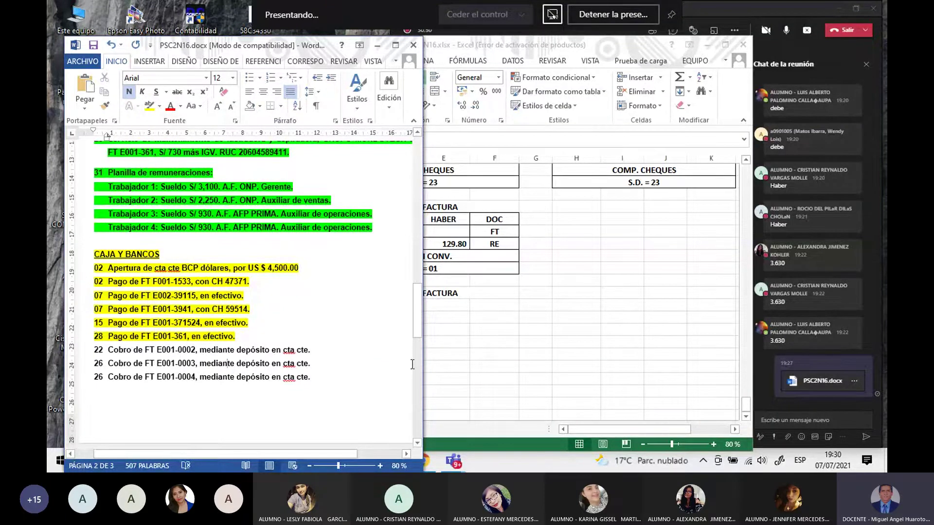
left_click(538, 351)
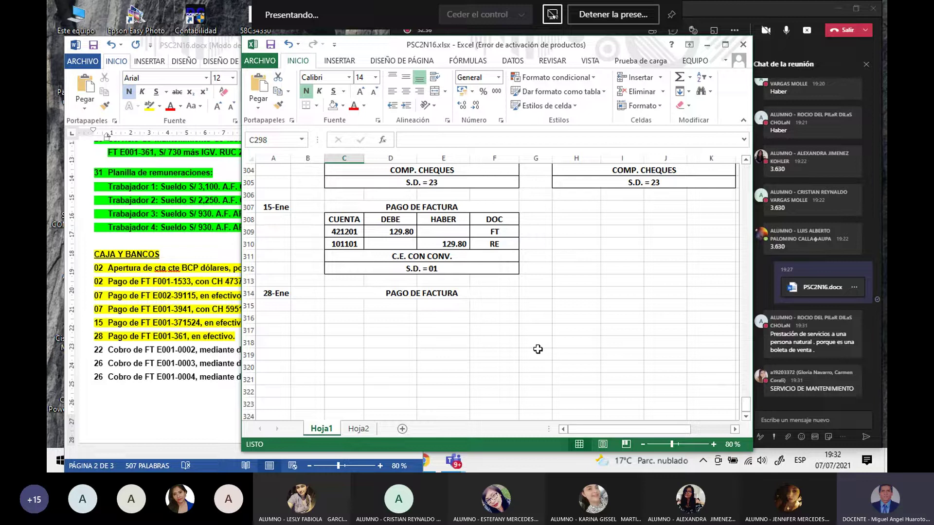
left_click(209, 384)
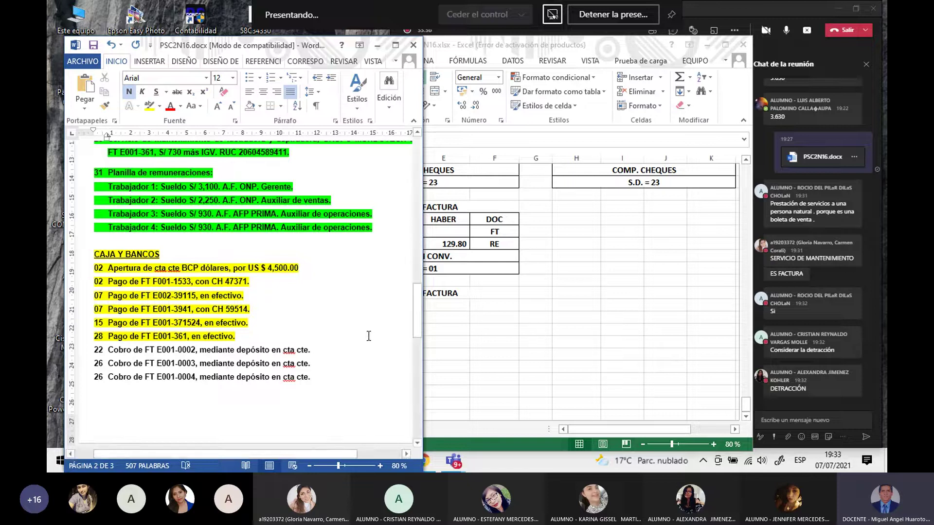
left_click(468, 342)
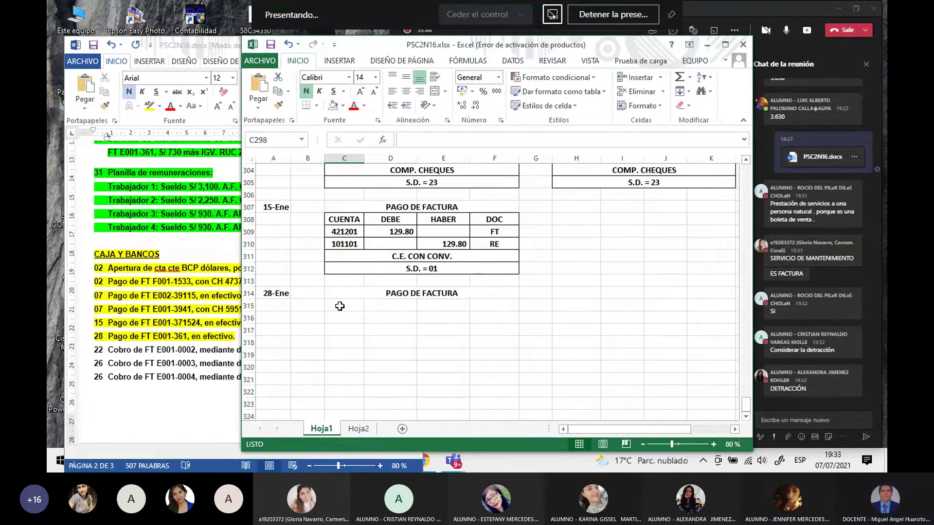
Step: Enter the labels FACTURA and DETRACCIÓN in C315 and C316
left_click(339, 306)
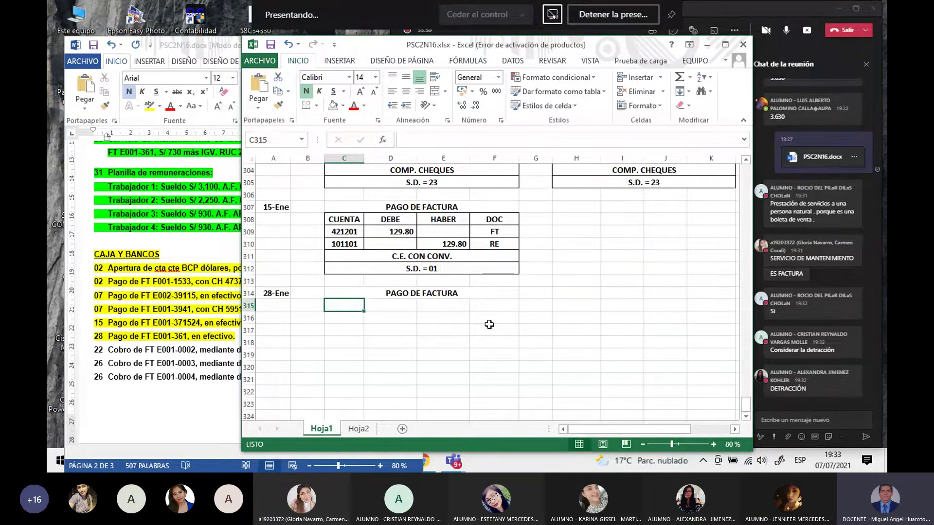
type("FACTURA")
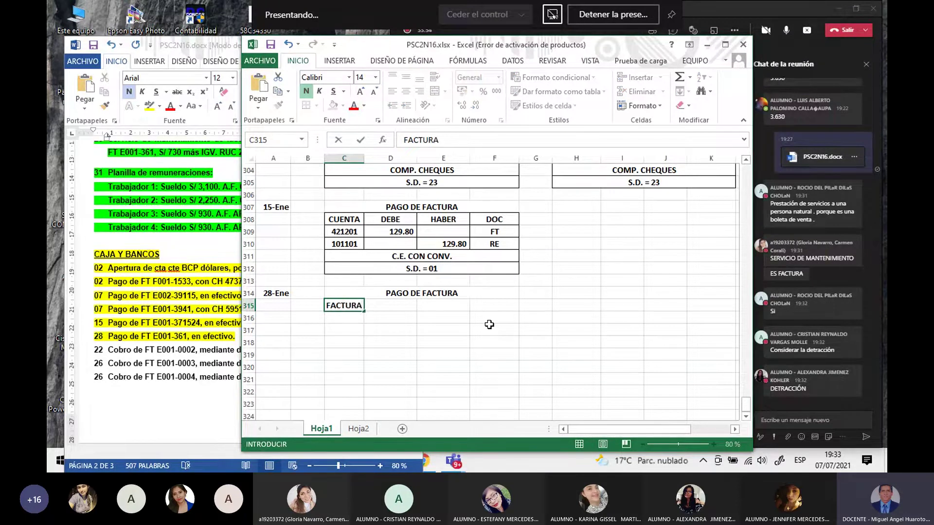
key("Return")
type("DETRAC")
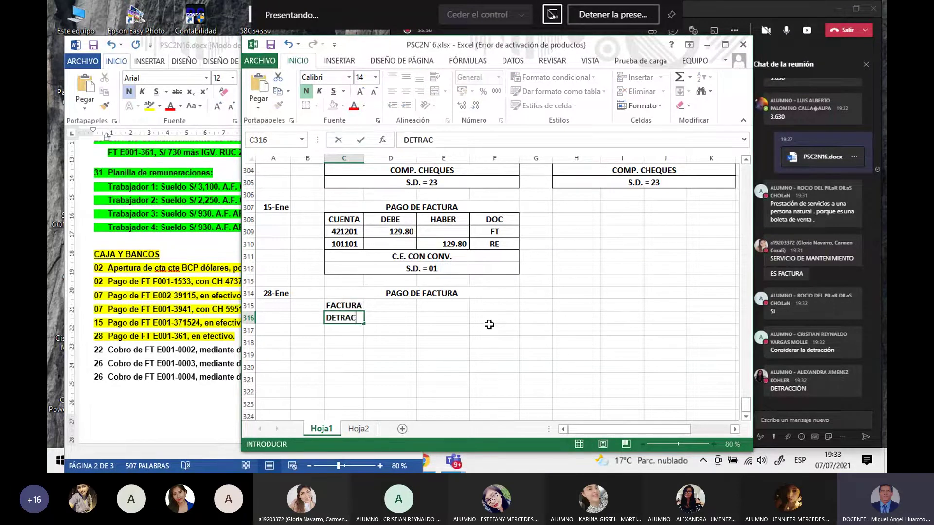
type("CIÓN")
key("Return")
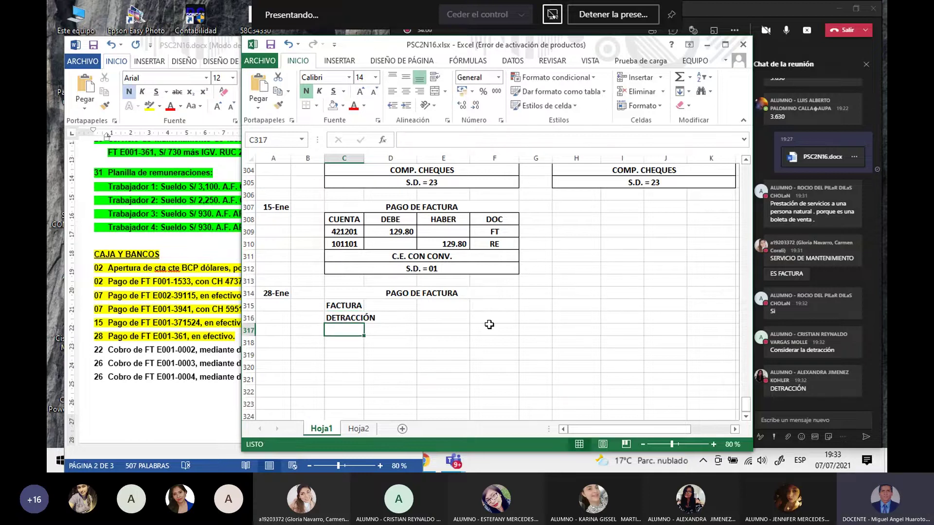
Step: Link F315 to the invoice total with =F232 (861.40) and fill down for DETRACCIÓN 103.00
left_click(482, 305)
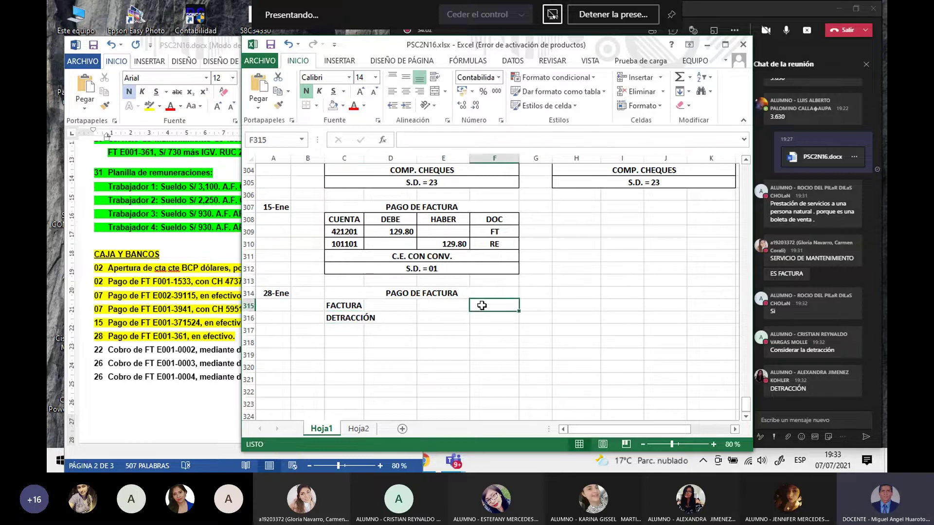
type("=")
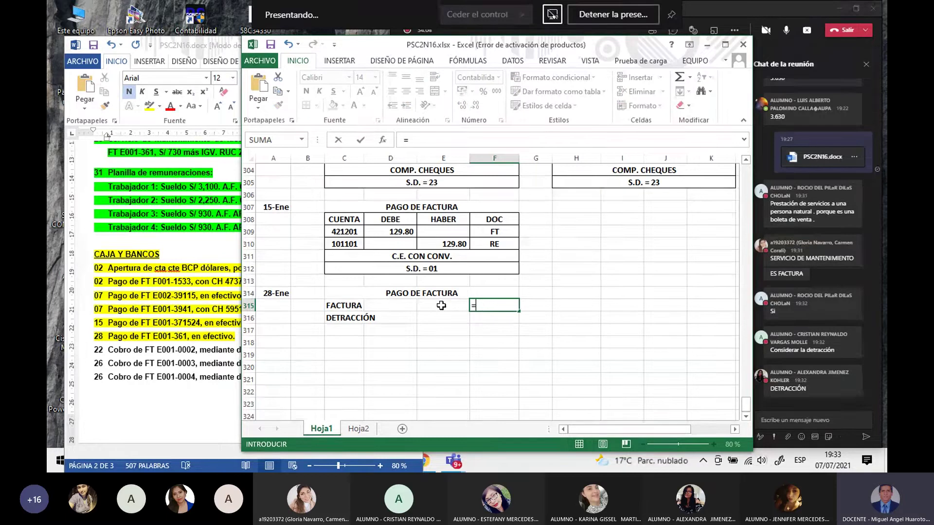
scroll(441, 305, "up", 20)
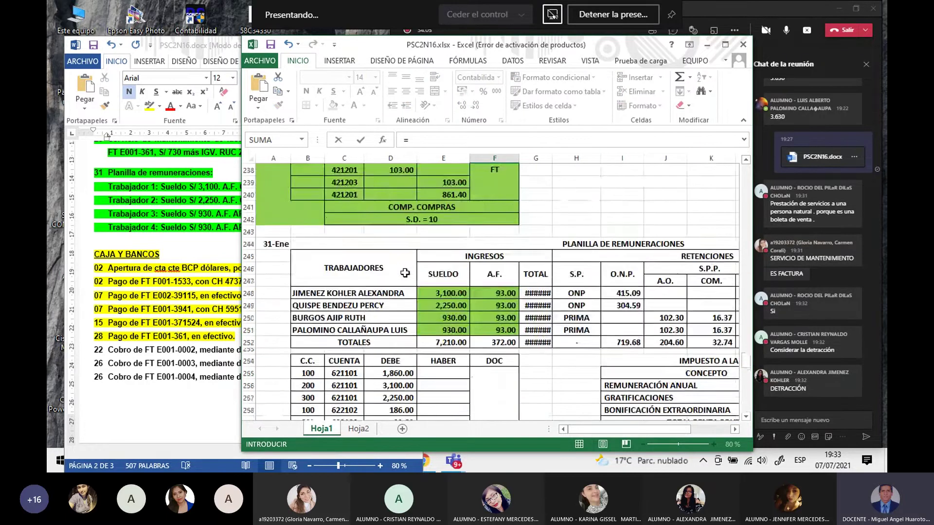
scroll(405, 273, "up", 9)
scroll(404, 273, "down", 3)
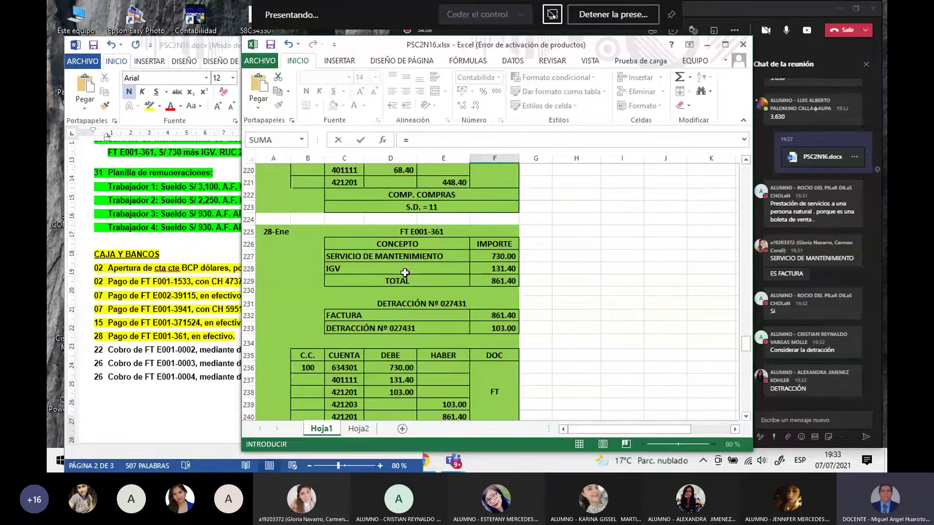
left_click(503, 315)
key("Return")
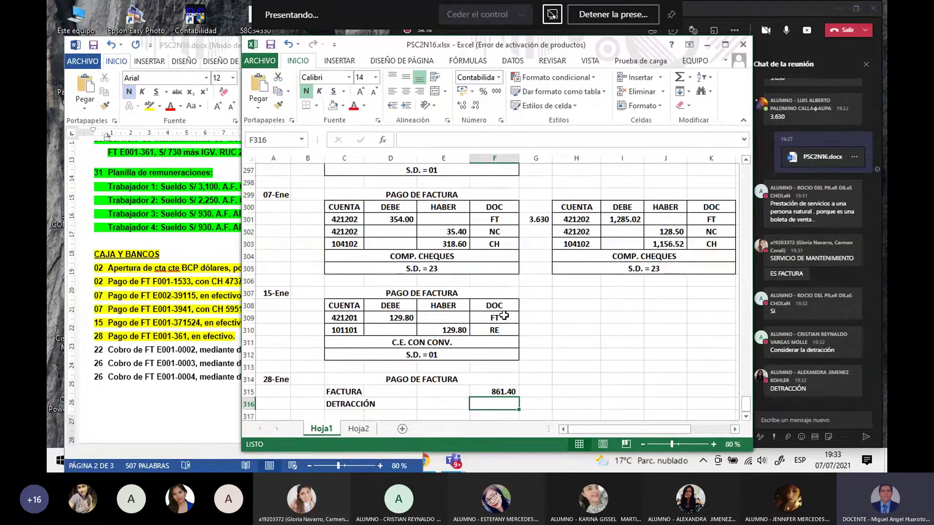
left_click(501, 393)
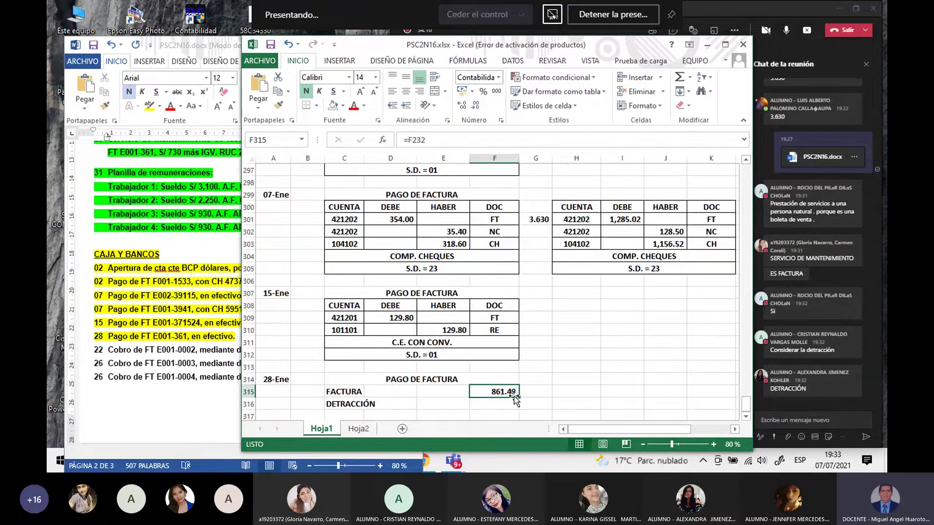
left_click_drag(518, 397, 519, 409)
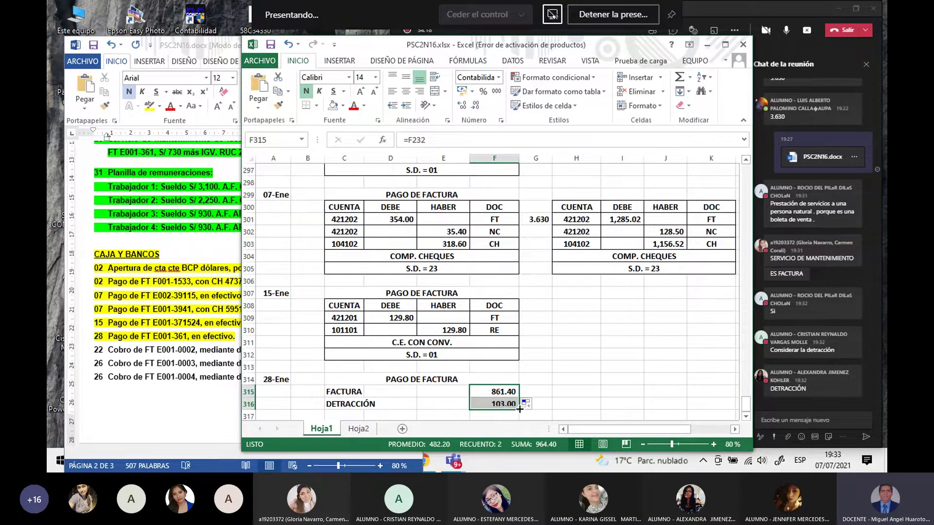
Step: Extend the C315 label to read FACTURA ( AL PROV.)
left_click(344, 392)
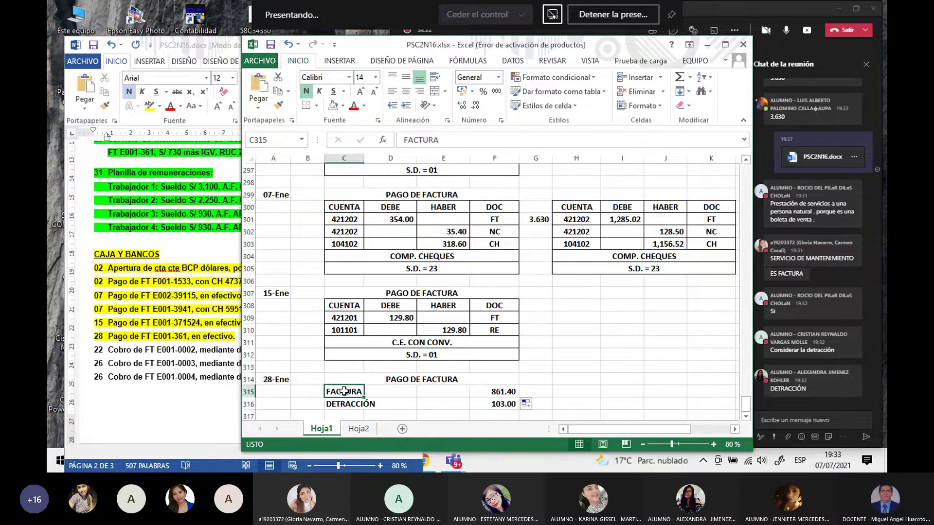
double_click(346, 391)
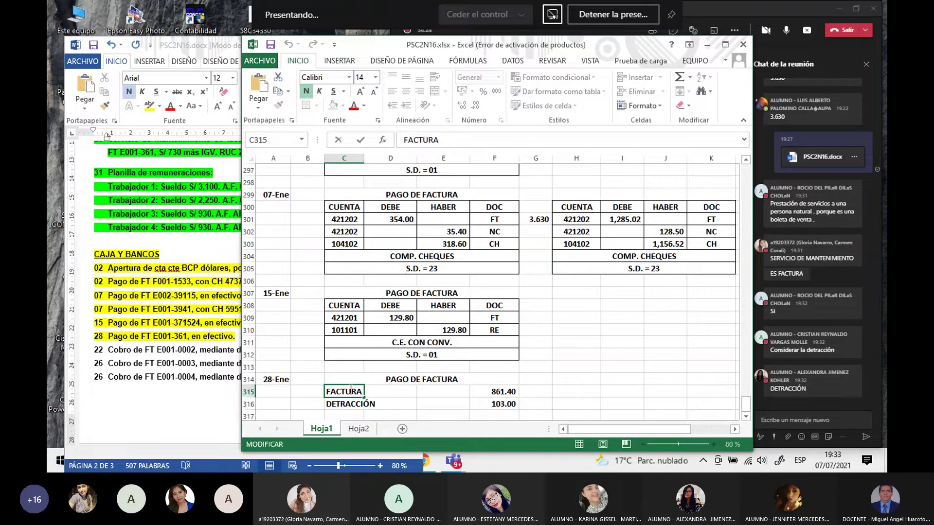
type("(")
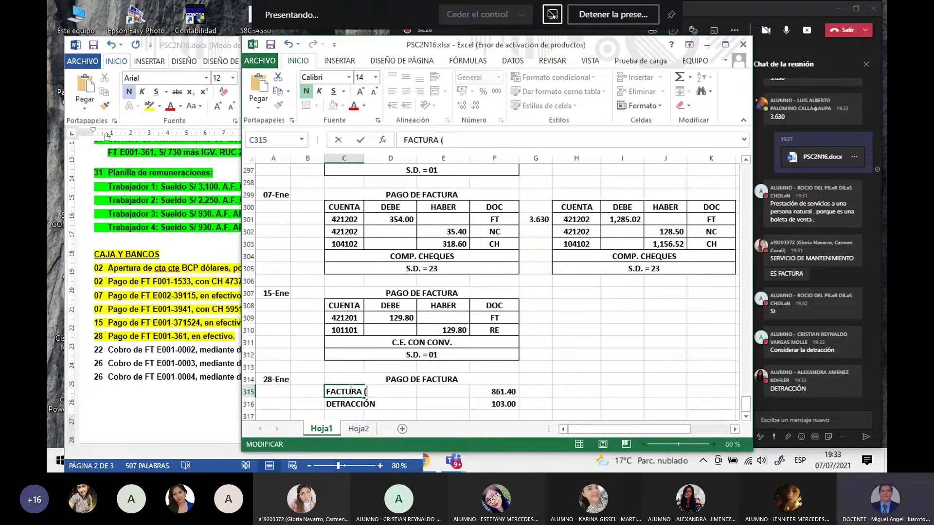
type(" AL PROV.")
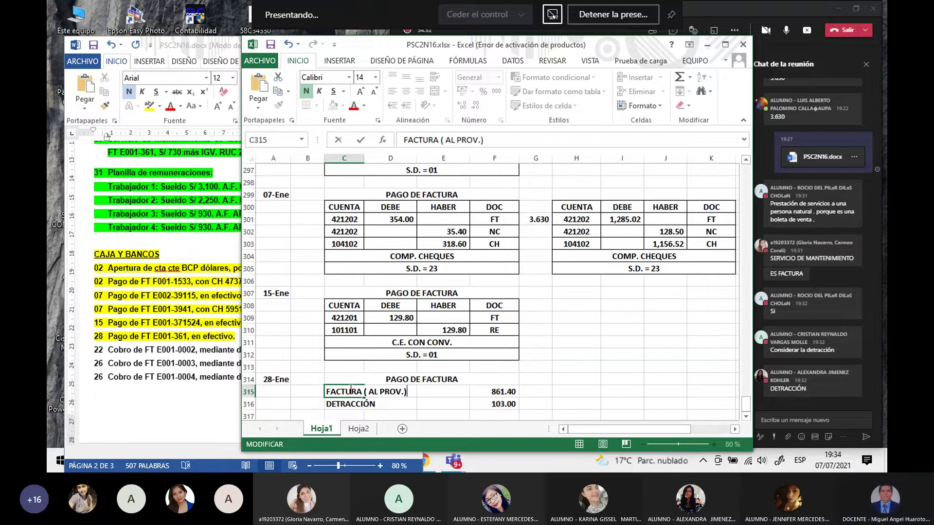
key("Return")
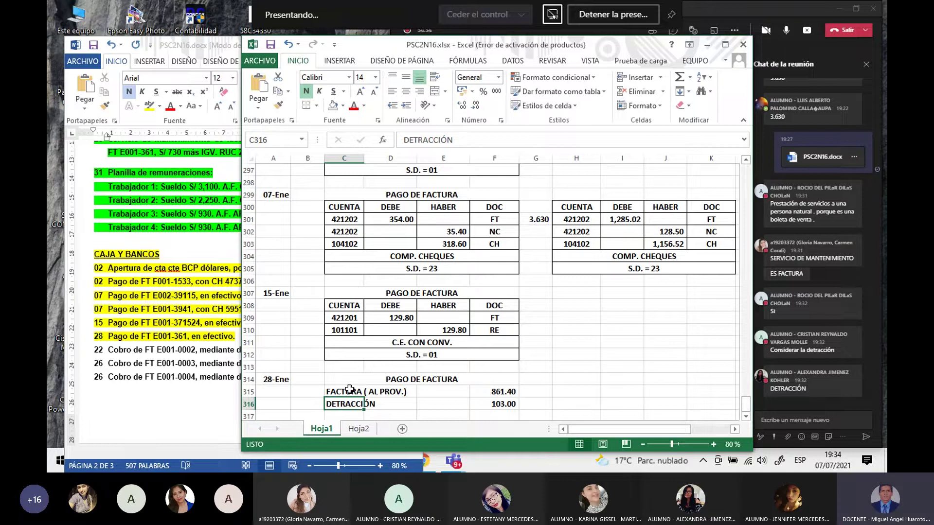
left_click(297, 388)
scroll(382, 390, "down", 1)
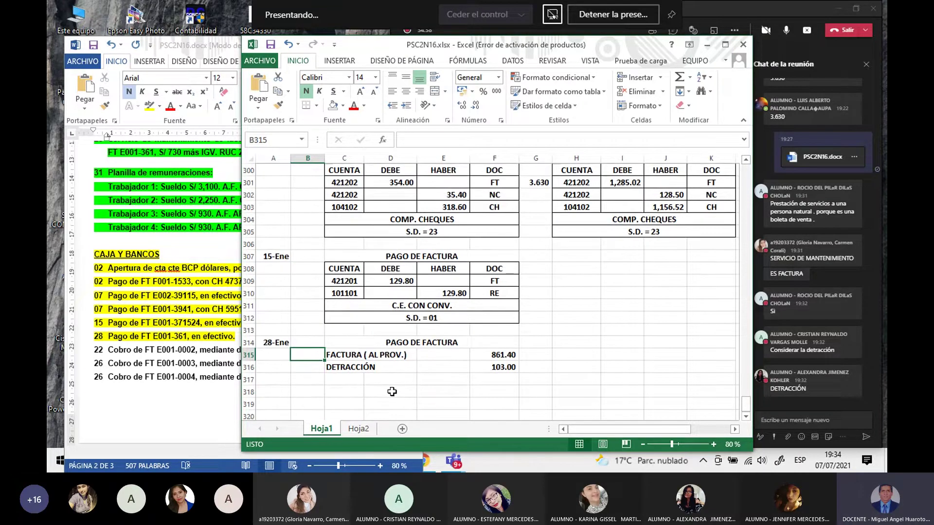
left_click(503, 379)
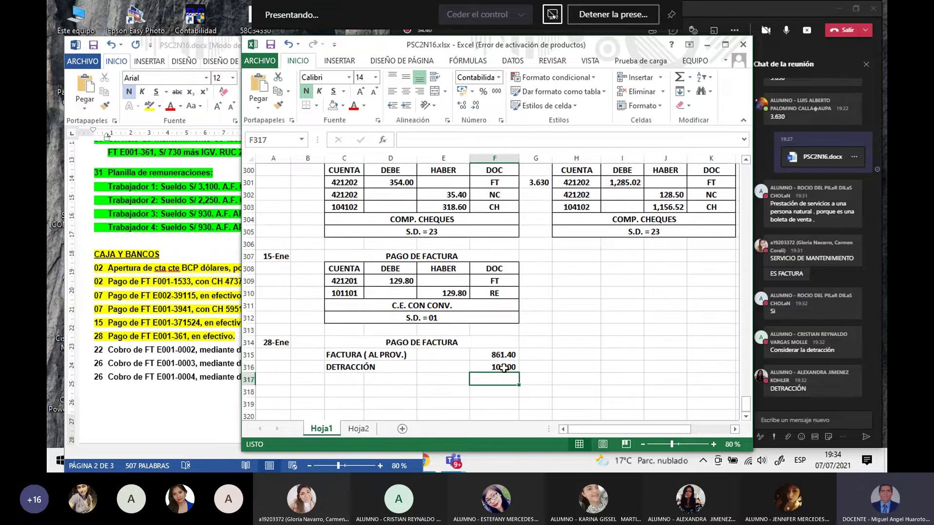
Step: Add TOTAL in C317 and merge the three labels across C–E, left-aligned
left_click(350, 380)
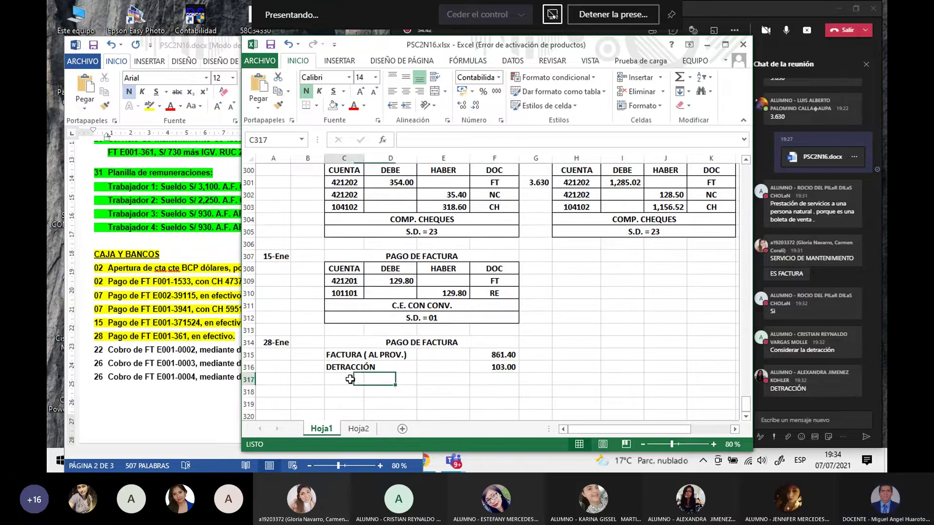
type("TOTAL")
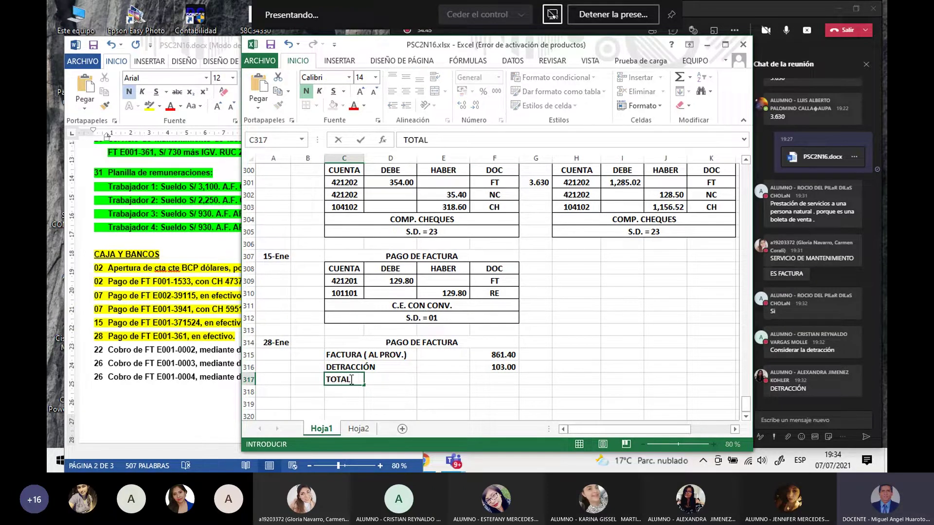
key("Return")
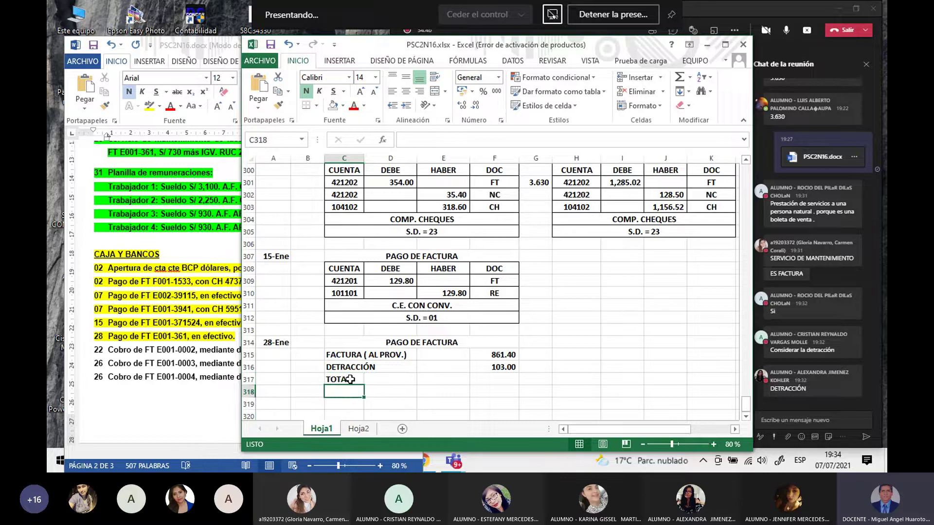
left_click_drag(340, 355, 455, 356)
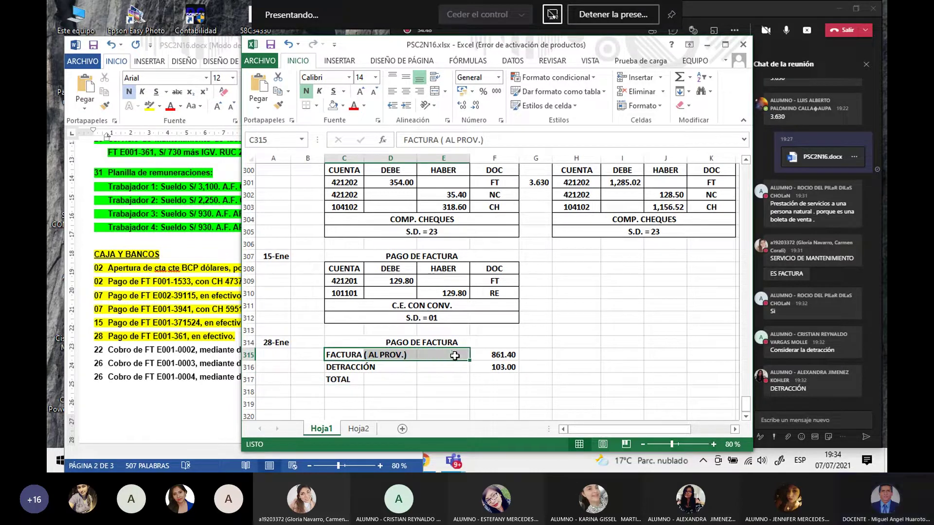
left_click(434, 93)
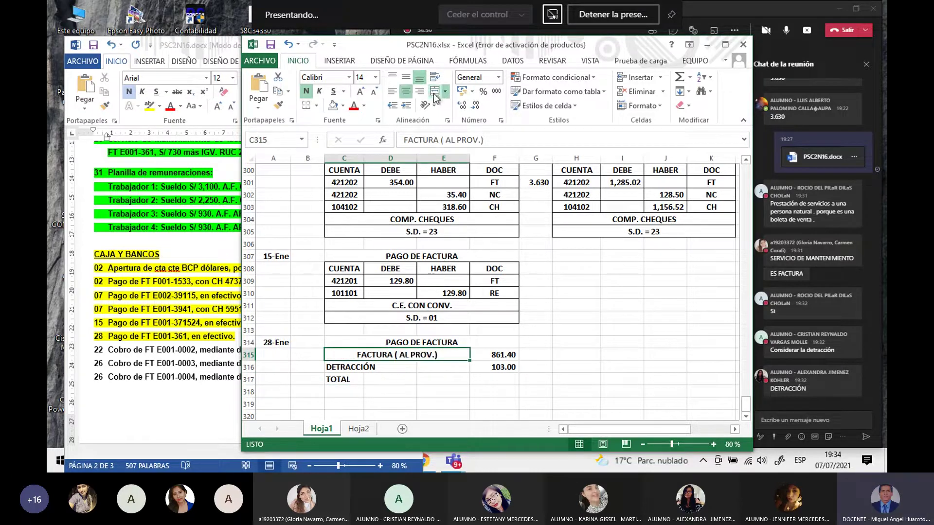
left_click(391, 92)
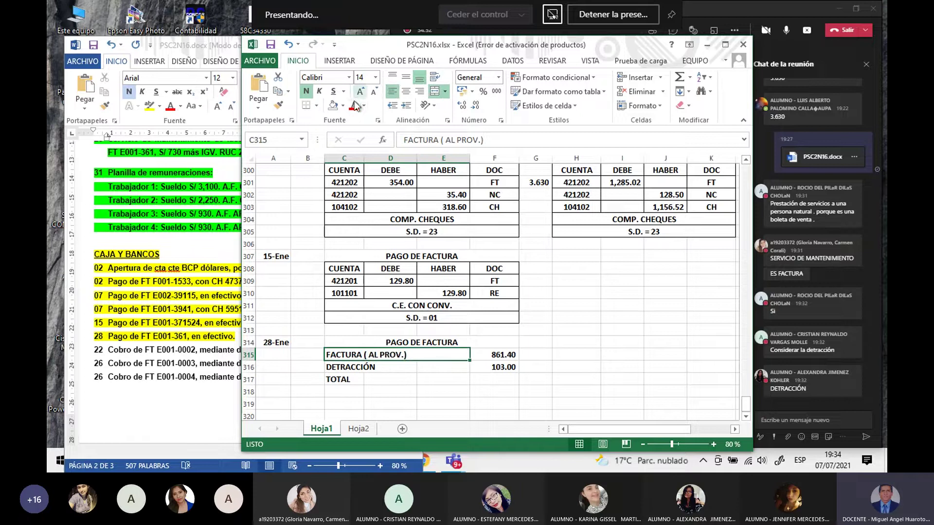
left_click(278, 105)
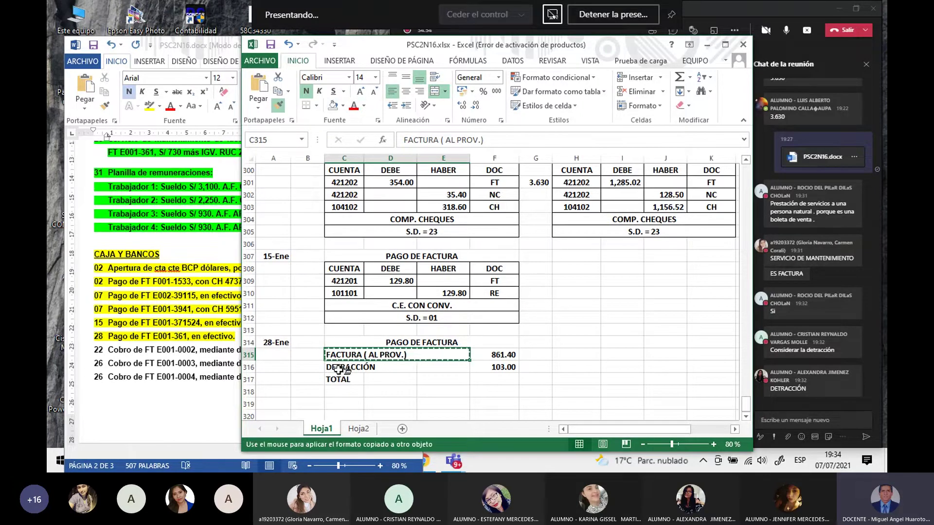
left_click_drag(339, 369, 452, 374)
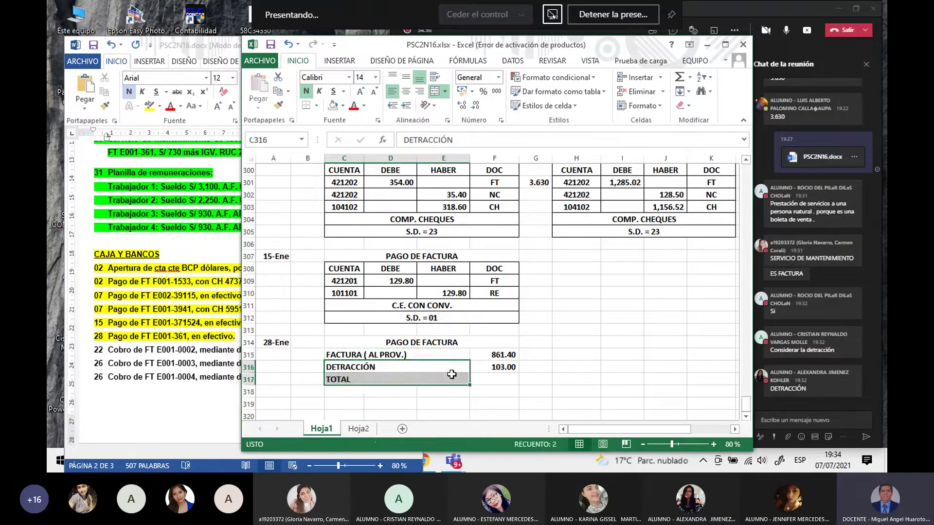
Step: Centre the TOTAL label and apply All Borders to C315:F317
left_click(434, 379)
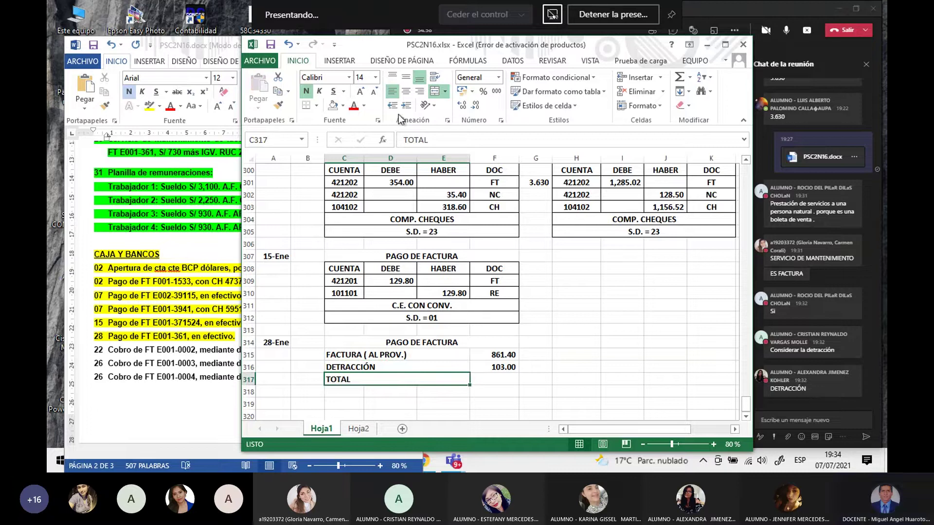
left_click(405, 91)
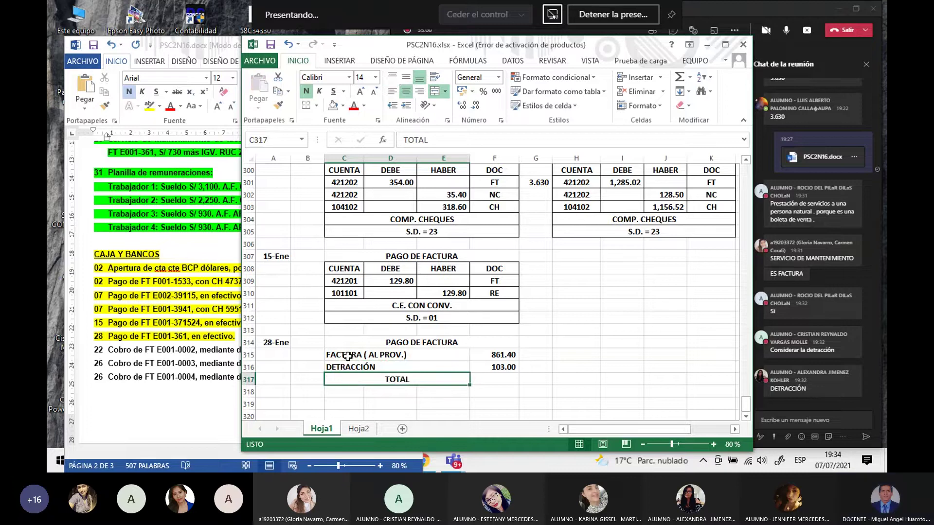
left_click_drag(348, 356, 484, 379)
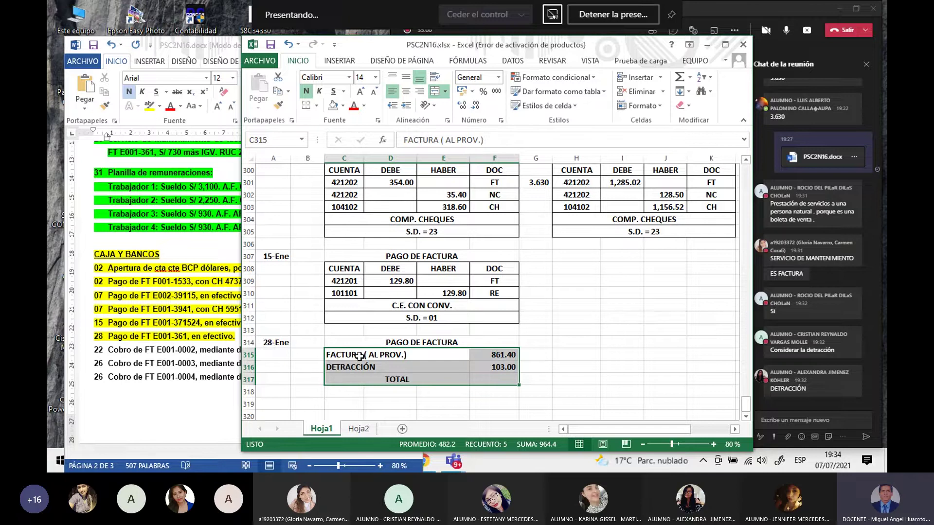
left_click(319, 107)
left_click(310, 213)
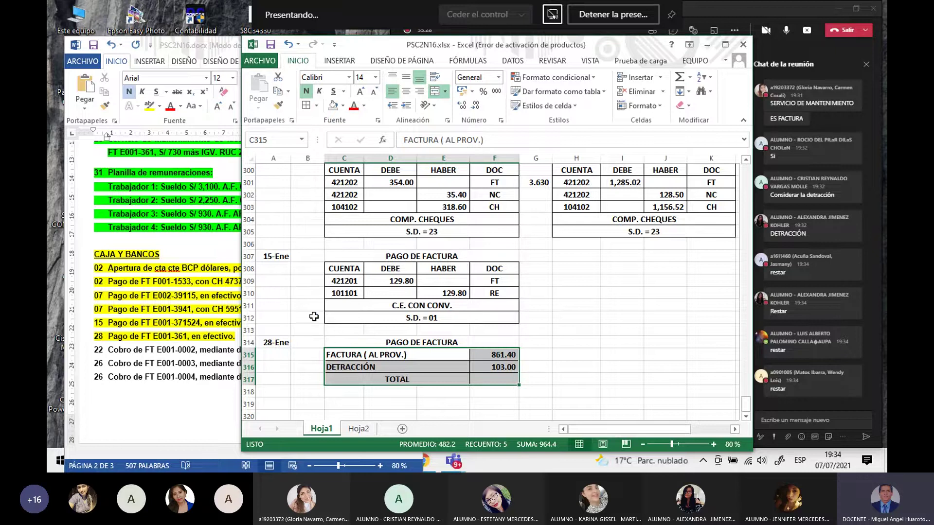
Step: Scroll up to check the FACTURA amount in the earlier detracción block
left_click(357, 354)
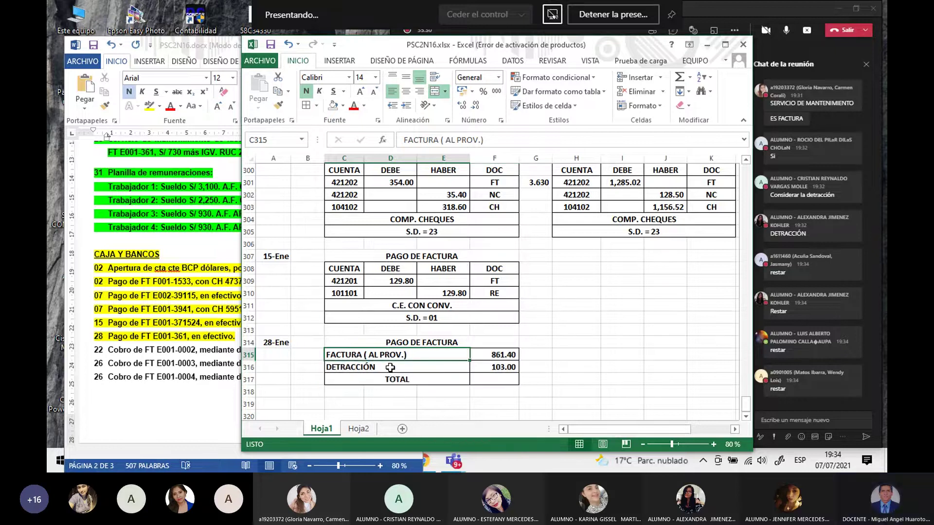
scroll(391, 367, "up", 4)
scroll(390, 367, "down", 5)
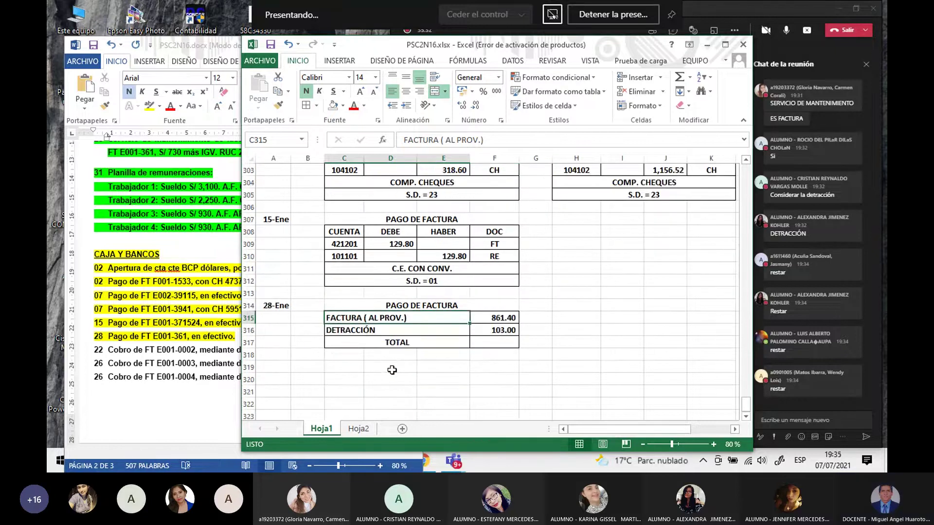
scroll(390, 367, "up", 14)
scroll(394, 377, "up", 15)
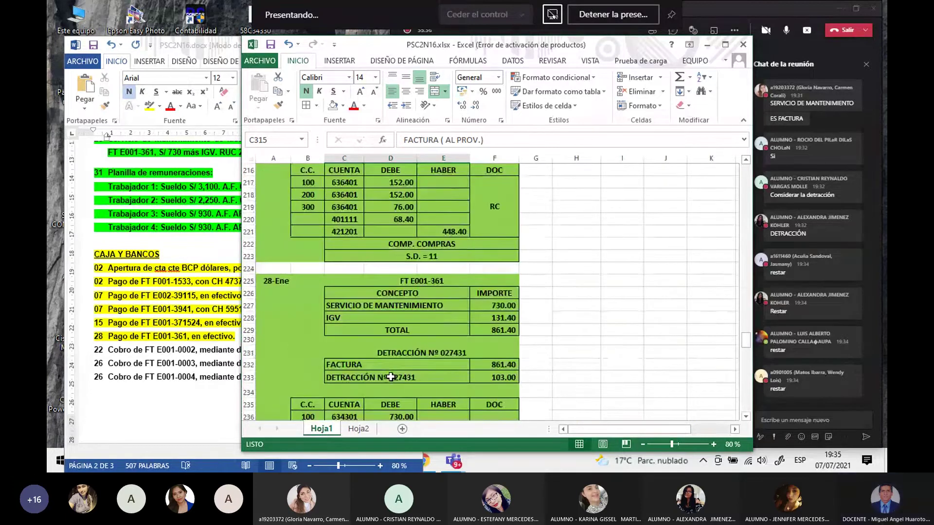
scroll(391, 377, "down", 2)
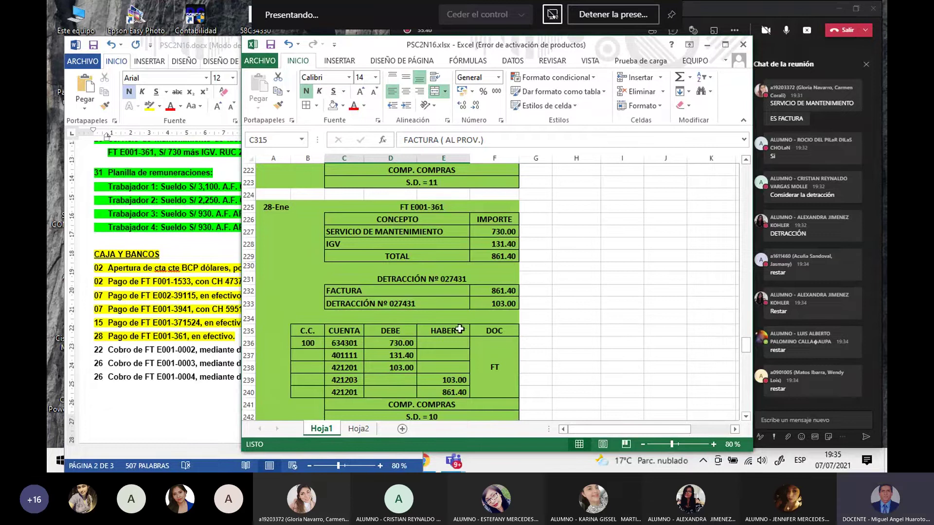
left_click(493, 291)
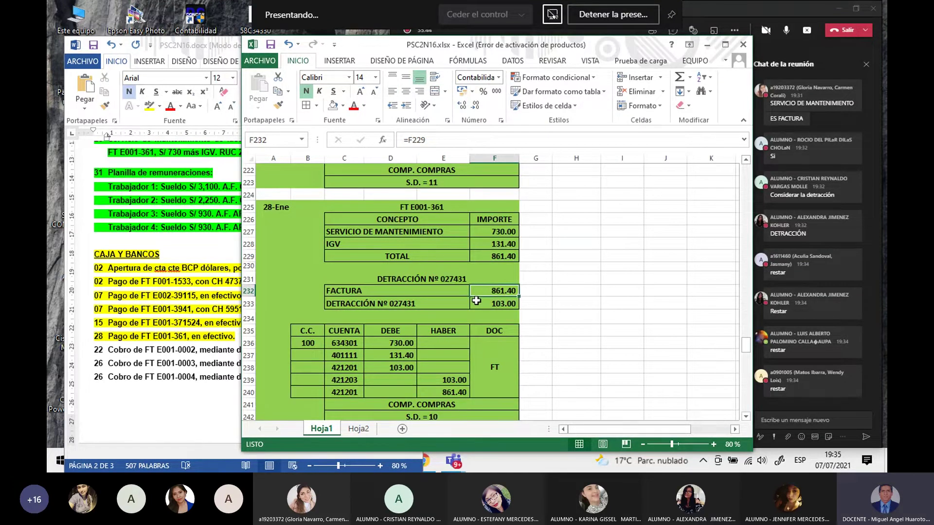
scroll(479, 321, "down", 17)
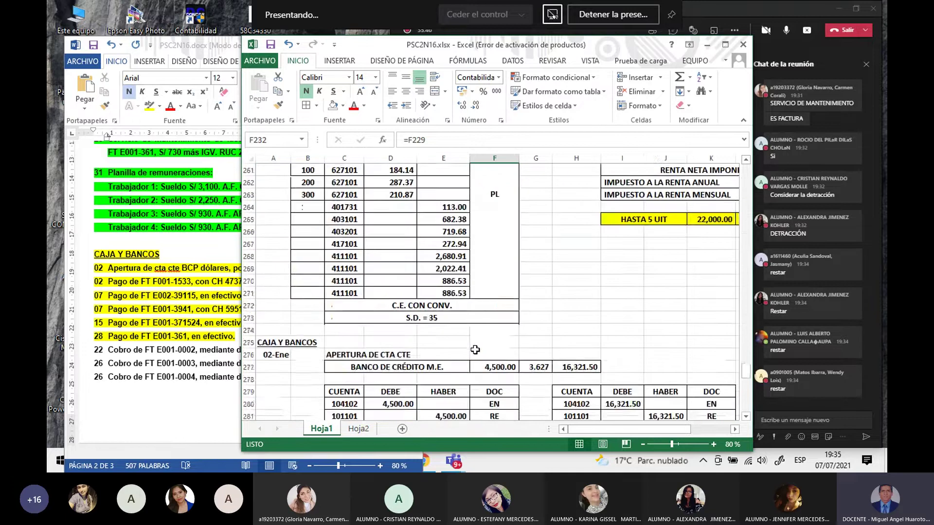
scroll(472, 349, "down", 10)
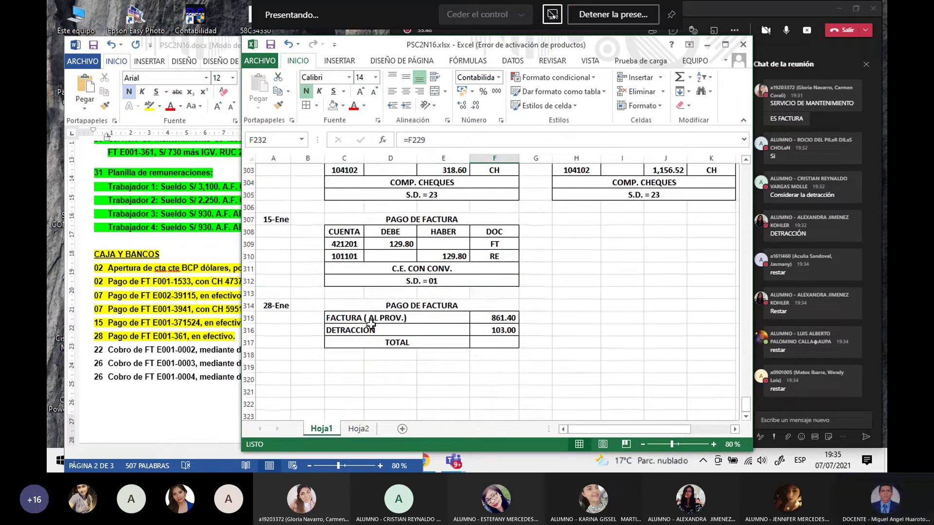
Step: Trim the C315 label from FACTURA ( AL PROV.) to FACTURA
left_click(356, 321)
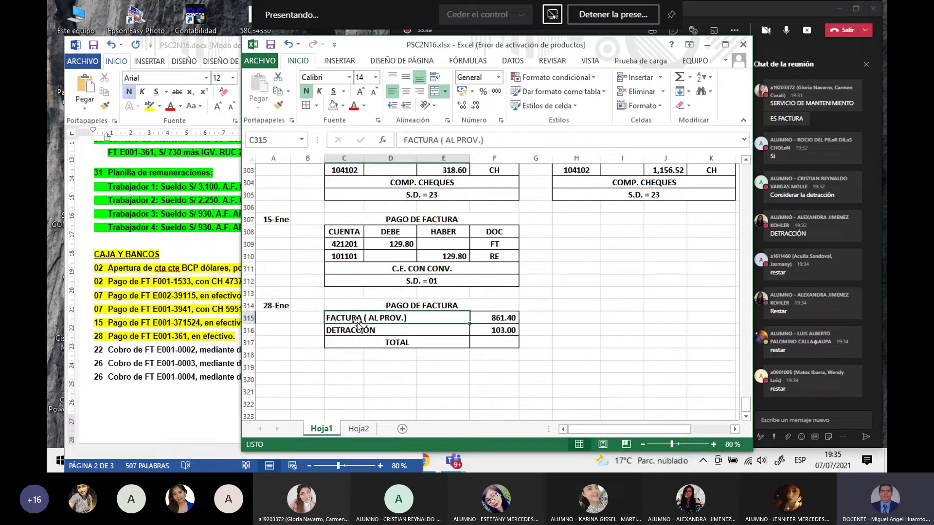
left_click(495, 139)
key("BackSpace")
key("BackSpace")
key("BackSpace")
key("BackSpace")
key("BackSpace")
key("BackSpace")
key("BackSpace")
key("BackSpace")
key("BackSpace")
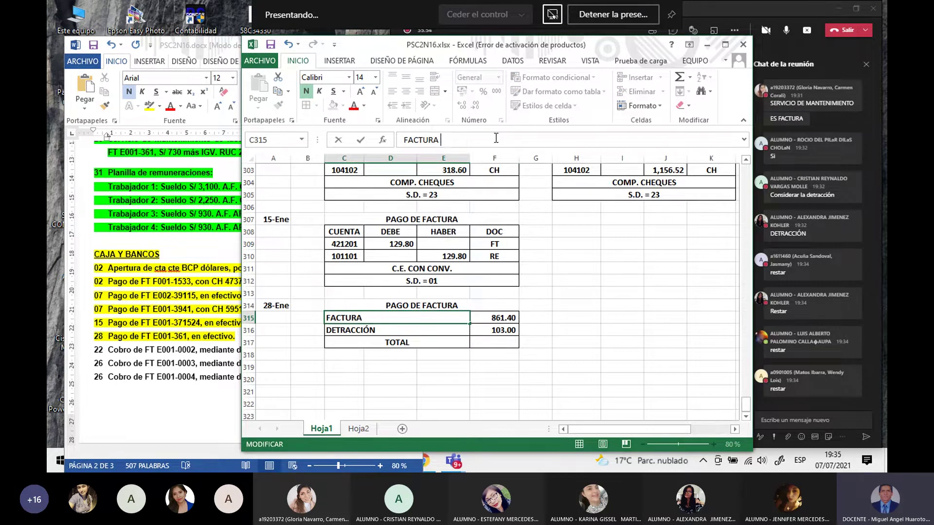
key("Return")
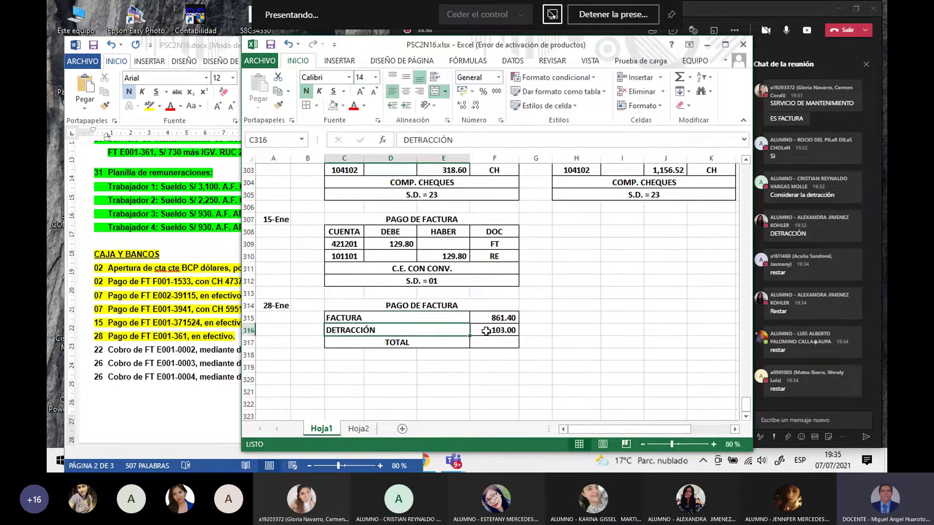
left_click(493, 341)
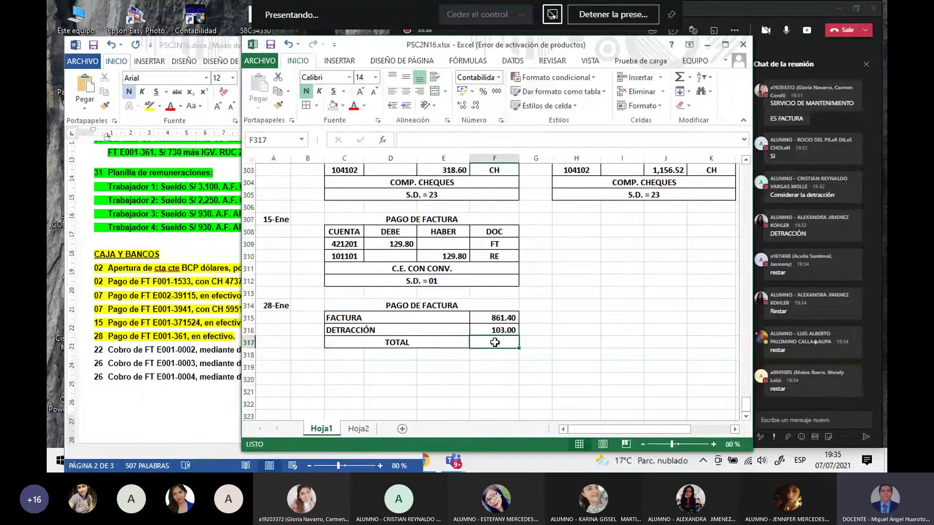
type("=")
key("Up")
key("Up")
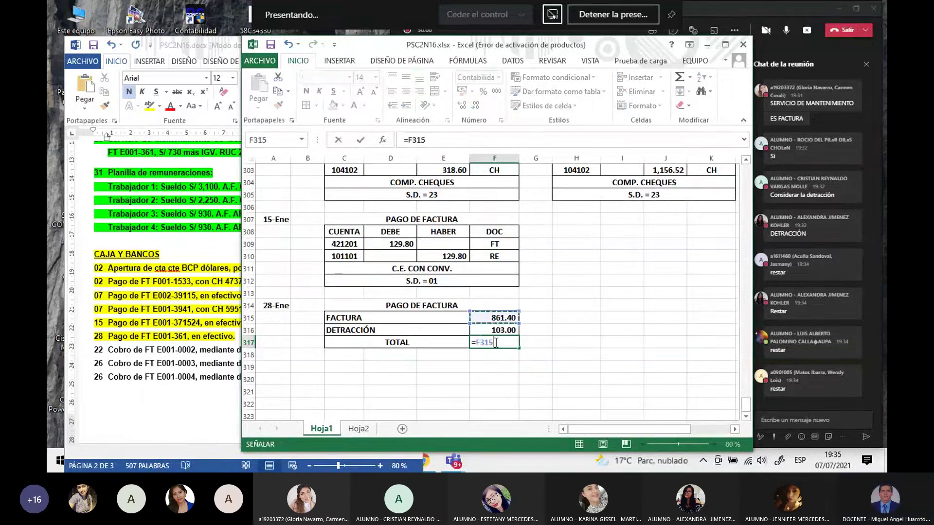
type("-")
key("Up")
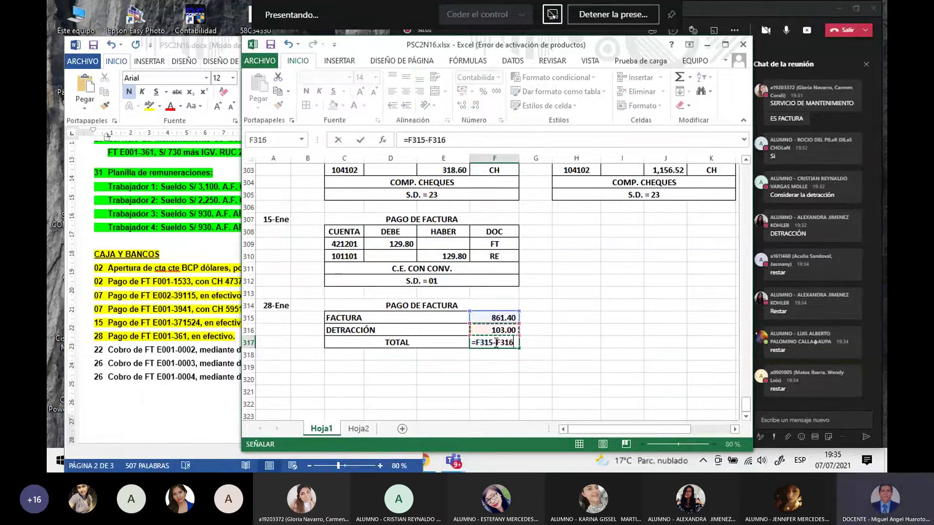
key("Return")
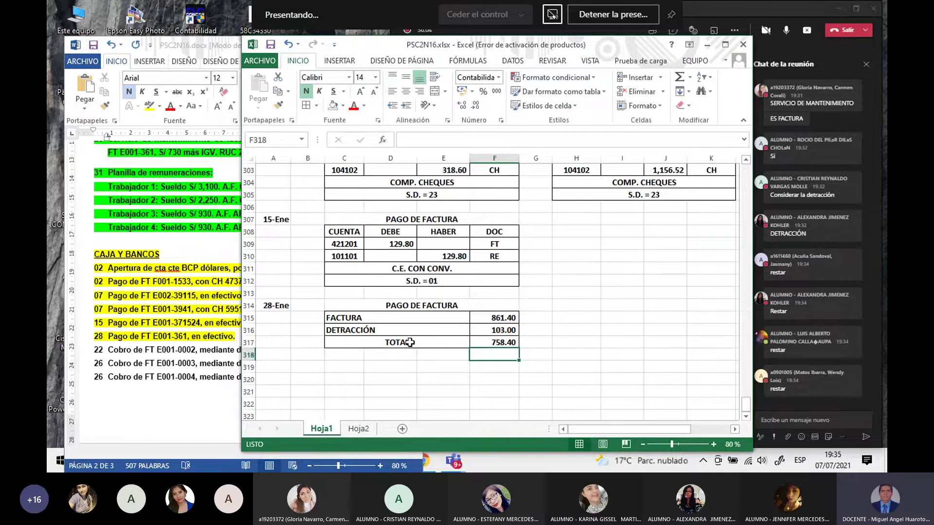
left_click(410, 342)
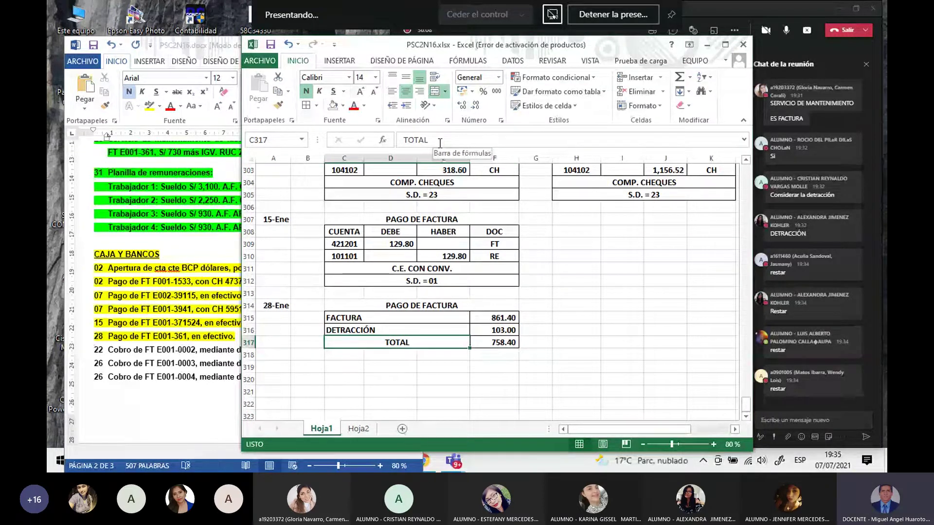
type("PA")
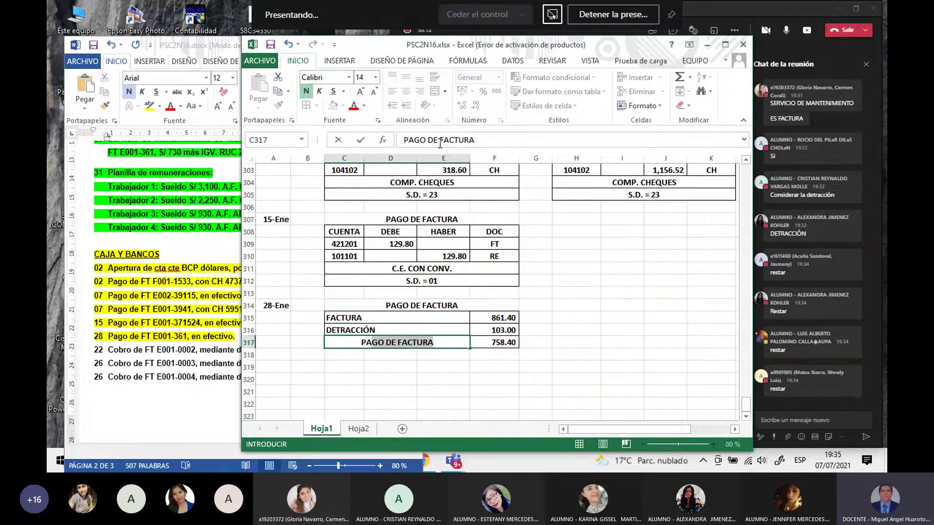
type("GO AL")
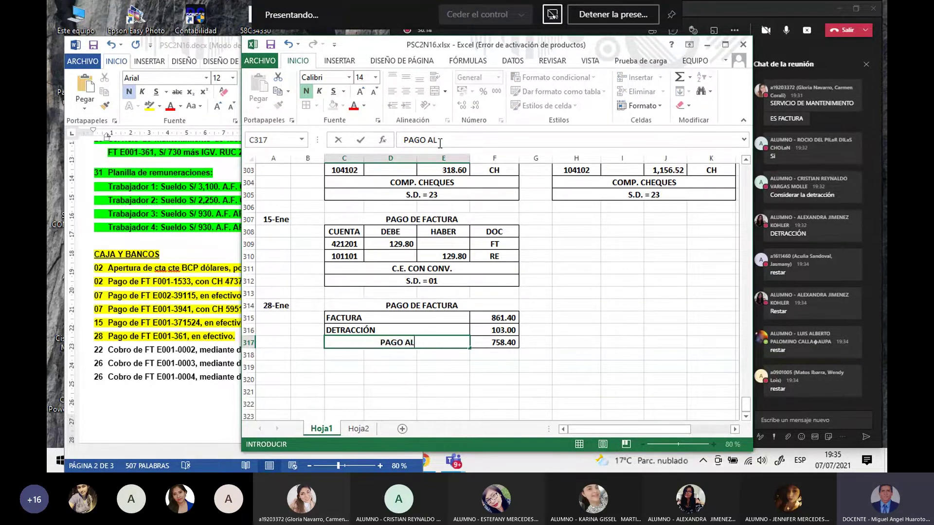
type(" PROV.")
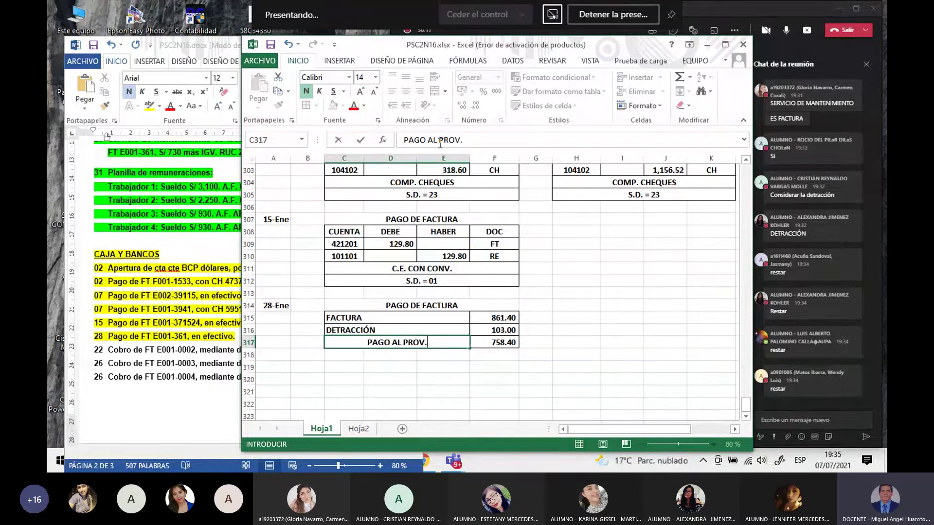
key("Return")
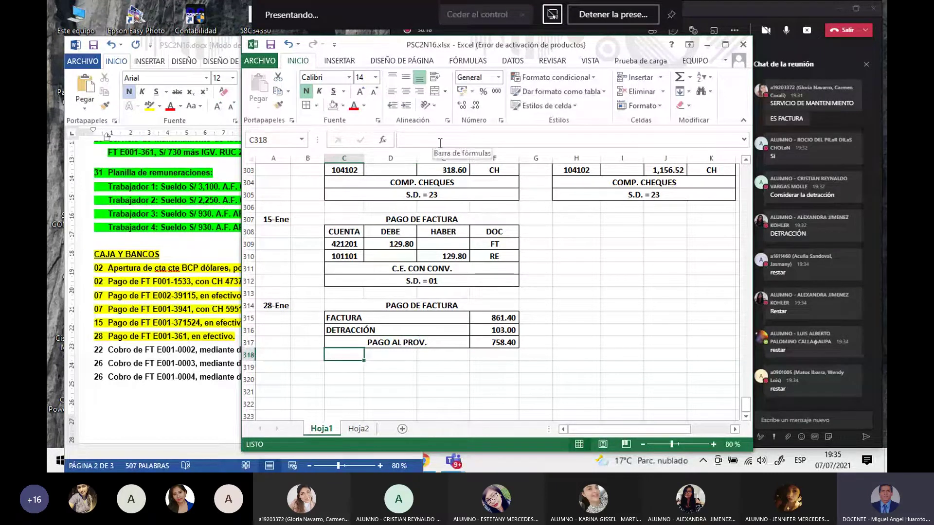
left_click(429, 376)
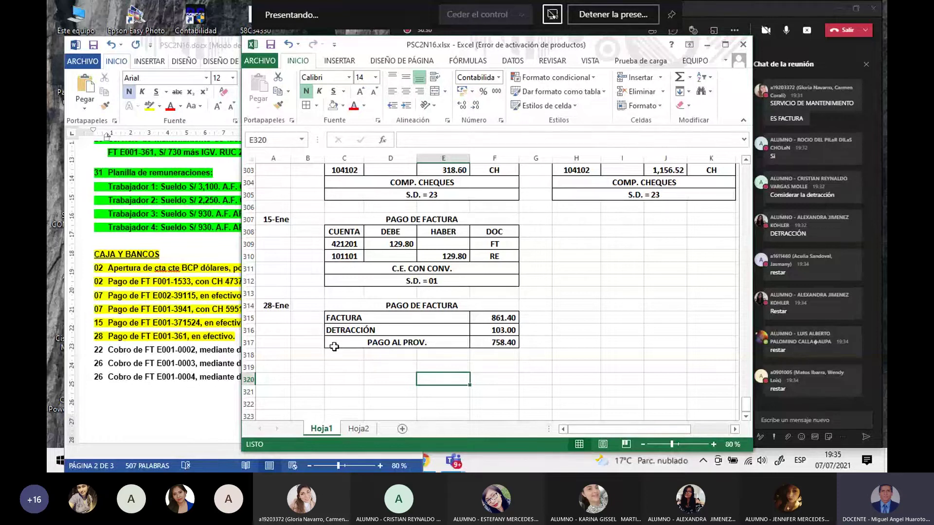
Step: Copy the 15-Ene entry table C308:F312 and paste it at C319
left_click_drag(343, 232, 468, 280)
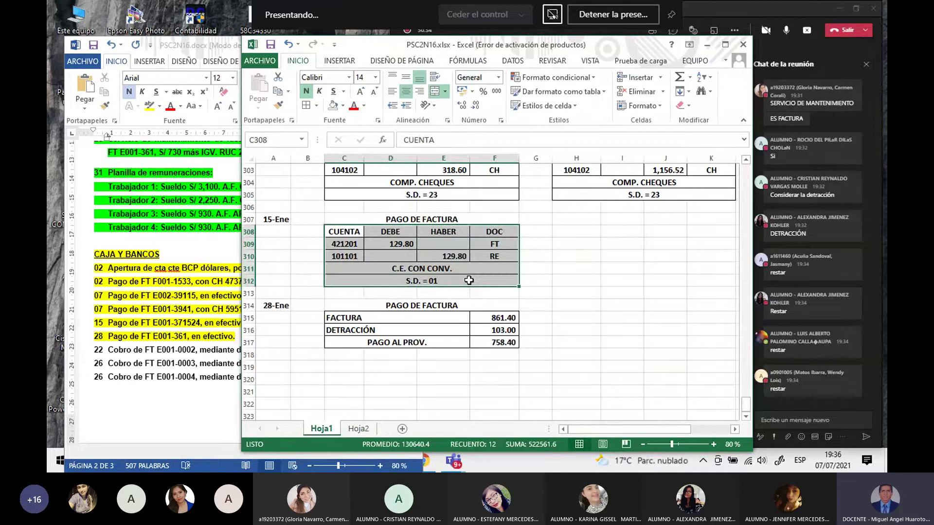
key("ctrl+c")
scroll(338, 291, "down", 2)
left_click(338, 291)
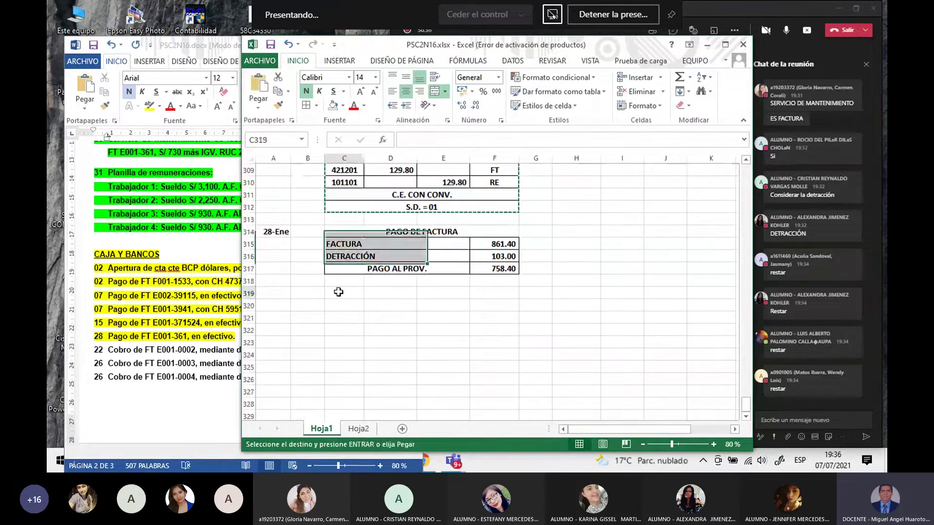
key("ctrl+v")
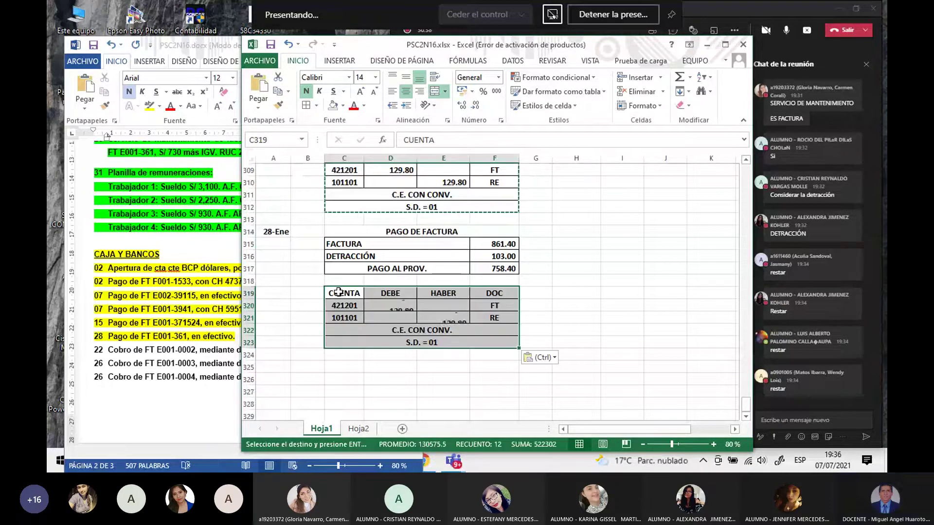
Step: Paste a second copy at C325 and begin a formula in D320
left_click(344, 366)
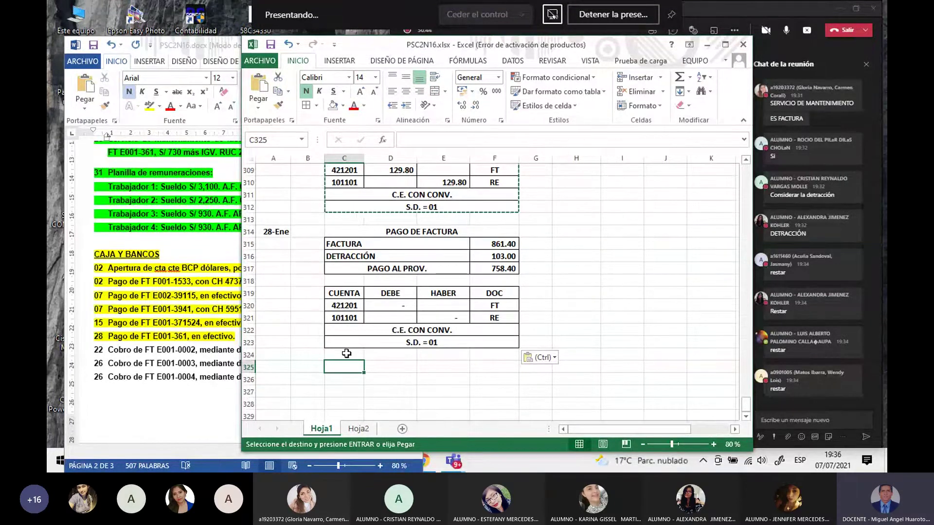
key("ctrl+v")
scroll(344, 365, "down", 1)
left_click(301, 378)
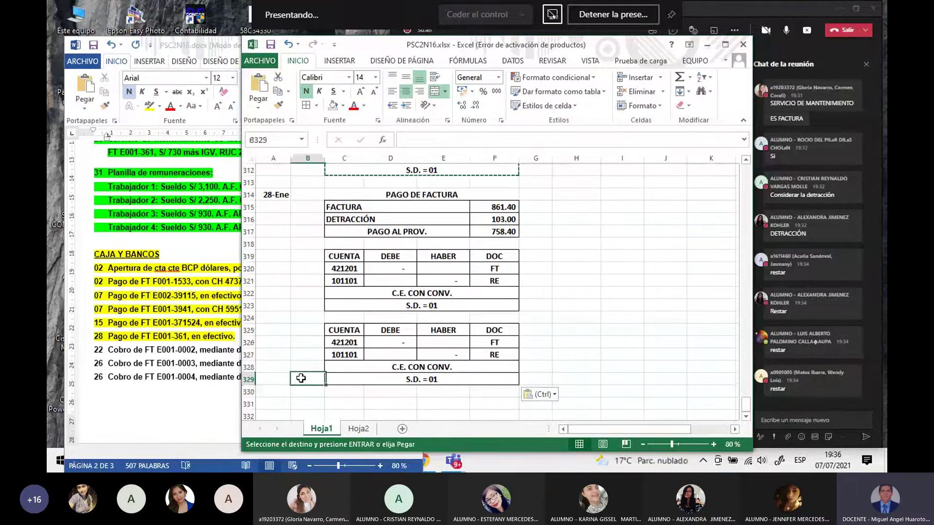
left_click(387, 269)
type("=")
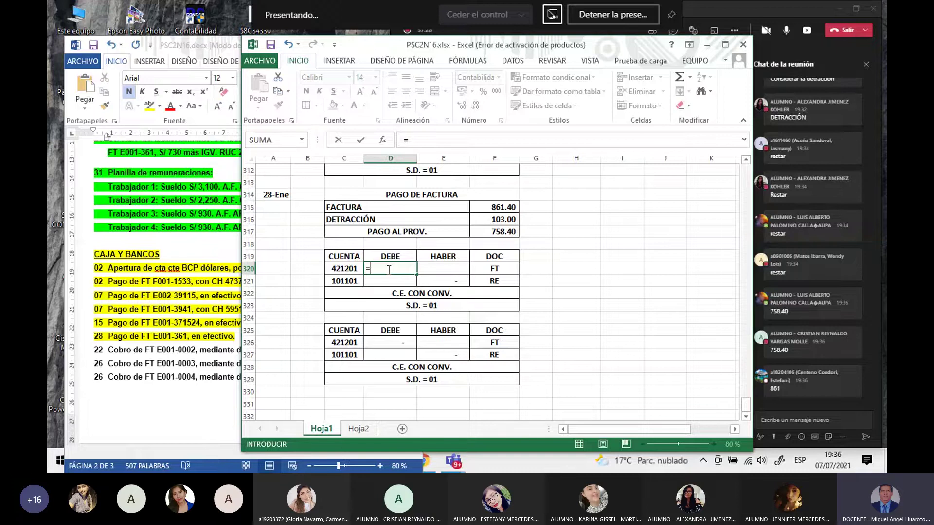
Step: Link D320 to the 758.40 PAGO AL PROV. amount and D326 to the 103.00 DETRACCIÓN
left_click(509, 234)
key("Return")
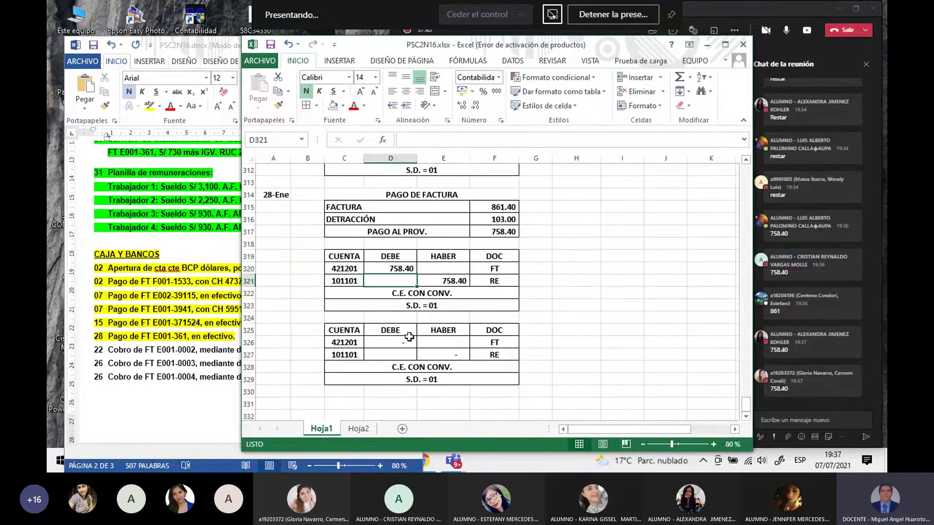
left_click(391, 342)
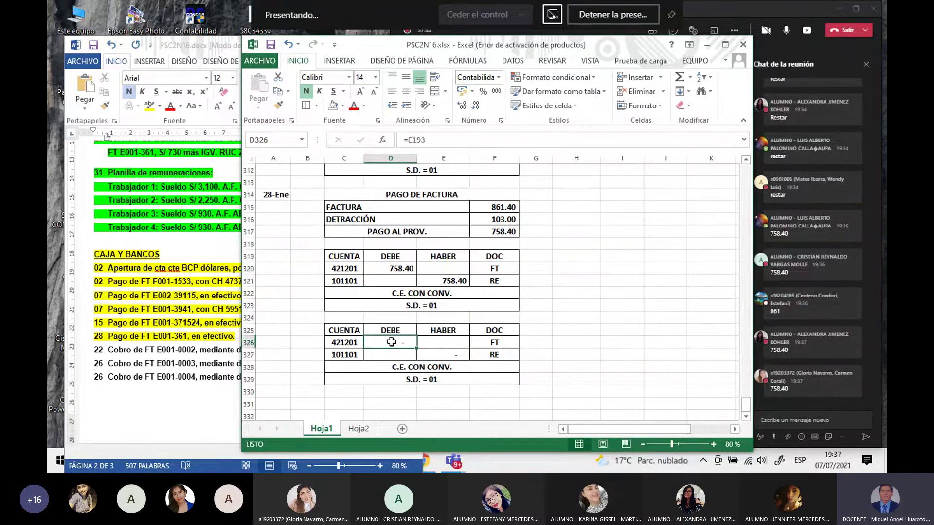
type("=")
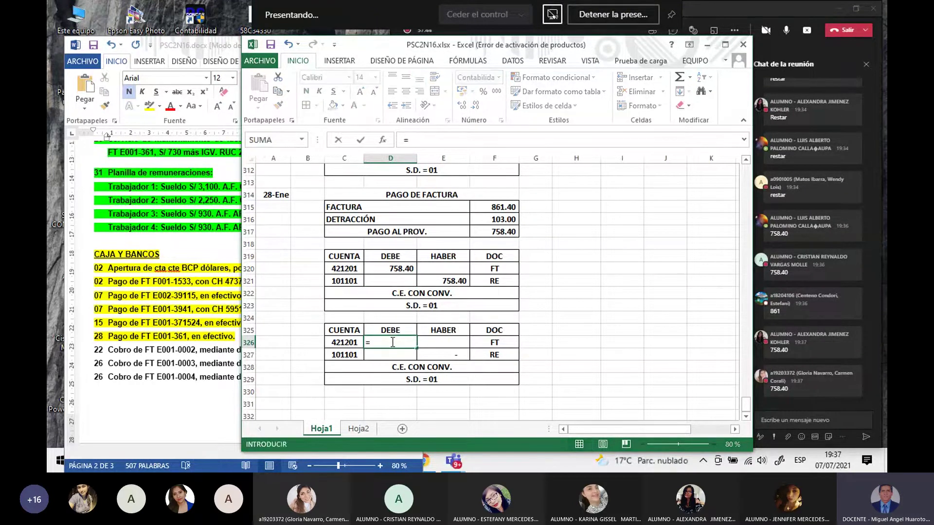
left_click(489, 219)
key("Return")
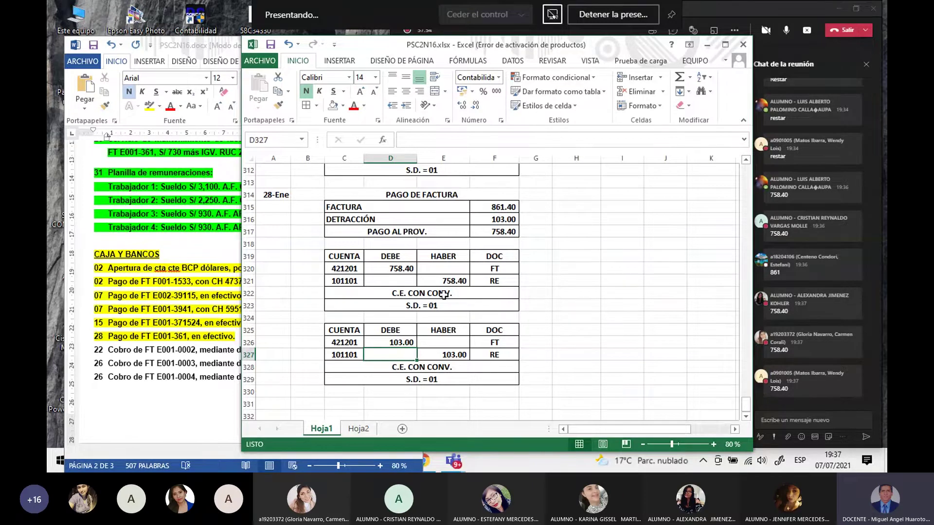
left_click(341, 343)
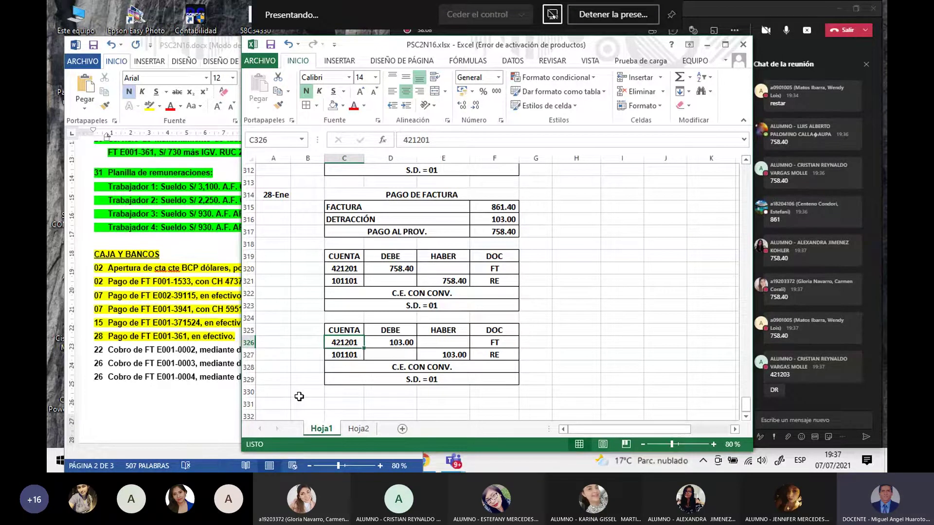
Step: Set the detracción entry to account 421203 with document DR and shrink spacer row 324 to 11.25
type("421203")
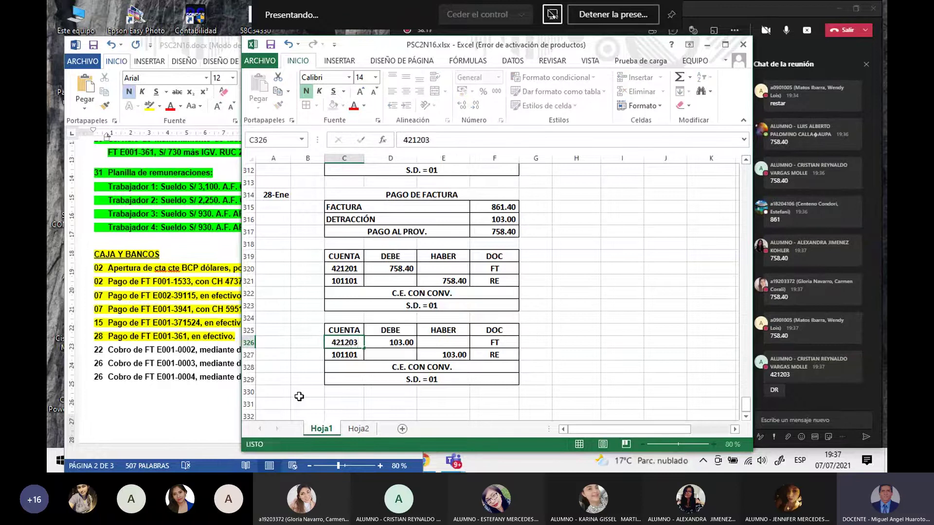
key("Return")
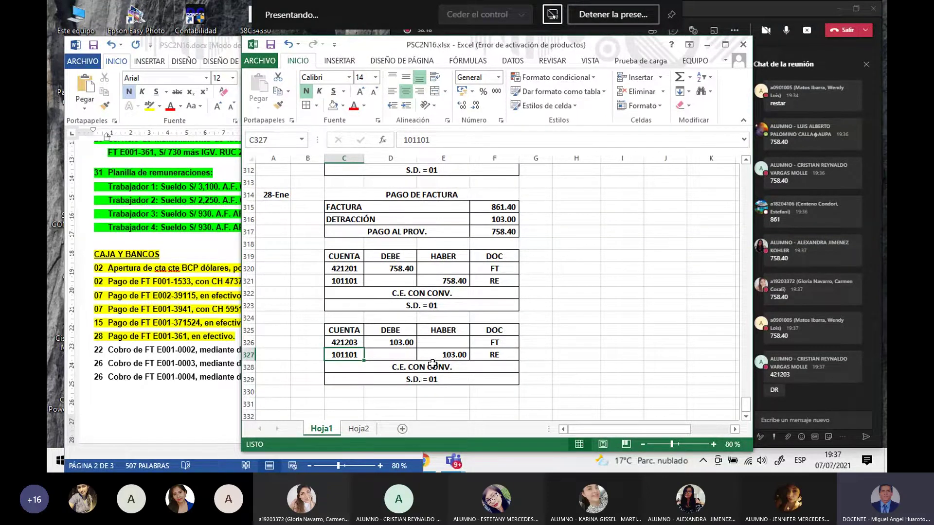
left_click(492, 343)
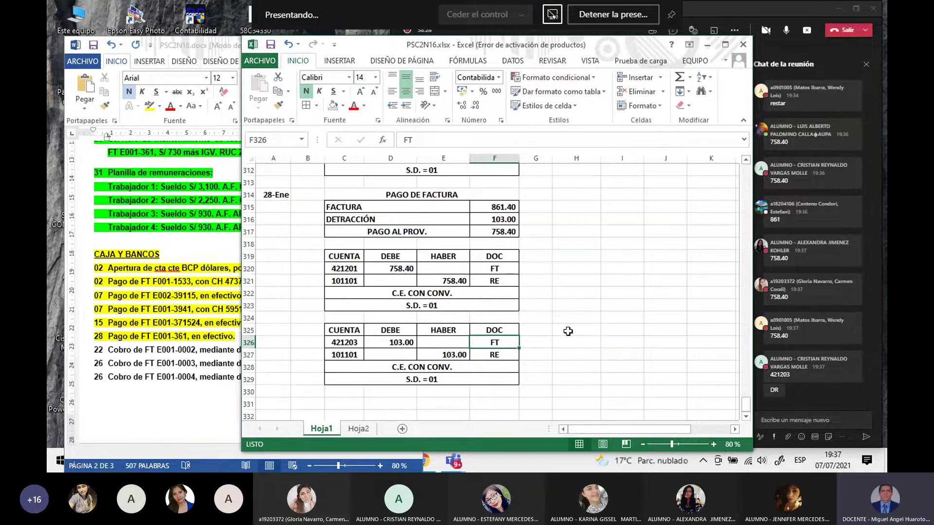
type("DR")
key("Return")
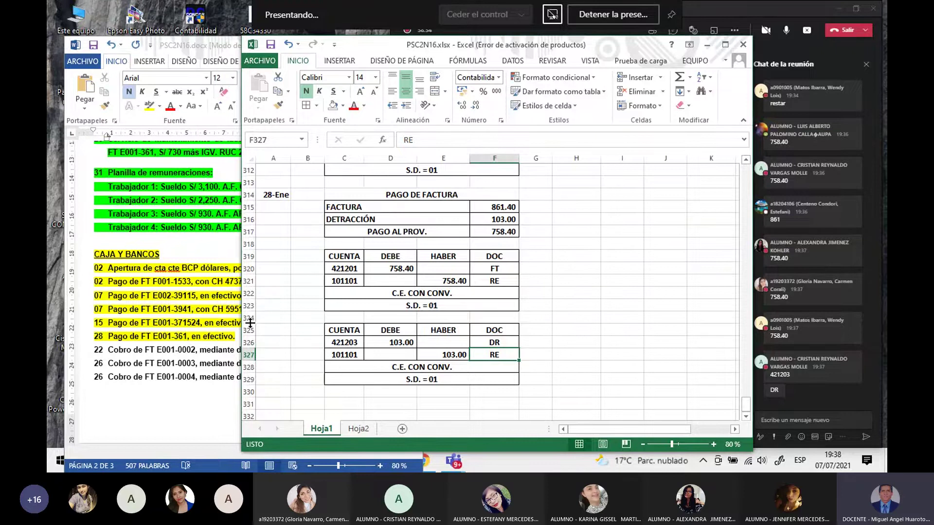
left_click_drag(249, 321, 252, 318)
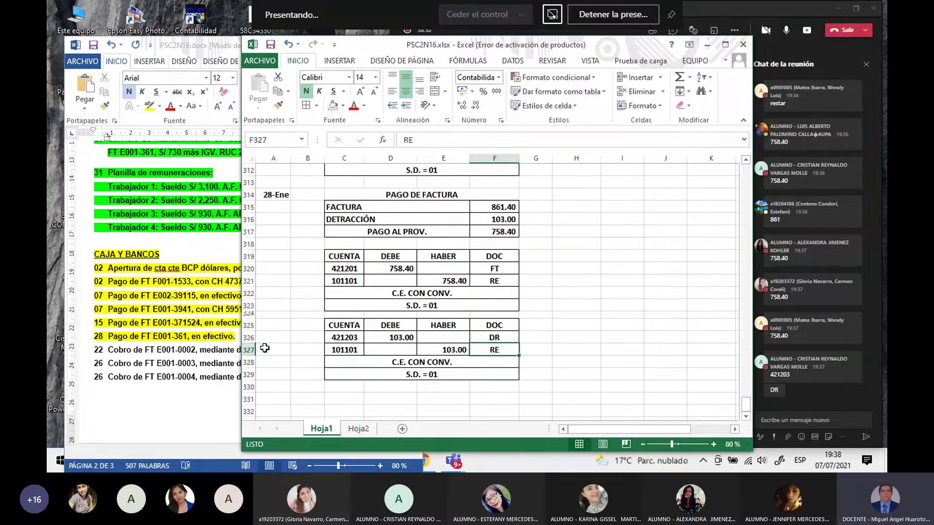
left_click(108, 352)
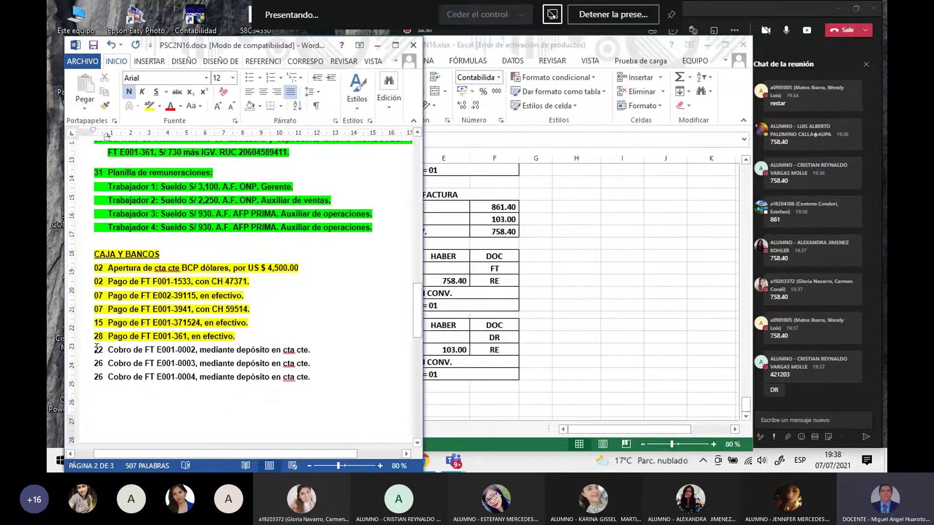
Step: Enter 22-1 in A331 and COBRO DE FACTURA merged and centred across C331:F331
left_click(494, 349)
scroll(480, 377, "down", 1)
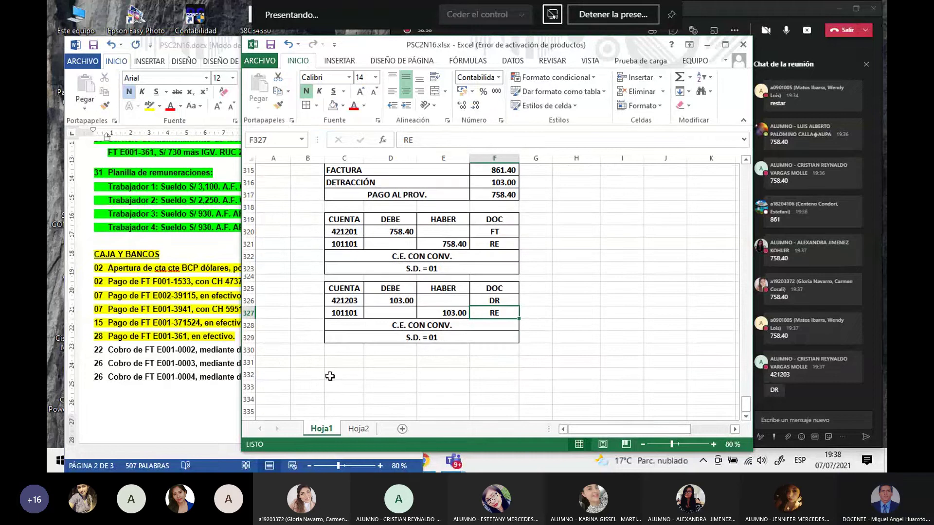
left_click(280, 363)
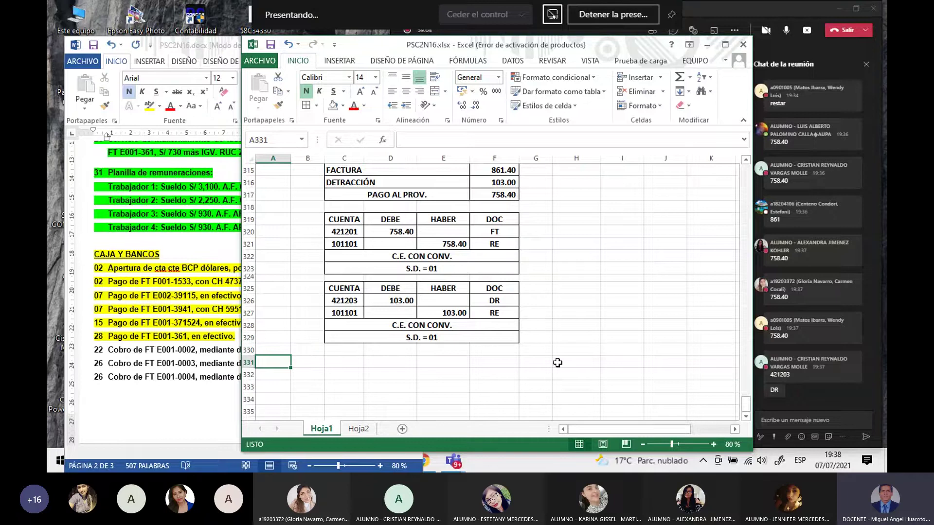
type("2")
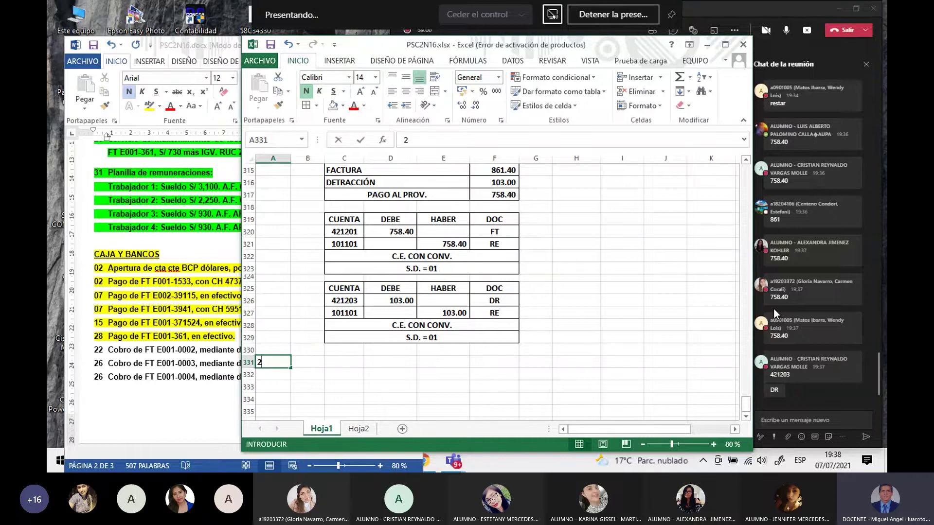
type("2-1")
key("Return")
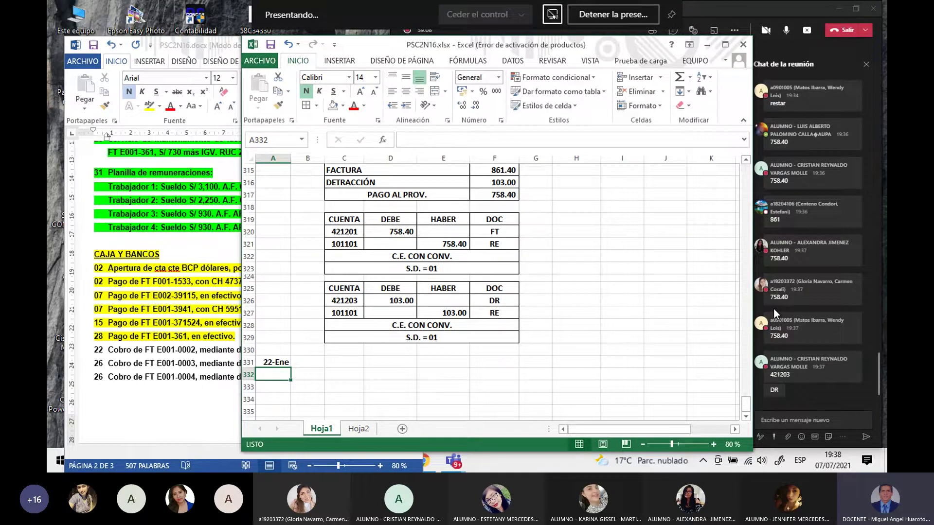
left_click(331, 362)
type("CO")
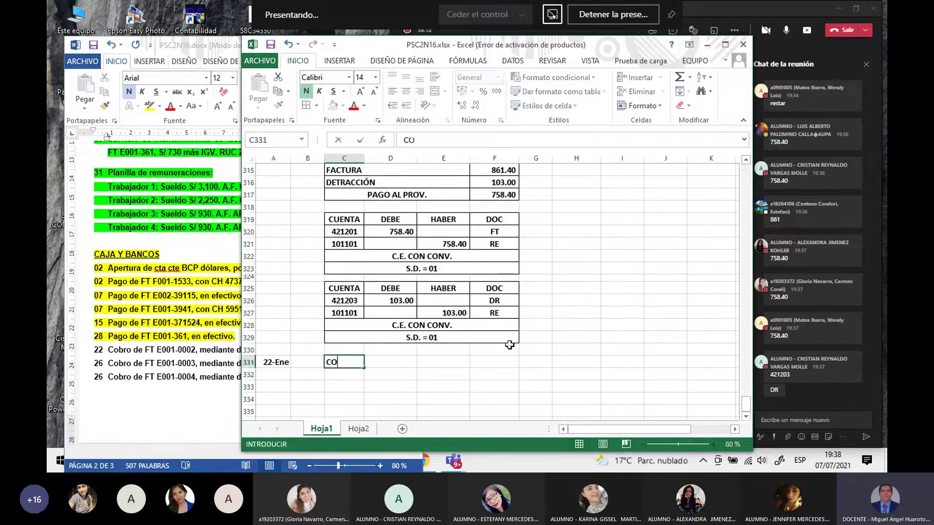
type("BRO DE FACTURA")
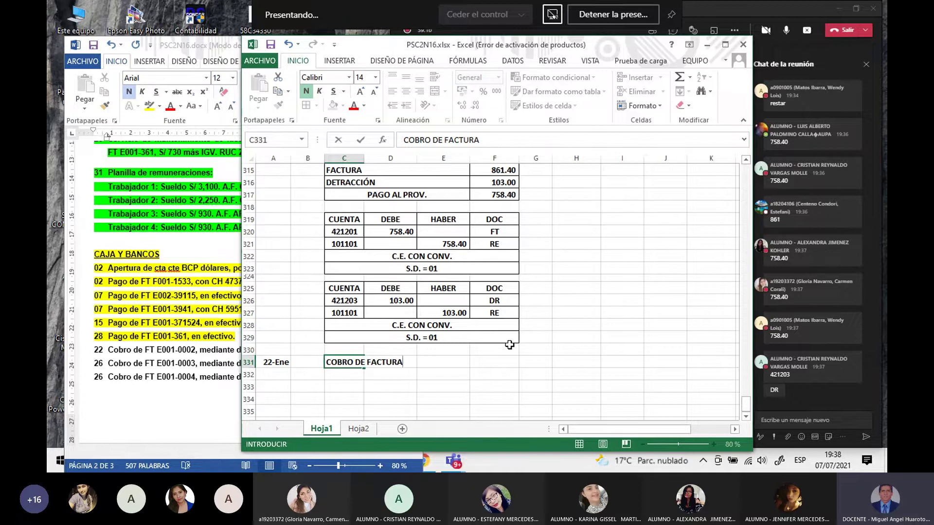
key("Return")
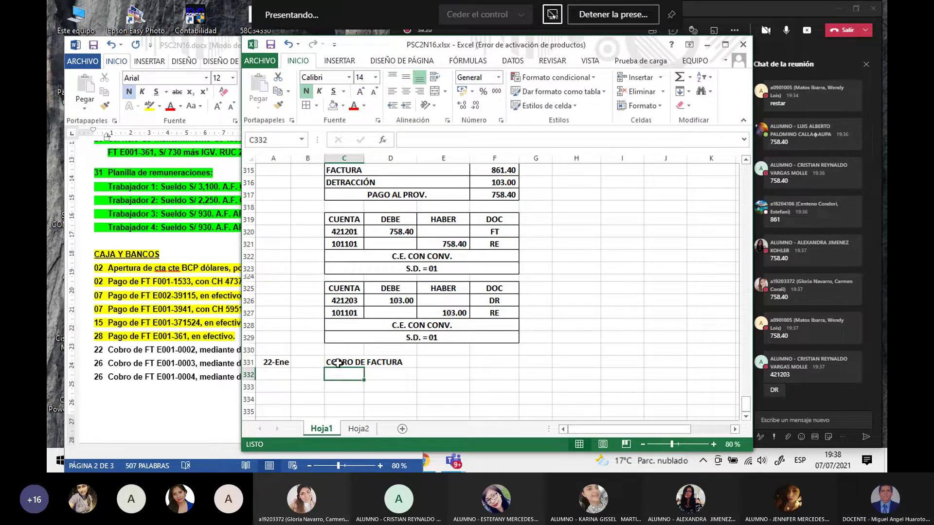
left_click_drag(345, 362, 484, 360)
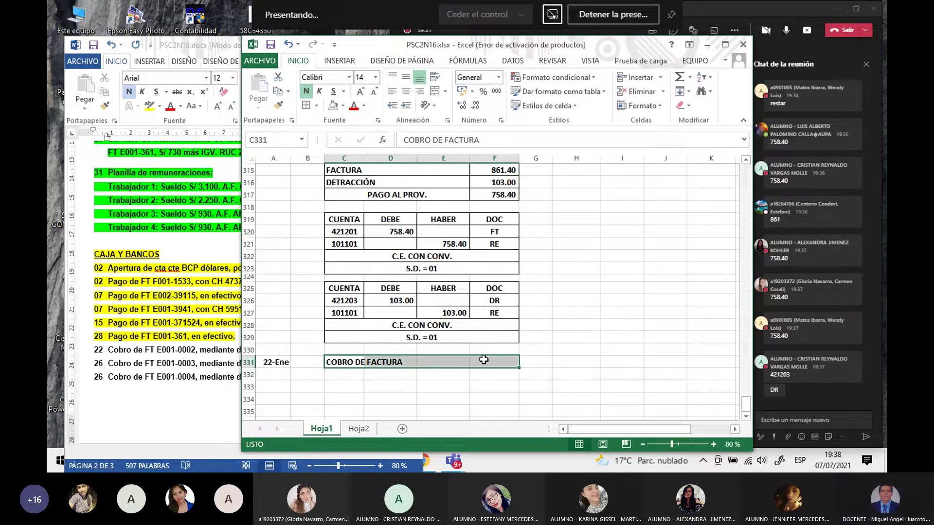
left_click(434, 91)
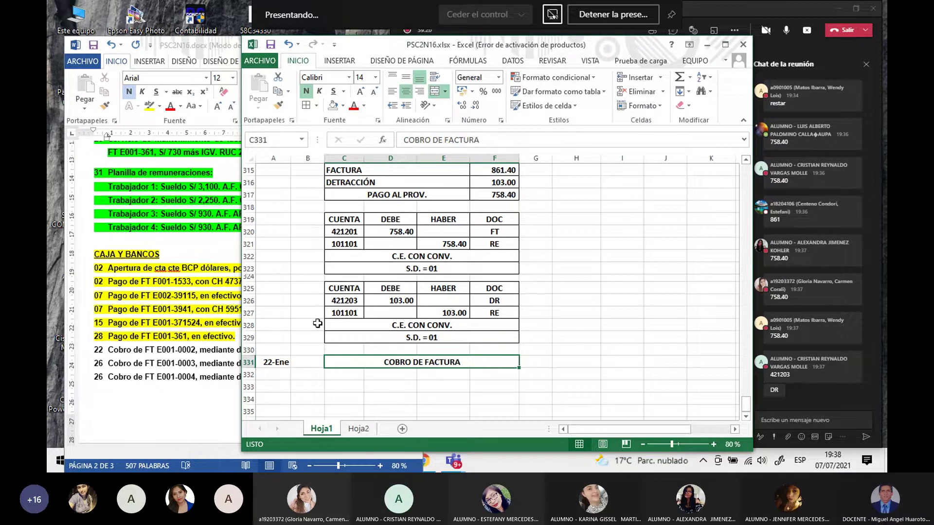
Step: In Word, highlight the 22 Cobro de FT E001-0002 exercise line yellow
left_click(207, 362)
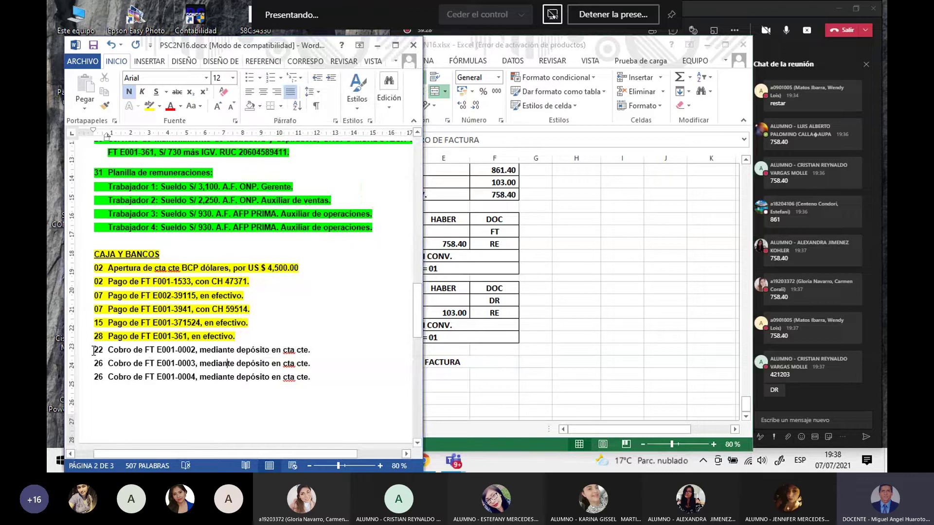
left_click_drag(94, 351, 316, 353)
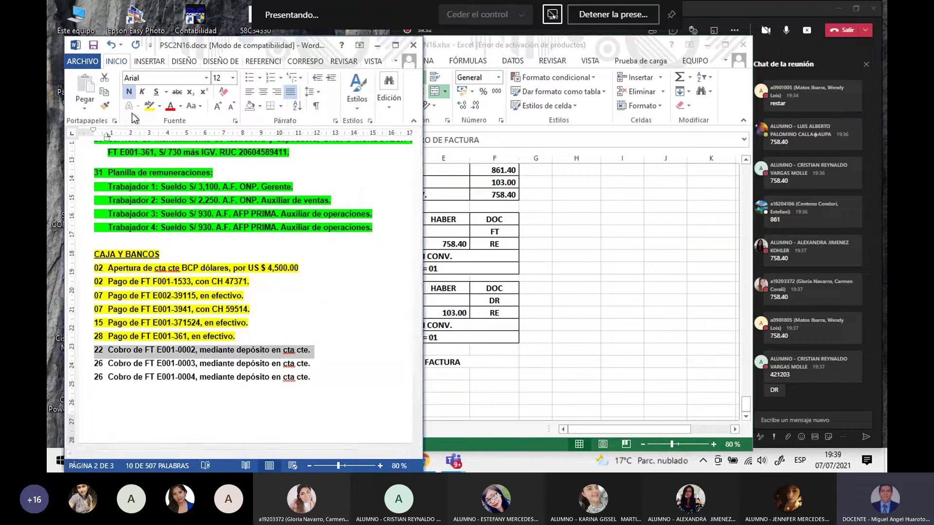
left_click(149, 106)
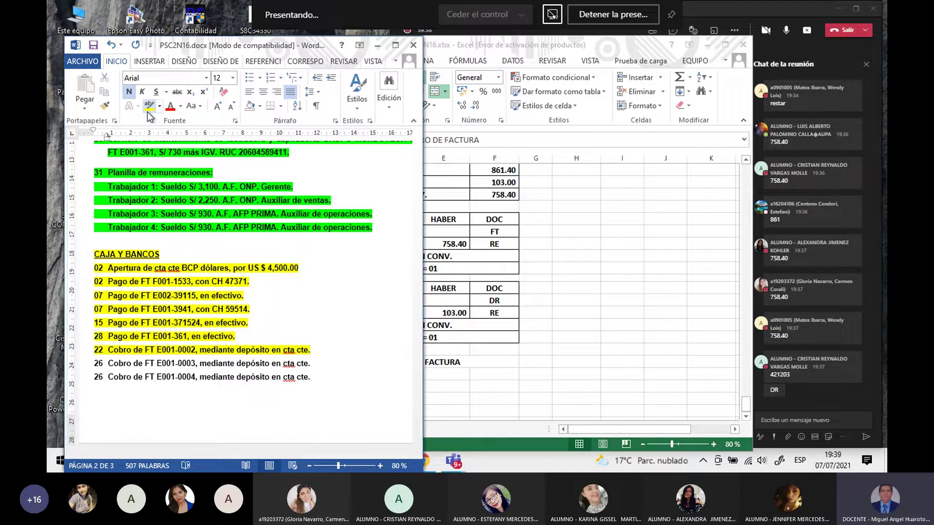
left_click(510, 374)
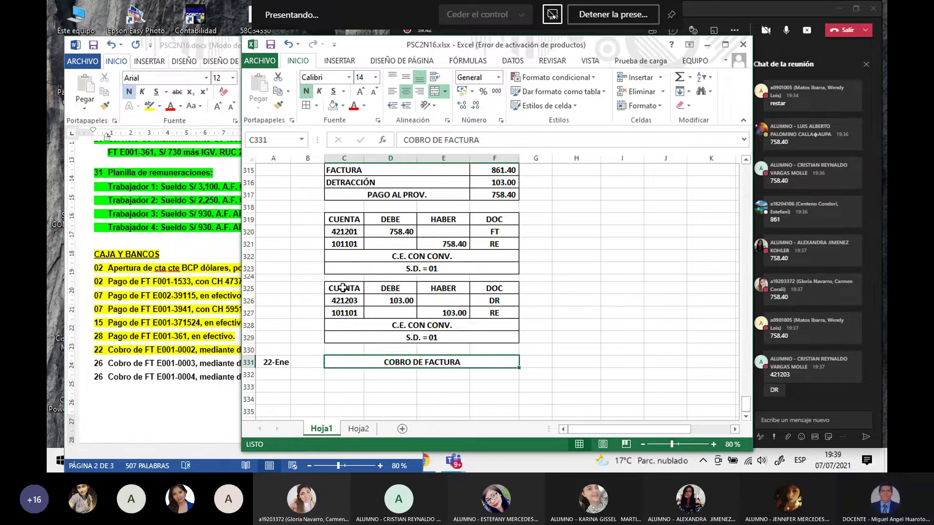
Step: Copy the previous entry block C325:F329 and paste it at C332 under the heading
left_click_drag(343, 287, 471, 333)
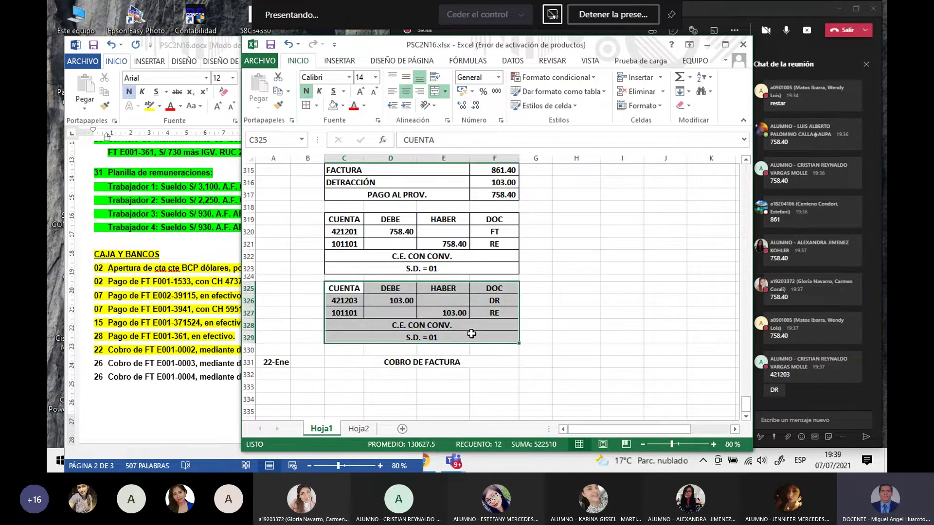
key("ctrl+c")
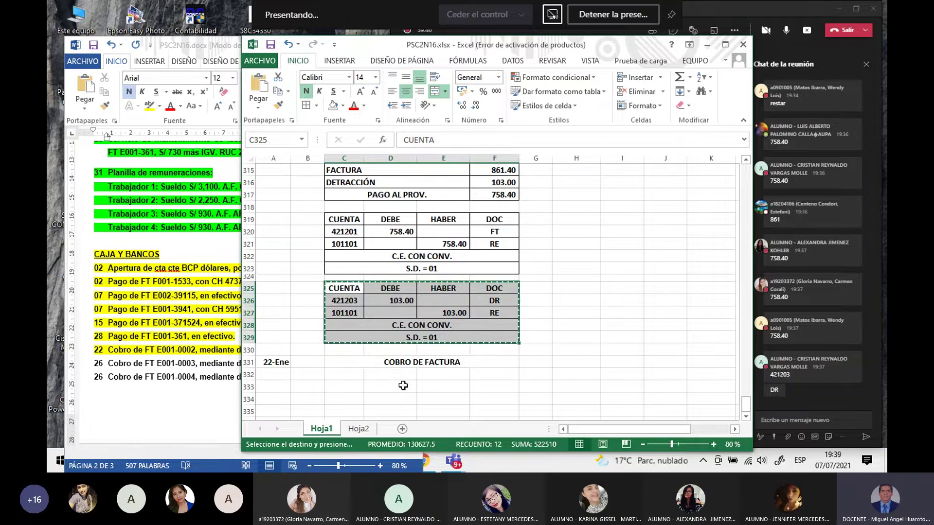
left_click(352, 373)
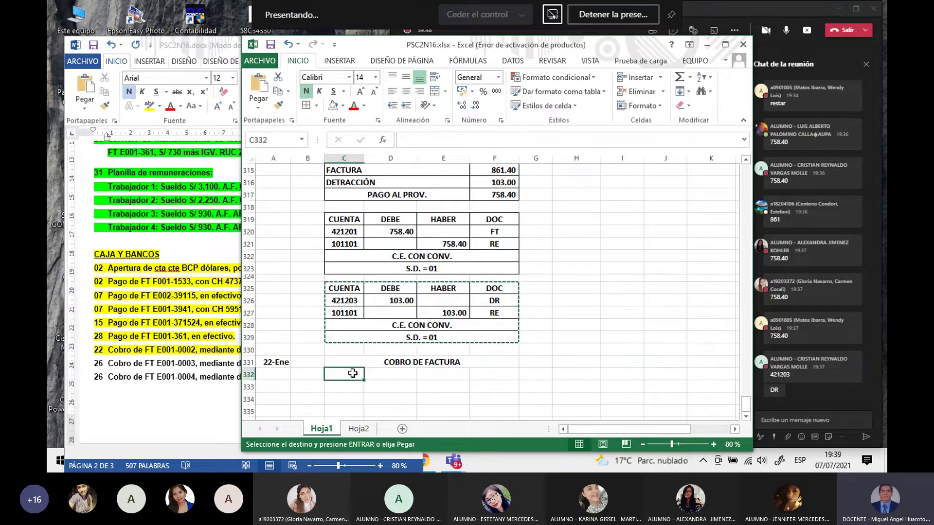
key("ctrl+v")
scroll(354, 373, "down", 1)
Step: Relabel the copied entry's C.E. CON CONV. line as COMP. BANCOS
left_click(378, 375)
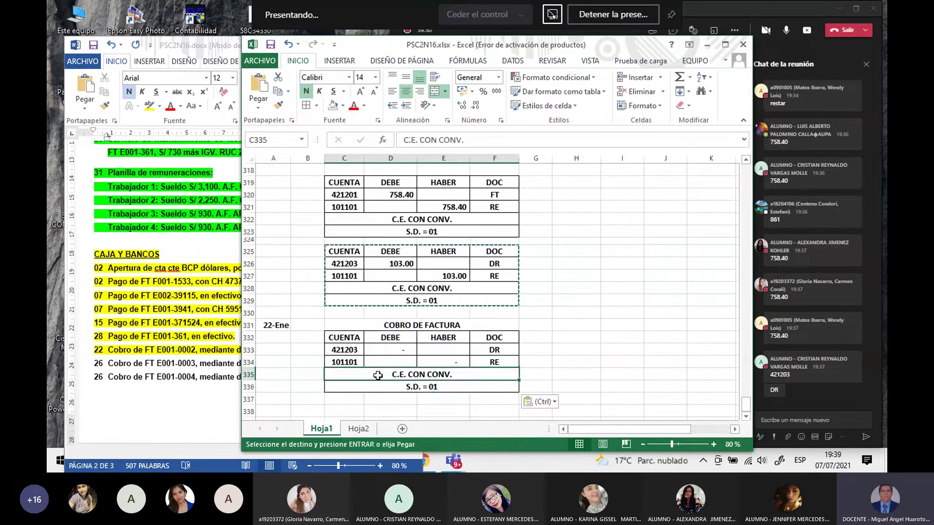
key("Escape")
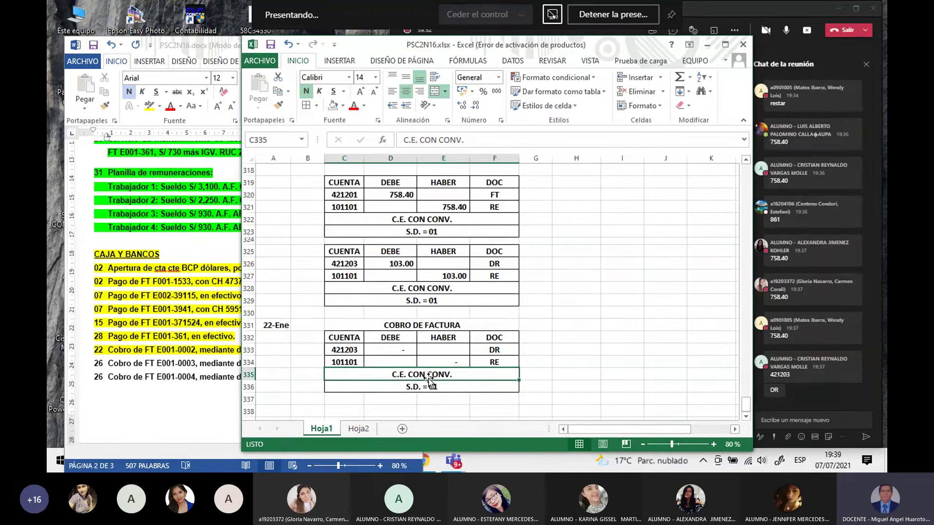
type("COMP.")
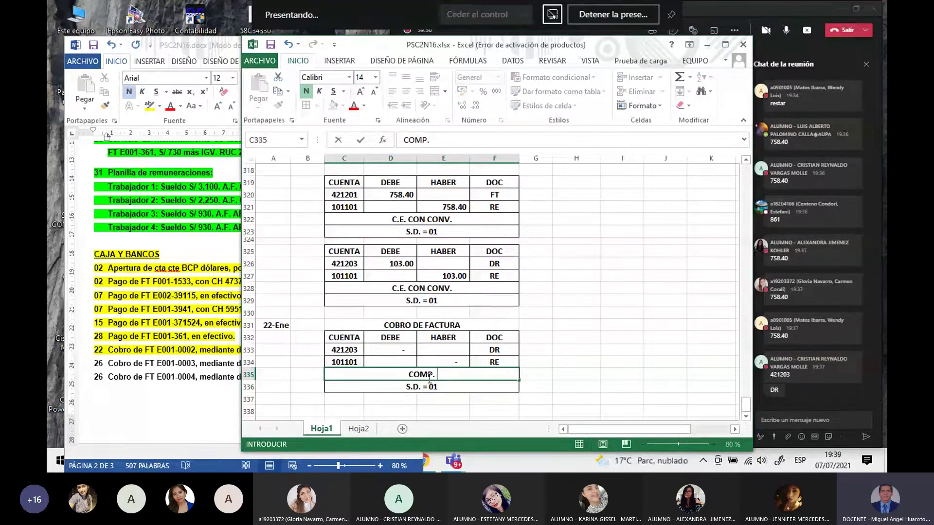
type(" BANCOS")
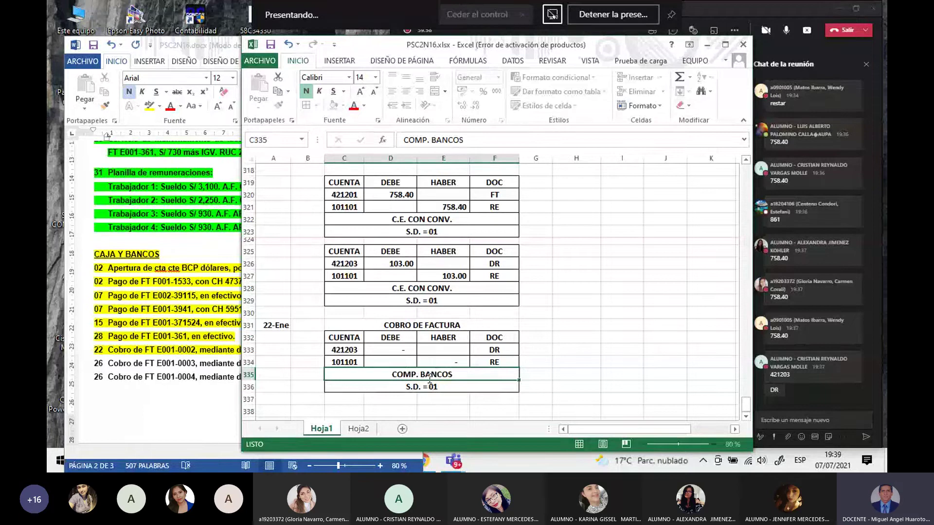
key("Return")
double_click(428, 384)
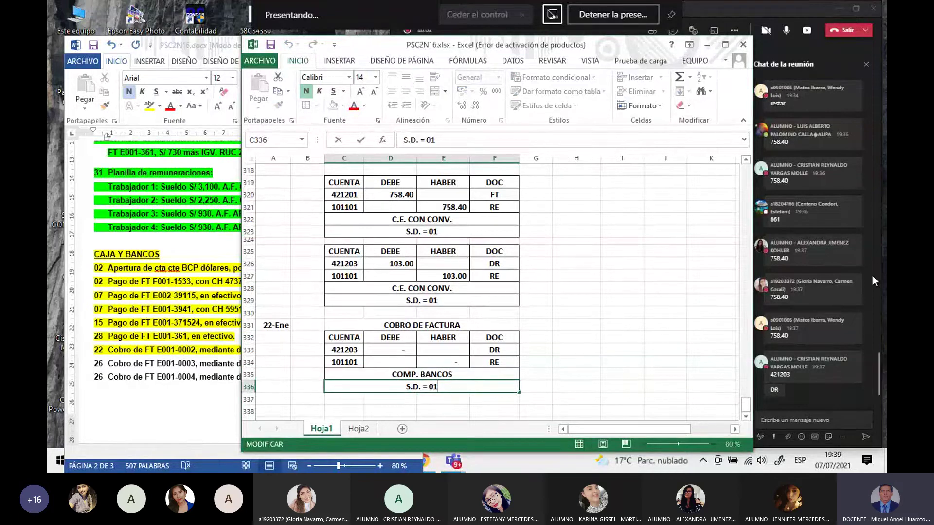
key("Return")
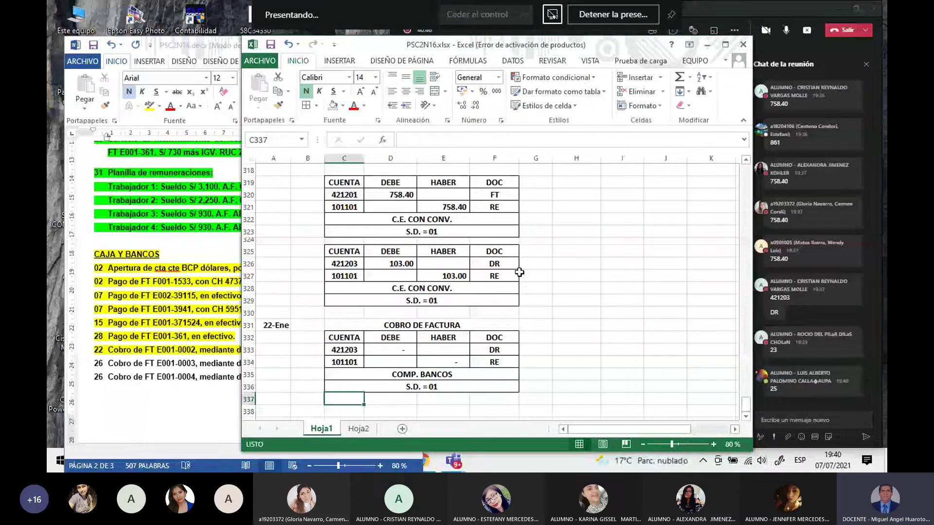
Step: Edit the copied entry's closing line in C336 from S.D. = 01 to S.D. = 21
left_click(421, 288)
scroll(421, 288, "up", 7)
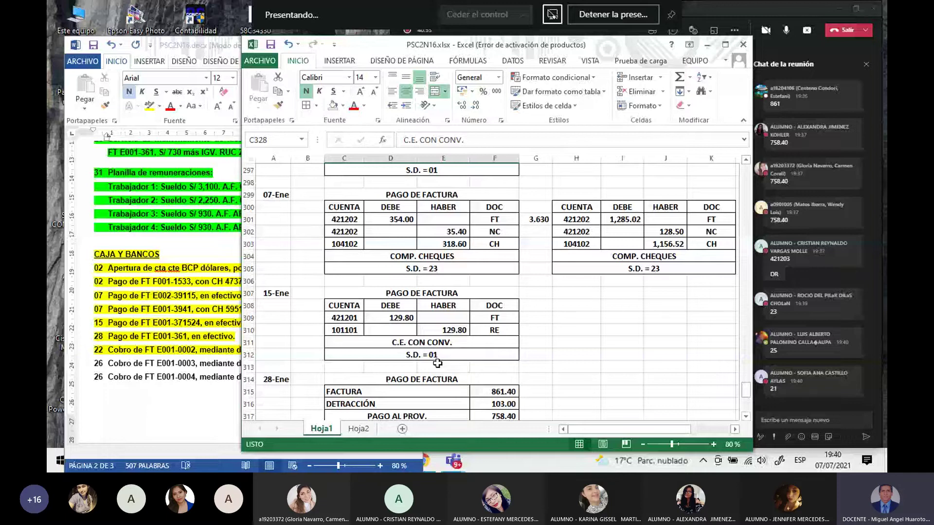
scroll(437, 363, "down", 5)
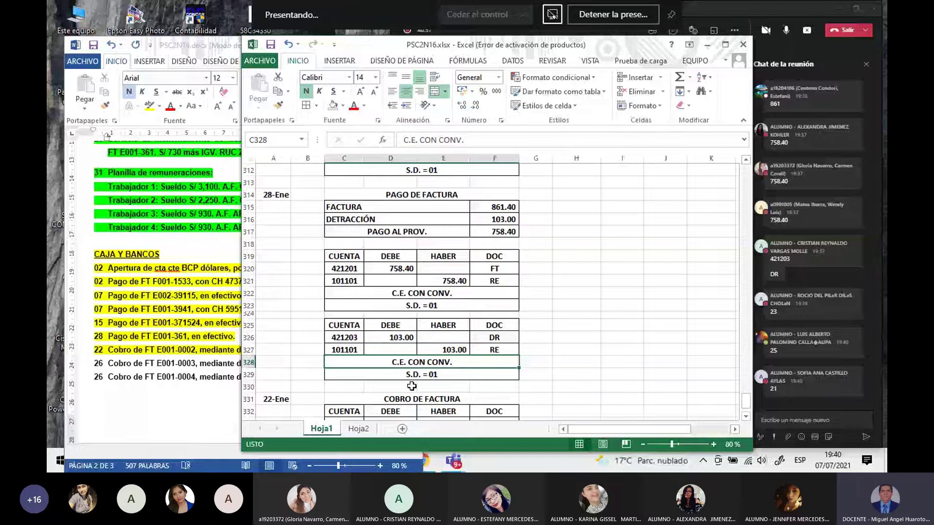
scroll(411, 386, "down", 3)
left_click(411, 350)
left_click(454, 142)
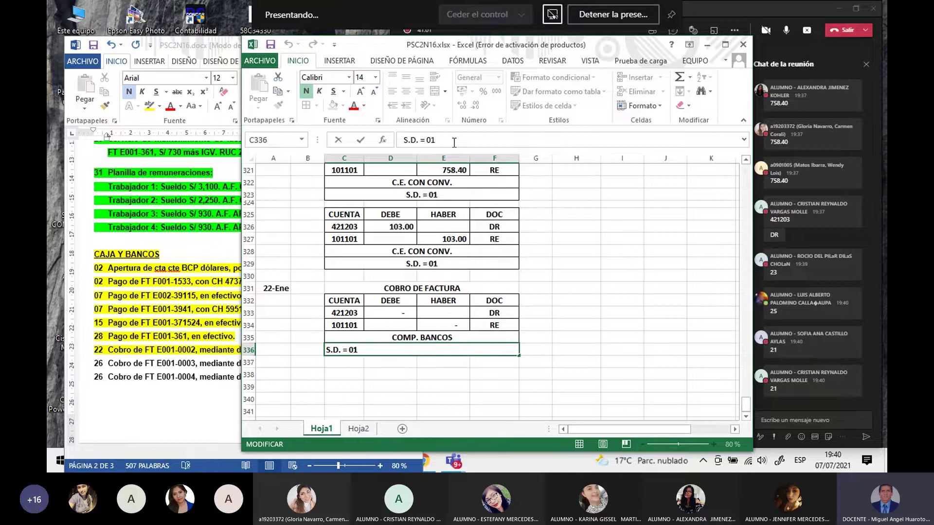
key("BackSpace")
key("BackSpace")
type("21")
key("Return")
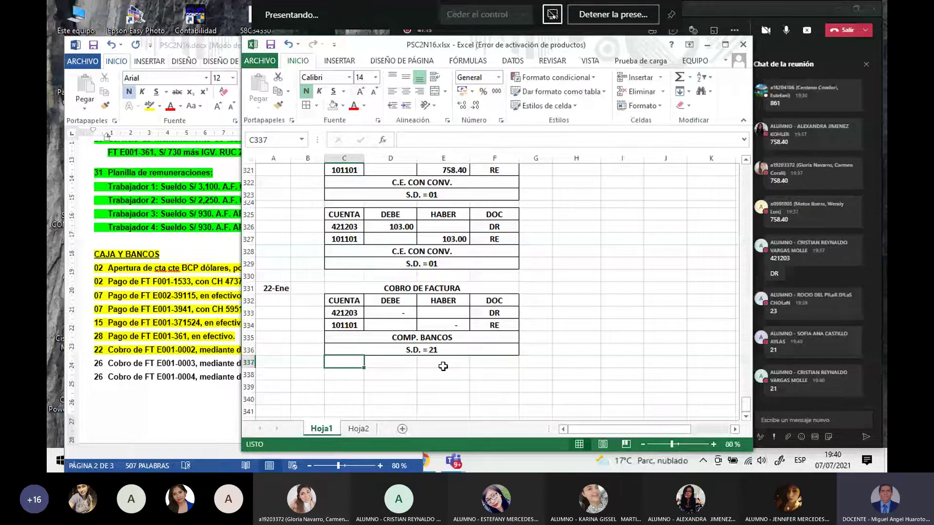
left_click(178, 361)
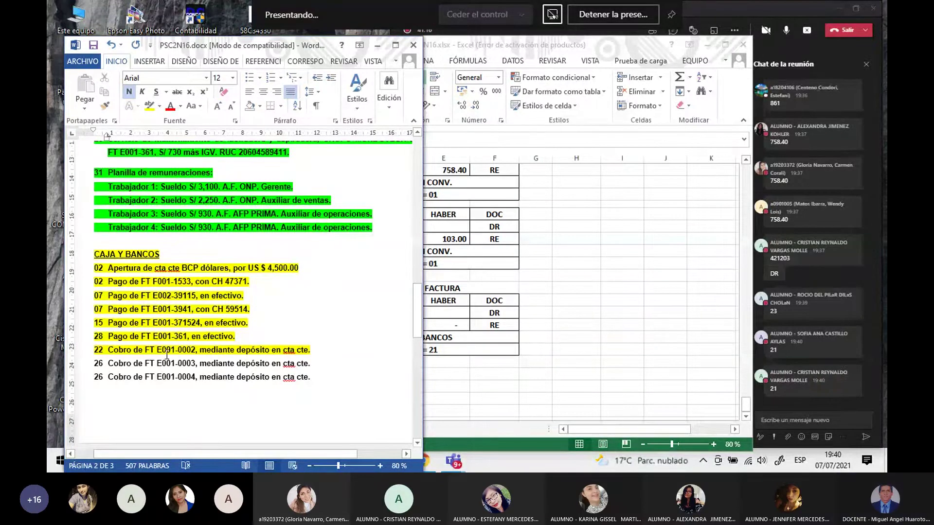
Step: In Word, scroll up to the January operations list and save the document
scroll(187, 353, "up", 10)
scroll(188, 353, "up", 2)
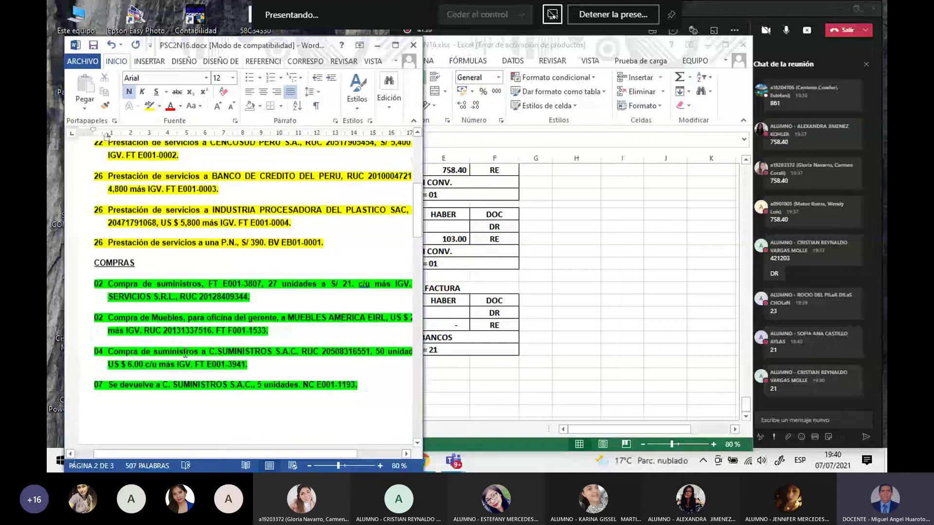
scroll(185, 354, "up", 4)
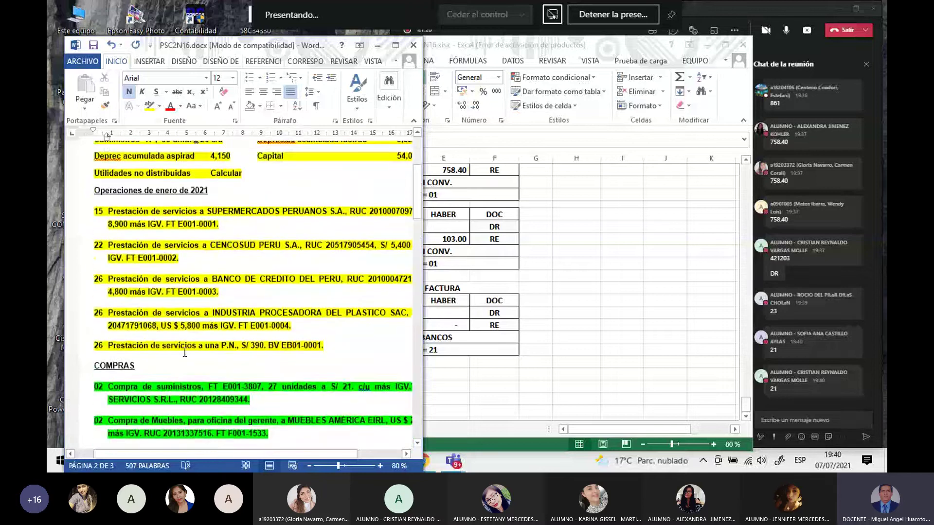
key("ctrl+s")
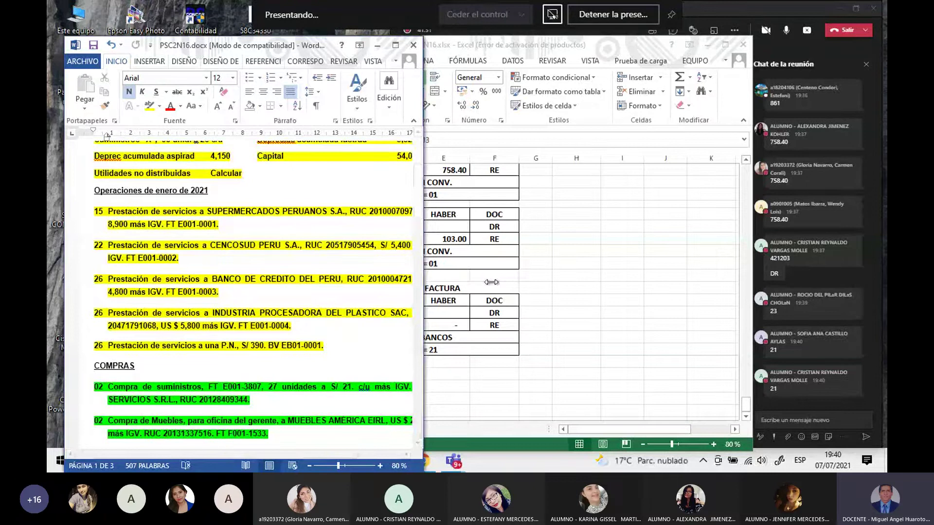
Step: Set the entry's accounts to 104101 debit and 121201 credit in C333:C334
left_click(749, 341)
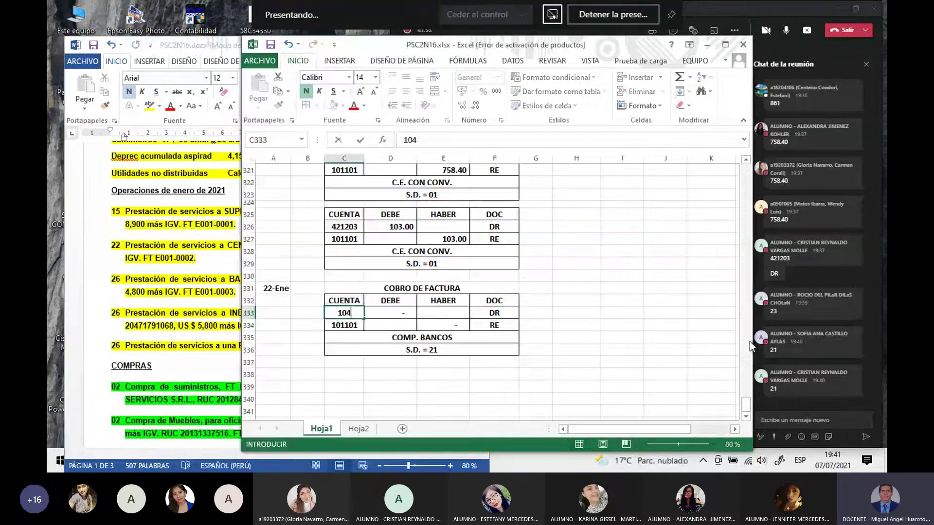
type("121201")
key("Return")
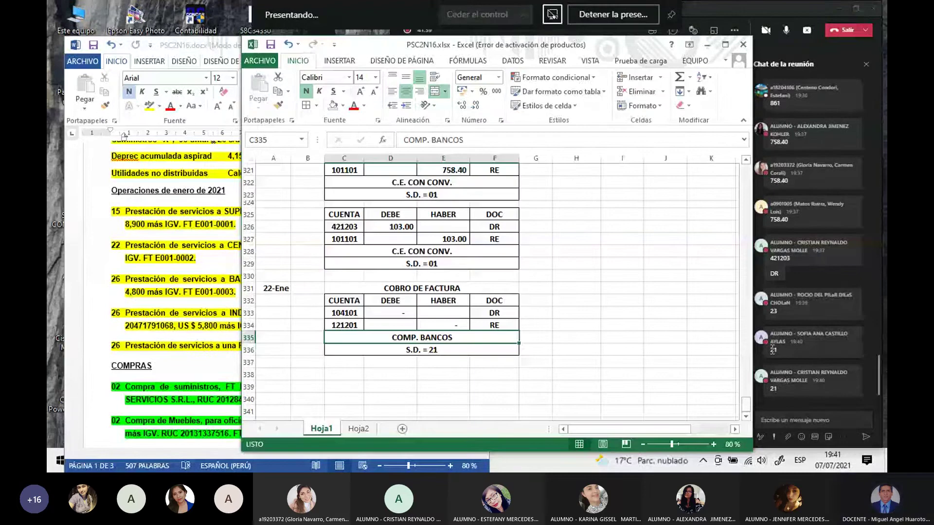
left_click(384, 313)
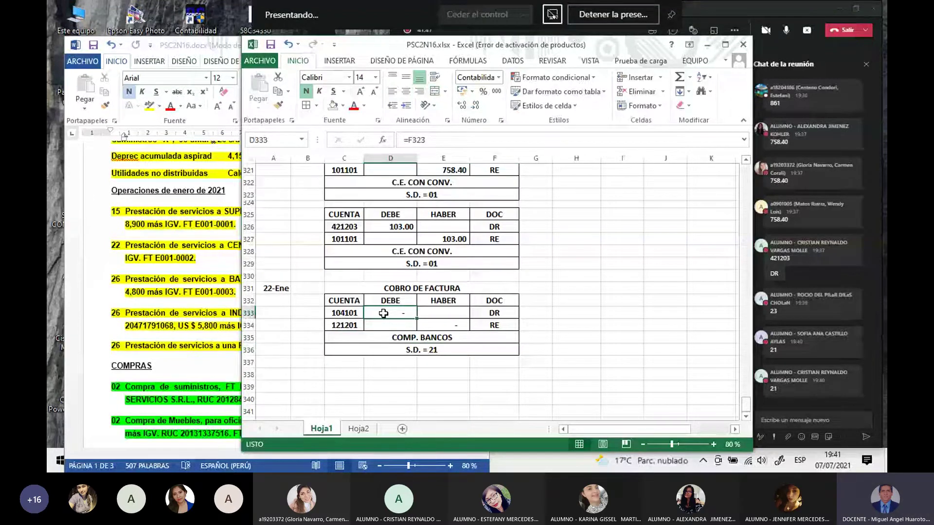
Step: Link the 104101 DEBE and 121201 HABER amounts to the 6,372.00 invoice total
type("=")
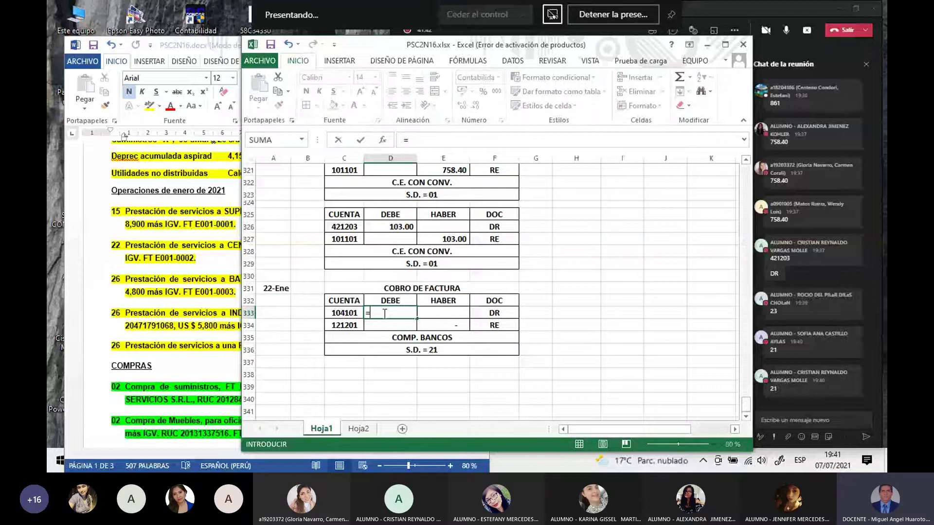
left_click(445, 326)
key("Return")
left_click(444, 325)
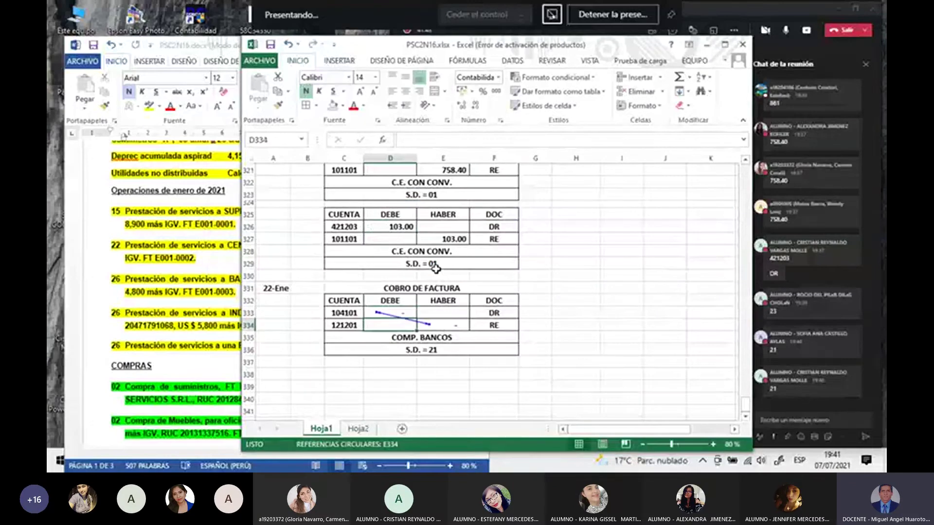
left_click(453, 325)
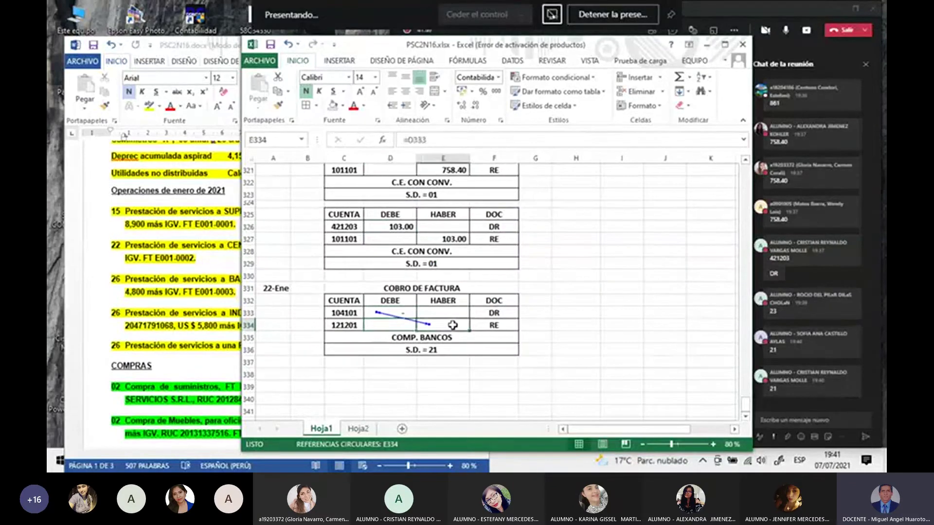
type("=")
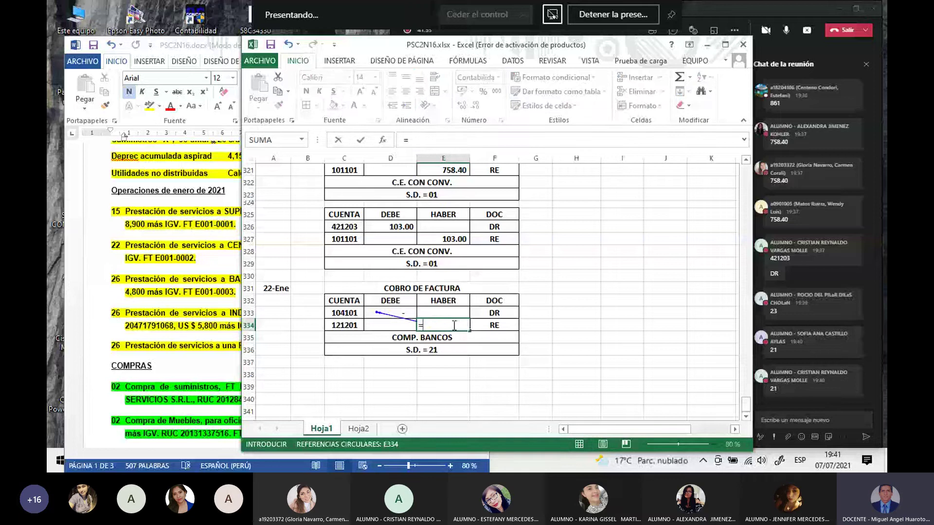
scroll(454, 326, "up", 10)
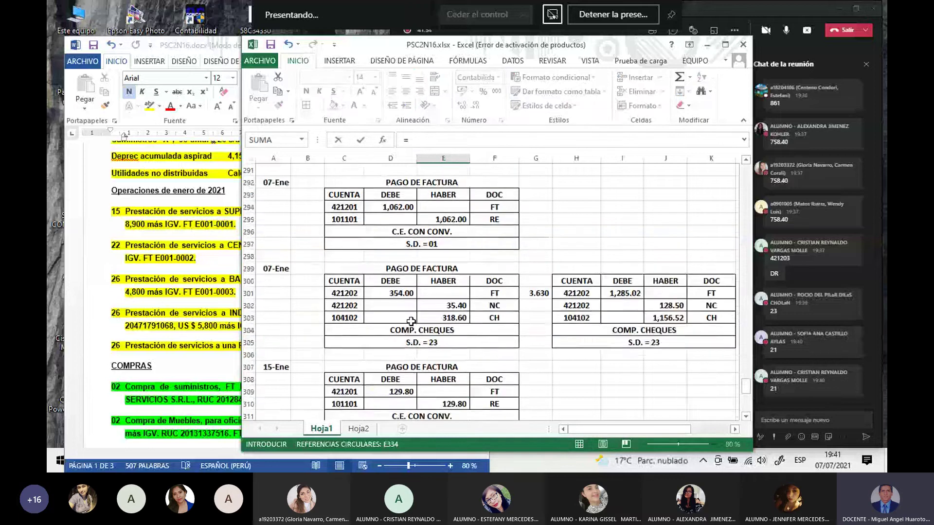
scroll(411, 321, "up", 15)
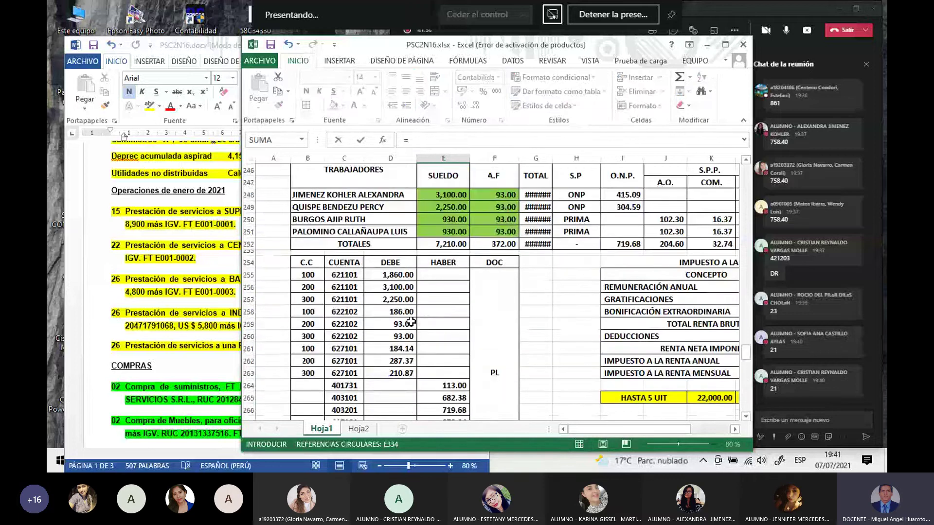
scroll(411, 321, "up", 20)
scroll(411, 321, "up", 20)
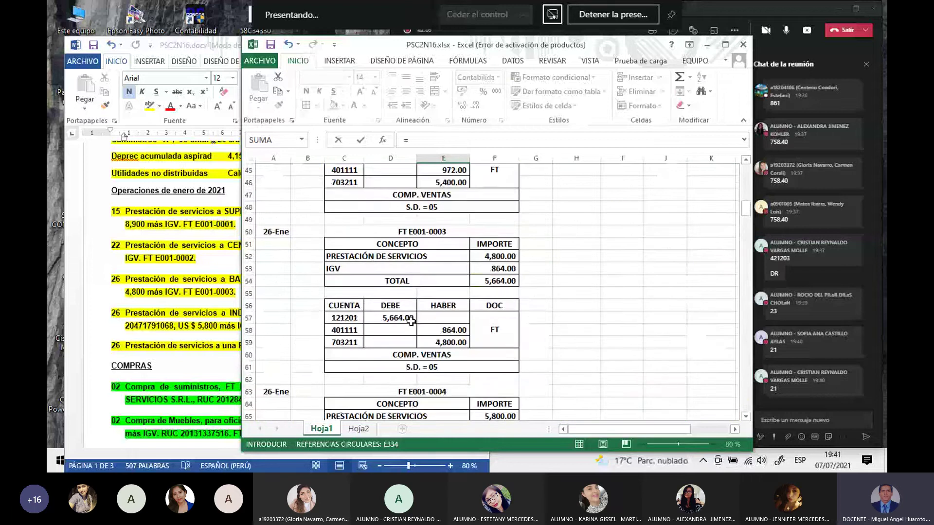
scroll(410, 321, "up", 4)
left_click(397, 306)
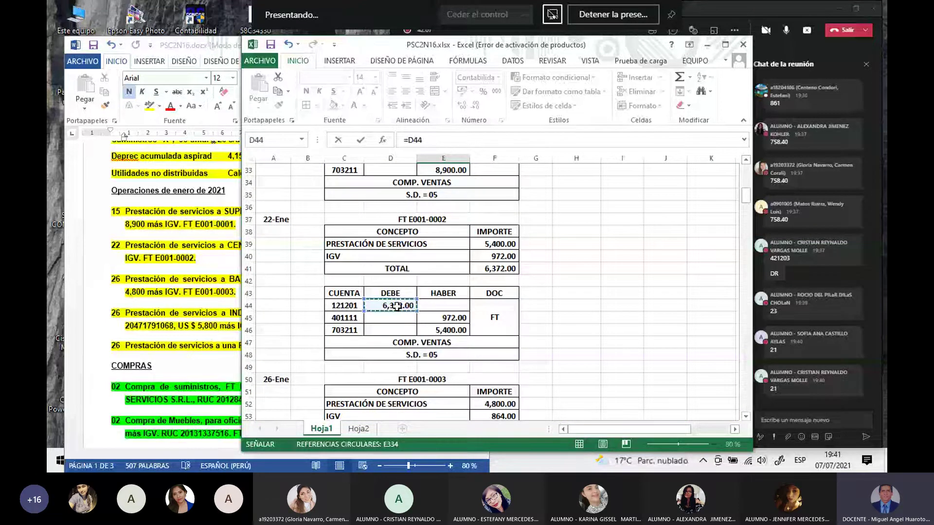
key("Return")
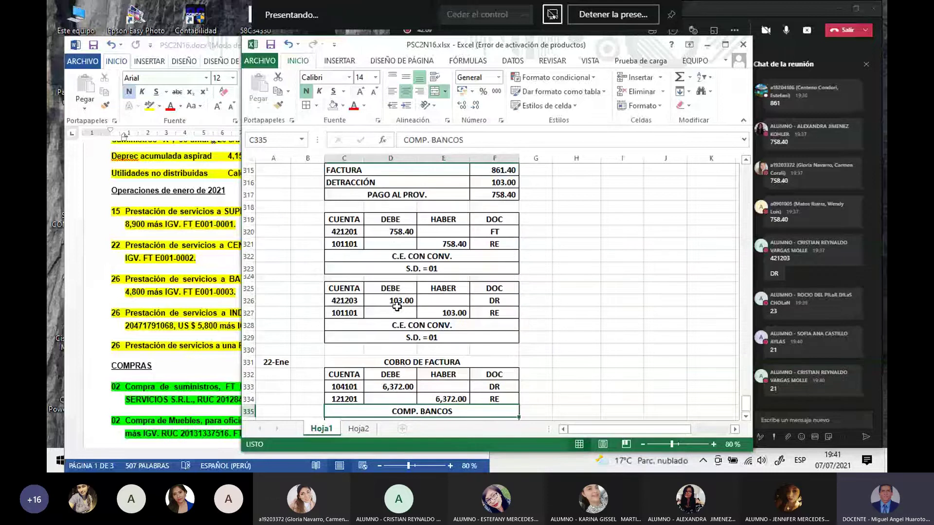
scroll(396, 306, "down", 3)
left_click(443, 373)
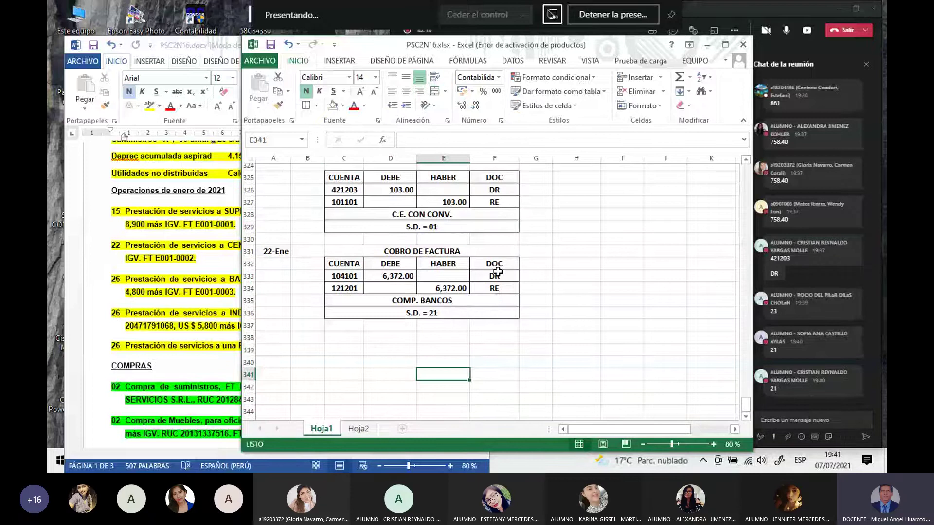
Step: Change the 121201 line's document code to FT and clear DR from the 104101 line
left_click(500, 289)
type("FT")
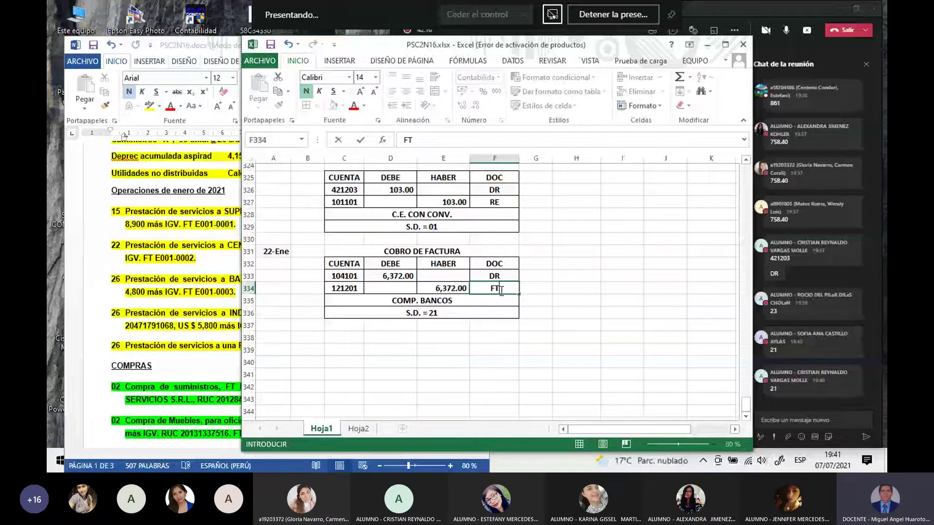
key("Up")
key("Delete")
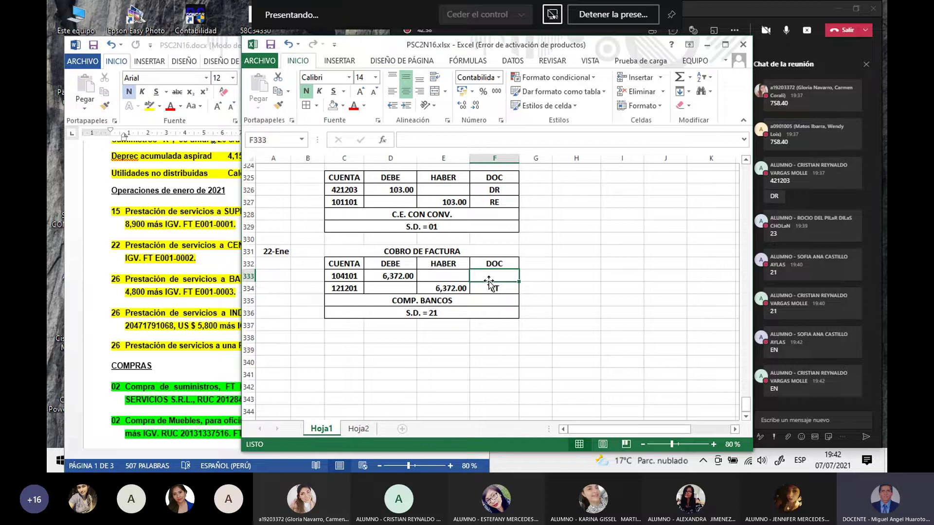
Step: Enter EN as the 104101 line's document code, then select the C331:F336 entry block
type("EN")
key("Return")
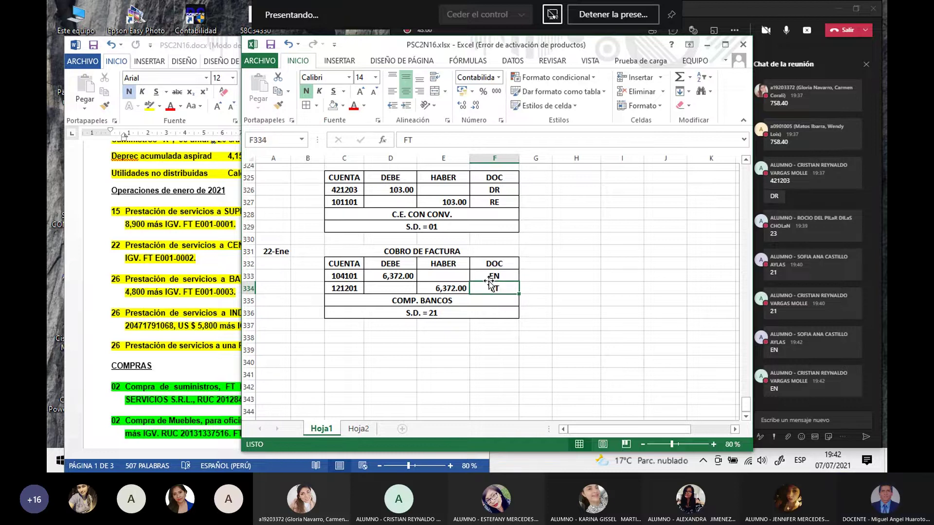
left_click(497, 339)
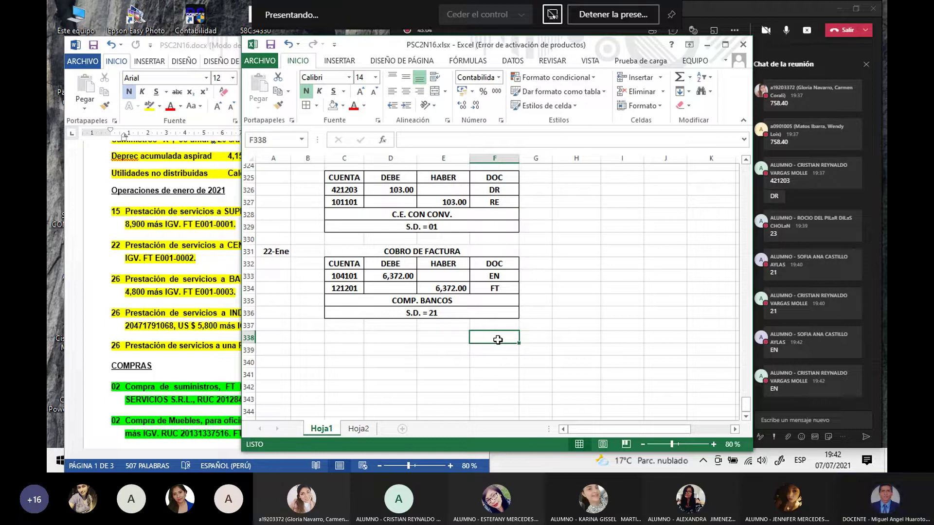
left_click(414, 373)
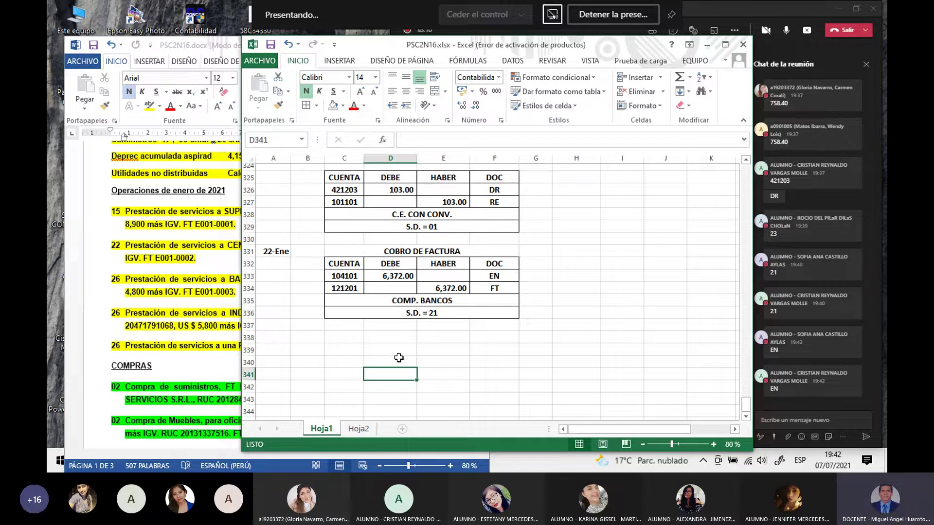
left_click_drag(350, 254, 443, 314)
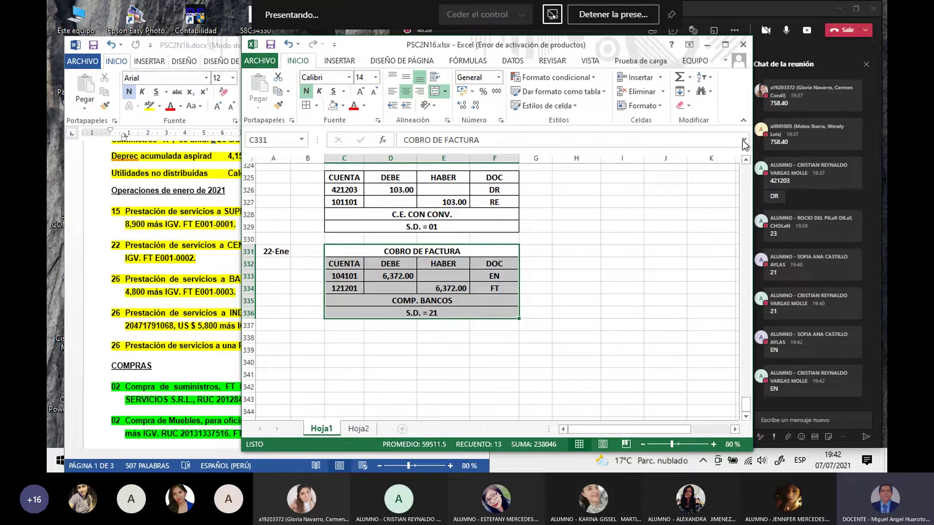
left_click(789, 32)
left_click(788, 33)
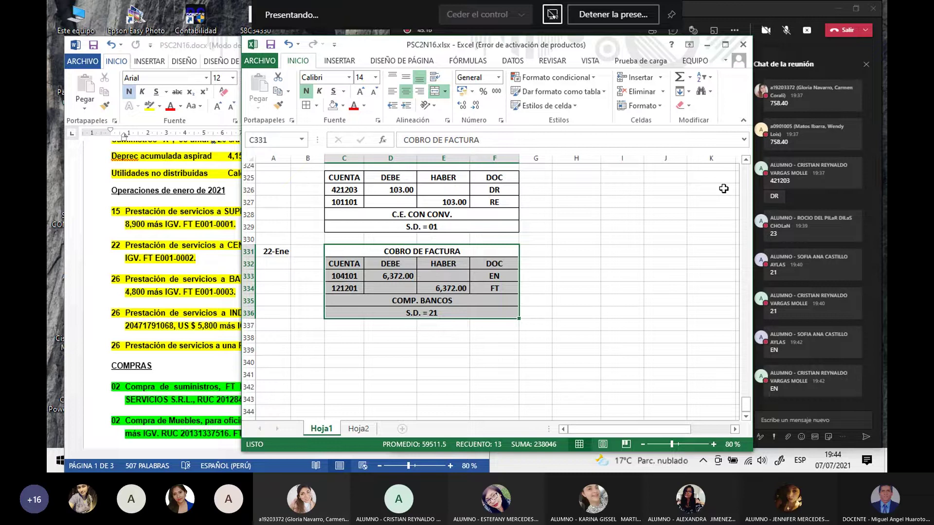
left_click(691, 269)
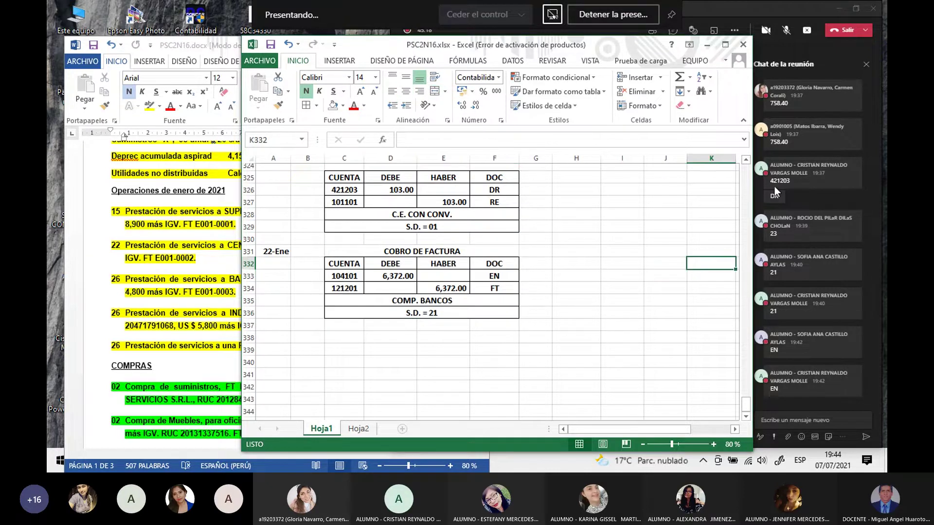
left_click(787, 33)
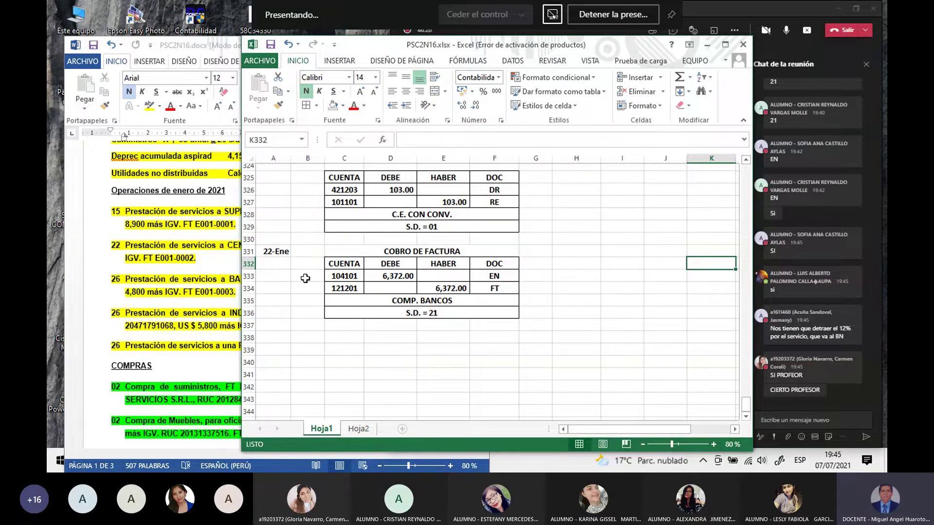
Step: Insert three blank rows at row 332 above the account table
right_click(242, 264)
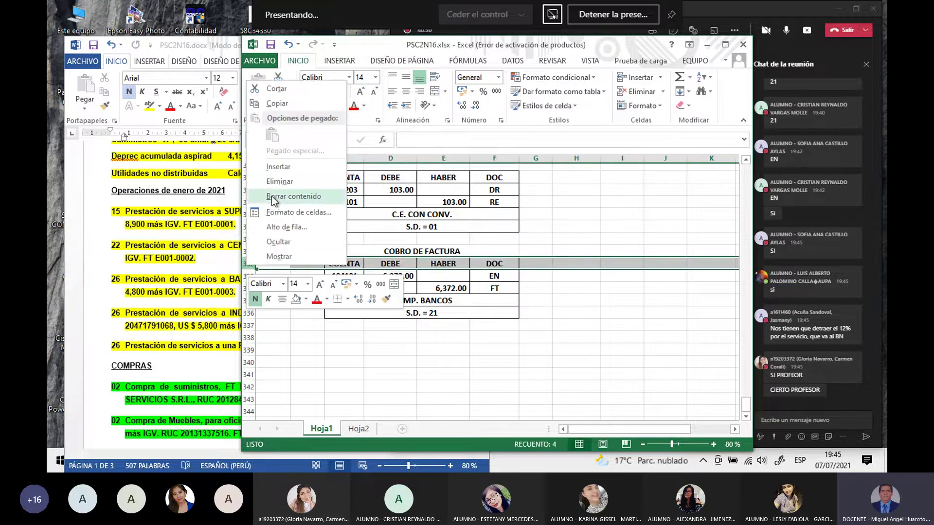
left_click(278, 166)
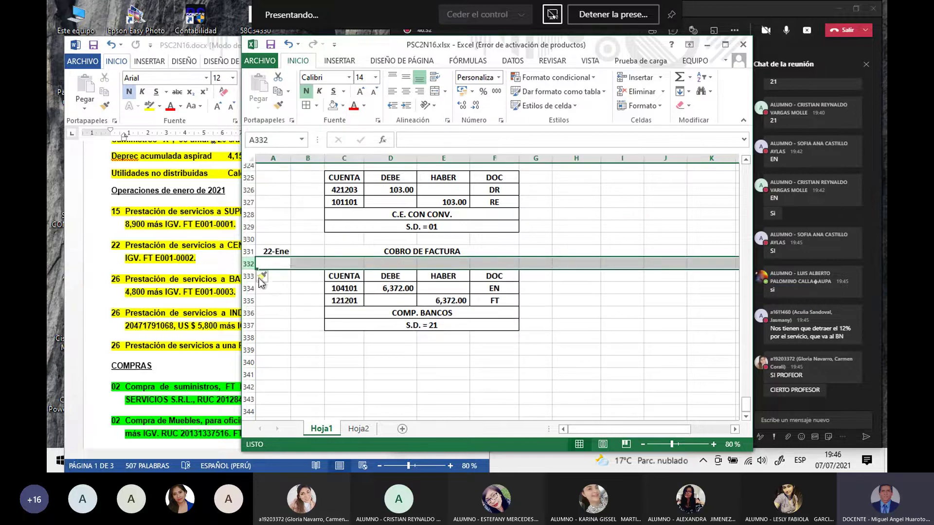
right_click(243, 265)
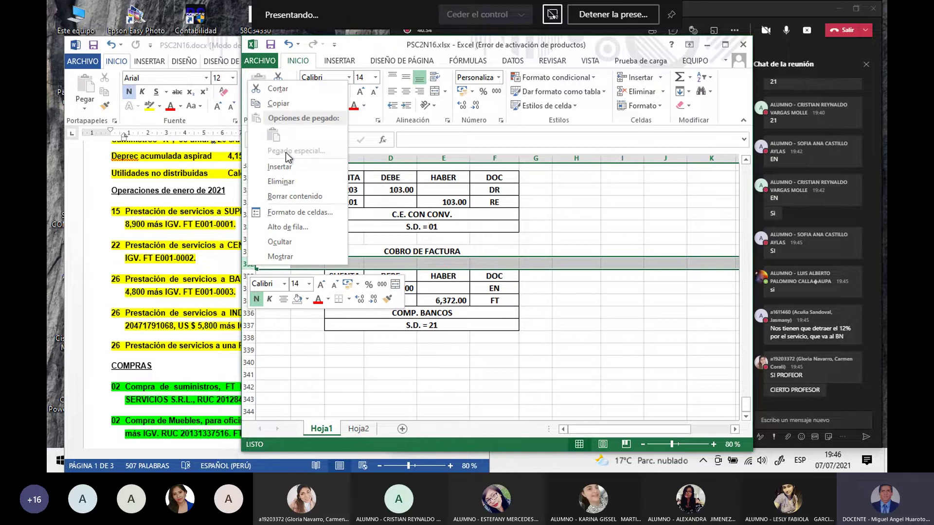
left_click(284, 167)
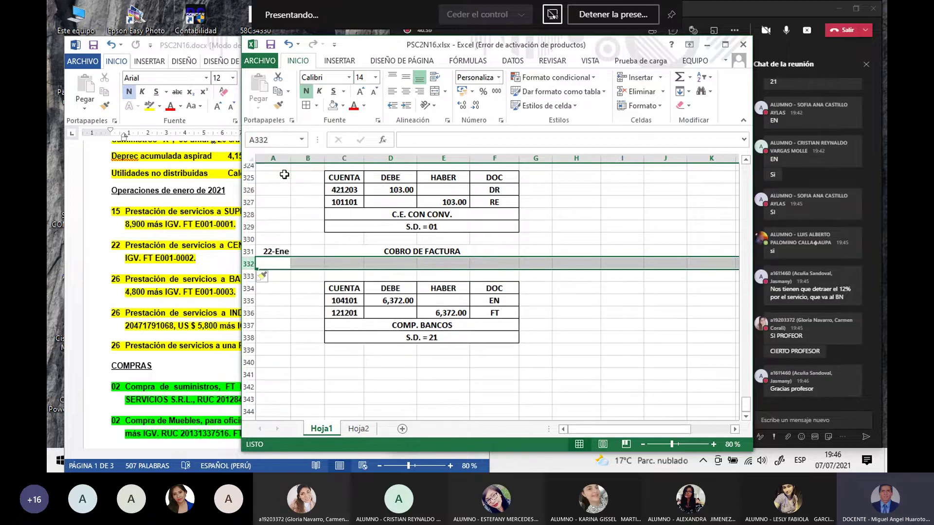
left_click(268, 299)
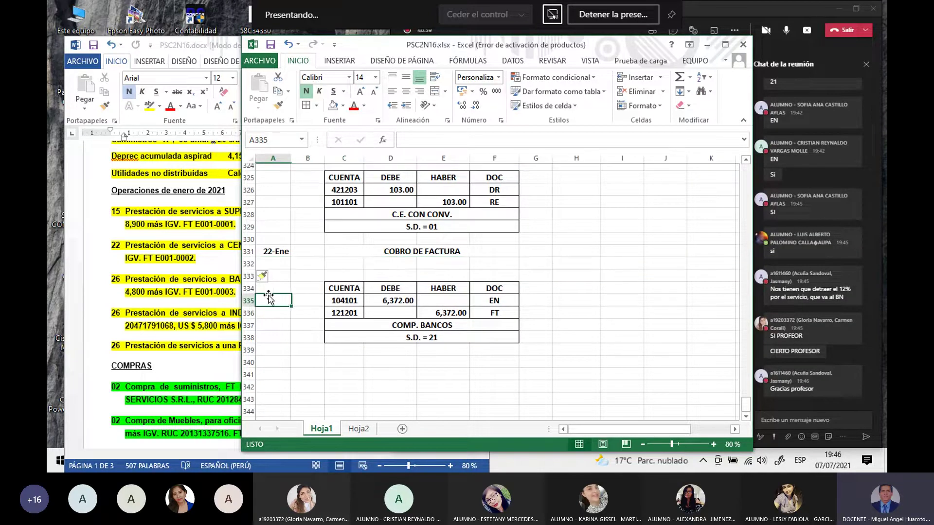
right_click(249, 265)
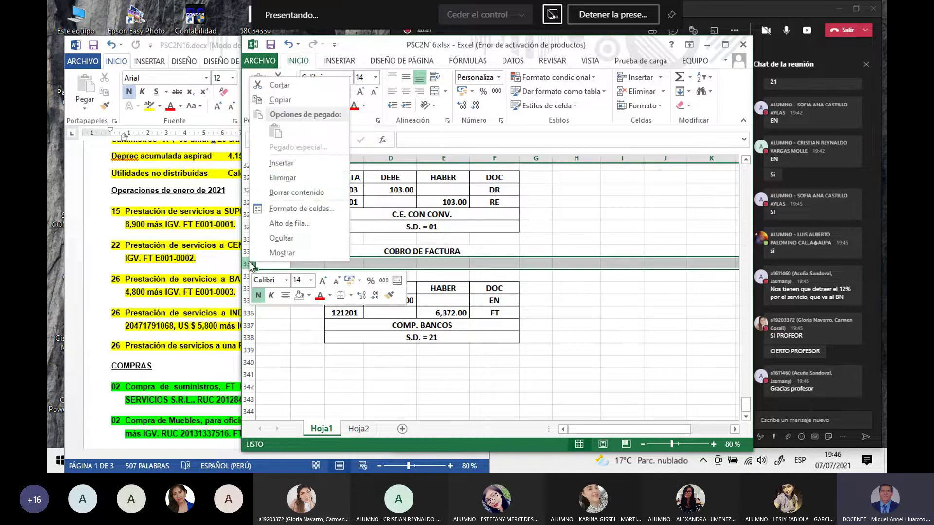
left_click(287, 165)
left_click(275, 298)
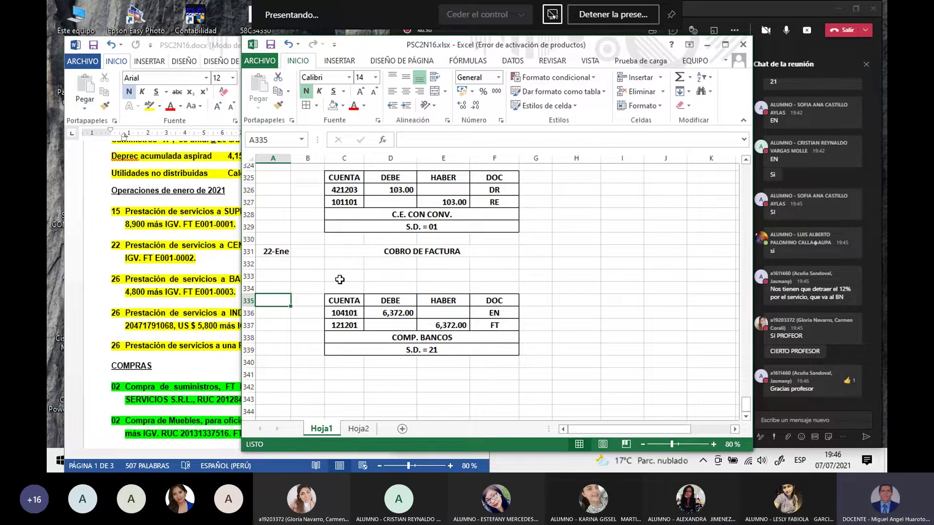
Step: Insert a fourth blank row at row 333 under the COBRO DE FACTURA title
left_click(392, 253)
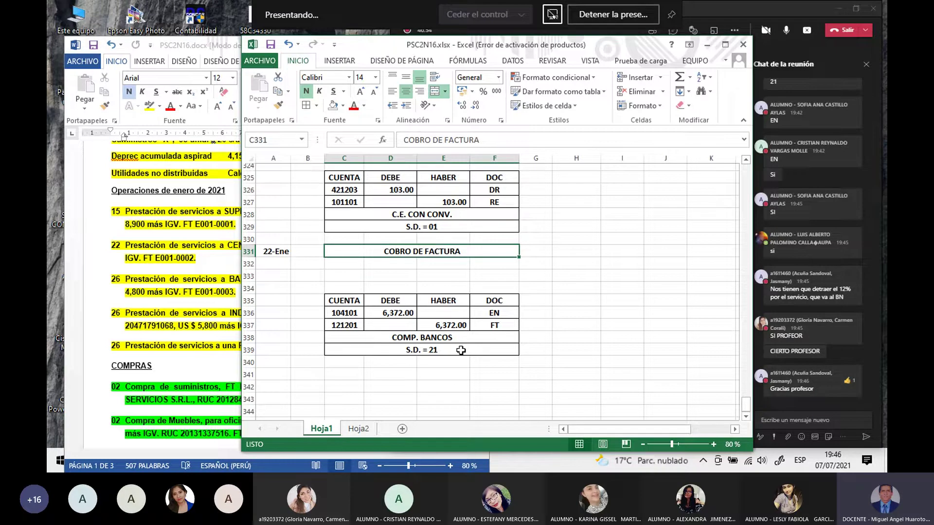
left_click(248, 276)
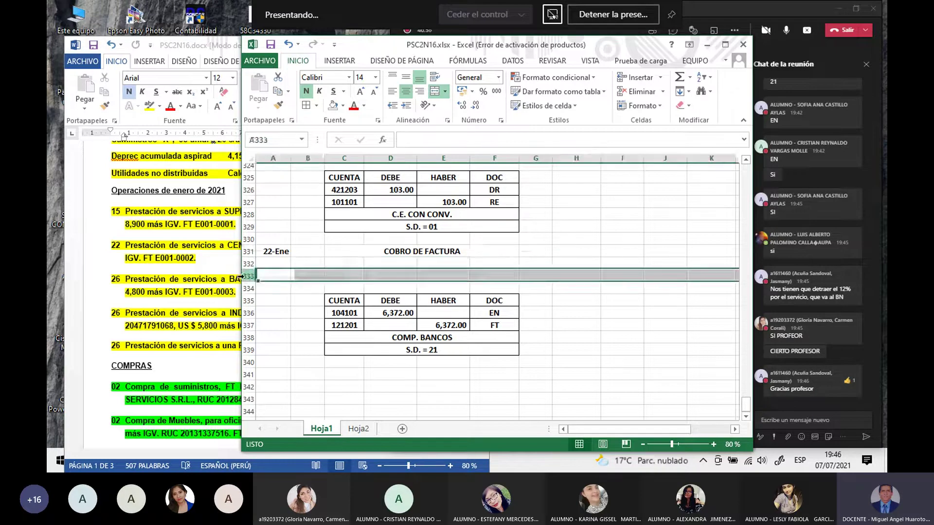
right_click(248, 276)
left_click(275, 179)
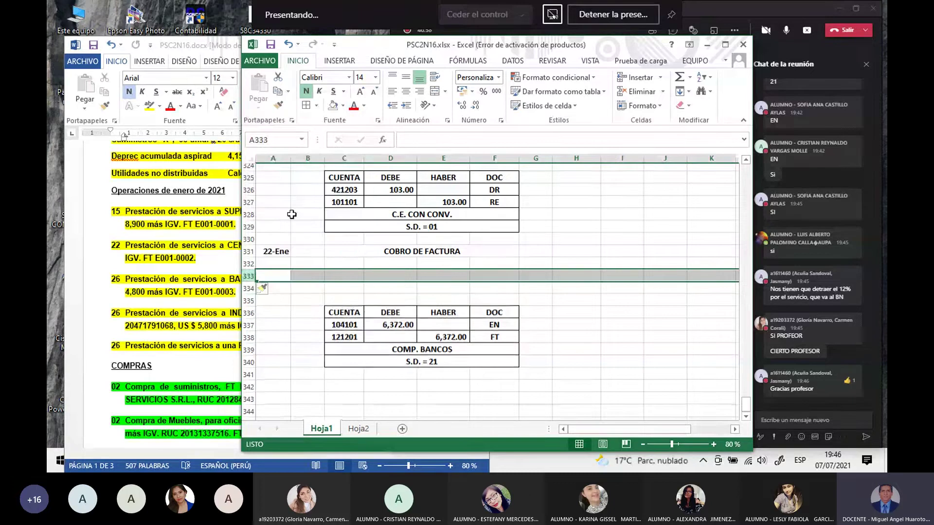
left_click(339, 265)
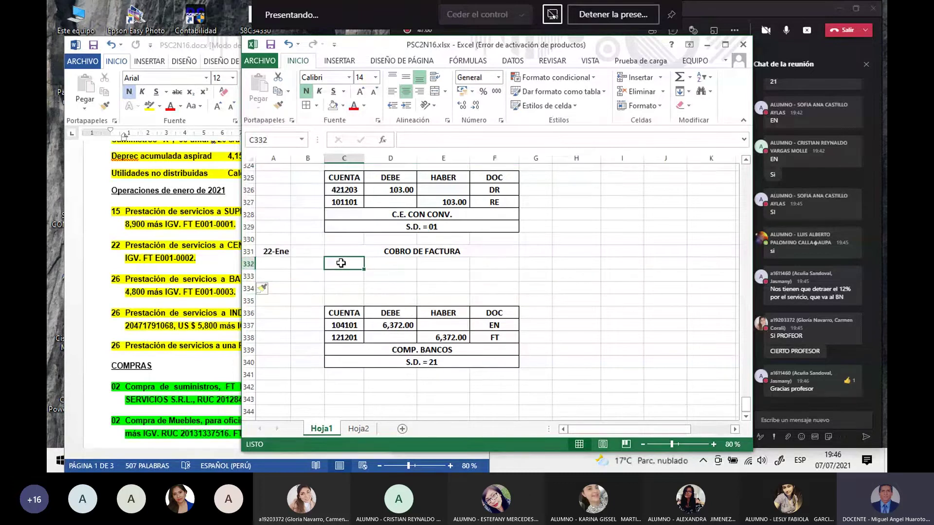
Step: Enter the FACTURA label in C332, leaving it unmerged
type("FACTURA")
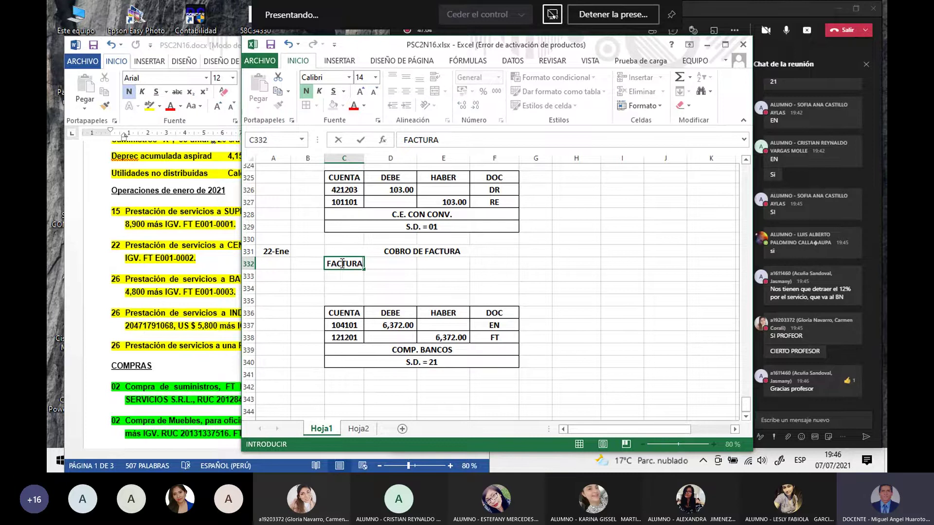
key("Return")
left_click(341, 263)
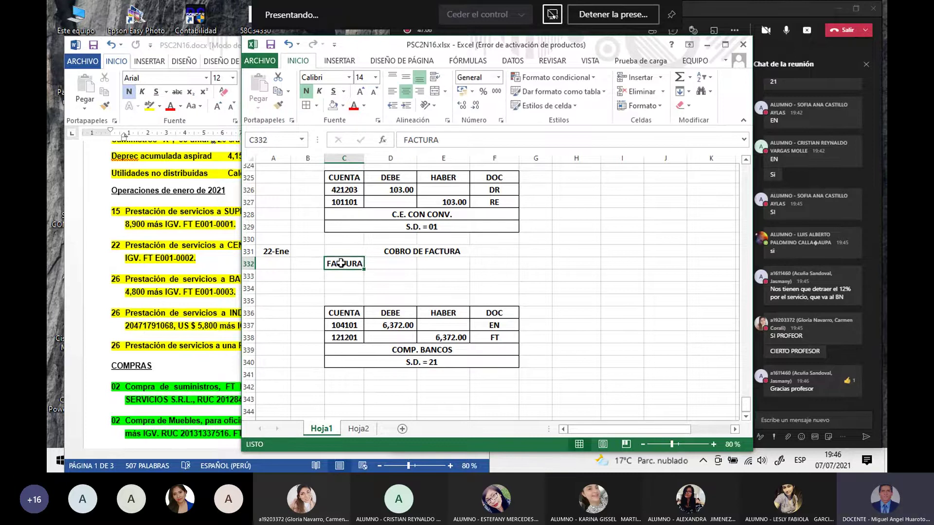
left_click_drag(341, 263, 434, 263)
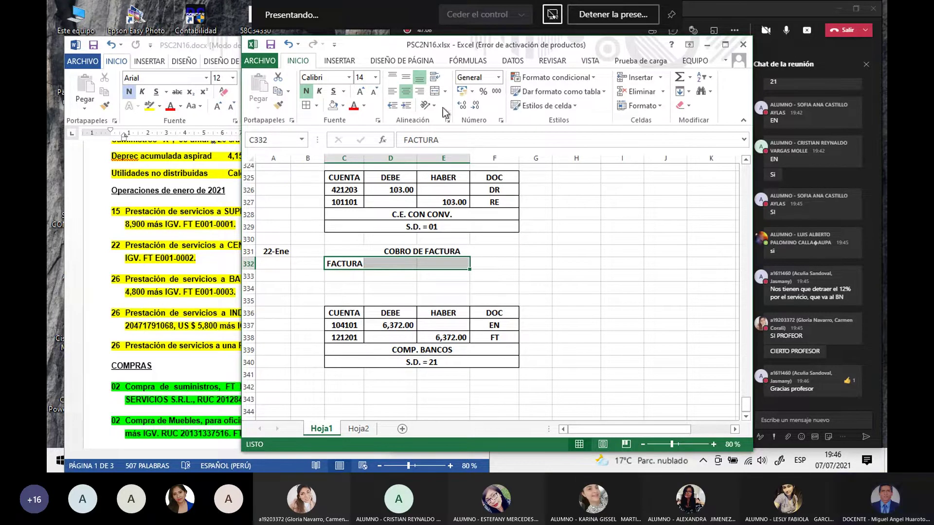
left_click(433, 91)
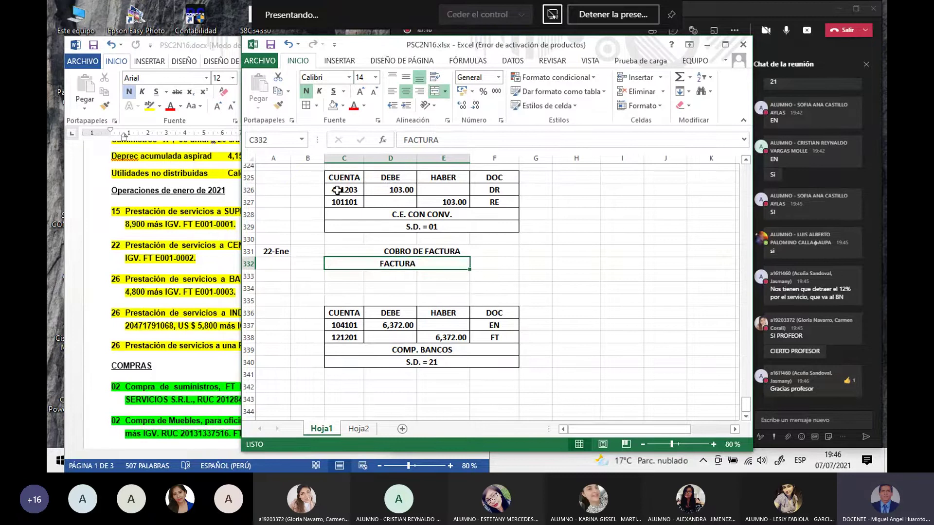
left_click(392, 91)
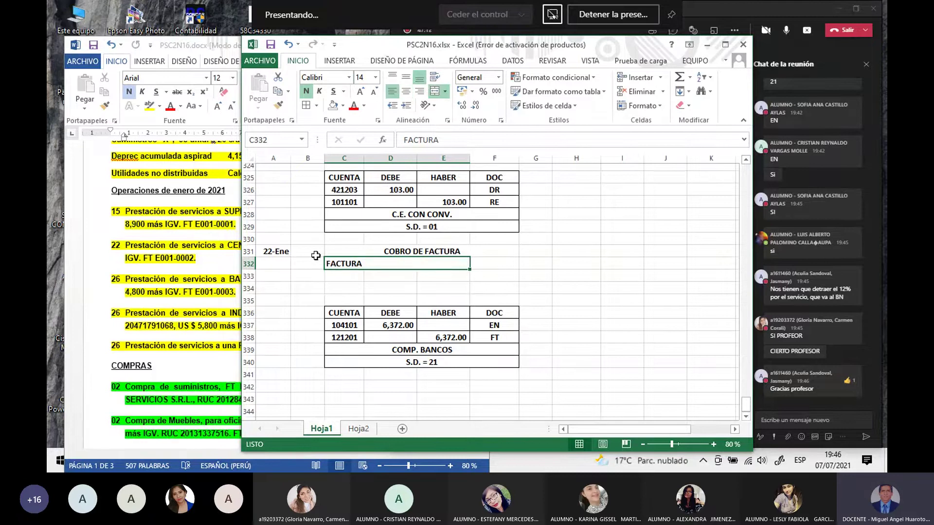
key("ctrl+z")
key("ctrl+z")
Step: Enter DETRACCIÓN in C333, merged across C333:E333 and left-aligned
left_click(336, 274)
type("DETR")
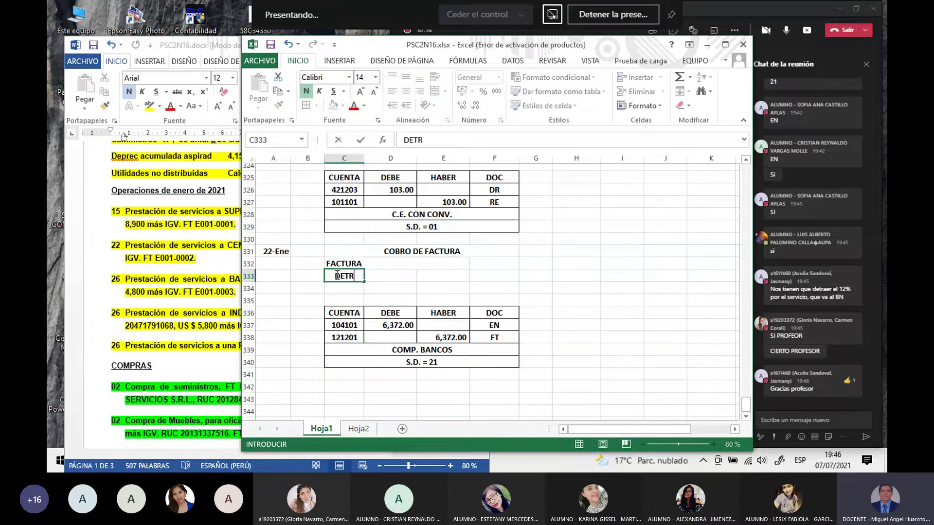
type("ACCIÓN")
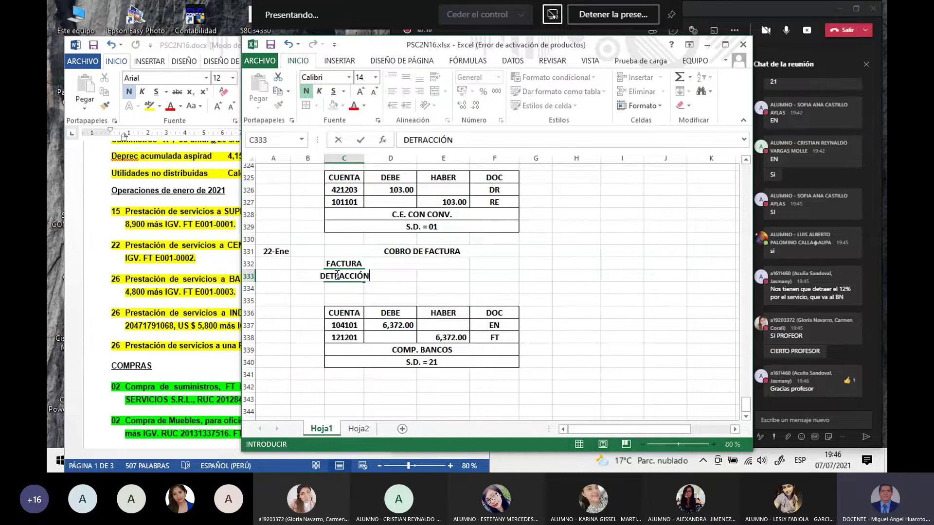
key("Return")
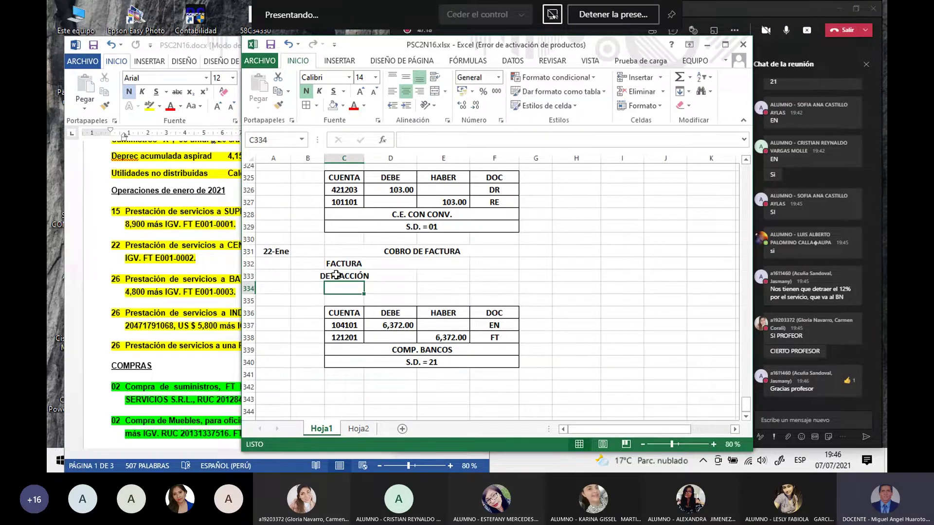
left_click(336, 274)
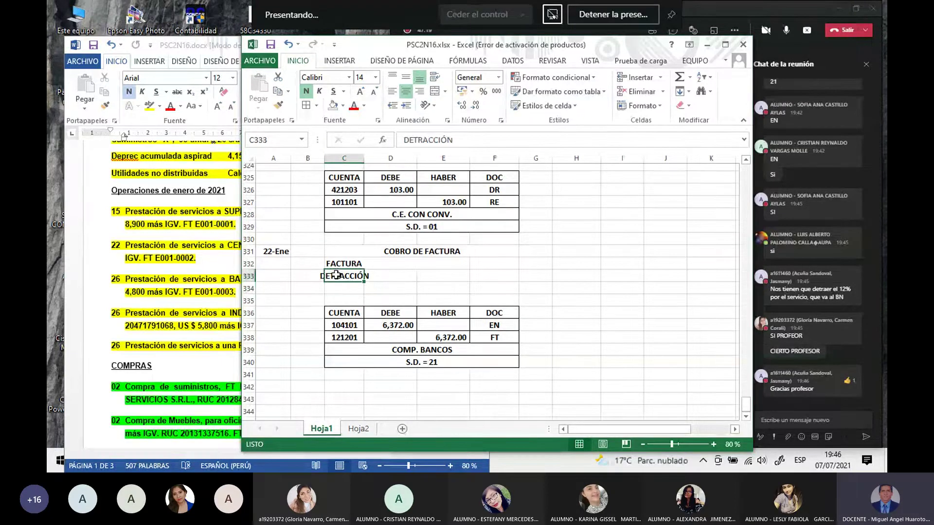
left_click_drag(336, 275, 458, 275)
left_click(435, 91)
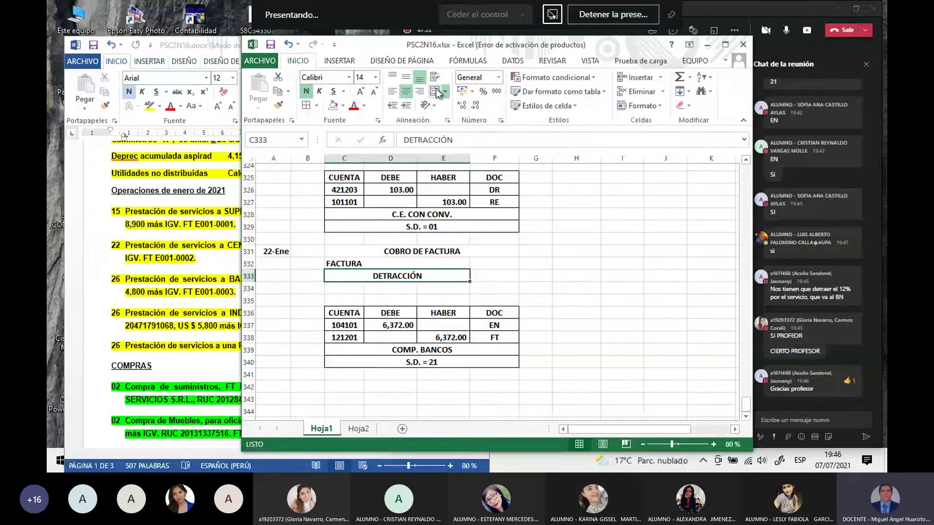
left_click(392, 92)
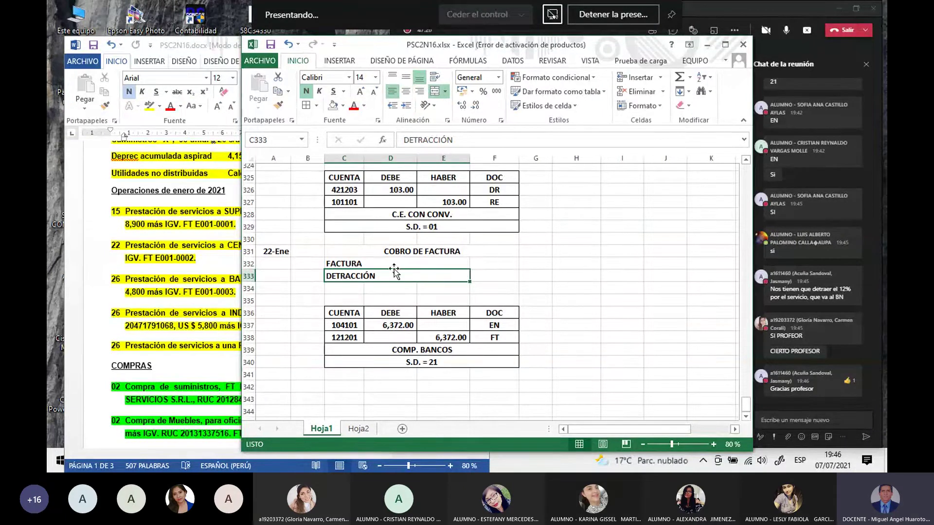
Step: Merge the blank row's label cells C334:E334 and add all borders to C332:F334
left_click_drag(355, 264, 487, 276)
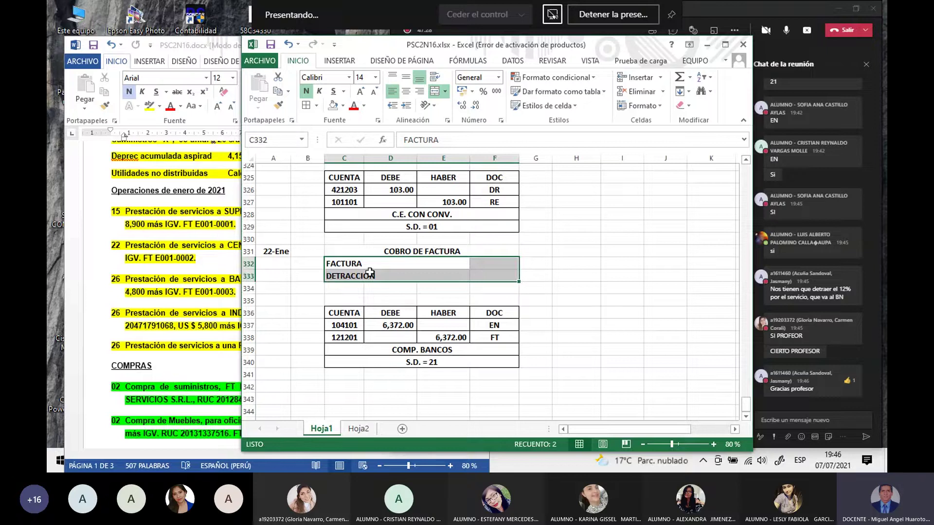
left_click_drag(357, 287, 437, 288)
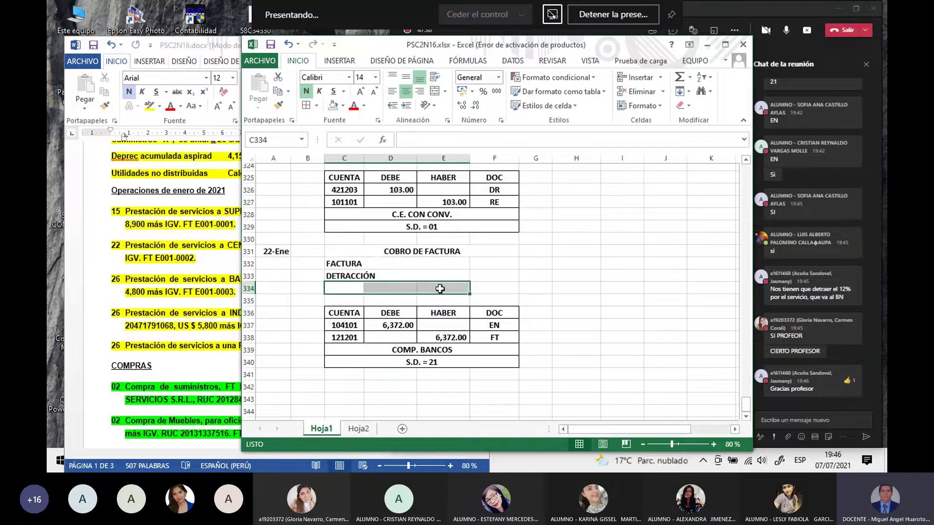
left_click(434, 91)
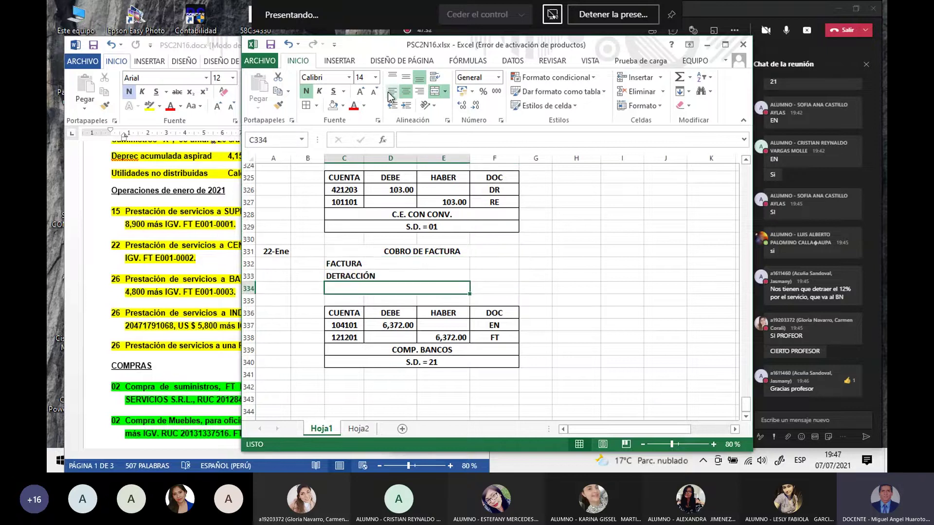
left_click_drag(343, 265, 497, 288)
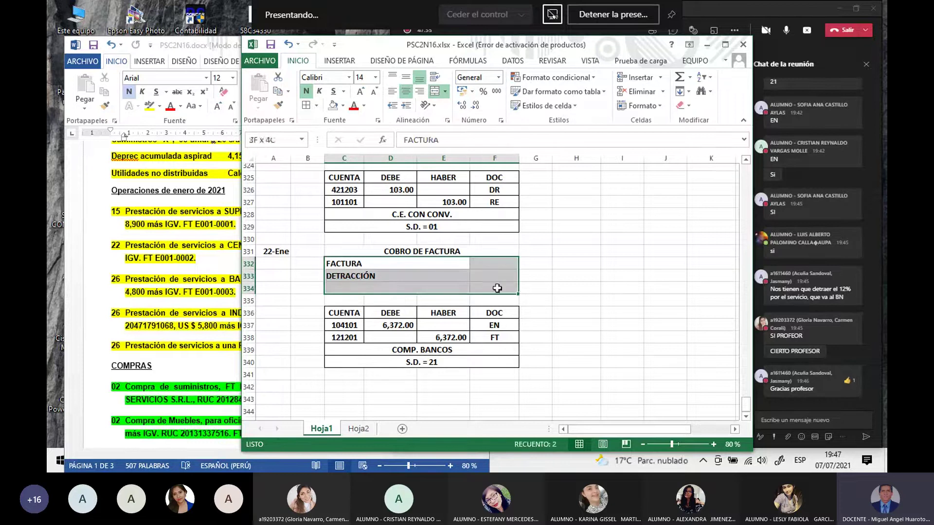
left_click(306, 105)
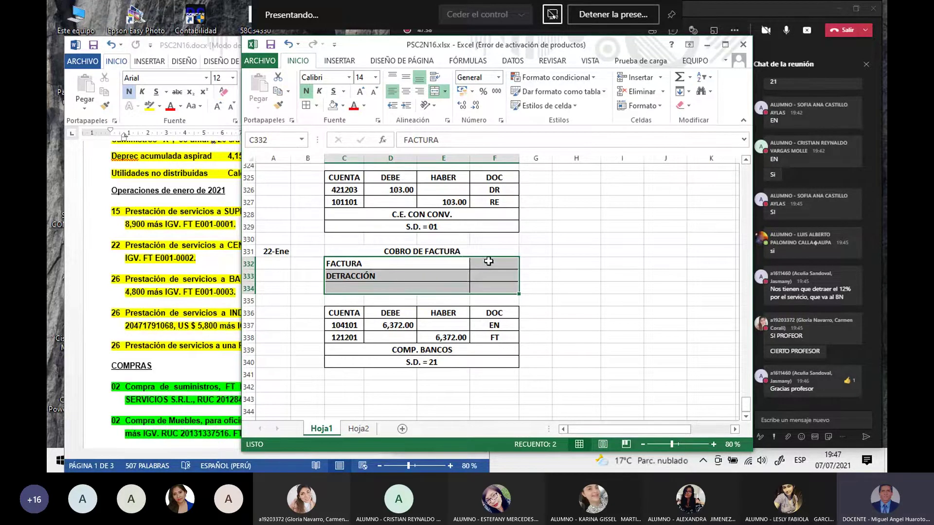
left_click(488, 261)
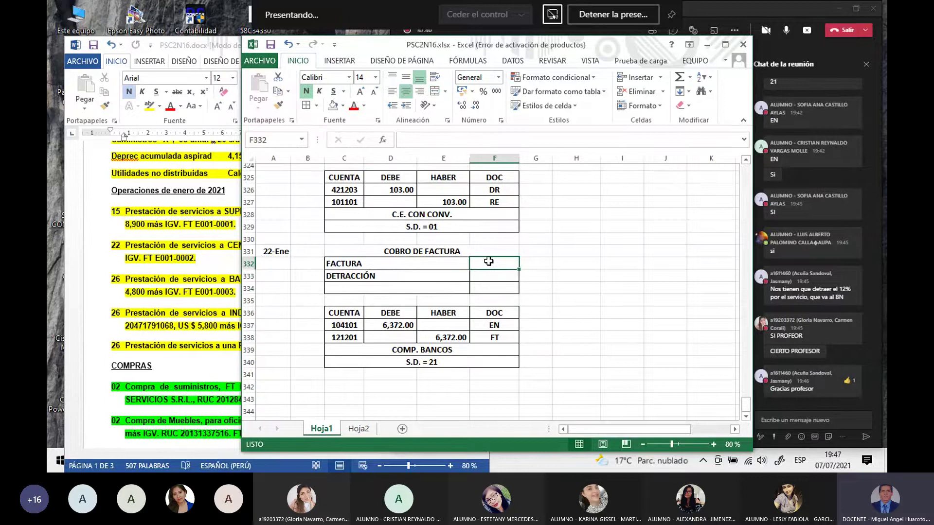
Step: Set F332 to reference the FT E001-0002 total in F41, showing 6,372.00
type("=")
scroll(399, 285, "up", 20)
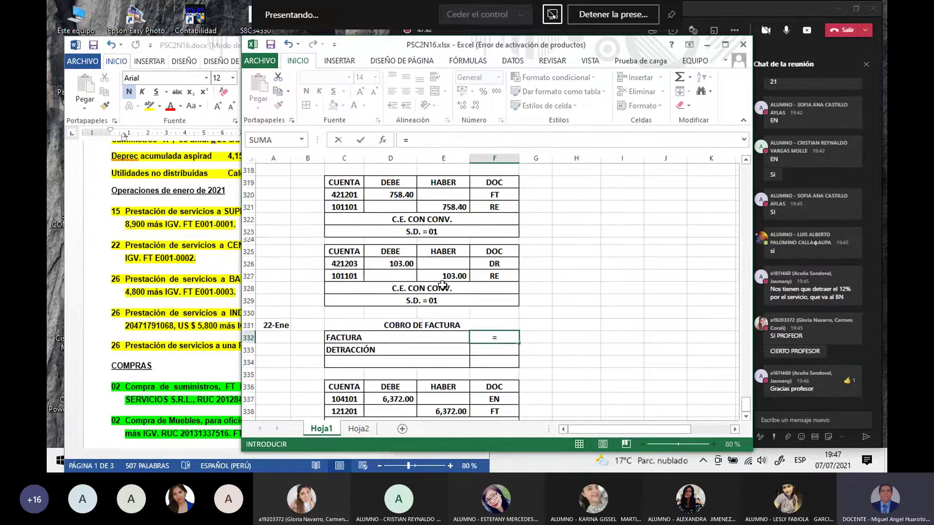
scroll(399, 285, "up", 20)
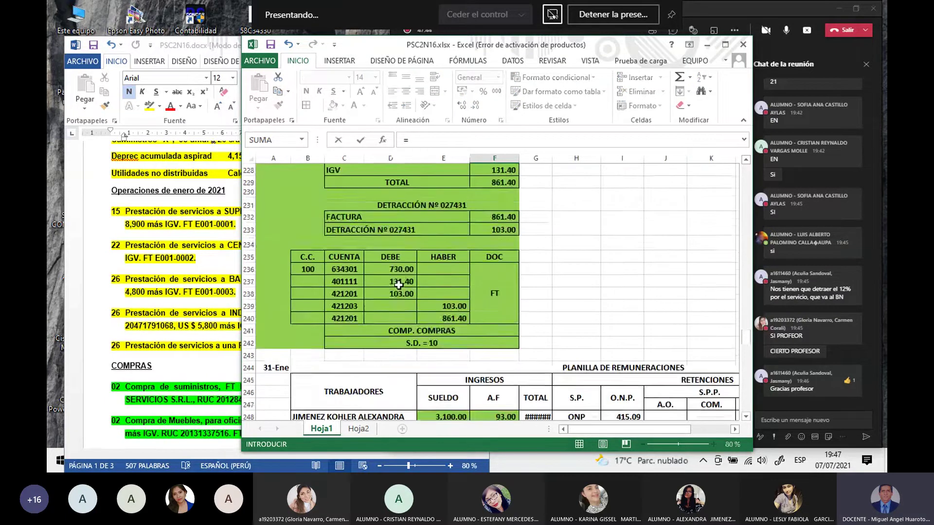
scroll(397, 285, "up", 5)
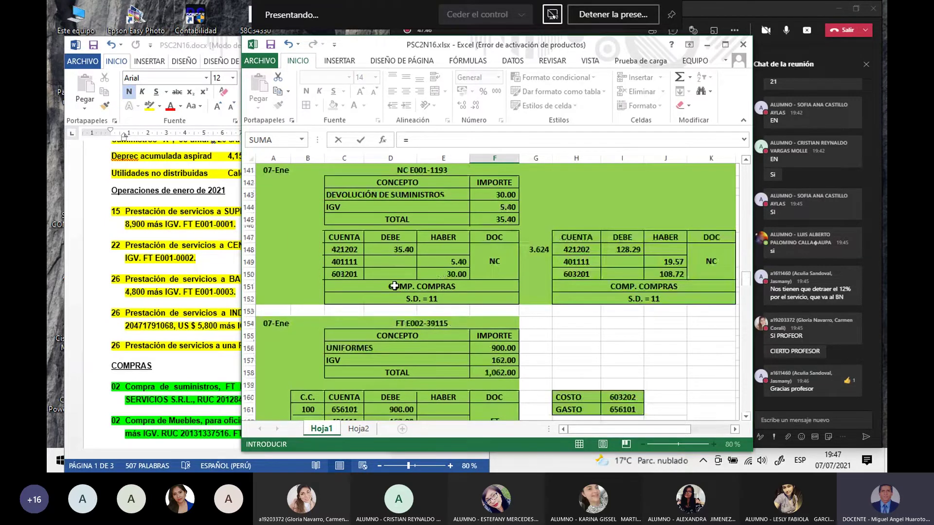
scroll(394, 285, "up", 20)
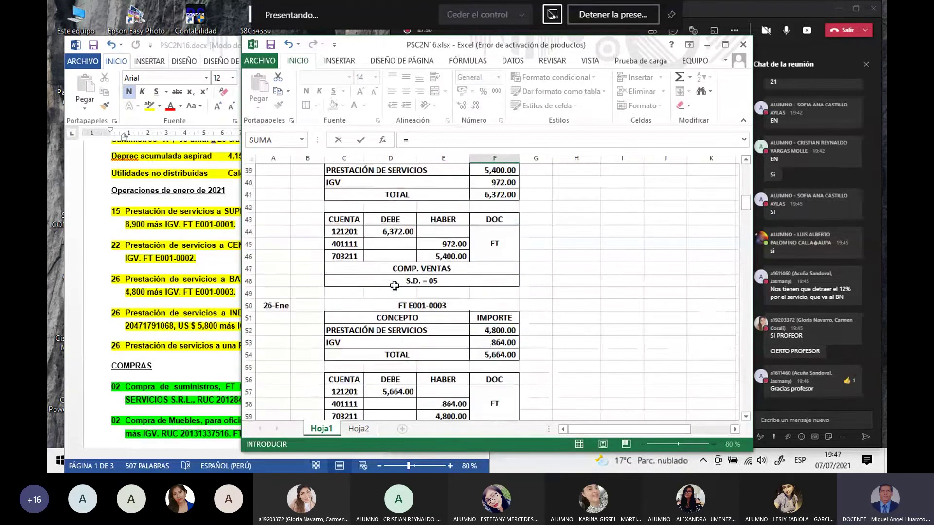
scroll(394, 286, "up", 6)
scroll(393, 286, "down", 6)
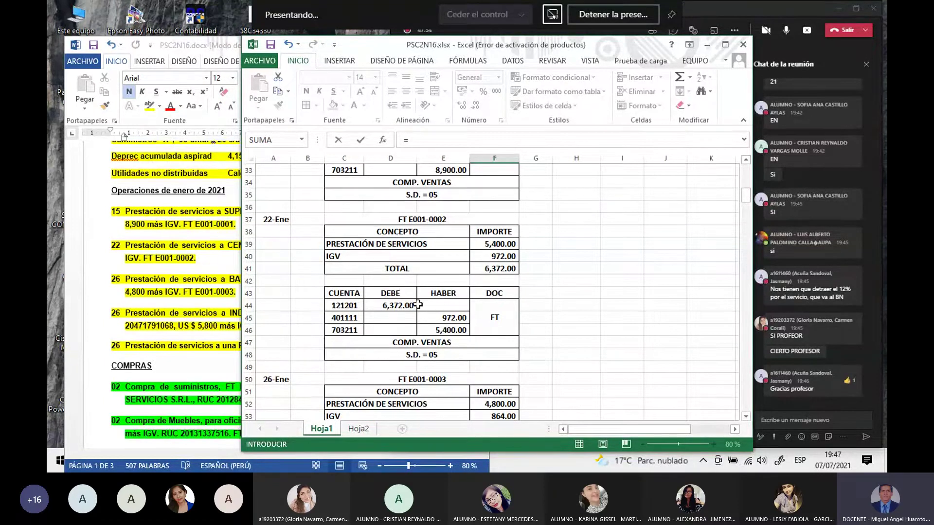
left_click(501, 271)
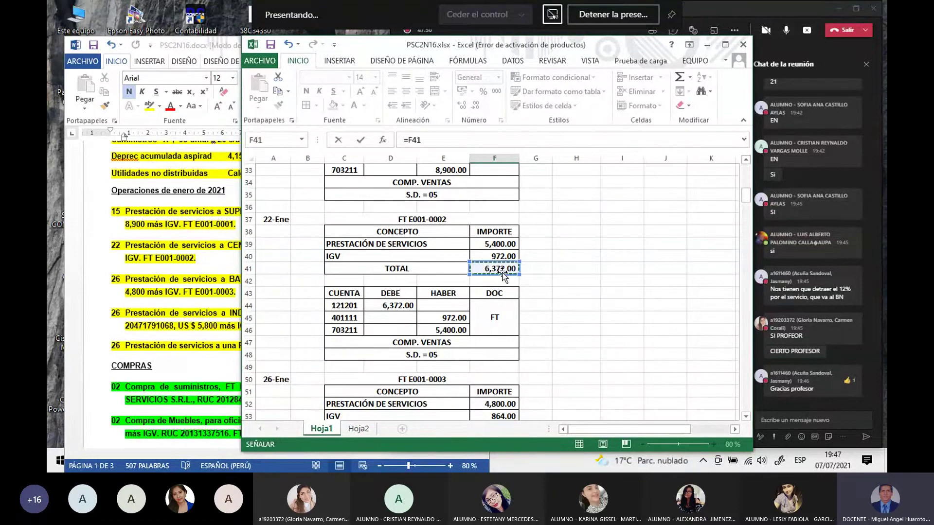
key("Return")
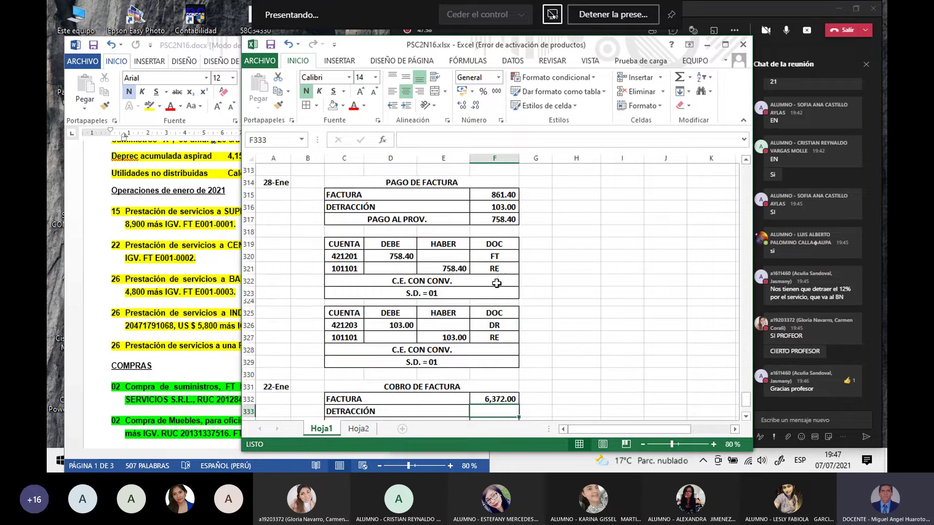
scroll(488, 331, "down", 2)
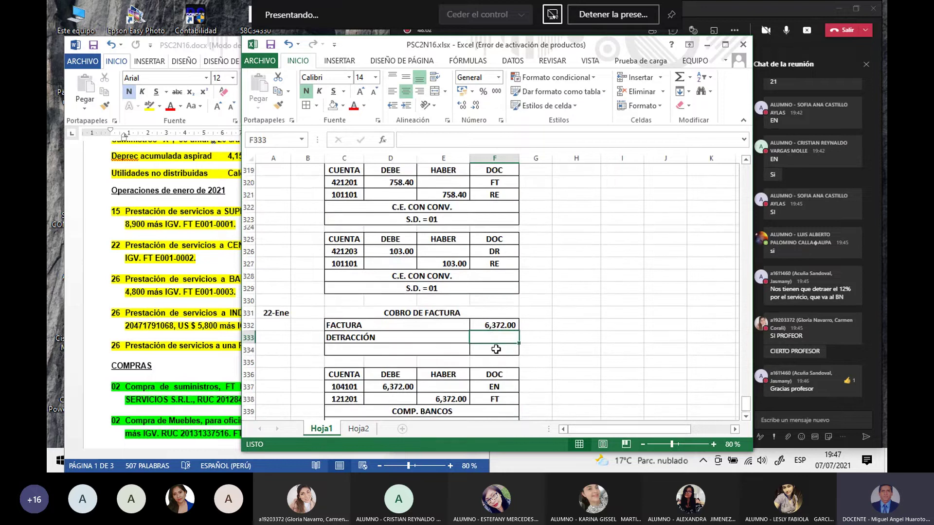
Step: Enter =REDONDEAR(F332*0.12;0) in F333 so the DETRACCIÓN shows 765.00
type("=")
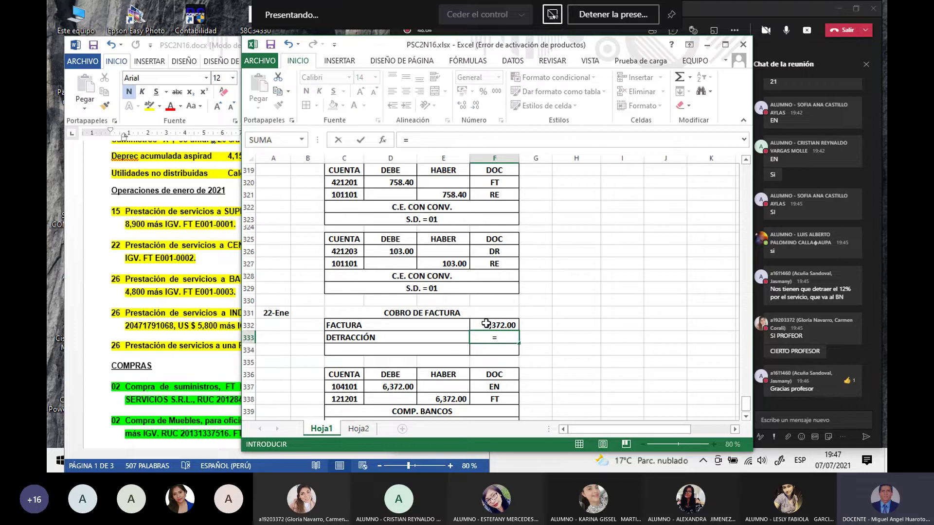
left_click(486, 323)
type("*12%")
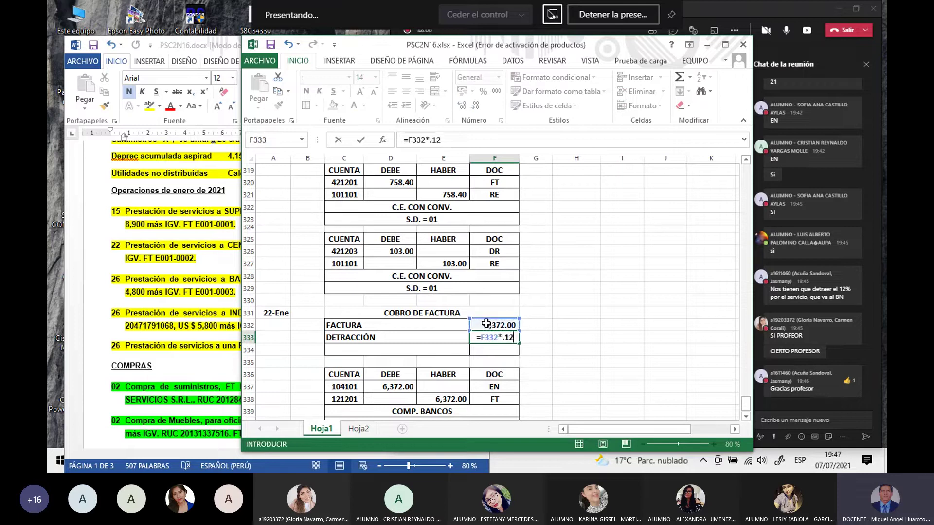
key("Return")
left_click(499, 340)
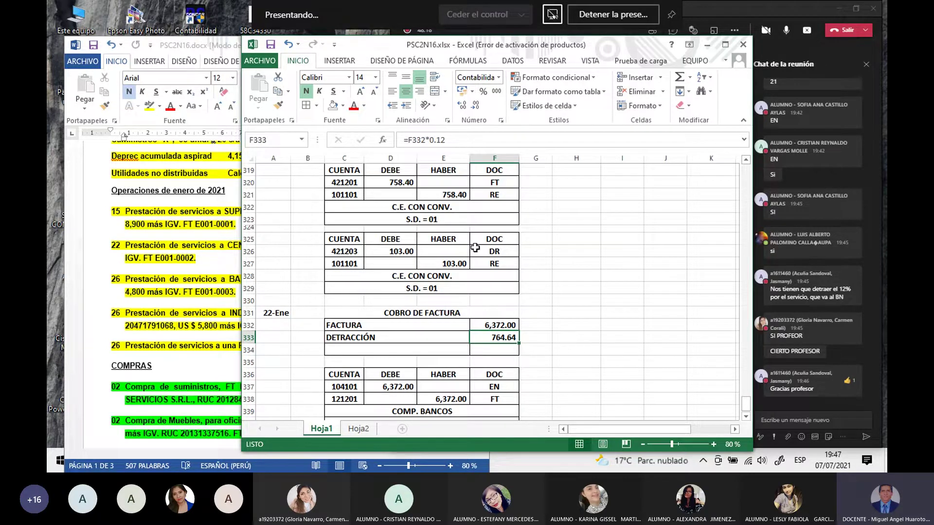
left_click(408, 140)
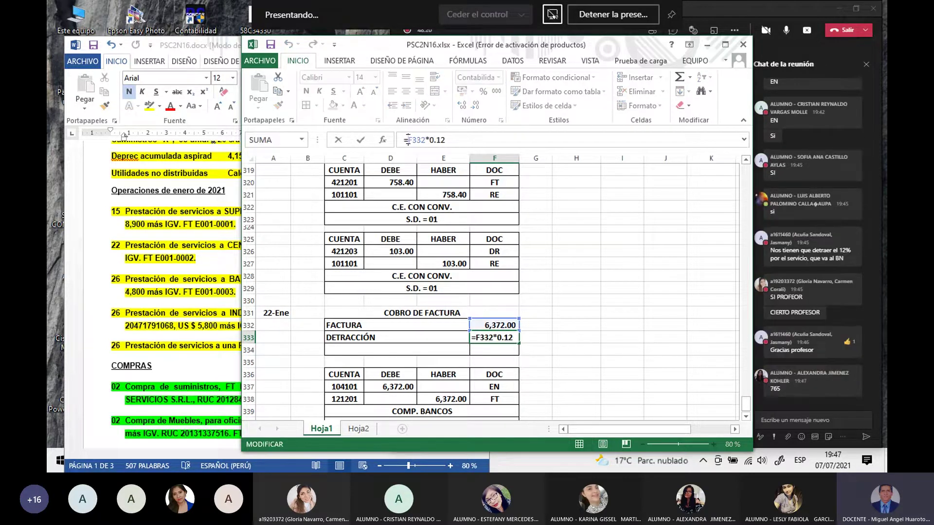
type("R")
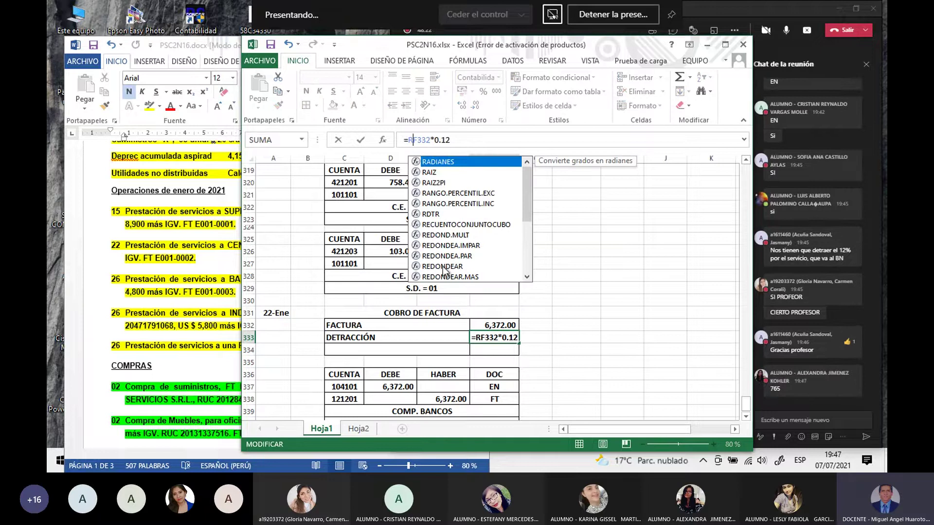
double_click(443, 267)
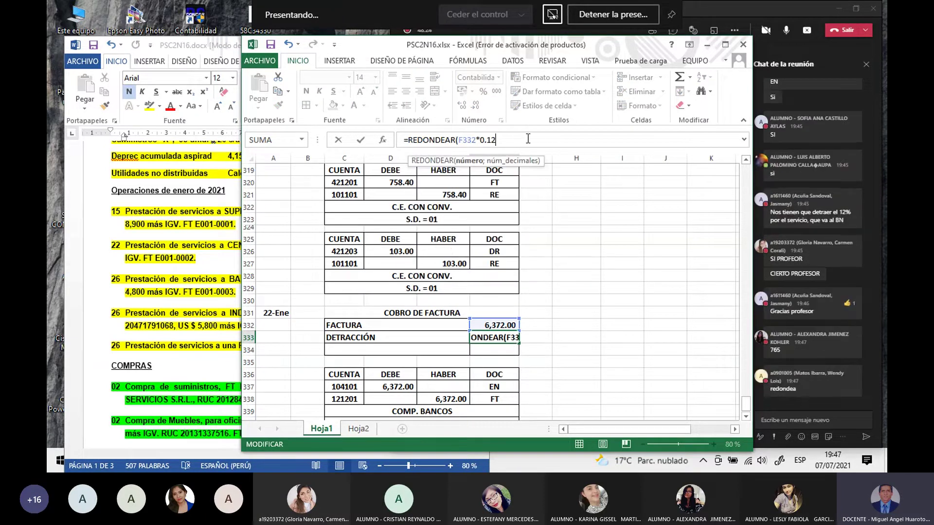
type(";0")
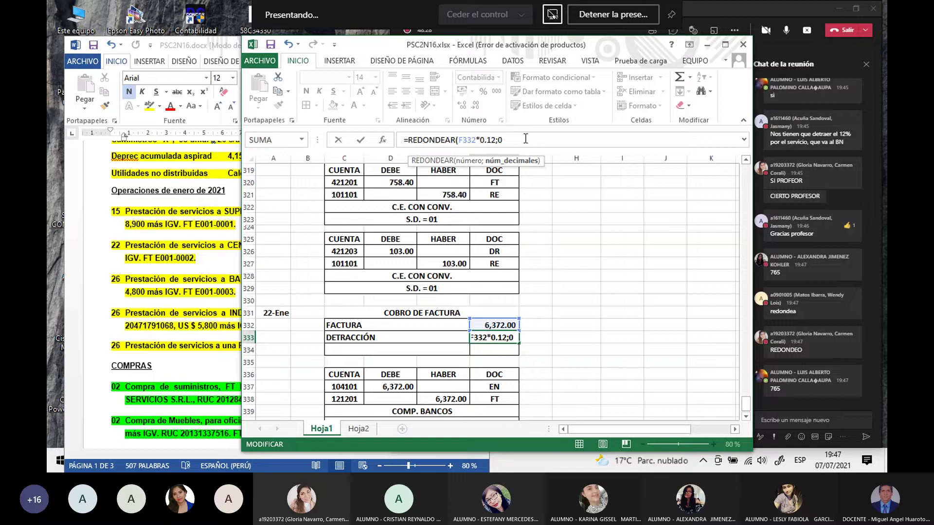
key("Return")
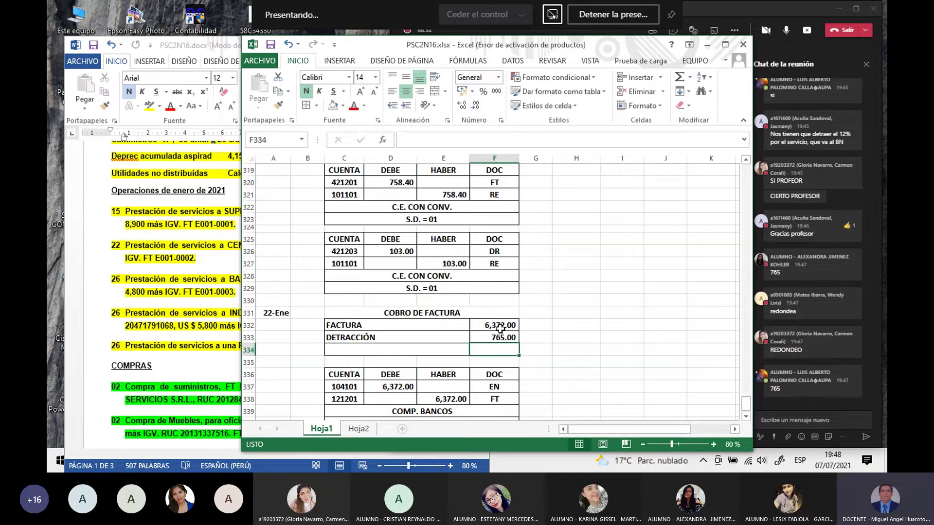
Step: Compute the net amount below DETRACCIÓN as FACTURA minus DETRACCIÓN, giving 5,607.00
left_click(573, 315)
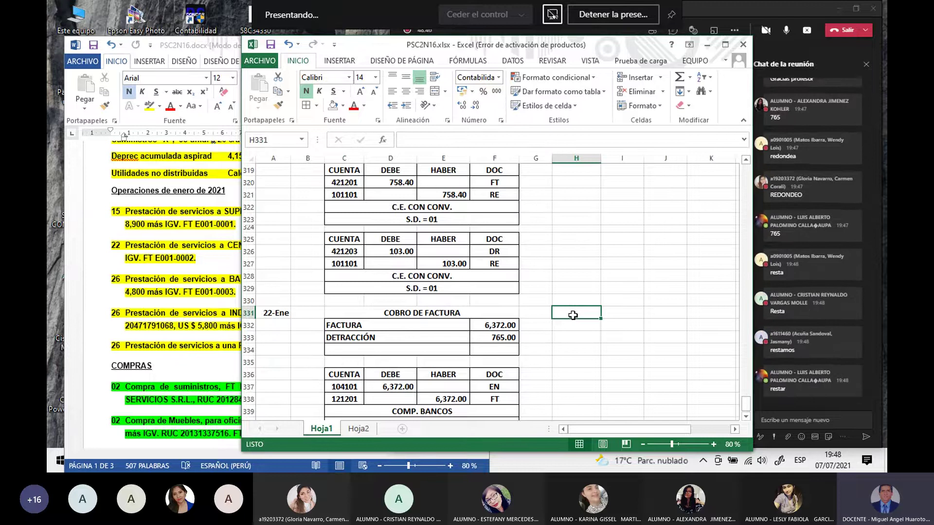
left_click(509, 353)
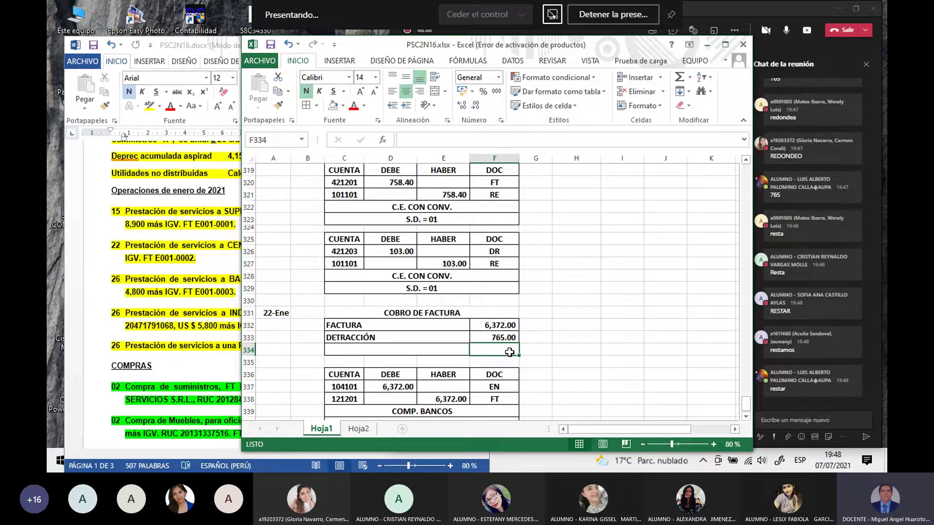
type("=")
key("Up")
key("Up")
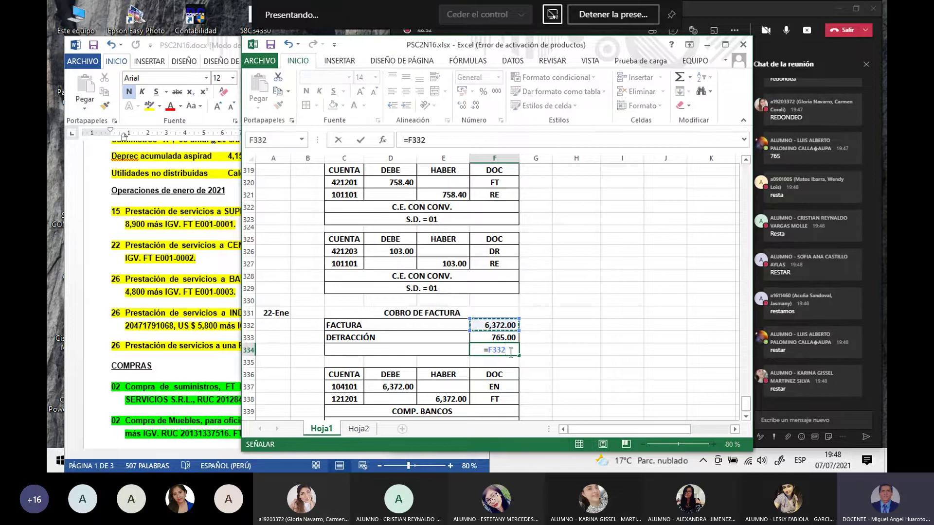
type("-")
key("Up")
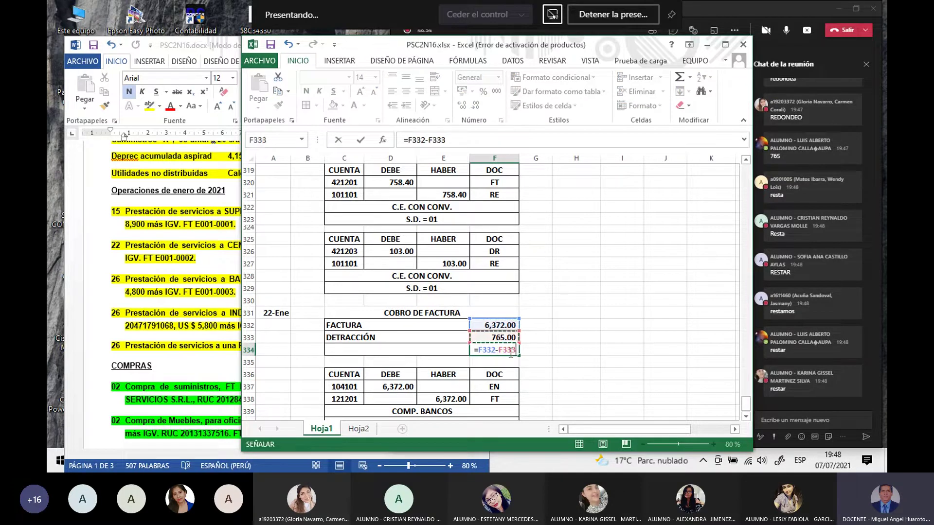
key("Return")
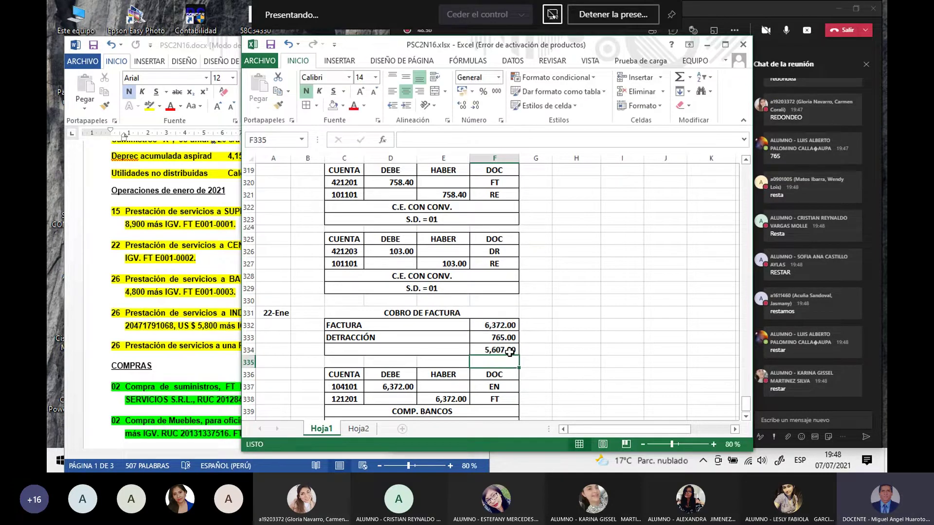
left_click(603, 353)
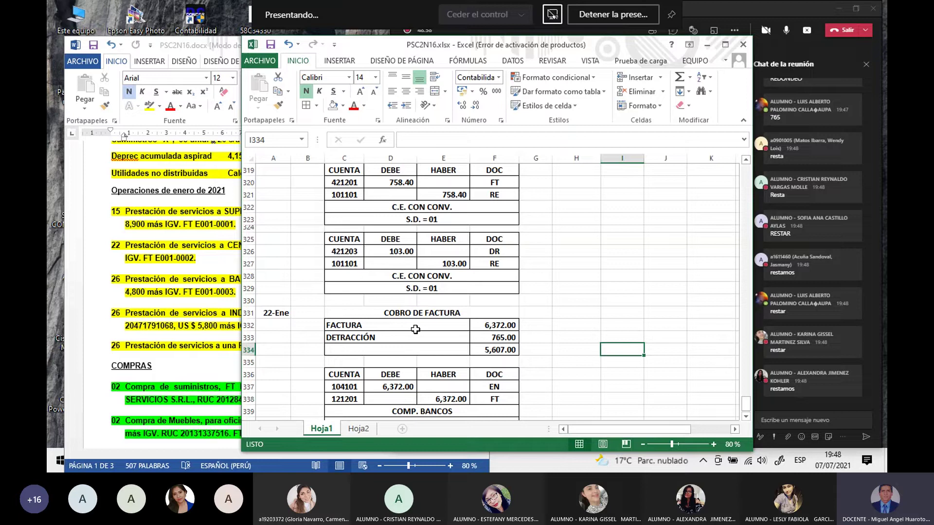
Step: Label the 5,607.00 line under DETRACCIÓN as TOTAL
left_click(355, 337)
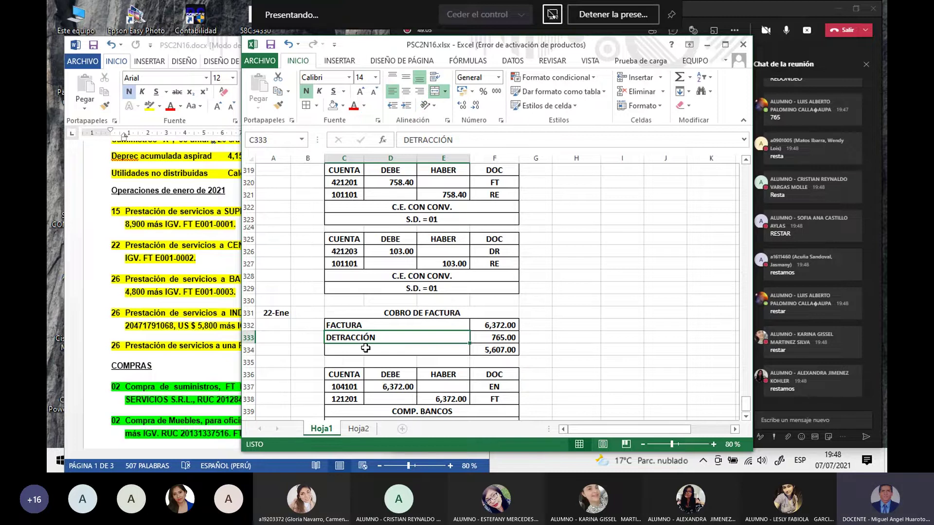
left_click(365, 348)
type("T")
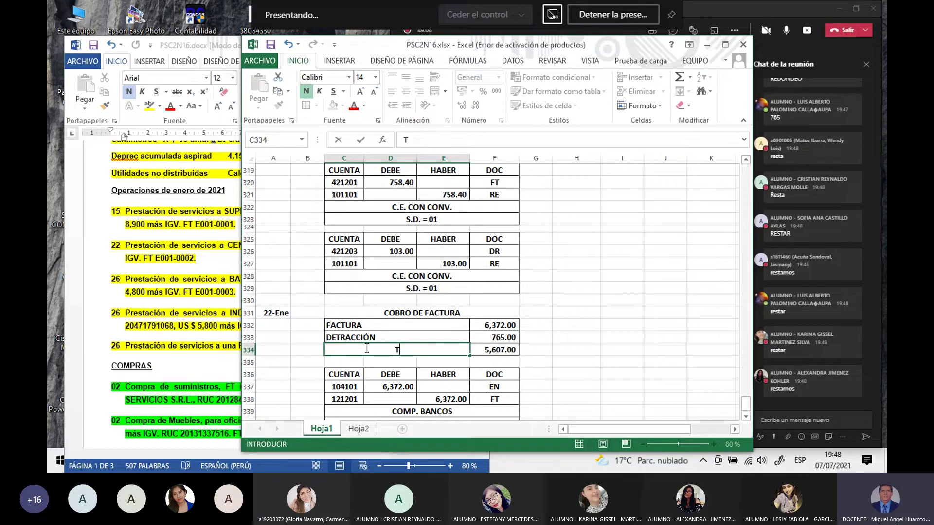
type("OTAL")
key("Return")
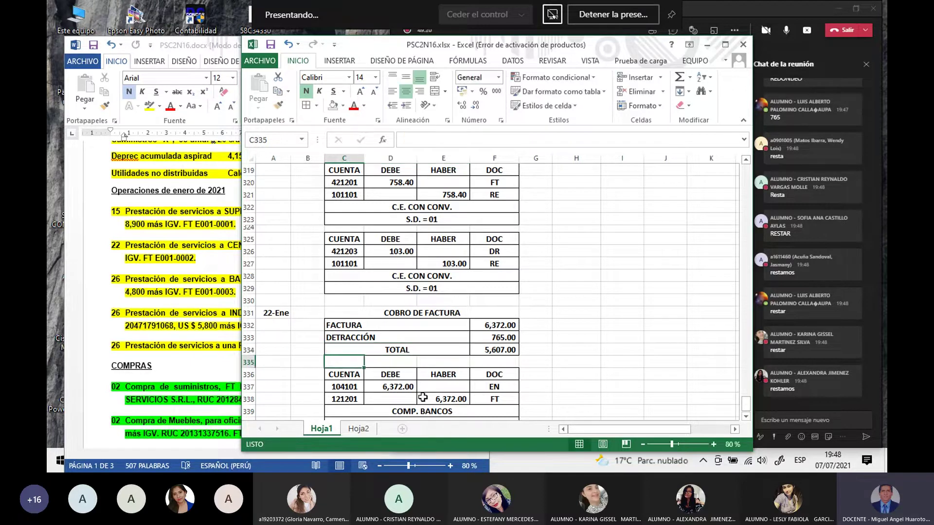
Step: Link the 104101 bank debit to the TOTAL cell so it reads 5,607.00 instead of 6,372.00
scroll(426, 406, "down", 2)
left_click(426, 406)
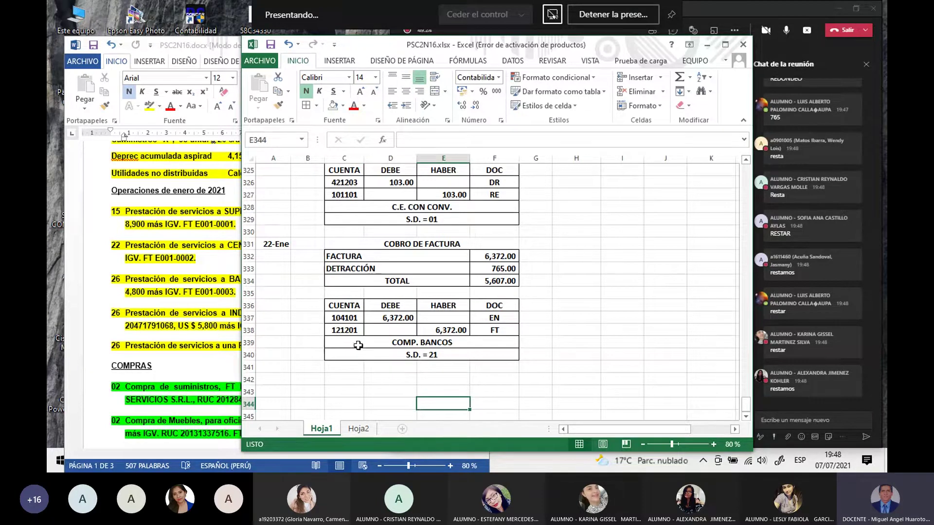
left_click(343, 319)
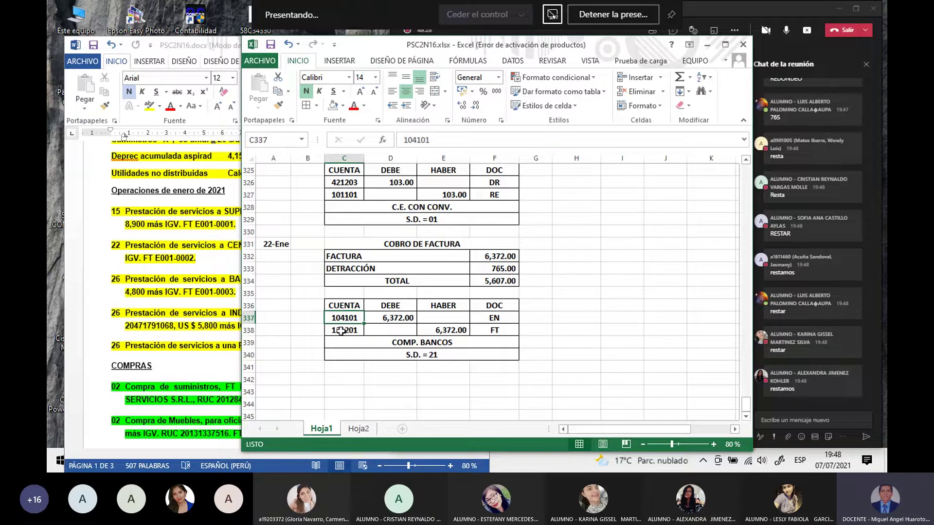
left_click(360, 389)
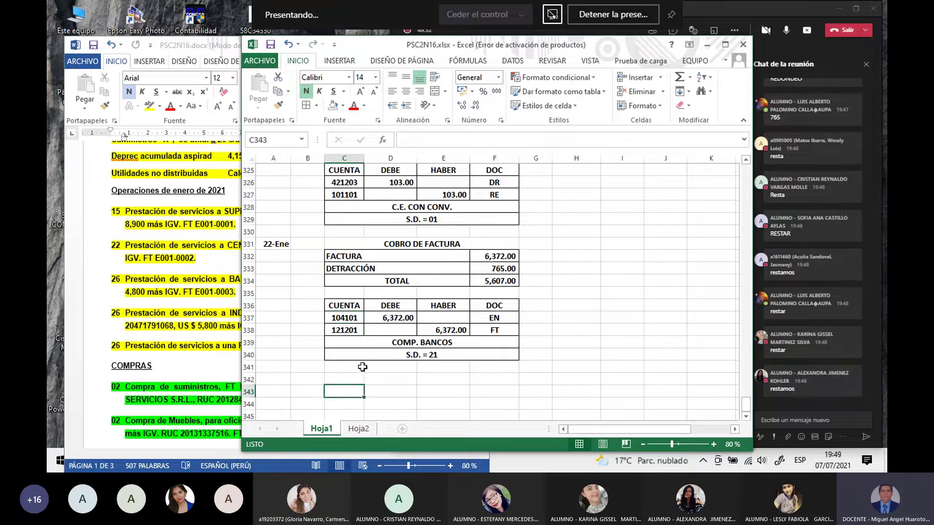
left_click(388, 319)
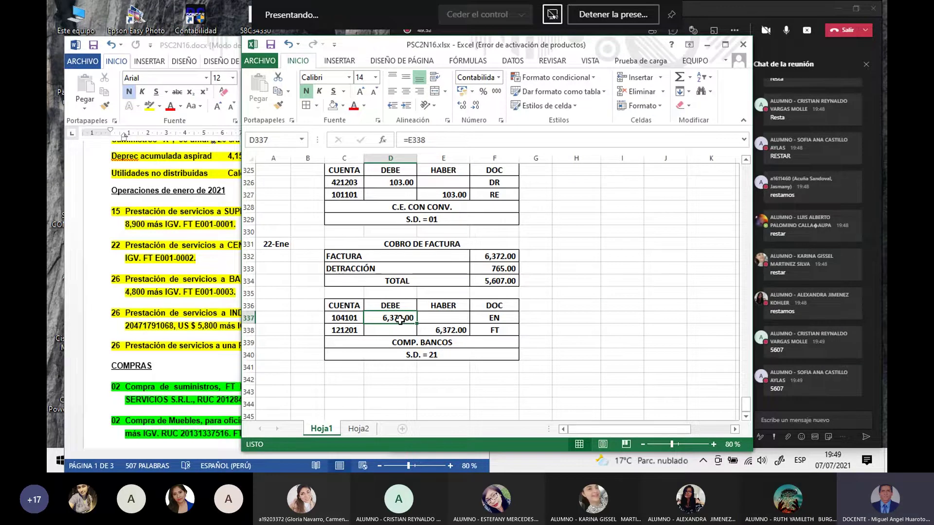
type("=")
left_click(506, 282)
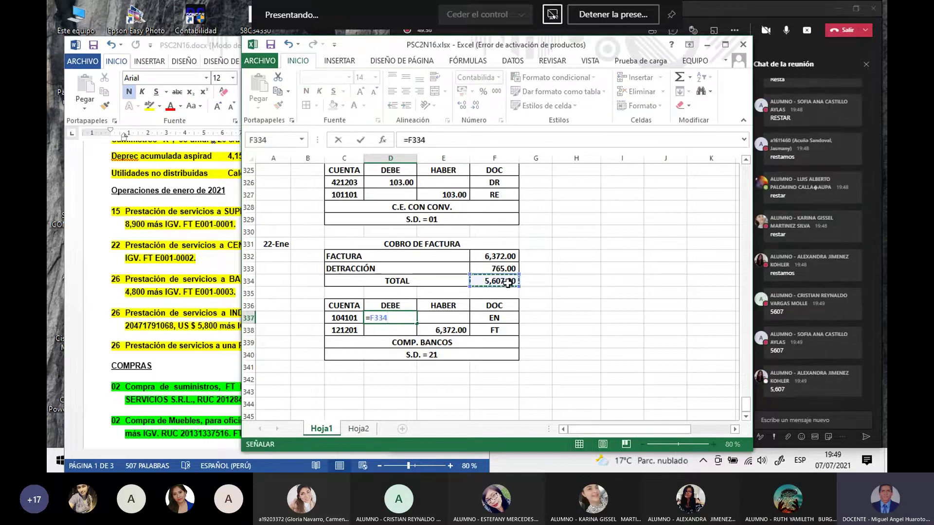
key("Return")
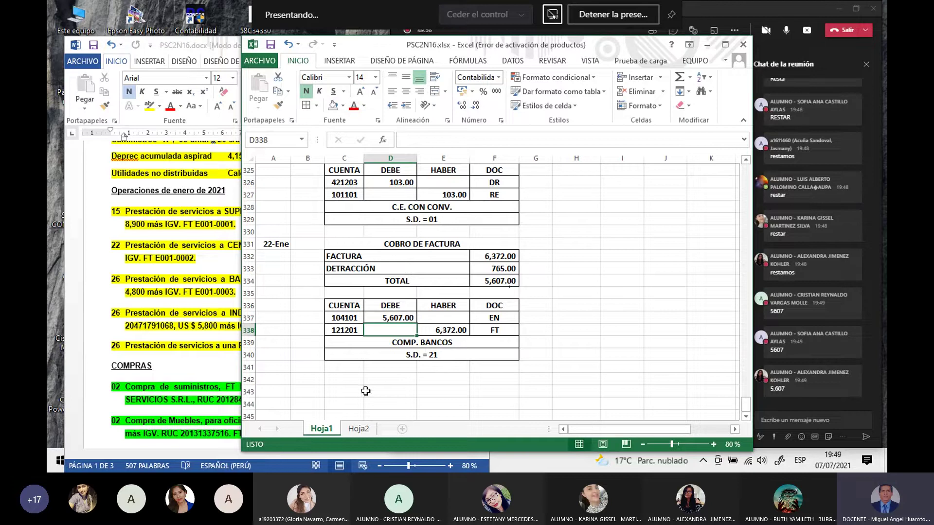
left_click(367, 391)
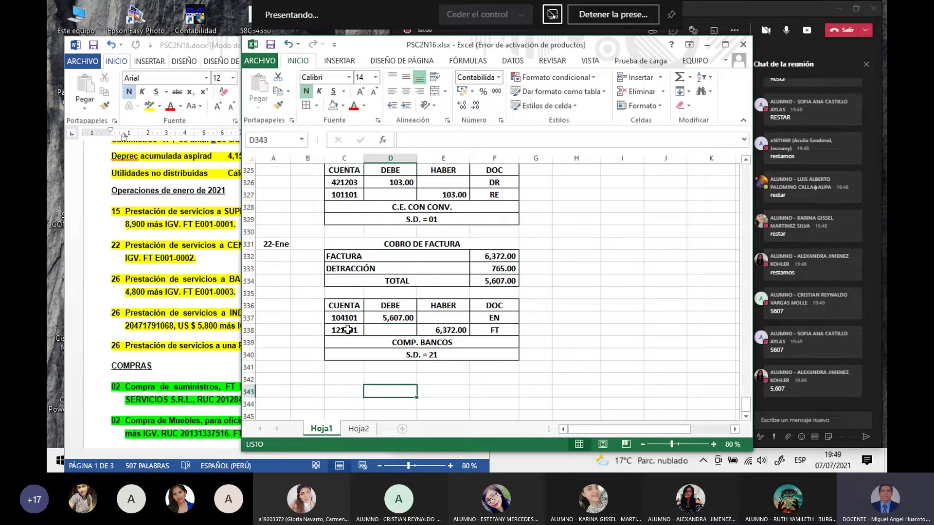
Step: Duplicate the bank entry block (rows 336–340) as a new entry starting at row 342
left_click_drag(345, 307, 506, 350)
key("ctrl+c")
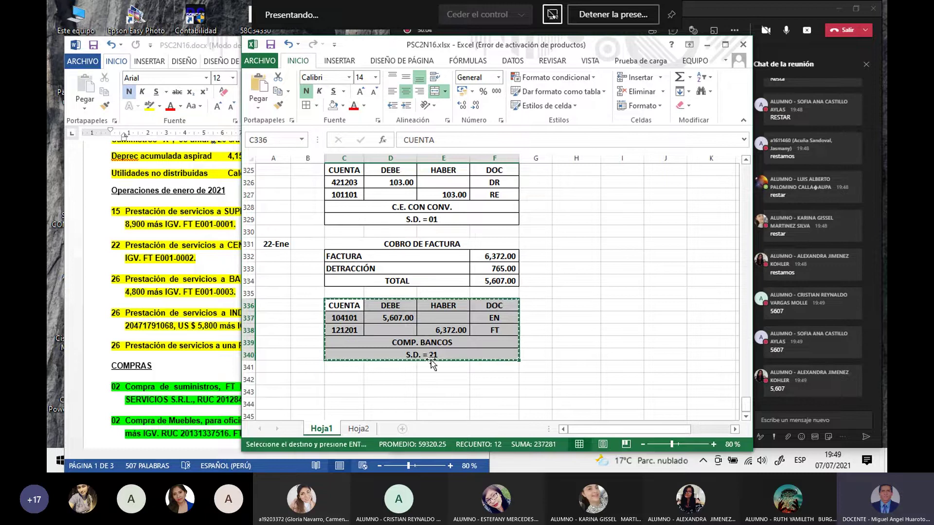
left_click(349, 376)
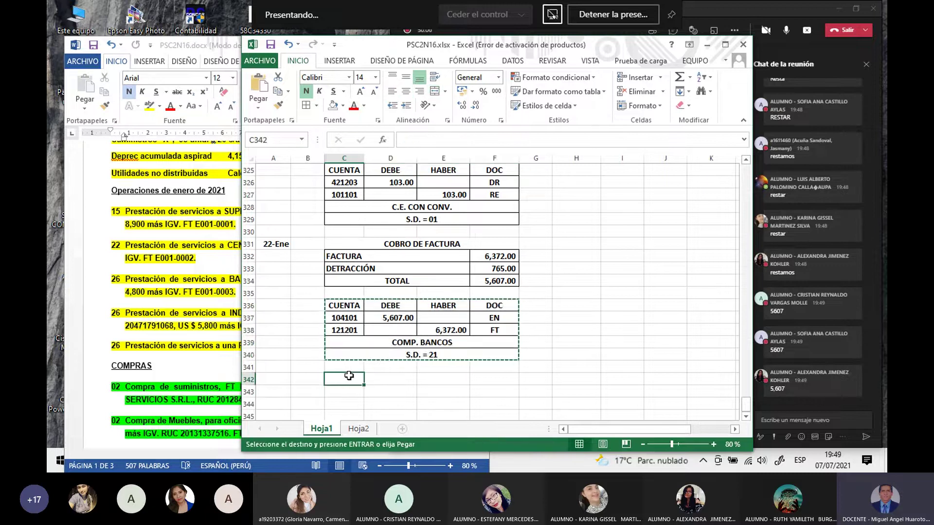
key("ctrl+v")
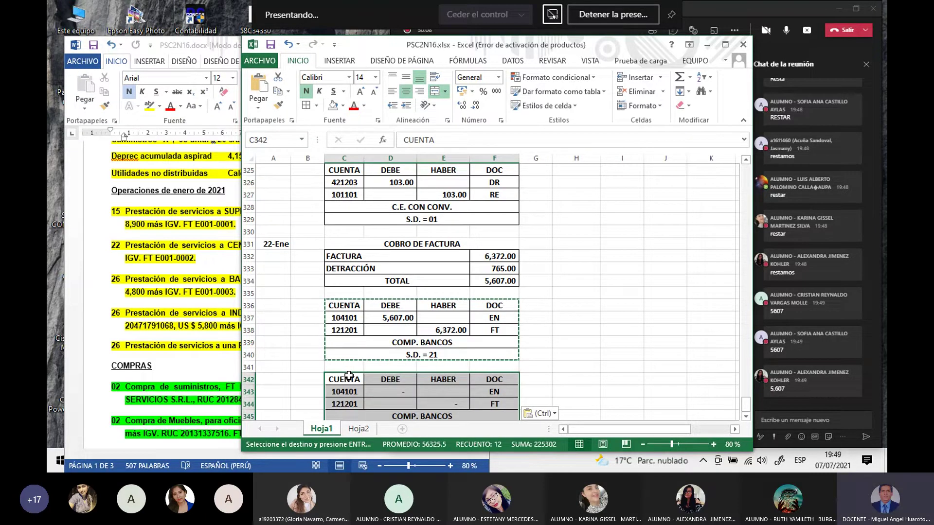
left_click(628, 328)
key("Escape")
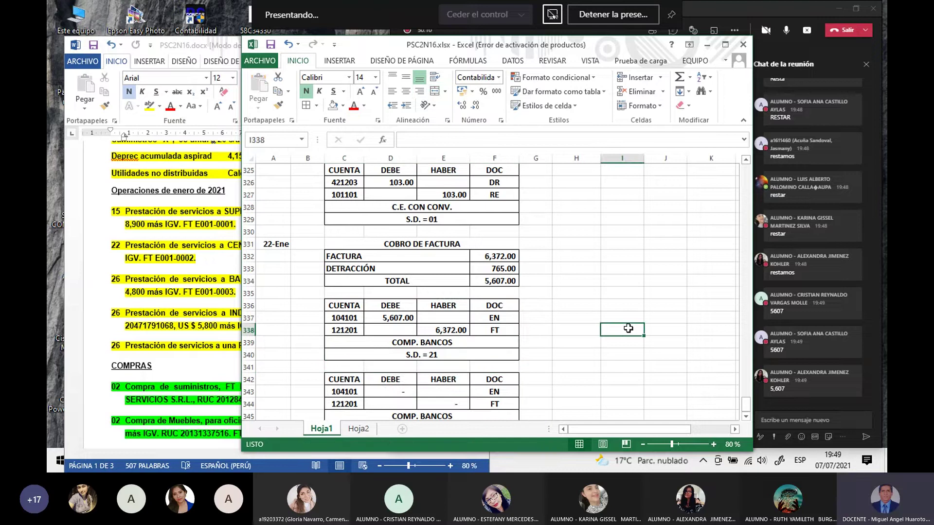
scroll(608, 328, "down", 1)
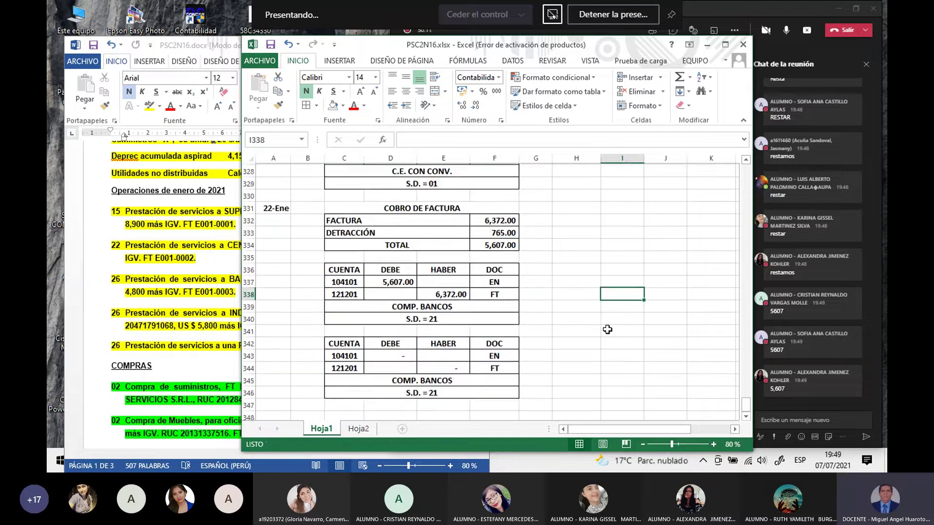
Step: Link the new entry's debit to the 765.00 DETRACCIÓN and its credit to that debit
left_click(398, 355)
type("=")
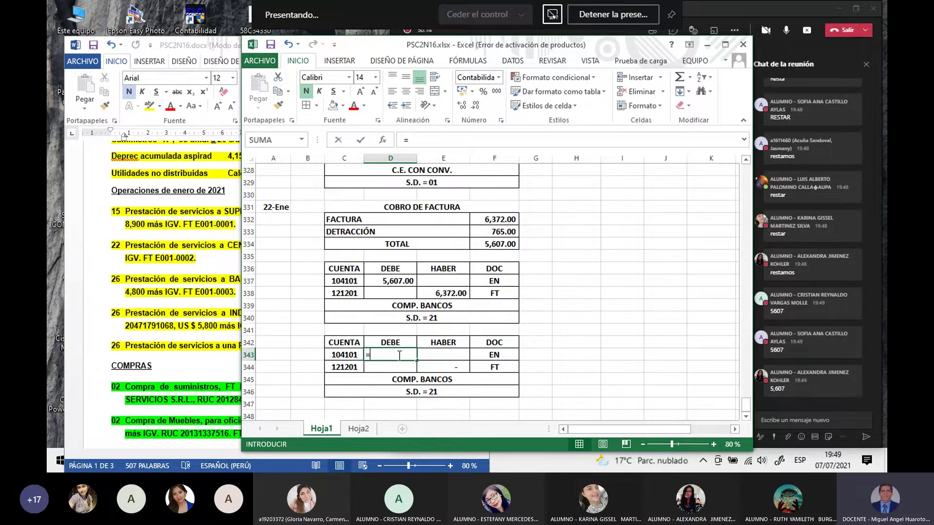
left_click(495, 232)
key("Return")
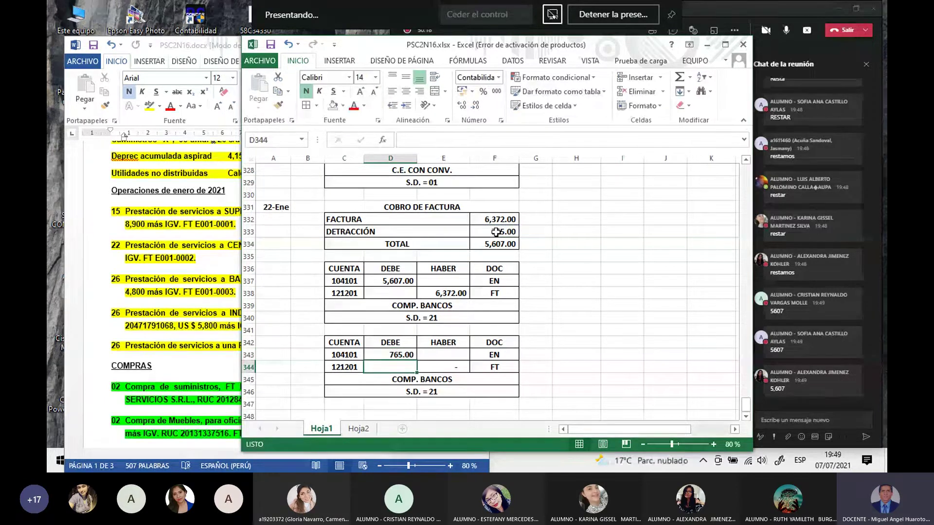
left_click(457, 368)
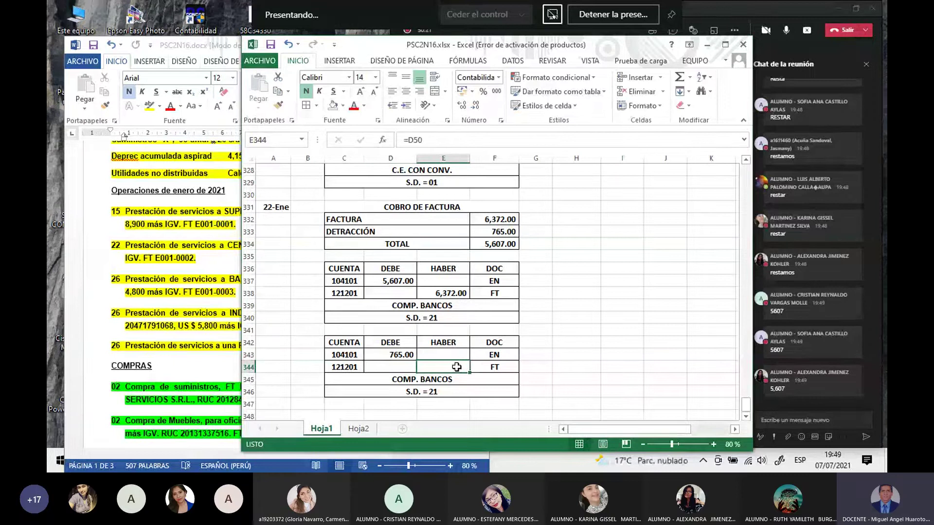
scroll(457, 367, "up", 1)
type("=")
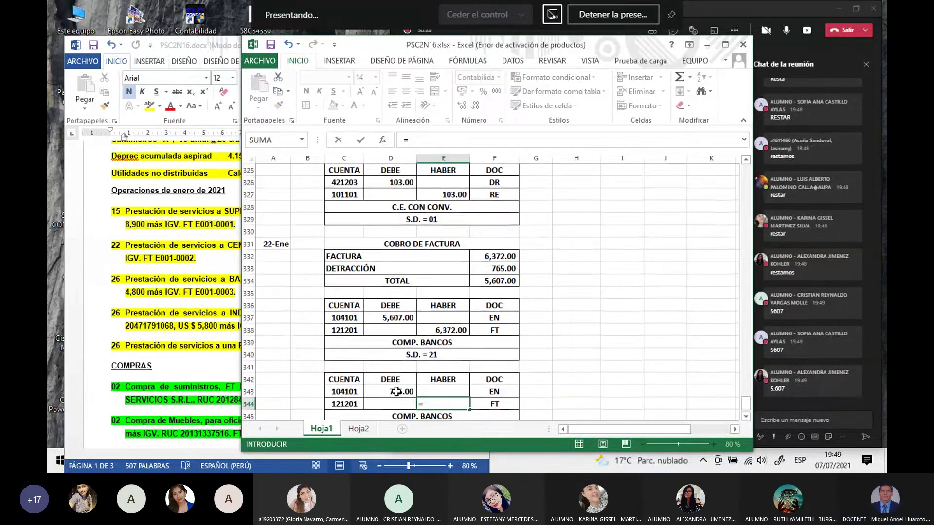
left_click(396, 392)
key("Return")
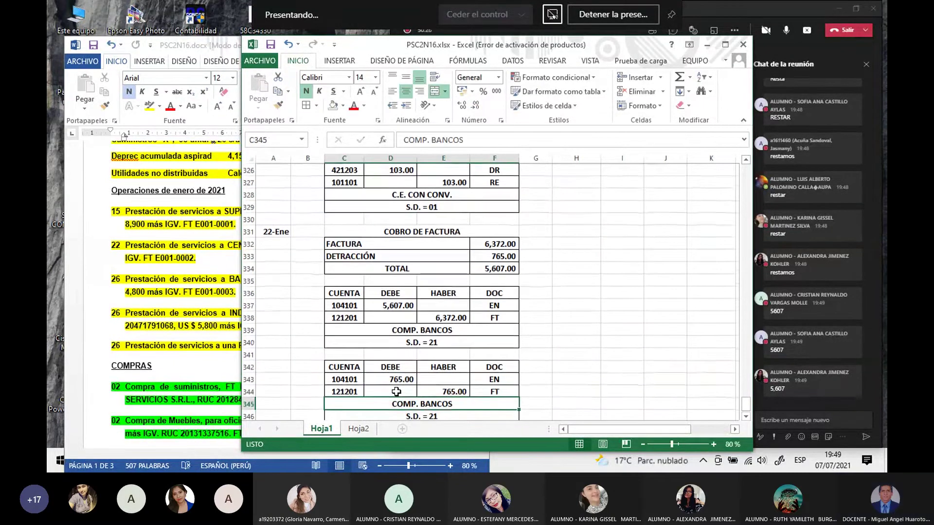
left_click(595, 366)
Step: Clear the 104101 account number from the second entry's debit line
scroll(594, 360, "down", 2)
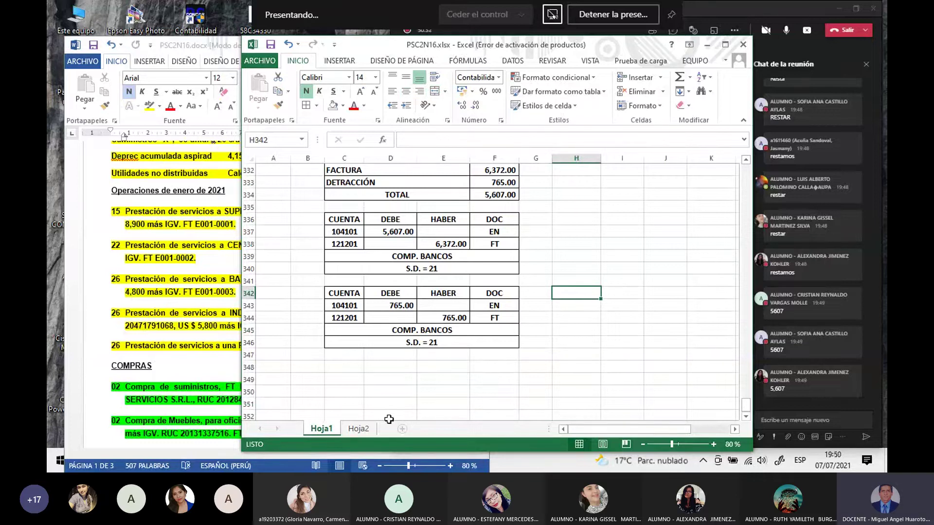
left_click(339, 308)
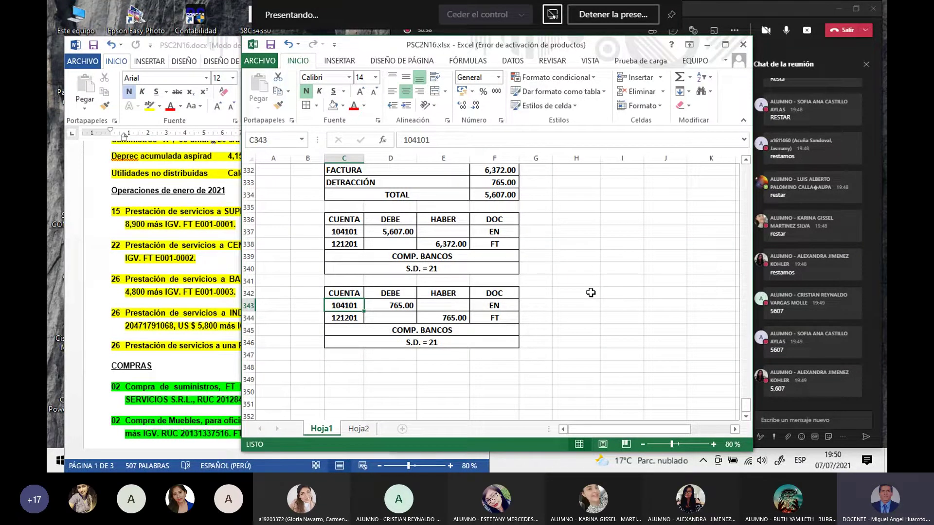
key("Delete")
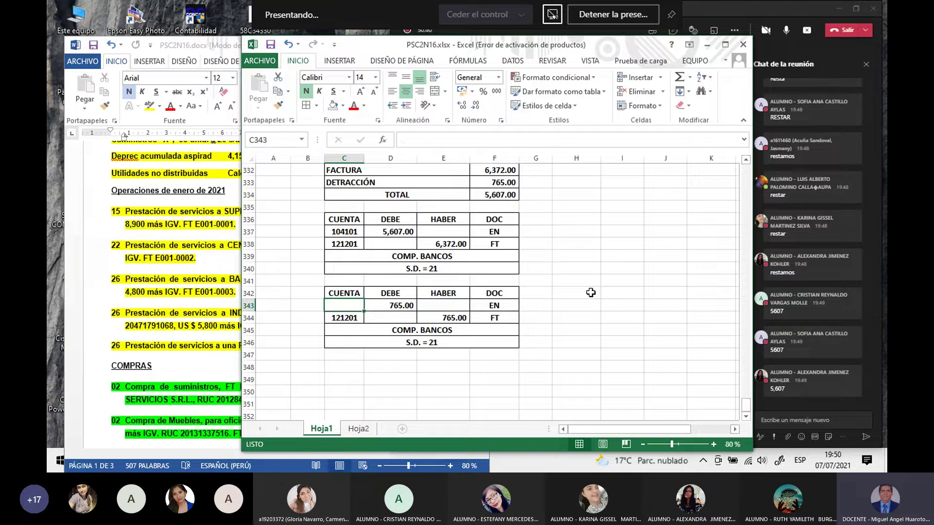
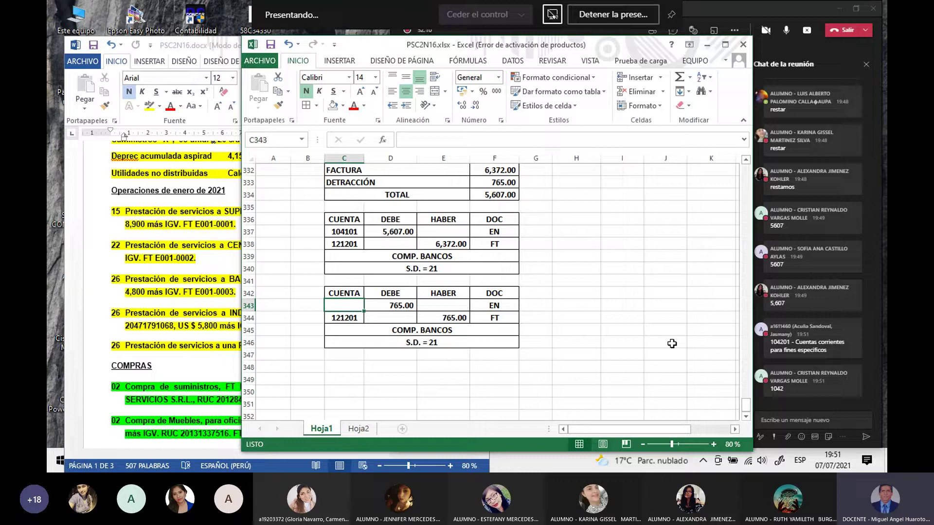
Step: Enter 104201 in C343 as the debit account of the 765.00 detraction entry
left_click(794, 11)
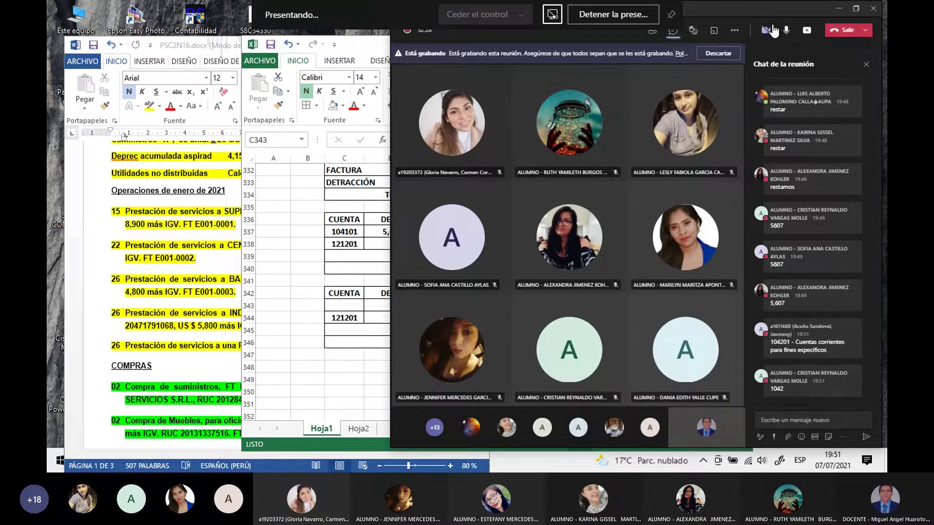
mouse_move(767, 36)
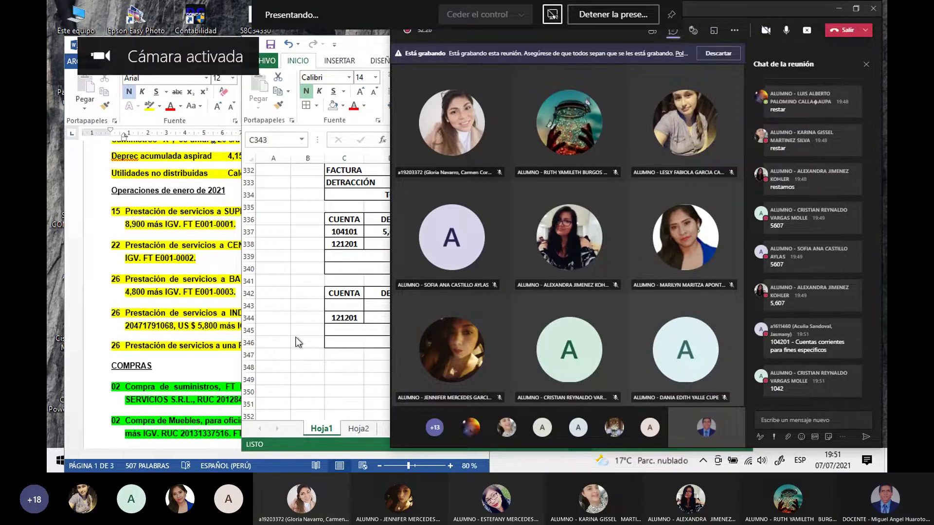
left_click(311, 363)
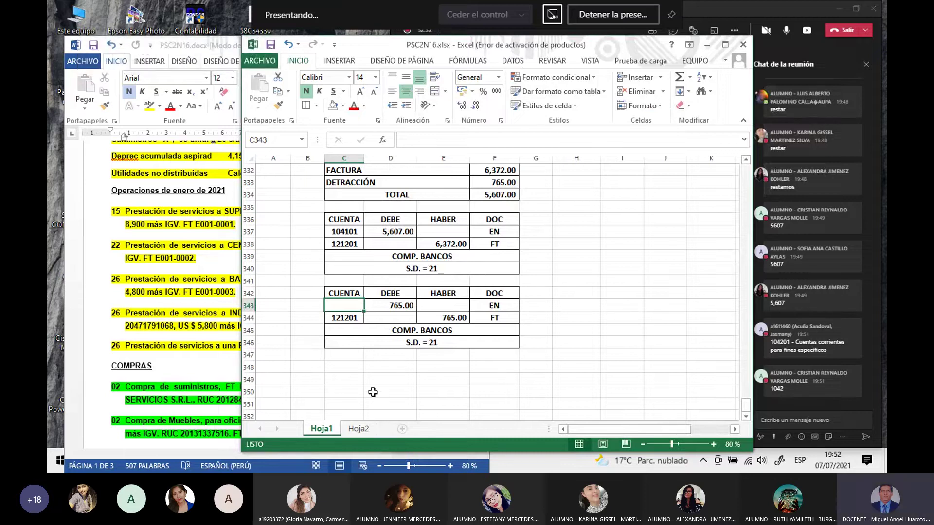
type("104201")
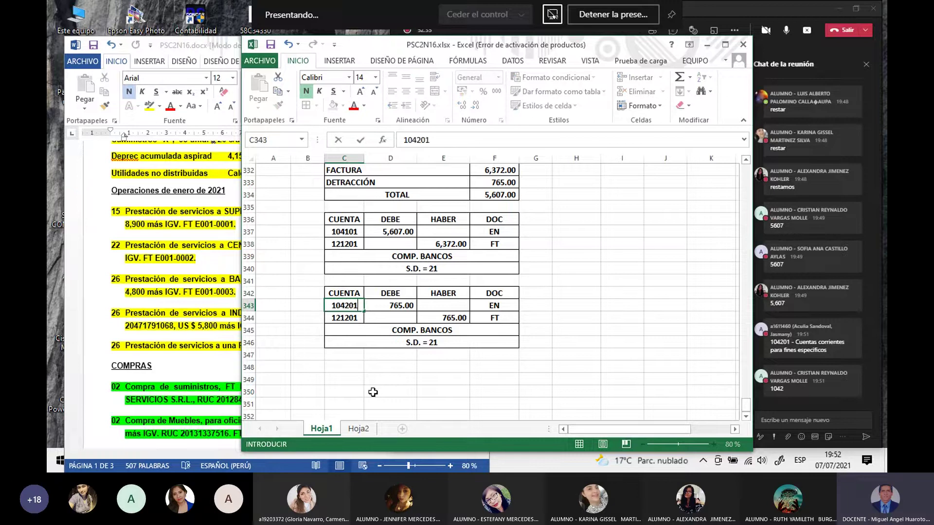
key("Return")
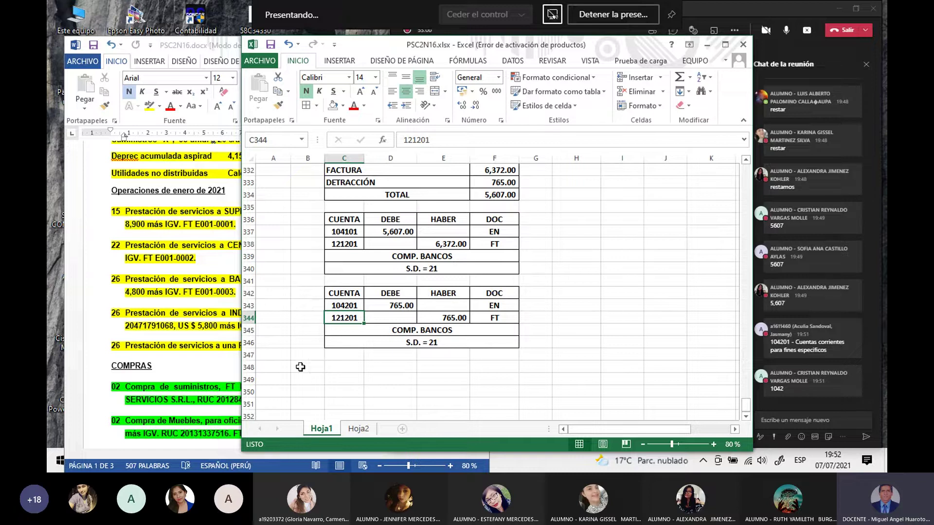
left_click(342, 304)
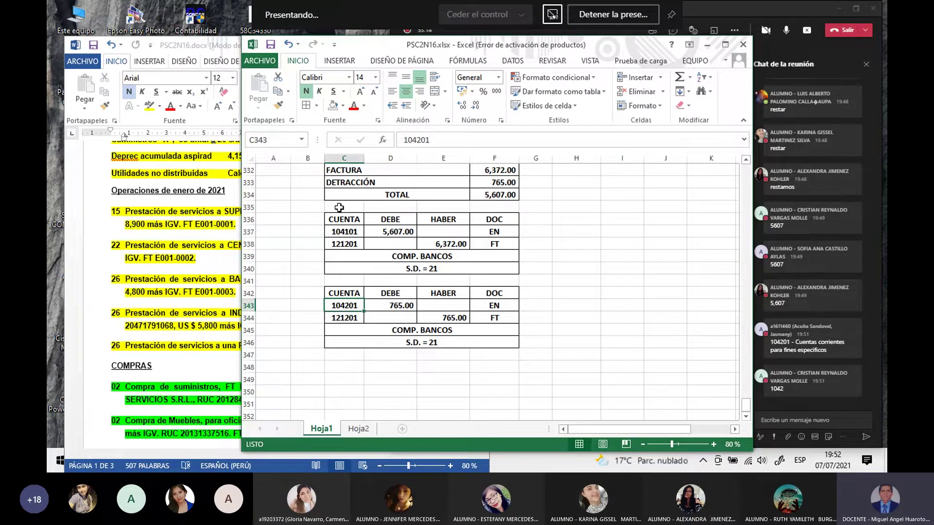
Step: Fill the 104201 cell C343 yellow and shrink blank row 341 between the two entries
left_click(343, 106)
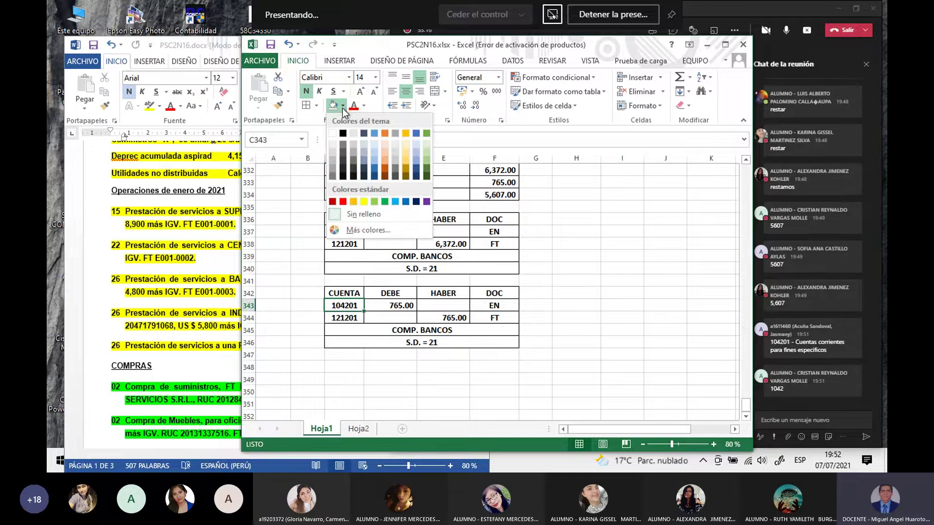
left_click(364, 201)
left_click_drag(344, 353, 344, 373)
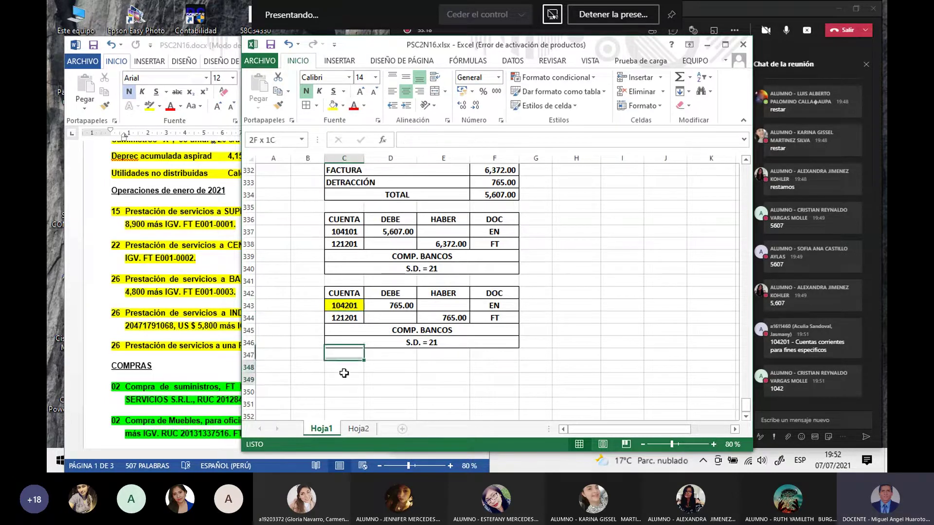
left_click(344, 306)
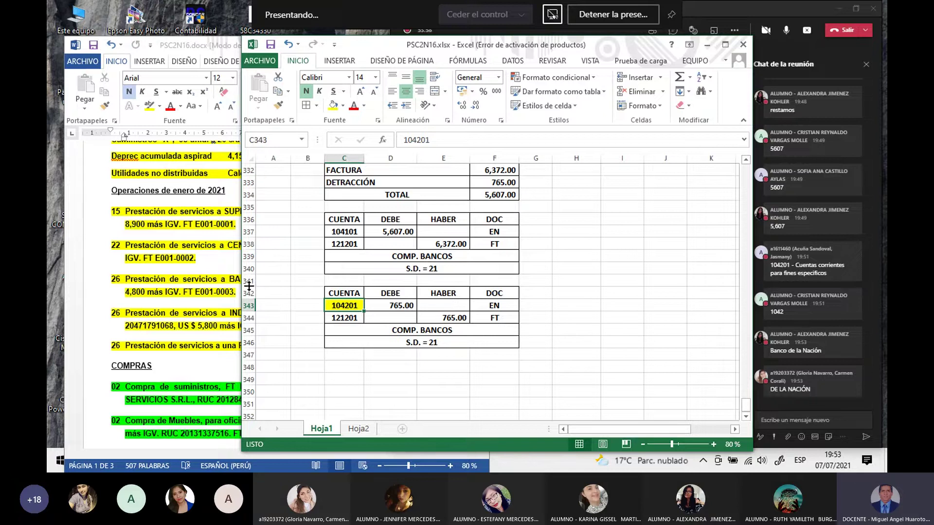
left_click_drag(248, 287, 246, 278)
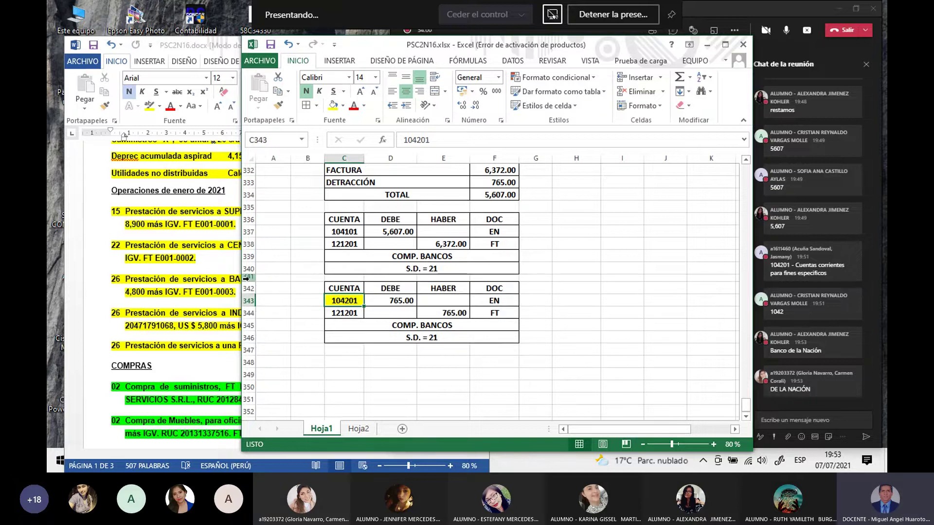
Step: In Word's CAJA Y BANCOS list, highlight '26 Cobro de FT E001-0003' yellow, then return to Excel
left_click(154, 414)
scroll(151, 415, "down", 15)
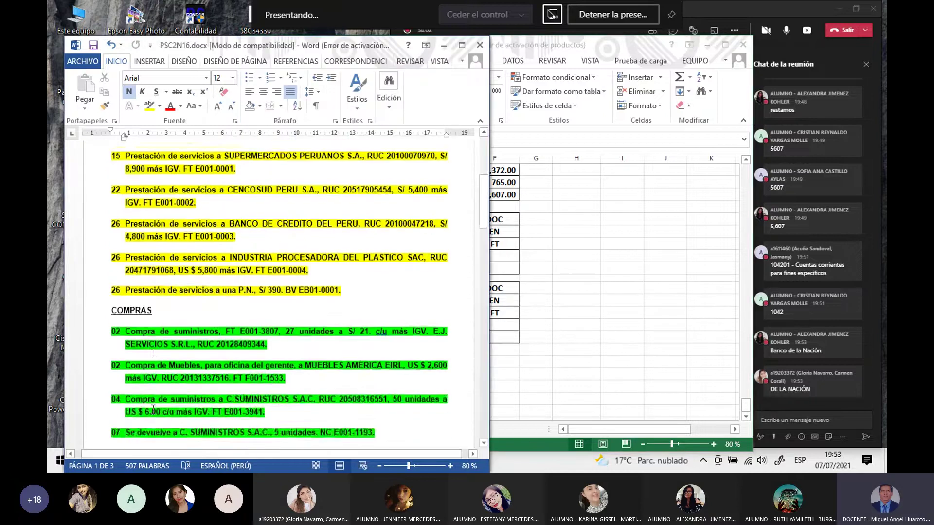
scroll(148, 414, "down", 8)
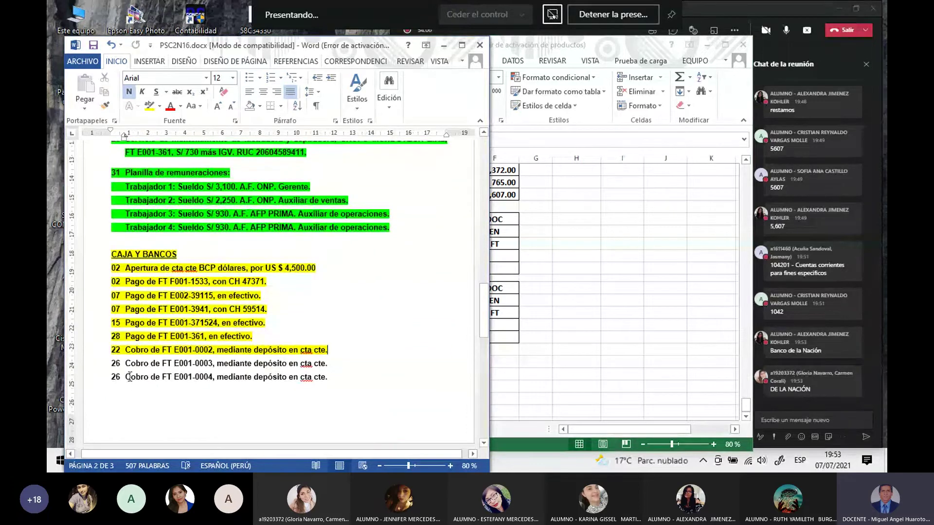
left_click_drag(112, 365, 333, 365)
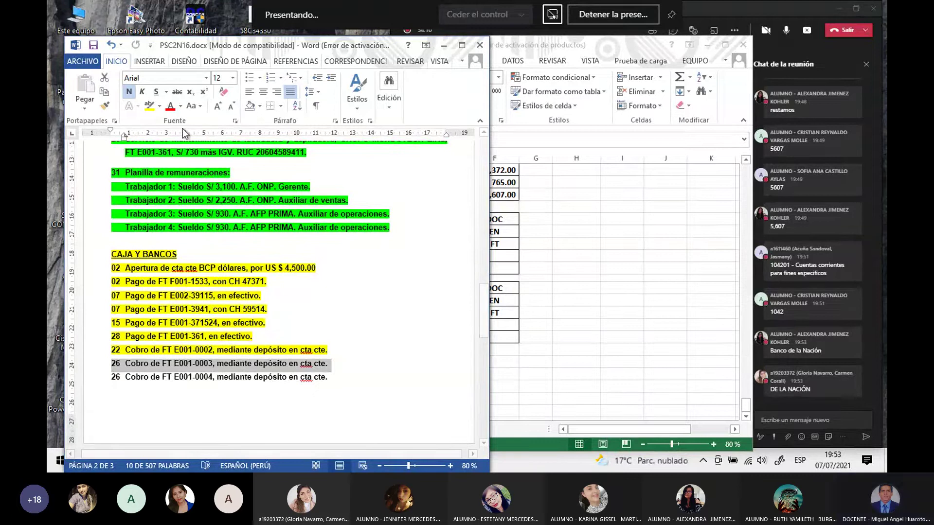
left_click(148, 105)
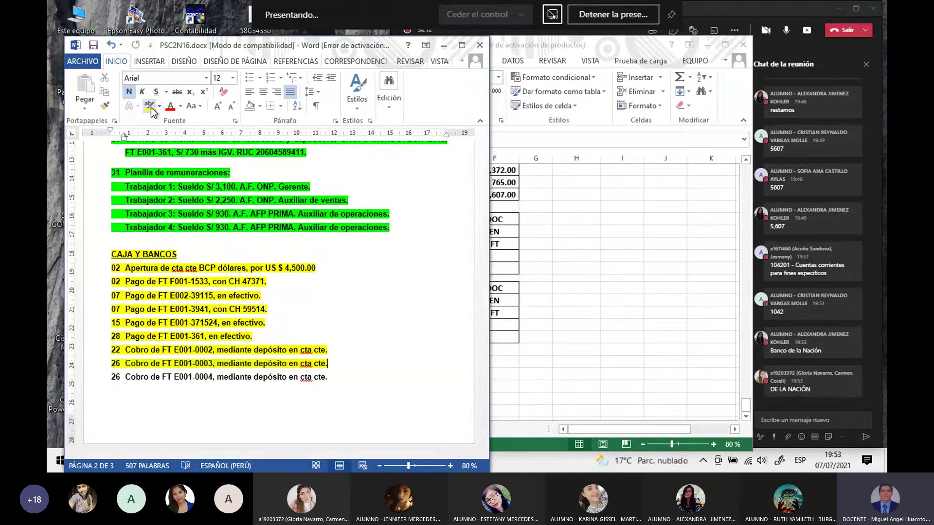
key("alt+Tab")
scroll(417, 340, "up", 1)
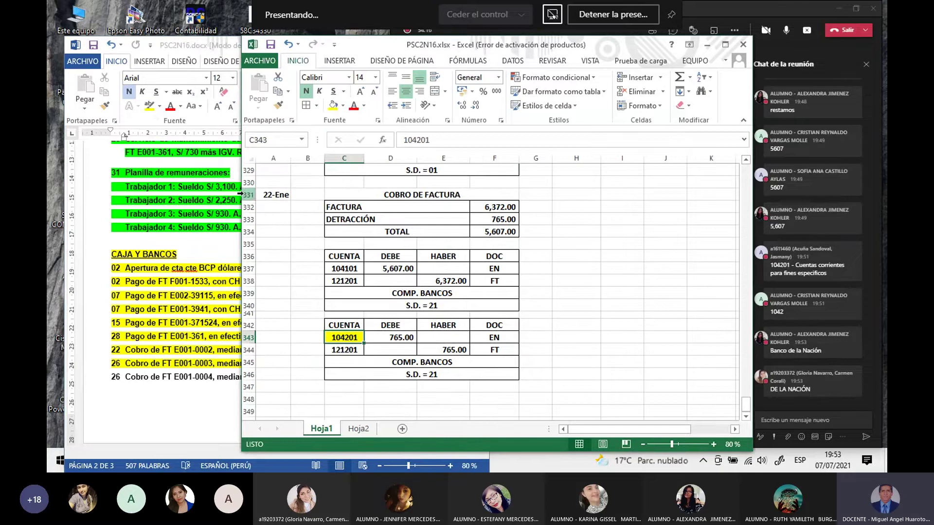
Step: Copy rows 331–346 of the 22-Ene entry block and paste them at row 348
left_click_drag(248, 194, 250, 375)
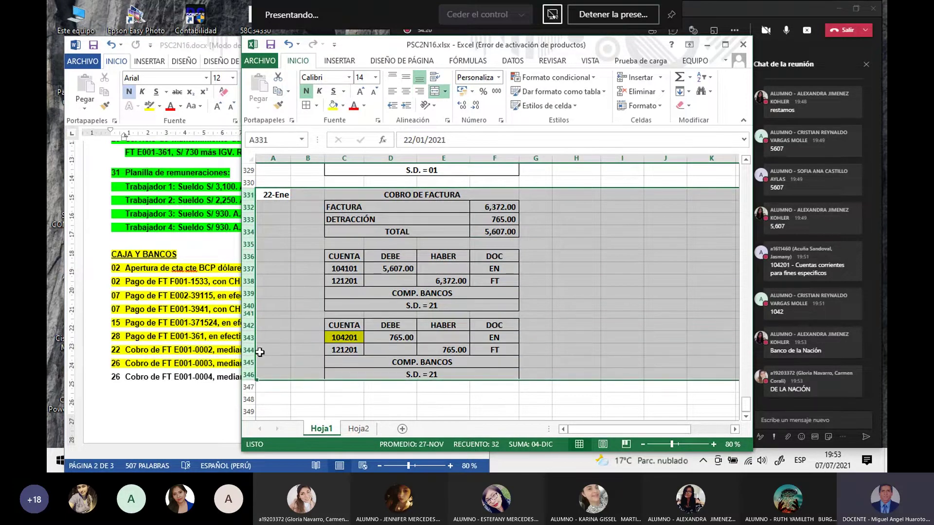
right_click(247, 298)
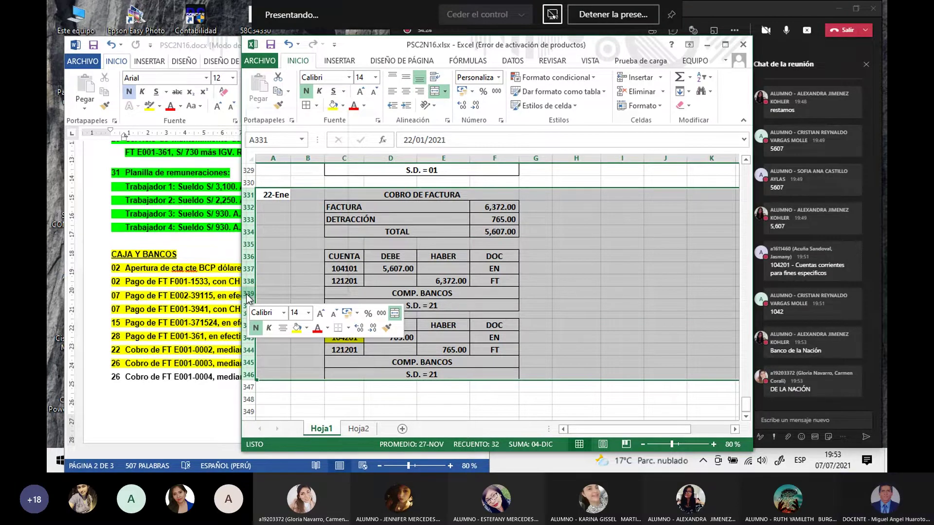
key("ctrl+c")
scroll(248, 302, "down", 3)
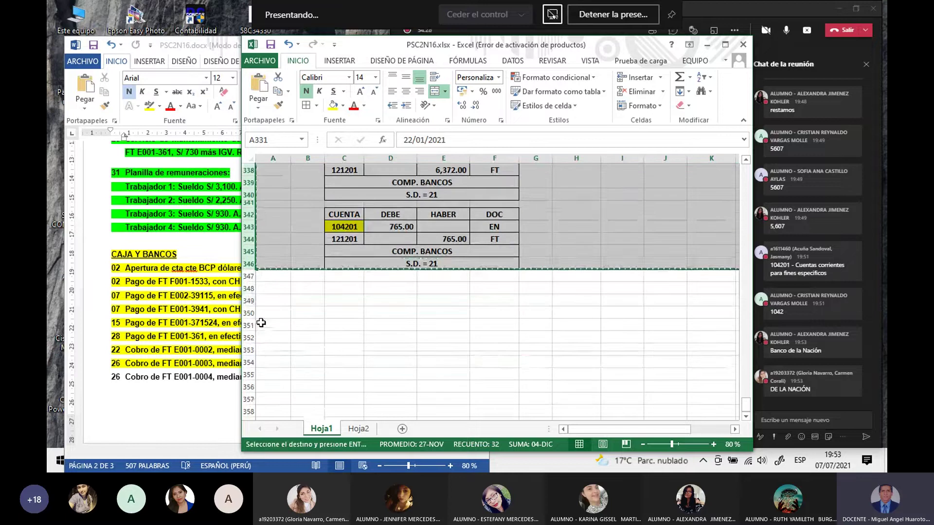
left_click(248, 289)
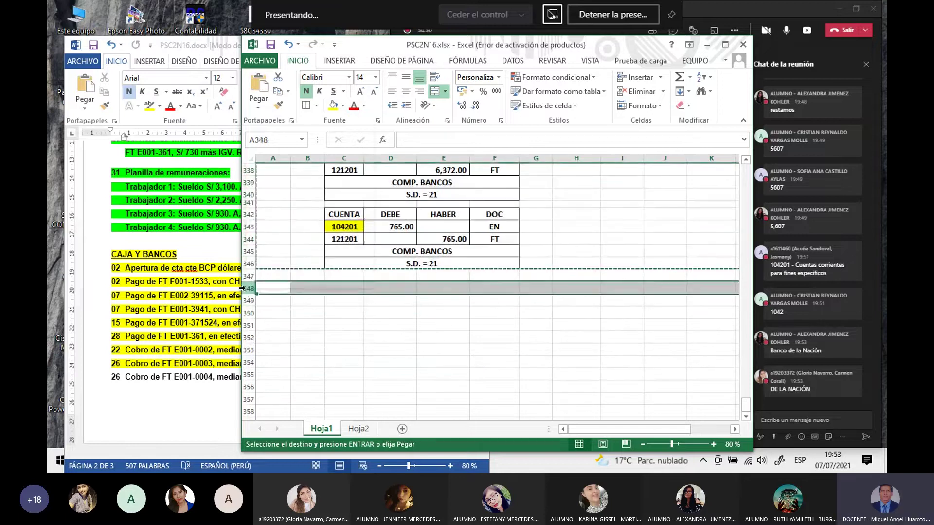
right_click(248, 290)
left_click(273, 159)
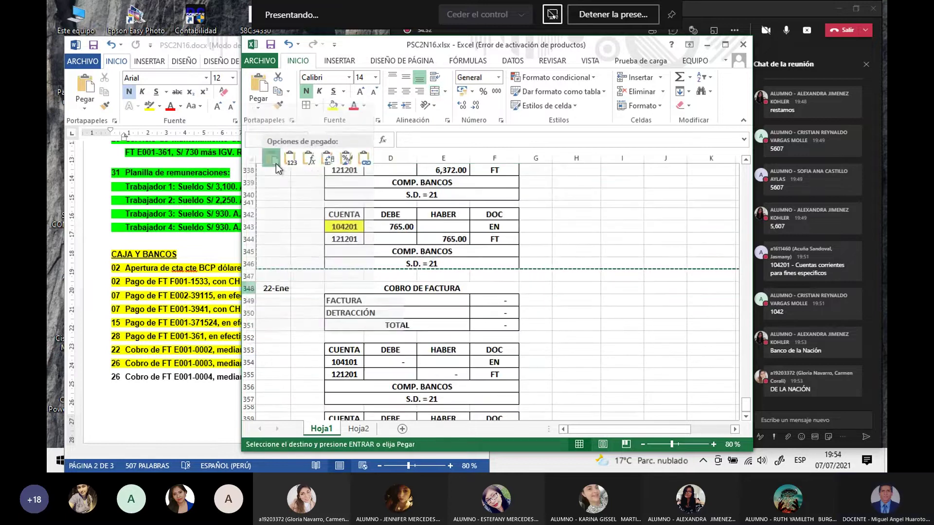
Step: Date the copied block 26-Ene by entering 26-1 in A348
left_click(272, 289)
type("26-1")
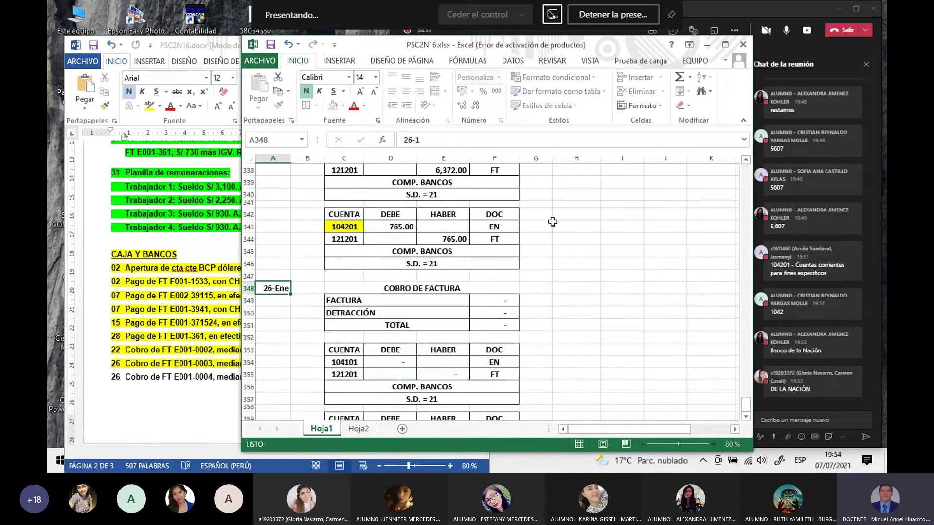
key("Return")
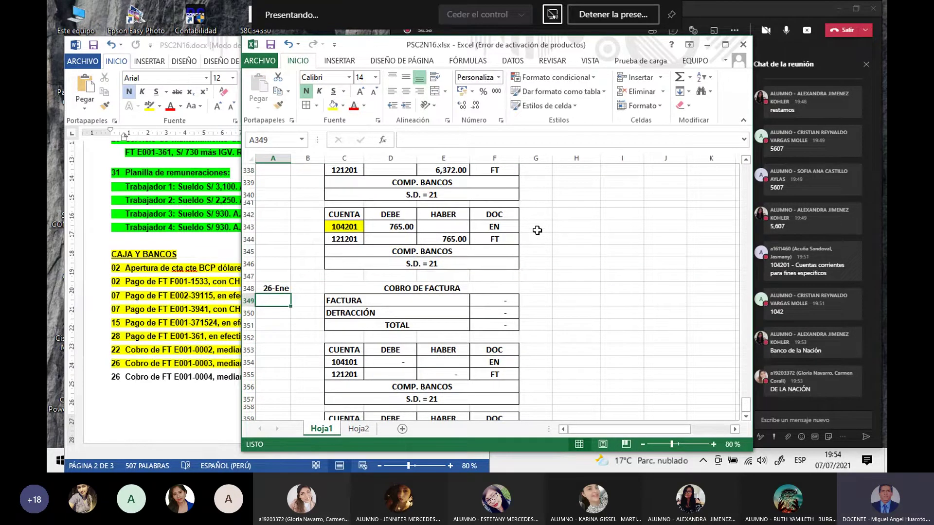
left_click(132, 355)
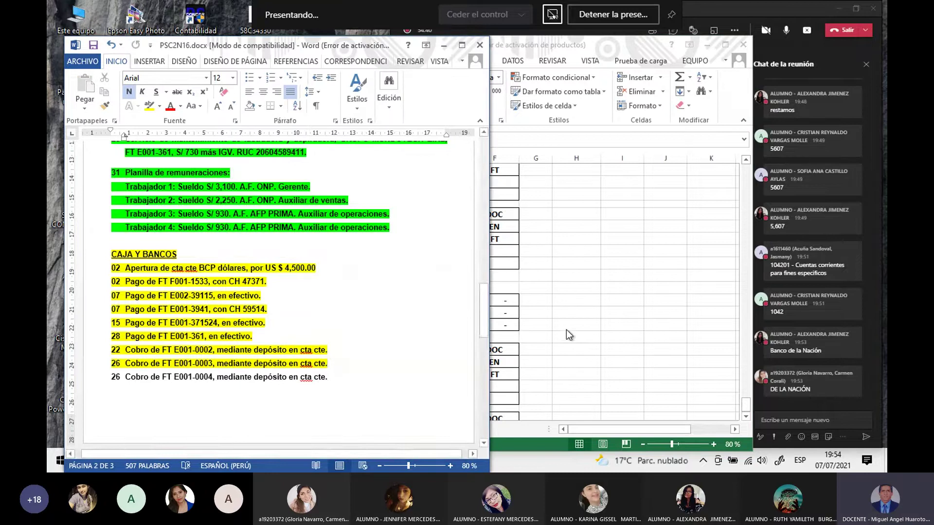
left_click(582, 324)
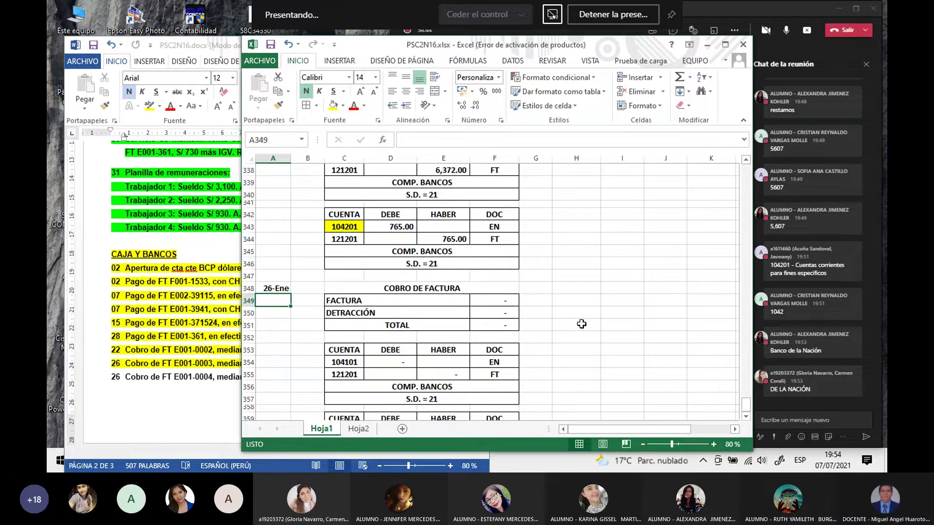
scroll(582, 324, "down", 3)
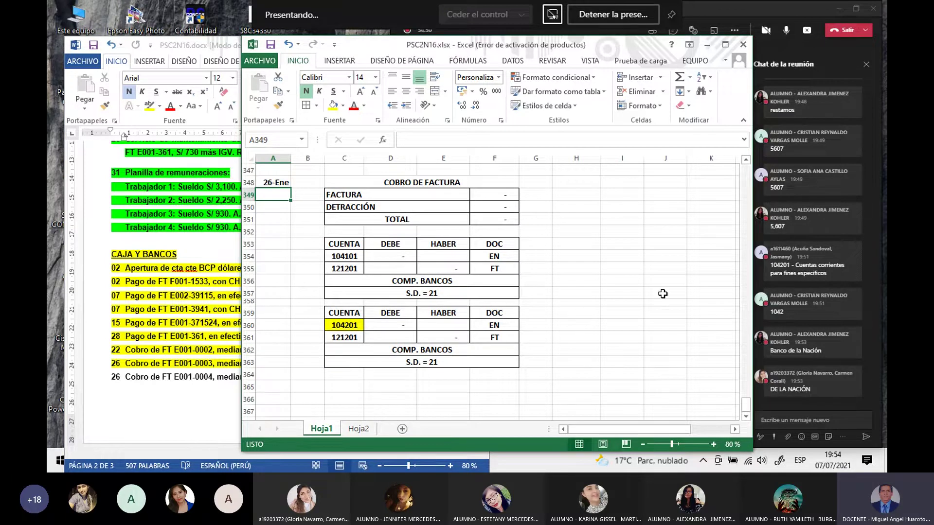
left_click(756, 9)
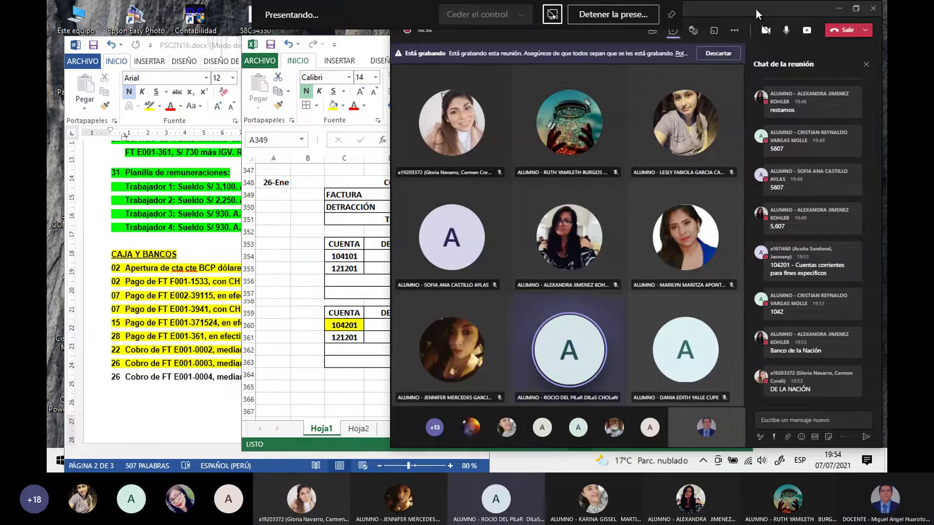
left_click(330, 298)
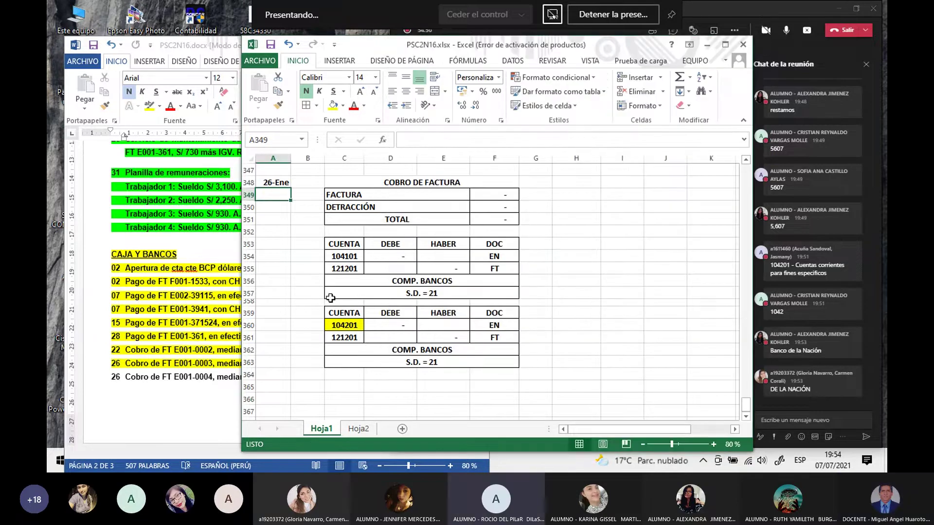
scroll(330, 298, "up", 5)
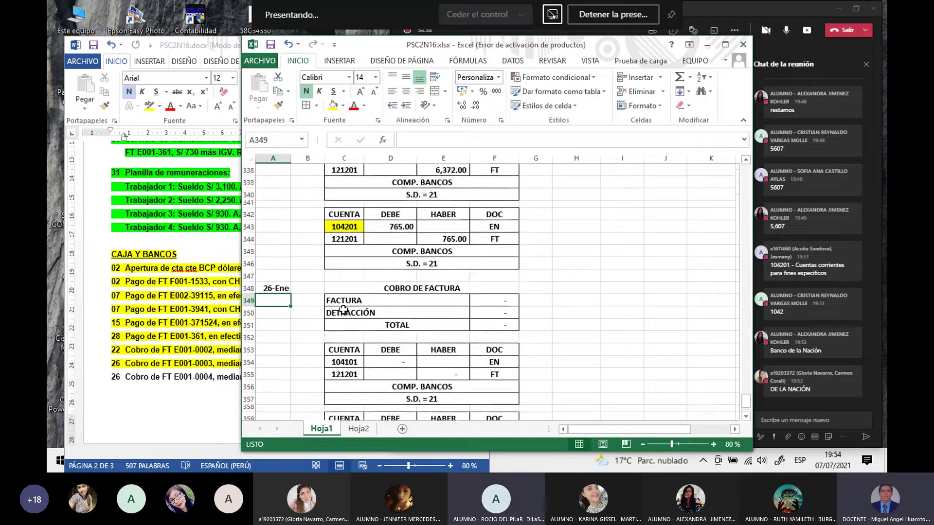
scroll(343, 310, "up", 1)
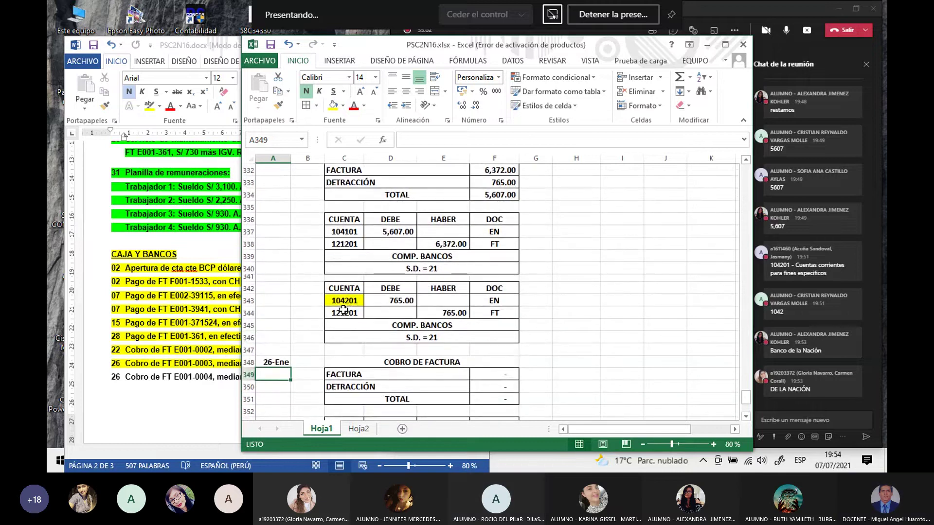
Step: Set the 121201 credit in E338 to =D337 so it matches the 5,607.00 debit
left_click(433, 246)
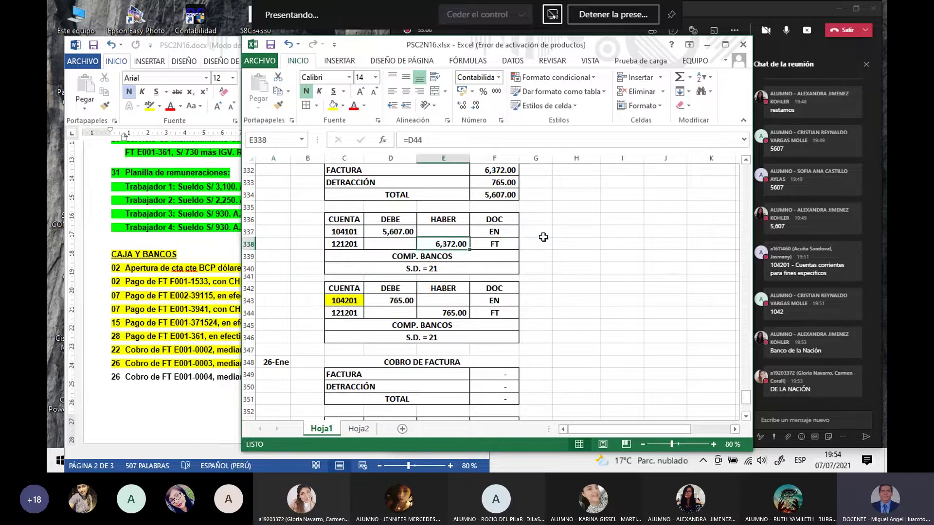
type("=")
left_click(404, 232)
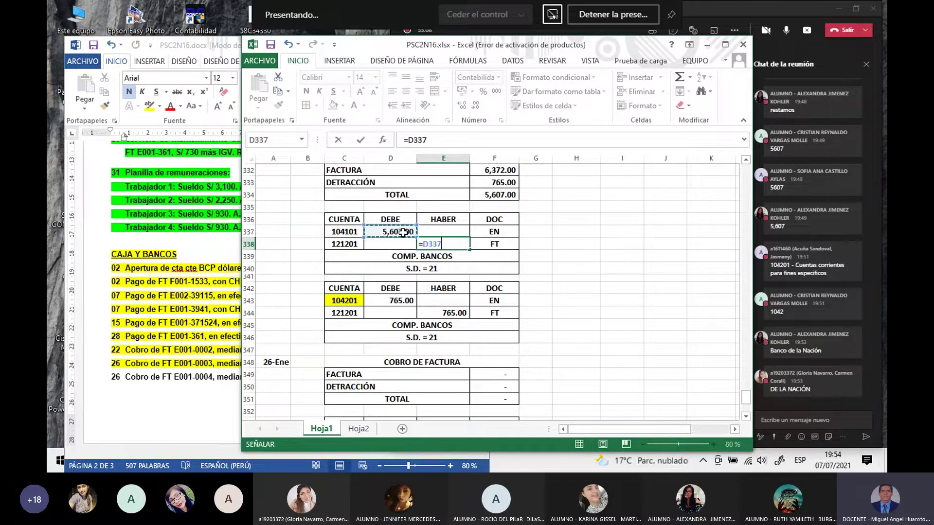
key("Return")
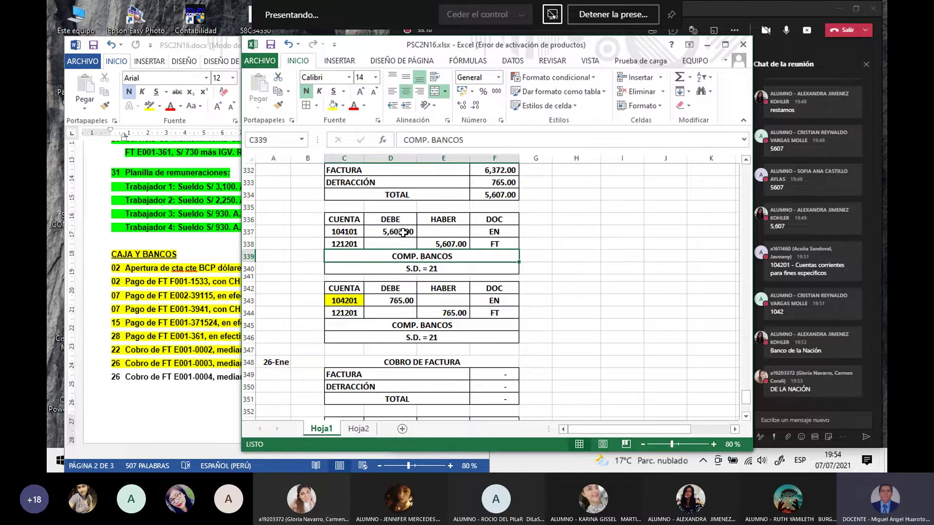
left_click(588, 246)
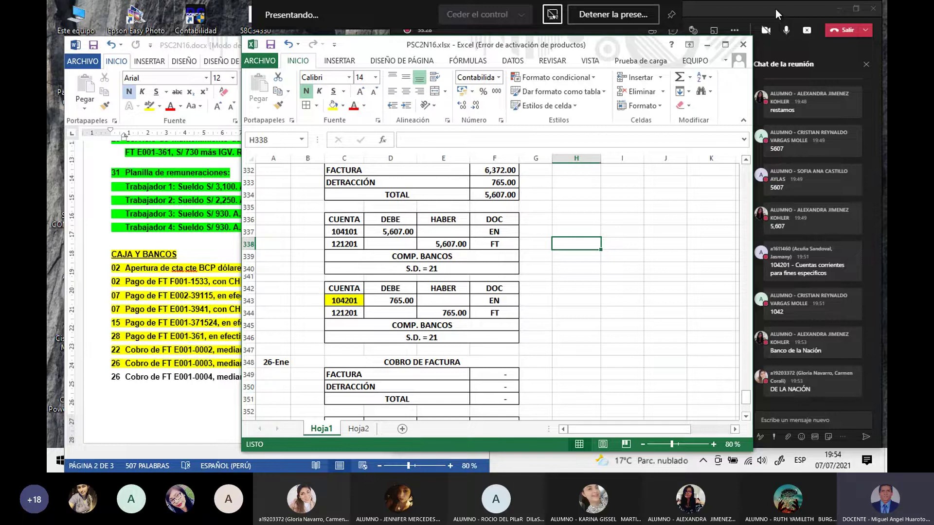
left_click(833, 66)
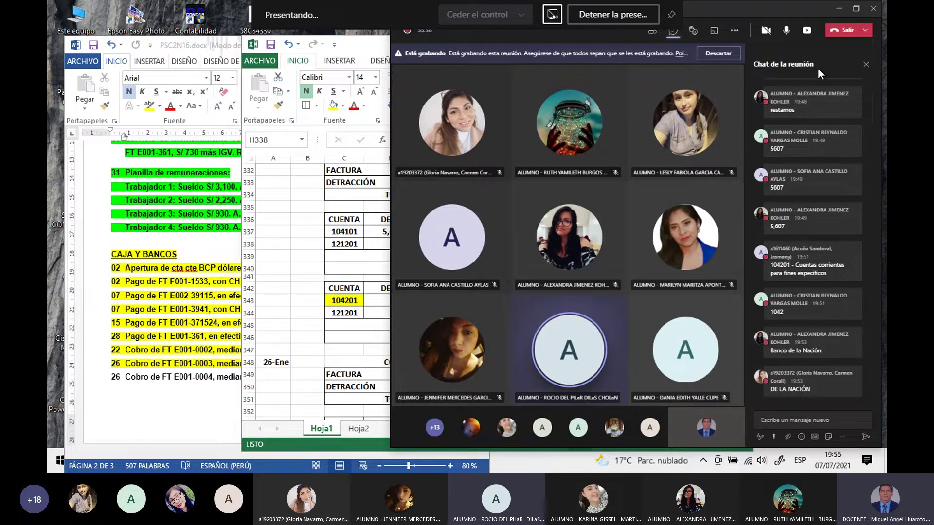
Step: Scroll down to the blank 26-Ene COBRO DE FACTURA block with its 104101 and 104201 entries
left_click(367, 313)
scroll(367, 313, "down", 1)
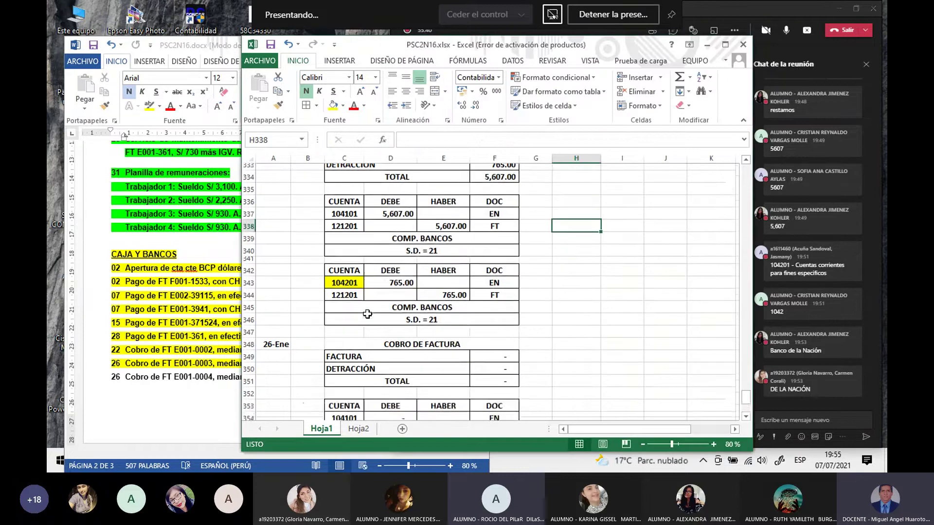
scroll(368, 314, "down", 1)
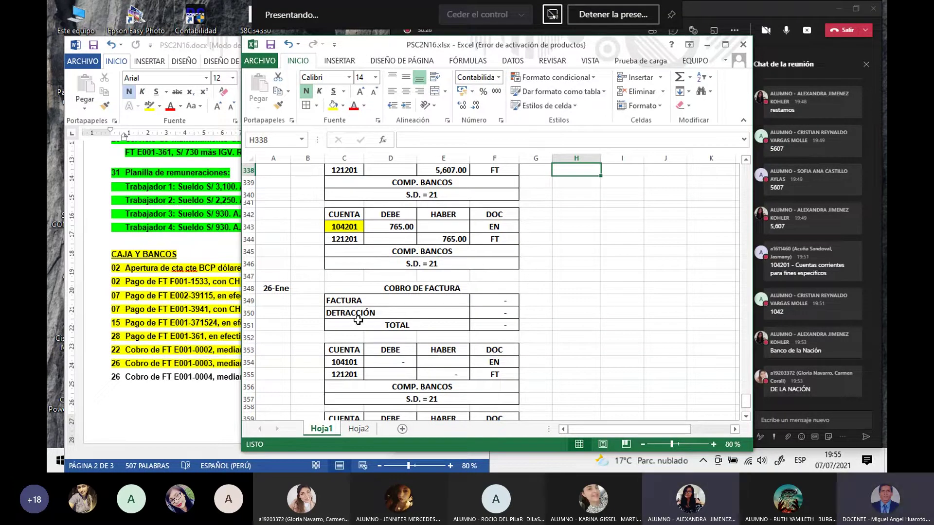
scroll(358, 320, "down", 2)
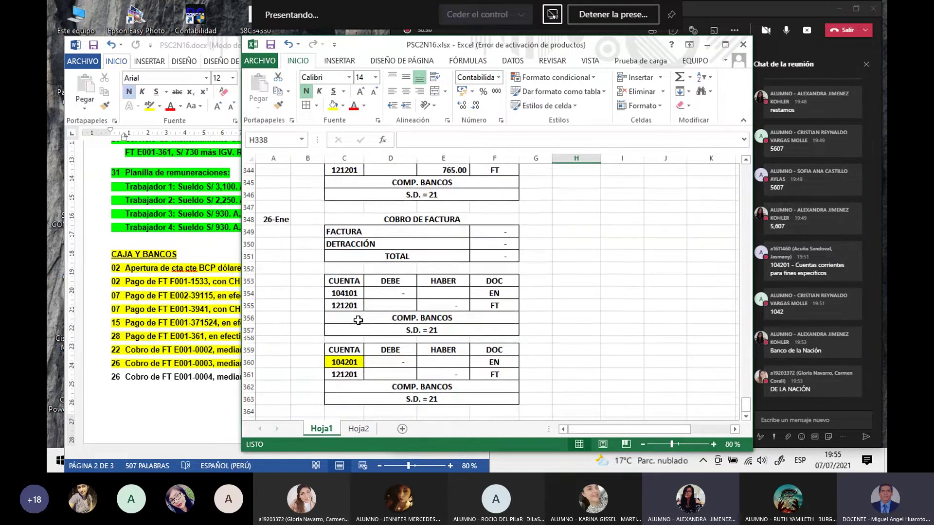
scroll(357, 319, "down", 1)
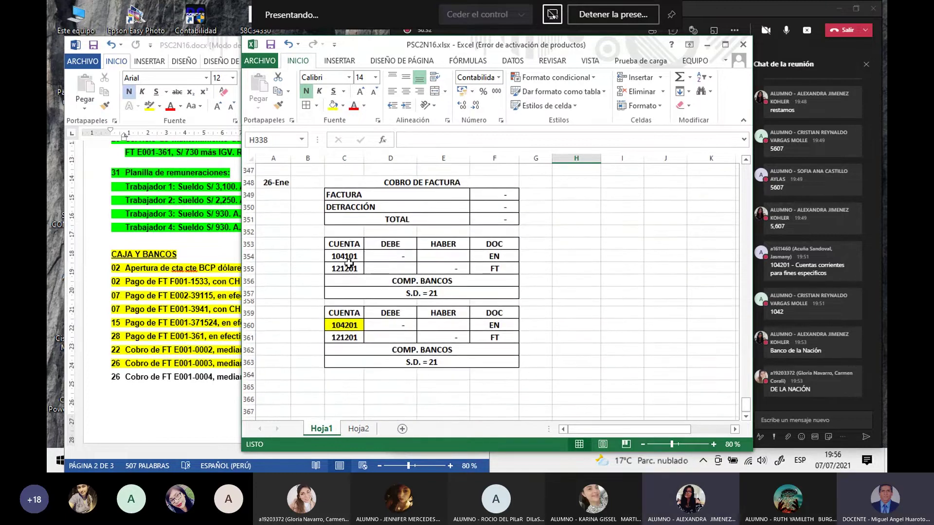
Step: Clear the accounts and amounts in C354:E355 and C360:E361 of both 26-Ene journal tables
left_click_drag(348, 258, 420, 269)
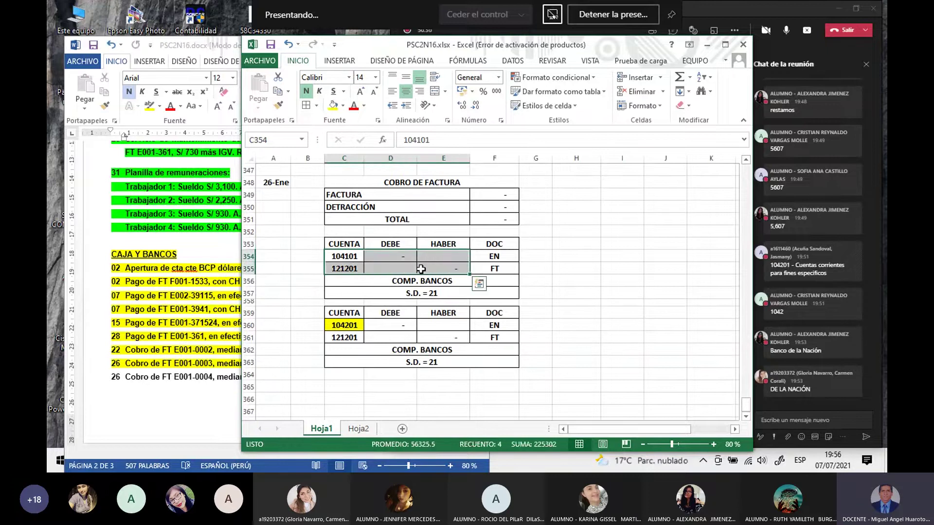
key("Delete")
left_click_drag(356, 325, 466, 332)
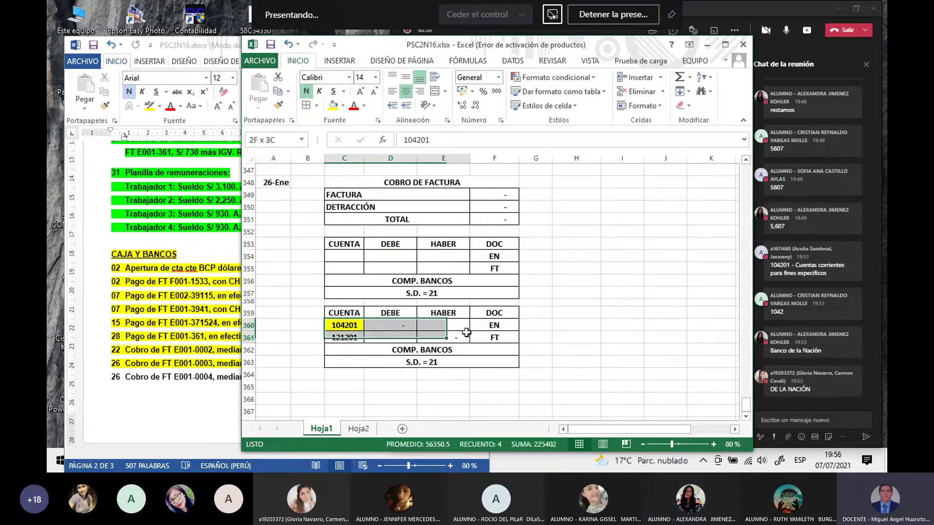
key("Delete")
left_click(338, 328)
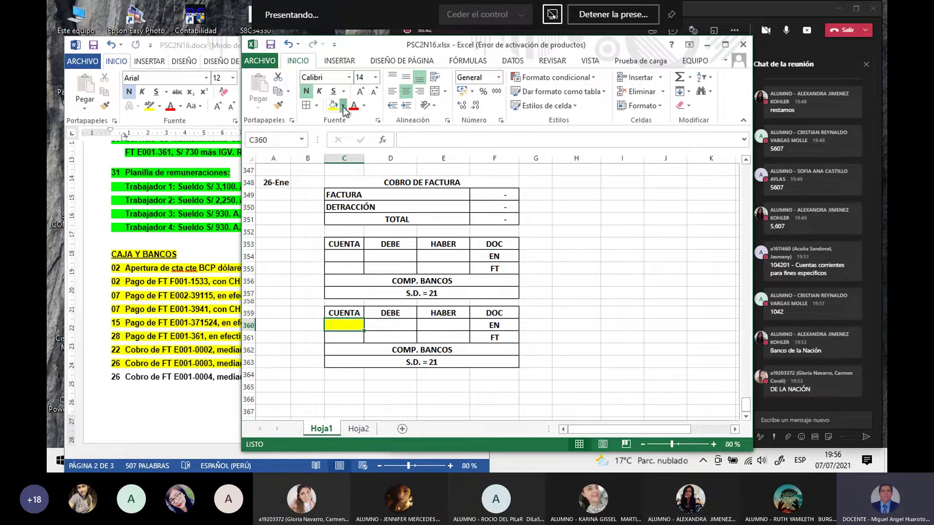
Step: Clear the three collection summary amounts in F349:F351, then check the Word exercise list
left_click_drag(492, 194, 492, 214)
key("Delete")
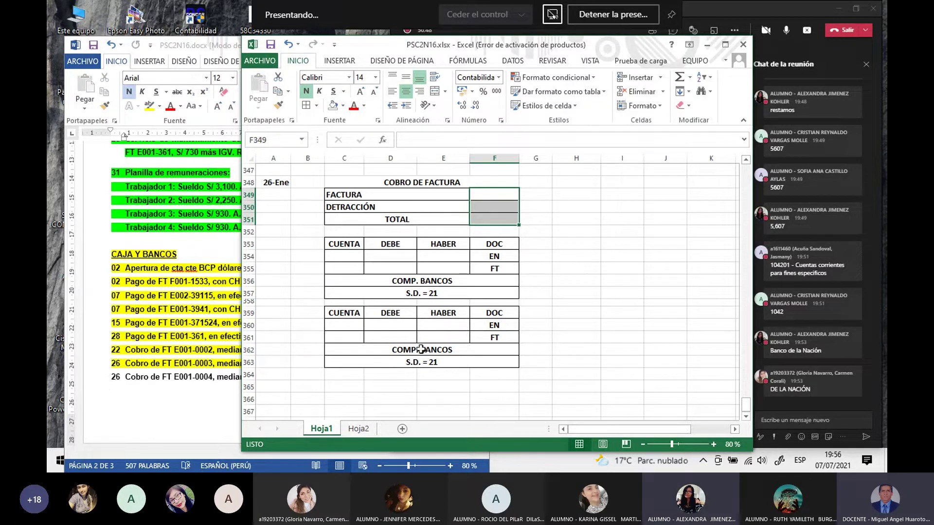
left_click(580, 278)
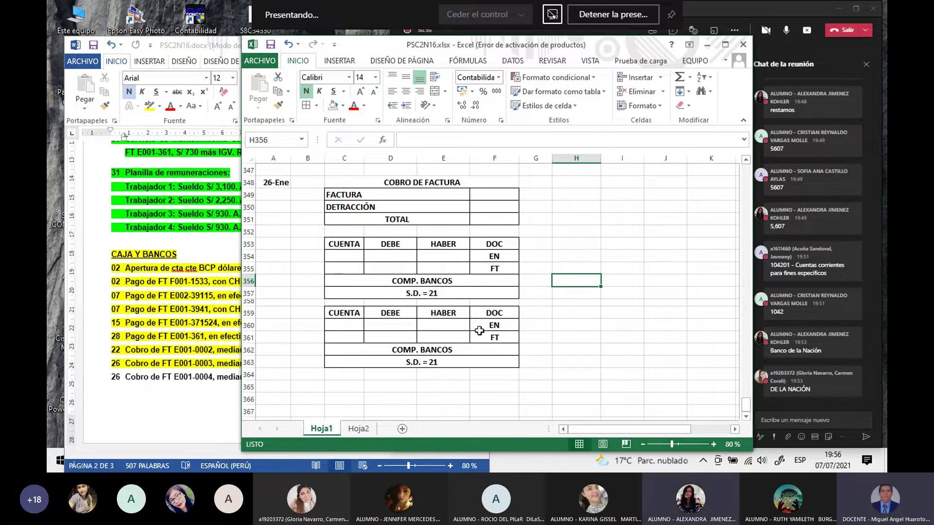
left_click(567, 352)
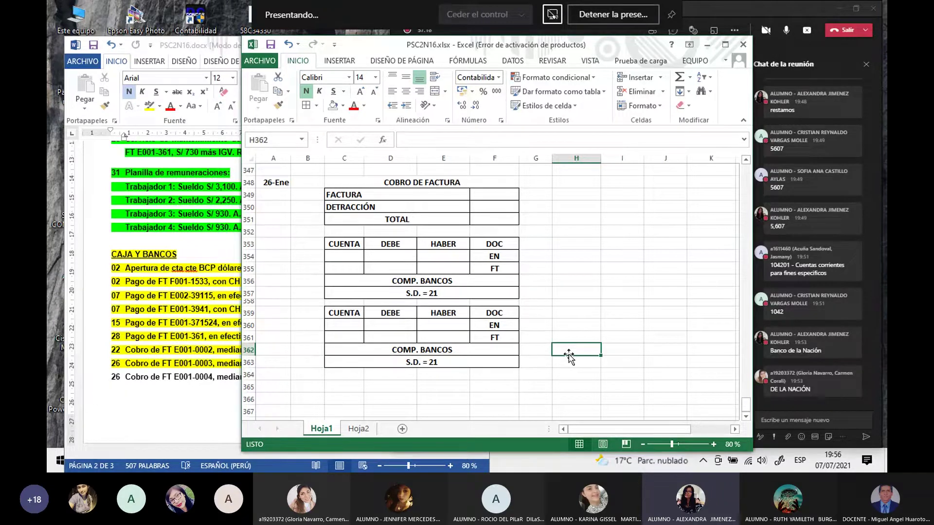
left_click(154, 395)
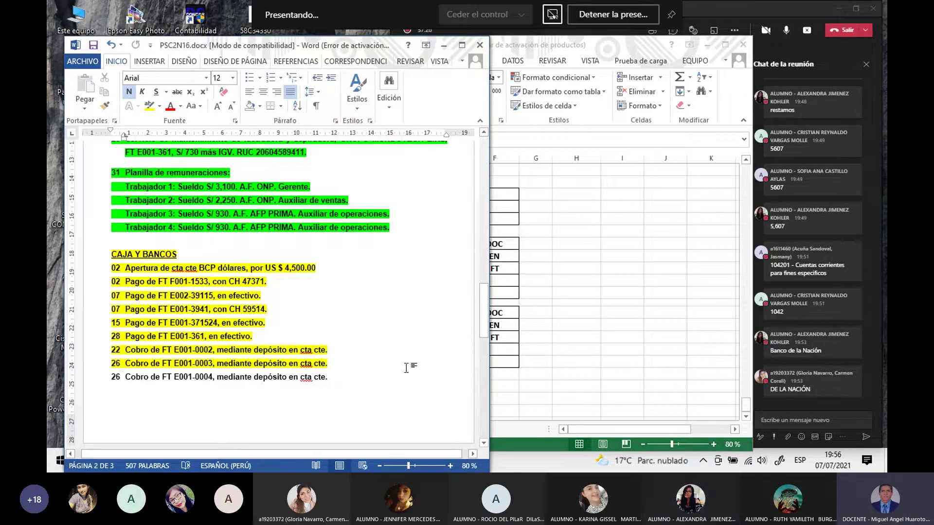
left_click(556, 351)
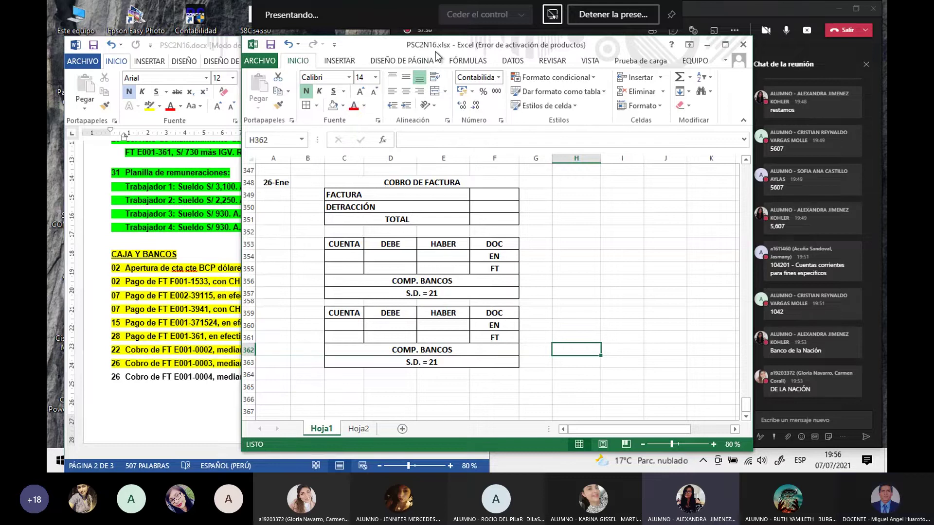
Step: Enter =F54 in F349 so the 26-Ene FACTURA shows the FT E001-0003 total 5,664.00
left_click(485, 196)
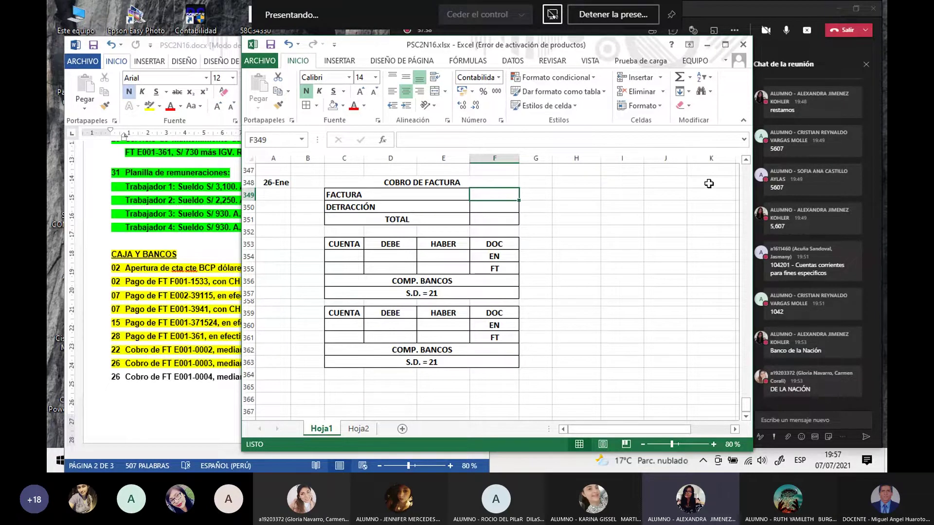
type("=")
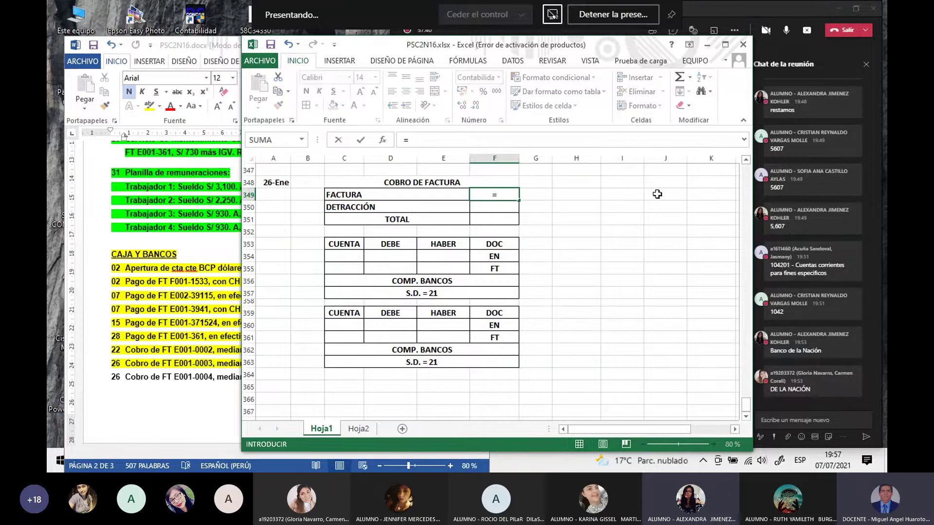
scroll(573, 251, "up", 3)
scroll(564, 252, "up", 12)
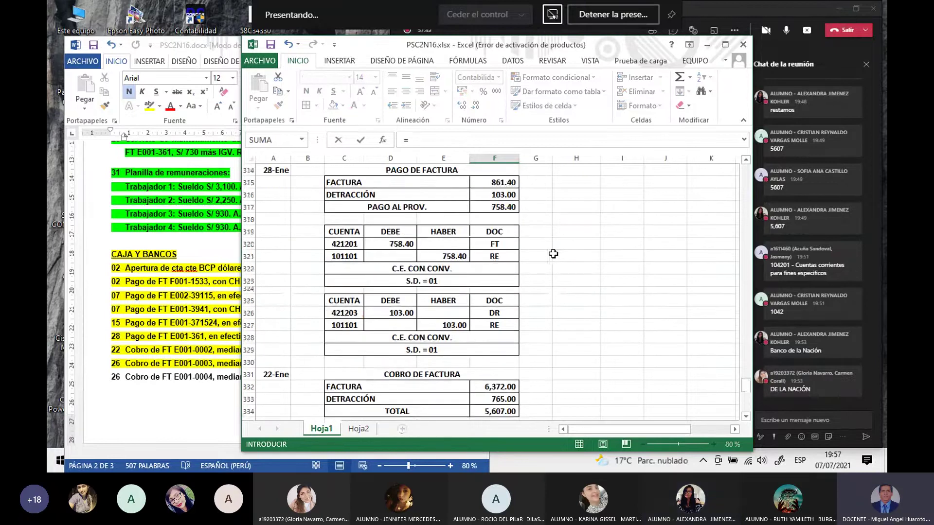
scroll(549, 253, "up", 18)
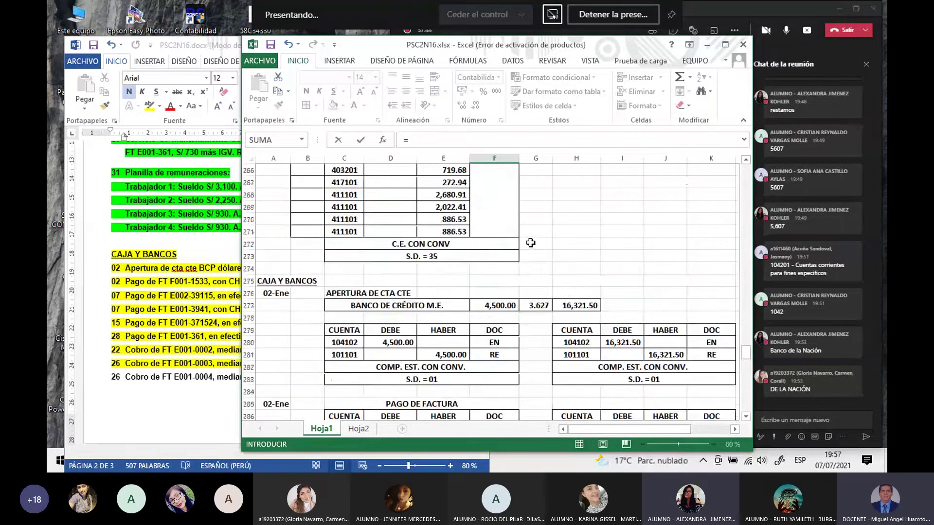
scroll(518, 229, "up", 14)
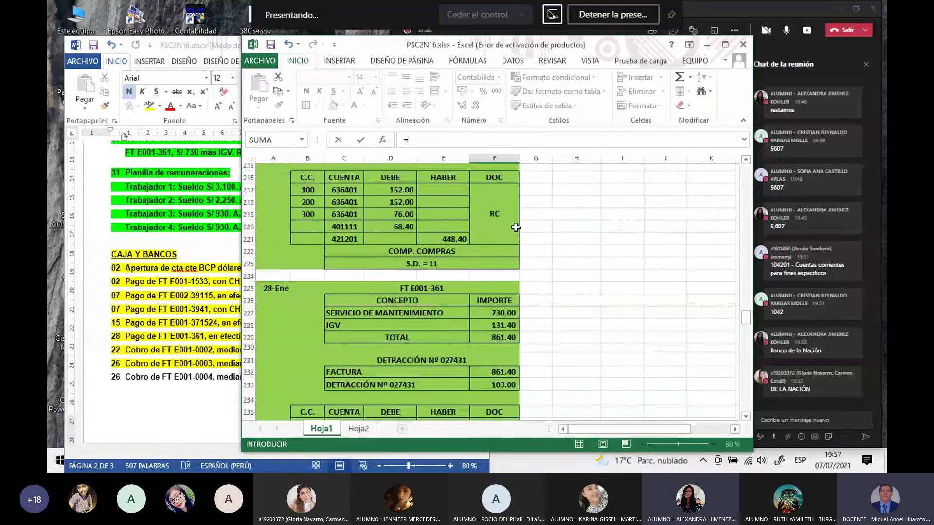
scroll(514, 218, "up", 20)
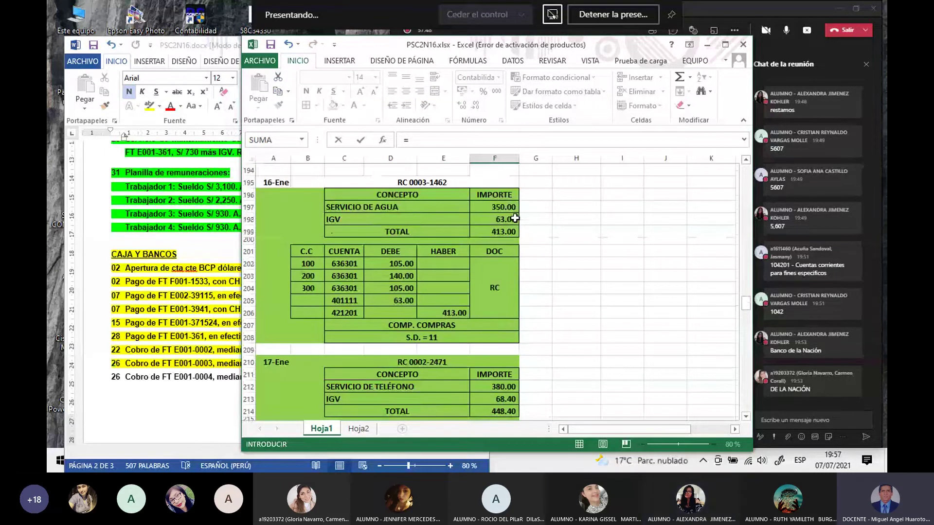
scroll(479, 202, "up", 20)
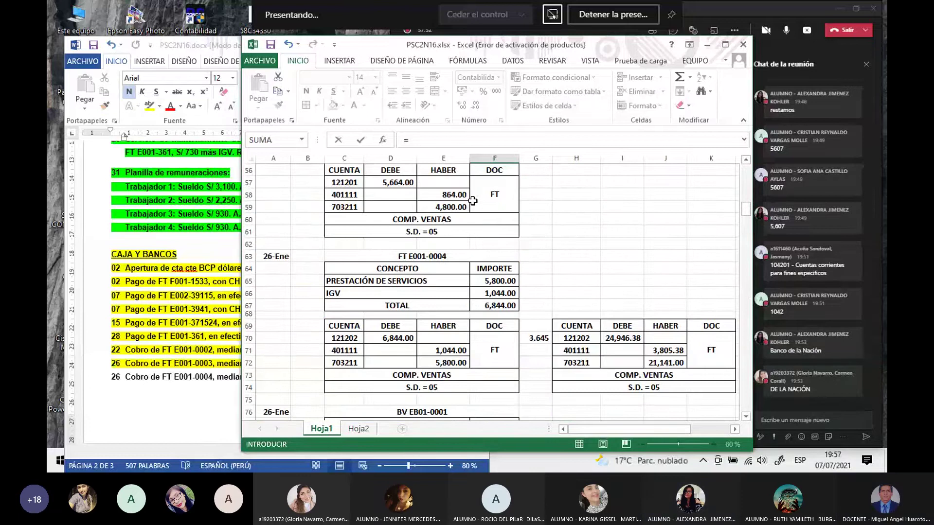
scroll(472, 201, "up", 3)
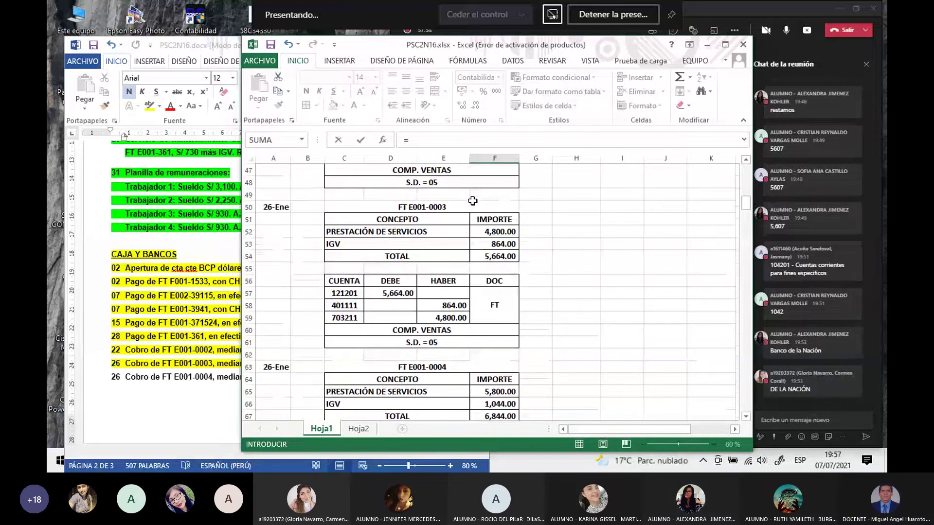
left_click(493, 256)
key("Return")
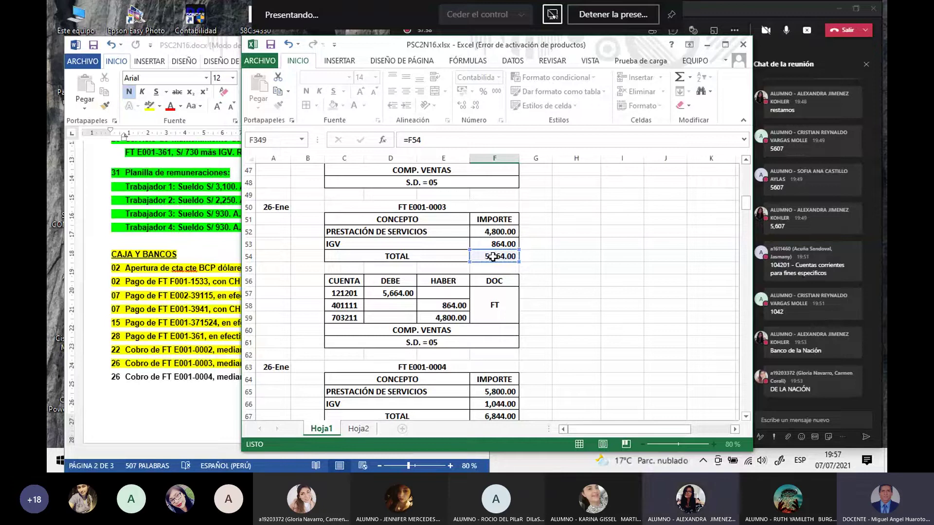
scroll(507, 277, "down", 2)
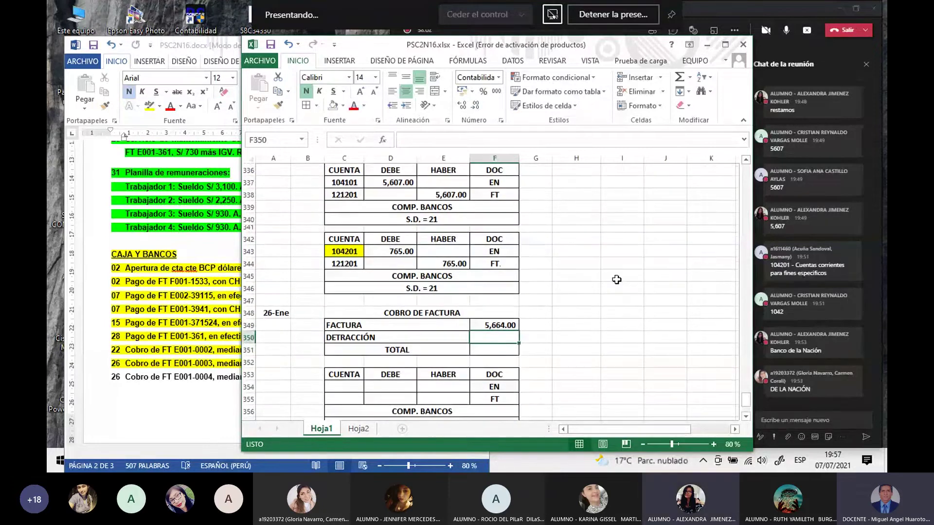
Step: Enter =F349*12% in F350 so the 26-Ene DETRACCIÓN shows 679.68
scroll(617, 278, "down", 1)
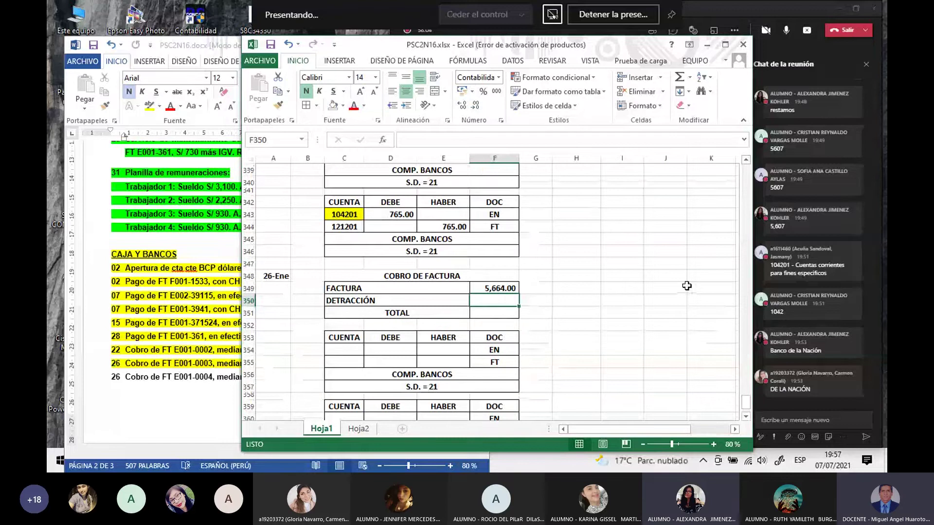
type("=")
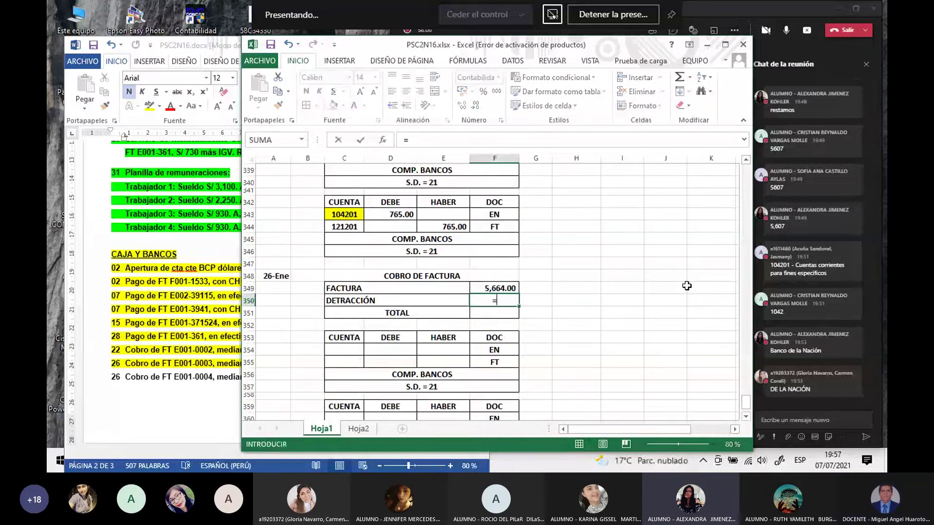
key("Up")
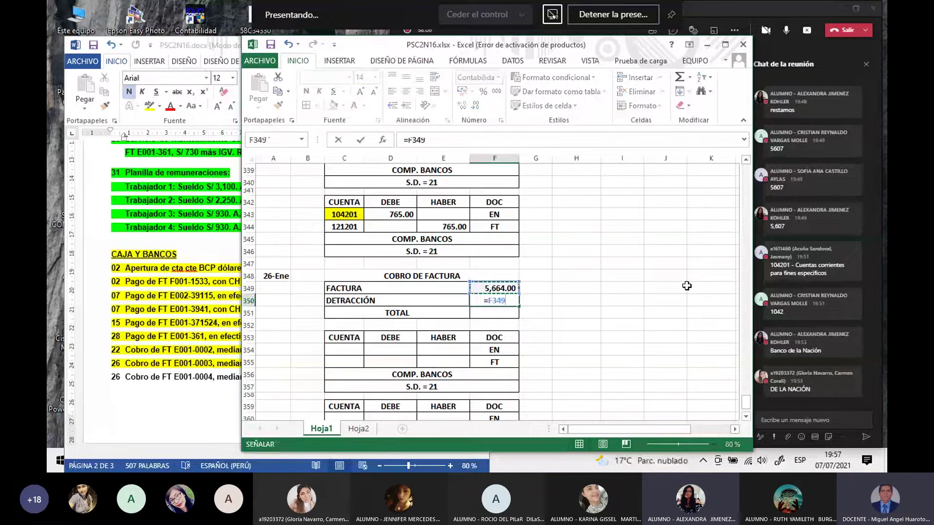
type("*12%")
key("Return")
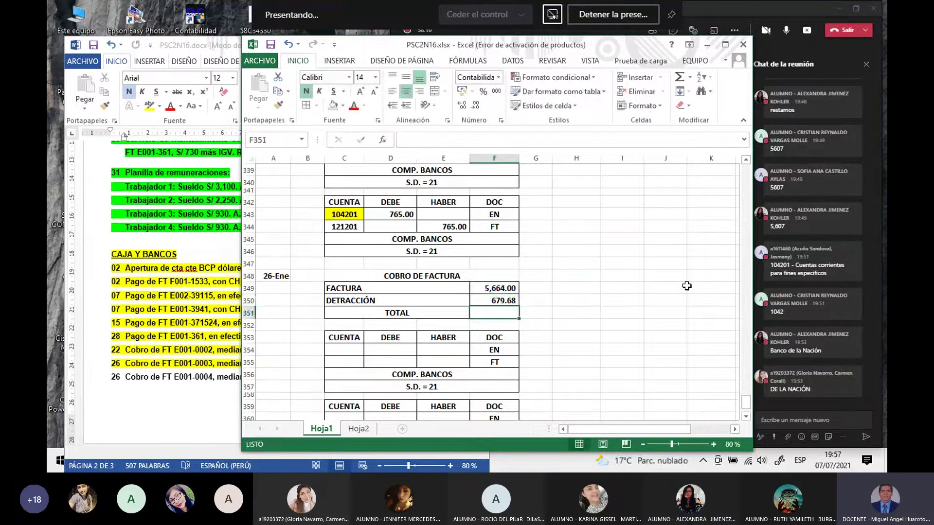
left_click(508, 301)
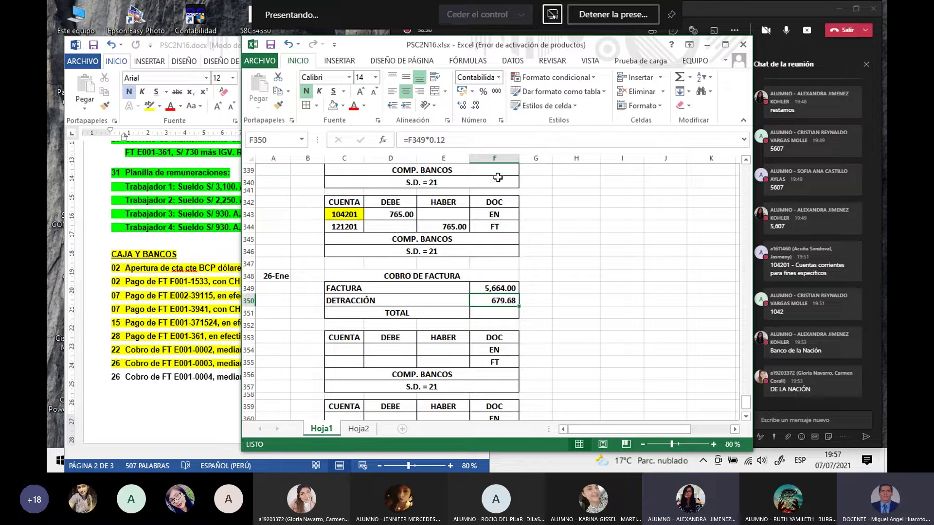
Step: Wrap the F350 detraction formula in REDONDEAR(...;0) so it shows a whole 680.00
left_click(462, 106)
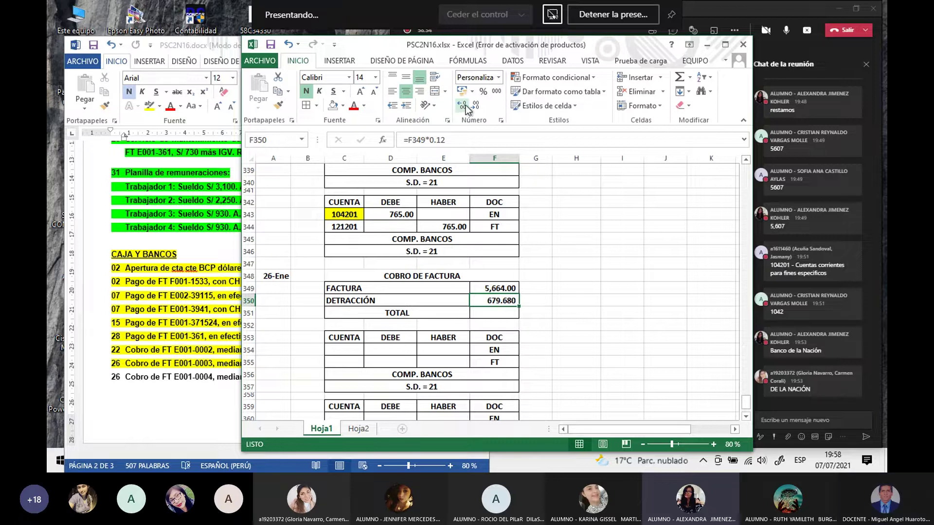
triple_click(475, 105)
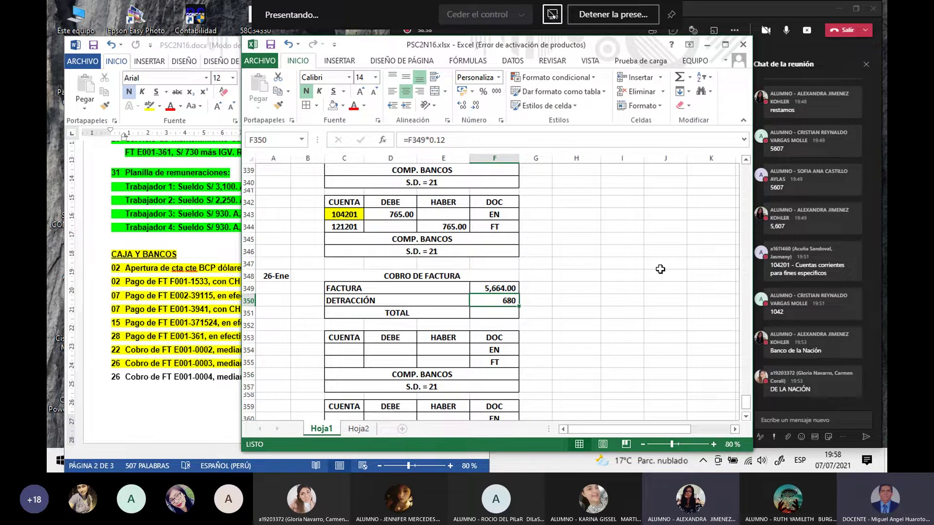
left_click(659, 316)
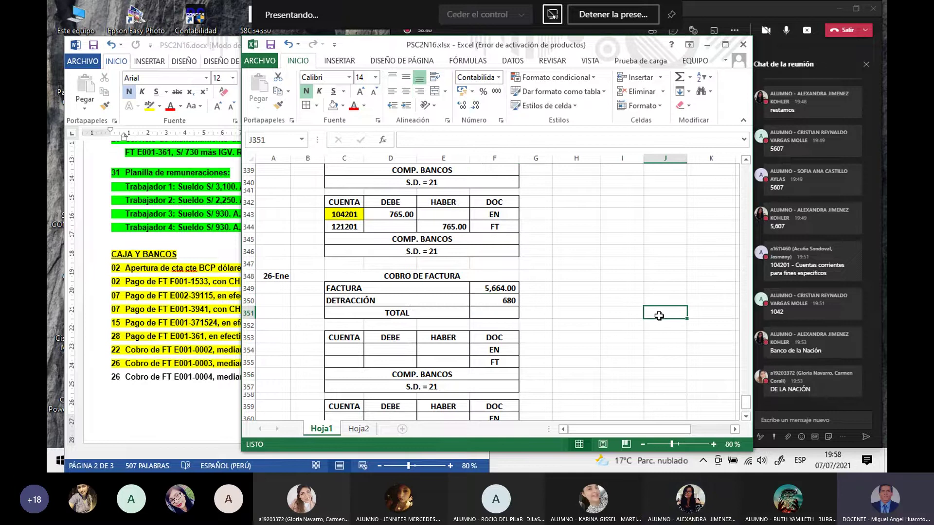
left_click(507, 301)
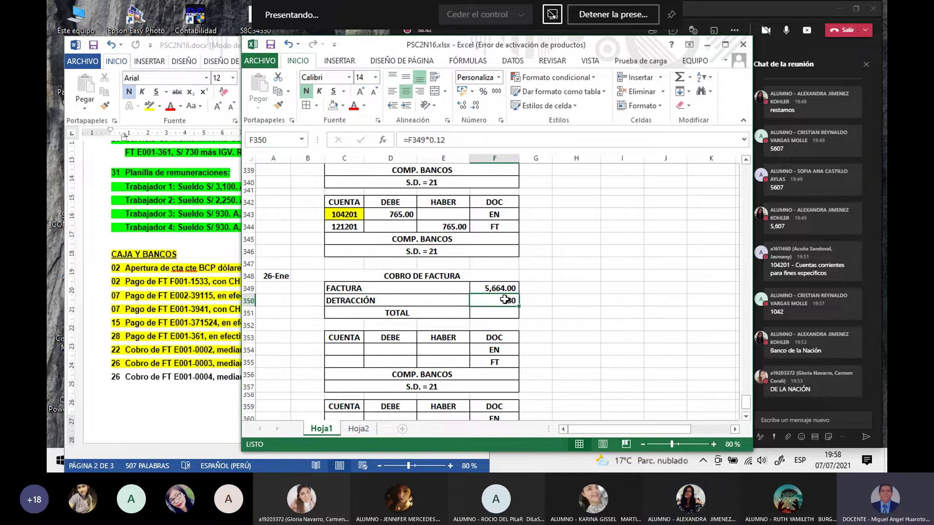
left_click(461, 106)
left_click(461, 106)
left_click(411, 141)
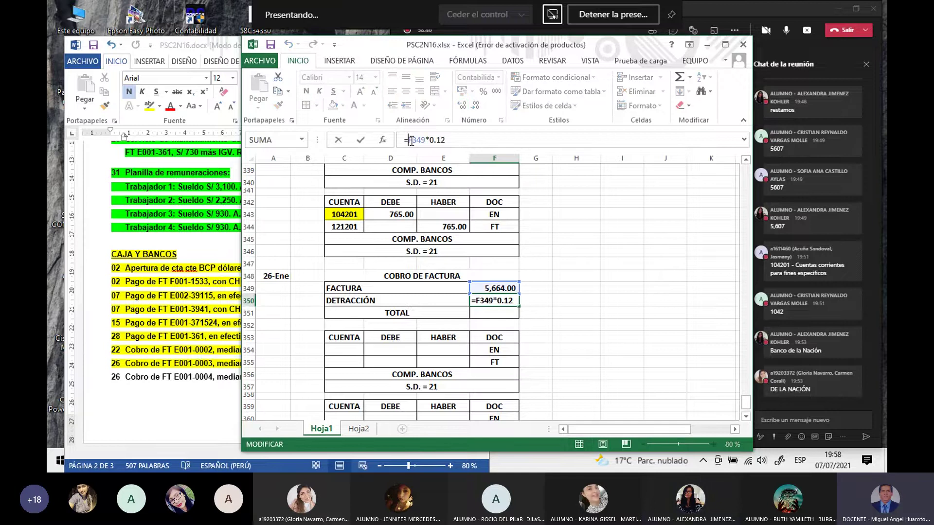
type("R")
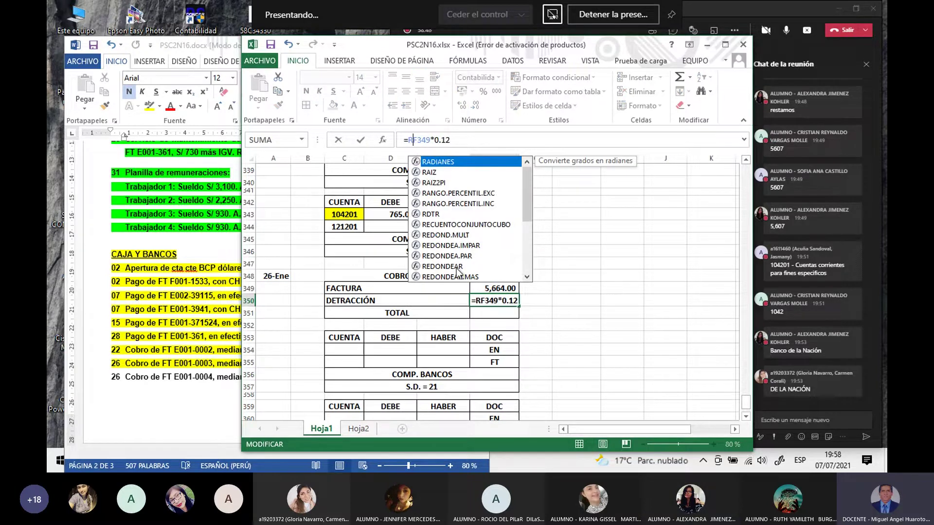
double_click(456, 267)
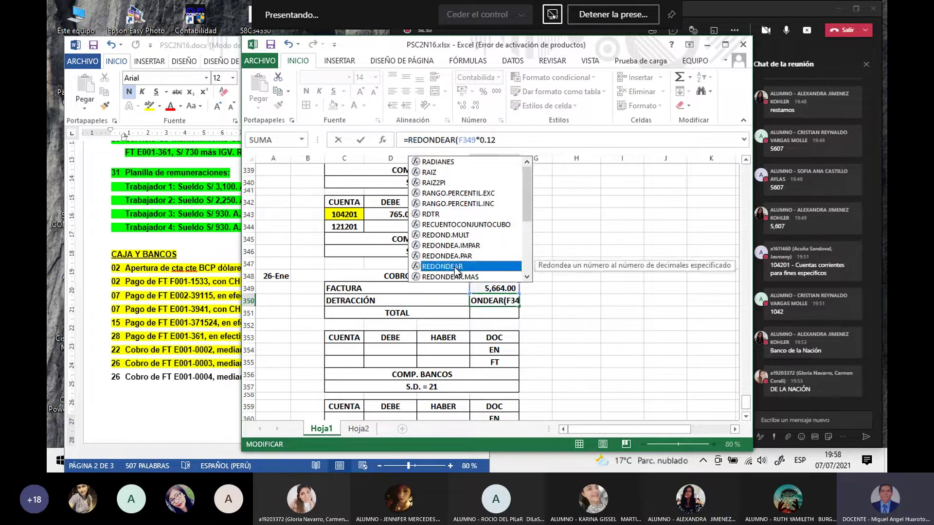
left_click(509, 141)
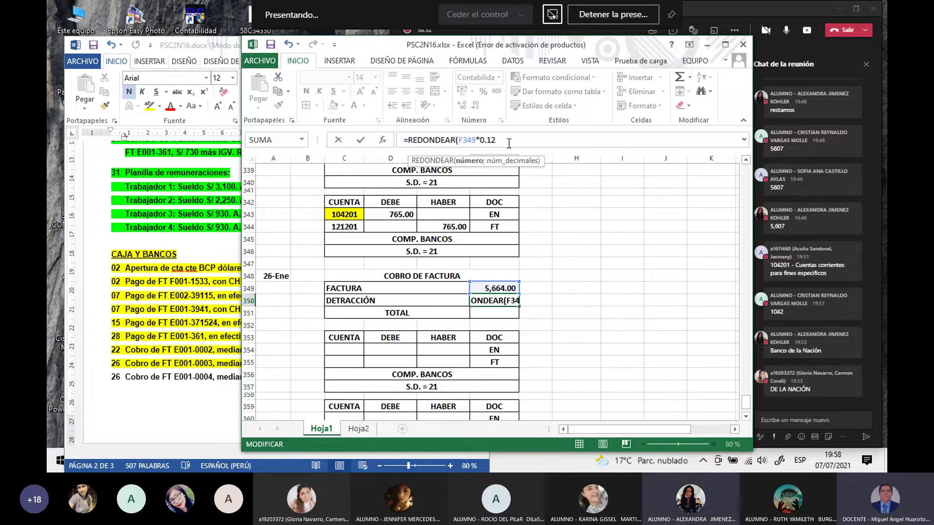
type(";0)")
key("Return")
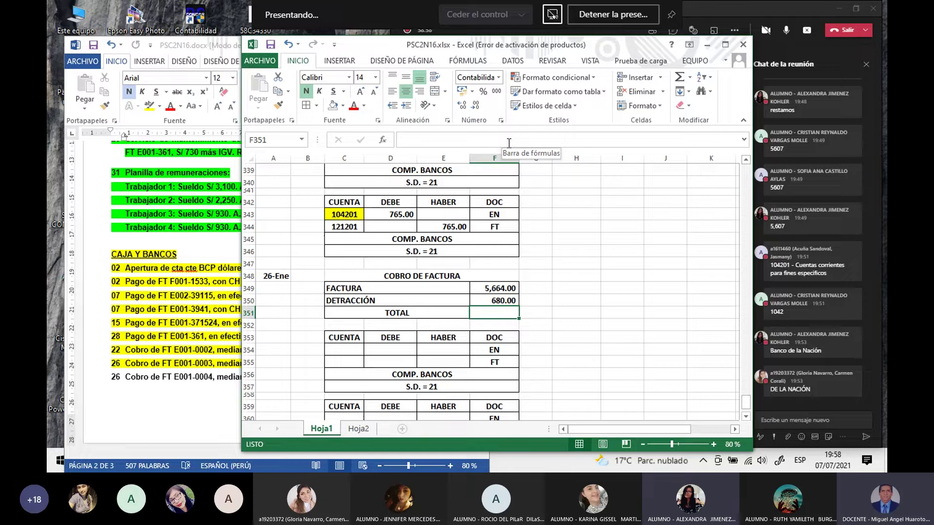
Step: Enter =F349-F350 in F351 so the 26-Ene TOTAL reads 4,984.00
type("=")
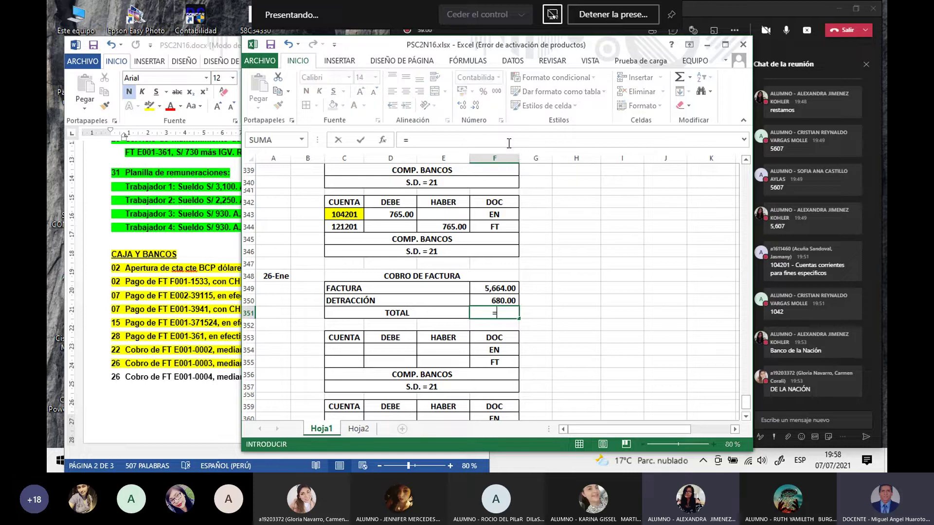
left_click(488, 287)
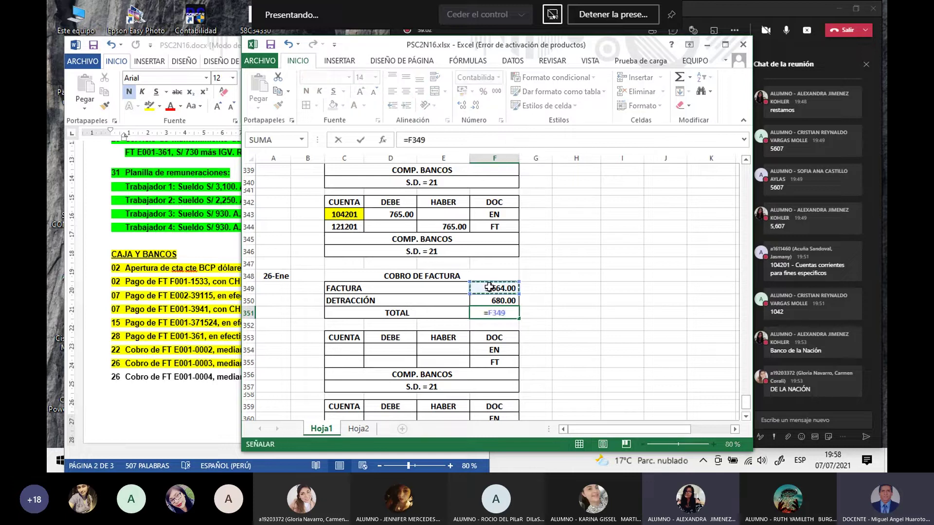
type("-")
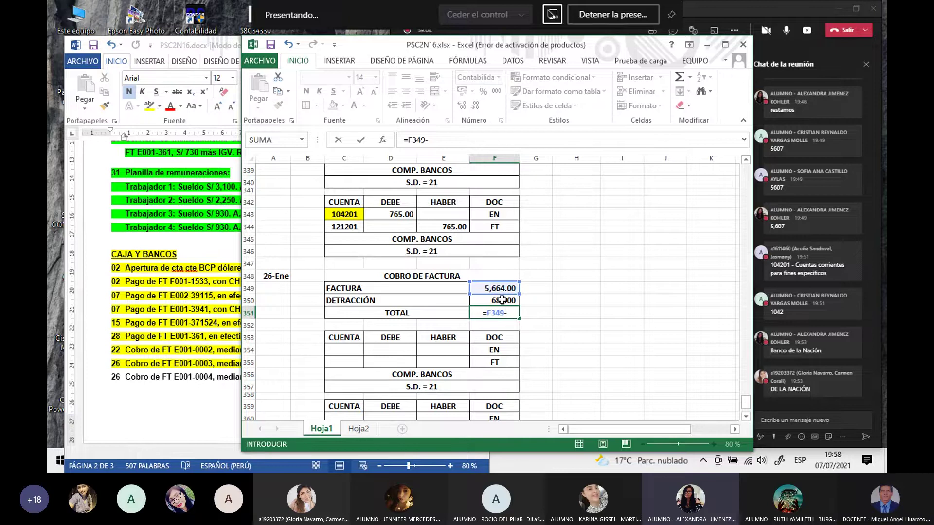
left_click(501, 300)
key("Return")
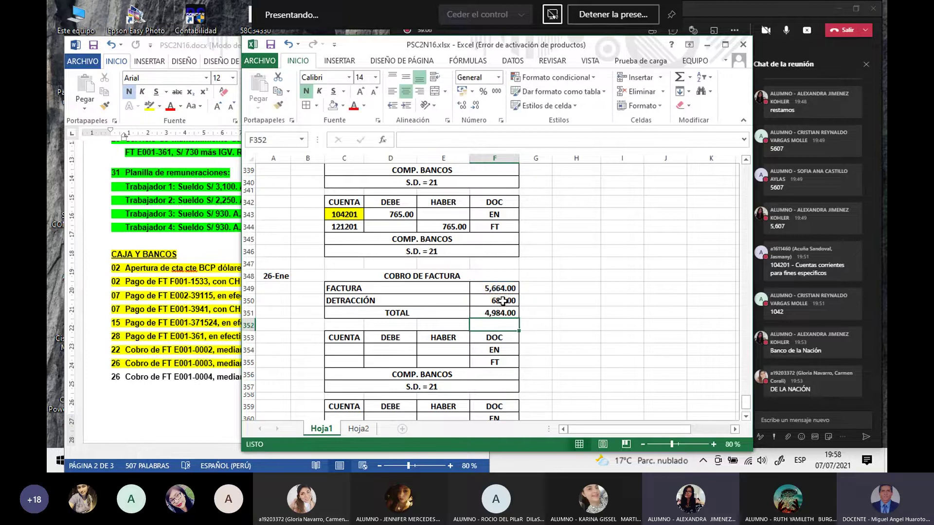
left_click(560, 311)
scroll(561, 304, "down", 3)
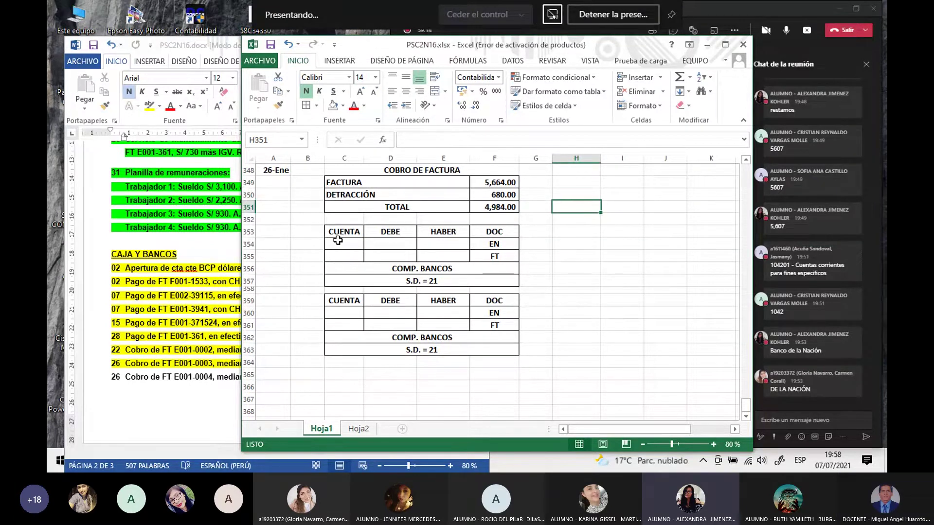
Step: Enter account 104101 in C354 with its debit linked to the 4,984.00 TOTAL in F351
left_click(337, 240)
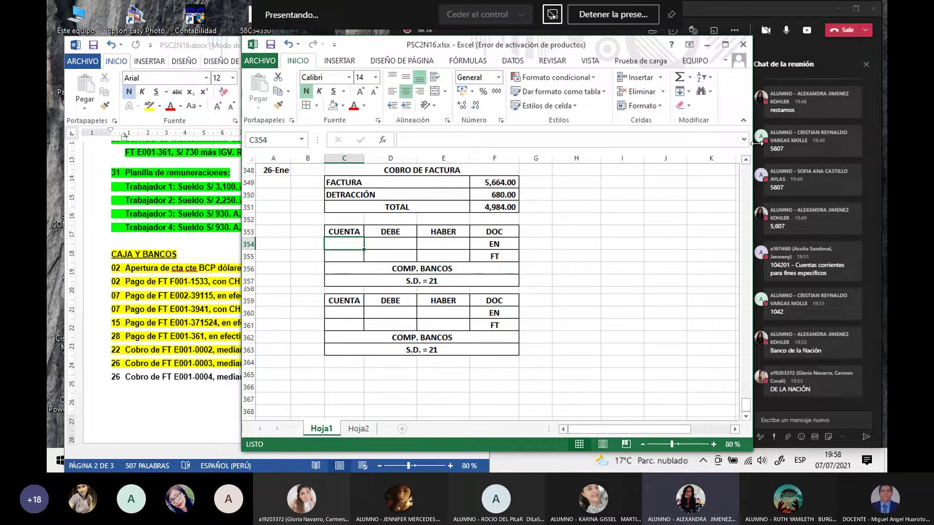
type("104101")
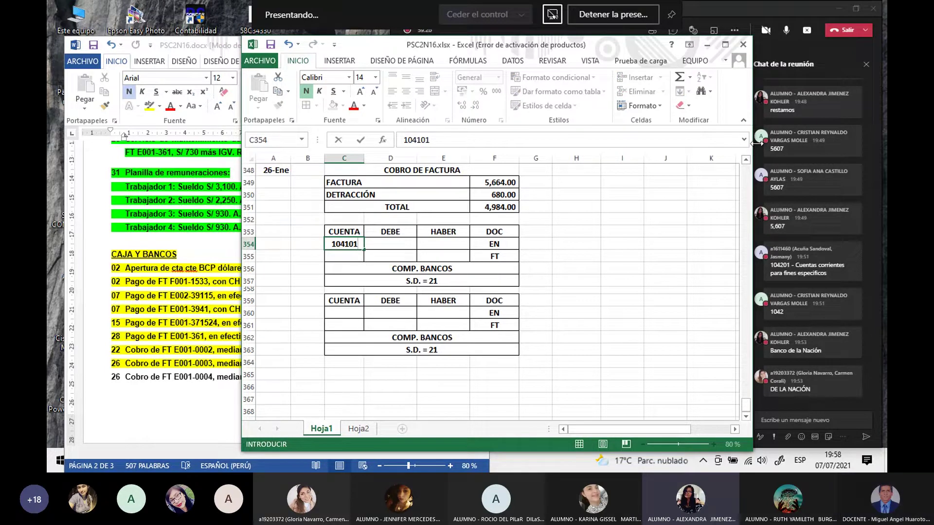
left_click(395, 244)
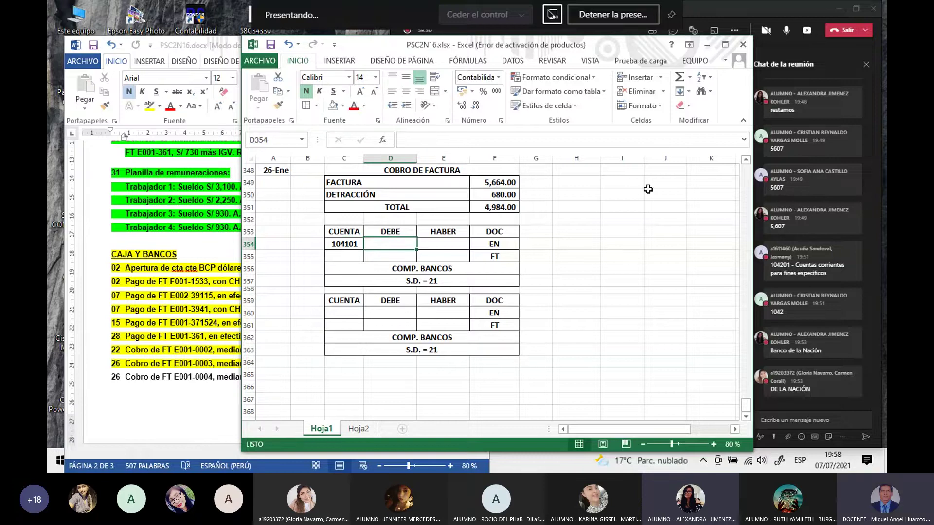
type("=")
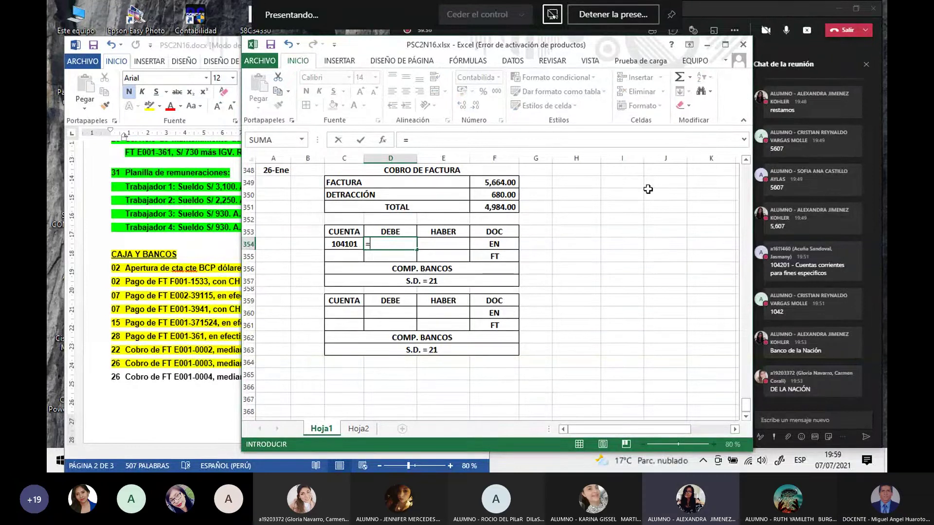
left_click(502, 208)
key("Return")
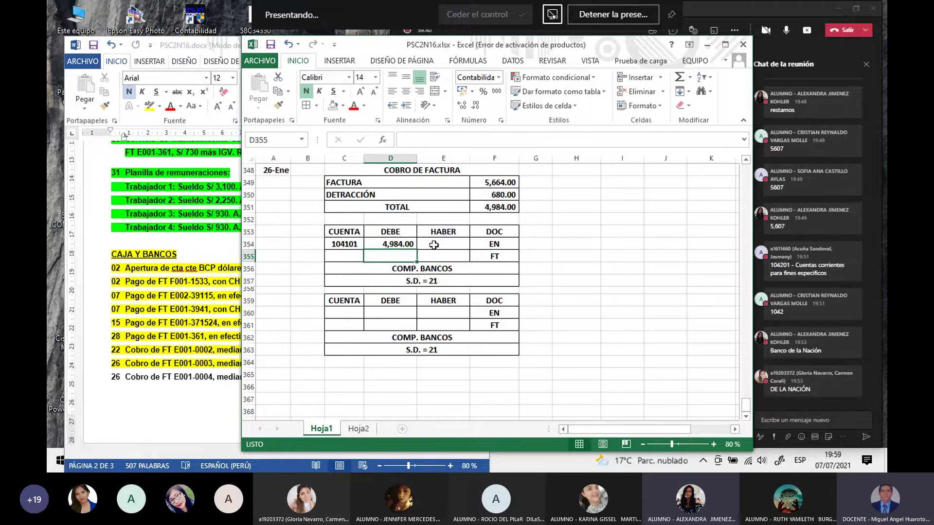
Step: Enter account 121201 in C355 with its credit in E355 linked to the 4,984.00 TOTAL
left_click(350, 261)
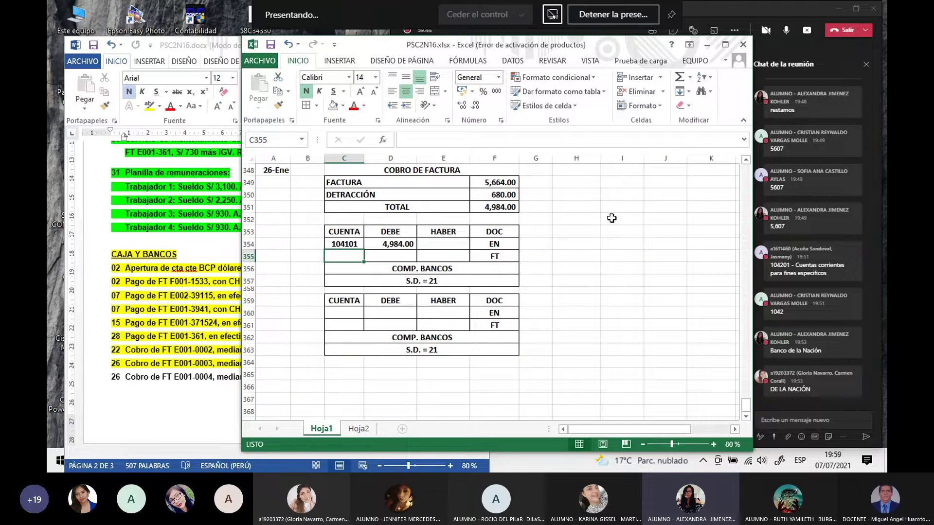
type("121201")
key("Return")
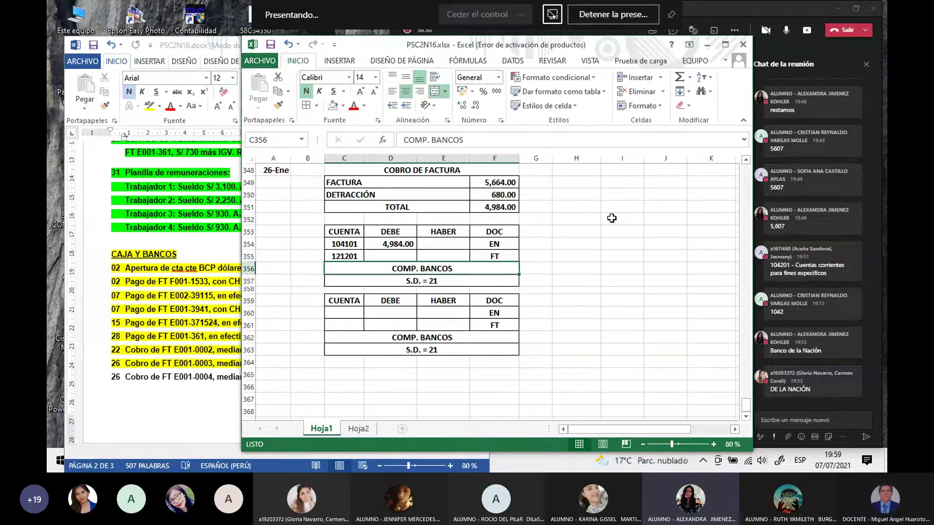
left_click(445, 255)
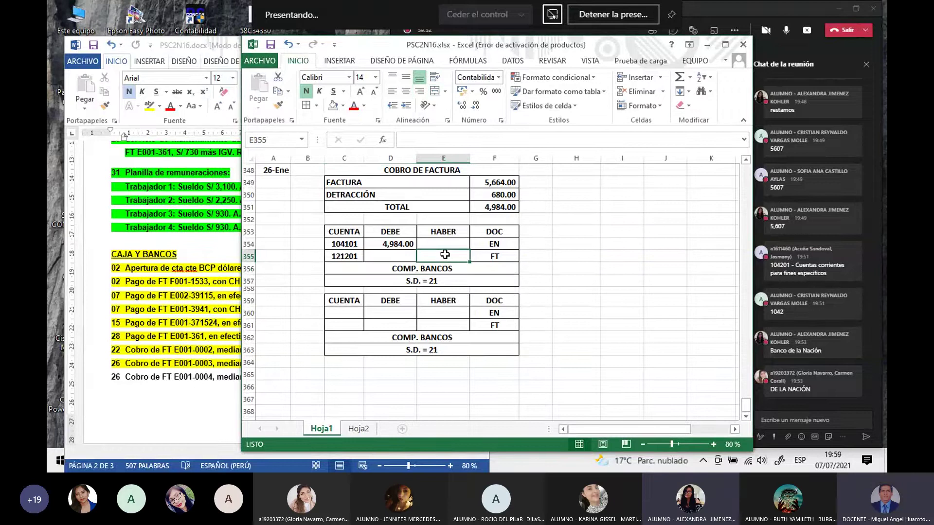
type("=")
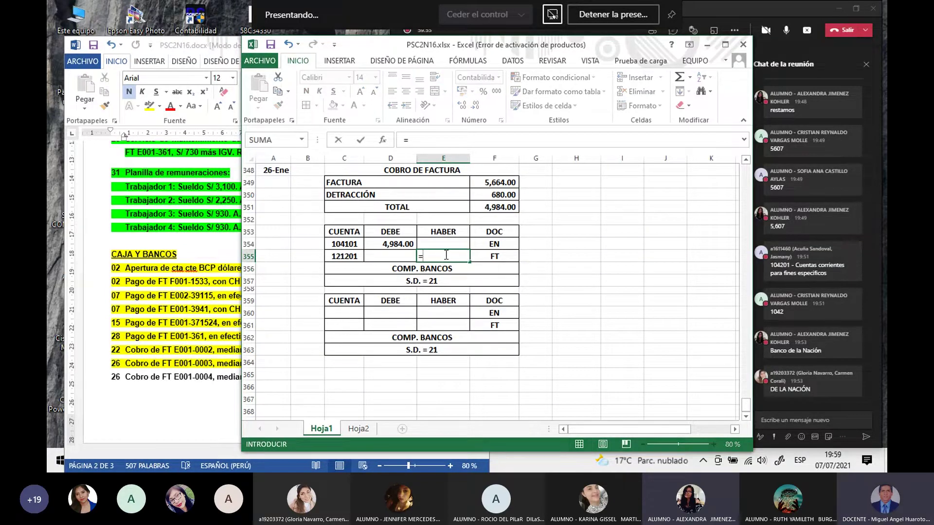
left_click(391, 244)
key("Return")
left_click(590, 300)
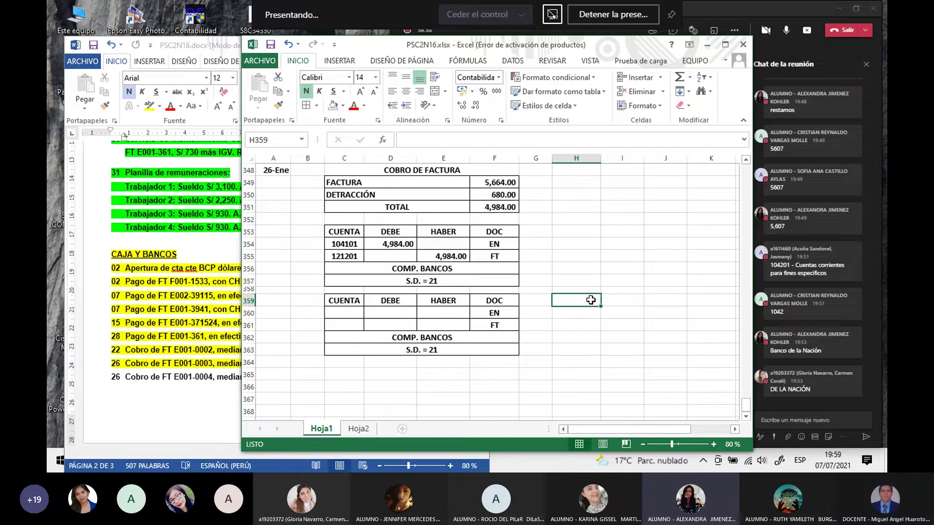
Step: Enter account 104201 with its debit linked to the 680.00 DETRACCIÓN amount
left_click(351, 313)
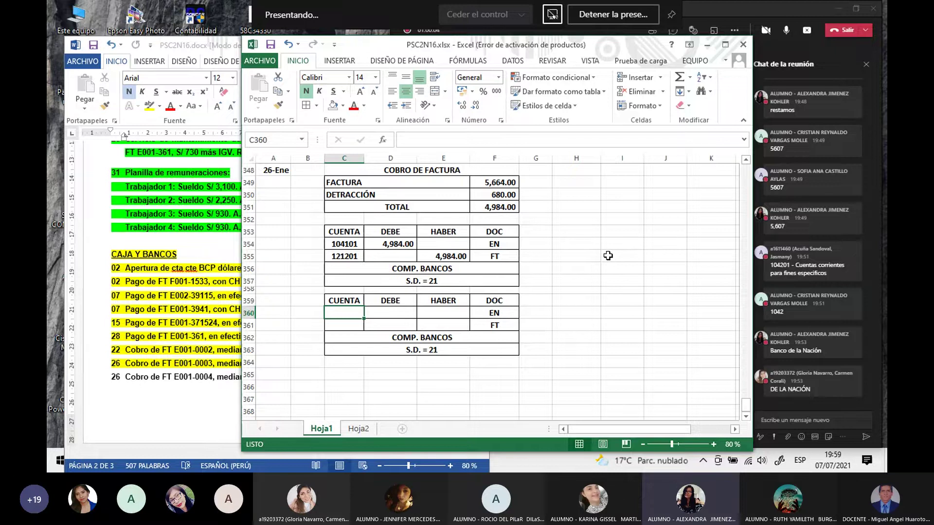
type("104")
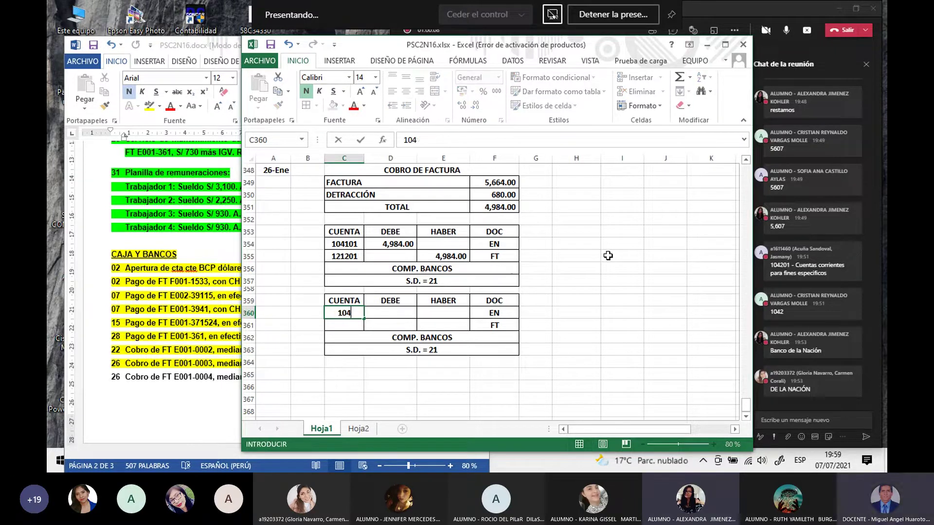
type("201")
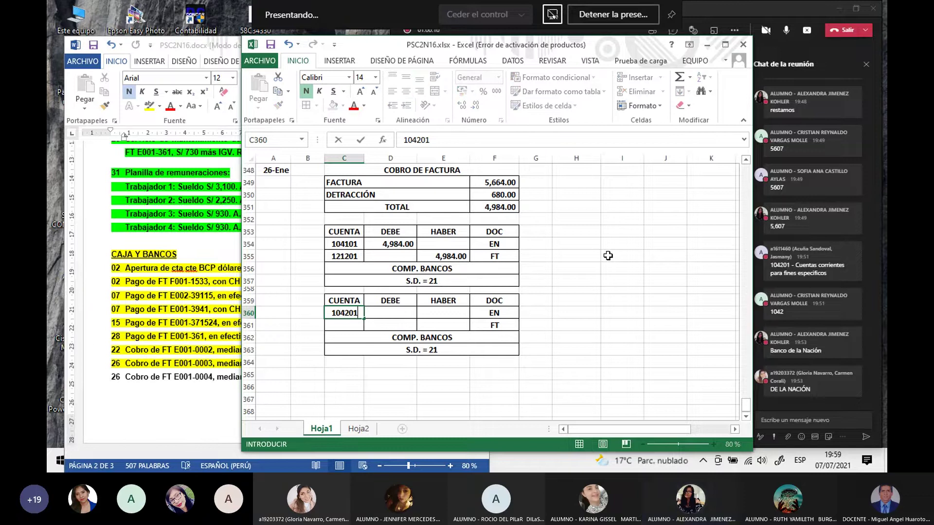
key("Tab")
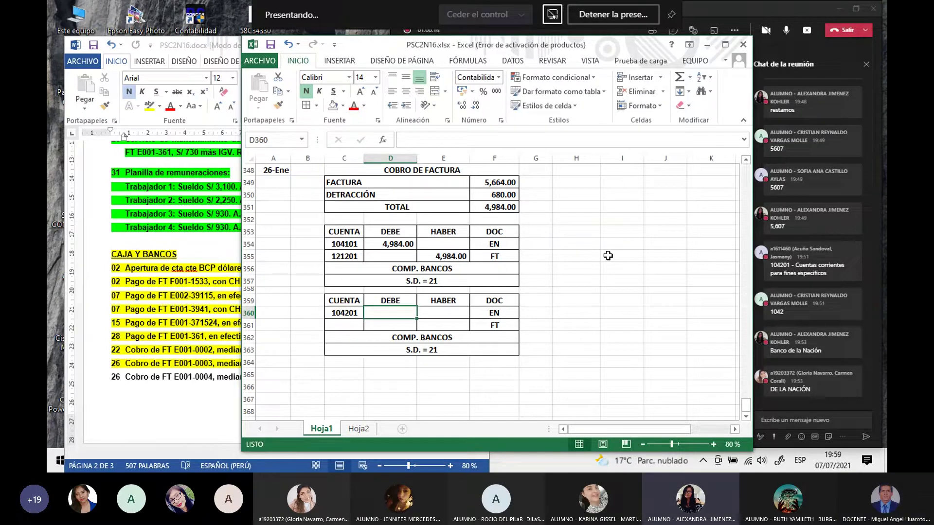
type("=")
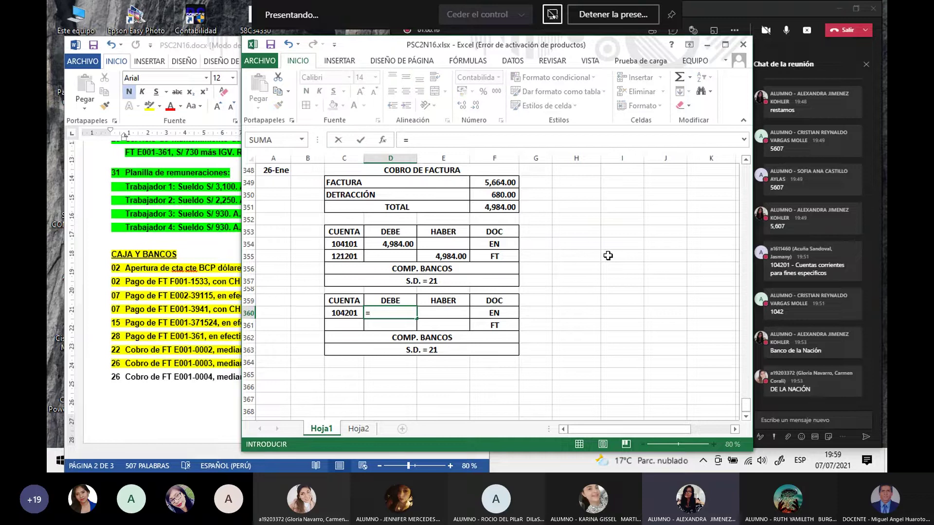
left_click(491, 195)
key("Return")
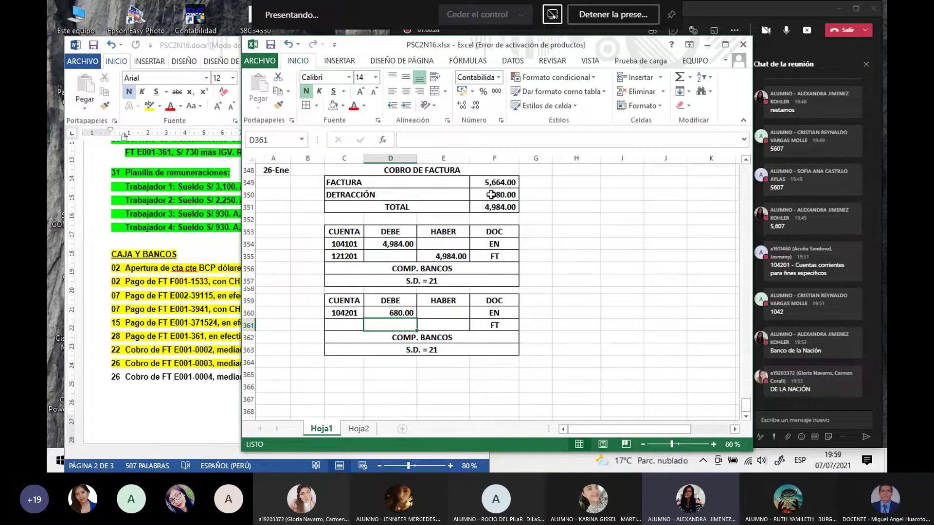
Step: Enter account 121201 in C361 with its credit E361 set to =D360 (680.00)
left_click(346, 324)
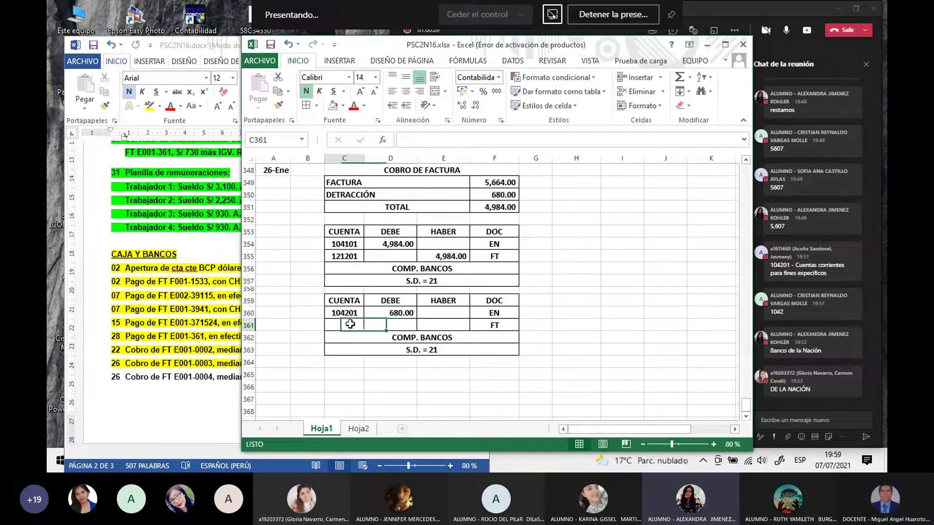
type("121201")
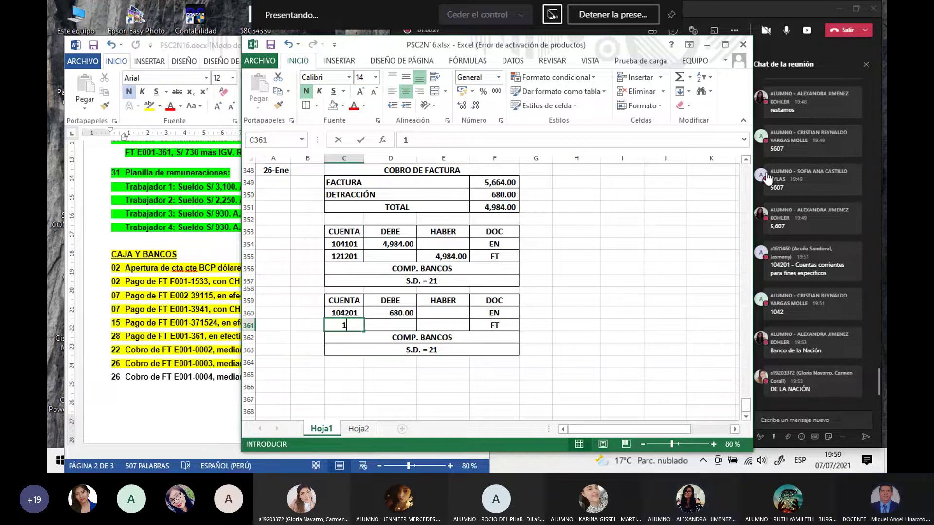
key("Return")
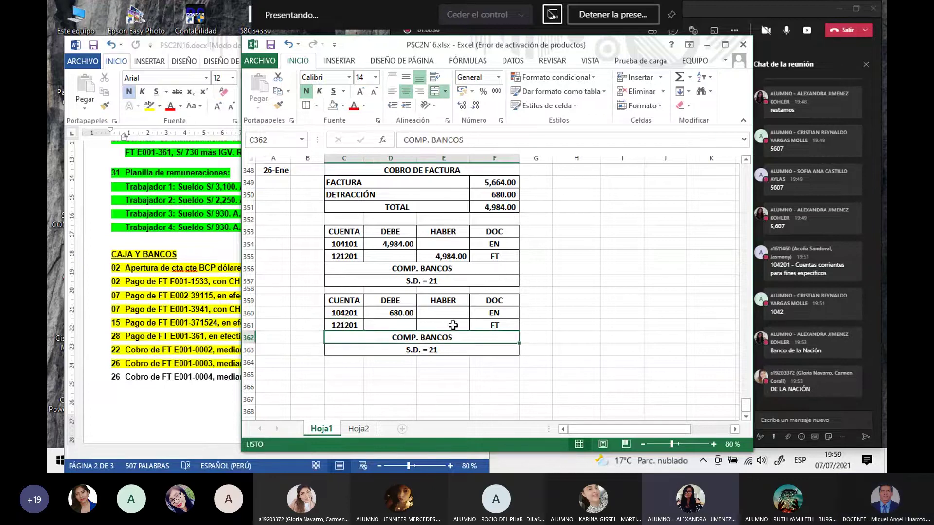
left_click(454, 325)
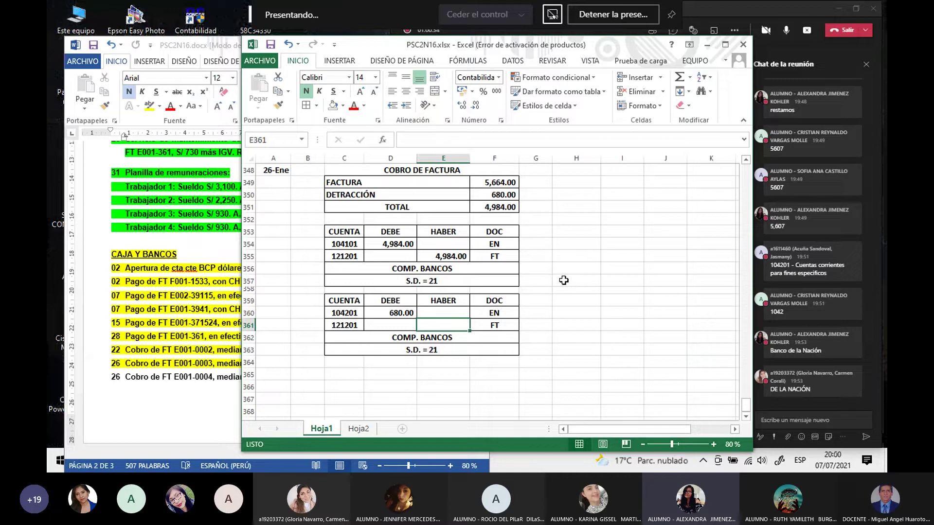
type("=")
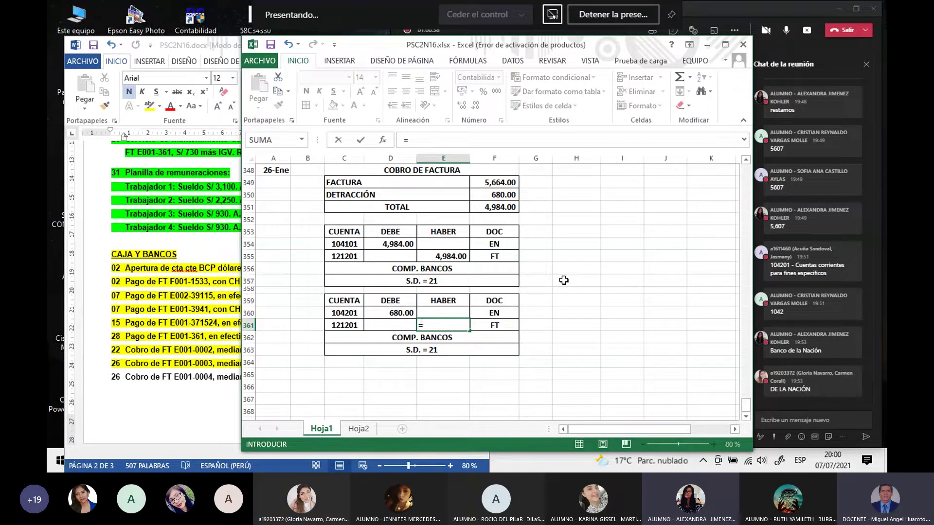
left_click(394, 312)
key("Return")
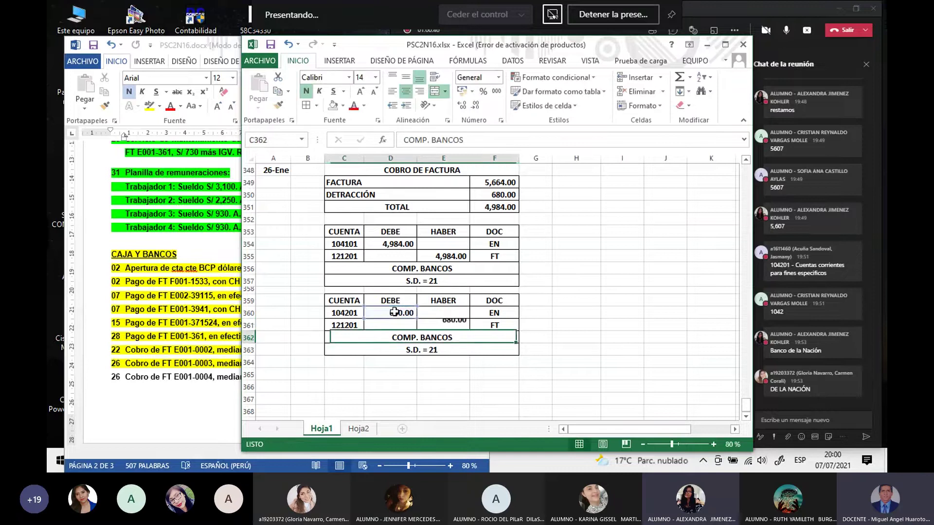
left_click(421, 349)
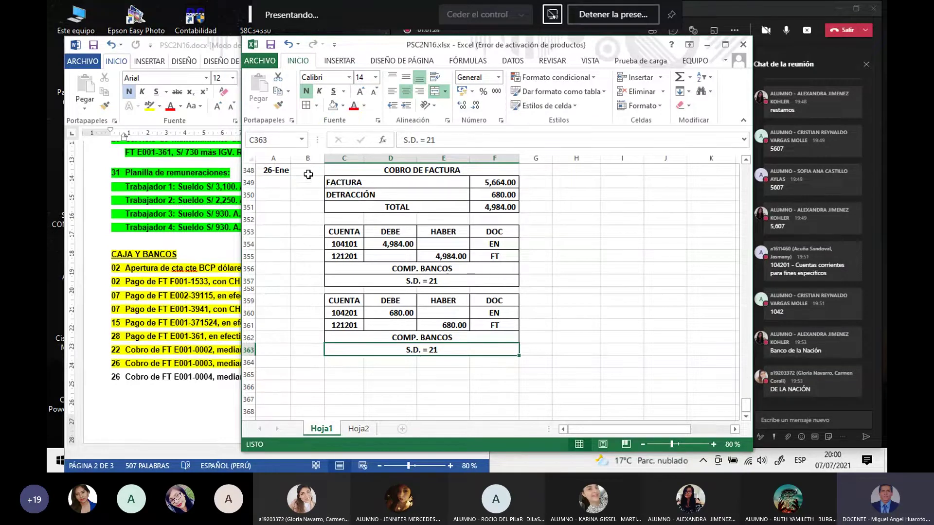
Step: Review the 26-Ene collection, 28-Ene PAGO DE FACTURA and green COMP. COMPRAS journal tables
left_click_drag(307, 170, 506, 350)
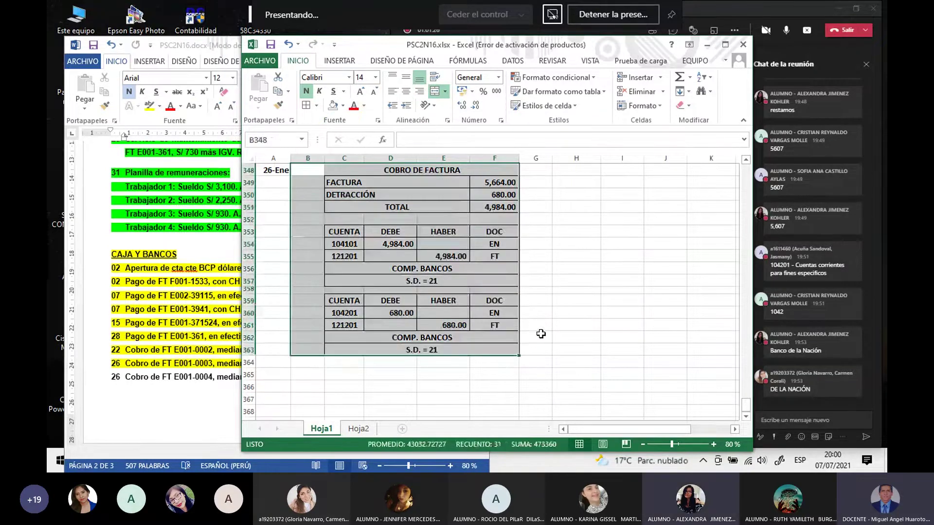
scroll(511, 335, "up", 10)
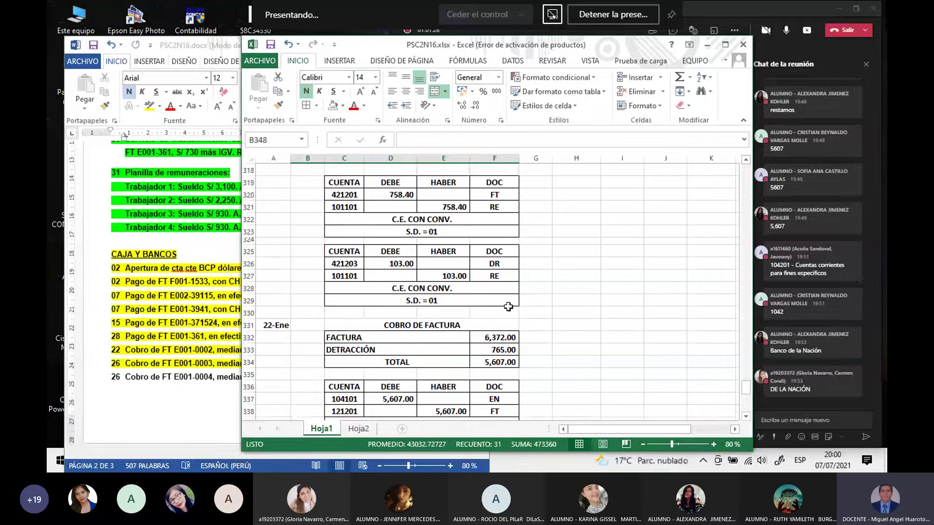
left_click(351, 263)
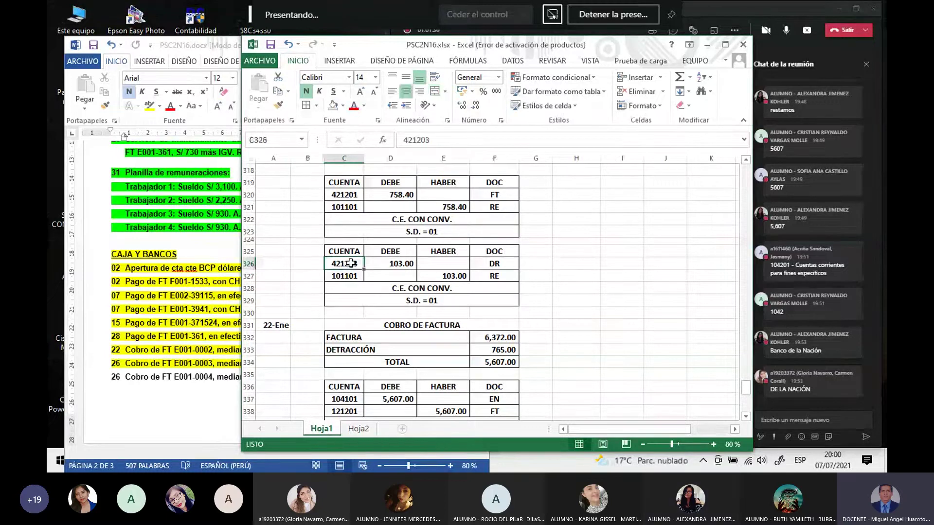
left_click_drag(345, 251, 494, 300)
scroll(398, 269, "up", 2)
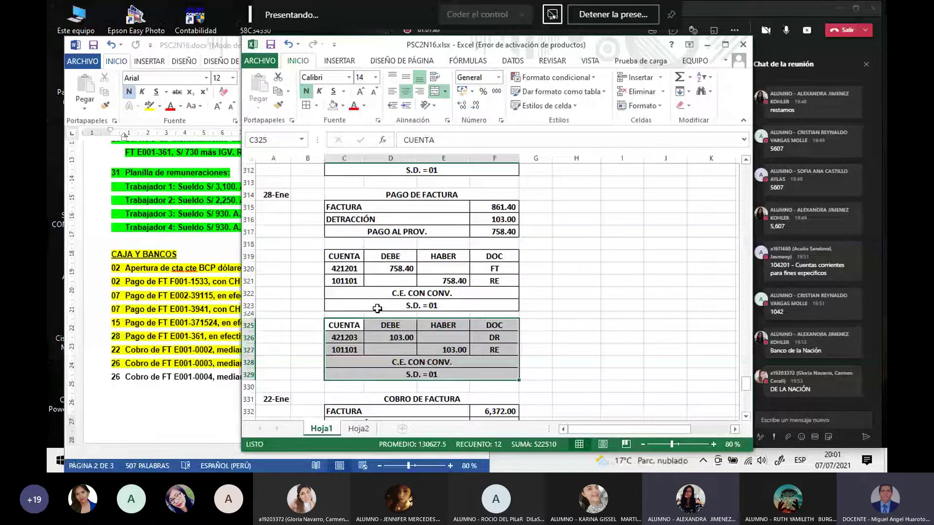
scroll(377, 307, "down", 2)
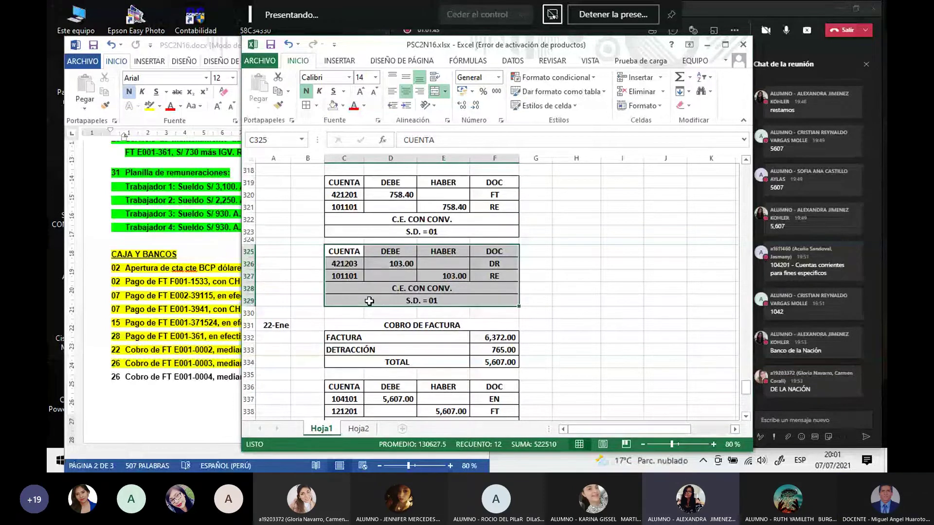
left_click(574, 276)
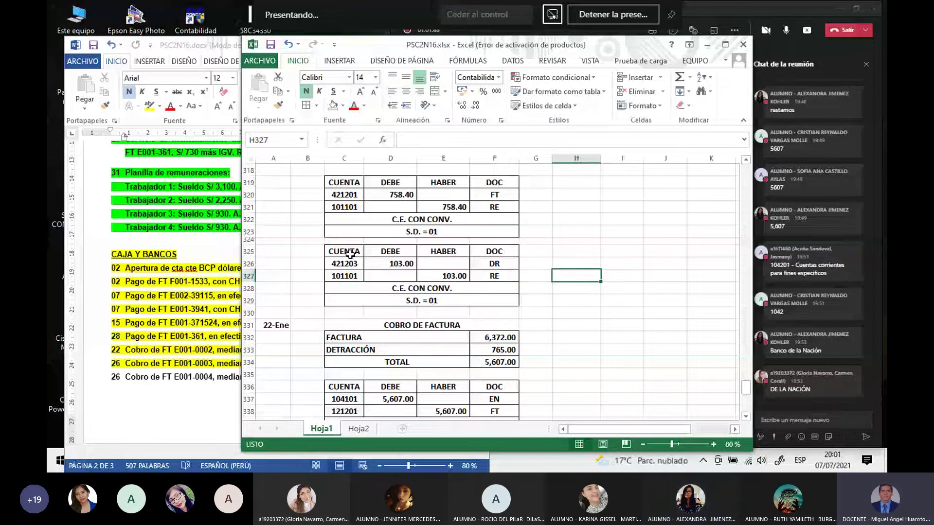
scroll(351, 257, "up", 1)
scroll(351, 257, "up", 1)
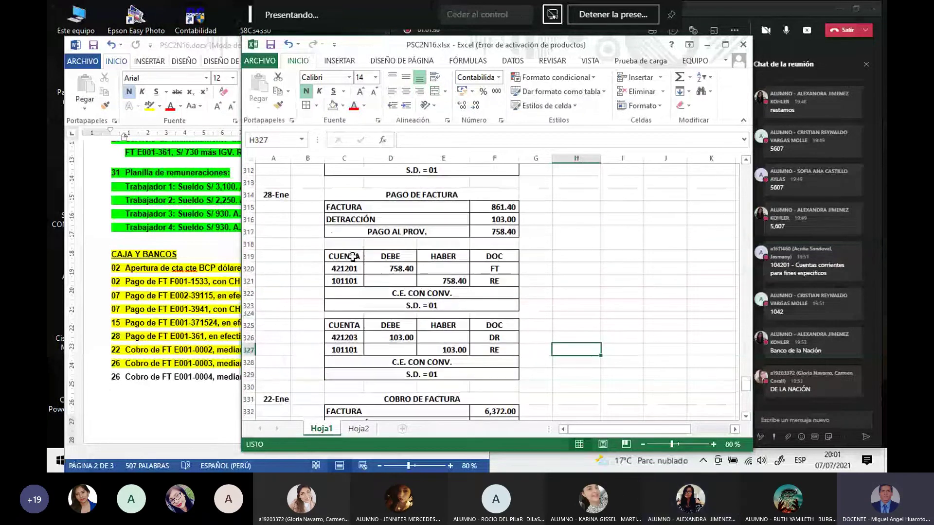
left_click_drag(353, 195, 397, 306)
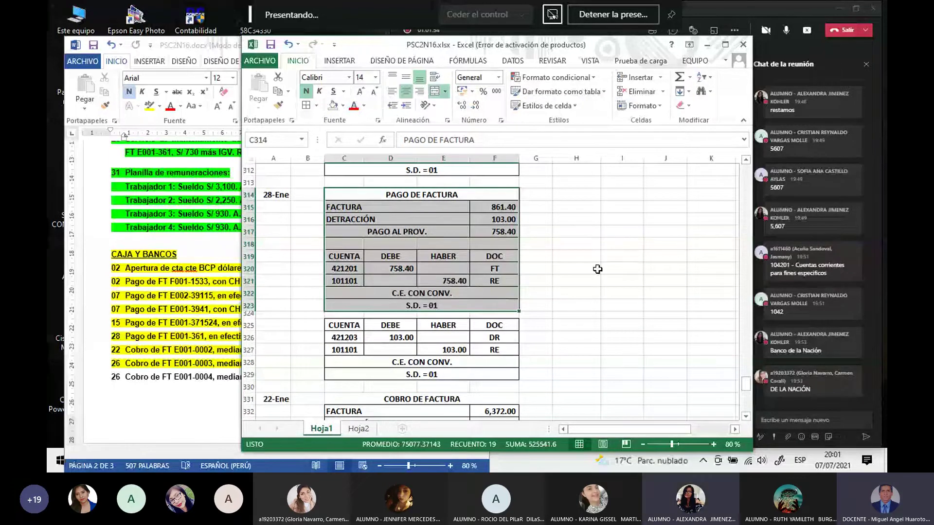
scroll(597, 269, "up", 14)
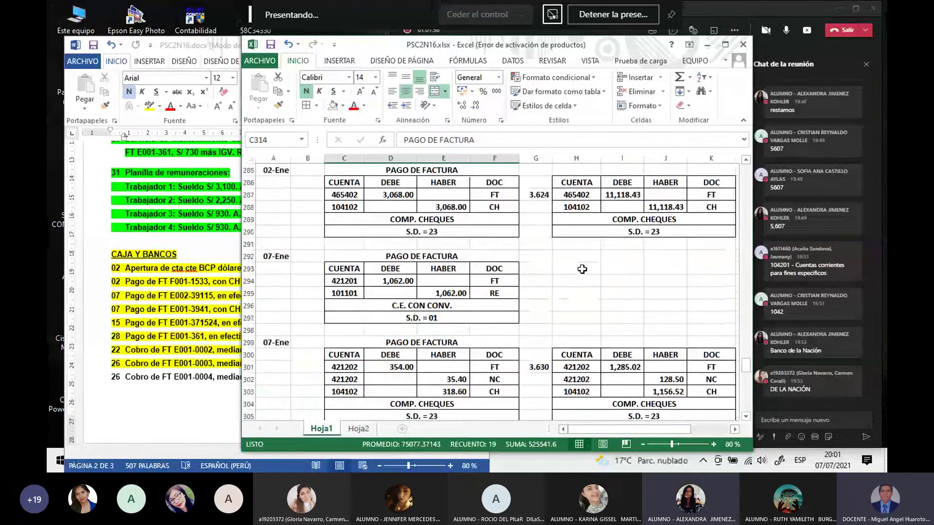
scroll(559, 271, "up", 14)
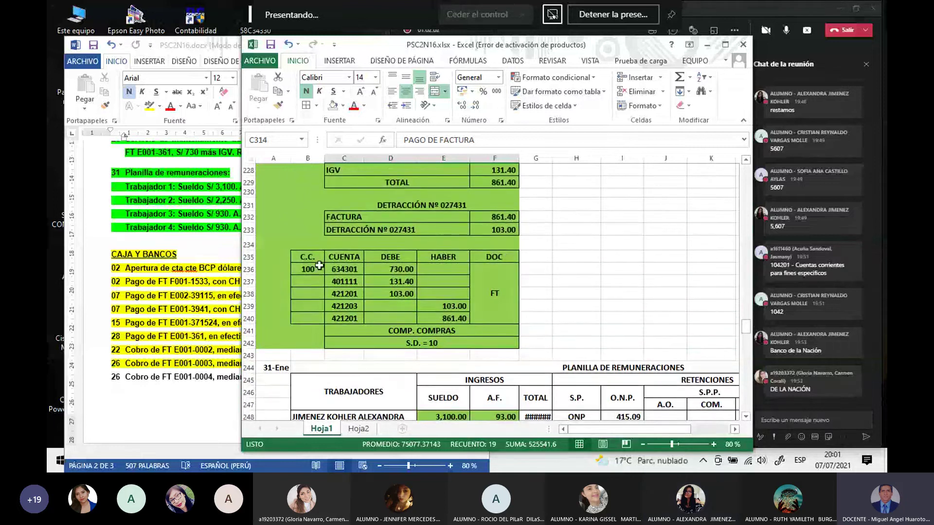
left_click_drag(307, 258, 486, 341)
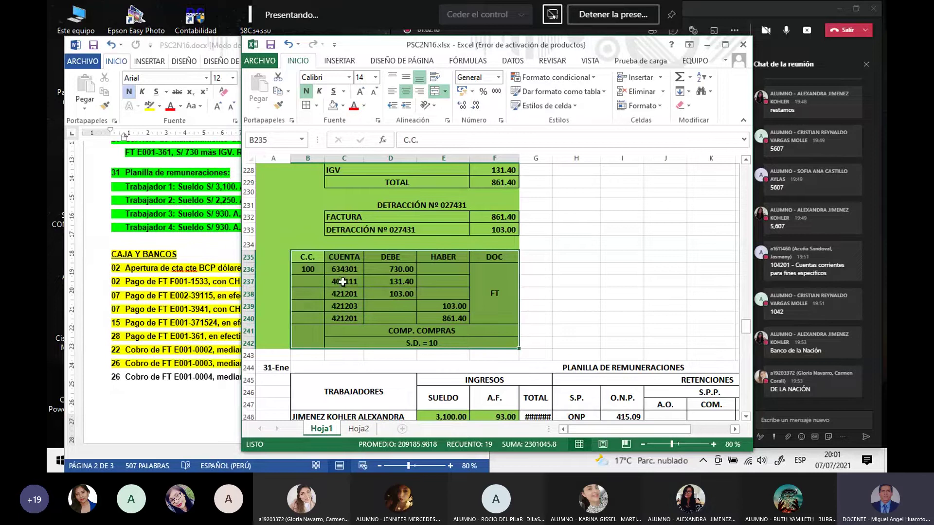
left_click(557, 280)
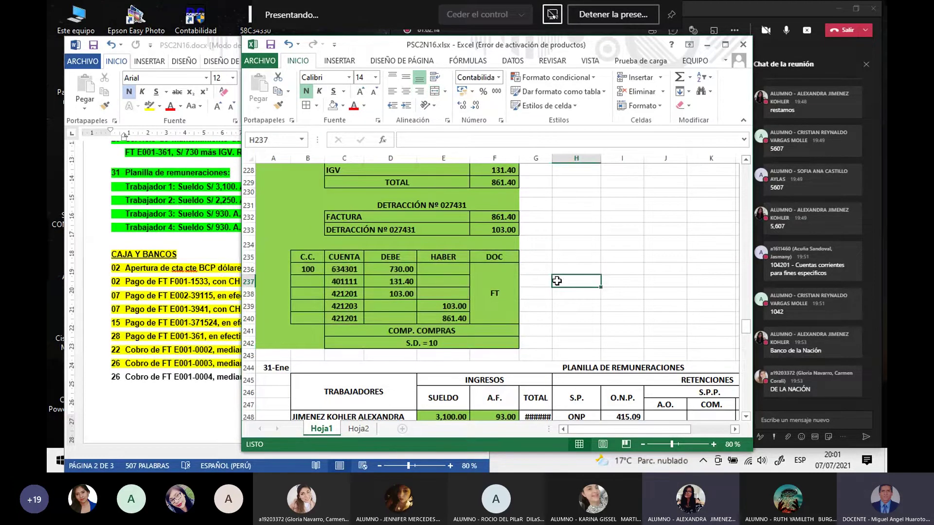
scroll(555, 275, "down", 10)
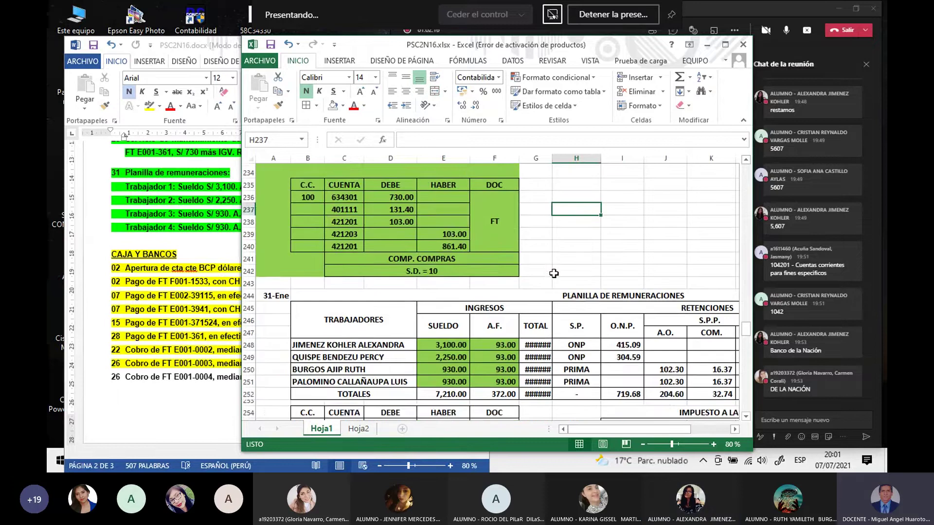
scroll(528, 268, "up", 4)
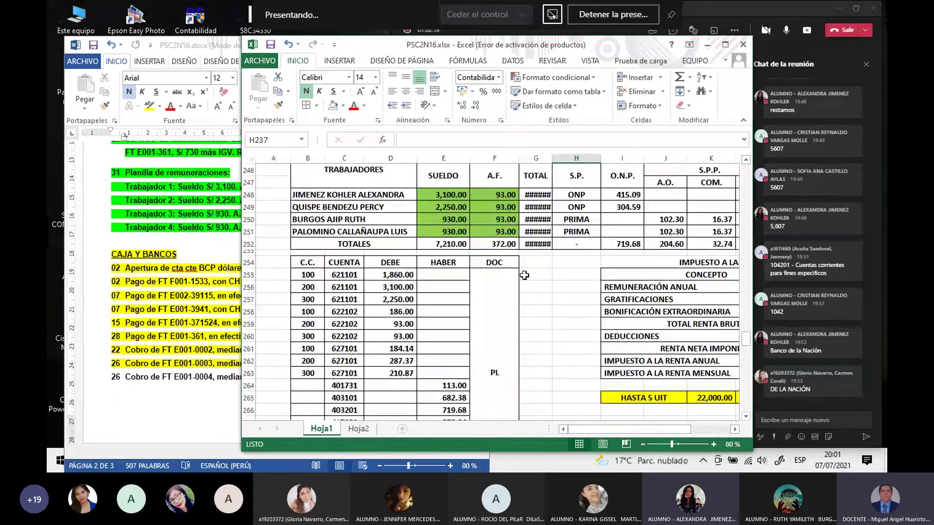
Step: Widen column G so the payroll totals 3,193.00 through 7,582.00 display instead of ######
left_click_drag(552, 159, 558, 158)
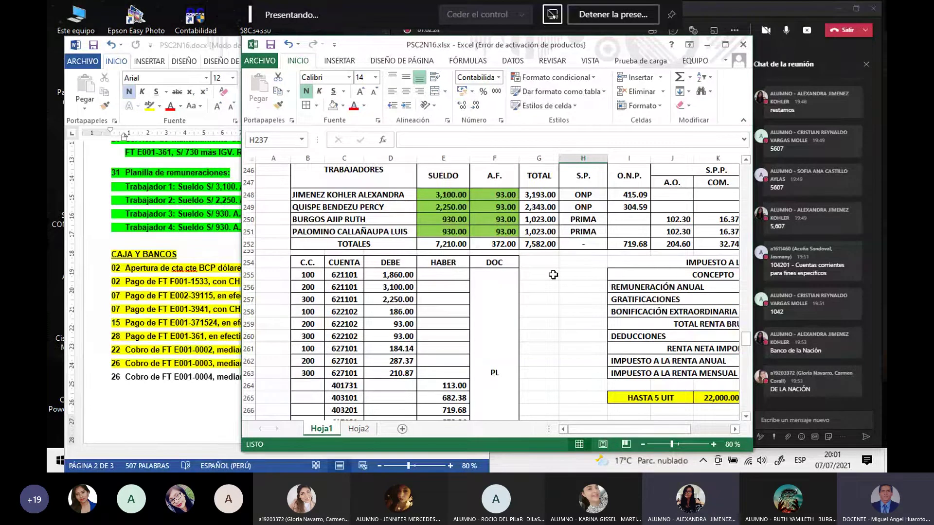
left_click_drag(559, 161, 565, 160)
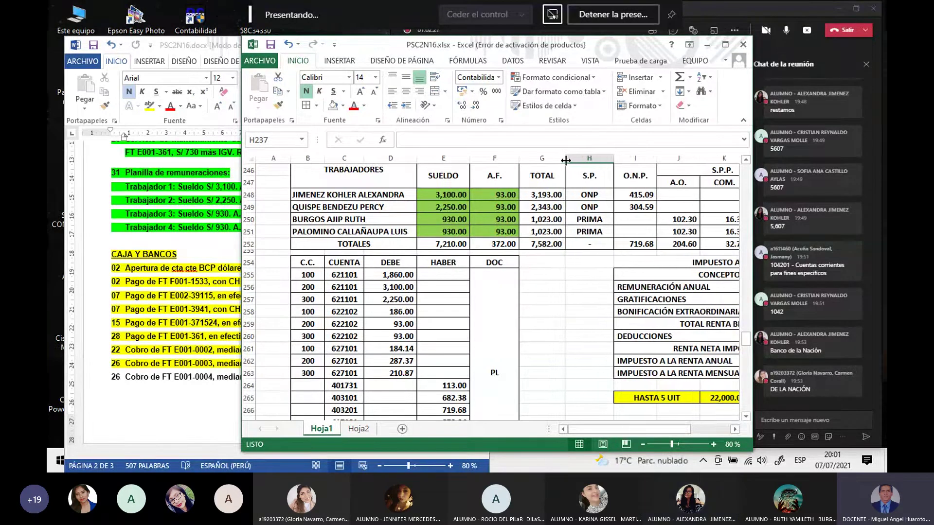
left_click(558, 310)
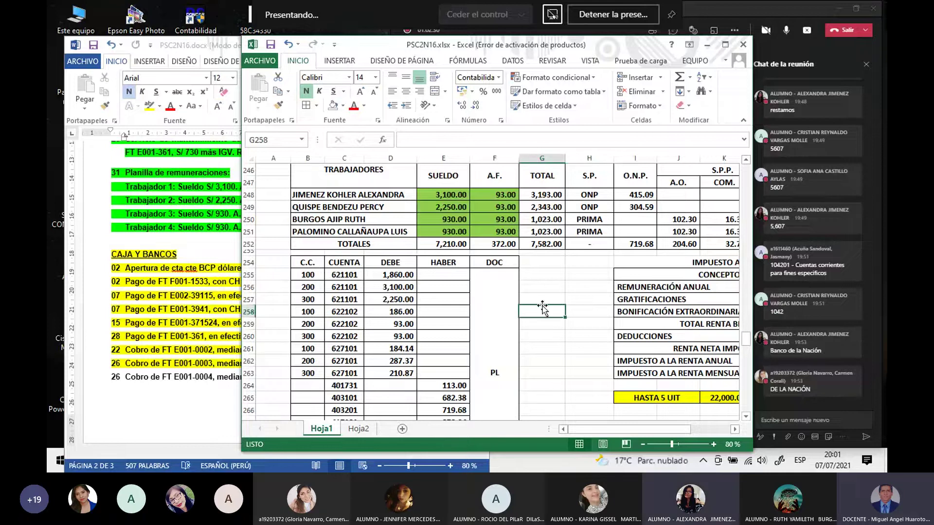
scroll(542, 339, "down", 3)
scroll(541, 339, "down", 9)
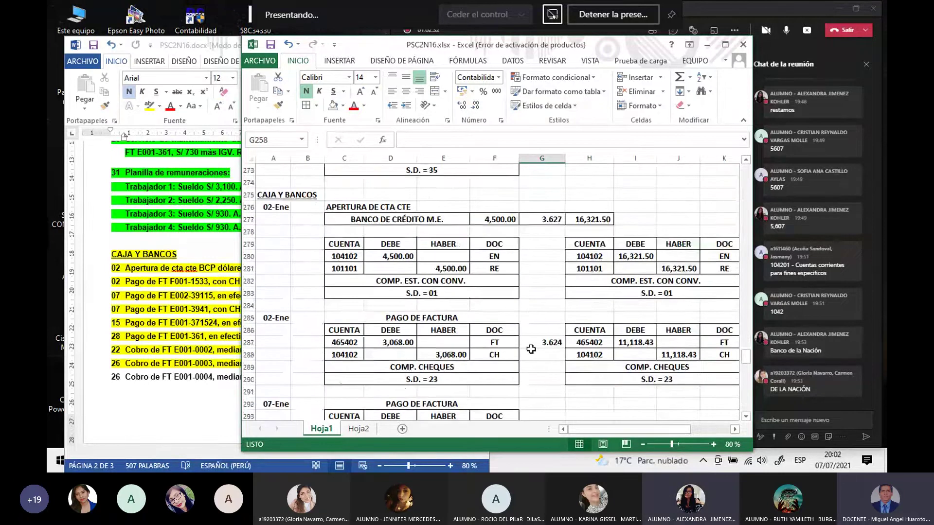
scroll(528, 349, "down", 11)
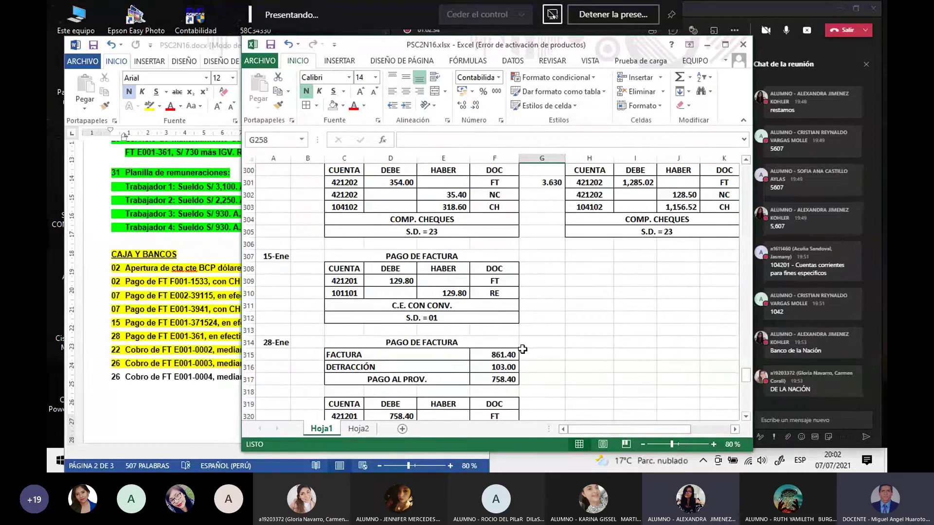
scroll(519, 347, "down", 8)
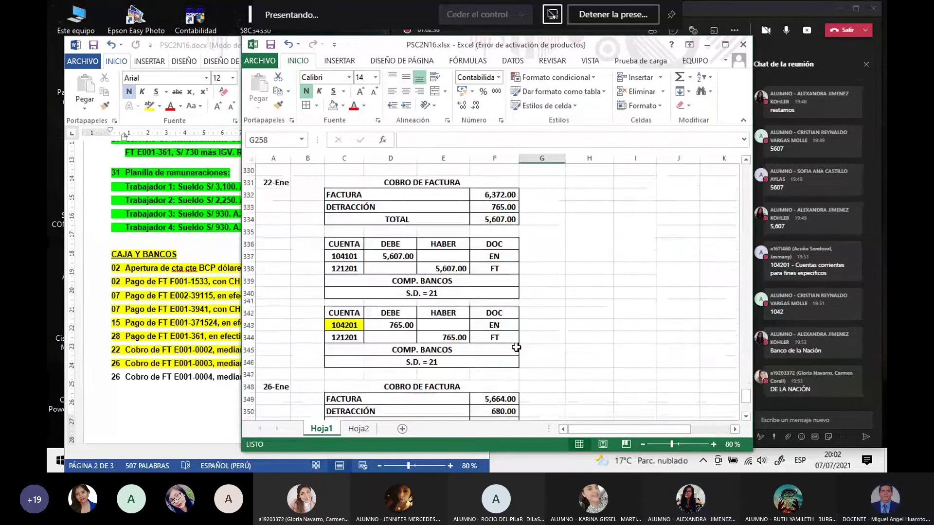
scroll(516, 348, "down", 4)
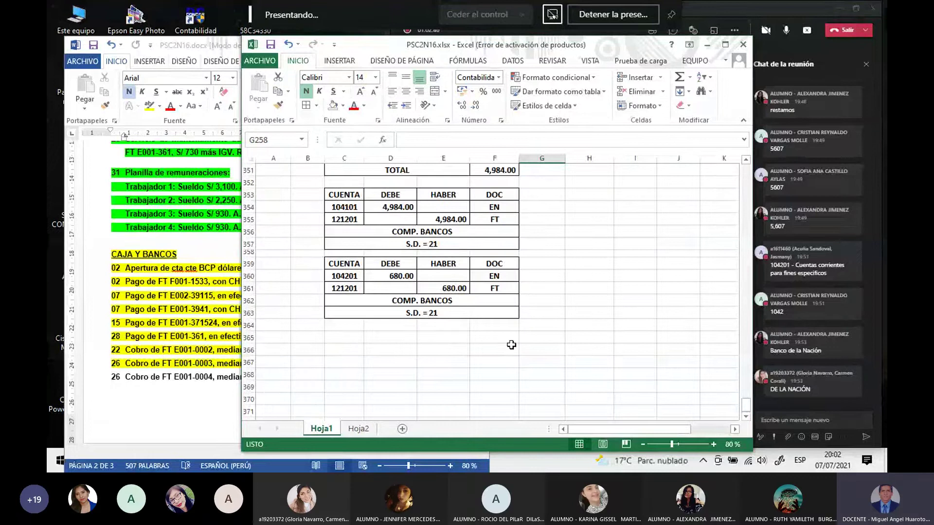
scroll(511, 345, "up", 1)
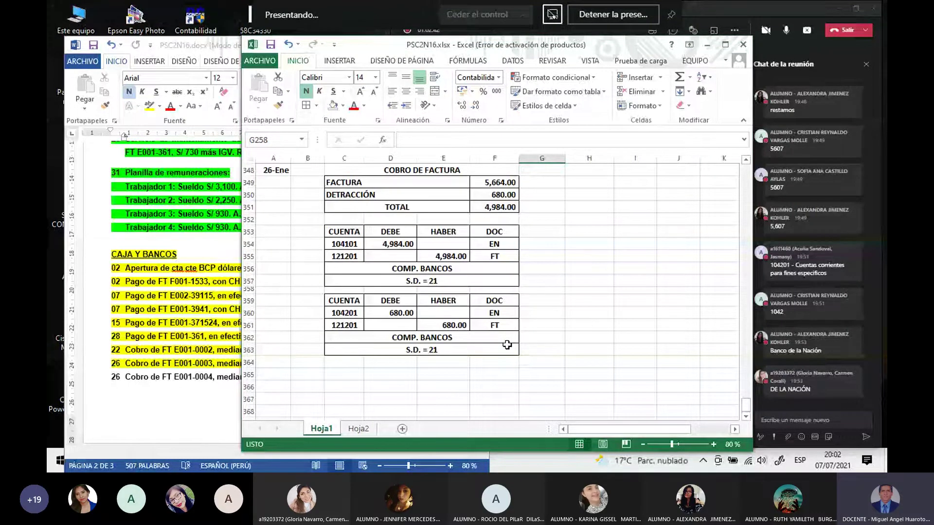
Step: Highlight the '26 Cobro de FT E001-0004' line yellow in Word, then return to Excel
left_click(151, 393)
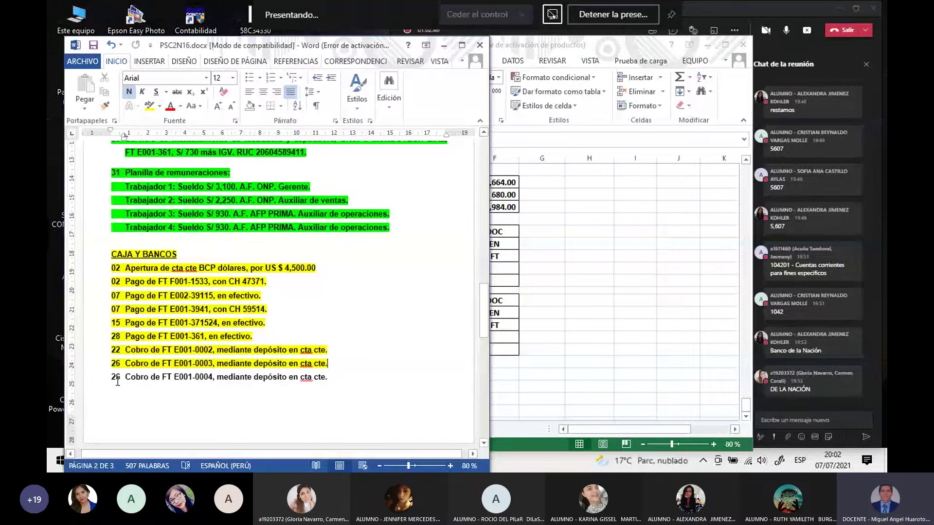
left_click_drag(112, 379, 332, 377)
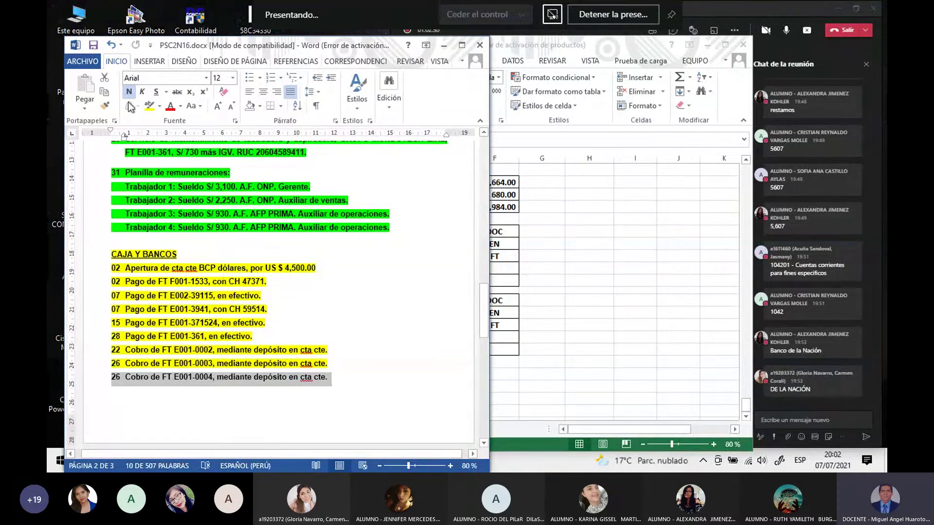
left_click(146, 107)
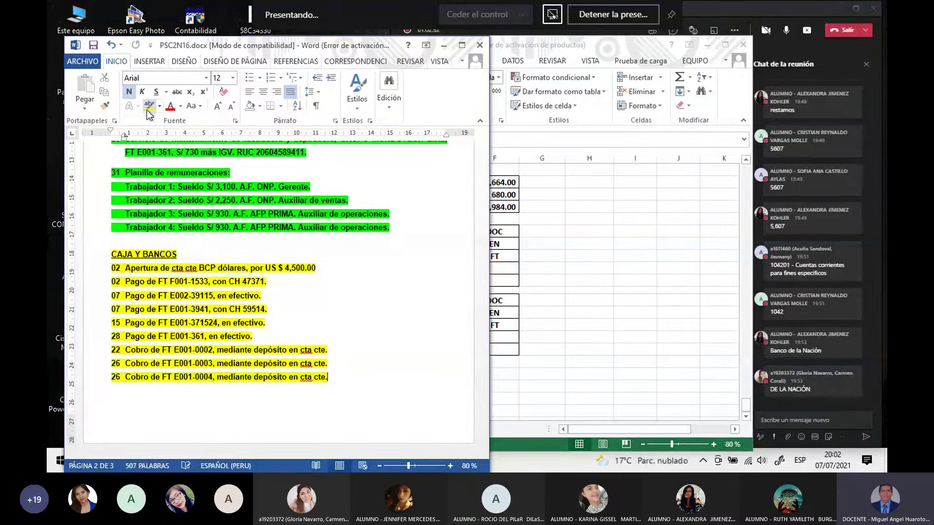
left_click(620, 342)
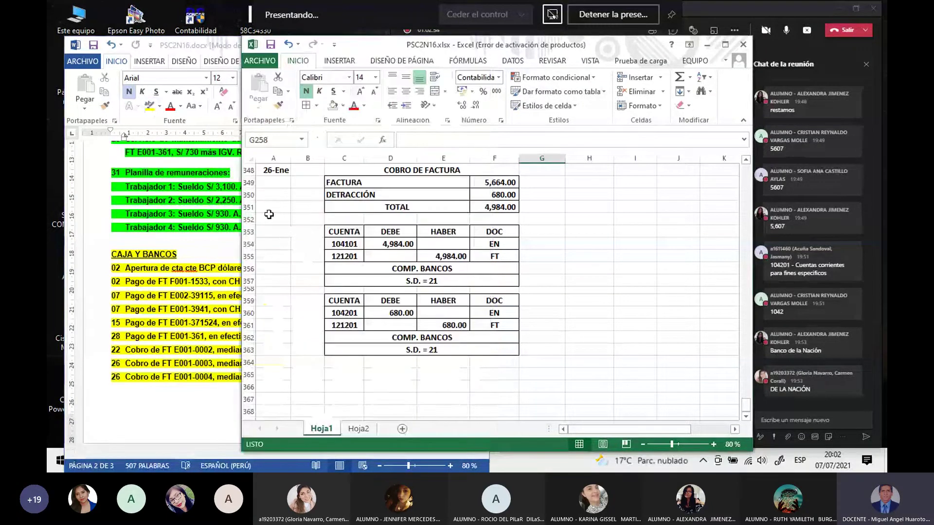
Step: Copy rows 348–363 of the collection block and paste them starting at row 365
left_click_drag(248, 171, 248, 221)
left_click(273, 269)
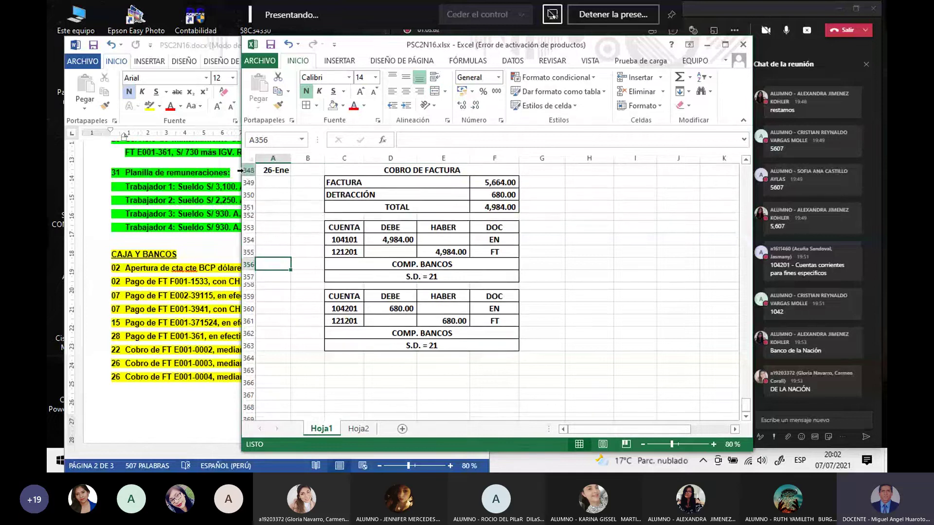
left_click_drag(239, 170, 264, 345)
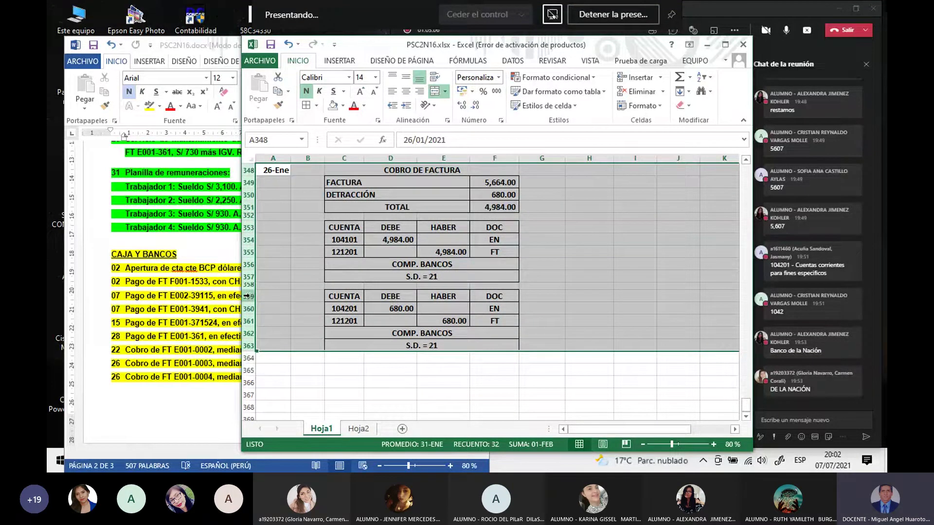
key("ctrl+c")
scroll(248, 282, "down", 3)
left_click(250, 265)
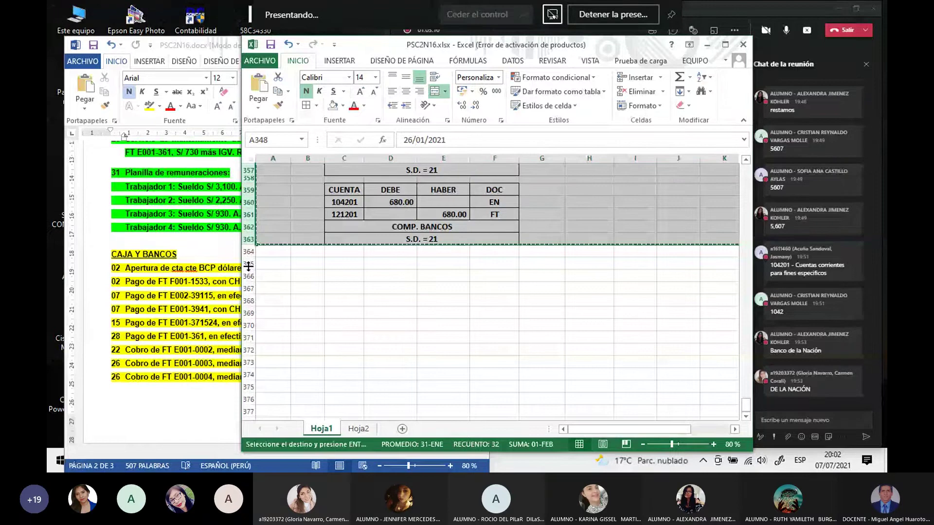
right_click(251, 265)
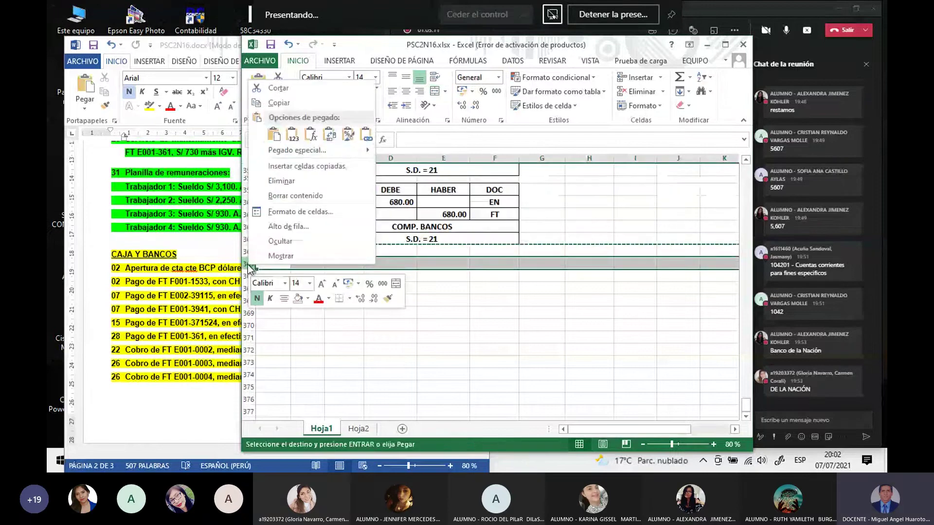
left_click(274, 134)
left_click(590, 301)
key("Escape")
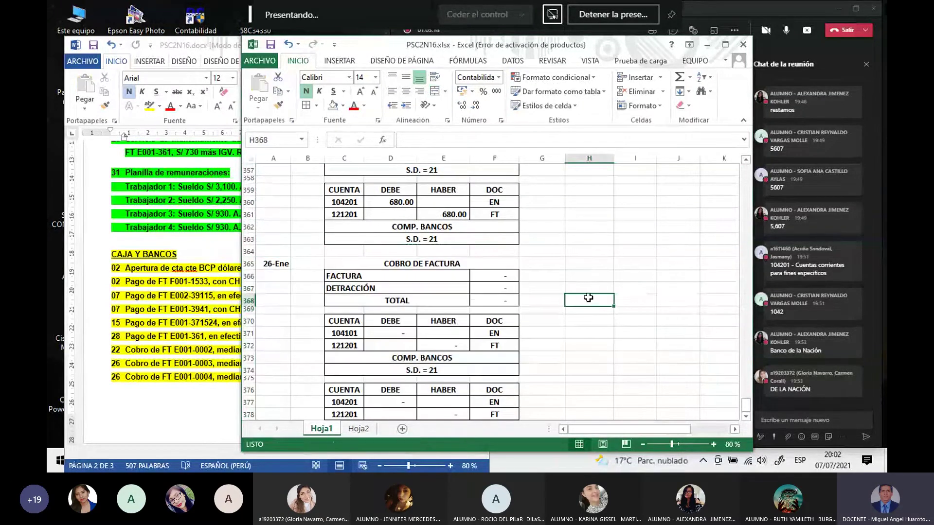
left_click(619, 356)
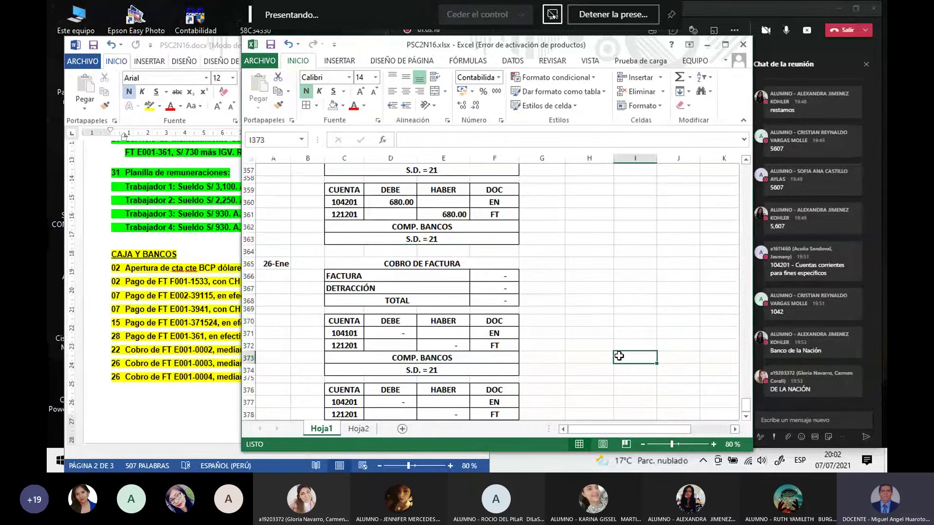
scroll(618, 356, "down", 2)
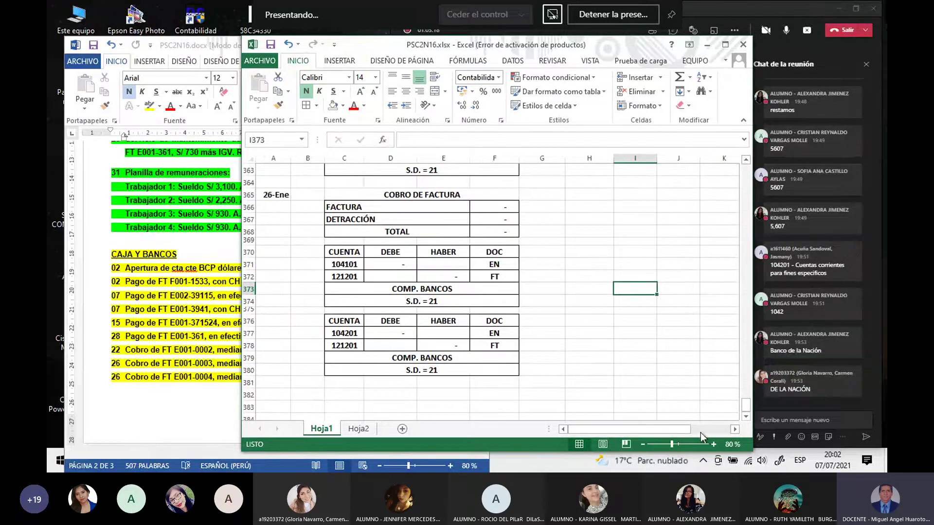
left_click(746, 417)
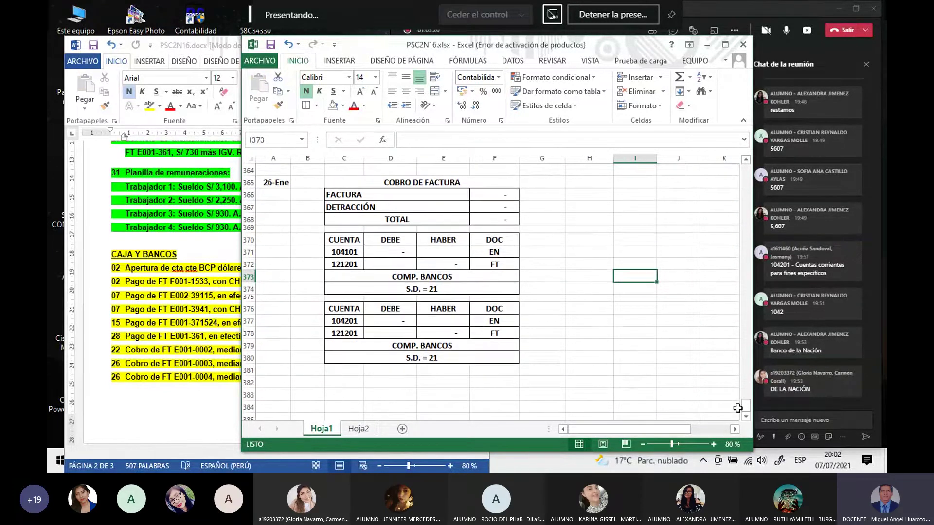
left_click(409, 184)
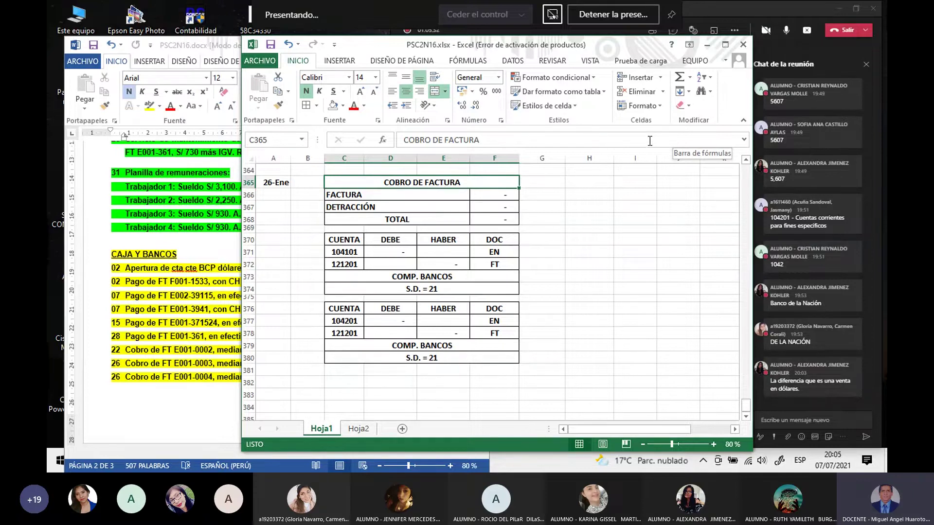
Step: Set F366 to =F67, linking FACTURA to the 6,844.00 FT E001-0004 total
left_click(596, 279)
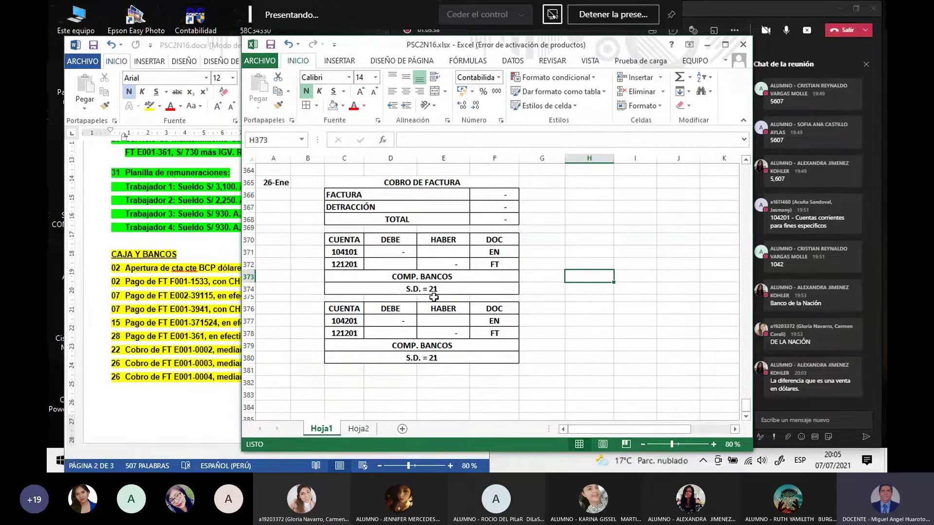
left_click(497, 197)
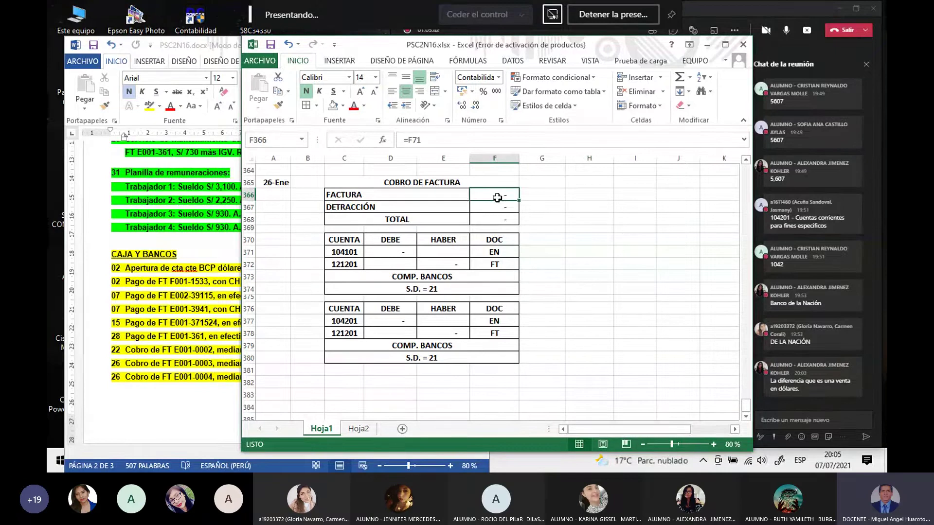
type("=")
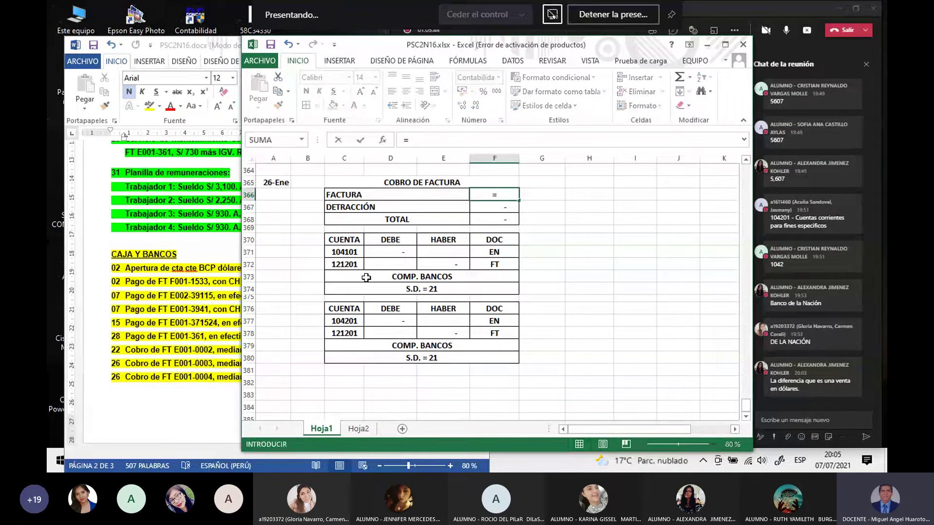
scroll(360, 277, "up", 12)
scroll(355, 275, "up", 20)
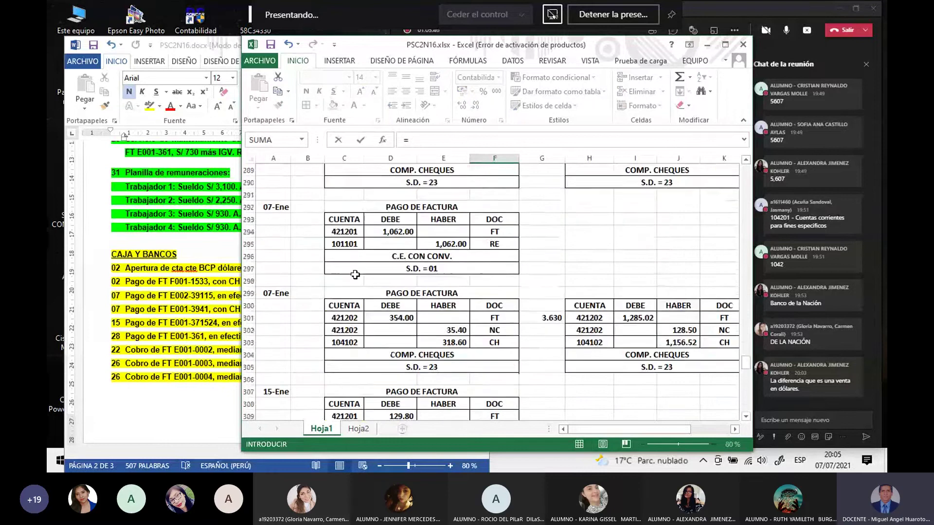
scroll(357, 267, "up", 19)
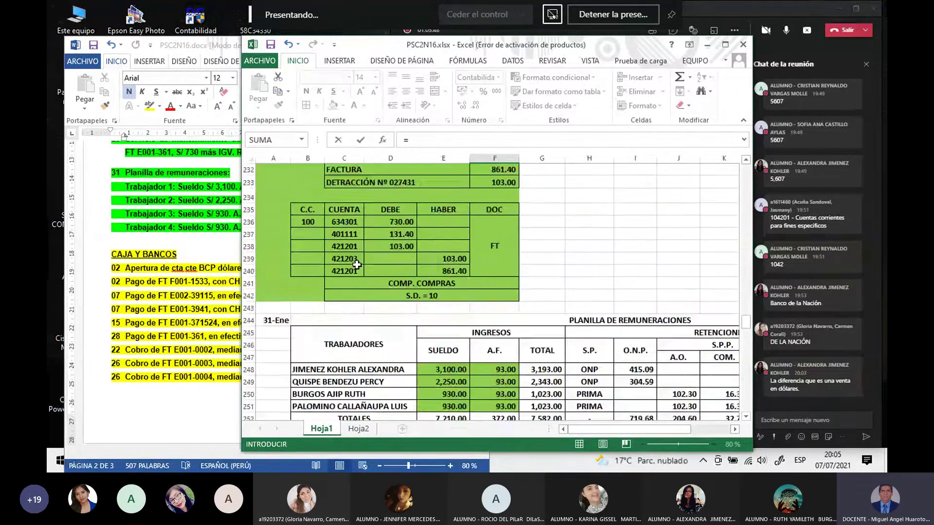
scroll(357, 265, "up", 10)
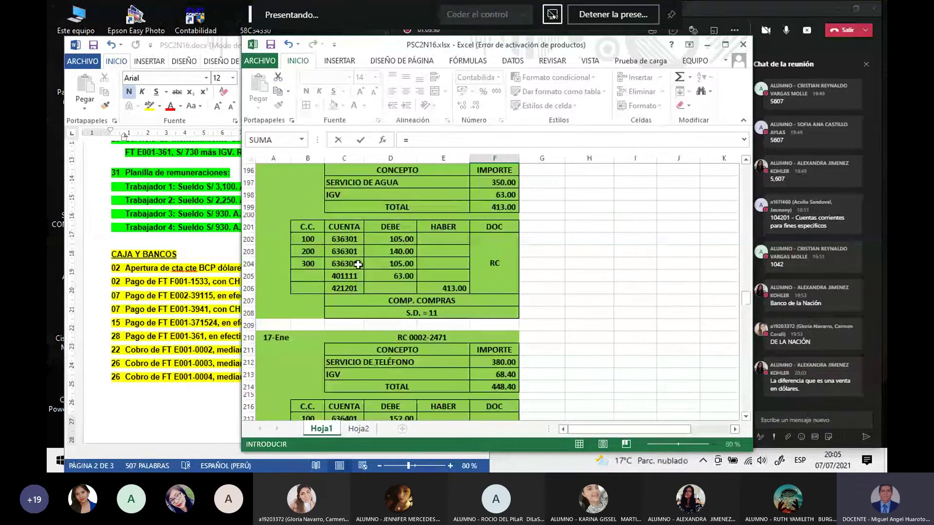
scroll(331, 262, "up", 20)
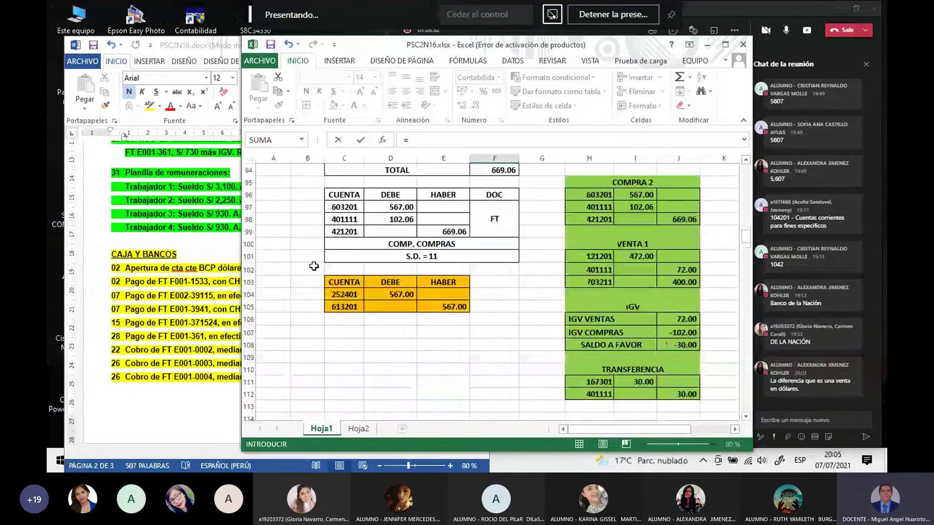
scroll(314, 266, "up", 11)
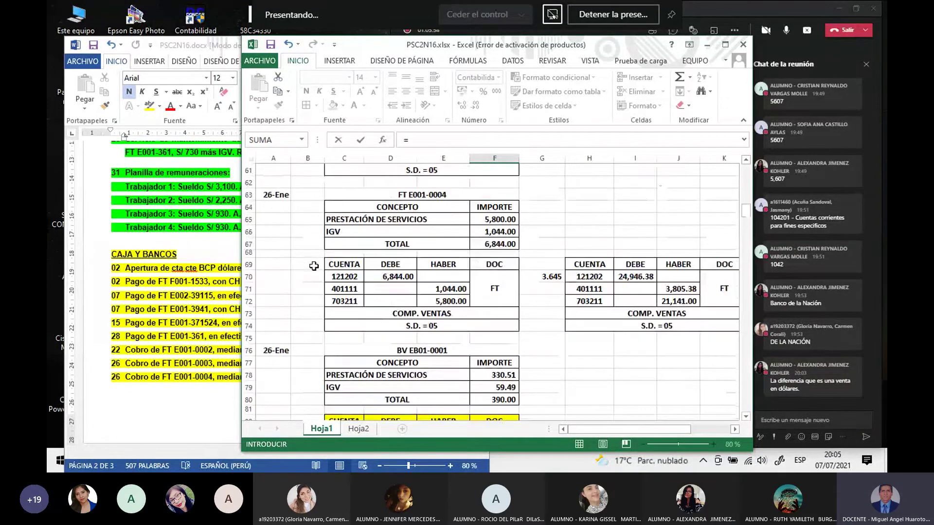
scroll(314, 266, "up", 2)
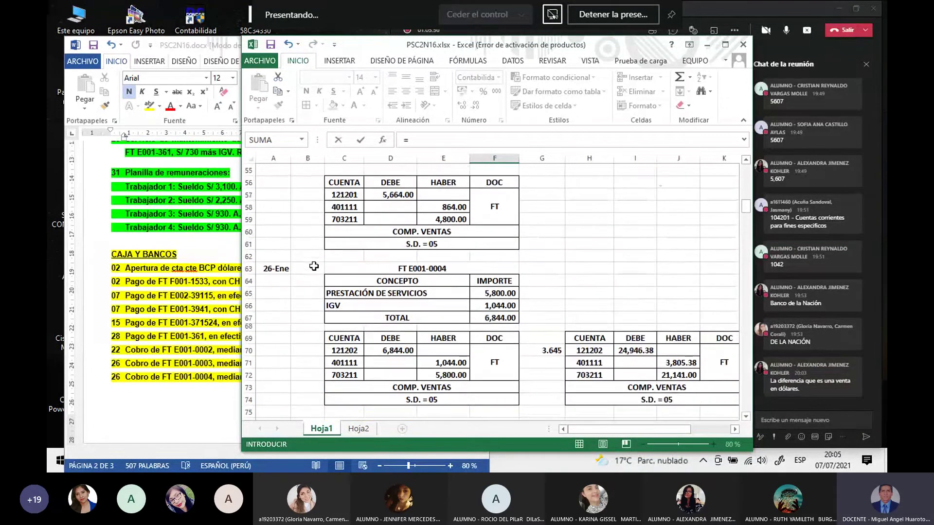
scroll(313, 266, "up", 1)
scroll(313, 266, "down", 2)
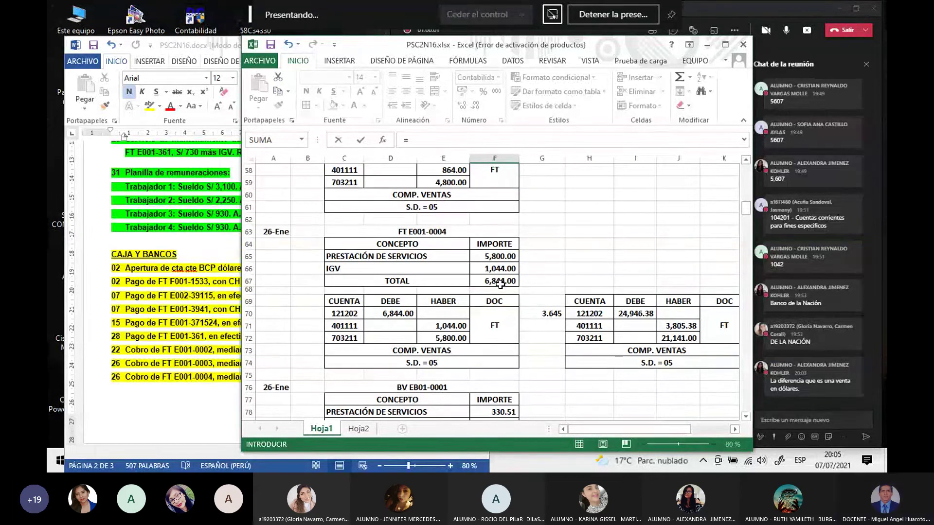
left_click(500, 283)
key("Return")
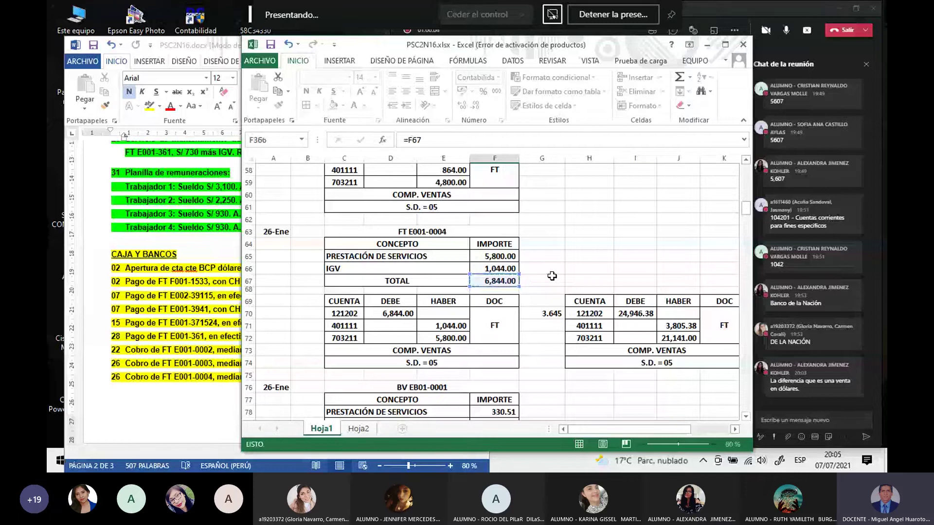
left_click(578, 282)
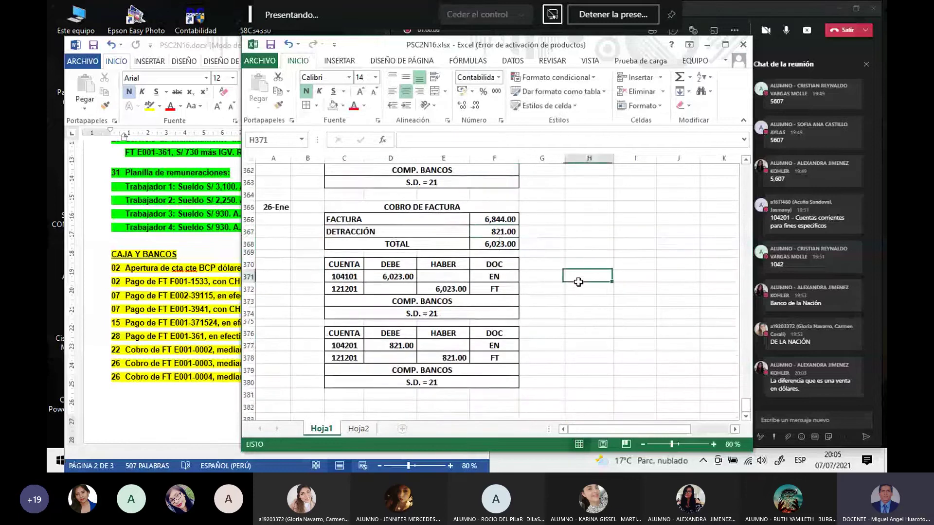
left_click(501, 234)
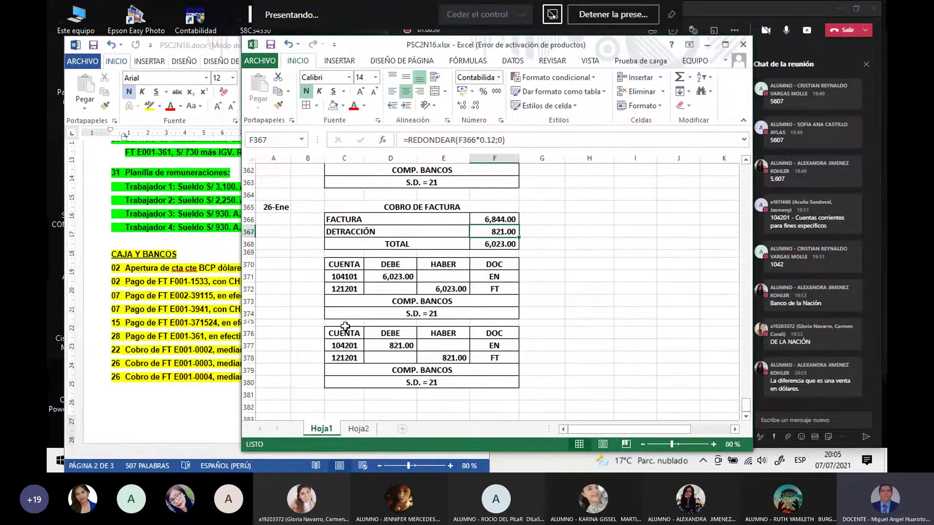
left_click(492, 219)
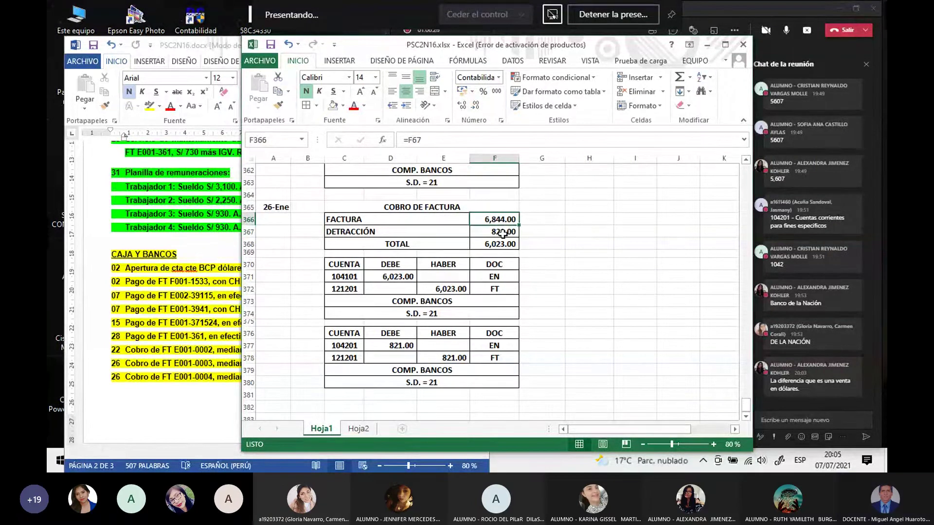
left_click(502, 232)
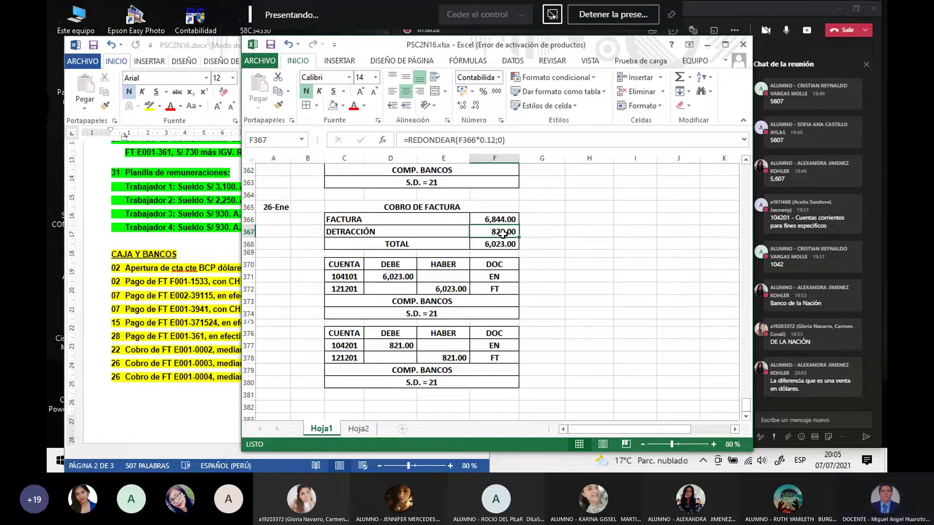
left_click(498, 244)
left_click(572, 275)
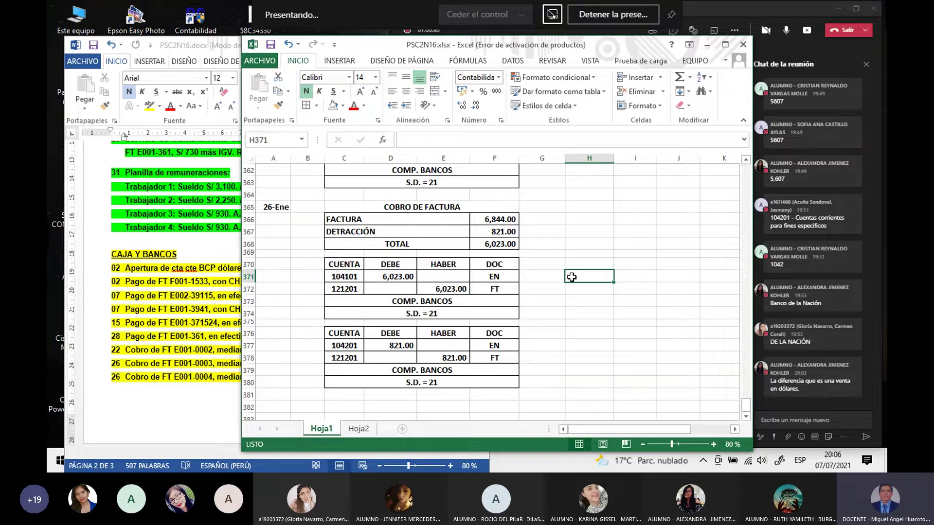
left_click(506, 218)
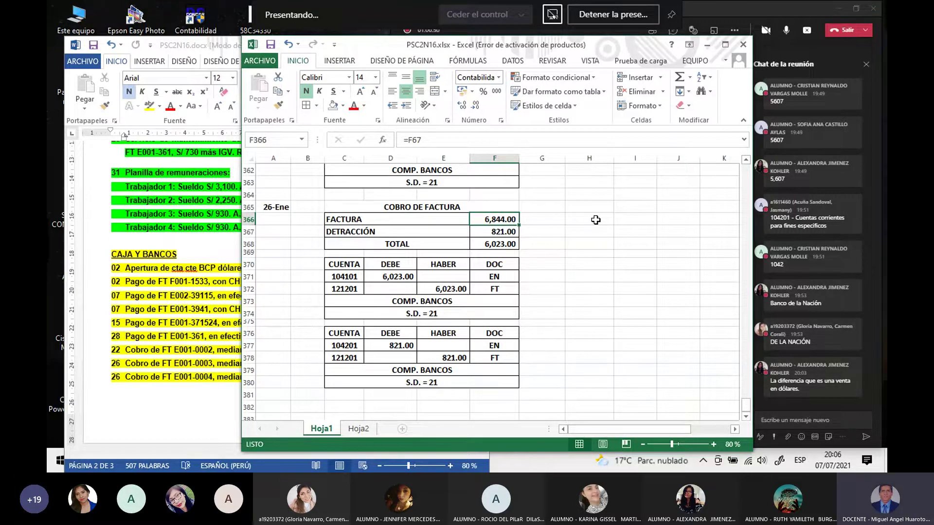
left_click(514, 248)
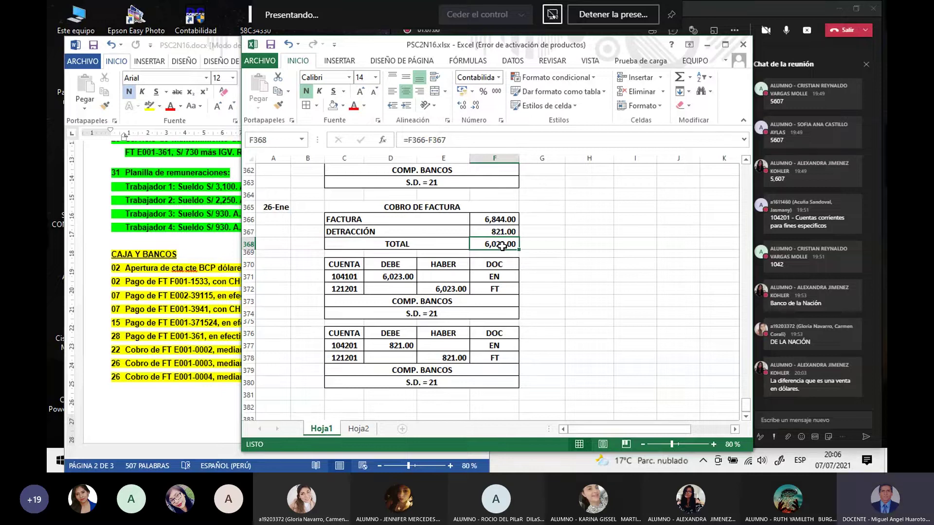
Step: Change the entry's accounts to 104102 in C371 and 121202 in C372, then select C370:F374
left_click(344, 278)
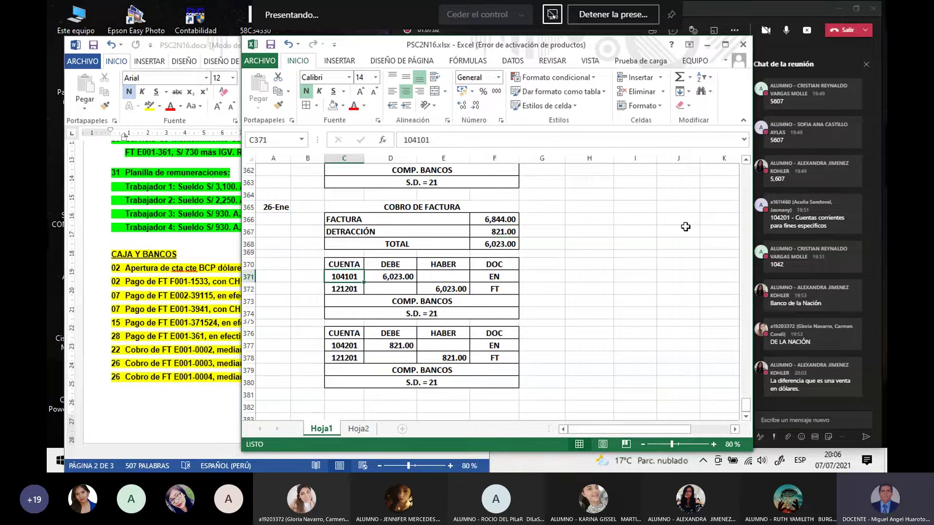
type("10")
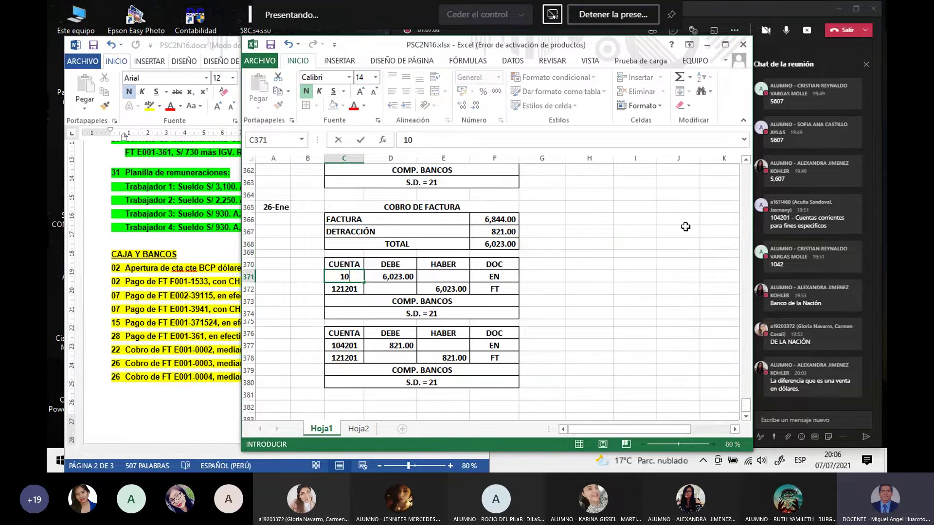
type("4102")
key("Return")
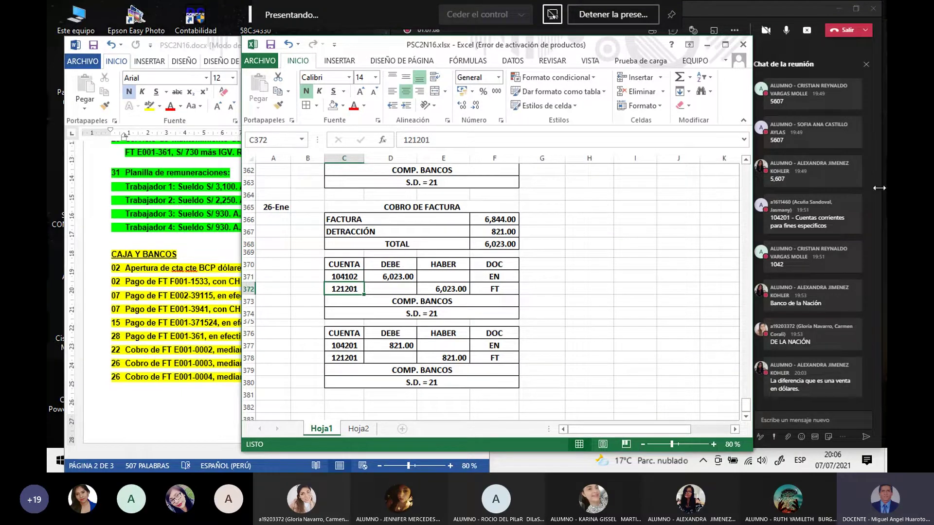
type("1212")
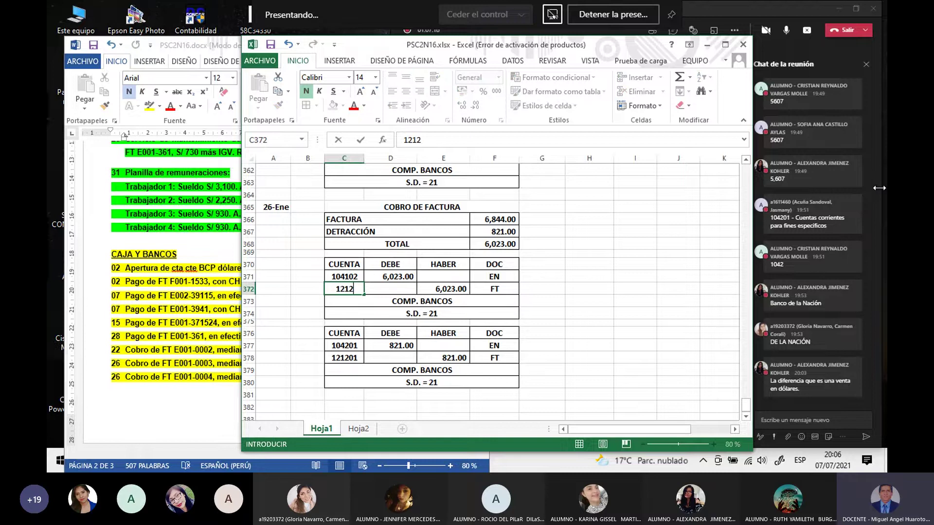
type("02")
key("Return")
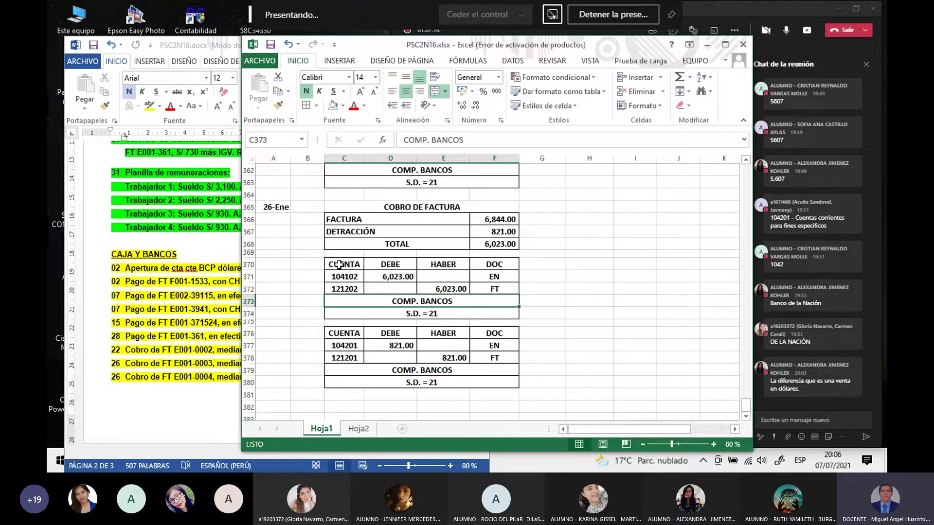
left_click_drag(339, 264, 473, 315)
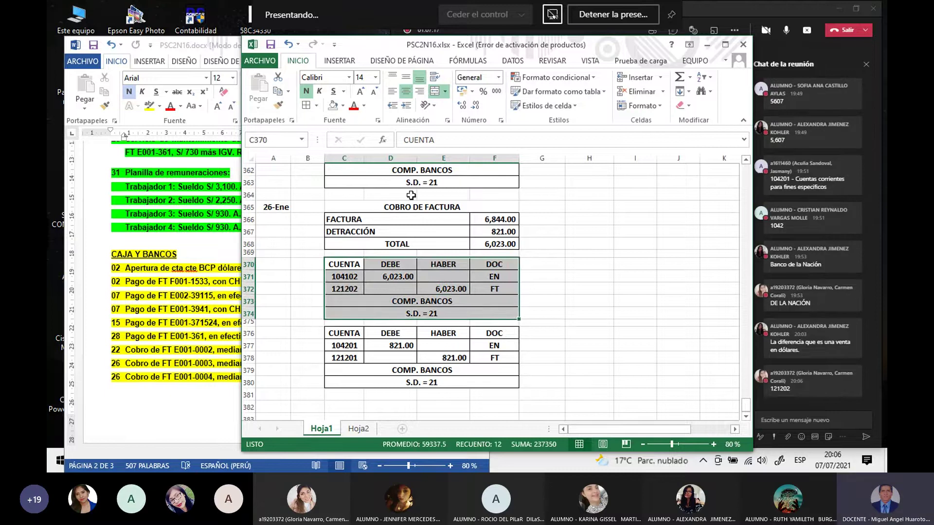
Step: Fill the 104102/121202 entry table C370:F374 light blue
left_click(343, 106)
left_click(394, 202)
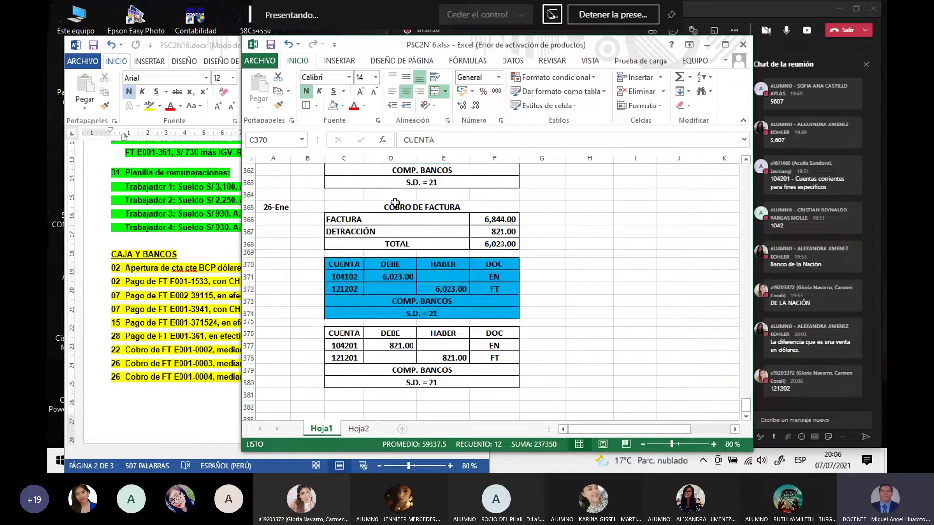
left_click(652, 287)
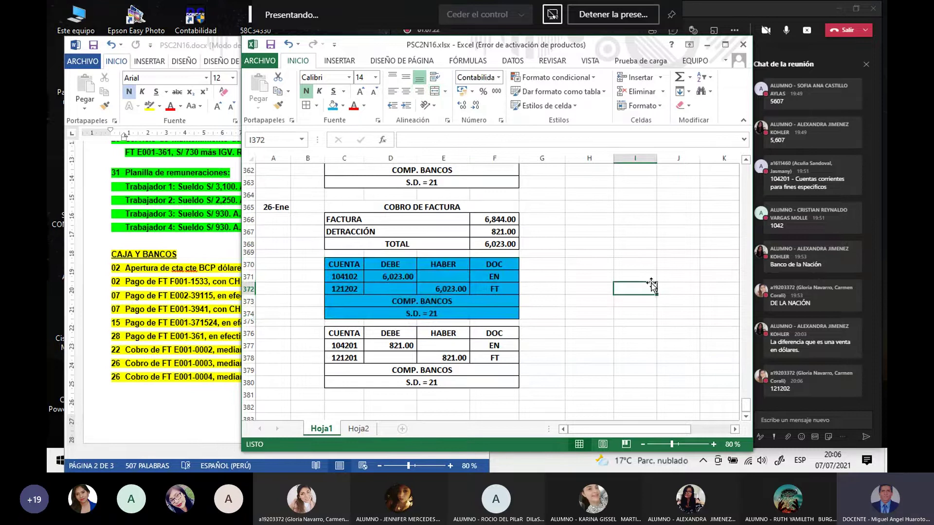
Step: Fill the TOTAL label C368 and its 6,023.00 amount F368 blue
left_click(506, 243)
left_click(333, 106)
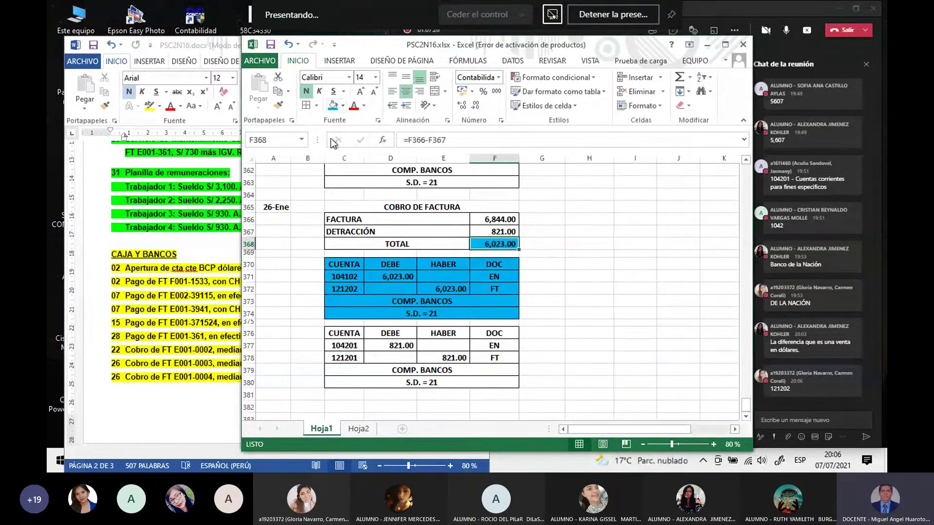
left_click(374, 243)
left_click(333, 106)
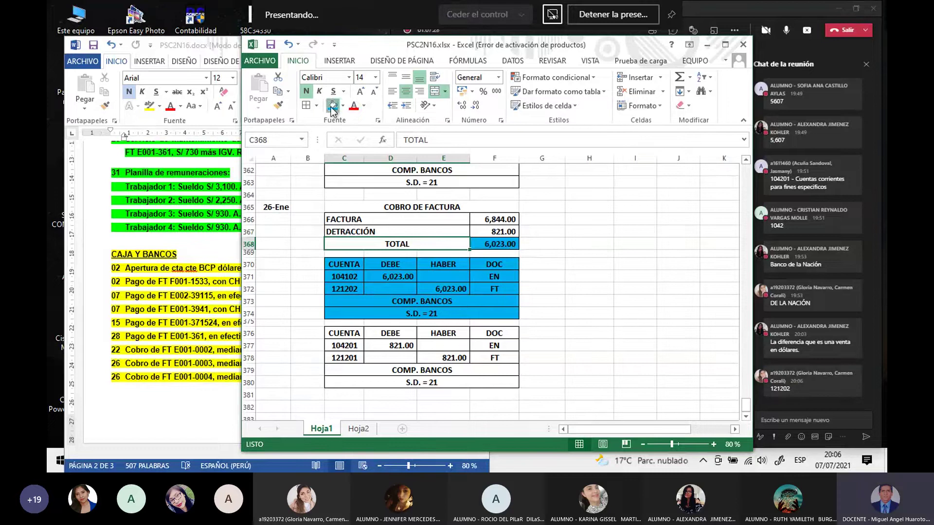
left_click(579, 239)
left_click_drag(579, 238, 578, 230)
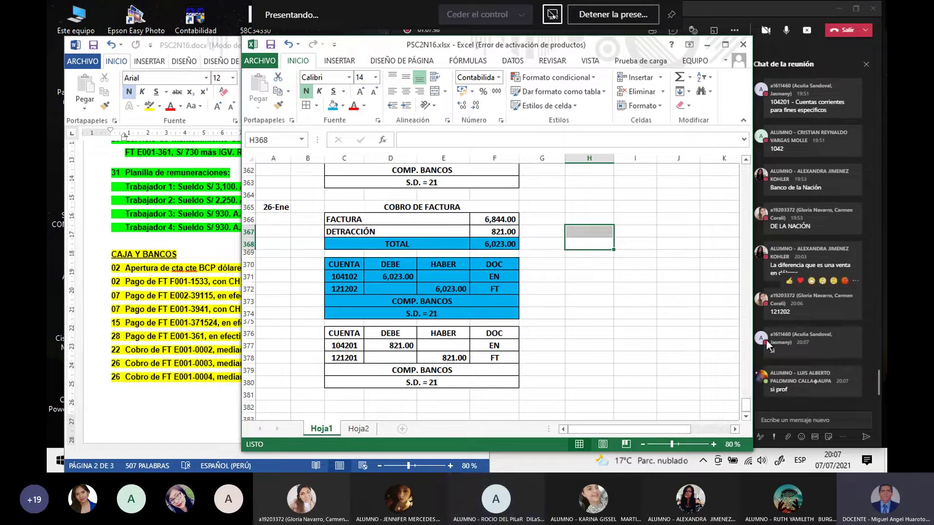
left_click(628, 408)
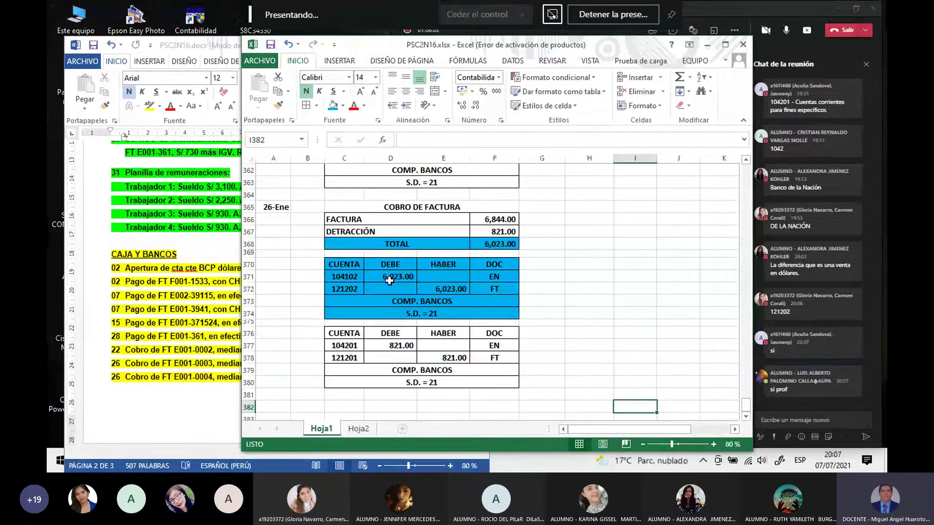
left_click(352, 278)
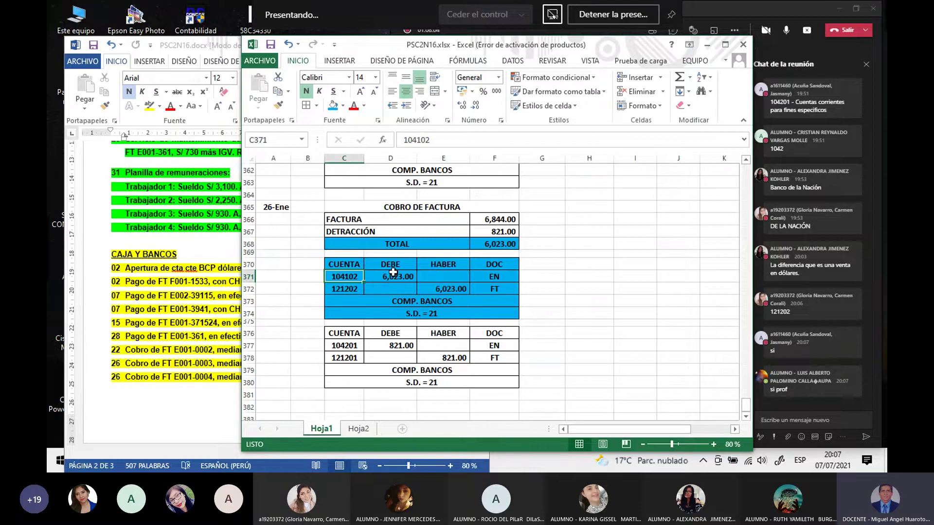
left_click(492, 244)
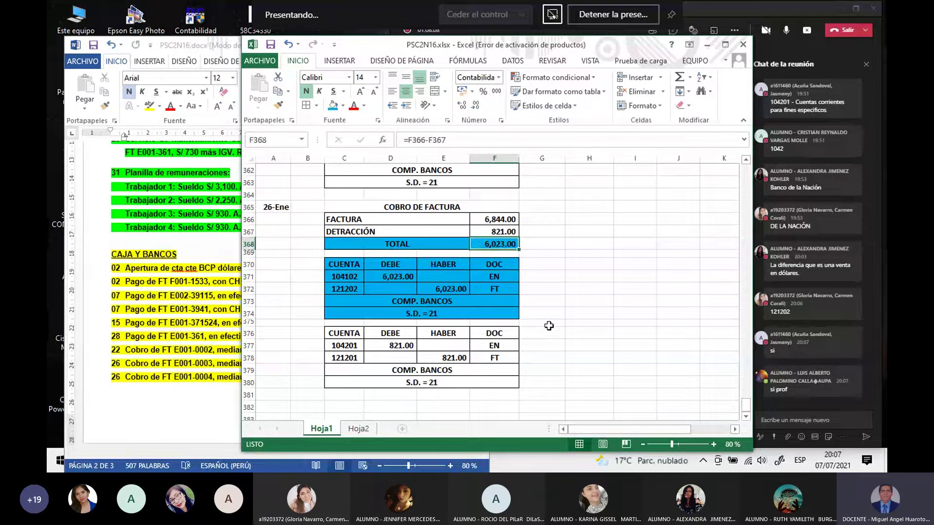
left_click(573, 302)
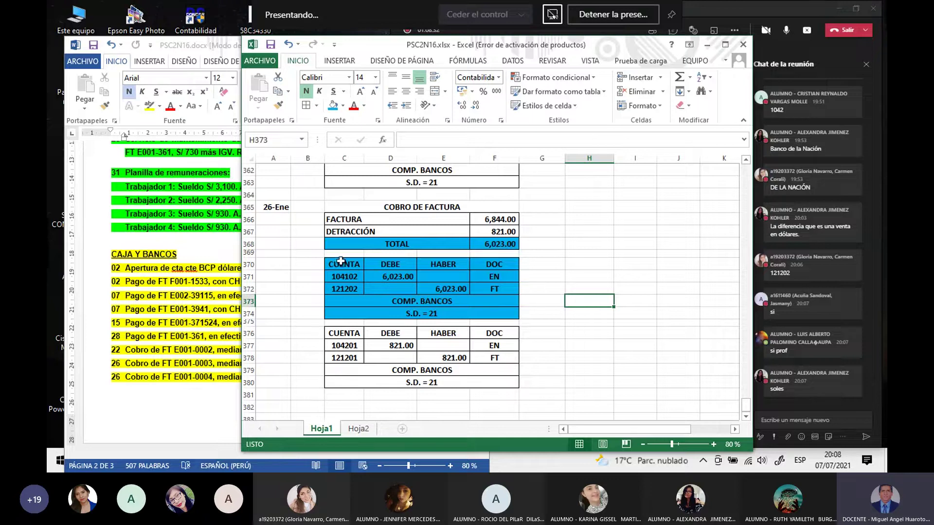
Step: Copy the blue 104102/121202 table C370:F374 and paste it at H370
left_click_drag(343, 264, 506, 315)
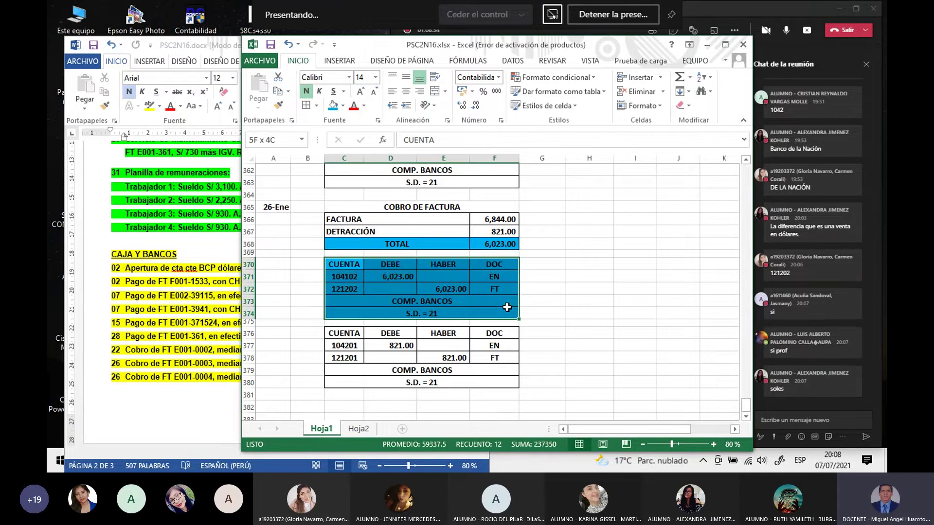
scroll(540, 287, "up", 17)
scroll(540, 287, "up", 5)
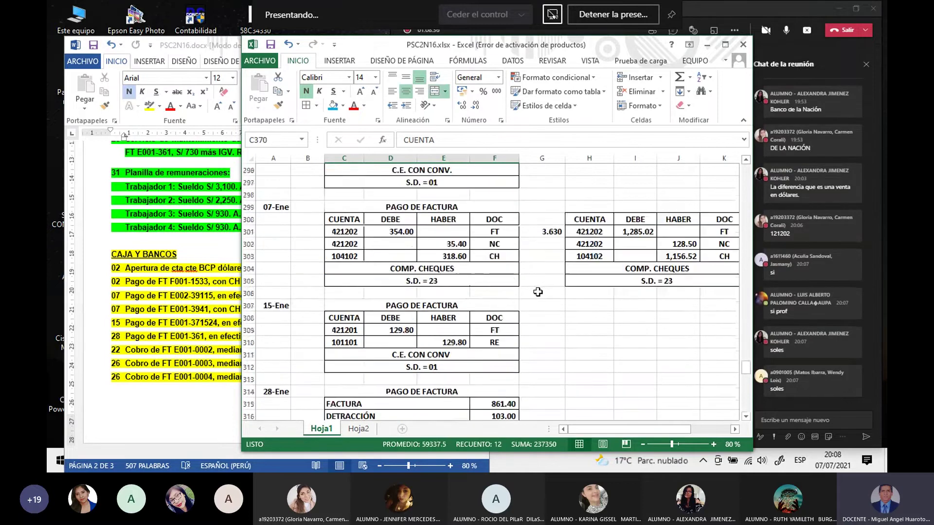
scroll(559, 316, "down", 8)
scroll(555, 337, "down", 14)
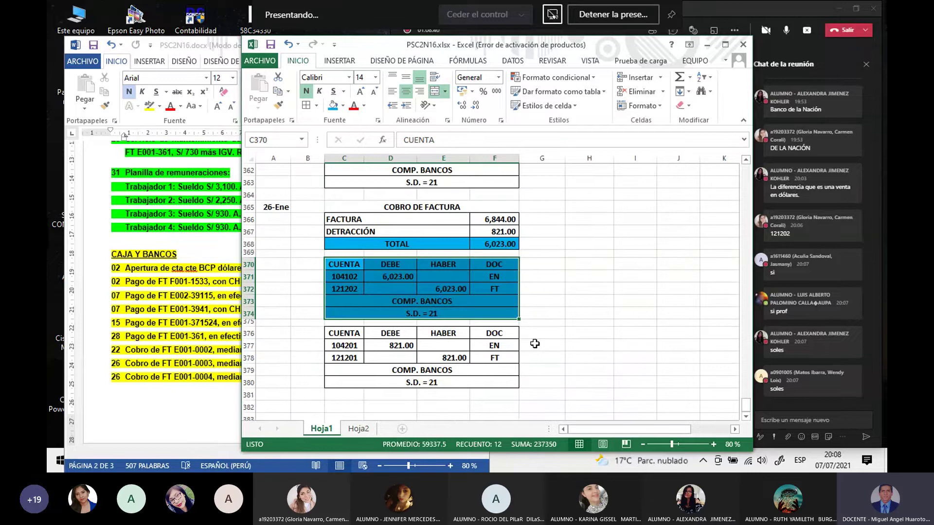
key("ctrl+c")
left_click_drag(581, 276, 542, 277)
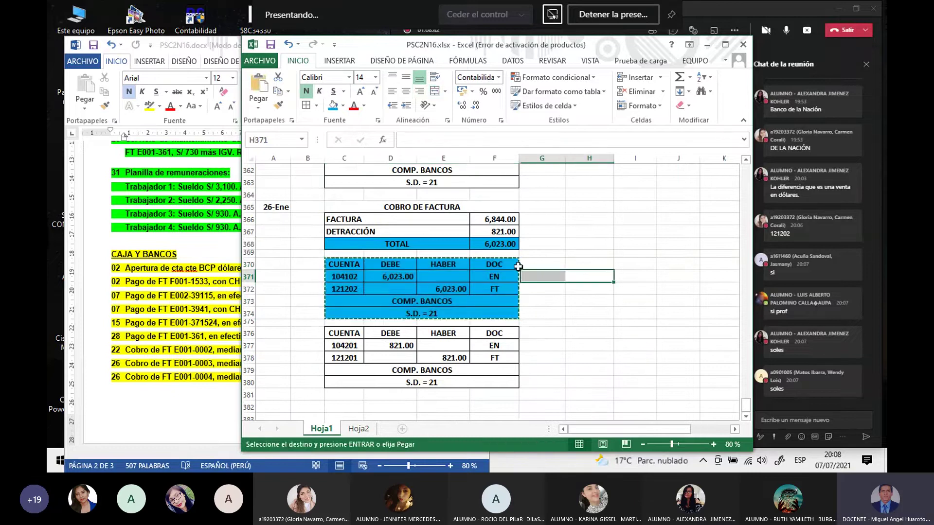
left_click(596, 263)
key("ctrl+v")
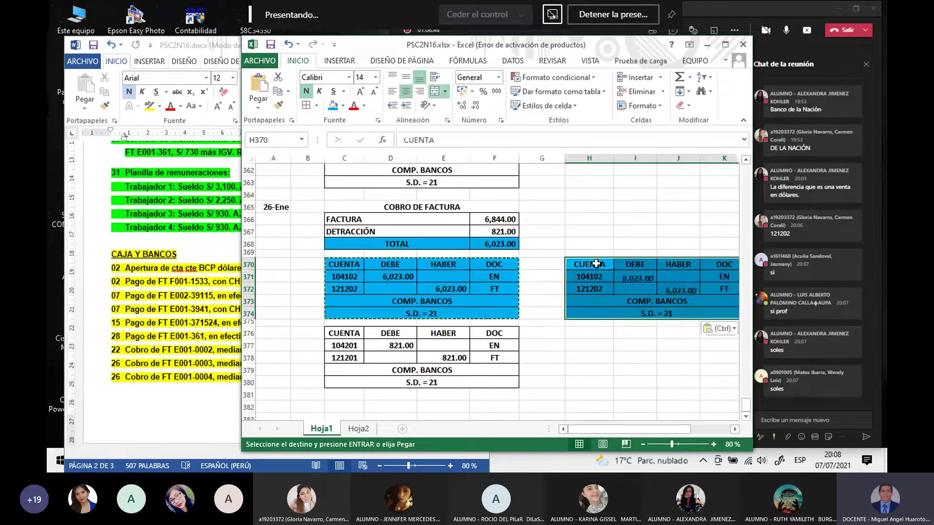
left_click(589, 345)
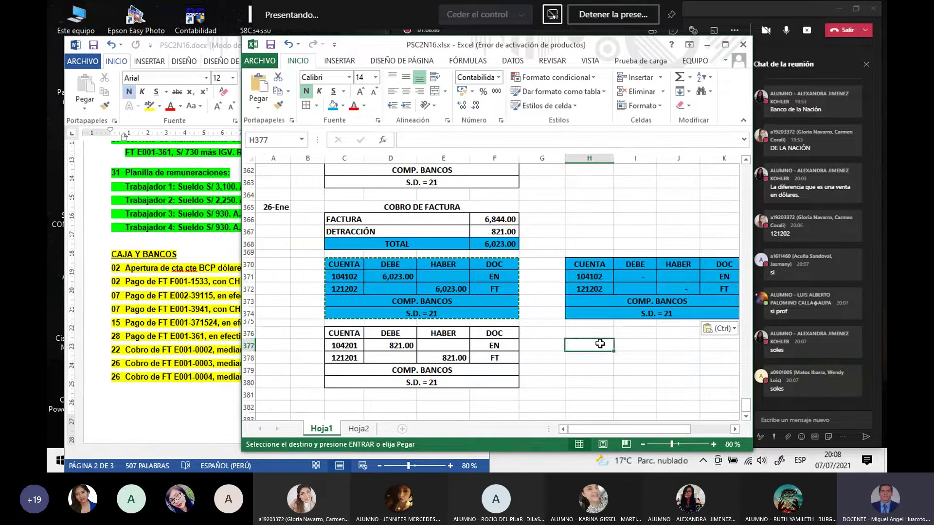
left_click(547, 277)
key("Escape")
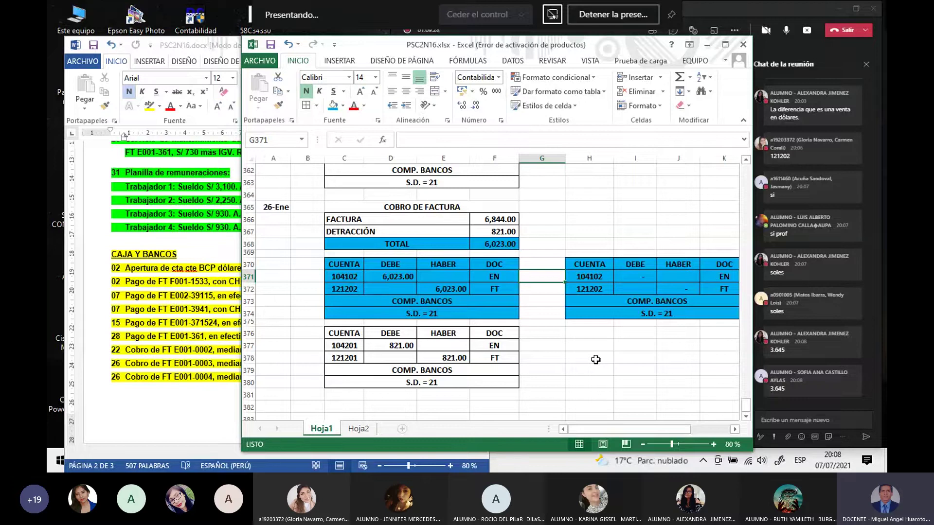
Step: Enter =D371*G371 in I371 to convert the 6,023.00 debit by the rate
left_click(634, 278)
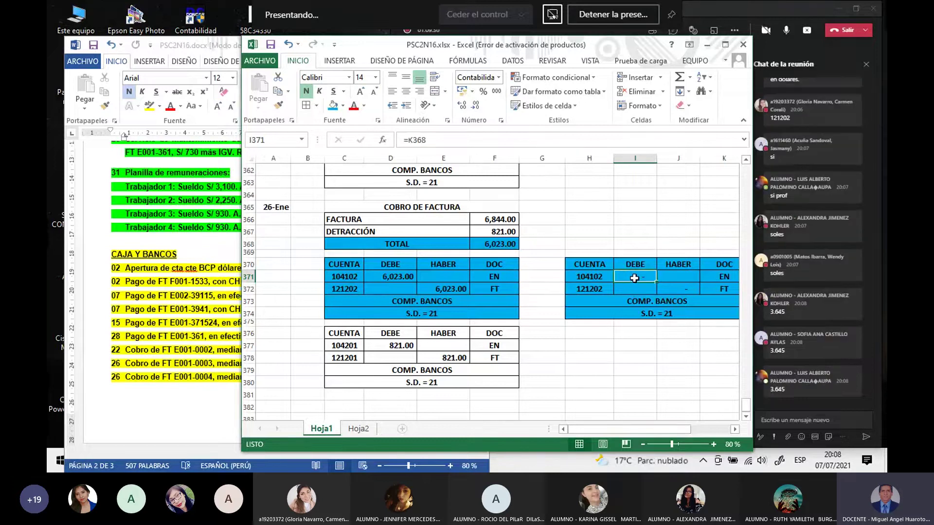
type("=")
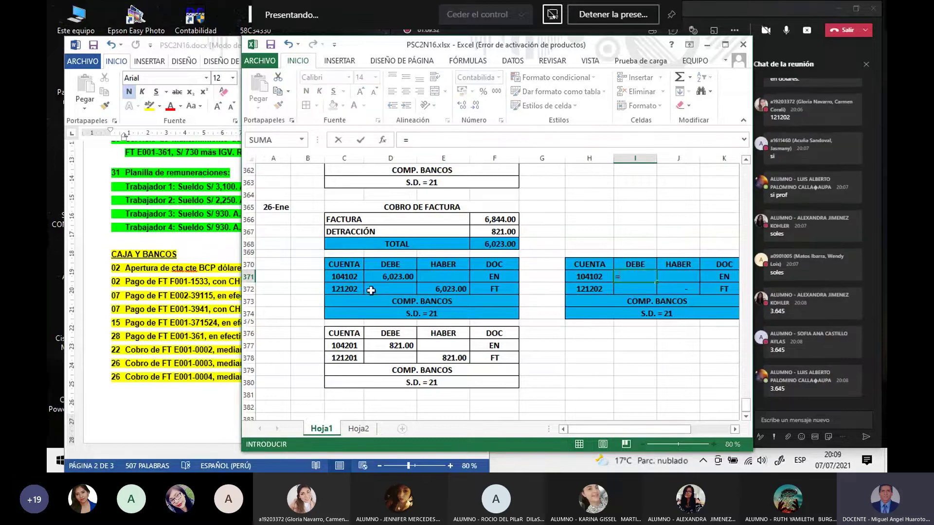
left_click(384, 277)
type("*")
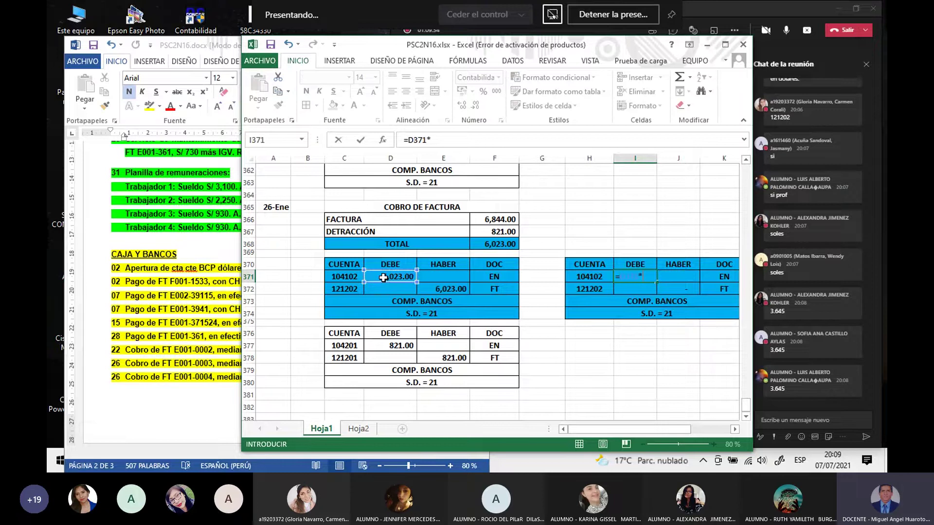
left_click(537, 276)
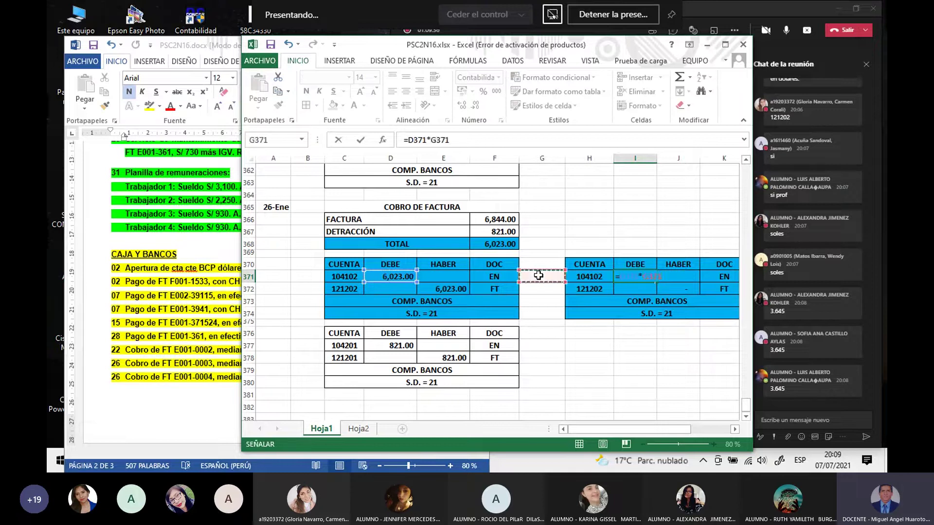
key("Return")
Step: Put the 3.645 exchange rate in G371, shown with three decimals, giving 21,953.84
left_click(539, 276)
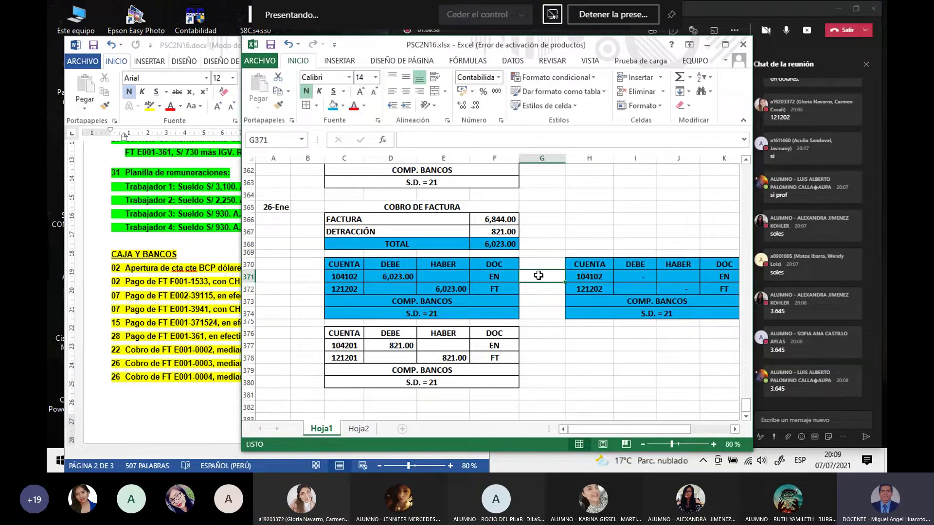
type("3.645")
key("Return")
left_click(538, 276)
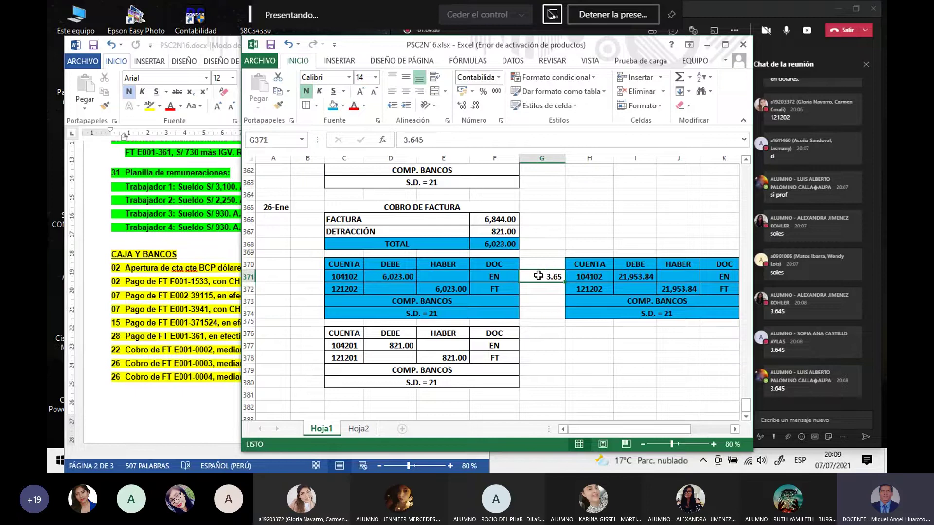
left_click(463, 109)
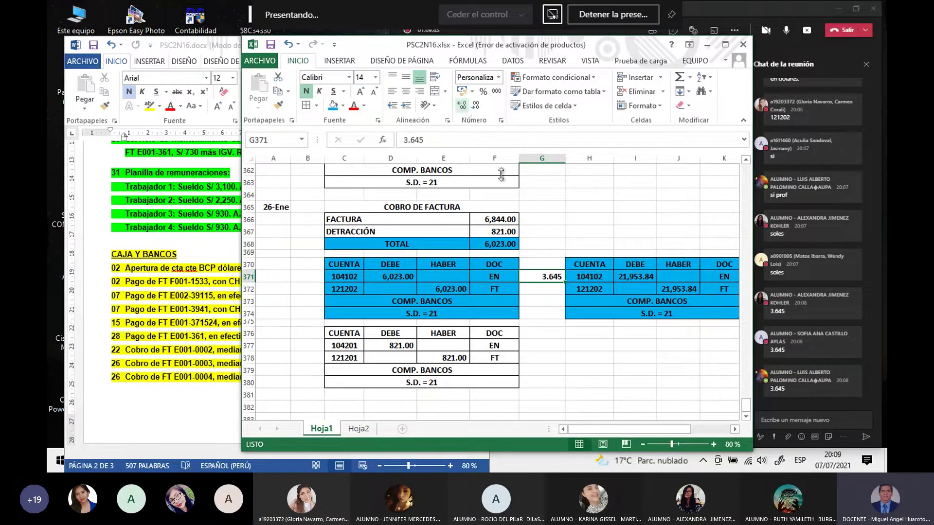
left_click(630, 398)
left_click(545, 276)
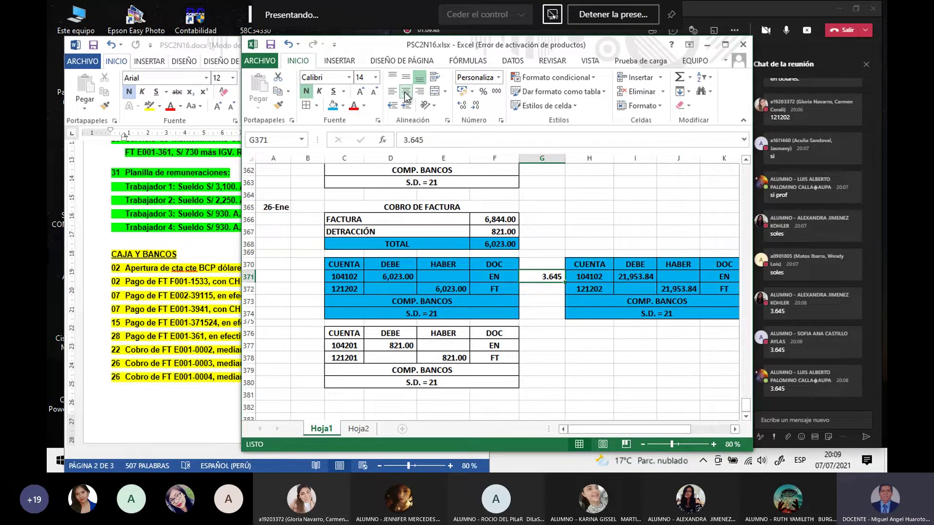
key("Down")
key("Down")
key("Down")
key("Down")
key("Down")
key("Down")
key("Down")
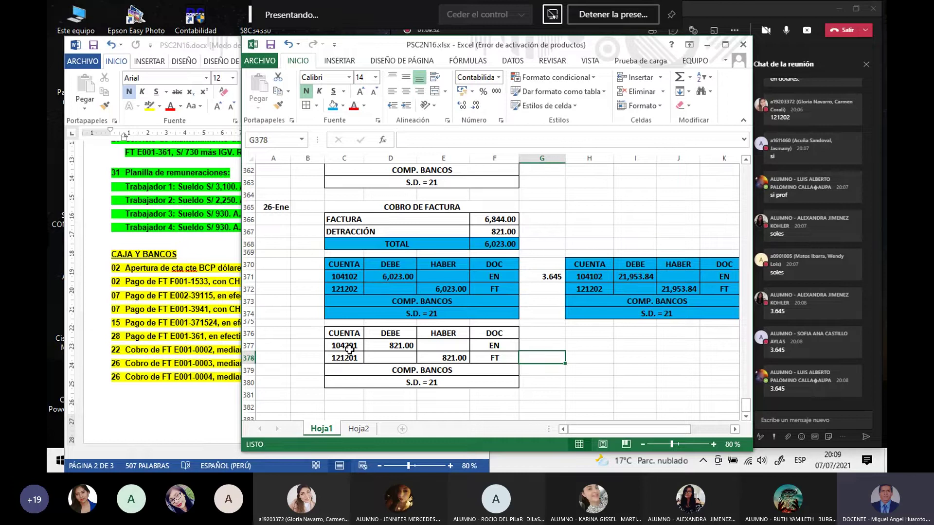
Step: Copy the 821.00 104201/121201 entry table C376:F380, targeting H376 for the paste
left_click(396, 346)
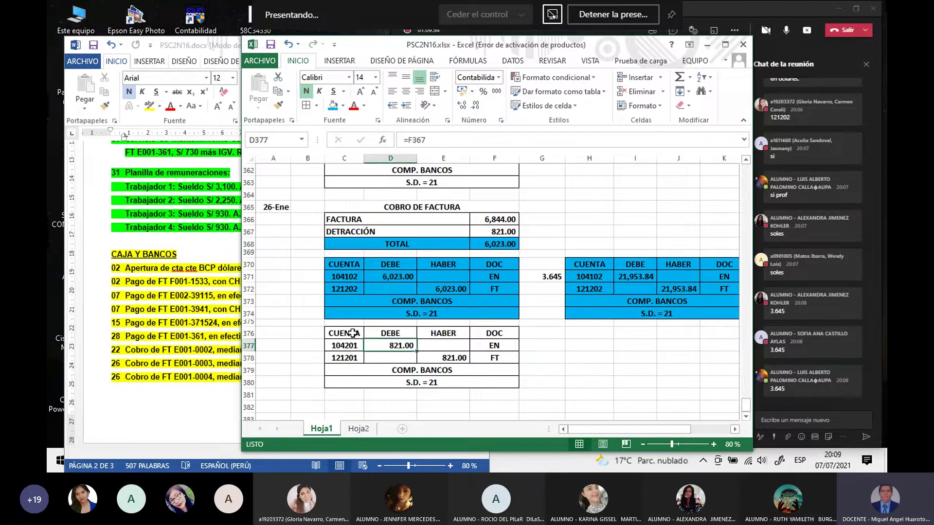
left_click_drag(352, 333, 492, 379)
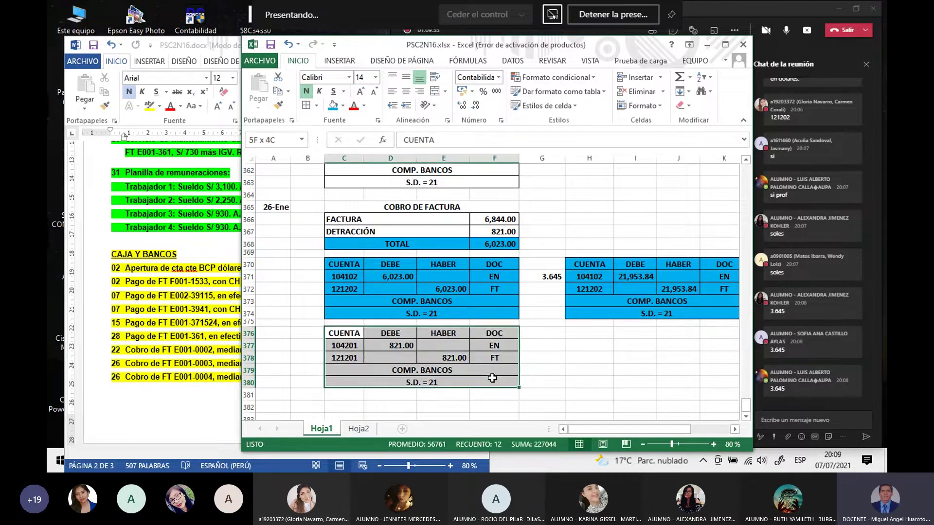
key("ctrl+c")
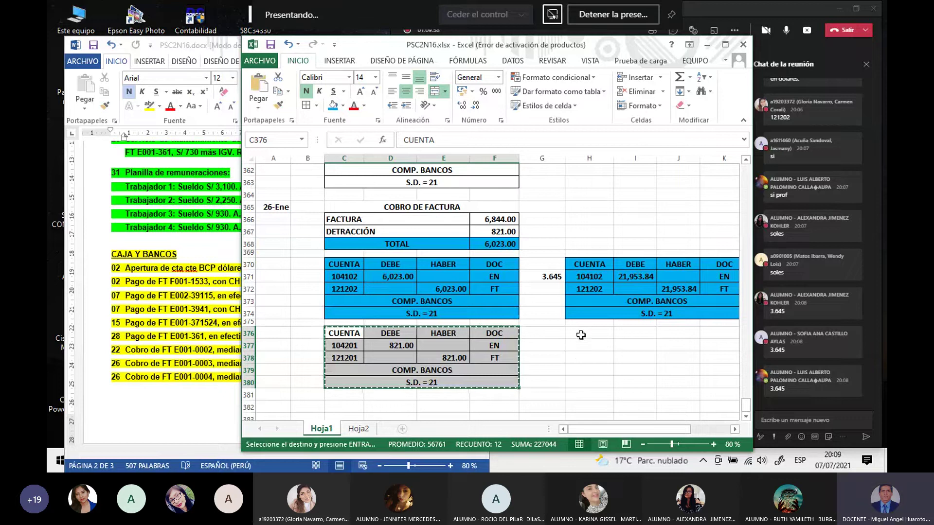
left_click(580, 335)
Step: Paste the table at H376 and enter =D377*G377 in I377 to convert the 821.00 debit
key("ctrl+v")
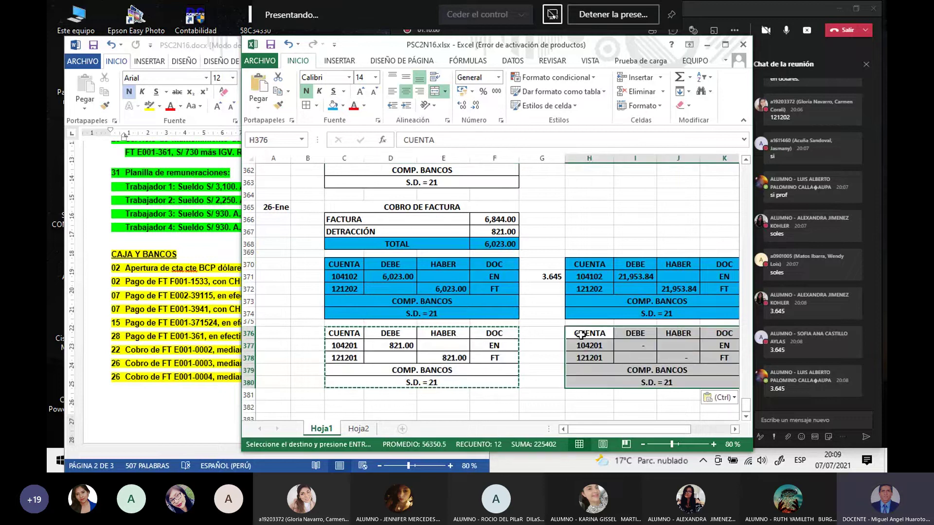
key("Escape")
left_click(589, 407)
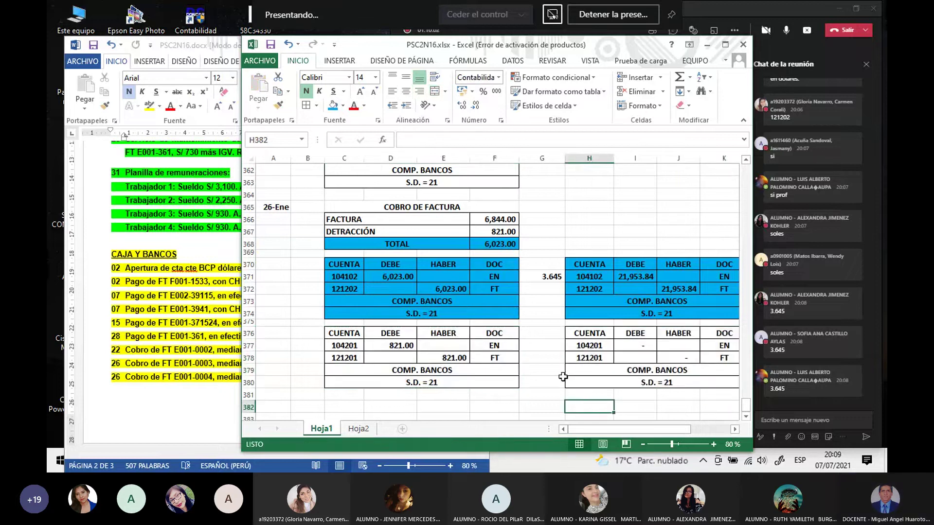
left_click(625, 346)
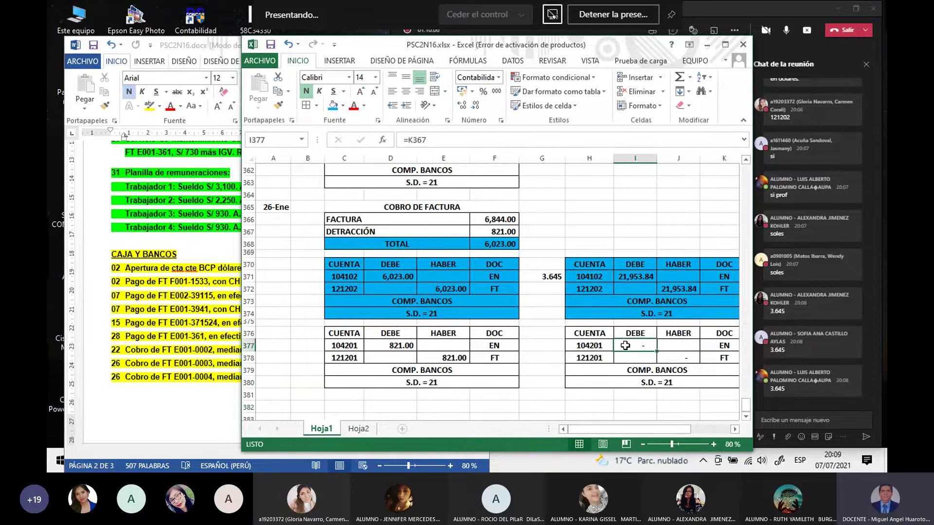
type("=")
left_click(398, 344)
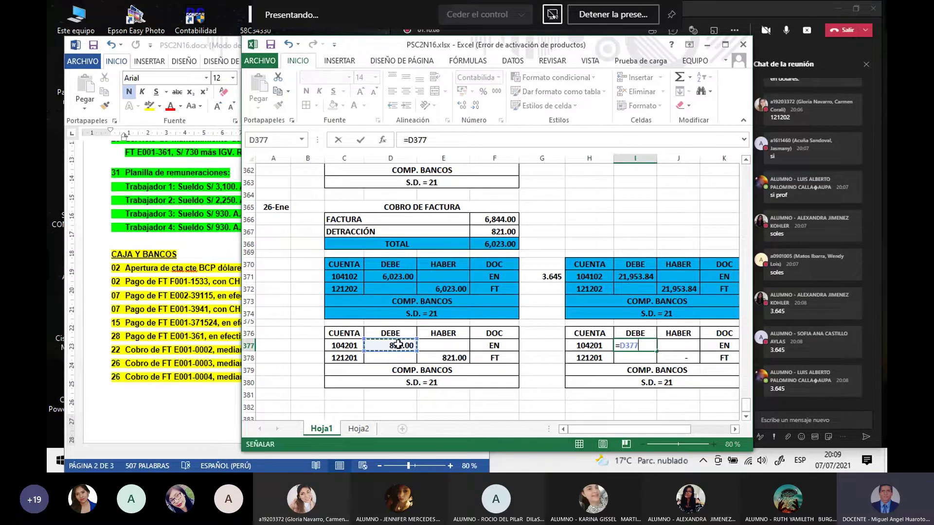
type("*")
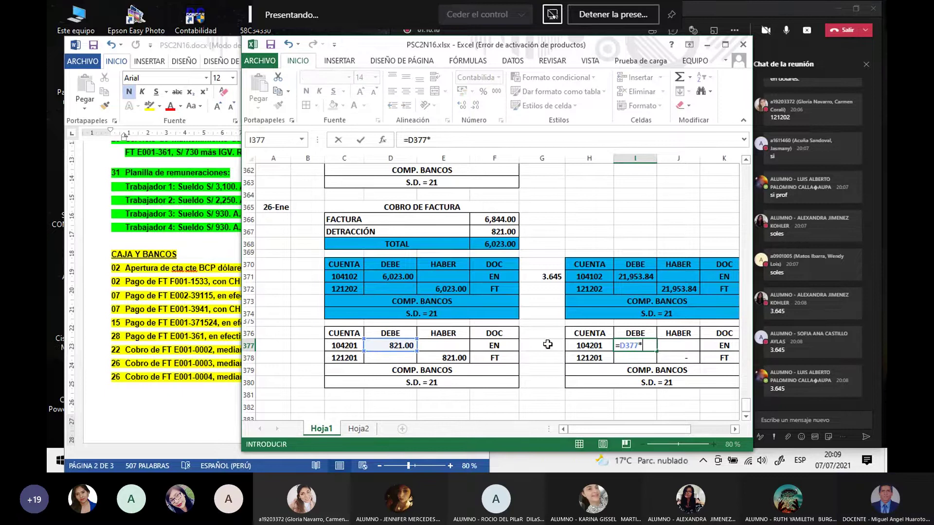
left_click(548, 344)
key("Return")
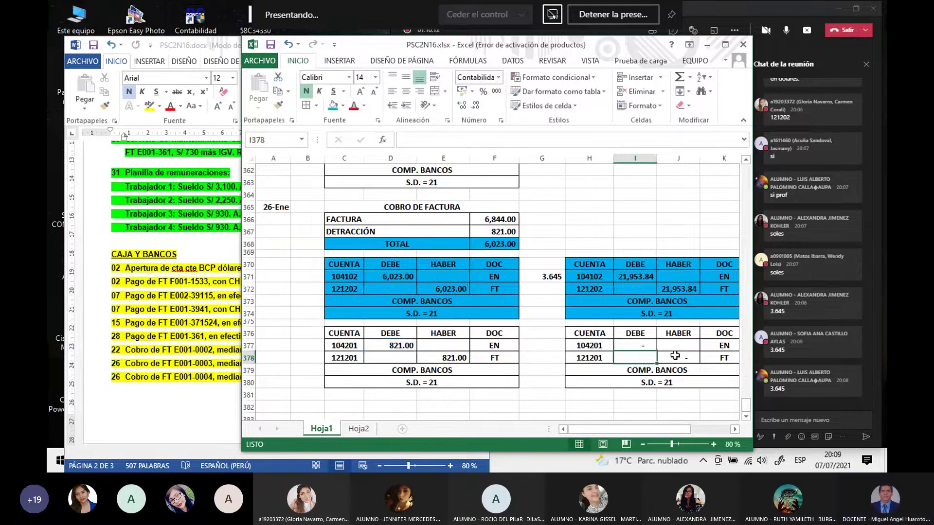
Step: Set the G377 exchange rate to 3.645, shown with three decimals
left_click(676, 355)
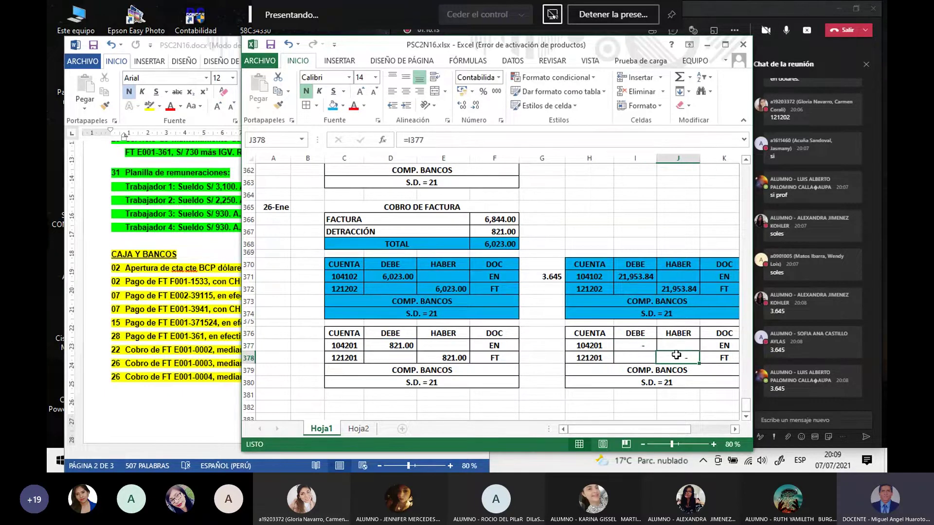
key("Return")
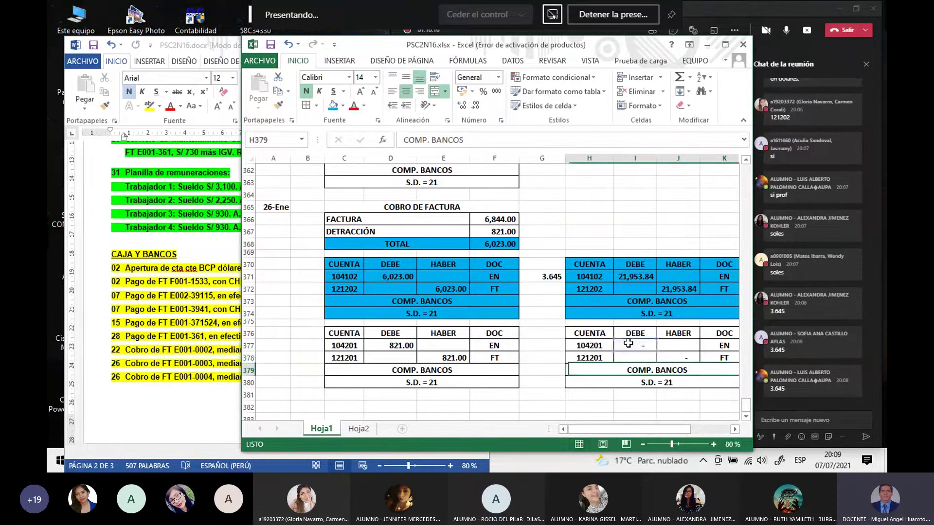
left_click(537, 346)
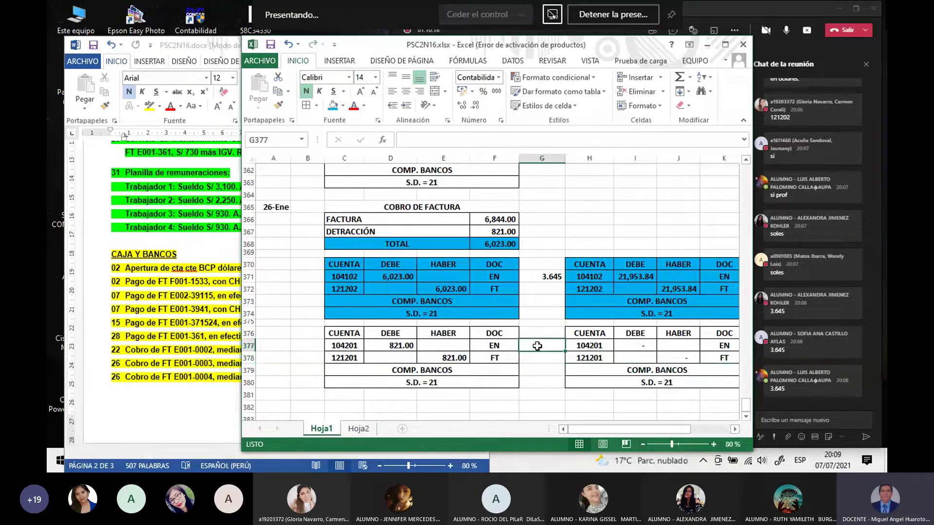
type("3.645")
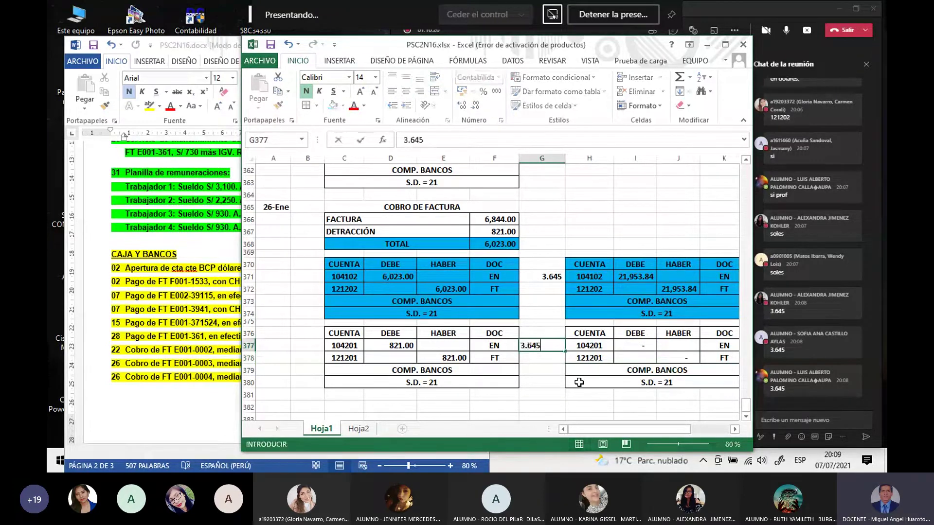
key("Return")
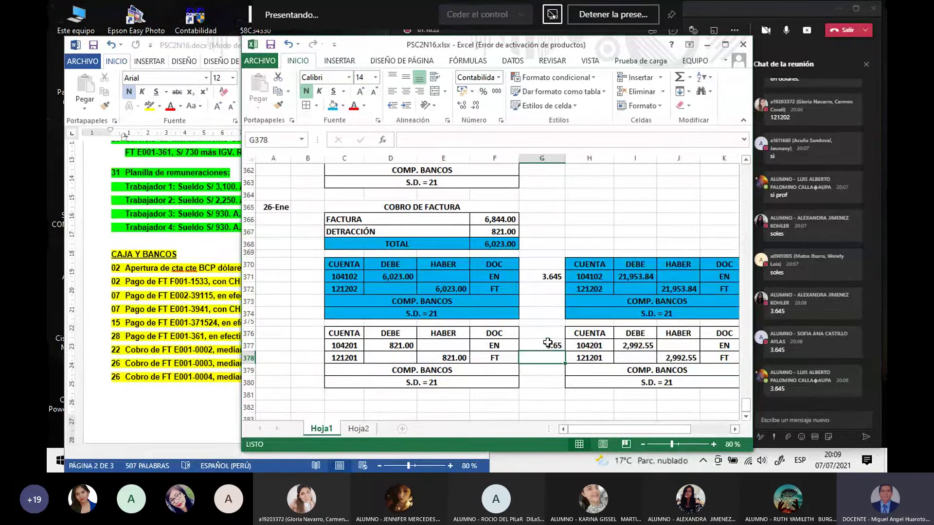
left_click(548, 344)
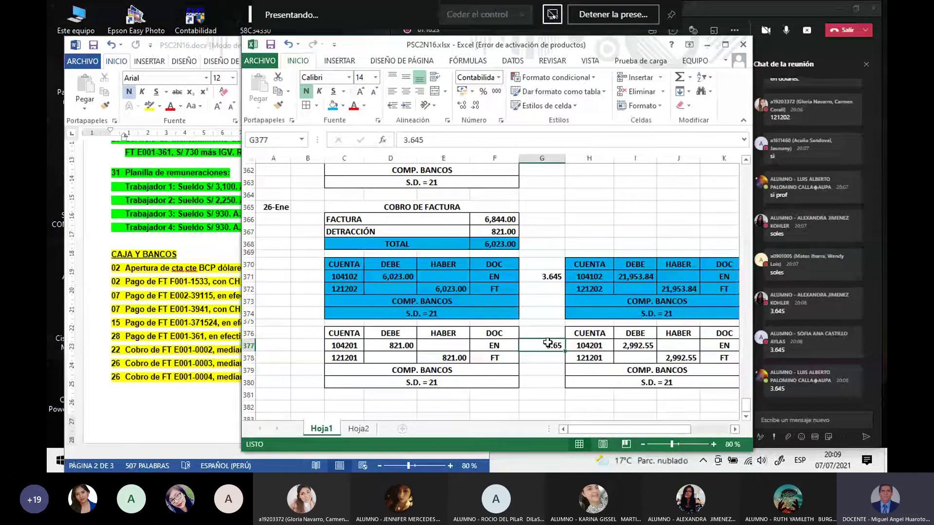
left_click(461, 105)
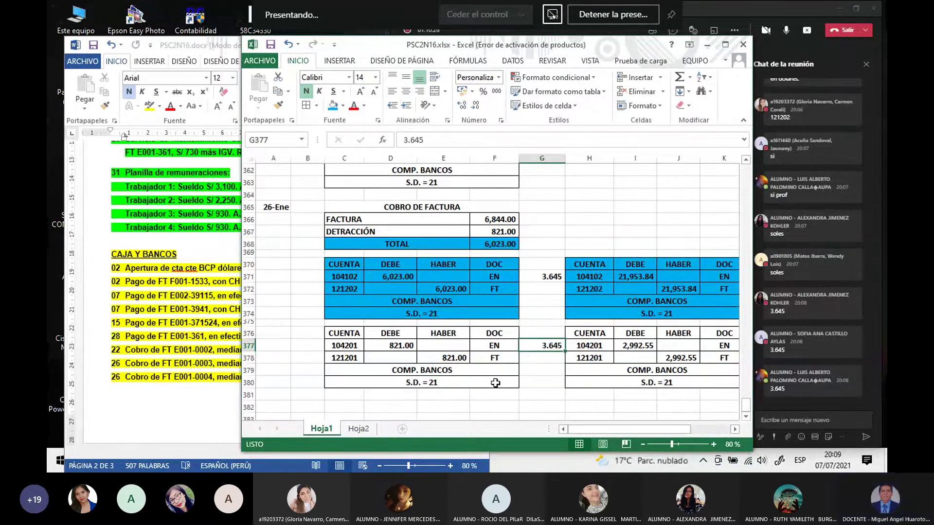
left_click(499, 405)
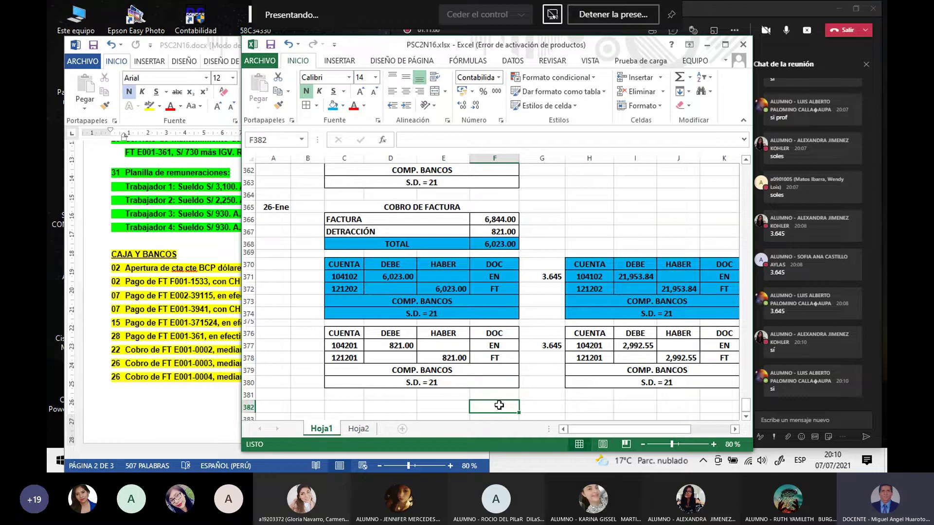
left_click(490, 233)
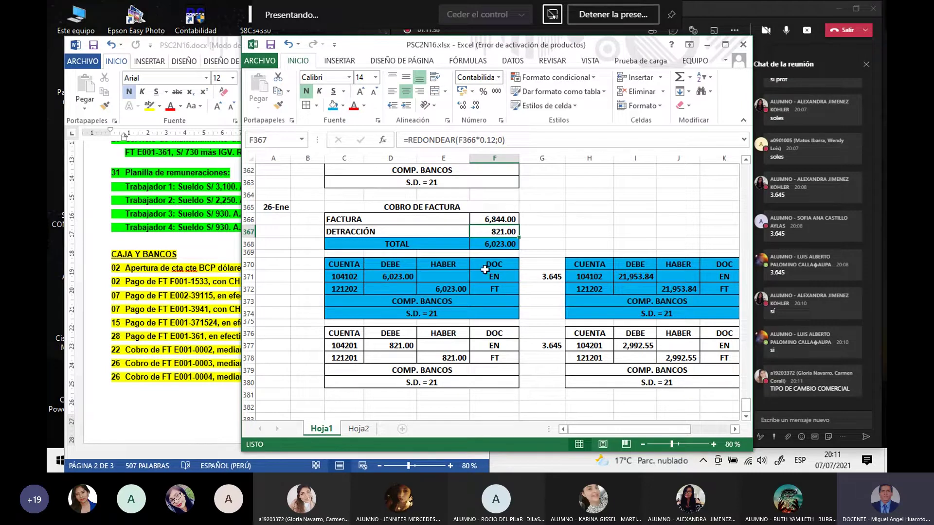
Step: Change the G377 exchange rate to 3.649 and check the recalculated 2,995.83 debit in I377
left_click(546, 348)
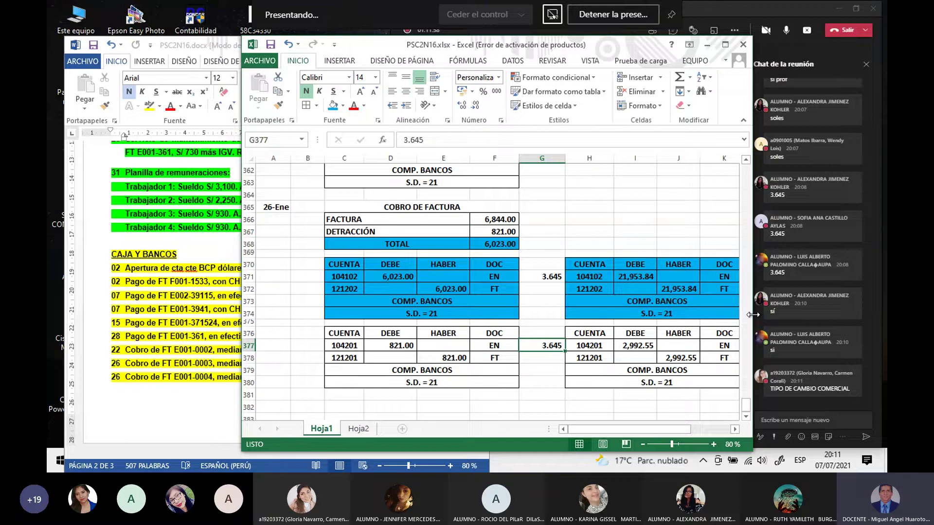
type("3.649")
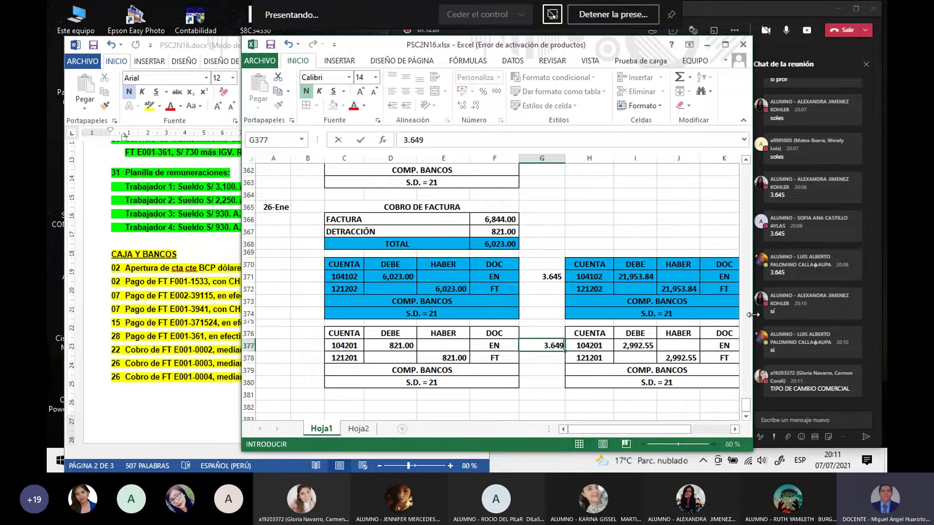
key("Return")
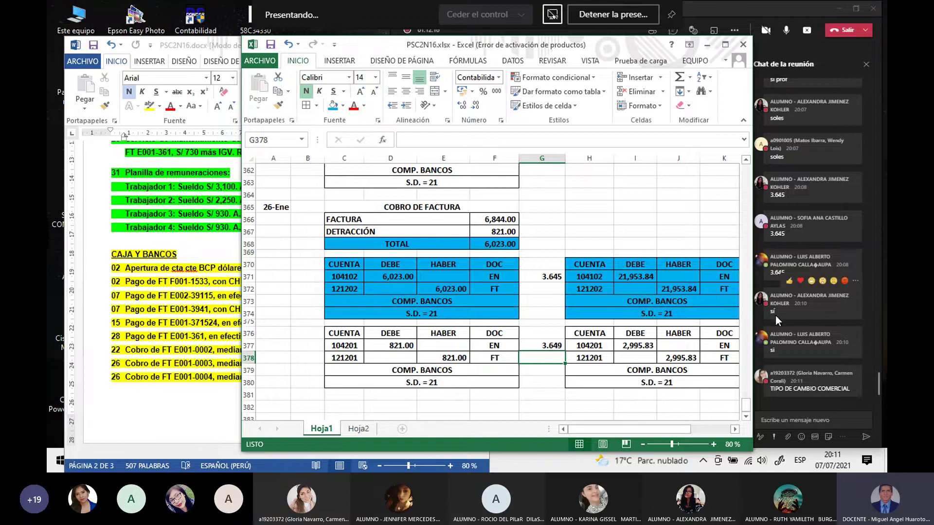
left_click(633, 346)
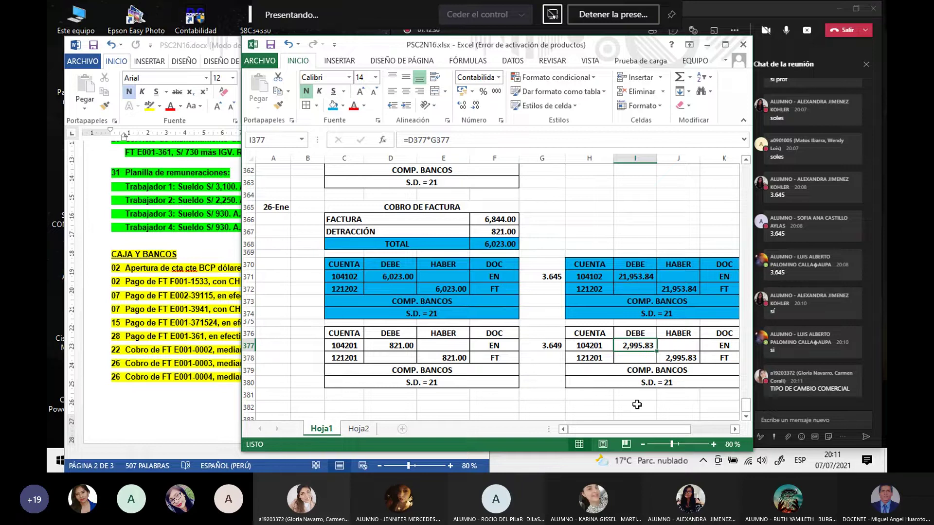
left_click(637, 405)
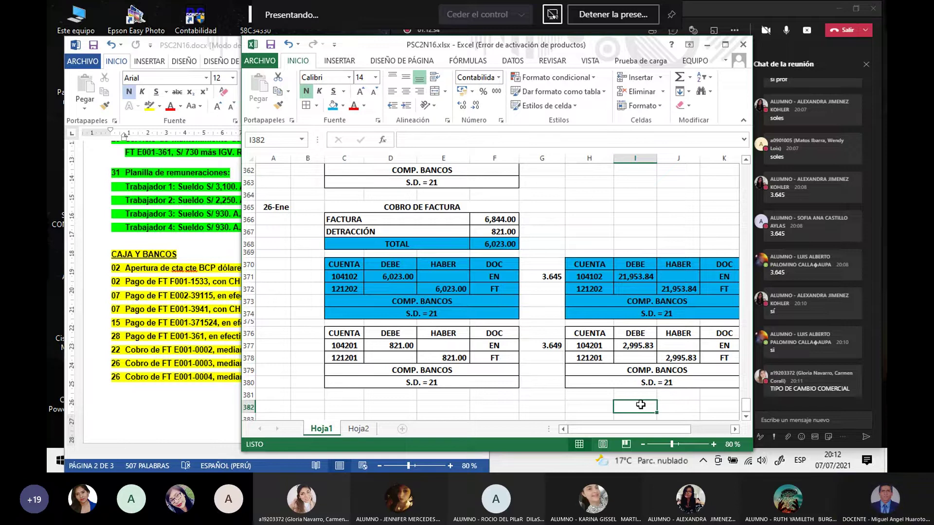
left_click(643, 347)
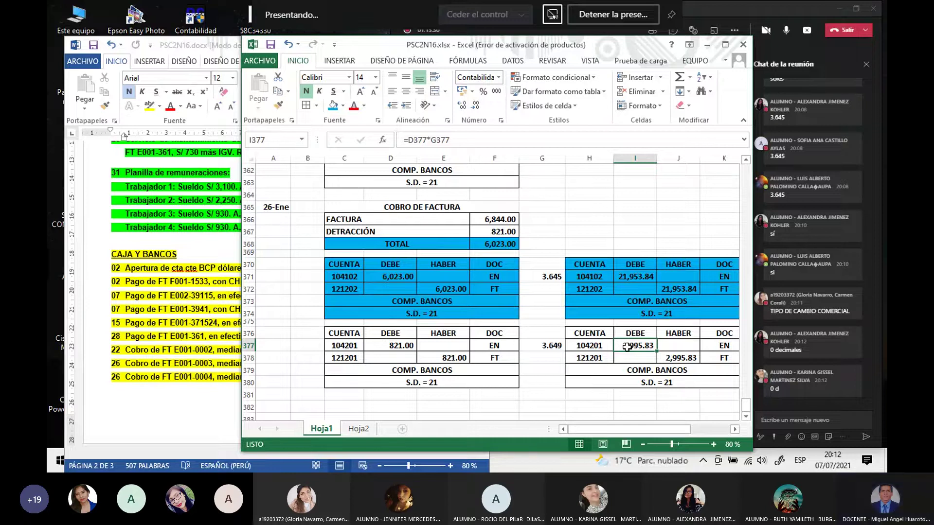
Step: Wrap the I377 conversion formula in REDONDEAR with 0 decimals
left_click(409, 140)
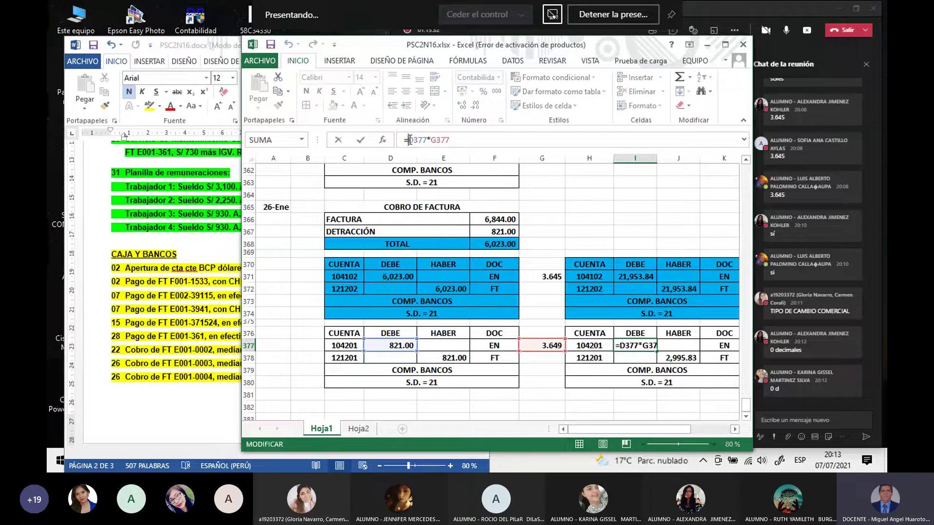
type("R")
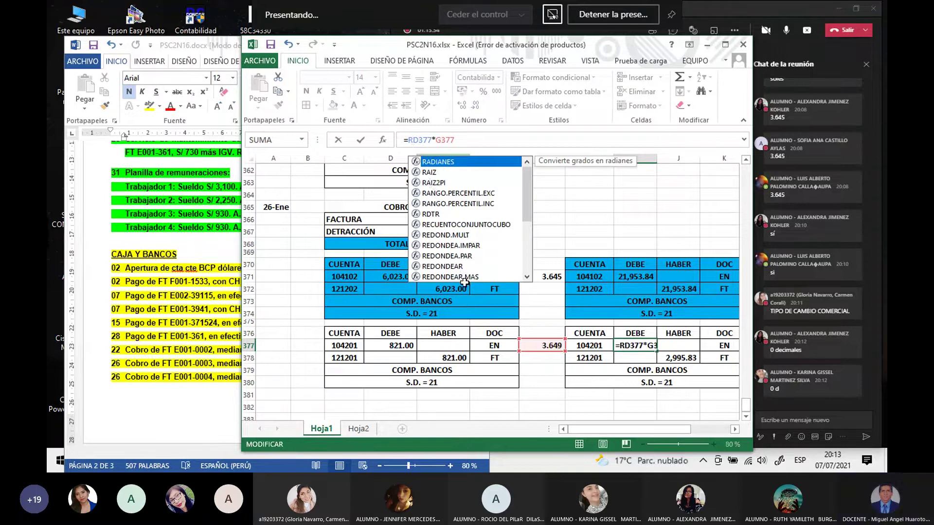
double_click(454, 267)
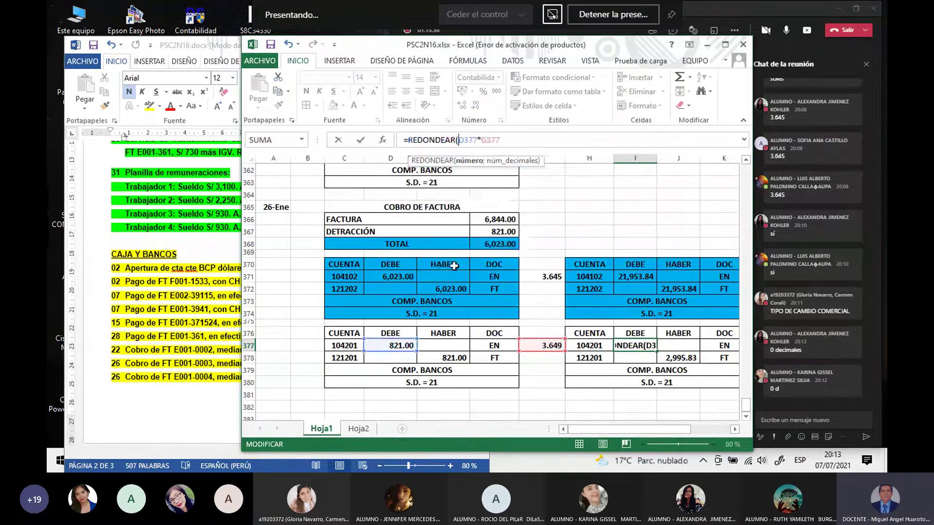
left_click(543, 140)
type(";0")
key("Return")
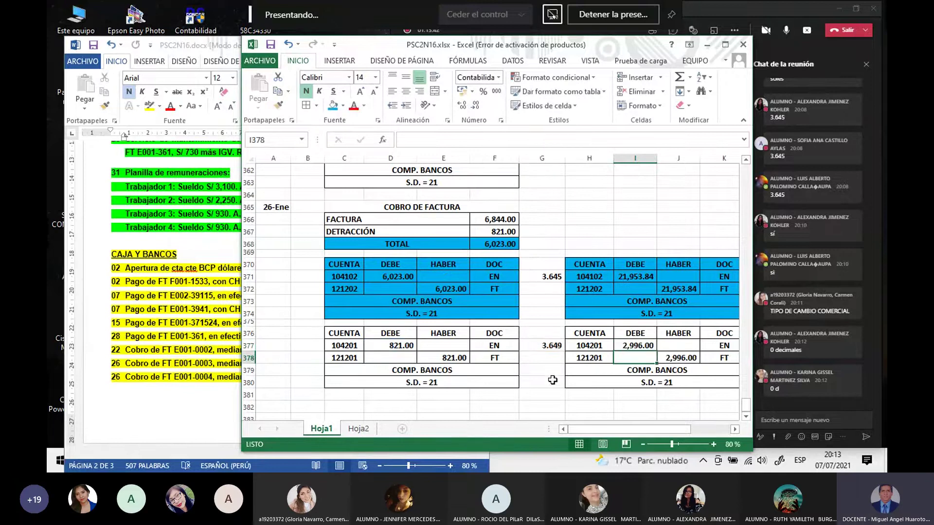
Step: Compute the unrounded 821.00 × 3.649 product in H382 as a test, then delete it
left_click(570, 404)
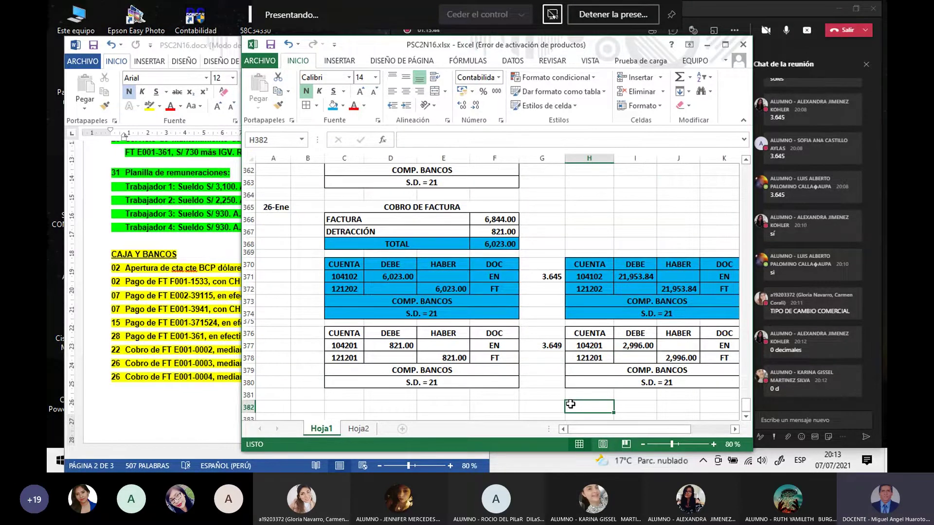
scroll(570, 404, "down", 1)
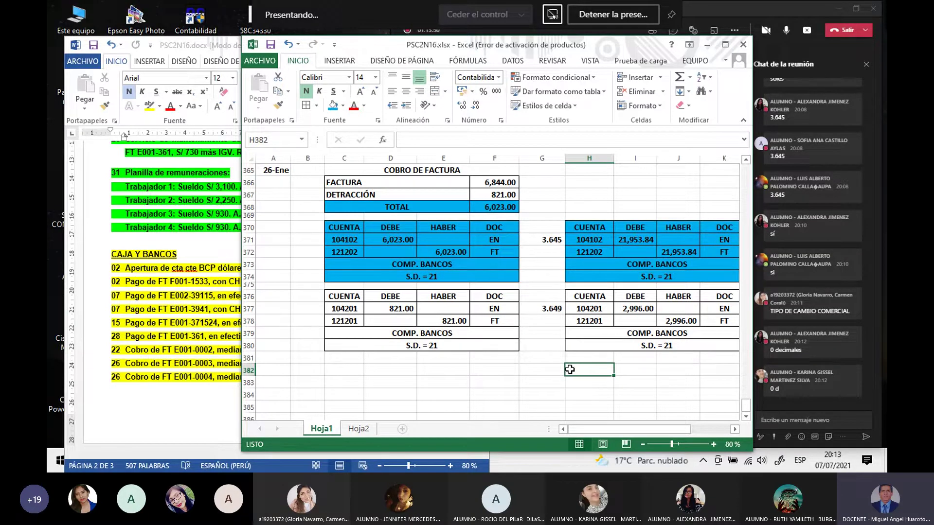
type("=")
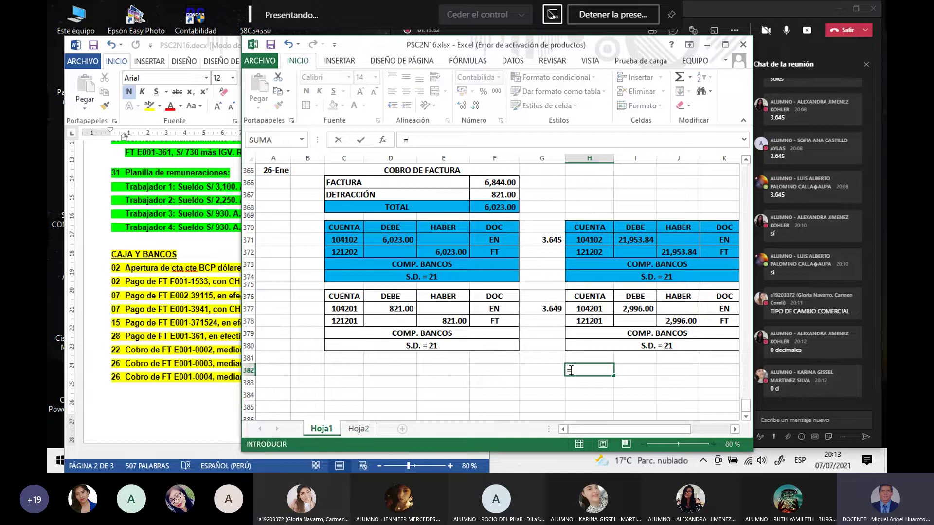
key("Escape")
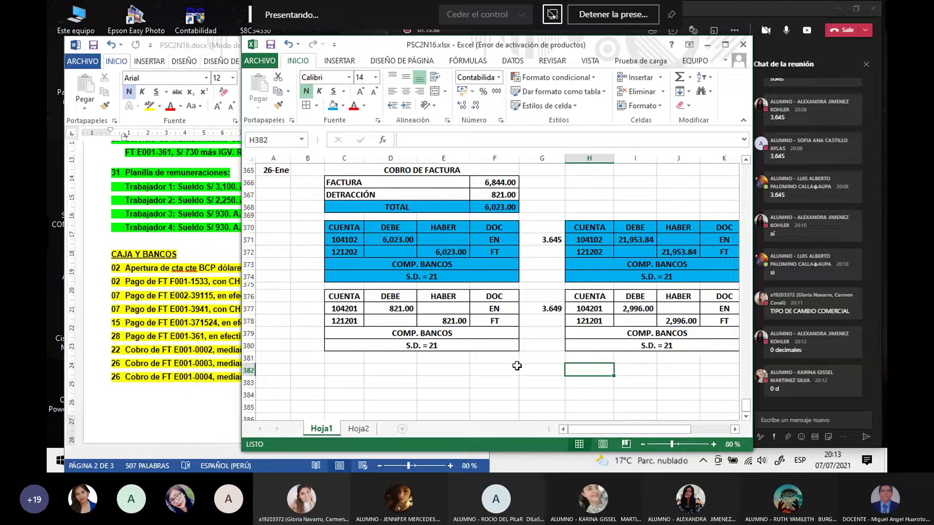
type("=")
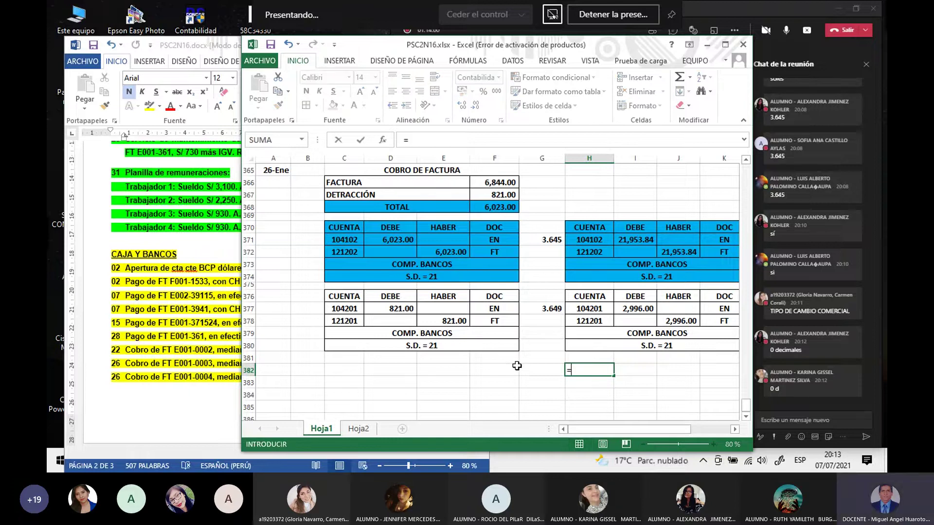
left_click(406, 307)
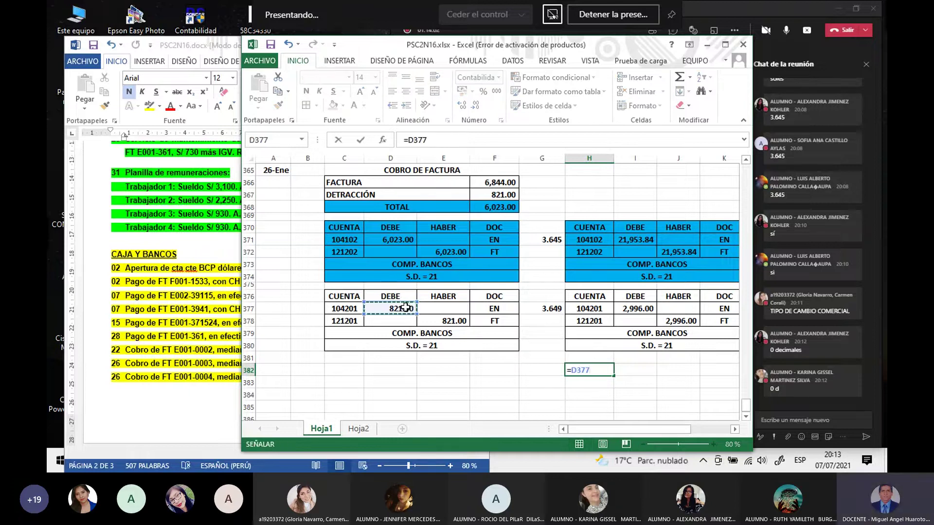
type("*")
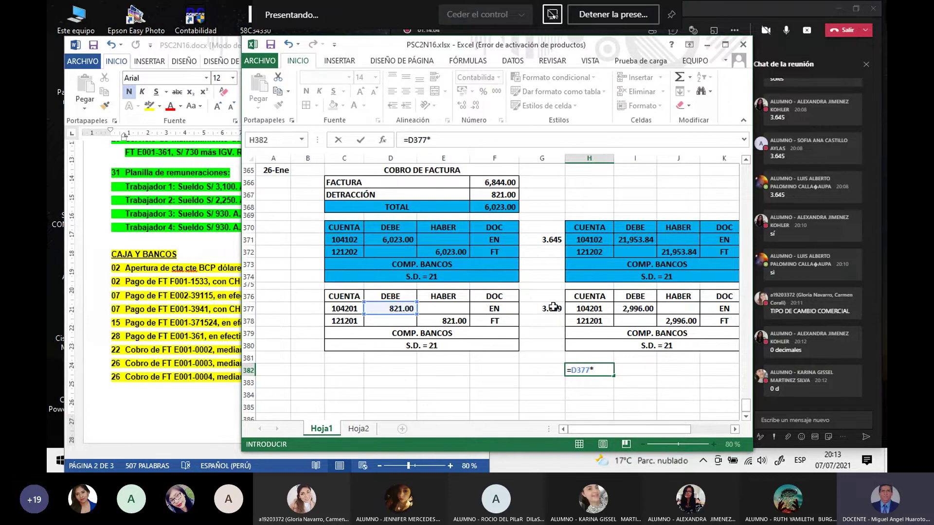
left_click(552, 307)
key("Return")
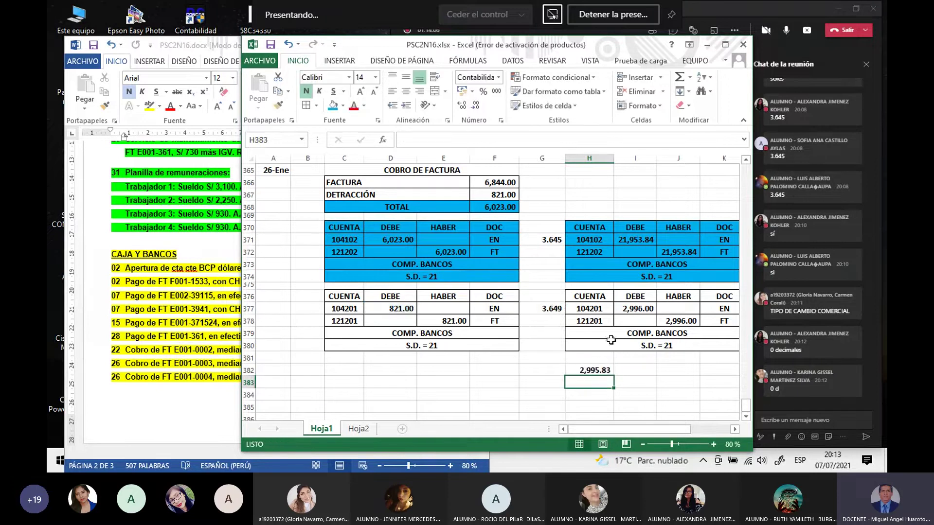
left_click(640, 309)
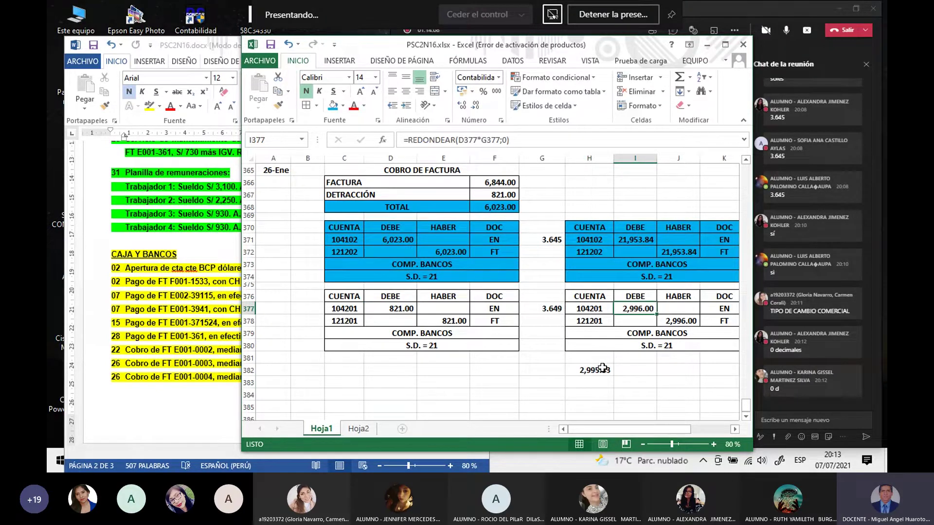
left_click(602, 369)
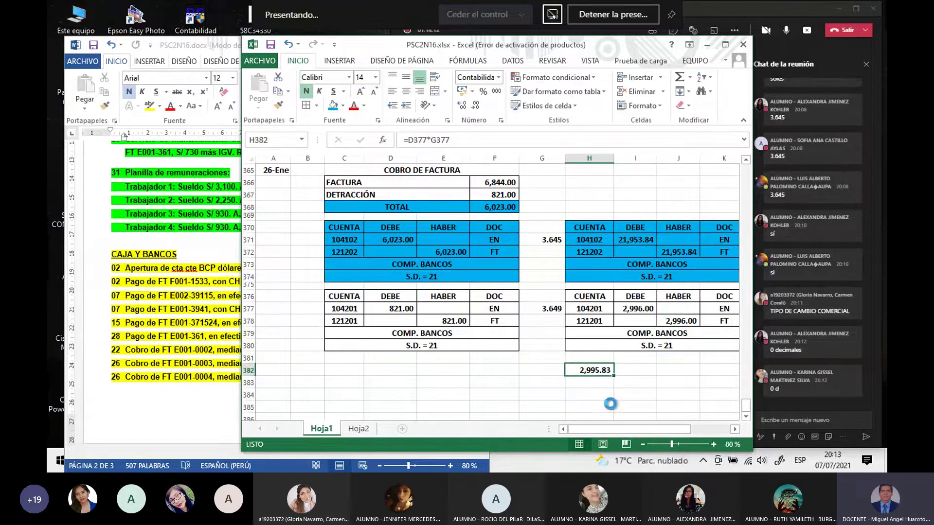
key("Delete")
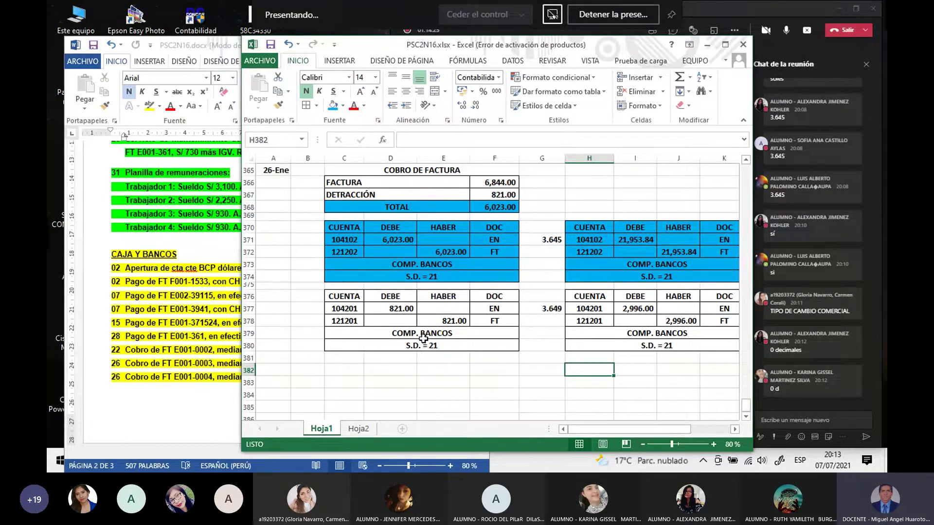
Step: Relabel the original table's C379 footer from COMP. BANCOS to C.E. SIN CONV
left_click(418, 335)
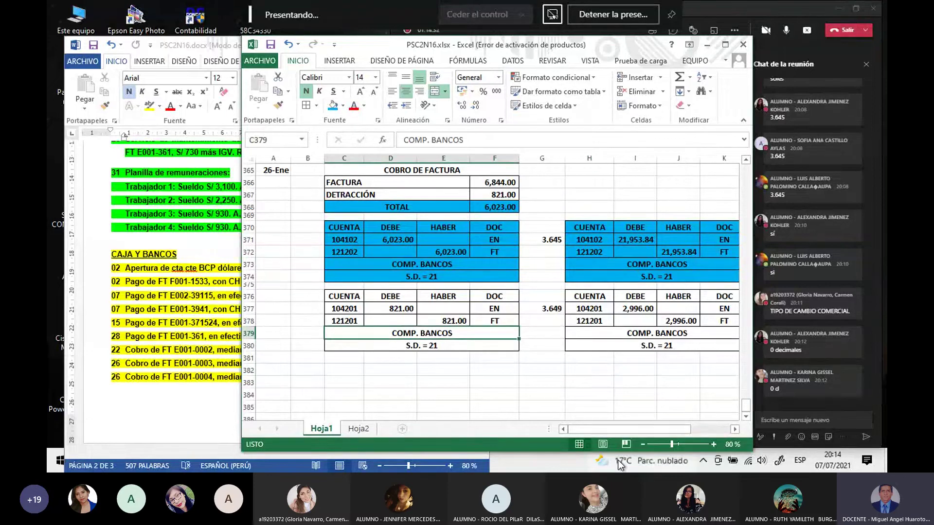
type("CUEN")
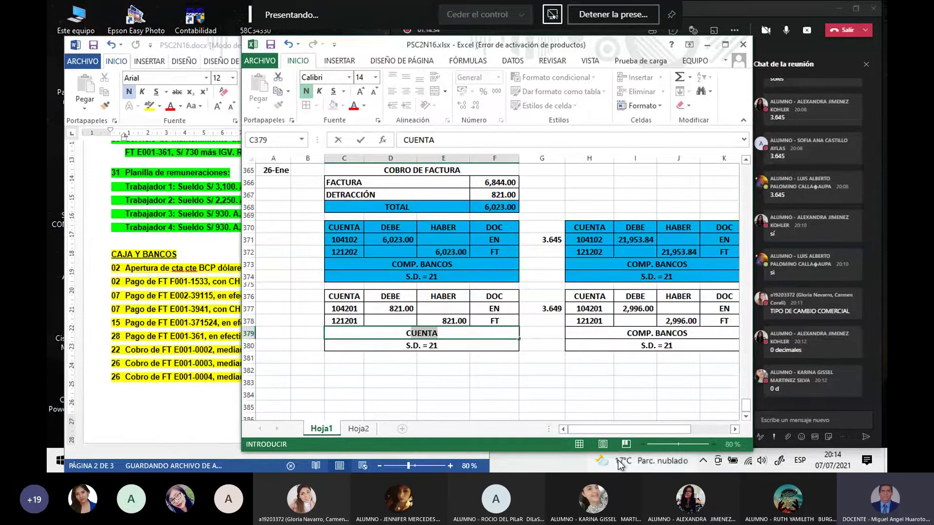
key("BackSpace")
key("BackSpace")
key("BackSpace")
key("BackSpace")
type(".")
mouse_move(620, 465)
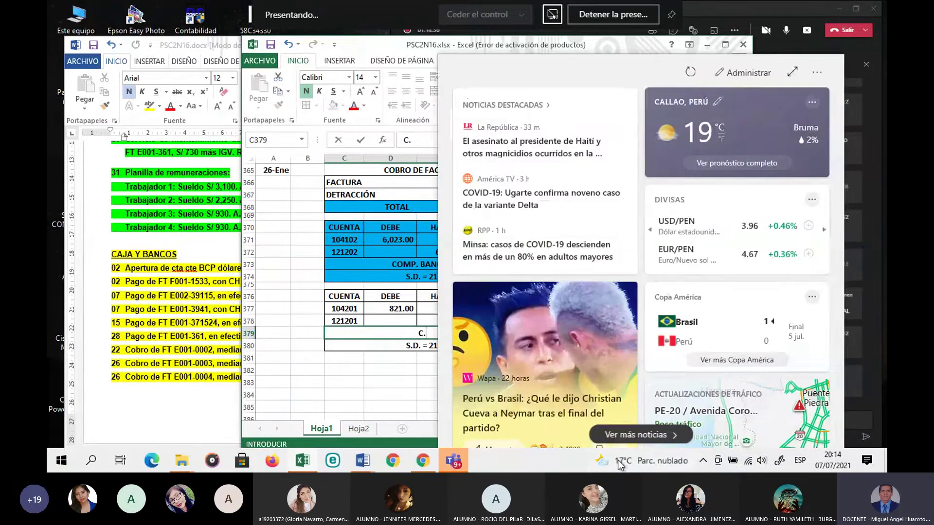
left_click(345, 405)
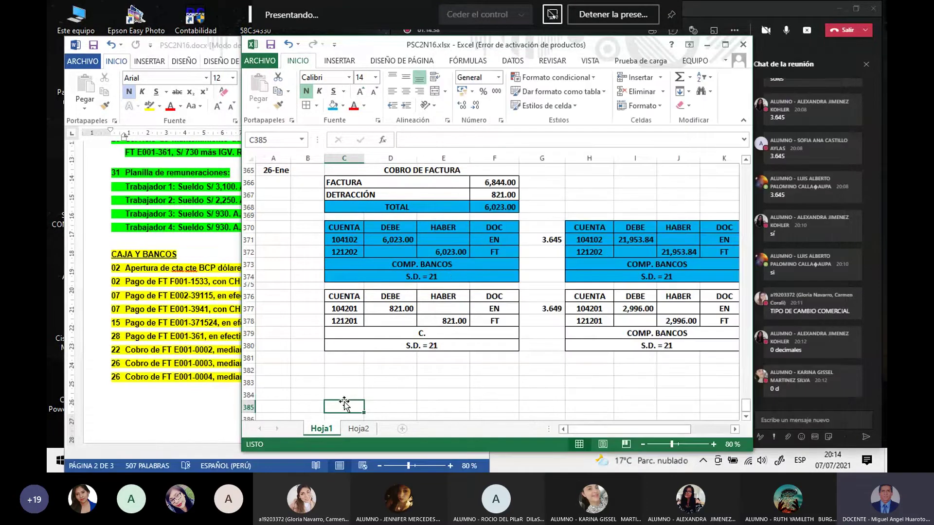
left_click(396, 335)
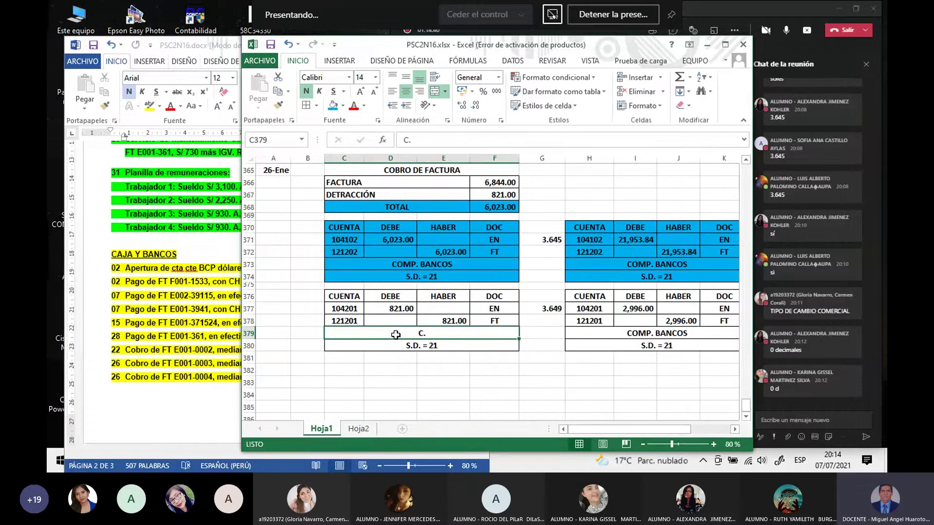
double_click(395, 334)
type("E. ")
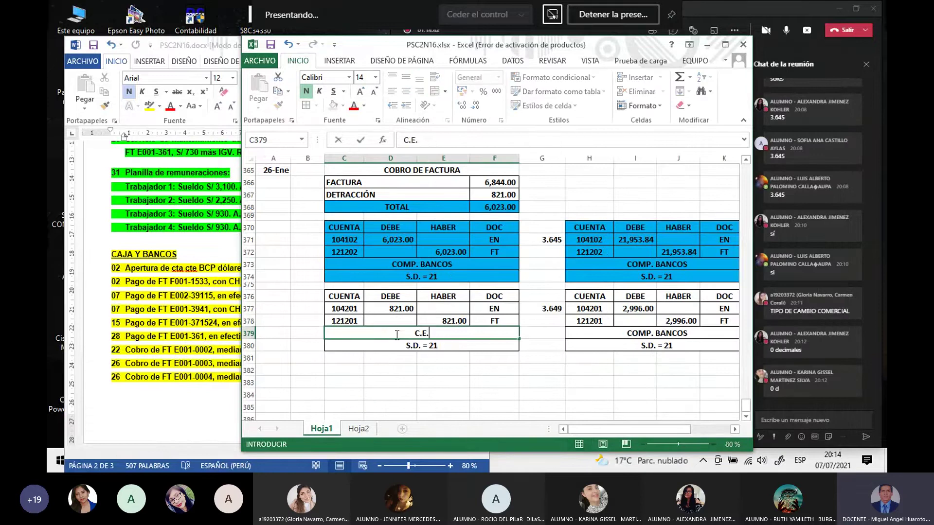
type("SIN CONV.")
key("Return")
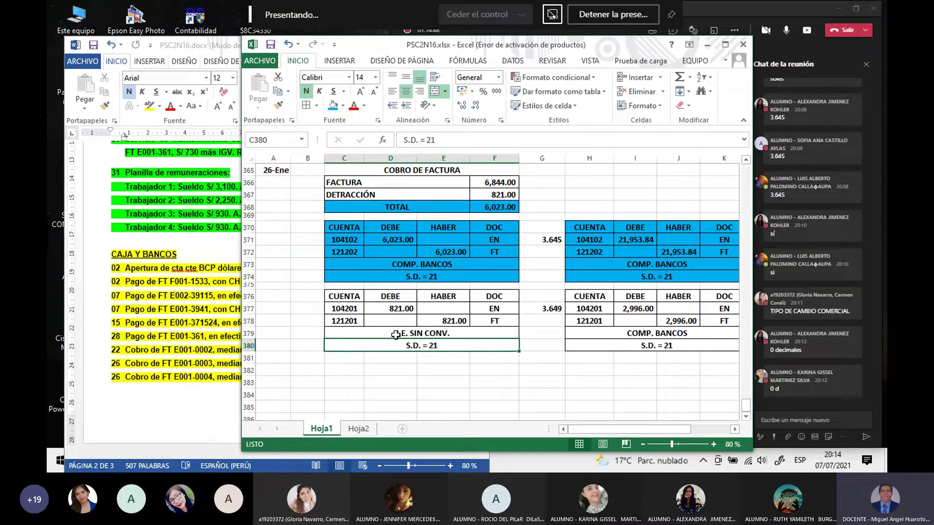
Step: Relabel the converted table's H379 footer as C.E. SIN CONV
left_click(608, 333)
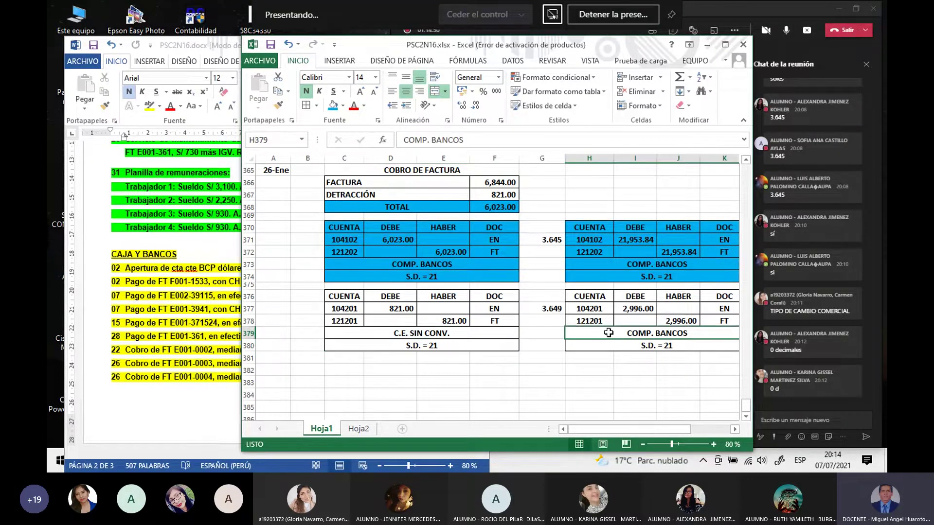
type("C.E.")
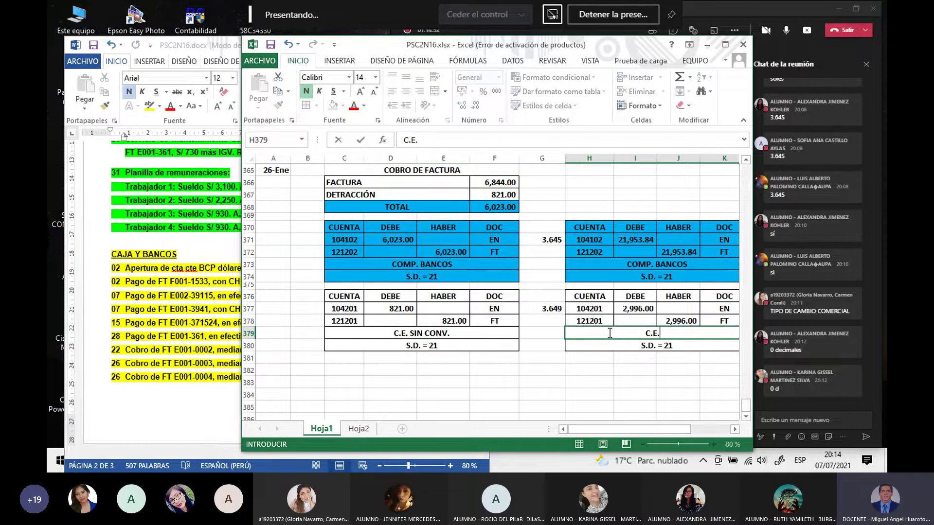
type(" SIN CONV.")
key("Return")
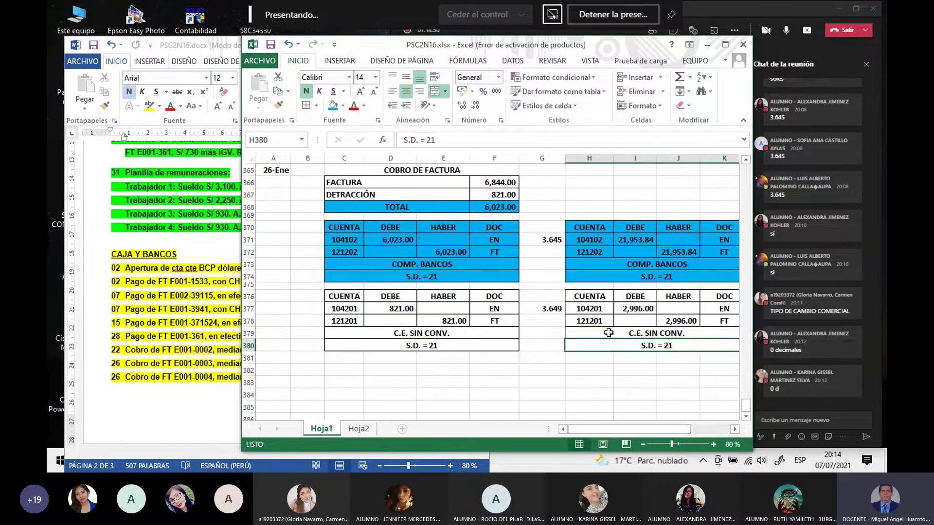
left_click(421, 384)
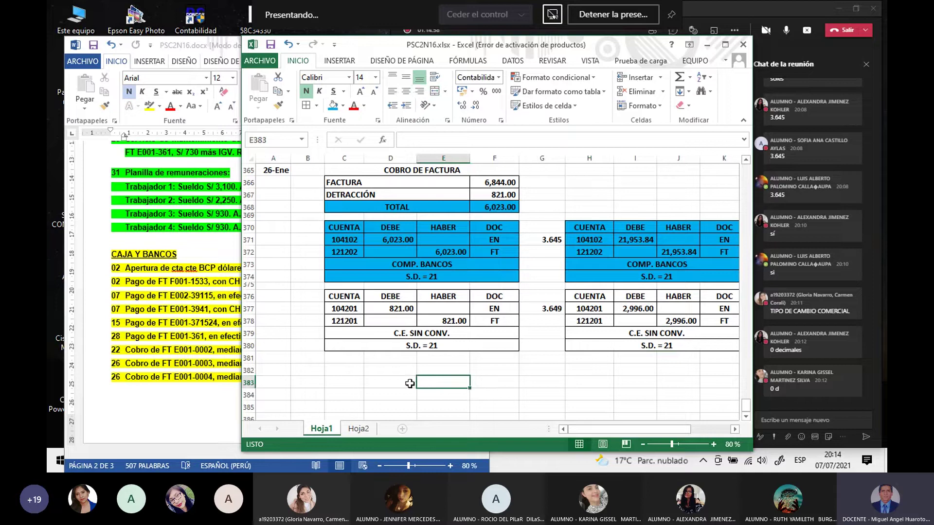
left_click(389, 307)
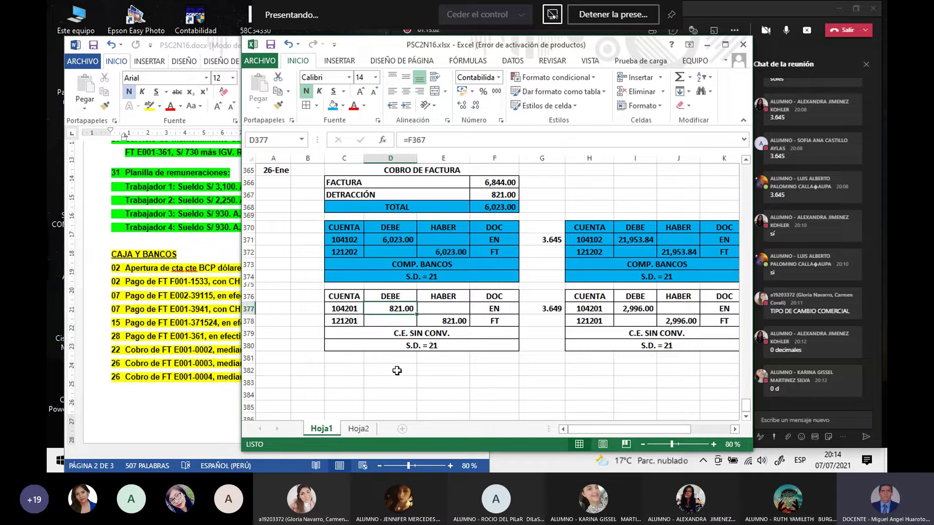
left_click(542, 309)
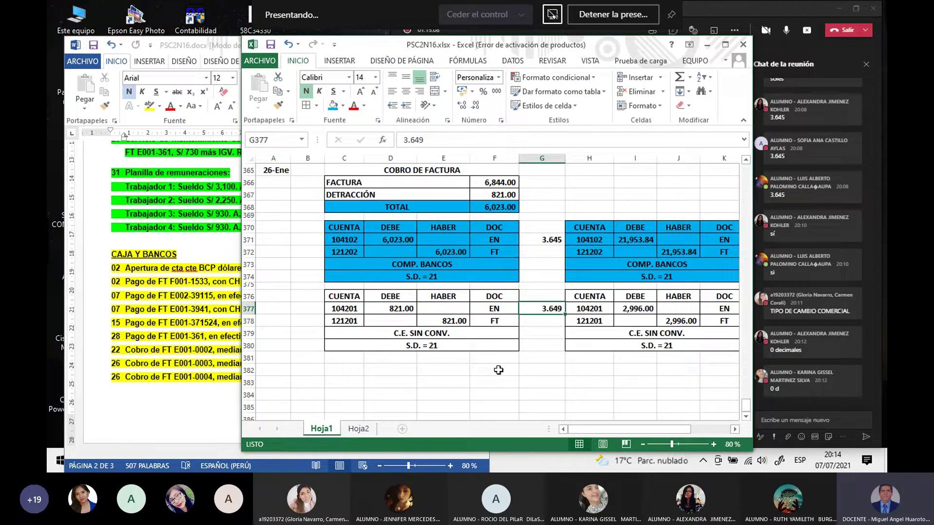
left_click(560, 394)
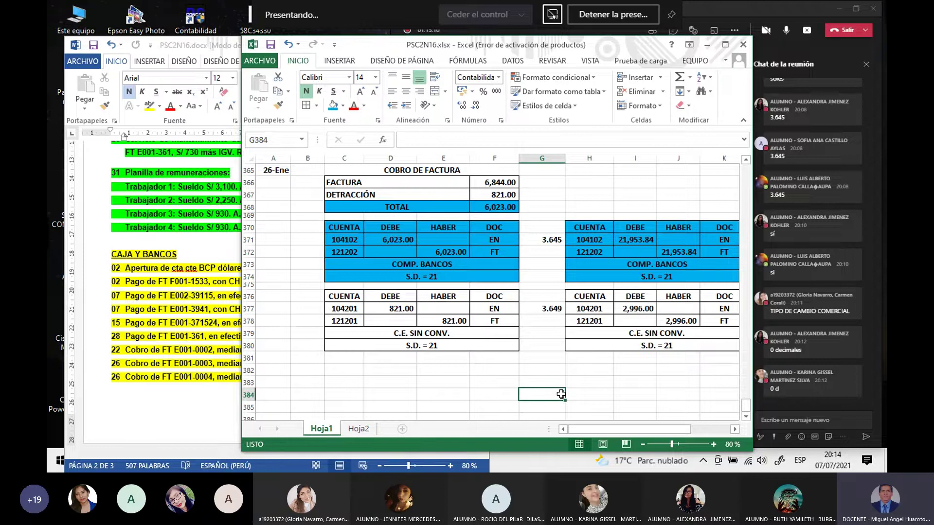
left_click(639, 307)
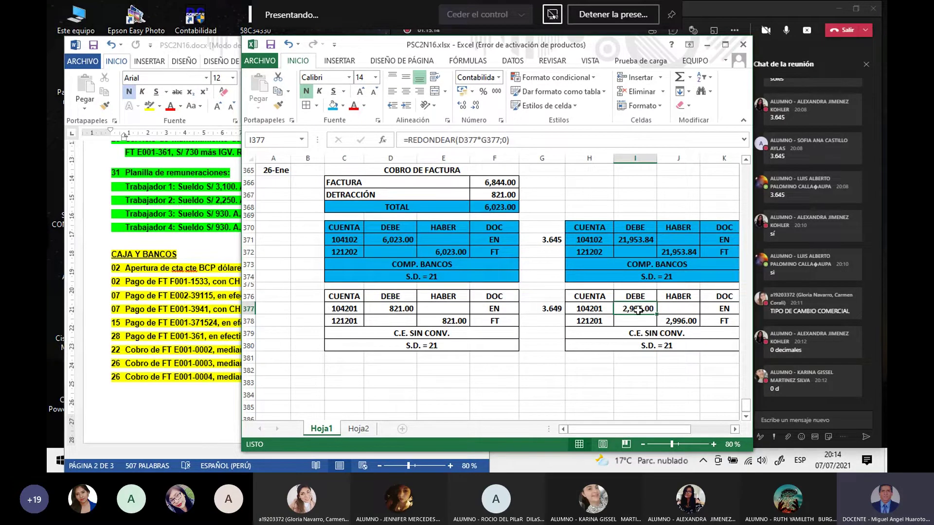
left_click(592, 362)
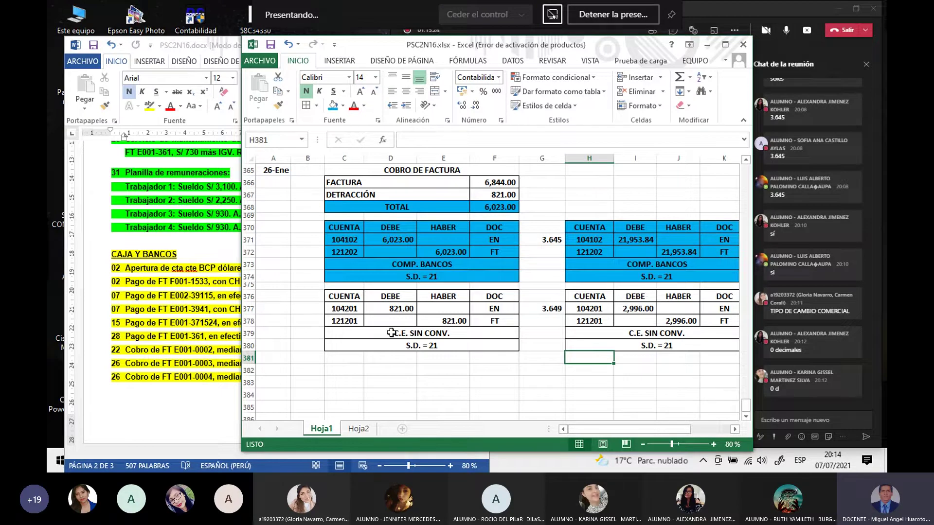
left_click(384, 381)
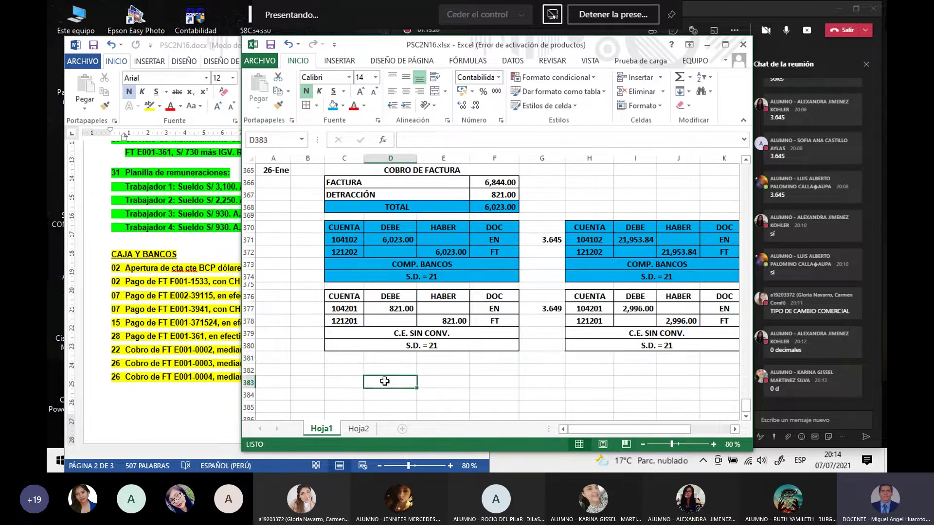
Step: Fill both detraction tables, C376:F380 and H376:K380, with blue
left_click_drag(338, 298, 488, 344)
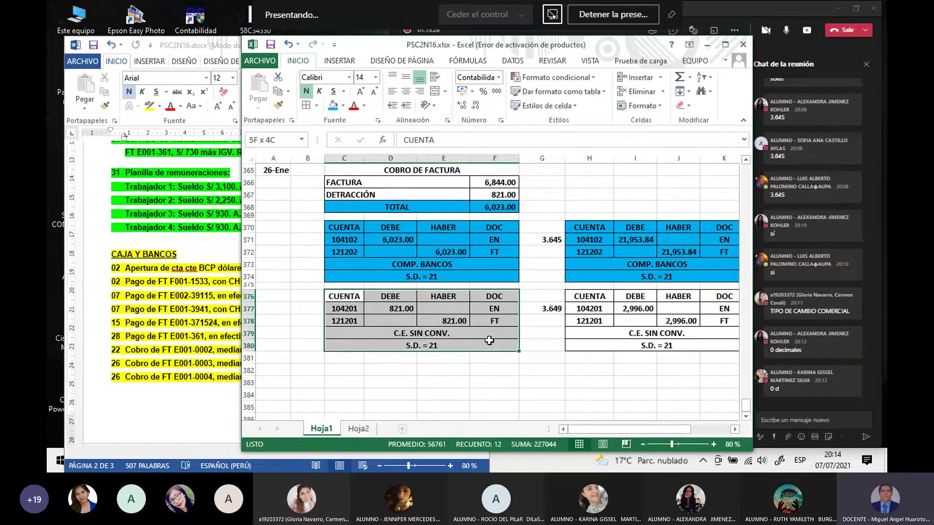
left_click(333, 107)
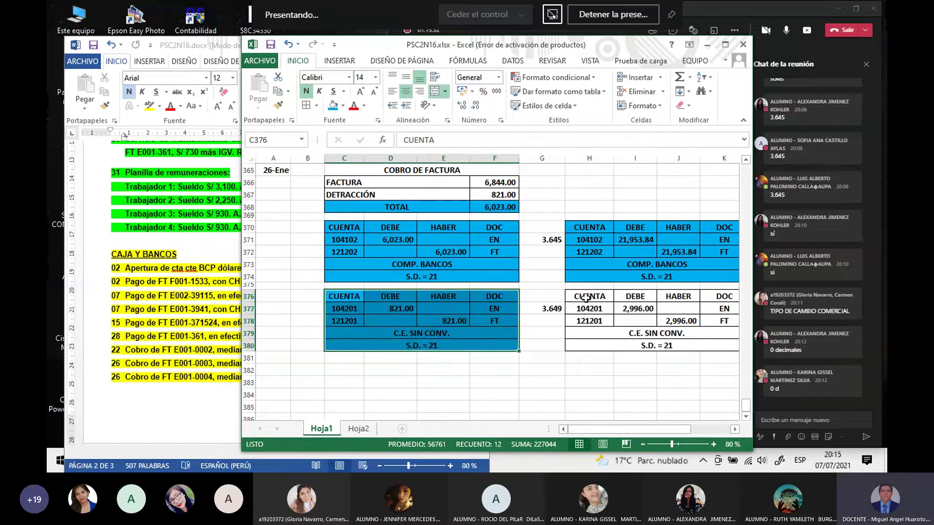
left_click(595, 381)
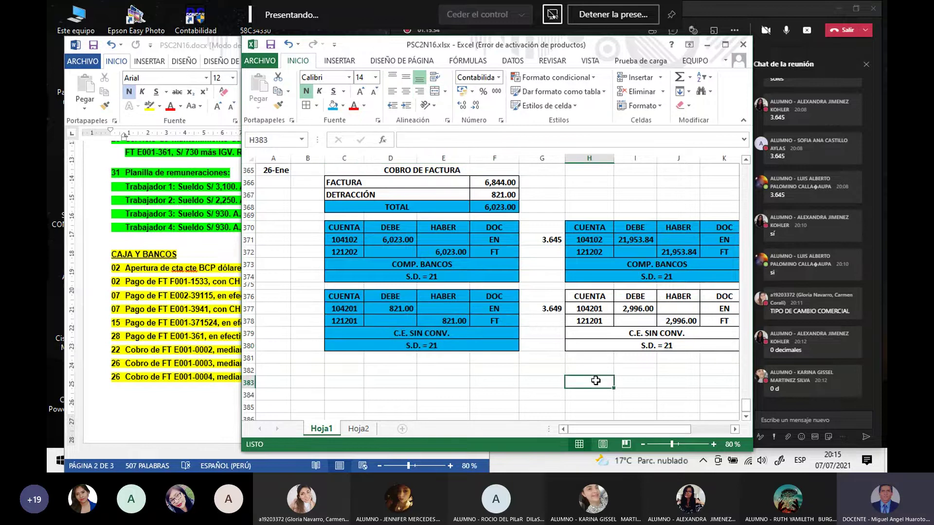
left_click_drag(609, 293, 720, 346)
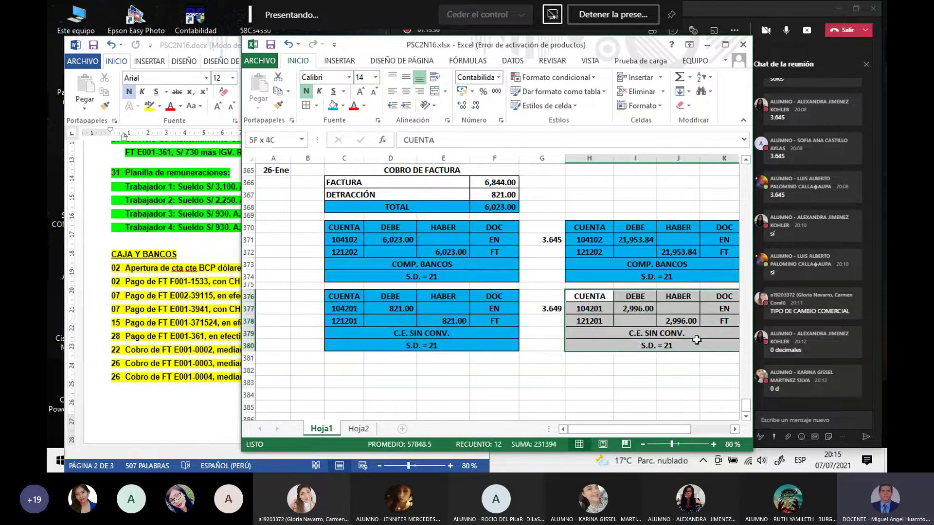
left_click(333, 107)
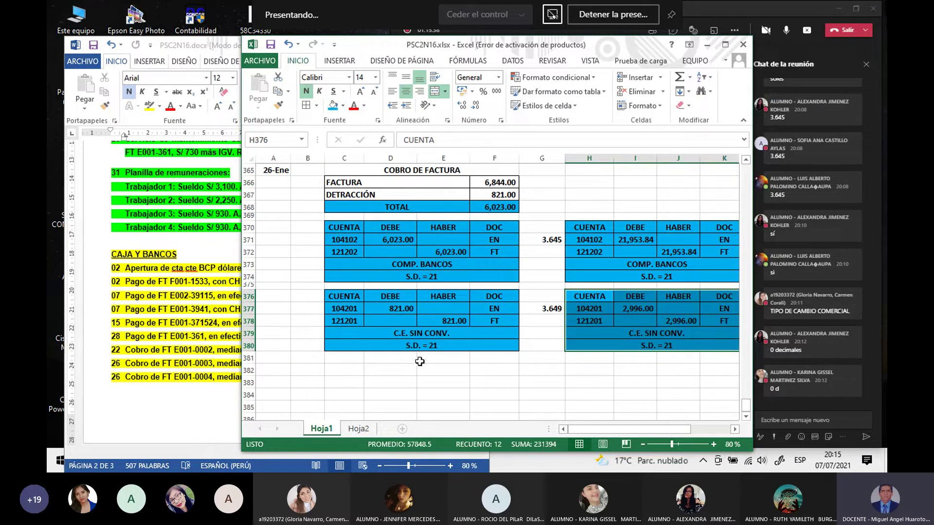
left_click(445, 397)
Step: Shade the C.E. SIN CONV. labels in C379 and H379 yellow
left_click(389, 334)
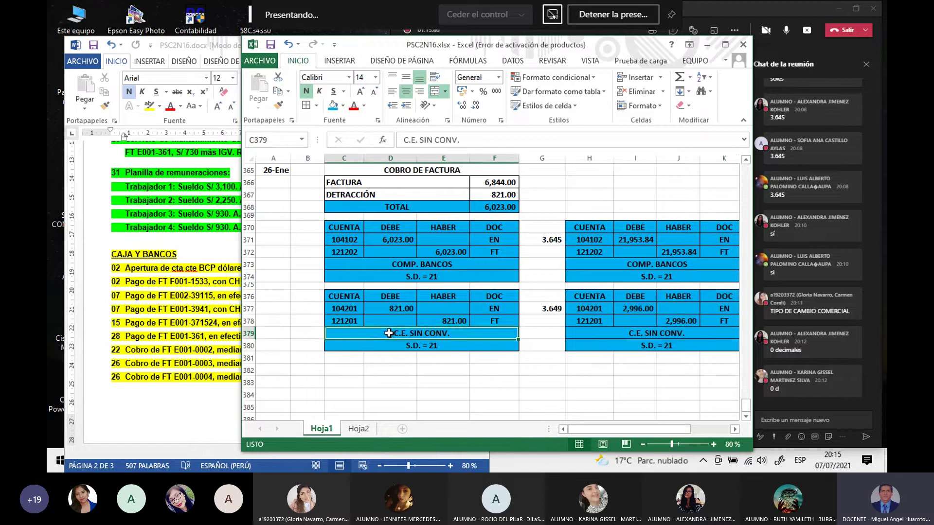
left_click(344, 106)
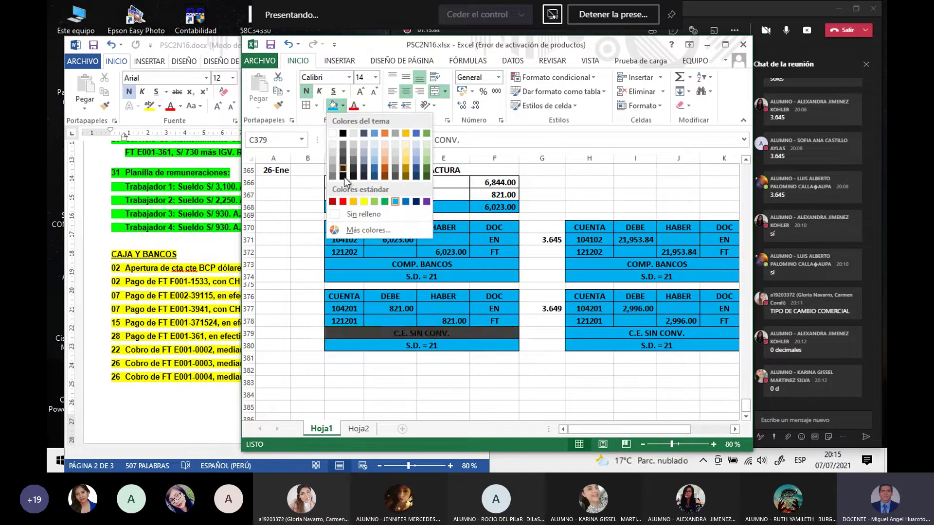
left_click(364, 200)
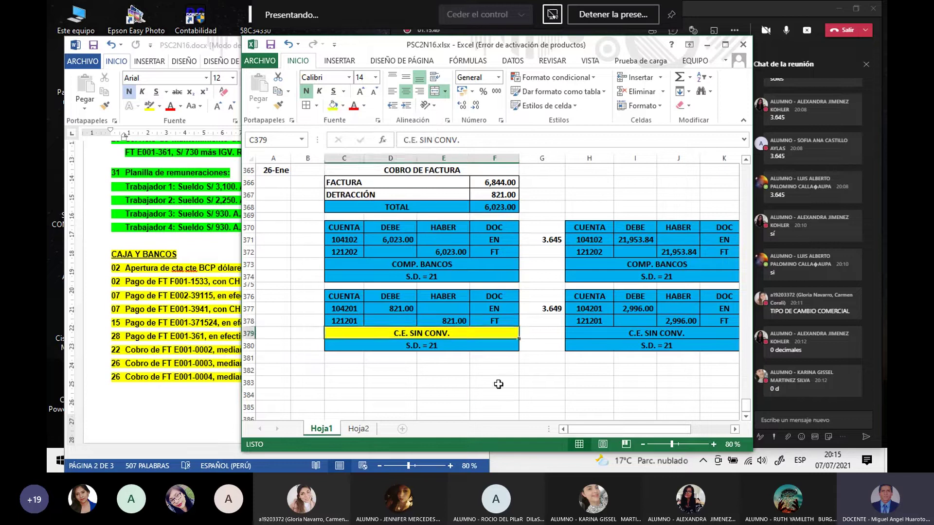
left_click(506, 395)
left_click(591, 333)
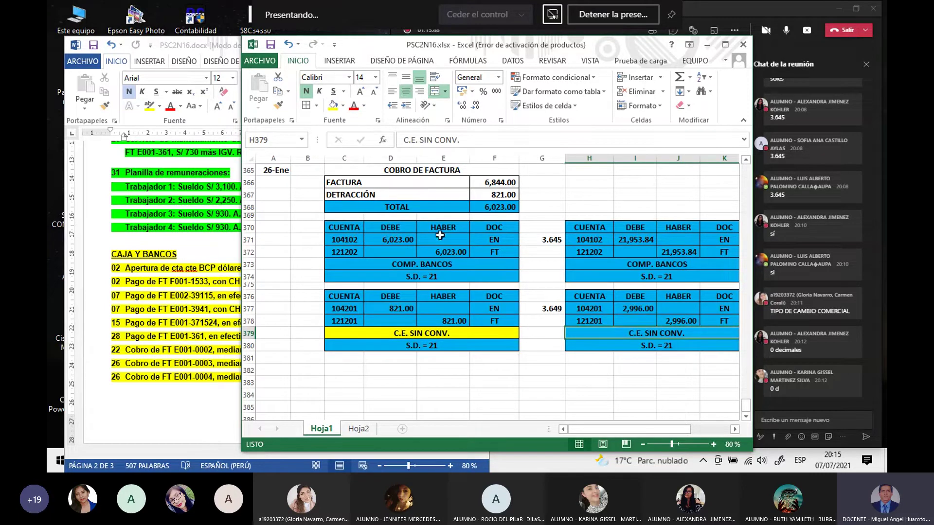
left_click(333, 109)
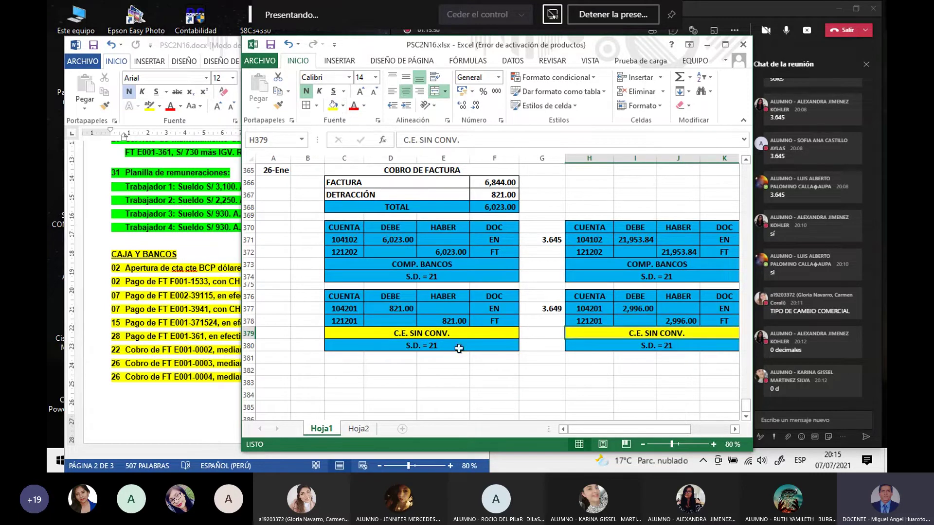
left_click(474, 392)
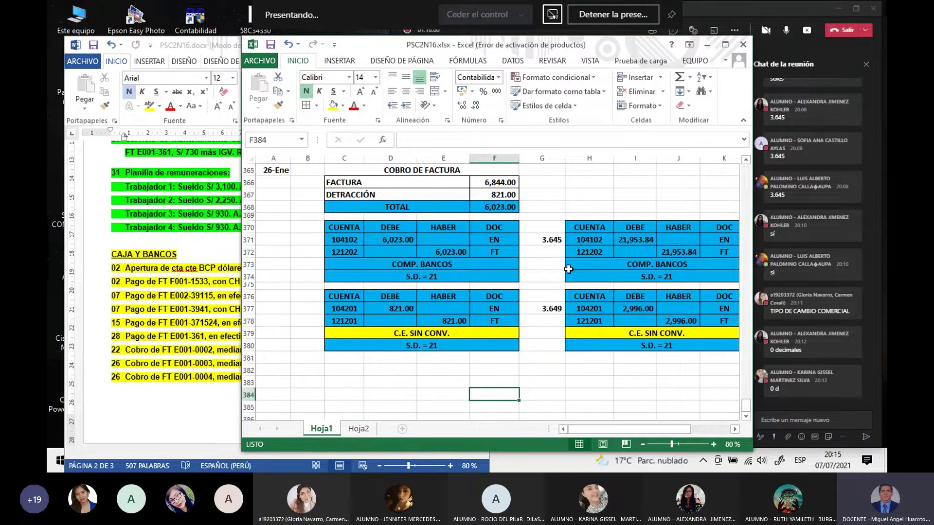
Step: Shift the Excel window left and widen it so column K shows fully
left_click_drag(500, 51, 427, 50)
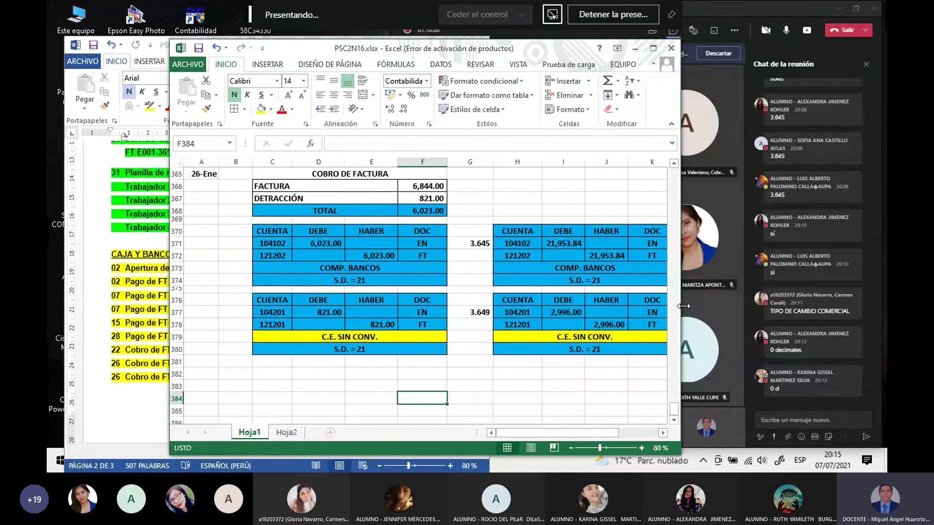
left_click_drag(683, 305, 704, 309)
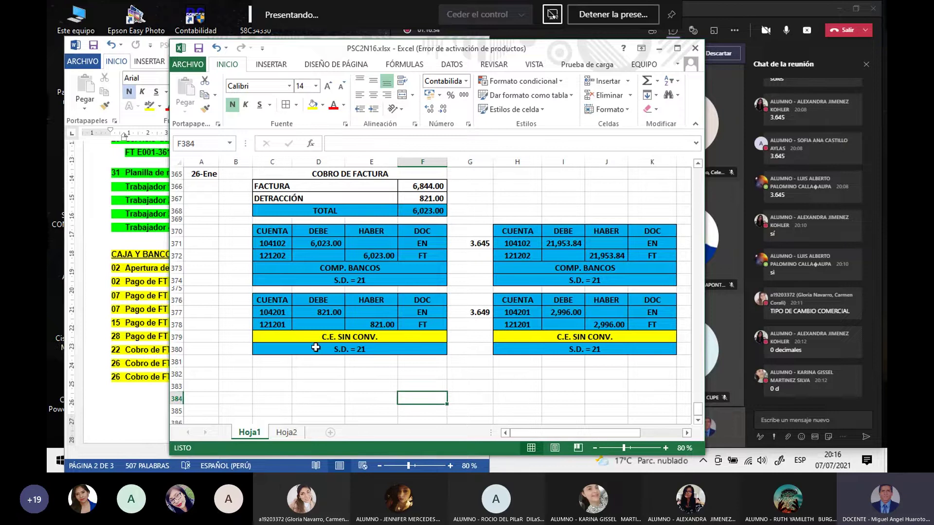
Step: Inspect the 821.00 debit, 3.649 rate and rounded I377 conversion formula
left_click(317, 312)
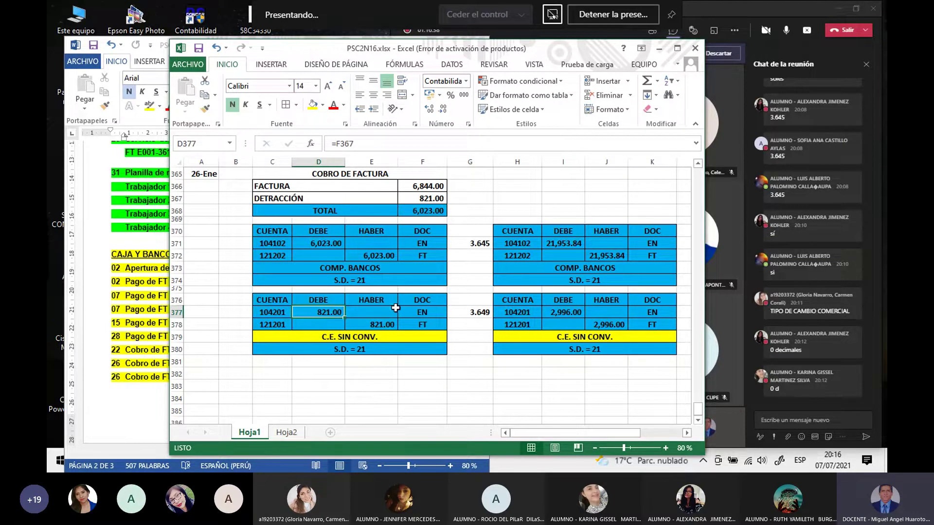
left_click(566, 313)
left_click(335, 313)
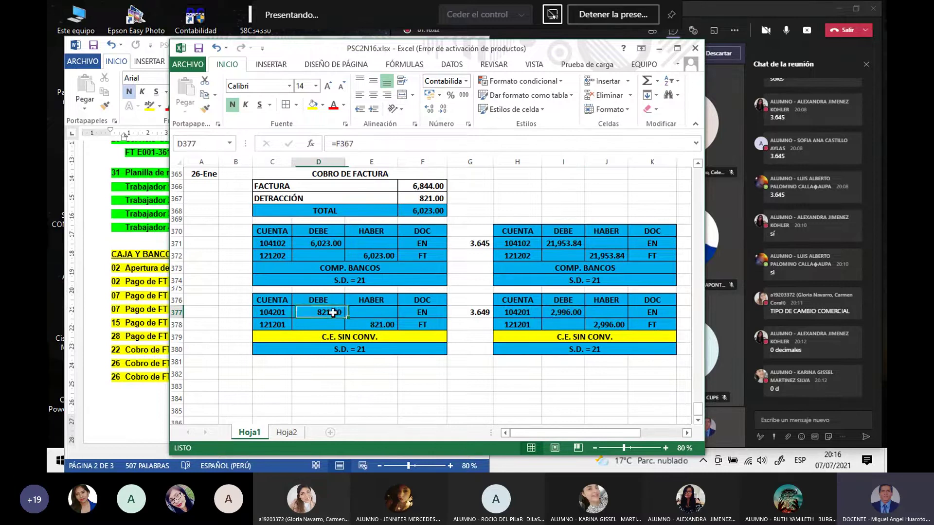
left_click(552, 313)
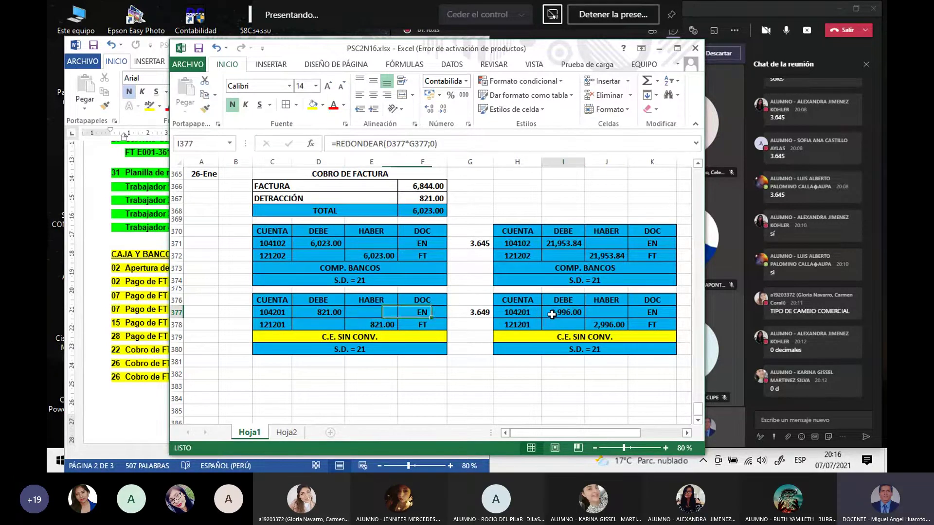
left_click(323, 312)
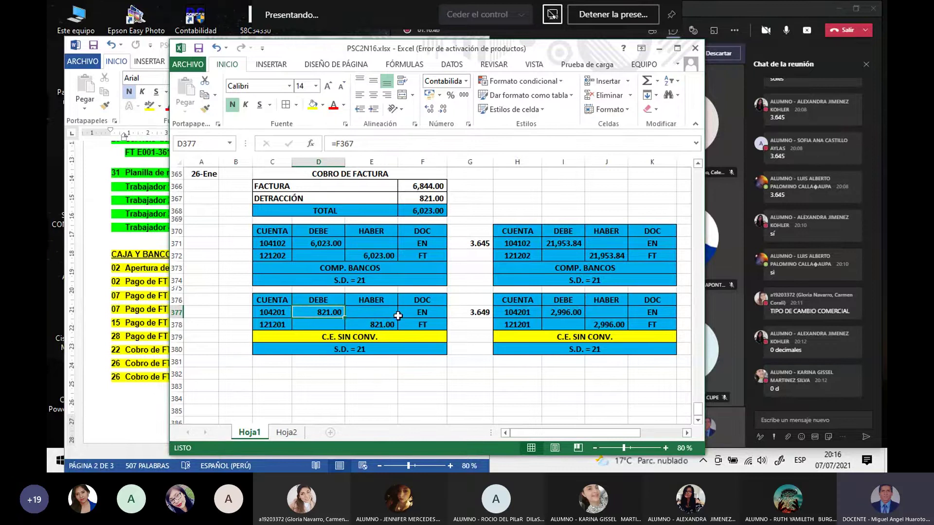
left_click(474, 313)
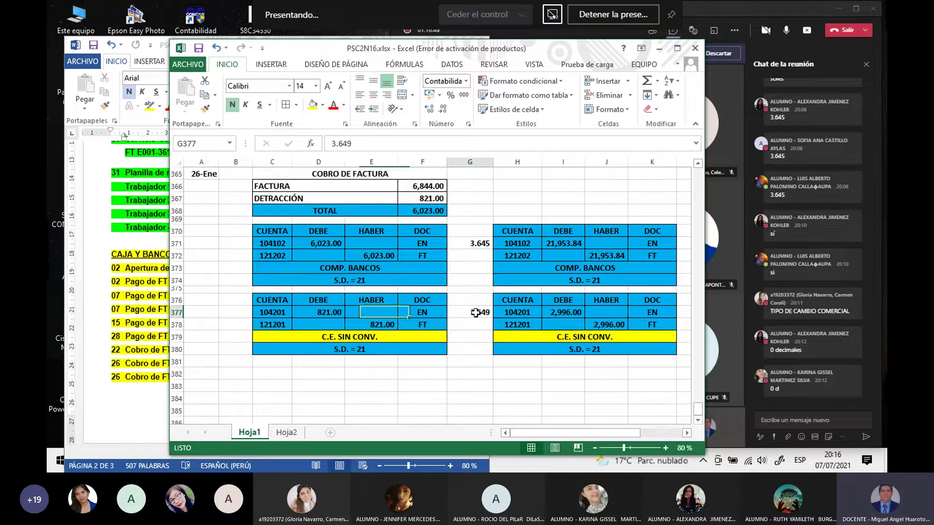
left_click(332, 312)
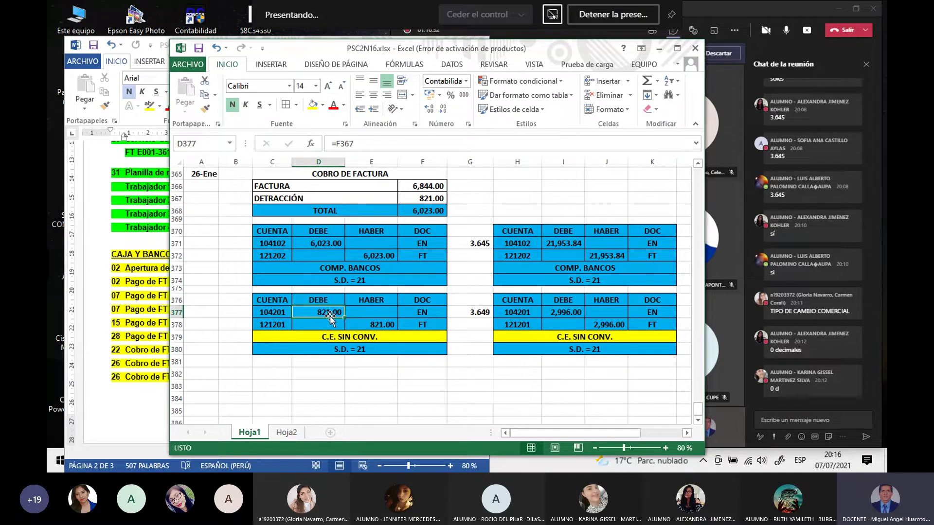
left_click(563, 312)
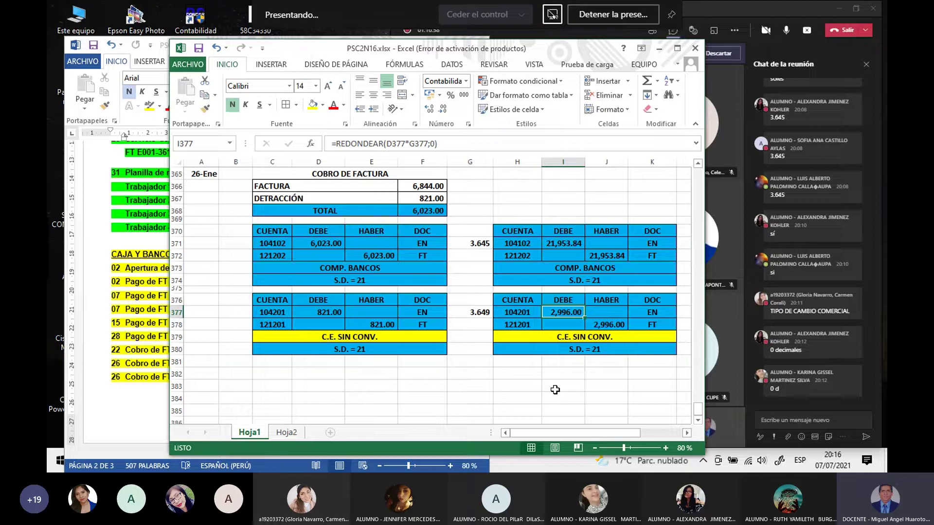
left_click(555, 398)
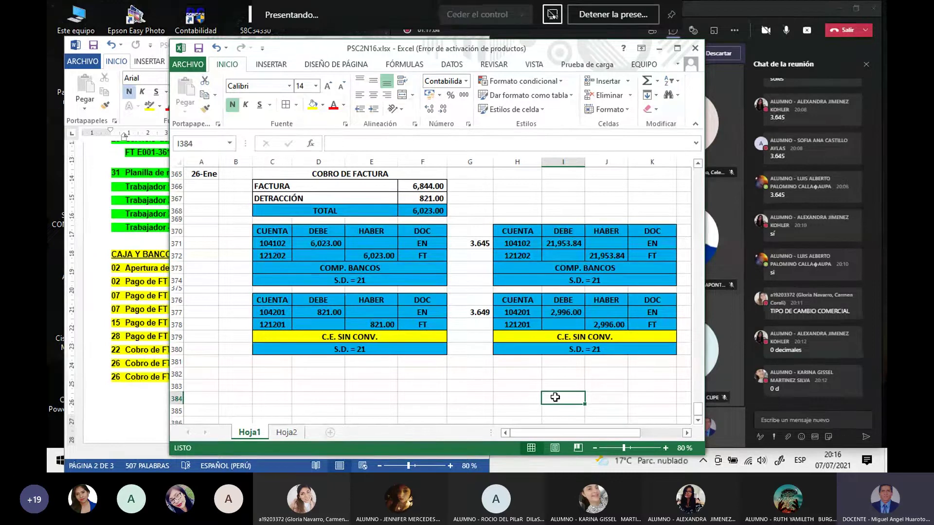
Step: Check both C.E. SIN CONV. label cells, then mute the Teams microphone
left_click(339, 337)
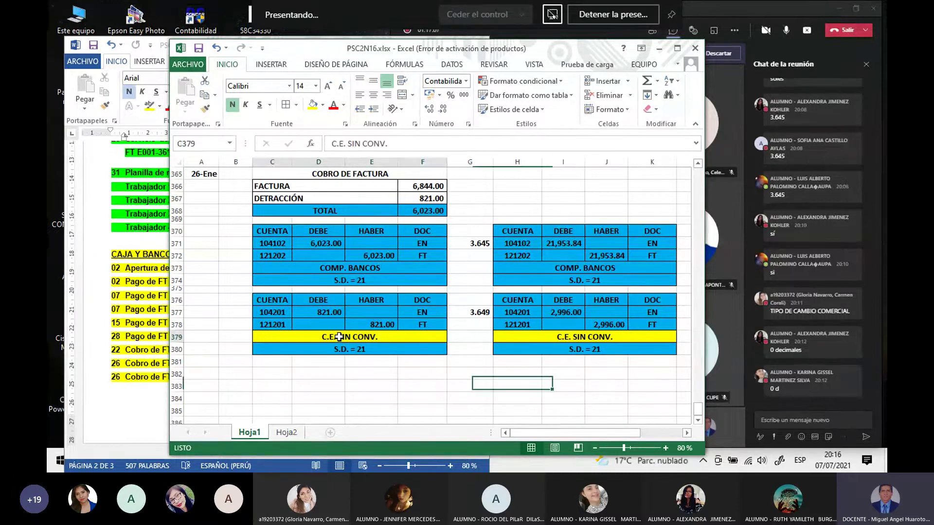
left_click(545, 336)
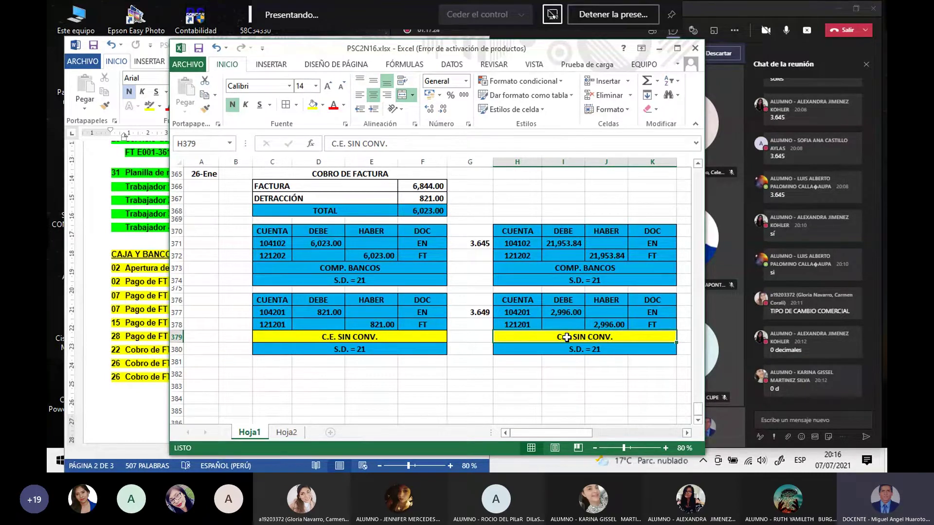
left_click(557, 392)
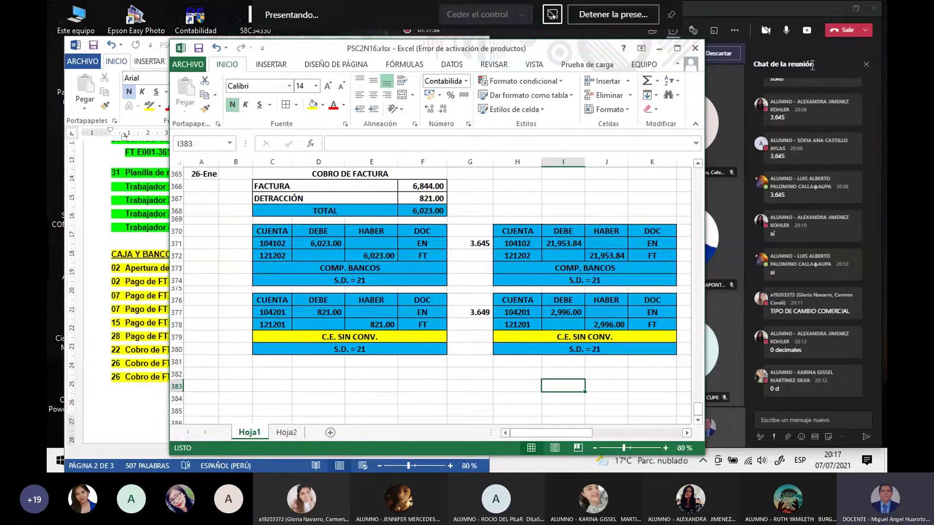
left_click(785, 35)
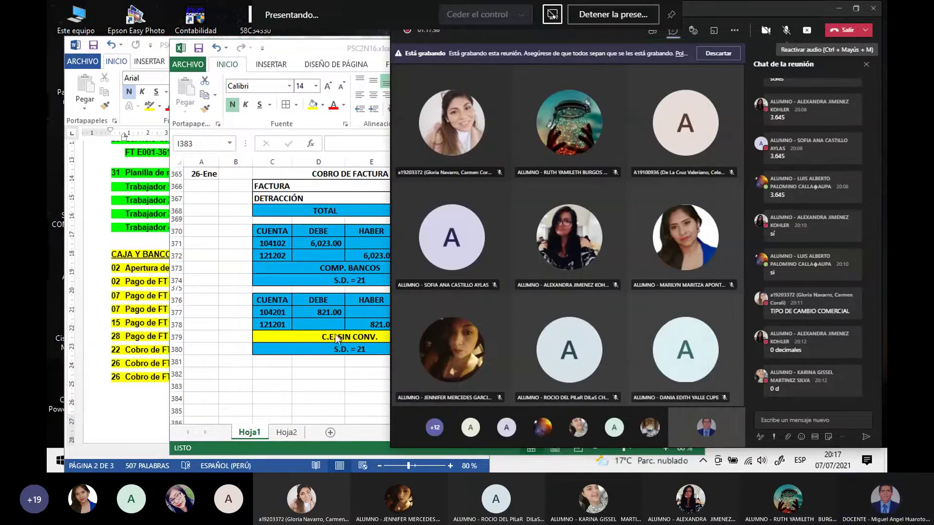
Step: Bring Teams forward, unmute the microphone, and return to the Excel ledger with Alt+Tab
left_click(308, 378)
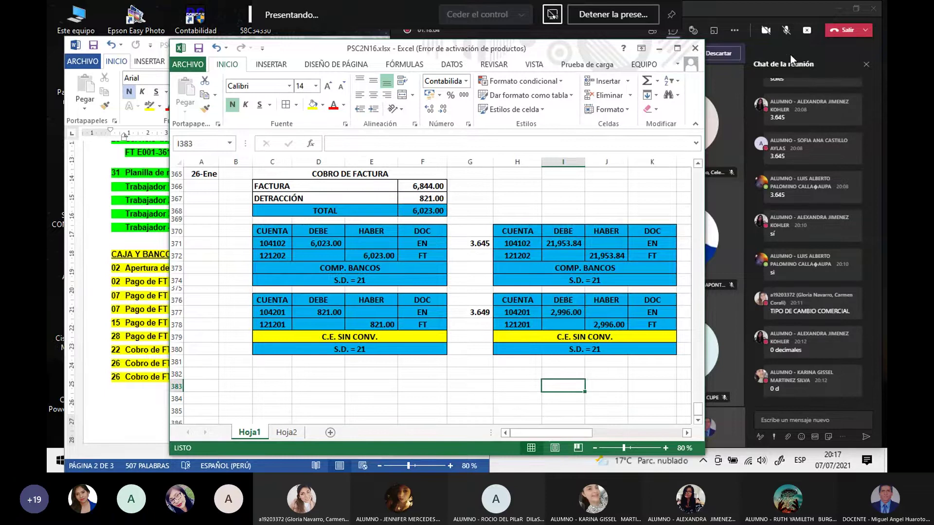
left_click(785, 30)
left_click(785, 31)
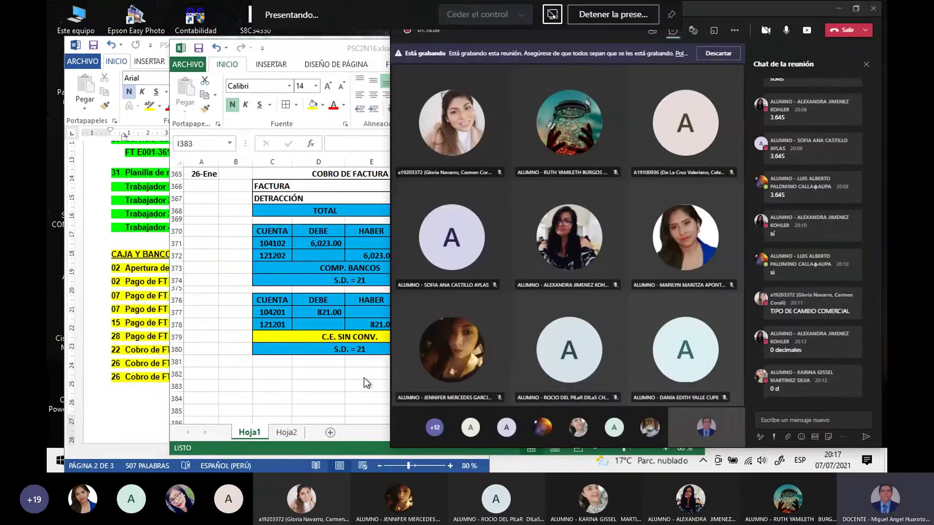
key("alt+Tab")
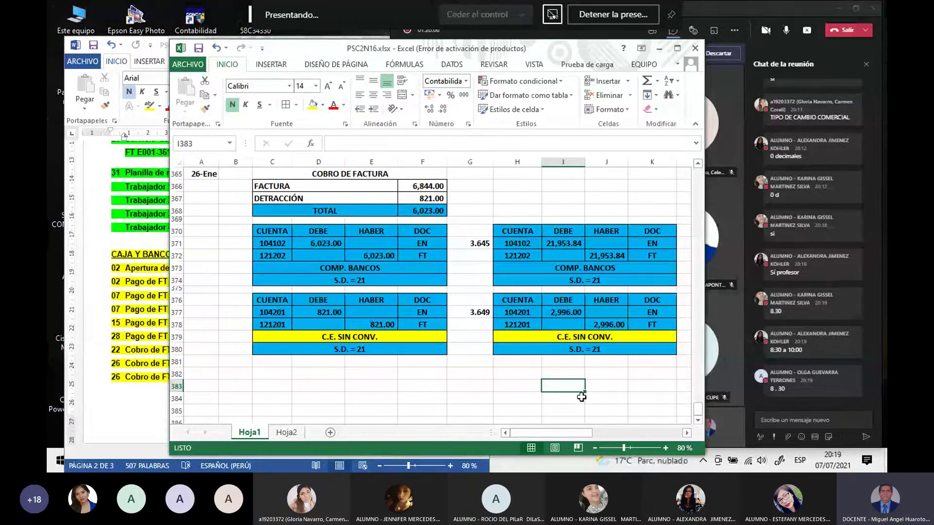
Step: Send 'OK' in the Teams meeting chat
left_click(788, 419)
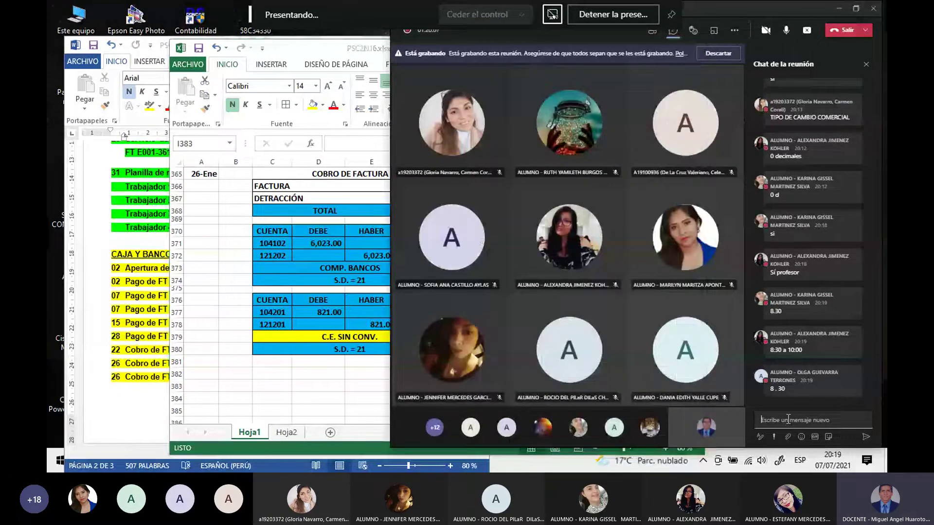
type("o")
type("K")
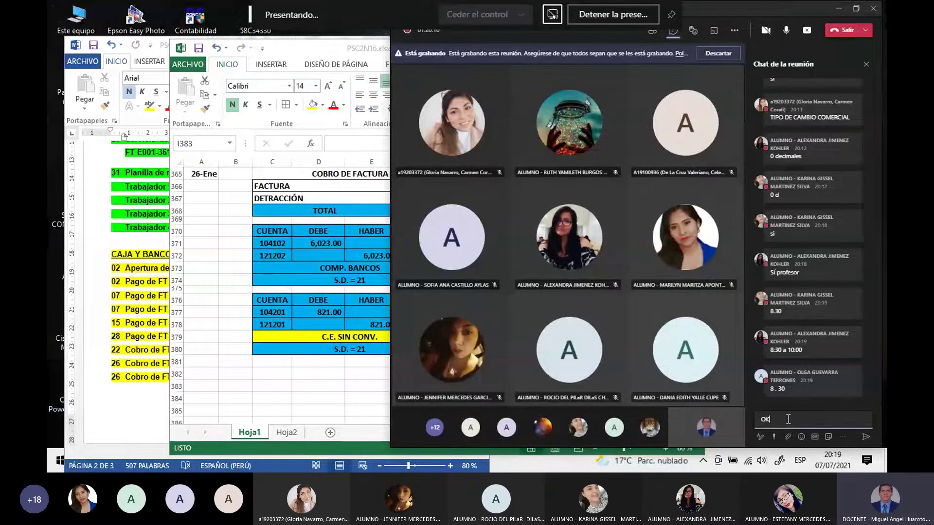
key("Return")
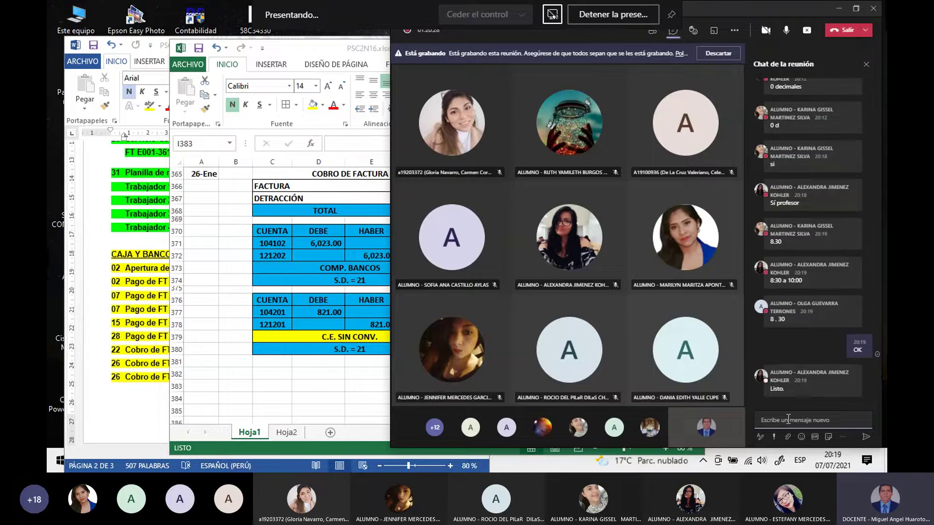
left_click(788, 419)
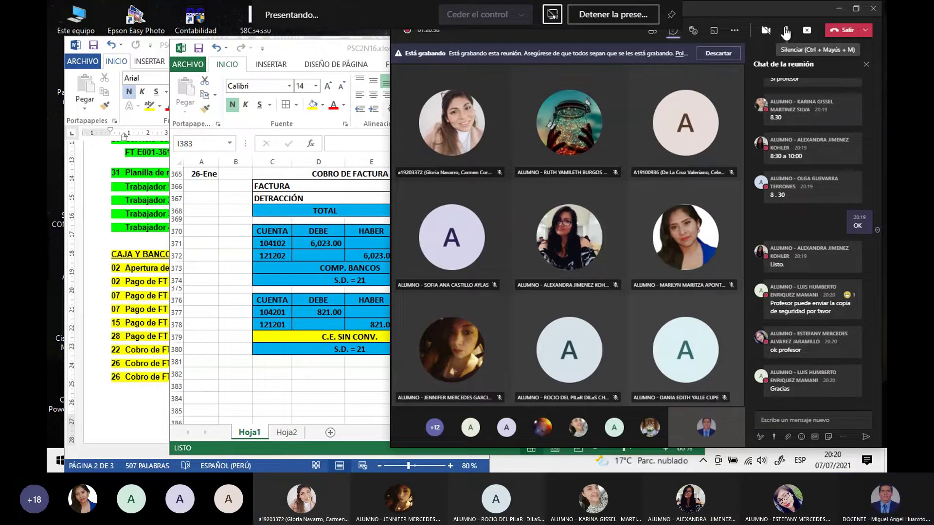
Step: Mute the microphone and move the Excel window slightly left
left_click(785, 33)
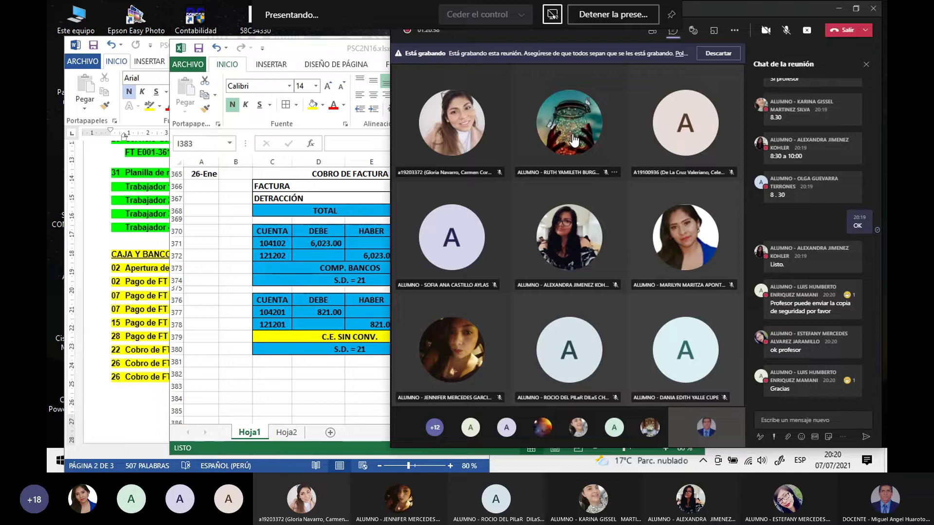
left_click(330, 335)
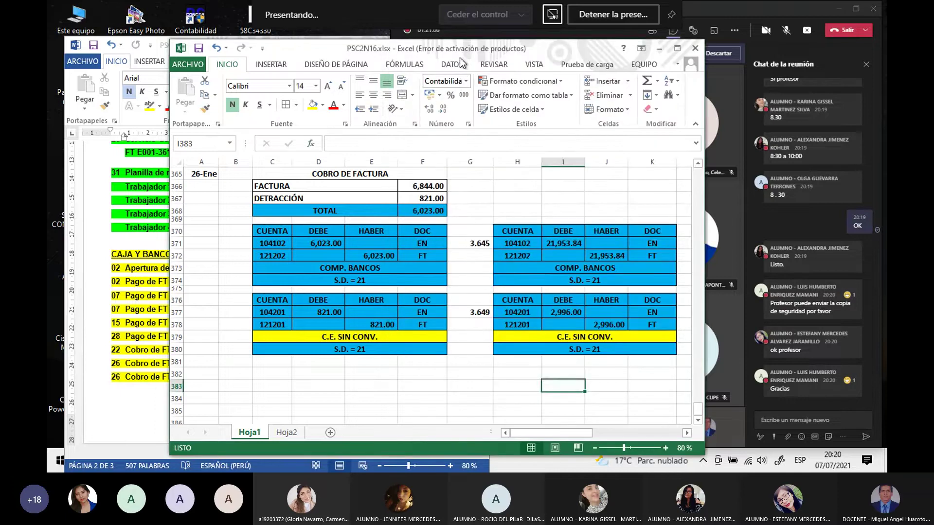
left_click_drag(462, 58, 428, 65)
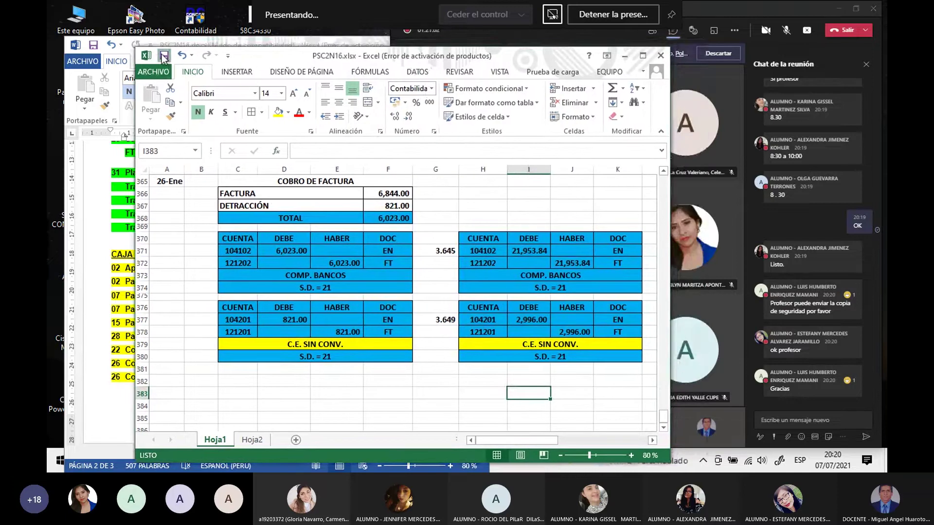
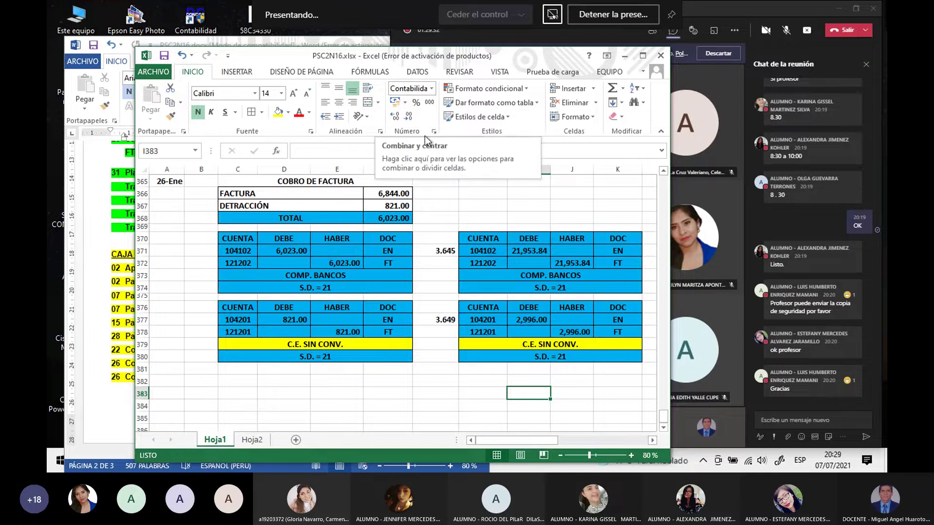
Step: Cycle through the Word and Excel windows, then bring the PSC2 2021-1-N folder window forward
left_click(100, 430)
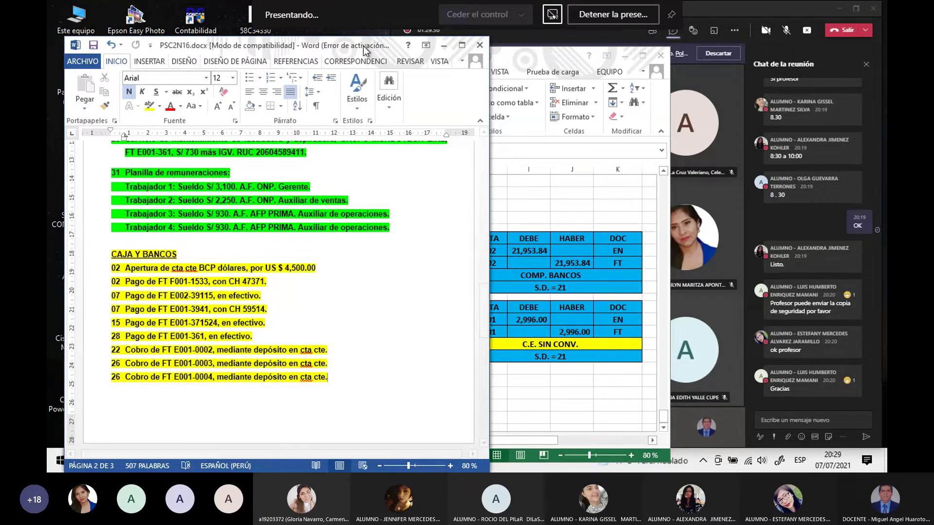
left_click_drag(363, 46, 359, 28)
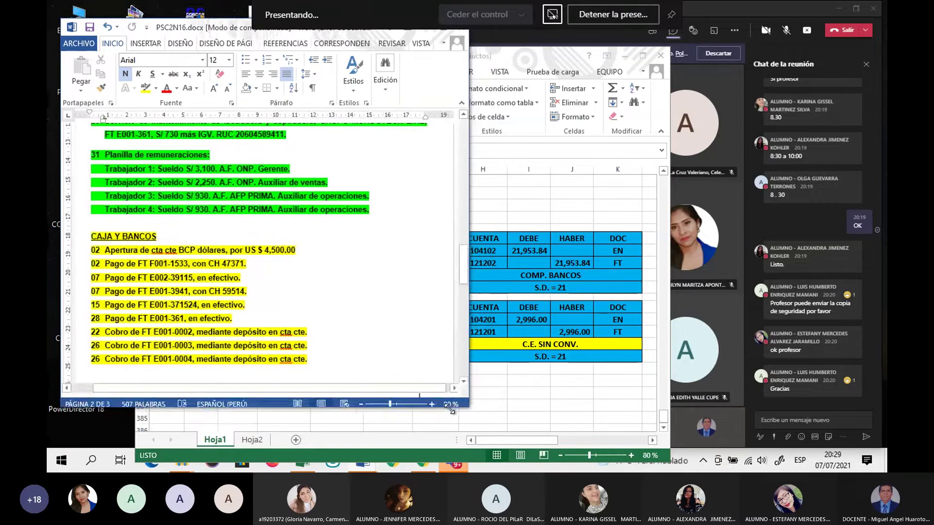
left_click(303, 462)
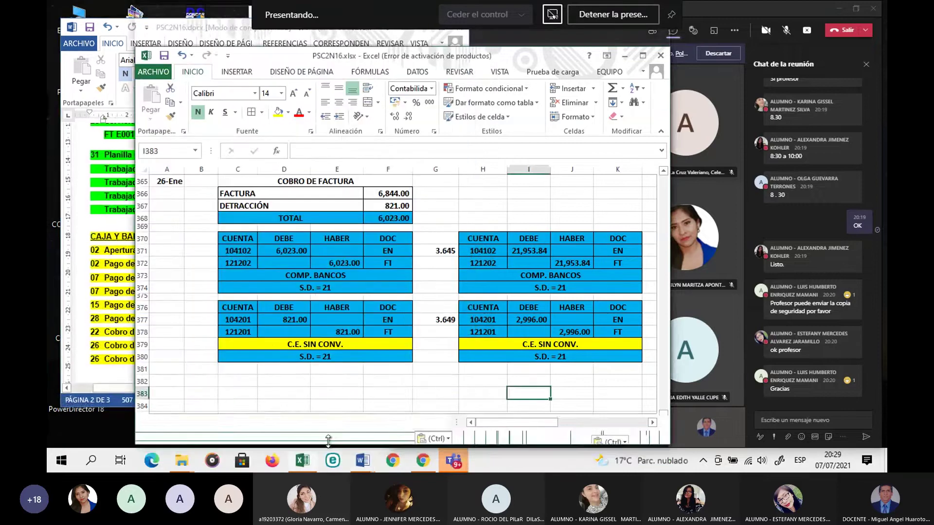
mouse_move(191, 462)
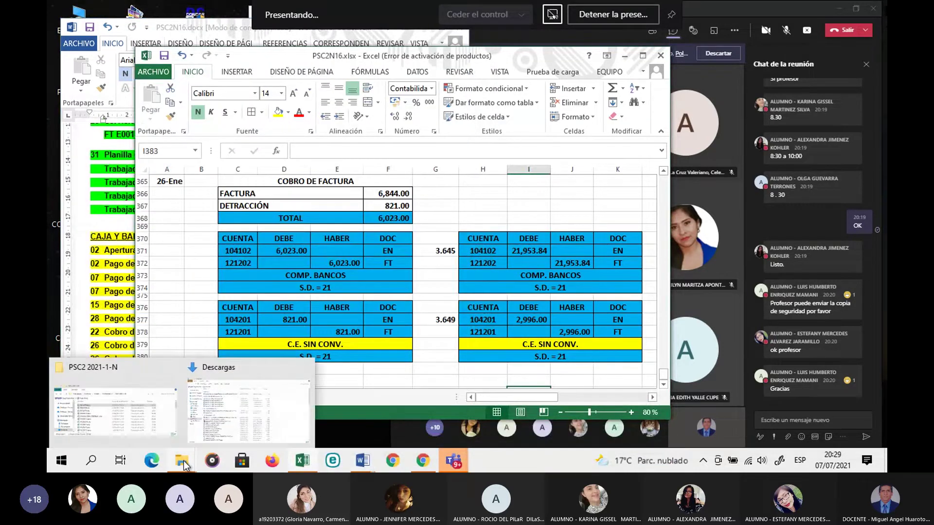
left_click(120, 418)
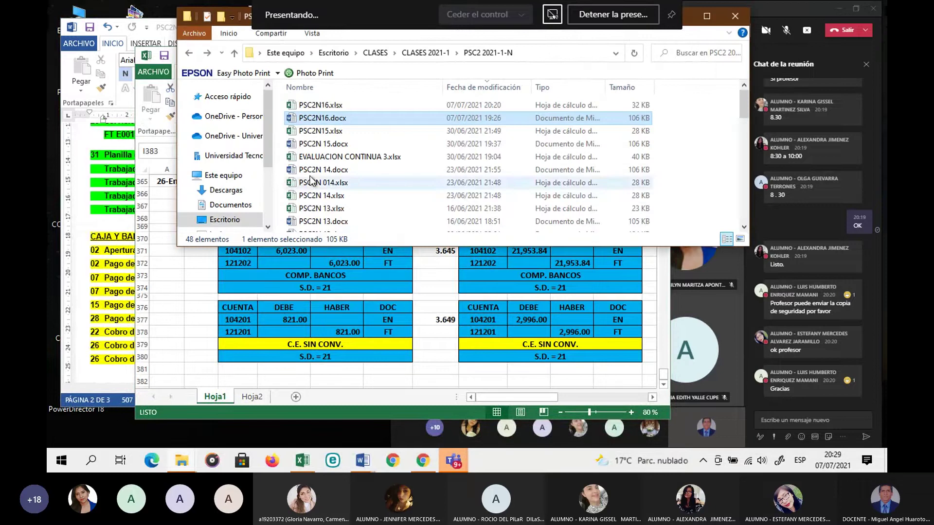
Step: Open the COPIA 300621 folder and select its three zip files
scroll(339, 164, "down", 3)
scroll(341, 170, "down", 9)
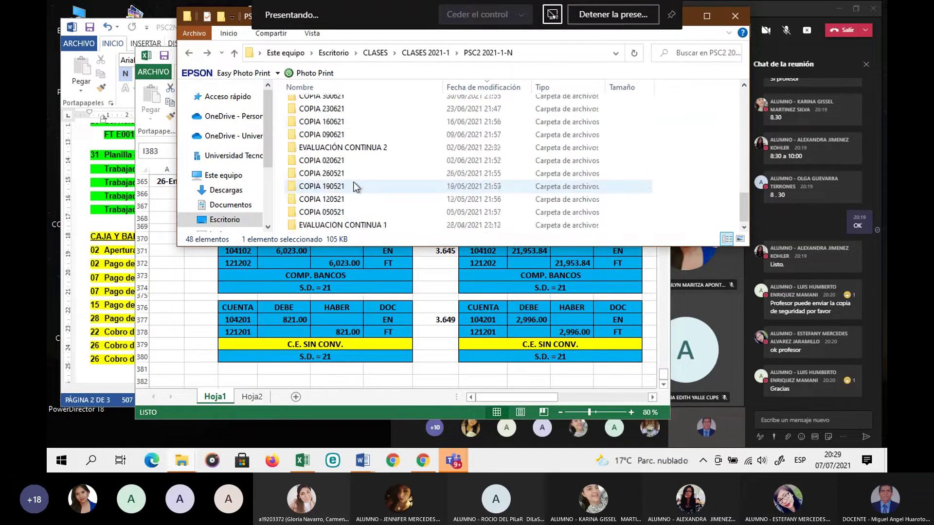
scroll(355, 187, "up", 1)
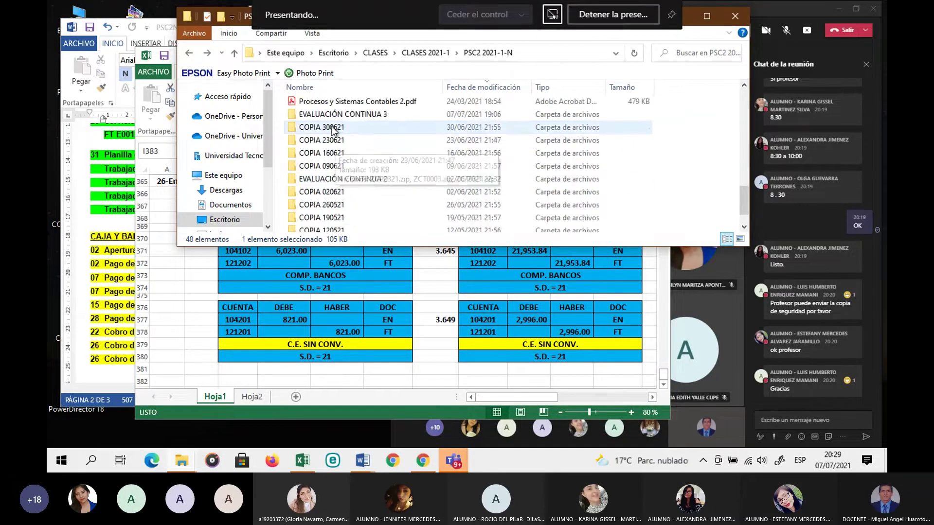
left_click(332, 129)
double_click(331, 127)
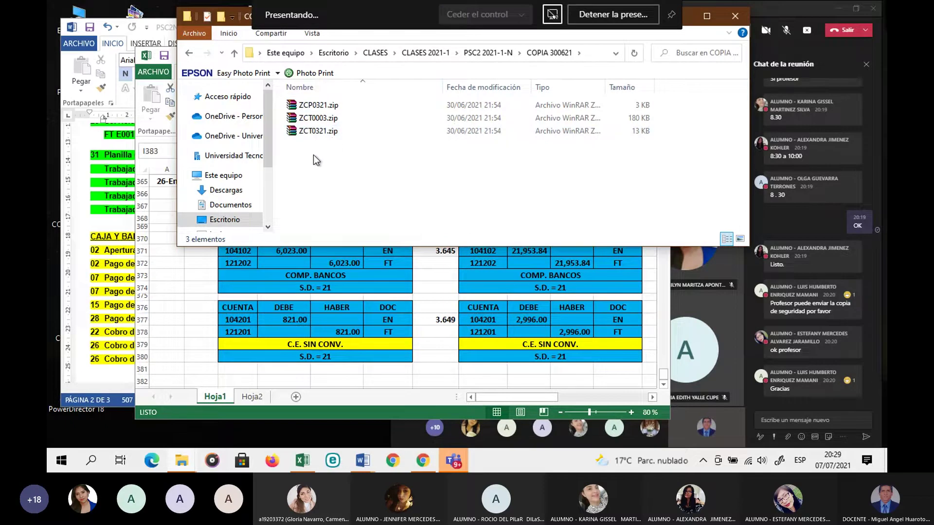
left_click_drag(310, 155, 327, 107)
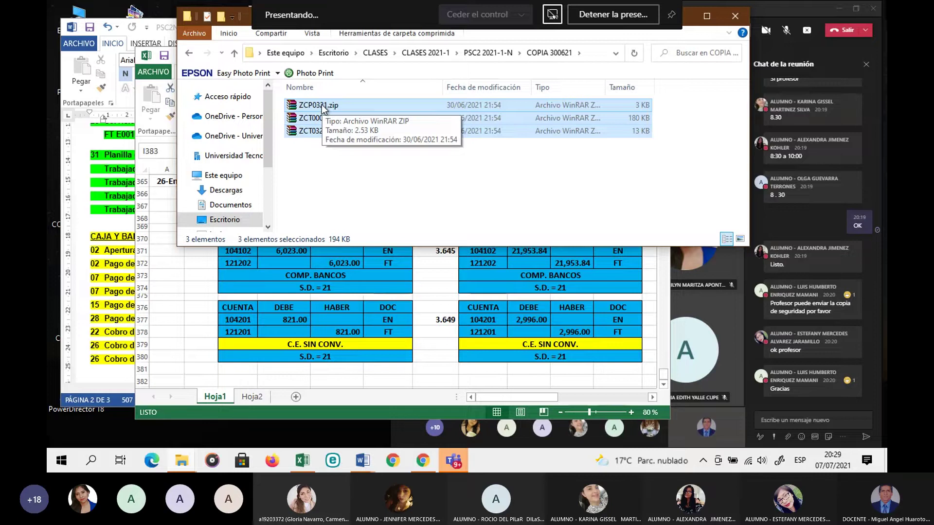
Step: Send ZCP0321.zip, ZCT0321.zip and ZCT0003.zip to the Teams chat, replacing the old copy, and unmute
left_click_drag(690, 293, 781, 421)
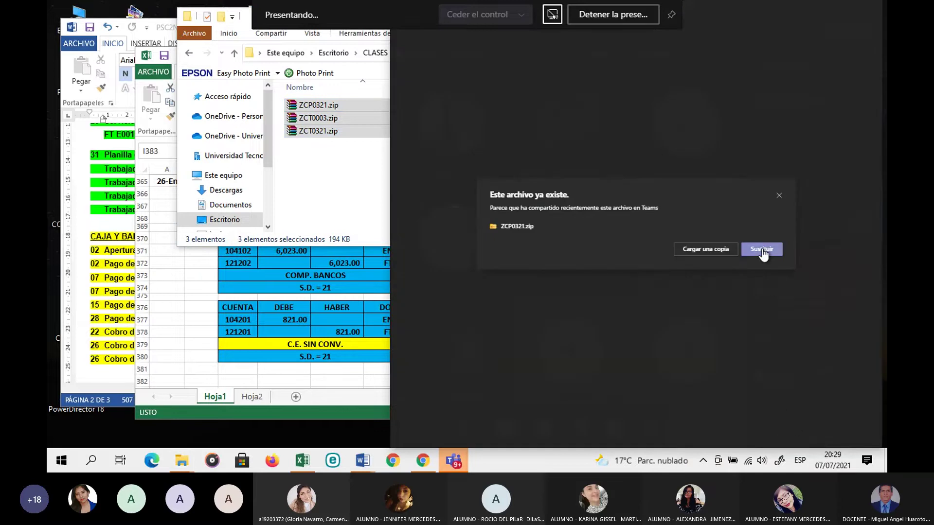
left_click(762, 249)
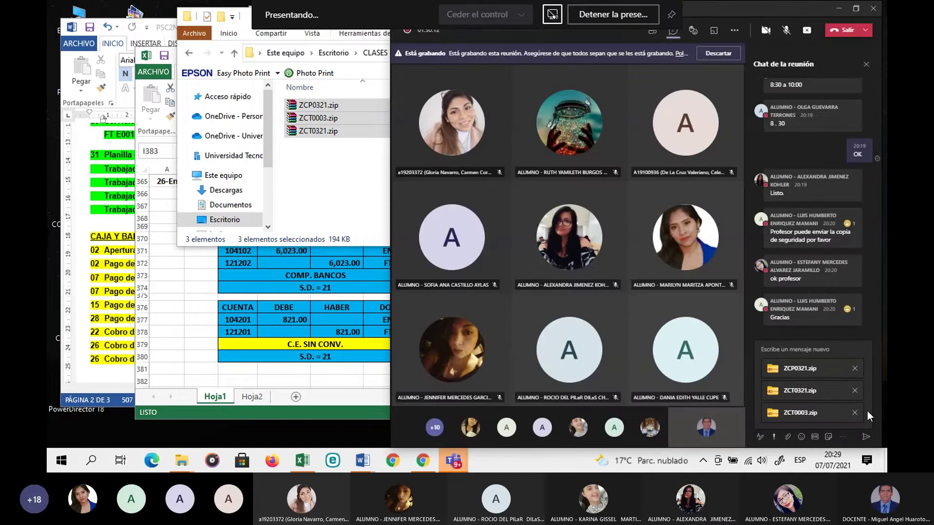
left_click(865, 439)
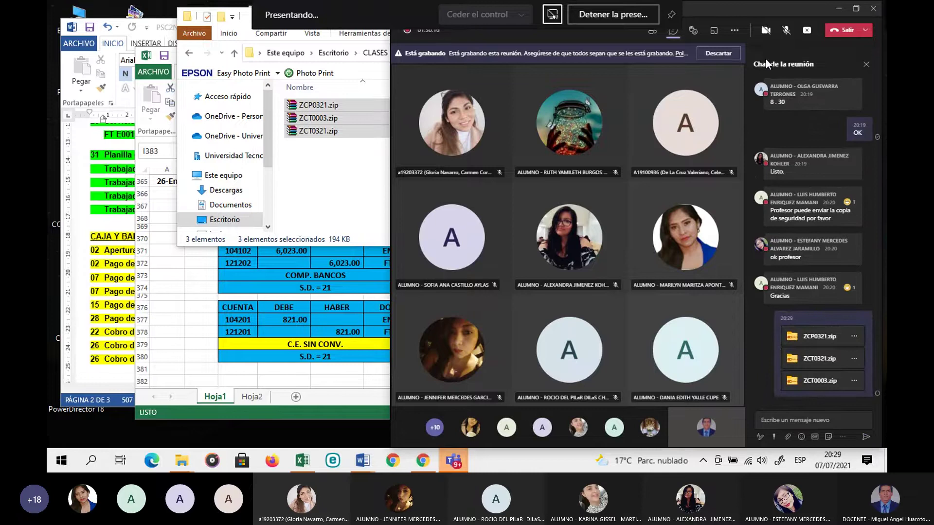
left_click(787, 30)
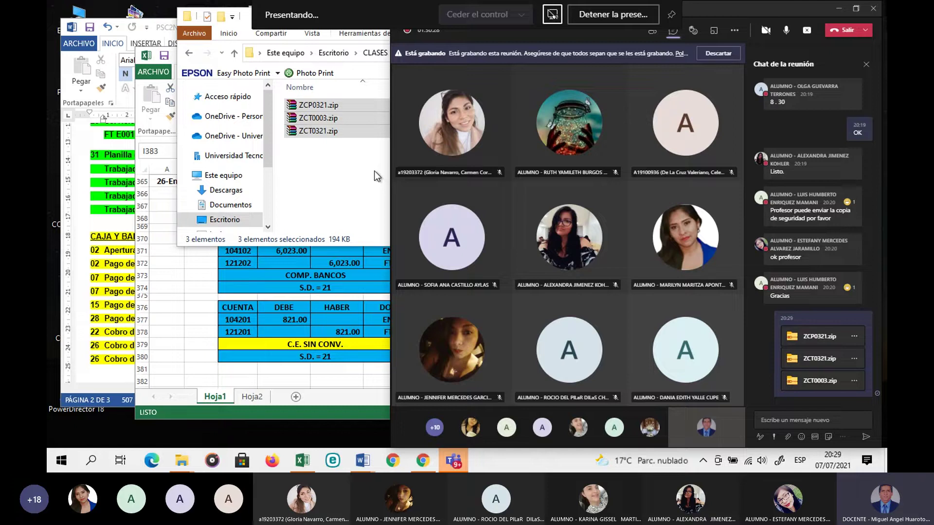
left_click(360, 192)
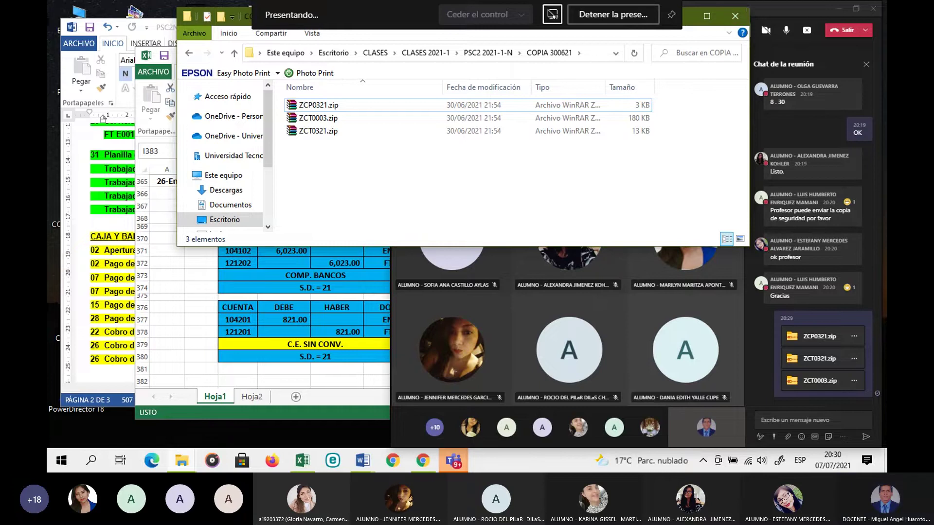
Step: Minimize the COPIA 300621 window and bring up the Descargas folder in a smaller window
left_click_drag(751, 5, 740, 30)
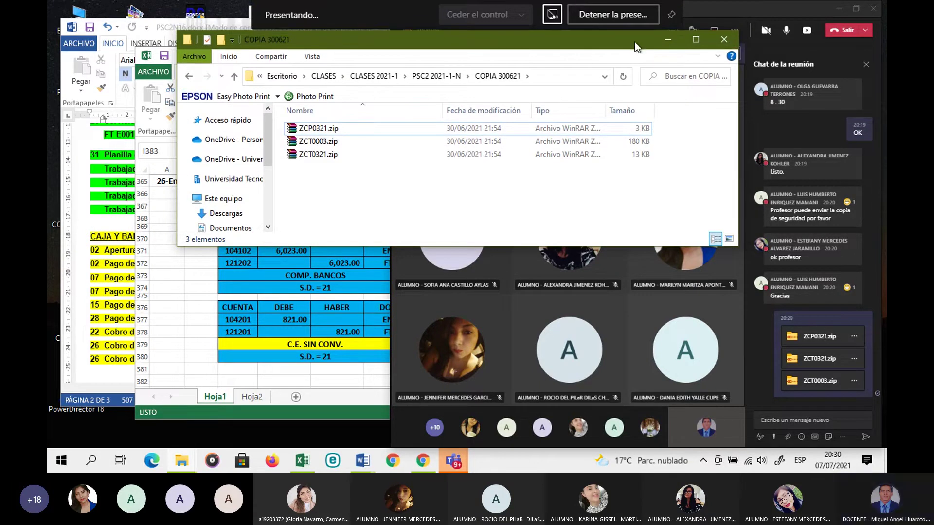
left_click_drag(650, 41, 626, 83)
left_click(640, 81)
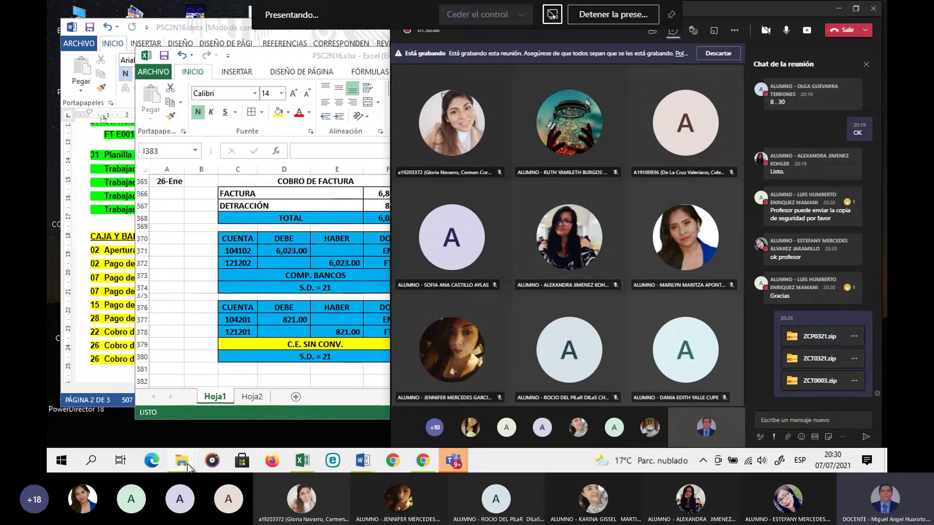
mouse_move(188, 464)
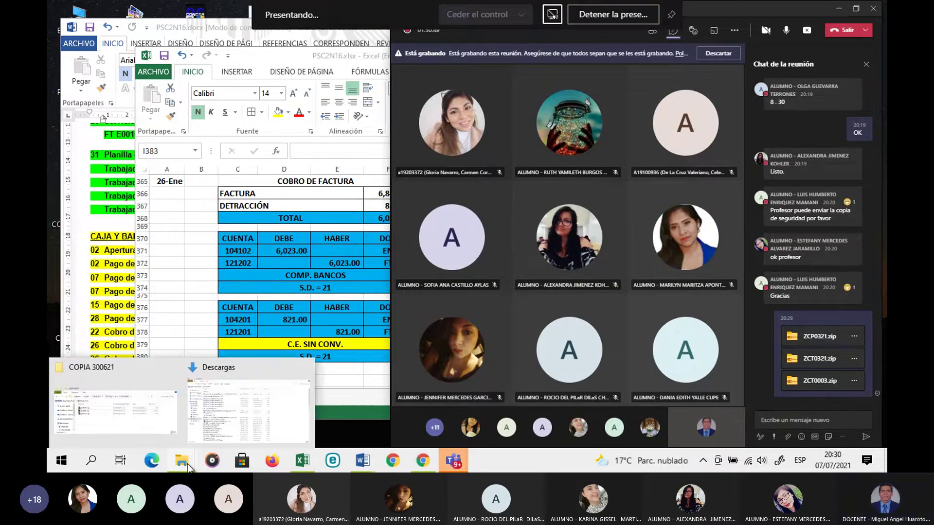
left_click(248, 408)
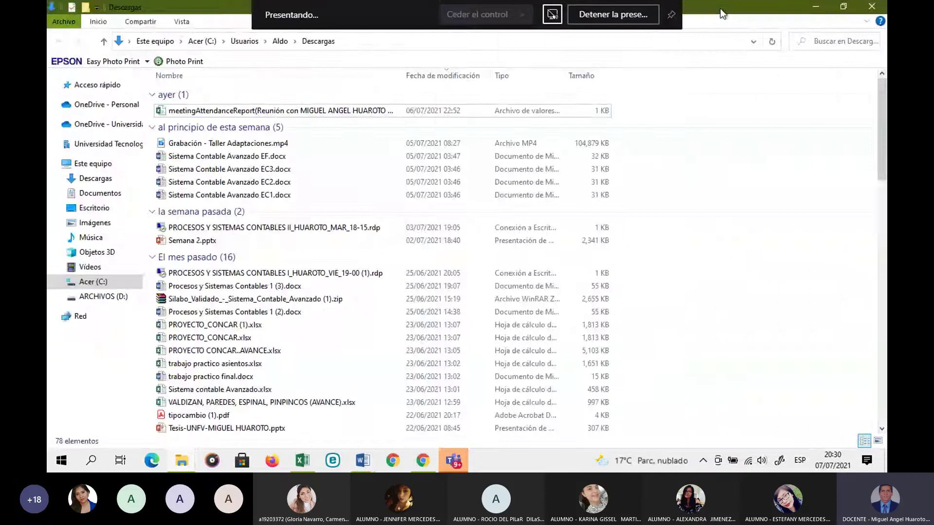
double_click(724, 9)
Step: Select the Wednesday 19-00 MIE_19-00 .rdp file in Descargas
scroll(370, 233, "down", 2)
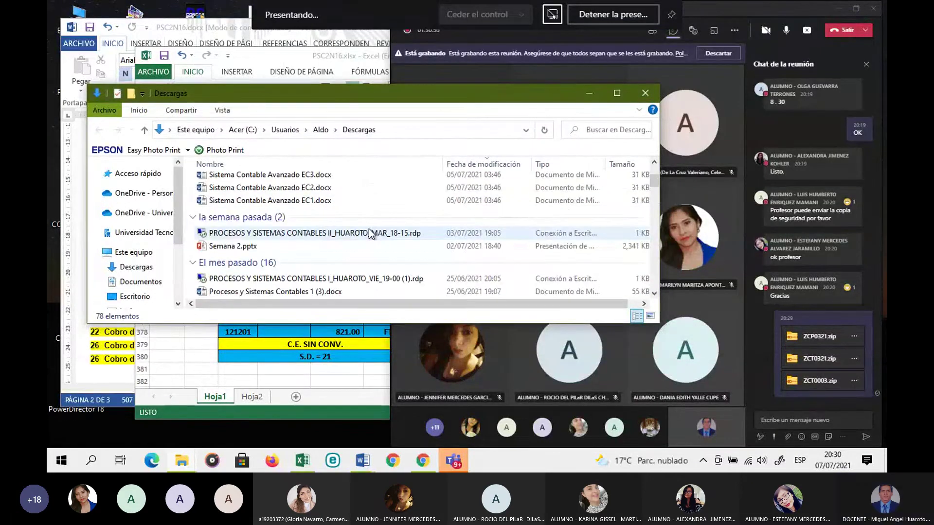
scroll(370, 230, "down", 5)
scroll(369, 231, "down", 2)
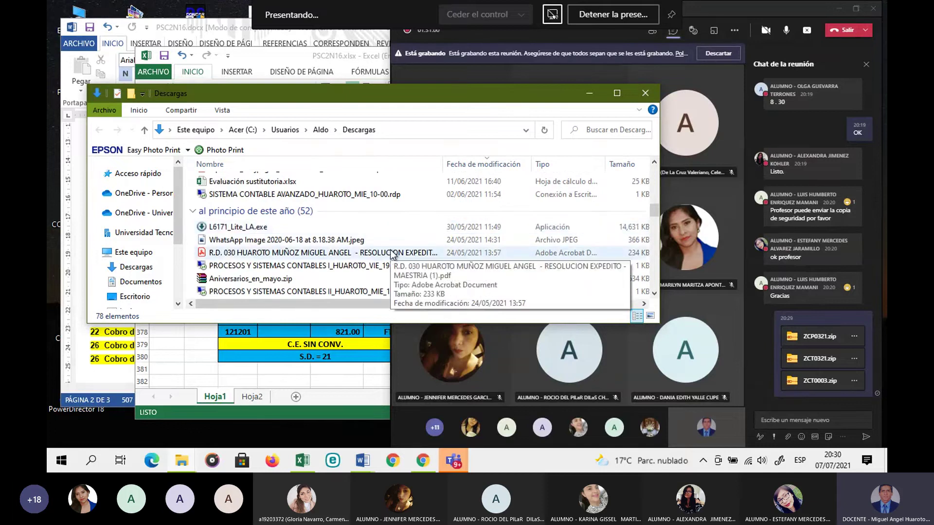
scroll(385, 252, "down", 2)
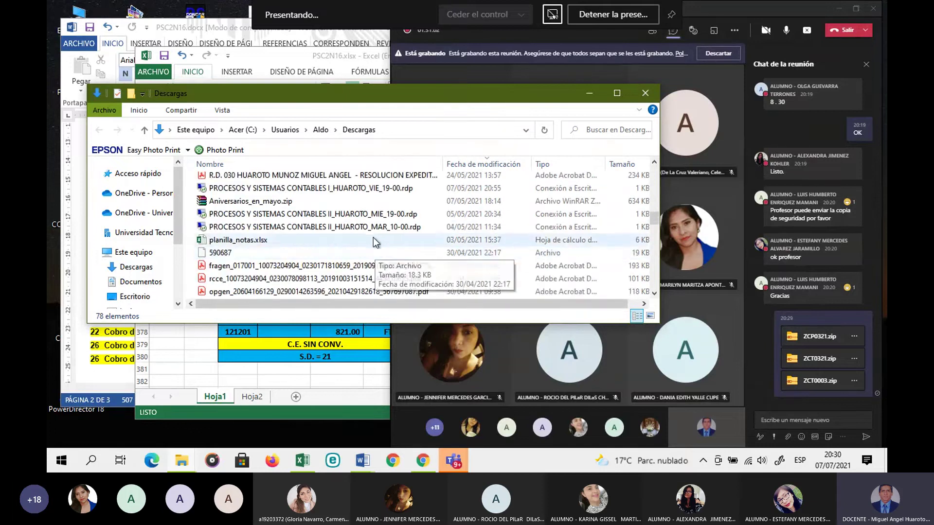
left_click(360, 218)
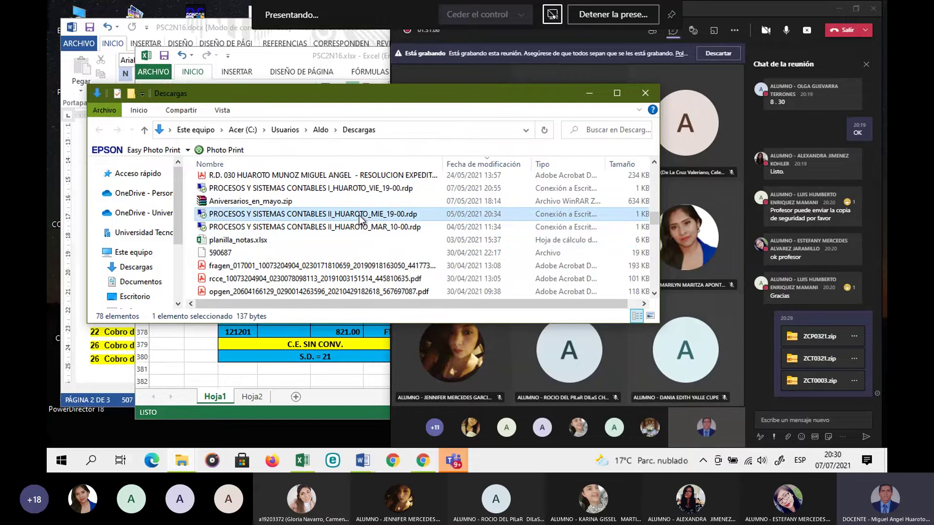
Step: Launch the MIE_19-00 remote desktop file and confirm the connection to the lab machine
double_click(359, 218)
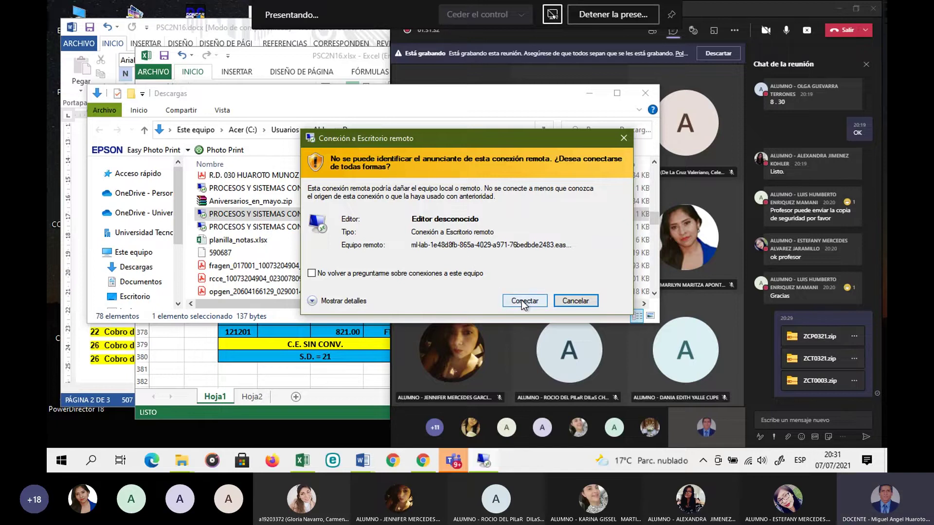
left_click(522, 302)
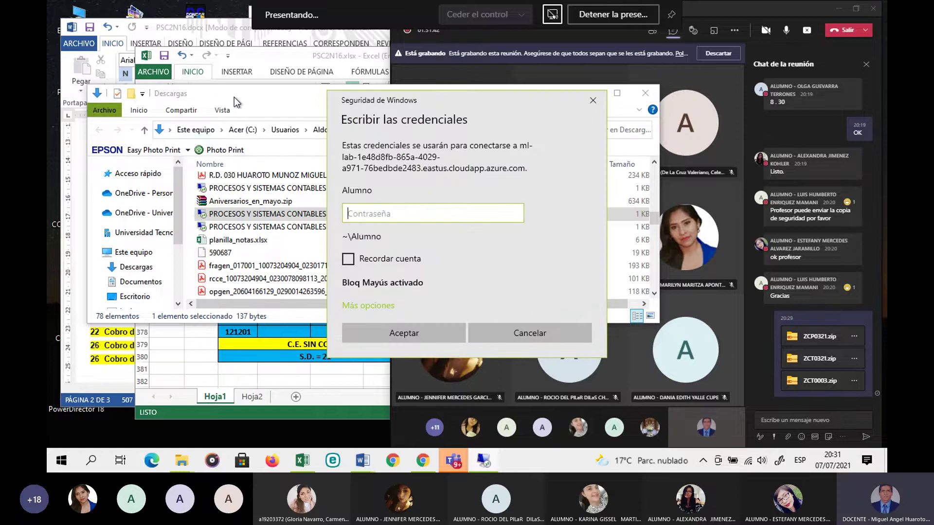
left_click(523, 113)
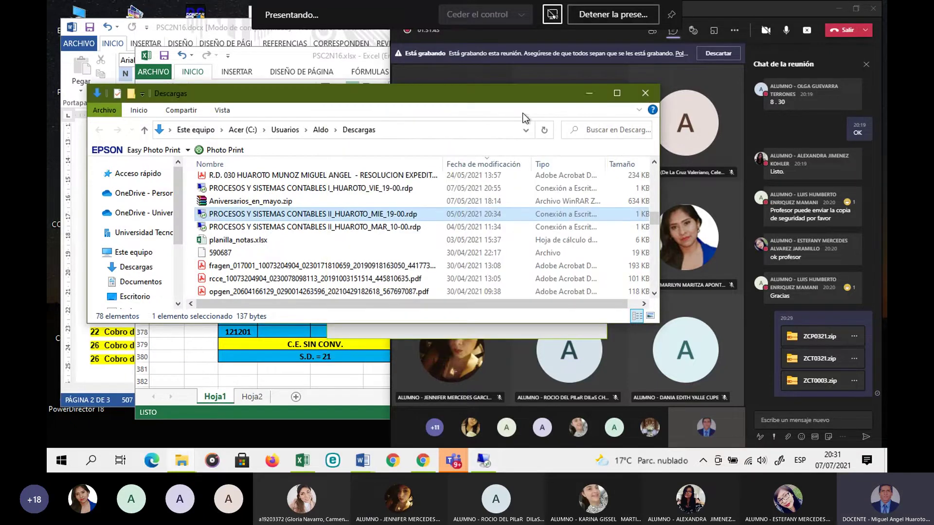
left_click(589, 94)
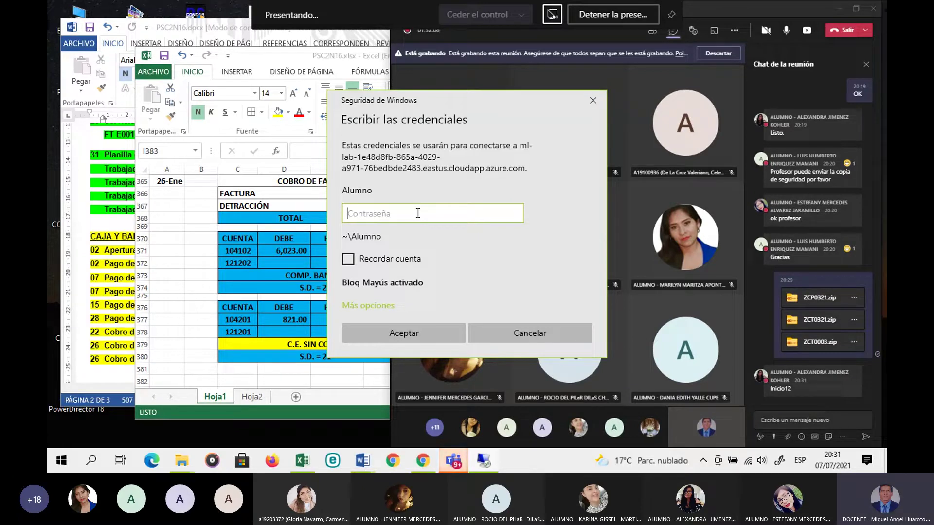
Step: Turn off Caps Lock and submit the Alumno account's password in Windows Security
key("Caps_Lock")
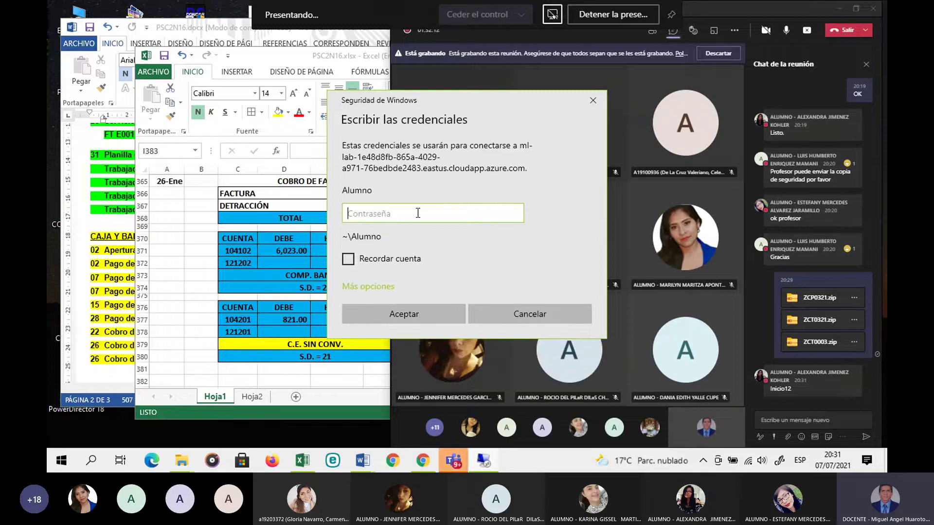
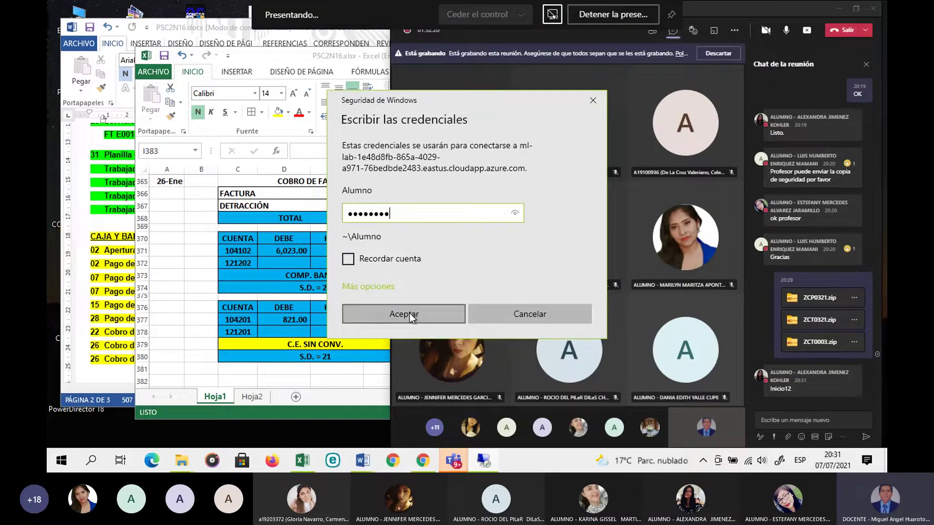
left_click(410, 315)
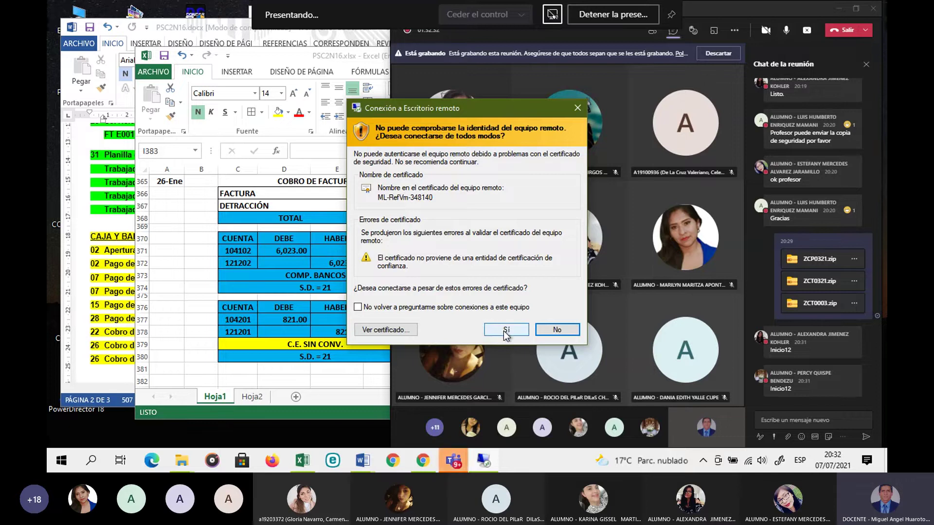
Step: Accept the ML-RefVm-348140 certificate warning so the remote desktop opens full screen
left_click(504, 331)
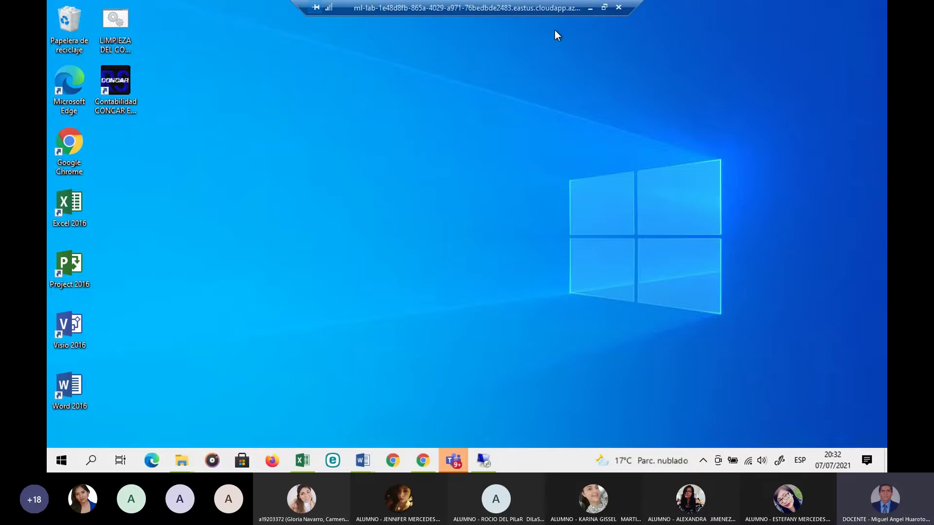
Step: Take the remote session out of full screen and send 'OK' in the Teams meeting chat
left_click(603, 9)
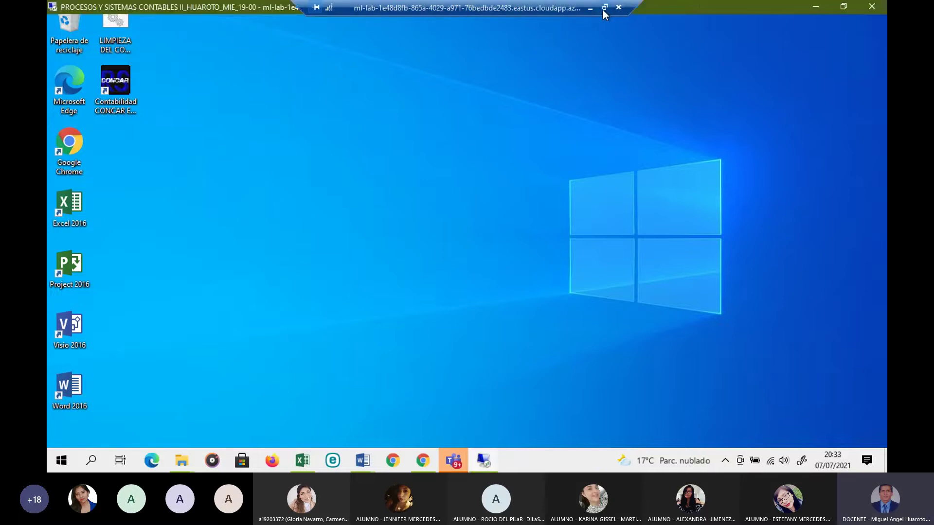
left_click_drag(541, 88, 684, 109)
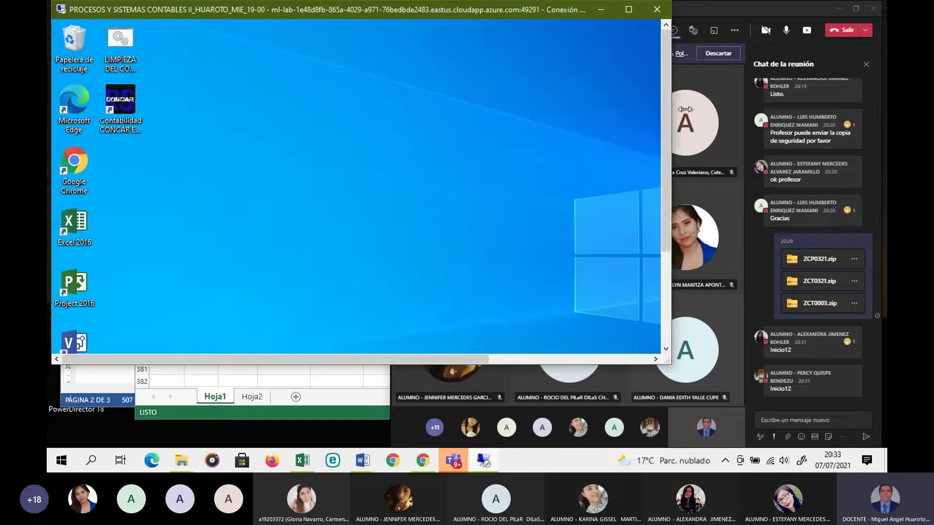
left_click(783, 420)
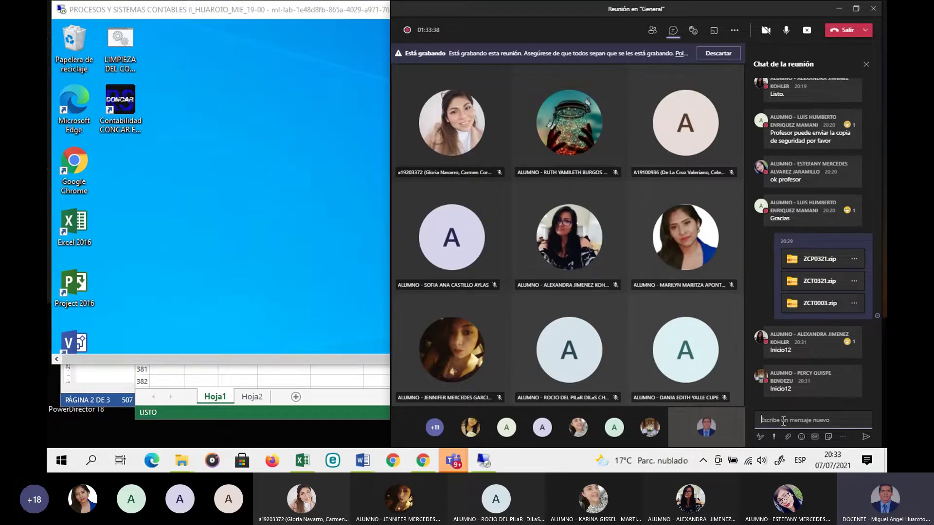
type("o")
key("BackSpace")
type("OK")
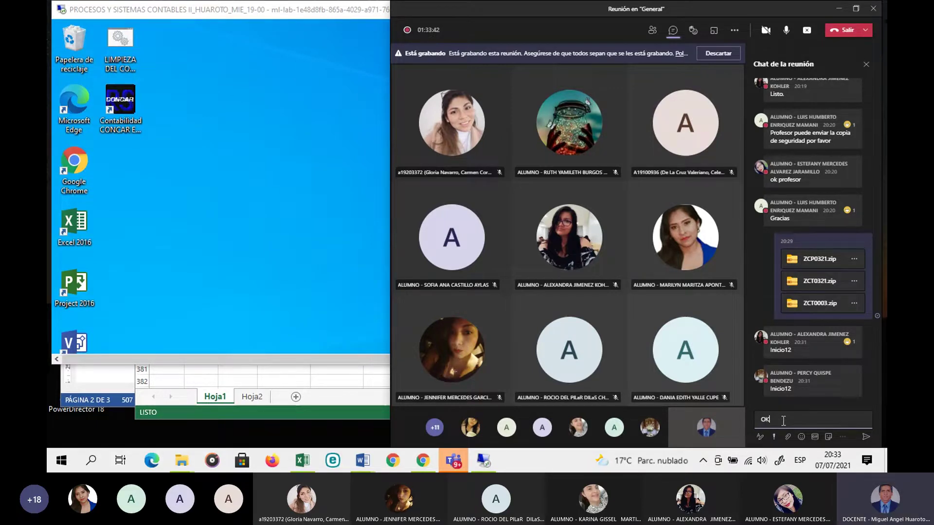
key("Return")
left_click(287, 243)
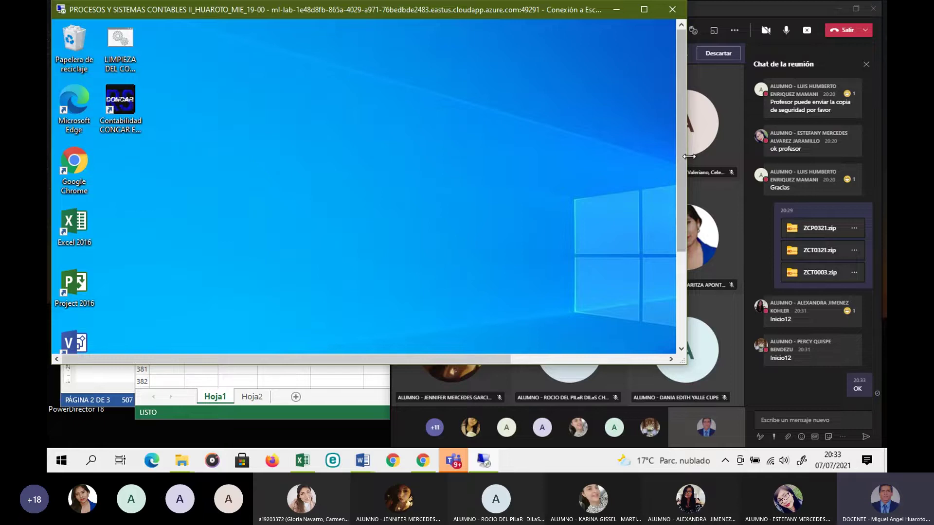
Step: Adjust the remote desktop window's height and width, narrowing it to reveal the Teams meeting
left_click_drag(686, 158, 743, 152)
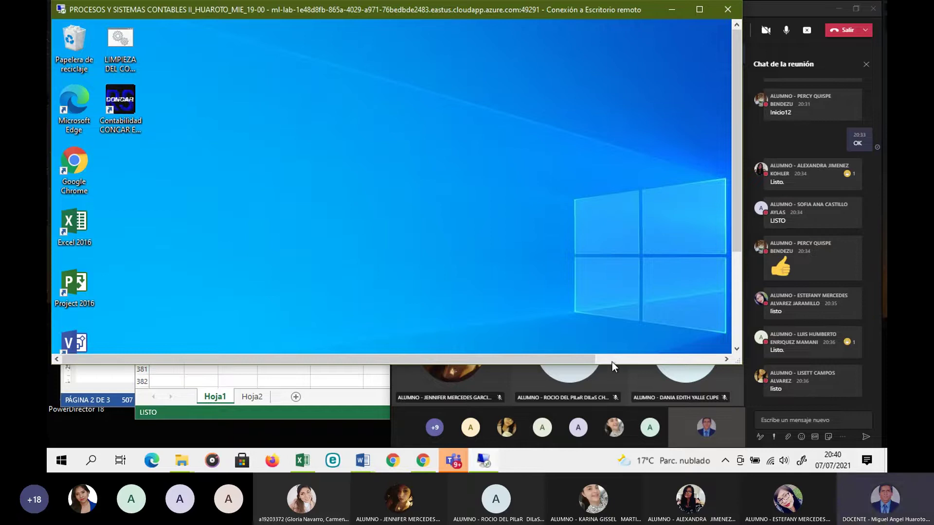
mouse_move(615, 368)
left_mouse_down()
mouse_move(616, 389)
mouse_move(615, 379)
left_mouse_up()
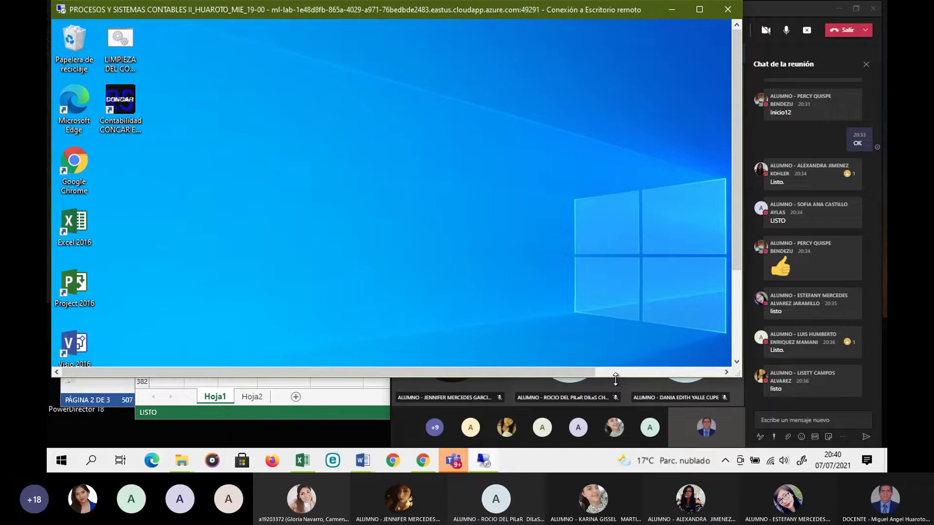
left_click_drag(615, 378, 616, 362)
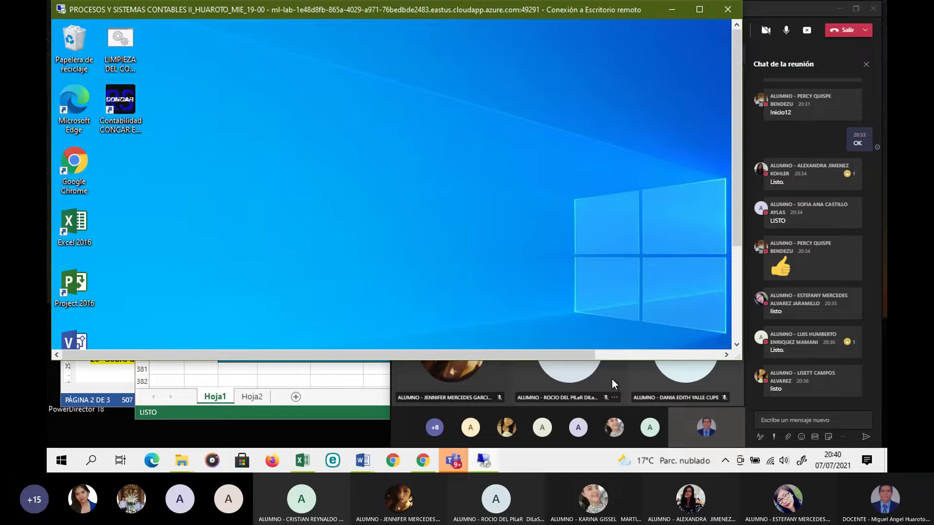
left_click_drag(617, 359, 653, 329)
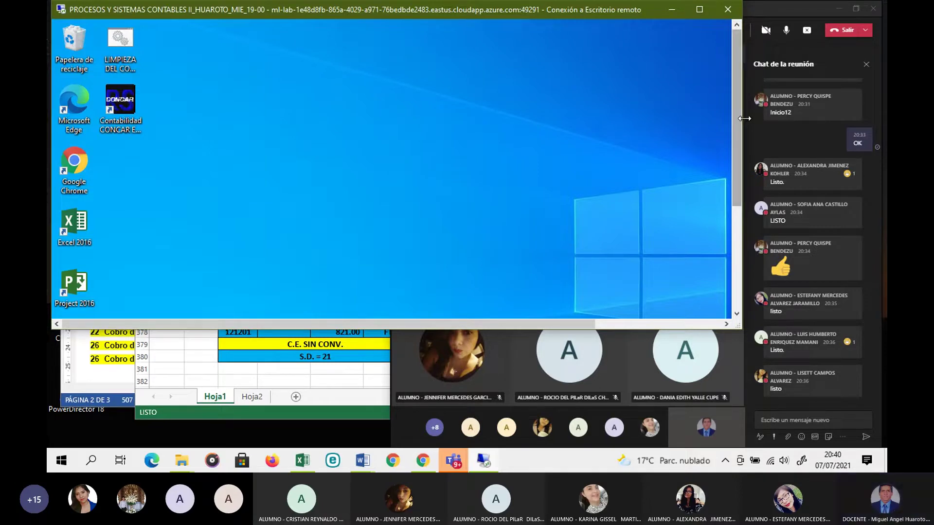
left_click_drag(740, 120, 591, 134)
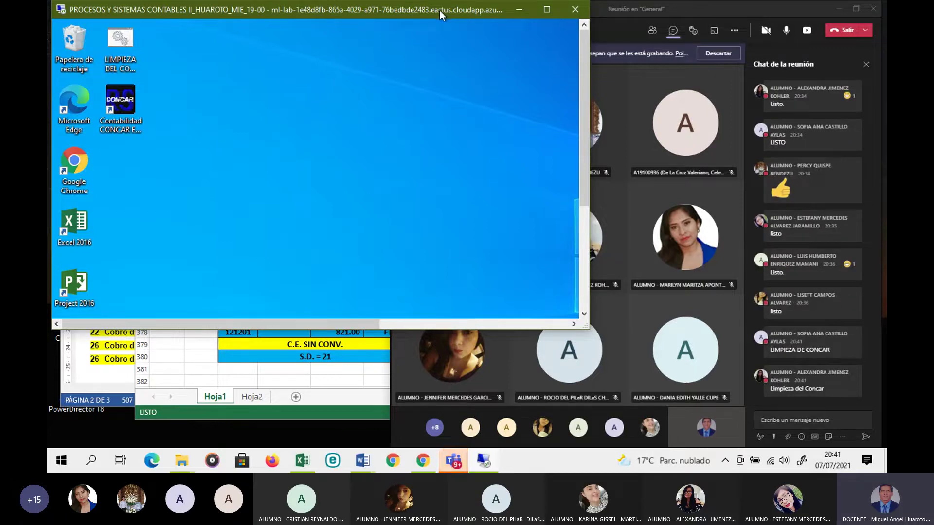
Step: Run LIMPIEZA DEL CONCAR remotely, select the three COPIA 300621 zips, and maximize the session
double_click(125, 43)
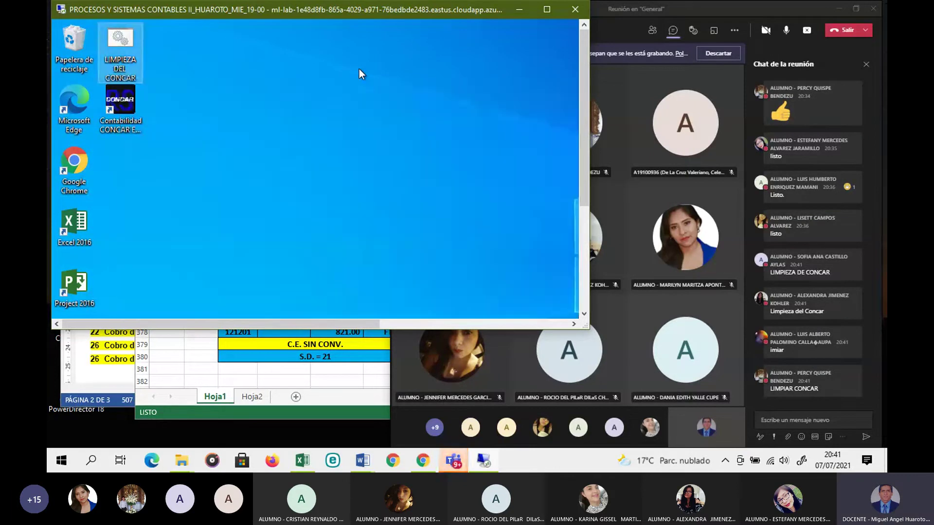
left_click(359, 73)
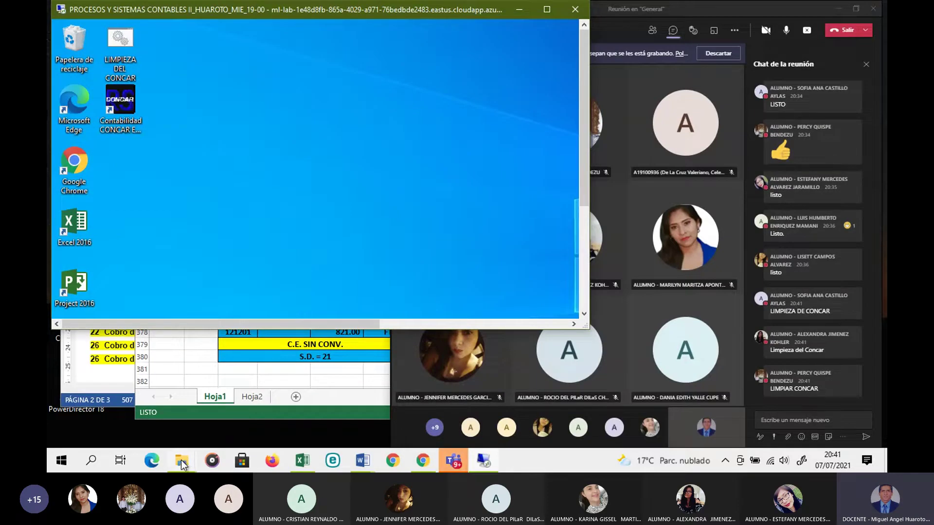
mouse_move(171, 459)
left_click(116, 437)
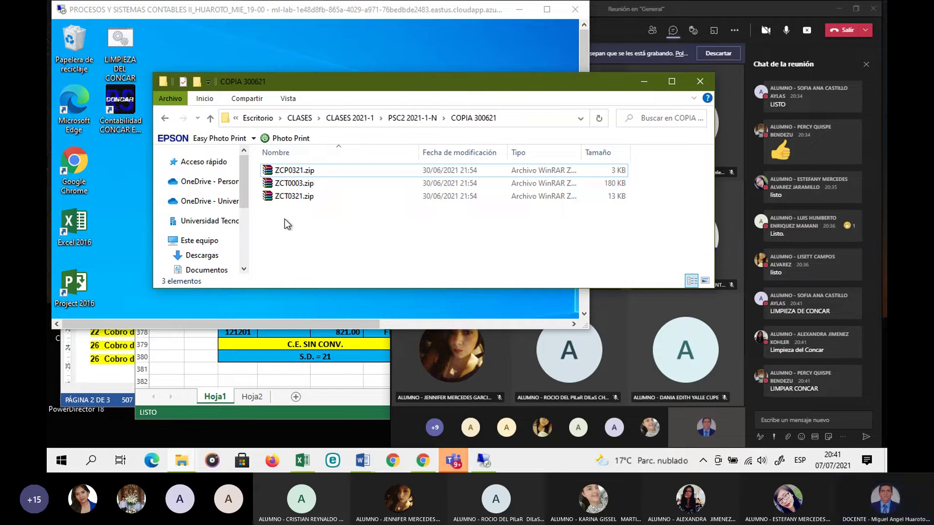
left_click_drag(271, 216, 322, 170)
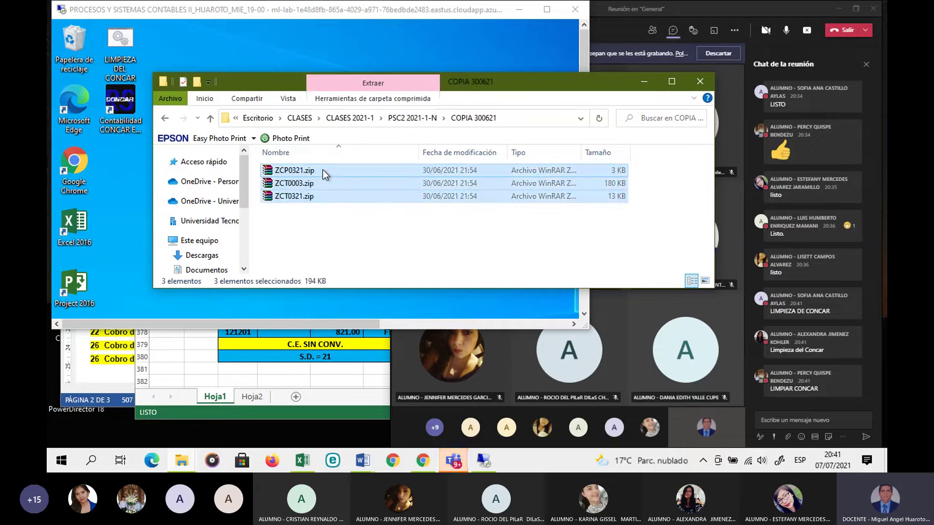
left_click(643, 82)
left_click(545, 9)
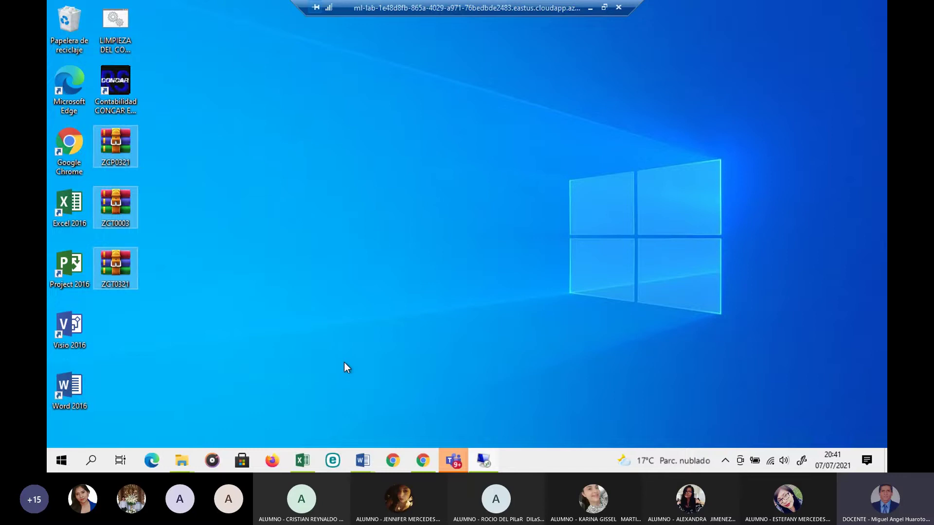
Step: Cut the three zip archives from the remote desktop
left_click(603, 8)
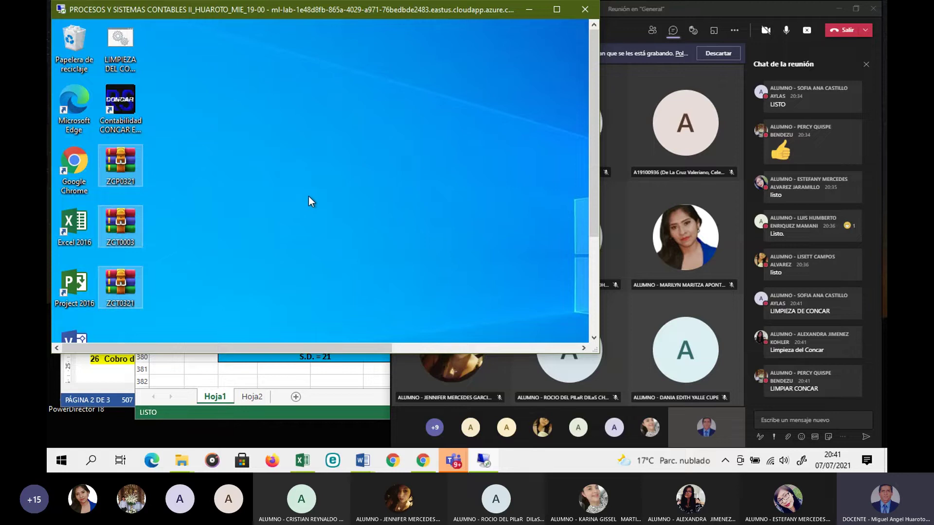
left_click(556, 10)
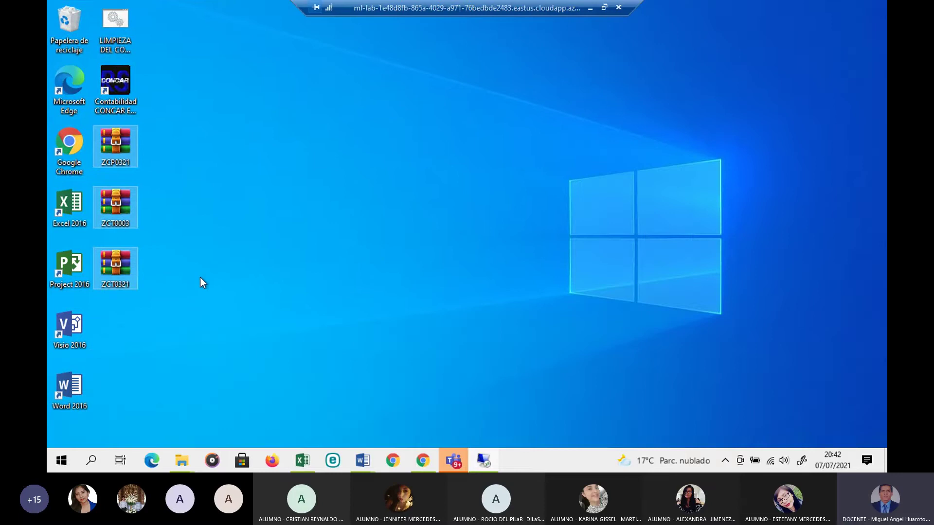
right_click(115, 149)
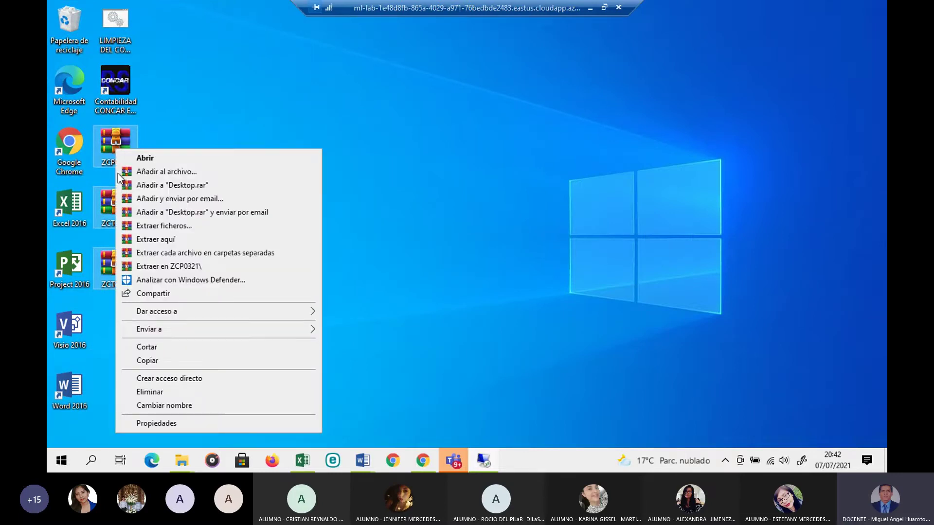
left_click(153, 347)
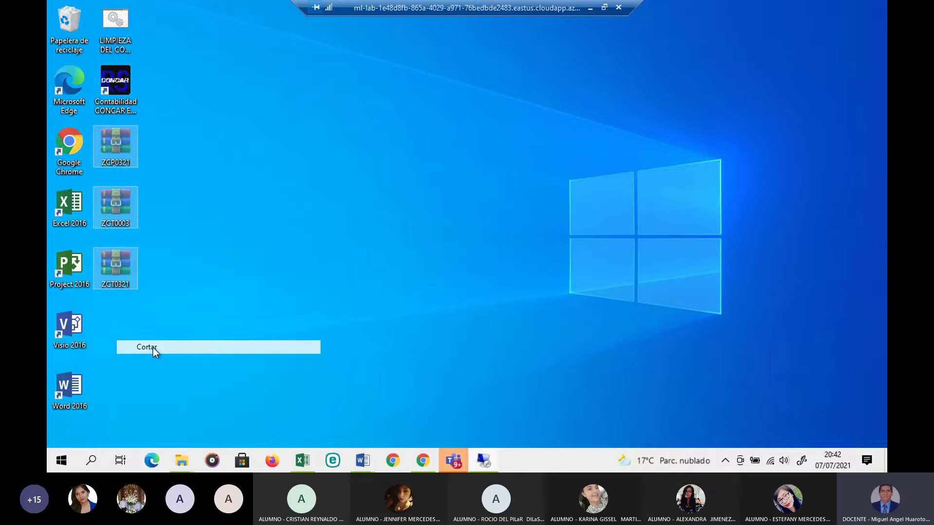
left_click(364, 294)
Step: Paste the three archives into the Concar80 folder through a new File Explorer window
key("super+e")
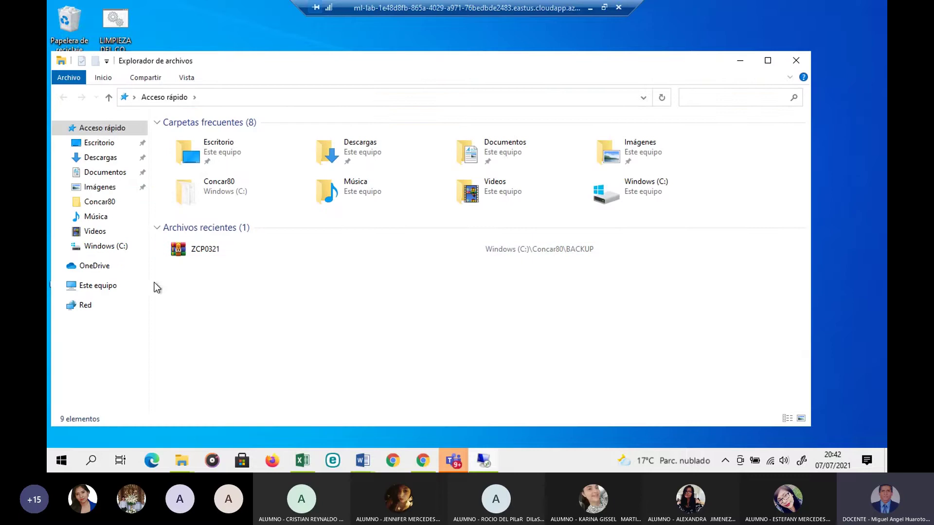
left_click(105, 288)
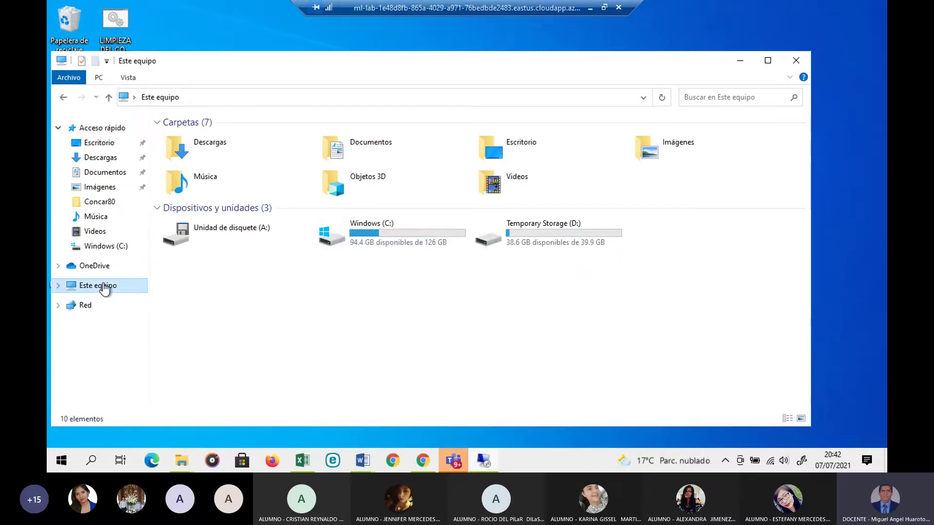
left_click(538, 226)
double_click(538, 226)
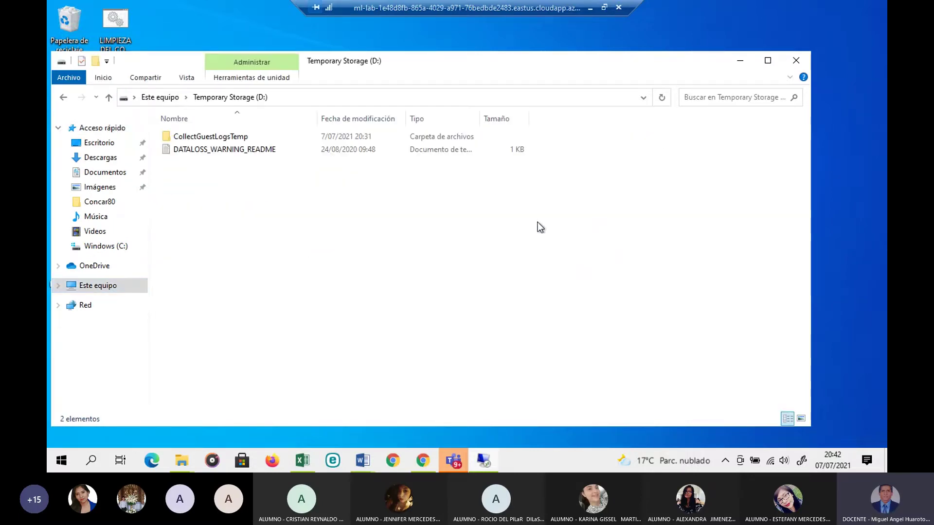
left_click(105, 203)
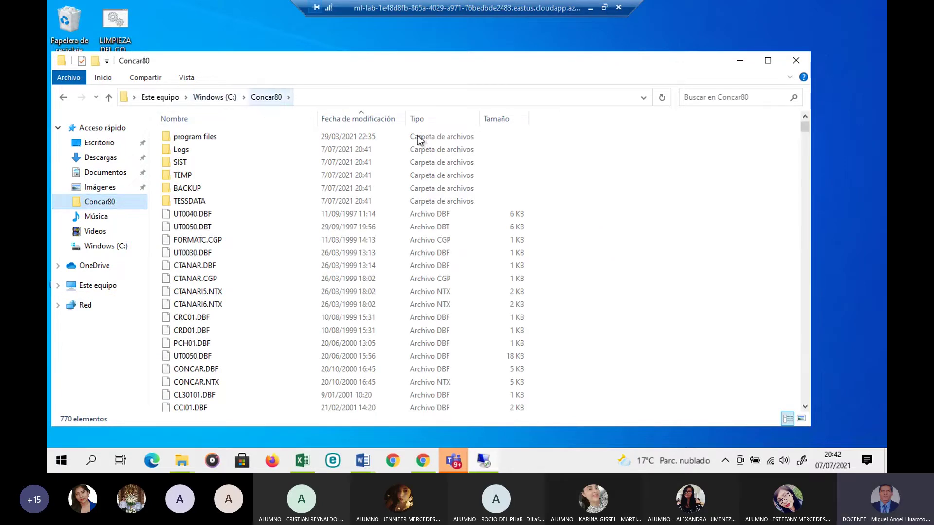
left_click(633, 221)
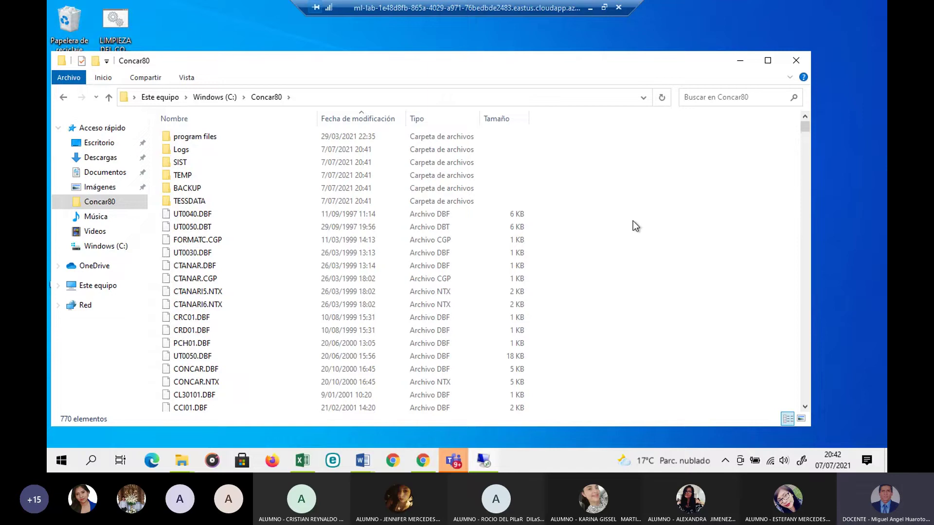
key("ctrl+v")
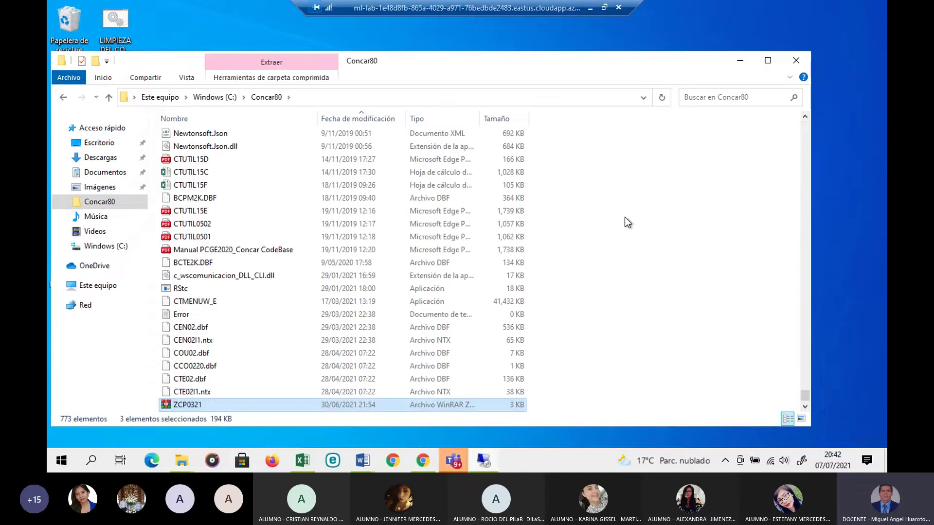
Step: Sort Concar80 by Fecha de modificación and select ZCP0321, ZCT0003 and ZCT0321
left_click(362, 120)
left_click(196, 138)
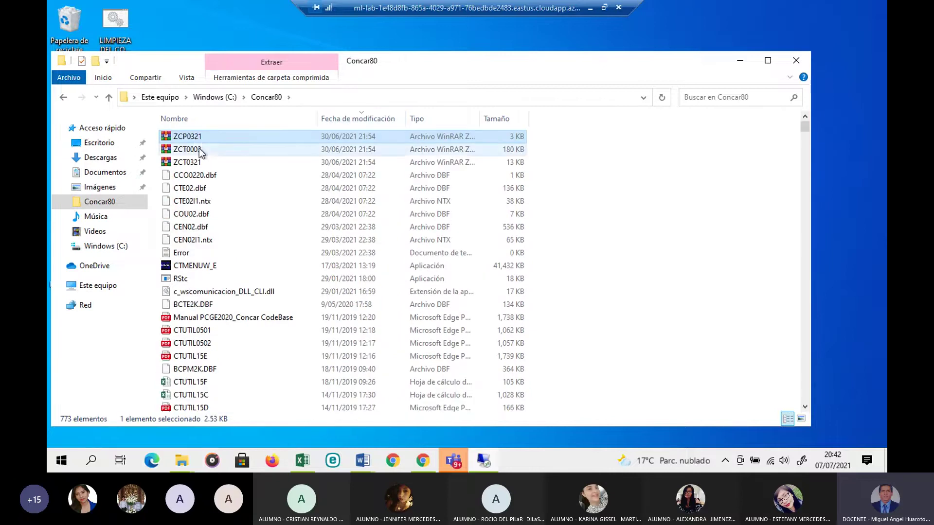
left_click(200, 163, "shift")
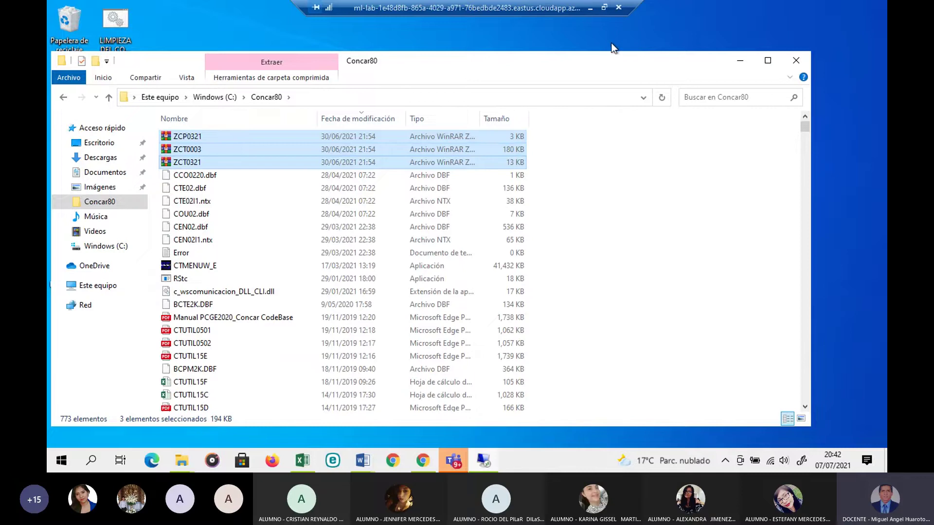
left_click(603, 10)
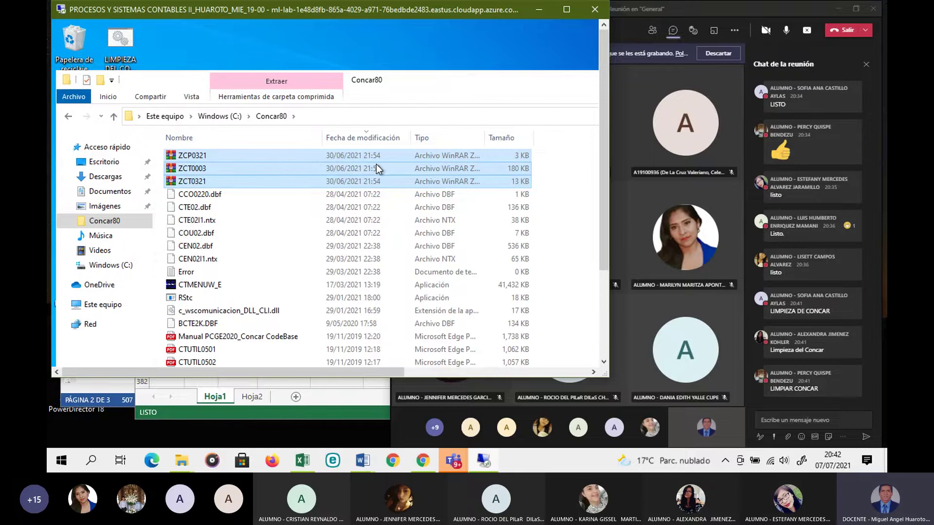
Step: Extract the three archives into Concar80, choosing Sí a todo to overwrite existing files
right_click(252, 168)
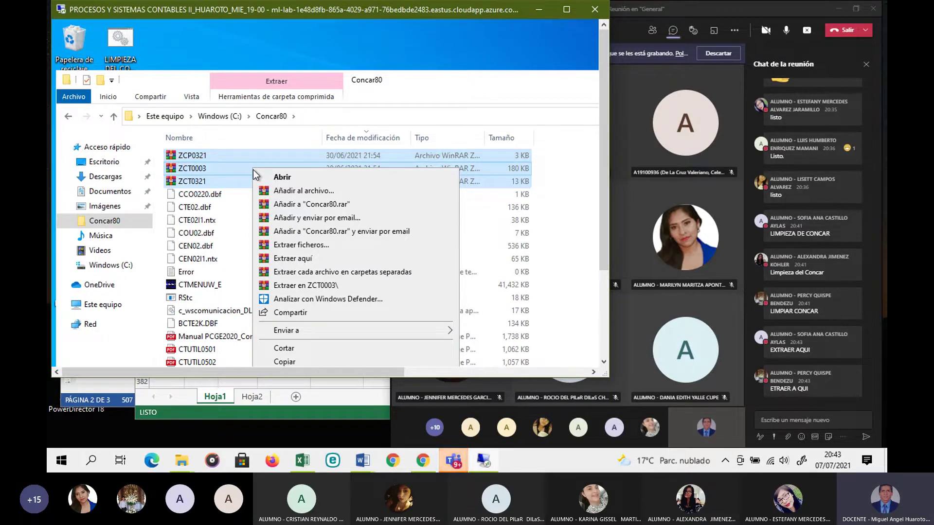
left_click(297, 259)
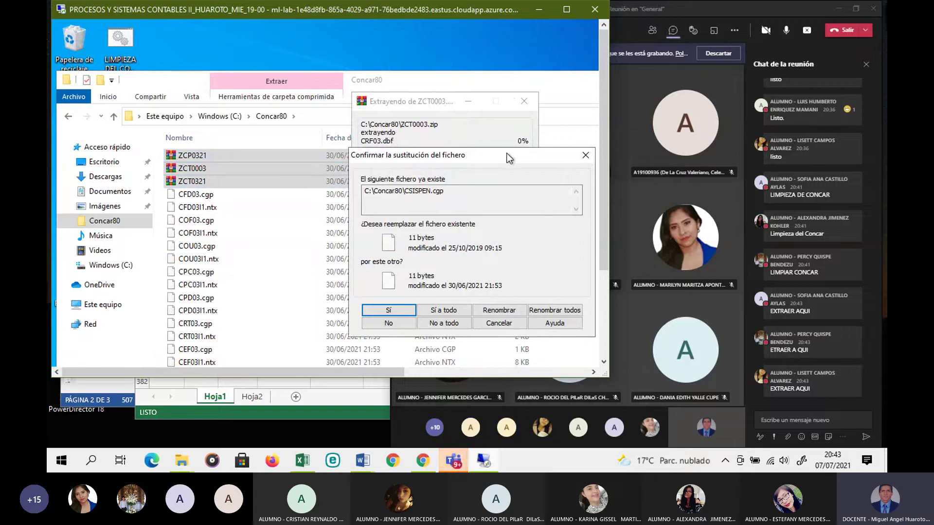
left_click_drag(494, 156, 434, 149)
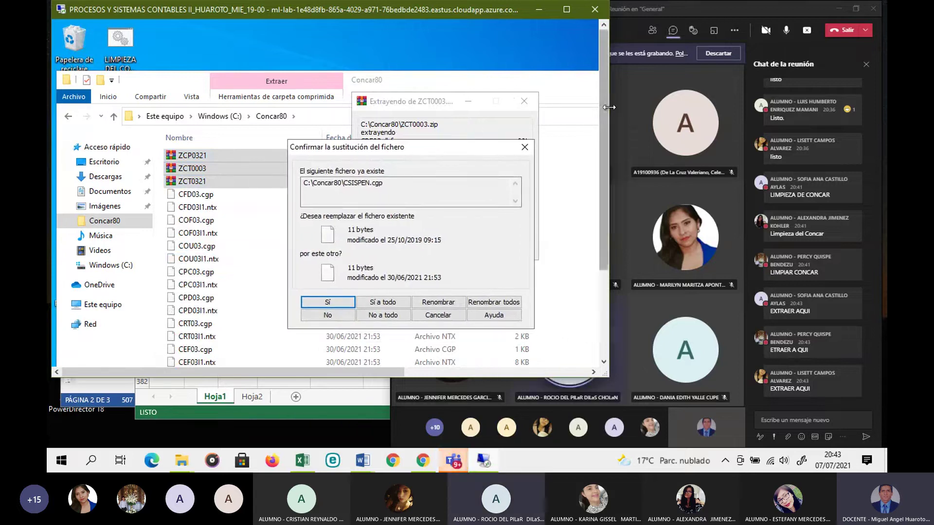
left_click_drag(593, 109, 578, 109)
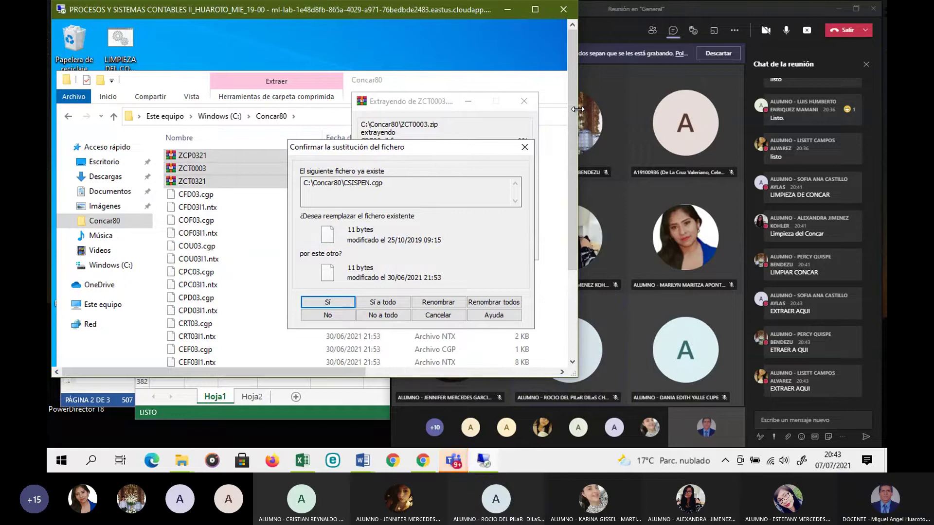
left_click(384, 302)
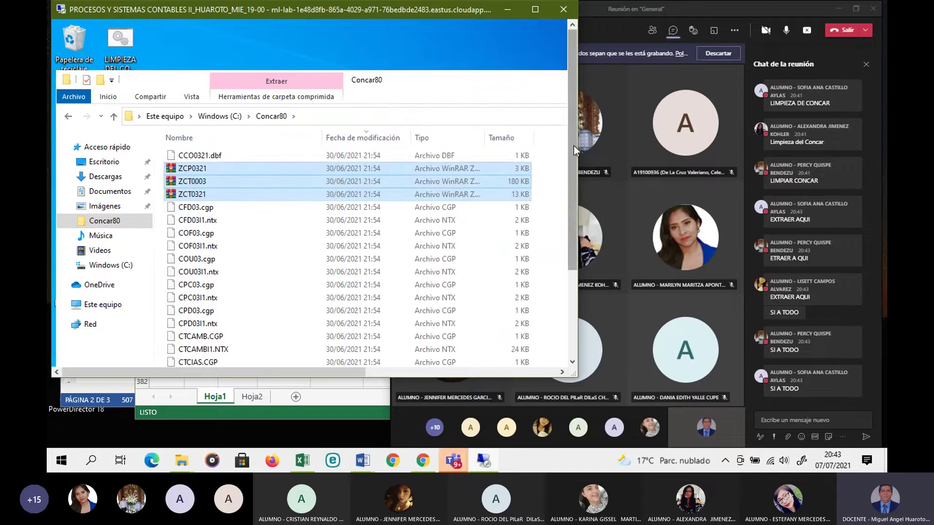
left_click_drag(577, 145, 636, 142)
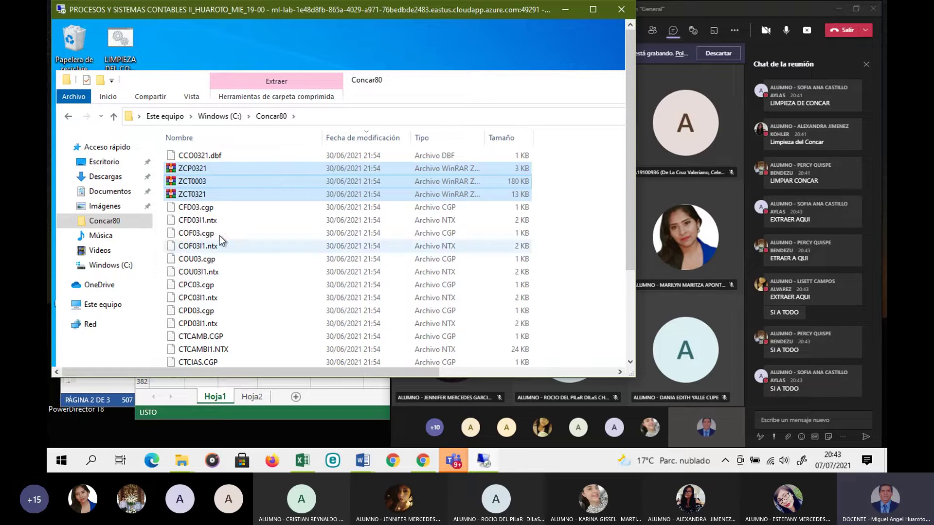
Step: Reopen and dismiss the three archives' context menu, then check the Concar80 listing
right_click(218, 173)
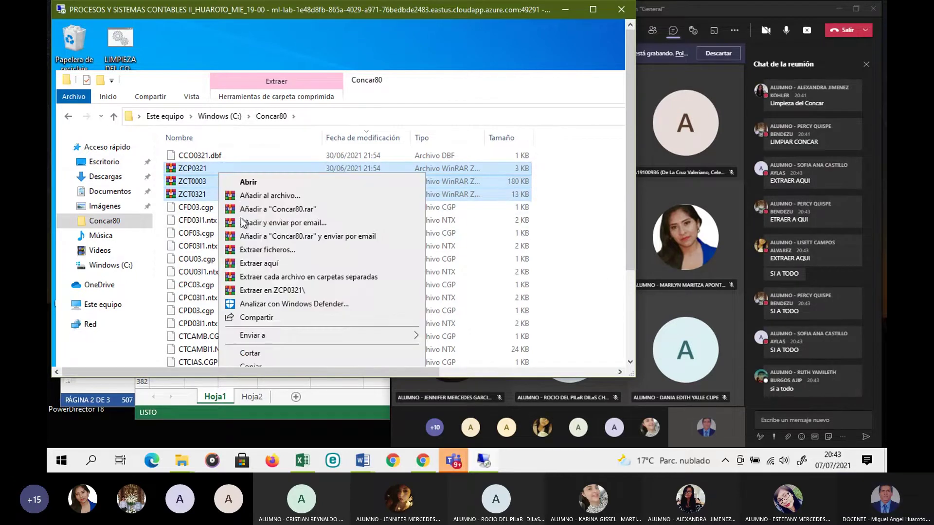
left_click(375, 136)
scroll(431, 247, "down", 3)
scroll(270, 181, "up", 3)
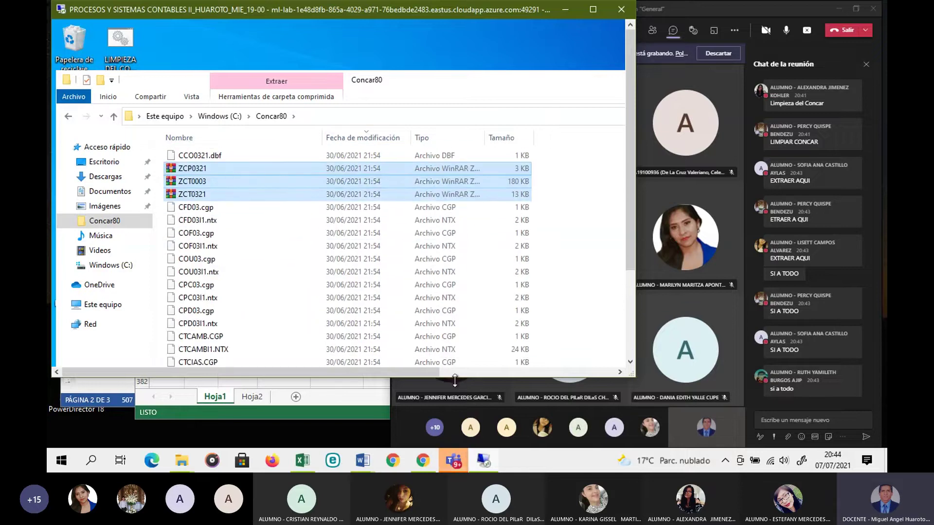
Step: Delete the three ZIP archives from C:\Concar80 and close the Concar80 folder window
left_click_drag(455, 377, 457, 428)
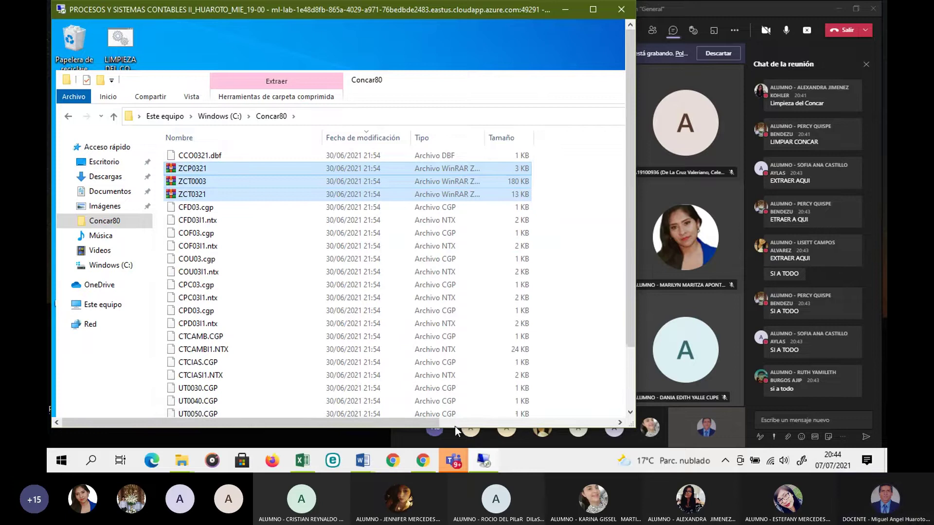
right_click(238, 185)
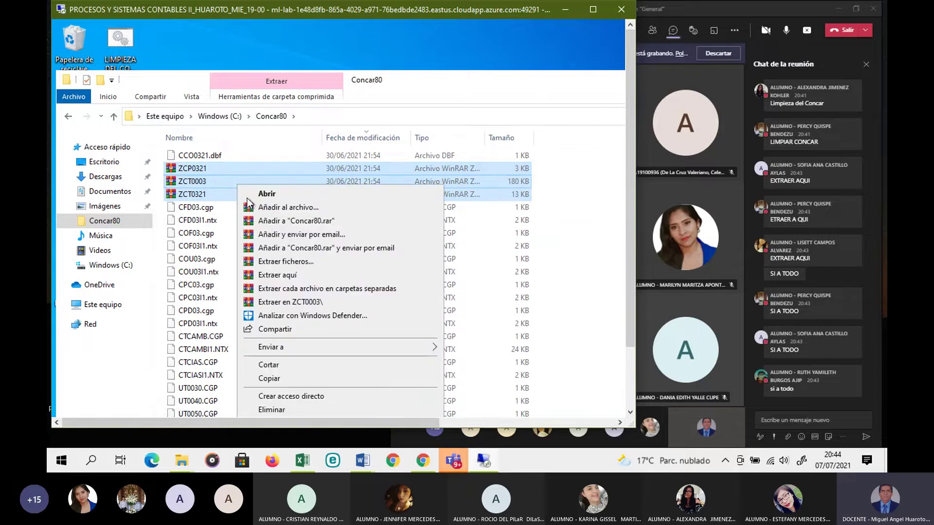
left_click(271, 410)
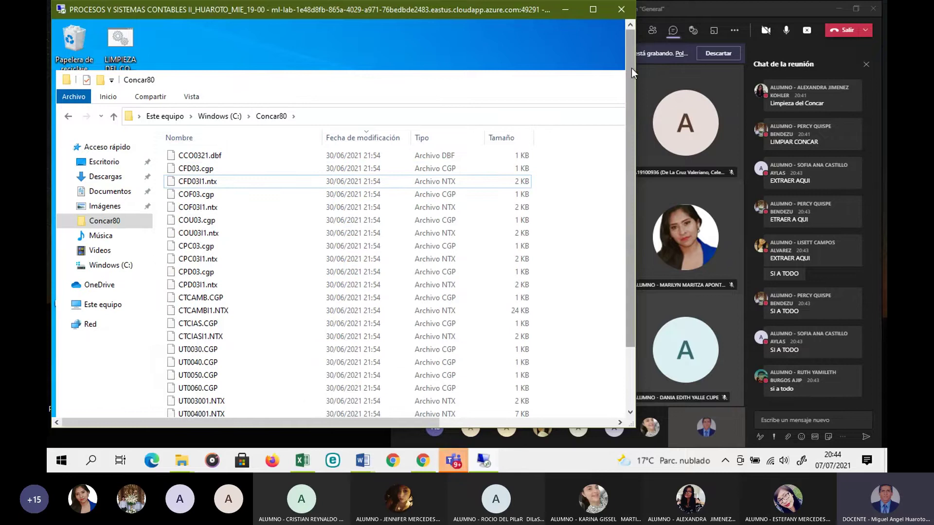
left_click_drag(635, 81, 832, 86)
left_click(803, 83)
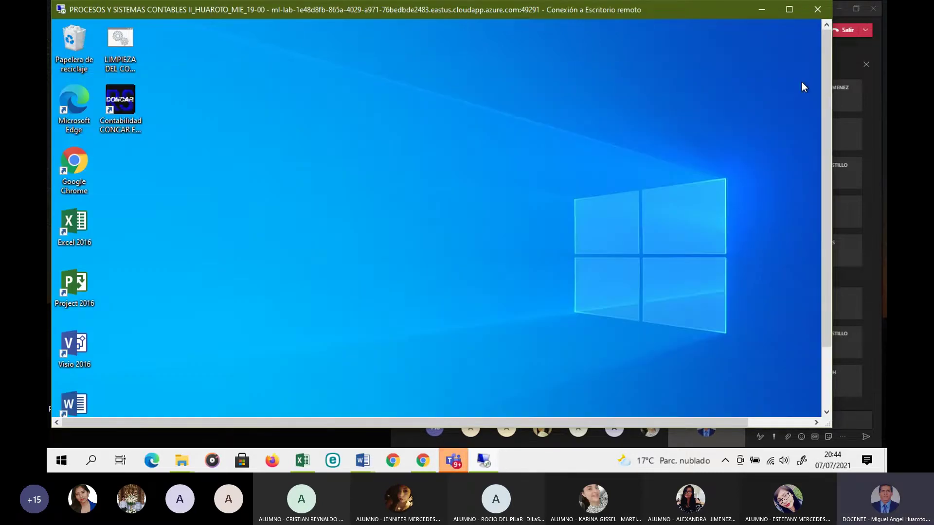
left_click_drag(831, 106, 748, 110)
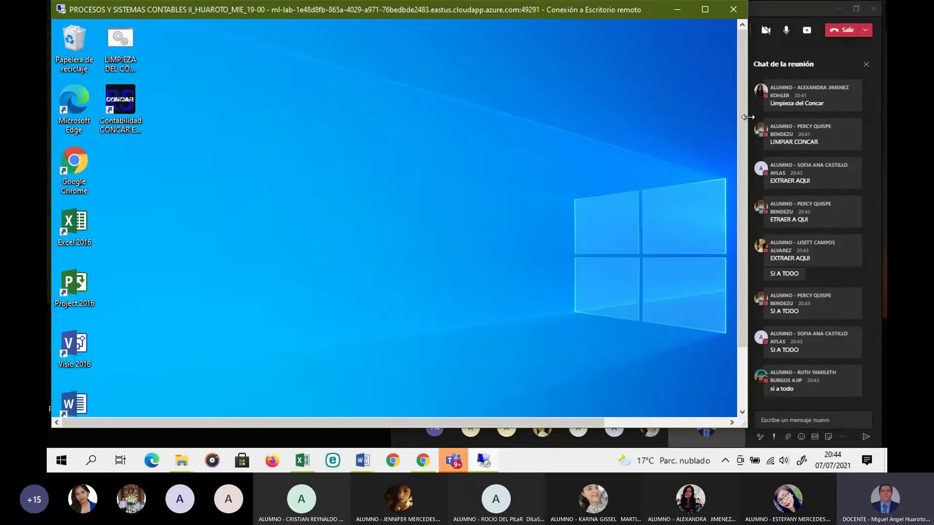
Step: Launch CONCAR, sign in as user SIST and enter company 0003 CONTABLES NOCHE
double_click(130, 103)
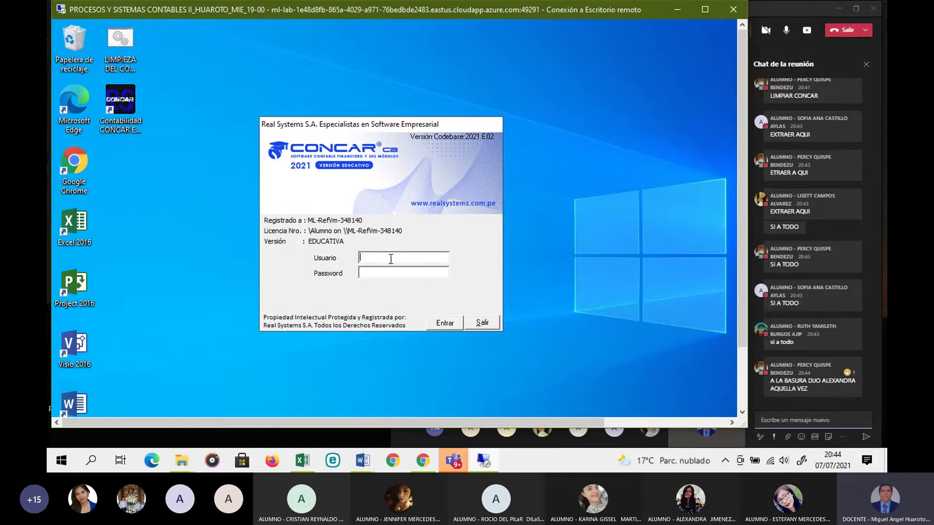
key("Caps_Lock")
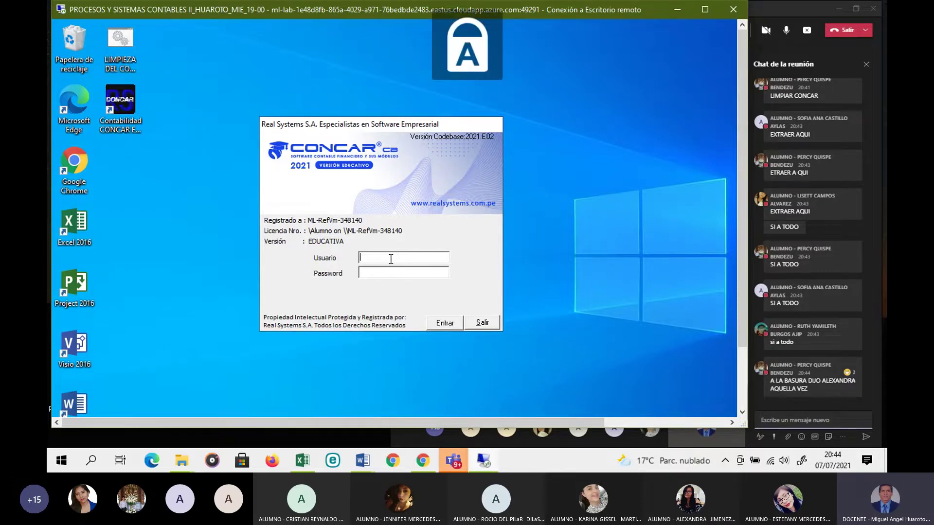
type("SIST")
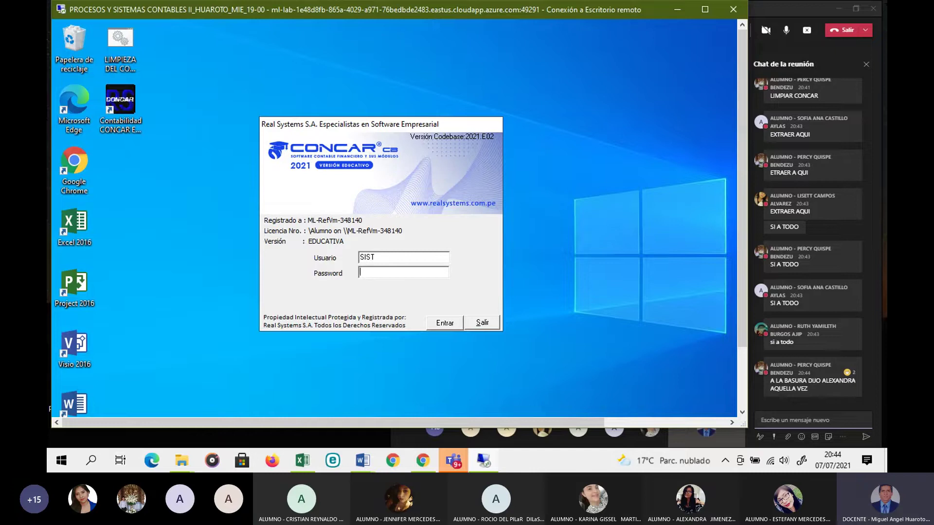
key("Return")
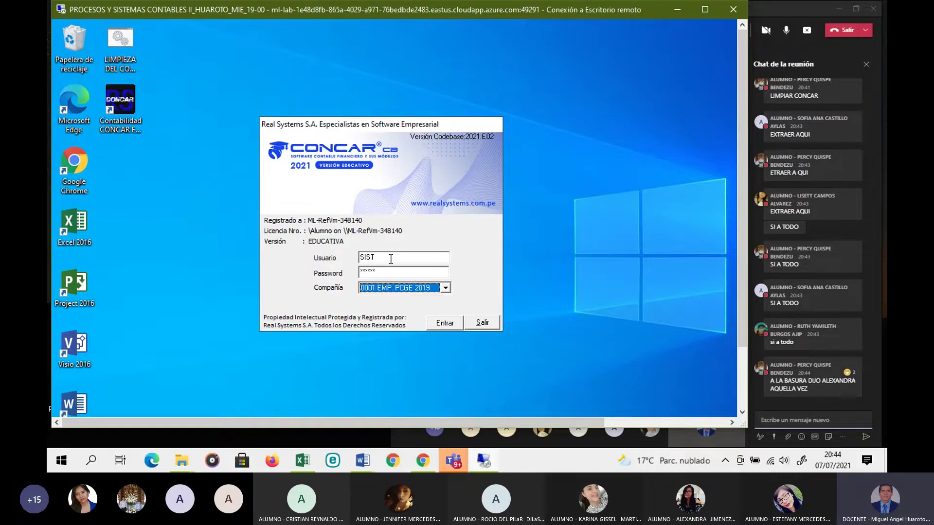
left_click(445, 288)
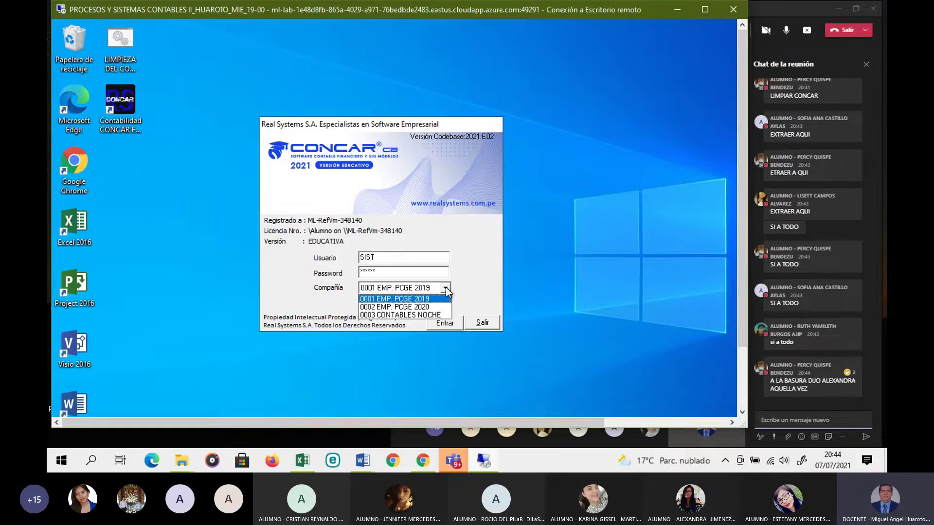
left_click(398, 315)
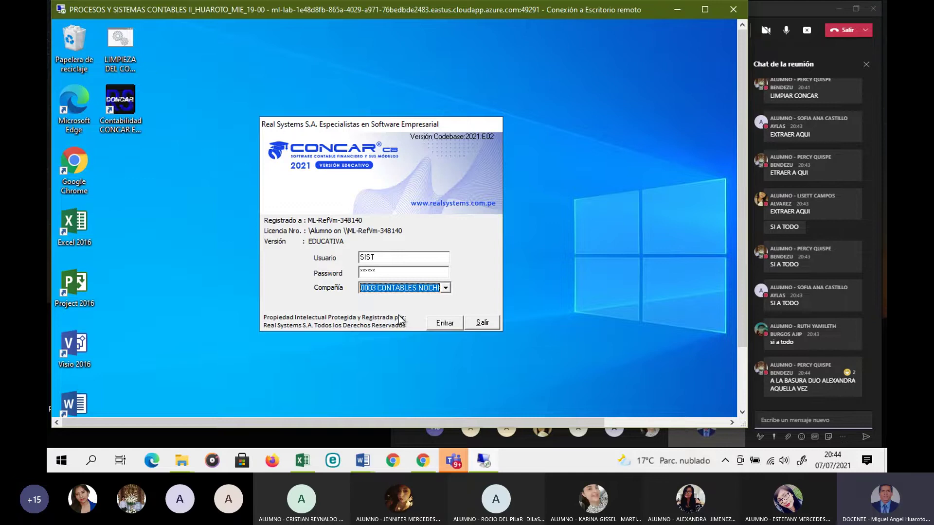
left_click(444, 323)
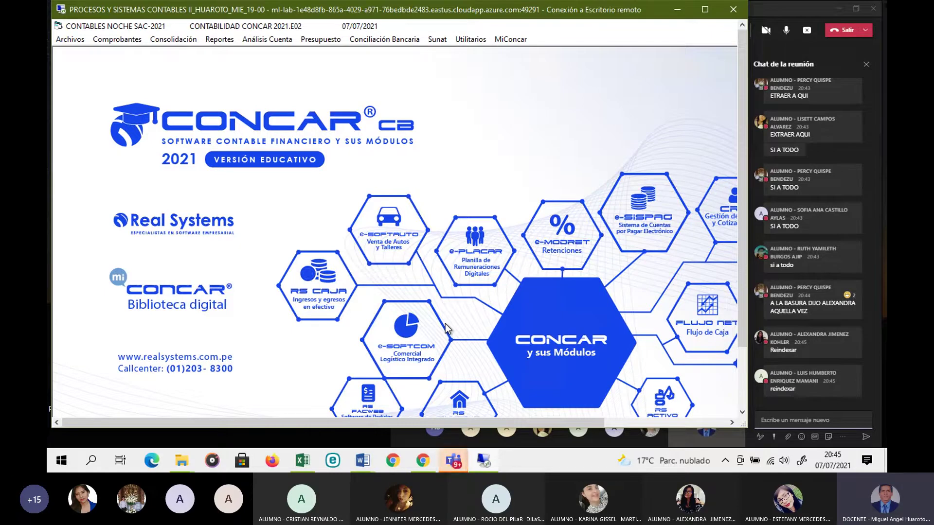
Step: Reindex the main and the movements databases from Utilitarios, acknowledging each completion
left_click(473, 41)
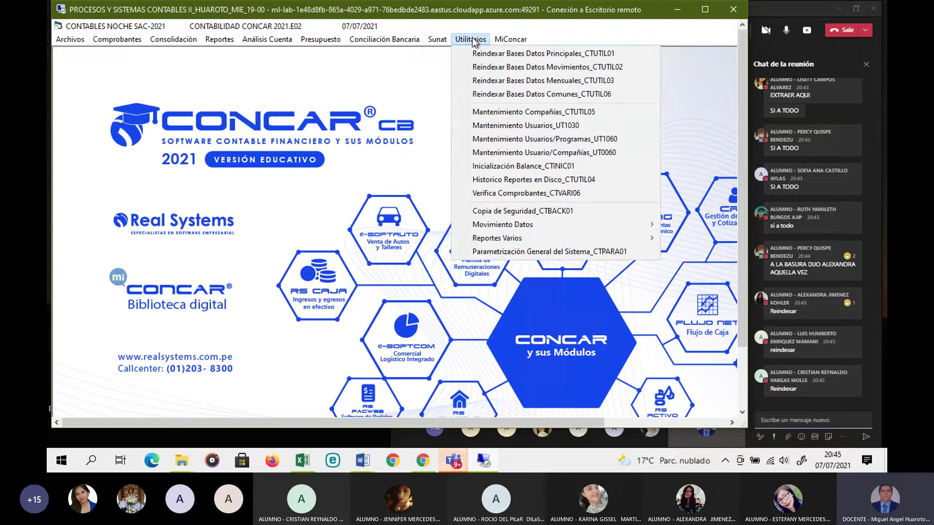
left_click(486, 53)
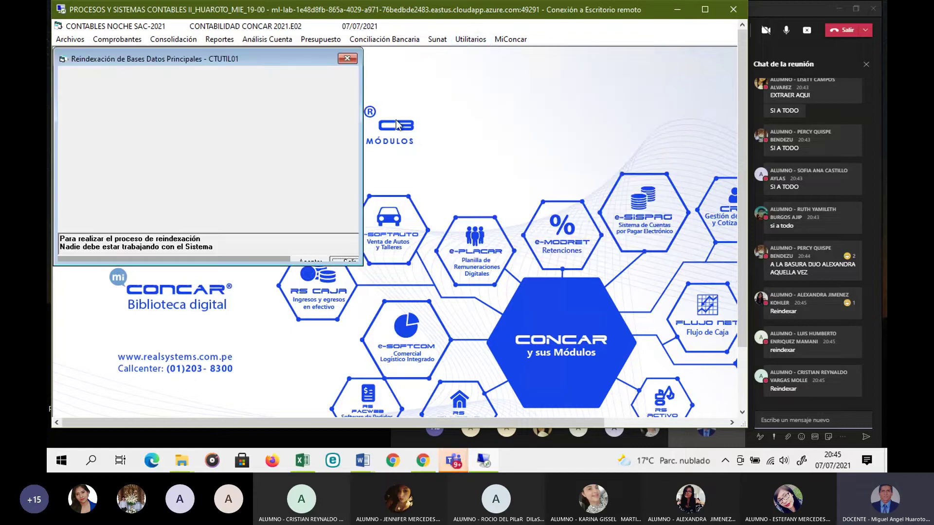
left_click(315, 262)
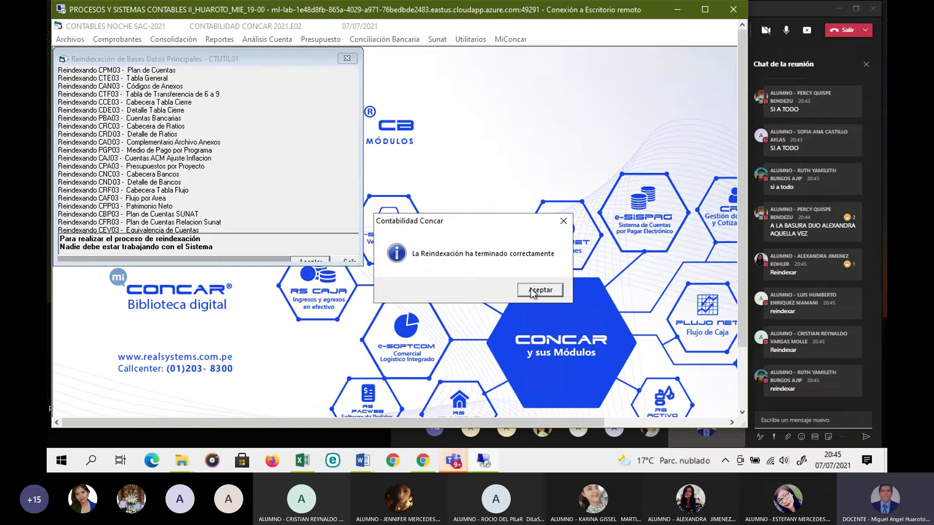
left_click(531, 288)
left_click(471, 39)
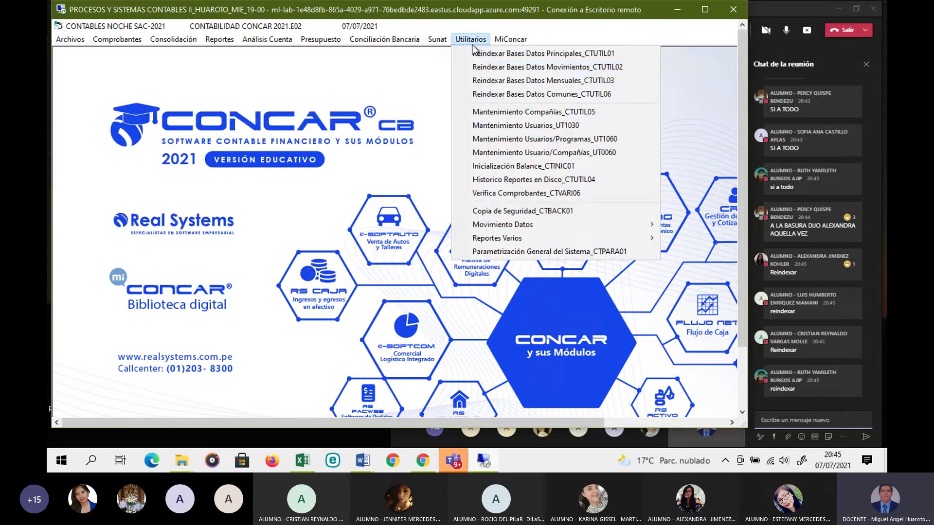
left_click(488, 68)
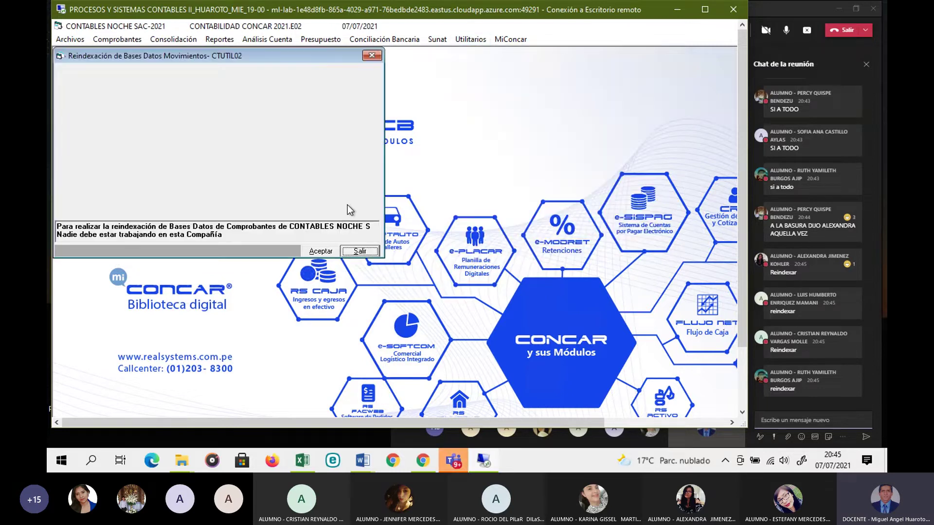
left_click(326, 251)
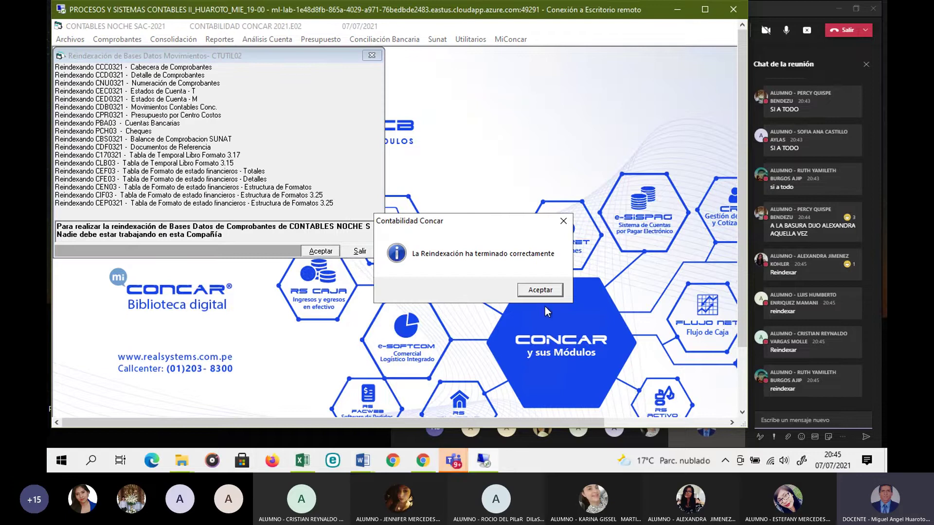
left_click(540, 345)
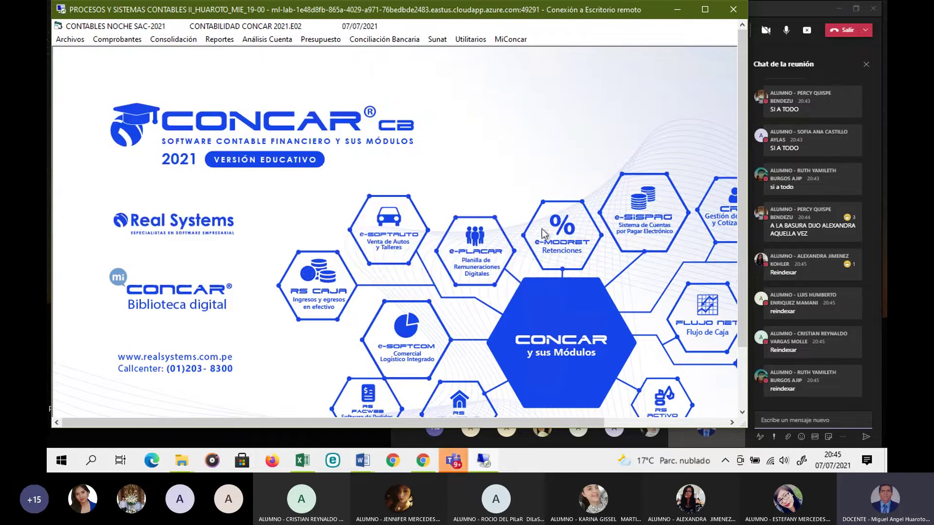
Step: Reindex the monthly (CTUTIL03) and common (CTUTIL06) databases, acknowledging each completion
left_click(471, 40)
left_click(497, 81)
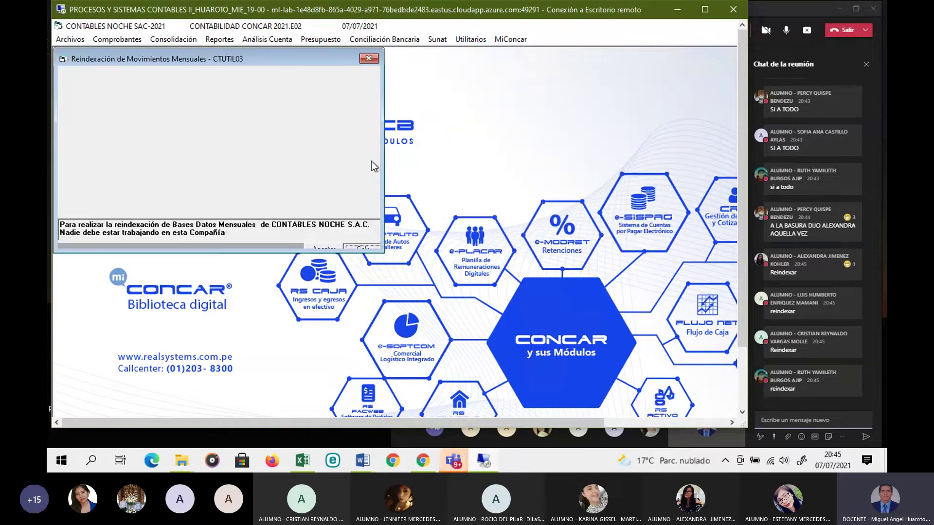
left_click(335, 247)
left_click(546, 293)
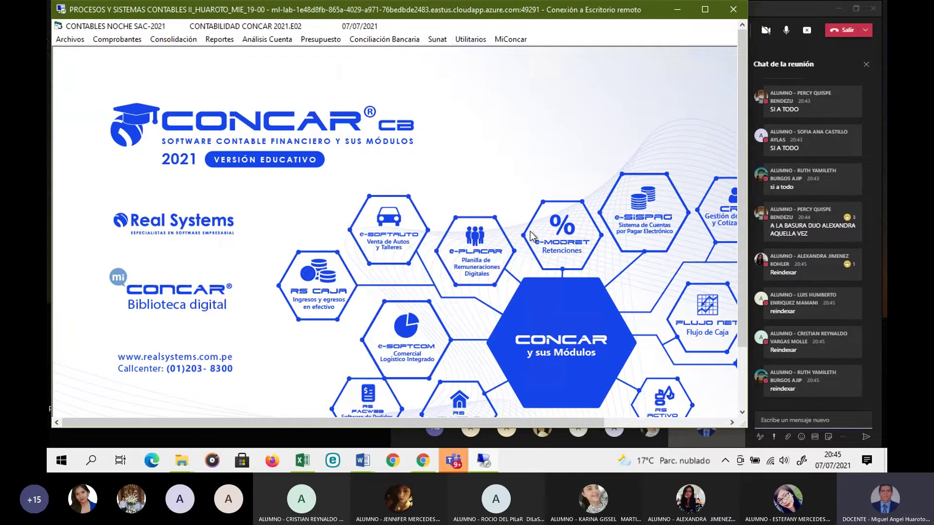
left_click(480, 44)
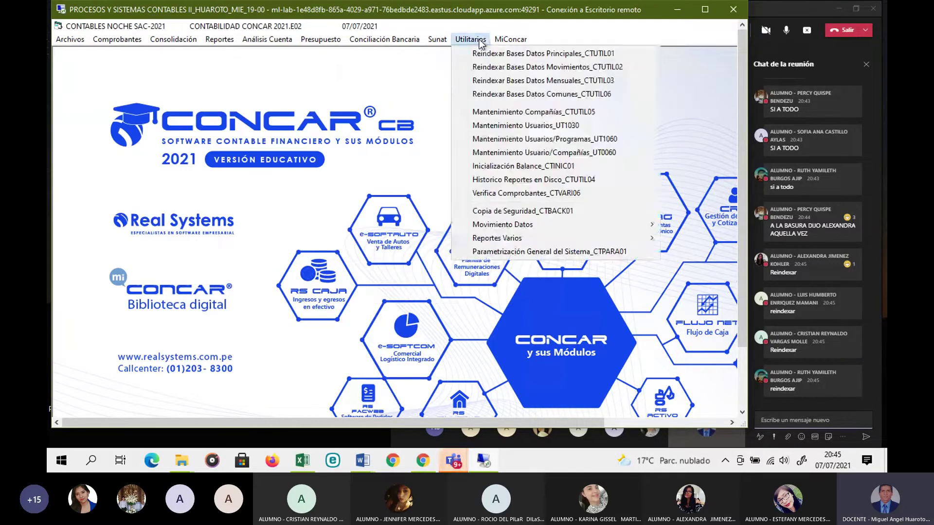
left_click(491, 93)
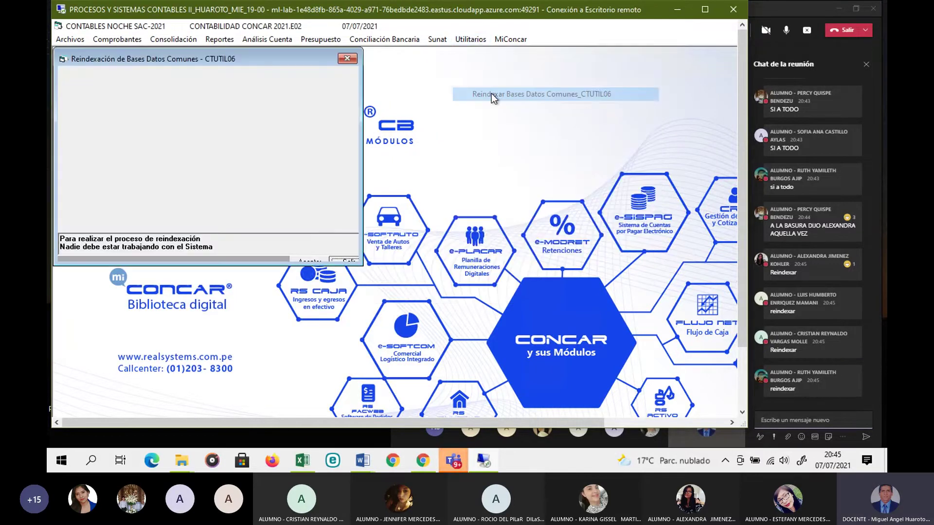
left_click(309, 261)
left_click(535, 294)
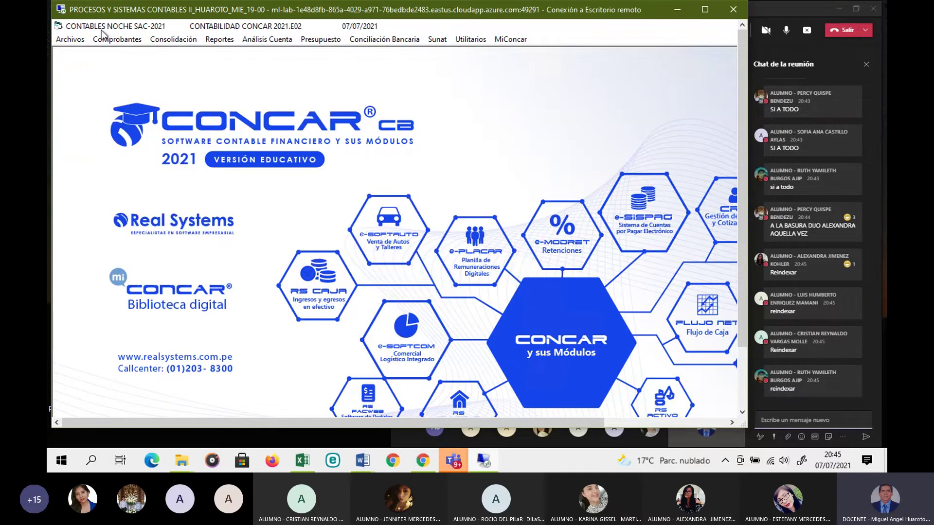
Step: Open Consulta Situación Comprobantes (CTMOVI02) and scroll to the last vouchers, down to the 35 payroll entry
left_click(115, 40)
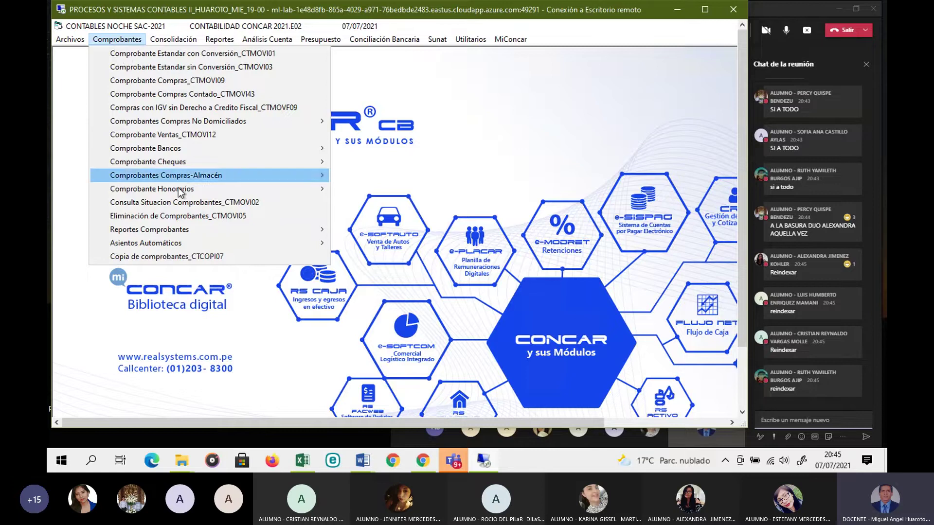
left_click(190, 203)
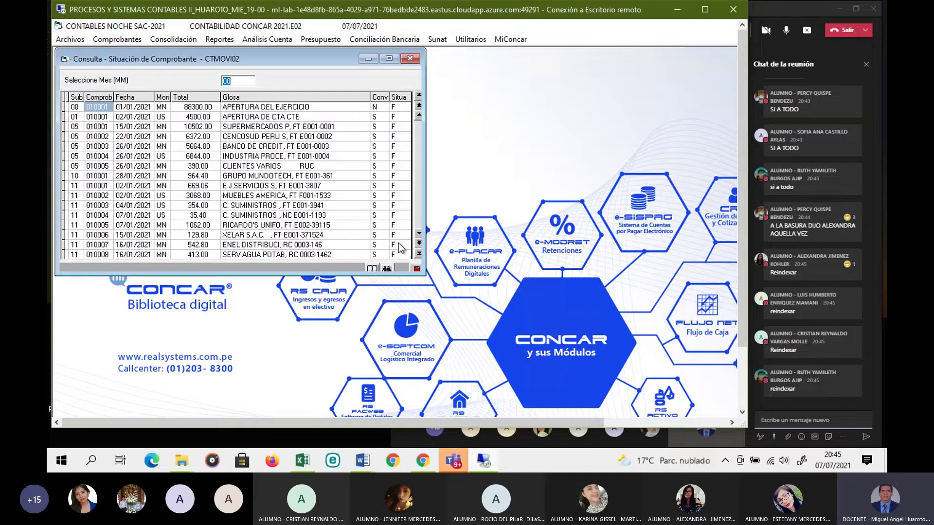
left_click(418, 254)
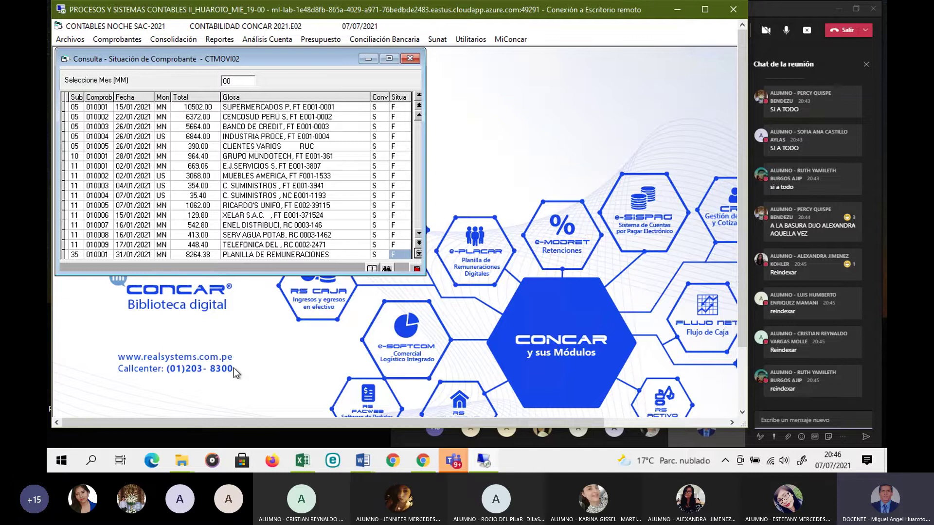
Step: Look over the PSC2N16 workbook, then close CONCAR's voucher status query window
mouse_move(301, 462)
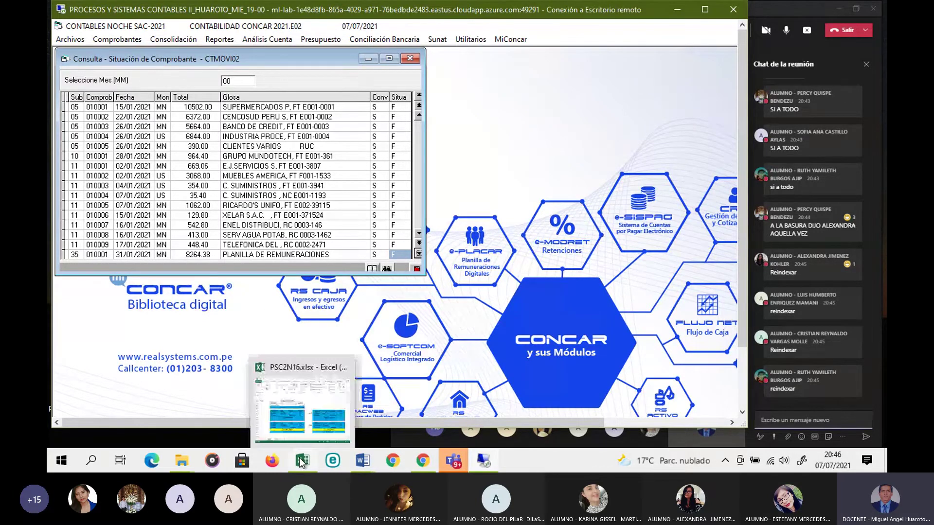
left_click(301, 462)
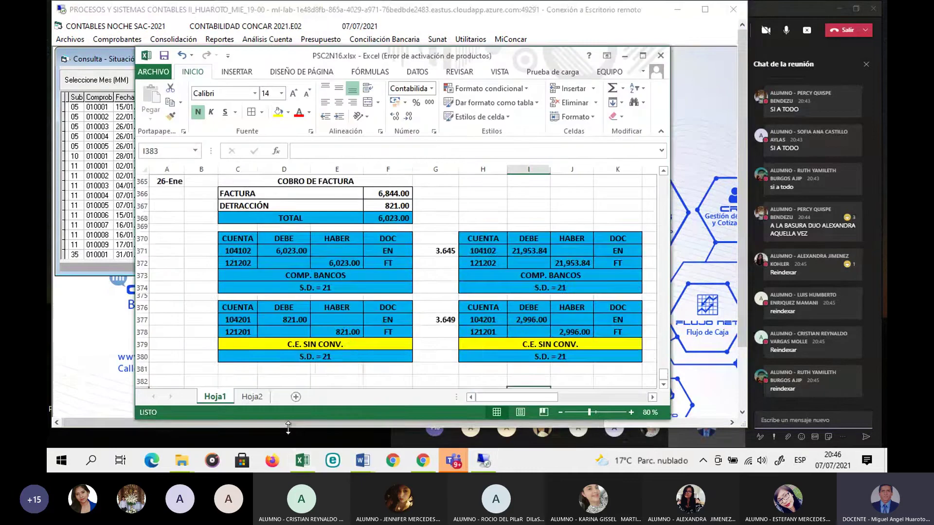
scroll(249, 333, "up", 5)
scroll(250, 333, "up", 5)
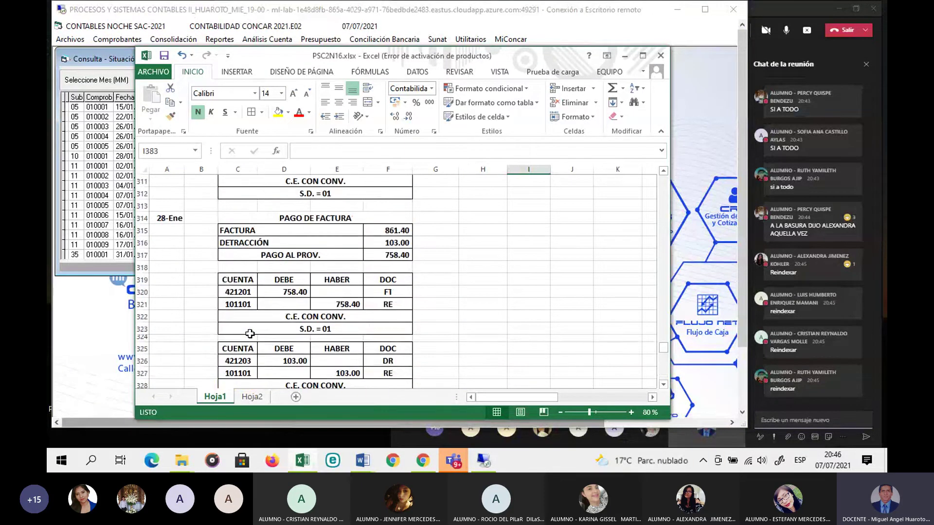
scroll(250, 334, "up", 13)
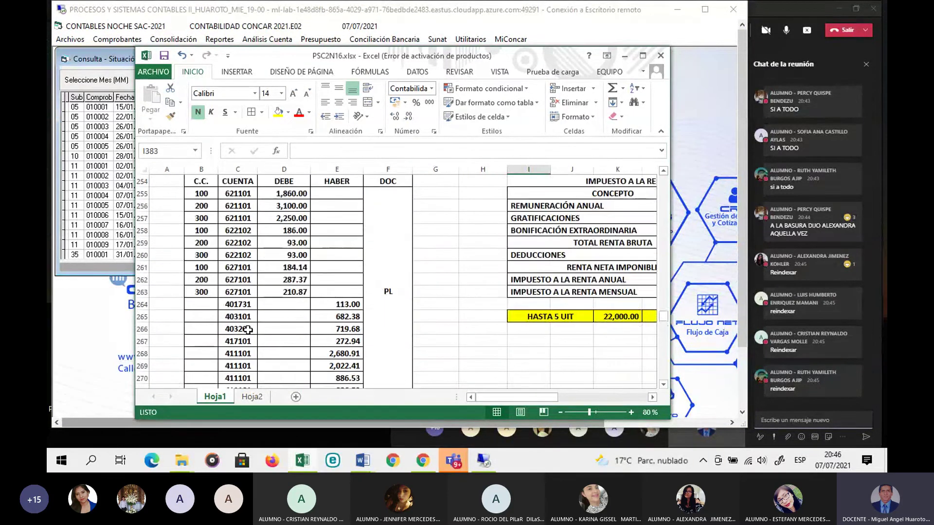
scroll(248, 329, "down", 4)
scroll(248, 330, "down", 4)
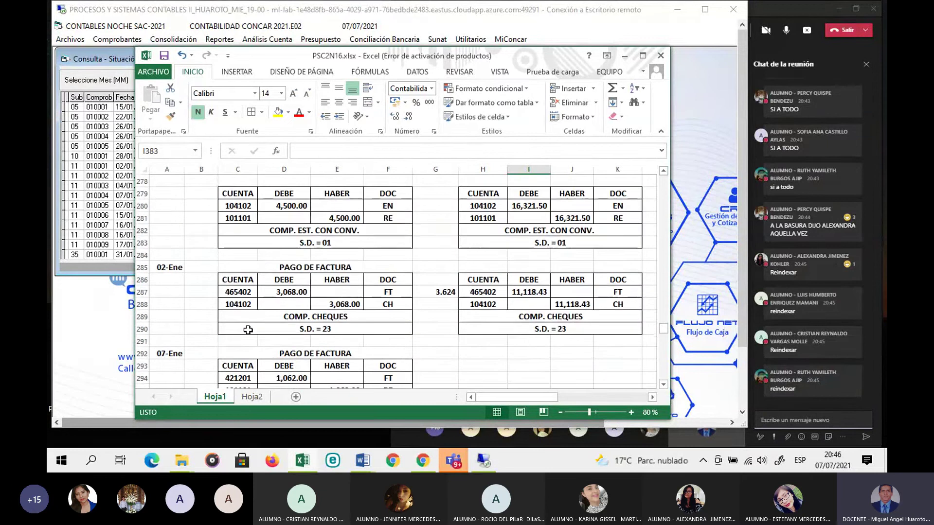
scroll(248, 330, "up", 1)
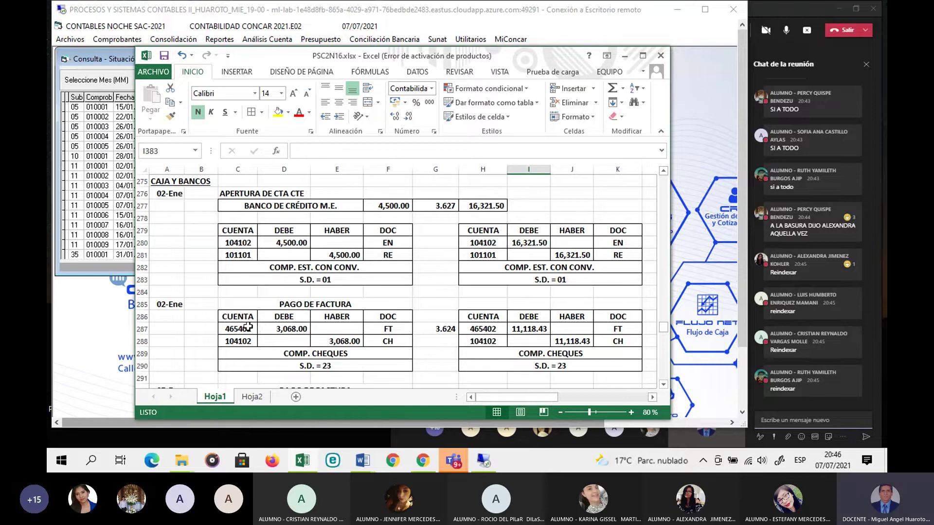
left_click(119, 235)
left_click(410, 59)
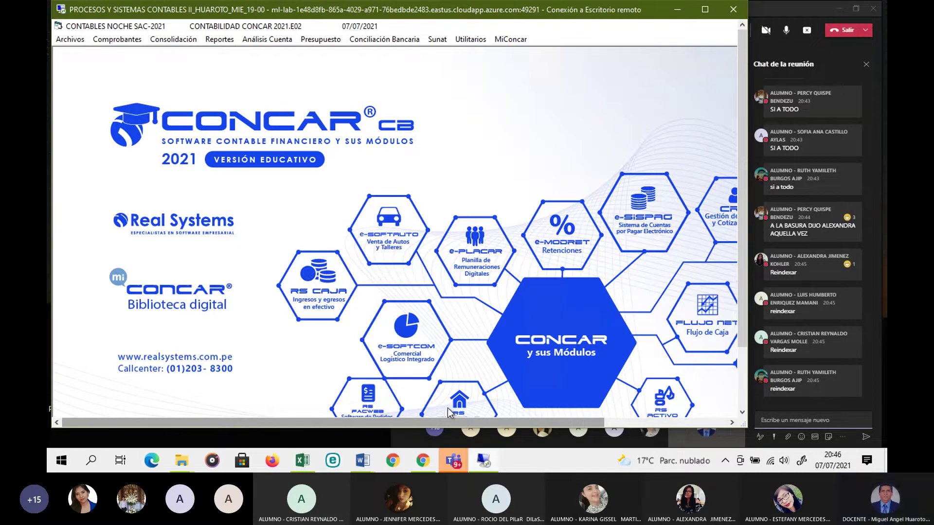
left_click(75, 41)
mouse_move(127, 55)
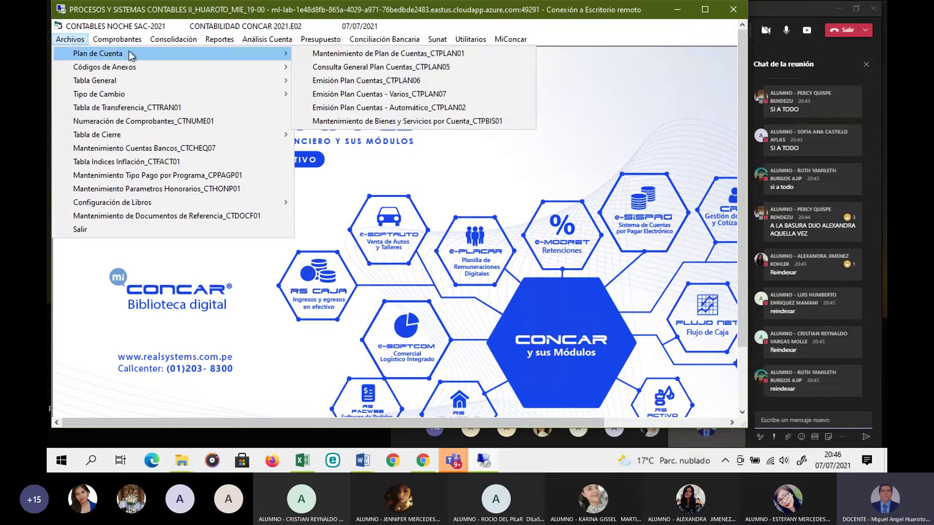
left_click(328, 53)
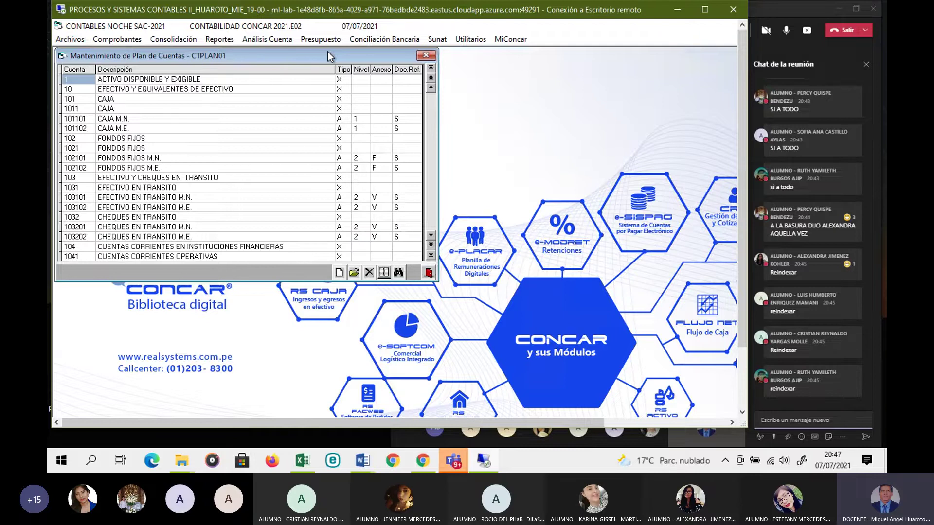
left_click_drag(327, 51, 397, 71)
scroll(269, 182, "down", 3)
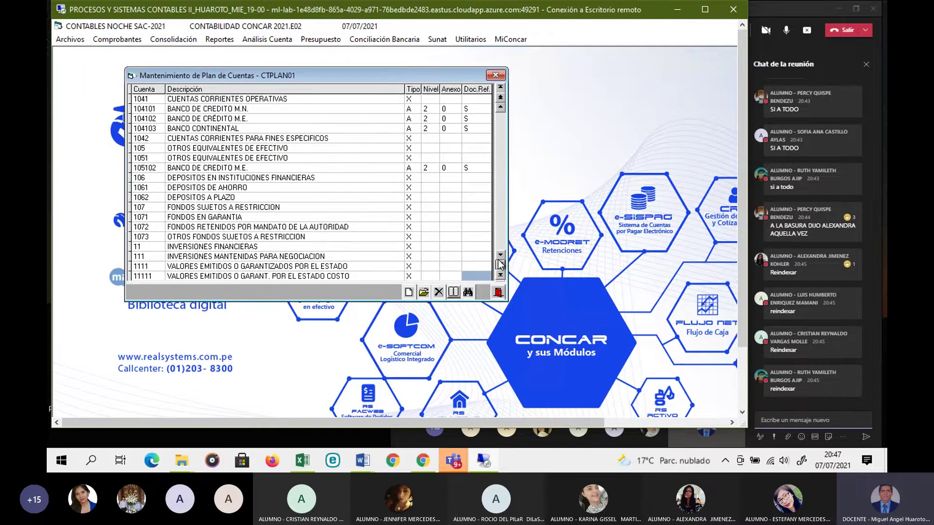
left_click(242, 119)
left_click(495, 75)
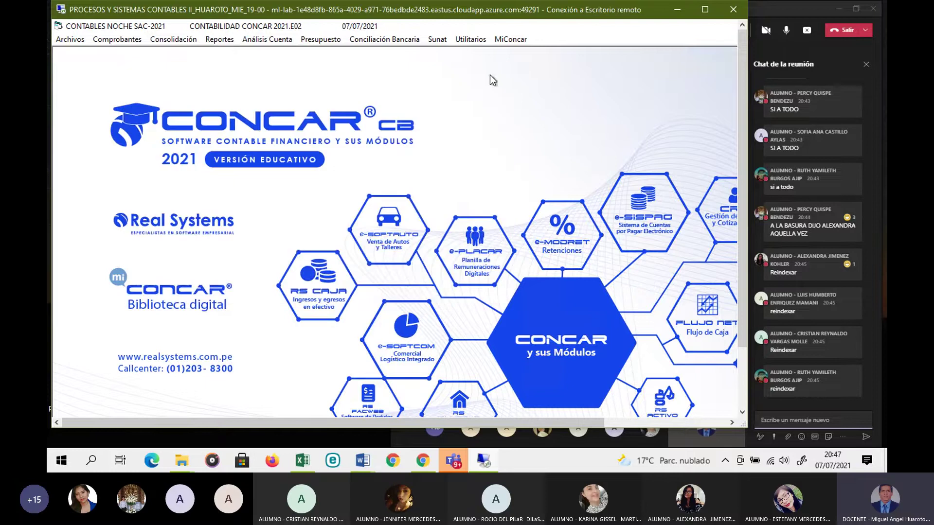
left_click(73, 40)
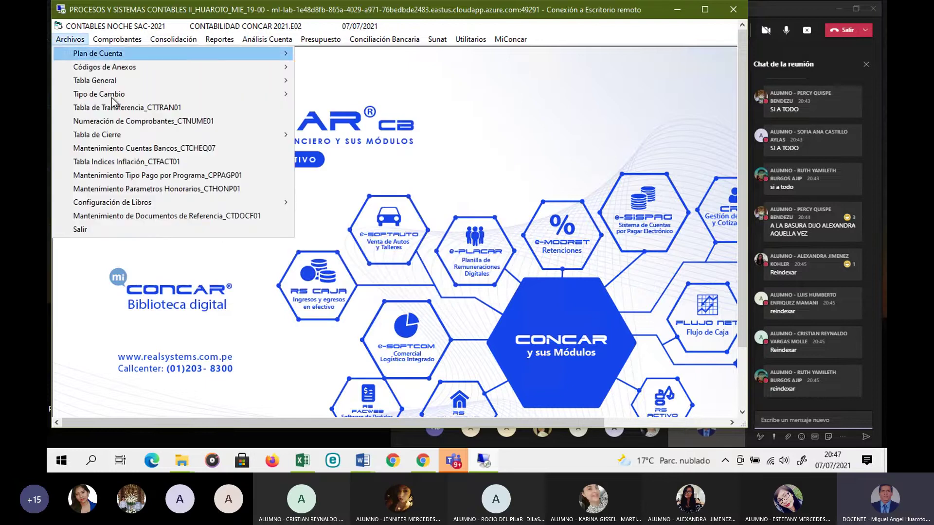
left_click(144, 148)
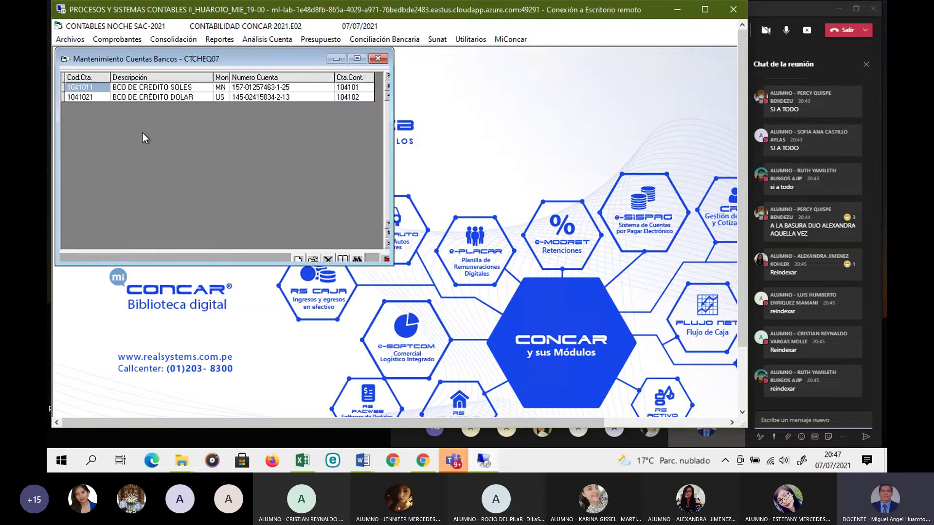
left_click(377, 58)
left_click(117, 39)
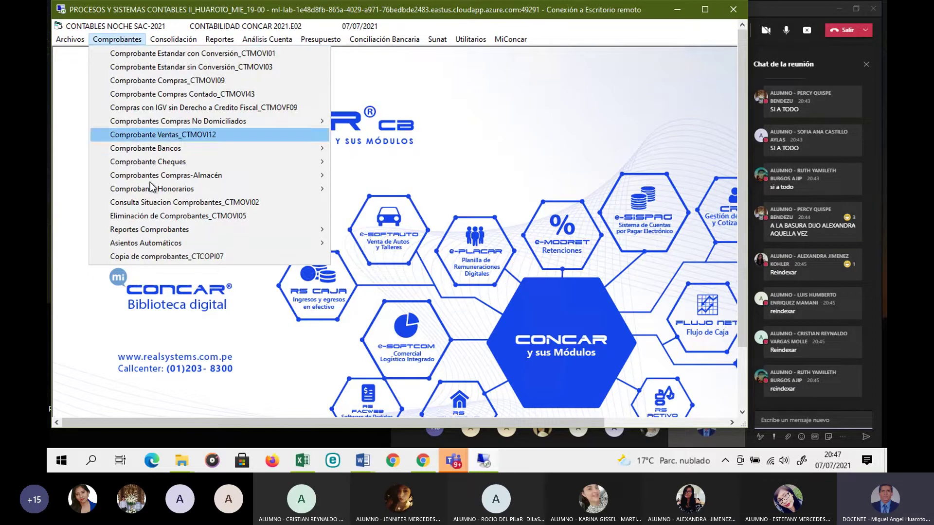
left_click(162, 203)
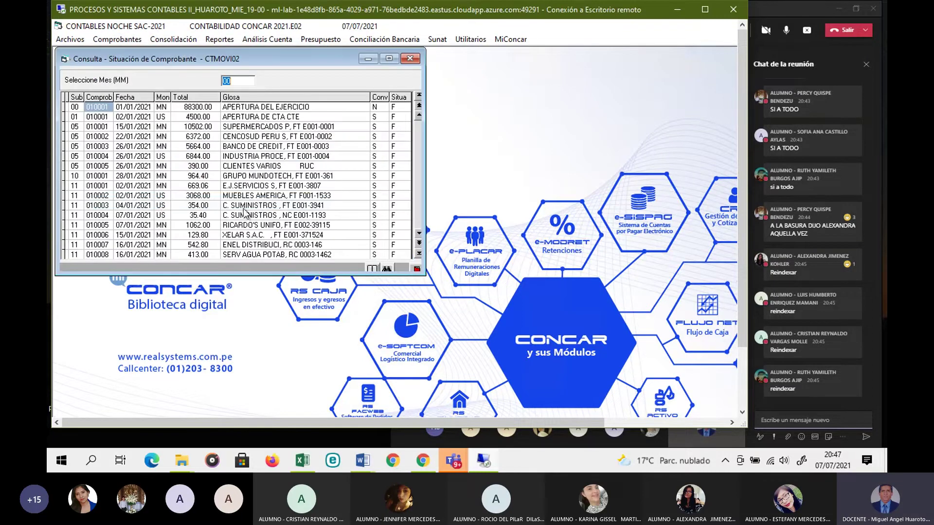
left_click(419, 255)
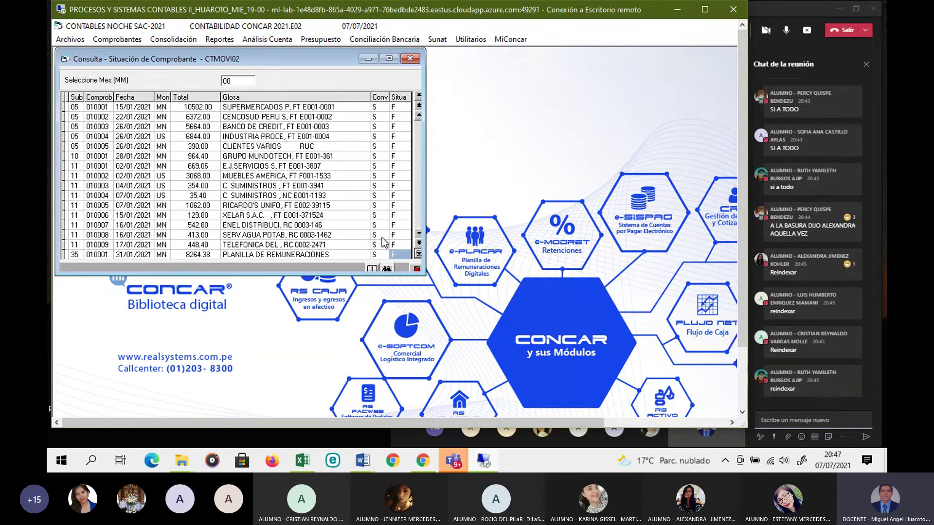
left_click(410, 59)
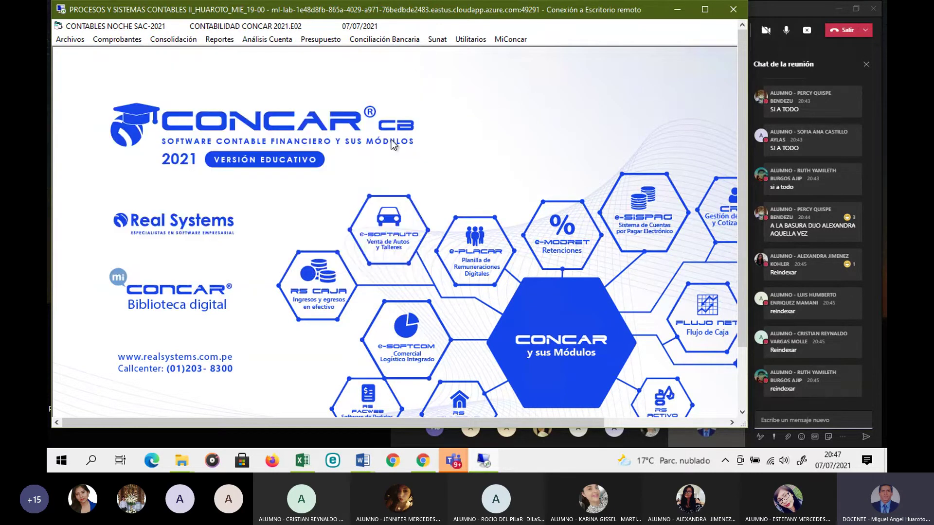
Step: Highlight the 3.627 exchange rate in cell G277 of PSC2N16 with yellow fill
left_click(311, 460)
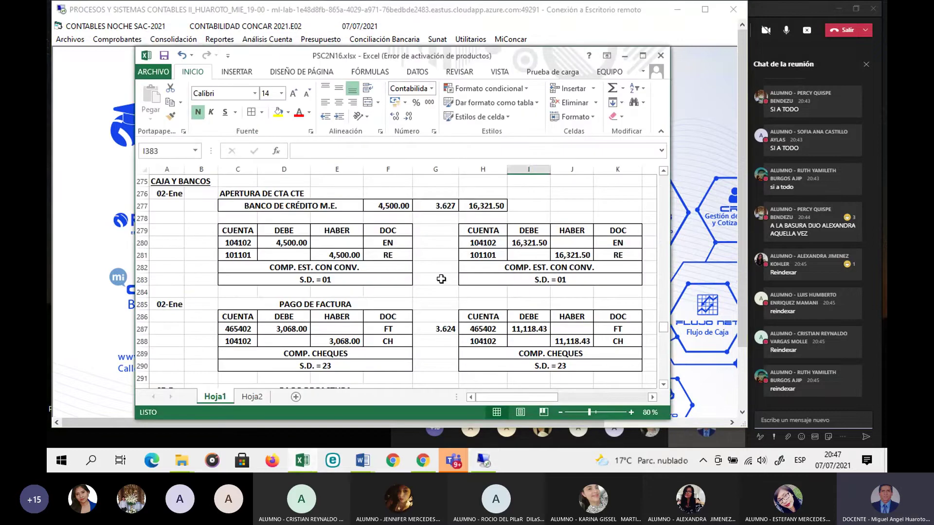
left_click(437, 209)
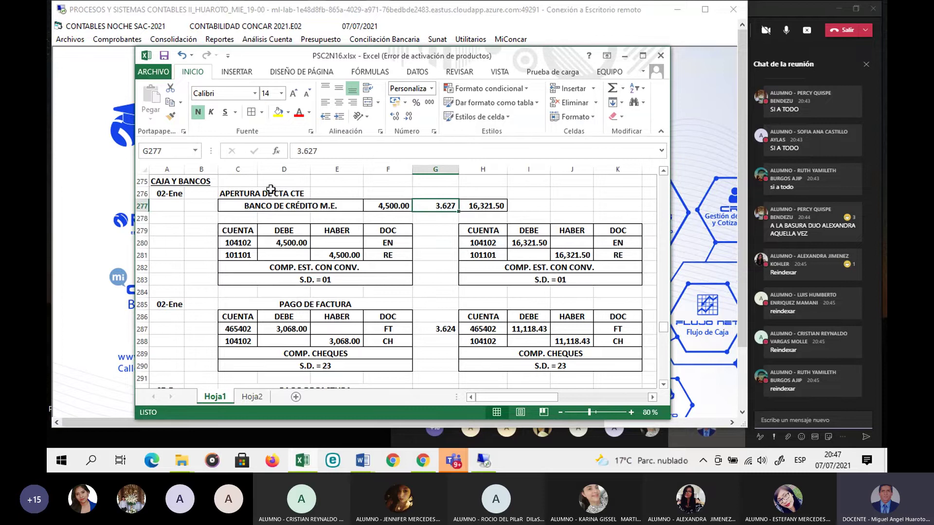
left_click(278, 112)
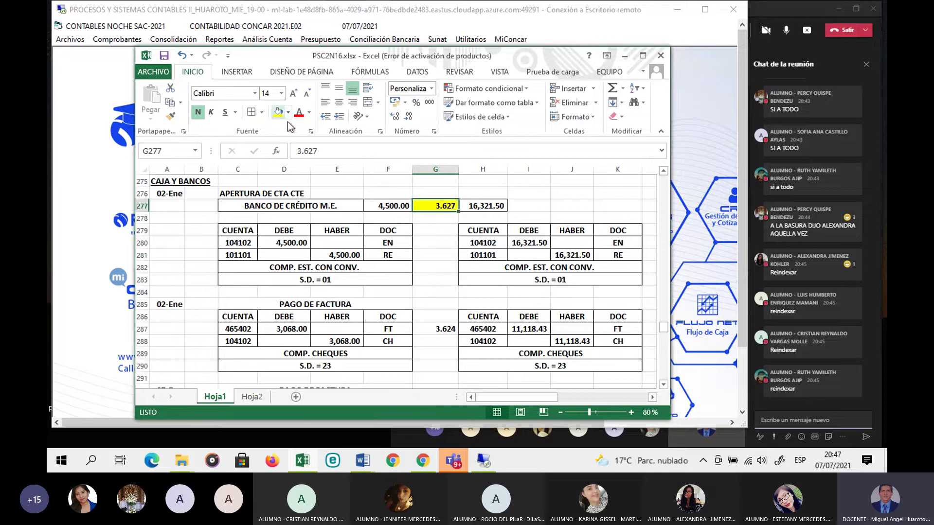
left_click(443, 250)
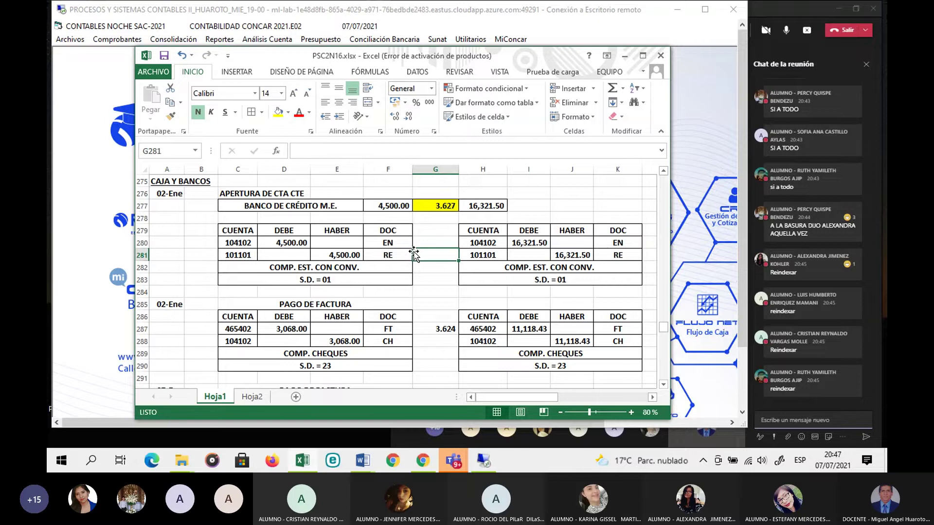
left_click(437, 205)
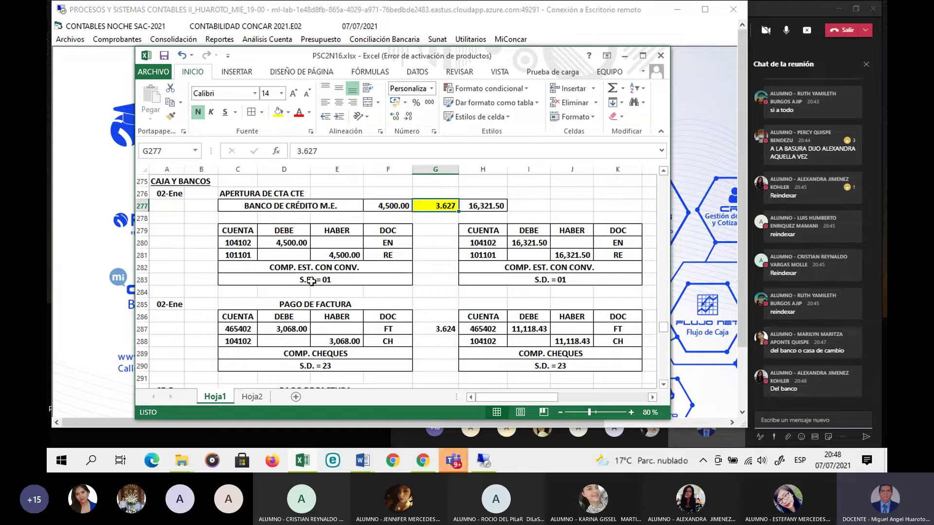
scroll(304, 267, "down", 1)
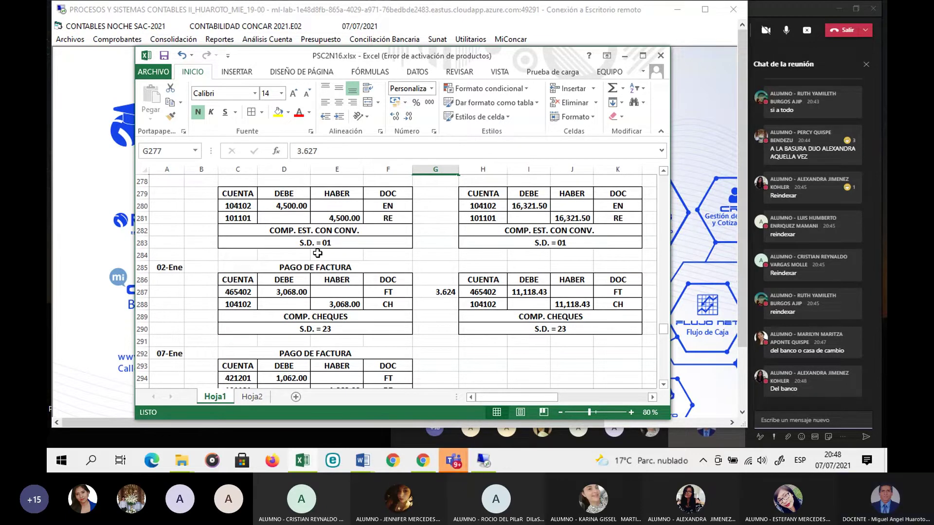
scroll(317, 253, "down", 1)
scroll(317, 256, "up", 1)
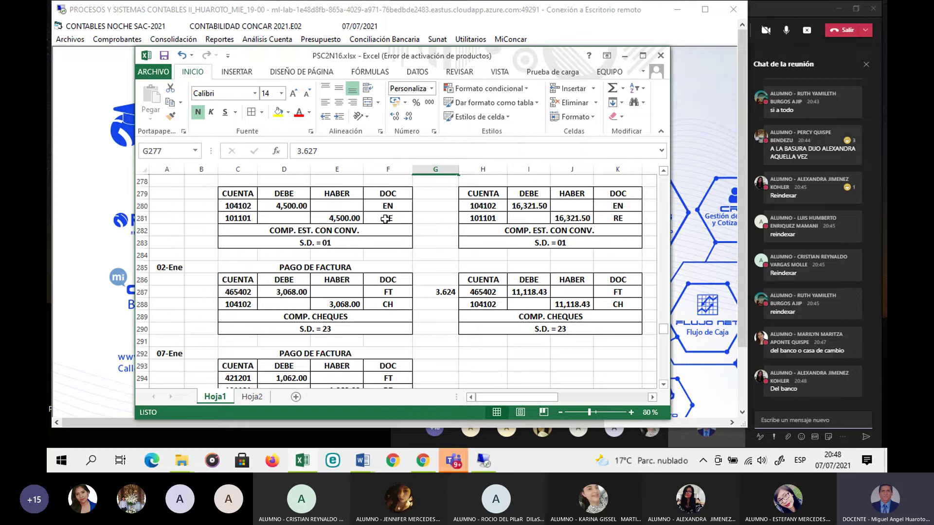
Step: Open table 06 Tipos de Documentos in CONCAR's general tables maintenance
left_click(123, 190)
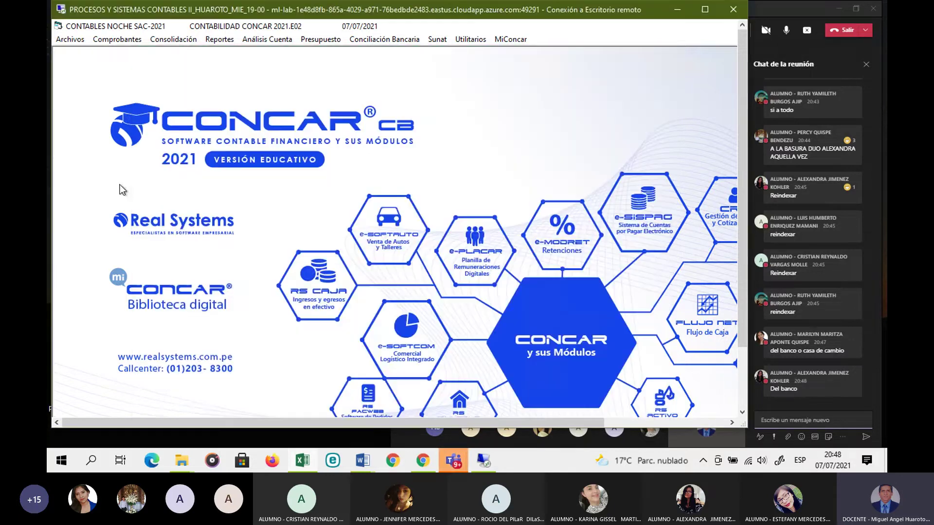
left_click(62, 41)
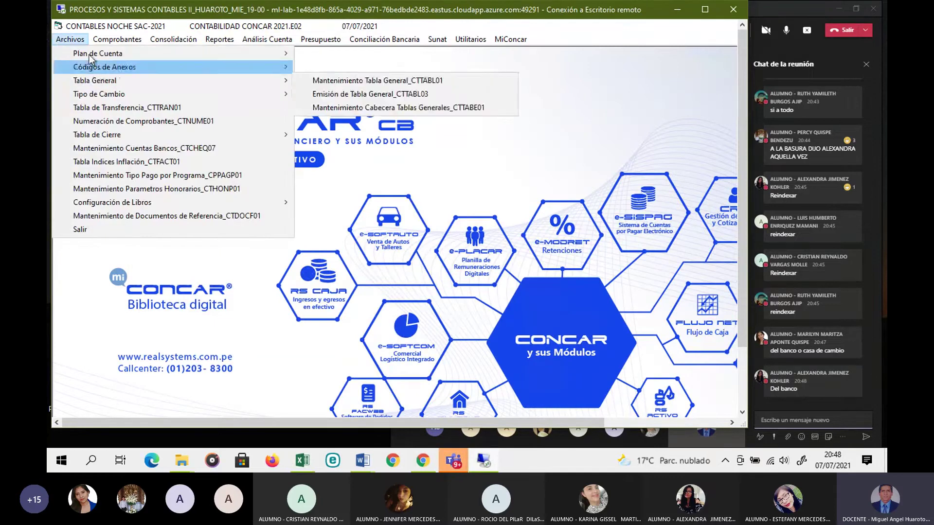
mouse_move(252, 82)
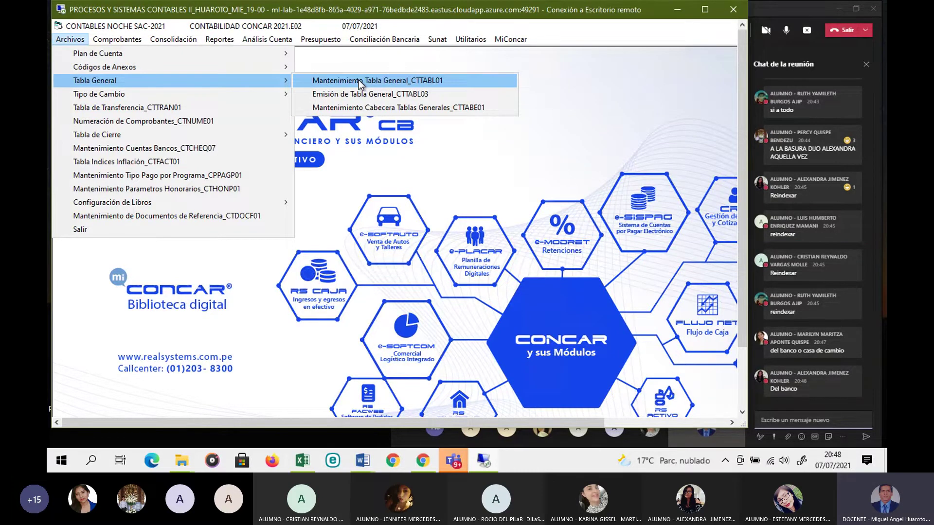
left_click(358, 80)
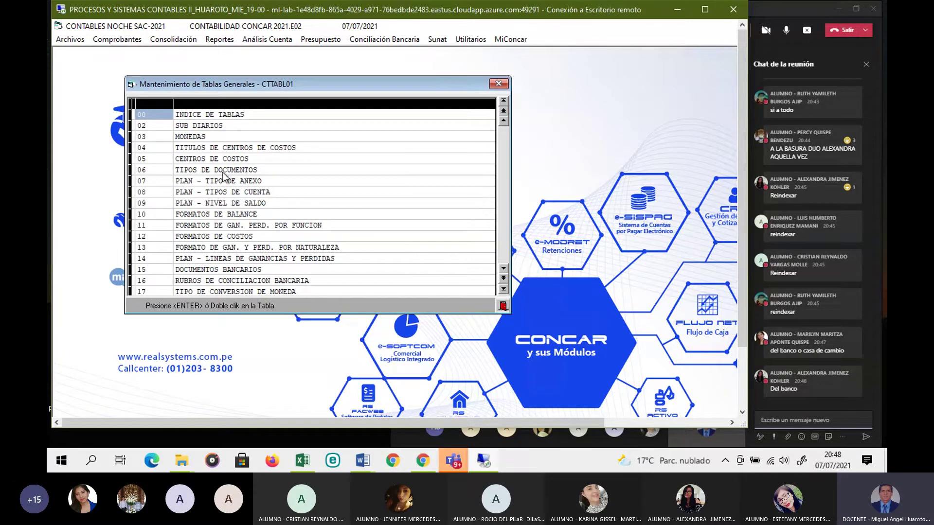
double_click(223, 174)
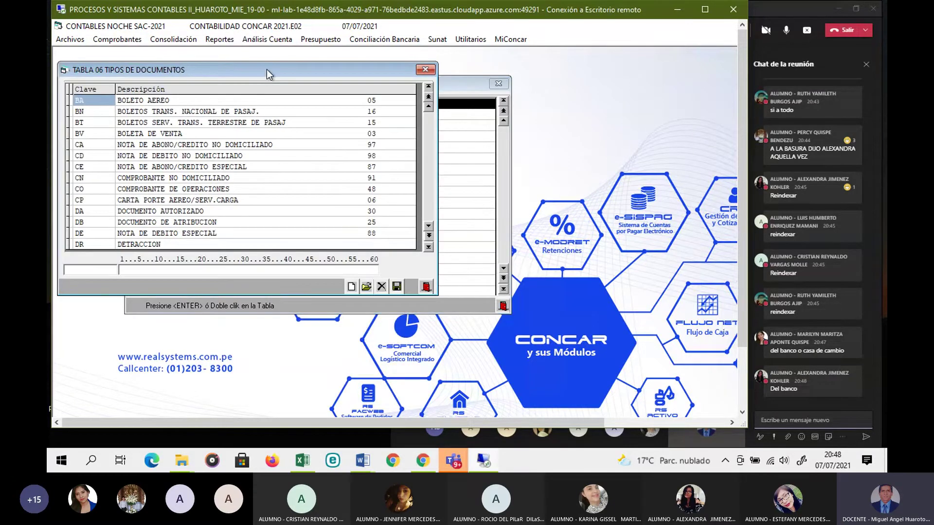
left_click_drag(267, 69, 432, 127)
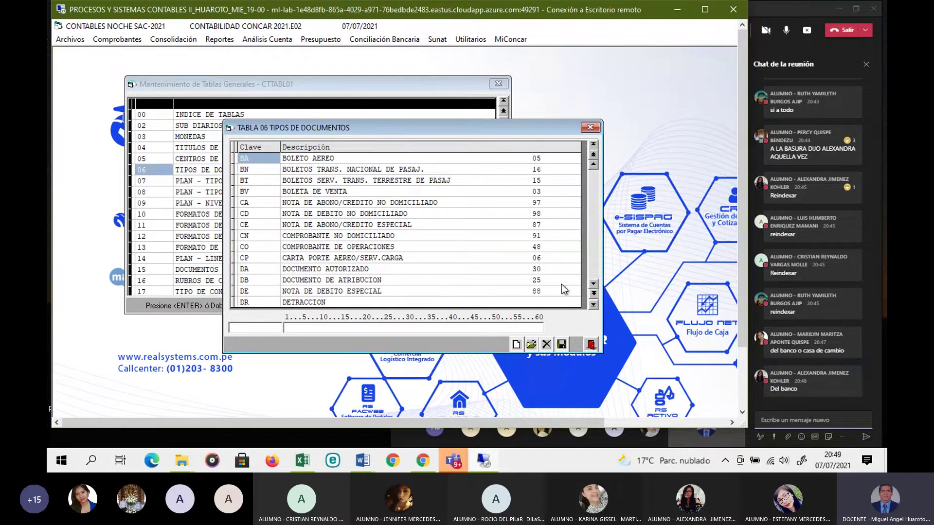
Step: Check the RE Recibo de Egreso document type, then close table 06 and general tables maintenance
left_click(593, 305)
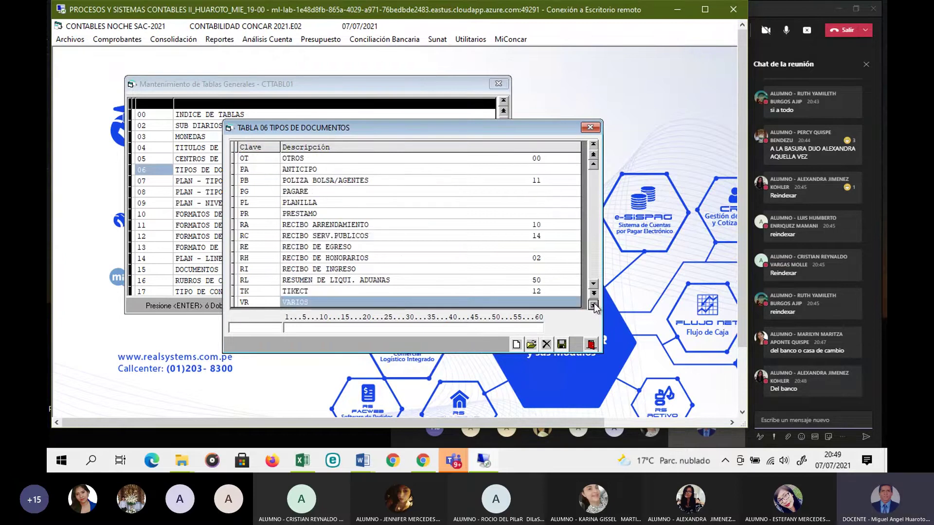
left_click(349, 248)
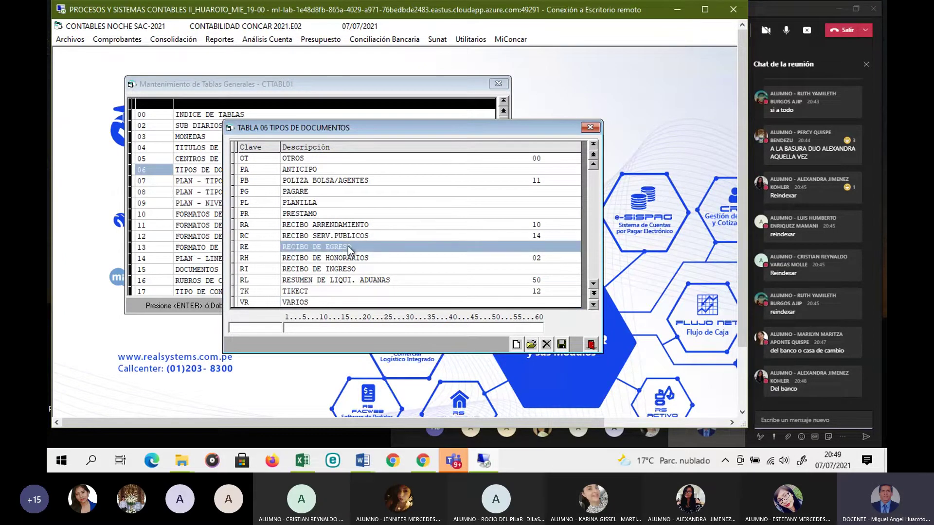
left_click(252, 247)
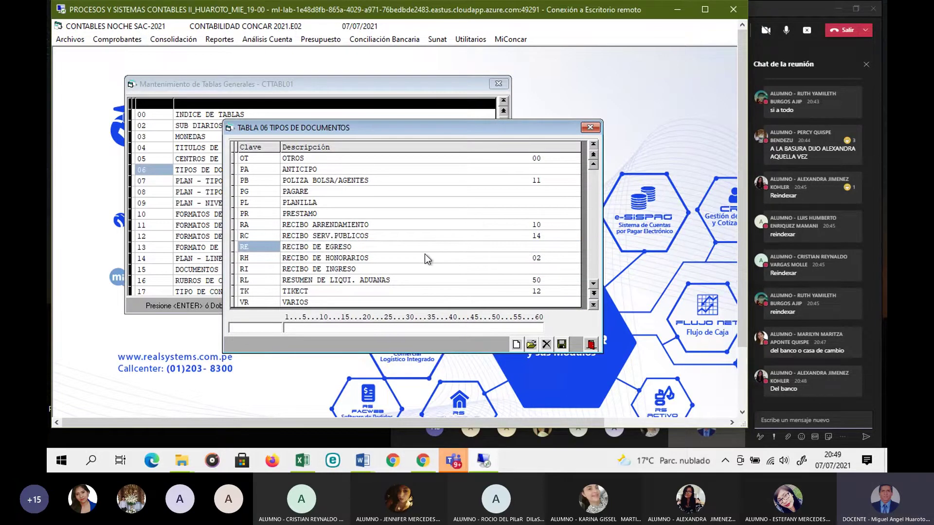
key("Escape")
left_click(502, 307)
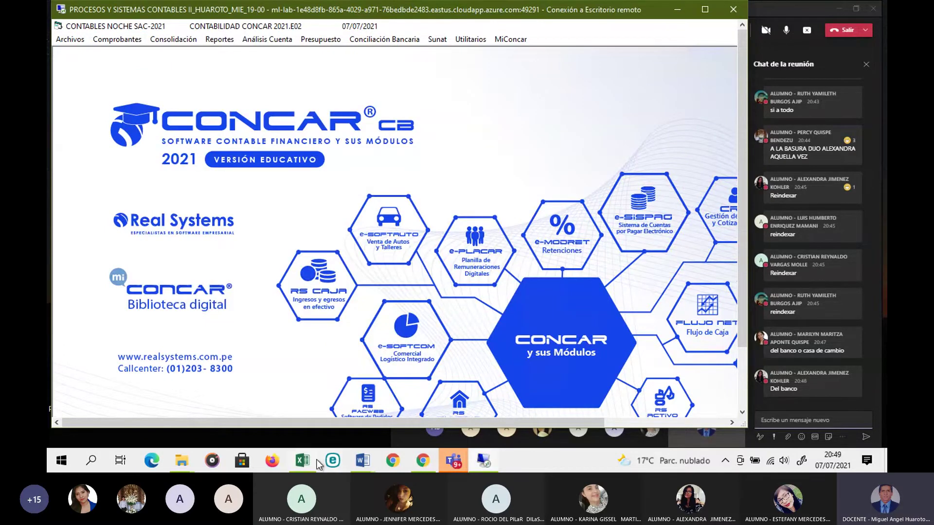
Step: Place PSC2N16.xlsx below a shortened CONCAR window, showing the 4,500.00 COMP. EST. CON CONV. entry
mouse_move(302, 462)
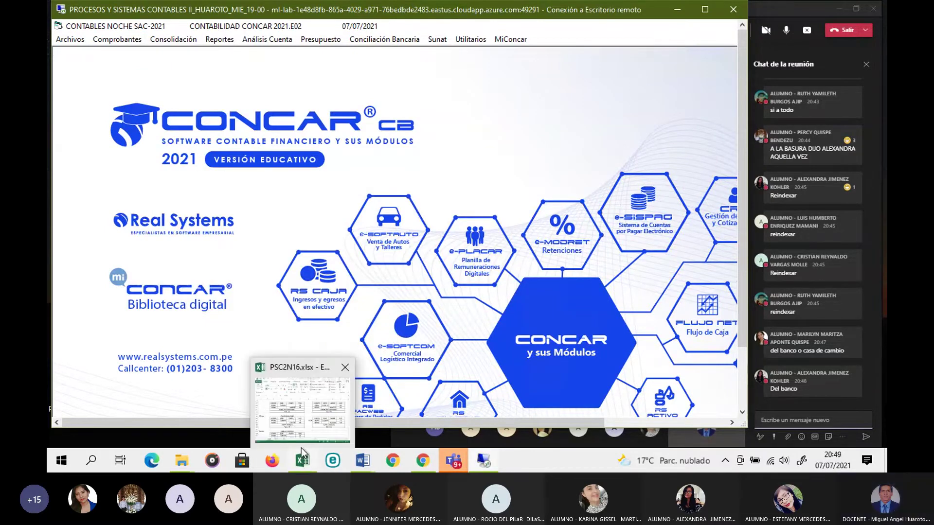
left_click(293, 412)
scroll(300, 360, "down", 7)
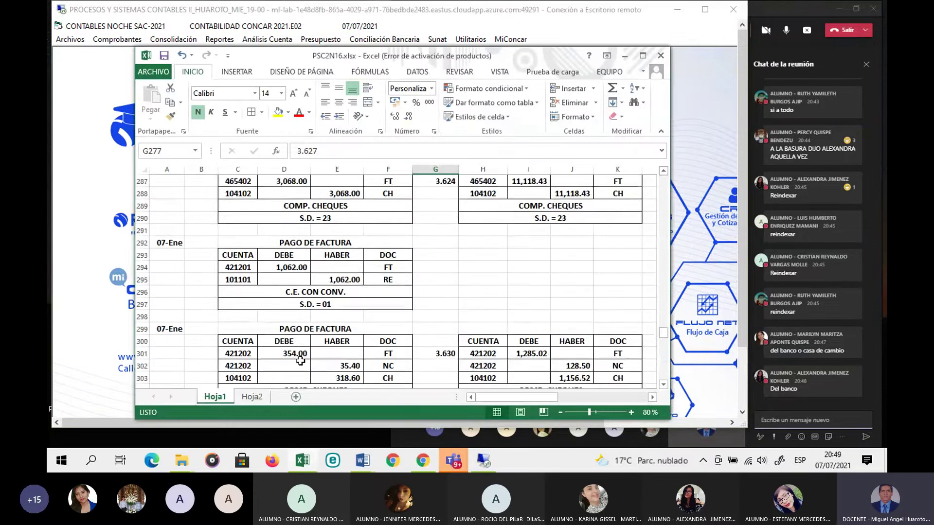
scroll(301, 361, "up", 8)
scroll(359, 243, "down", 1)
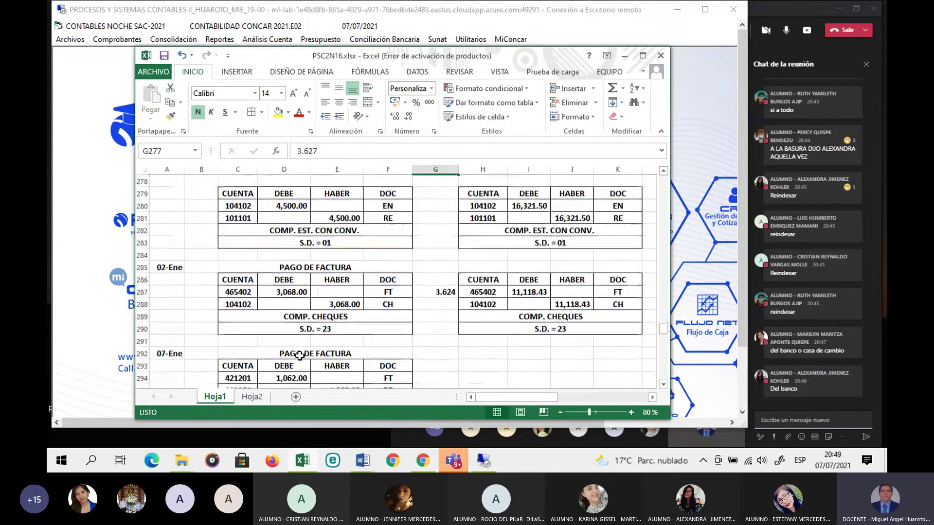
left_click_drag(445, 59, 319, 247)
left_click(333, 183)
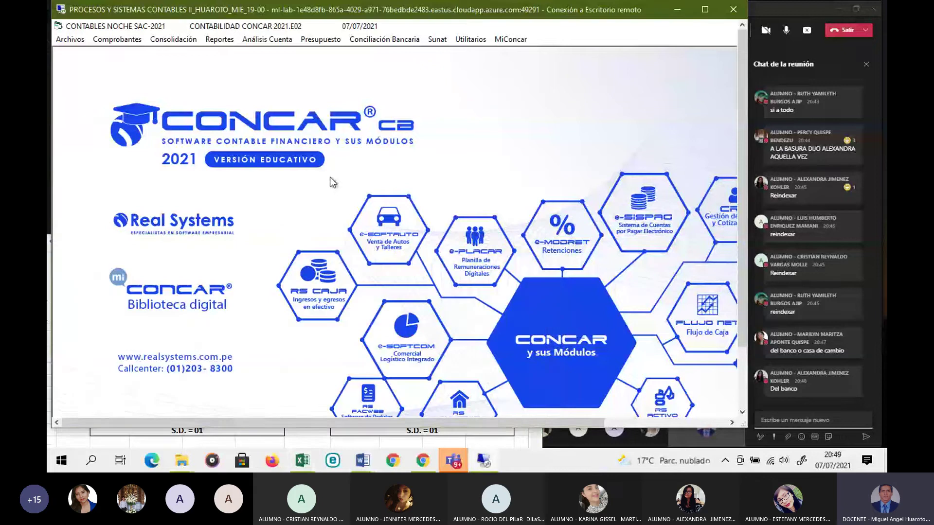
left_click_drag(492, 427, 488, 364)
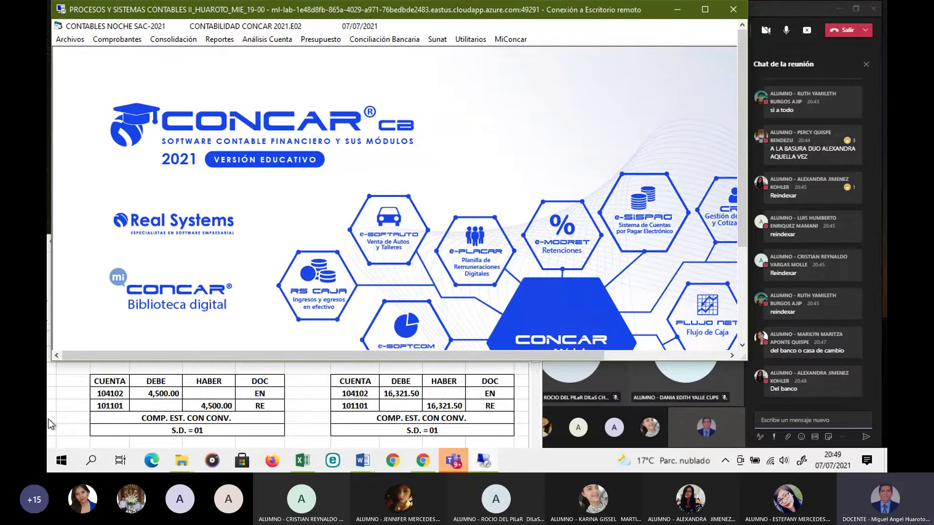
left_click(93, 411)
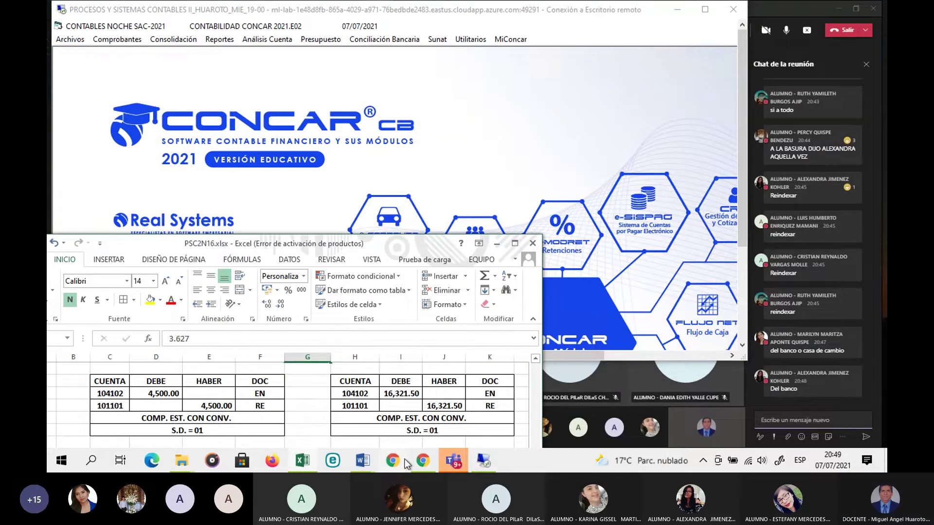
Step: Bring up PSC2N16.docx at its CAJA Y BANCOS transaction list, then switch back to CONCAR
mouse_move(369, 464)
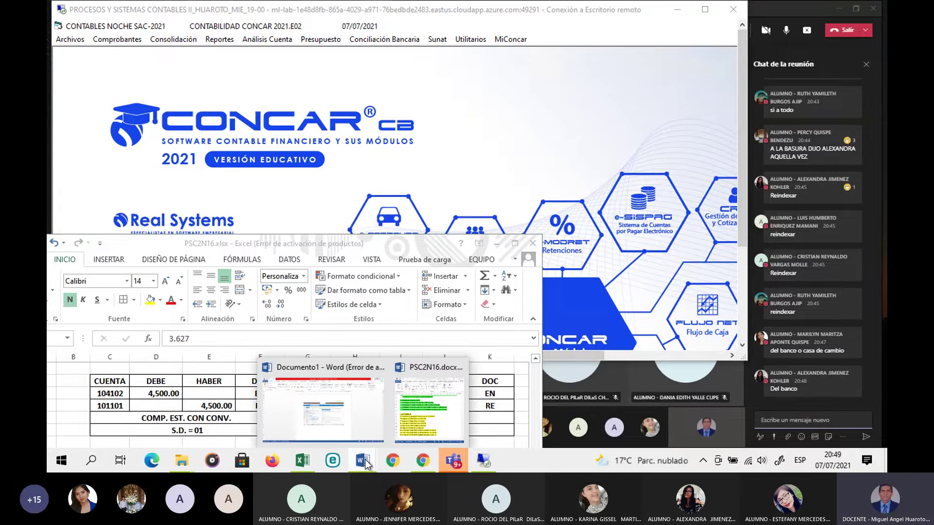
left_click(405, 420)
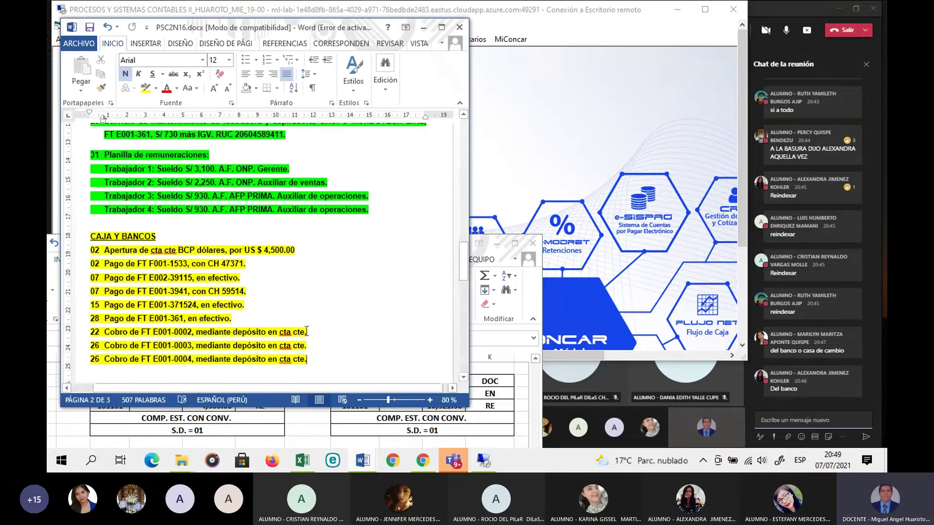
scroll(274, 300, "down", 5)
scroll(274, 300, "up", 1)
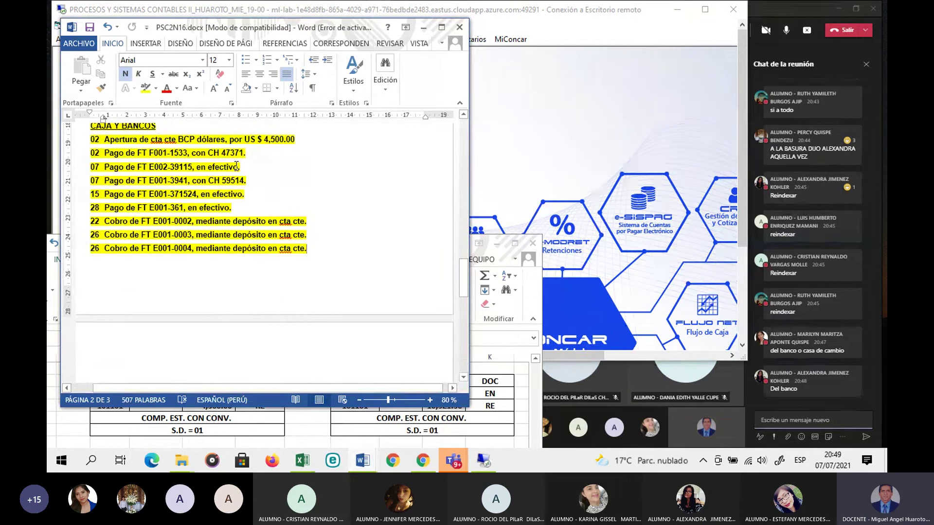
left_click(515, 178)
Step: Start an auto-numbered Comprobante Estándar con Conversión in subdiary 01 CAJA EFECTIVO
left_click(124, 40)
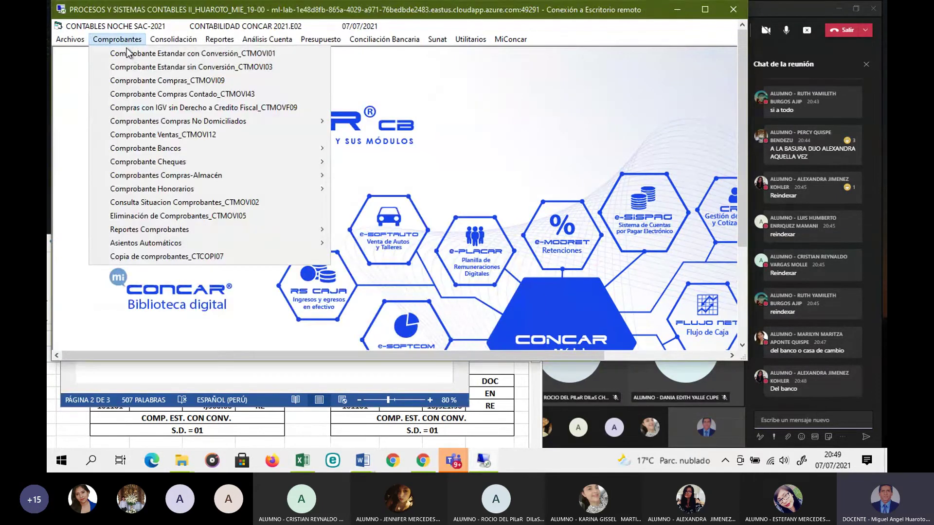
left_click(130, 53)
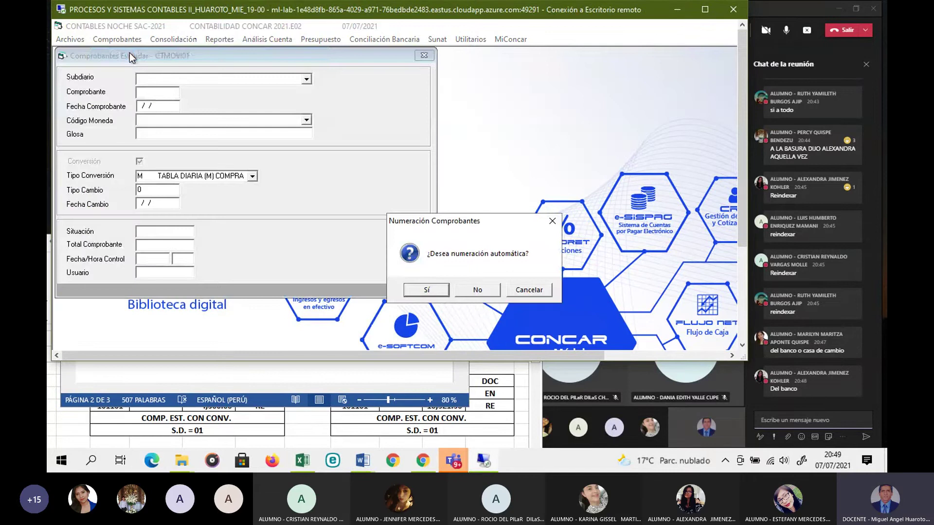
left_click(425, 291)
left_click_drag(323, 57, 412, 86)
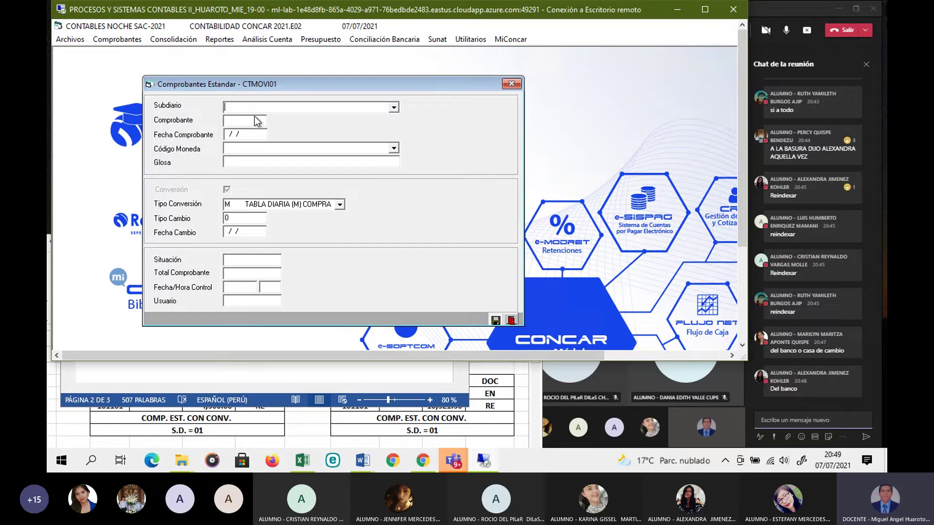
type("01")
key("Return")
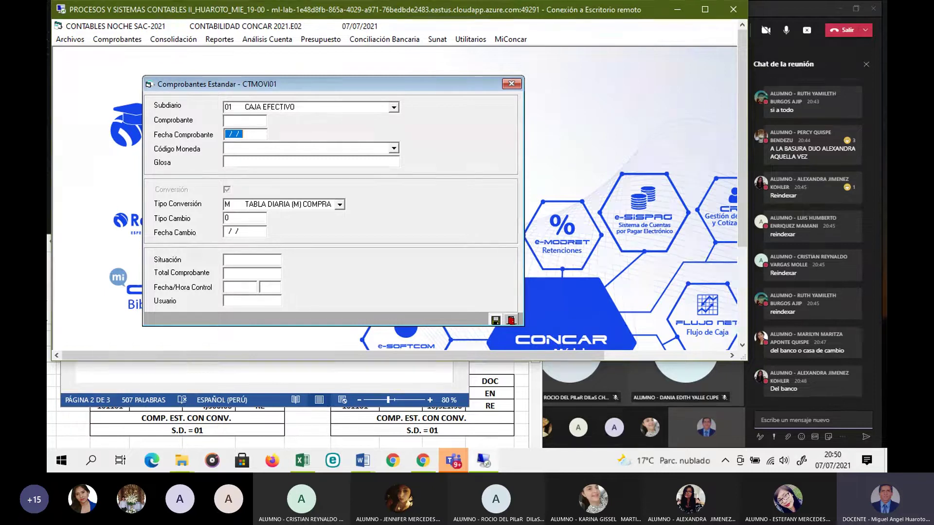
Step: Enter voucher date 02/01/21 and bring up the Código Moneda currency list
type("020121")
left_click(174, 417)
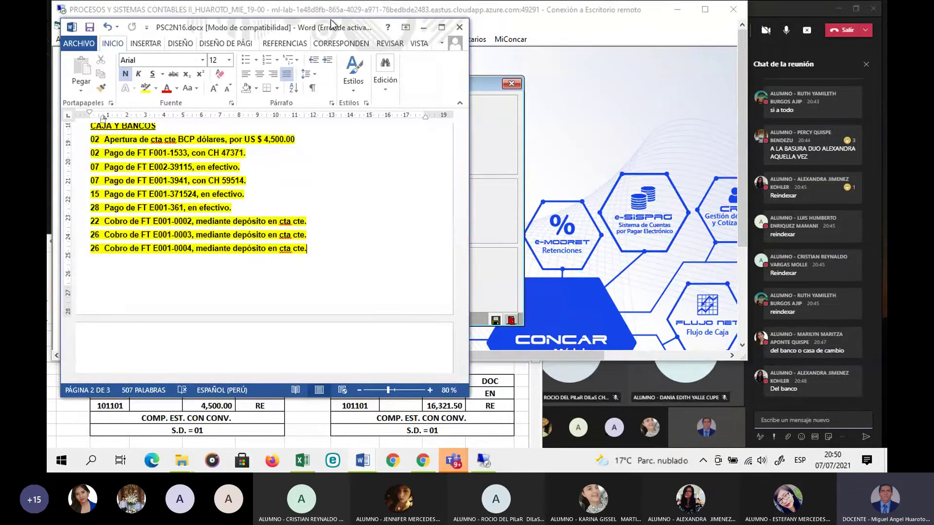
left_click_drag(316, 28, 600, 444)
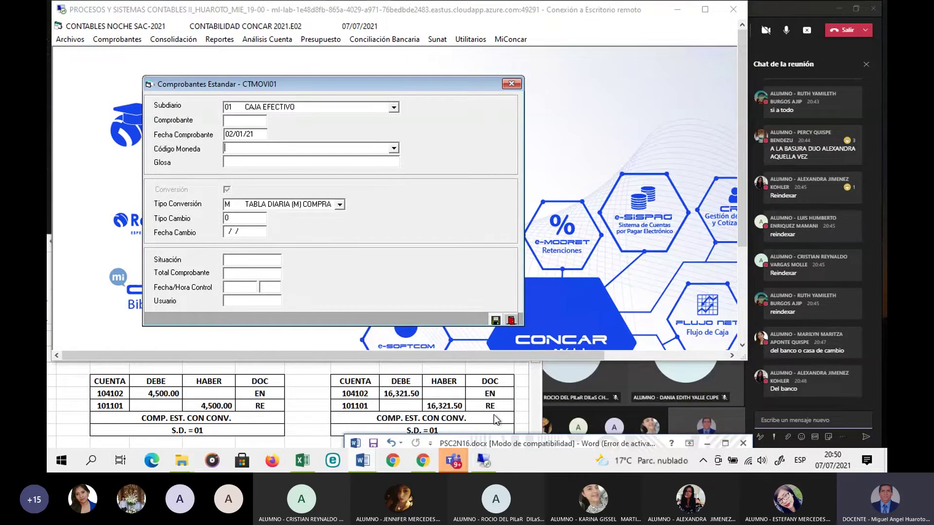
left_click(394, 148)
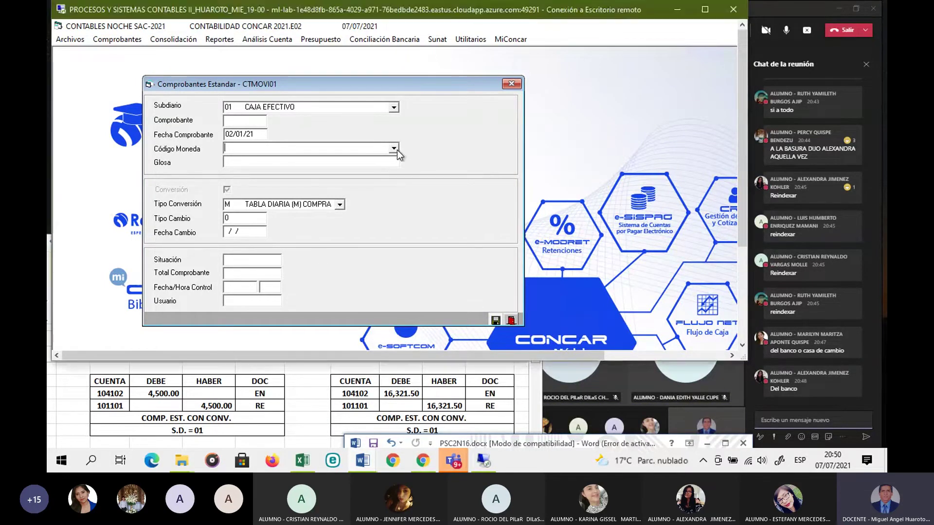
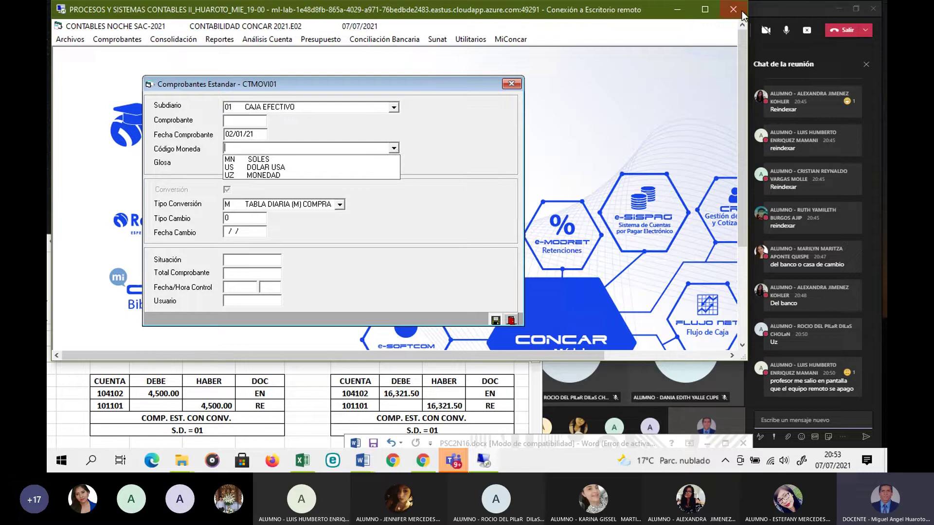
Step: Mute the Teams microphone and close the currency code list without choosing a currency
left_click(786, 32)
left_click(275, 85)
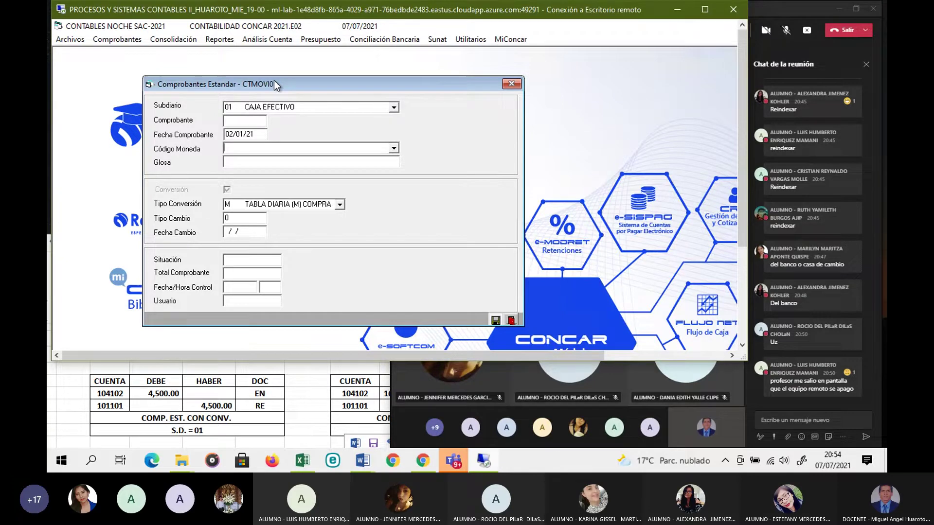
Step: Bring the Teams meeting in front of the remote desktop and unmute the microphone
mouse_move(847, 374)
left_click(788, 33)
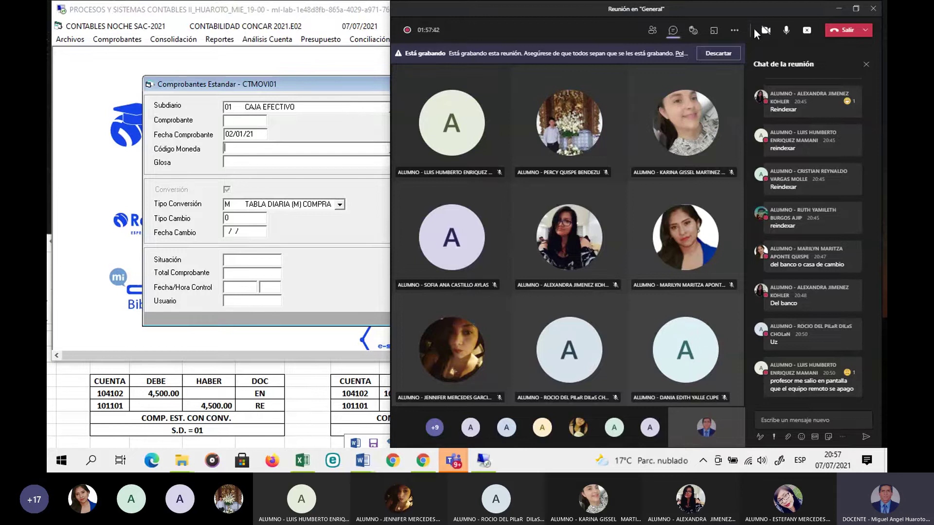
left_click(786, 30)
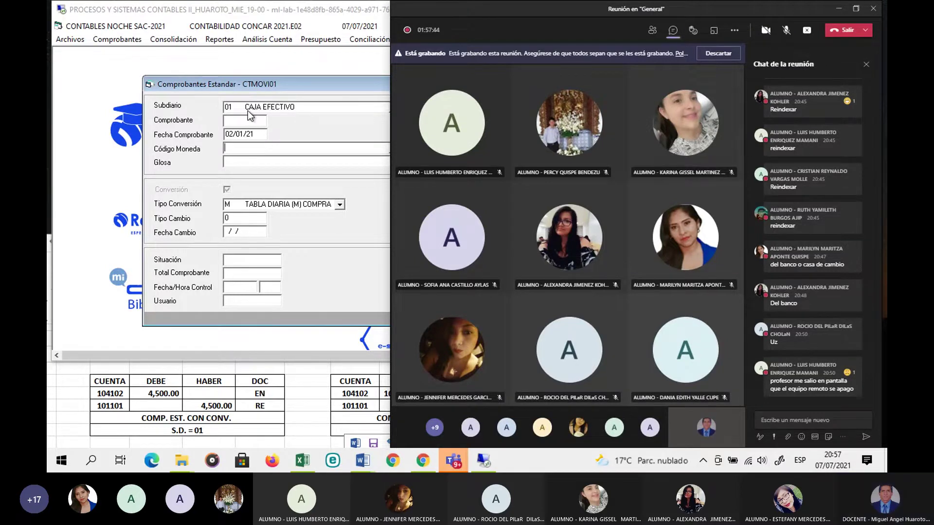
left_click(268, 89)
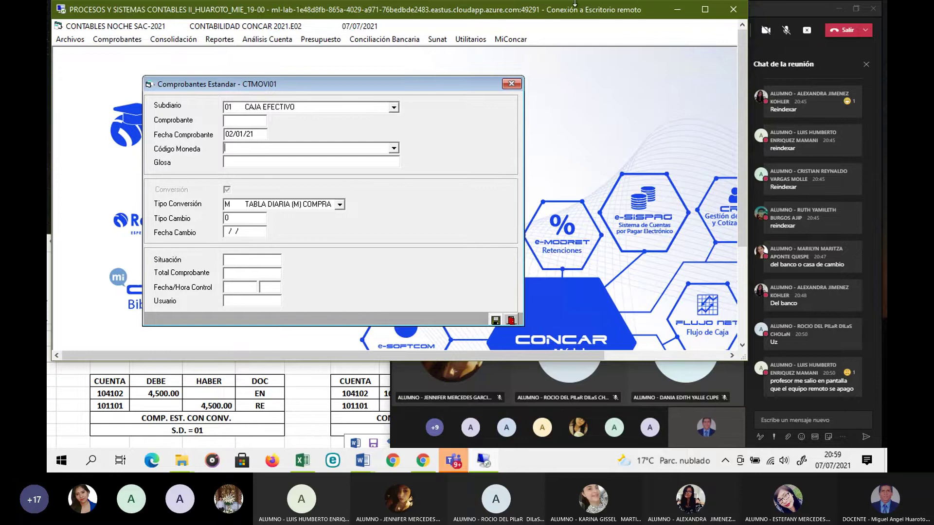
left_click(788, 31)
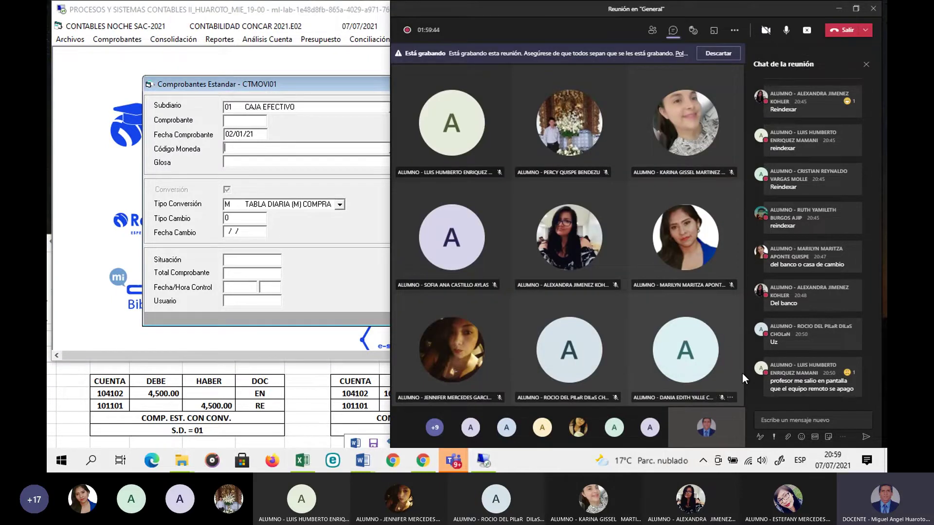
Step: Send a meeting chat message with a contact's name and phone number, then return to CONCAR's voucher form
left_click(784, 421)
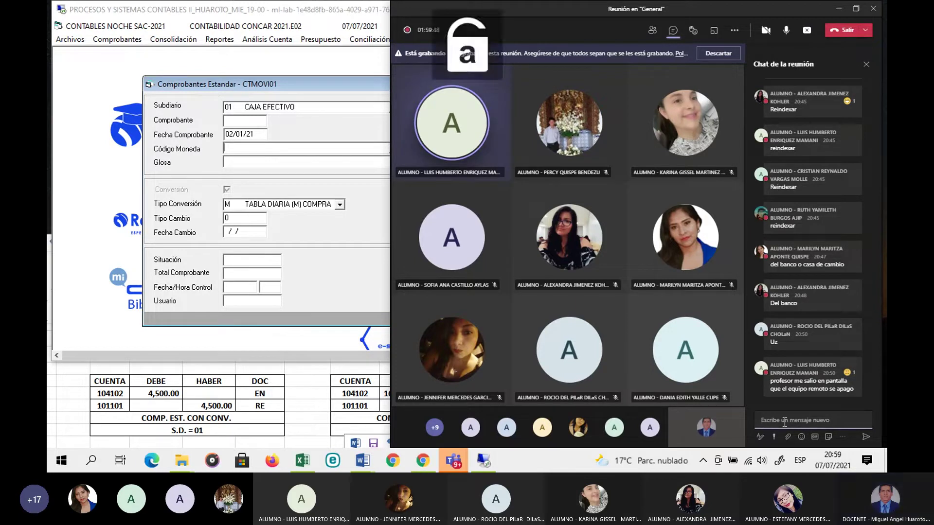
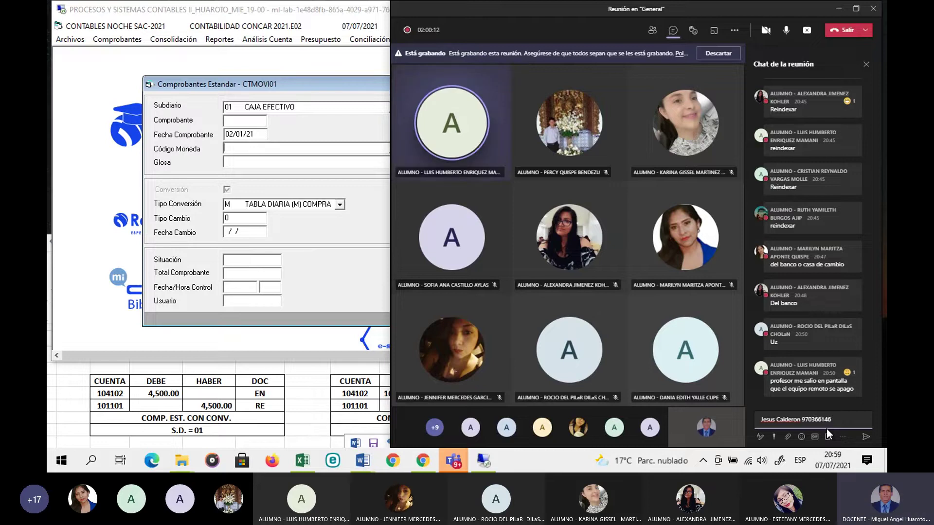
left_click(865, 440)
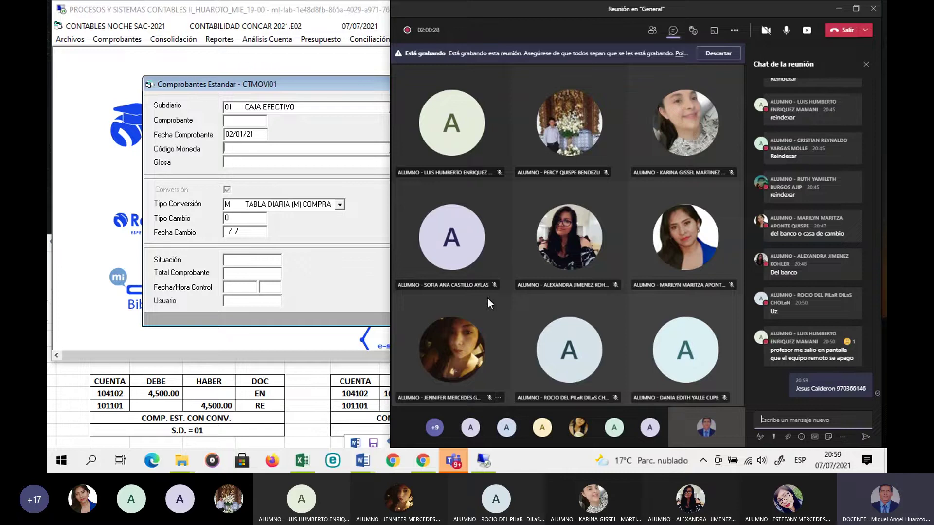
left_click(319, 83)
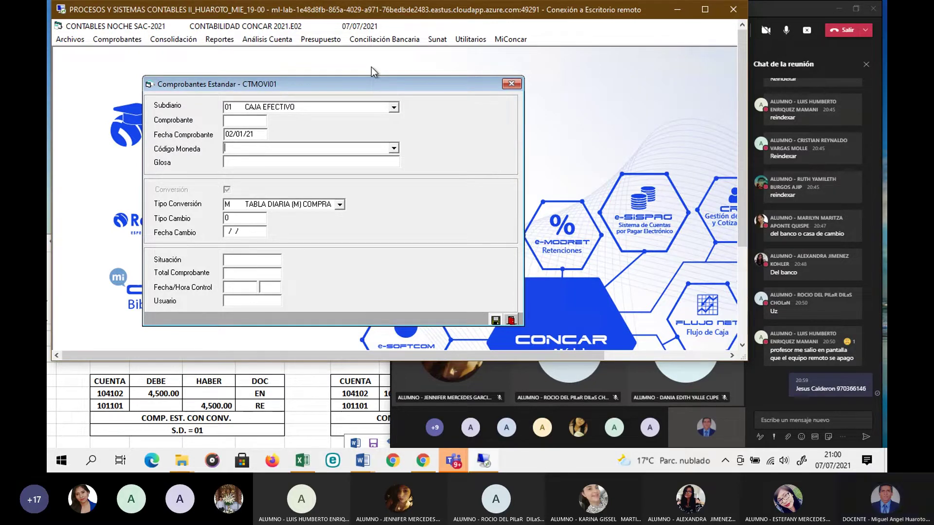
Step: Set the voucher currency to US DOLAR USA and the gloss to 'APERTURA DE CTA CTE'
left_click(395, 149)
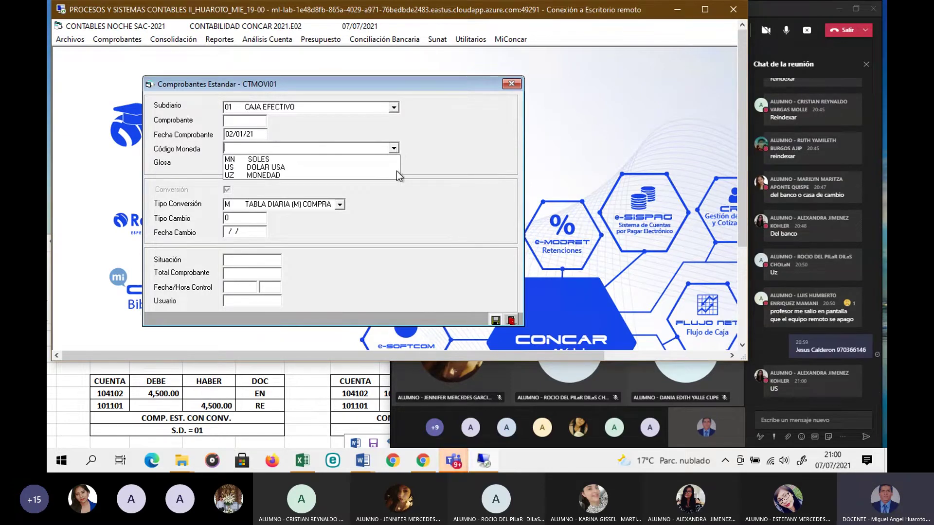
left_click(269, 166)
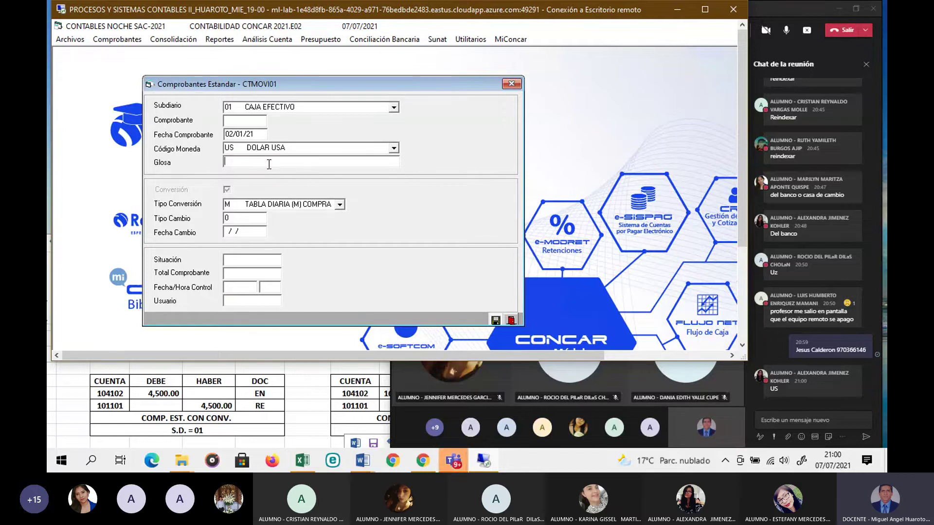
type("ap")
key("BackSpace")
key("BackSpace")
key("Caps_Lock")
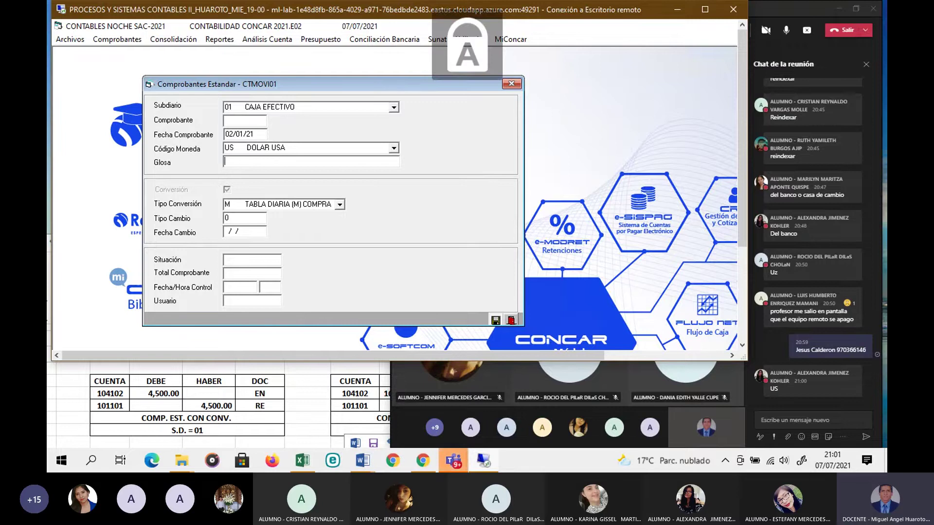
type("APERTU")
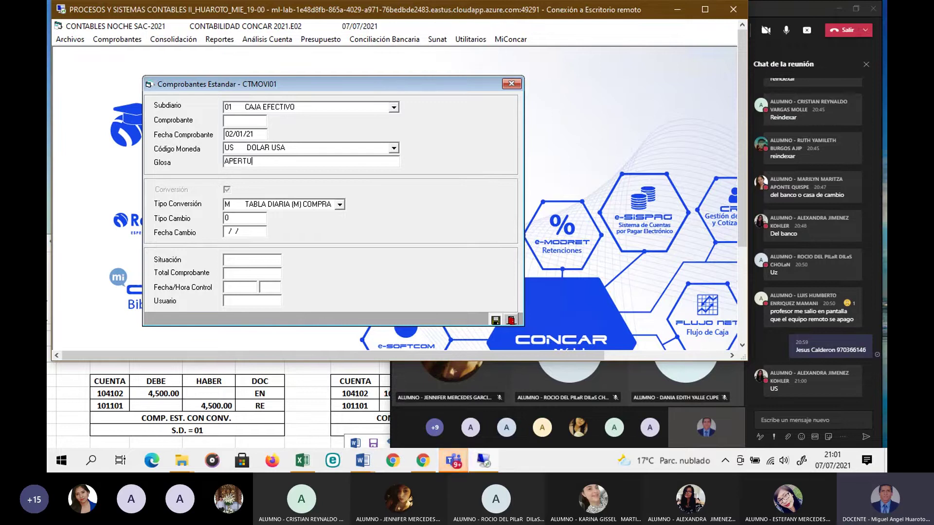
type("RA DE CTA CTWE")
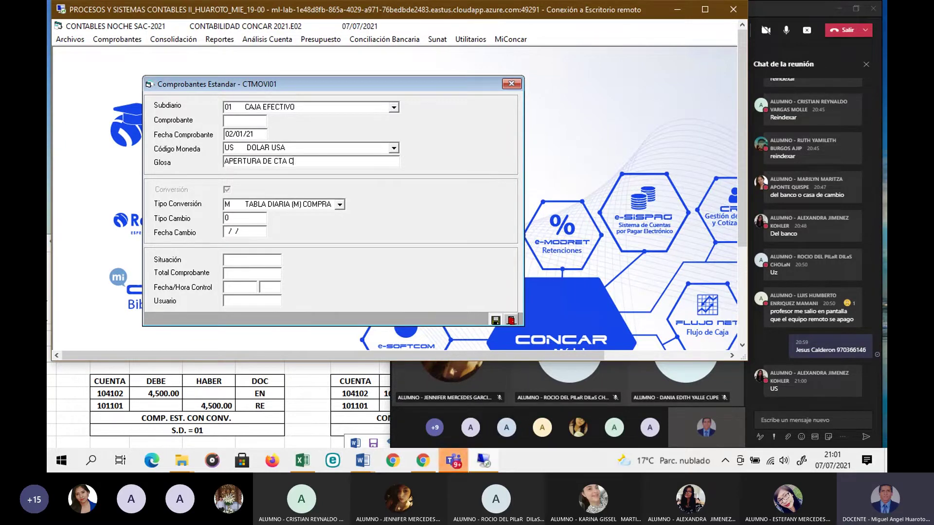
key("BackSpace")
key("BackSpace")
type("E")
key("Return")
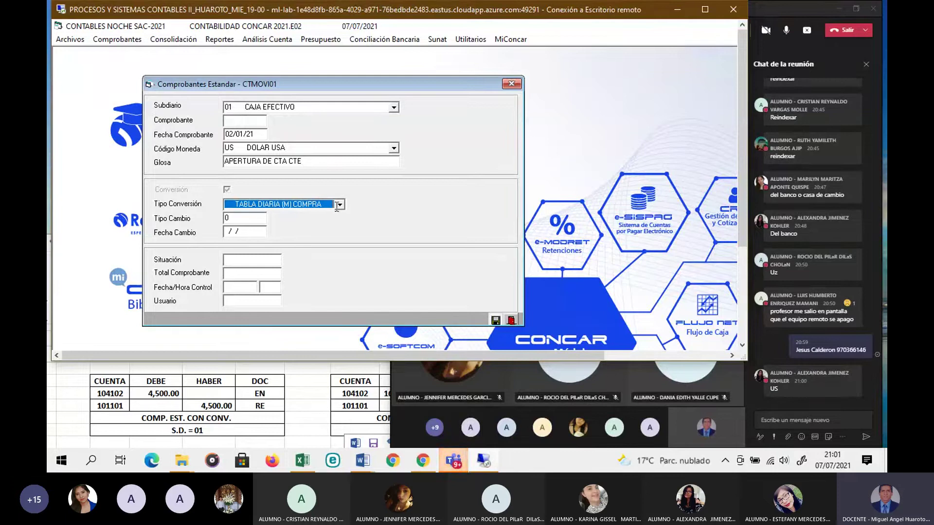
Step: Switch the conversion type from DE ACUERDO A FECHA to C CAMBIO ESPECIAL
left_click(340, 205)
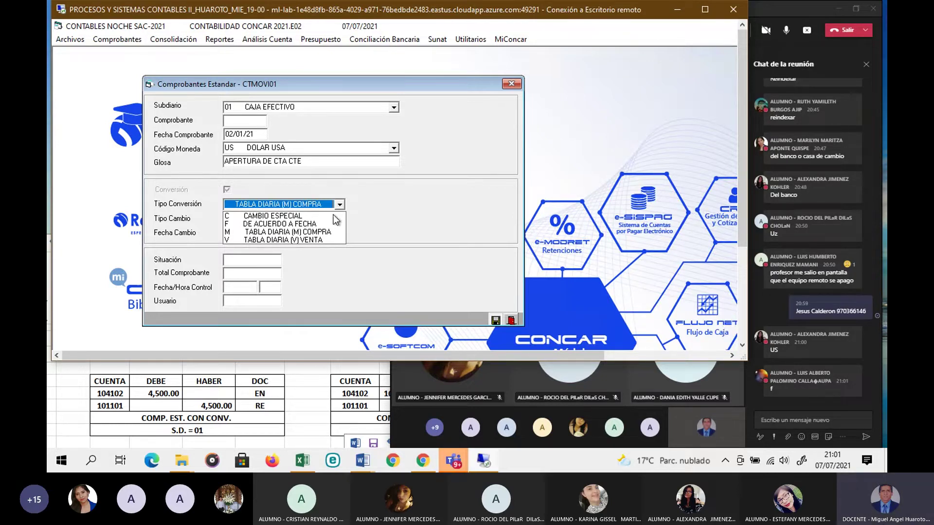
left_click(307, 224)
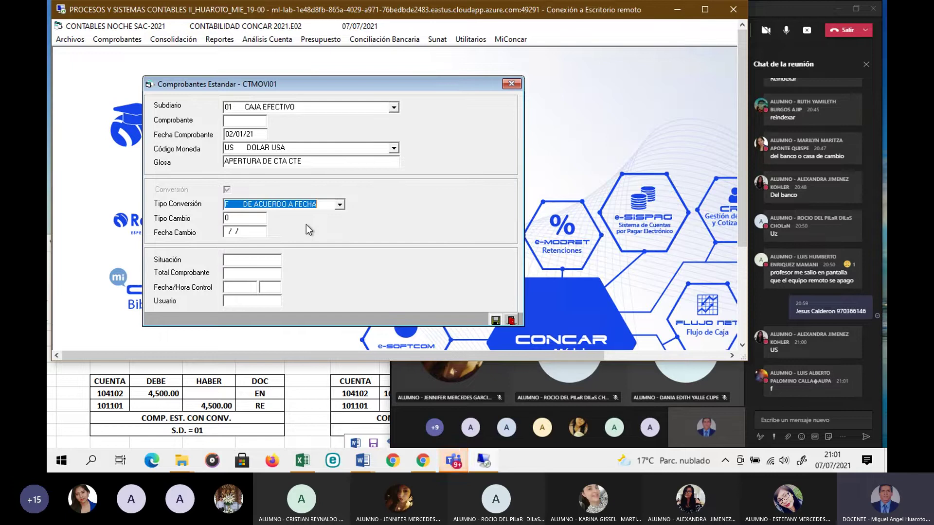
key("Return")
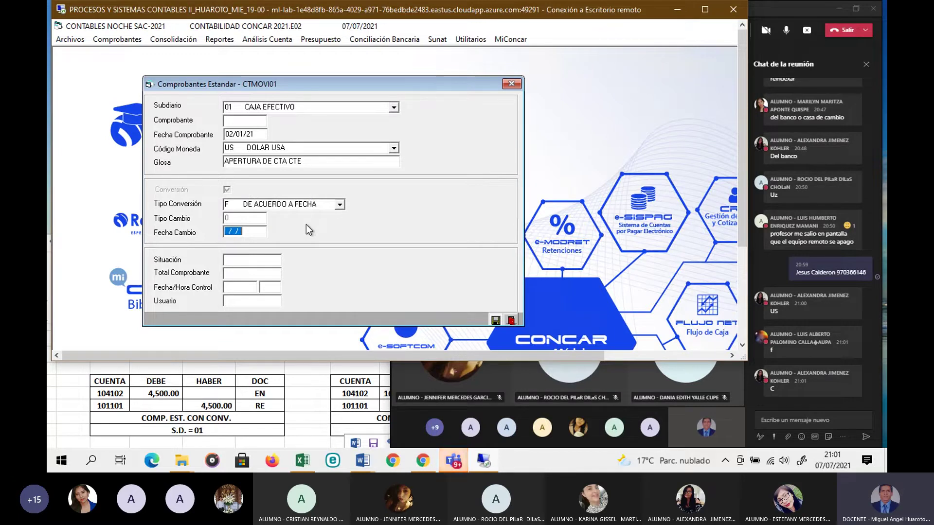
left_click(340, 205)
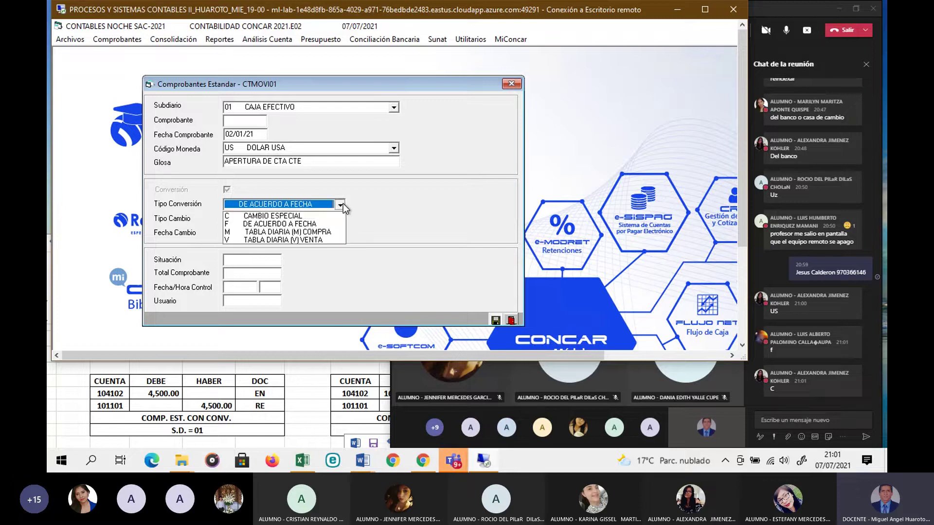
left_click(301, 217)
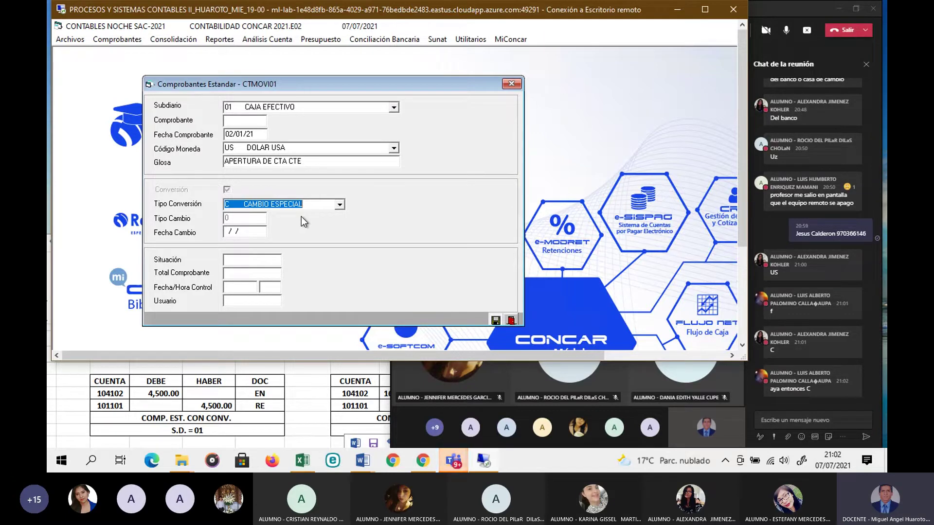
key("Tab")
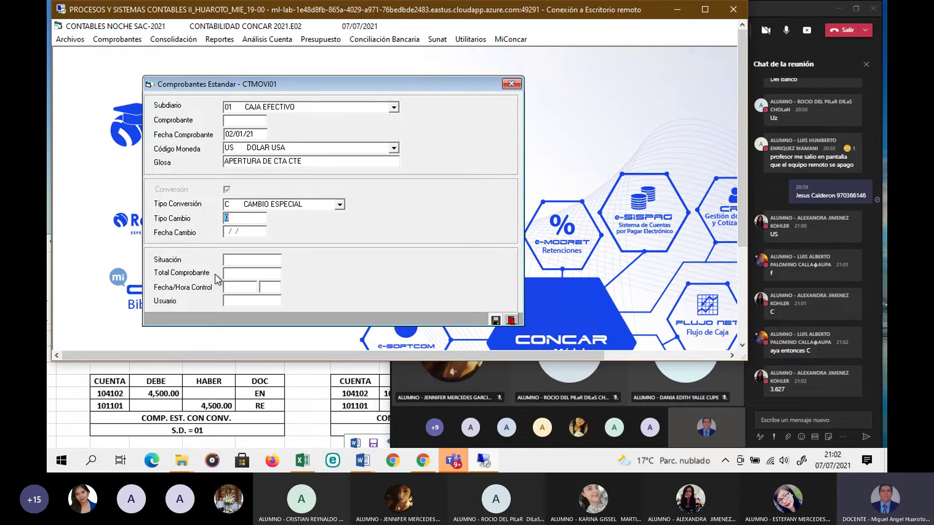
Step: Enter the exchange rate 3.627, checked in Excel, and save the voucher header
left_click(302, 460)
scroll(311, 400, "up", 1)
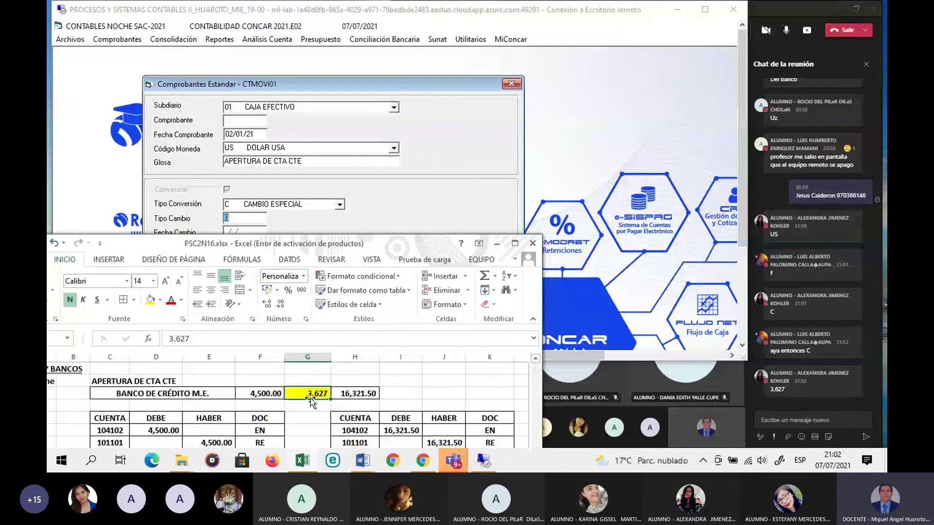
scroll(310, 400, "down", 1)
left_click(292, 215)
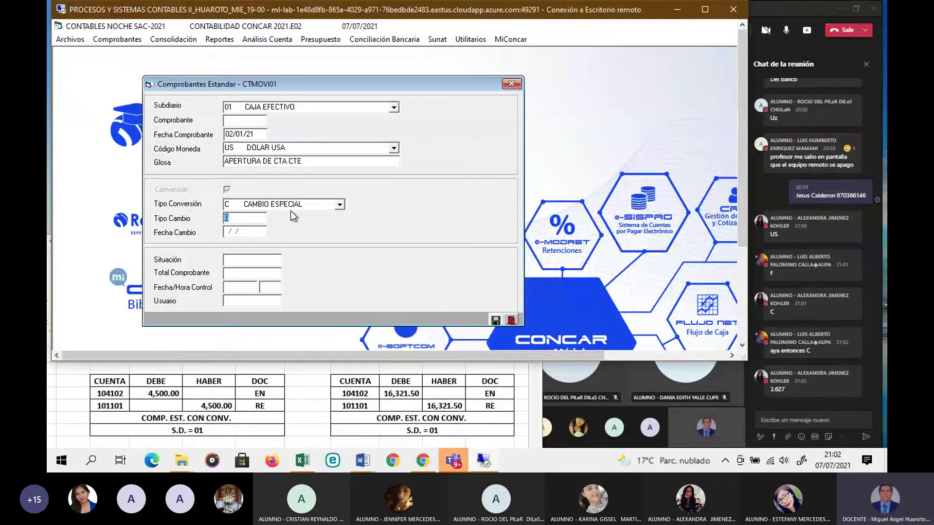
type("3.627")
left_click(495, 319)
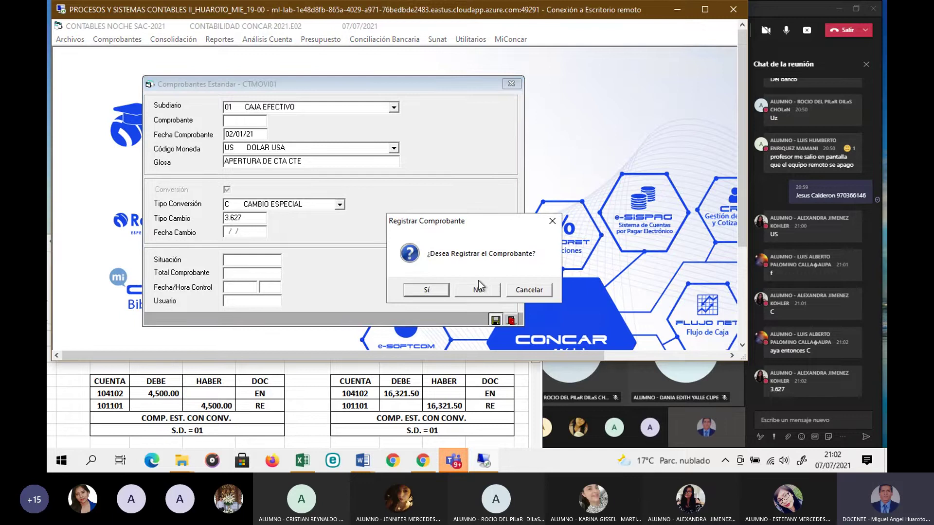
left_click(445, 290)
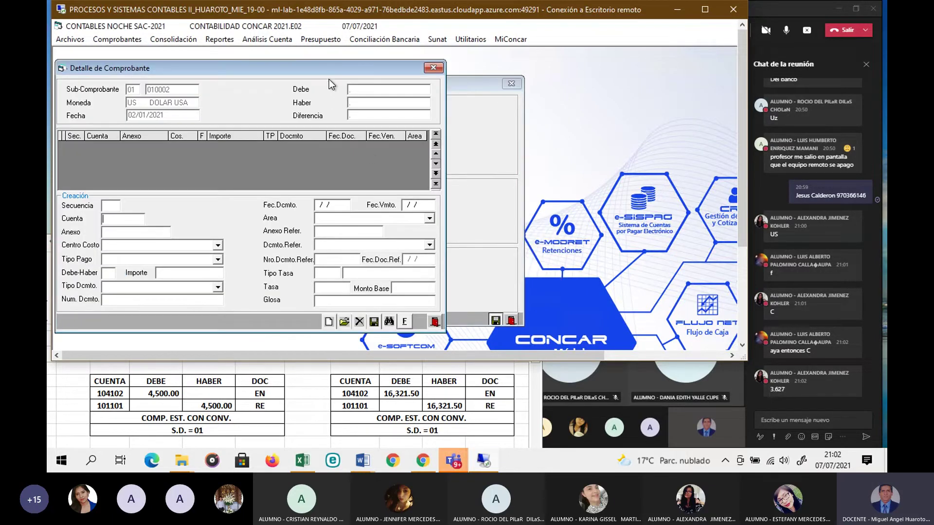
Step: Start the first line with account 104102, annex 1041021 and payment type 001 DEPOSITO EN CUENTA
left_click_drag(325, 69, 363, 69)
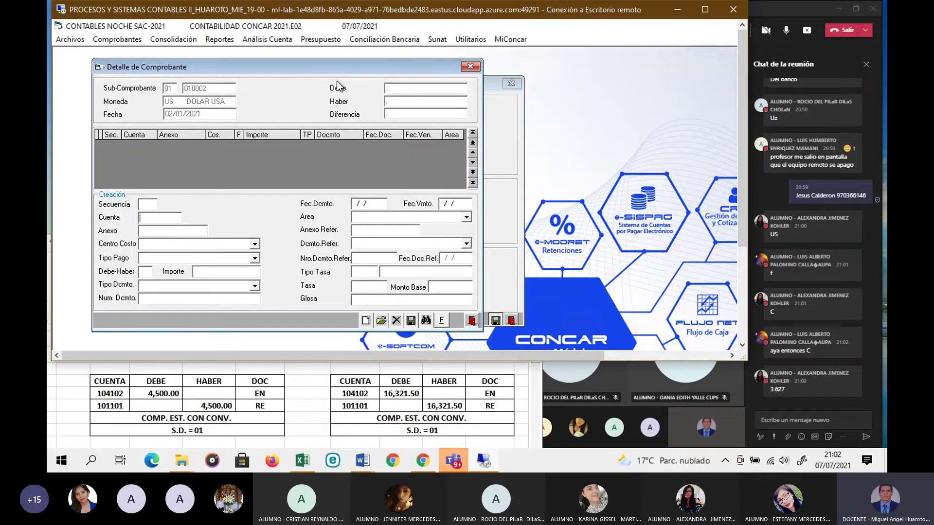
type("104102")
key("Return")
key("F2")
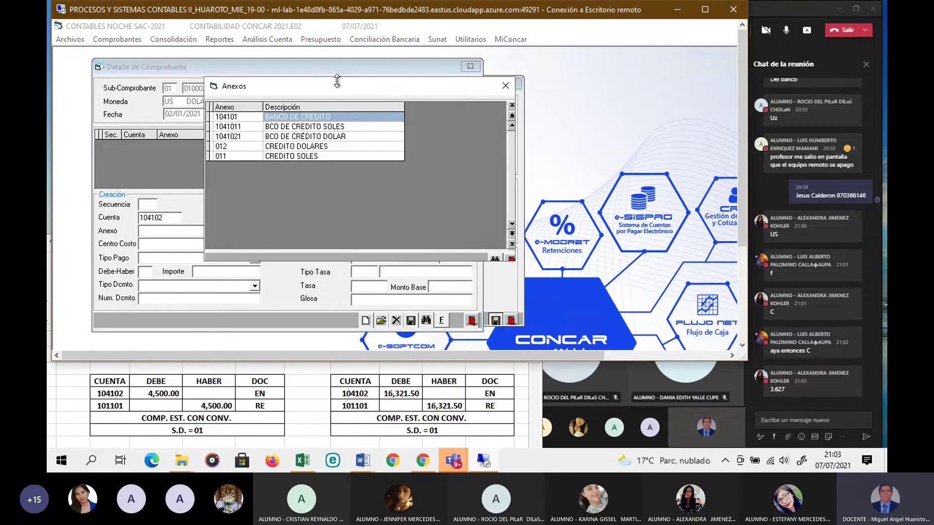
double_click(316, 137)
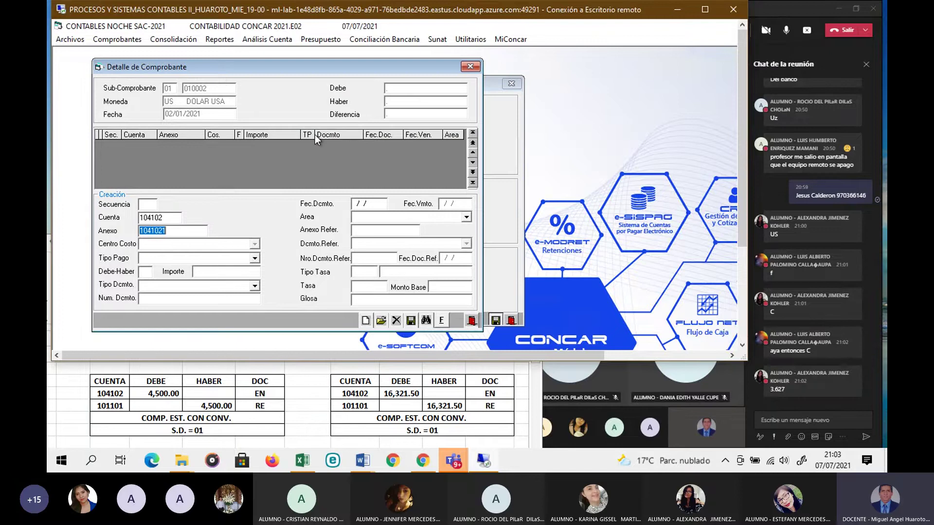
key("Return")
left_click(253, 259)
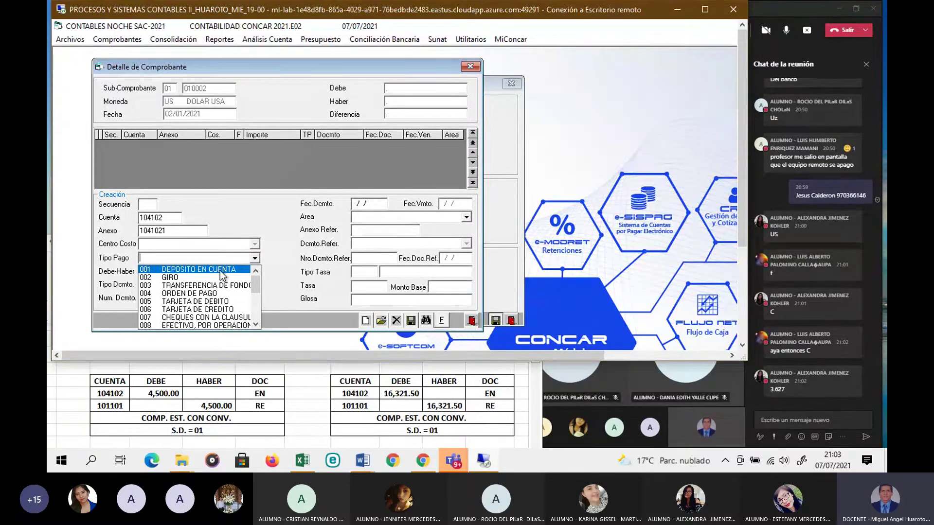
left_click(220, 270)
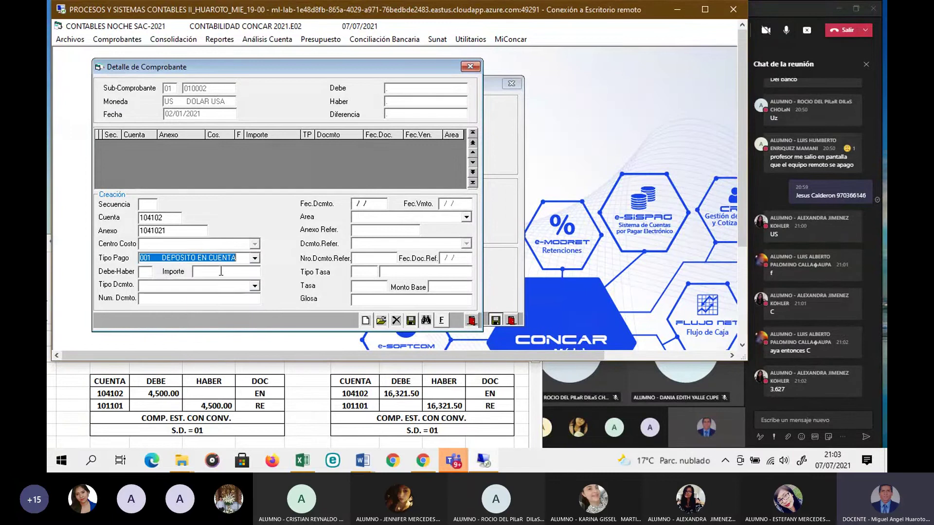
Step: Make the line a debit of 4500 with document type EN ENTREGA (DEPOSITO)
left_click(147, 274)
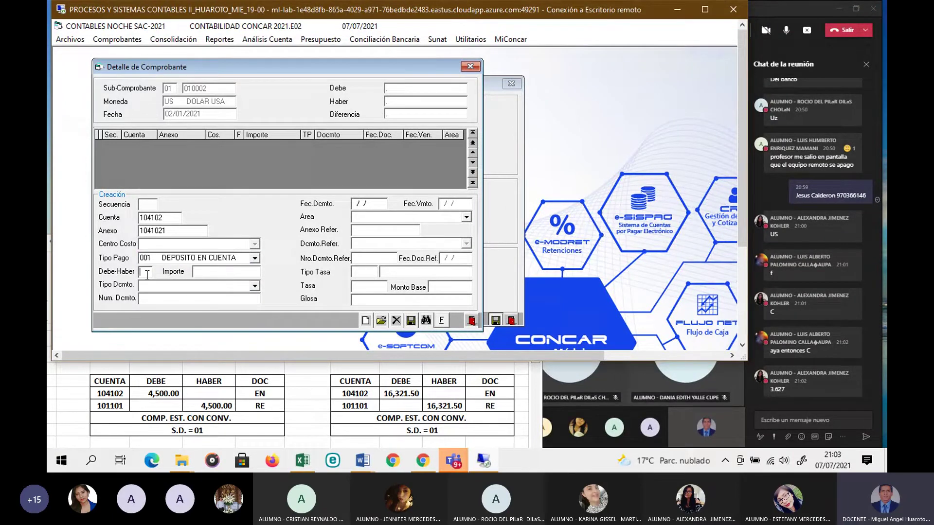
type("D")
left_click(195, 271)
type("4500")
key("Return")
left_click(254, 286)
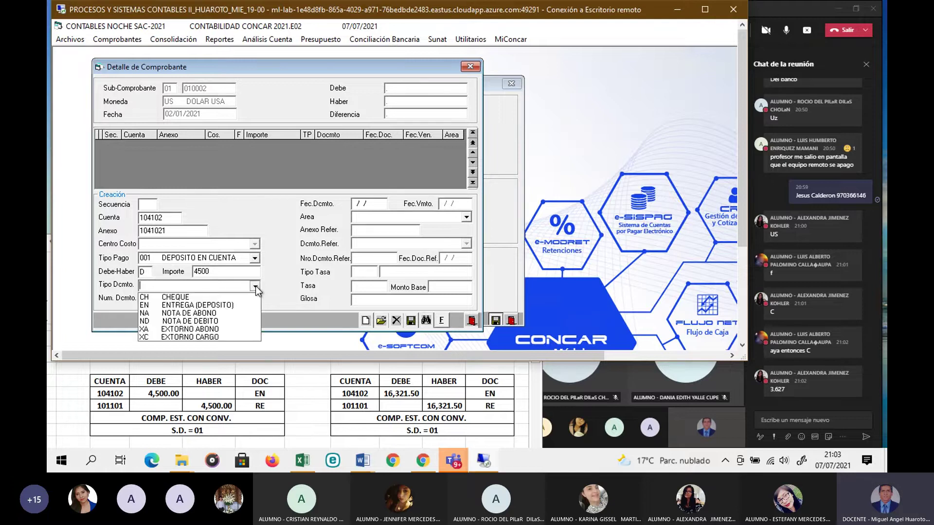
left_click(224, 306)
left_click(224, 300)
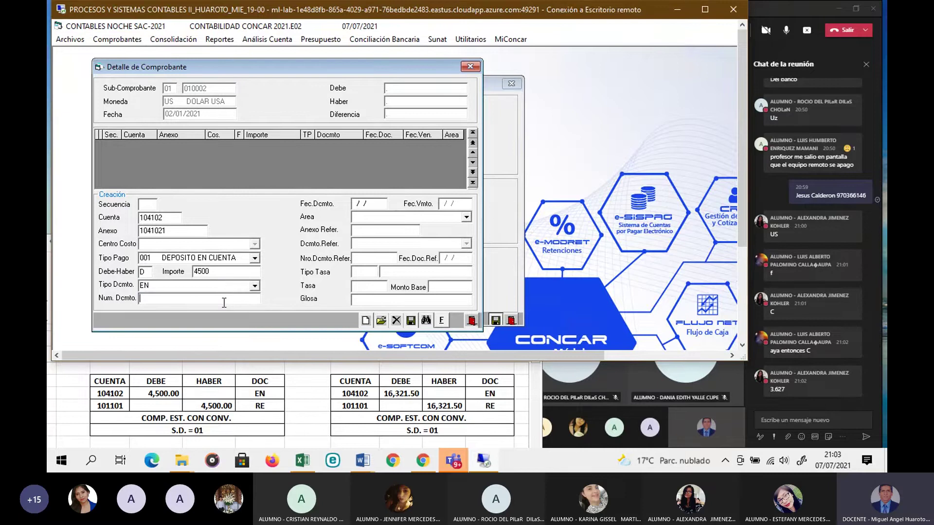
Step: Check the Word document, then enter document number 1357 dated 02/01/21
left_click(359, 462)
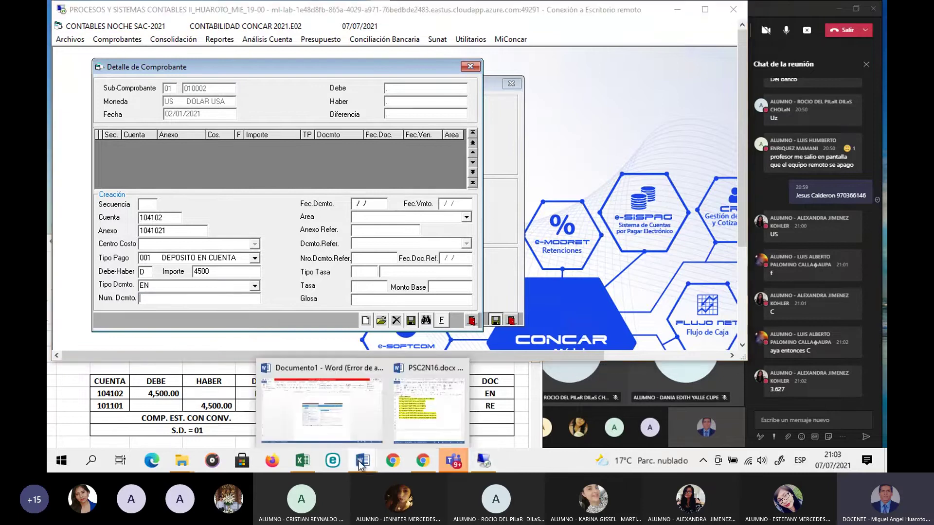
left_click(450, 422)
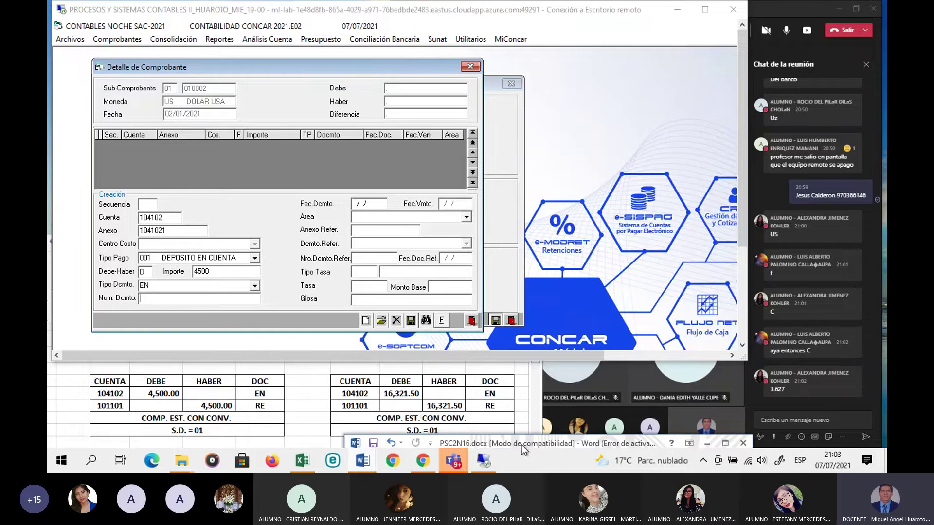
left_click_drag(524, 439, 524, 384)
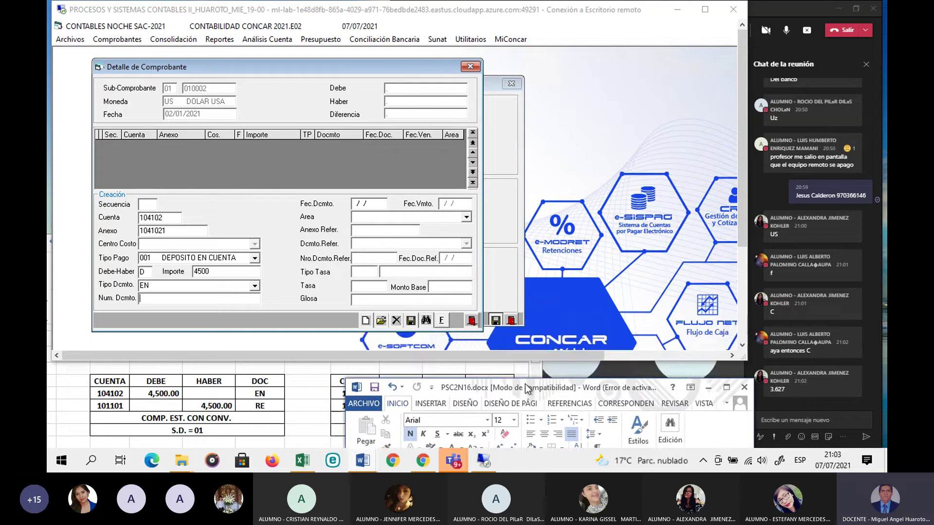
left_click(147, 300)
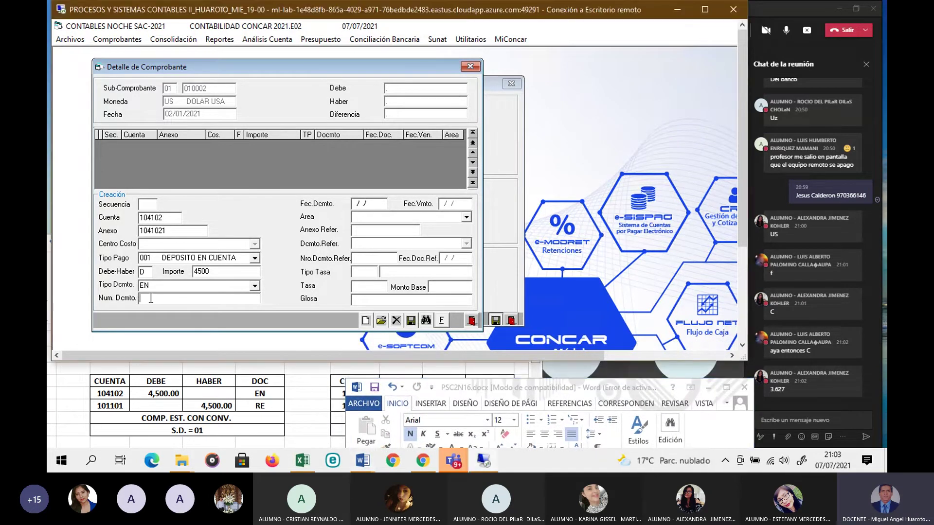
type("1357")
key("Return")
type("020121")
left_click(466, 217)
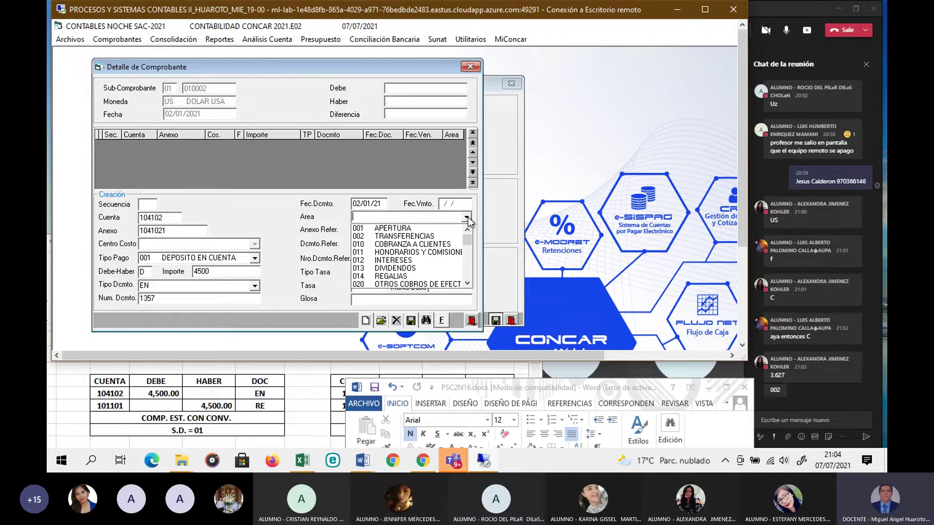
Step: Review account codes 104102 and 101101 in the Excel entry table, then return to CONCAR
left_click(131, 410)
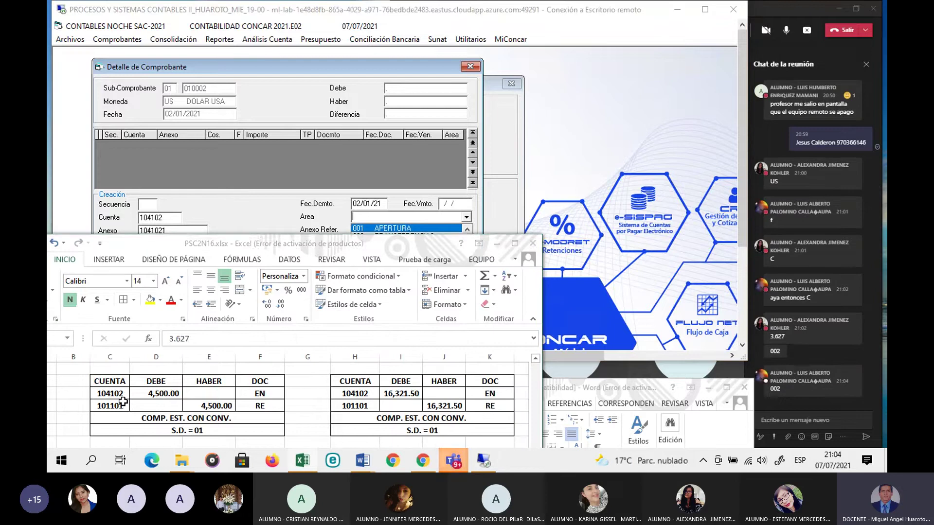
left_click_drag(113, 394, 218, 407)
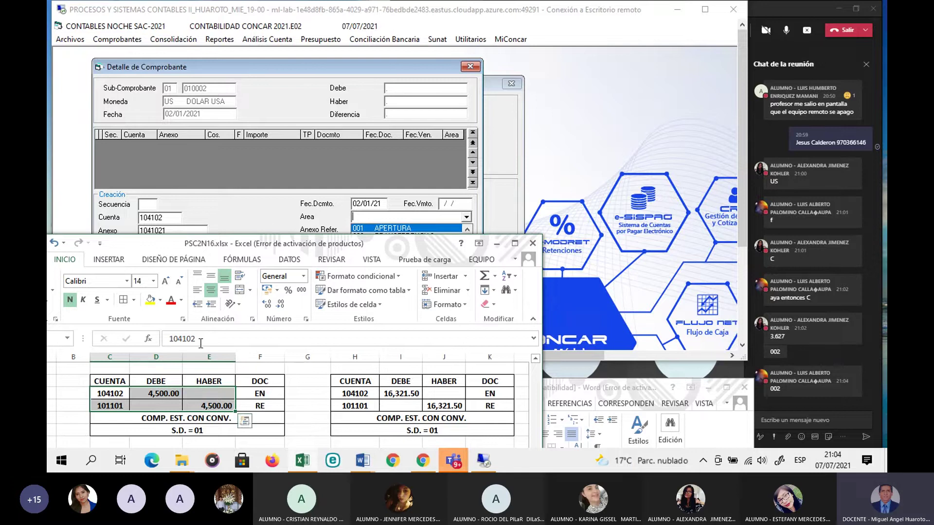
left_click(116, 407)
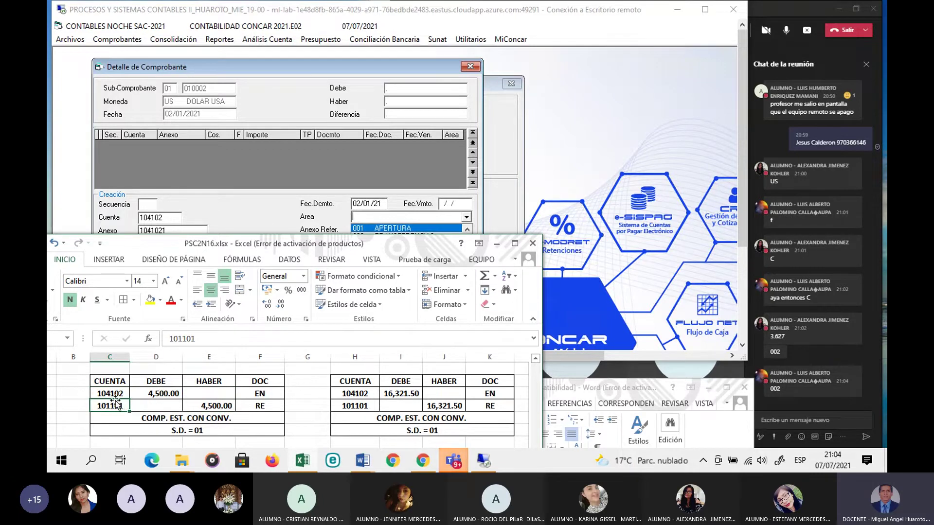
left_click(115, 392)
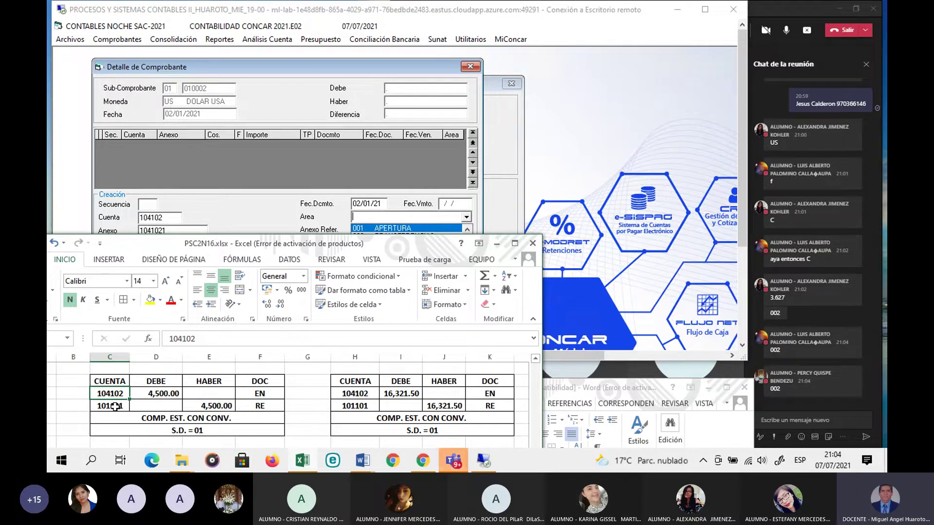
left_click(255, 205)
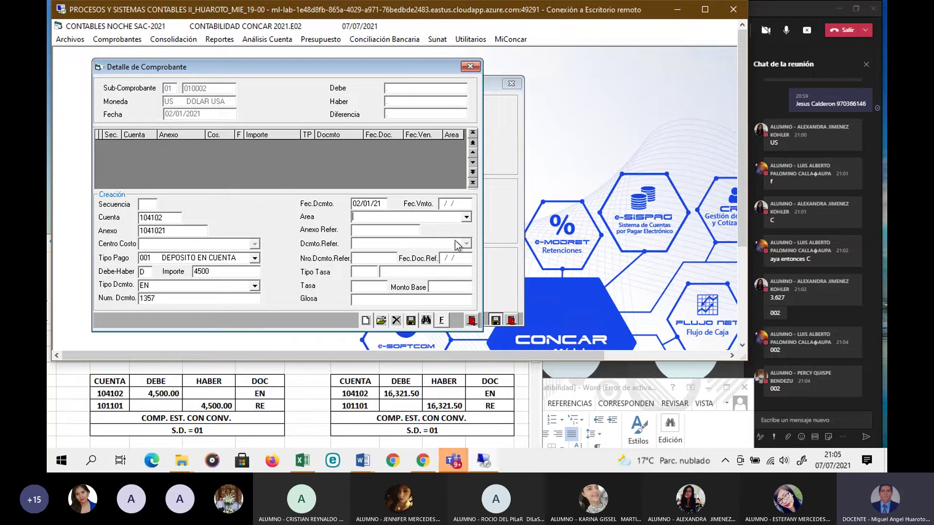
Step: Set area 002 TRANSFERENCIAS and gloss 'APERTURA CTA CTE', then save the debit line
left_click(466, 218)
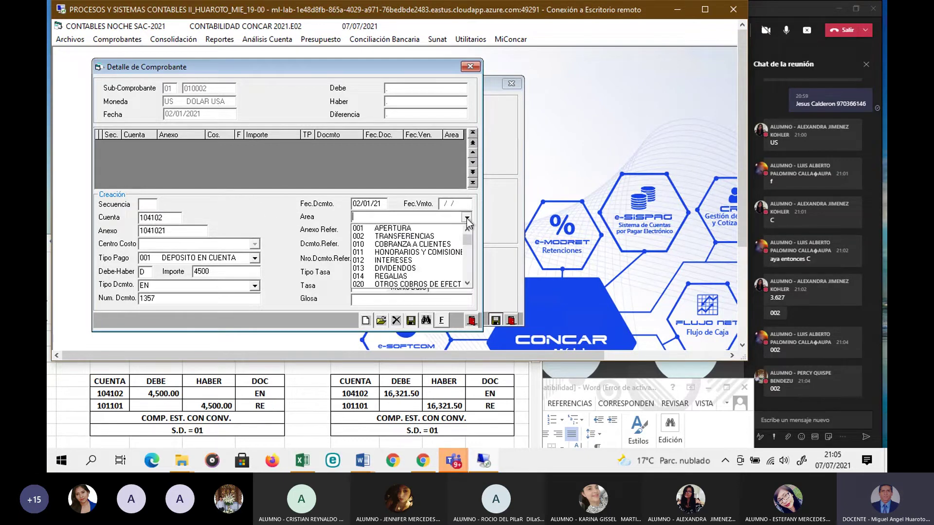
left_click(427, 237)
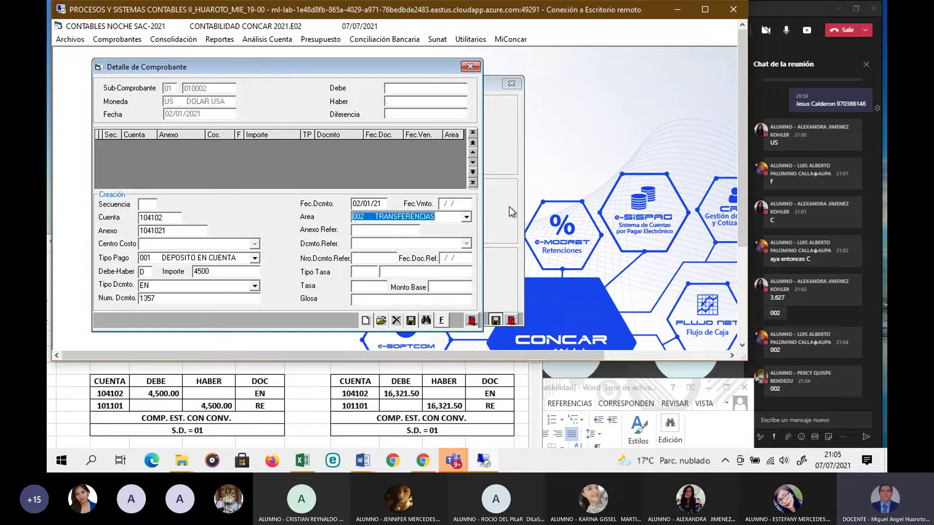
key("Return")
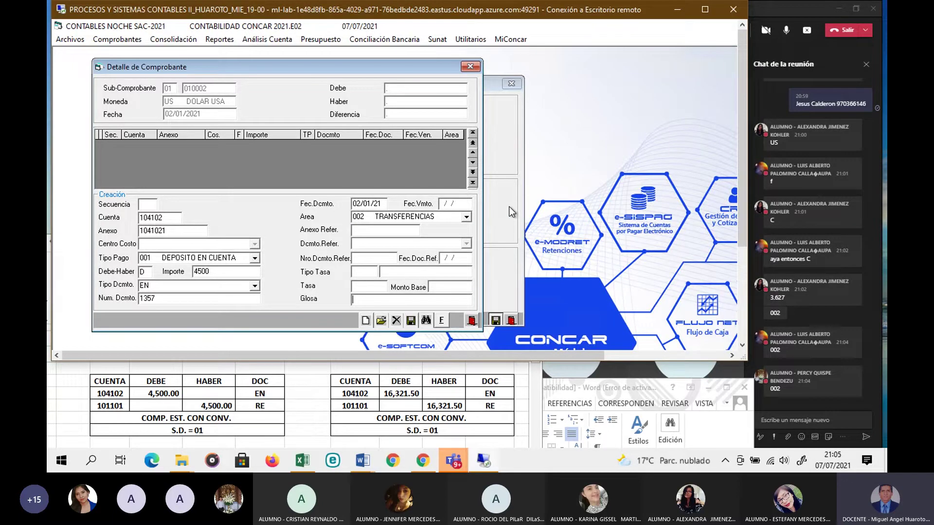
type("APERTURA CTA CTE")
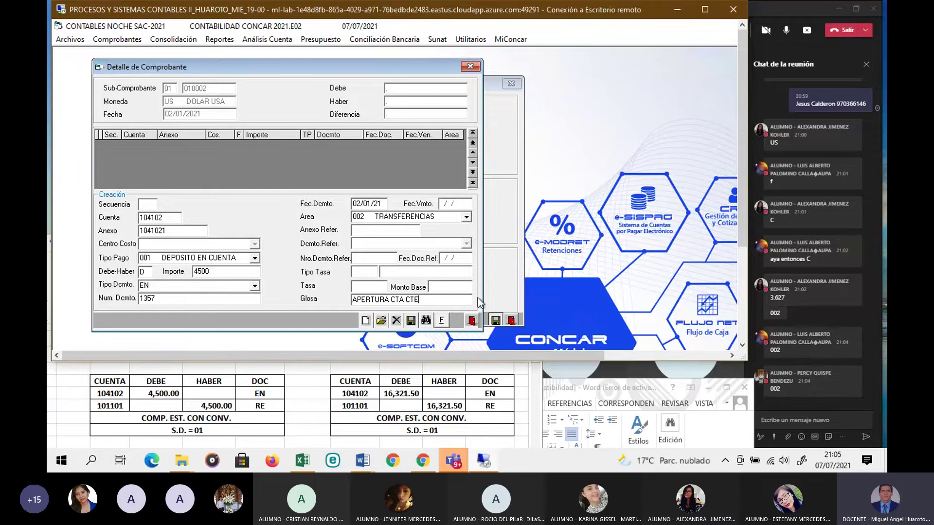
left_click(411, 322)
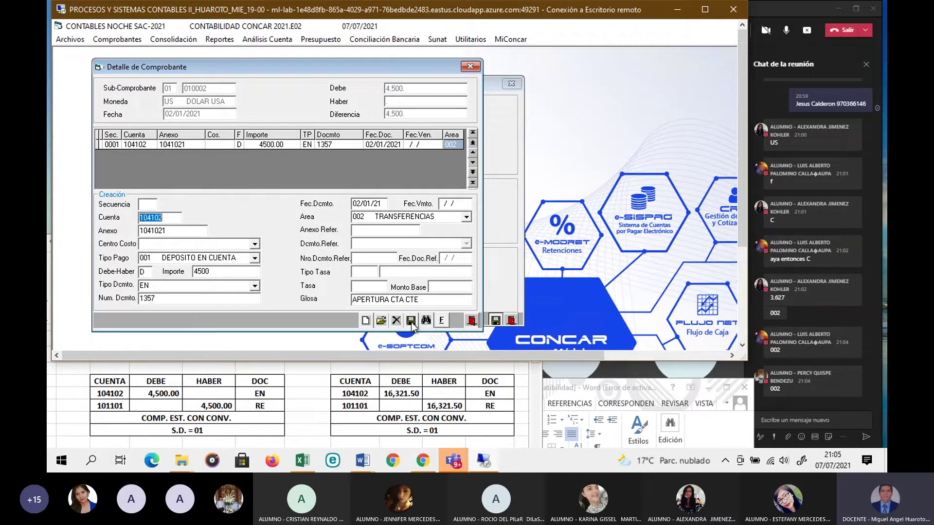
Step: Add credit line 101101 (H) with document RE 001, save it, and finalize voucher 01-010002
type("101101")
key("Return")
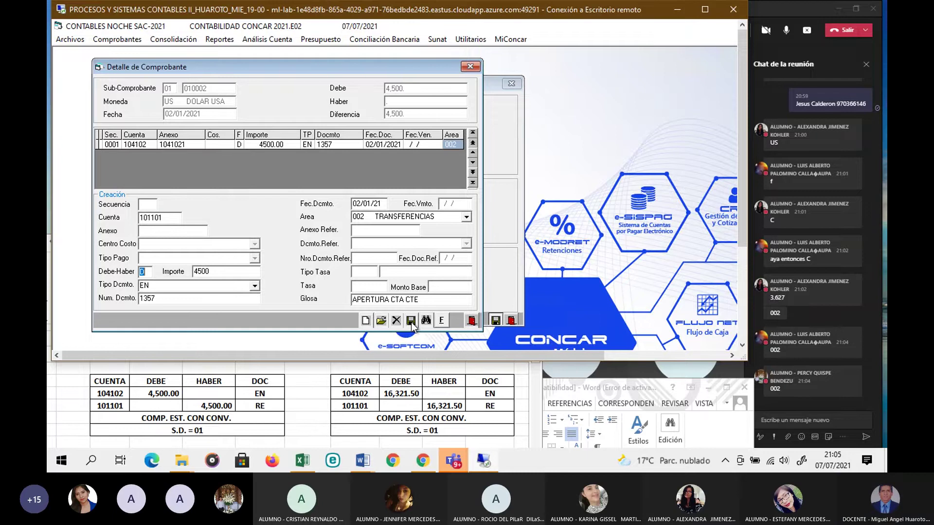
type("H")
key("Return")
key("Return")
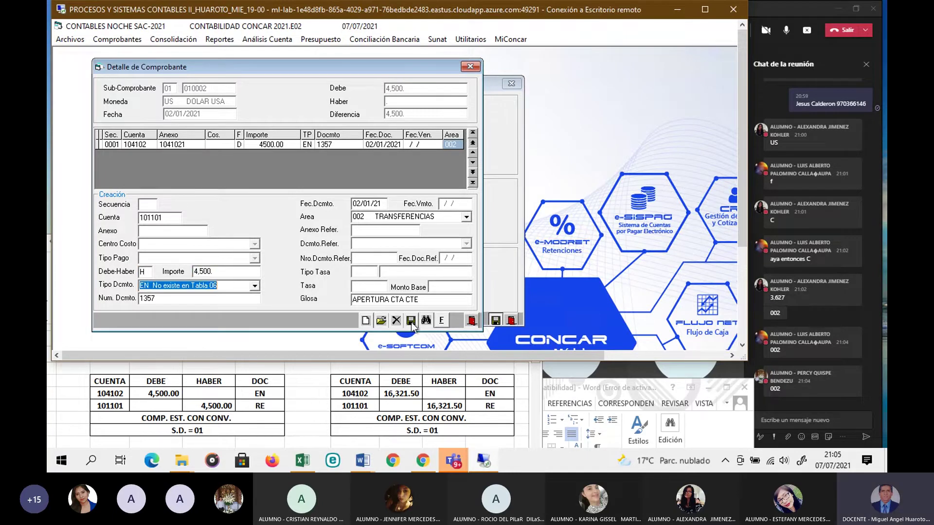
type("RE")
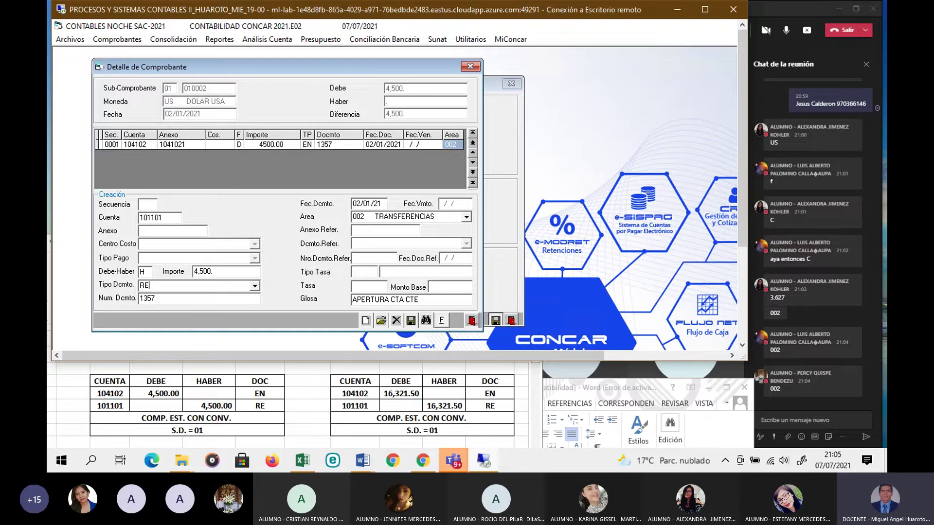
key("Return")
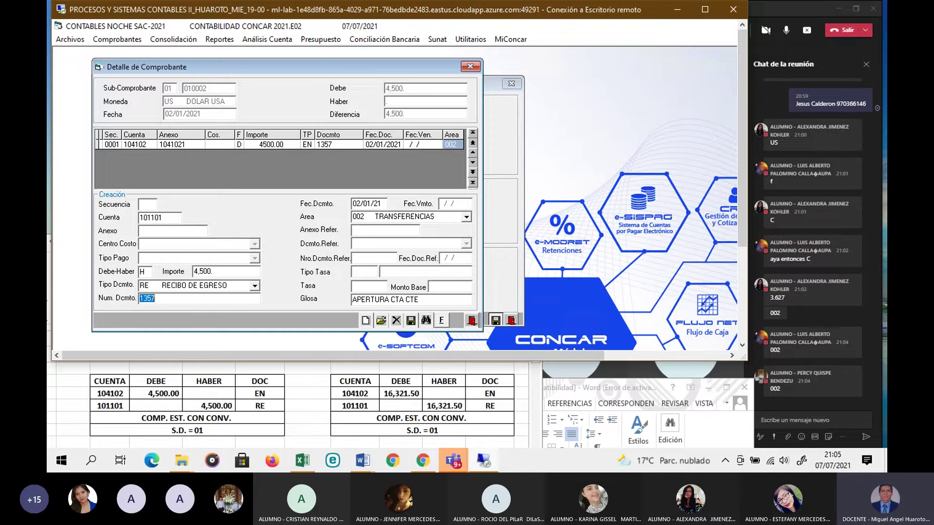
type("001")
key("Return")
key("Return")
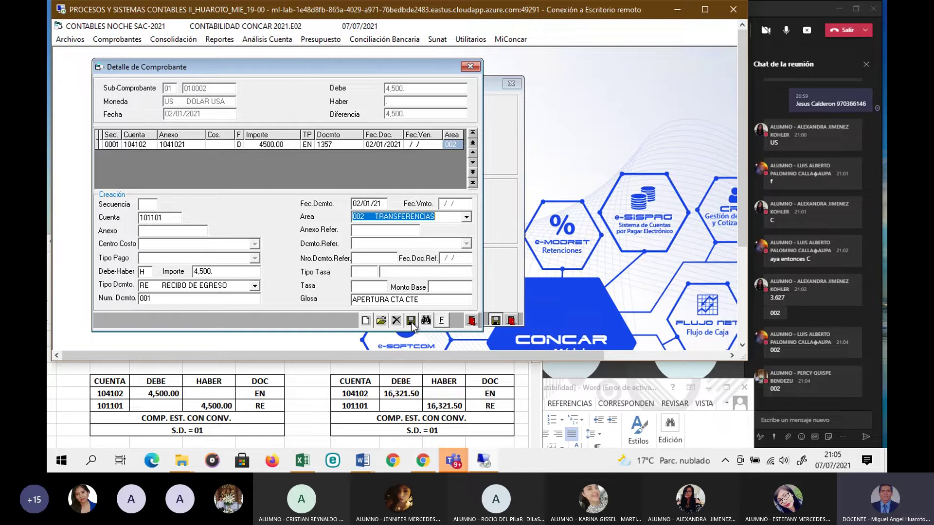
key("Return")
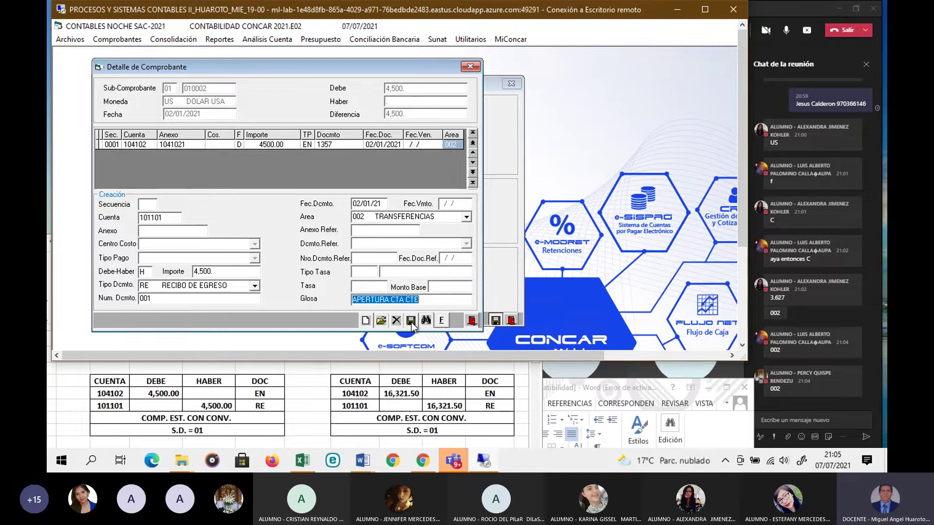
left_click(411, 322)
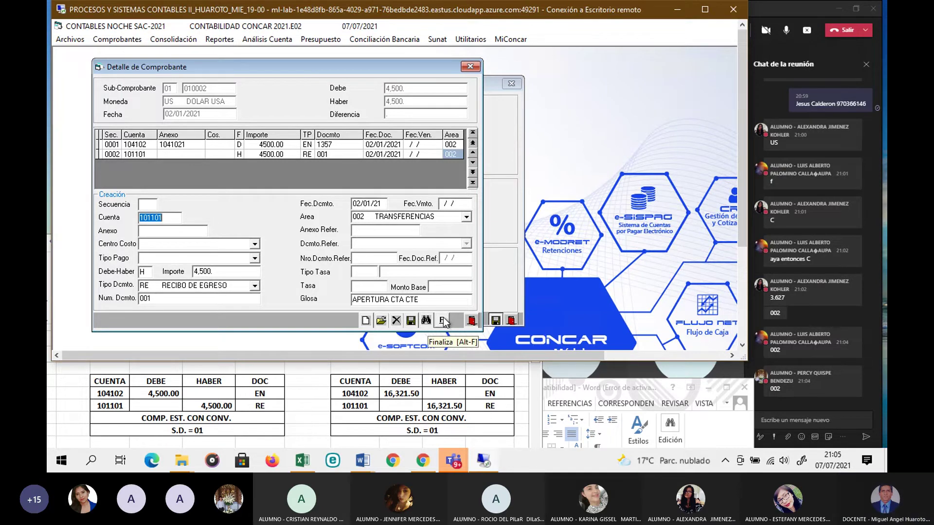
left_click(444, 321)
Step: In Consulta Situacion Comprobantes, view the lines of vouchers 01-010002 and 01-010001
left_click(486, 283)
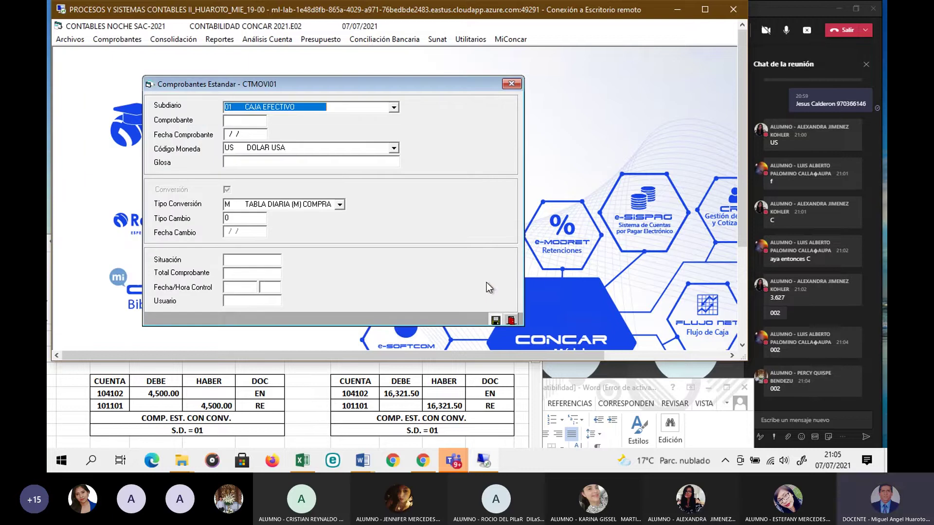
left_click(511, 84)
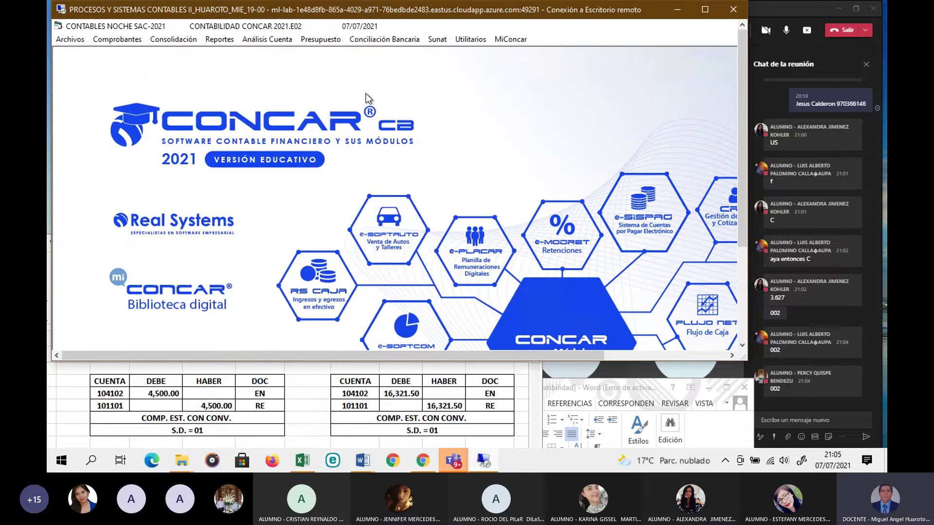
left_click(124, 39)
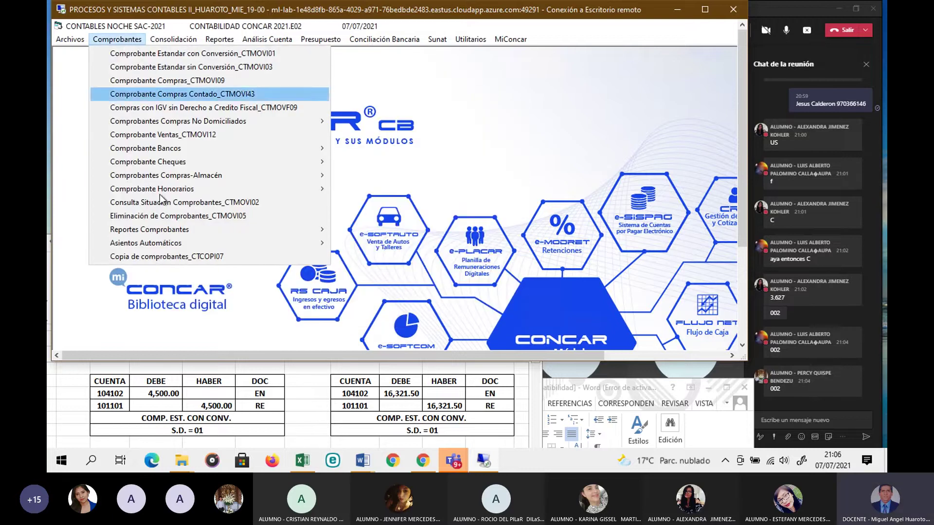
left_click(178, 203)
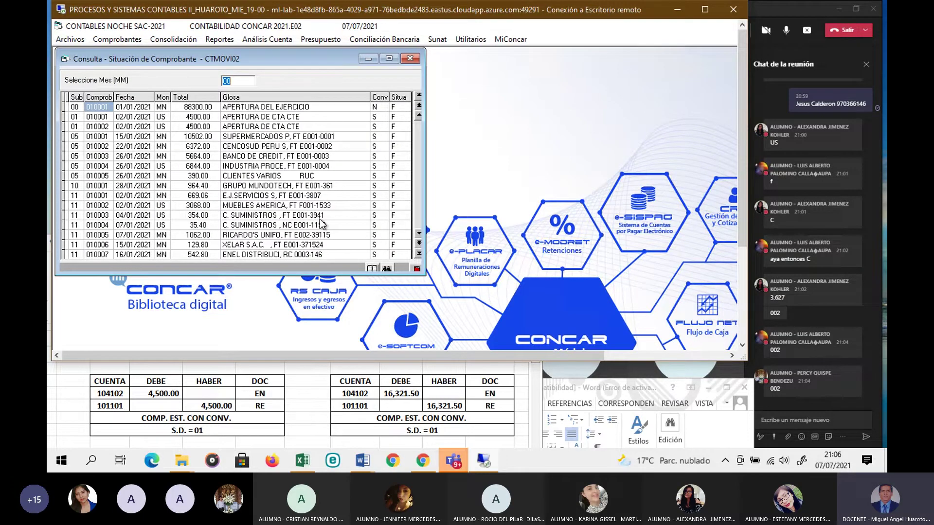
double_click(197, 129)
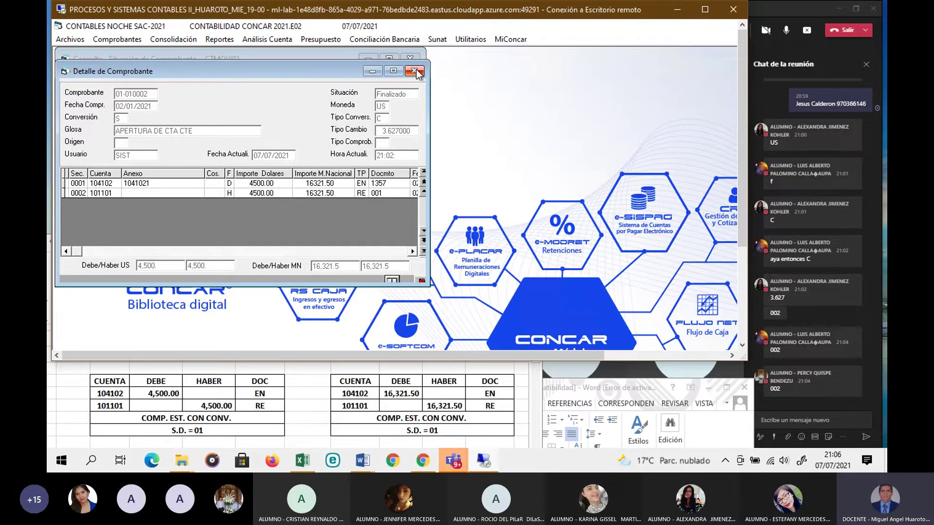
left_click(414, 72)
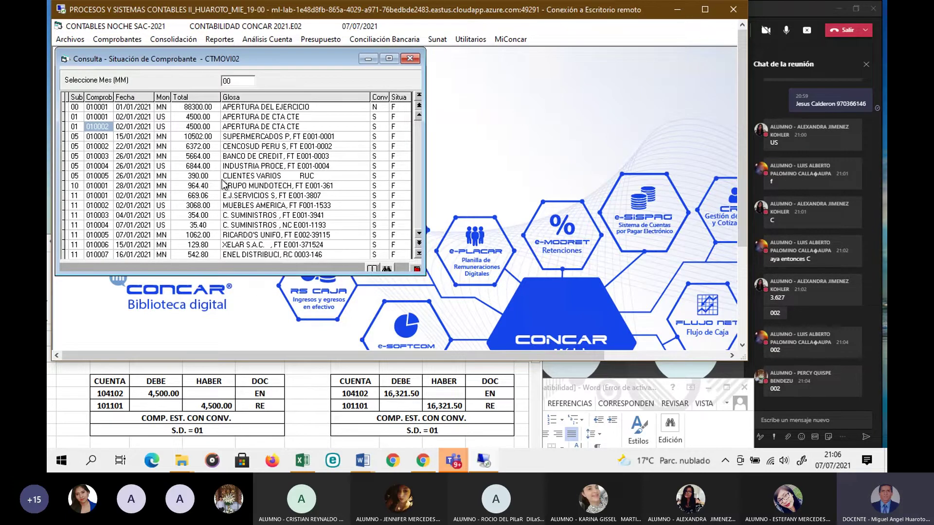
double_click(201, 120)
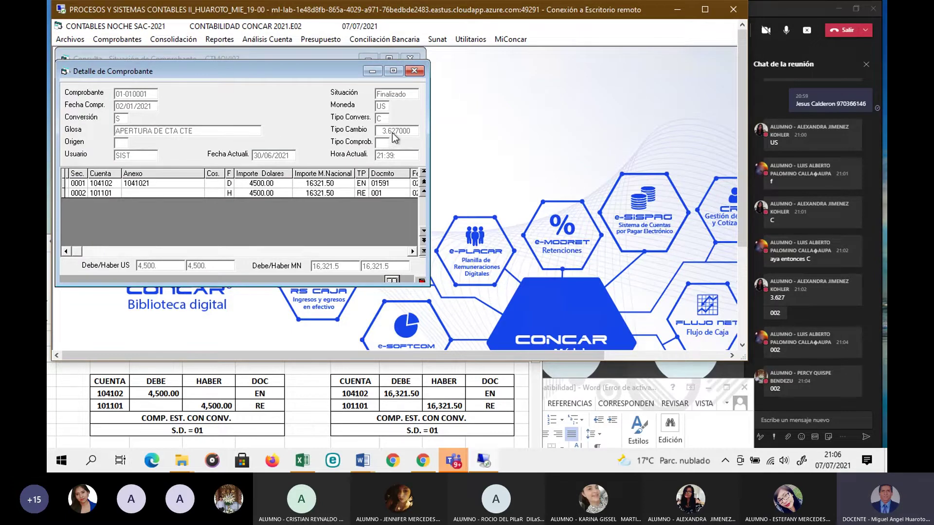
left_click(414, 72)
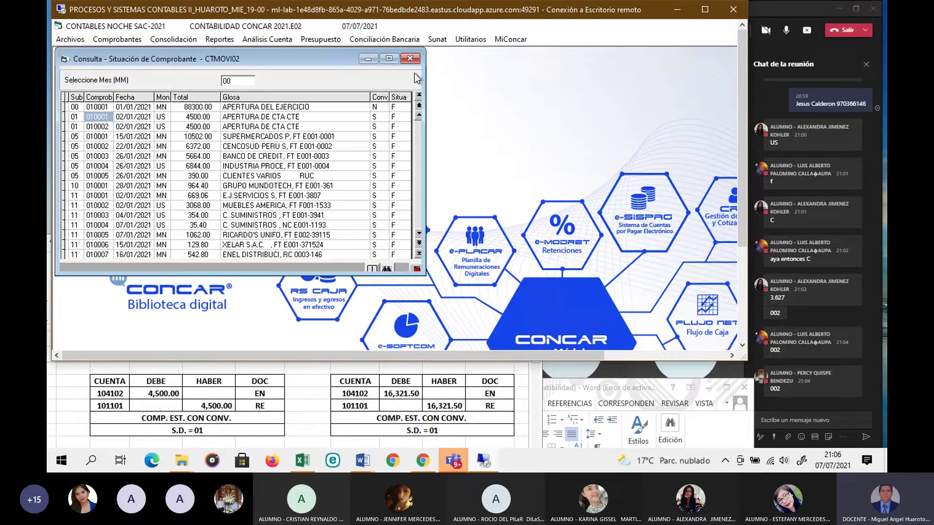
Step: Point out subdiary 01 and number 010002 in the list, then open Eliminación de Comprobantes
left_click(140, 127)
left_click(93, 127)
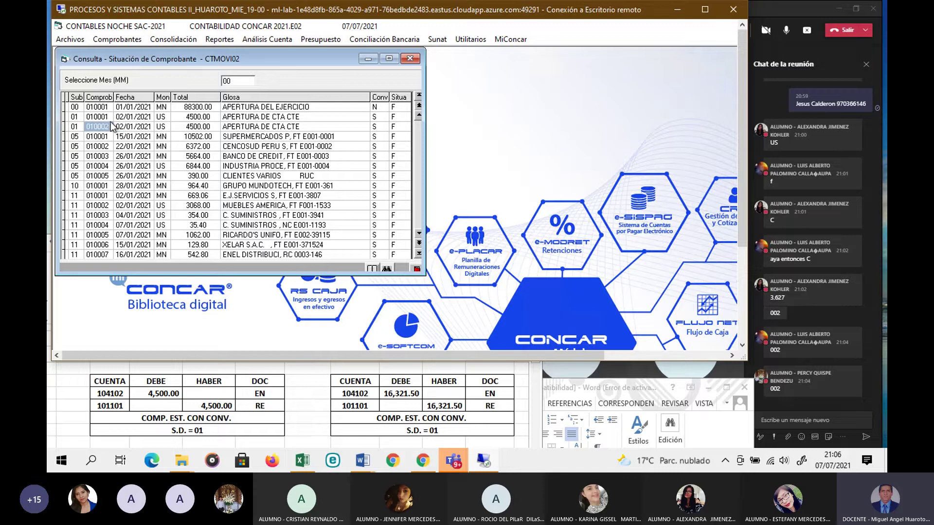
left_click_drag(165, 59, 329, 87)
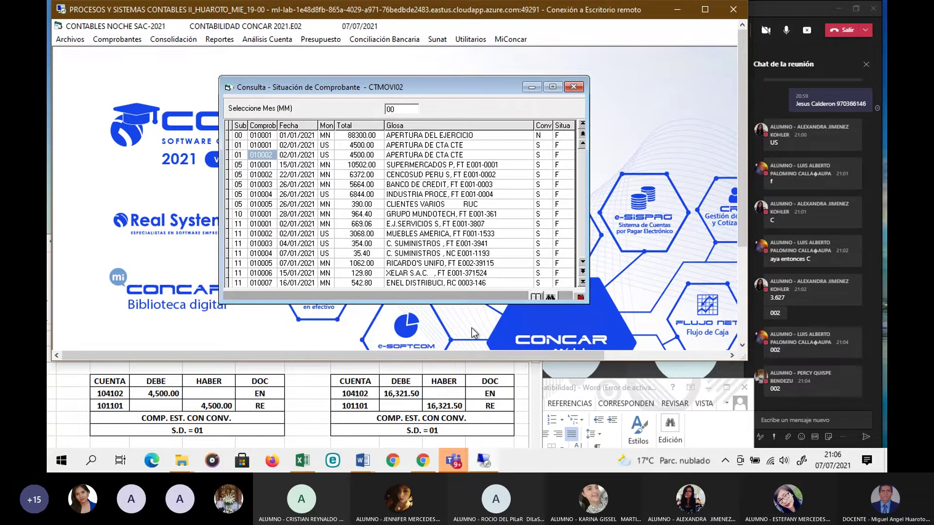
left_click(240, 157)
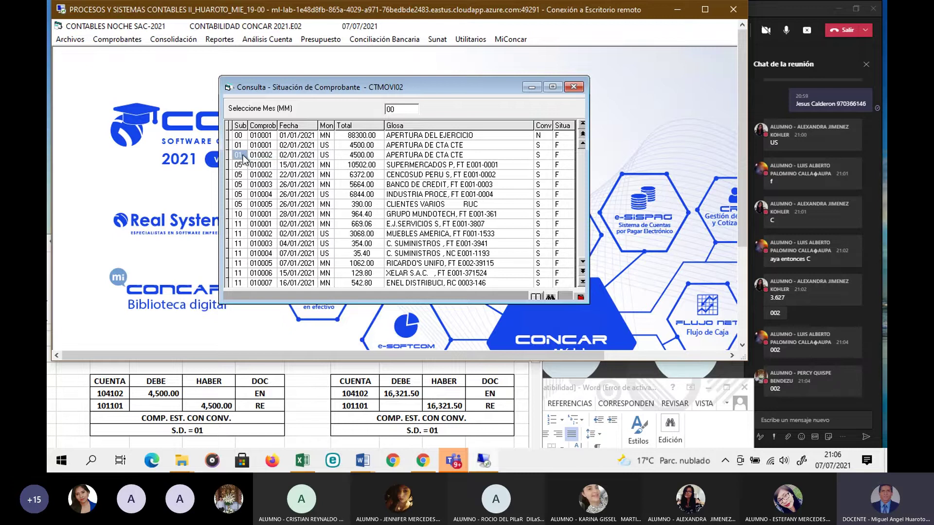
left_click(255, 156)
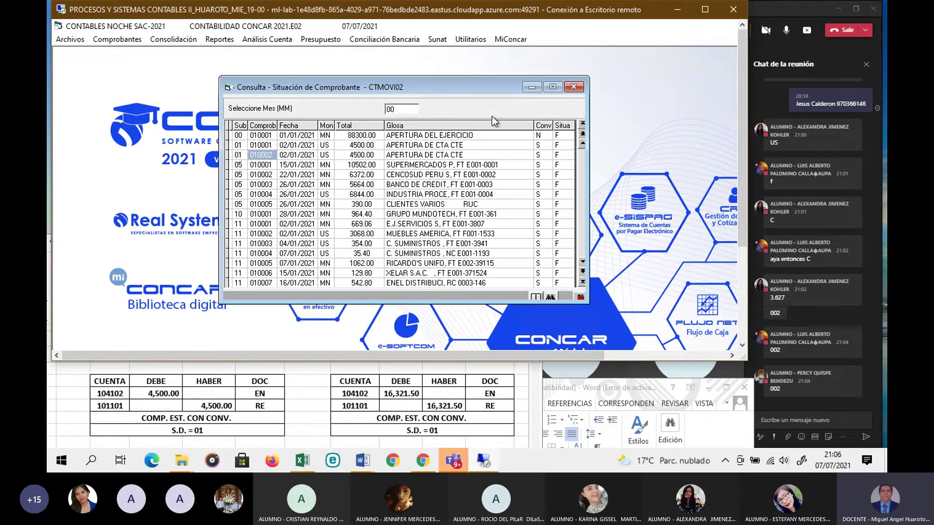
left_click(573, 87)
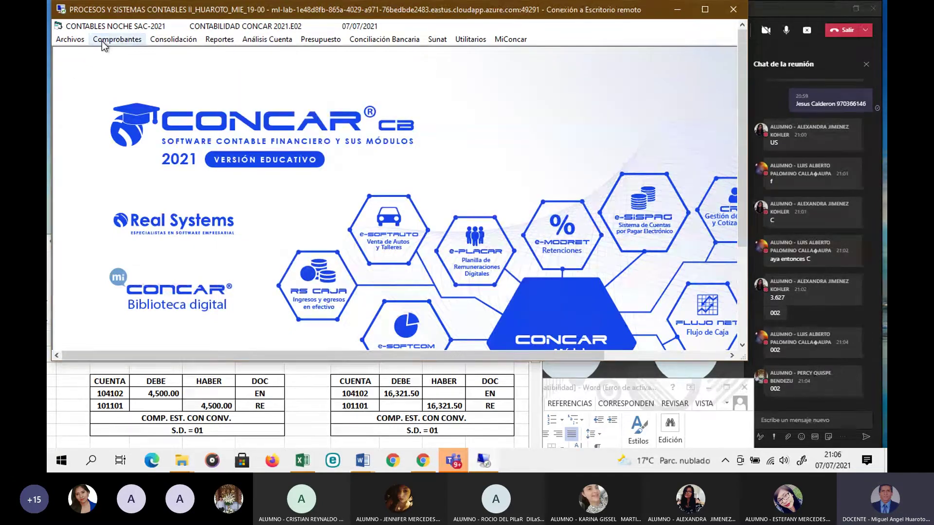
left_click(102, 40)
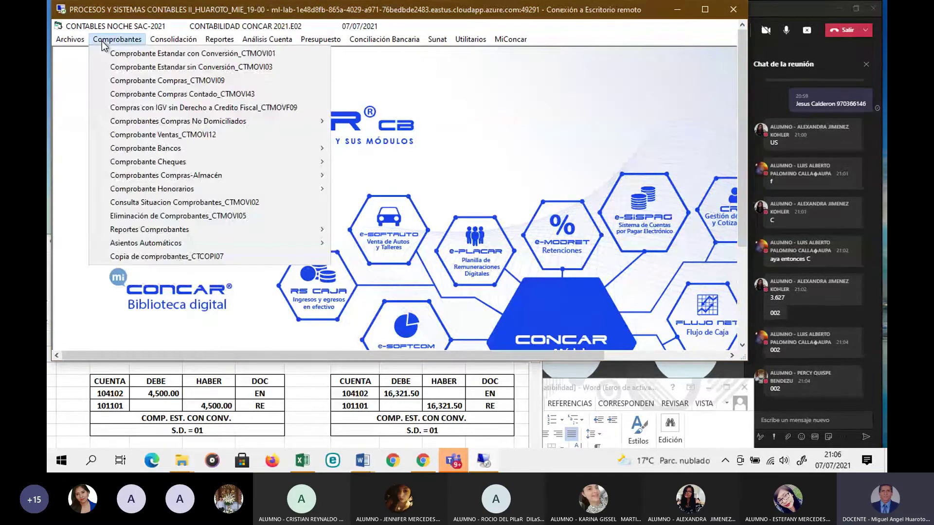
left_click(191, 215)
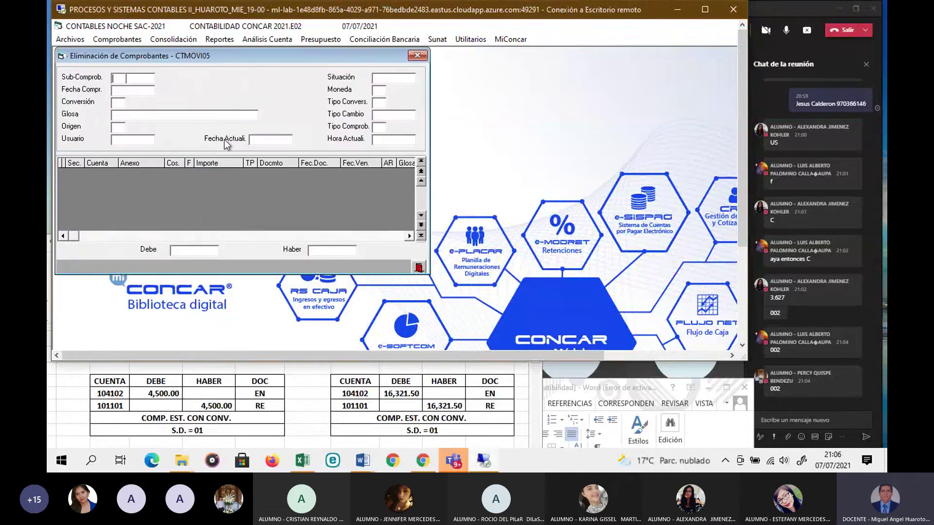
Step: Delete voucher 01-010002, confirm the Comprobante Eliminado message, and close the Eliminación form
left_click_drag(227, 63, 332, 78)
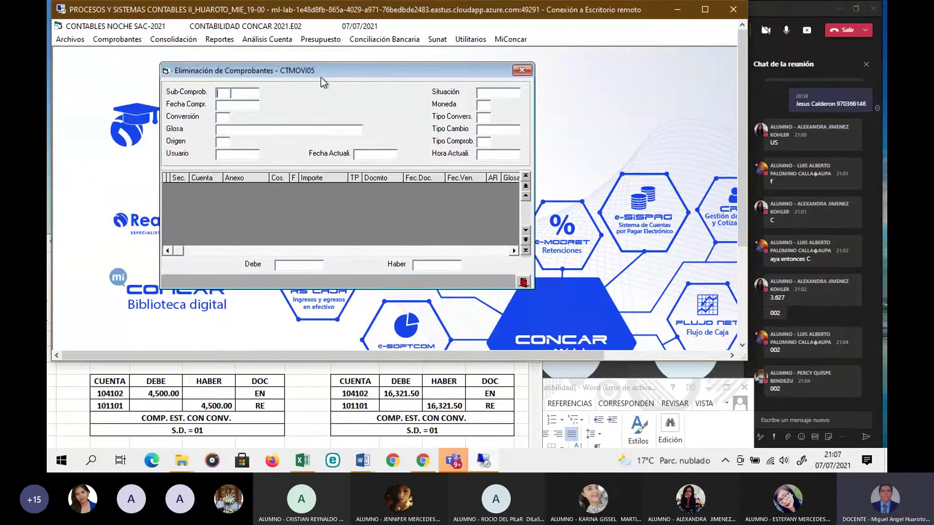
type("01")
type("01")
type("0")
type("00")
type("2")
key("Return")
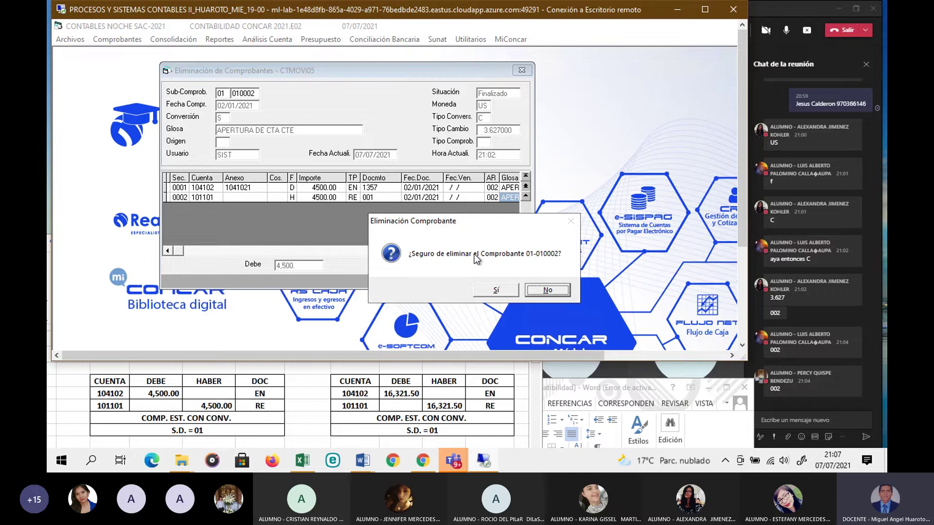
left_click(494, 293)
left_click(495, 292)
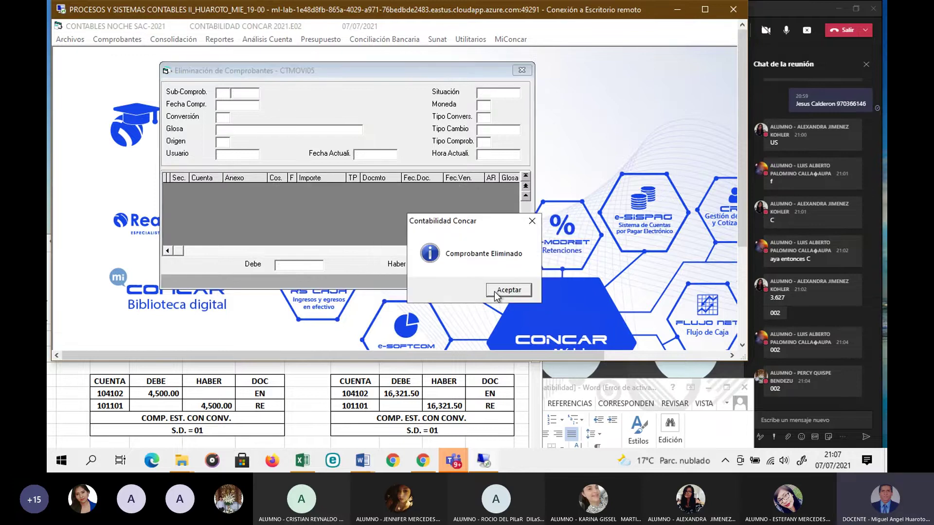
left_click(501, 294)
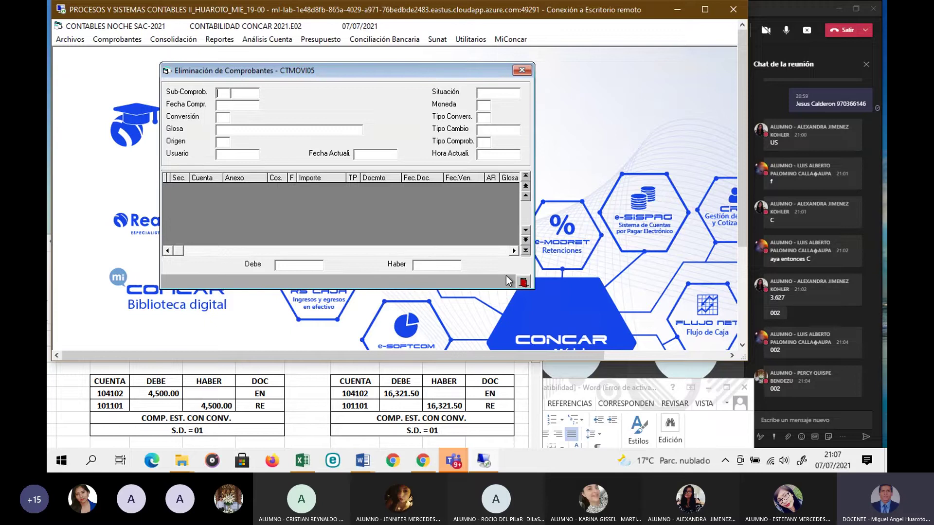
left_click(522, 71)
left_click(71, 40)
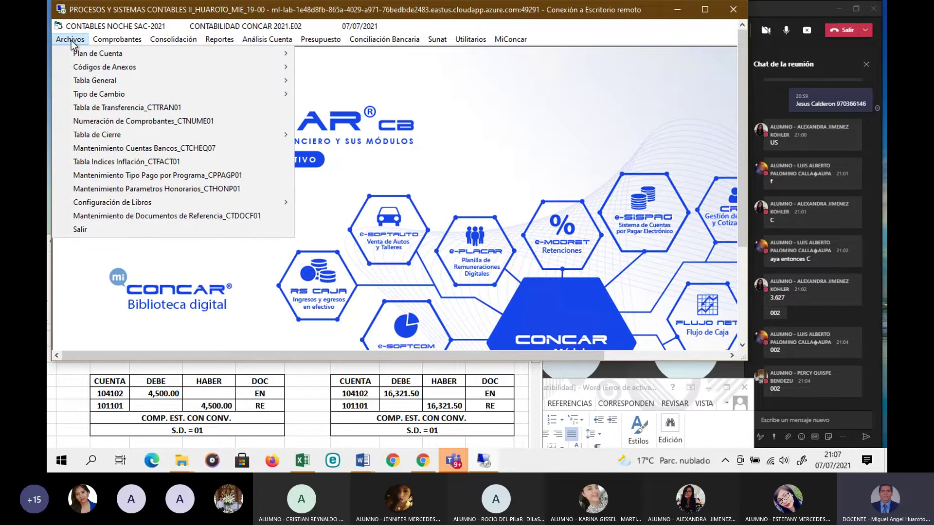
left_click(156, 121)
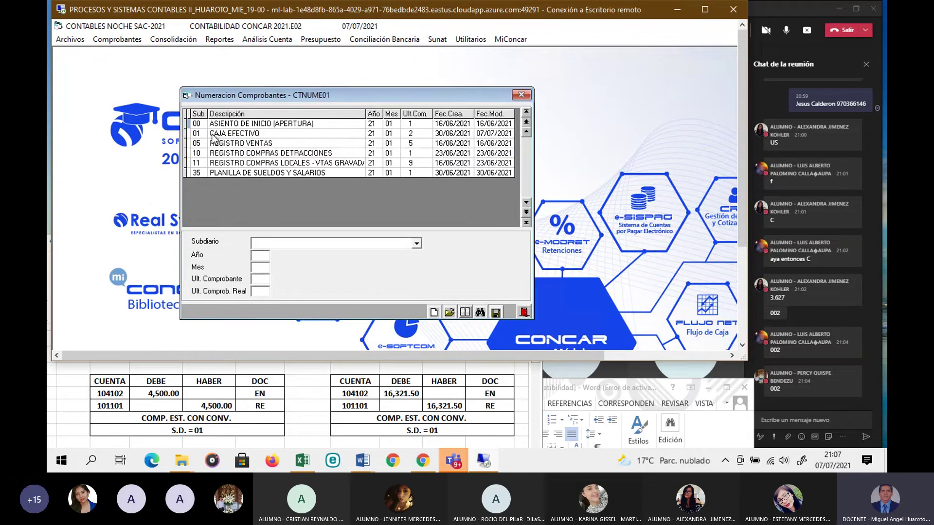
left_click(212, 136)
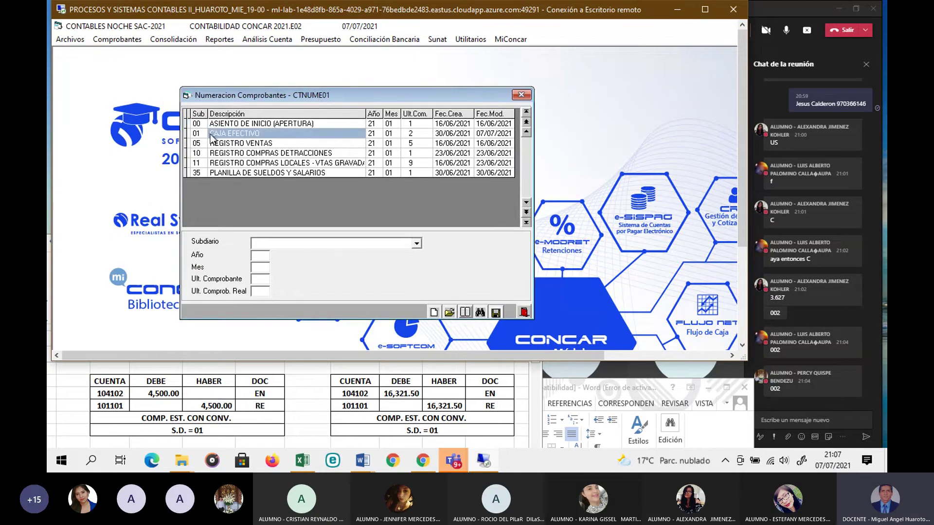
left_click(411, 135)
left_click(521, 95)
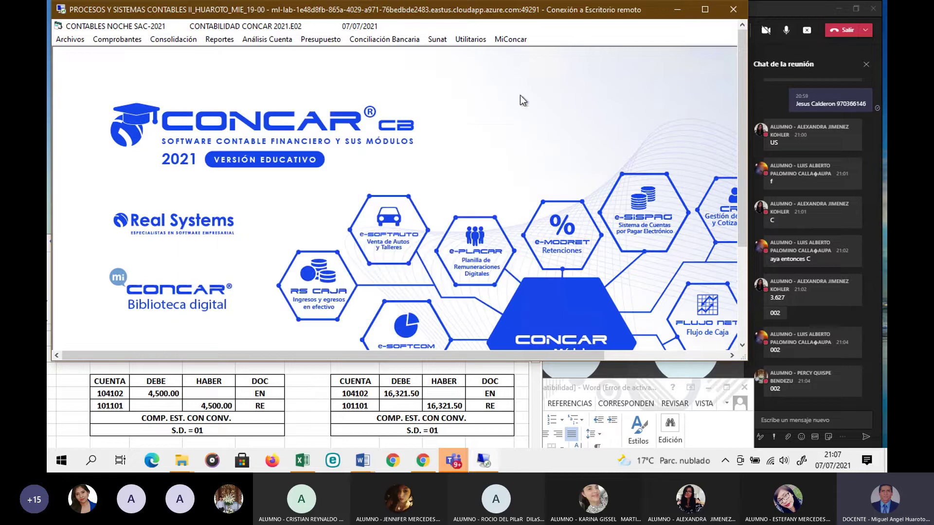
left_click(133, 41)
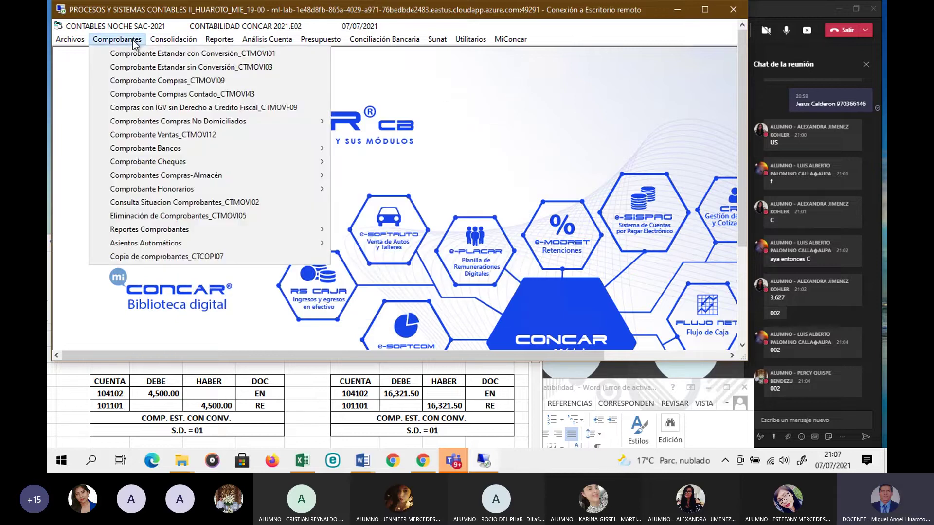
left_click(190, 203)
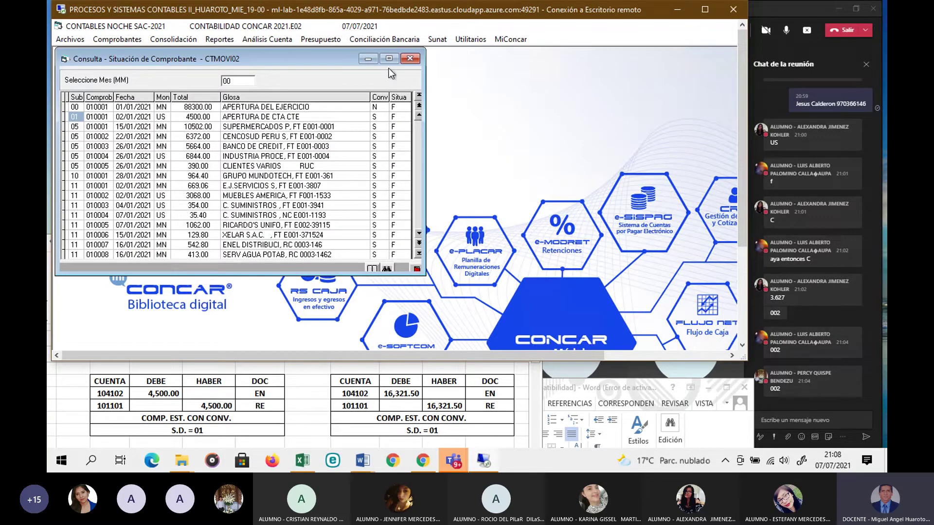
left_click(406, 58)
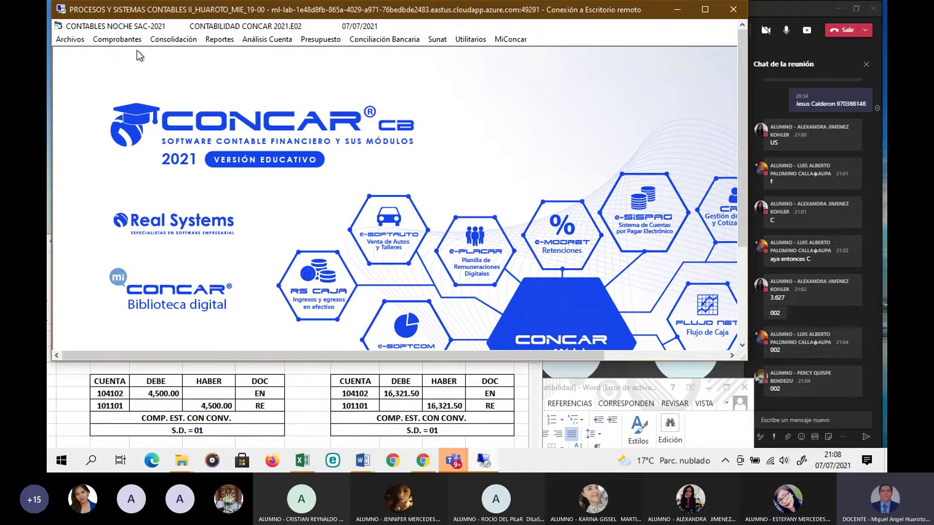
left_click(70, 39)
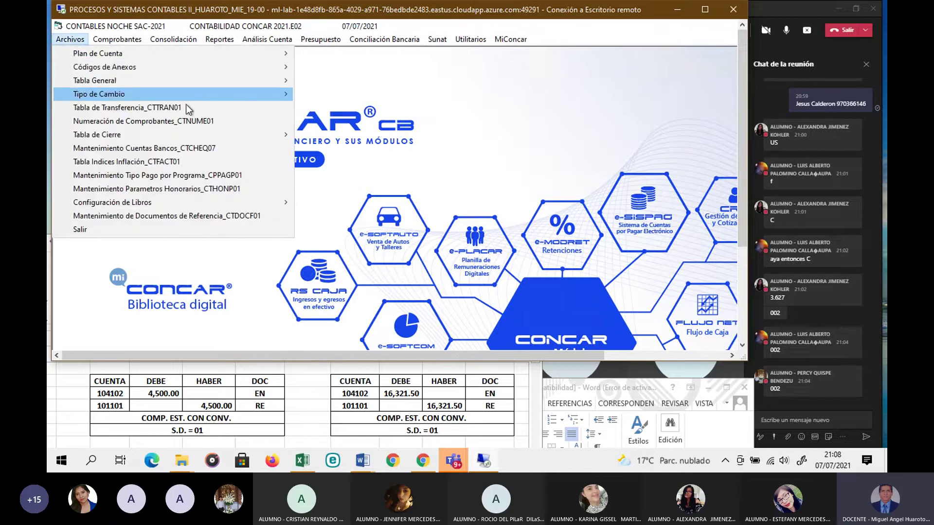
left_click(188, 122)
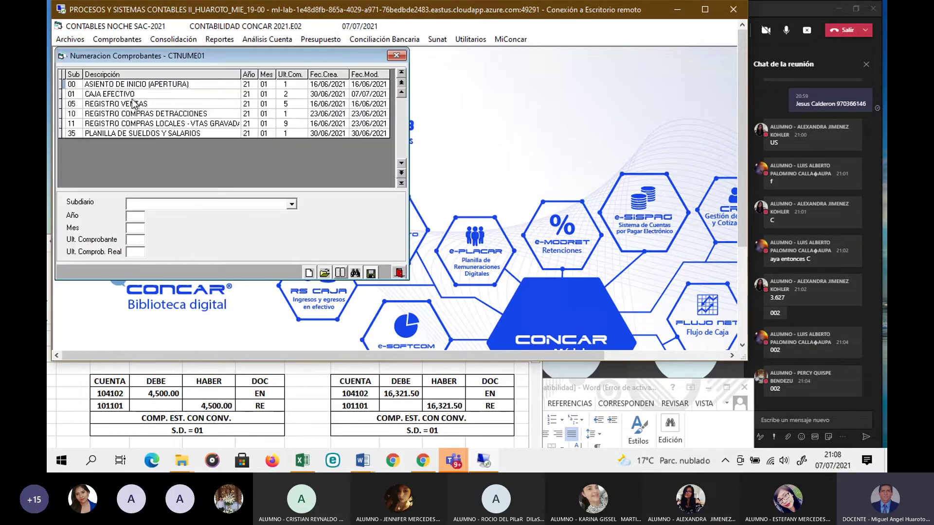
left_click(114, 95)
left_click_drag(156, 57, 308, 88)
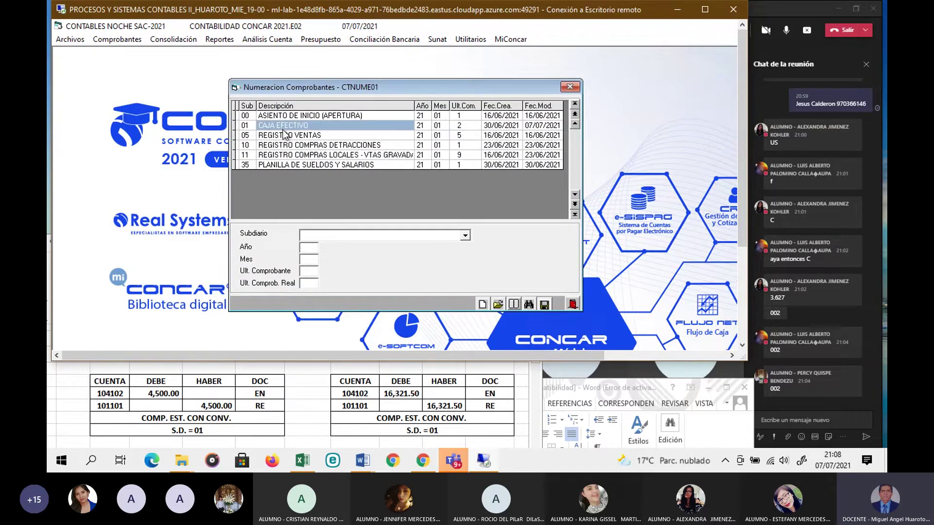
left_click(245, 125)
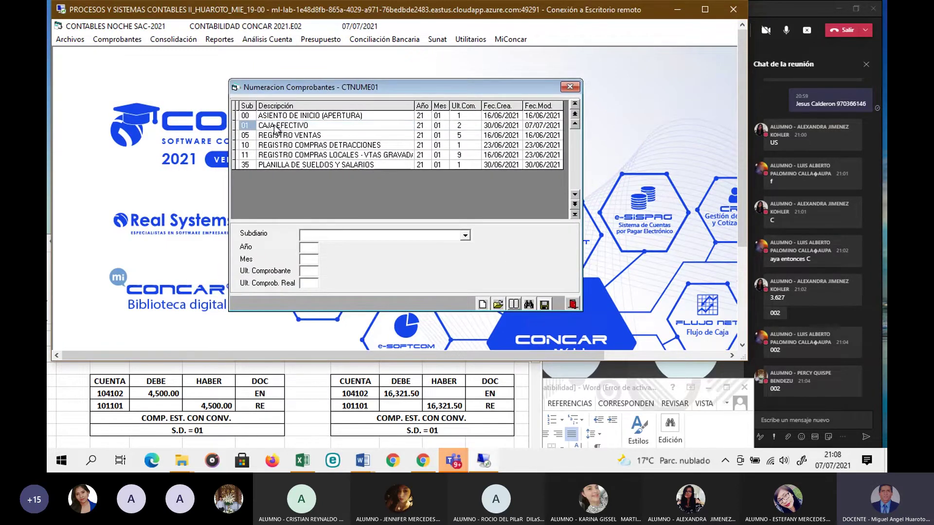
left_click(420, 125)
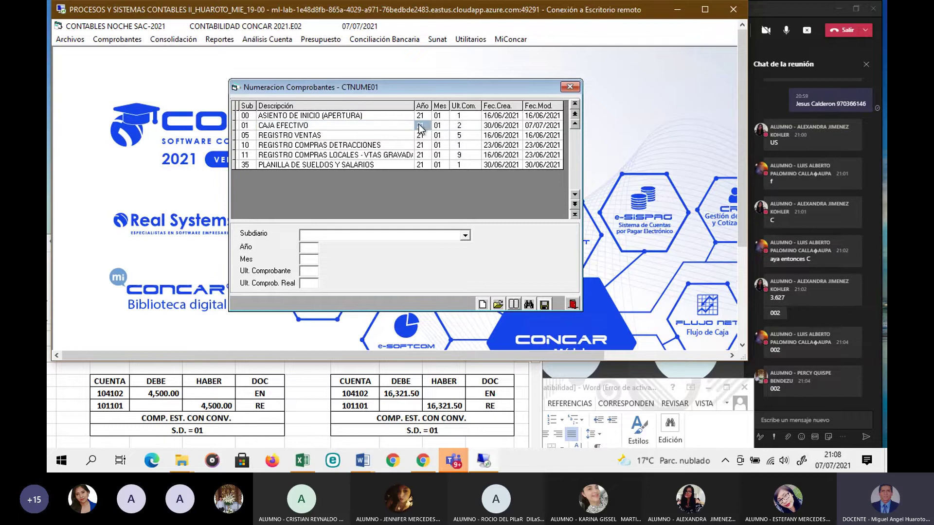
left_click(498, 305)
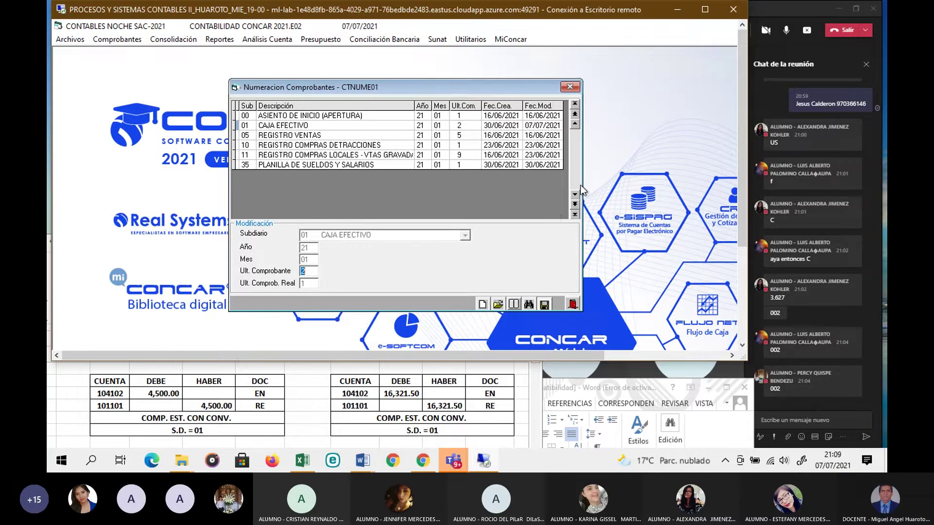
left_click(568, 87)
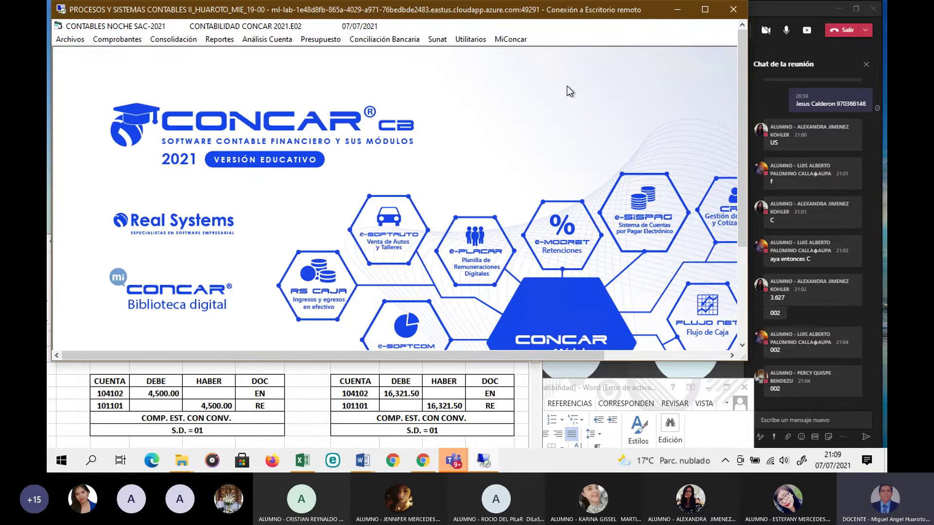
left_click(127, 41)
left_click(165, 200)
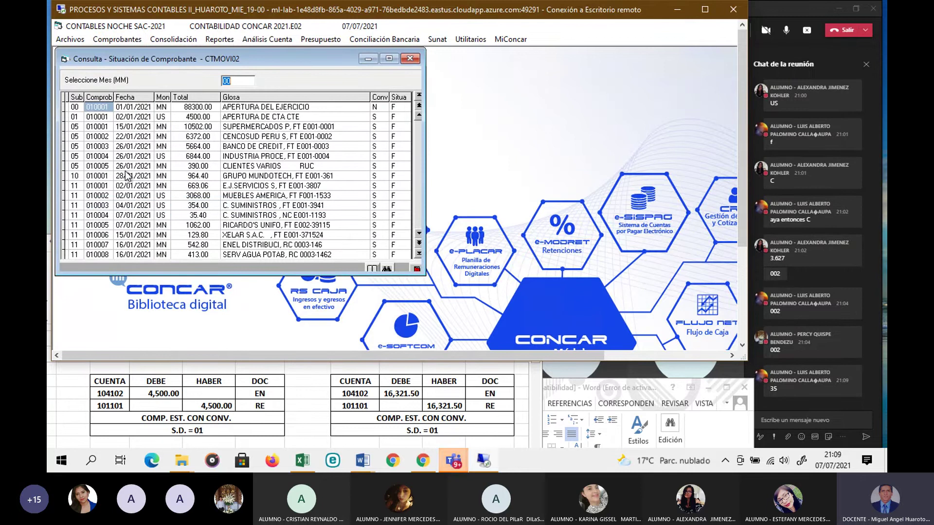
left_click(76, 117)
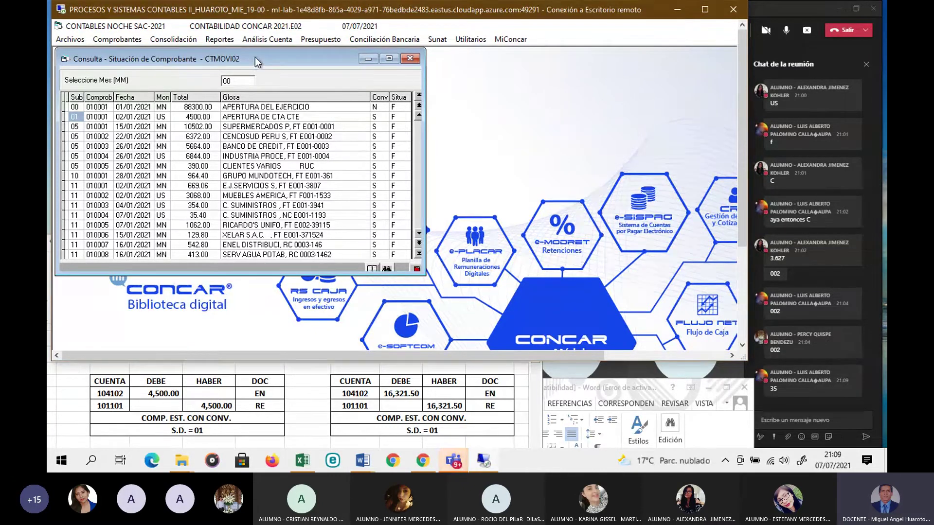
left_click_drag(251, 59, 342, 82)
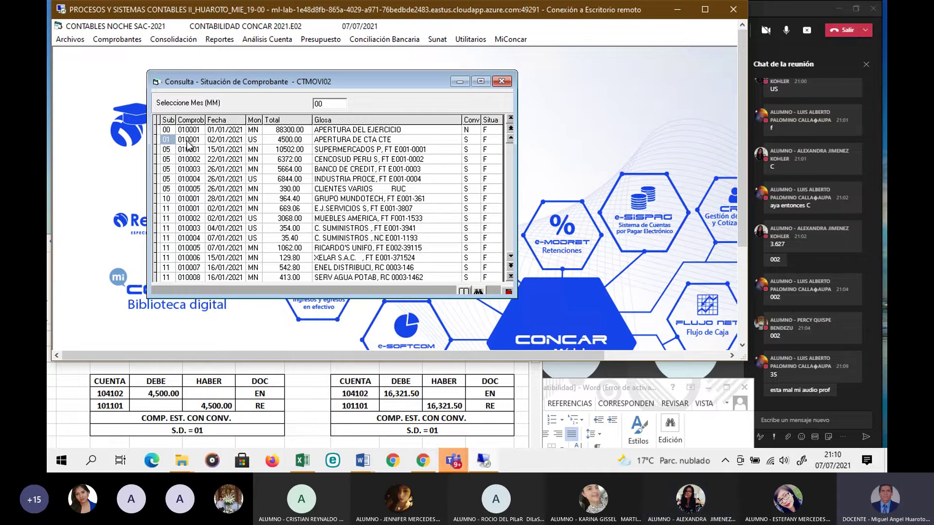
left_click(188, 140)
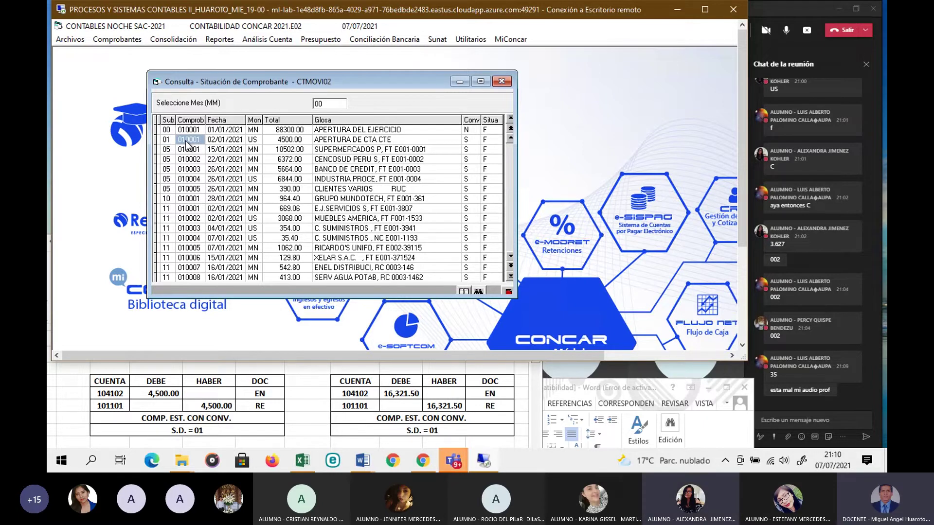
left_click(502, 82)
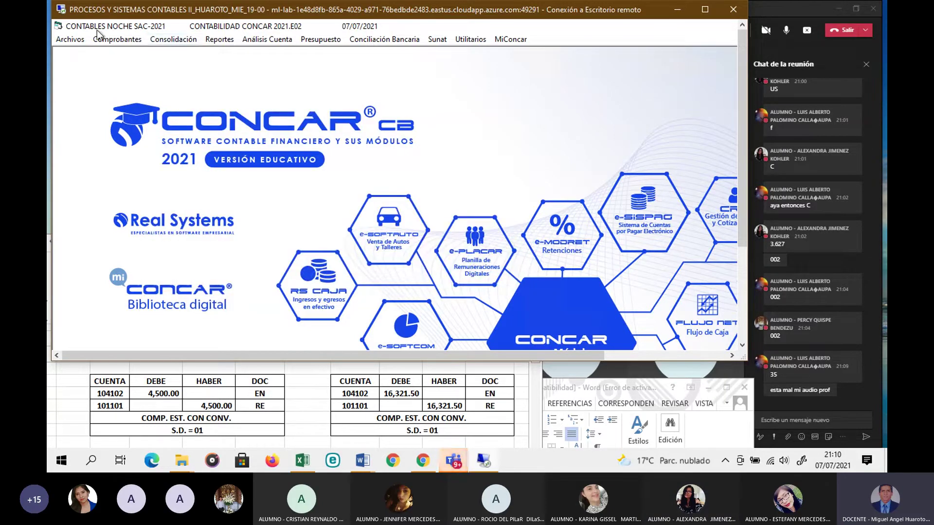
Step: In Numeración de Comprobantes, change 01 CAJA EFECTIVO's Ult. Comprobante from 2 to 1 and save
left_click(76, 39)
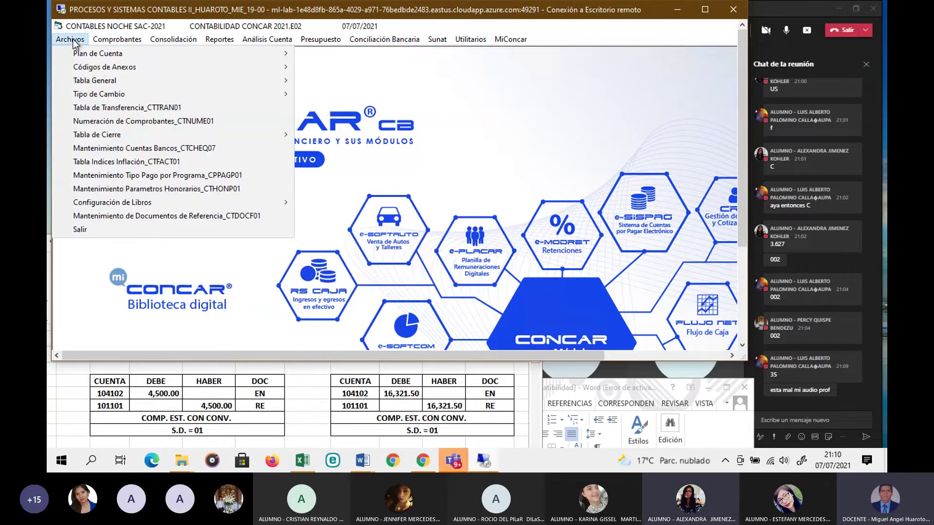
left_click(140, 121)
left_click_drag(171, 55, 238, 75)
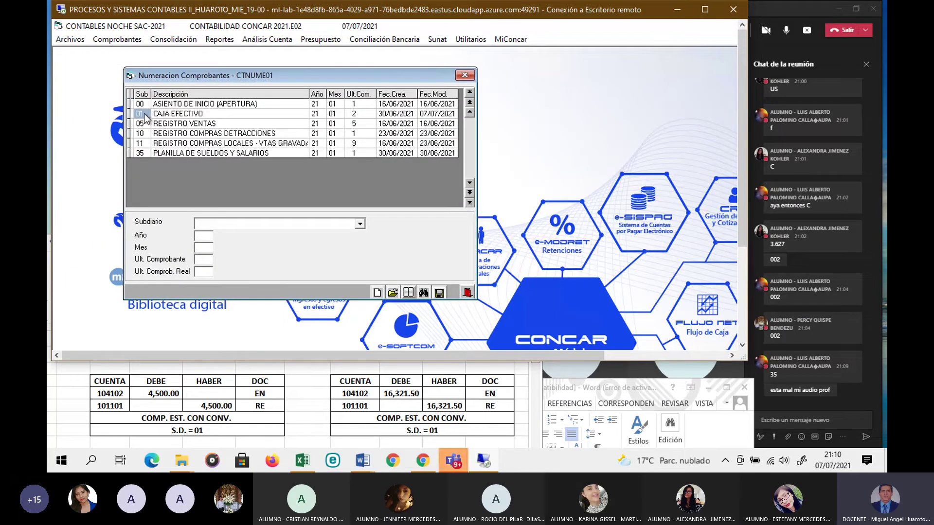
left_click(273, 115)
left_click(361, 116)
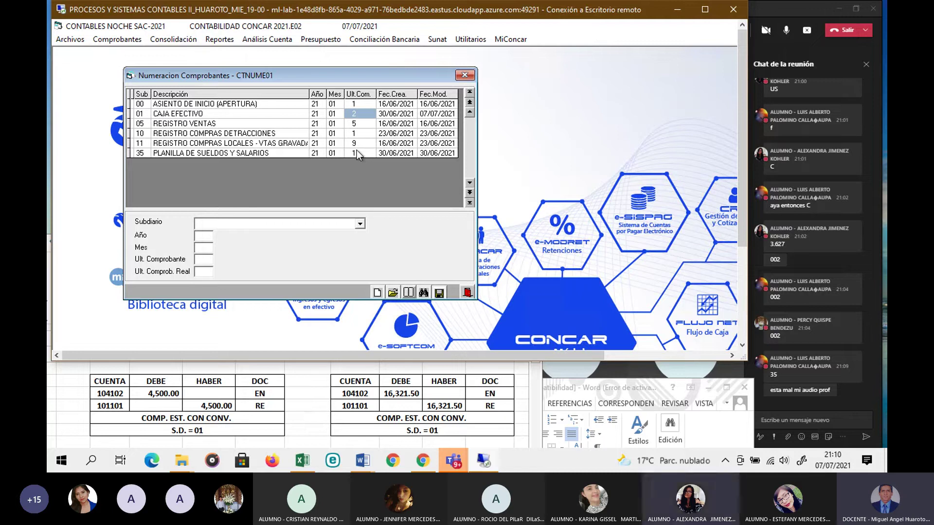
left_click(392, 292)
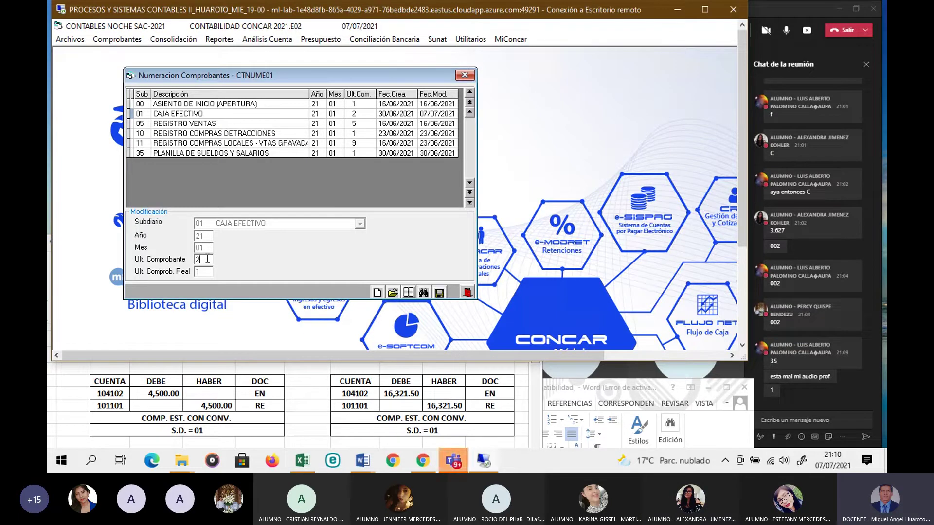
key("BackSpace")
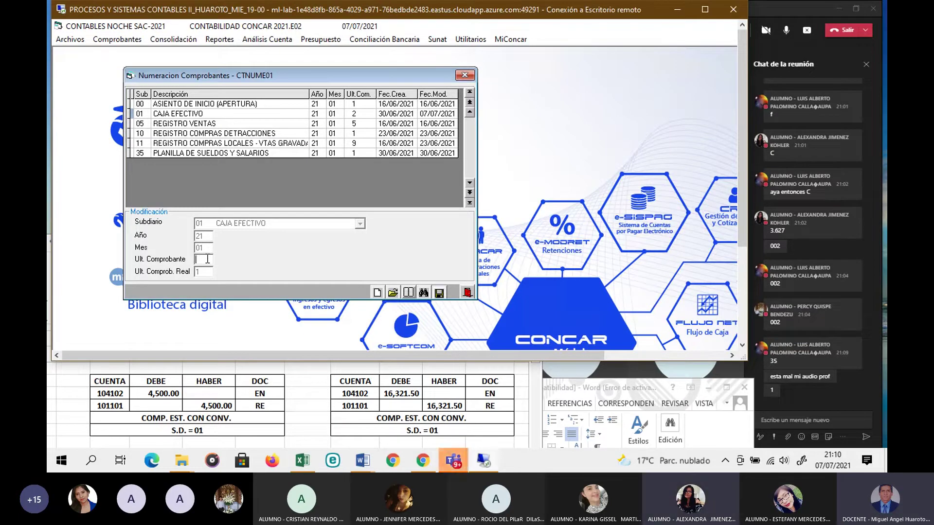
type("1")
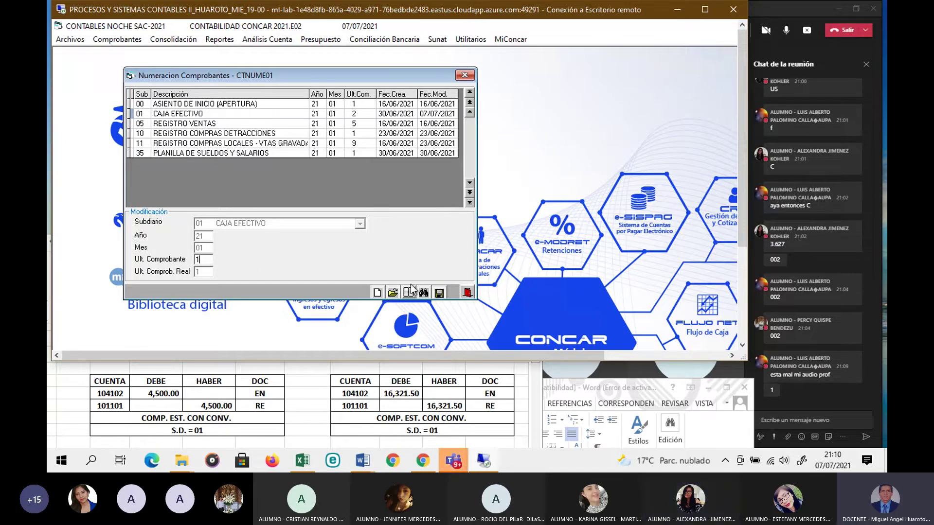
left_click(439, 291)
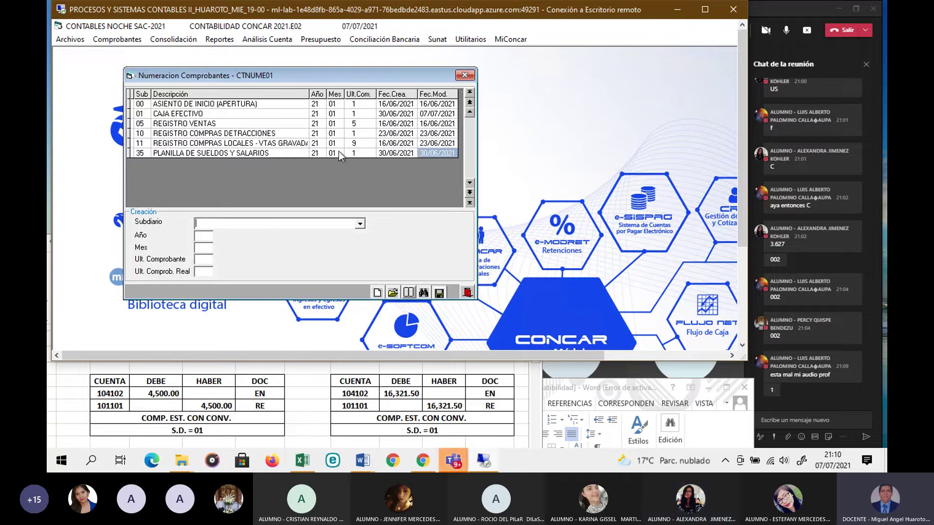
left_click(359, 115)
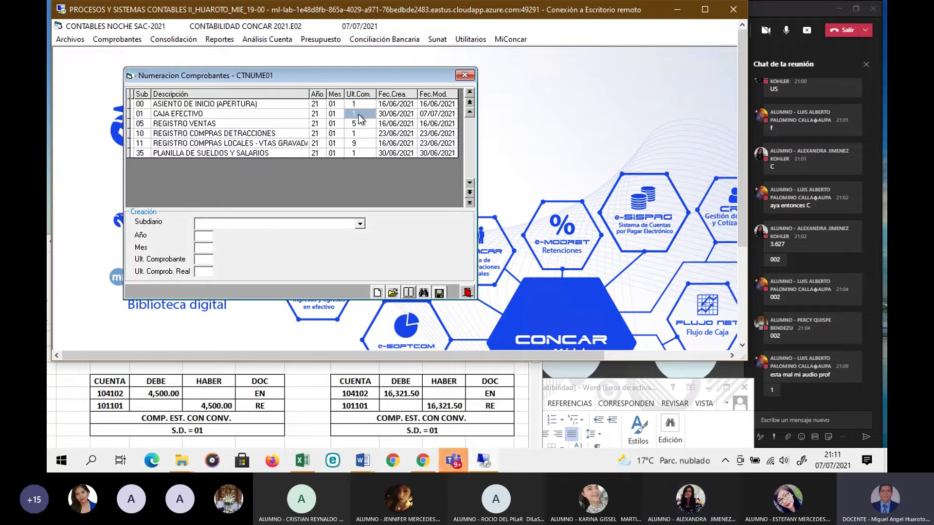
left_click(464, 75)
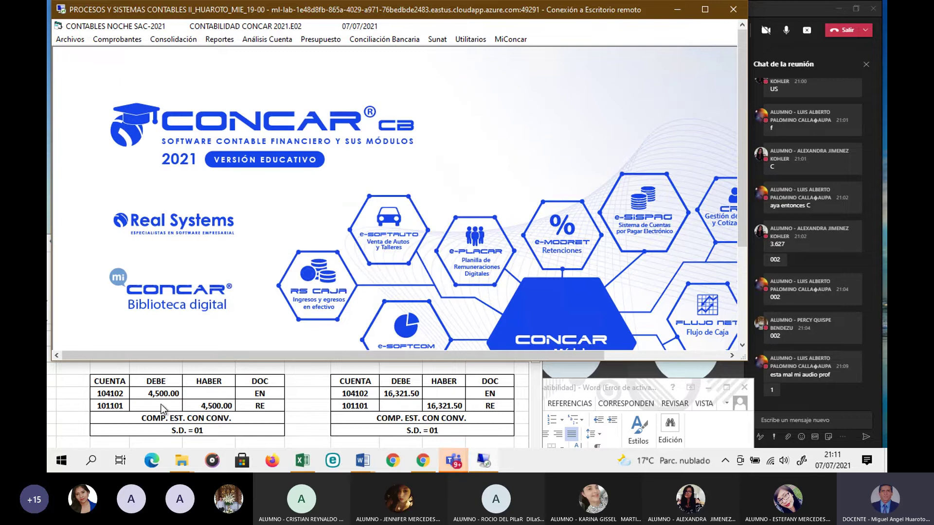
Step: Show PSC2N16.xlsx at the 02-Ene PAGO DE FACTURA cheque entry with S.D. = 23
left_click(163, 410)
scroll(160, 399, "down", 2)
scroll(157, 386, "up", 1)
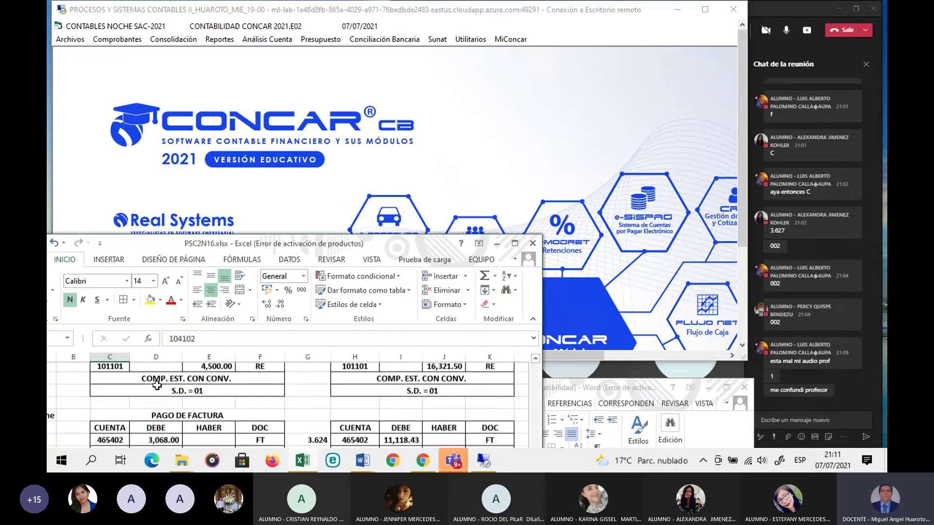
left_click_drag(231, 244, 252, 217)
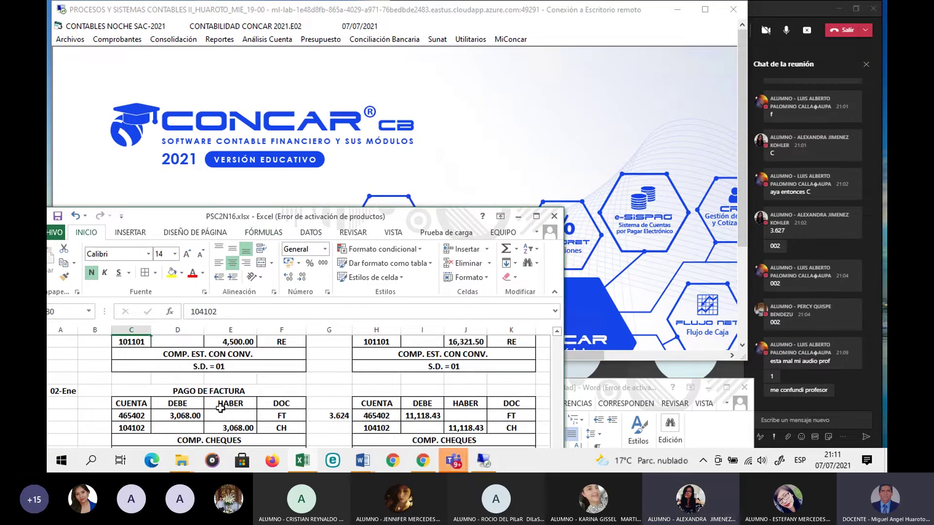
left_click(220, 407)
scroll(219, 411, "down", 1)
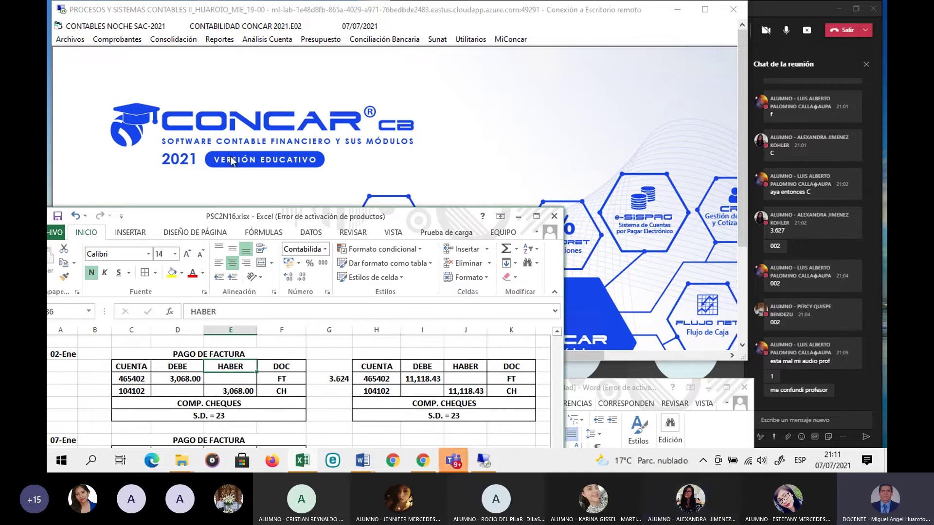
left_click_drag(238, 221, 238, 239)
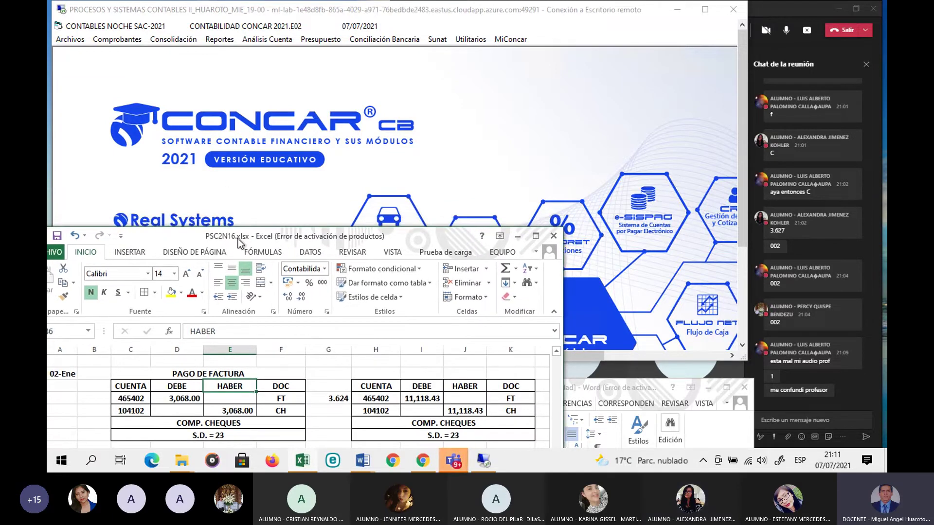
Step: Open Comprobante Cheques with automatic numbering and choose subdiary 23 BANCOS - CHEQUES
left_click(233, 173)
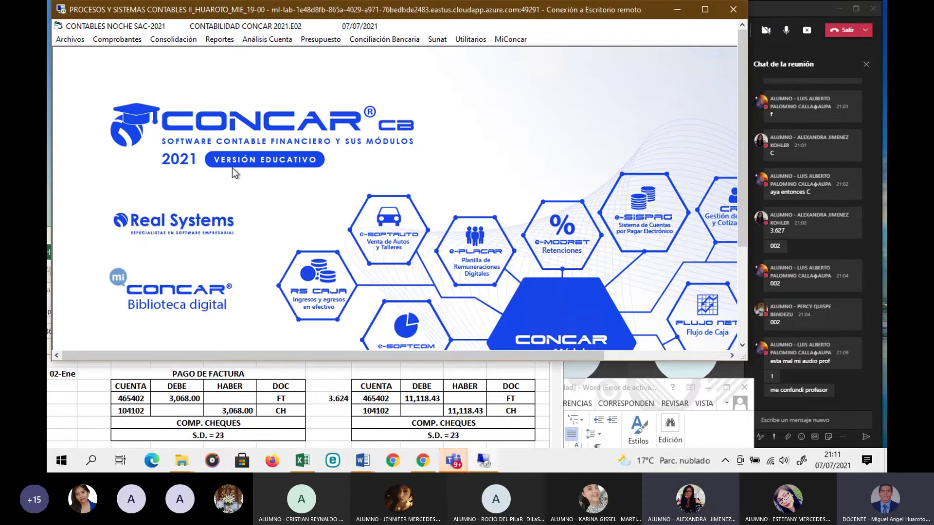
left_click(109, 40)
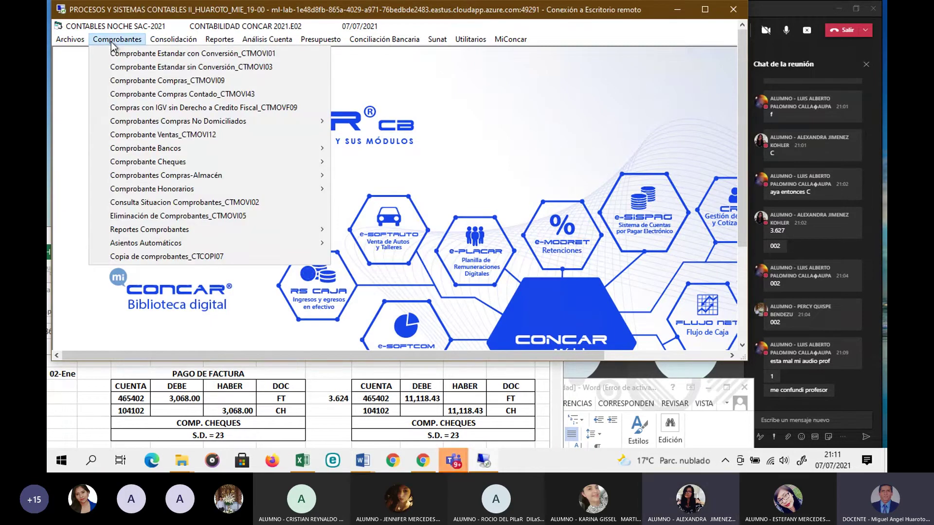
mouse_move(220, 163)
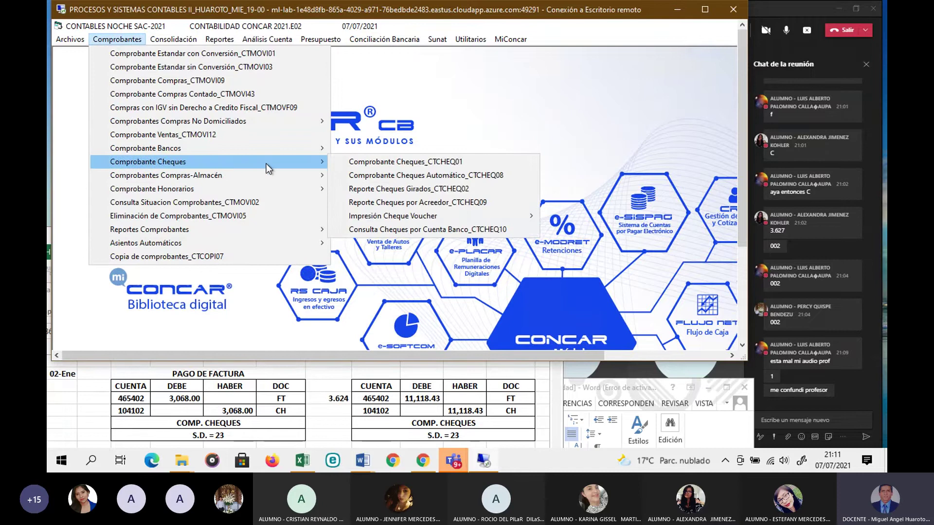
left_click(398, 162)
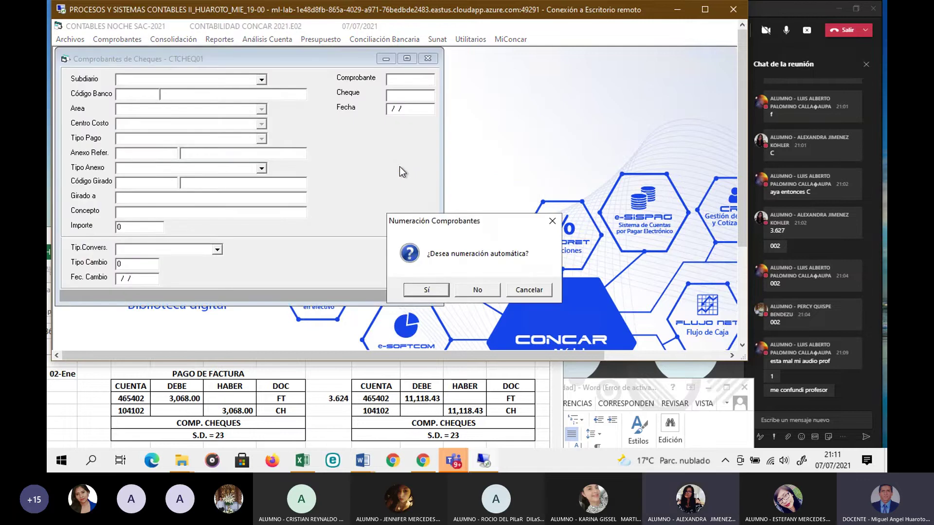
left_click(424, 291)
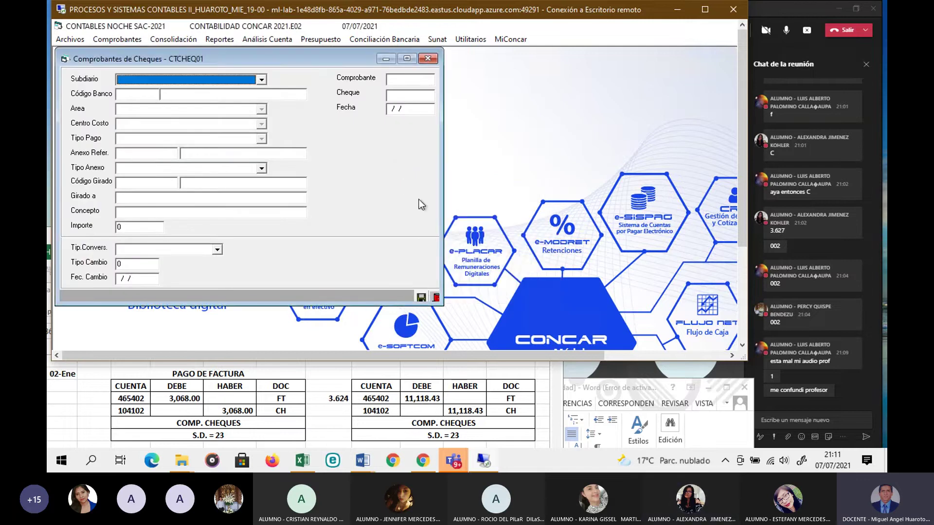
left_click_drag(329, 56, 532, 73)
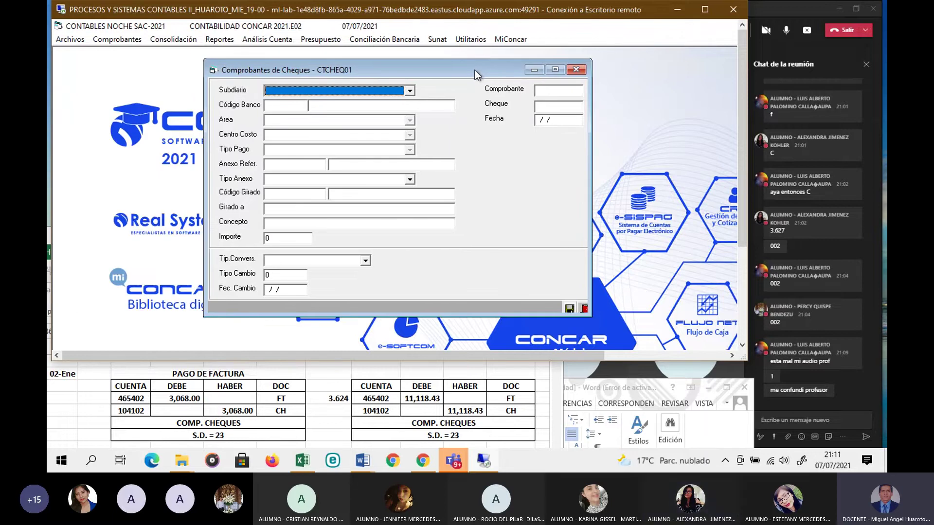
type("2")
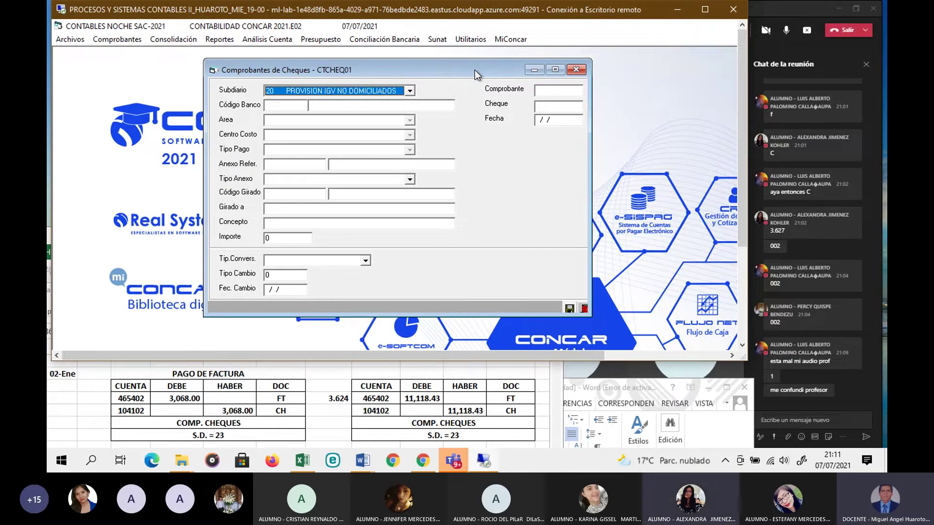
key("Down")
key("Down")
key("Down")
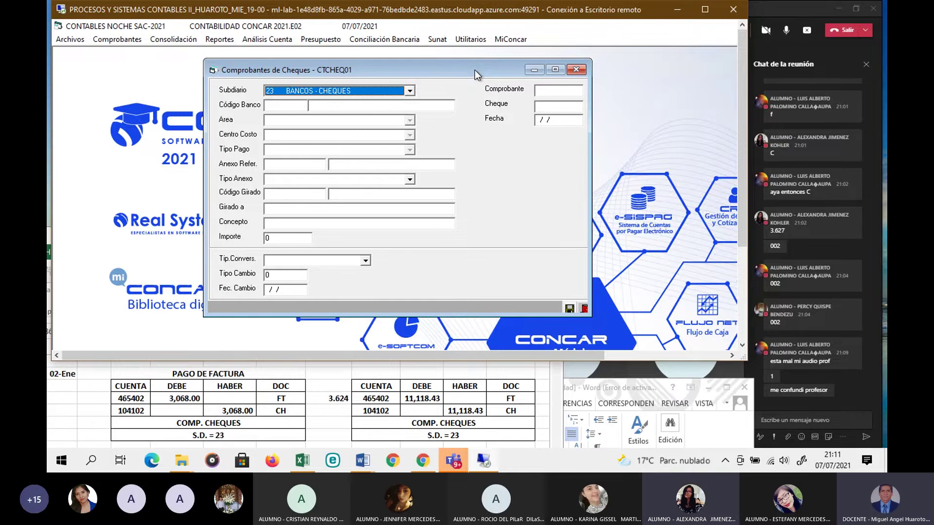
Step: Choose bank account 1041021 BCO DE CRÉDITO DOLAR as the cheque voucher's bank code
left_click(769, 11)
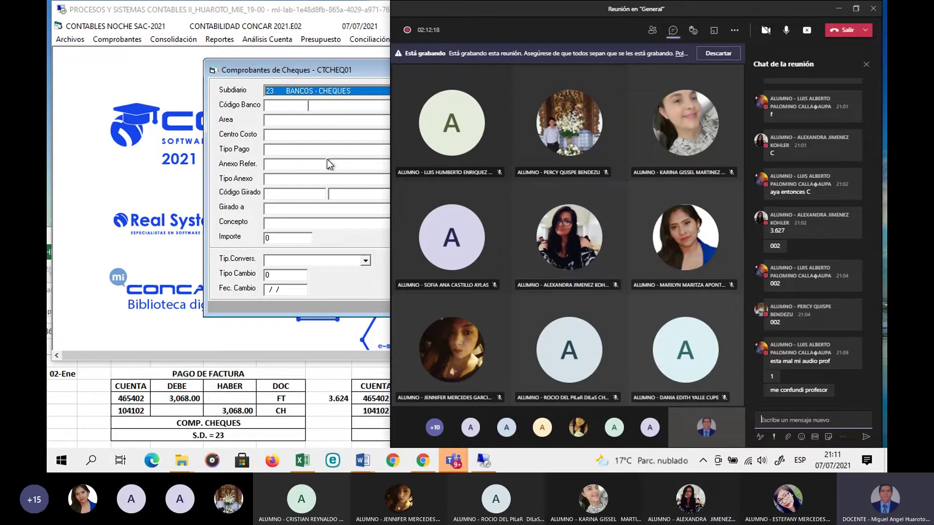
left_click(243, 92)
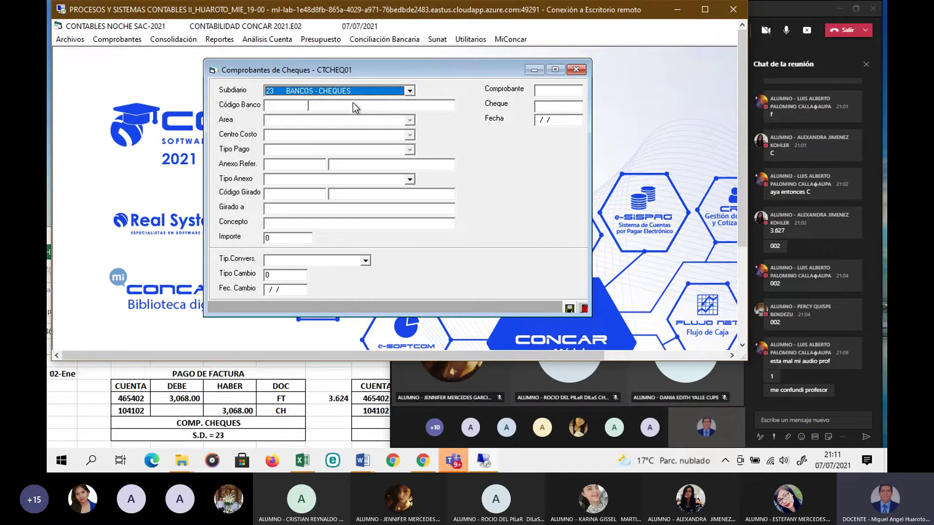
key("Return")
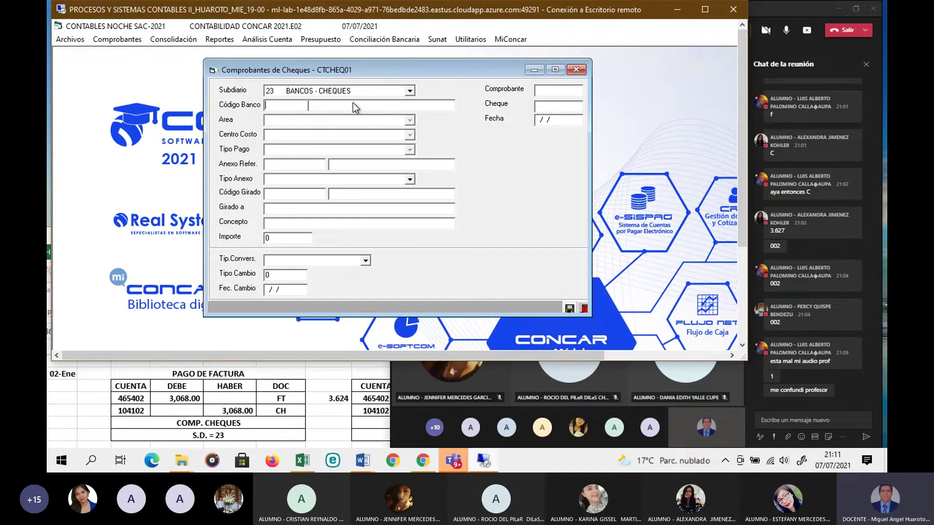
key("Return")
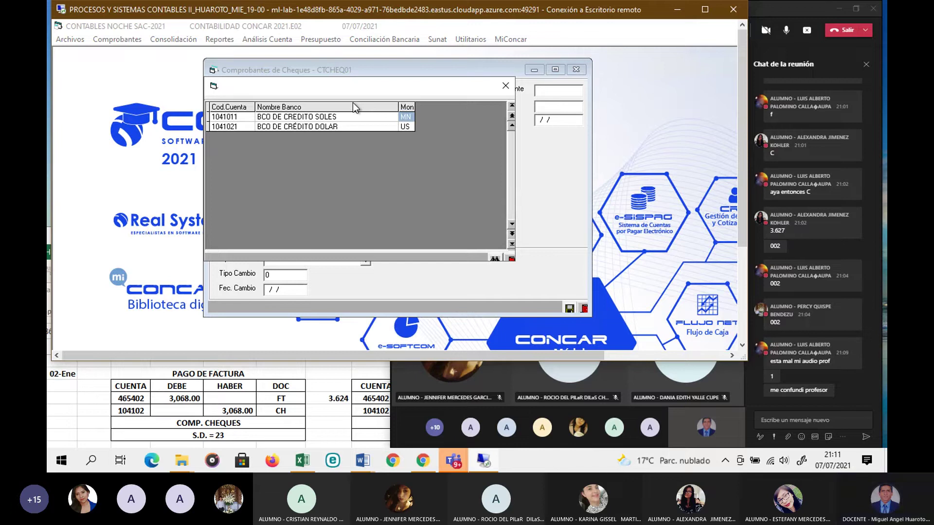
double_click(310, 126)
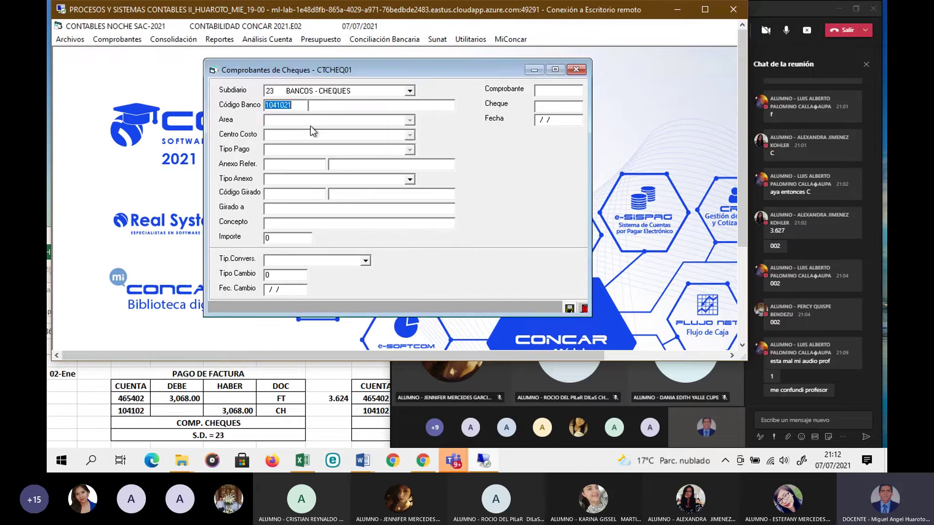
key("Return")
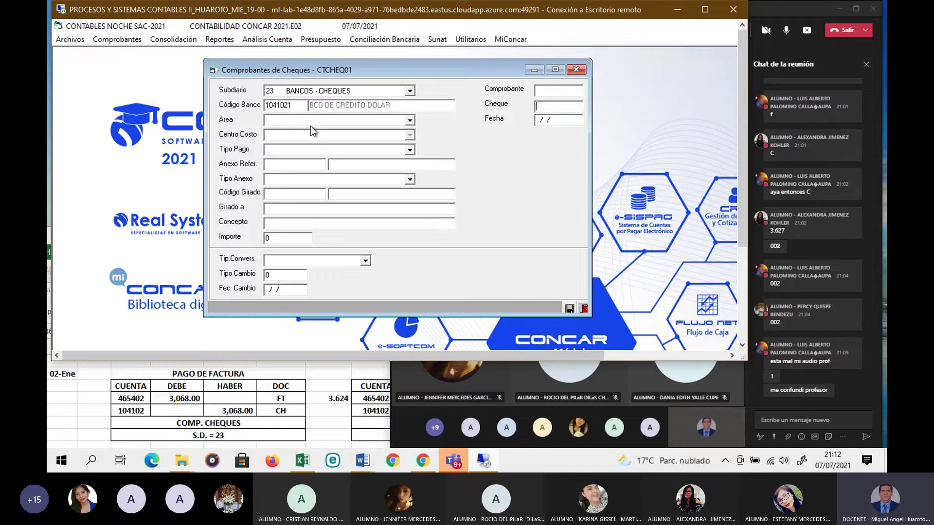
Step: Check the Word exercise and enter cheque number 47371
left_click(363, 461)
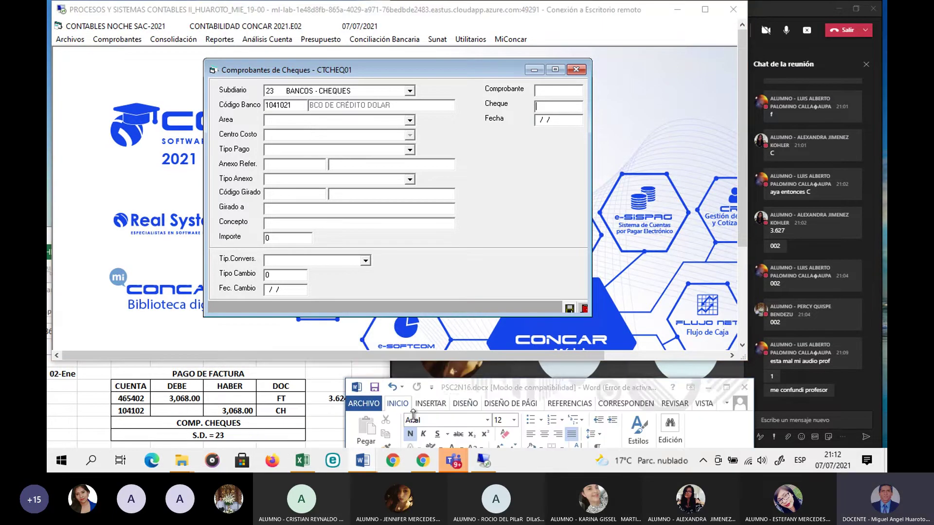
left_click_drag(503, 389, 478, 301)
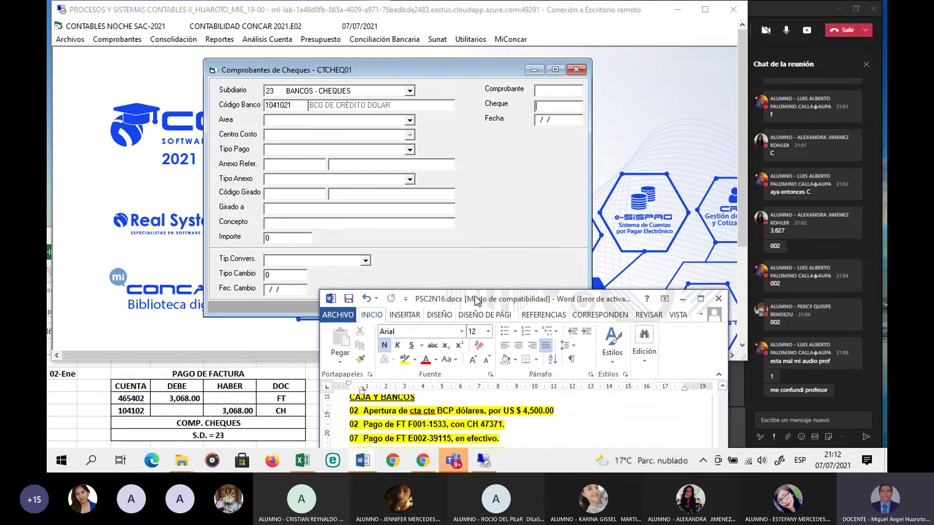
left_click_drag(475, 301, 476, 326)
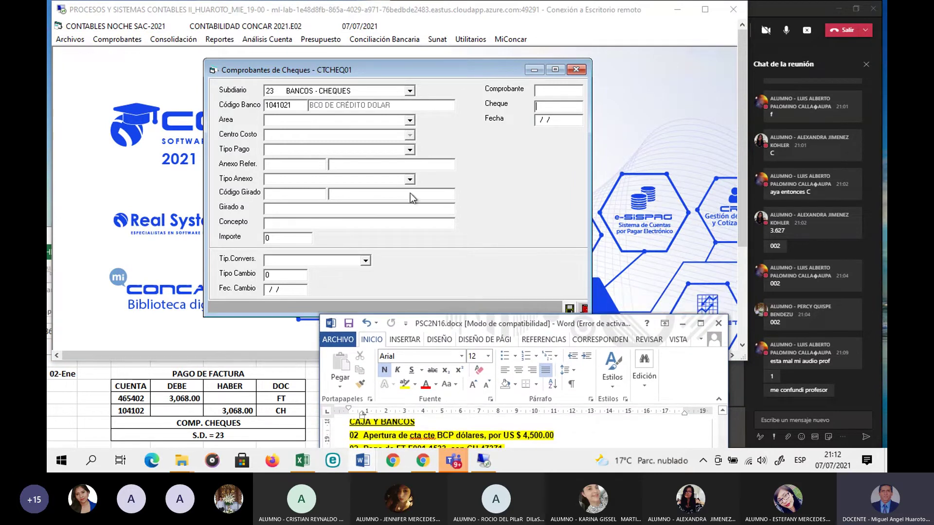
left_click(543, 106)
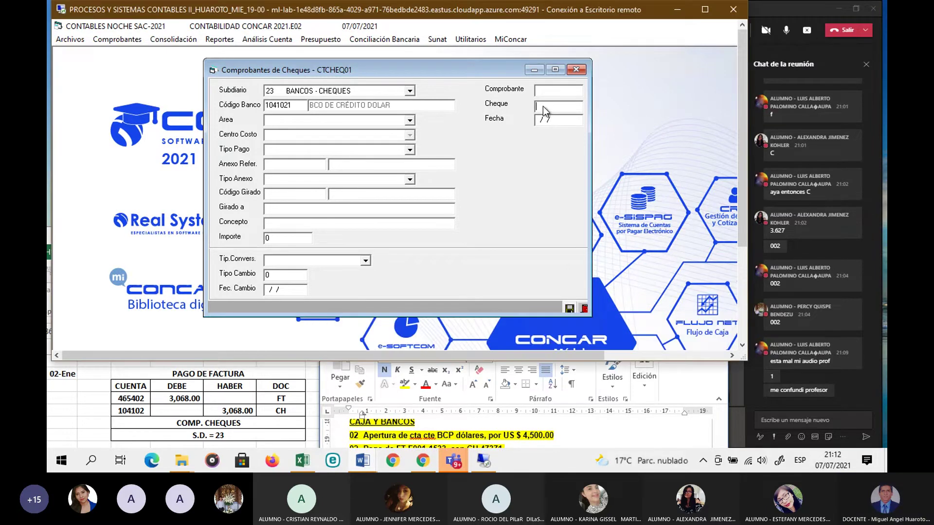
type("47")
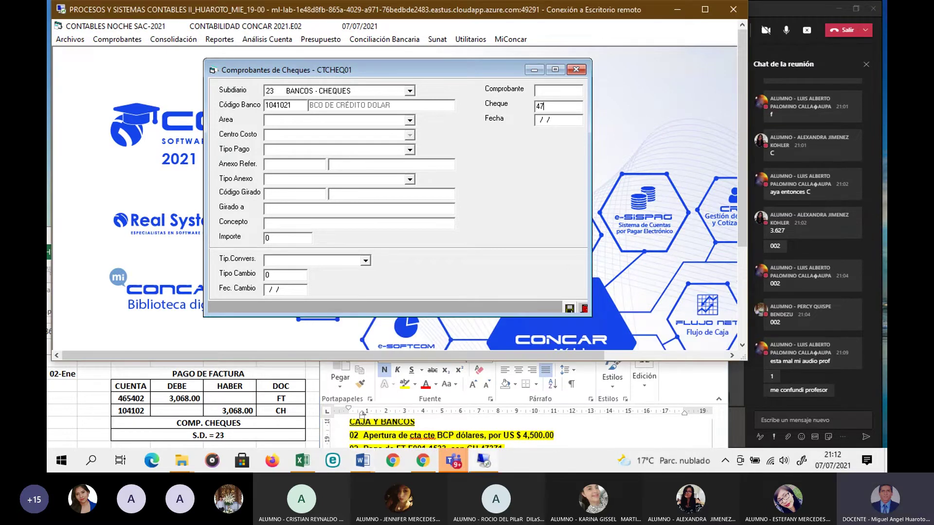
type("371")
key("Return")
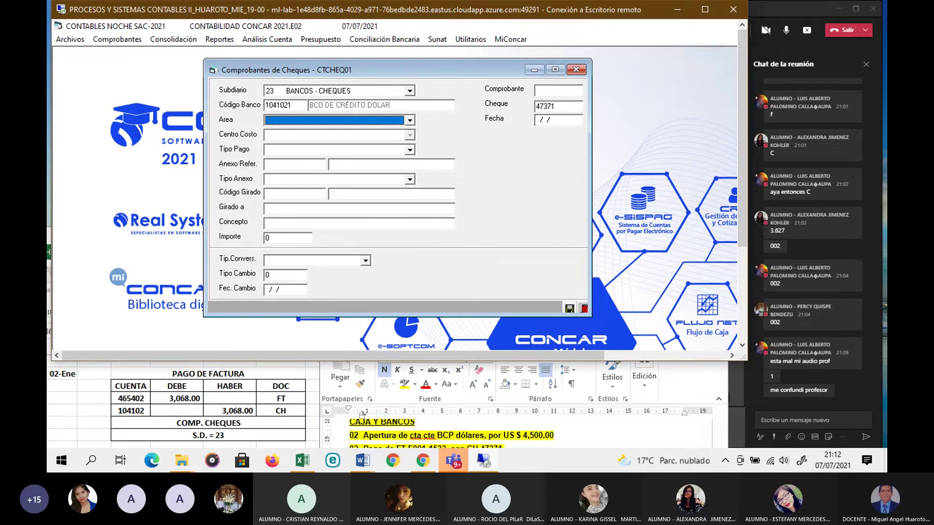
Step: Resize the CONCAR window so the Word exercise lines and all voucher fields are visible
left_click(561, 453)
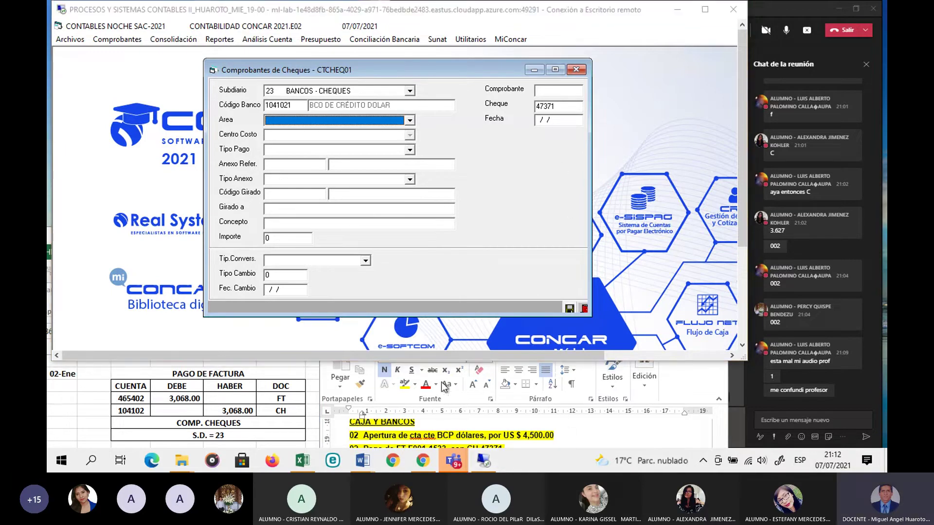
left_click_drag(422, 360, 423, 278)
left_click(437, 322)
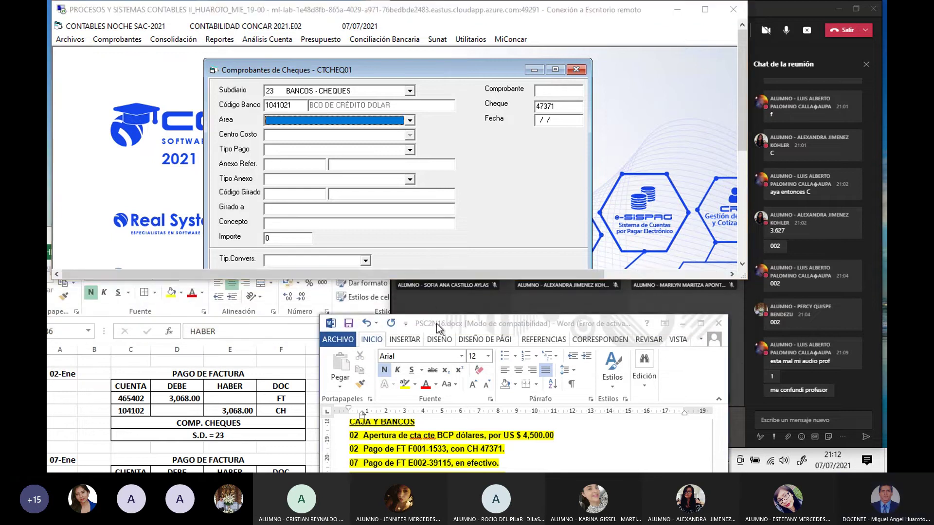
left_click_drag(436, 323, 436, 311)
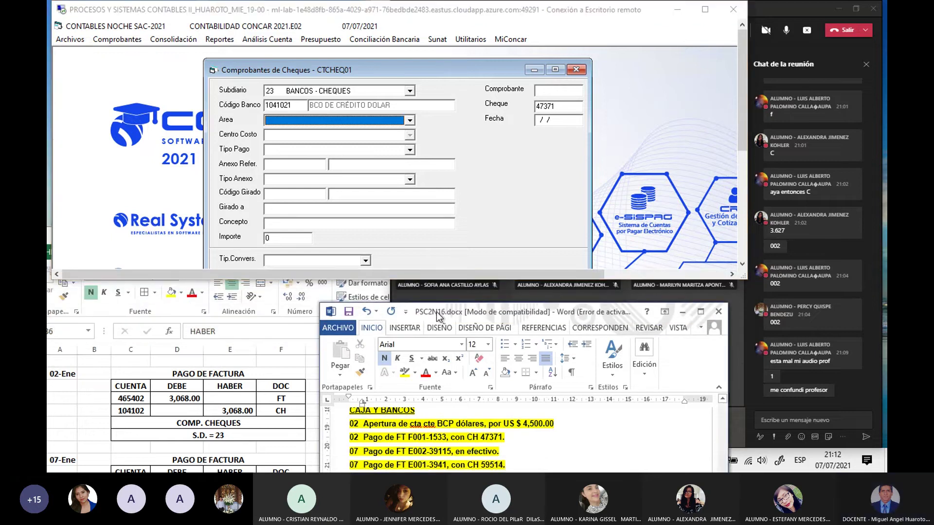
left_click(501, 224)
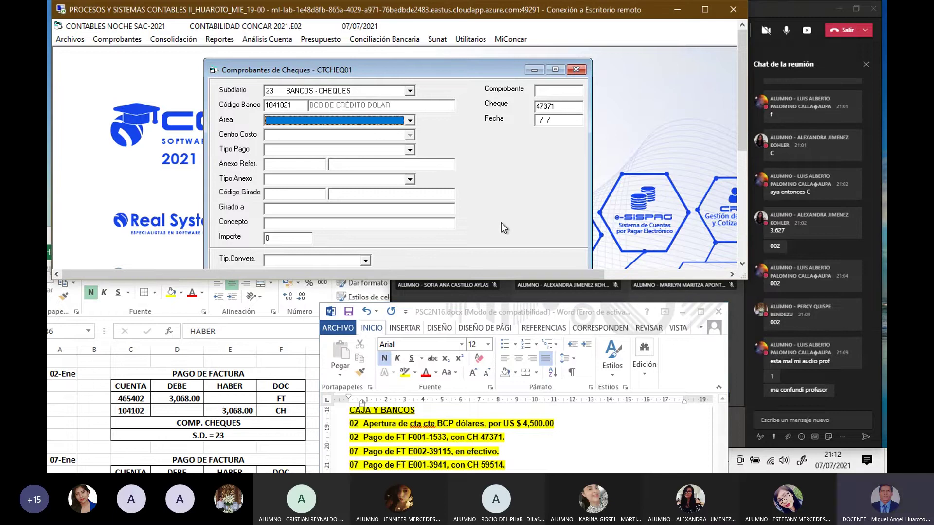
left_click_drag(508, 280, 509, 349)
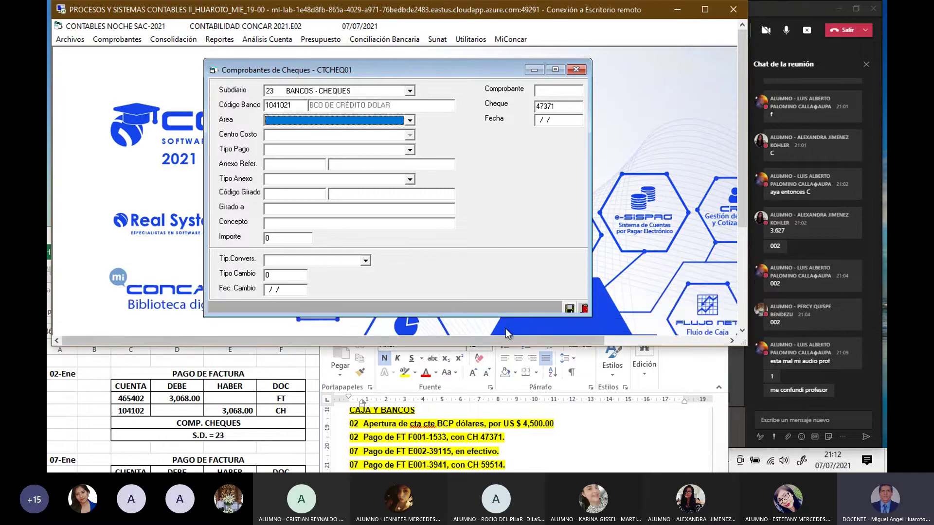
Step: Set the voucher area to 160 PAGOS POR COMPRA DE INMUEBLES
left_click(410, 120)
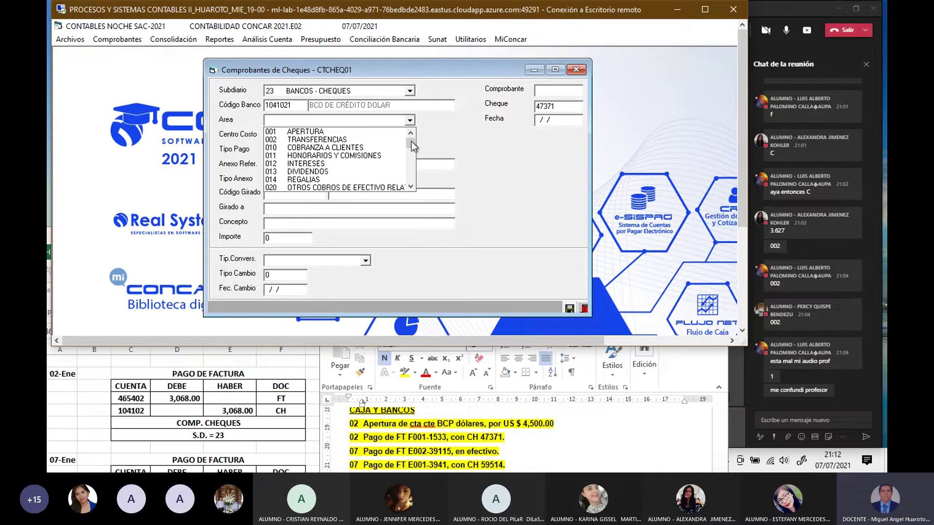
left_click(408, 187)
left_click(408, 187)
left_click(408, 187)
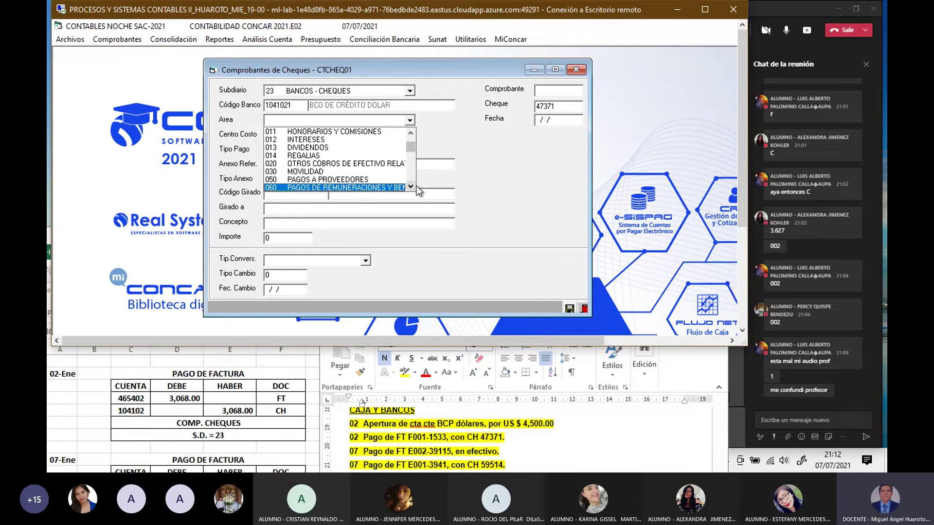
left_click(411, 186)
left_click(411, 186)
left_click(411, 186)
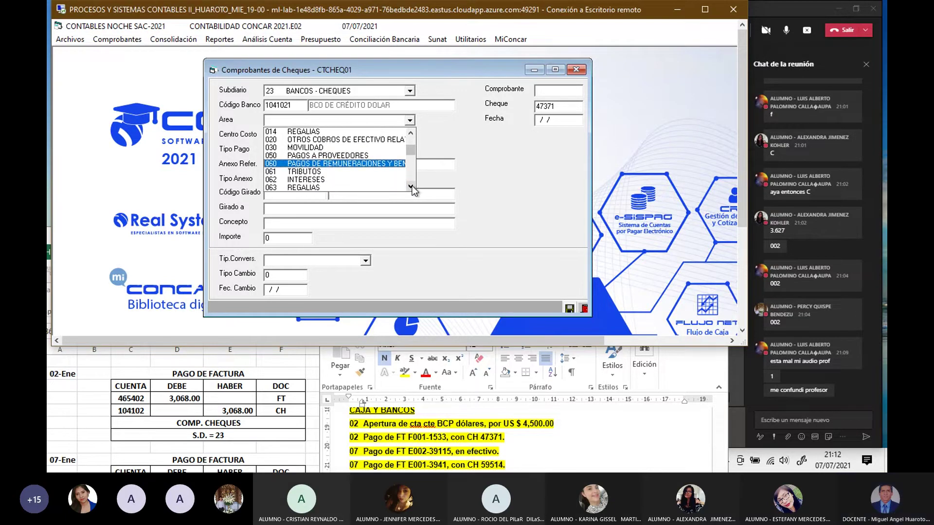
left_click(410, 186)
left_click(411, 186)
left_click(411, 186)
left_click(411, 187)
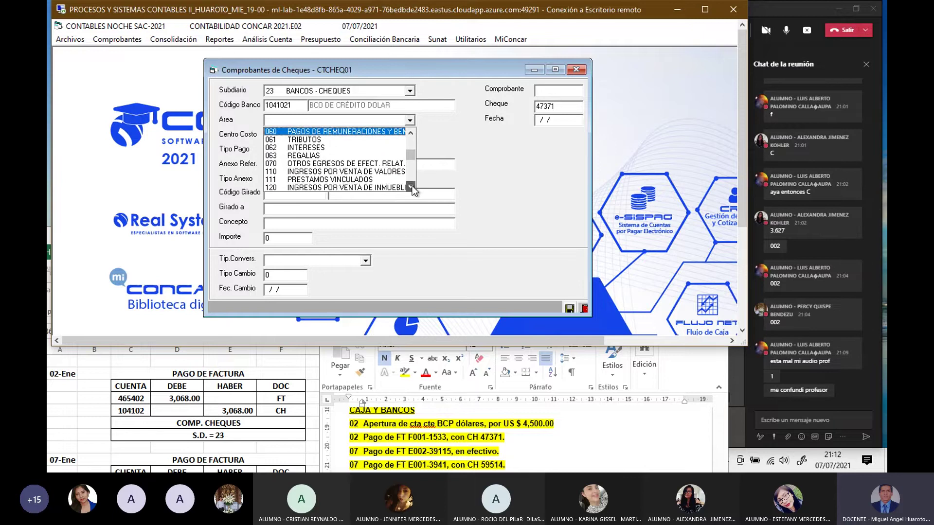
left_click(411, 186)
left_click(411, 186)
left_click(410, 186)
left_click(411, 186)
left_click(411, 187)
left_click(411, 187)
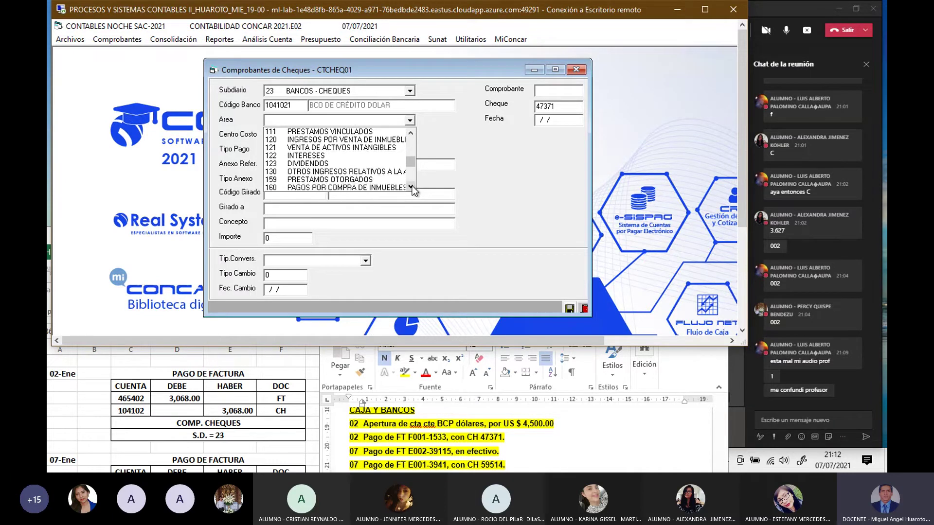
left_click(411, 187)
left_click(411, 187)
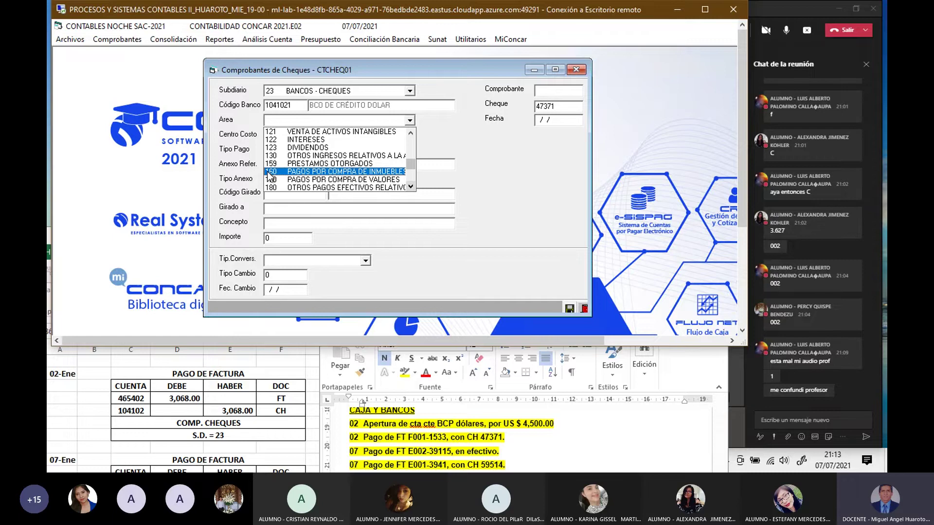
left_click(303, 171)
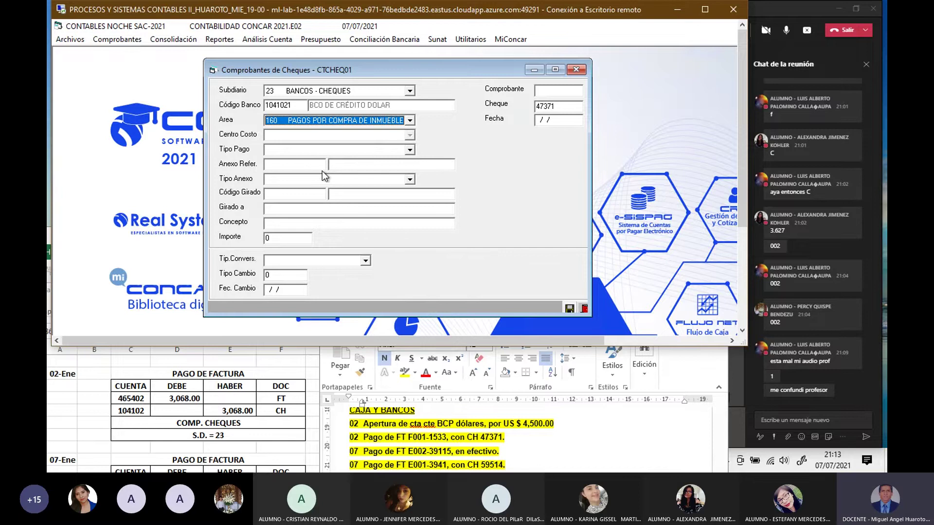
key("Return")
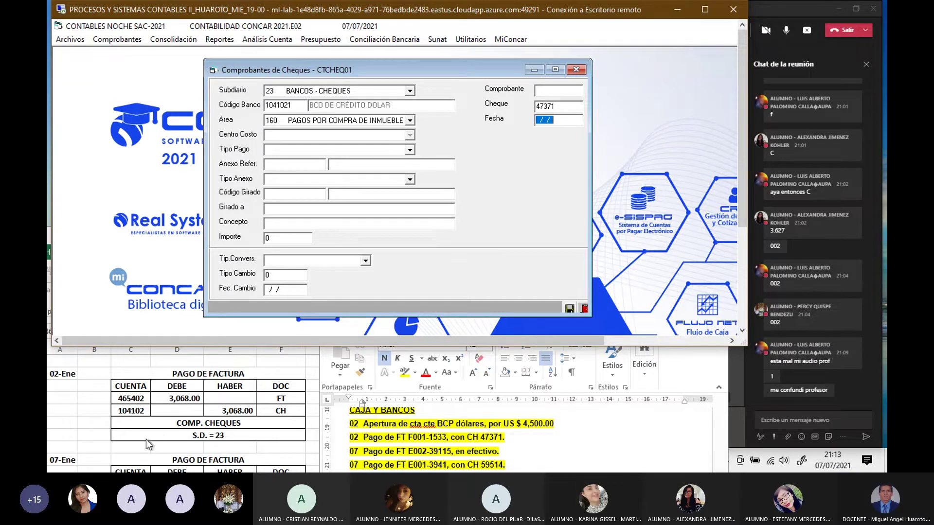
Step: Check the spreadsheet reference entry and type 02/01/21 as the voucher date
left_click(78, 419)
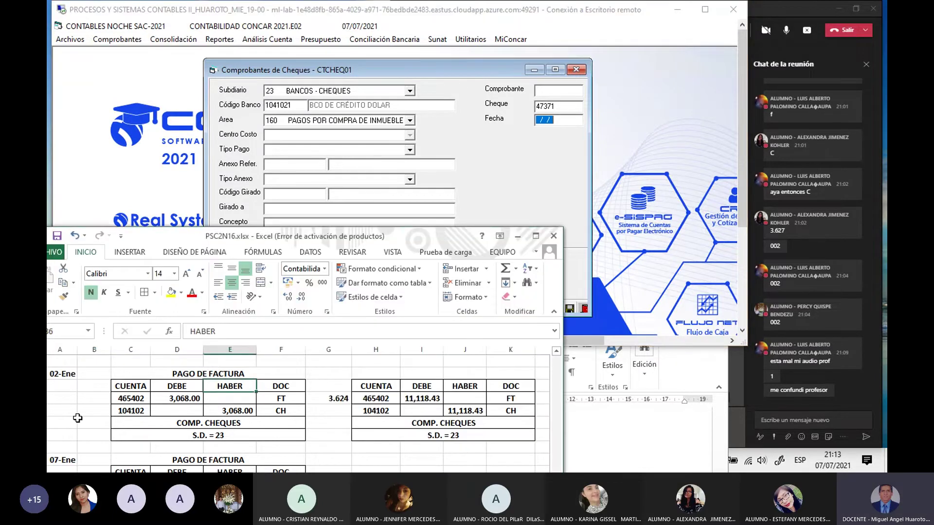
left_click(452, 157)
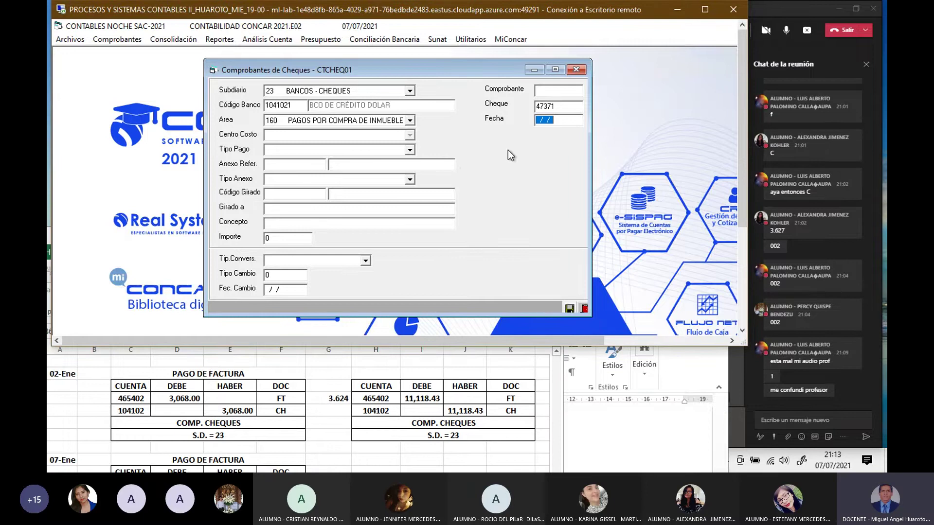
type("02/01/21")
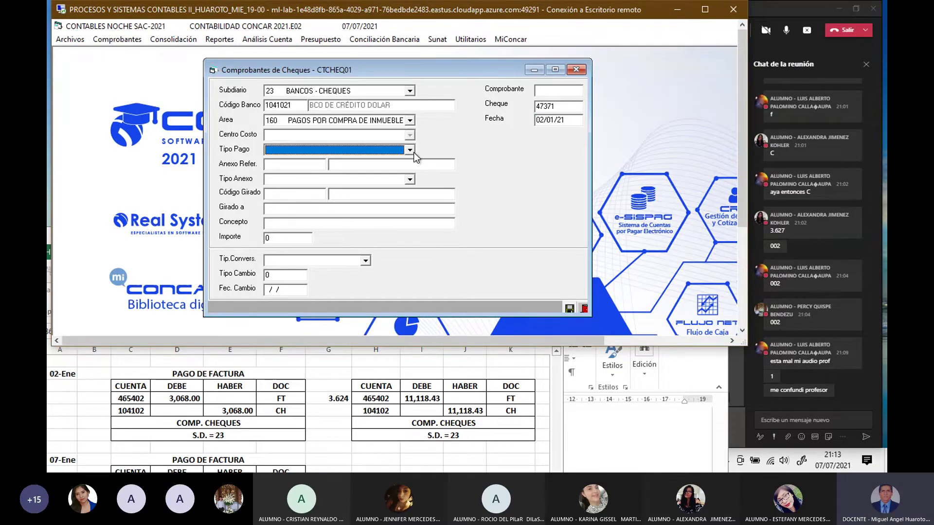
Step: Set payment type 007 (non-negotiable cheque) and annex type V VARIOS, then call up the annex lookup
left_click(409, 151)
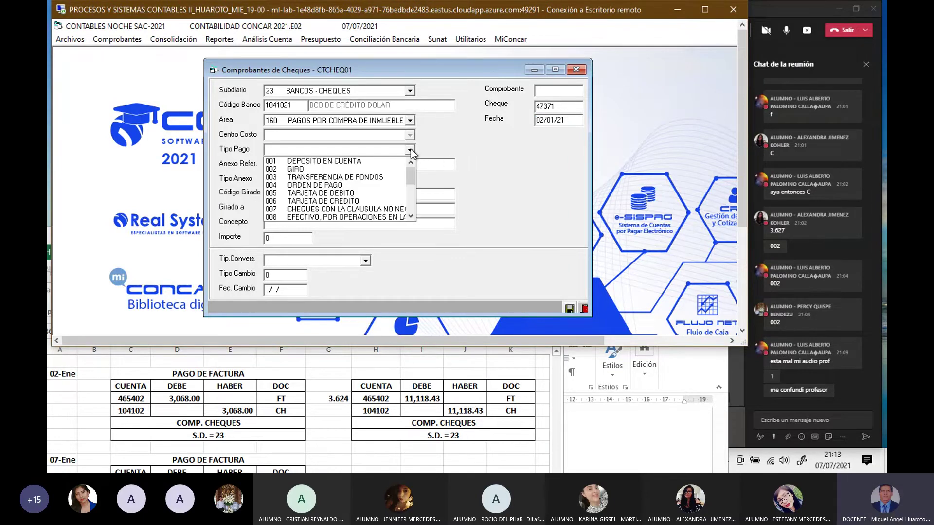
left_click(347, 208)
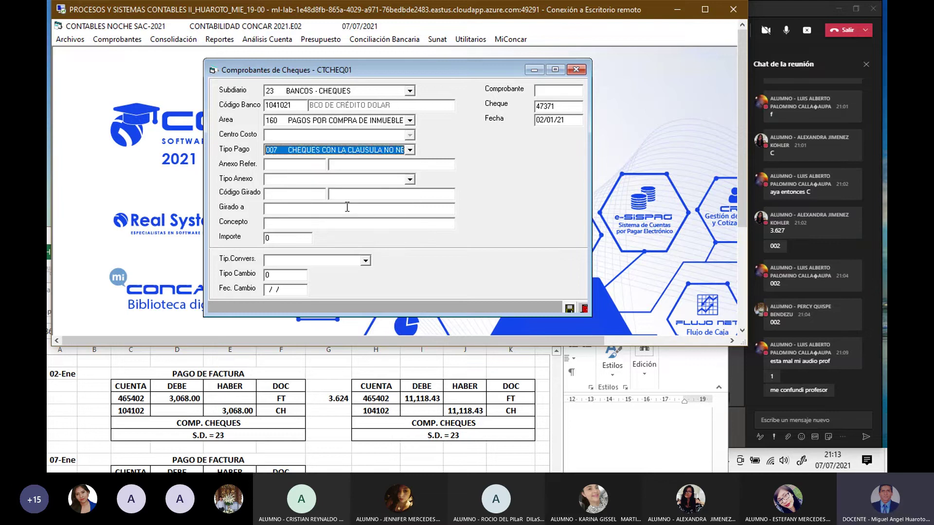
left_click(410, 179)
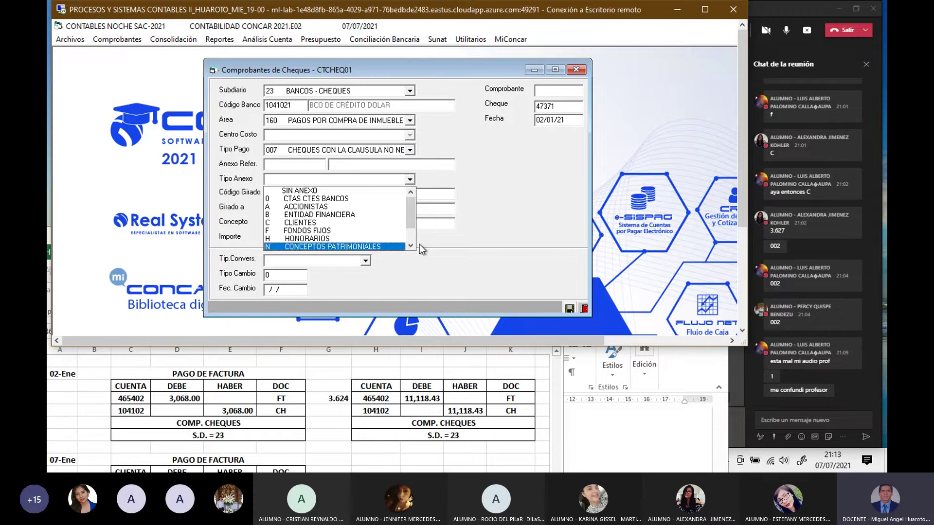
left_click(420, 247)
left_click(411, 181)
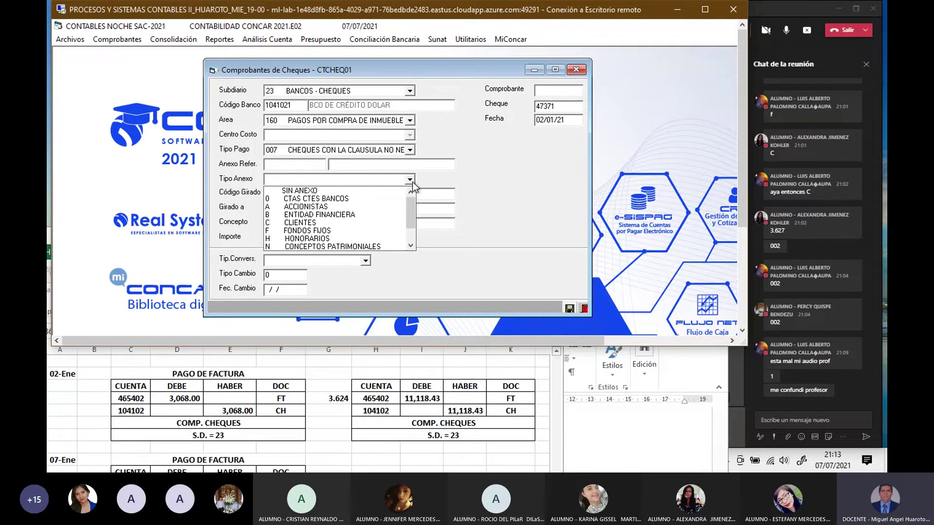
left_click_drag(412, 217, 413, 235)
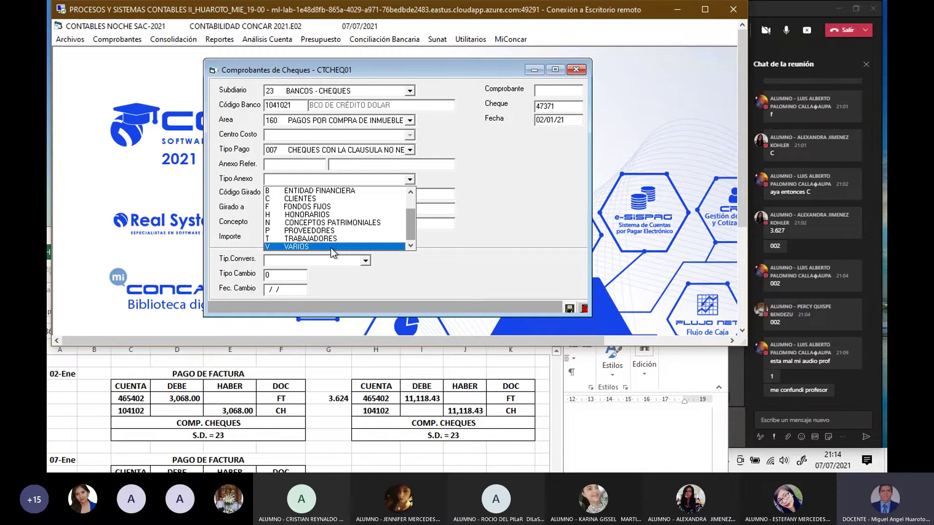
left_click(331, 248)
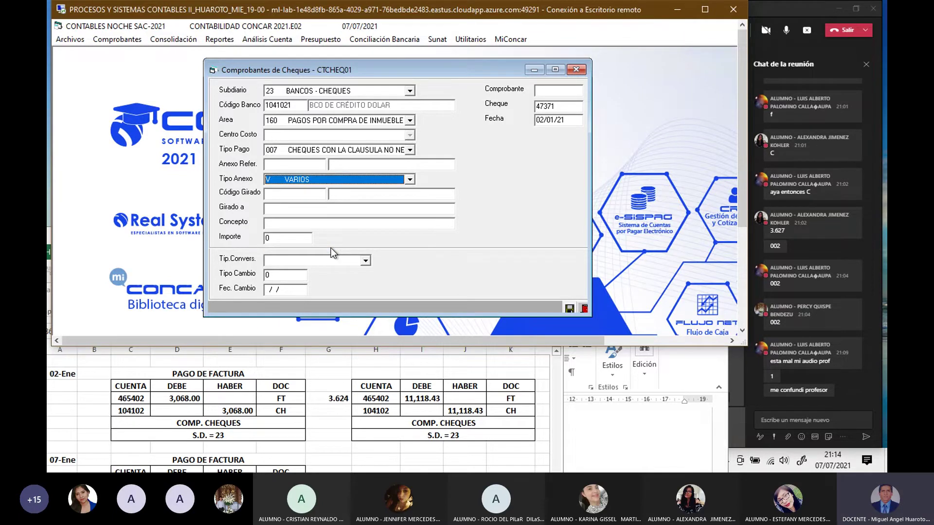
key("Return")
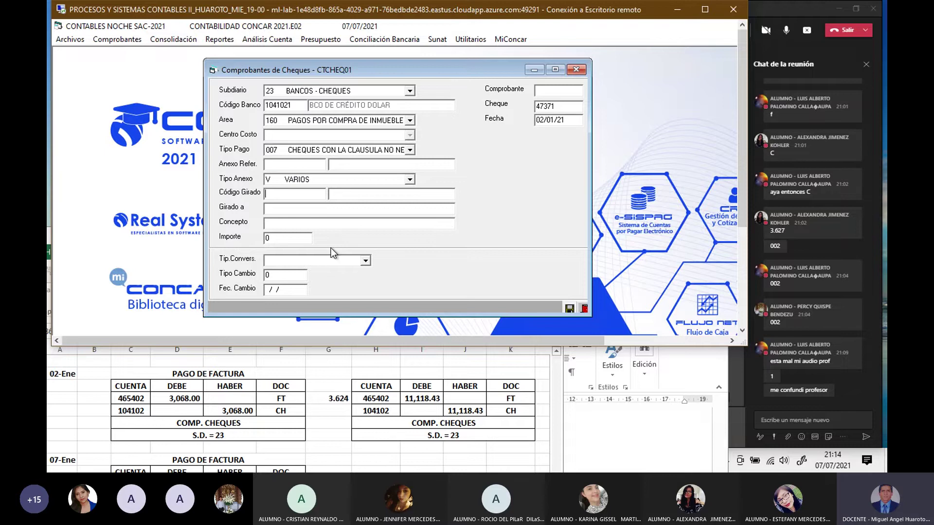
key("Return")
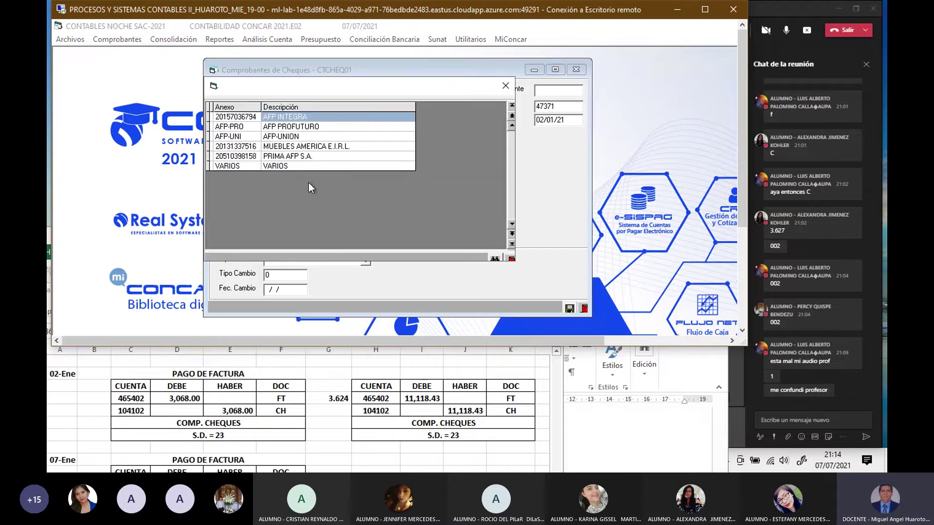
Step: Fill payee MUEBLES AMERICA E.I.R.L., concept PAGO DE FACTURA, amount 3068 and daily selling-rate conversion V
double_click(305, 147)
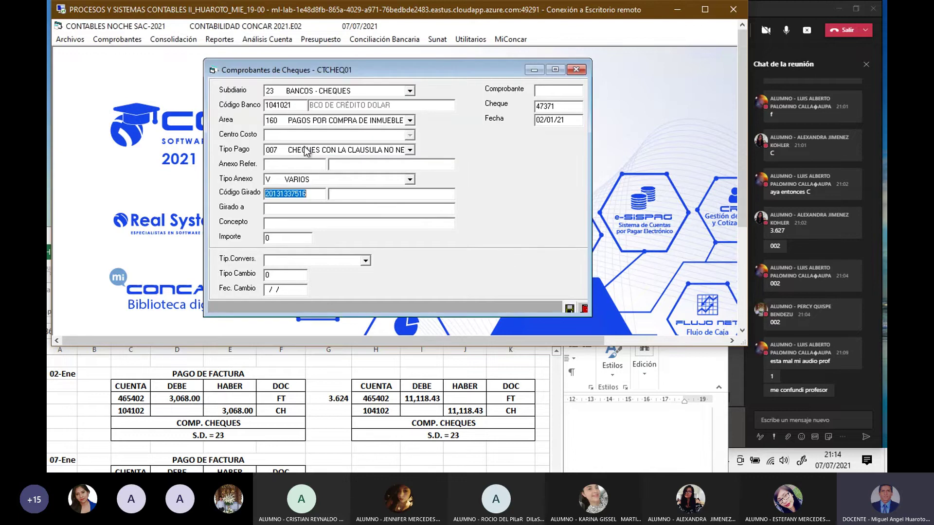
key("Return")
key("Return")
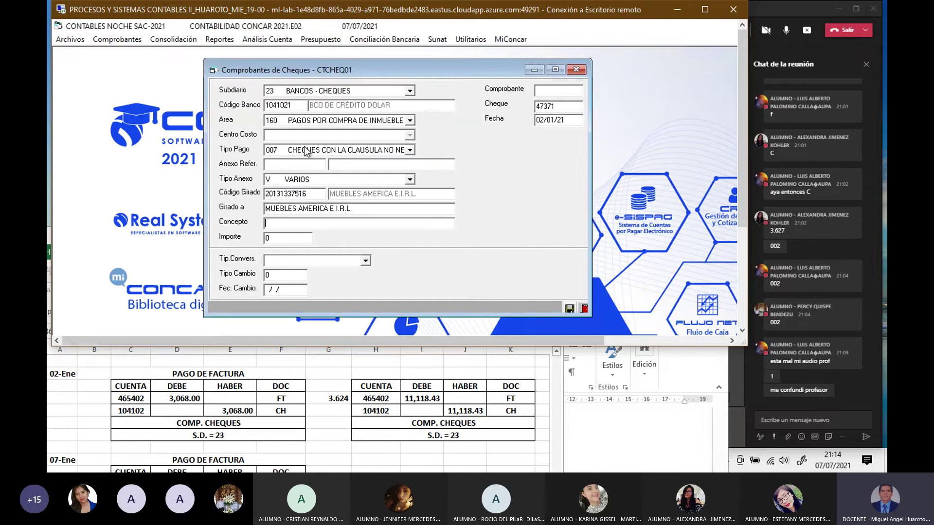
type("PAGO DE FACTURA")
key("Return")
type("3068")
key("Return")
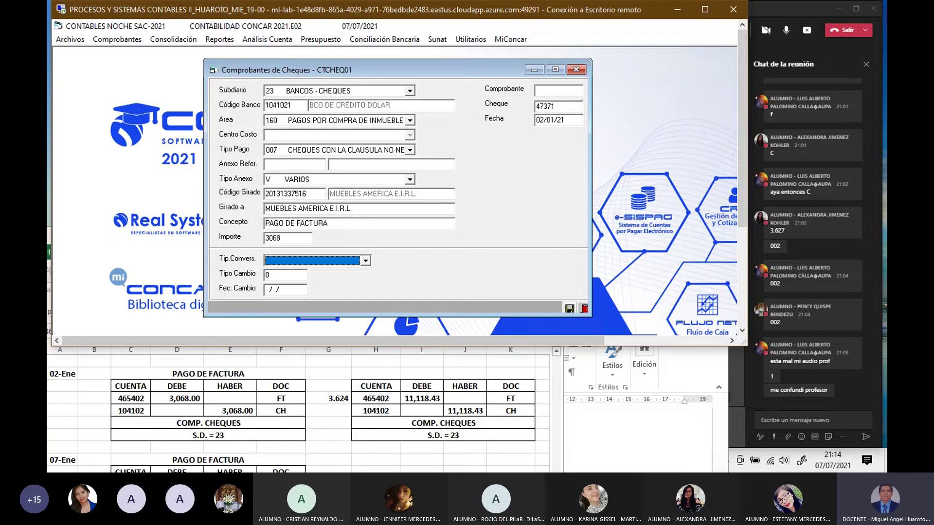
left_click(366, 261)
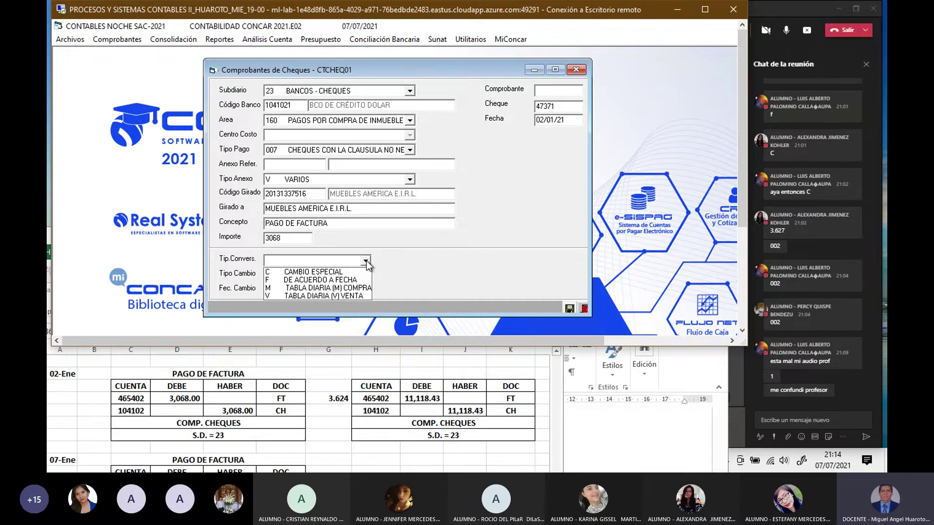
left_click(317, 296)
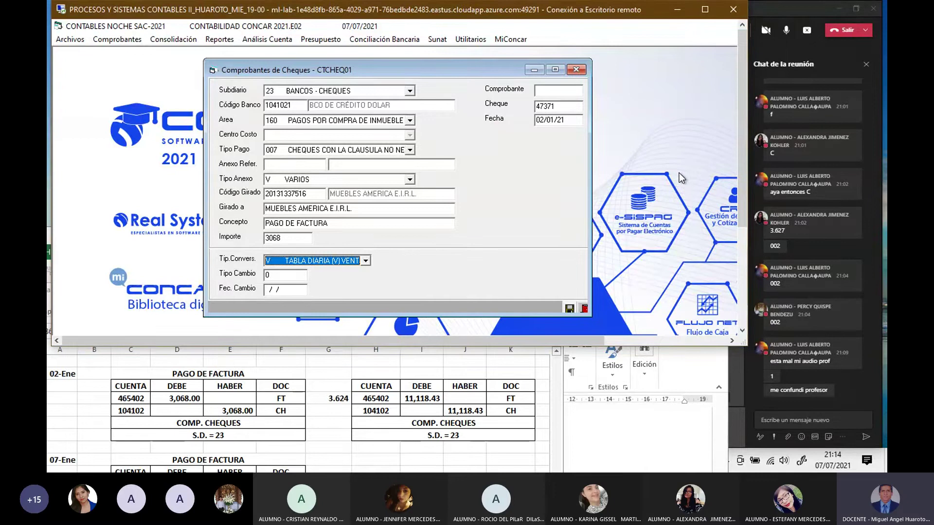
key("Return")
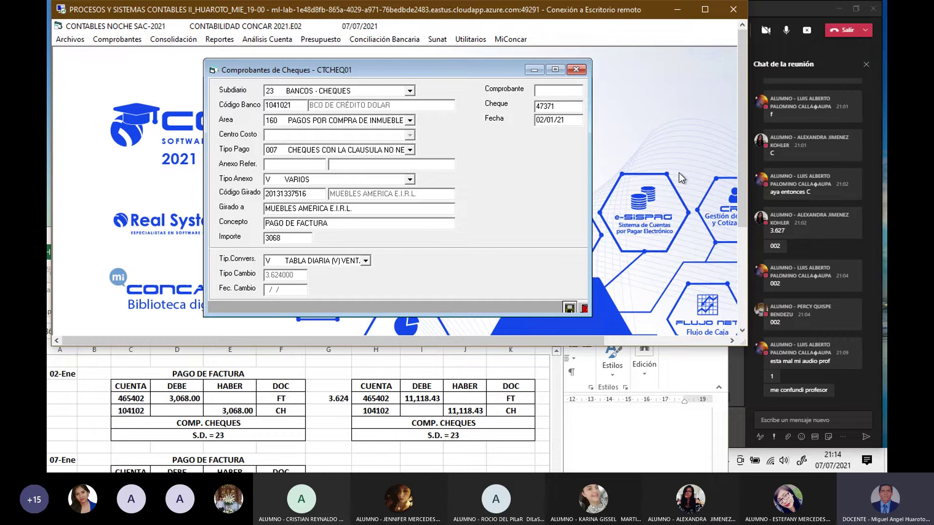
Step: Register the cheque header and enter debit line 465402 for 3,068 with document type FT
left_click(570, 310)
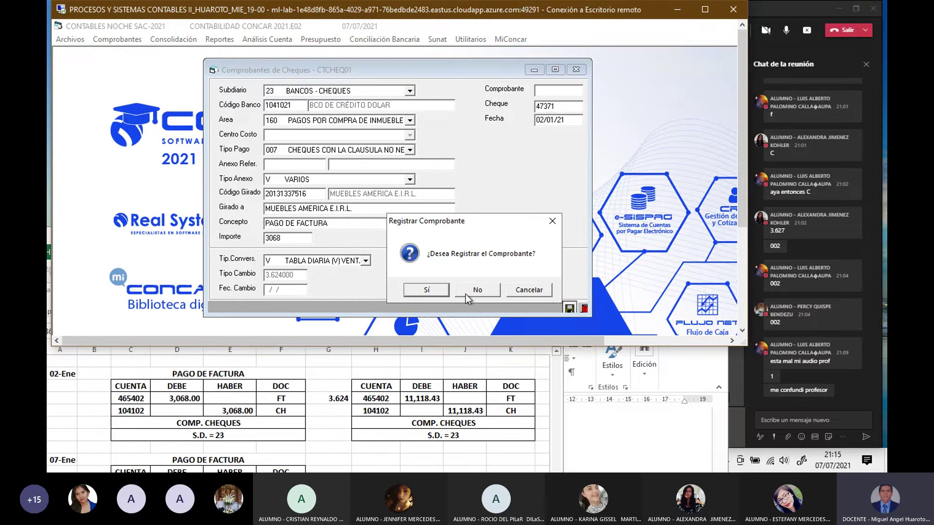
left_click(439, 291)
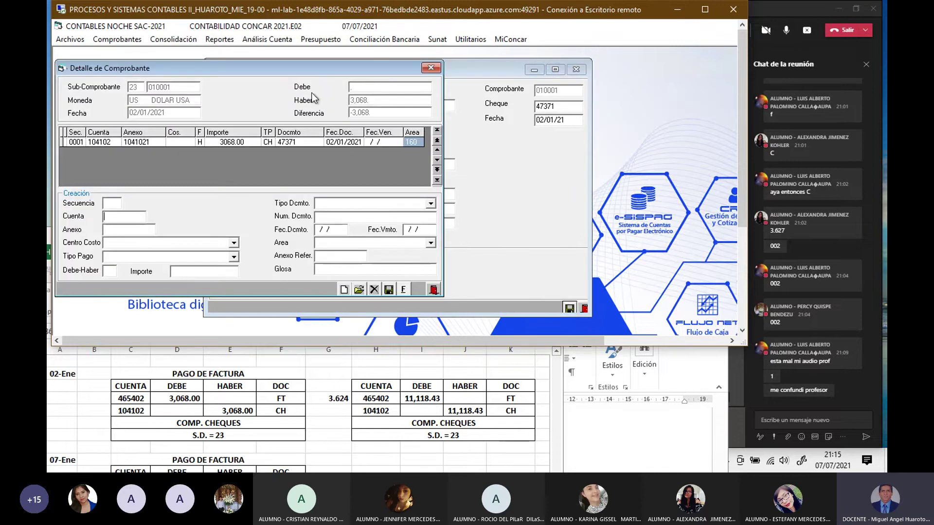
left_click_drag(302, 68, 466, 115)
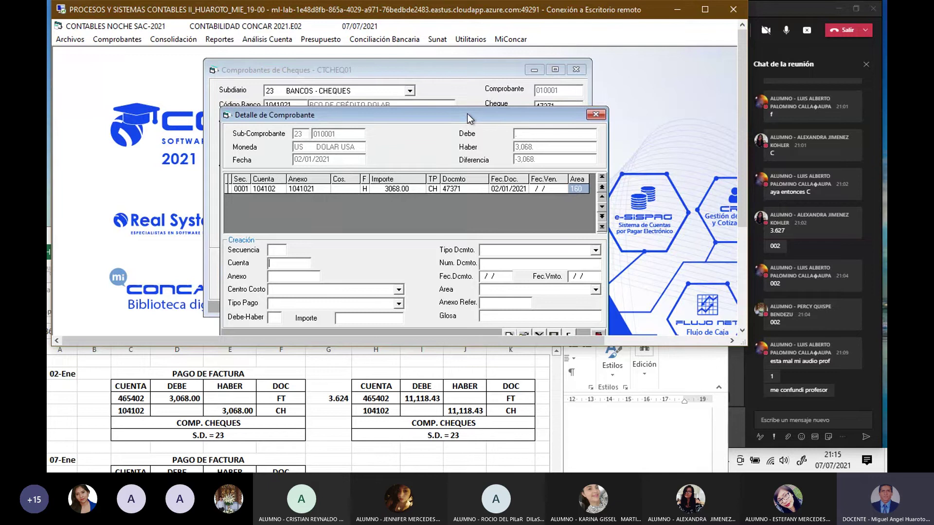
type("465402")
key("Return")
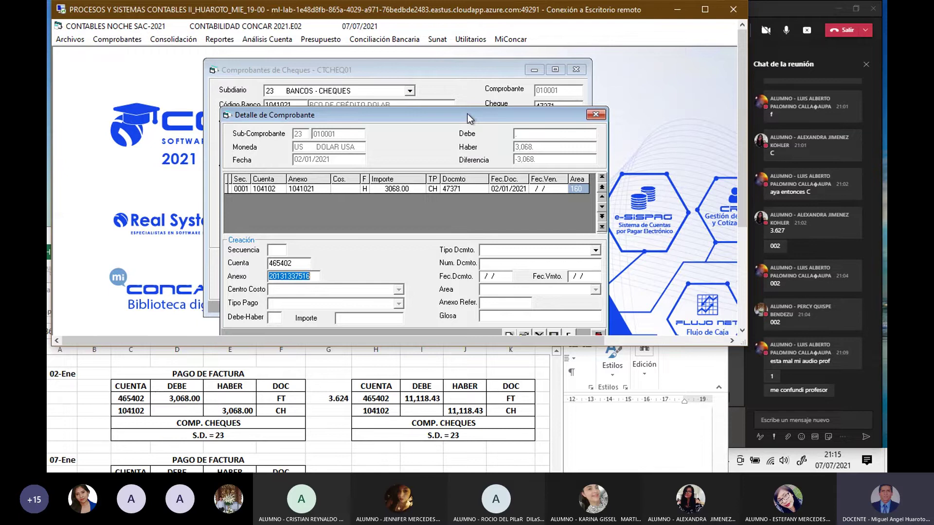
key("Return")
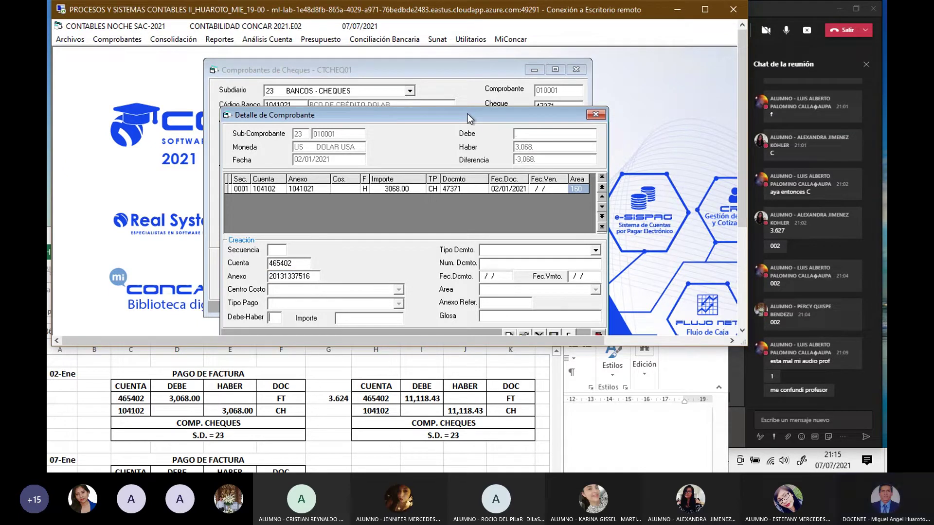
type("D")
key("Return")
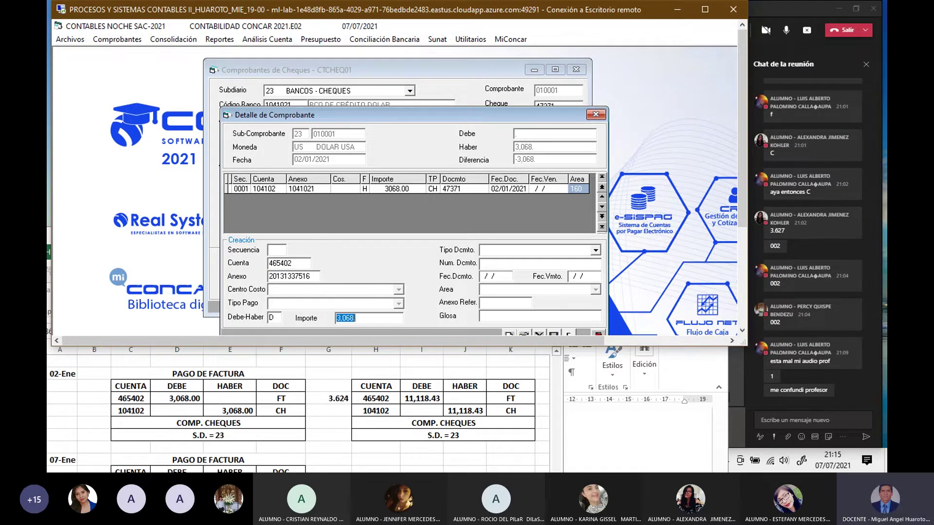
key("Return")
type("FT")
key("Return")
Step: Link invoice F001-1533 with dates 02/01/21, save the line and finalize the voucher
key("F2")
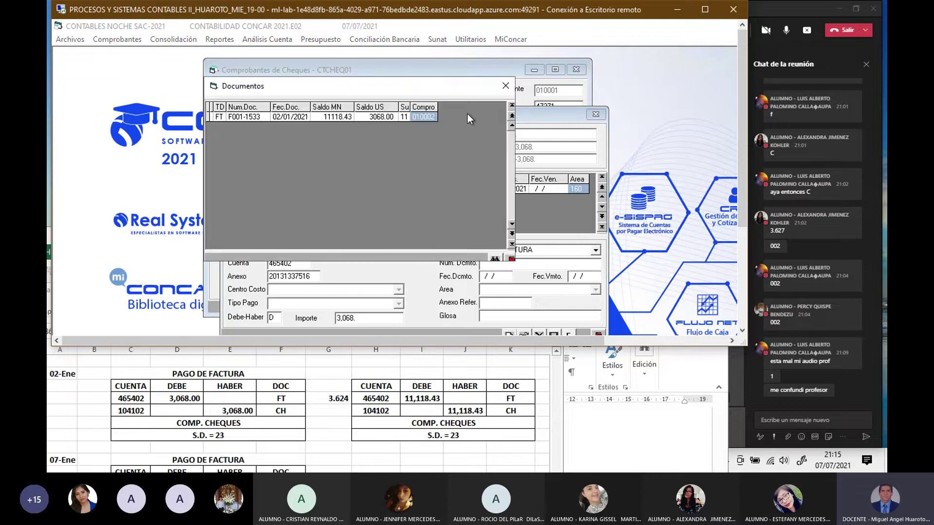
left_click(386, 116)
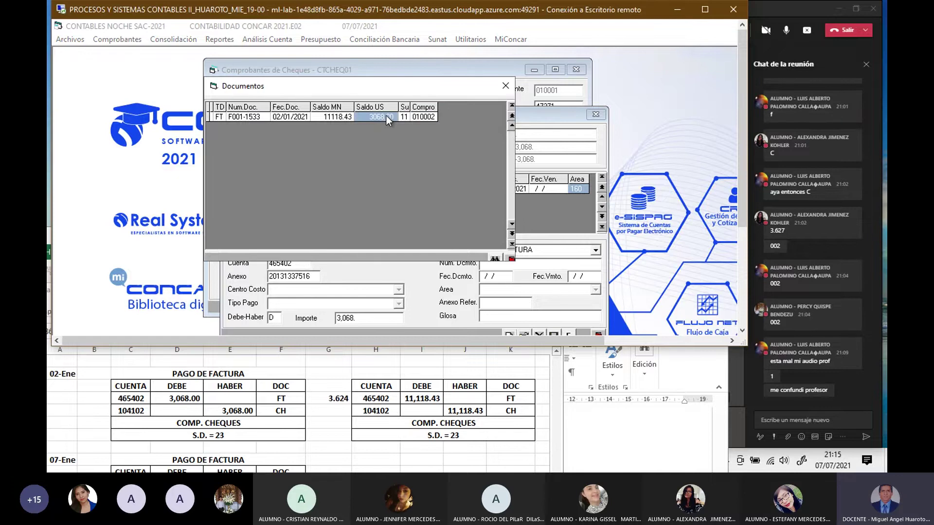
double_click(386, 117)
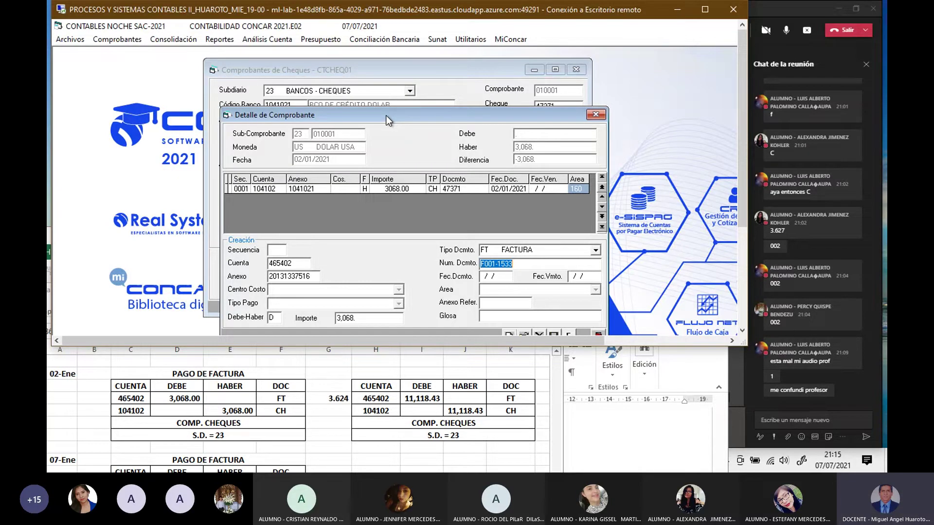
key("Return")
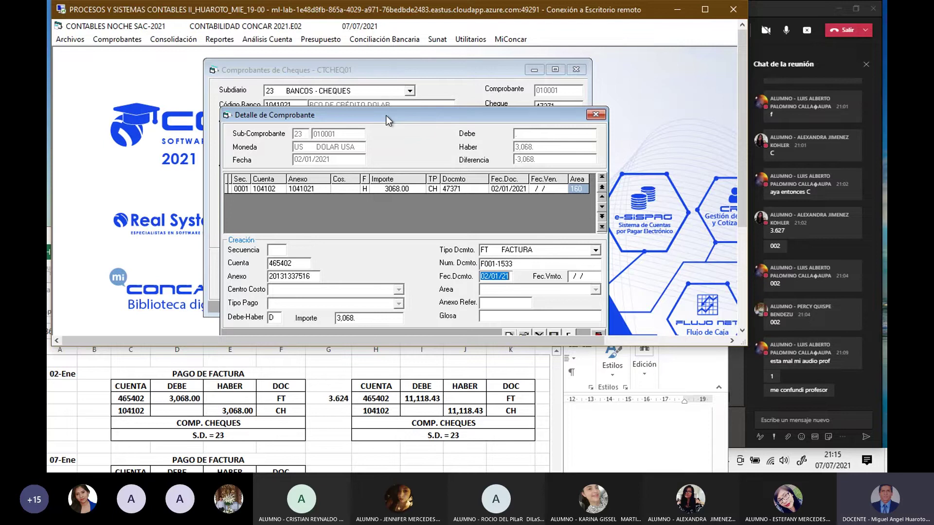
key("Return")
type("020121")
key("Return")
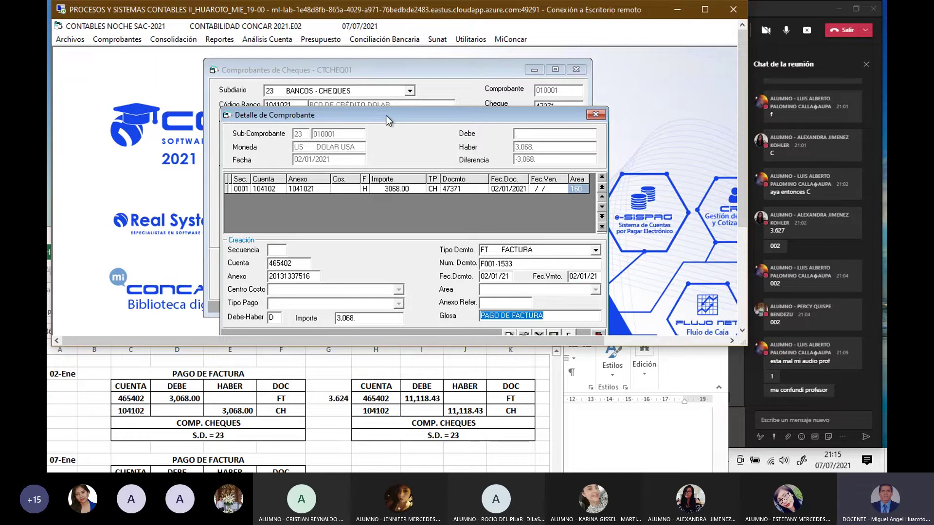
left_click_drag(644, 346, 645, 361)
left_click(556, 336)
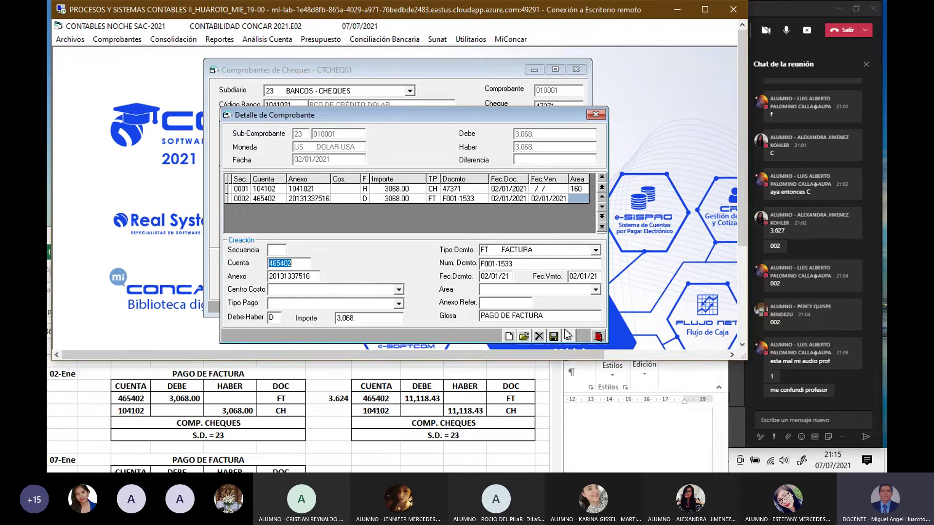
left_click(568, 336)
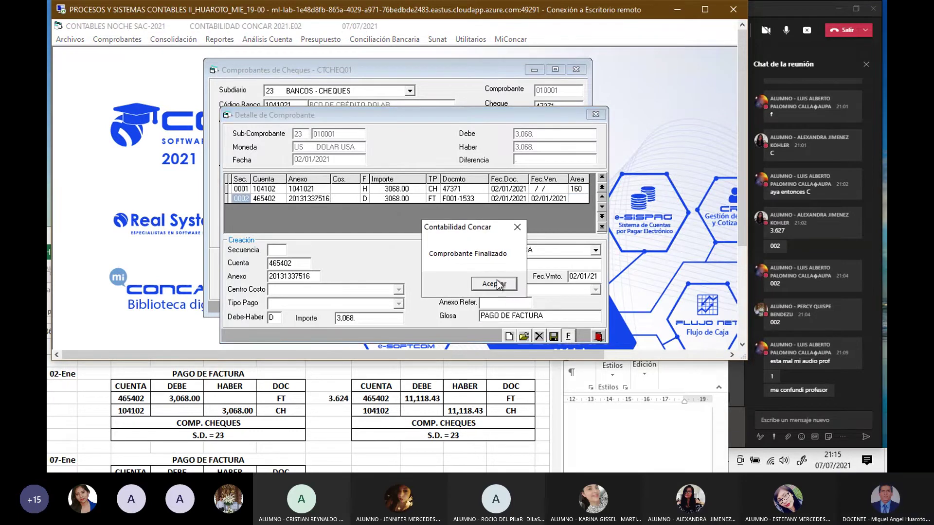
Step: Close the finalized cheque voucher and scroll the Excel workbook to the 07-Ene entry
left_click(497, 286)
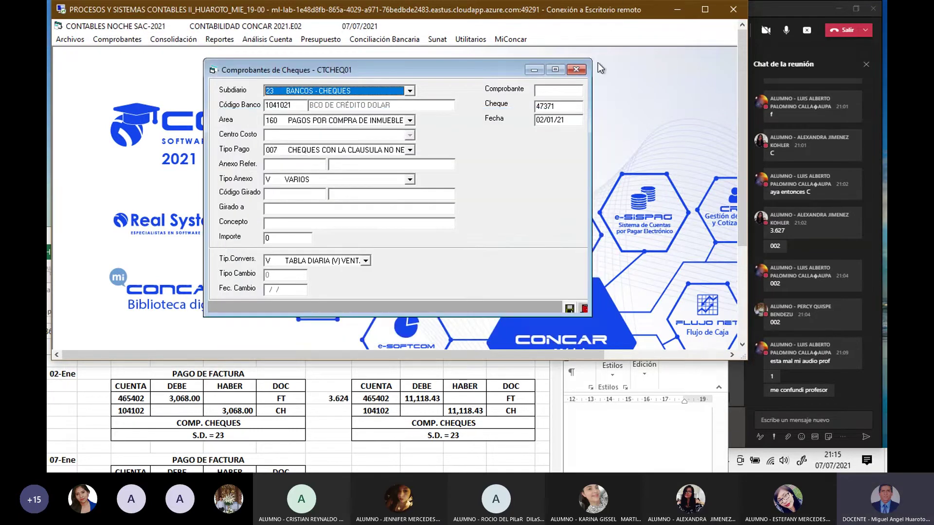
left_click(577, 71)
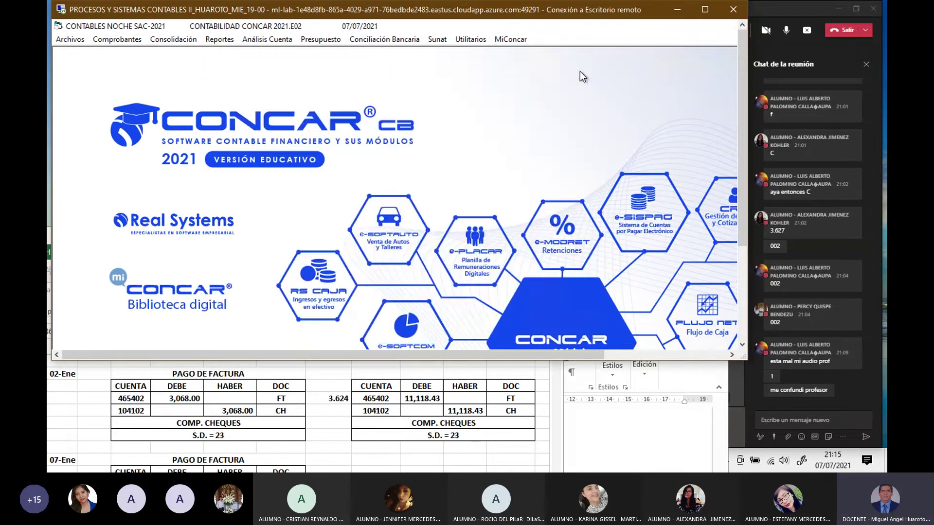
left_click(276, 414)
scroll(265, 410, "down", 1)
scroll(265, 409, "up", 1)
scroll(265, 409, "down", 2)
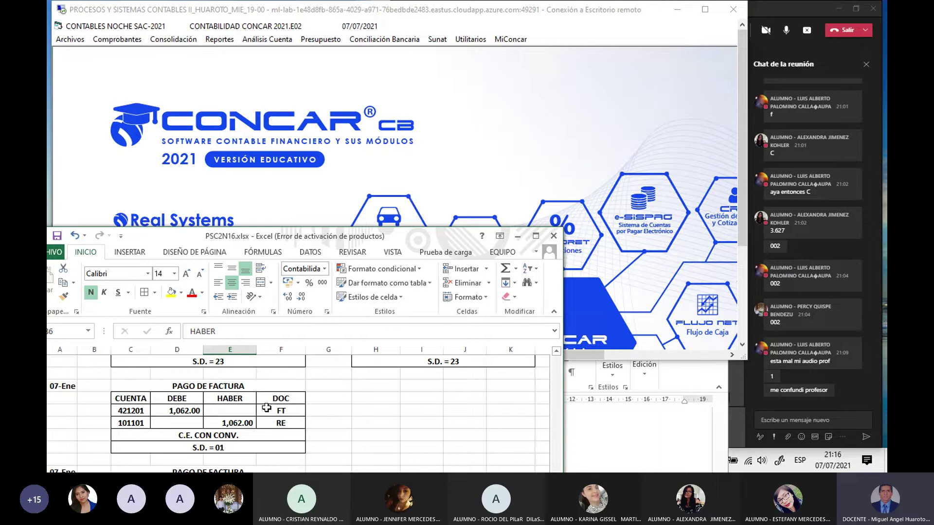
Step: Review the E002-39115 cash-payment task in Word and return to an enlarged CONCAR window
left_click(618, 445)
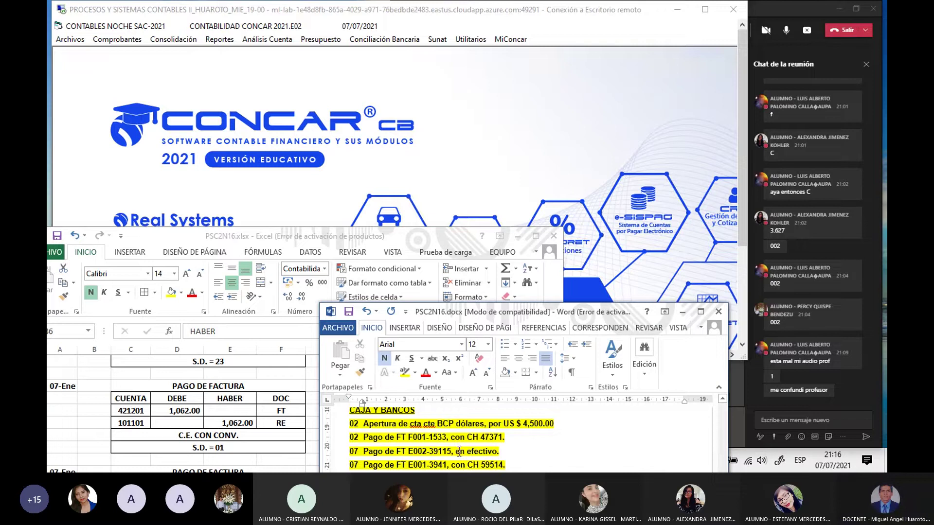
scroll(459, 451, "down", 1)
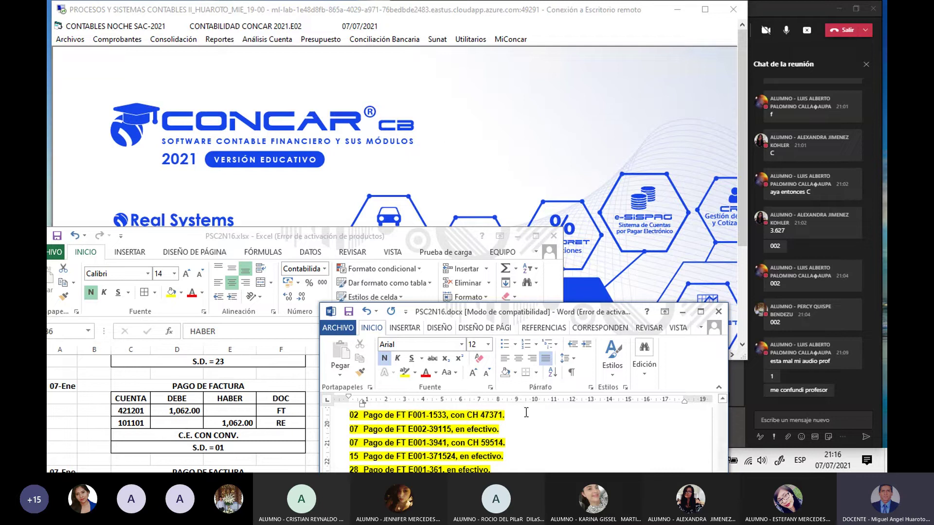
scroll(526, 412, "down", 1)
scroll(526, 412, "up", 1)
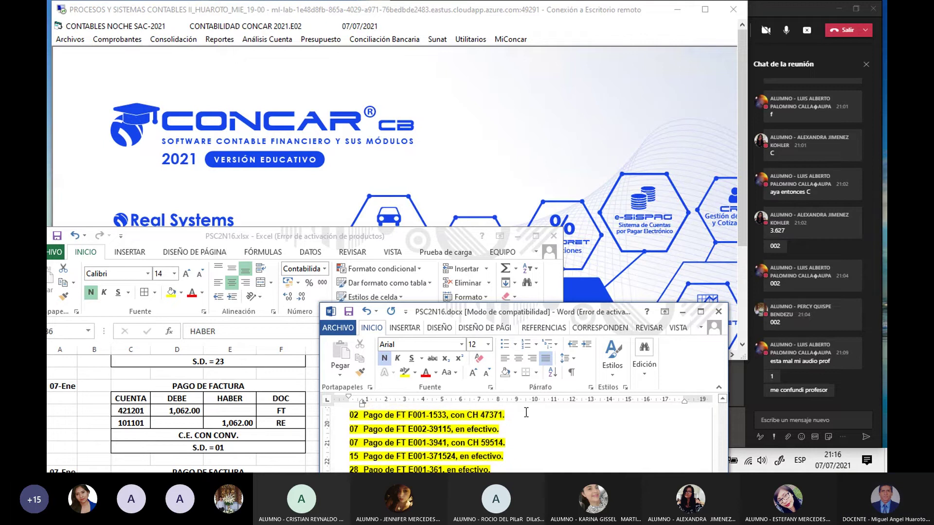
left_click_drag(529, 315, 530, 345)
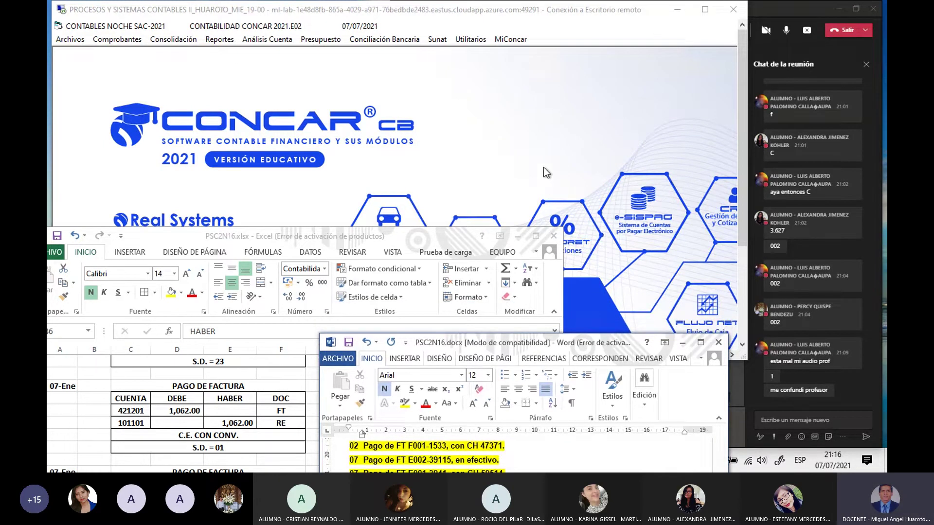
left_click(503, 173)
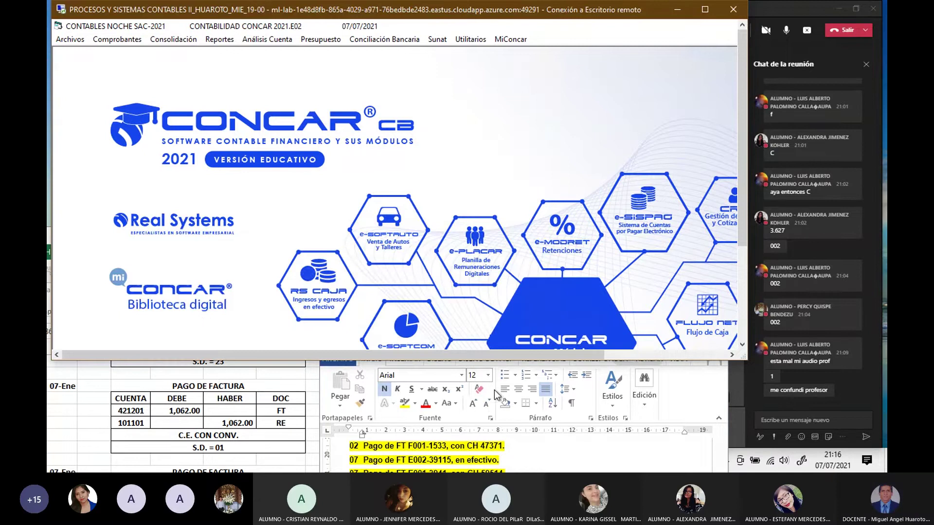
left_click_drag(492, 364, 492, 382)
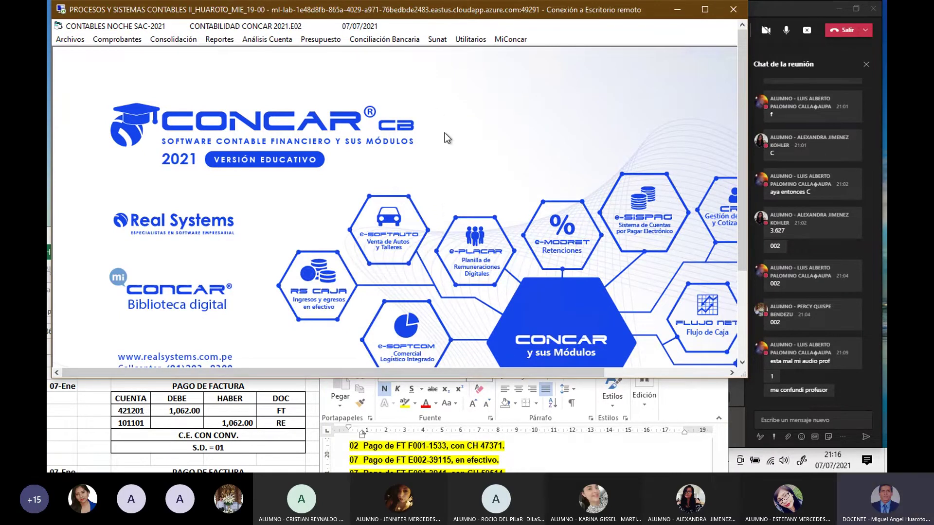
Step: Start a new auto-numbered voucher with currency conversion in subdiary 01 (cash)
left_click(121, 39)
left_click(159, 54)
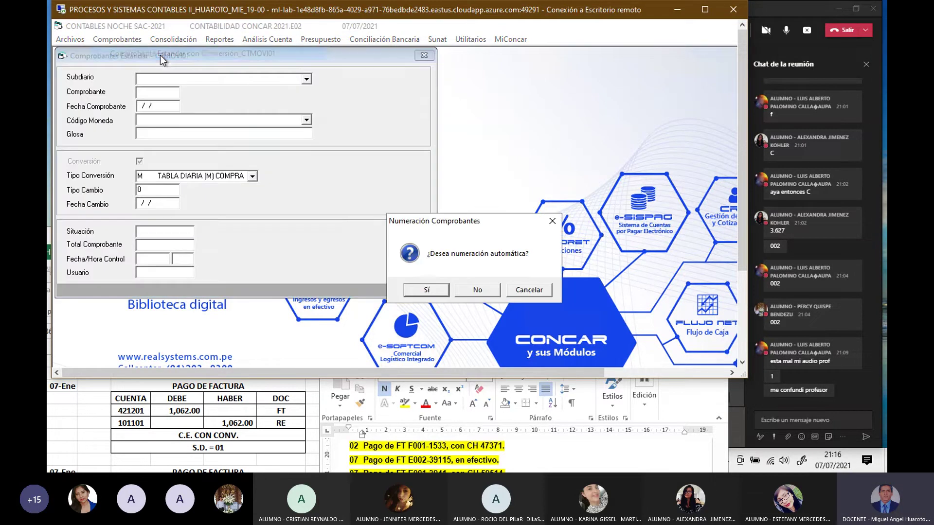
left_click(427, 290)
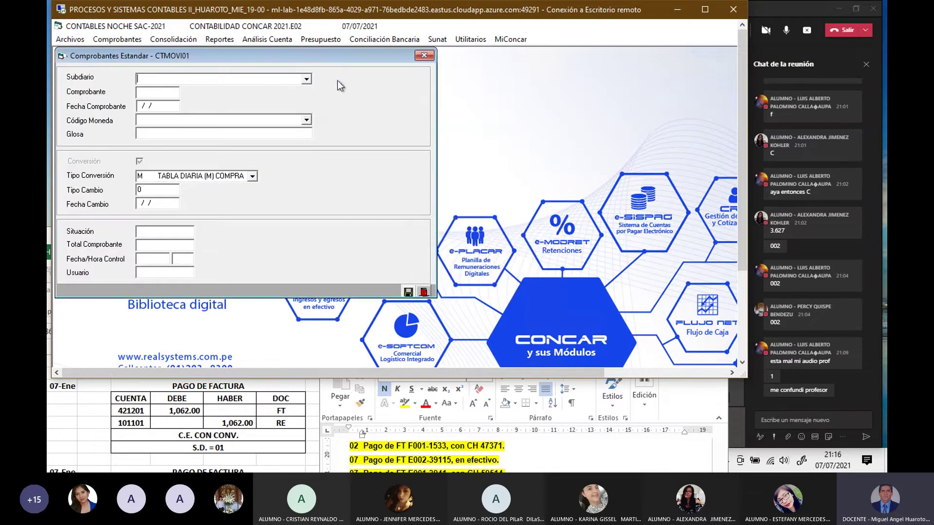
left_click_drag(330, 56, 454, 98)
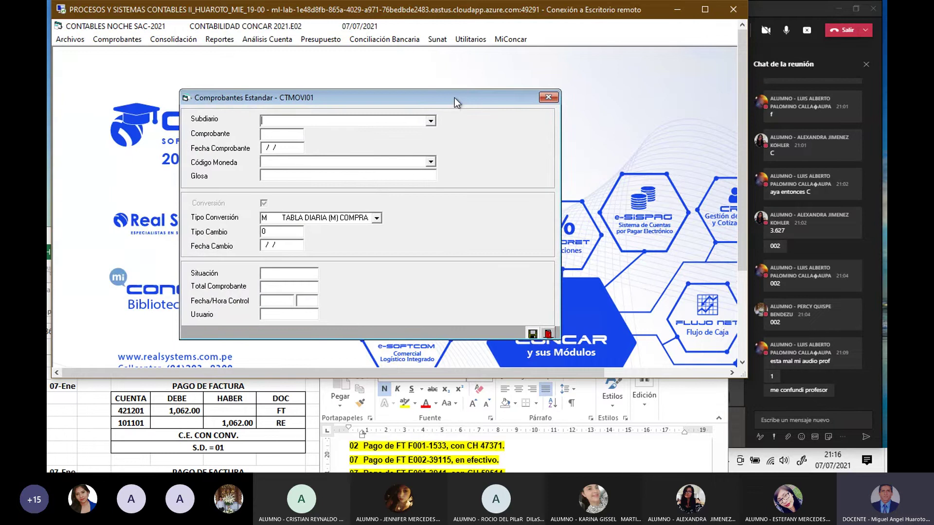
type("01")
key("Return")
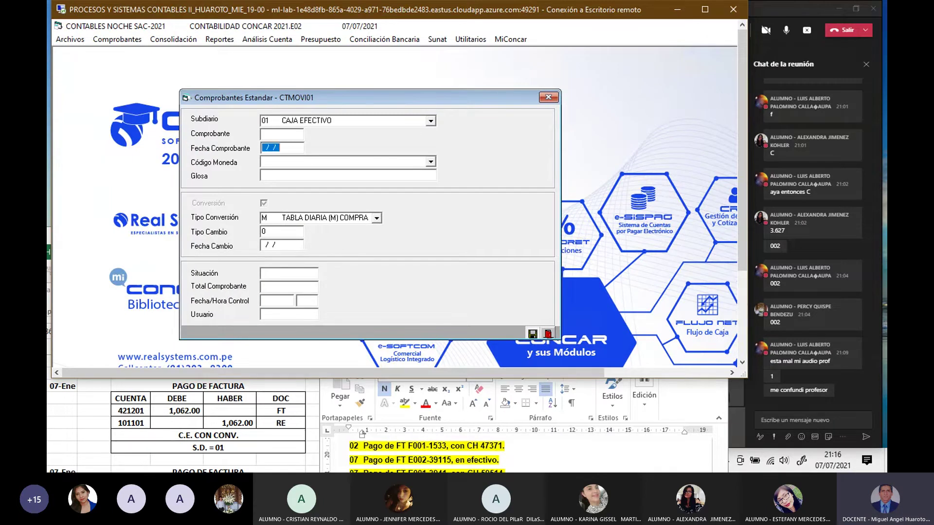
Step: Date the voucher 07/01/21 and set its currency to soles (MN)
type("070121")
left_click(430, 164)
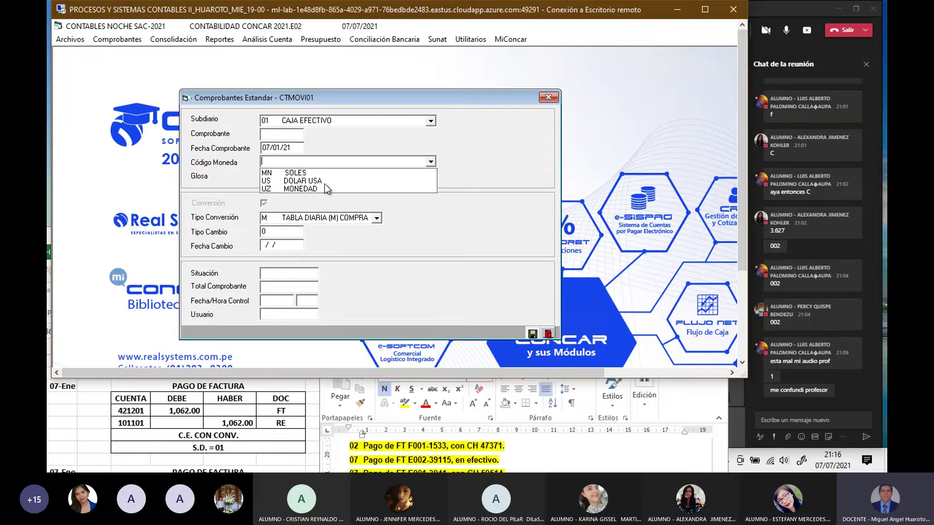
left_click(292, 173)
key("Return")
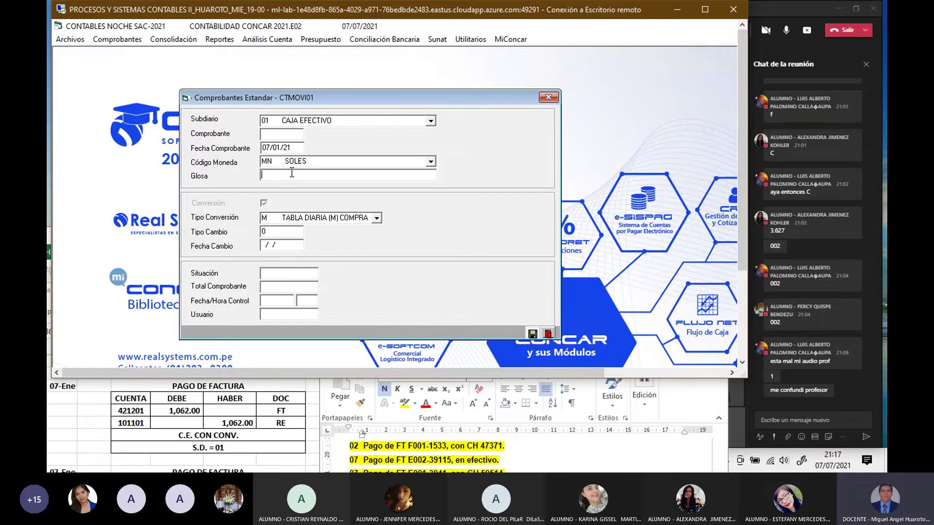
Step: Enter glosa PAGO DE FACTURA with the daily selling rate, opening the detail lines
type("PAGO DE FACTURA")
key("Return")
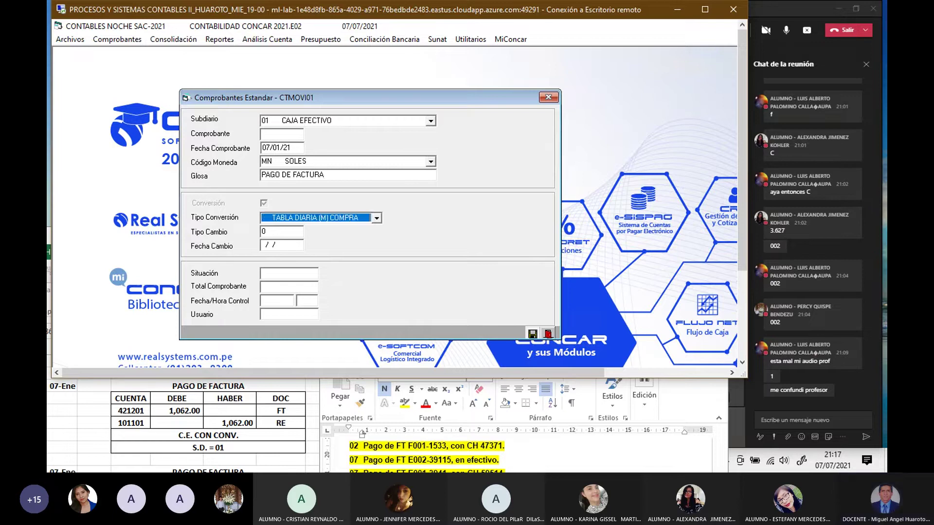
key("v")
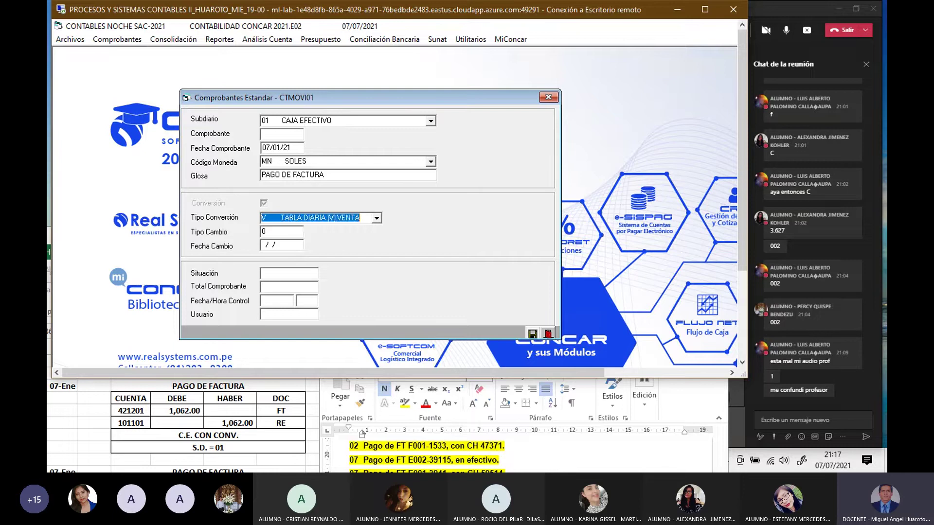
key("Return")
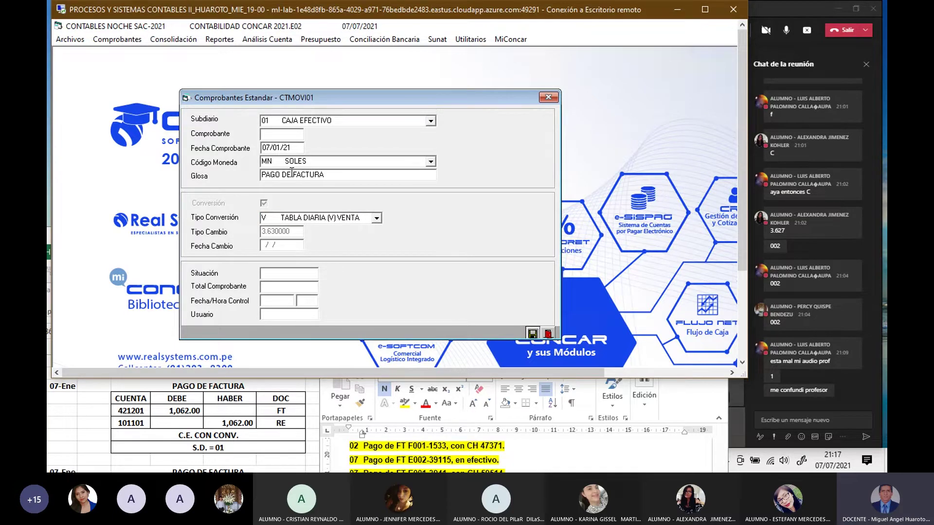
key("Return")
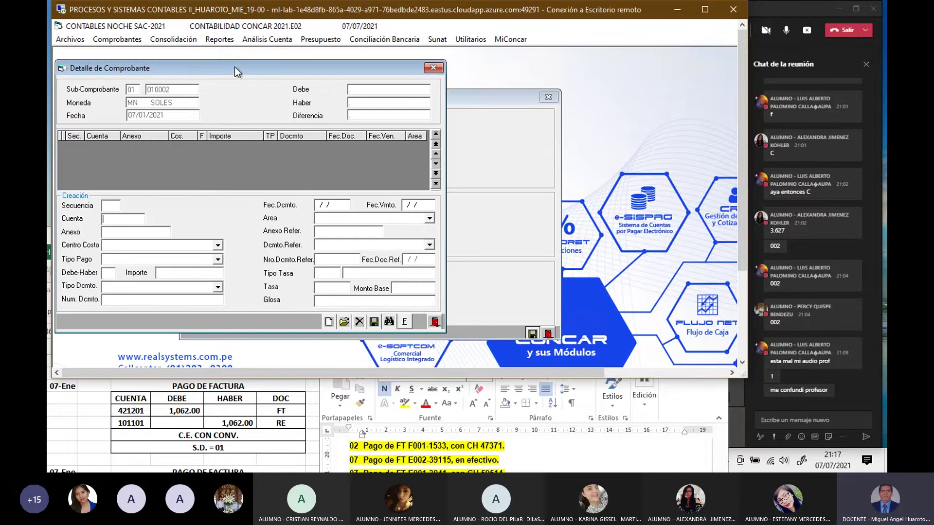
Step: Enter account 421201 as the first detail line's account
left_click_drag(234, 66, 426, 98)
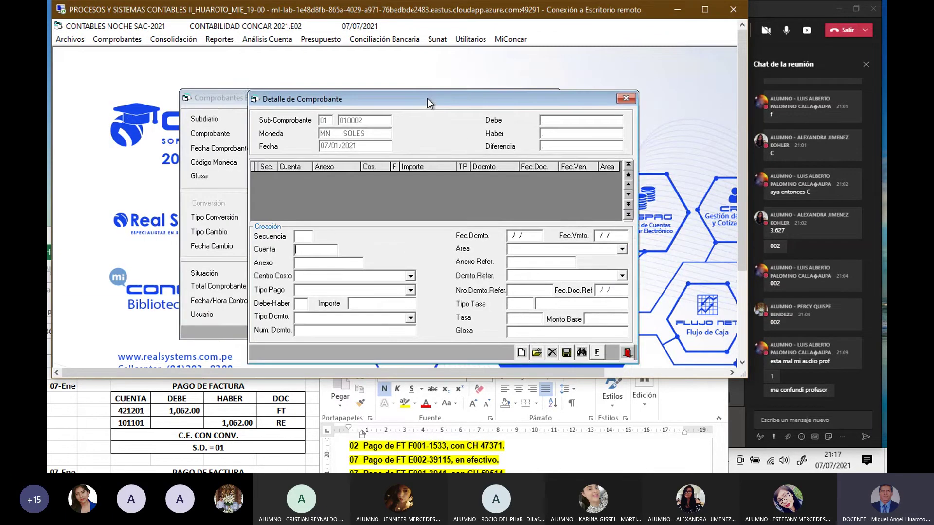
type("421201")
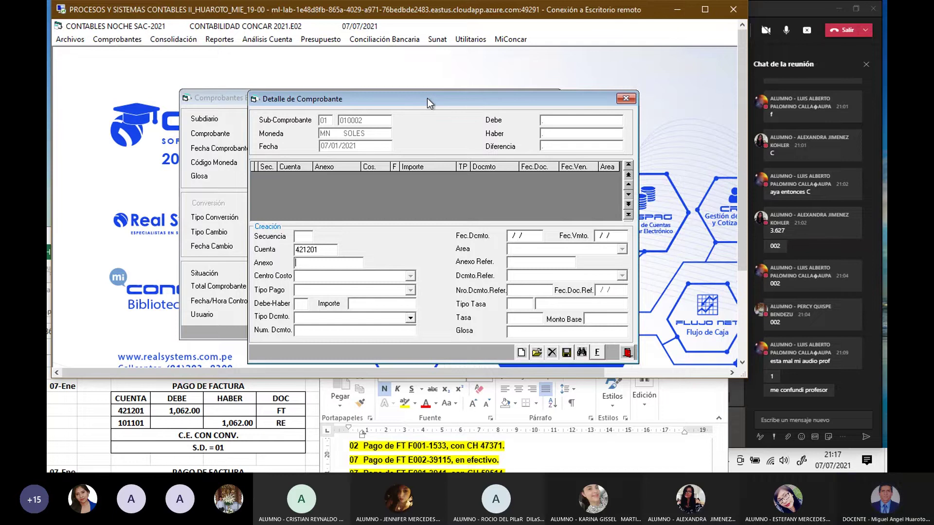
Step: Review the Word exercise's CAJA Y BANCOS and COMPRAS entries for invoice E002-39115
left_click(221, 403)
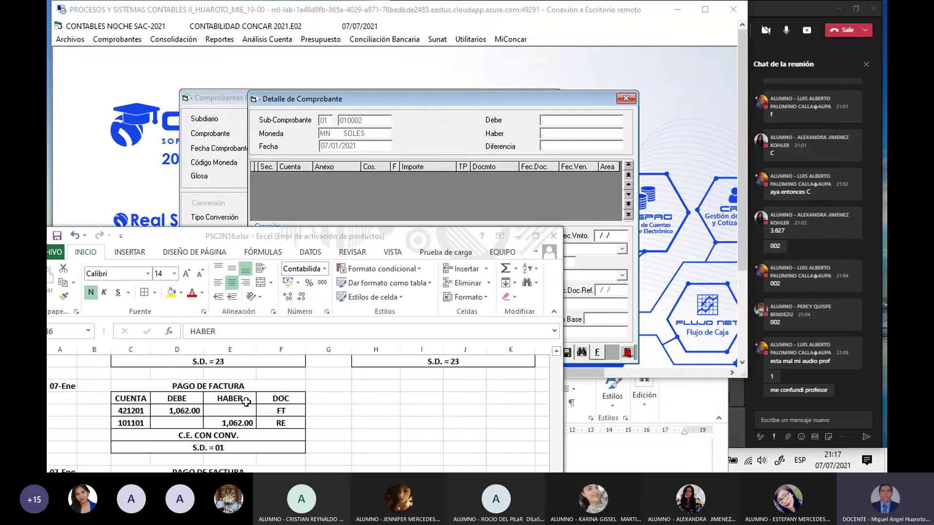
left_click(601, 444)
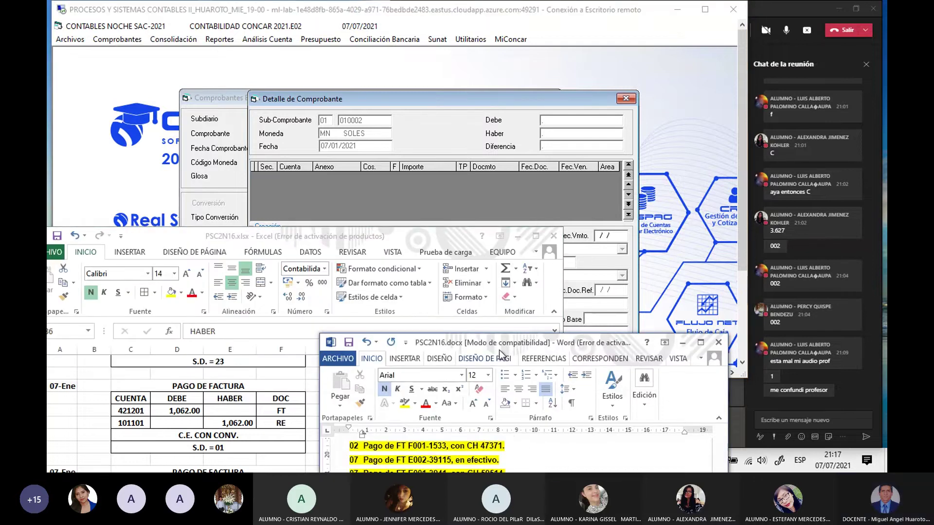
left_click_drag(509, 343, 481, 119)
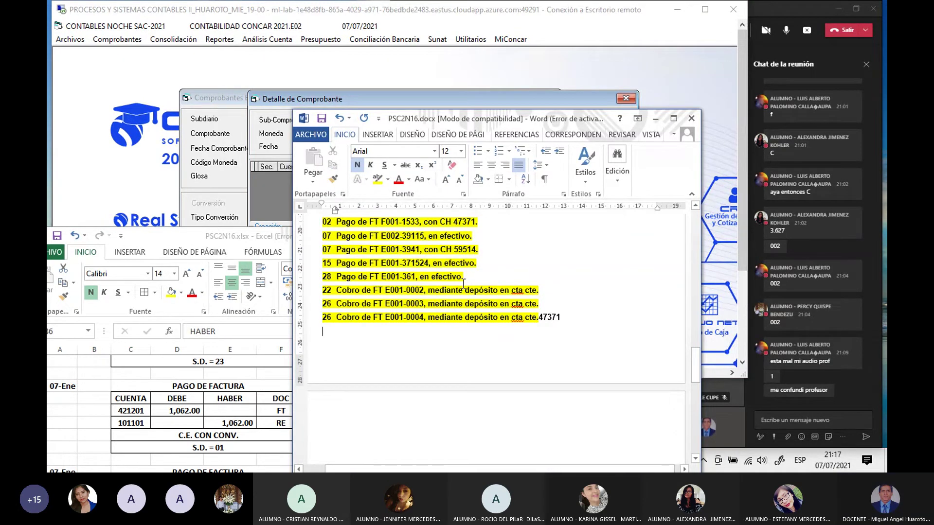
scroll(463, 283, "up", 2)
scroll(464, 283, "up", 10)
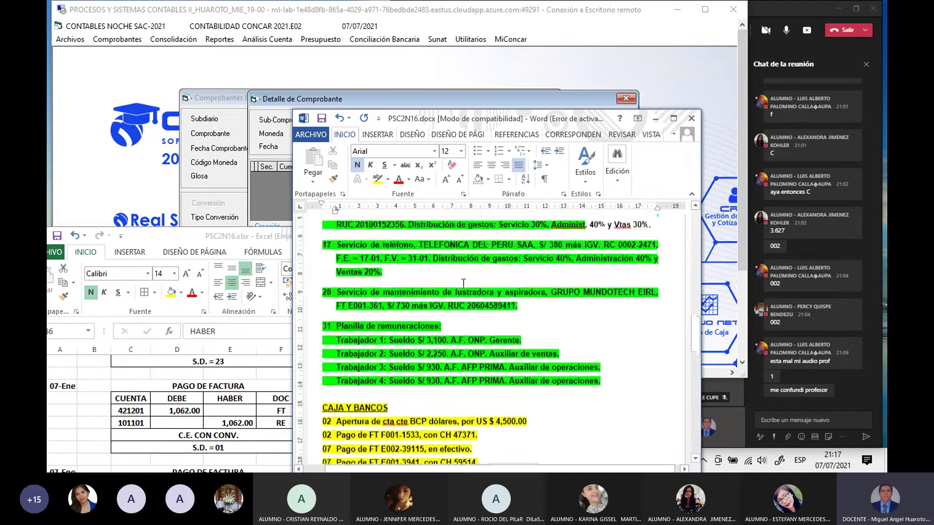
scroll(463, 283, "down", 10)
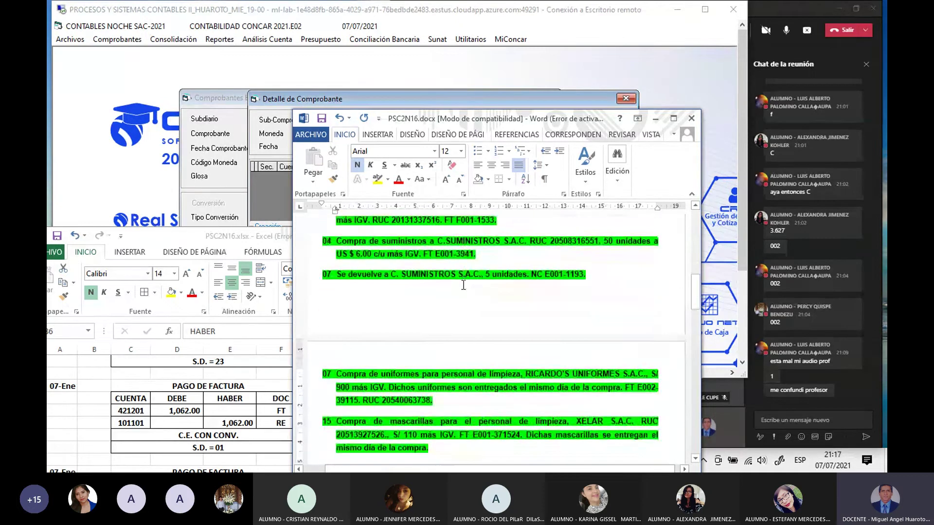
scroll(464, 286, "down", 1)
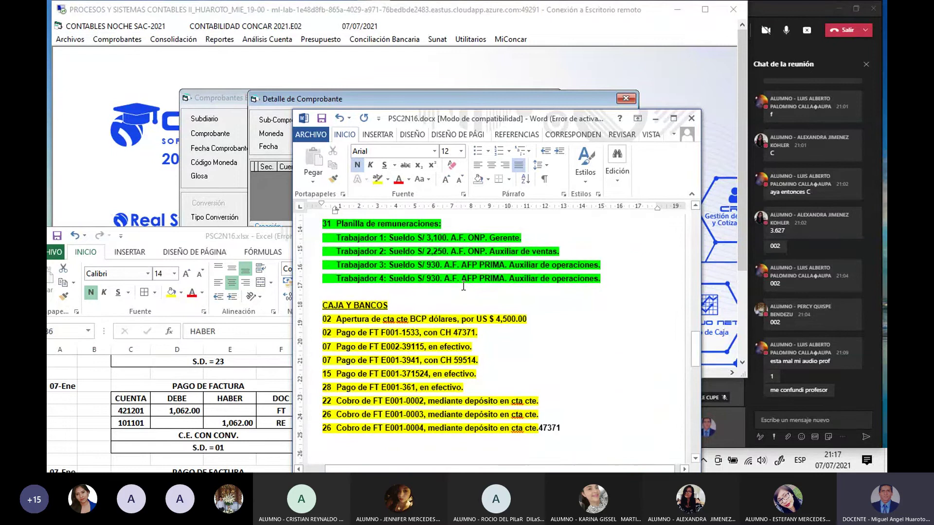
scroll(454, 310, "up", 10)
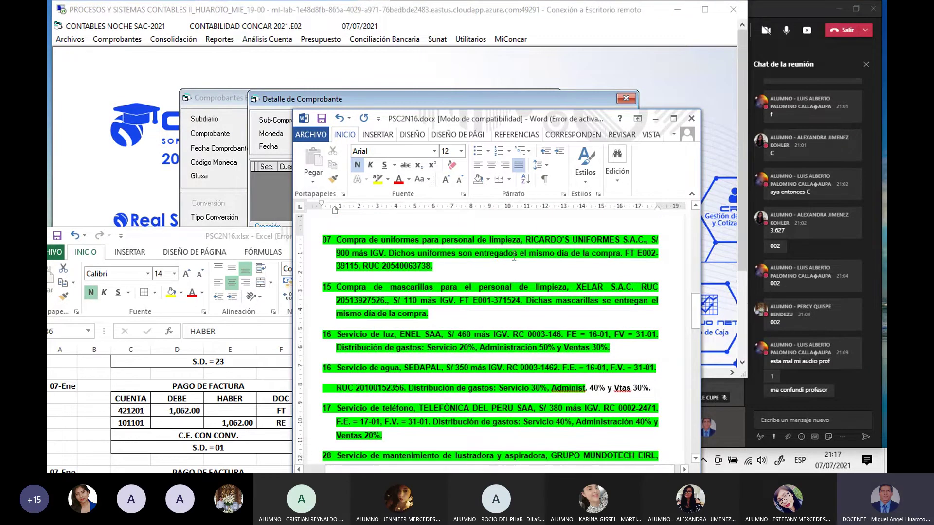
scroll(514, 256, "down", 14)
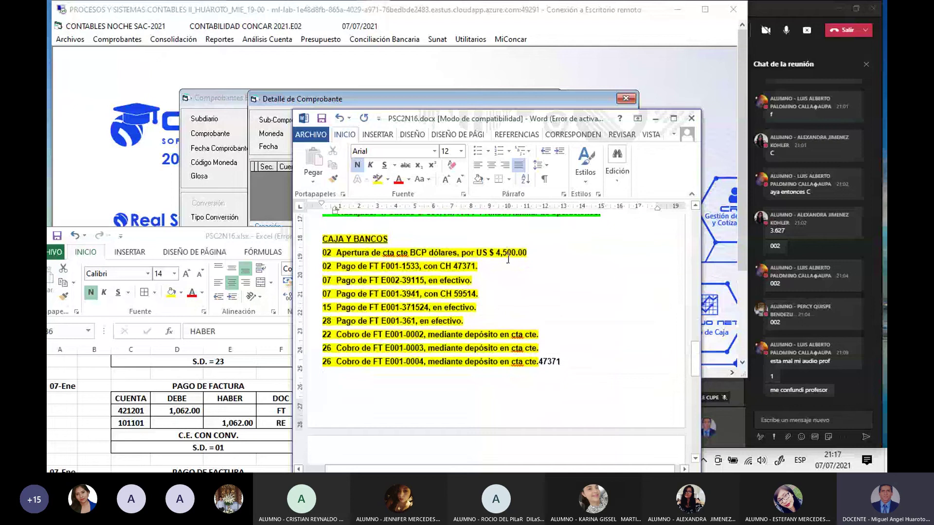
scroll(508, 259, "down", 1)
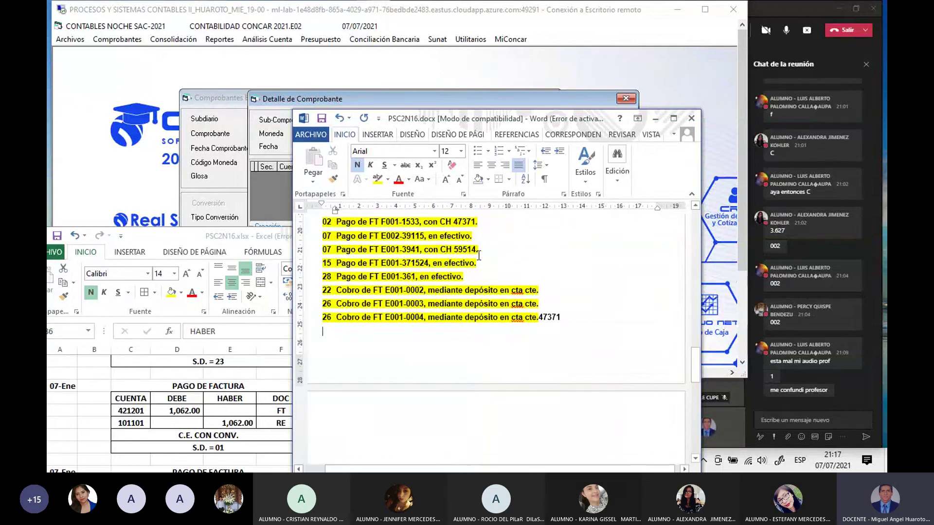
left_click_drag(506, 119, 541, 331)
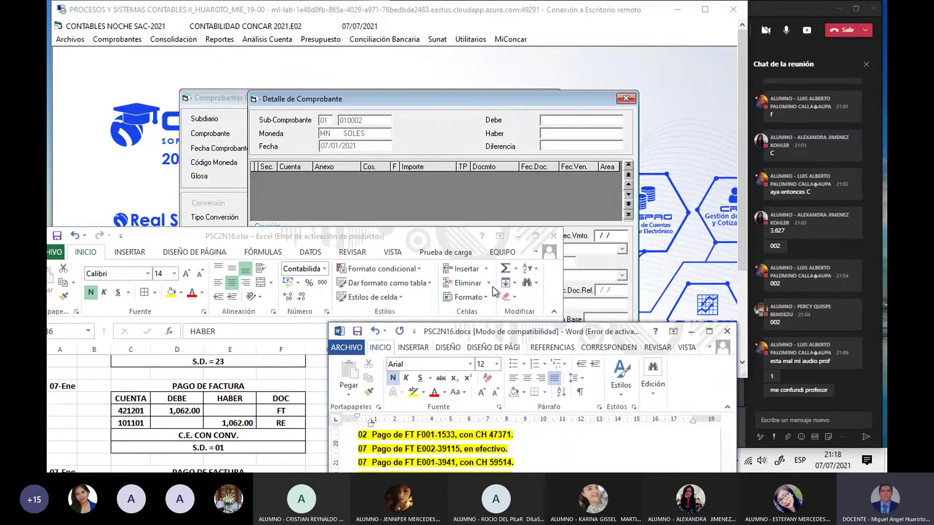
Step: Save the 421201 debit of 1062 to RICARDO'S UNIFORMES against FT E002-39115, glosa PAGO FACTURA
left_click(435, 196)
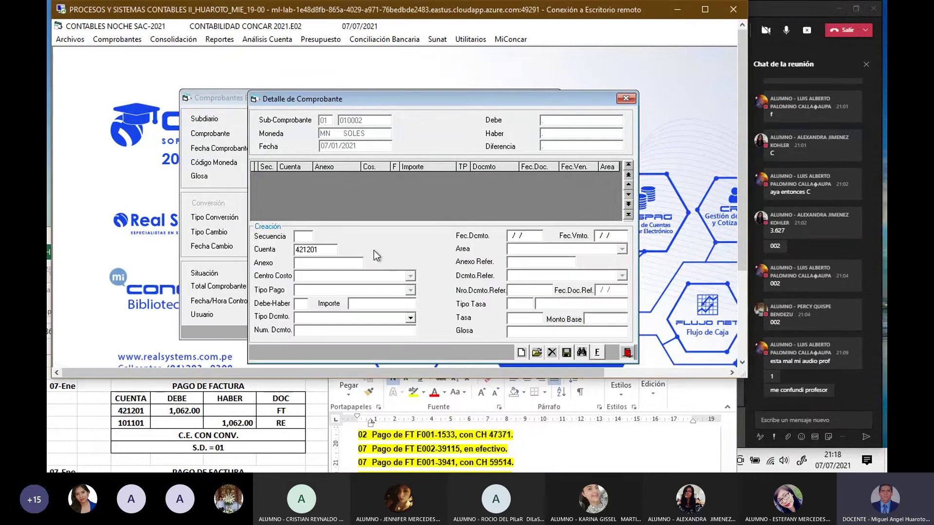
double_click(319, 263)
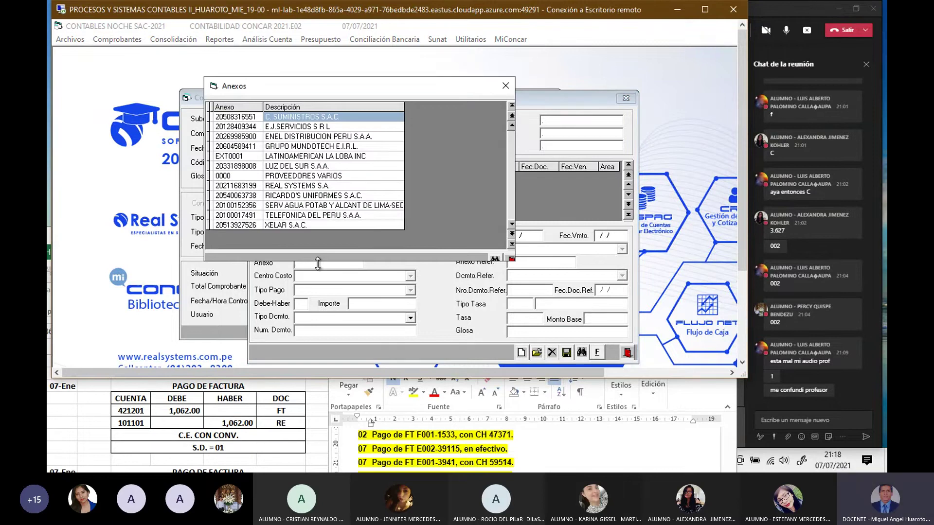
double_click(291, 199)
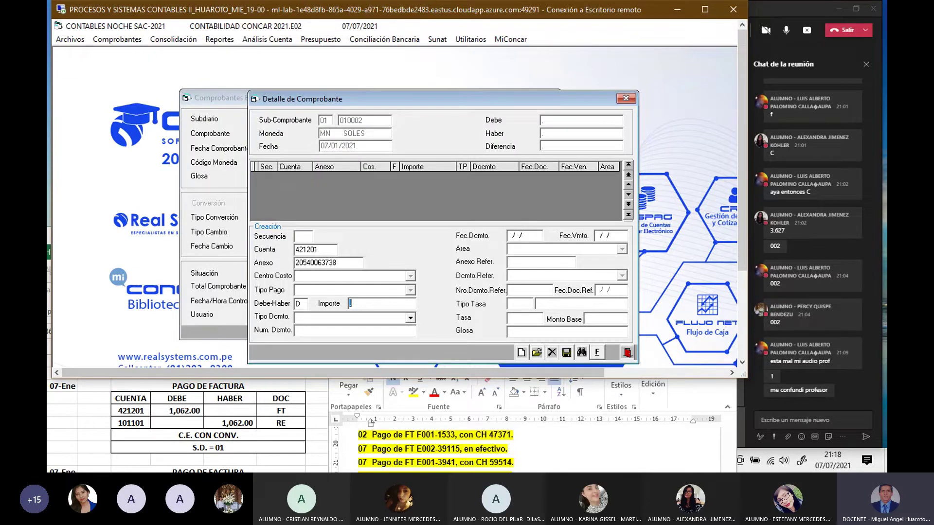
type("1062")
type("FT")
key("Return")
key("F2")
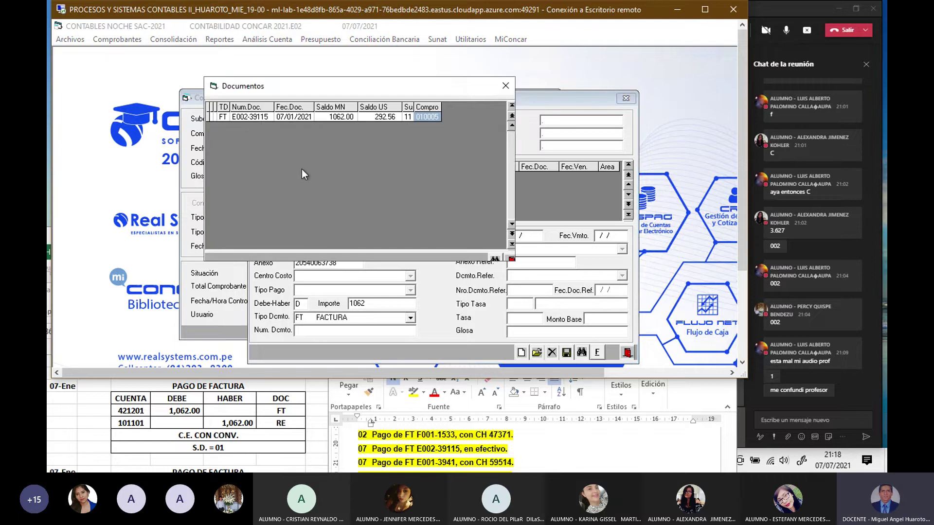
double_click(306, 115)
type("PAGO ")
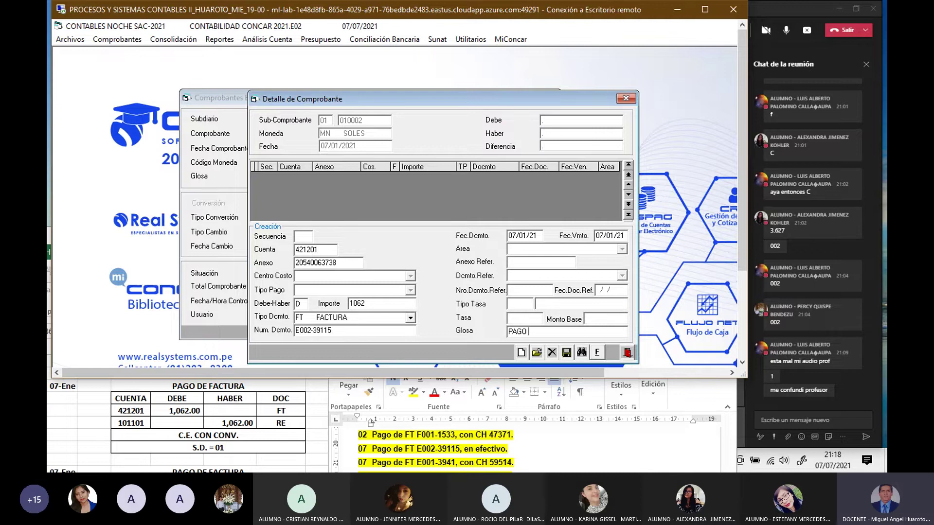
type("FACTURA")
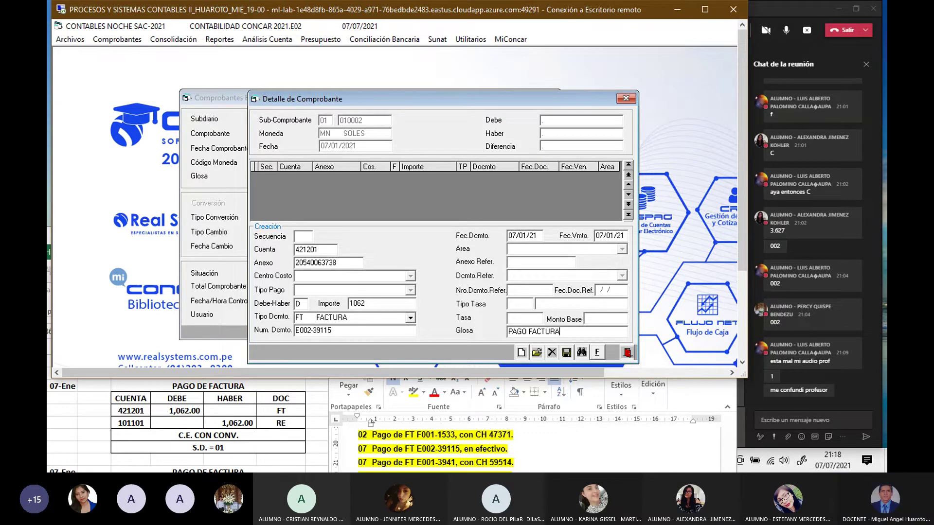
left_click(566, 353)
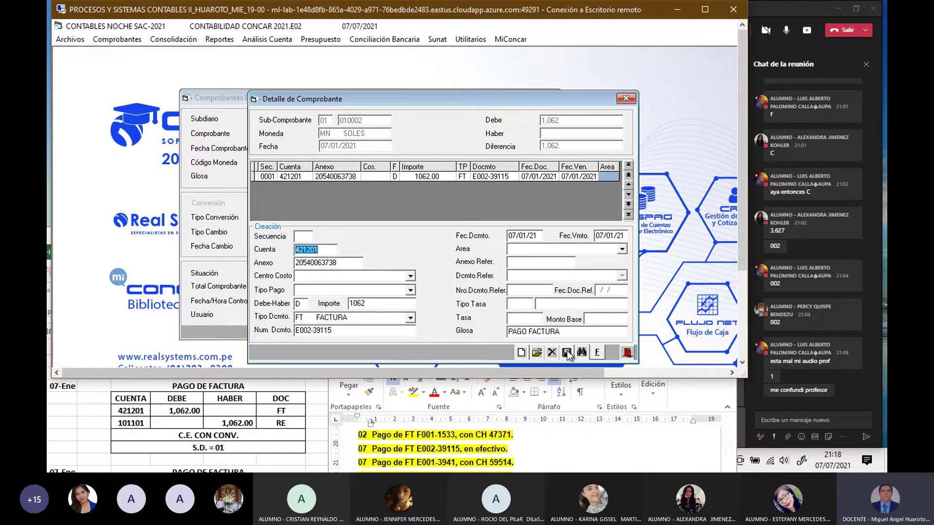
Step: Enter account 101101 as a 1,062 credit with document RE RECIBO DE EGRESO 002
type("101101")
key("Return")
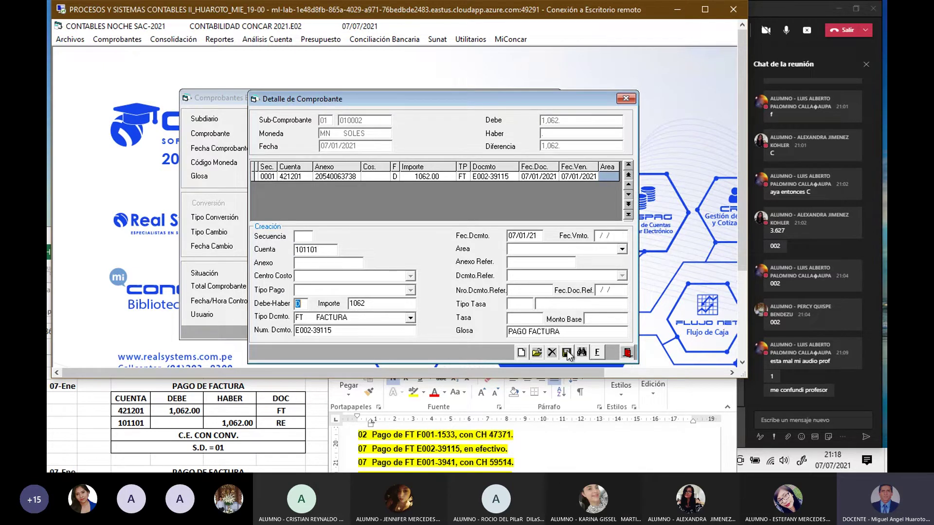
type("H")
key("Return")
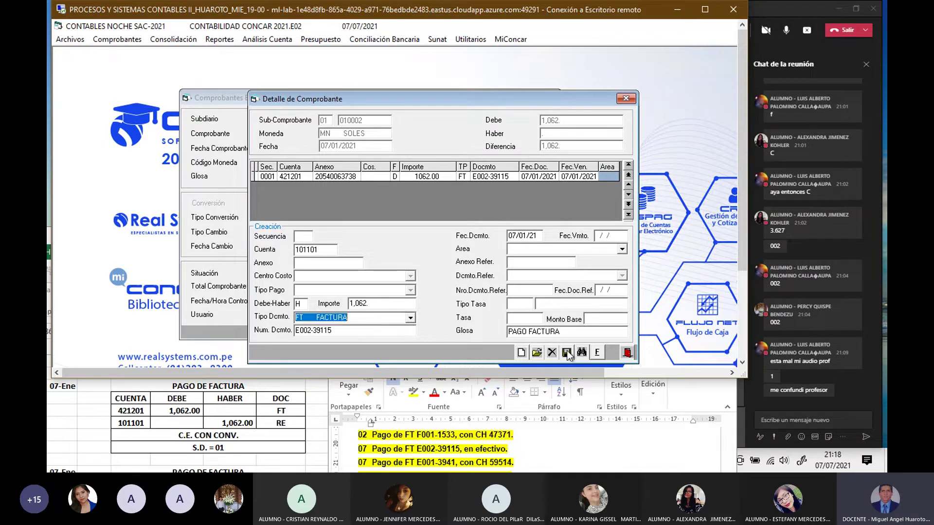
type("R")
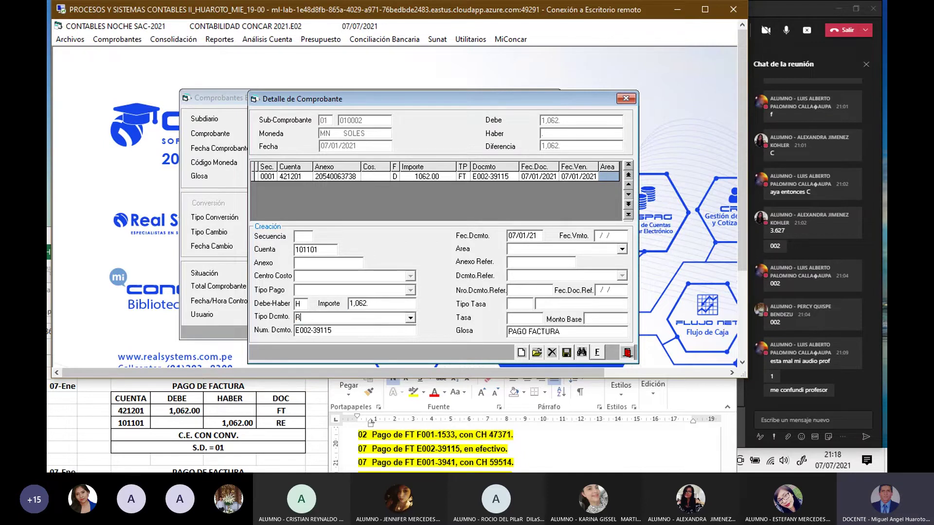
type("E")
key("Return")
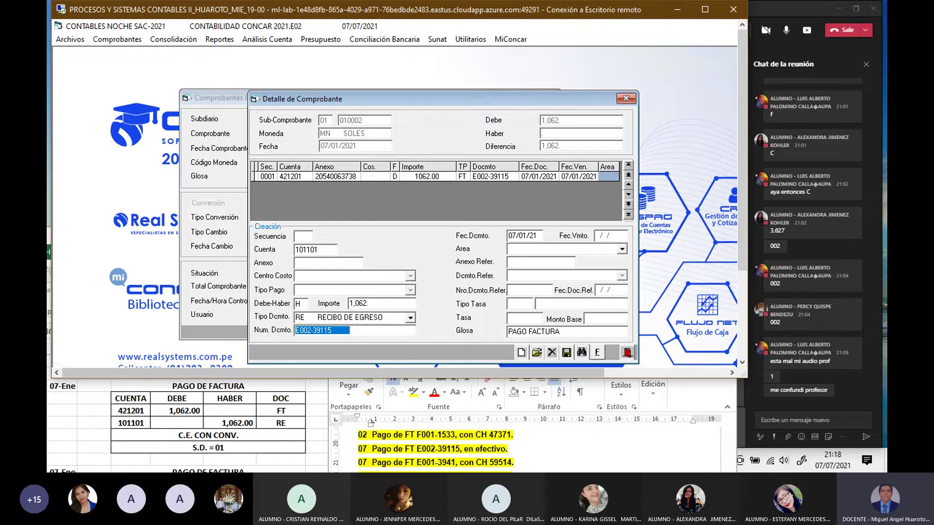
key("BackSpace")
key("Return")
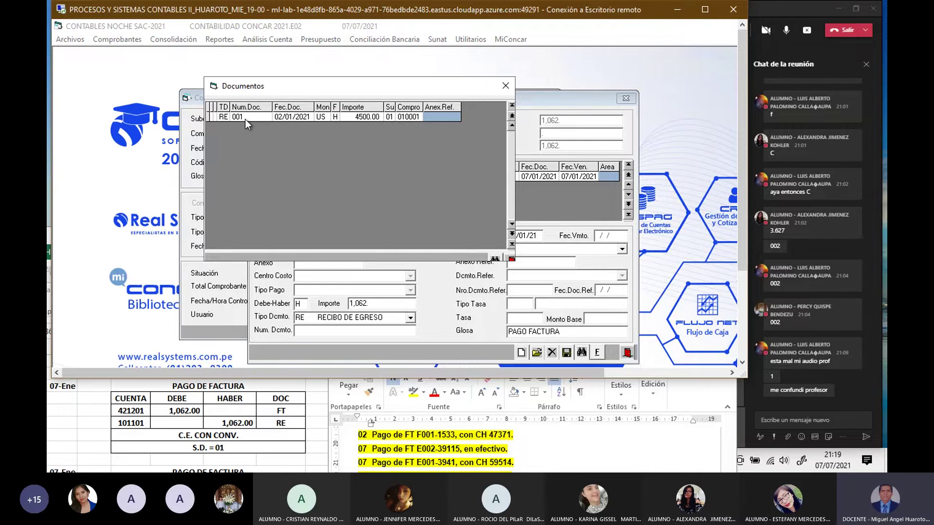
key("Escape")
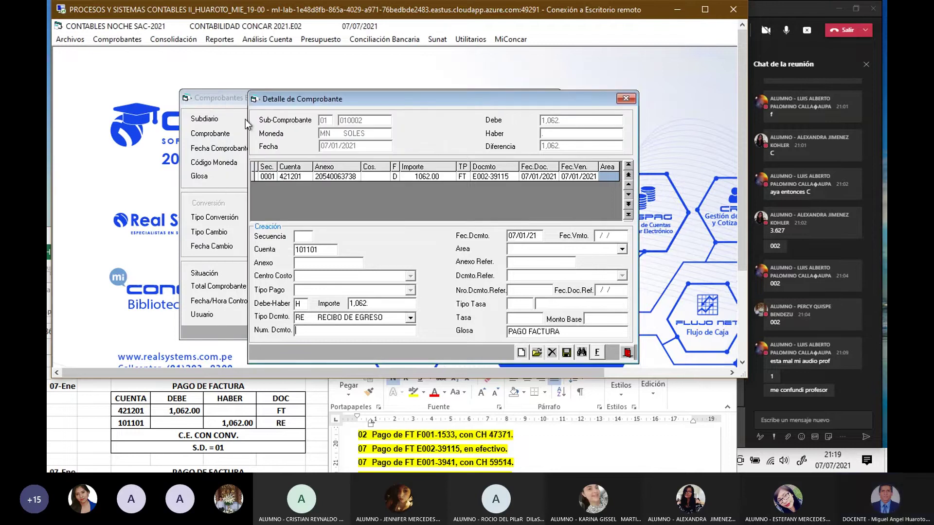
type("002")
key("Return")
key("Return")
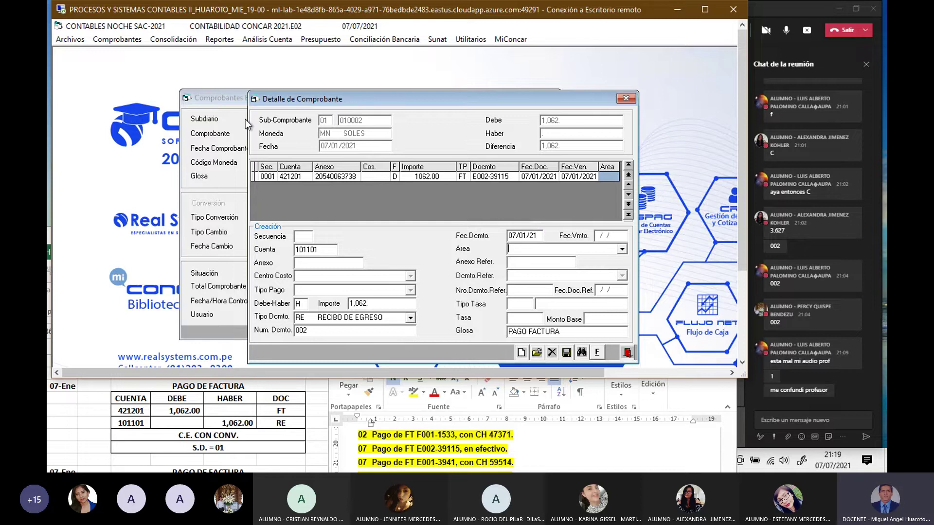
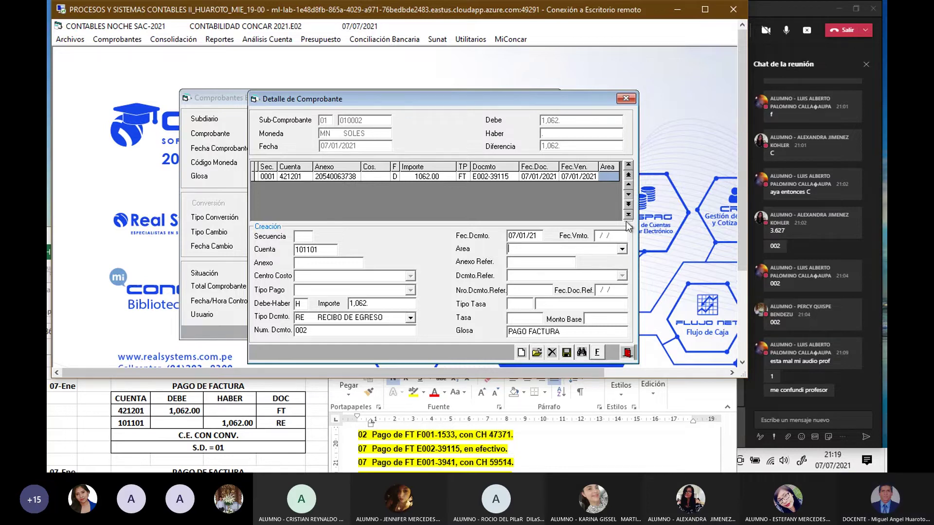
Step: Assign area 050 PAGOS A PROVEEDORES to the 1,062.00 line on account 101101 and save it
scroll(871, 226, "up", 3)
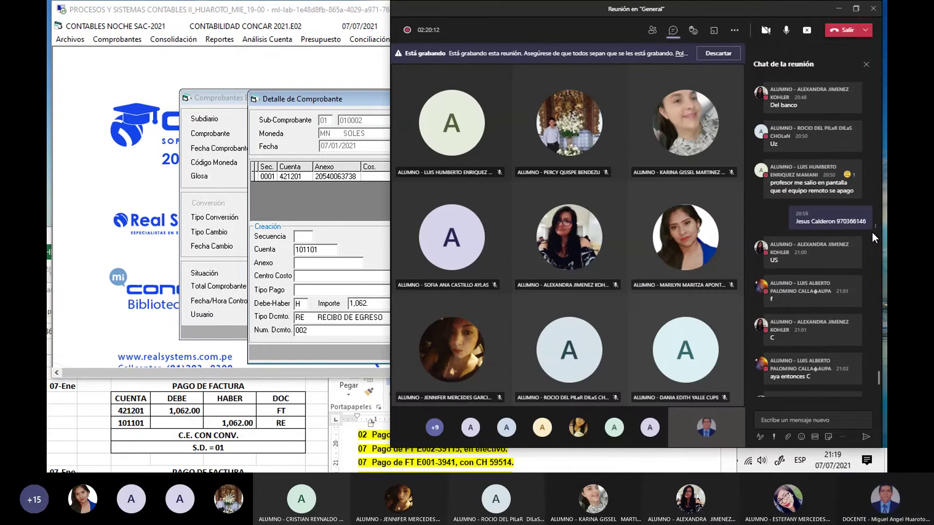
scroll(871, 242, "down", 3)
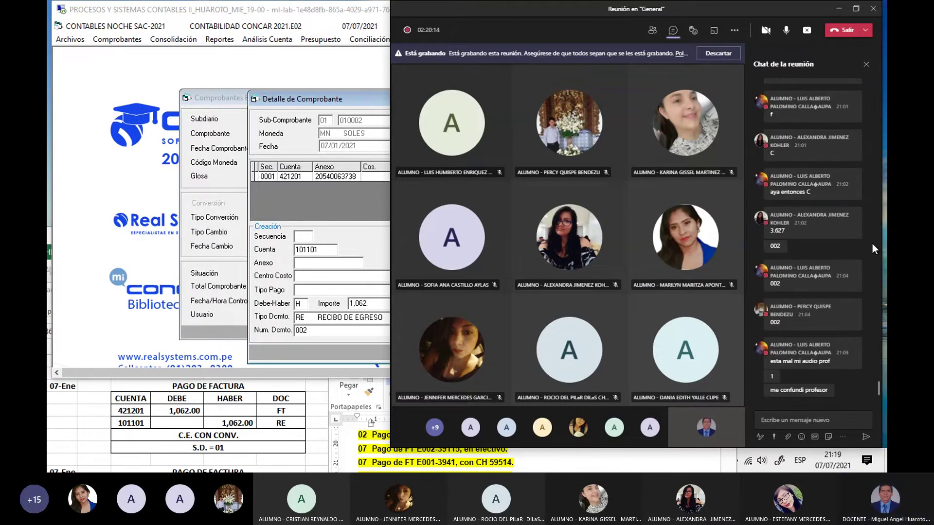
left_click(335, 208)
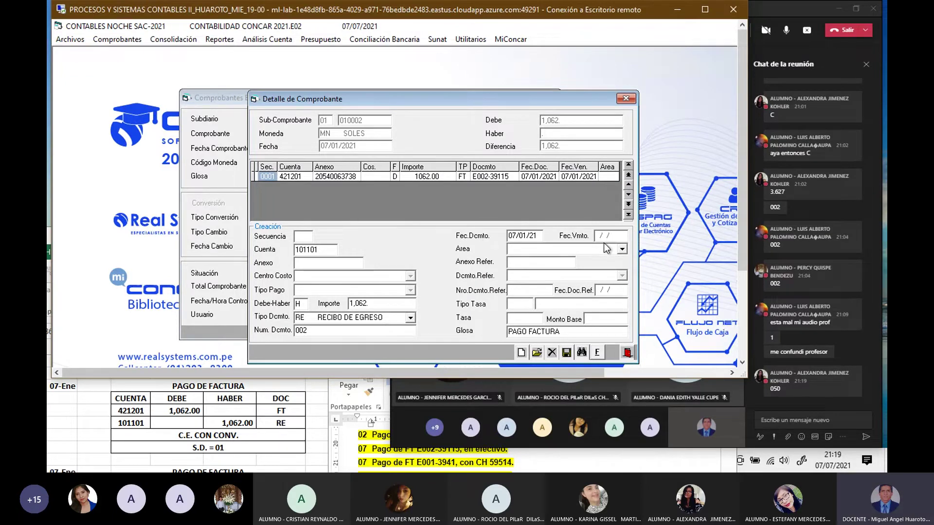
left_click(622, 249)
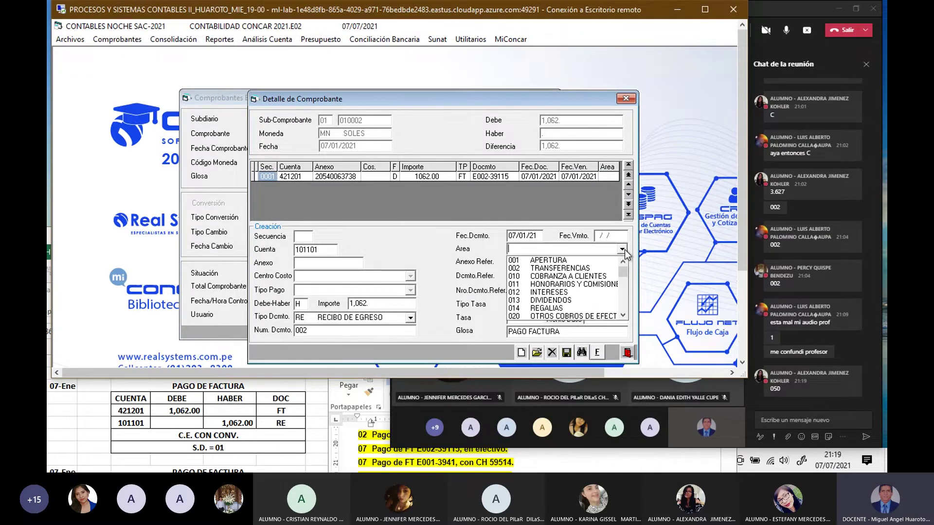
scroll(615, 265, "down", 2)
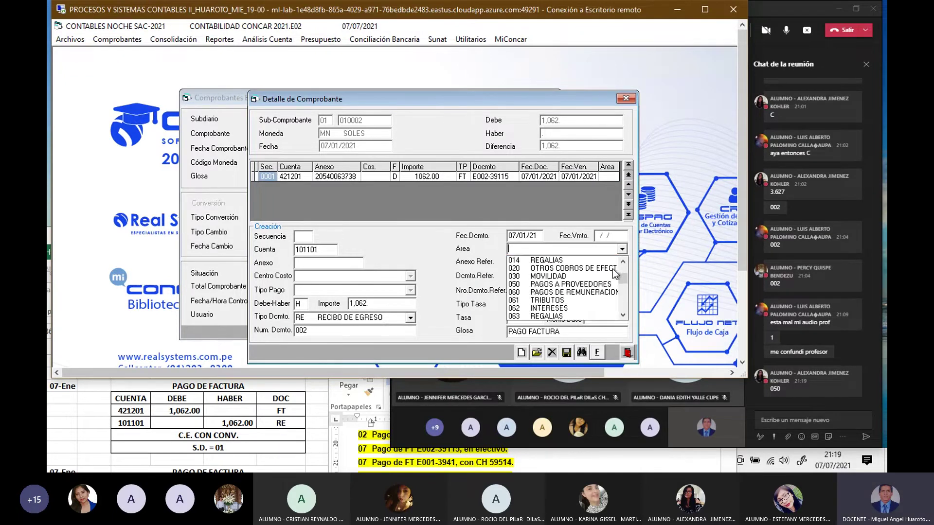
left_click(579, 287)
key("Return")
key("Return")
key("Return")
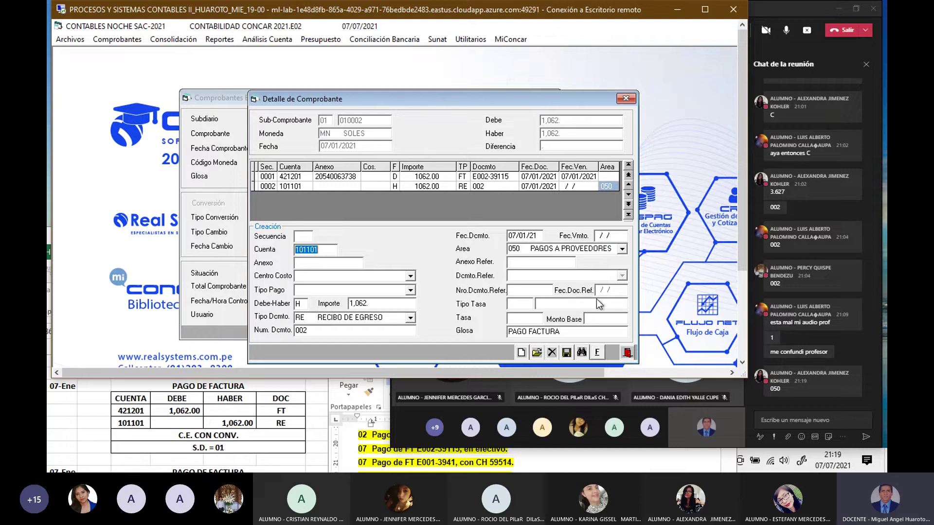
Step: Finalize the voucher, close Comprobantes Estandar and return to the Excel workbook
left_click(598, 353)
left_click(504, 284)
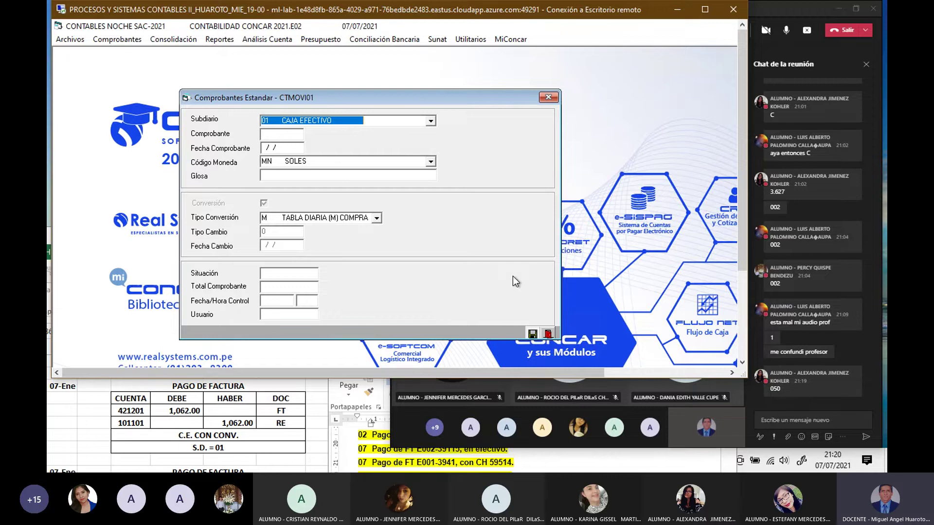
left_click(549, 97)
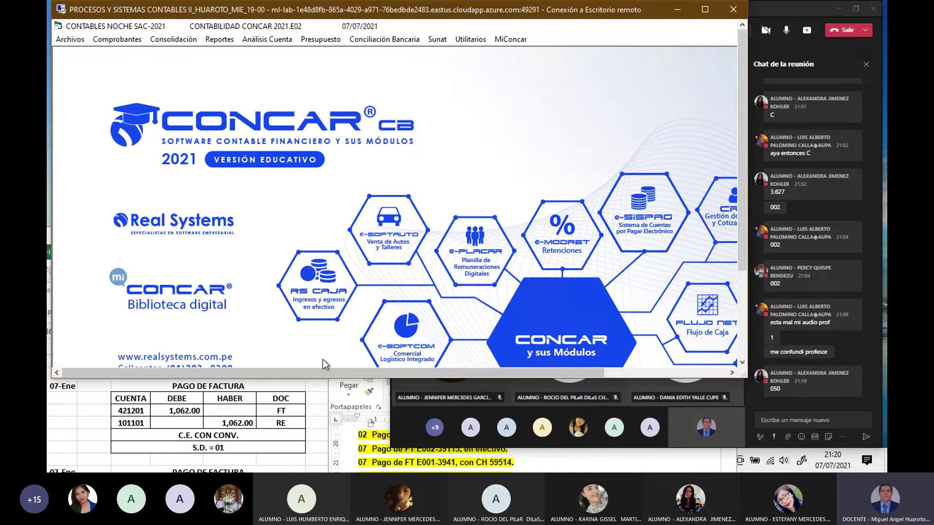
left_click(310, 415)
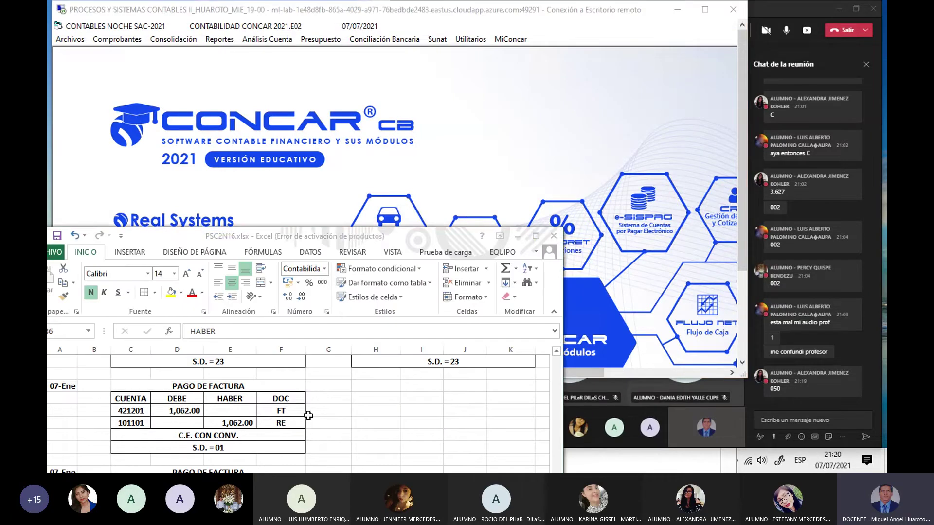
Step: Check the 04 and 07 entries in Word and bring up Excel's 07-Ene 354.00 and 1,285.02 payments
left_click(587, 459)
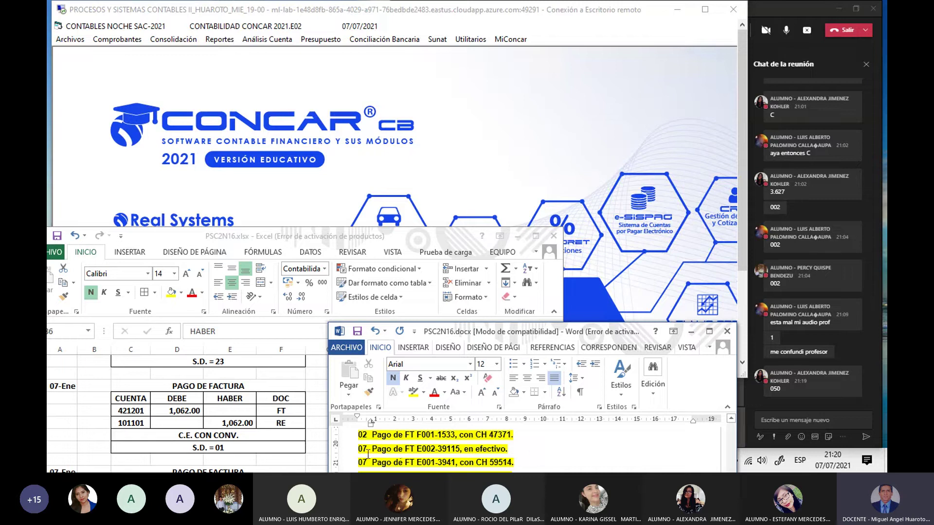
left_click(190, 425)
scroll(191, 425, "down", 5)
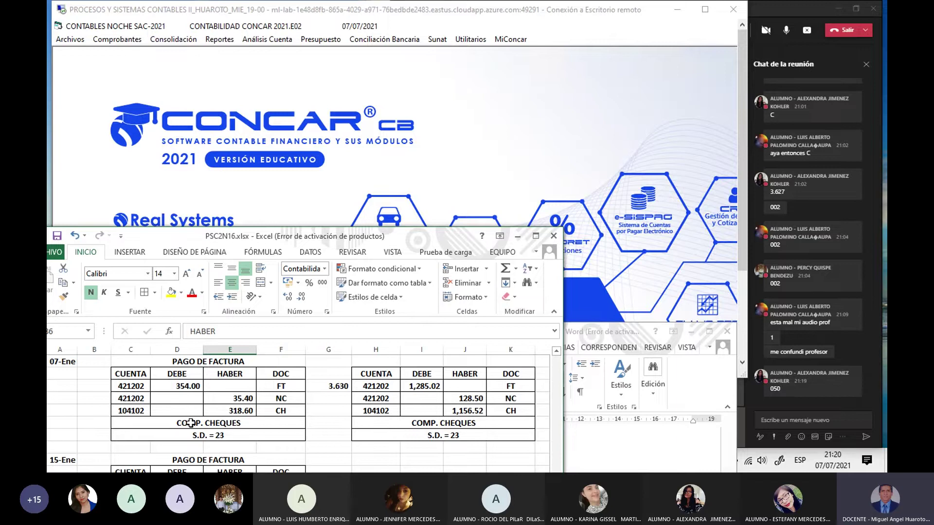
left_click(617, 446)
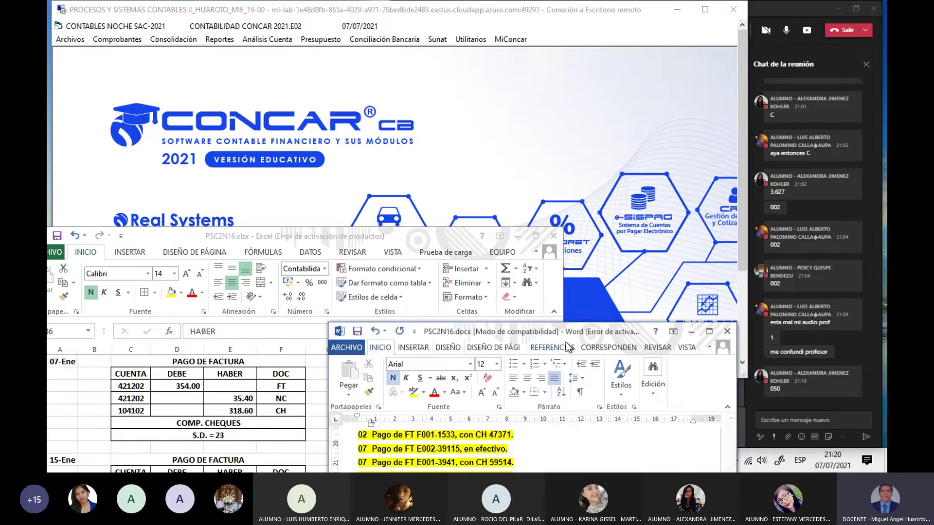
left_click_drag(563, 331, 553, 238)
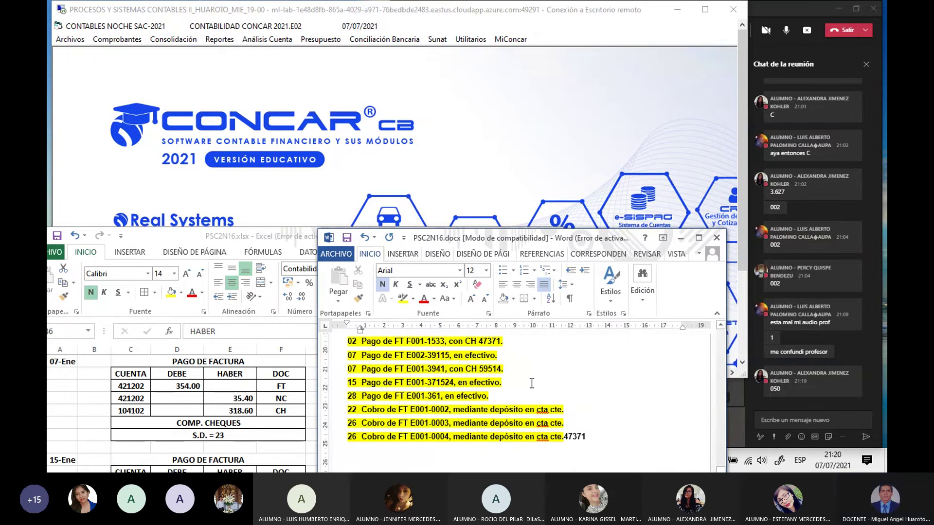
scroll(530, 379, "up", 5)
scroll(530, 379, "up", 12)
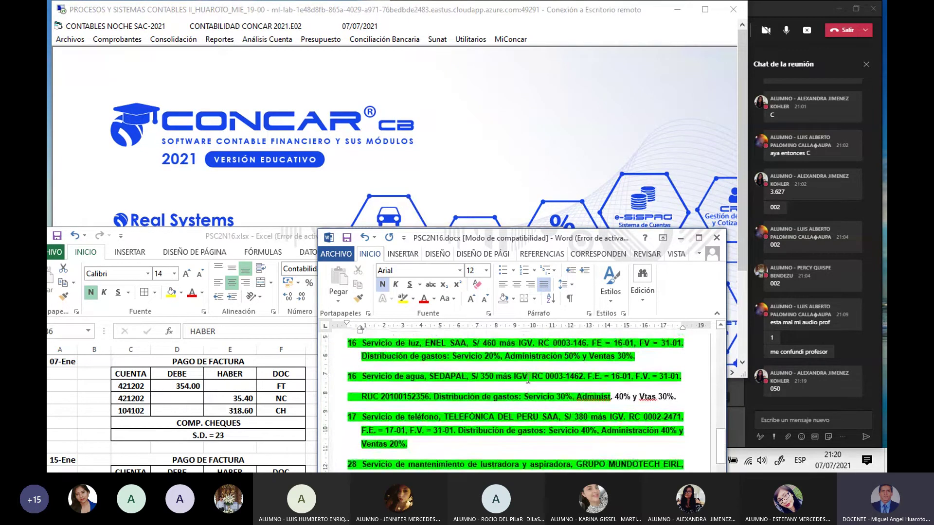
scroll(525, 374, "up", 6)
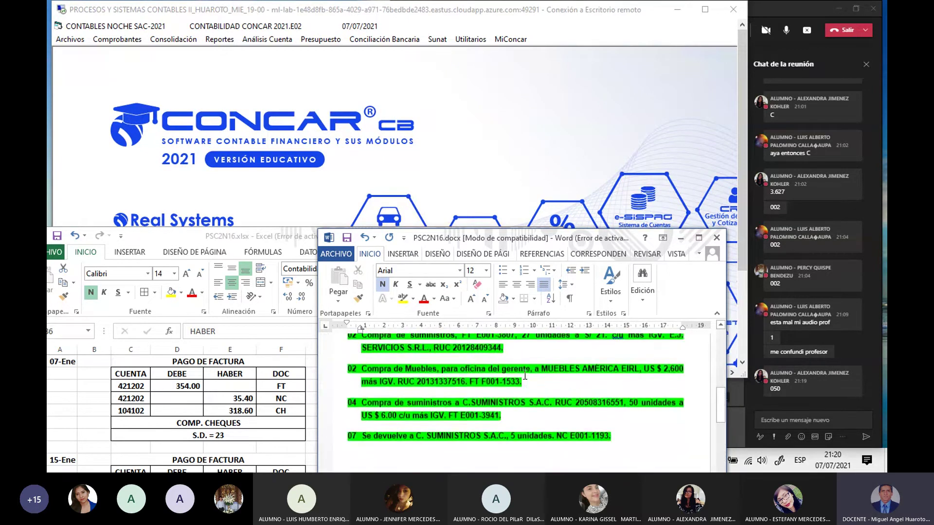
left_click(141, 386)
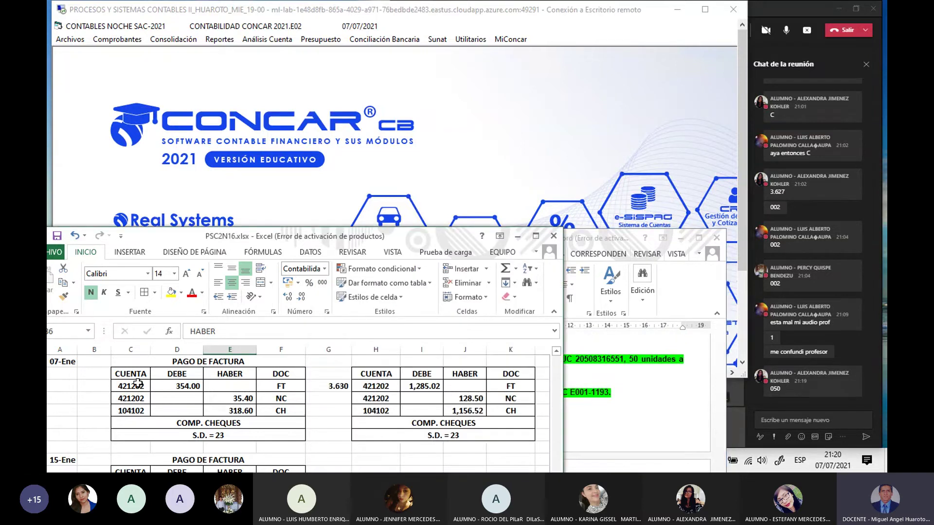
Step: Enter 'C SUMINISTROS' in column A beside the 07-Ene 354.00 payment block
left_click(65, 387)
type("C S")
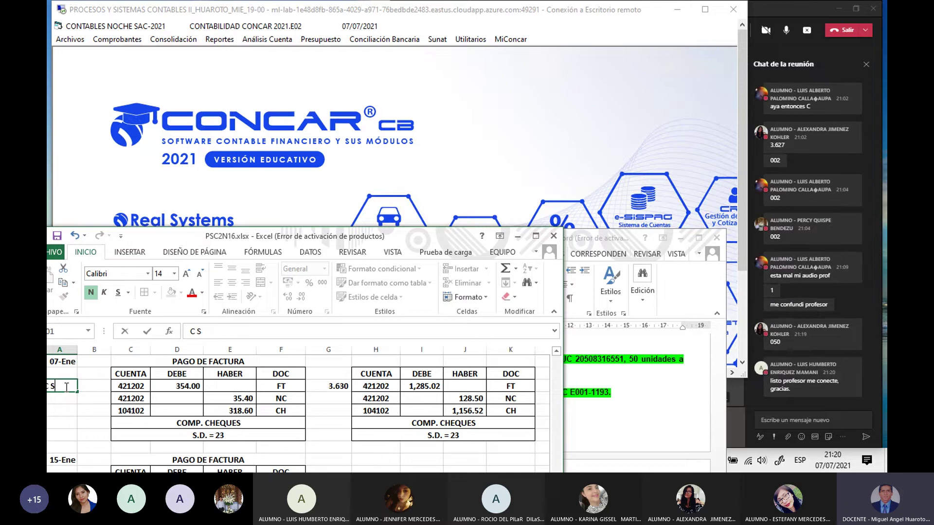
type("UMINISTR")
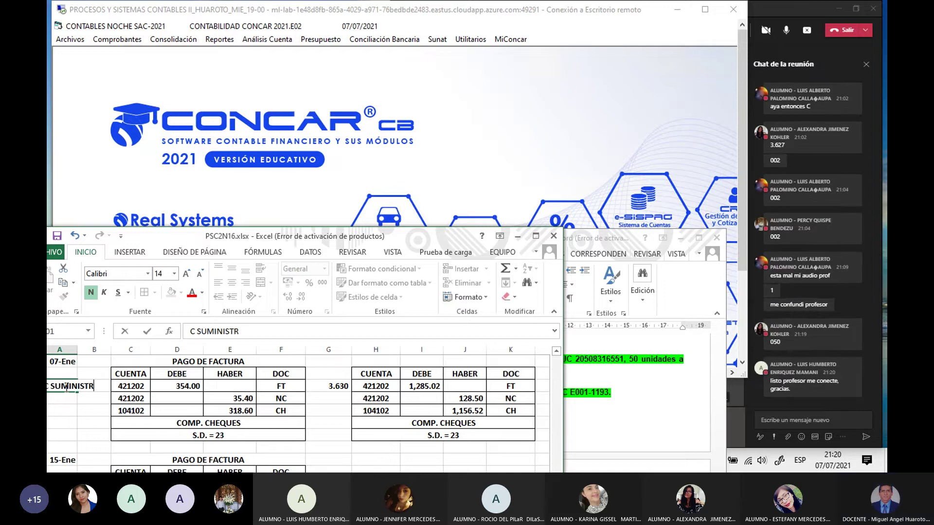
type("OS")
key("Return")
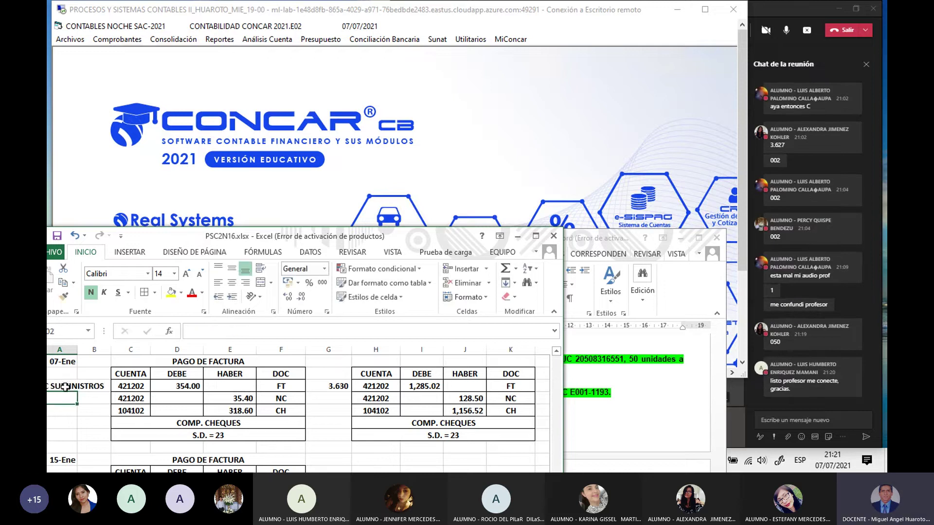
left_click_drag(186, 234, 193, 273)
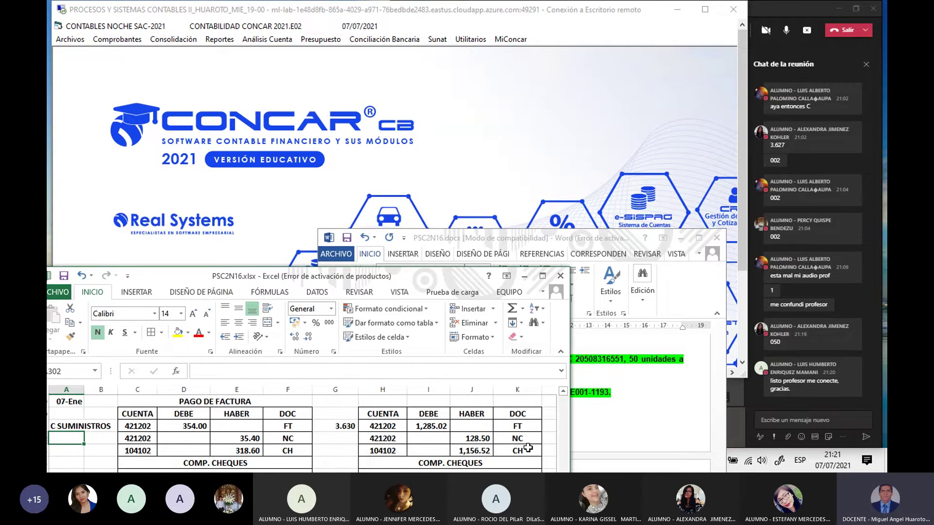
Step: Scroll Word to the payment list, shrink it to a small bottom-right window, and return to CONCAR
left_click(609, 434)
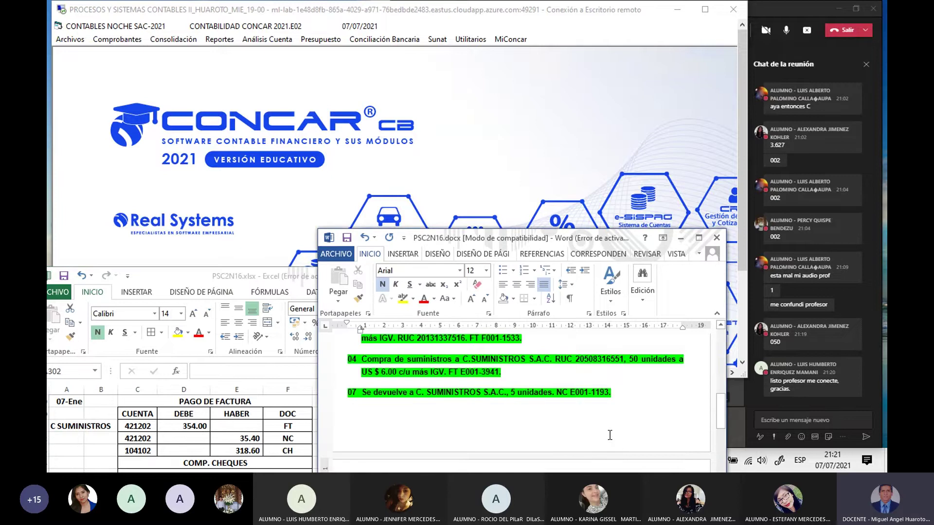
scroll(609, 435, "down", 10)
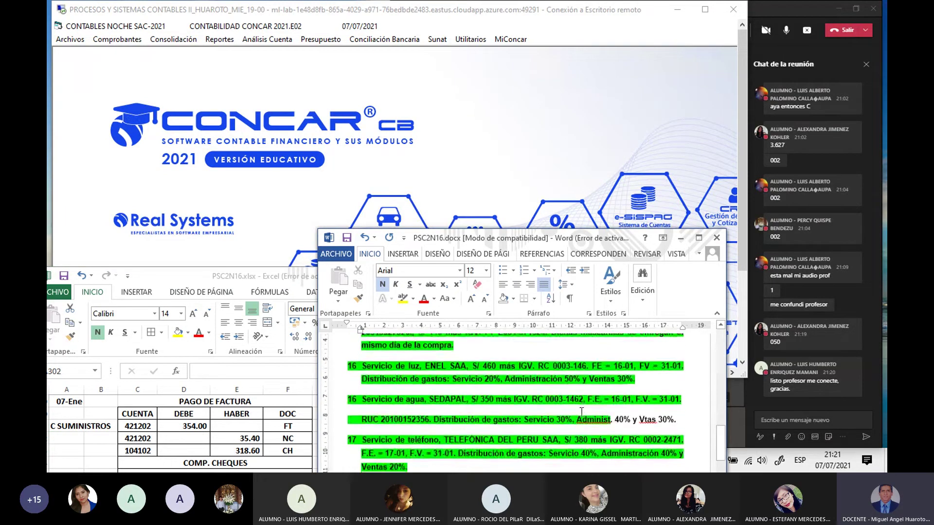
scroll(575, 411, "down", 2)
scroll(572, 410, "down", 1)
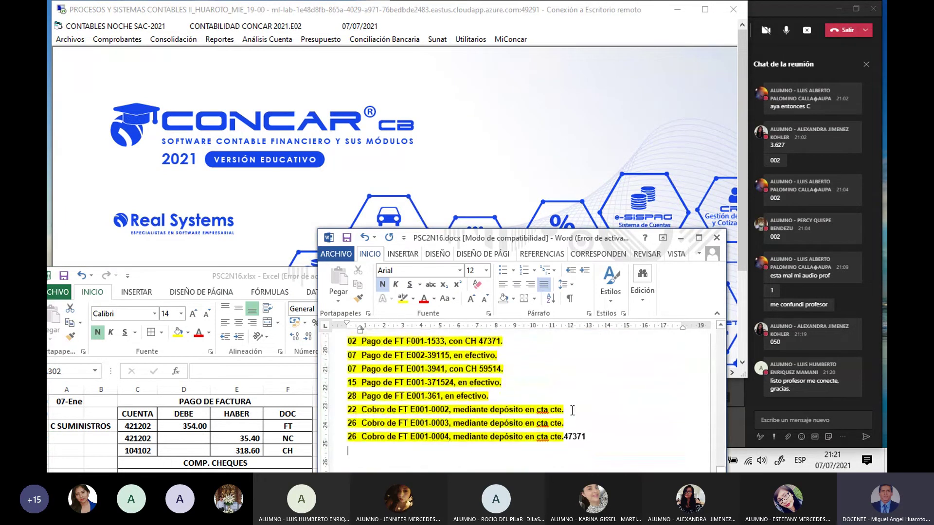
scroll(573, 410, "down", 1)
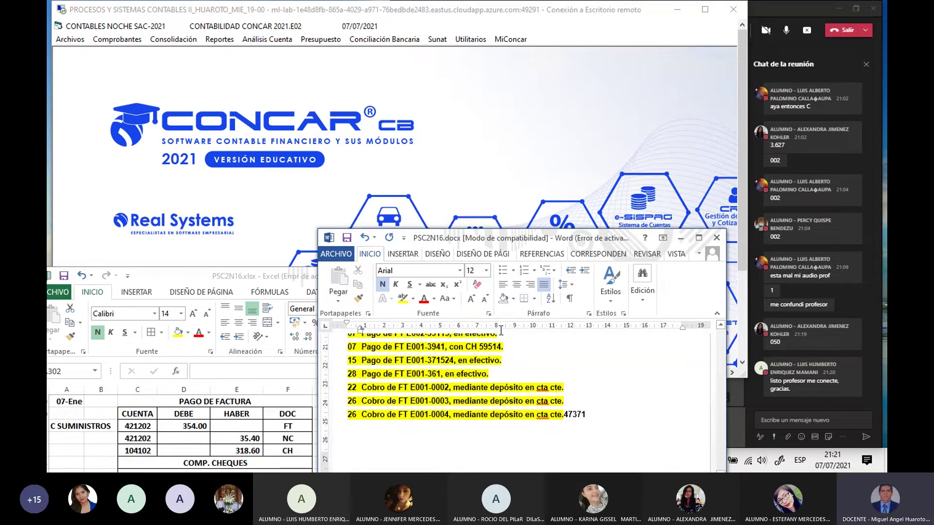
left_click_drag(493, 237, 544, 297)
left_click_drag(778, 398, 657, 398)
left_click_drag(529, 295, 643, 352)
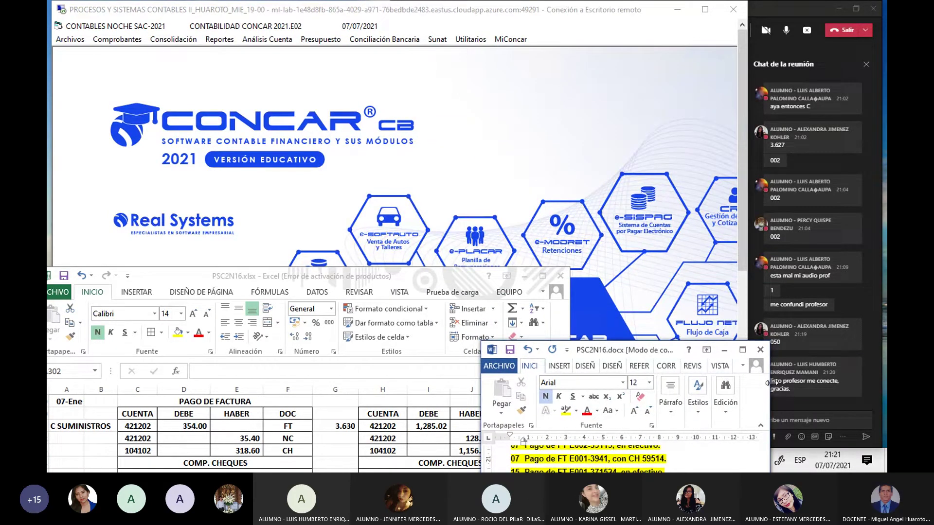
left_click_drag(768, 383, 735, 383)
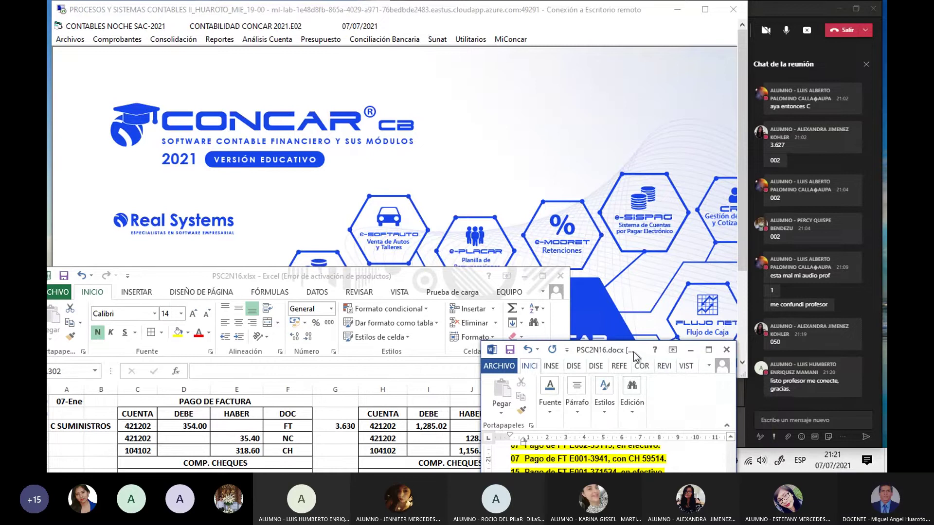
left_click_drag(613, 354, 634, 356)
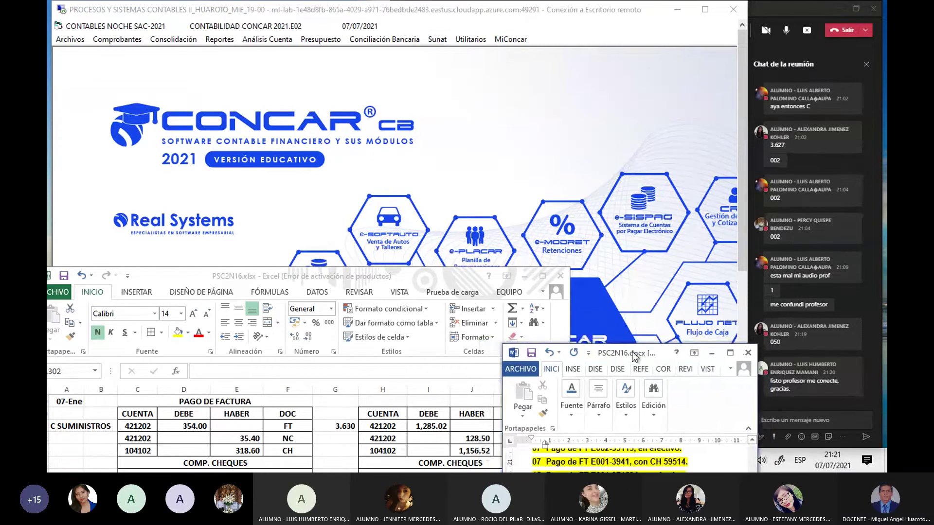
left_click(529, 253)
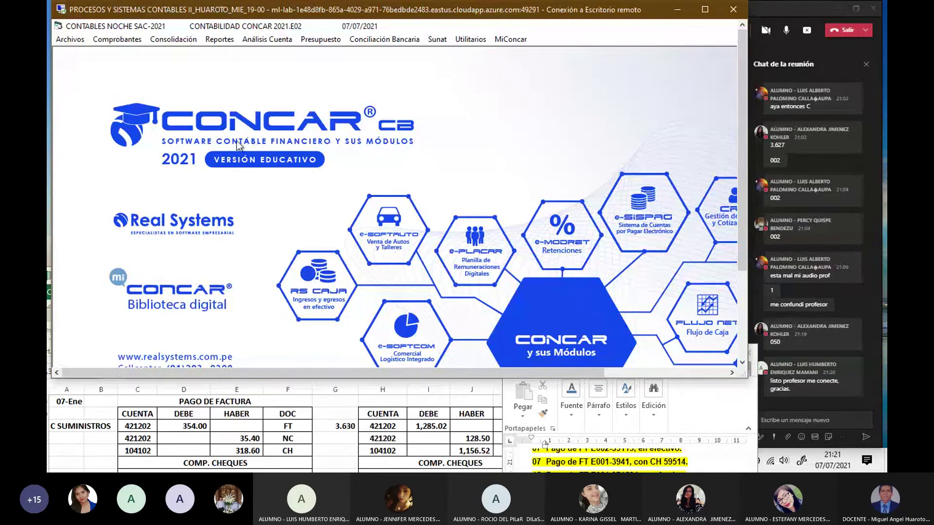
Step: Start a new Comprobante Cheques_CTCHEQ01 voucher with automatic numbering
left_click(123, 42)
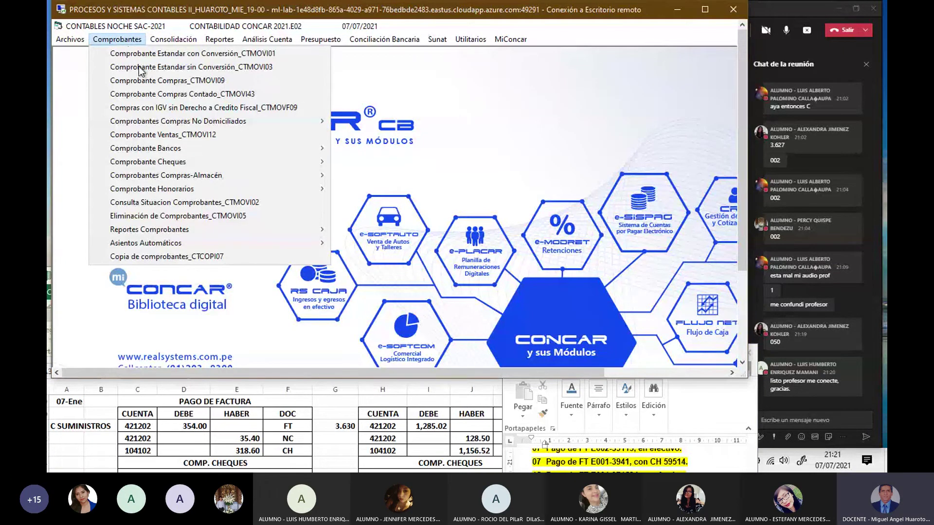
mouse_move(238, 161)
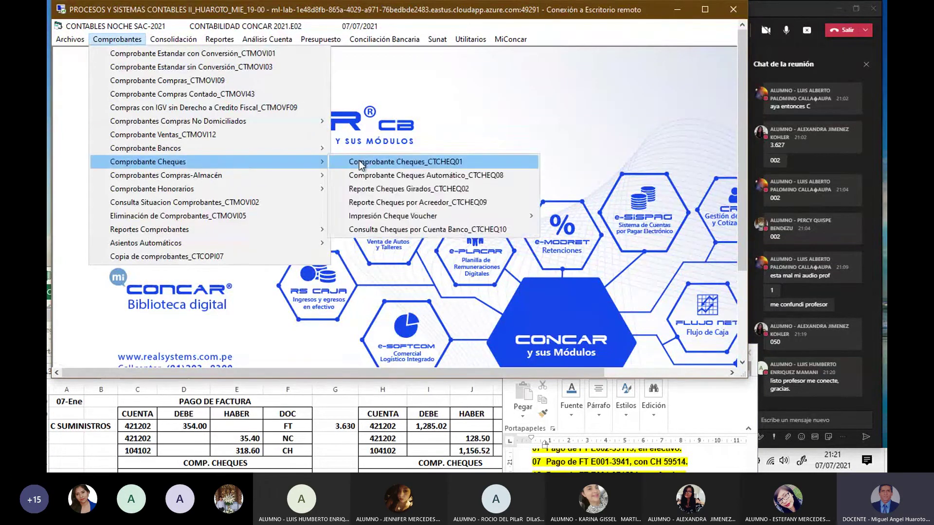
left_click(358, 162)
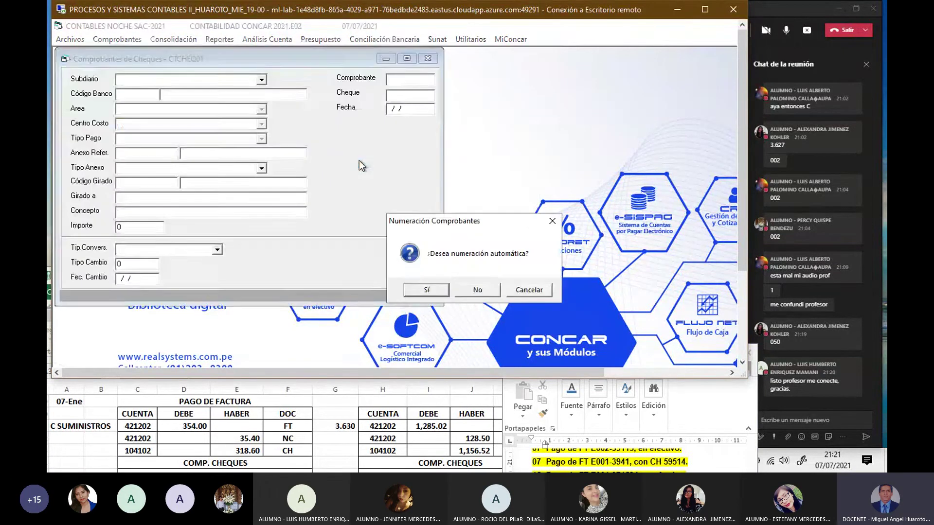
left_click(430, 290)
left_click_drag(311, 61, 474, 102)
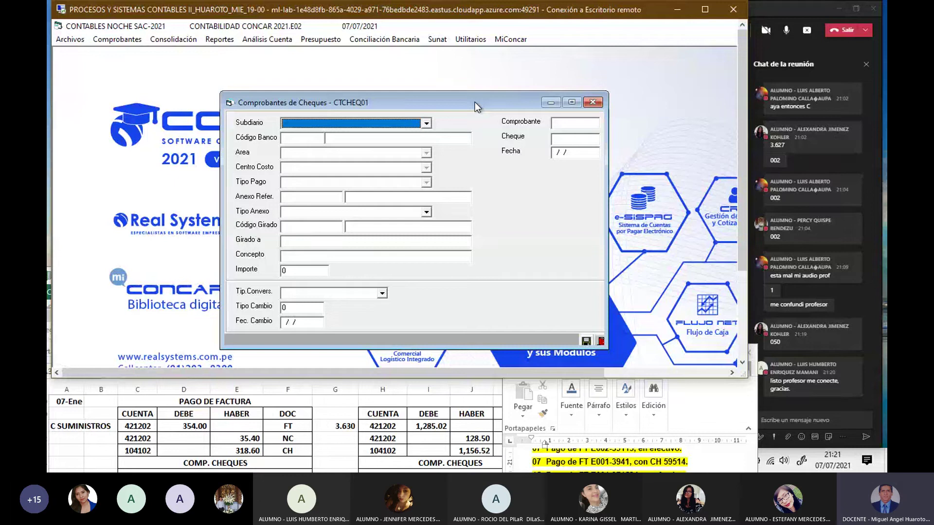
Step: Set subdiario 23 BANCOS - CHEQUES, dollar bank account 1041021 and cheque number 59514
key("Down")
key("Down")
key("Down")
key("Down")
key("Return")
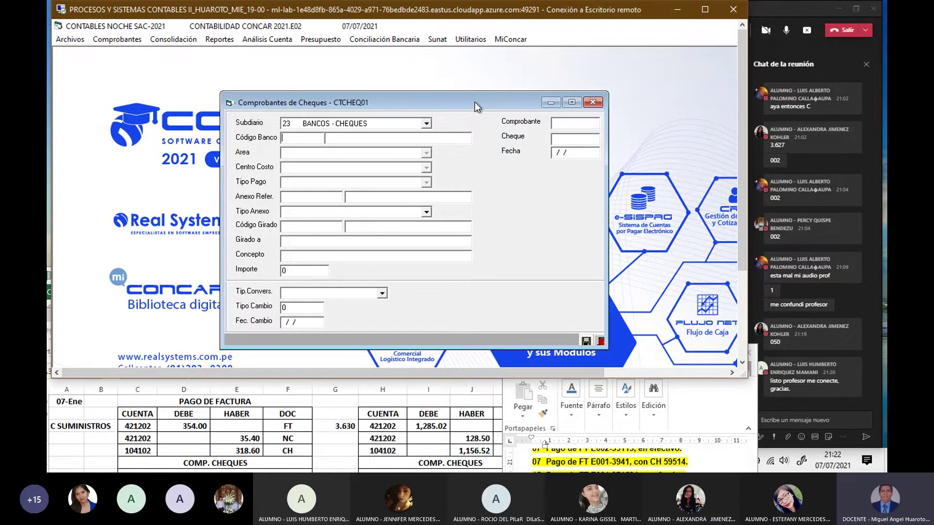
key("Return")
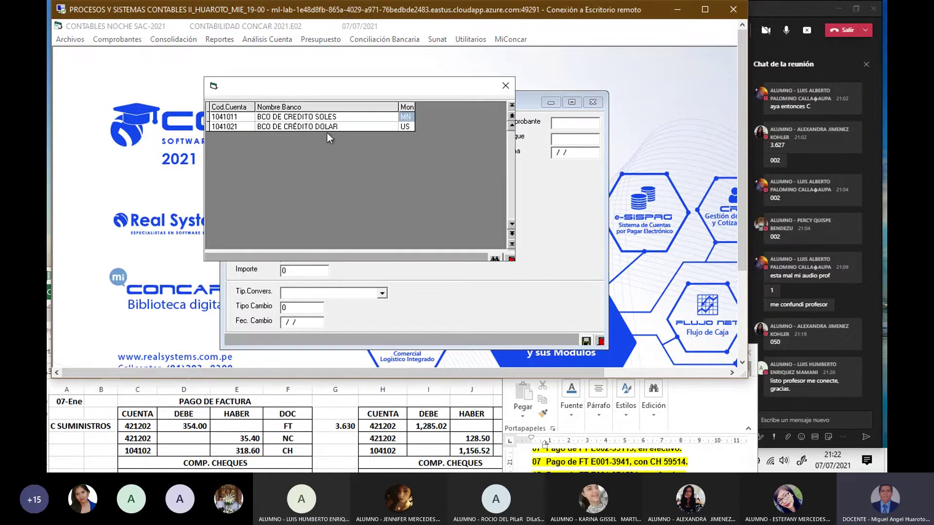
double_click(324, 127)
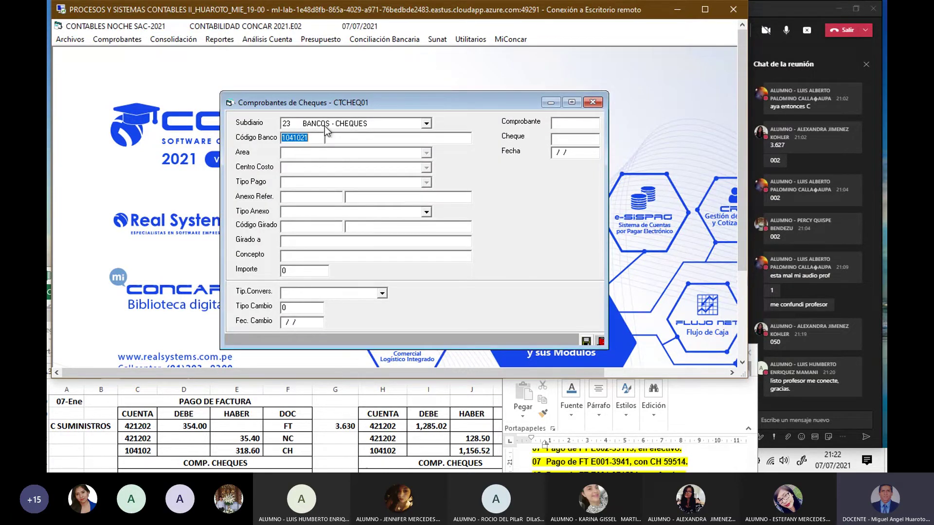
key("Return")
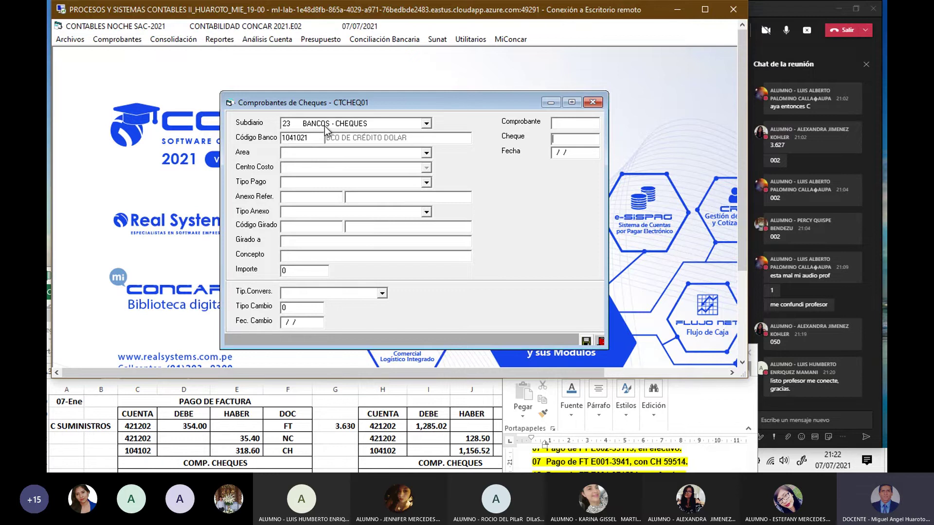
type("39")
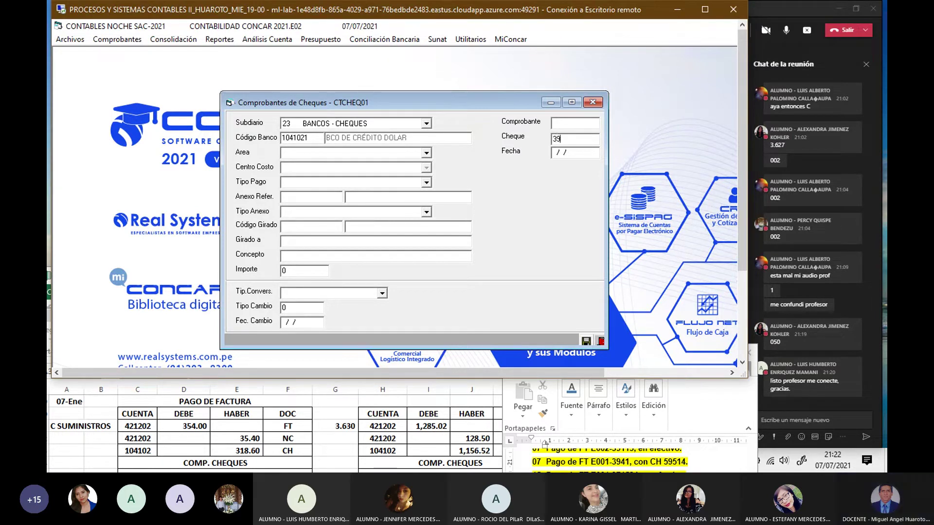
key("BackSpace")
key("BackSpace")
type("5")
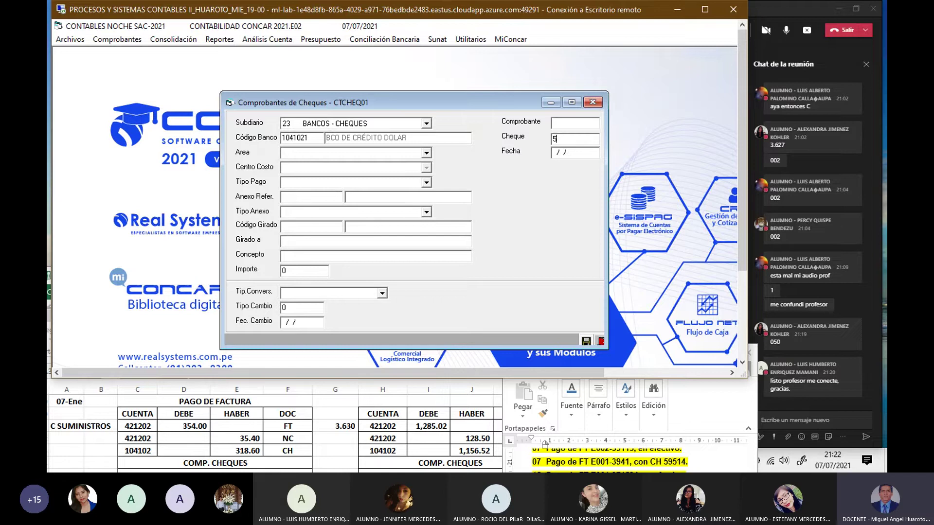
type("9514")
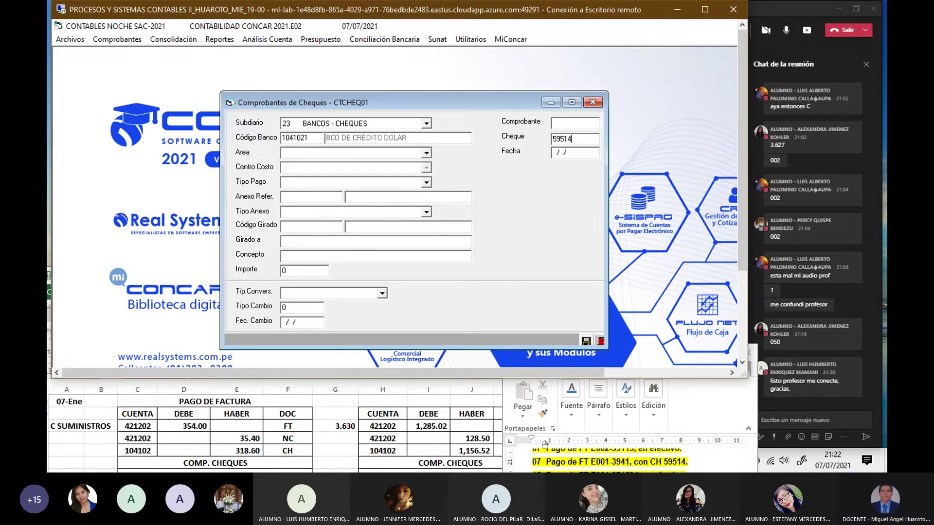
Step: Set area 050 PAGOS A PROVEEDORES, date 07/01/21 and payment type 007 non-negotiable cheques
left_click(350, 153)
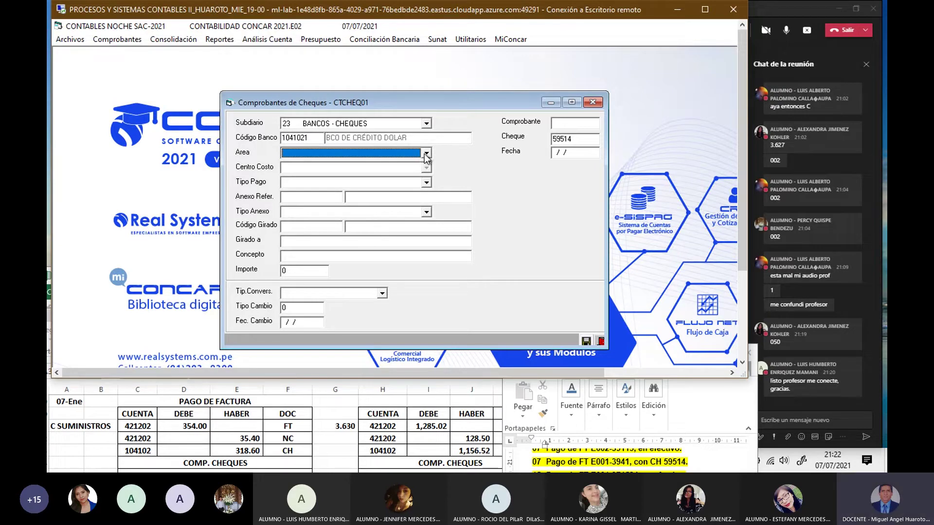
left_click(425, 154)
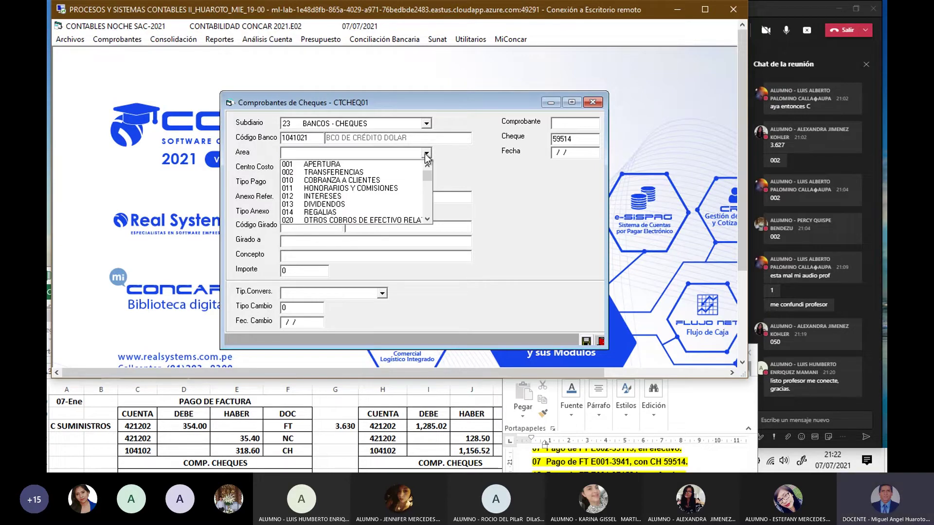
left_click(428, 219)
left_click(429, 219)
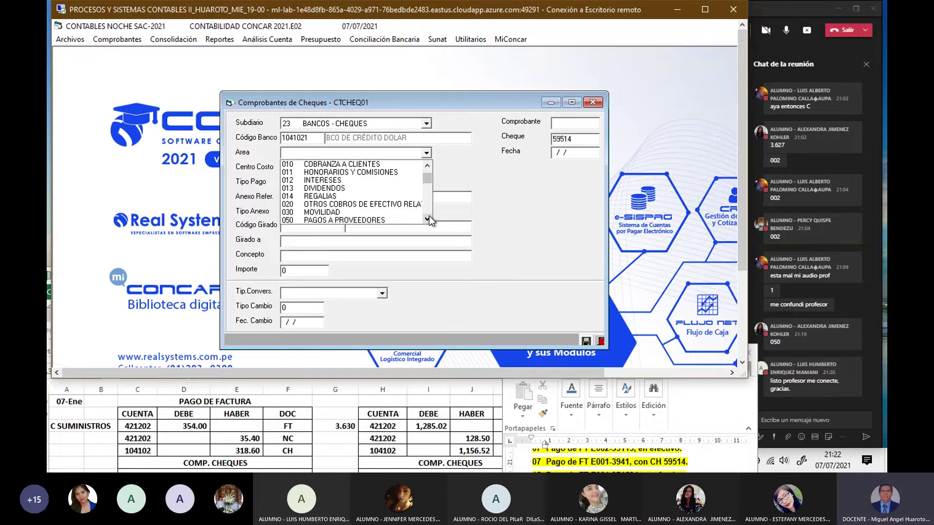
left_click(381, 221)
key("Return")
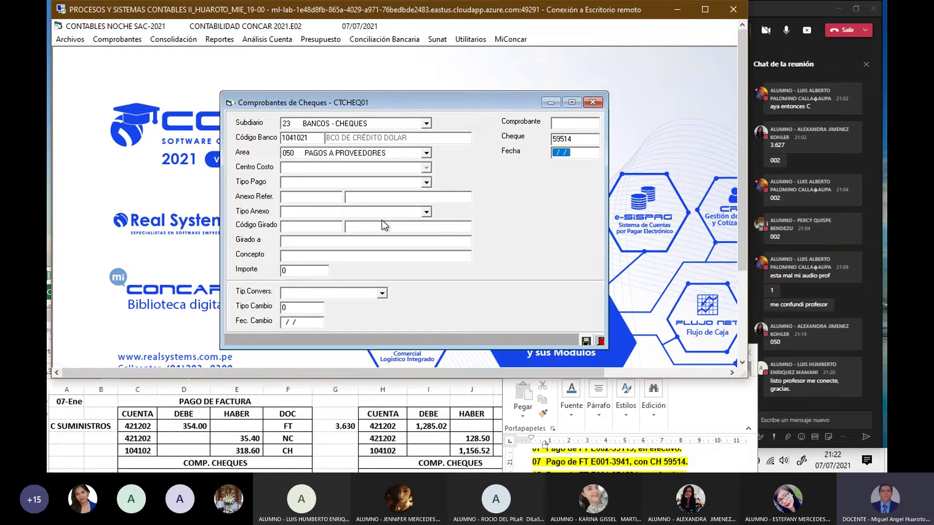
type("070121")
key("Return")
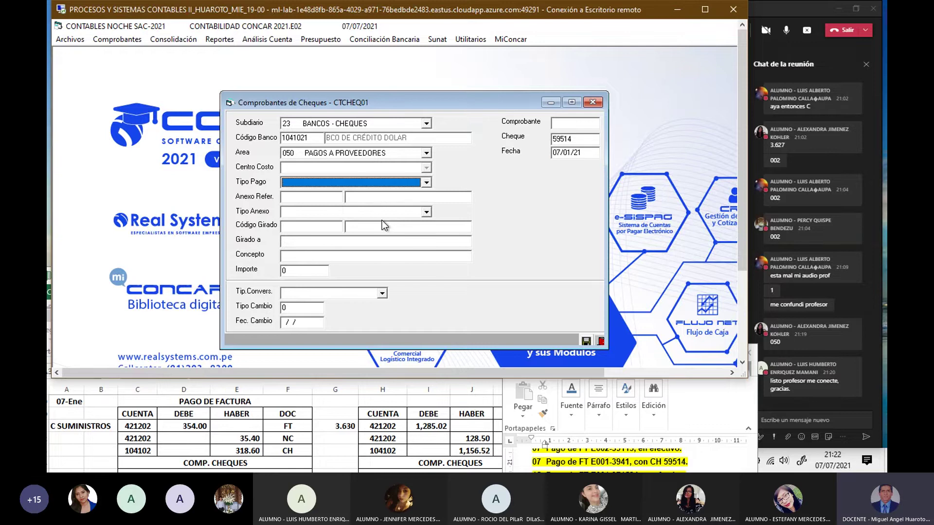
left_click(426, 182)
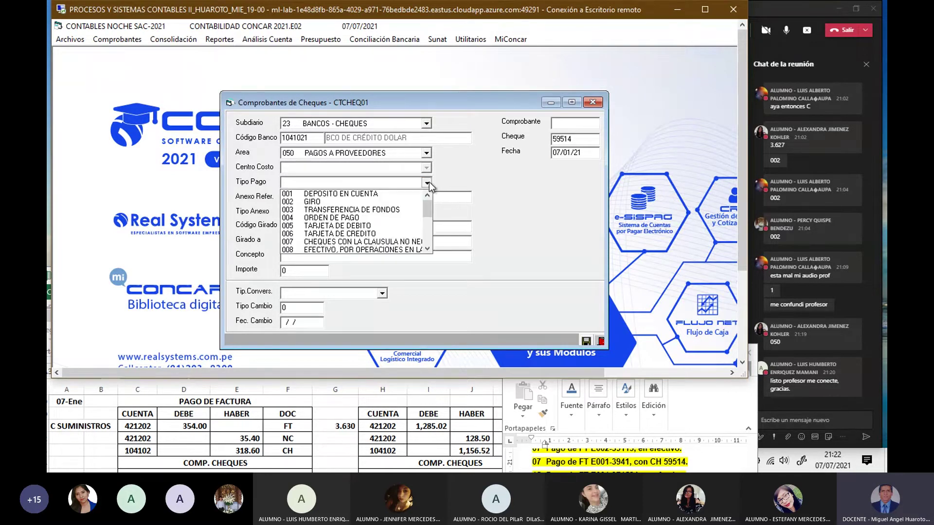
left_click(362, 242)
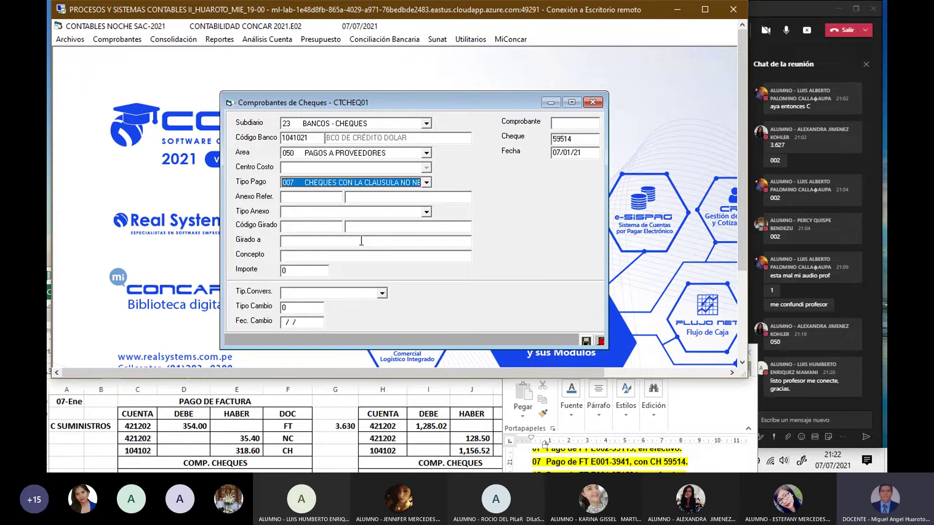
key("Return")
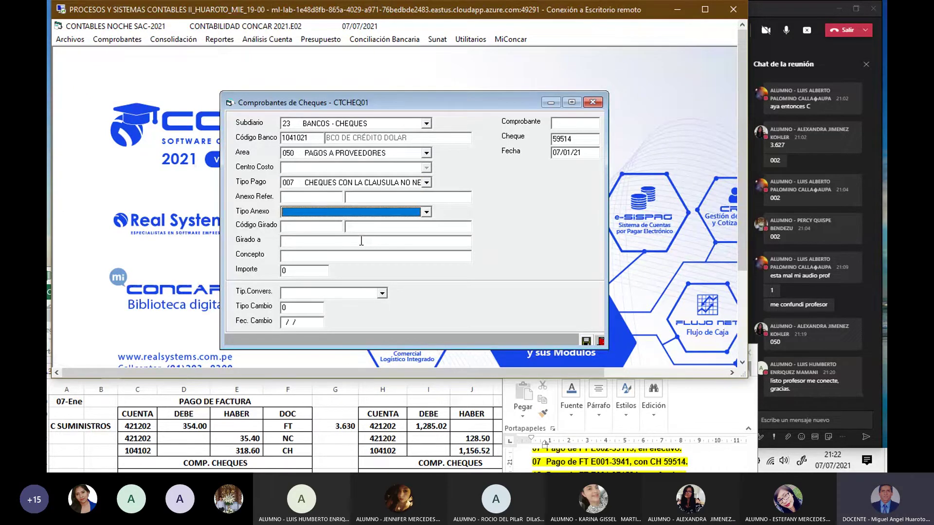
Step: Set annex type PROVEEDORES, payee C. SUMINISTROS S.A.C. and concept 'PAGO DE FACTURA'
left_click(425, 213)
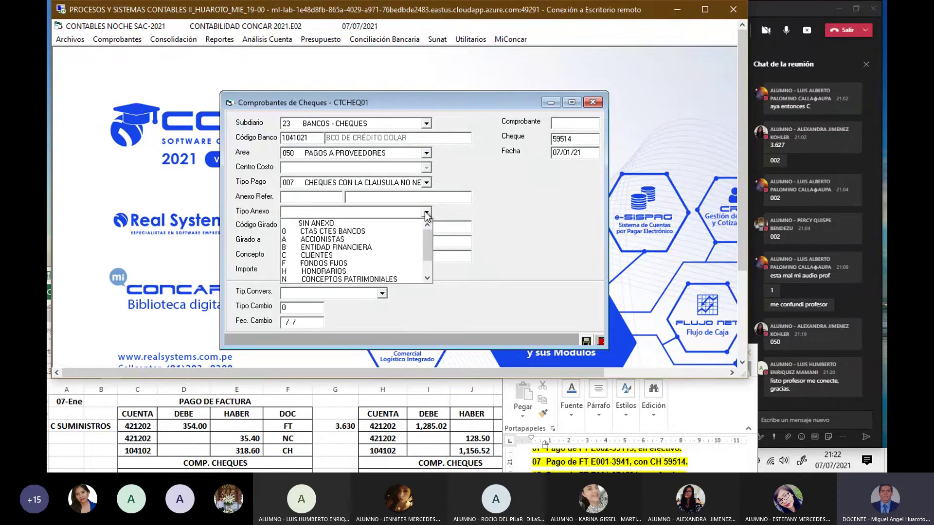
left_click(428, 263)
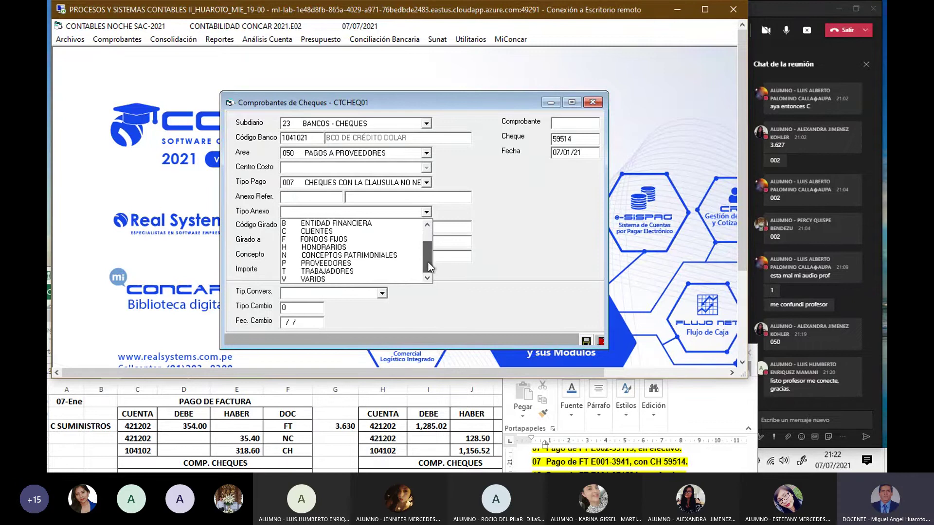
left_click(364, 262)
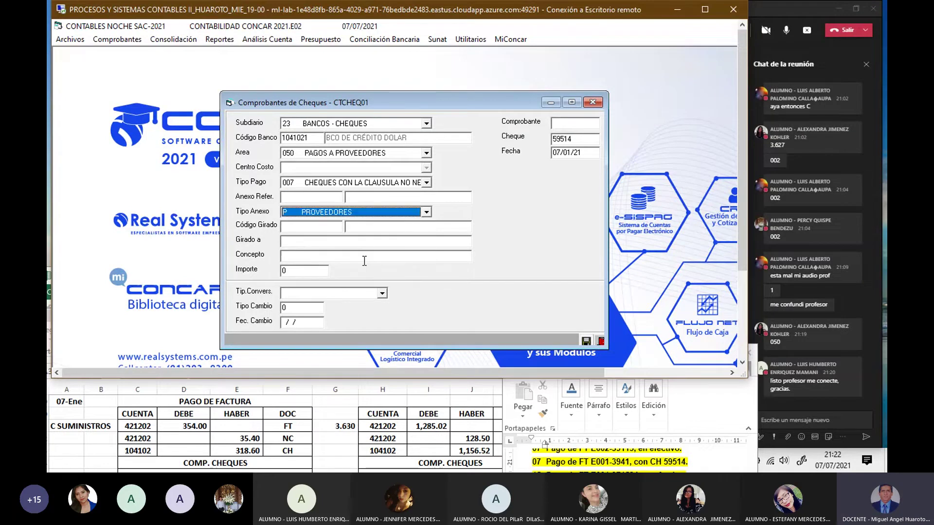
key("Return")
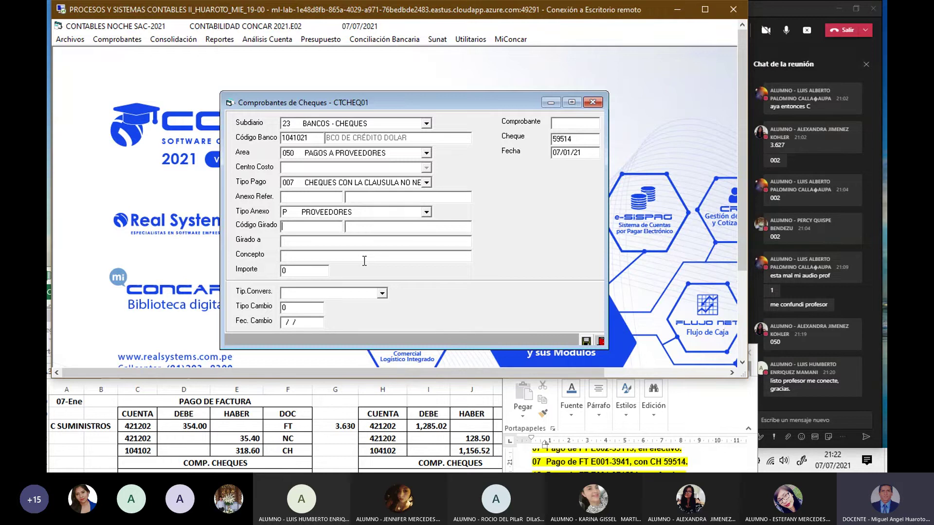
key("Return")
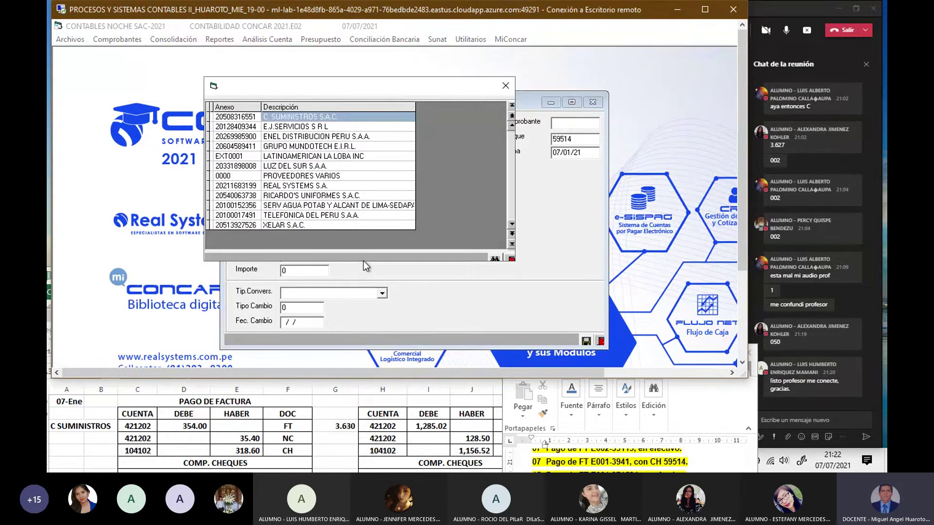
double_click(371, 120)
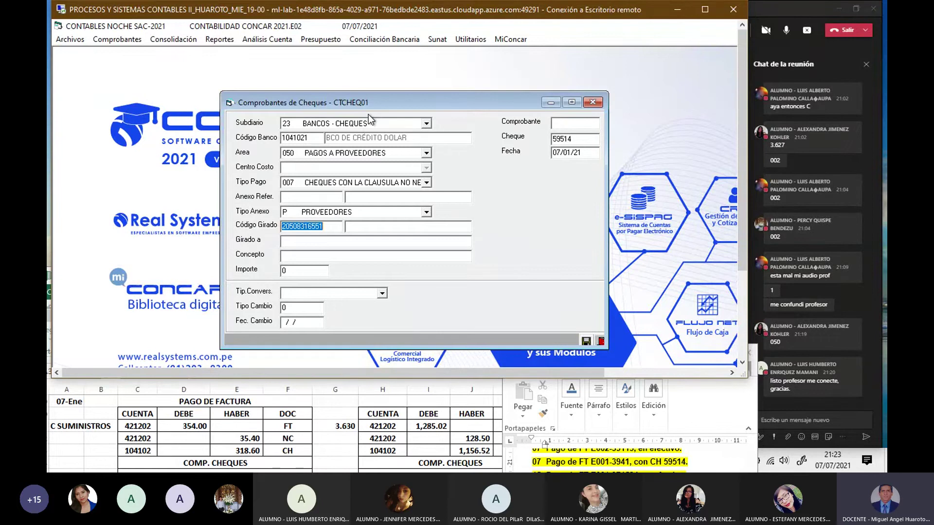
key("Return")
key("Return")
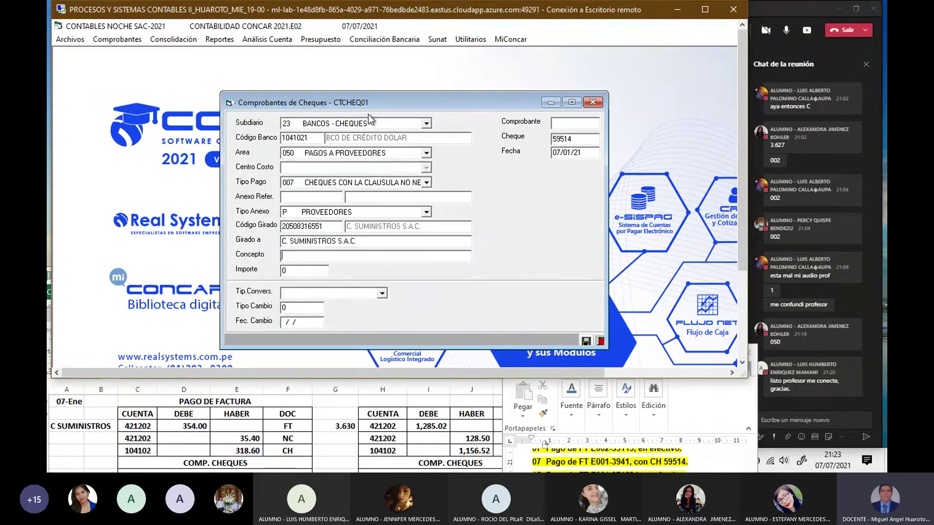
type("PAGO DE FACTURA")
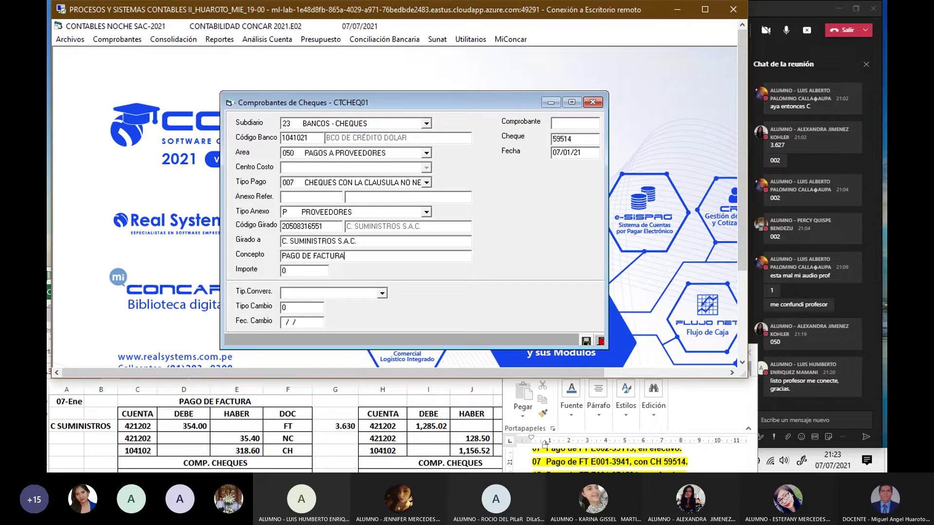
key("Return")
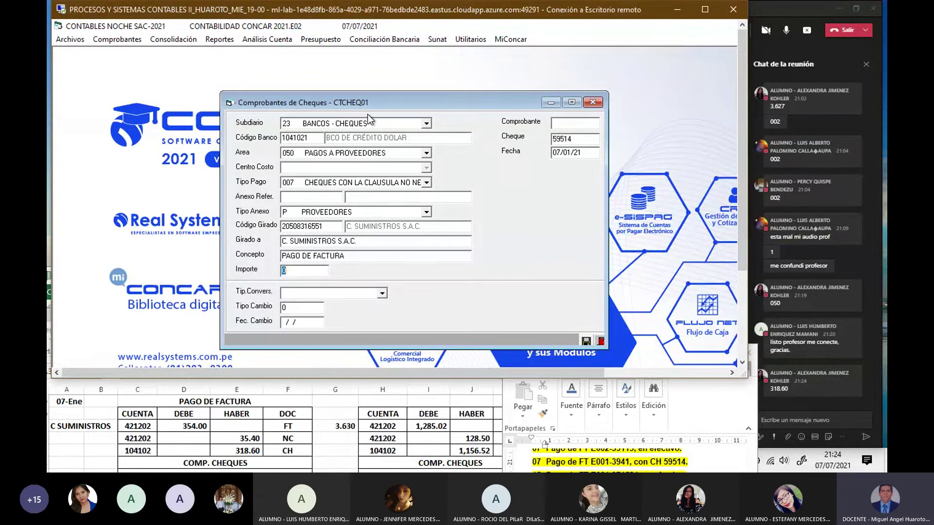
Step: Enter amount 318.6 with the daily selling rate 3.630000 and request voucher registration
type("318.6")
key("Return")
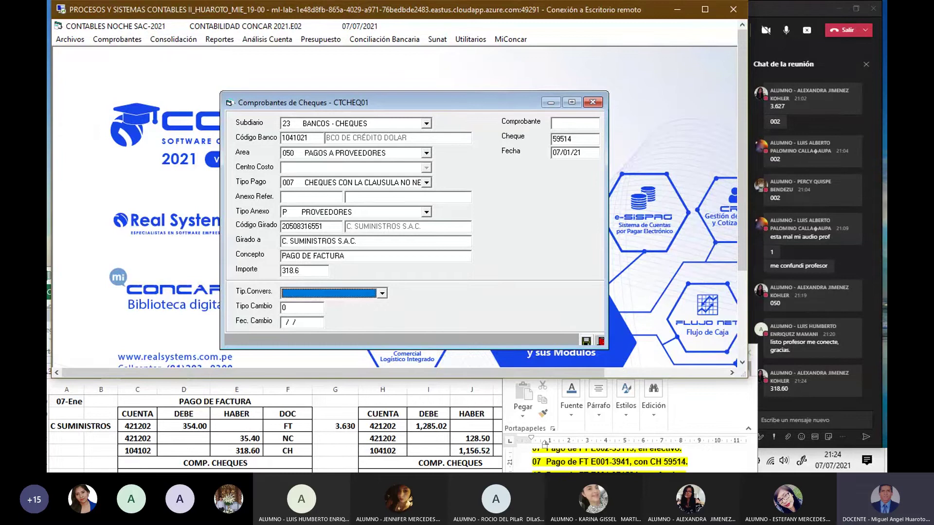
key("v")
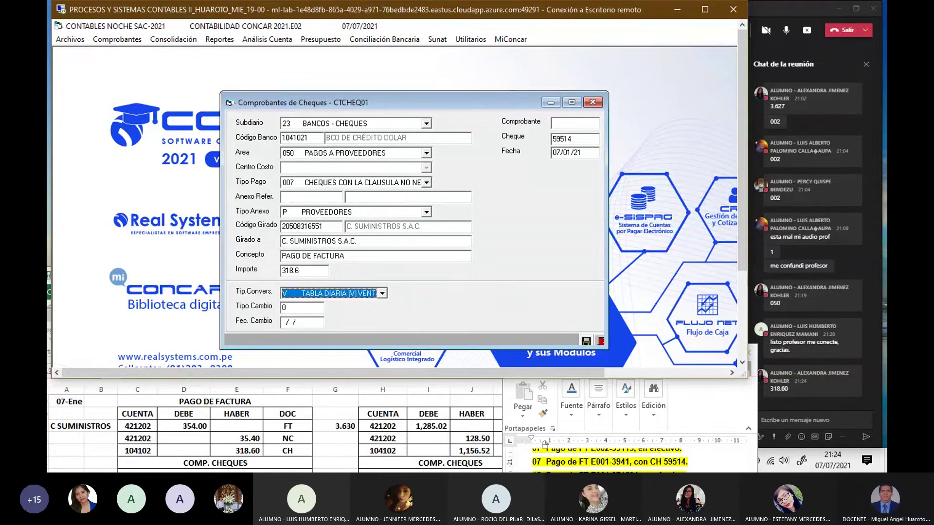
key("Return")
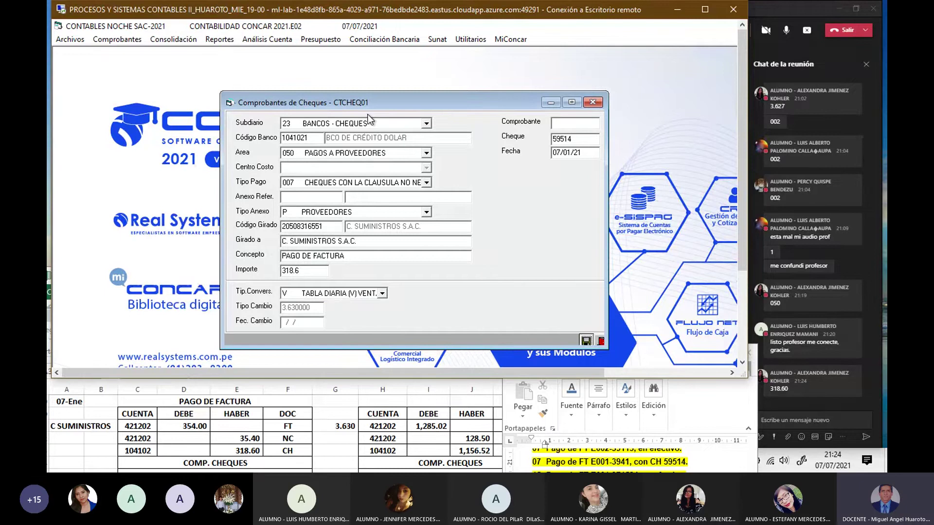
key("Return")
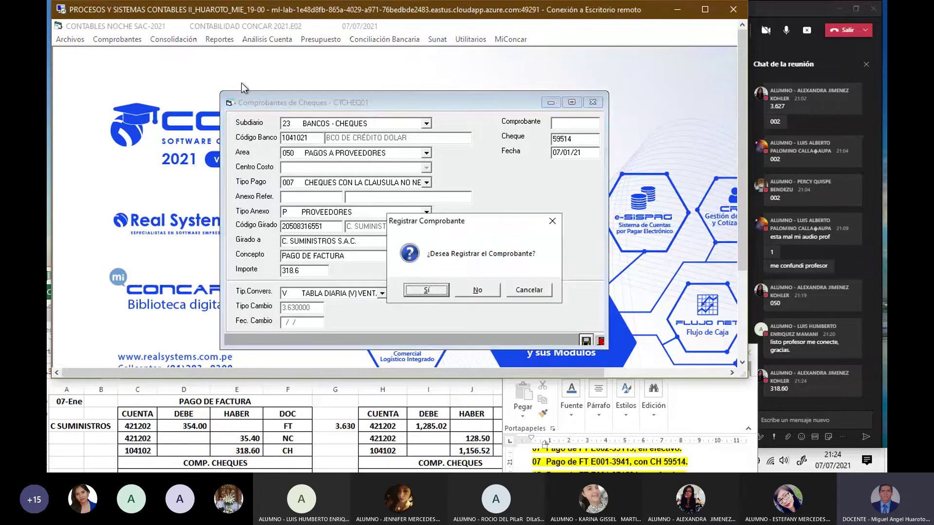
Step: Register the voucher and start a 354 debit line on account 421202
left_click(413, 290)
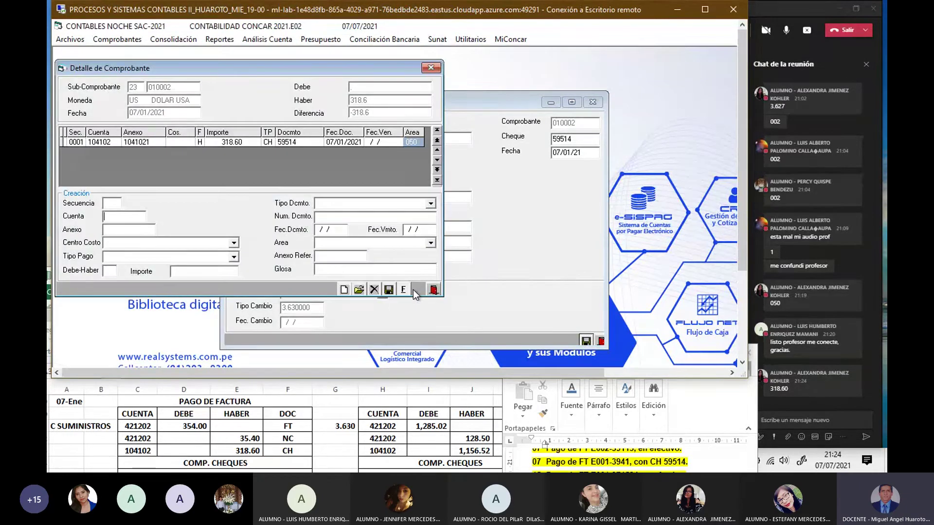
type("421202")
key("Return")
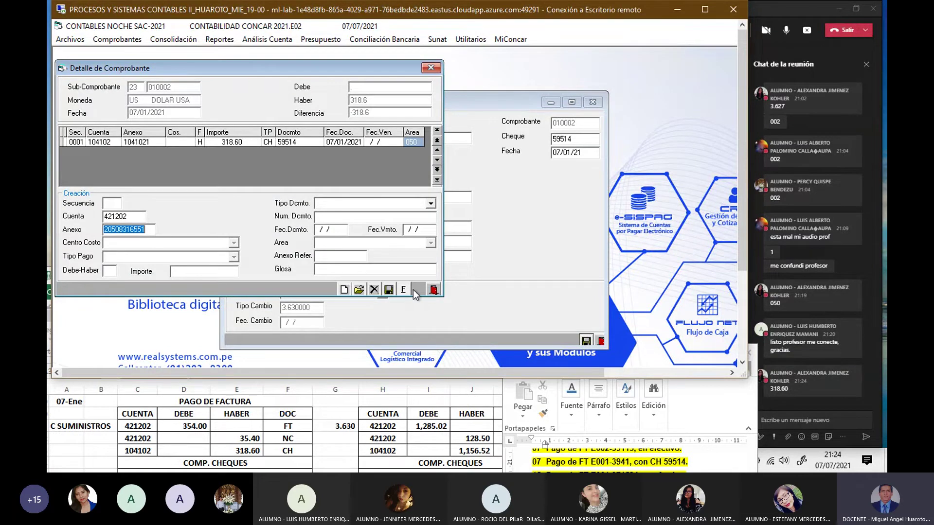
key("Return")
type("D")
key("Return")
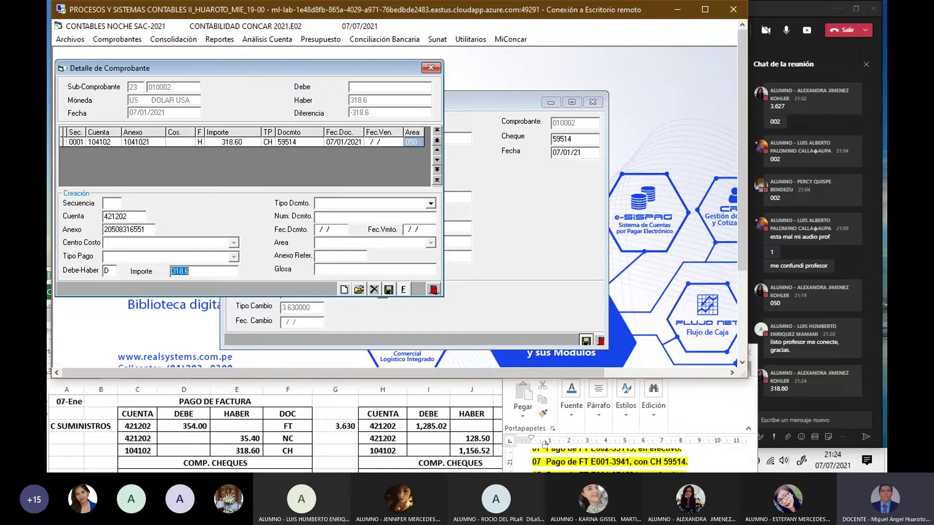
type("354")
key("Return")
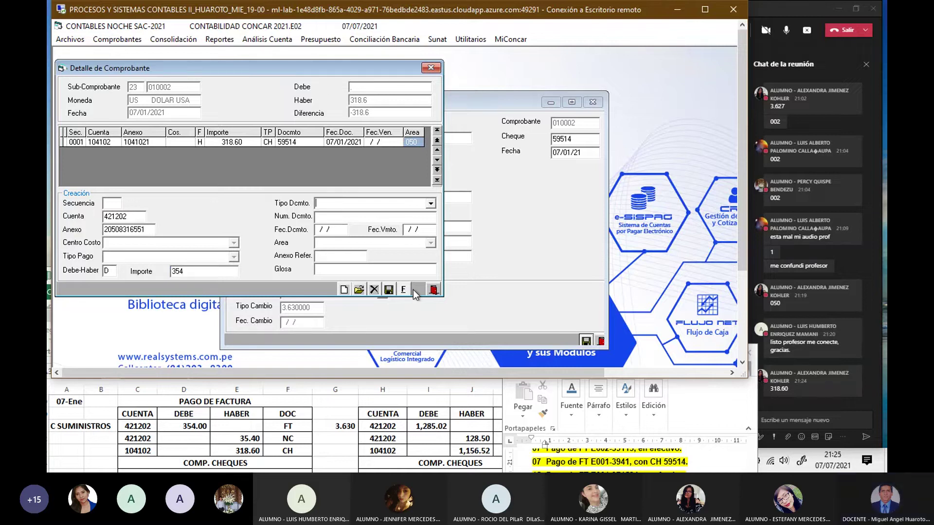
Step: Link the line to invoice FT E001-3941 dated 07/01/21 and save it
type("FT")
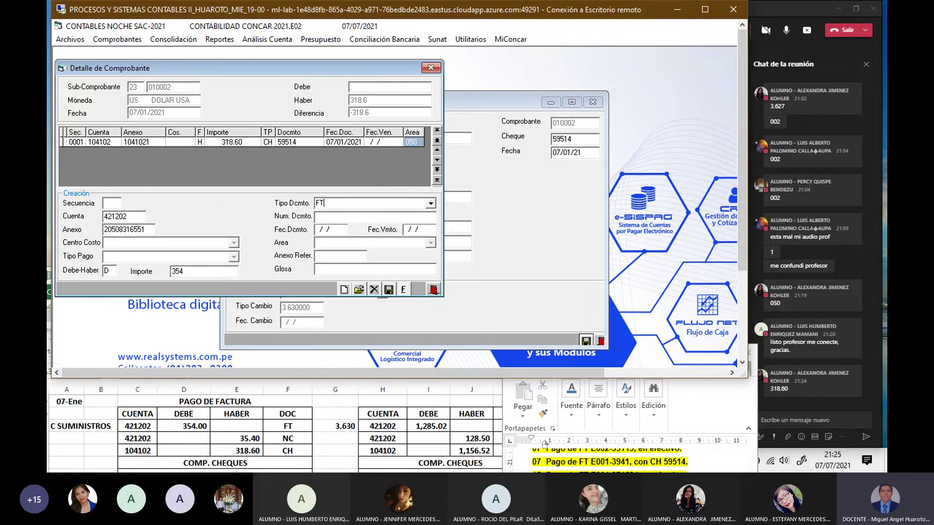
key("Return")
left_click(414, 290)
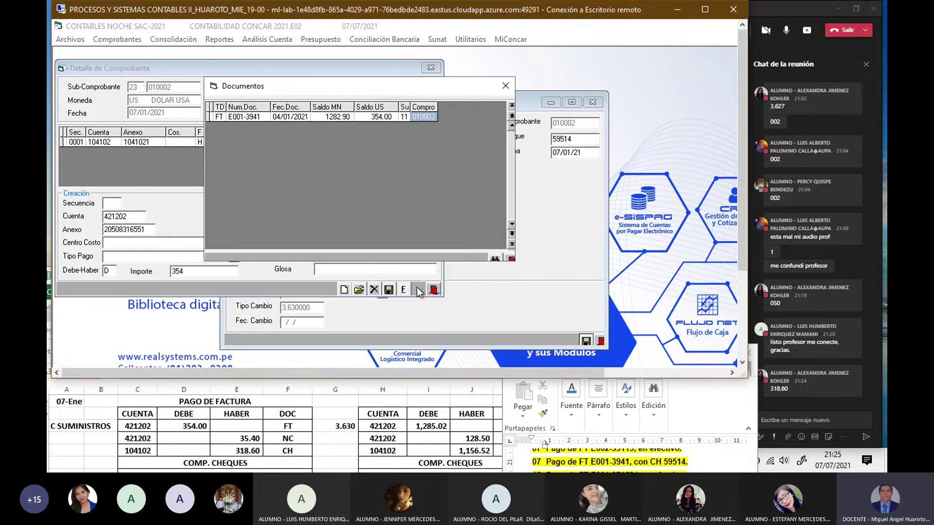
double_click(373, 117)
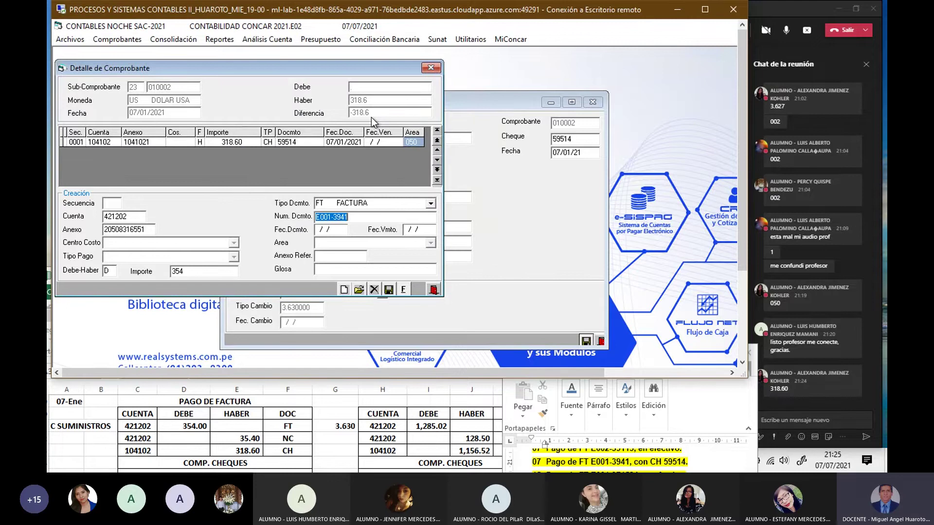
key("Return")
key("Return")
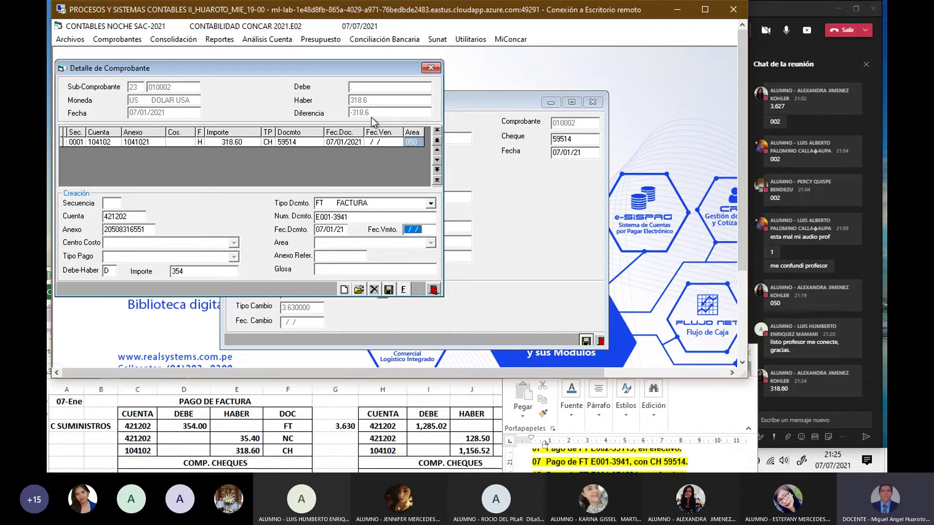
type("070121")
key("Return")
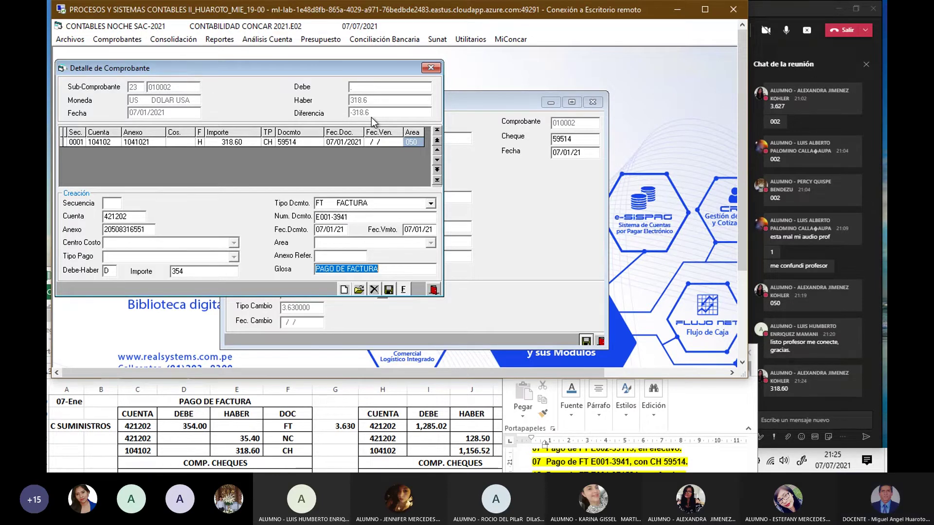
key("Return")
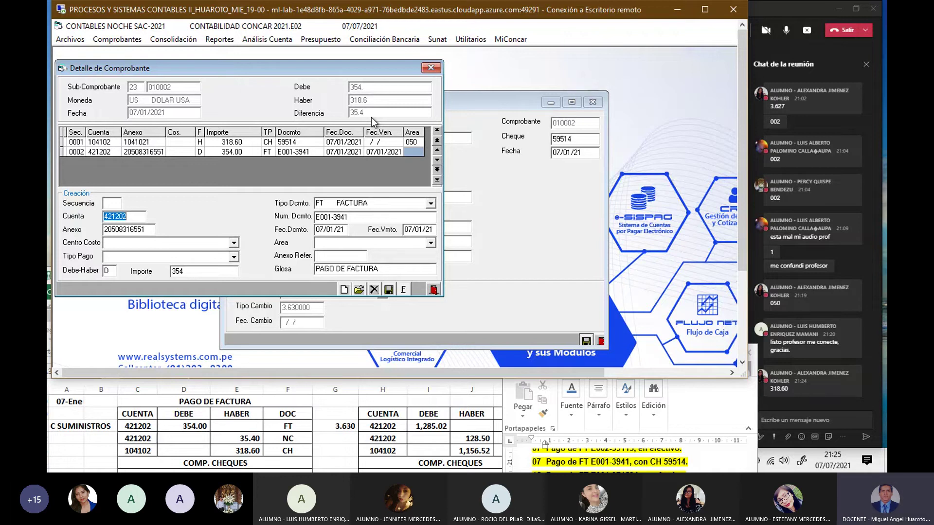
Step: Start a 35.4 credit (H) line on account 421202 with document type NC
key("Return")
key("Return")
type("H")
key("Return")
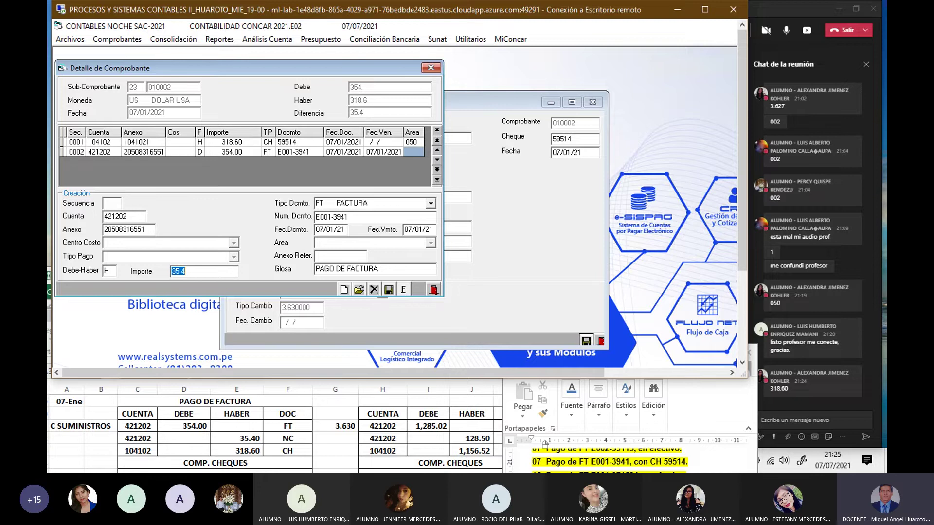
key("Return")
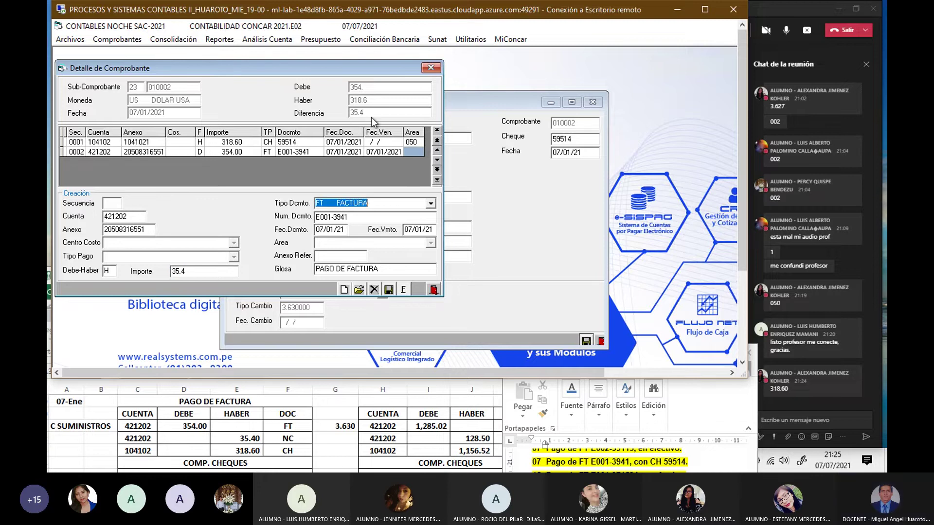
type("NC")
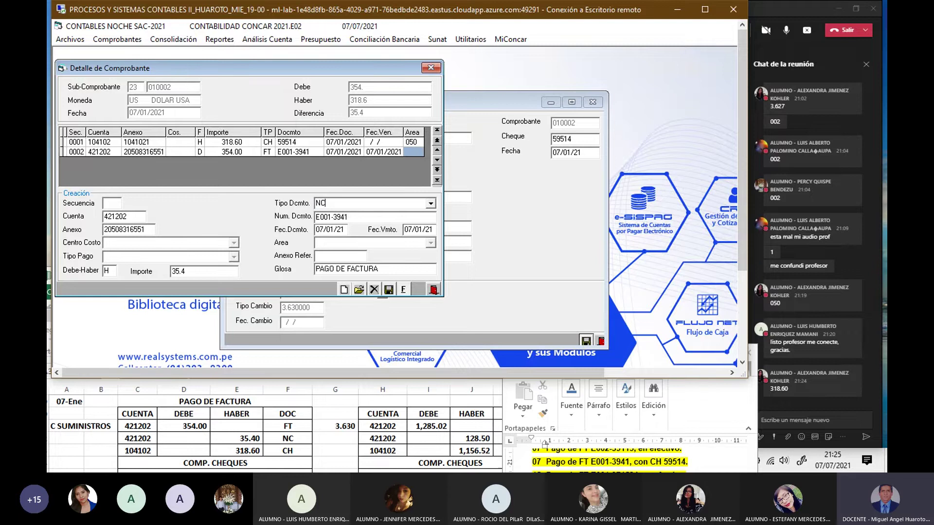
key("Return")
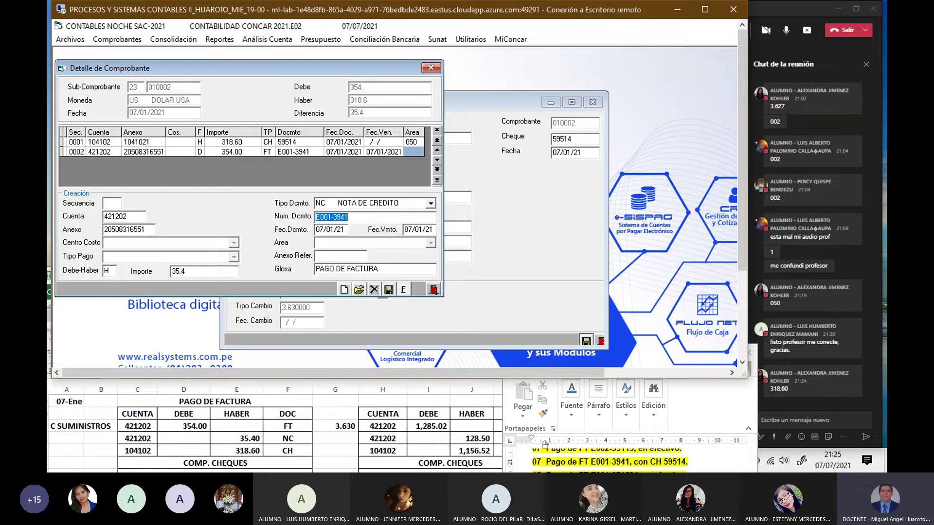
Step: Link credit note E001-1193 to the line, save it, and select line 0002
key("BackSpace")
key("Return")
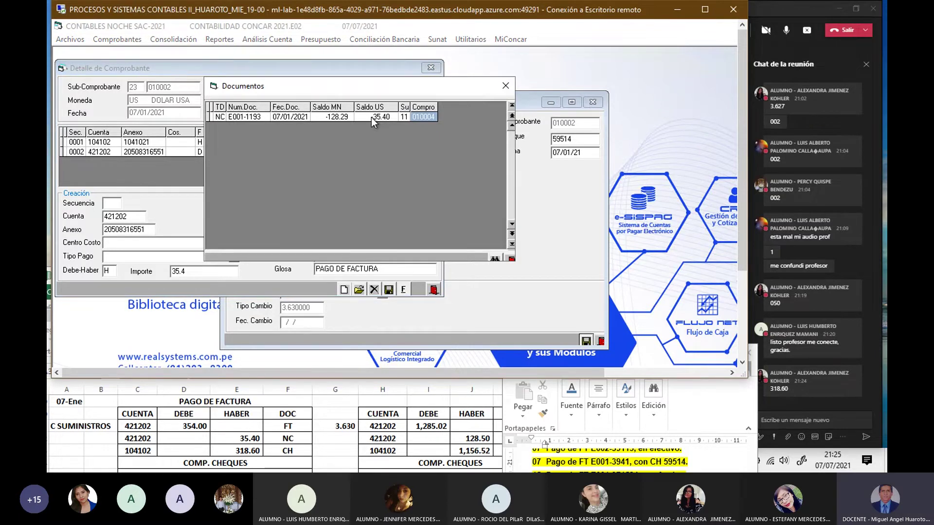
double_click(374, 118)
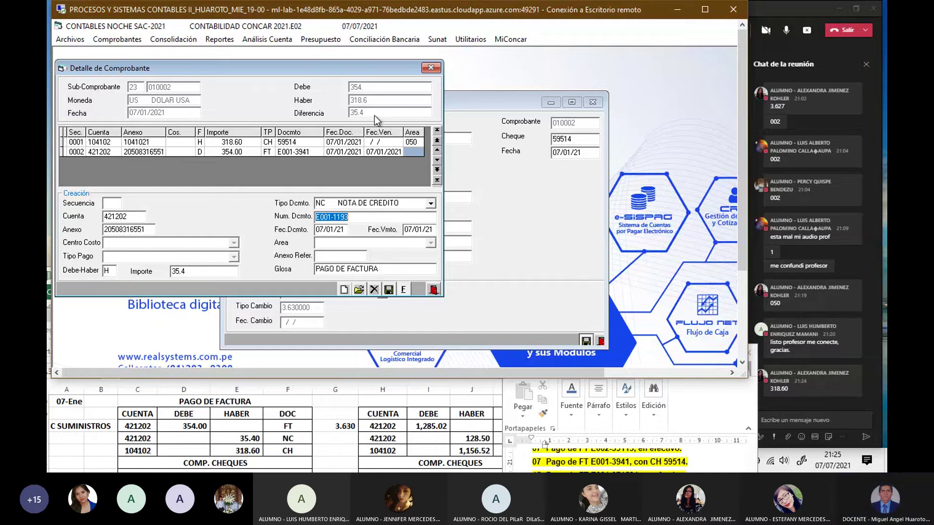
key("Return")
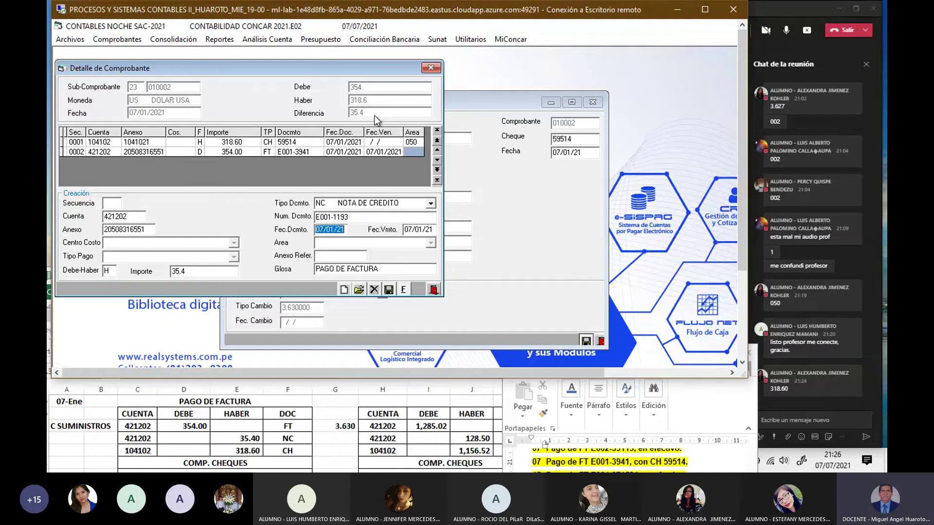
key("Return")
key("Return")
key("Return")
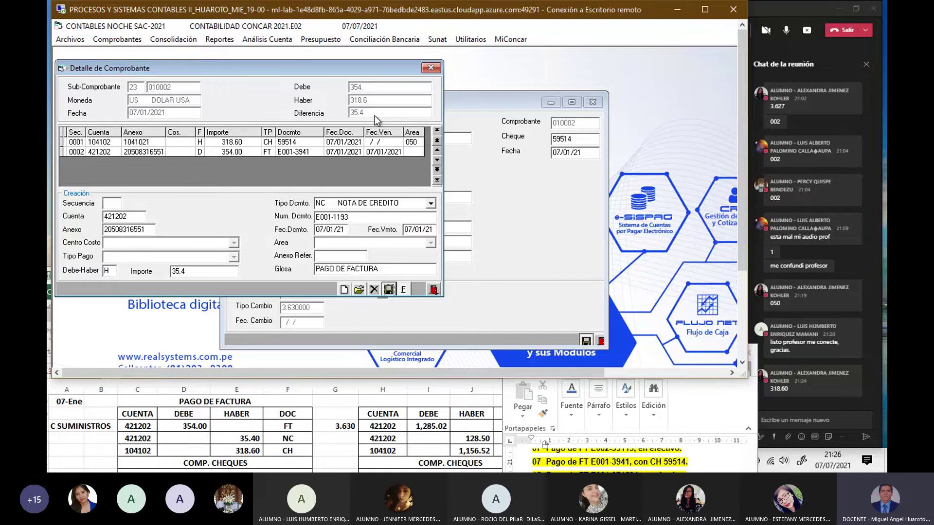
key("Return")
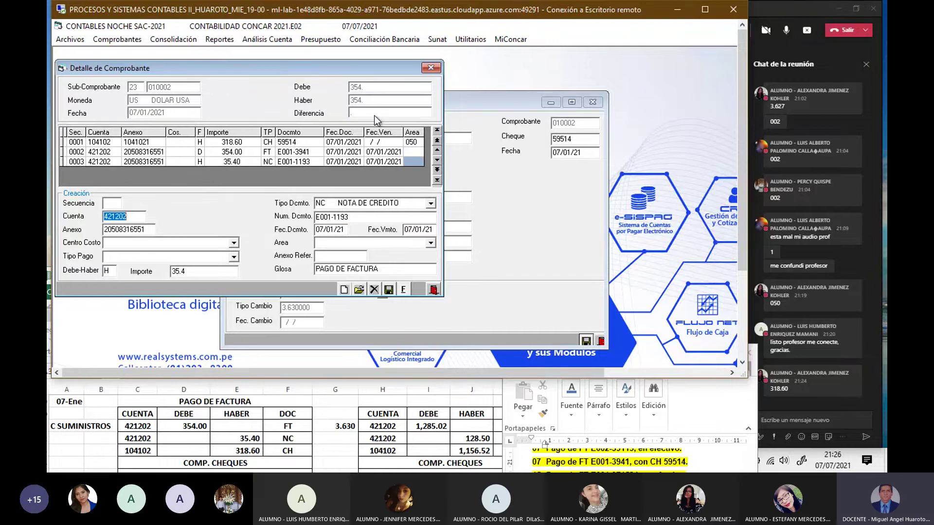
left_click(344, 152)
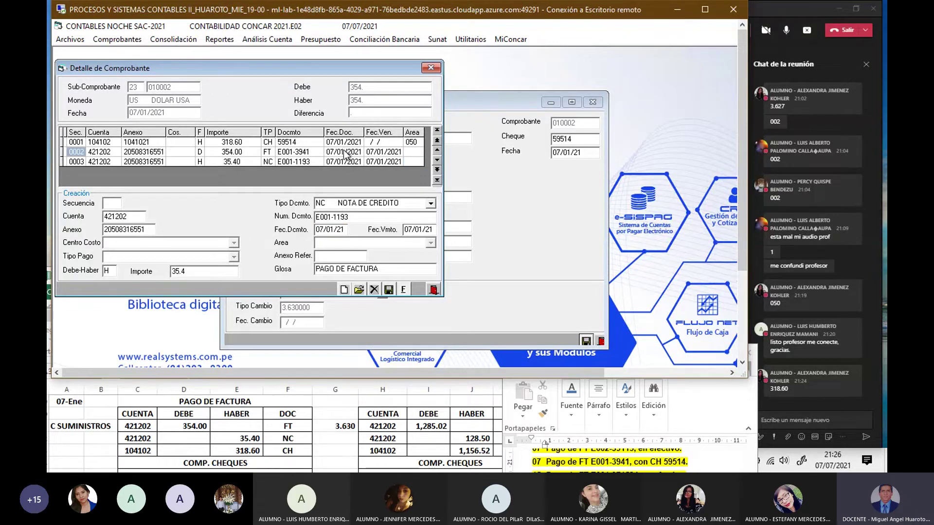
Step: Change line 0002's document and due dates to 04/01/21, save it, and finalize voucher 010002
left_click(359, 290)
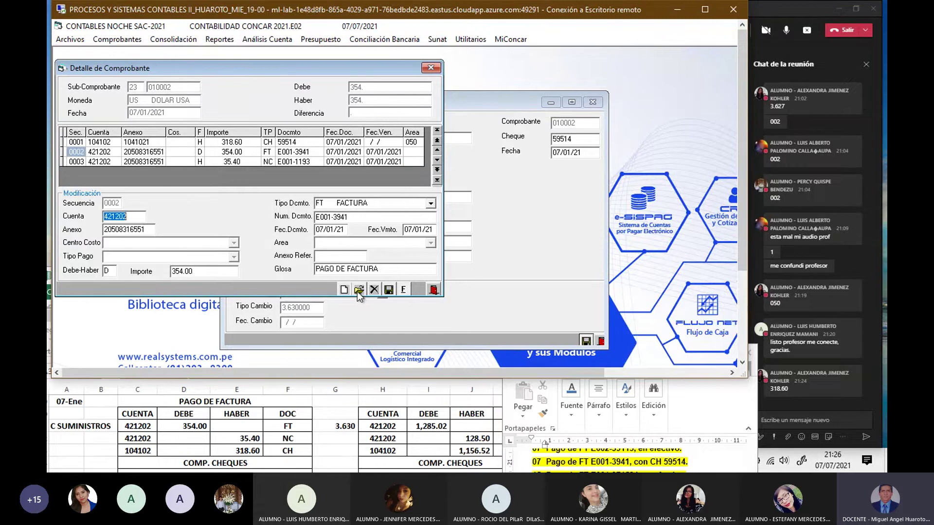
left_click(346, 231)
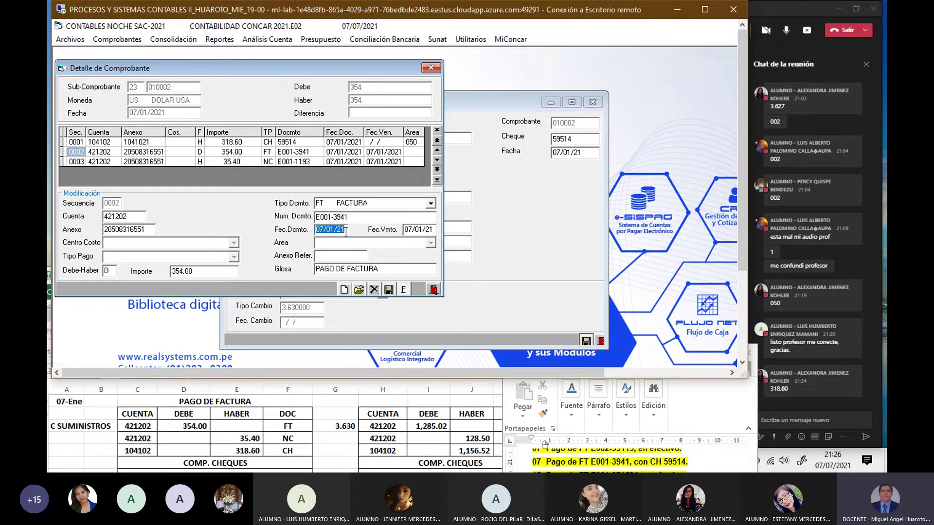
type("04/01/2104/01/")
left_click(359, 290)
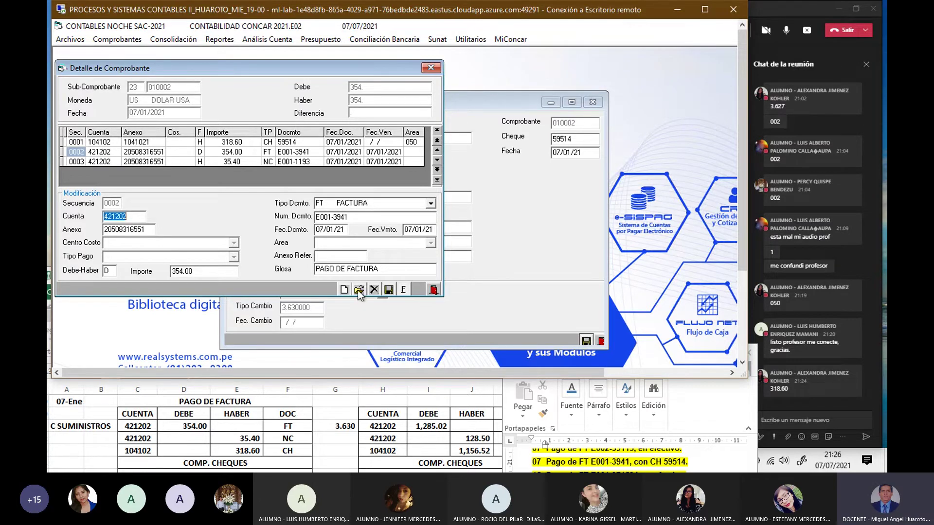
left_click(346, 229)
type("040121")
key("Return")
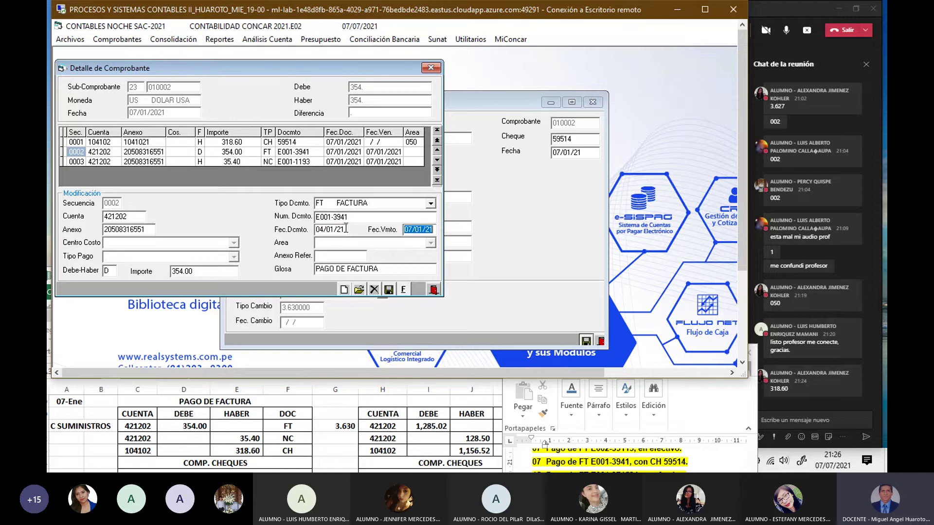
type("040121")
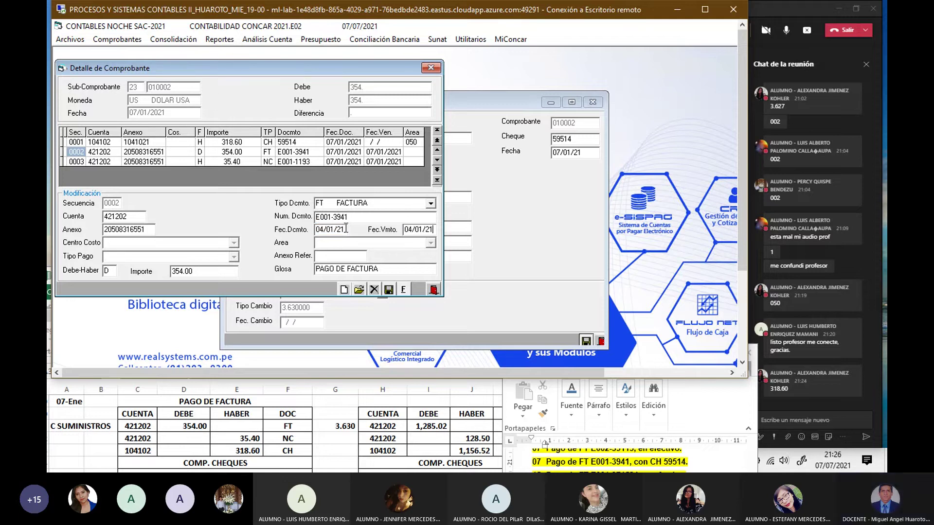
key("Return")
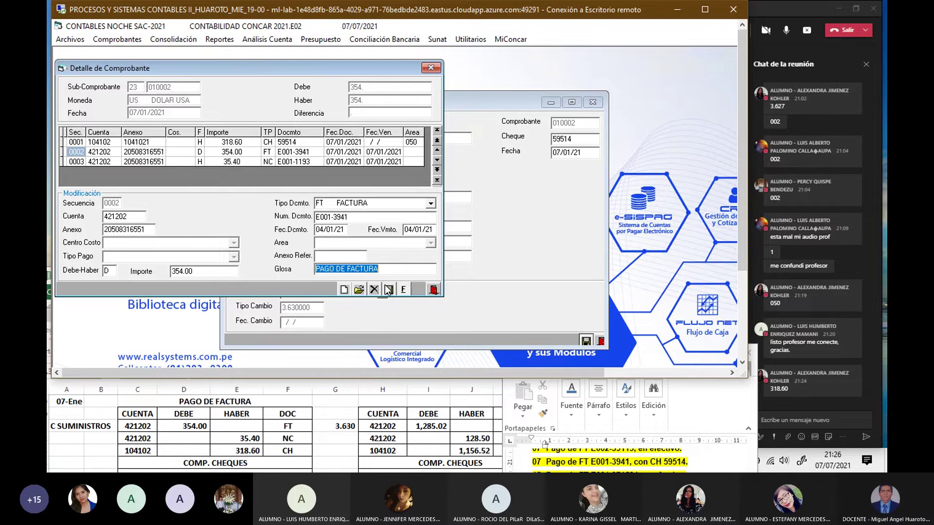
left_click(388, 291)
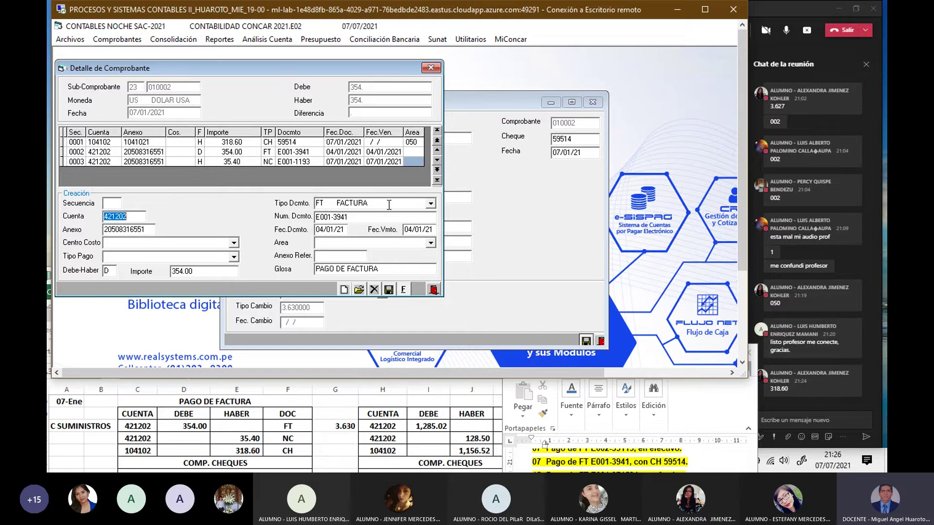
left_click(403, 290)
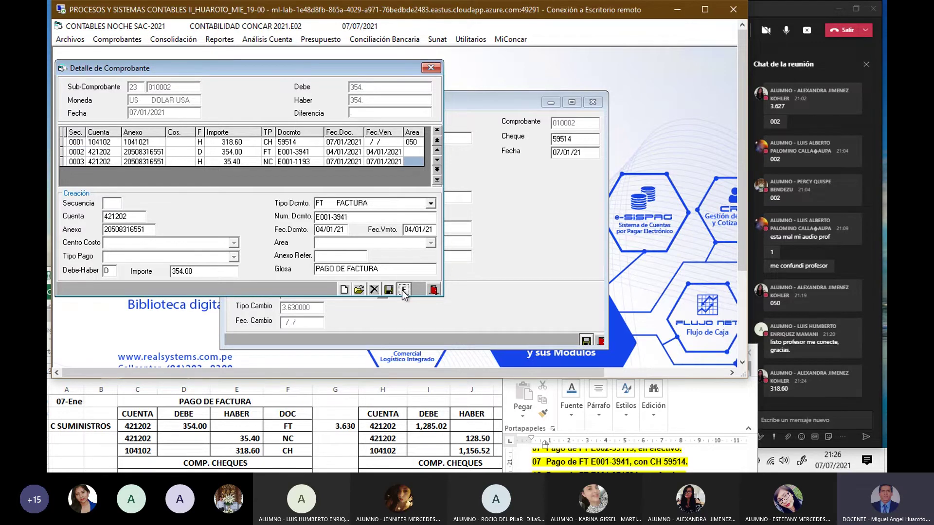
Step: Close the cheque form and show Excel's 15-Ene 129.80 payment block with Word beside it
key("Return")
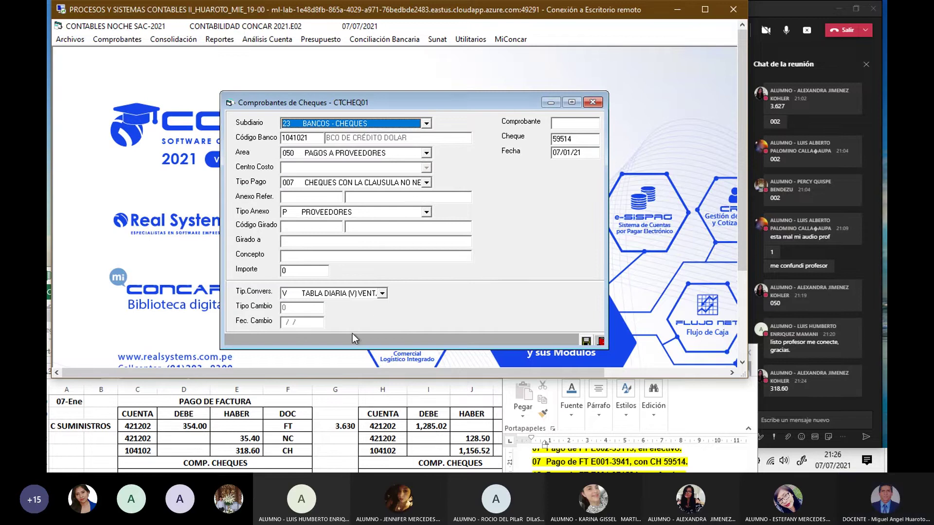
left_click(593, 103)
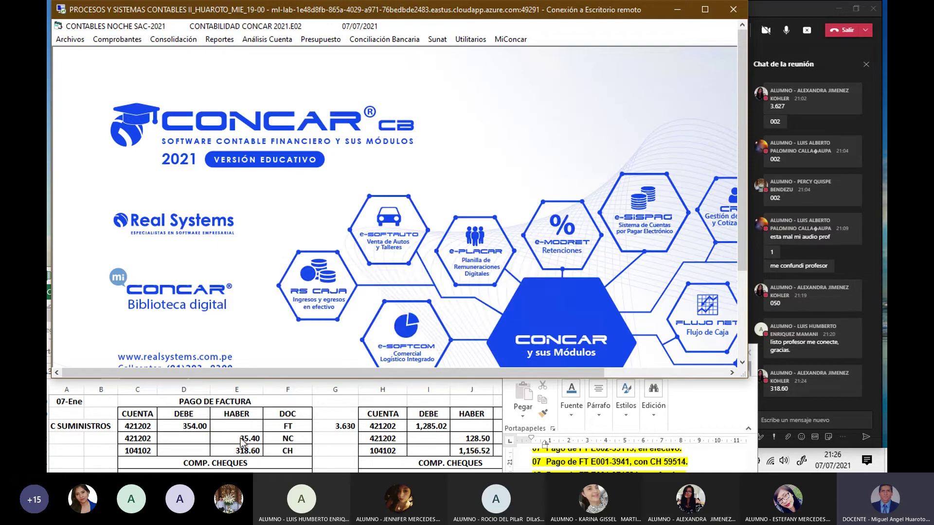
left_click(239, 432)
left_click_drag(285, 277, 290, 208)
scroll(257, 395, "down", 1)
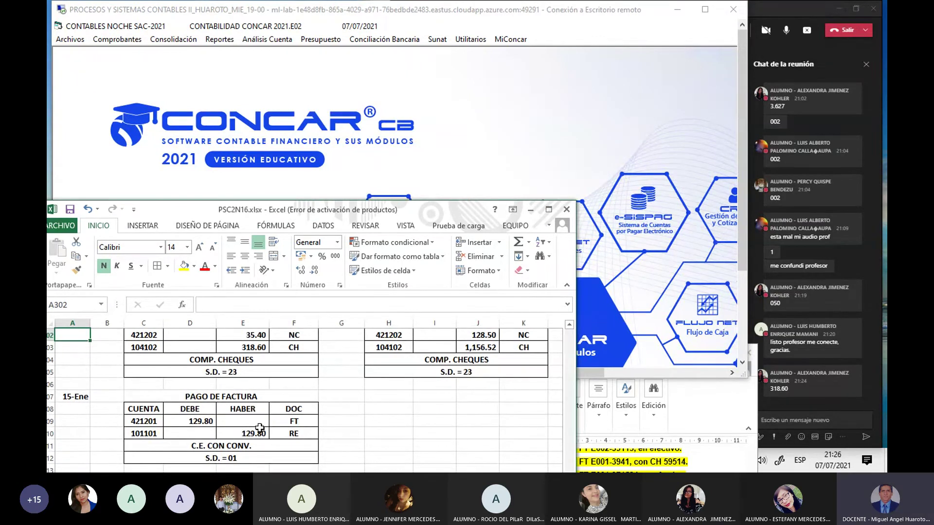
scroll(259, 428, "down", 1)
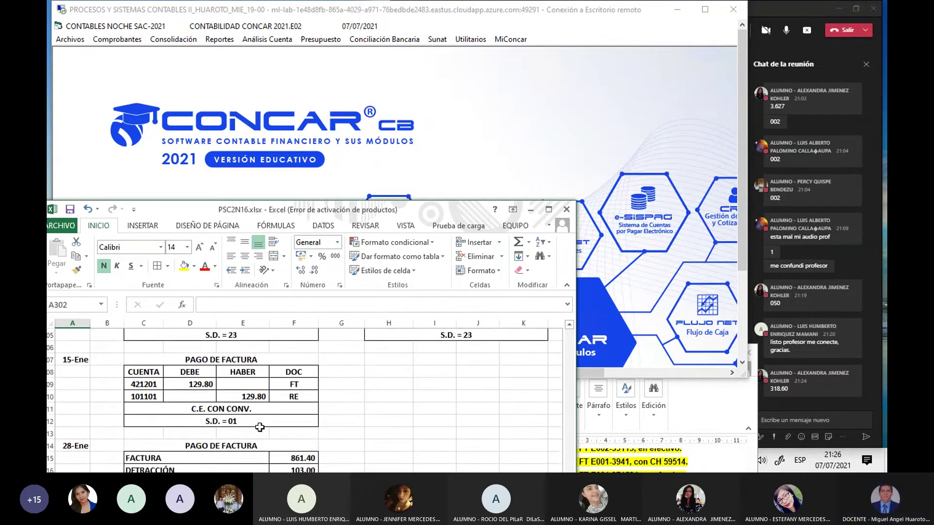
scroll(259, 426, "down", 1)
scroll(259, 423, "up", 1)
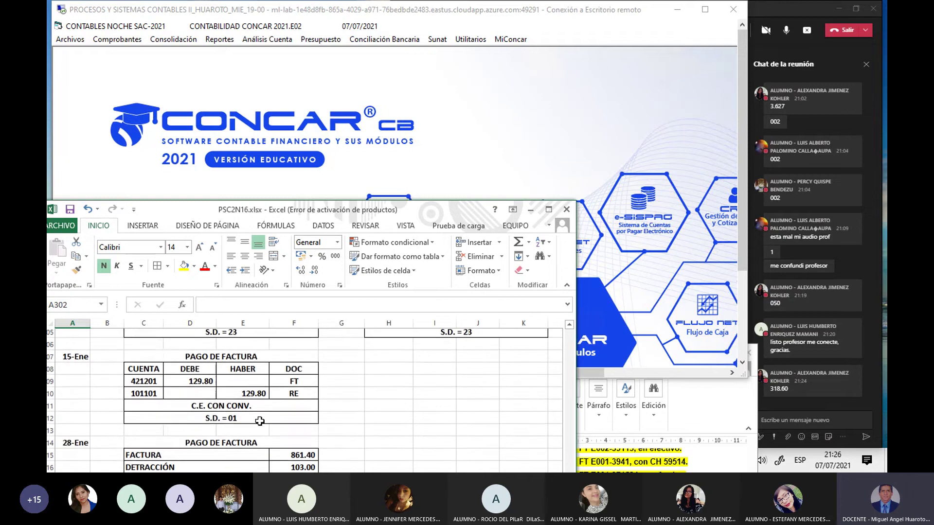
scroll(260, 421, "down", 1)
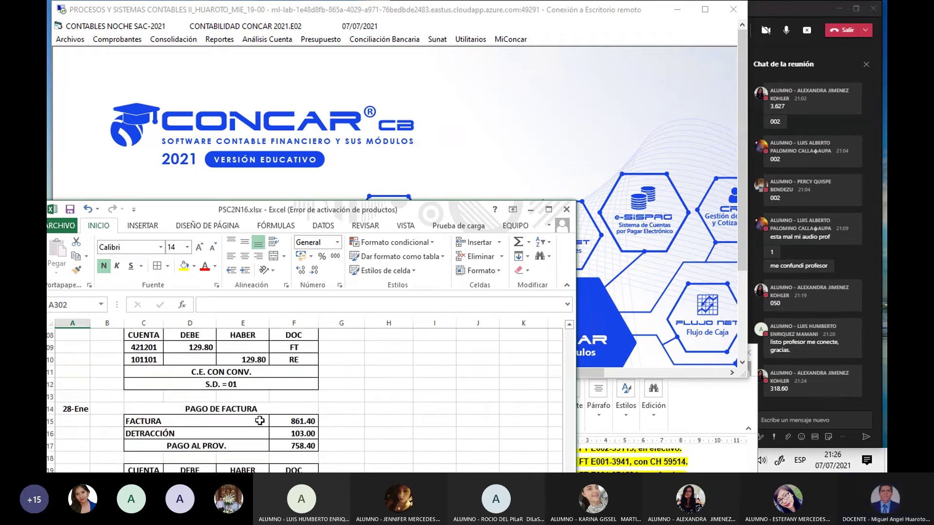
left_click(601, 465)
left_click_drag(605, 352, 543, 227)
Step: Maximize the Word exercise document and review the 15-Ene XELAR S.A.C. mask purchase entry
double_click(544, 227)
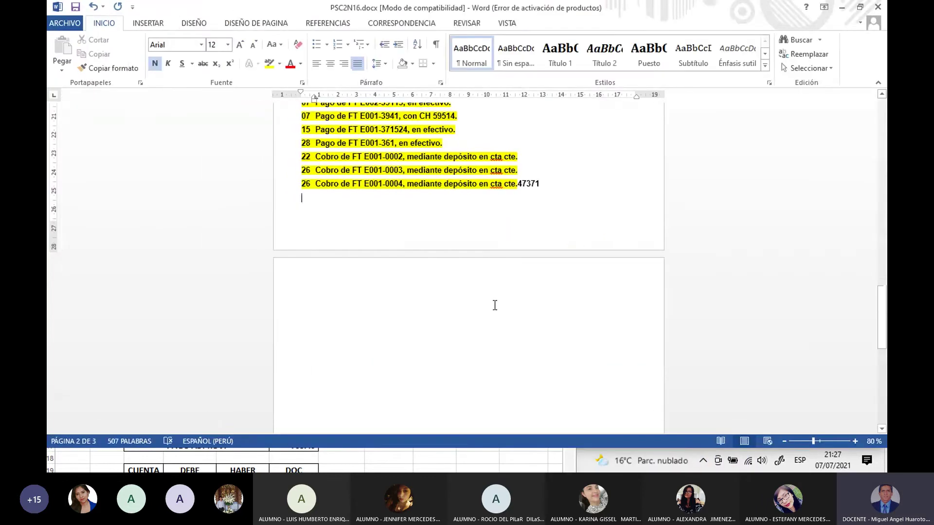
scroll(494, 306, "up", 10)
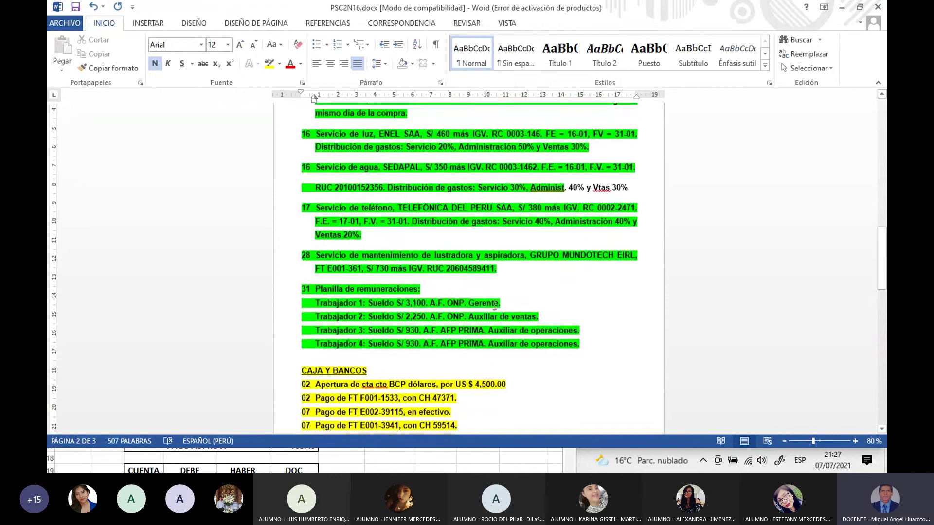
scroll(495, 304, "down", 3)
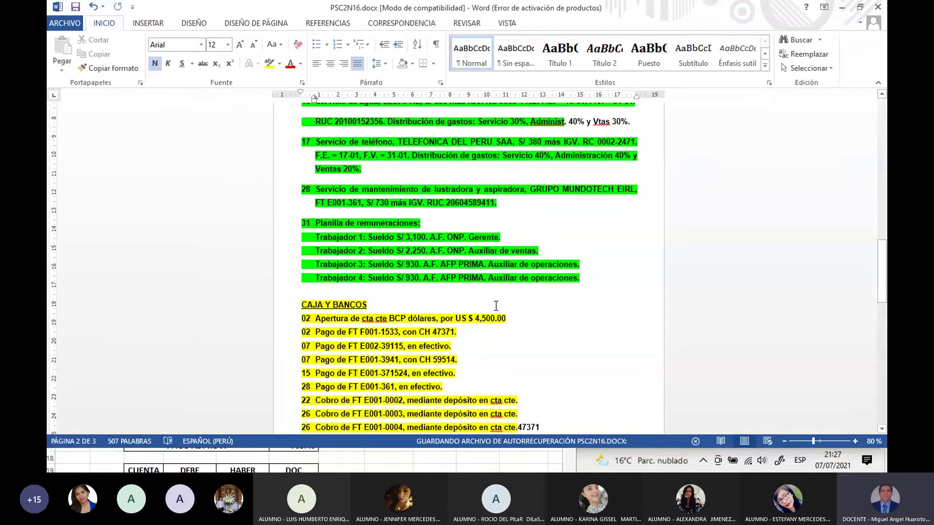
scroll(657, 239, "up", 3)
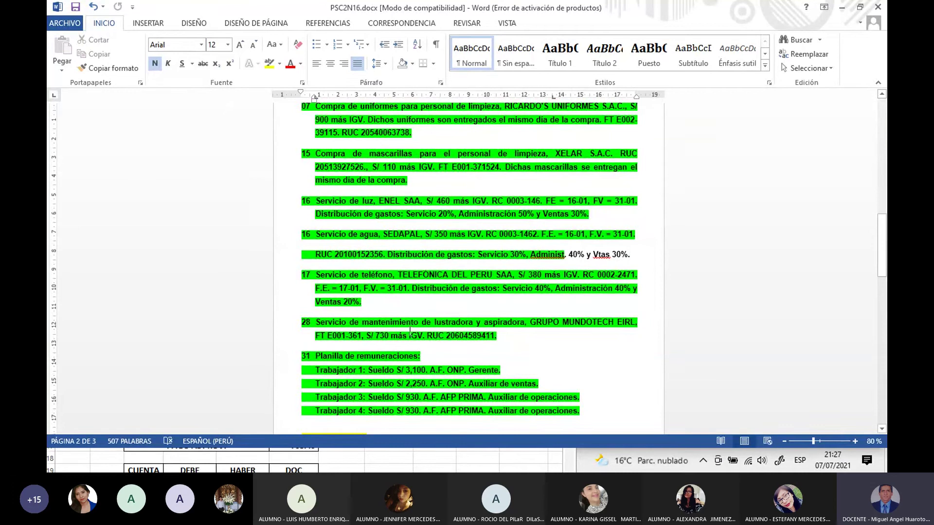
Step: Enter XELAR SAC in Excel cell A309 beside the 15-Ene payment entry
left_click(327, 459)
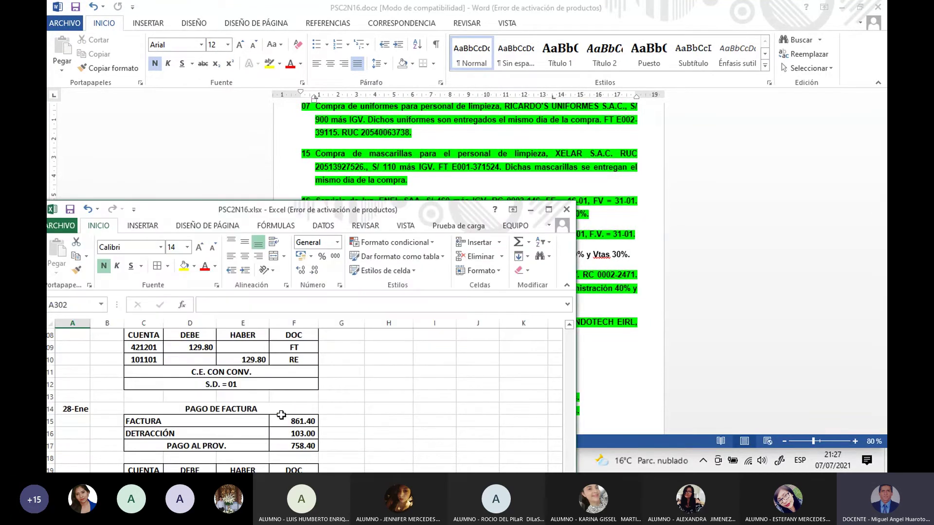
left_click(77, 349)
type("X")
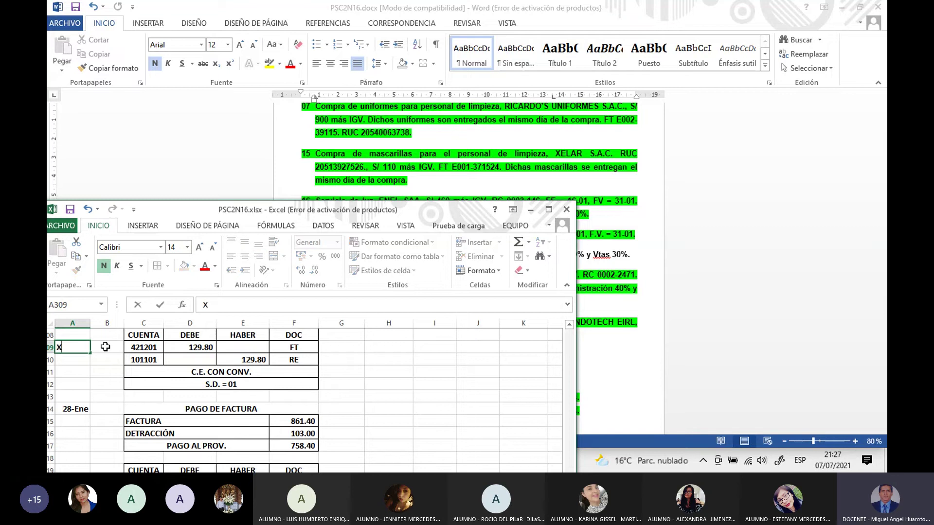
type("ELAR SAC")
key("Return")
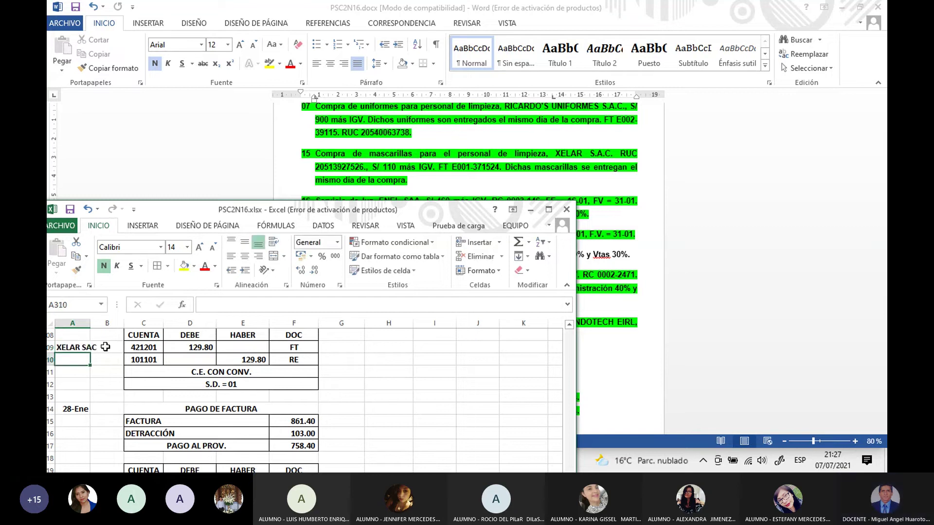
scroll(183, 363, "up", 3)
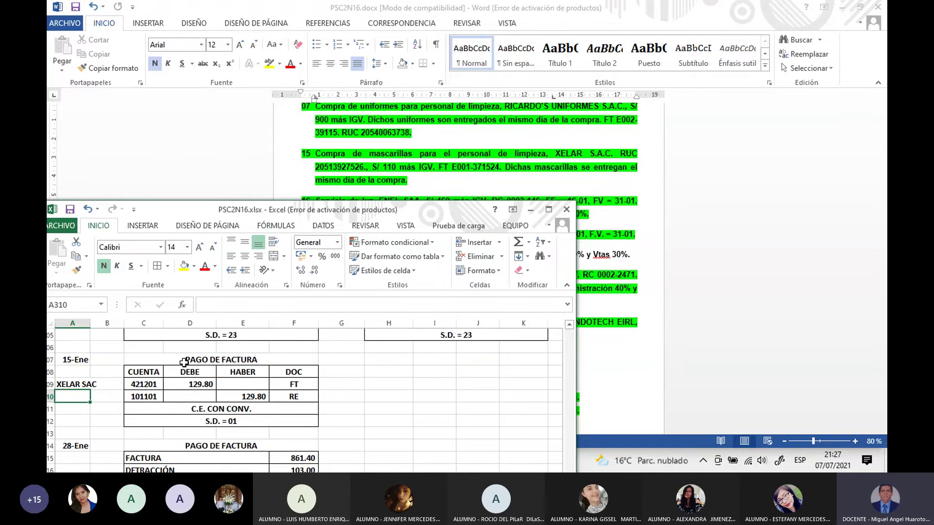
left_click(448, 433)
scroll(448, 433, "down", 3)
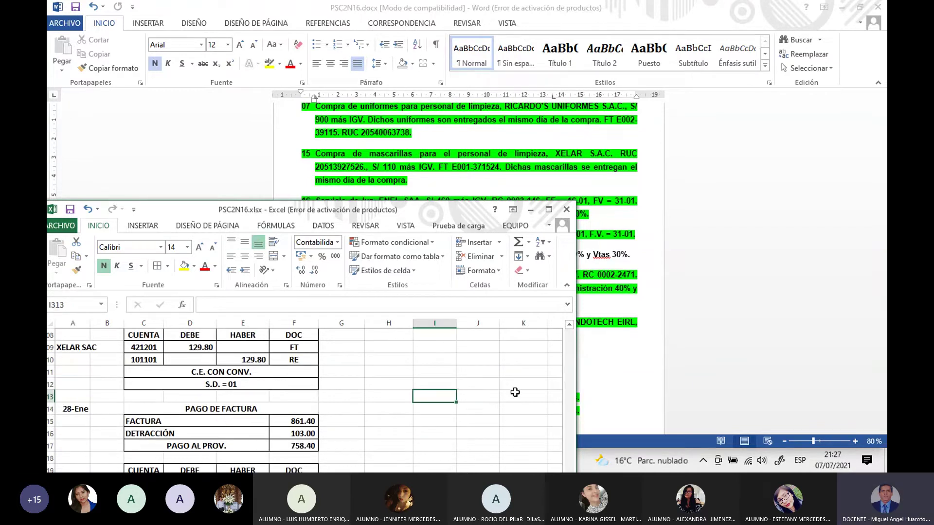
left_click(569, 325)
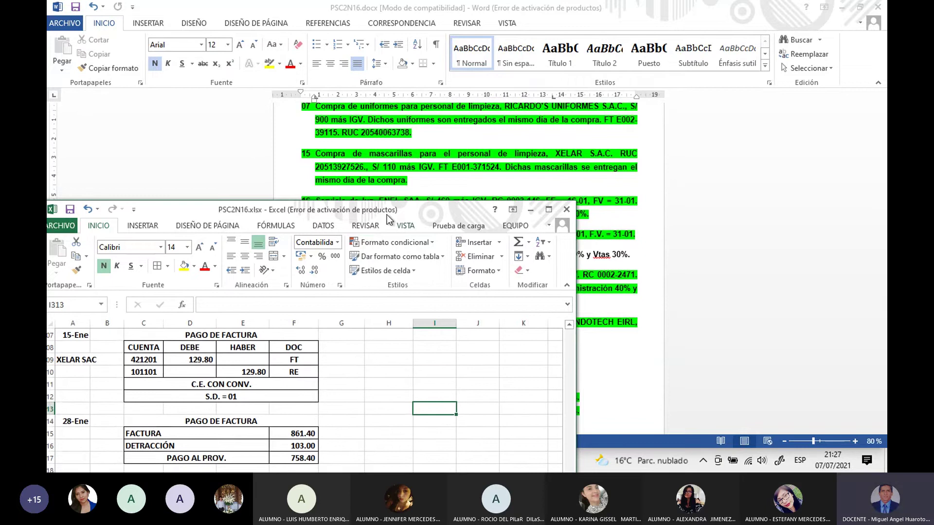
Step: Scroll through the Word exercise document, then restore its window and move it aside
left_click_drag(388, 219, 380, 295)
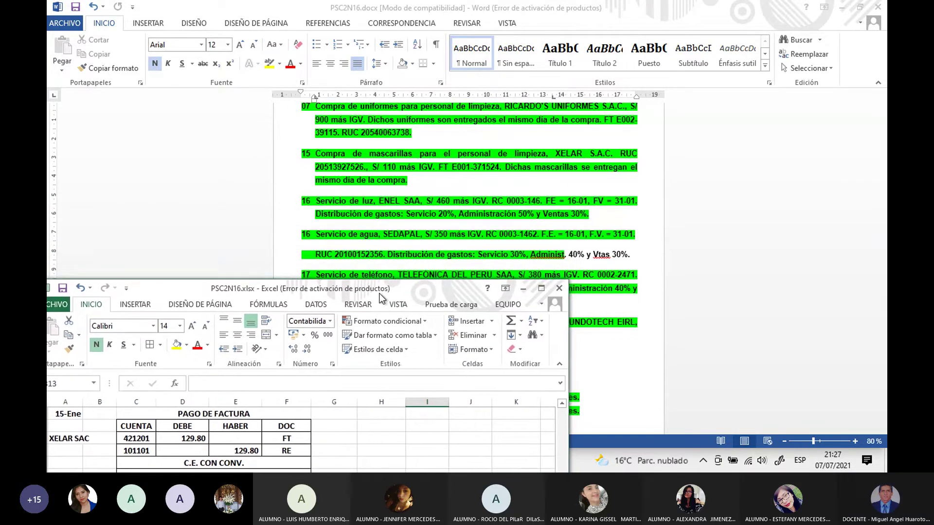
left_click(611, 348)
scroll(610, 348, "down", 3)
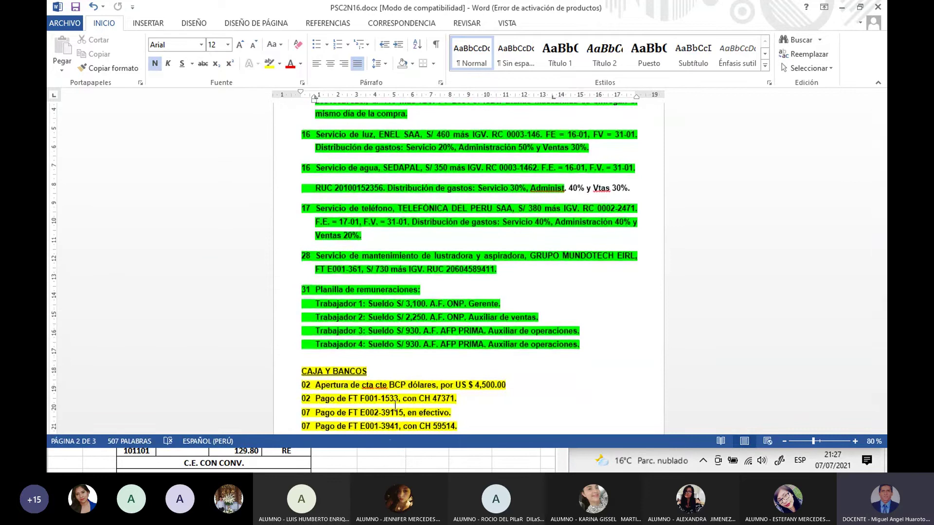
scroll(619, 263, "down", 6)
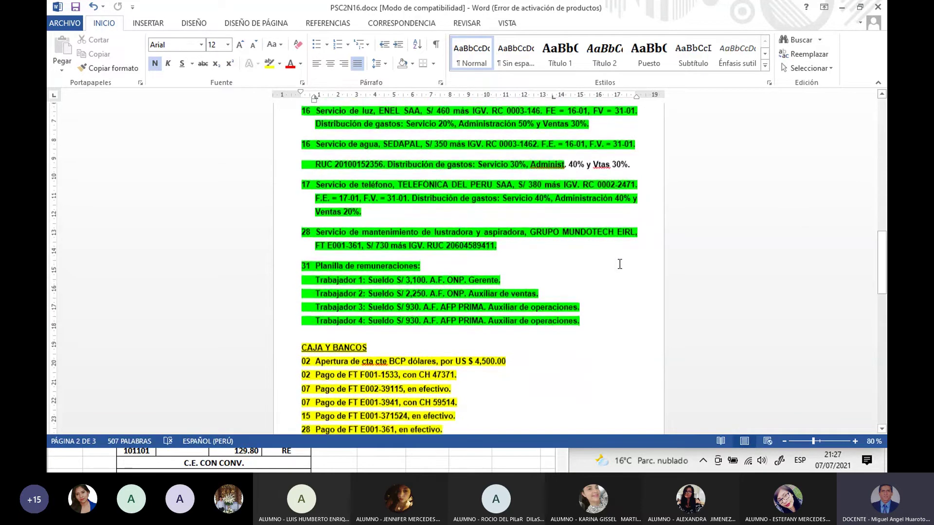
scroll(543, 301, "down", 4)
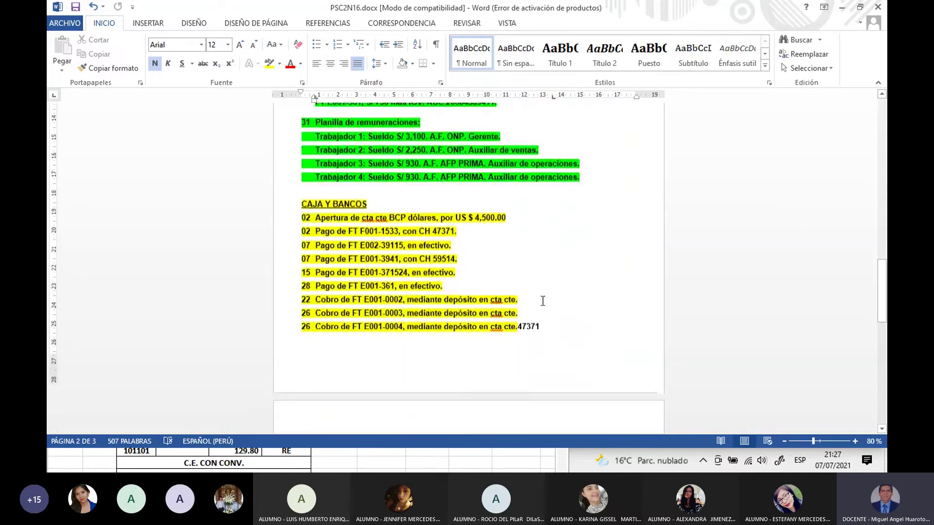
scroll(542, 301, "down", 4)
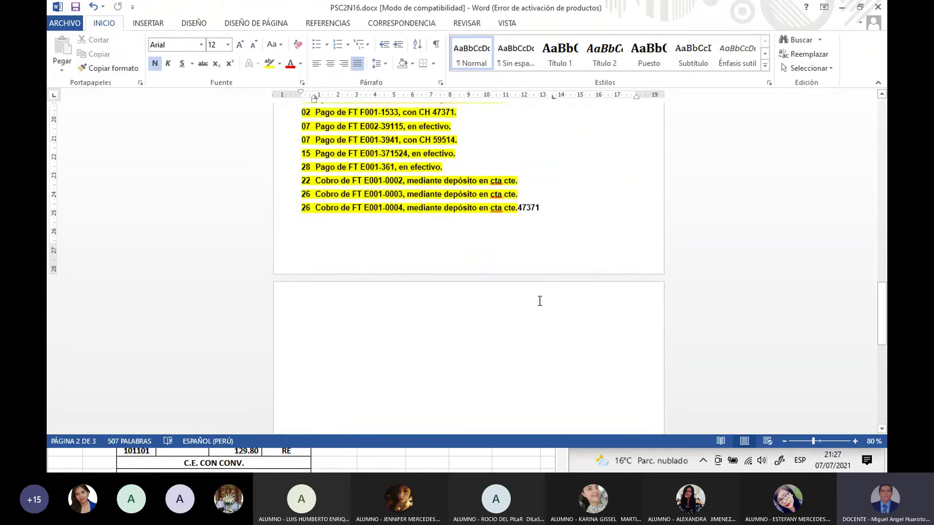
scroll(540, 301, "down", 1)
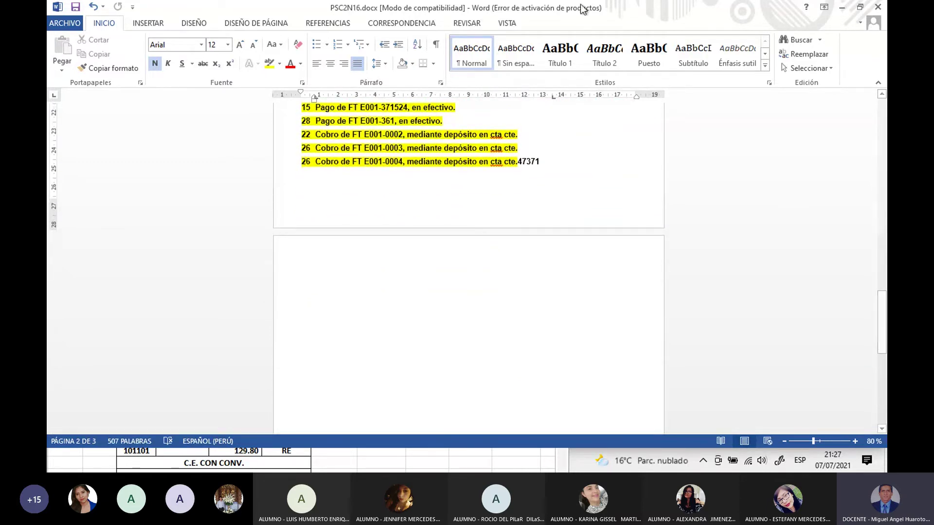
double_click(596, 12)
left_click_drag(601, 40, 630, 363)
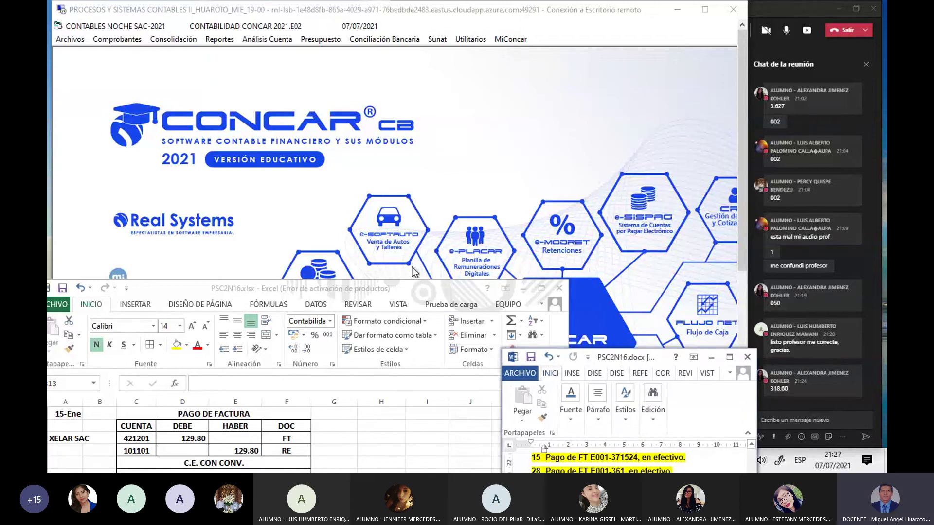
Step: Start a new standard voucher in CONCAR with automatic numbering
left_click(415, 197)
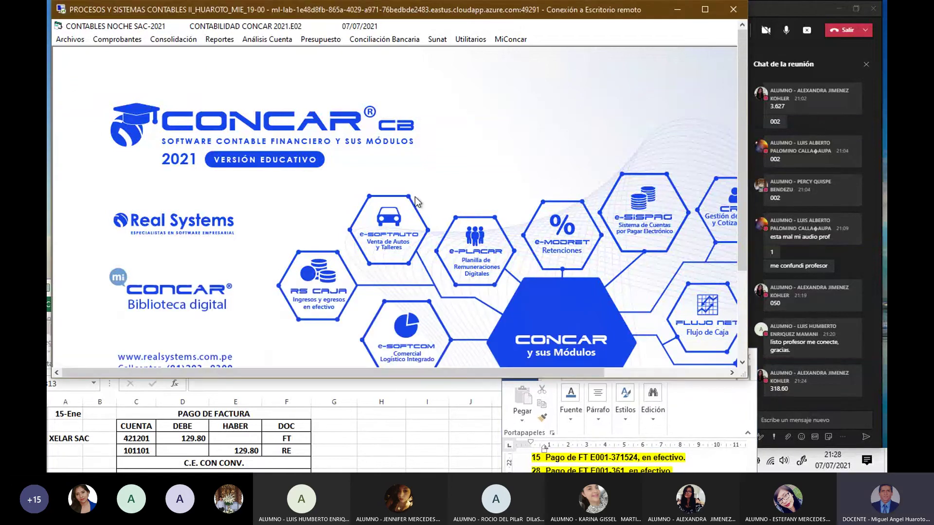
left_click(109, 39)
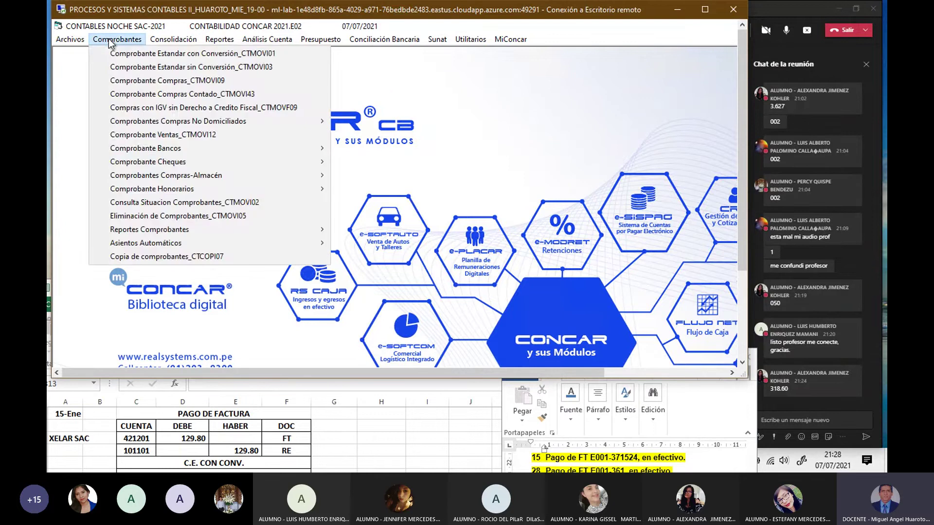
left_click(157, 54)
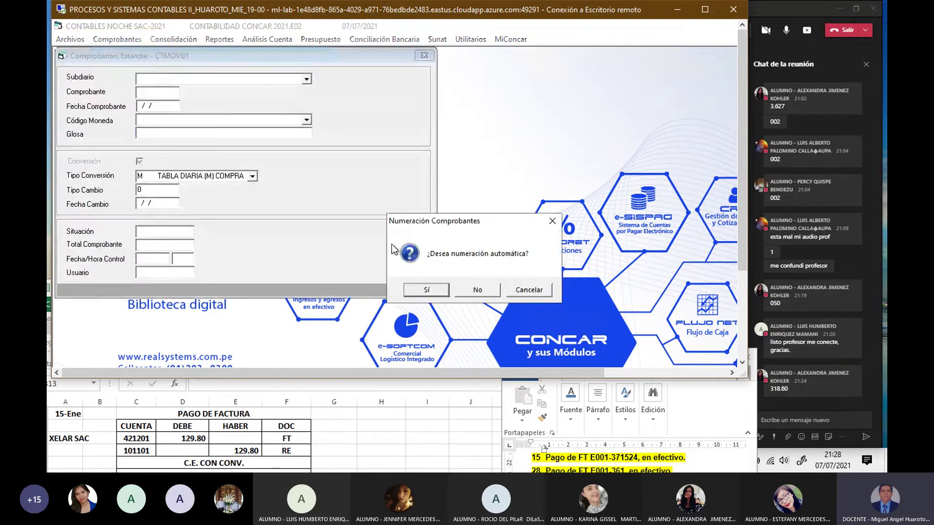
left_click(439, 292)
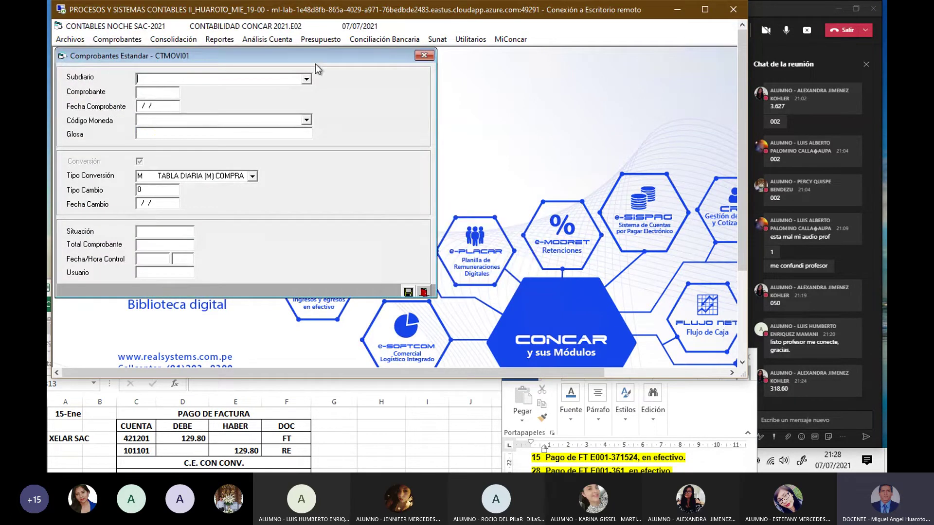
left_click_drag(313, 57, 466, 97)
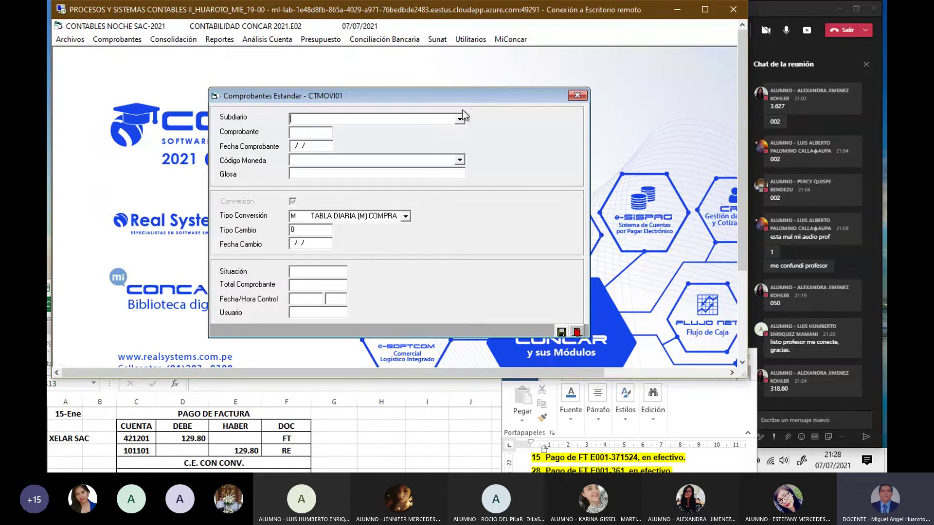
Step: Fill the voucher header with subdiario 01, 15/01/21, MN, PAGO DE FACTURA, sale rate V, and save
type("01")
key("Return")
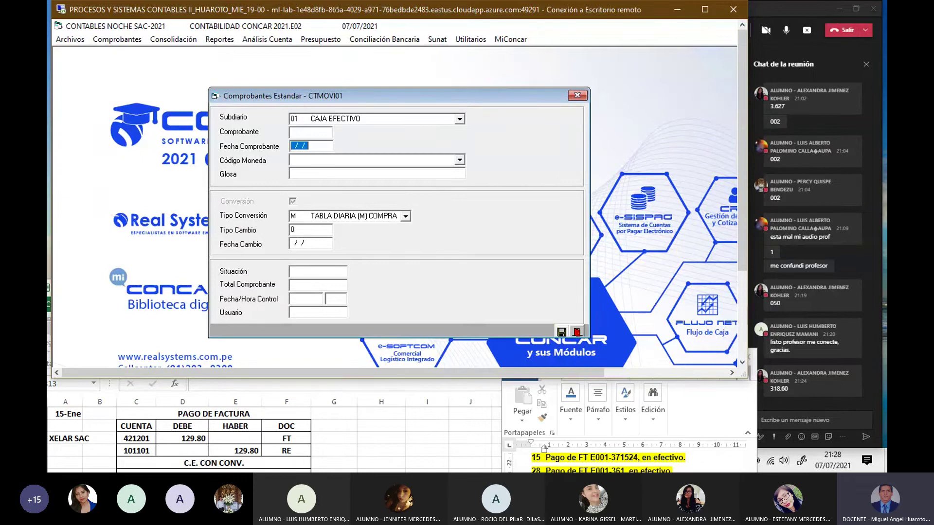
type("150121")
type("MN     SOLES")
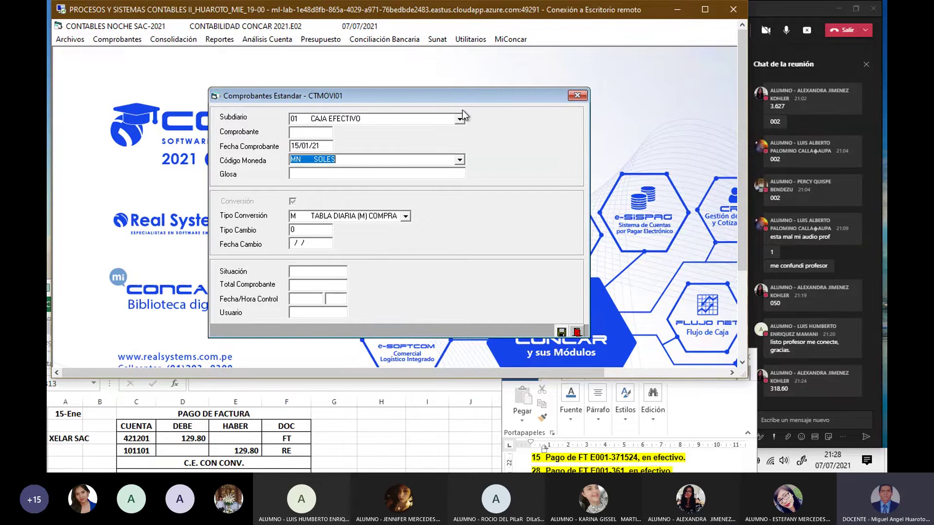
key("Return")
type("PA")
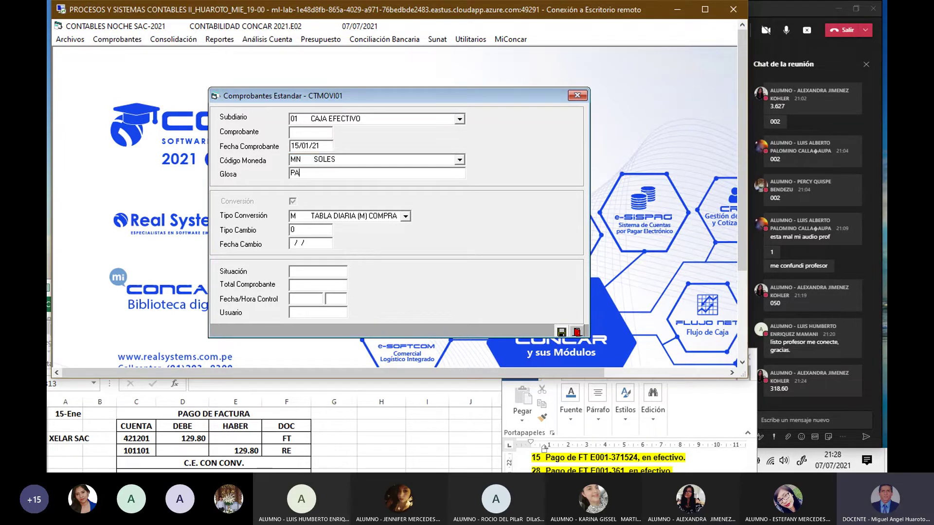
type("GO DE FACTU")
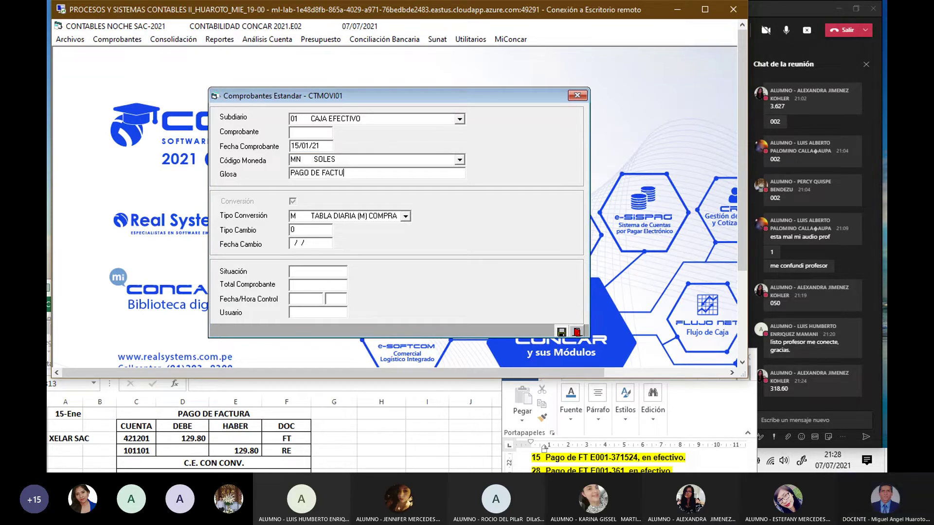
type("RA")
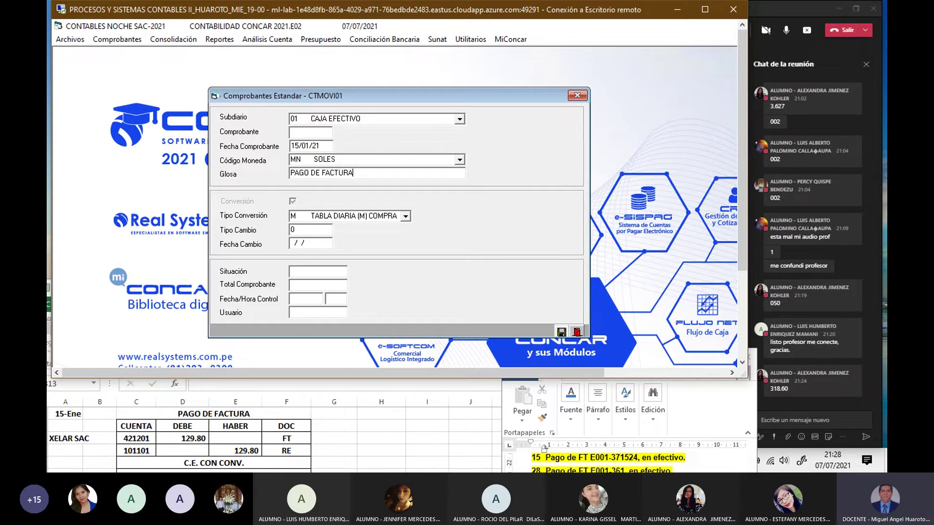
key("Return")
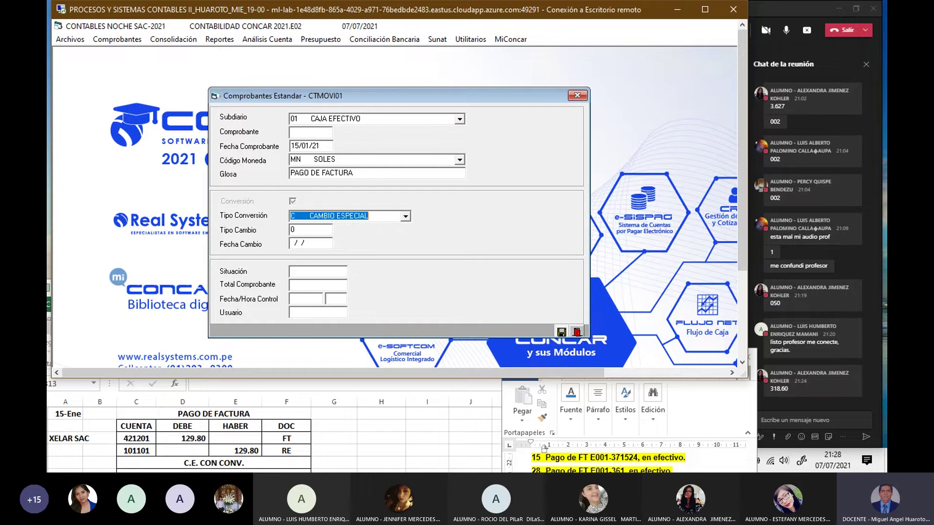
key("v")
key("Return")
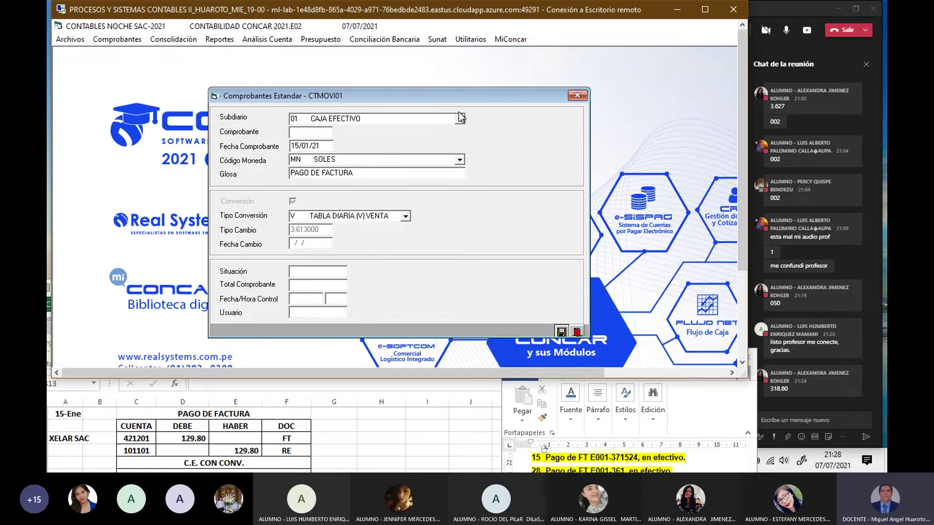
left_click(561, 332)
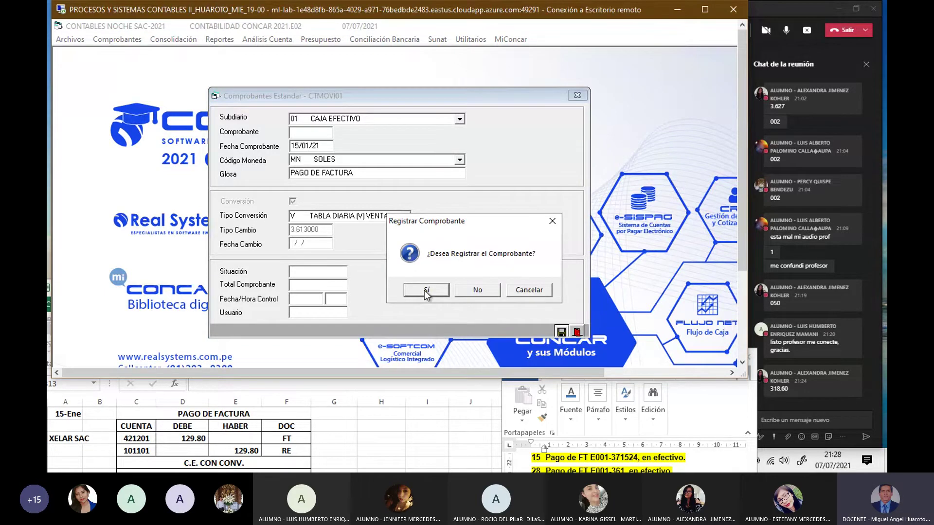
Step: Register the voucher and start a line on account 421201 with annex XELAR S.A.C
left_click(426, 292)
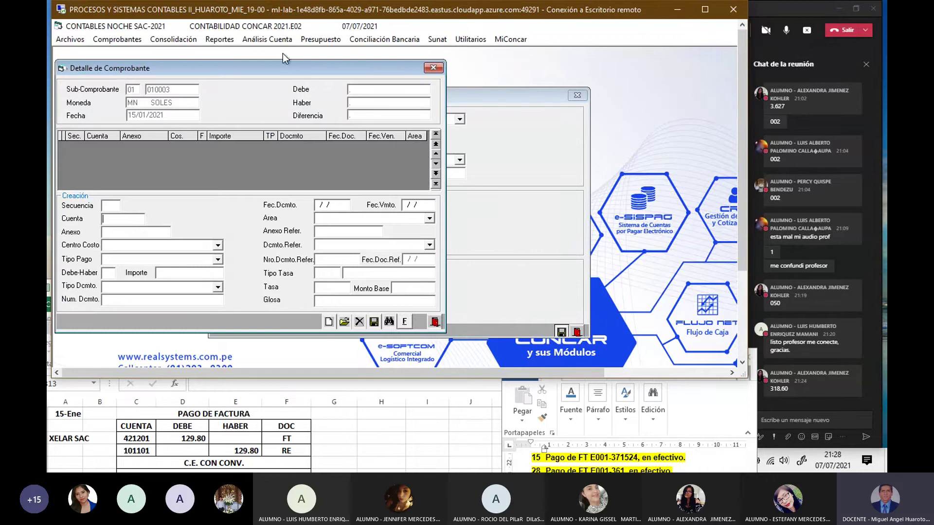
left_click_drag(292, 69, 404, 92)
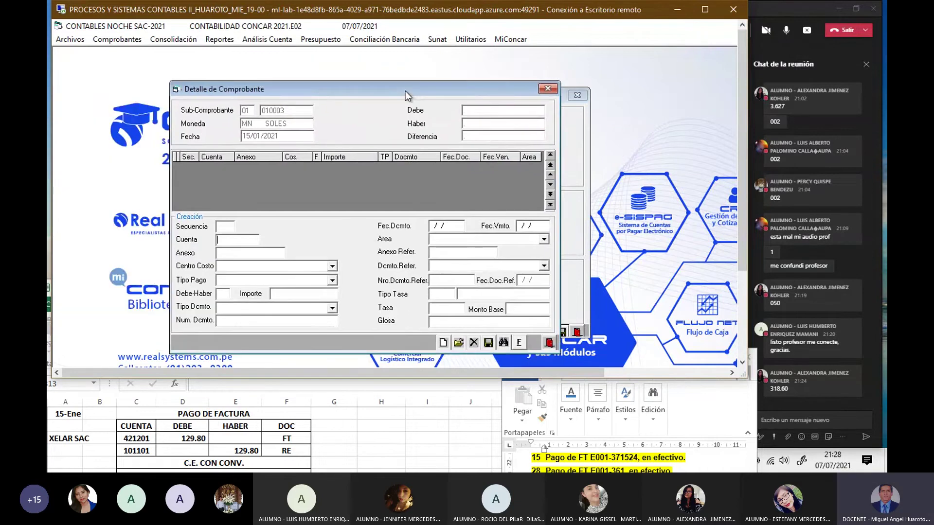
type("421201")
key("Return")
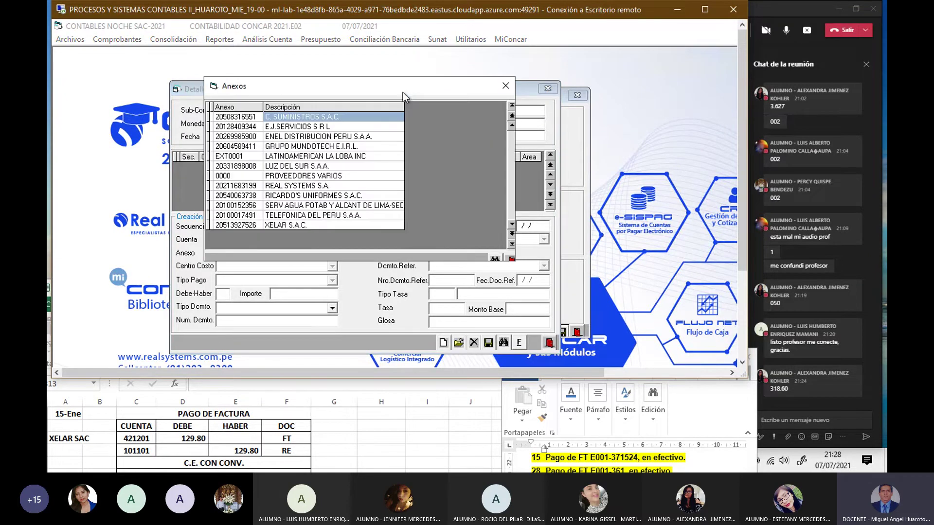
double_click(310, 225)
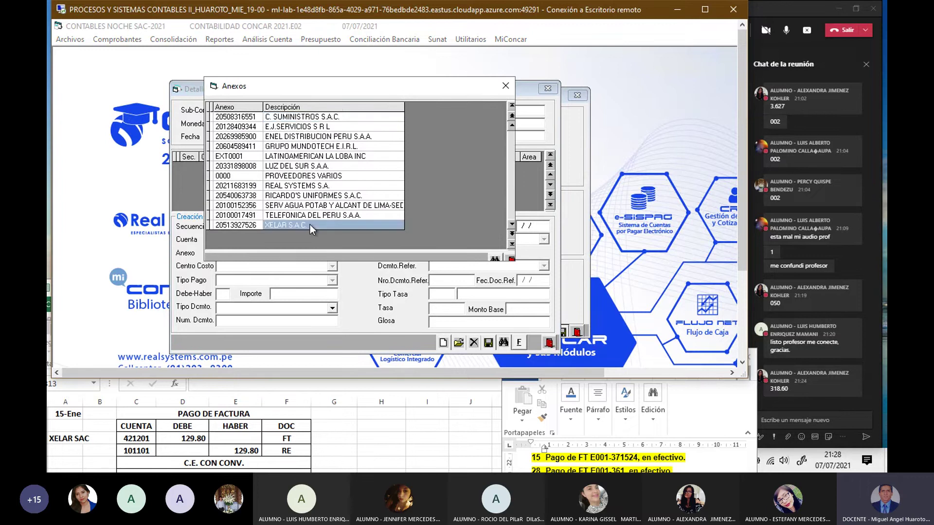
key("Return")
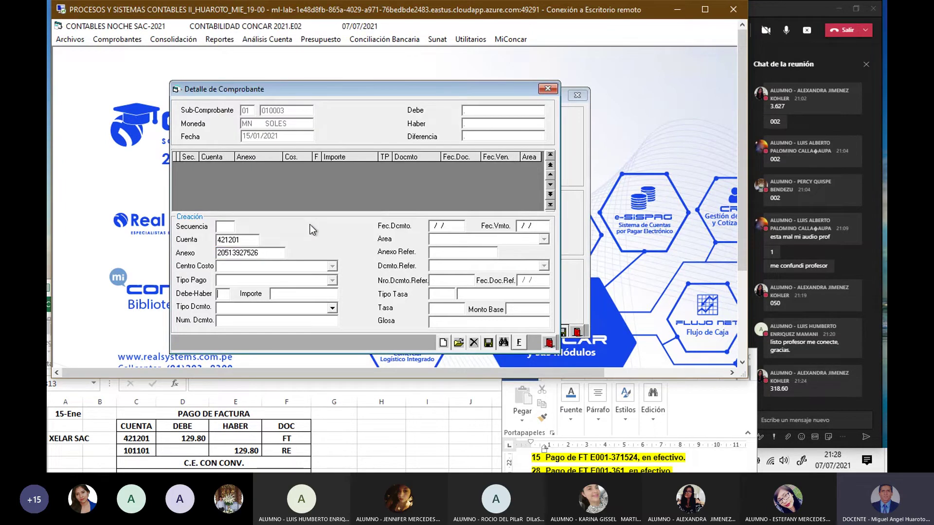
Step: Debit 129.8 against FT invoice E001-371524, glossed PAGO FACTURA
type("D")
type("129.8")
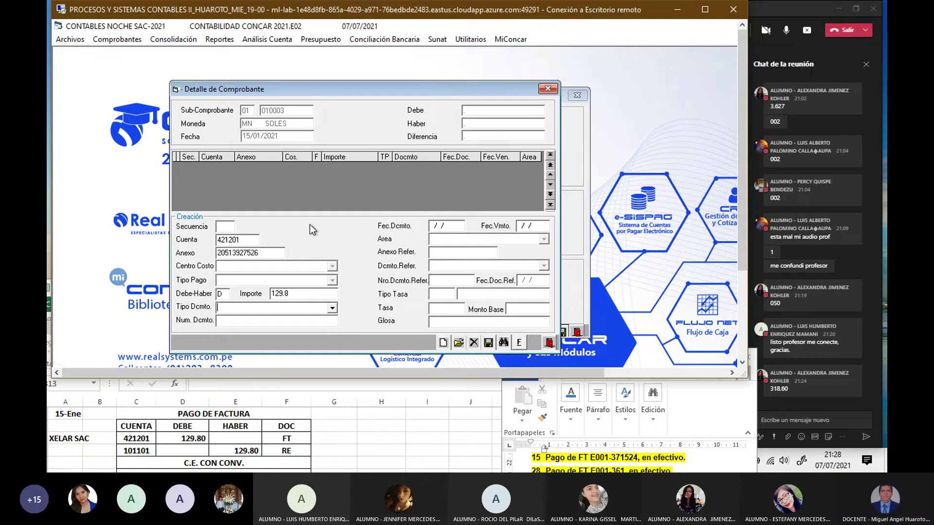
type("FT")
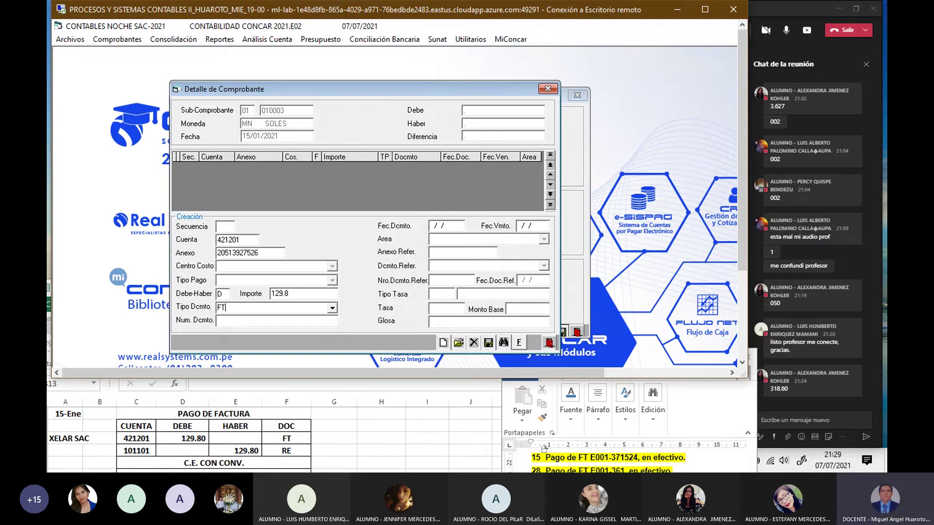
key("Return")
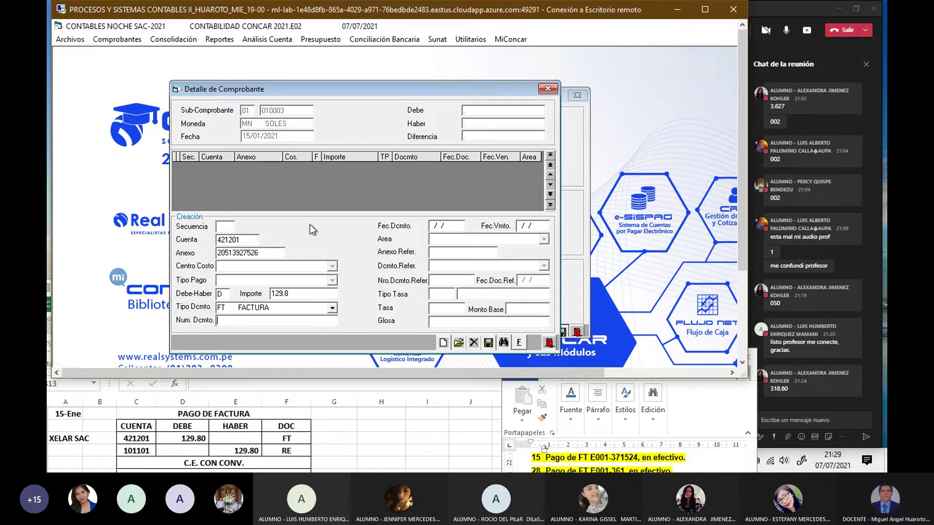
key("F2")
key("Return")
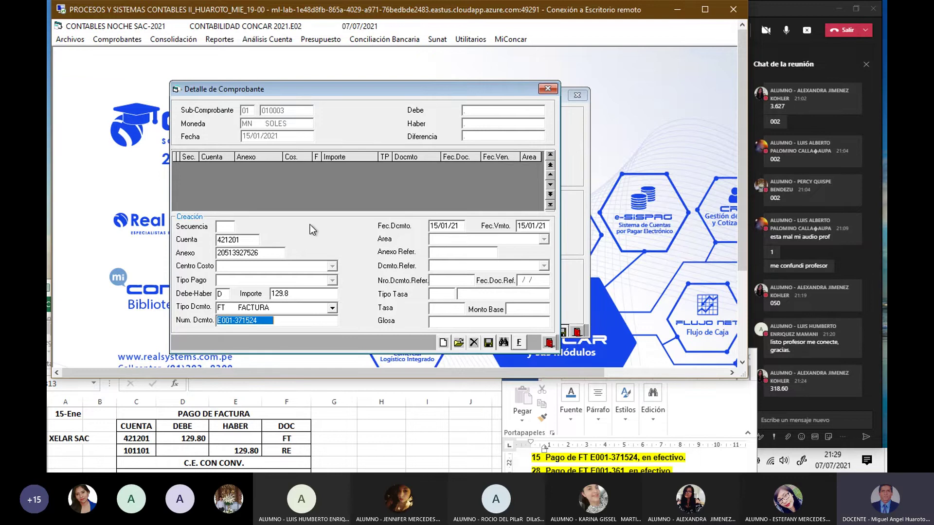
key("Return")
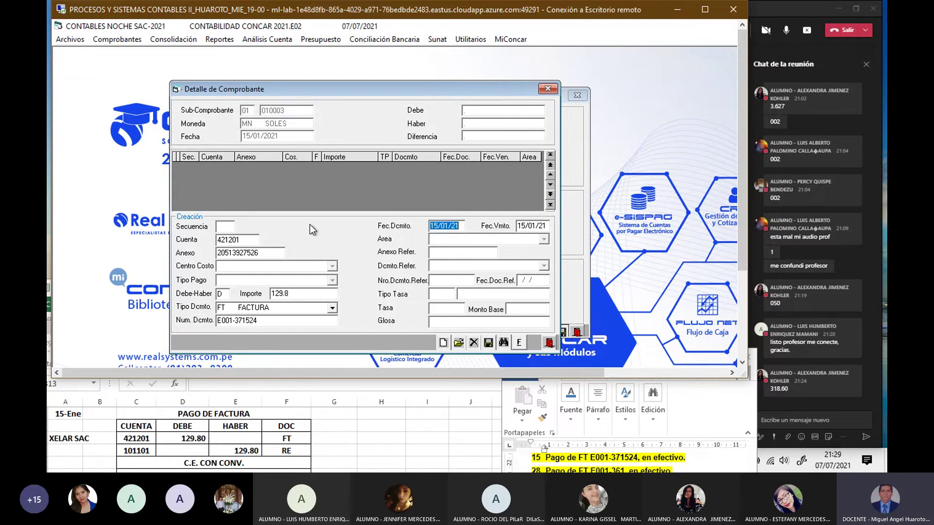
key("Return")
key("Return")
type("PAGO")
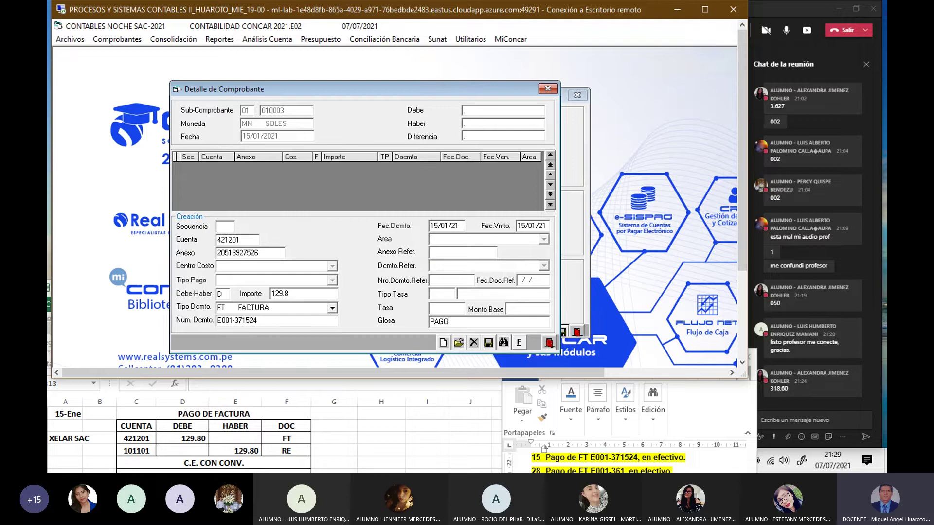
type(" FACTURA")
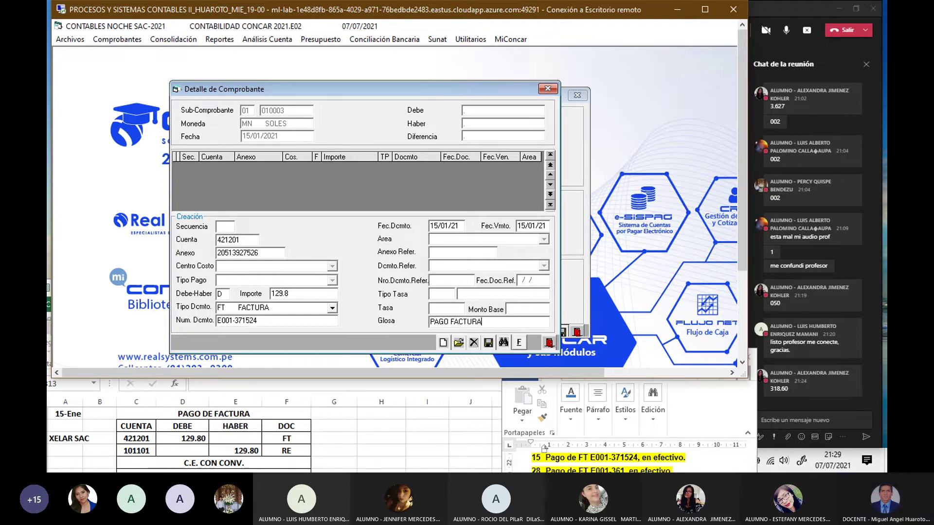
Step: Save the 421201 debit line and start a credit (H) line on account 101101 with document type RE
left_click(489, 343)
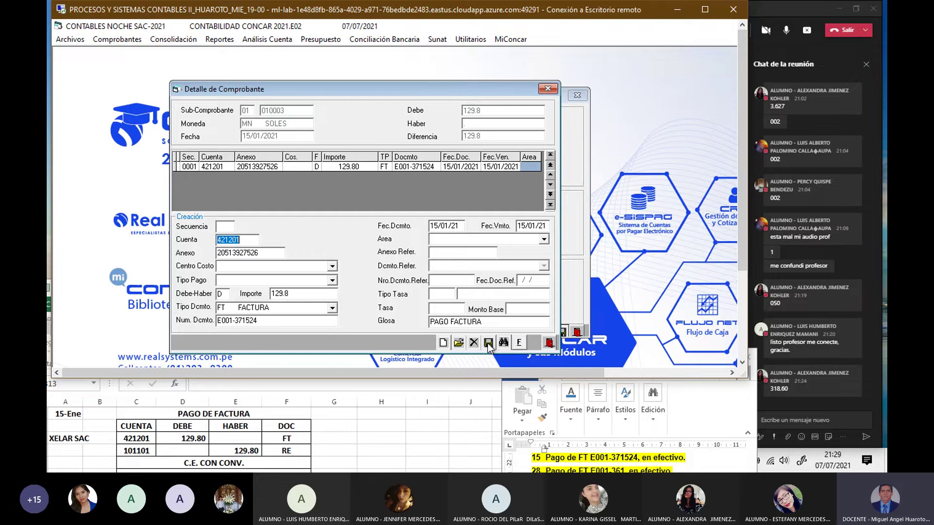
type("101101")
key("Return")
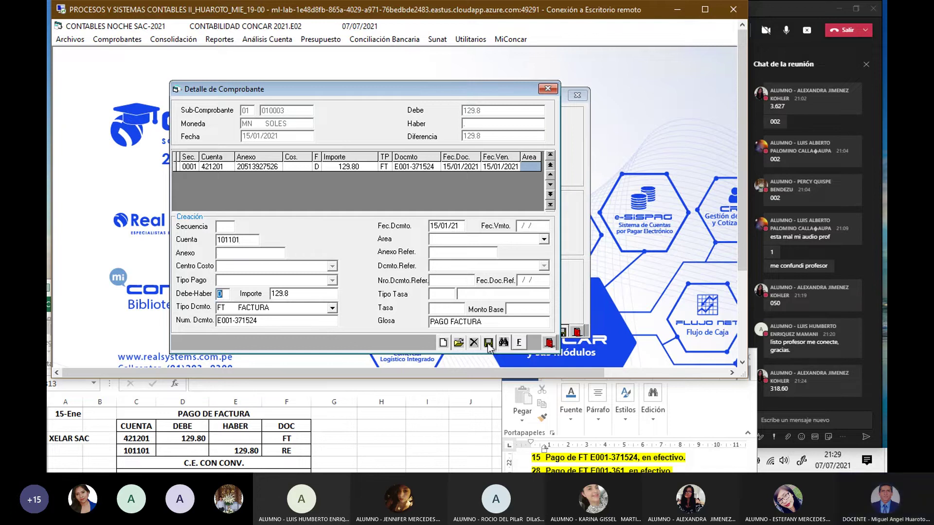
type("H")
key("Return")
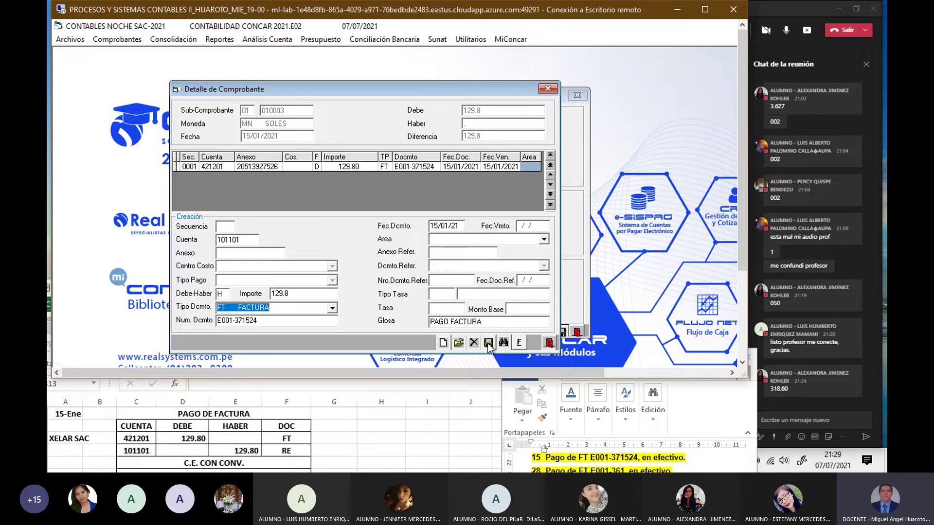
type("RE")
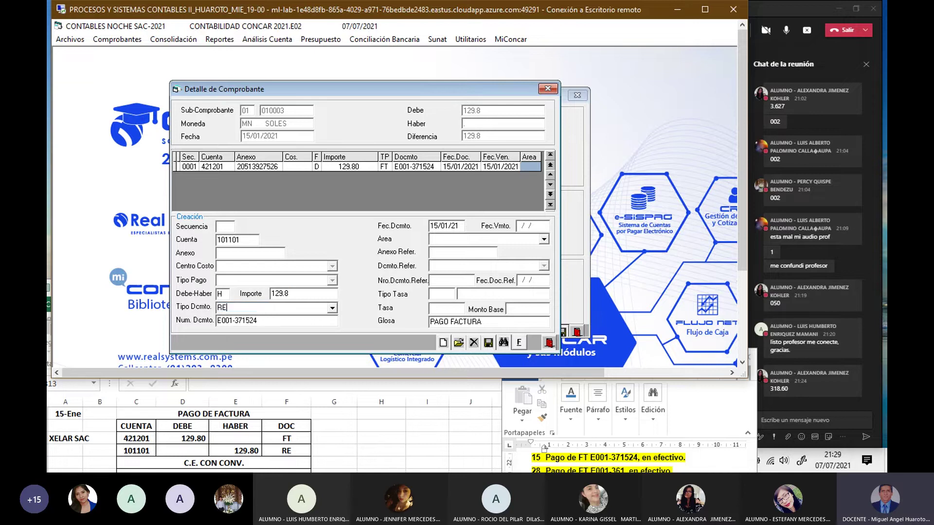
key("Return")
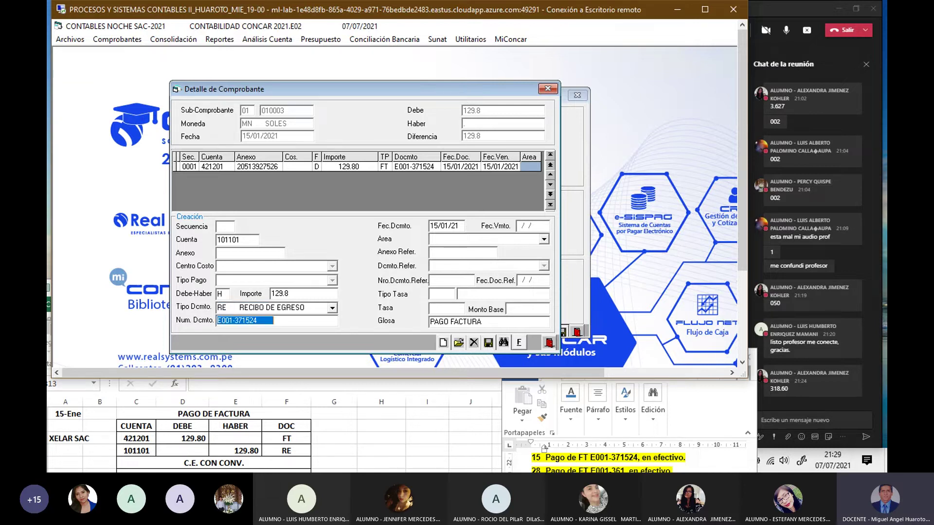
Step: Give the credit line receipt number 003, add it to the voucher, and finalize the voucher
key("BackSpace")
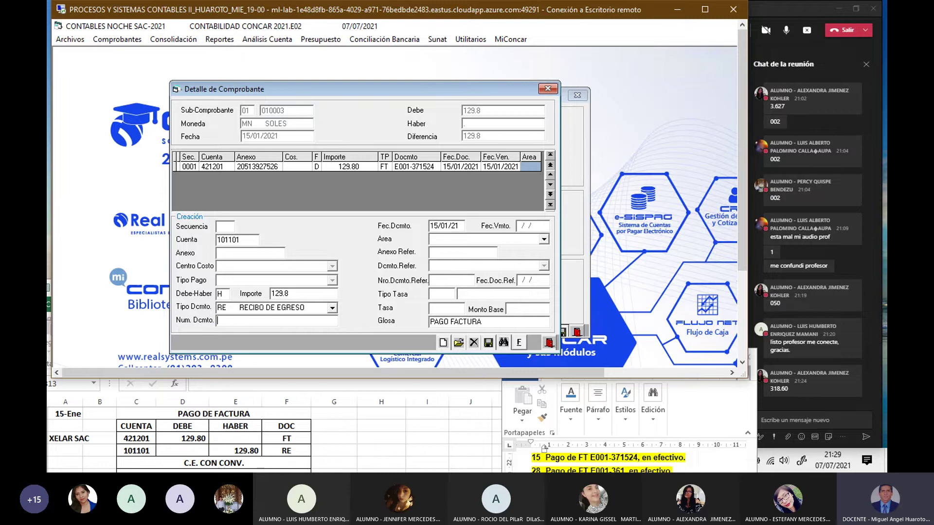
left_click(487, 343)
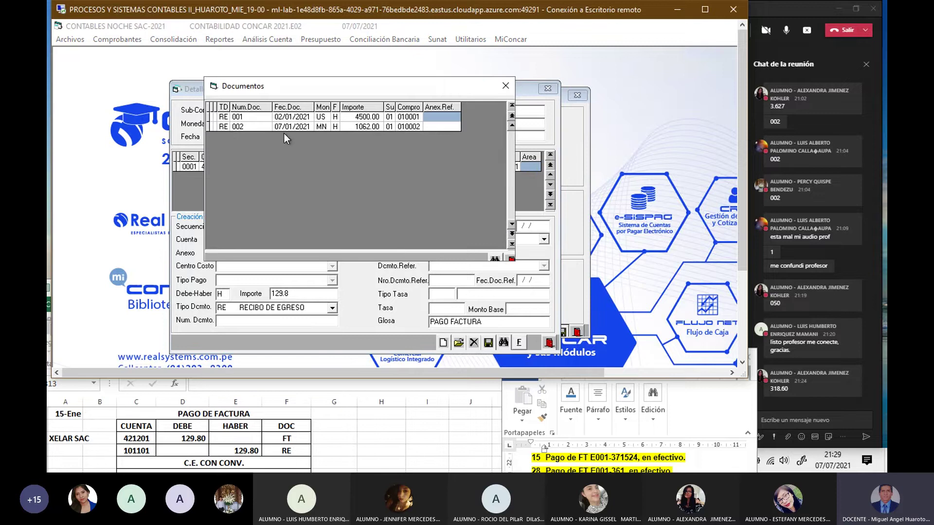
left_click(505, 88)
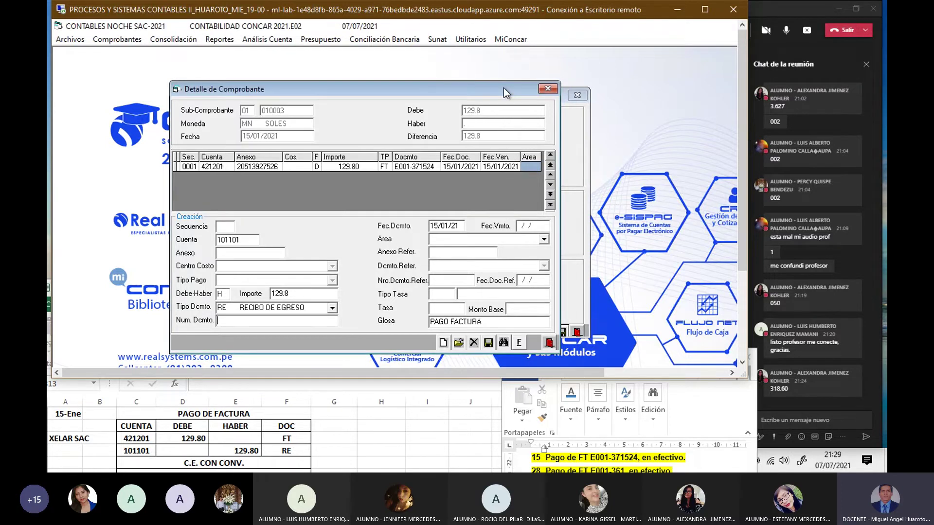
type("003")
key("Return")
key("Return")
type("050")
key("Return")
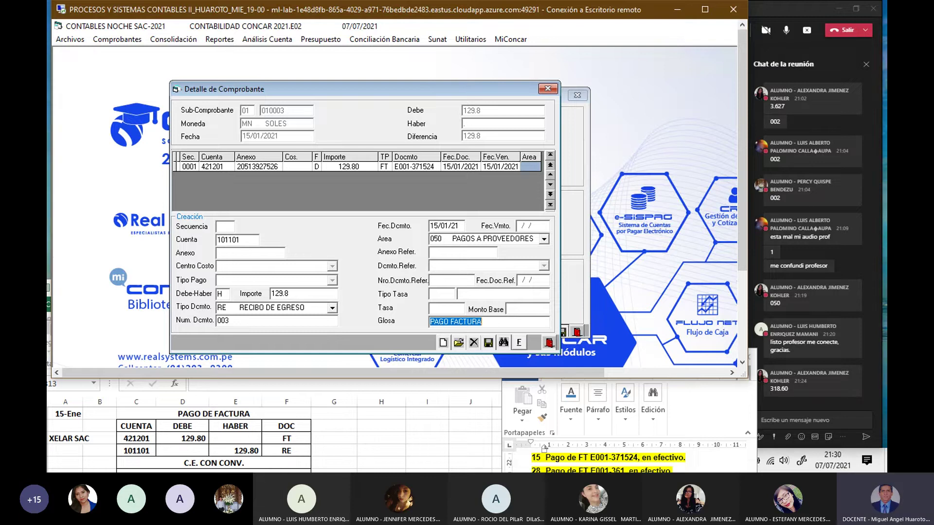
key("Return")
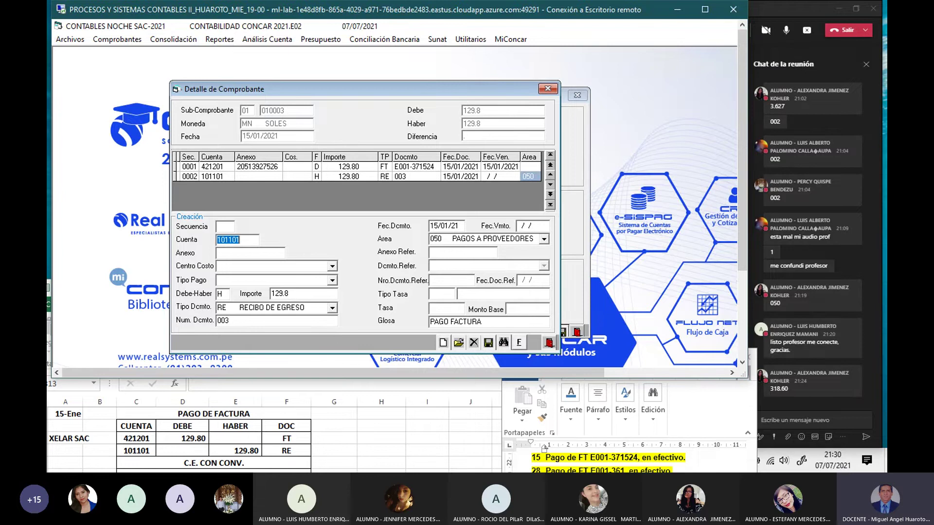
left_click(519, 343)
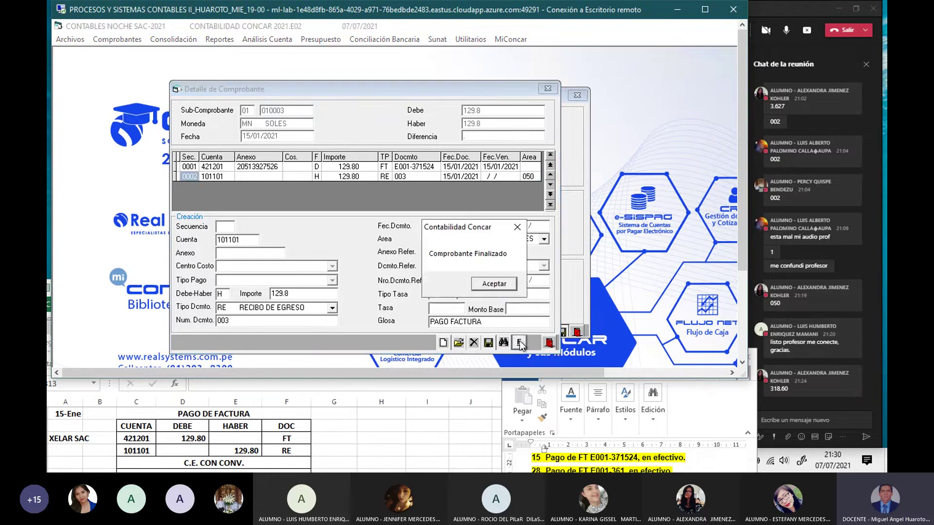
Step: Close Comprobantes Estándar and bring Excel up at the 28-Ene 758.40 and 103.00 payment rows
left_click(501, 284)
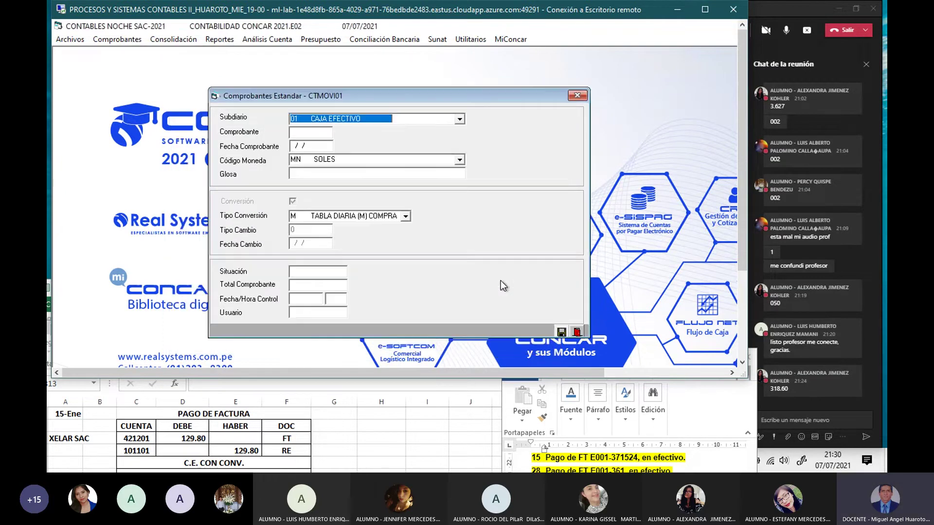
left_click(578, 95)
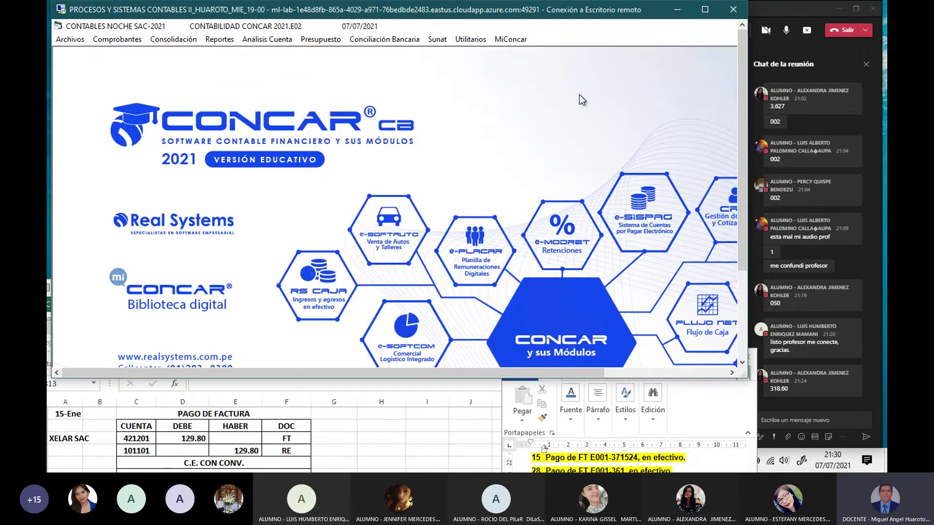
left_click(229, 432)
left_click_drag(290, 292, 304, 221)
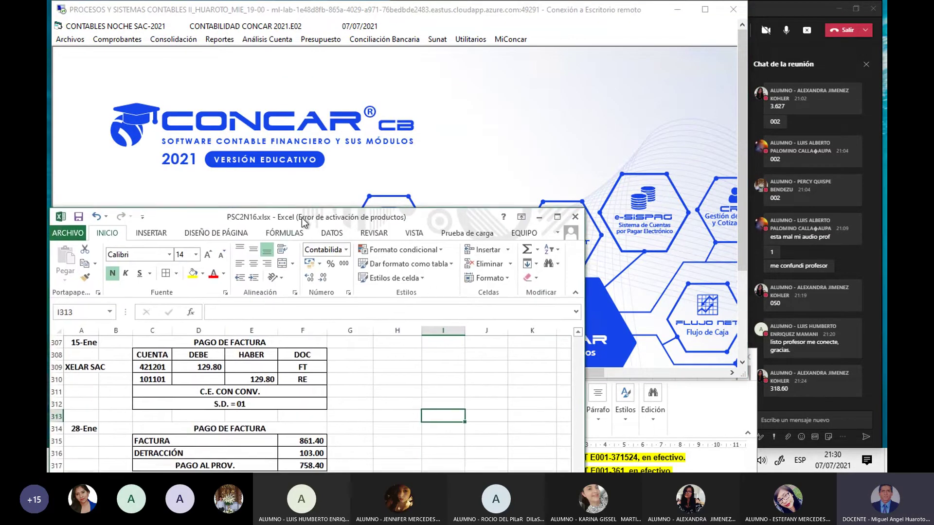
scroll(284, 396, "down", 3)
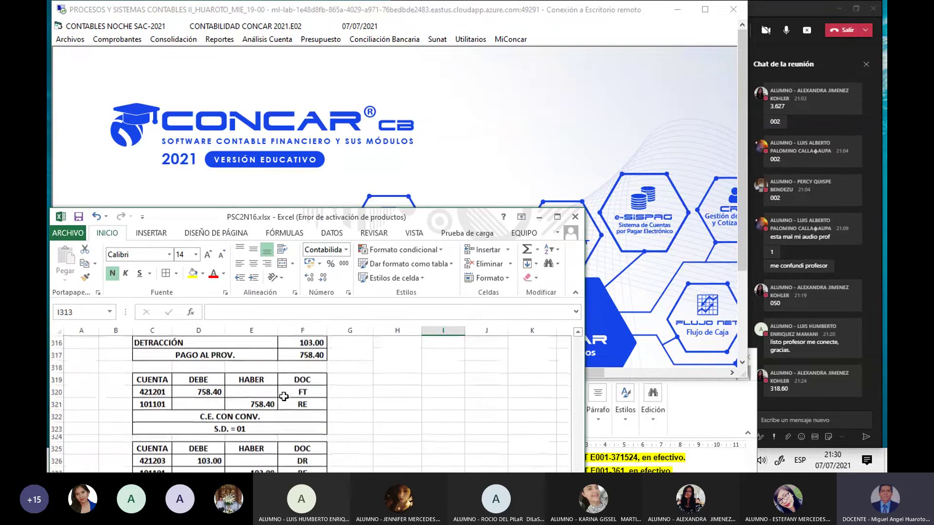
left_click(578, 332)
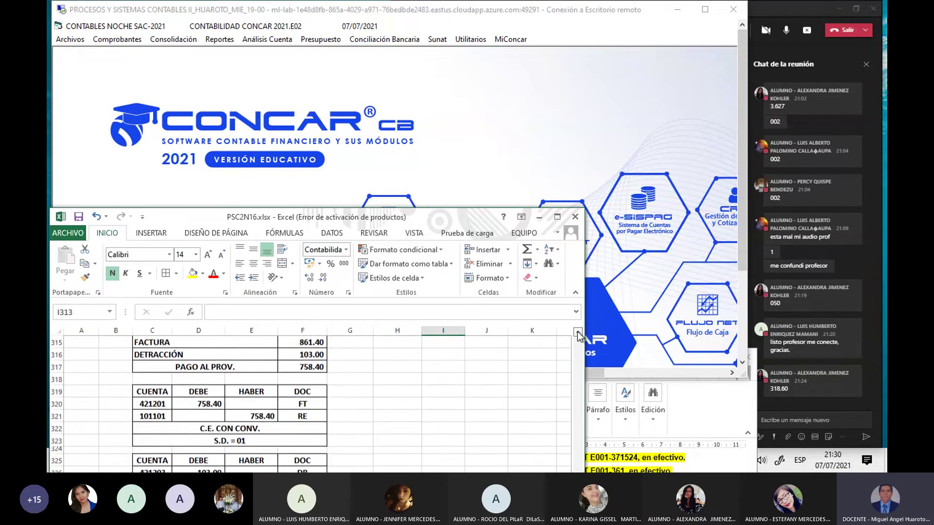
left_click(578, 332)
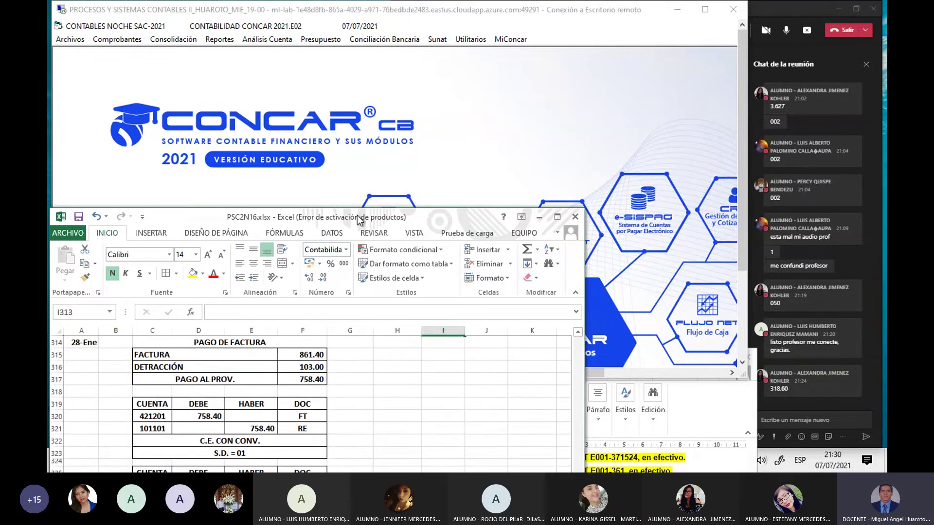
left_click_drag(360, 217, 353, 169)
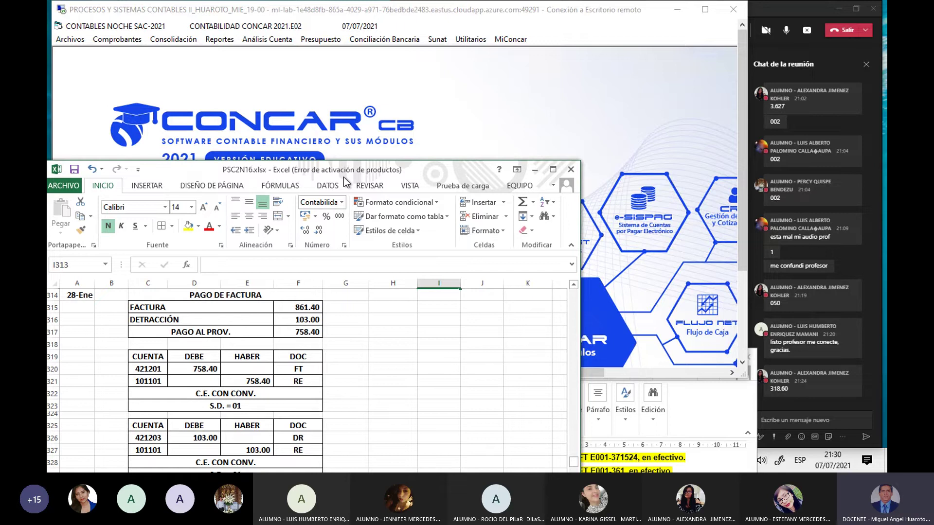
left_click(626, 462)
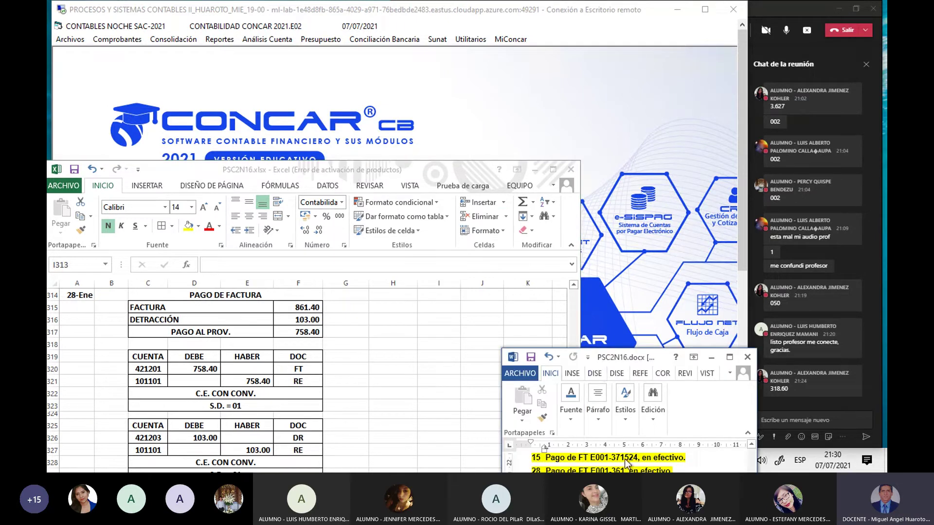
left_click_drag(606, 359, 556, 278)
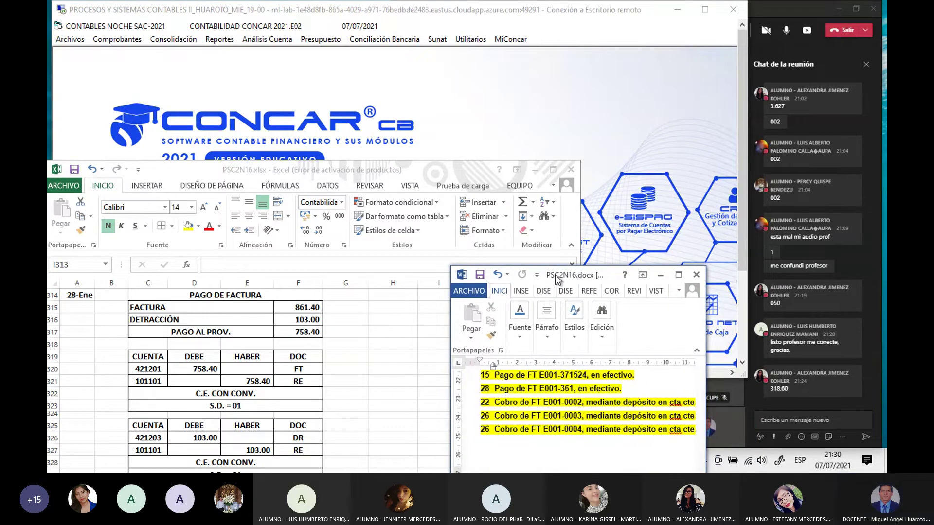
left_click(577, 389)
scroll(577, 387, "up", 1)
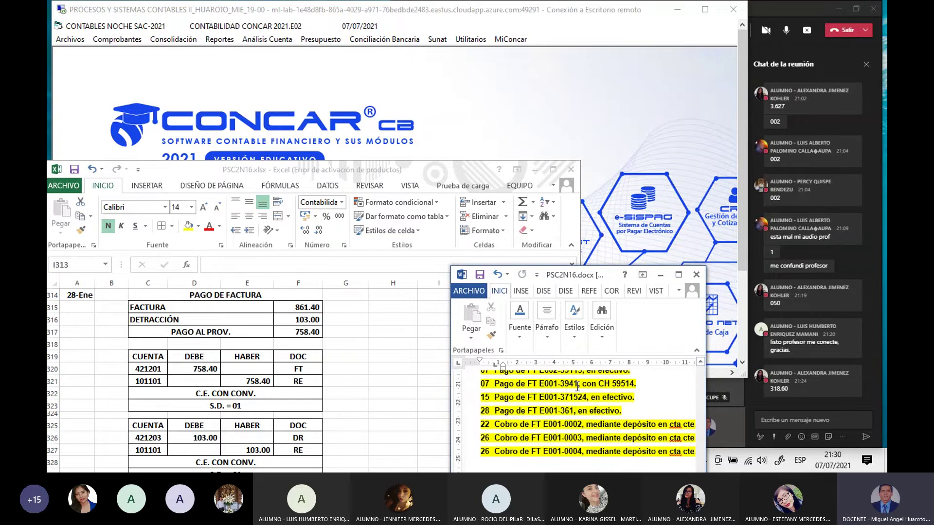
scroll(577, 387, "down", 2)
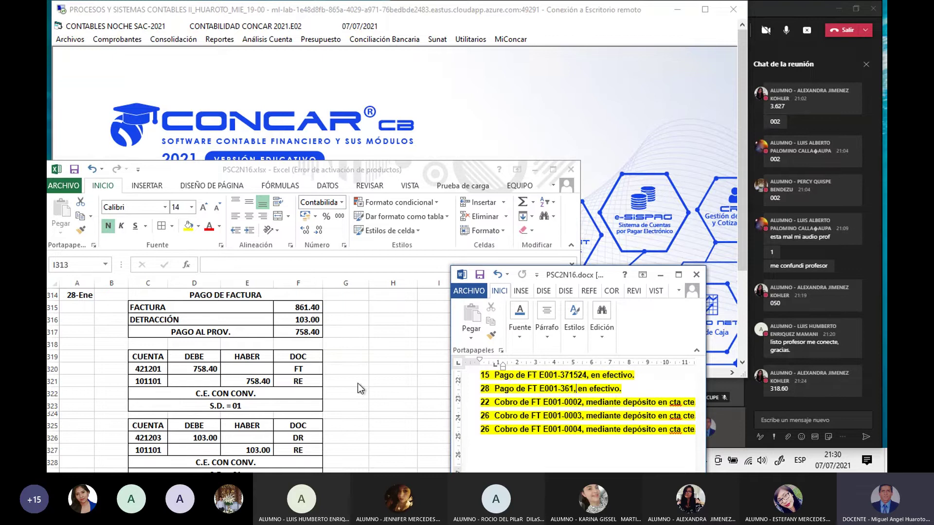
left_click(149, 306)
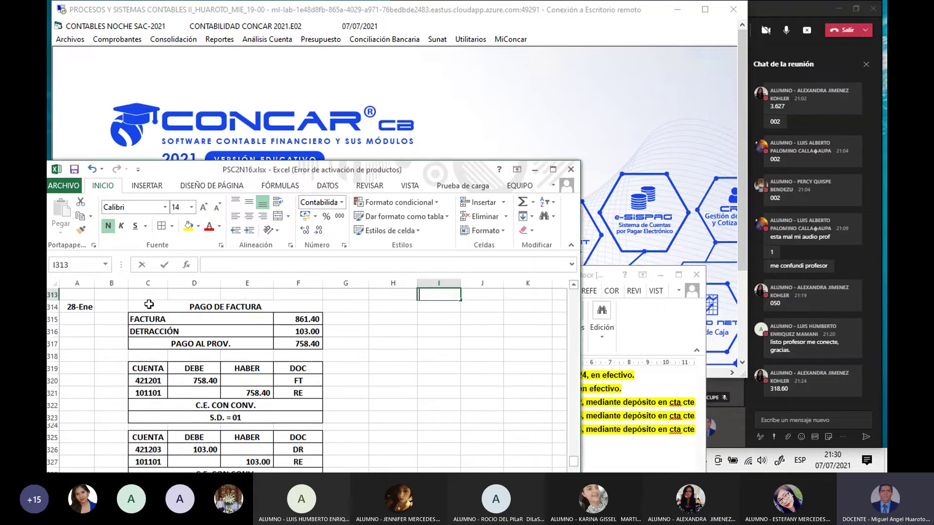
left_click(164, 317)
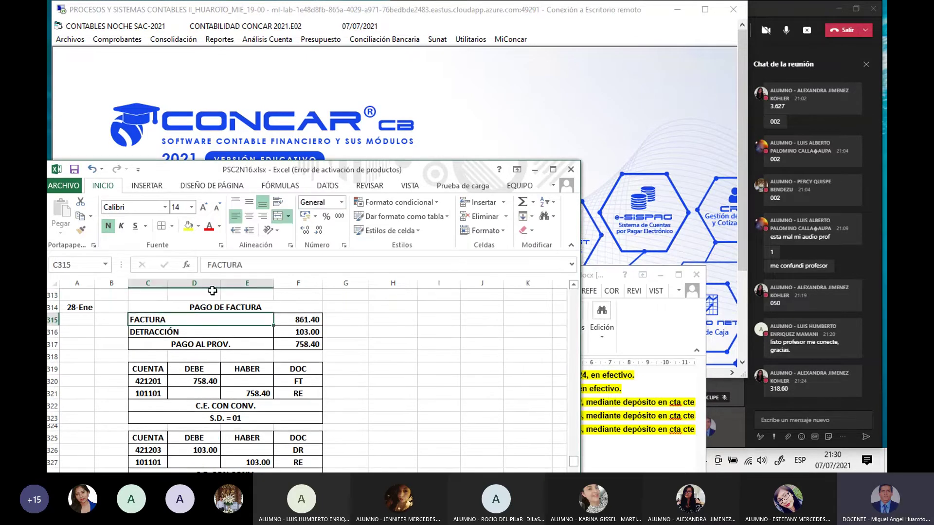
left_click(254, 267)
Step: Complete cell C315's label to read FACTURA E001-361
left_click(651, 403)
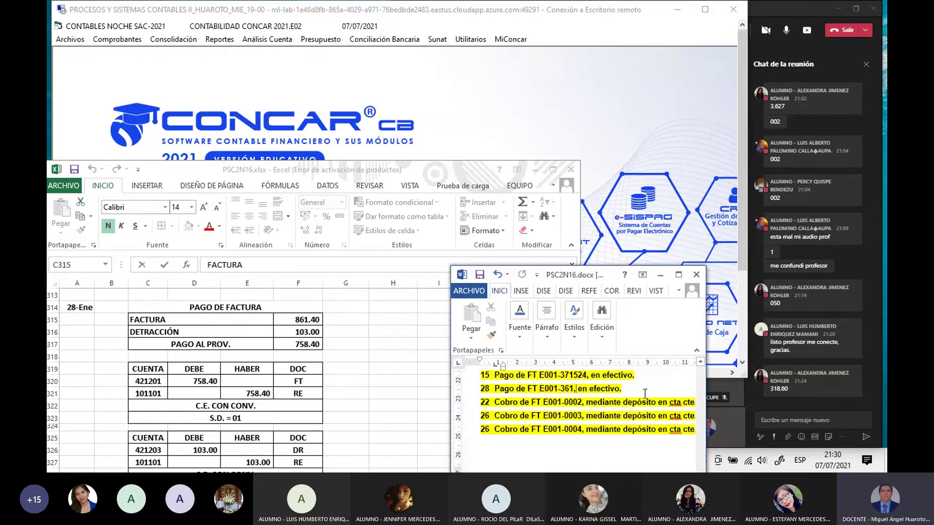
left_click(169, 319)
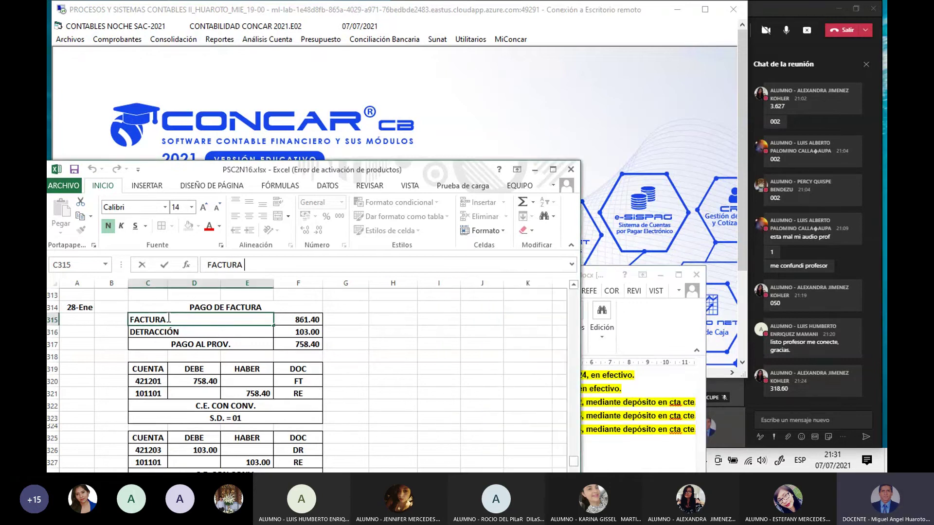
type("E001-361")
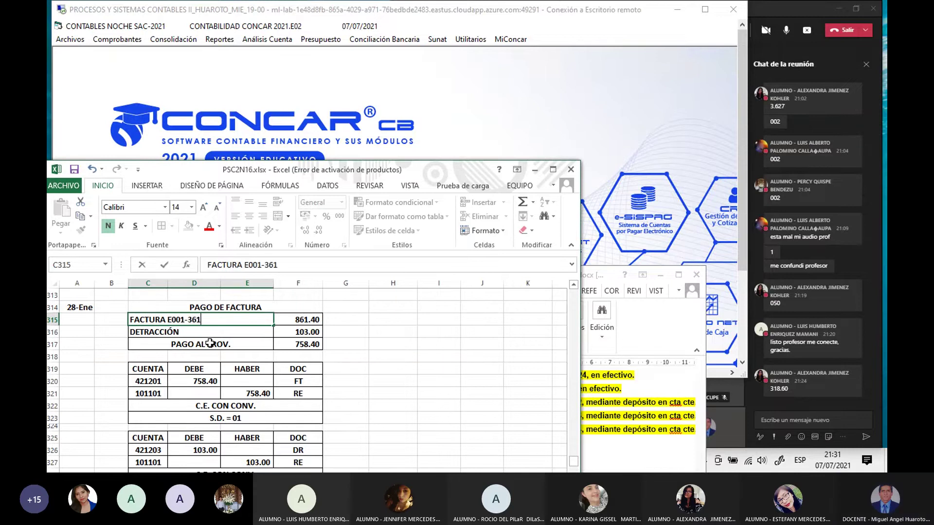
key("Return")
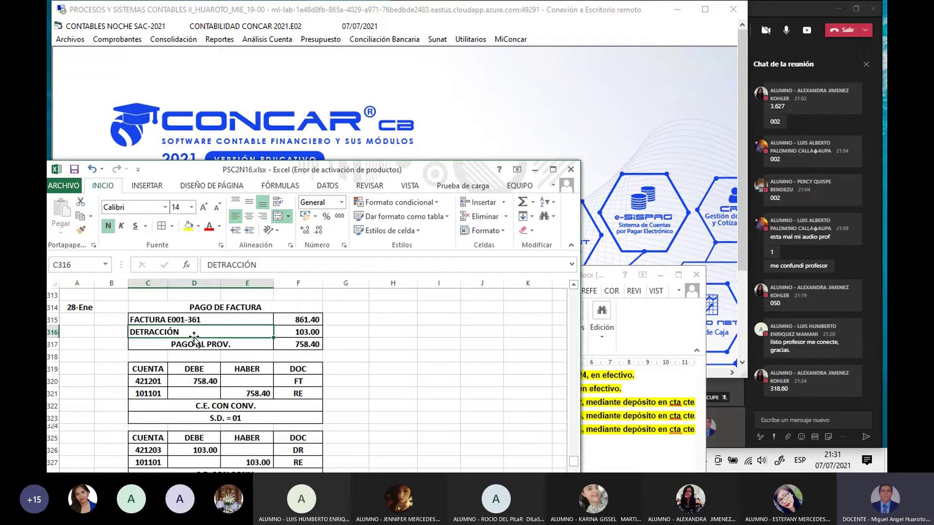
Step: Show the 28th GRUPO MUNDOTECH EIRL maintenance entry in a wider Word window
left_click(627, 422)
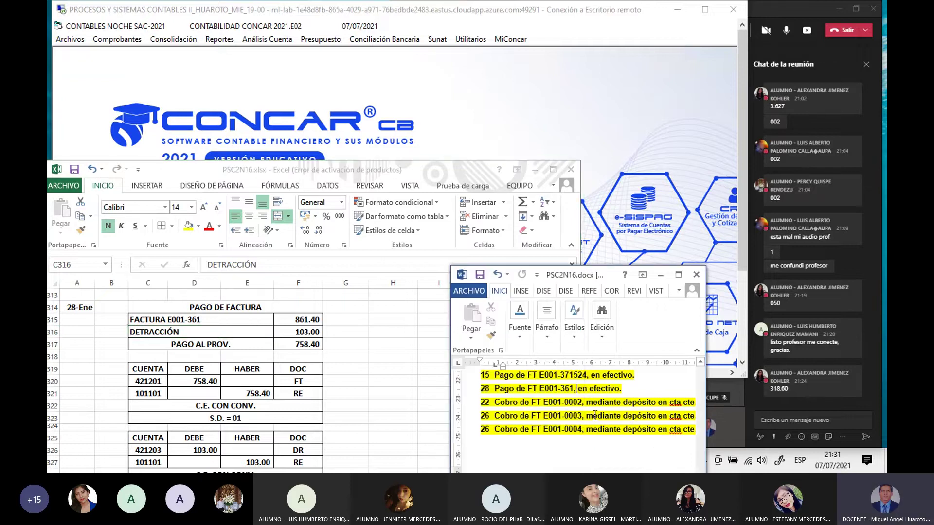
scroll(593, 414, "up", 1)
scroll(593, 413, "up", 8)
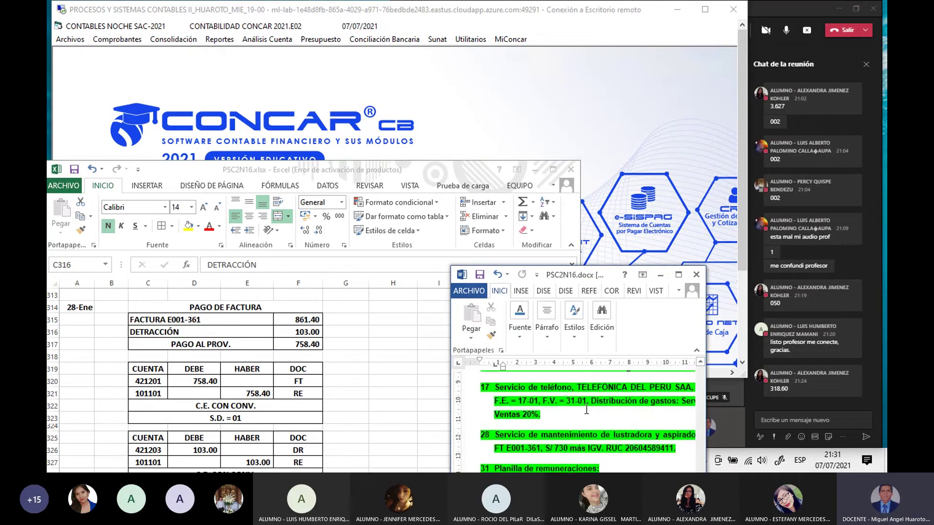
scroll(585, 411, "up", 8)
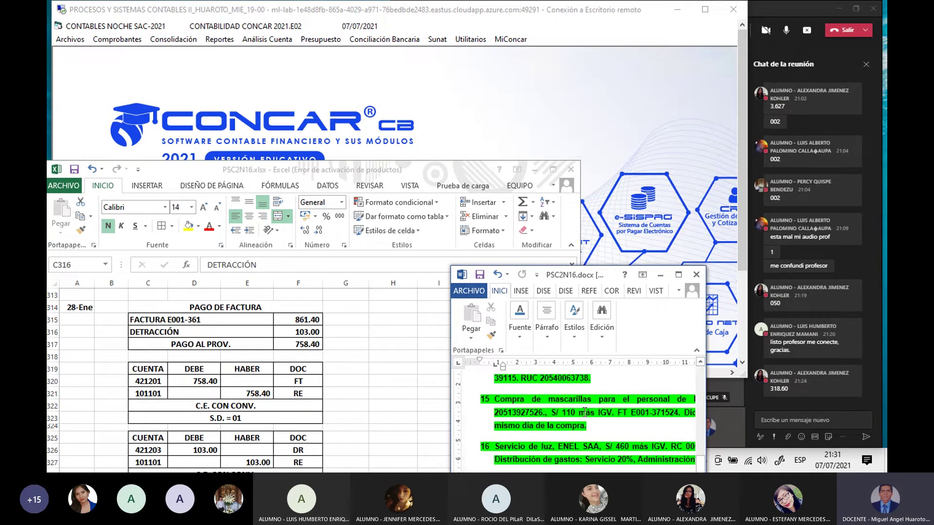
scroll(585, 412, "up", 5)
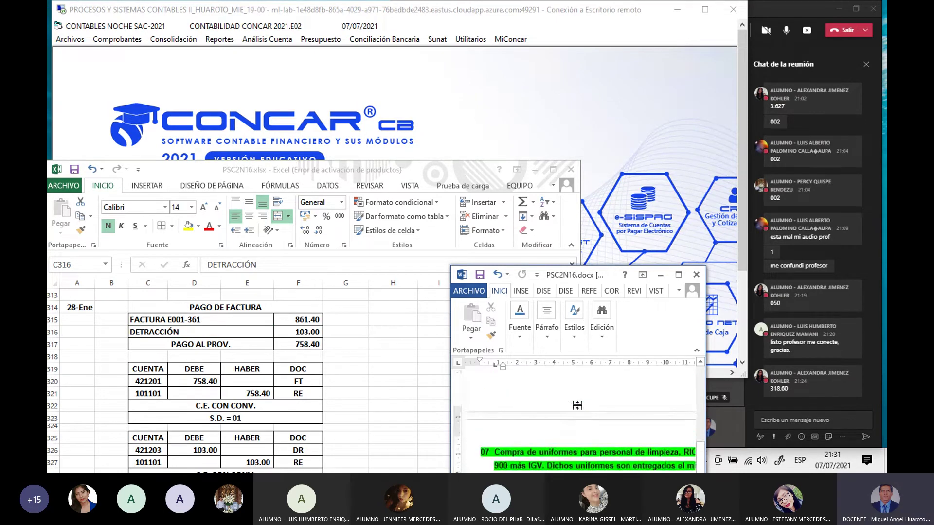
scroll(577, 405, "down", 6)
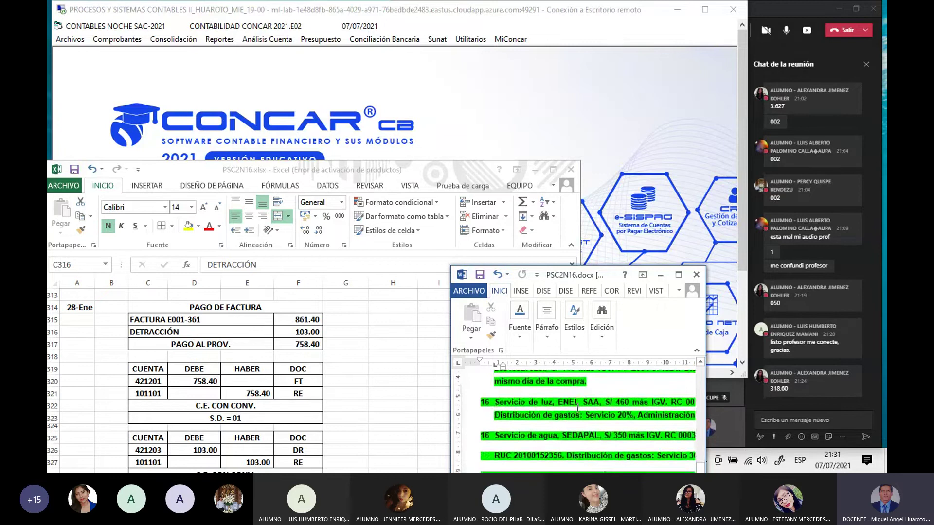
scroll(577, 405, "down", 4)
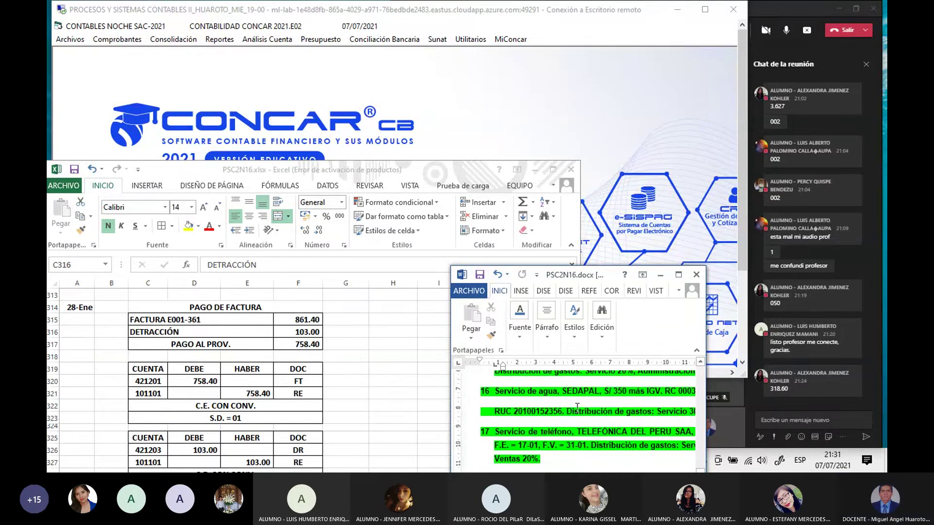
scroll(577, 407, "down", 3)
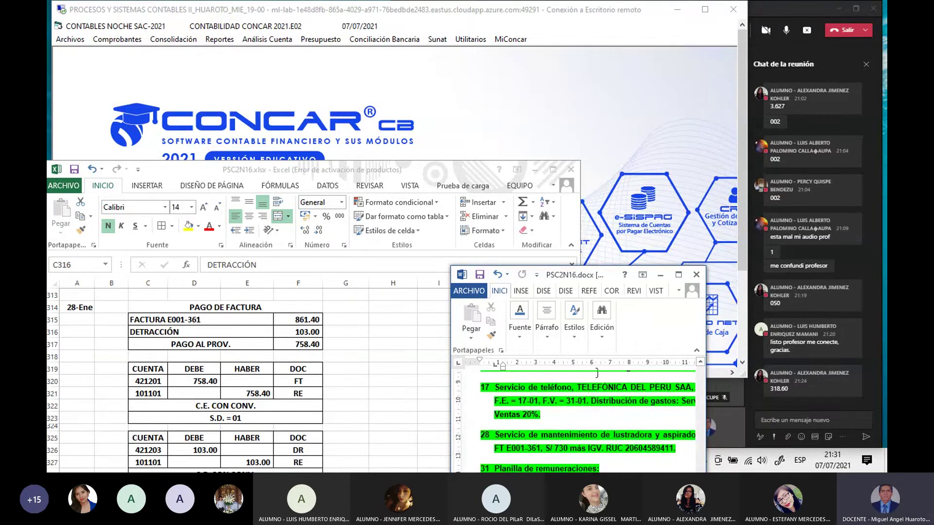
left_click_drag(603, 278, 561, 267)
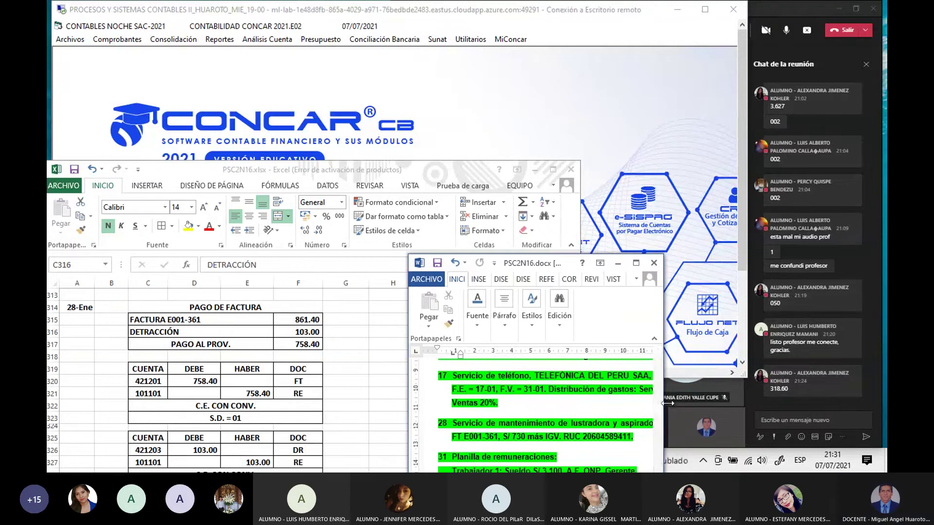
left_click_drag(666, 403, 809, 403)
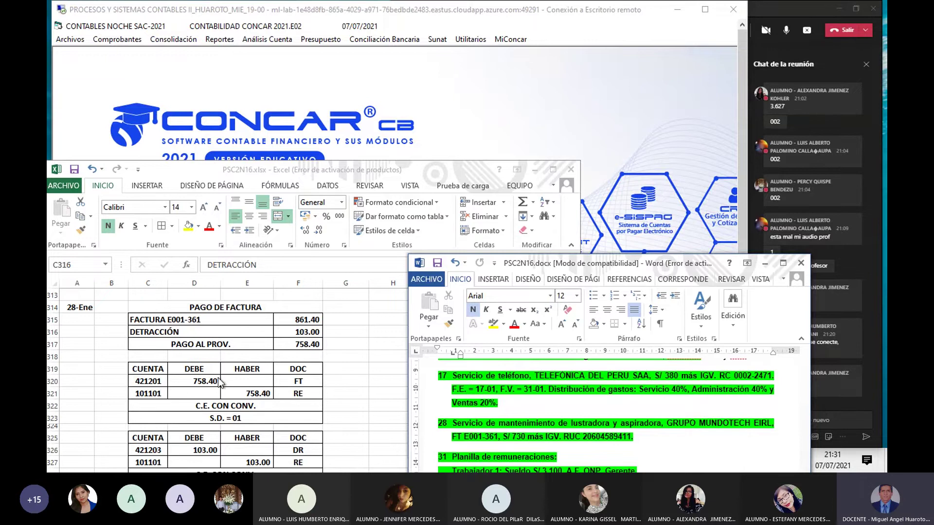
Step: Enter GRUPO MUNDOTECH in cell G320 beside the 758.40 debit line
left_click(265, 382)
left_click(360, 382)
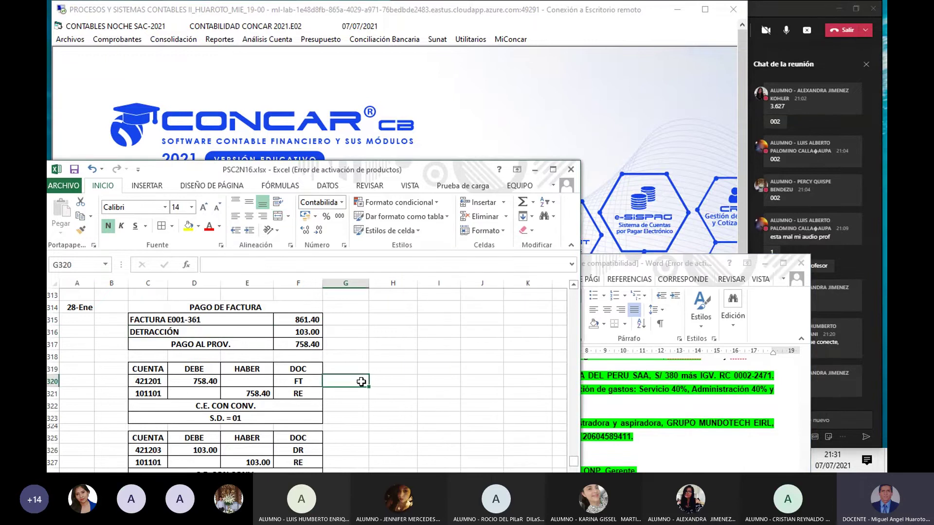
type("GRU")
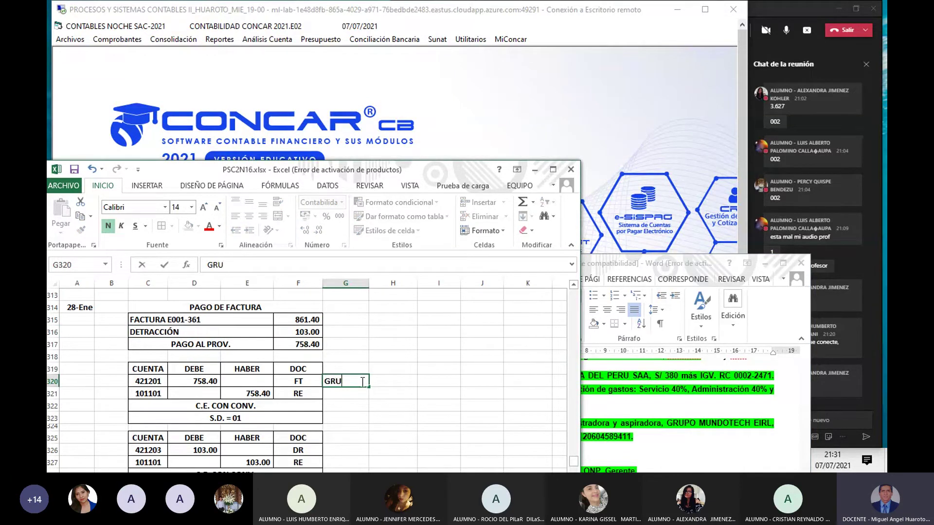
type("PO MUND")
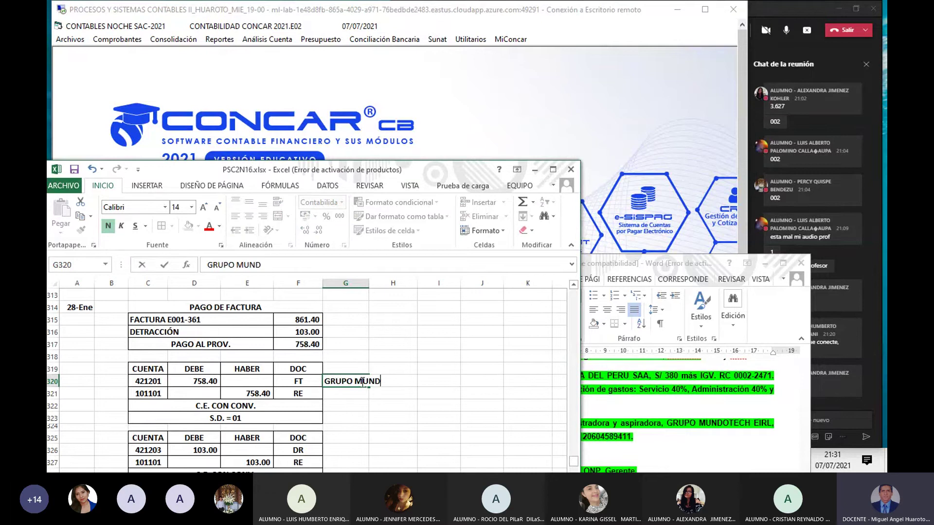
type("OTECH")
key("Return")
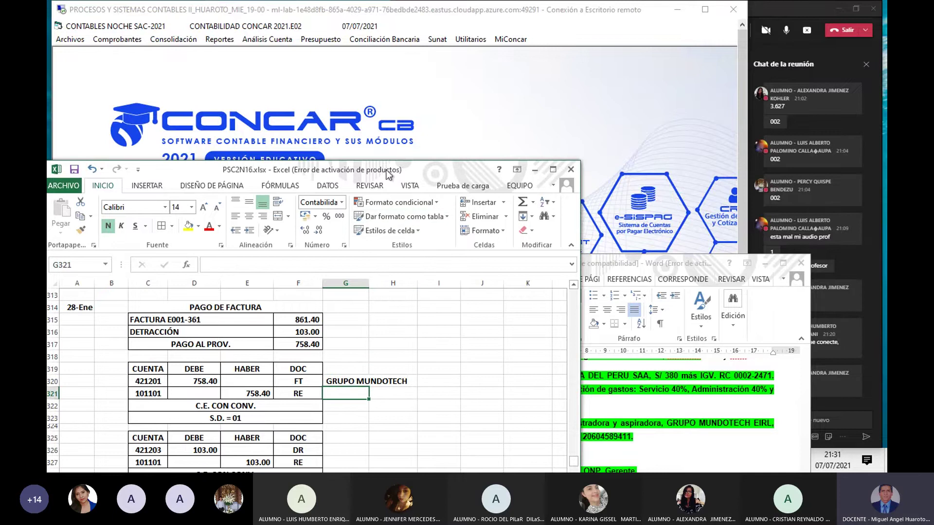
scroll(394, 359, "down", 1)
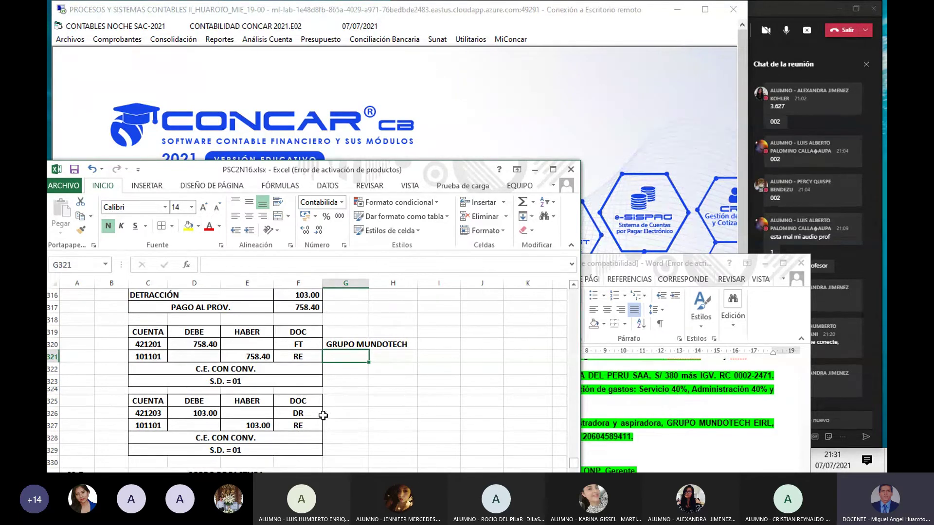
Step: Check account 421203 and document type DR in row 326, then return to CONCAR
left_click(151, 412)
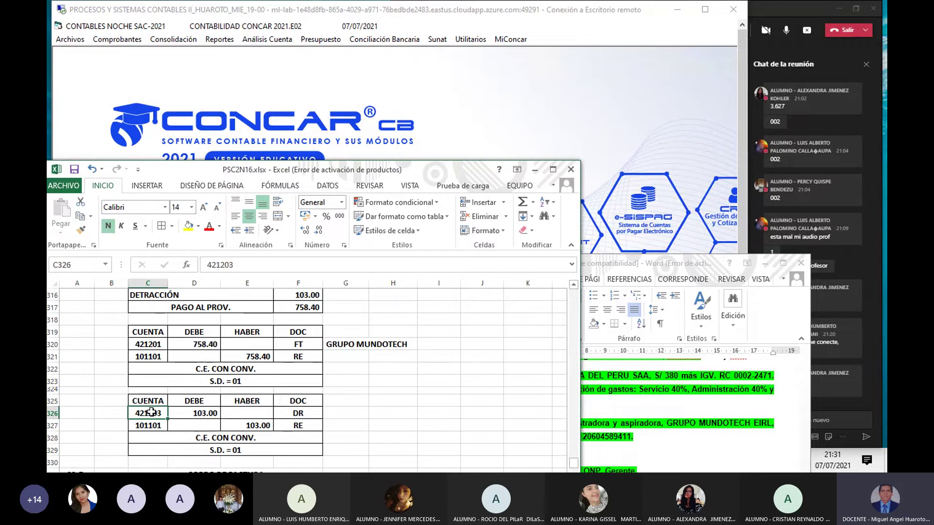
left_click(297, 413)
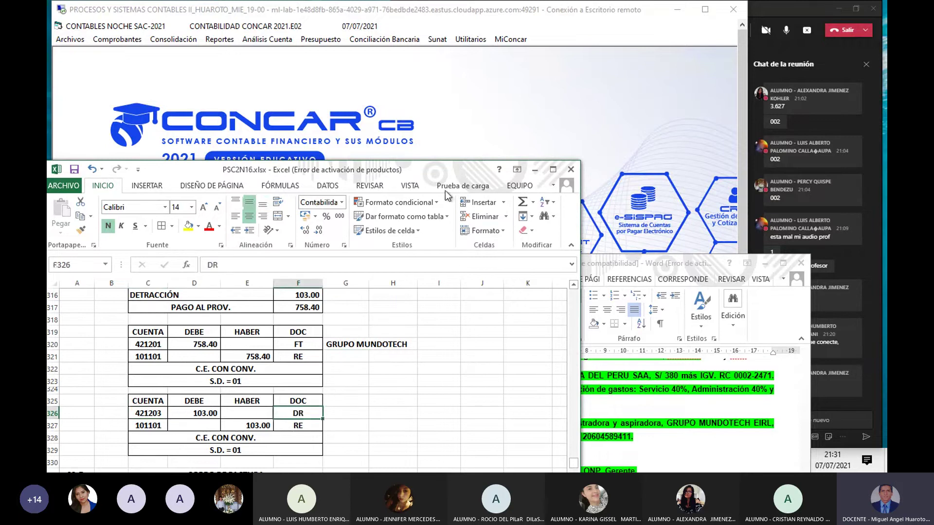
left_click_drag(429, 174, 360, 188)
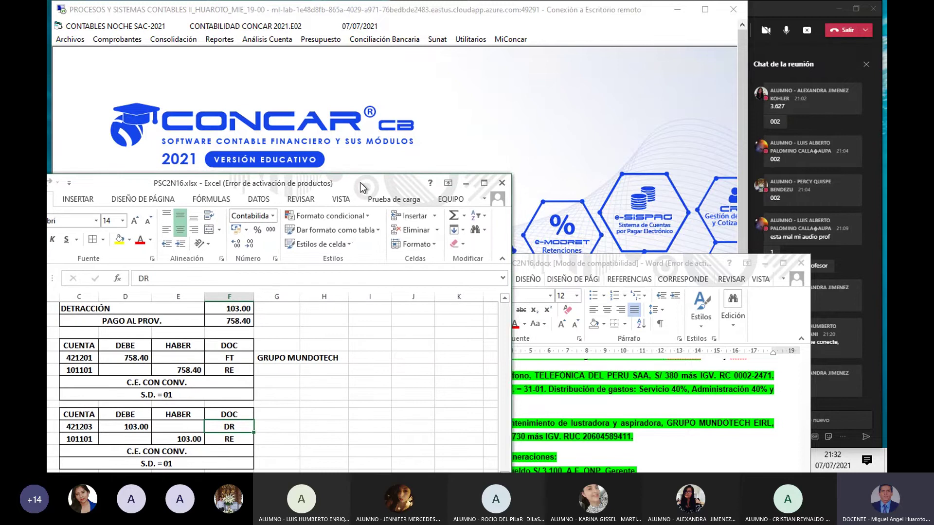
left_click(366, 145)
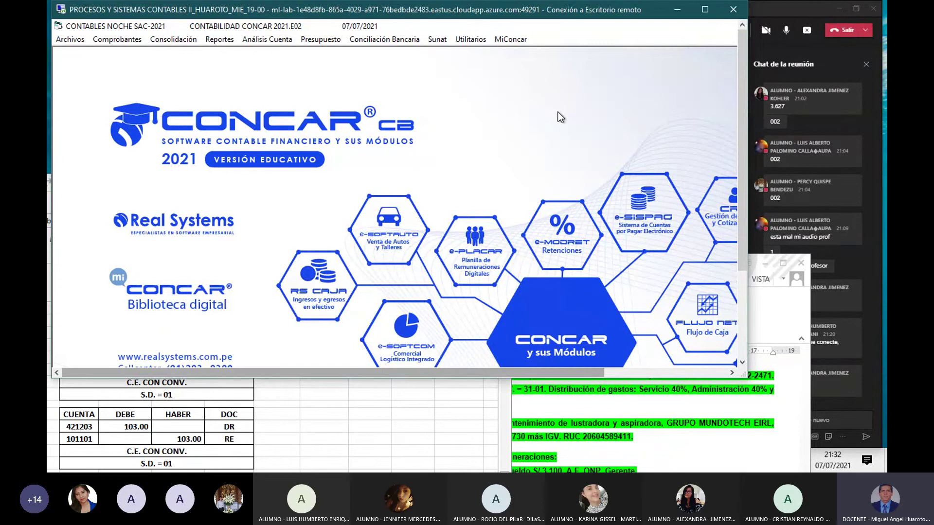
Step: Open Generación Archivo Saldo Documento from the Análisis Cuenta menu
left_click(270, 41)
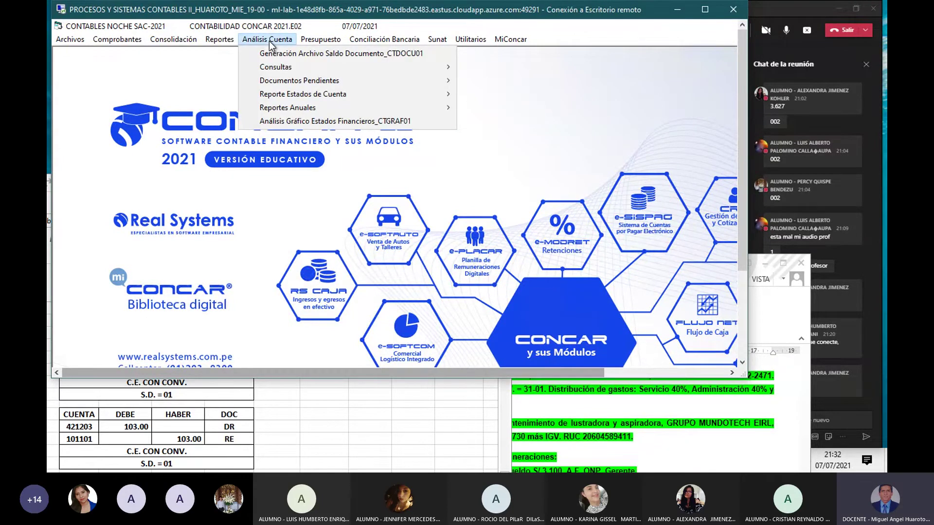
left_click(605, 393)
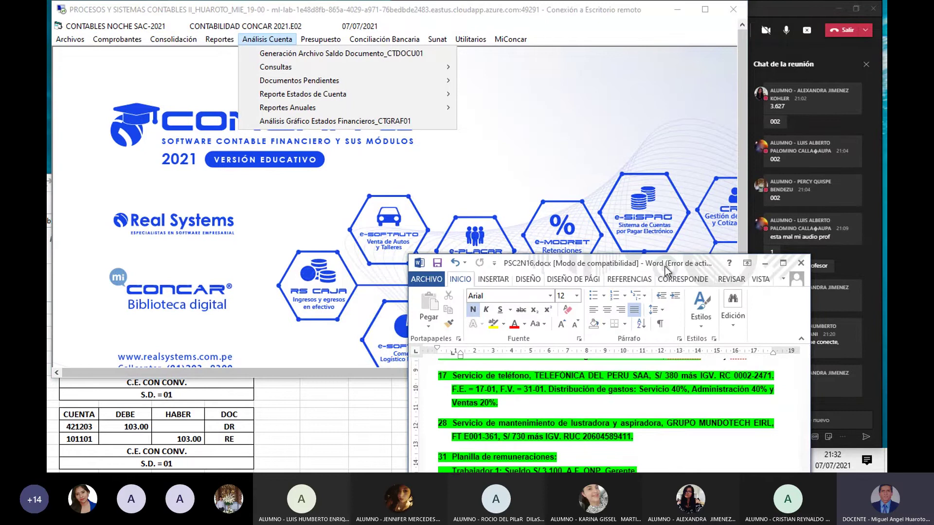
left_click_drag(664, 267, 592, 272)
left_click(546, 132)
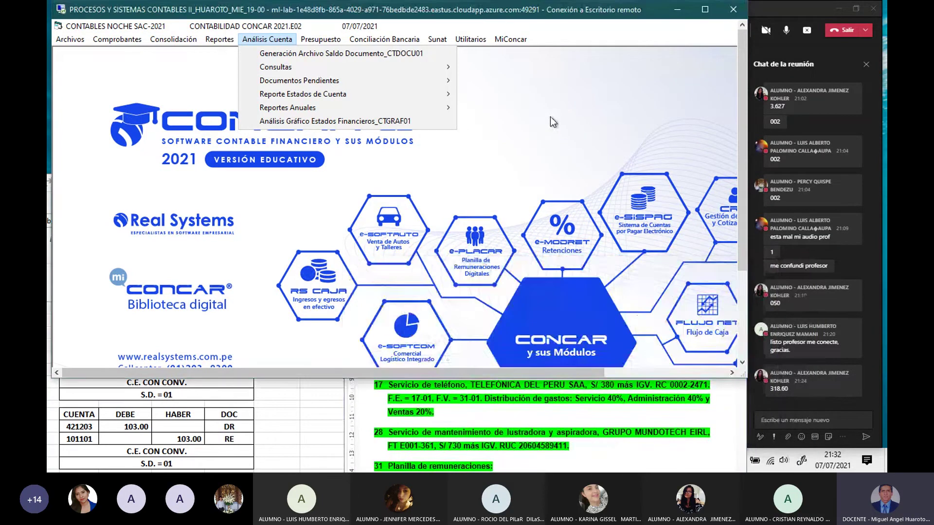
left_click(271, 40)
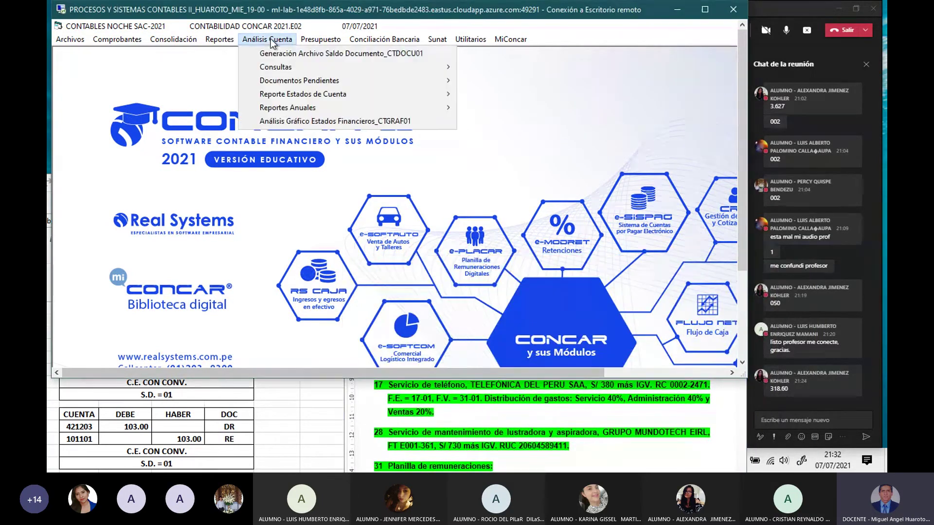
left_click(298, 54)
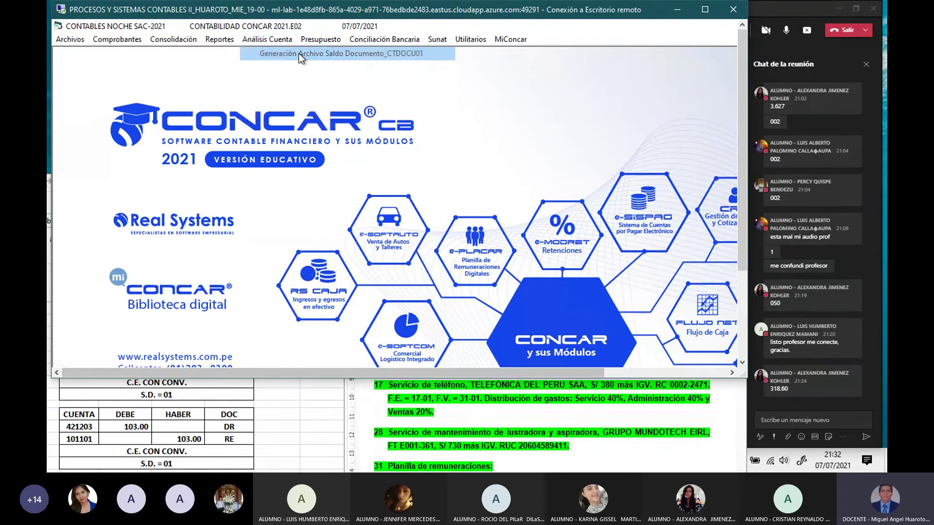
left_click_drag(244, 56, 513, 101)
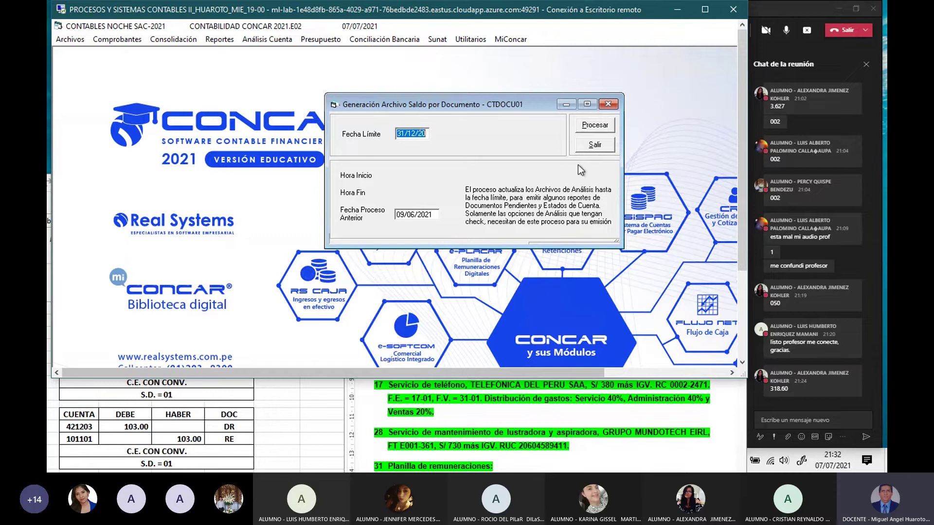
Step: Set the limit date to 31/01/21, process the file, and acknowledge completion
type("28/02/21")
key("BackSpace")
key("BackSpace")
key("BackSpace")
key("BackSpace")
key("BackSpace")
key("BackSpace")
type("310521")
key("BackSpace")
key("BackSpace")
key("BackSpace")
key("BackSpace")
key("BackSpace")
key("BackSpace")
type("310121")
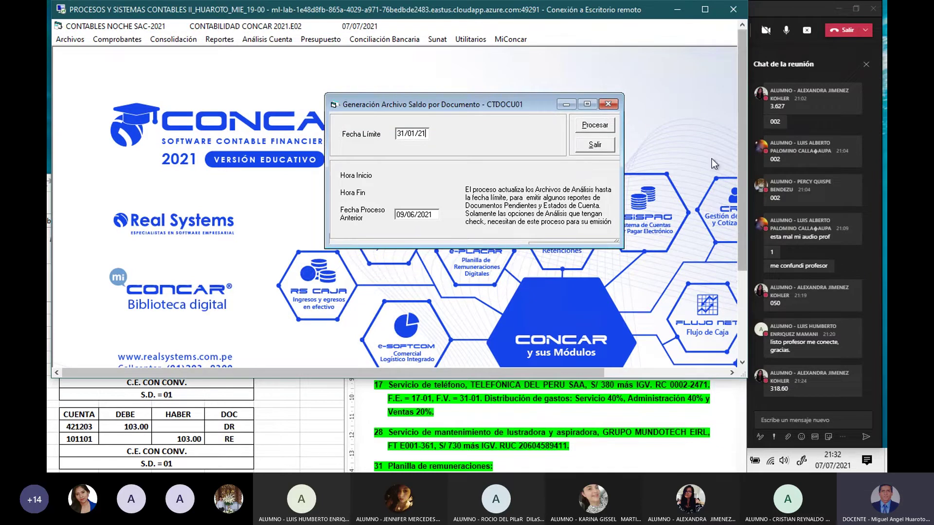
left_click(590, 126)
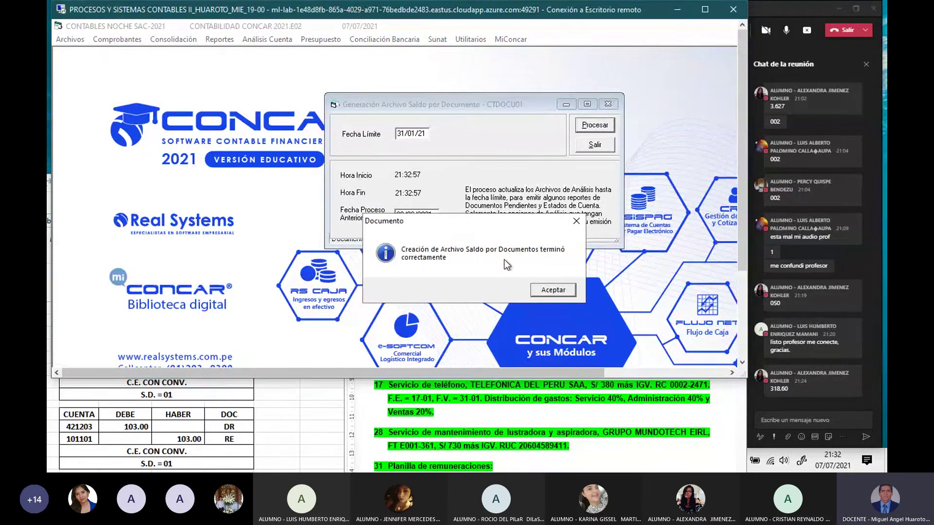
left_click(546, 290)
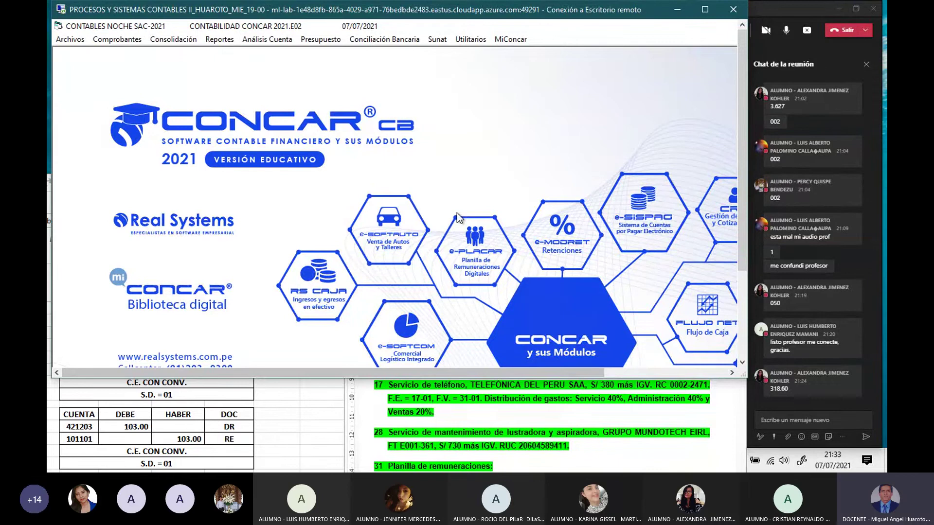
Step: Go to Análisis Cuenta > Reporte Estados de Cuenta for the Por Cuenta - Anexo report
left_click(277, 40)
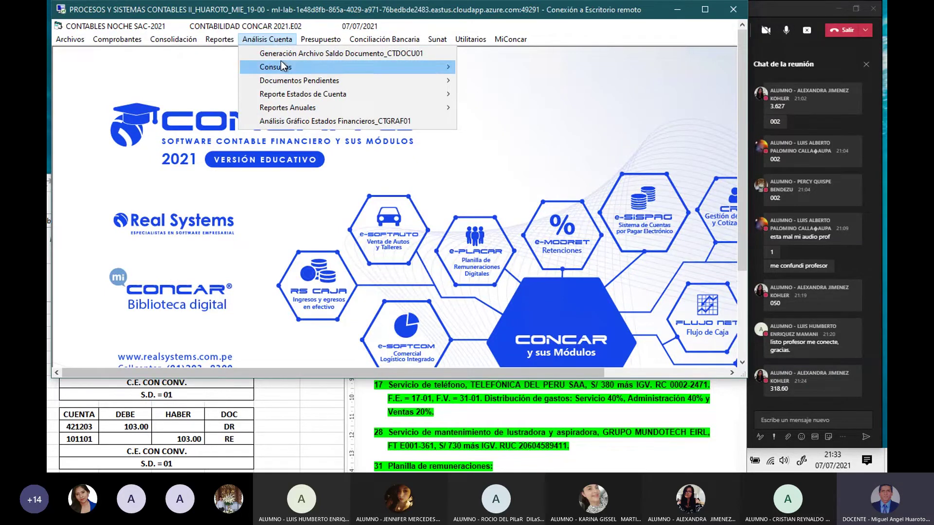
mouse_move(297, 87)
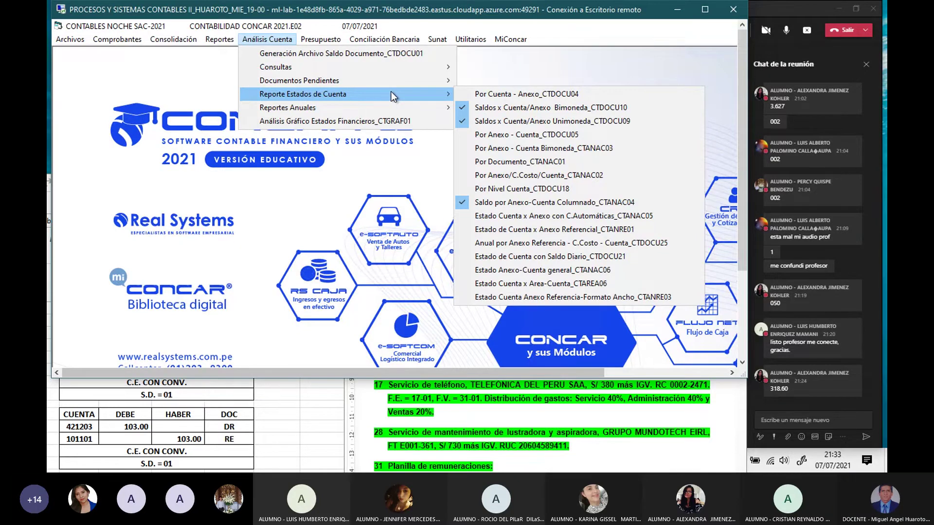
Step: Open the Estado Cuenta-Anexo report and enter 421201 as the Cuenta Inicial
left_click(480, 94)
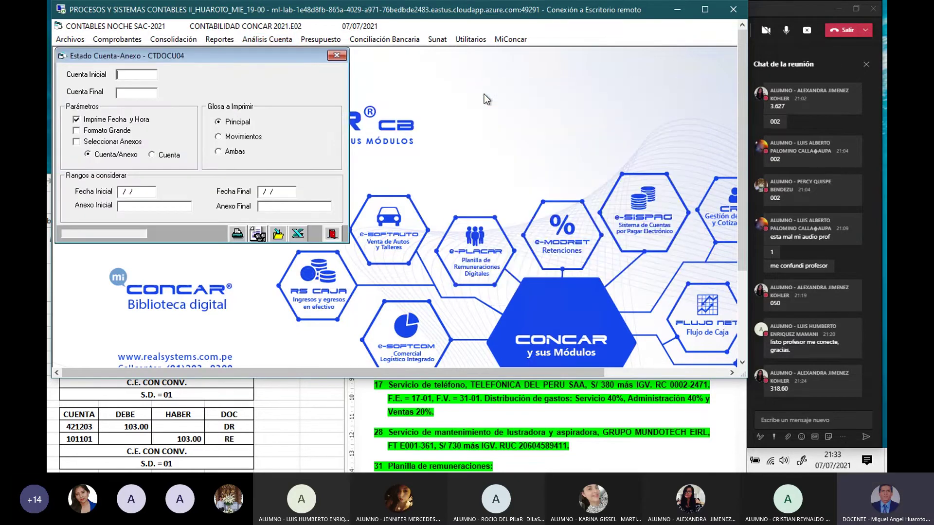
left_click_drag(297, 57, 402, 86)
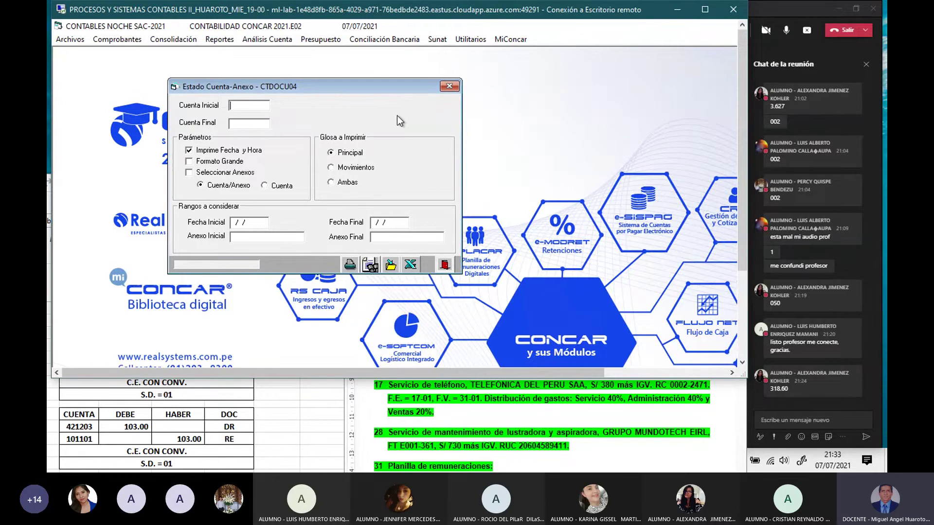
type("421201")
key("Return")
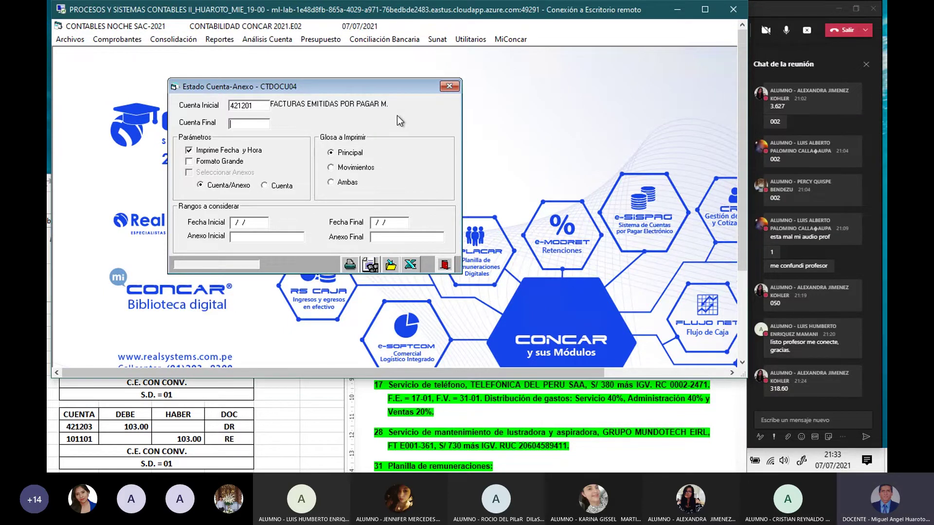
Step: Enter 421203 (DETRACCIONES POR PAGAR MN) as the Cuenta Final
left_click(780, 10)
left_click(293, 172)
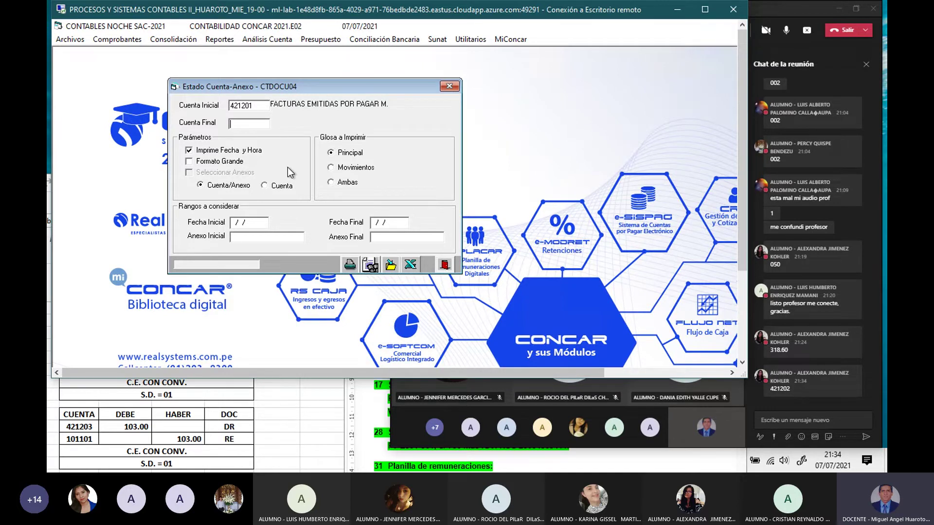
type("42120")
type("3")
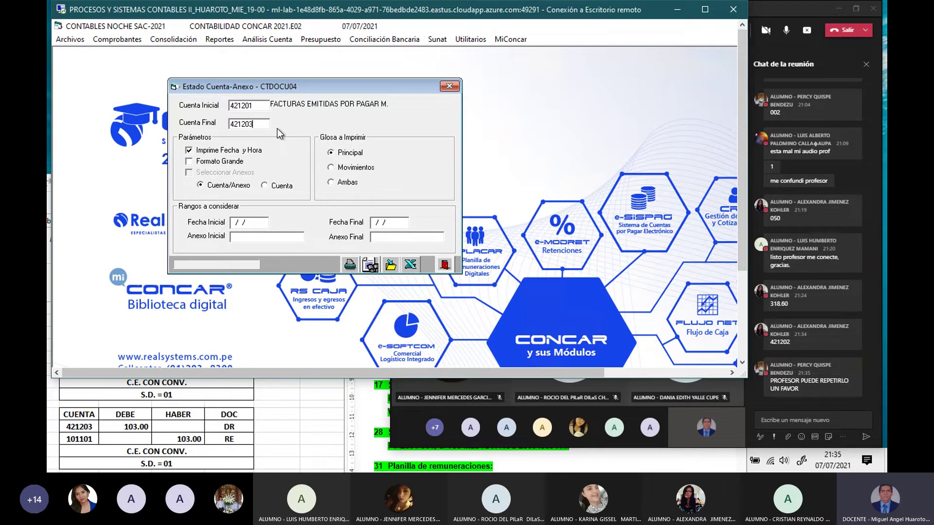
key("Return")
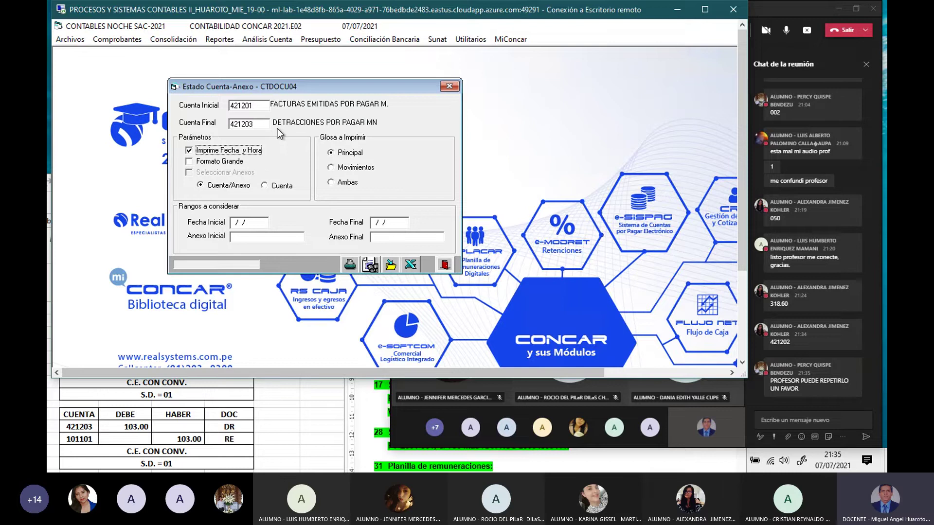
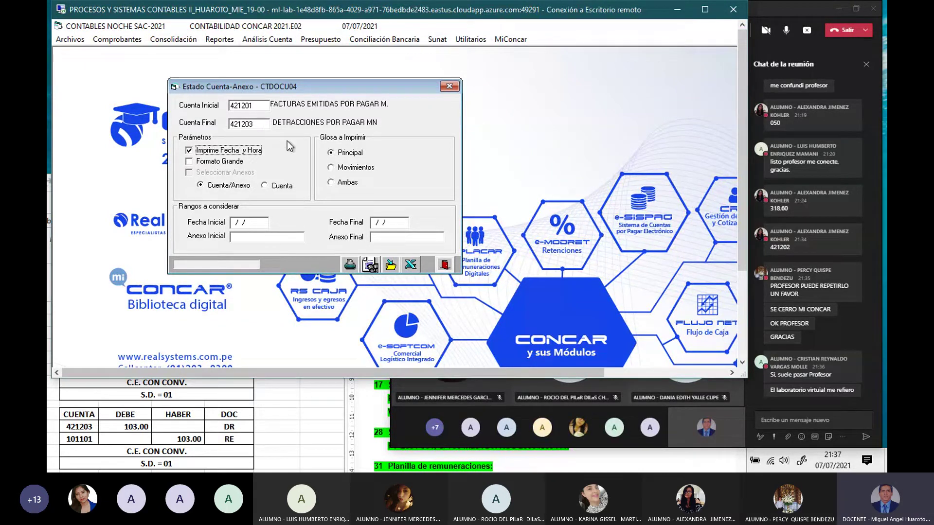
Step: Show the Movimientos statement for 01/01/21 to 31/01/21 on screen
left_click(336, 169)
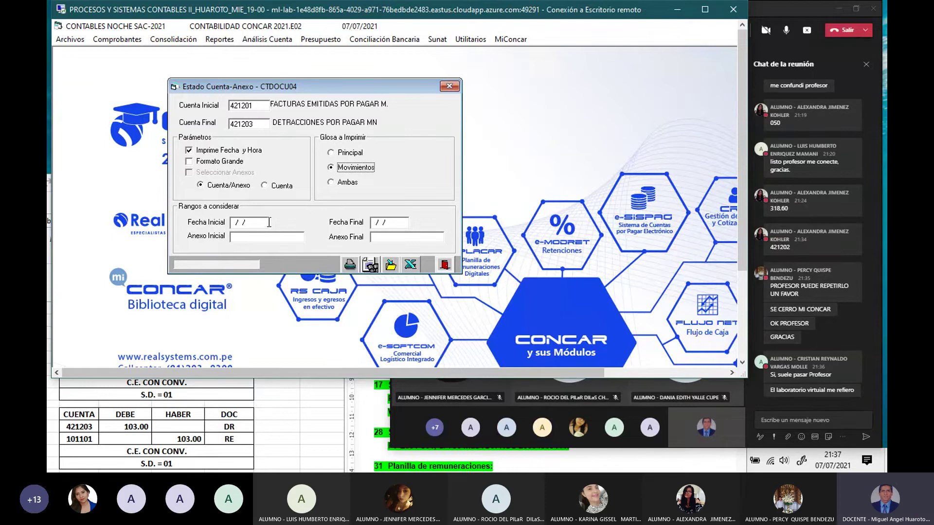
left_click(232, 224)
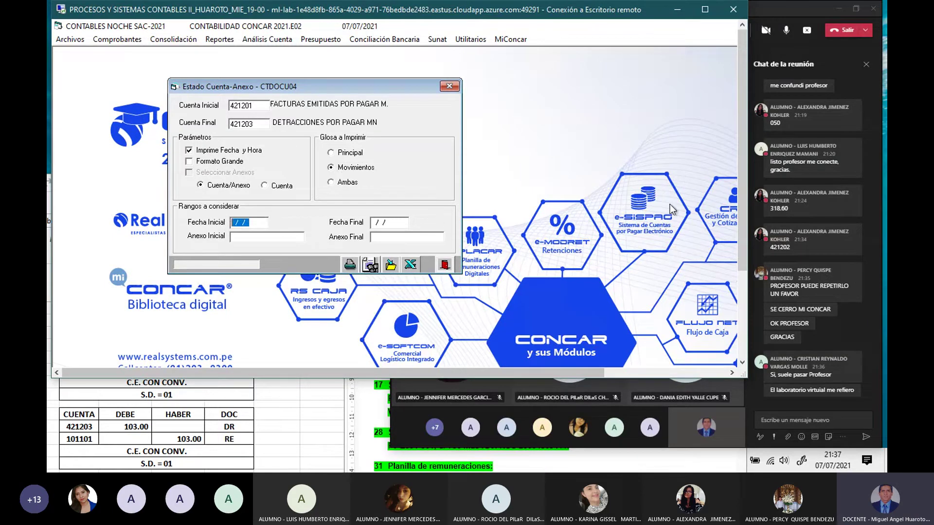
type("0101")
type("21")
type("310121")
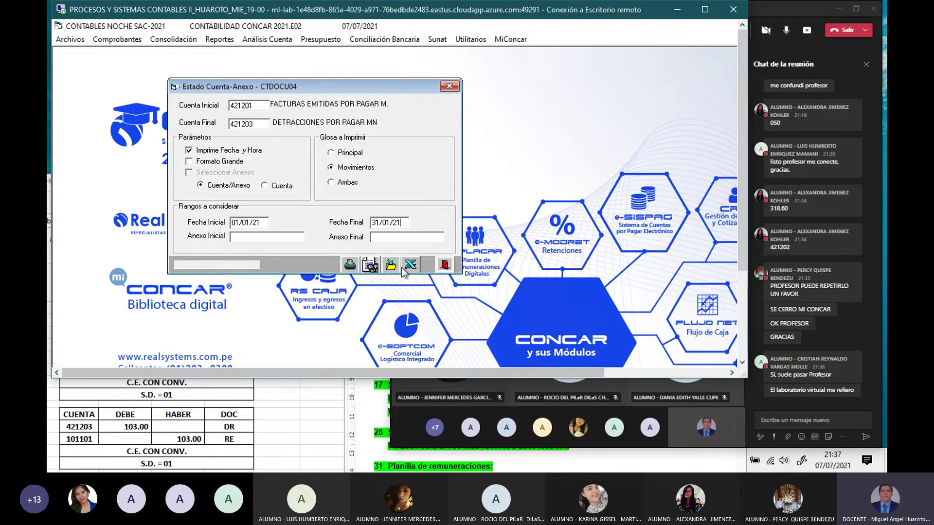
left_click(369, 265)
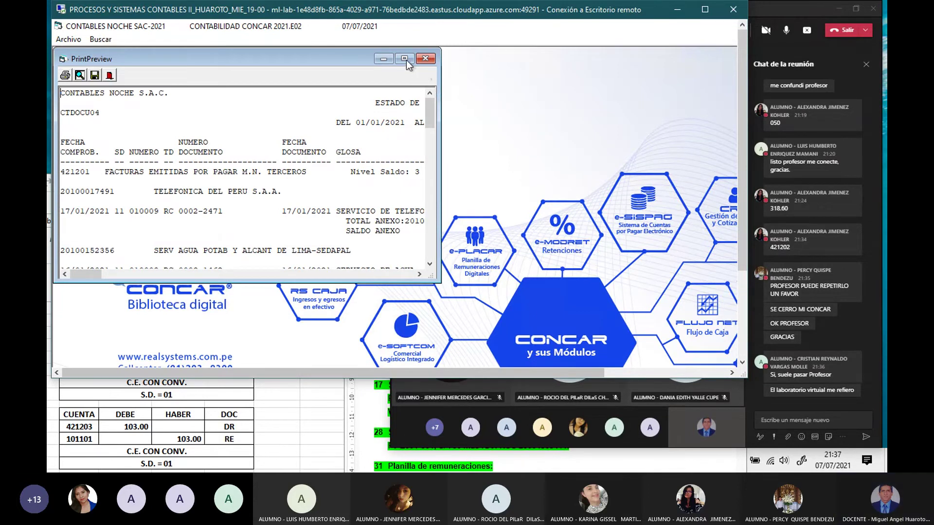
Step: Maximize the statement preview and scroll through account 421201's movements
left_click(404, 59)
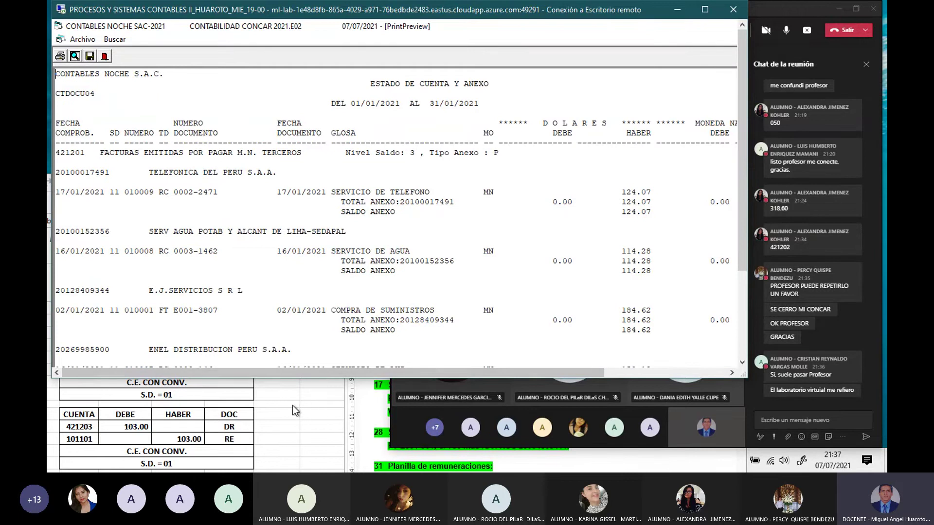
left_click(293, 410)
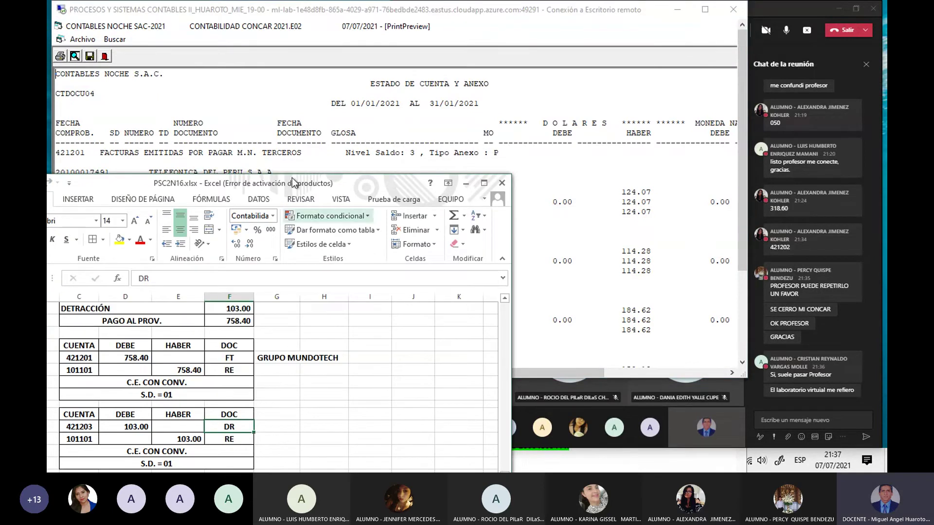
left_click(287, 103)
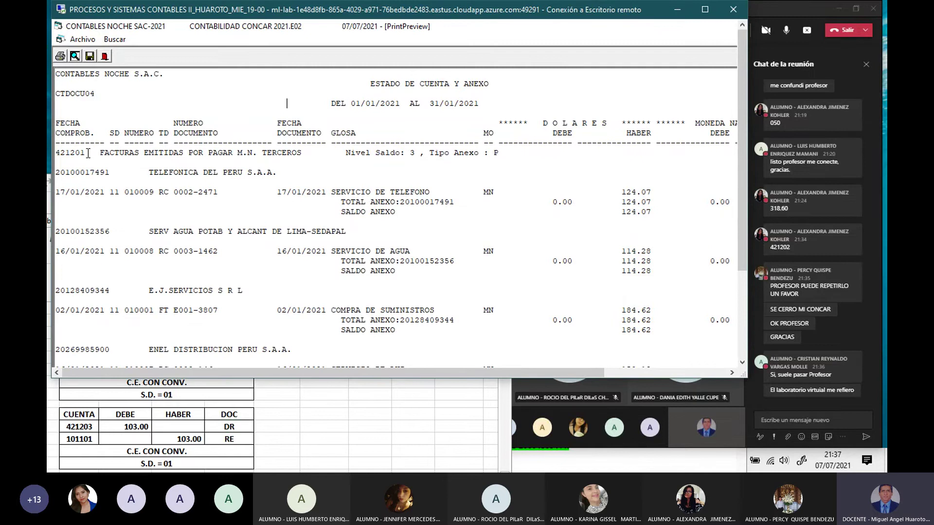
left_click_drag(88, 152, 55, 153)
left_click(206, 261)
scroll(205, 261, "down", 5)
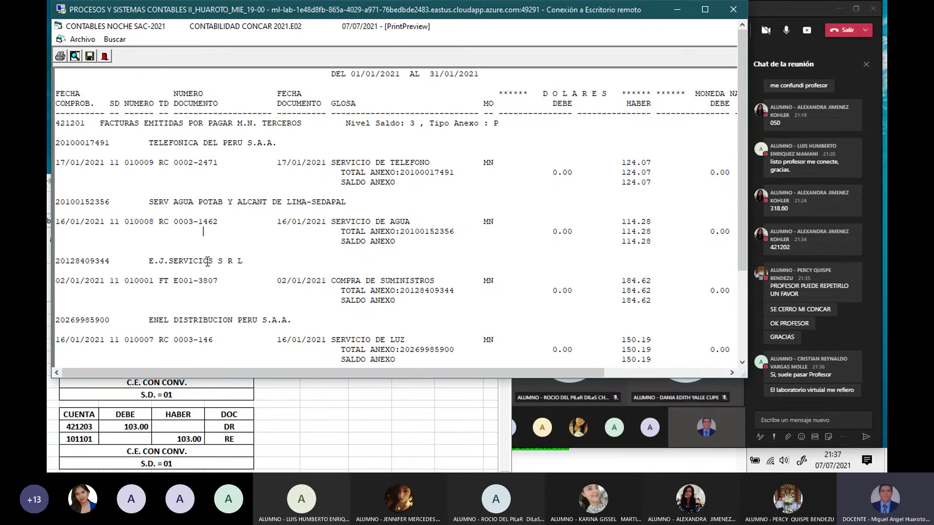
scroll(207, 261, "down", 8)
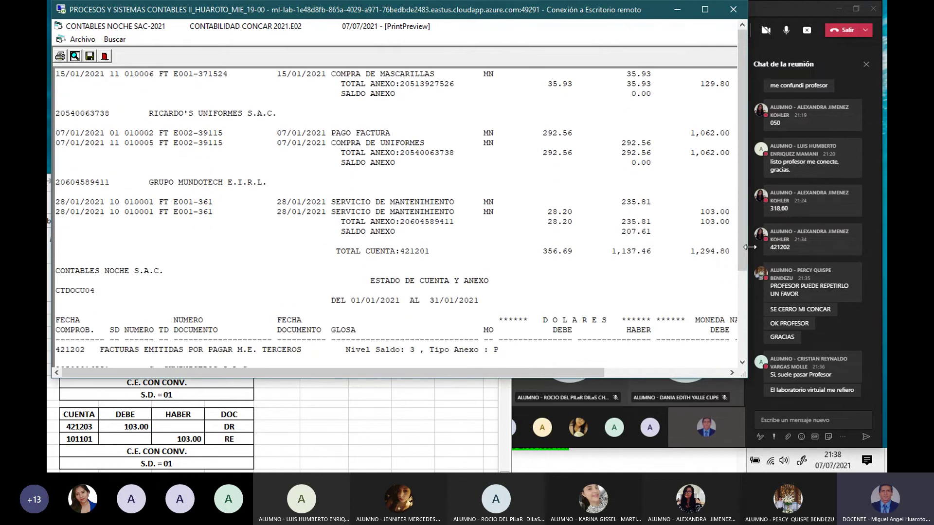
Step: Widen the session window so all report columns are visible
left_click_drag(748, 247, 784, 247)
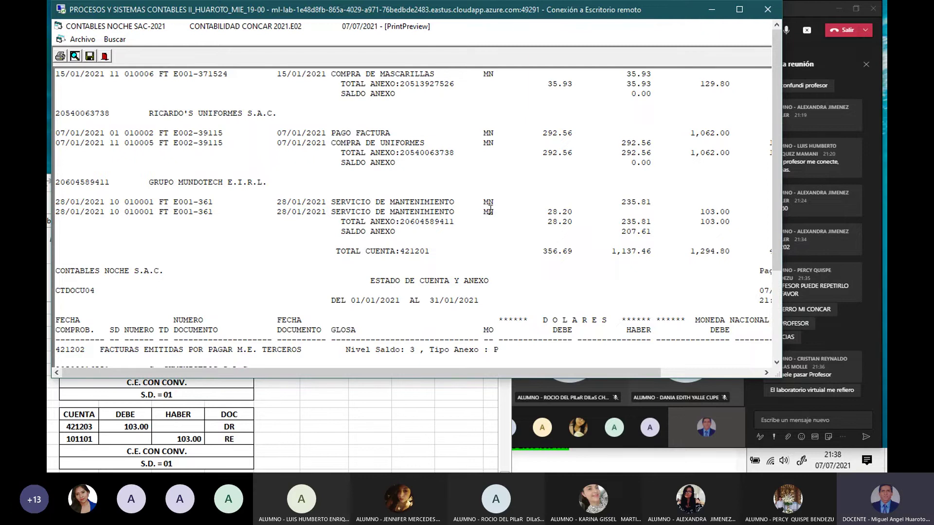
left_click_drag(782, 216, 859, 210)
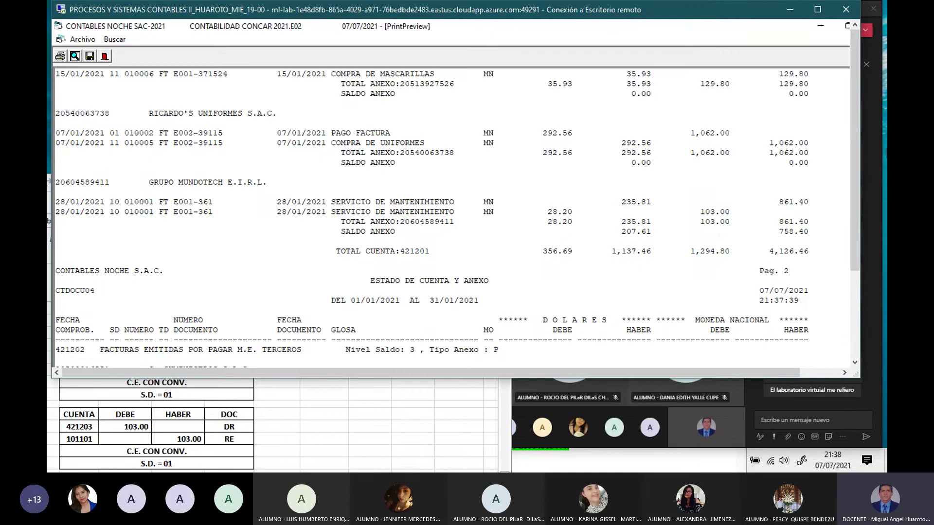
left_click_drag(859, 148, 874, 149)
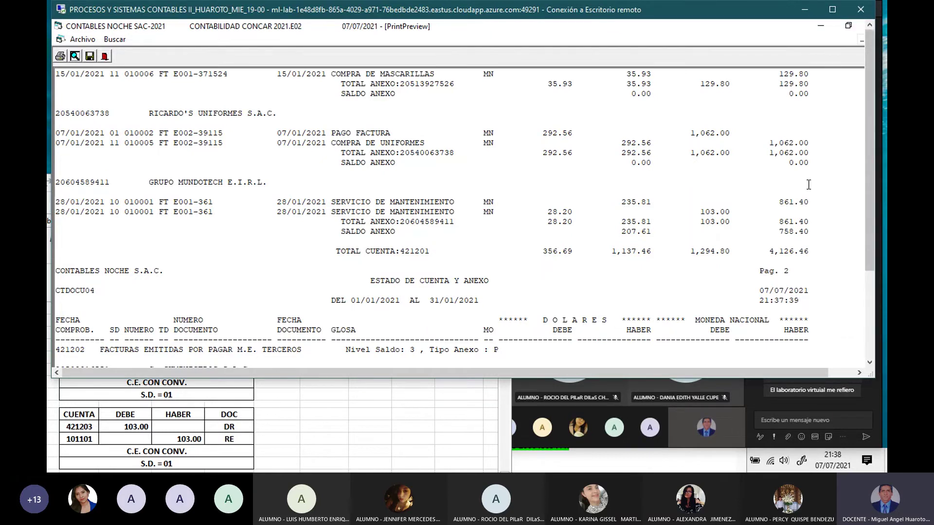
scroll(808, 184, "up", 10)
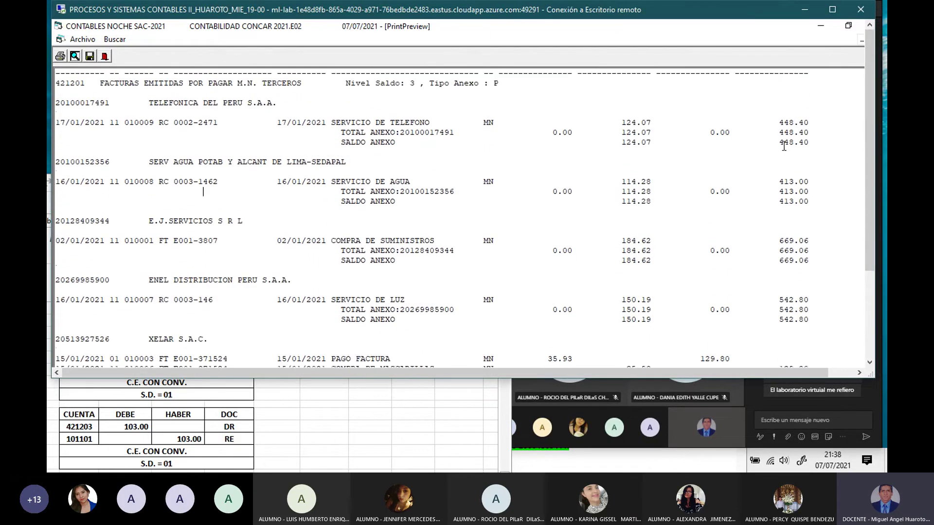
scroll(784, 145, "up", 3)
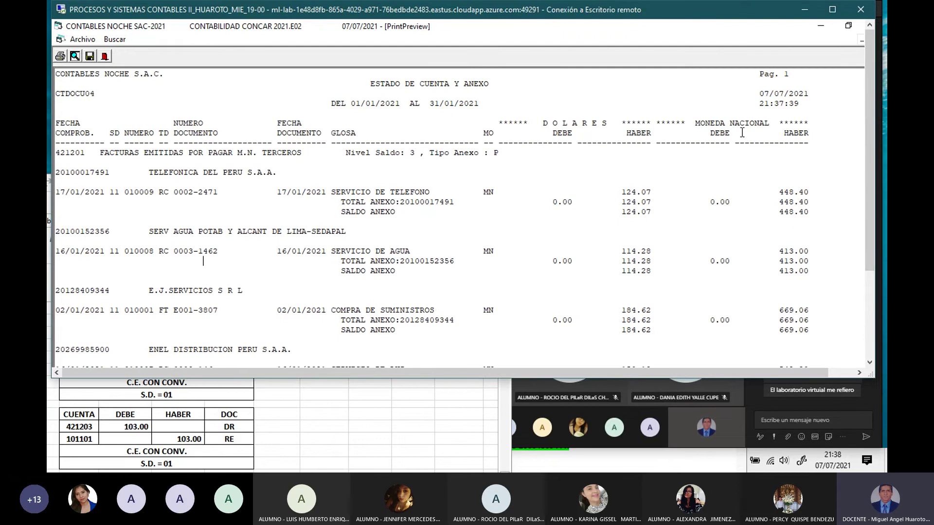
scroll(762, 204, "down", 8)
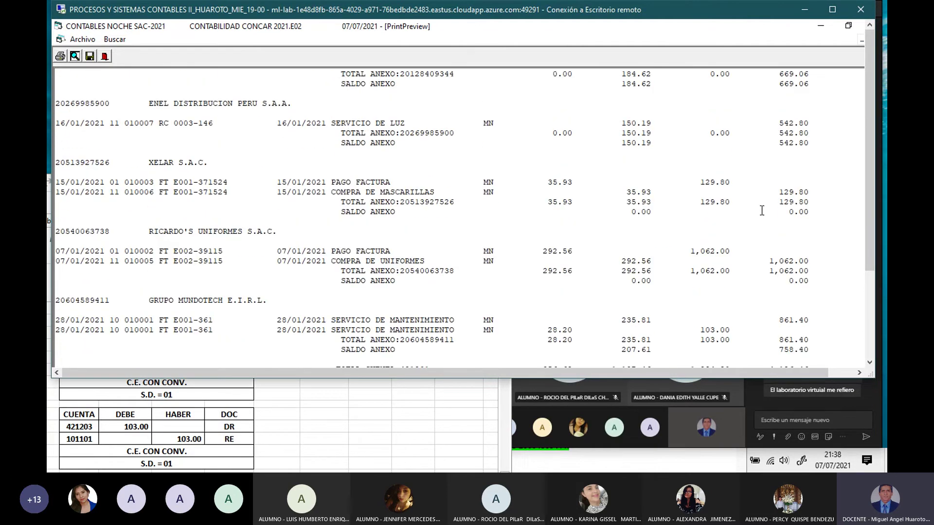
scroll(762, 210, "down", 4)
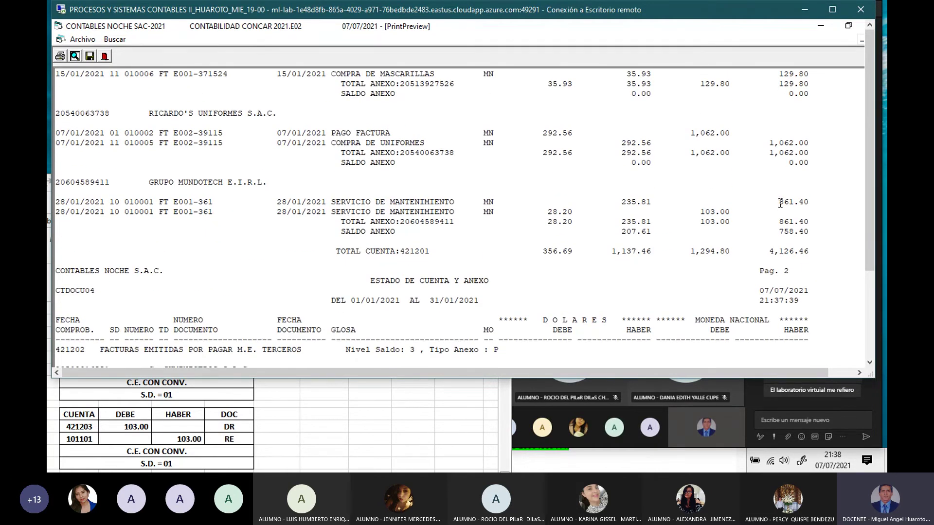
Step: Highlight GRUPO MUNDOTECH's 861.40, 103.00 and 758.40 amounts, then compare with the spreadsheet
left_click_drag(778, 202, 826, 202)
left_click_drag(698, 212, 742, 213)
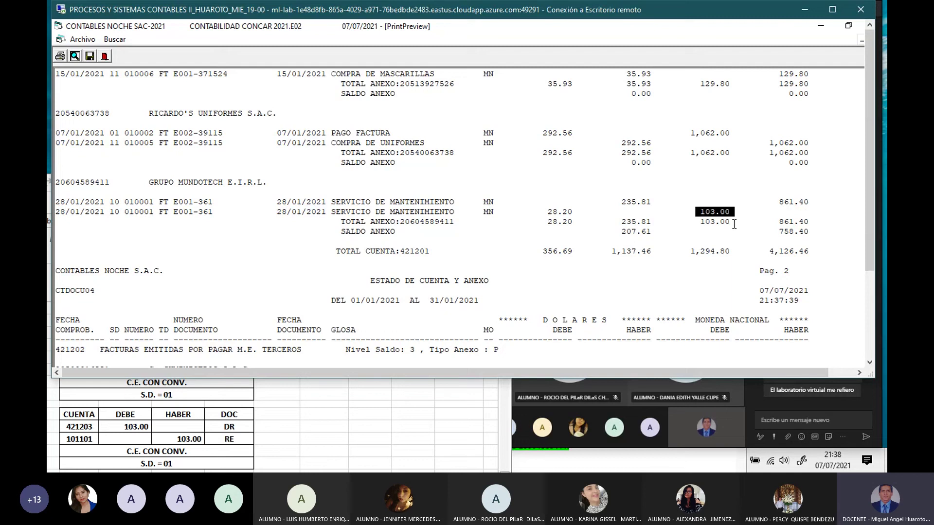
left_click(779, 232)
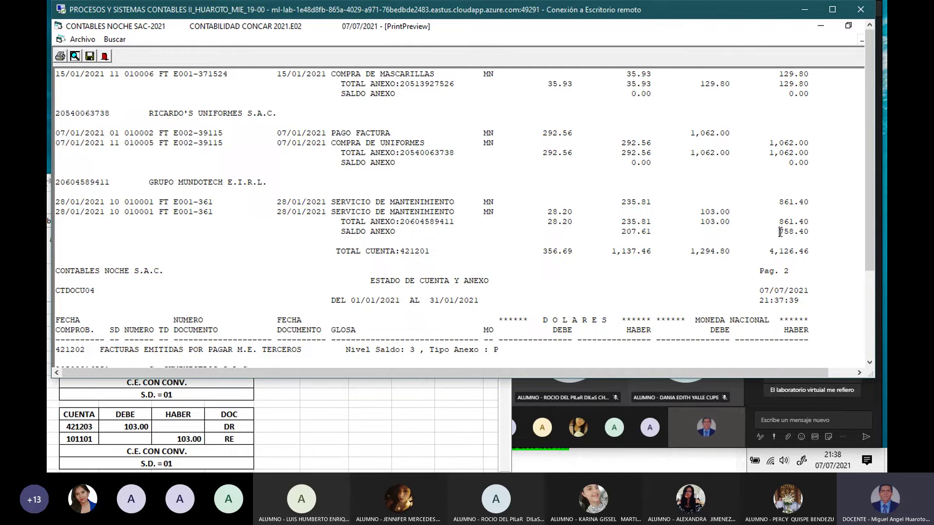
left_click_drag(780, 232, 810, 234)
left_click(302, 417)
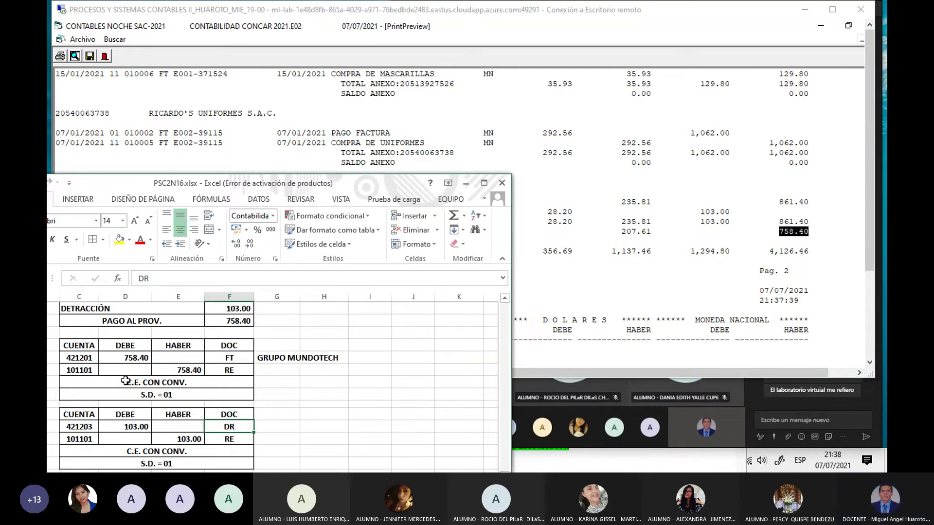
Step: Check the 758.40 in cell D320 and mark account 421203's 103.00 balance in the report
left_click(123, 358)
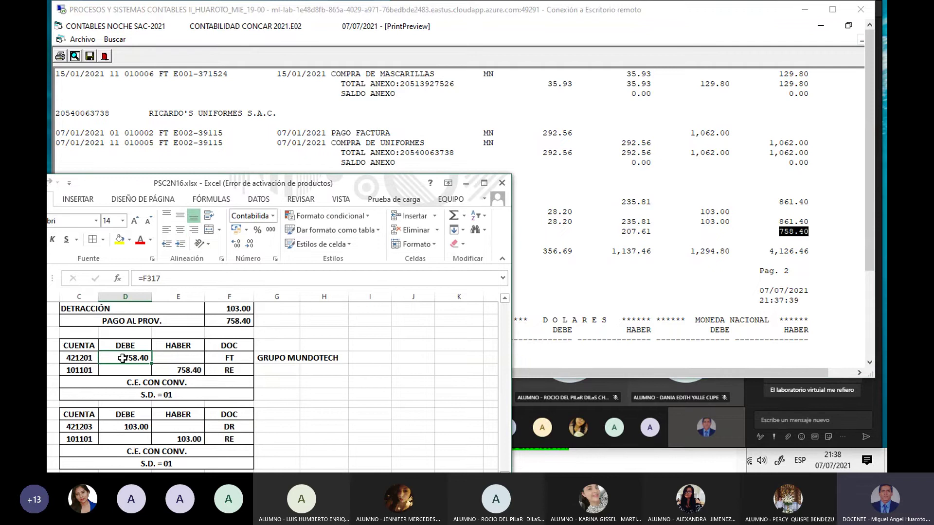
left_click(705, 235)
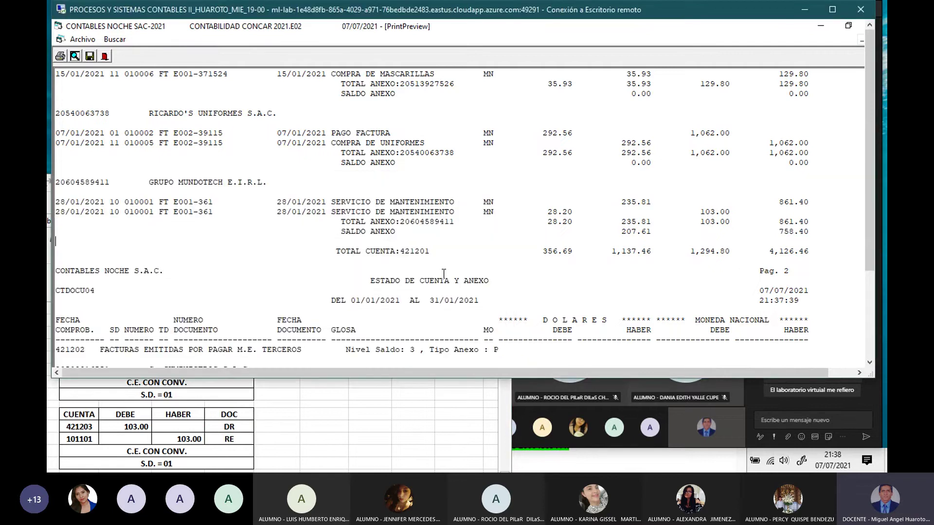
scroll(195, 274, "down", 2)
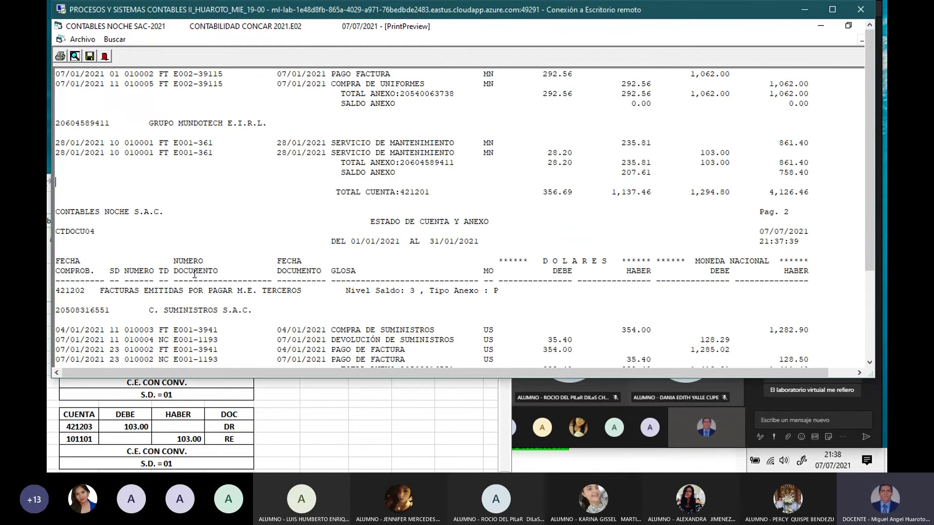
scroll(194, 275, "down", 5)
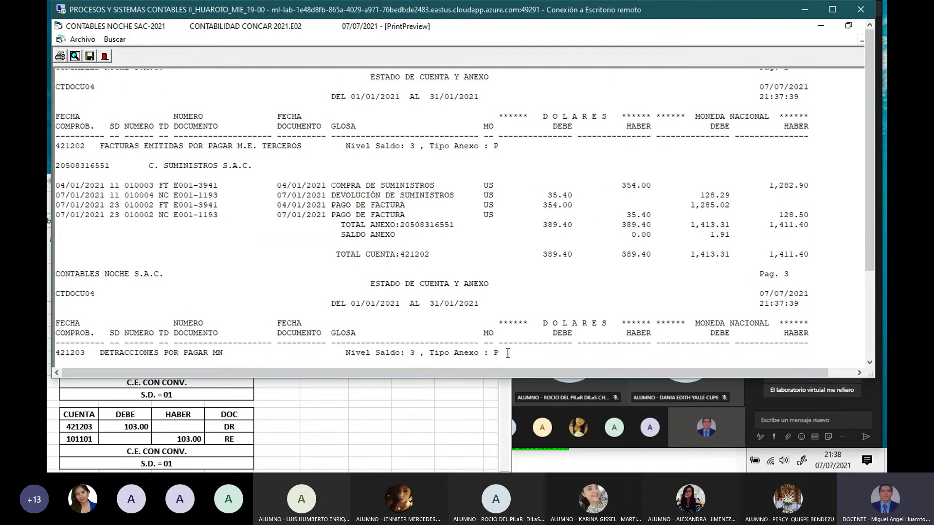
left_click_drag(872, 246, 871, 322)
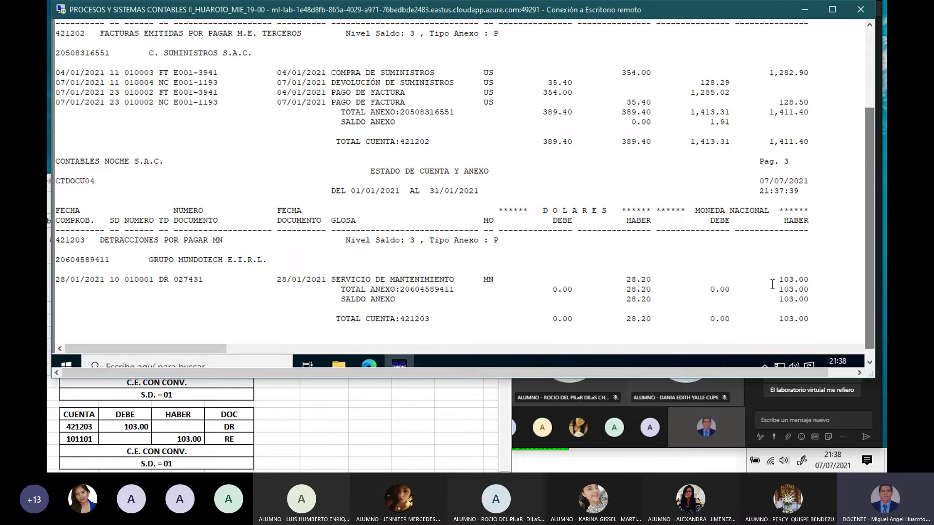
left_click_drag(339, 300, 729, 310)
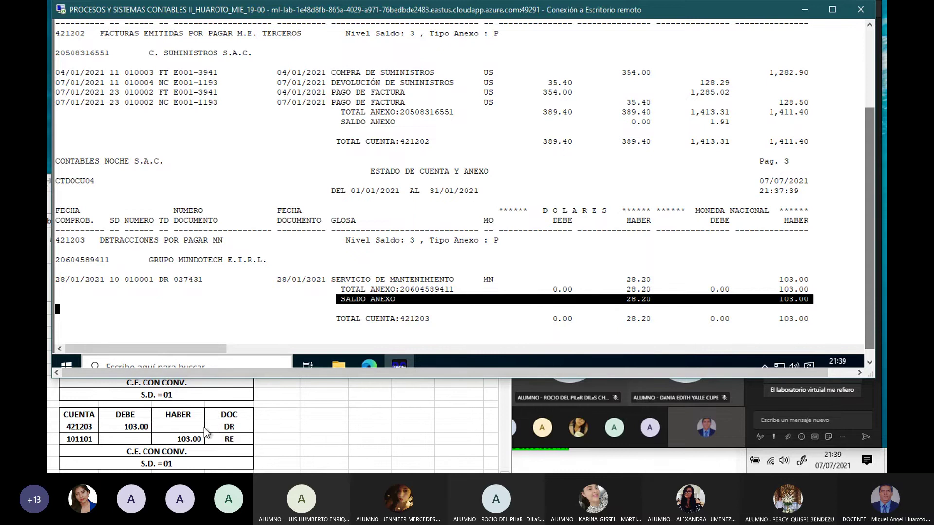
Step: Review the spreadsheet entries and move its window aside to uncover the report
left_click(129, 440)
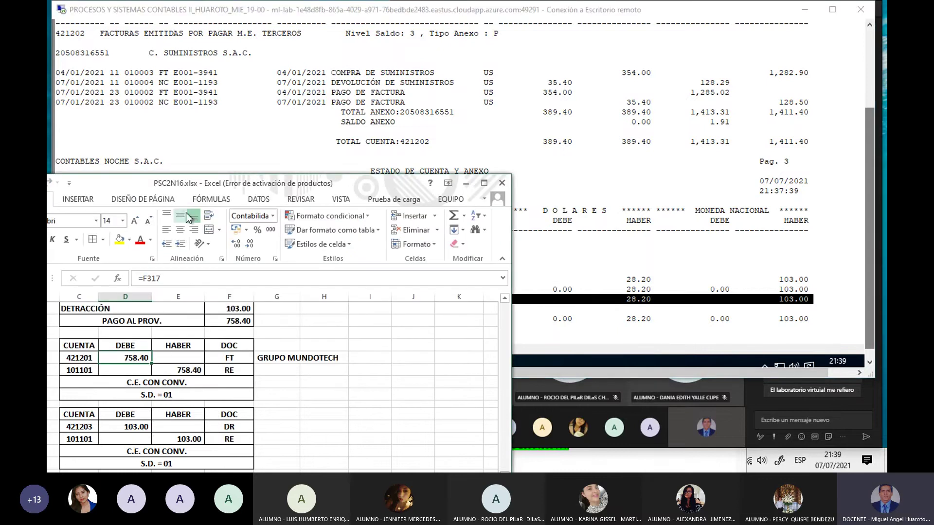
left_click_drag(256, 189, 282, 198)
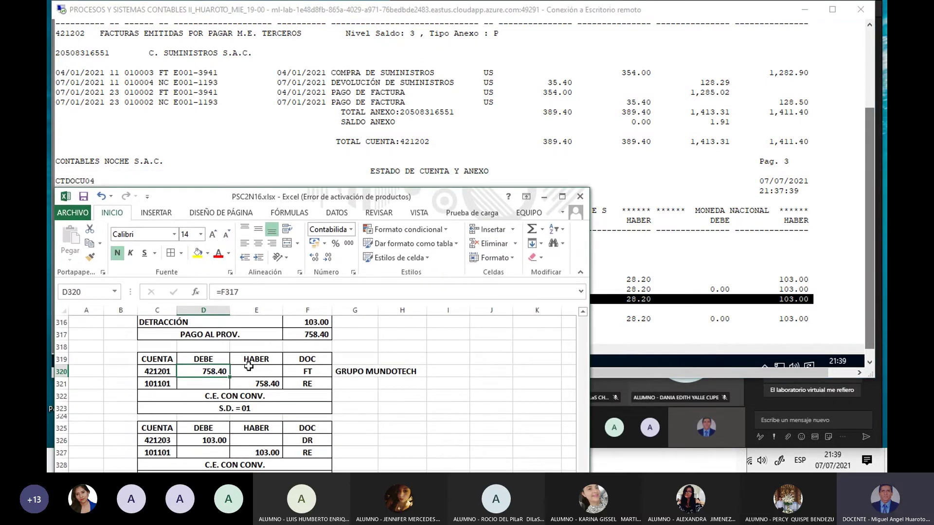
scroll(247, 385, "up", 2)
scroll(248, 384, "down", 2)
scroll(246, 381, "down", 1)
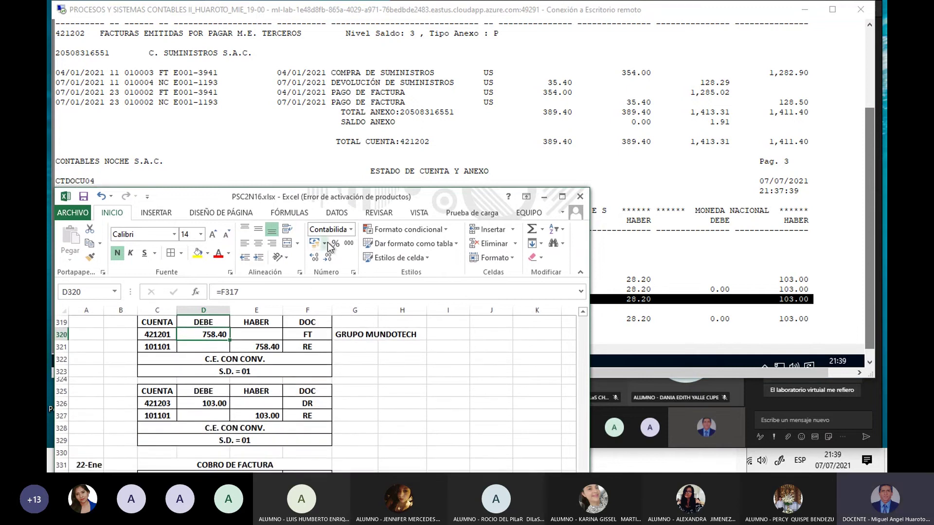
left_click_drag(340, 201, 256, 235)
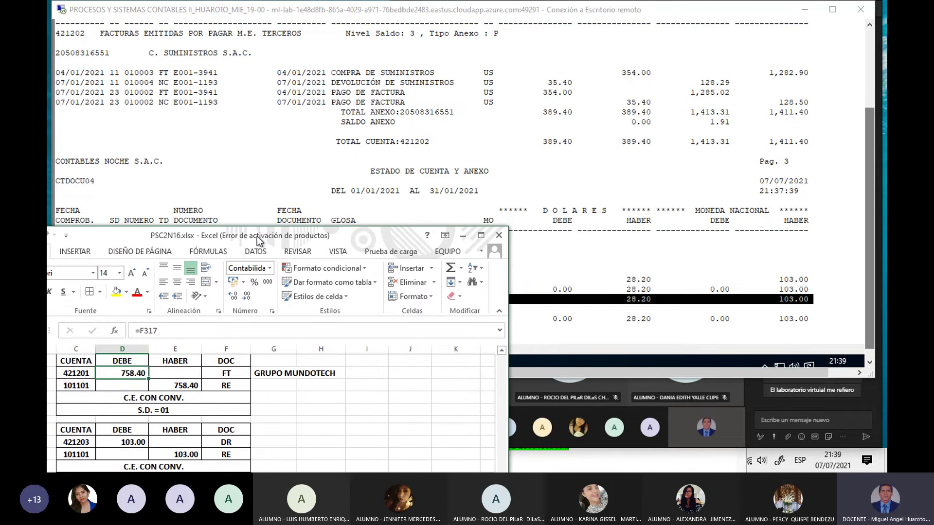
Step: Scroll the statement back to the top and close the preview
left_click(319, 148)
scroll(587, 200, "up", 4)
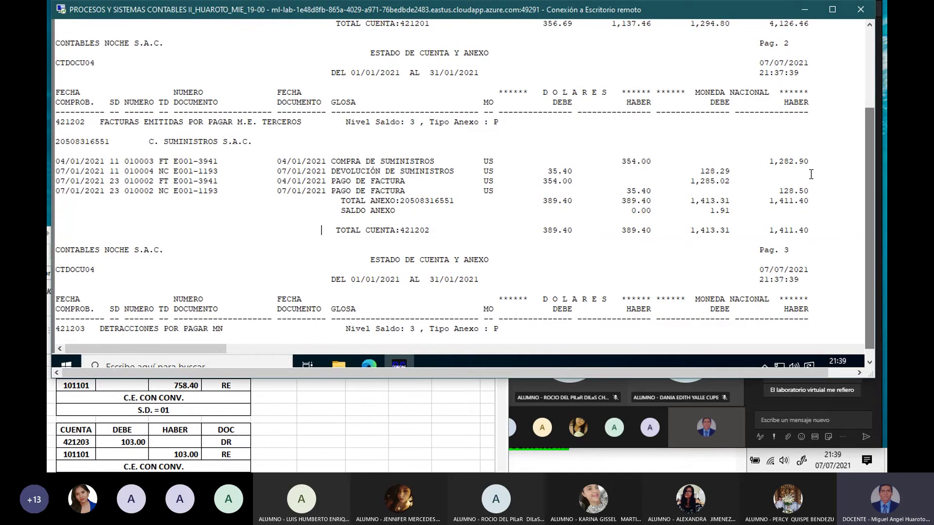
scroll(754, 128, "up", 5)
scroll(749, 126, "up", 10)
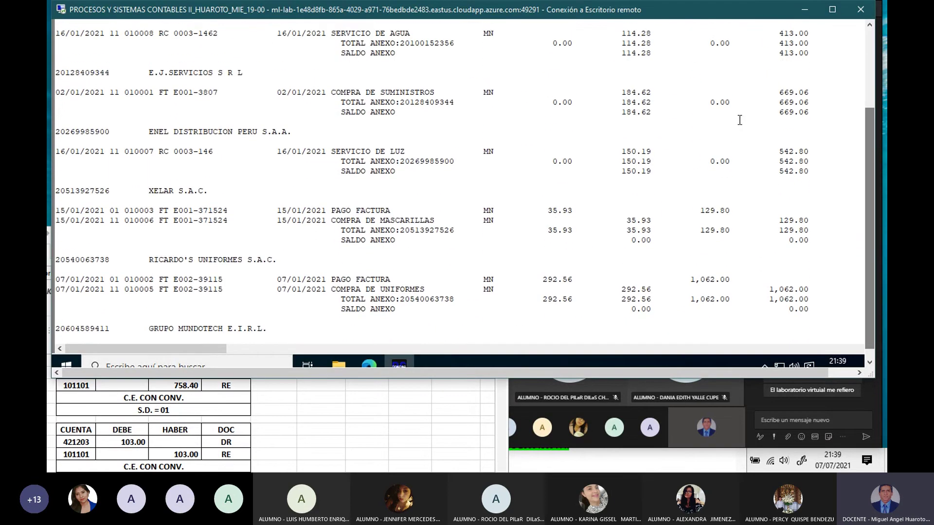
scroll(875, 136, "up", 5)
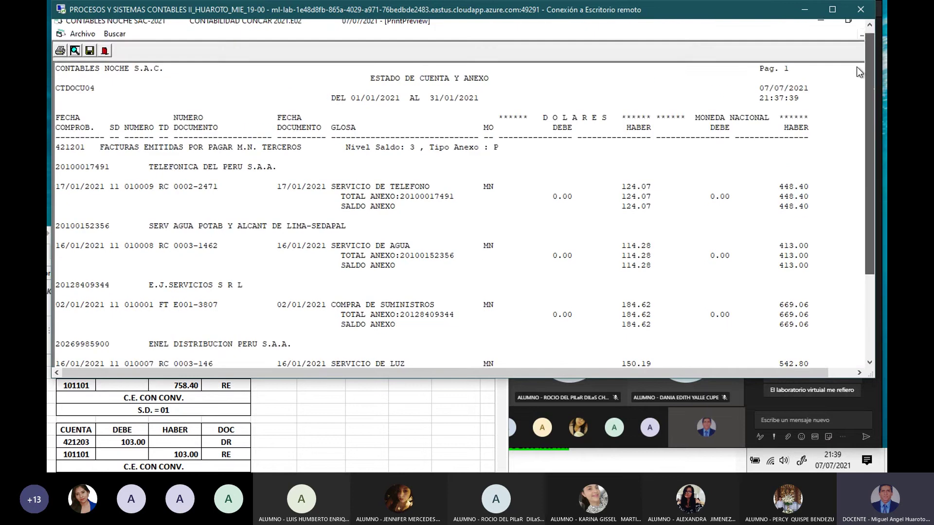
left_click(104, 56)
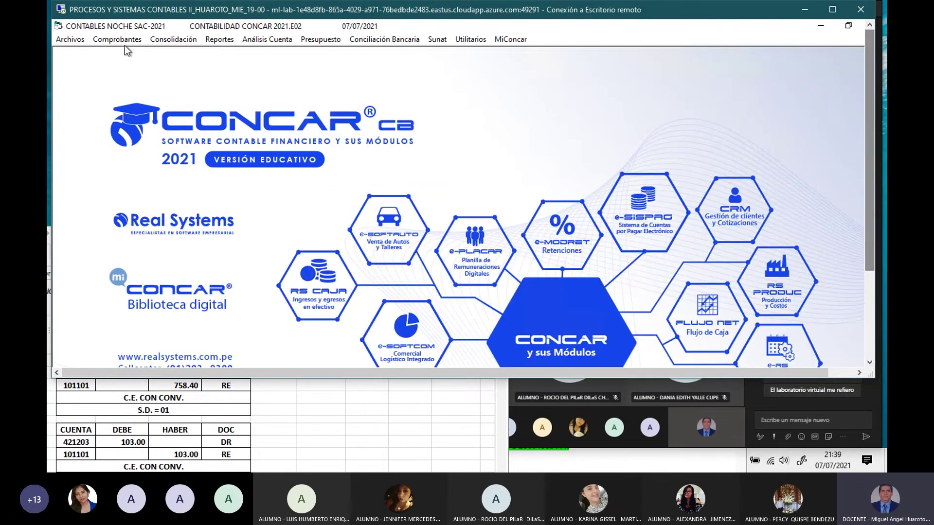
Step: Start a new Comprobante Estandar con Conversión with automatic numbering
left_click(325, 427)
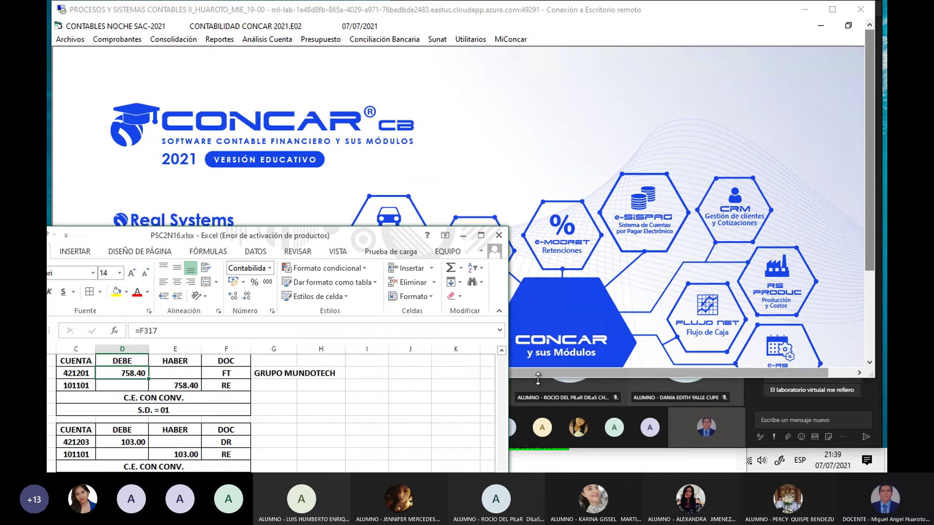
left_click_drag(348, 240, 348, 250)
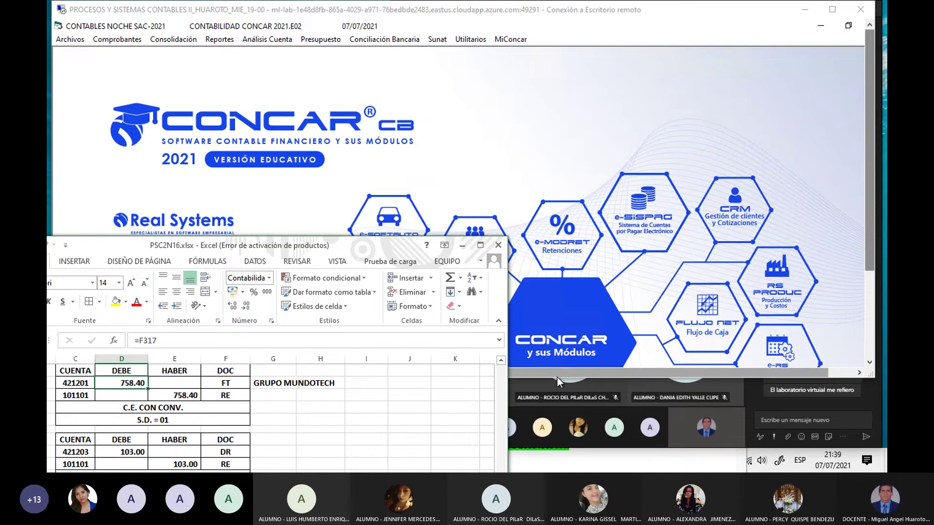
left_click_drag(556, 377, 542, 354)
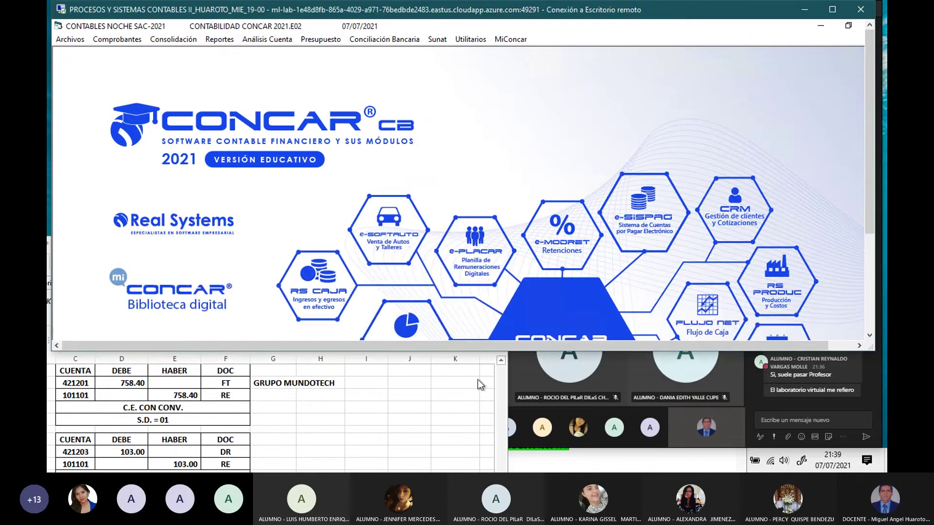
left_click(121, 39)
left_click(147, 54)
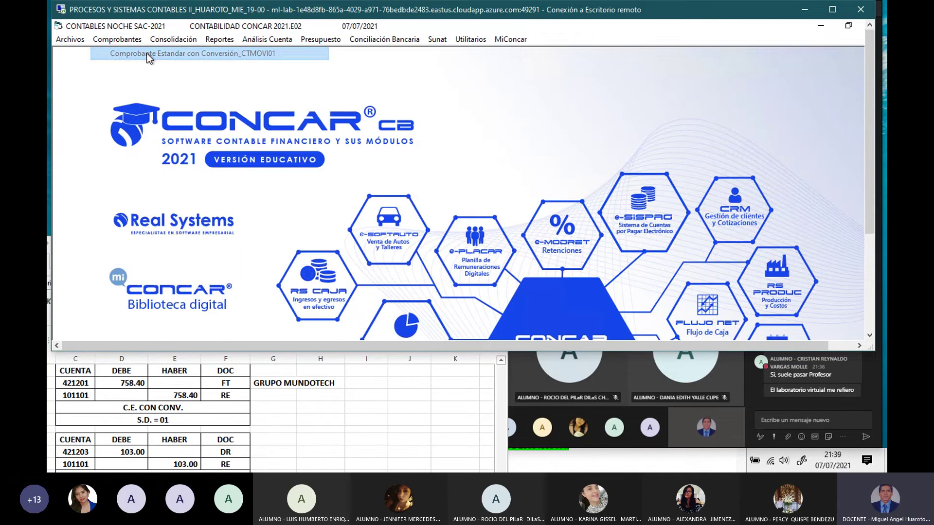
left_click(422, 291)
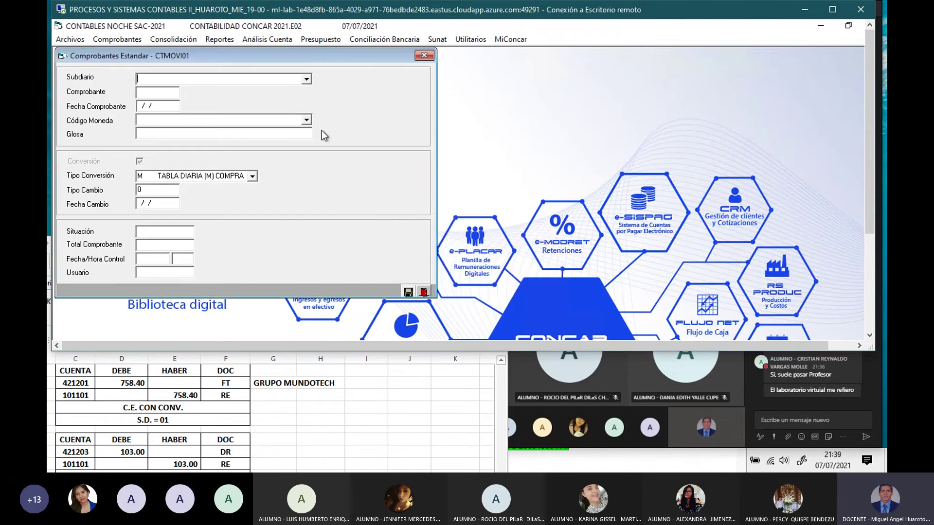
left_click_drag(288, 54, 393, 63)
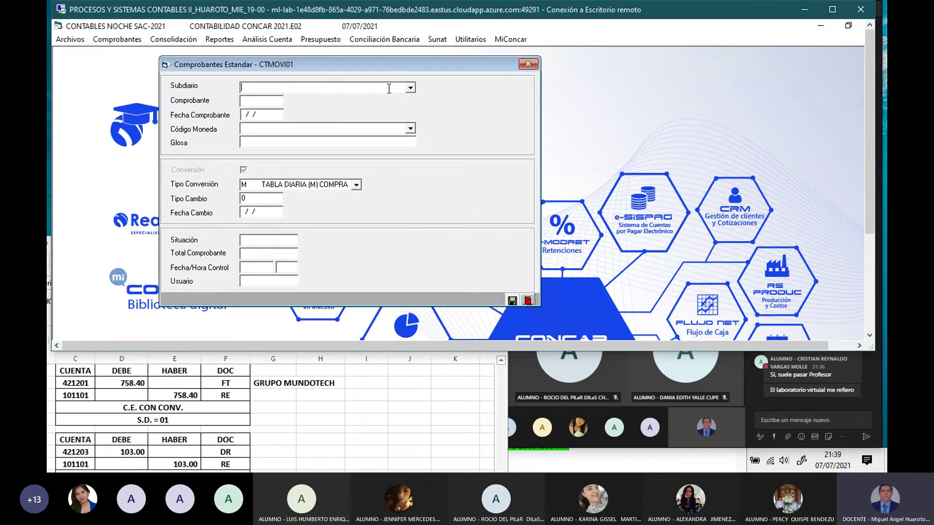
Step: Set subdiary 01 CAJA EFECTIVO, date 28/01/21 and currency SOLES
type("01")
key("Return")
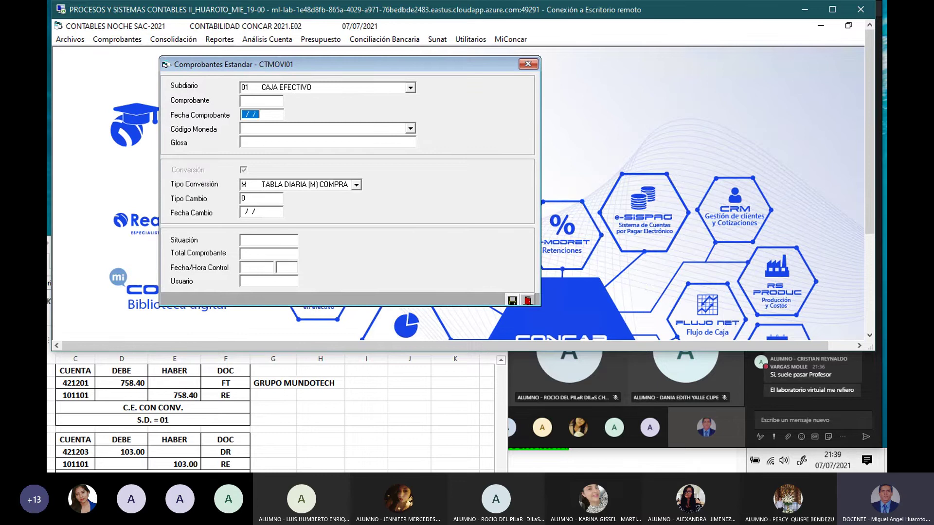
type("280121")
key("Return")
left_click(411, 129)
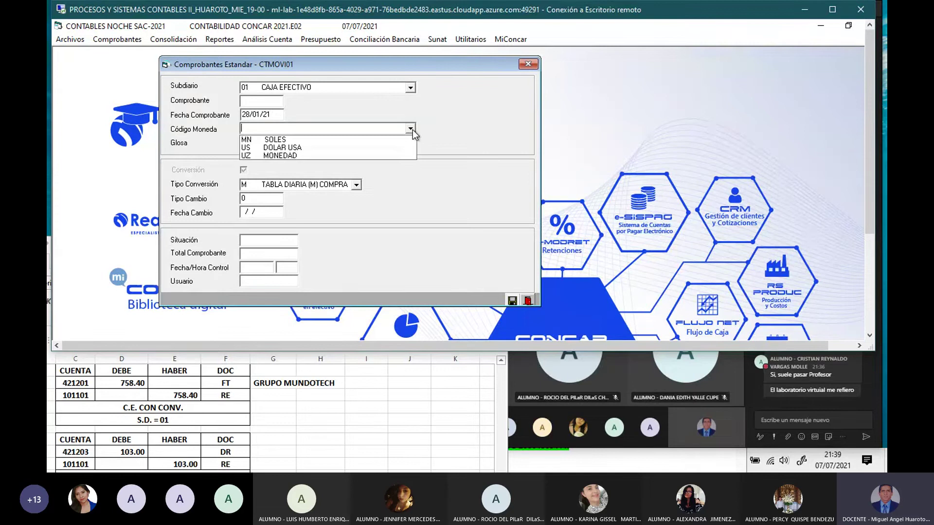
left_click(326, 140)
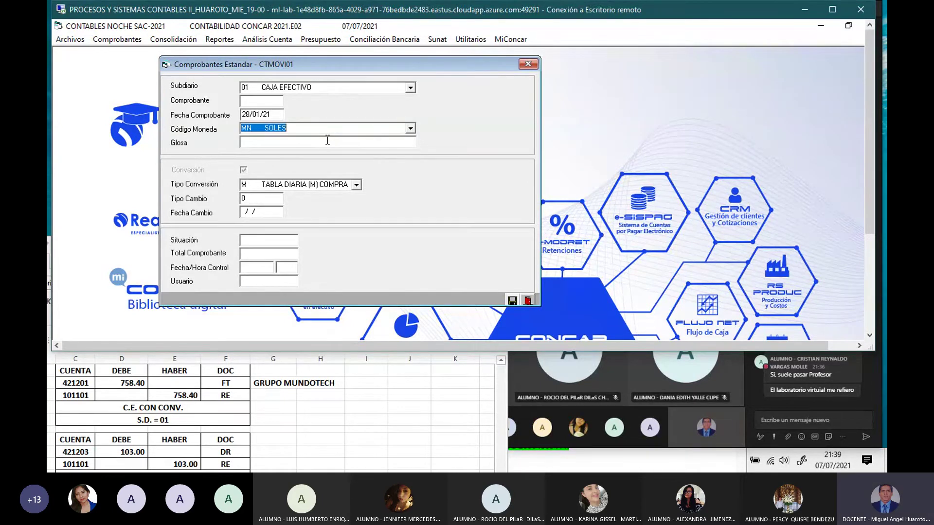
Step: Gloss the header 'PAGO DE FACTURA', use the 3.653 sale rate, and save it
left_click(327, 141)
type("PAG")
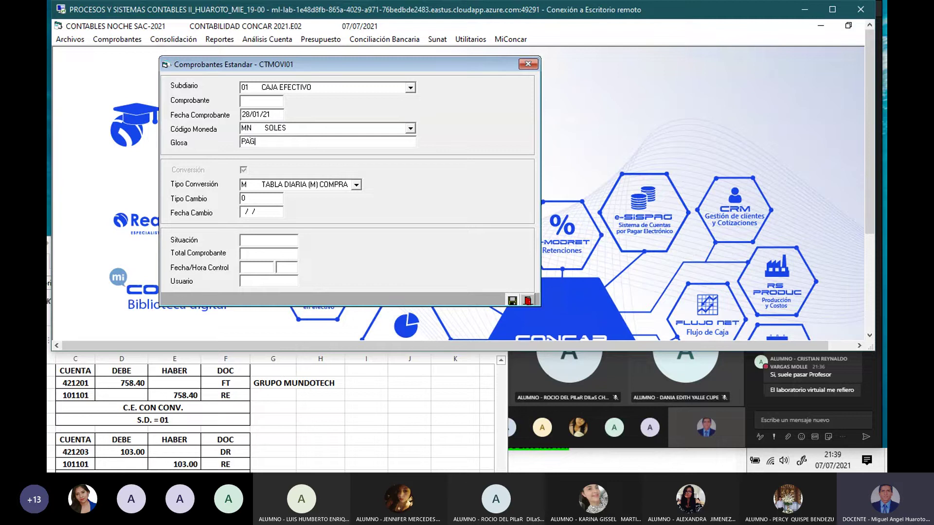
type("O DE FACTURA")
key("Return")
key("Down")
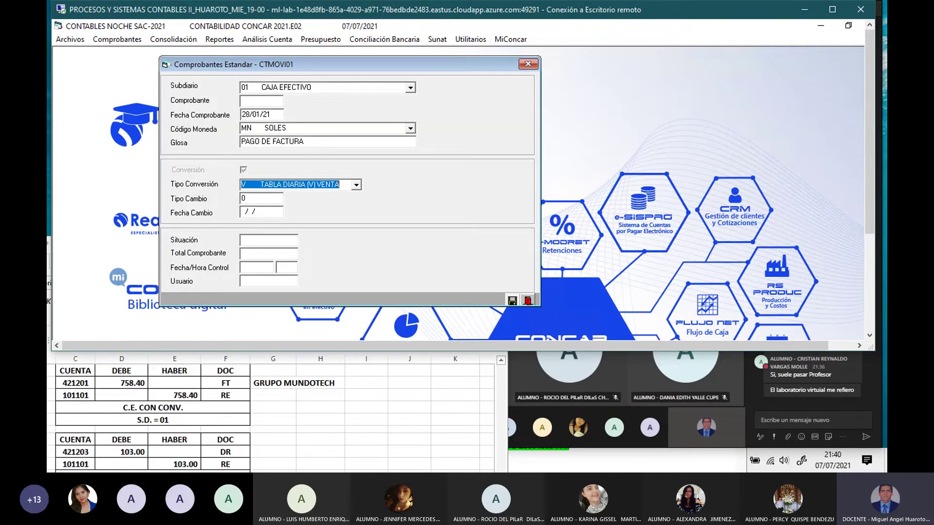
key("Return")
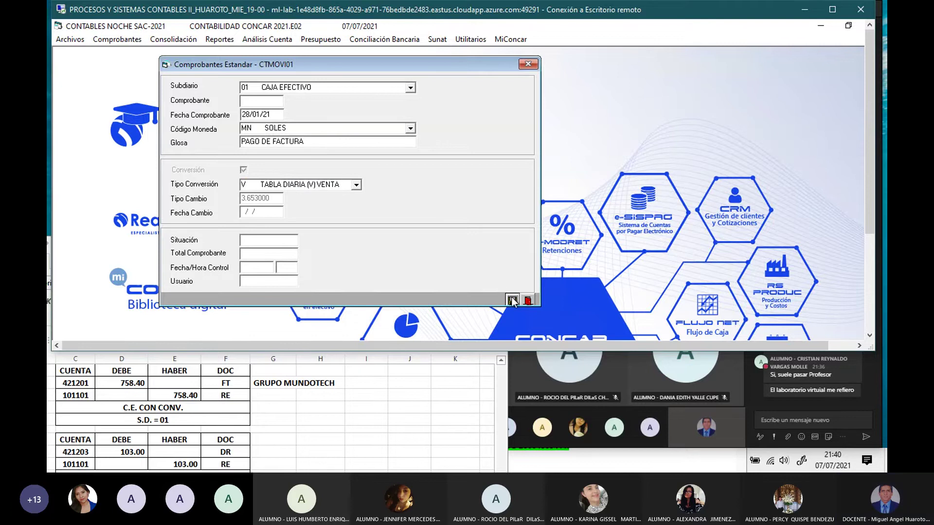
left_click(512, 297)
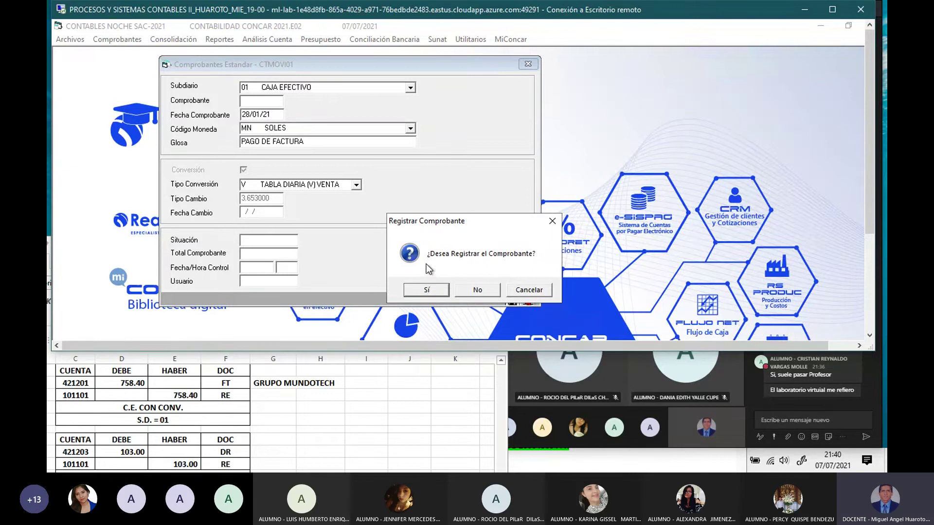
Step: Register the voucher and debit 758.4 to account 421201 for GRUPO MUNDOTECH, document type FT
left_click(431, 288)
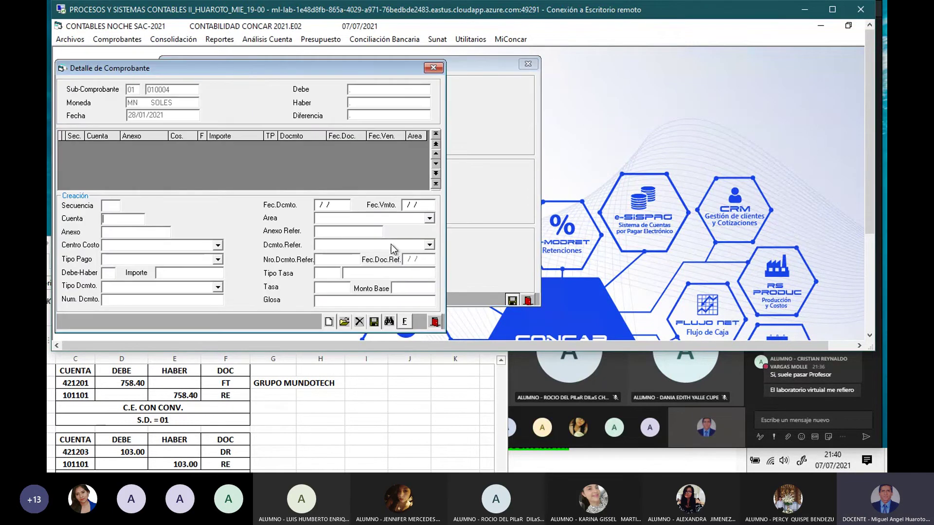
left_click_drag(249, 67, 372, 92)
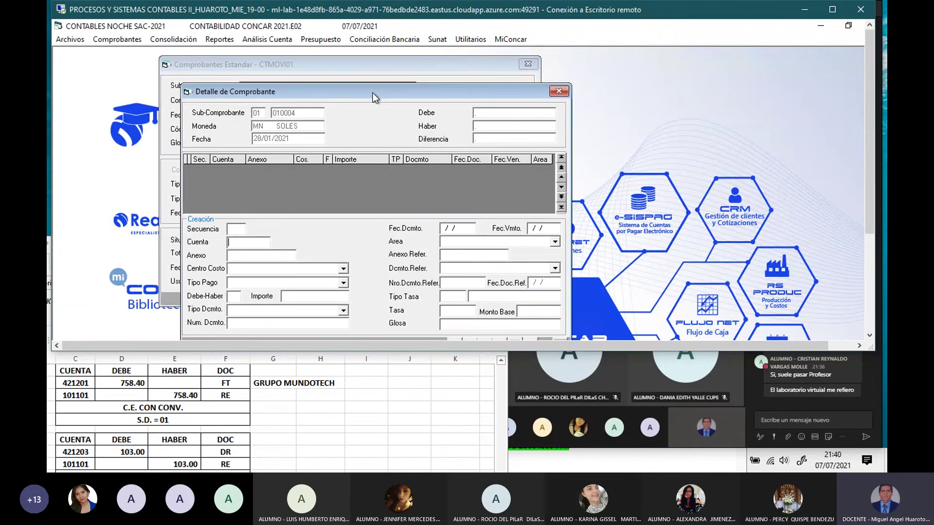
type("421201")
key("Return")
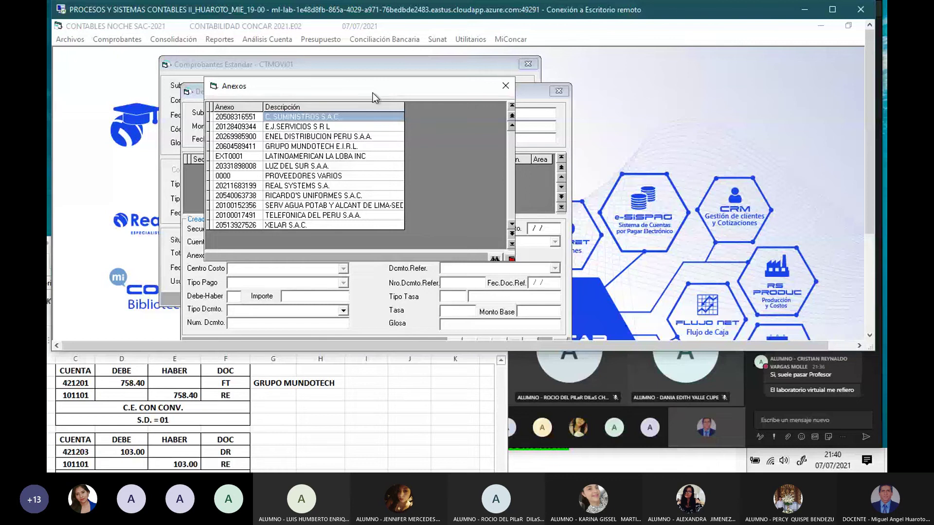
double_click(334, 146)
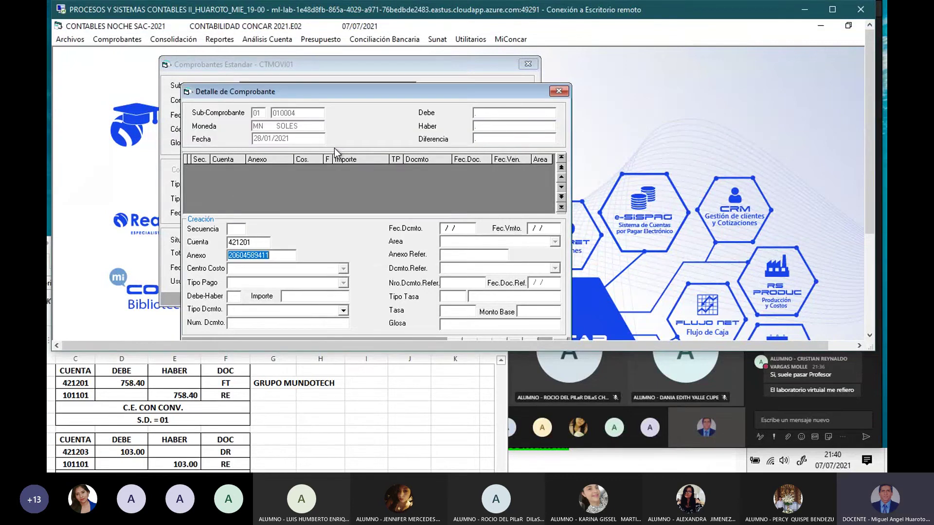
key("Return")
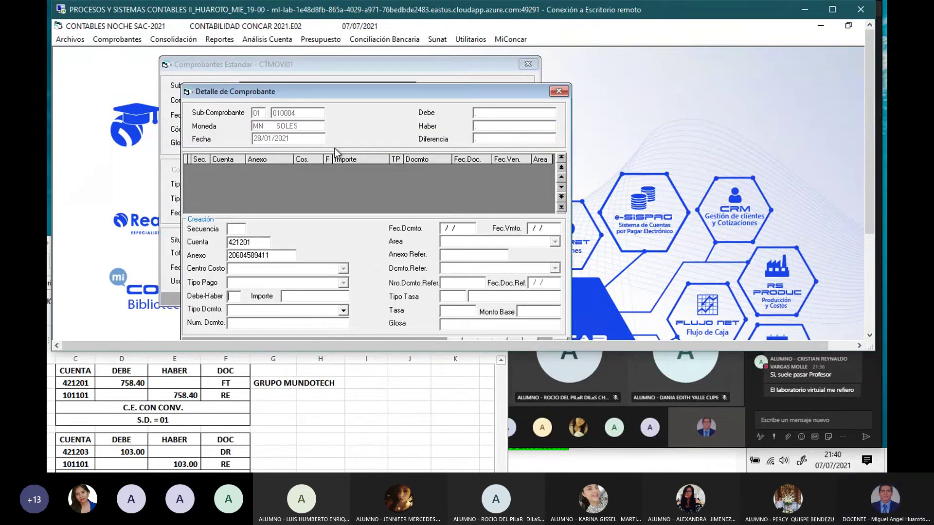
type("D")
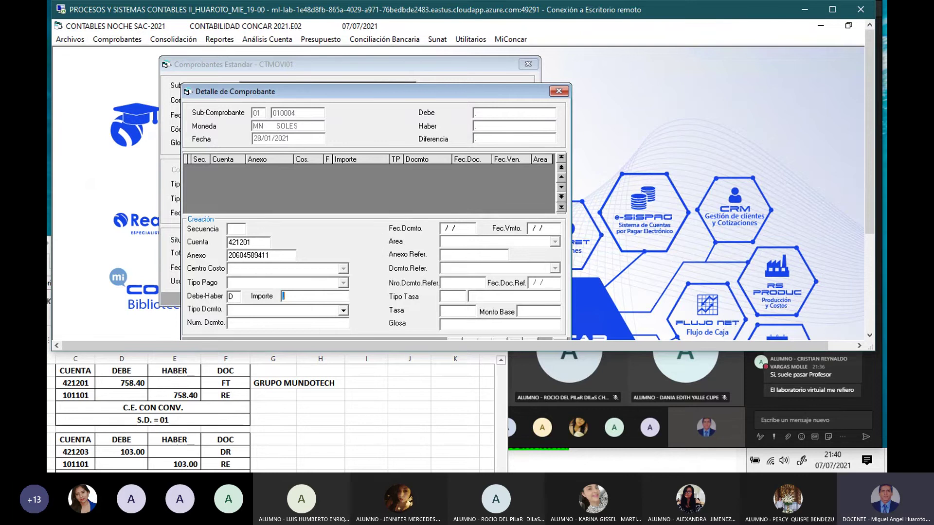
type("758.4")
type("FT")
key("Return")
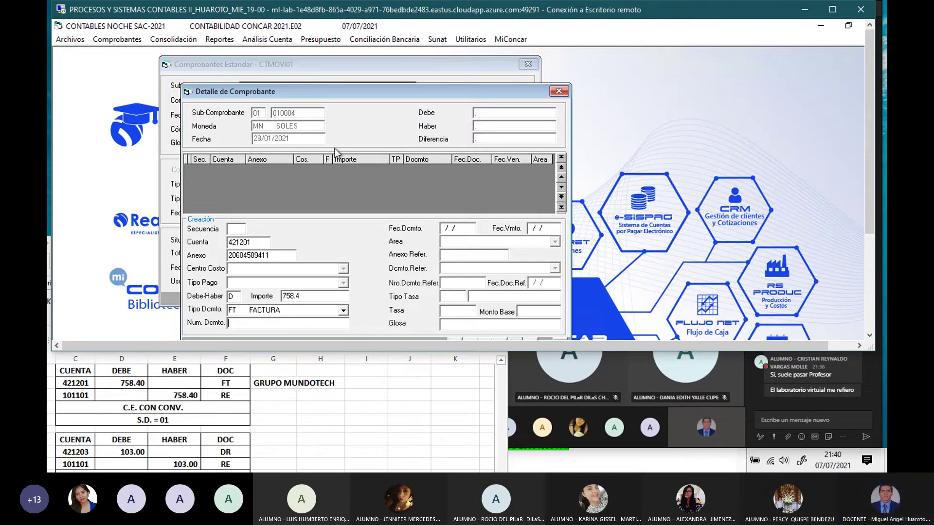
Step: Link the line to invoice E001-361 and gloss it 'PAGO FACTURA'
key("F2")
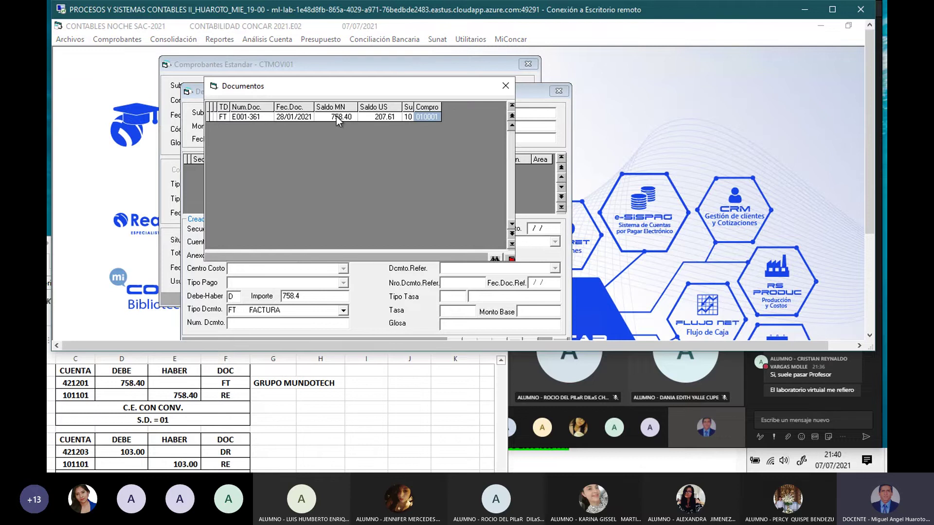
double_click(306, 116)
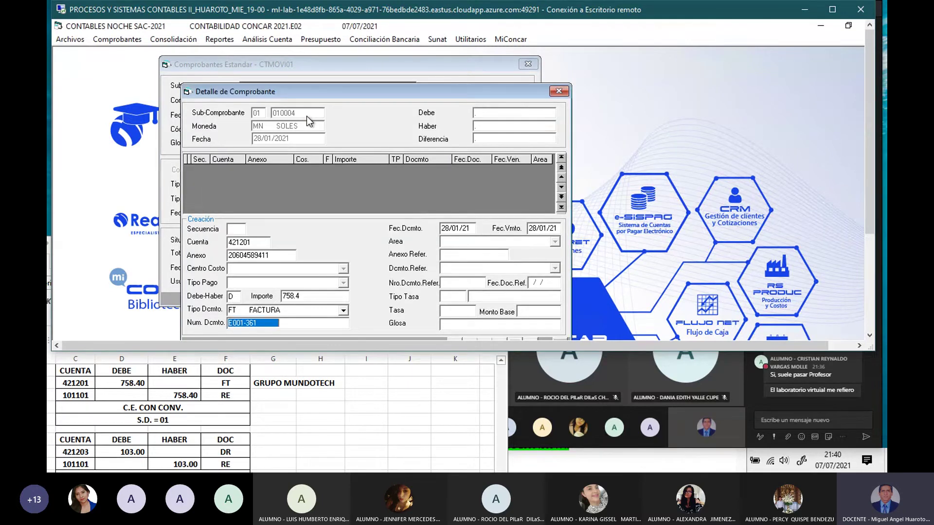
key("Return")
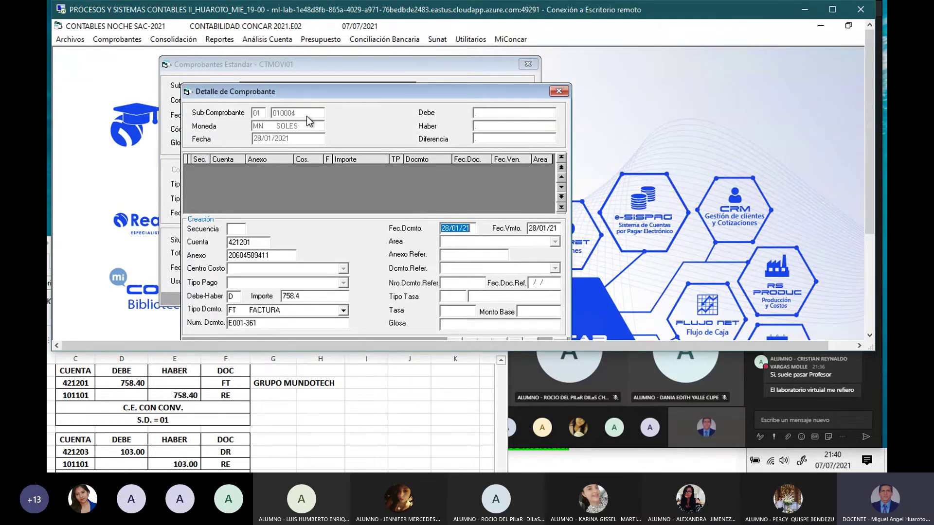
key("Return")
key("Return")
type("PAGO FACTURA")
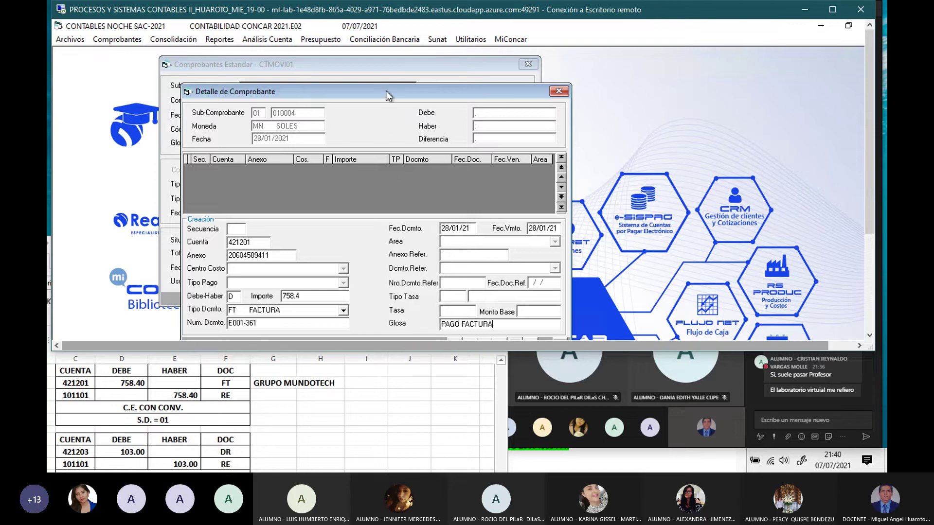
left_click_drag(386, 92, 375, 61)
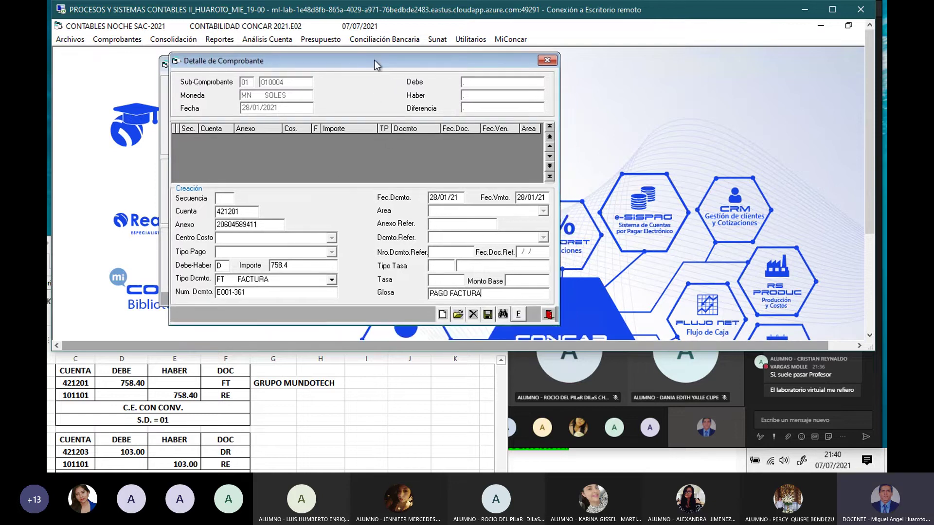
Step: Save the debit line and add a 758.4 credit to 101101 with document type RE
left_click(488, 315)
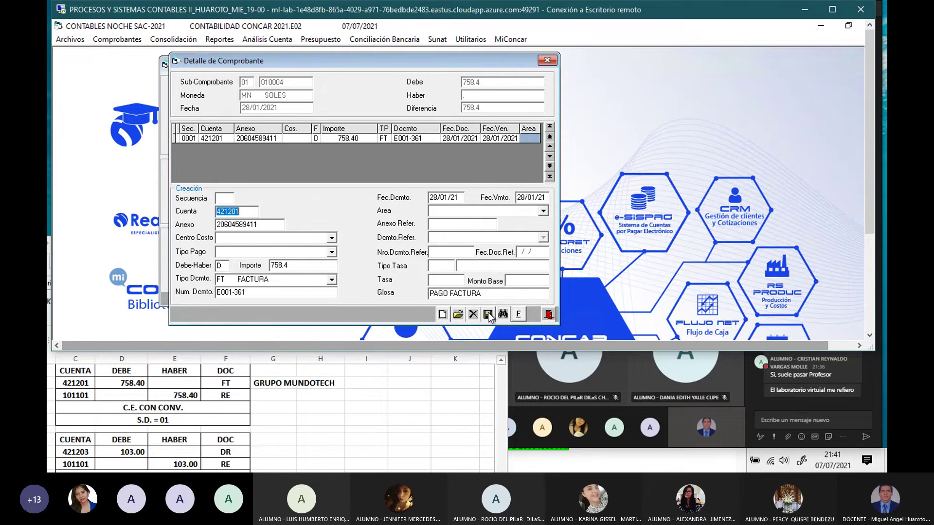
type("101101")
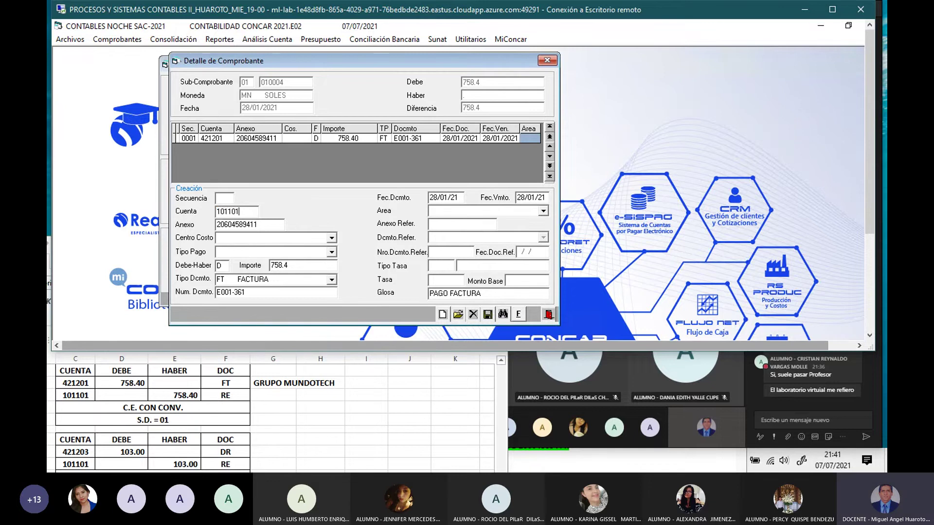
key("Return")
type("H")
key("Return")
key("Return")
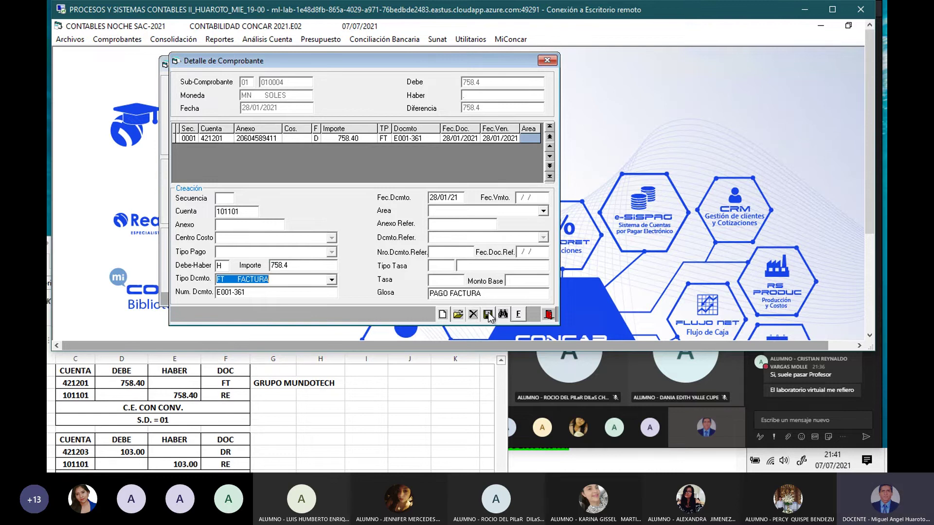
type("RE")
key("Return")
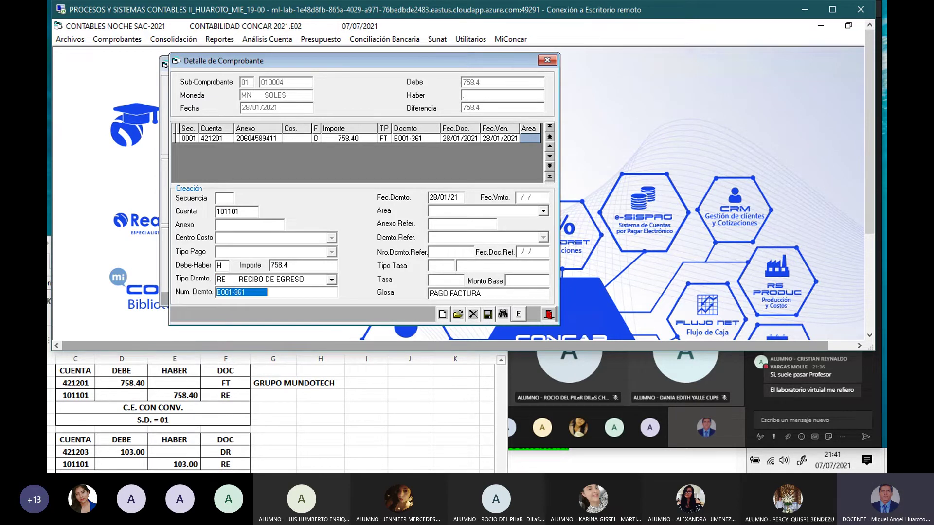
Step: Number the receipt 004 with area 050, save the line and finalize voucher 010004
key("BackSpace")
left_click(487, 315)
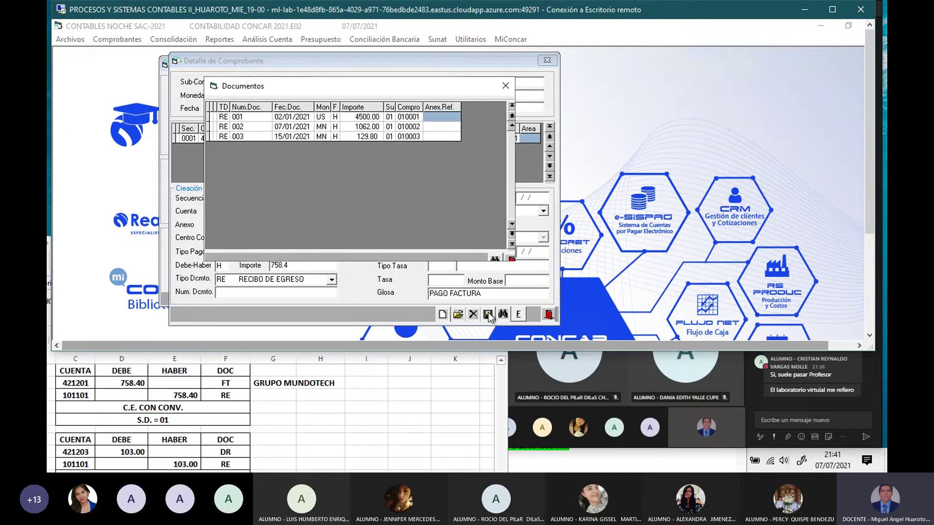
left_click(505, 88)
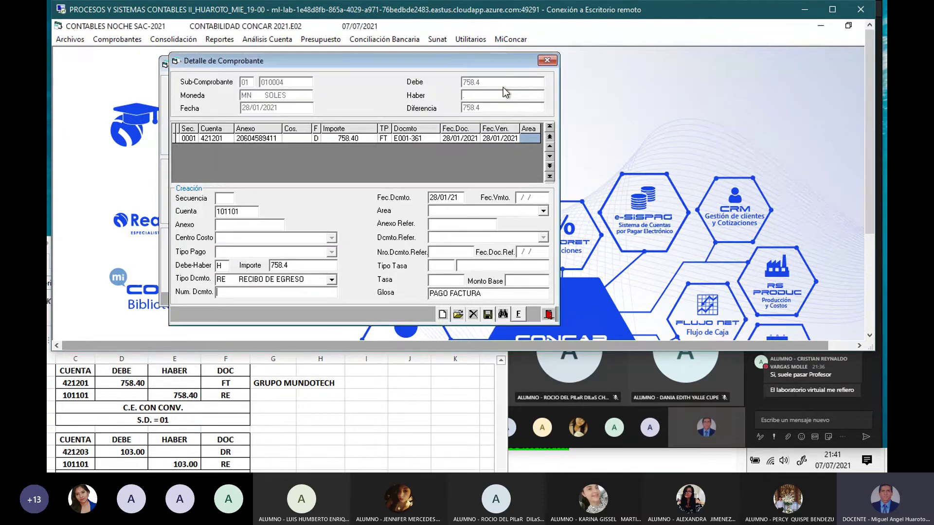
type("004")
key("Return")
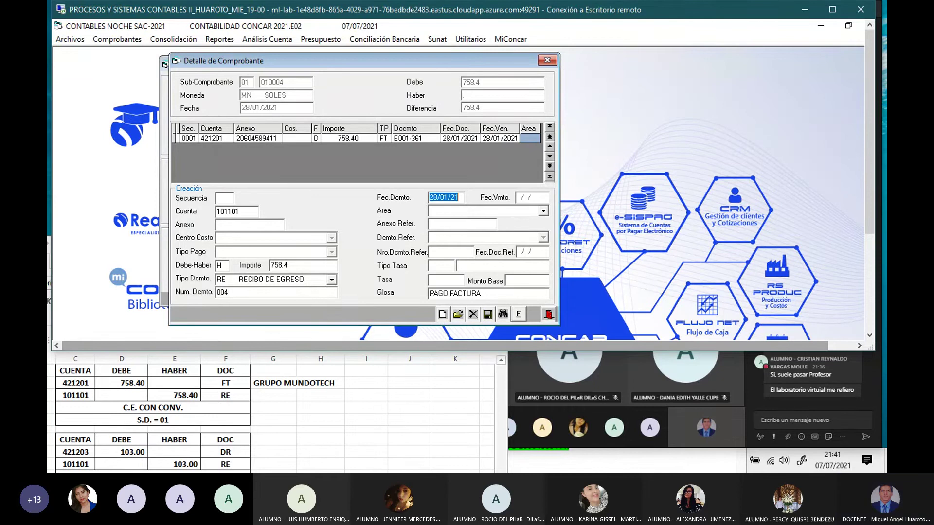
key("Return")
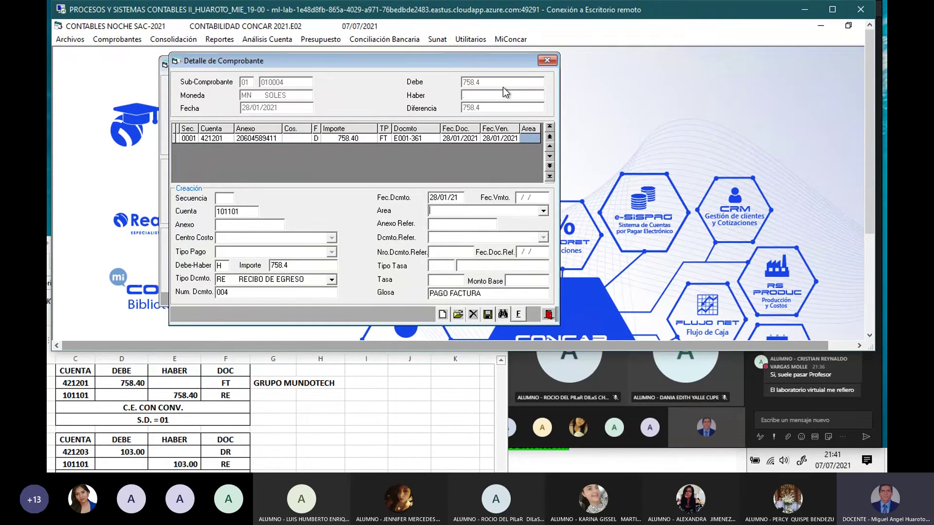
type("050")
key("Return")
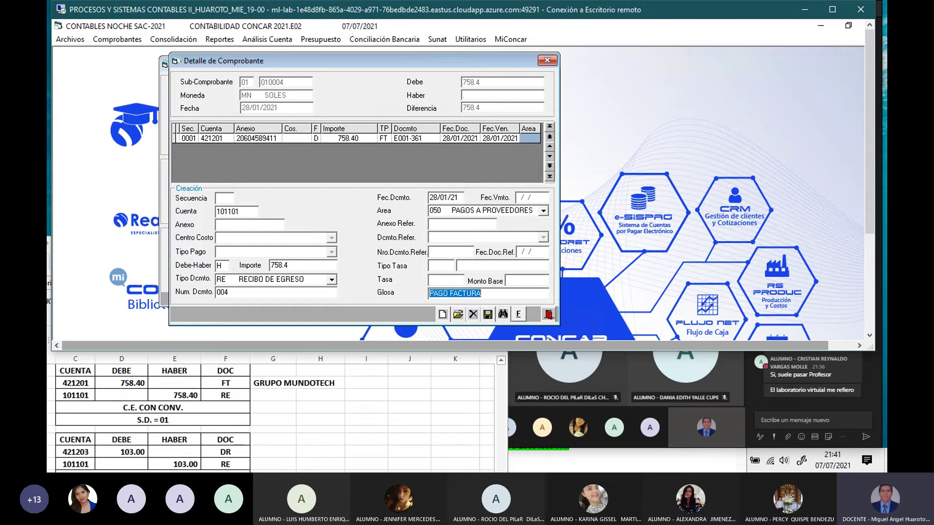
key("Return")
key("Return")
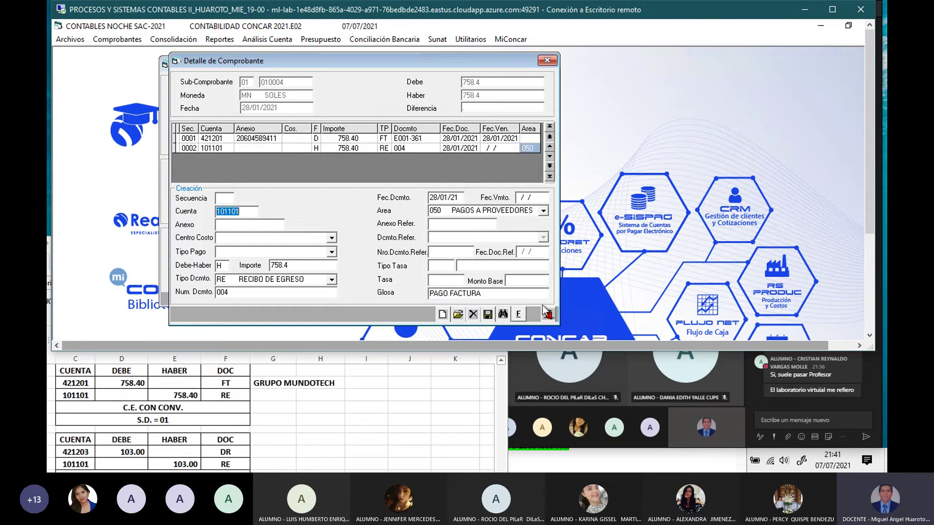
left_click(519, 315)
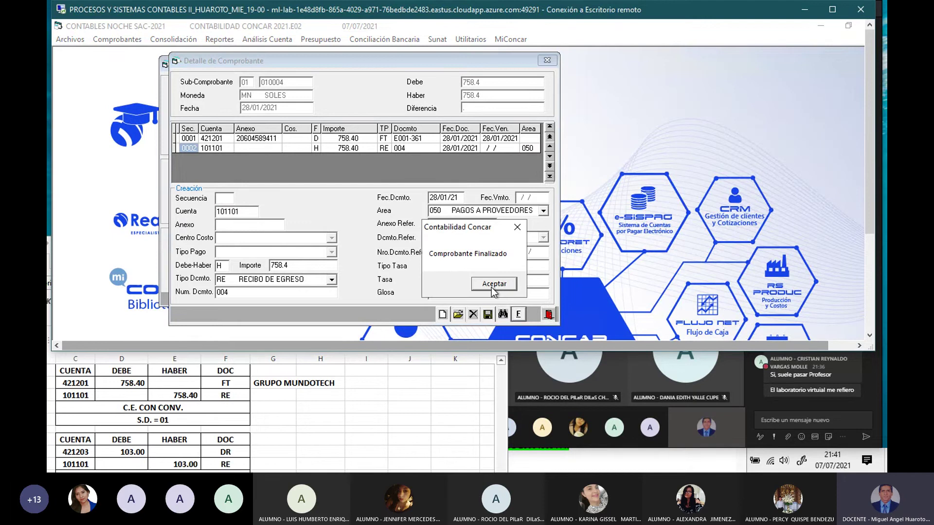
left_click(493, 284)
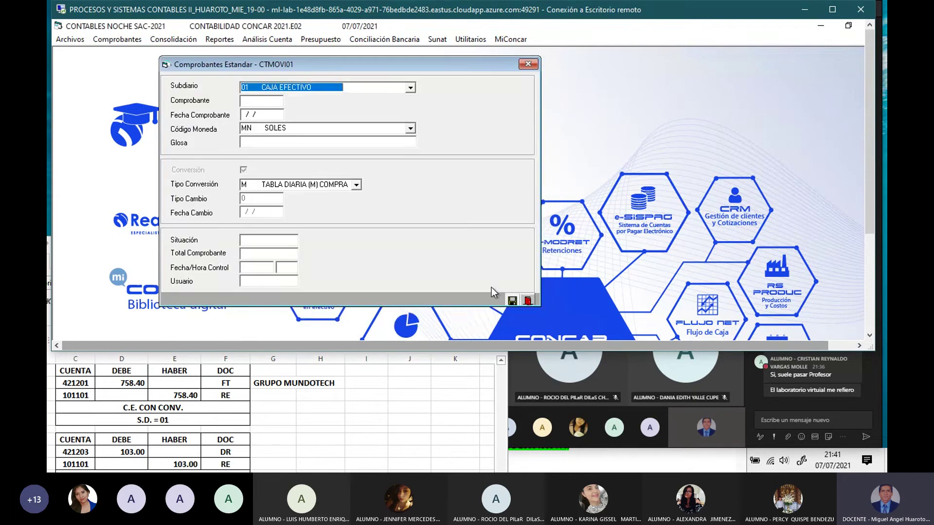
Step: Fill the header with date 28/01/21, SOLES, gloss 'PAGO DE DETRACCION', sale rate, and save
left_click(179, 467)
scroll(156, 433, "down", 3)
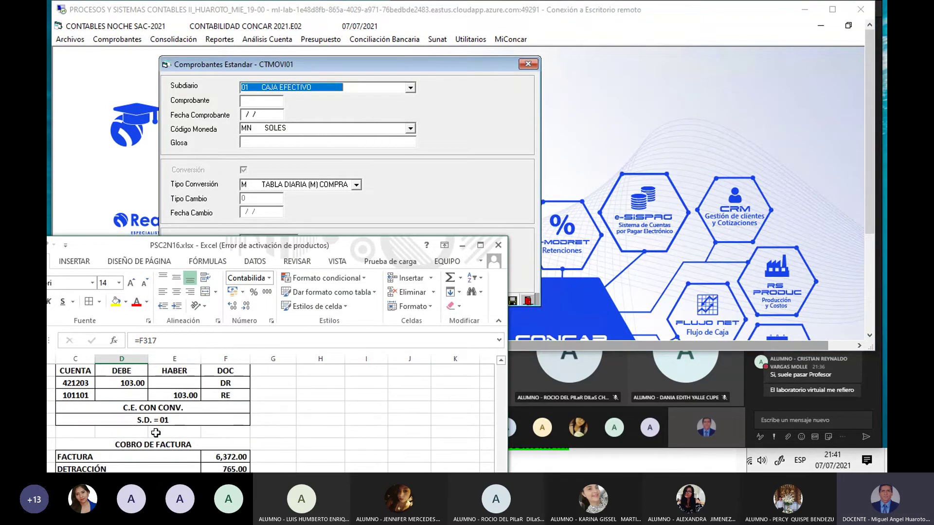
left_click(446, 116)
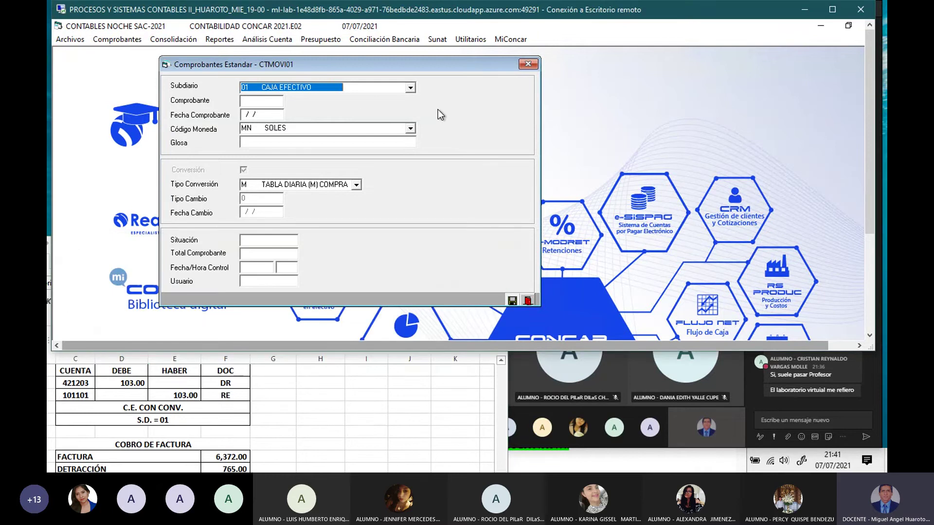
key("Return")
type("280121")
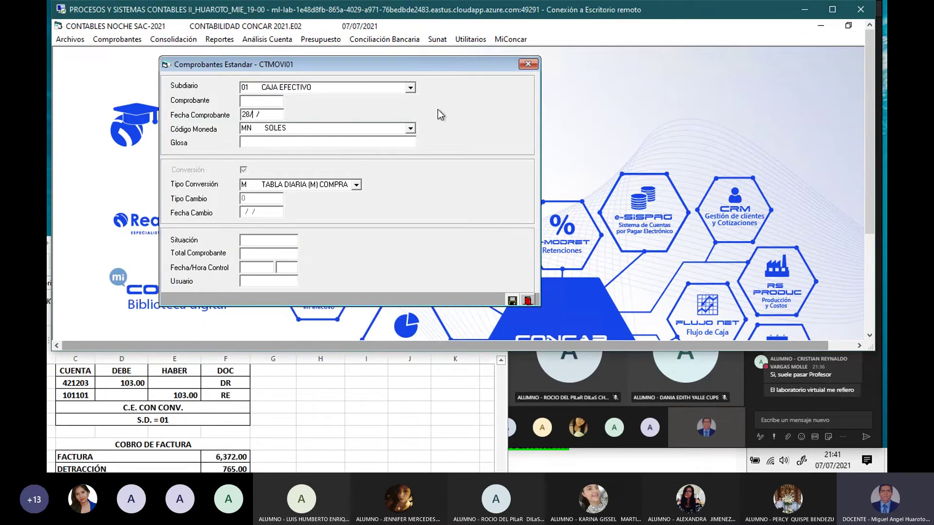
key("Return")
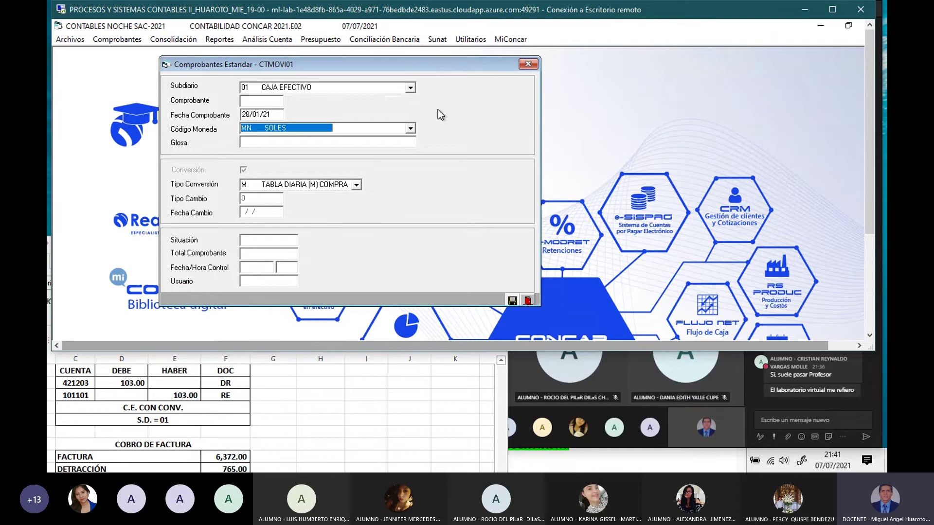
key("Return")
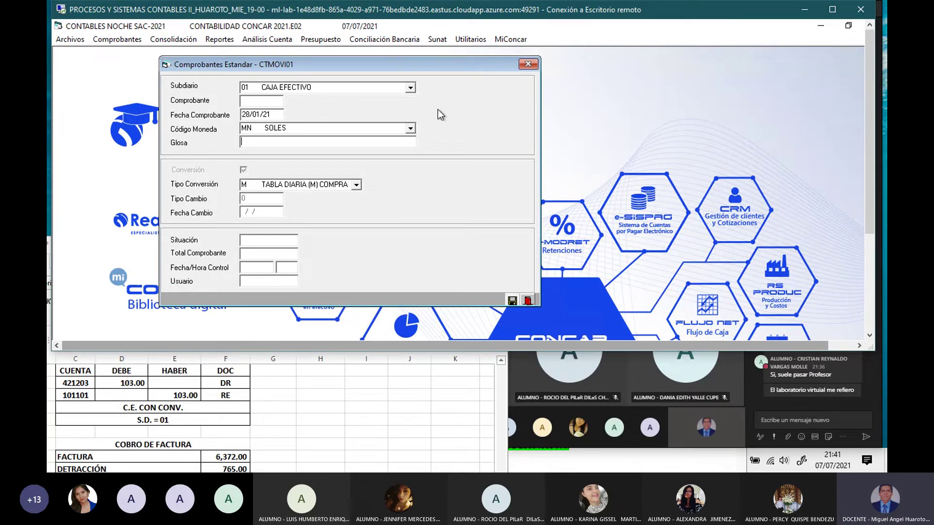
type("PAGO DE DETRACCION")
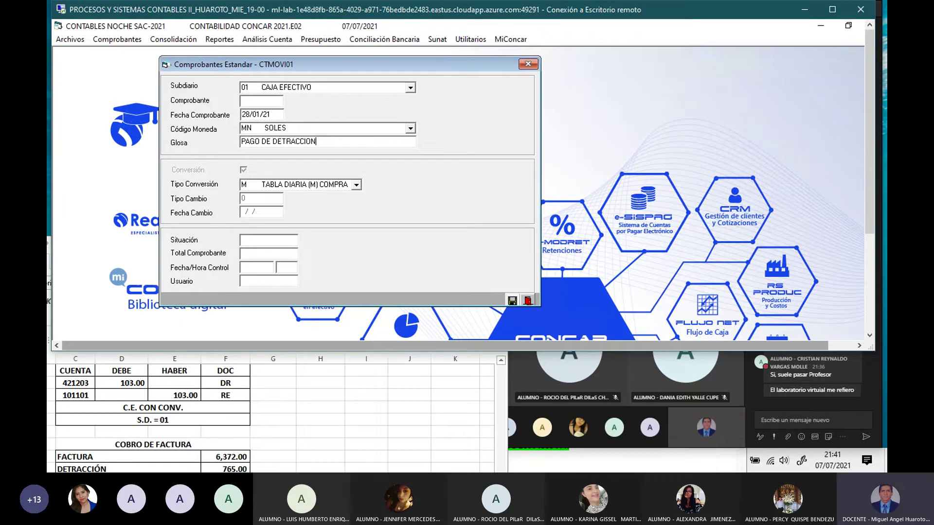
key("Return")
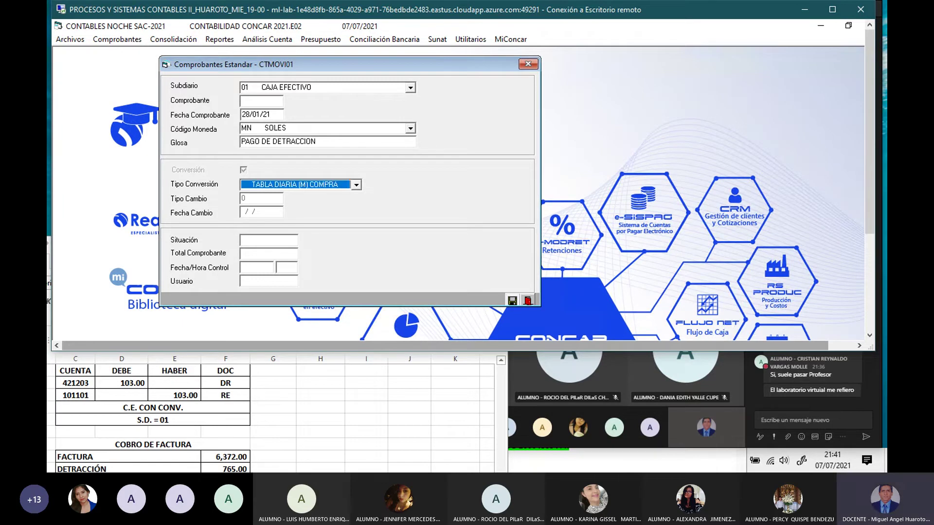
key("Down")
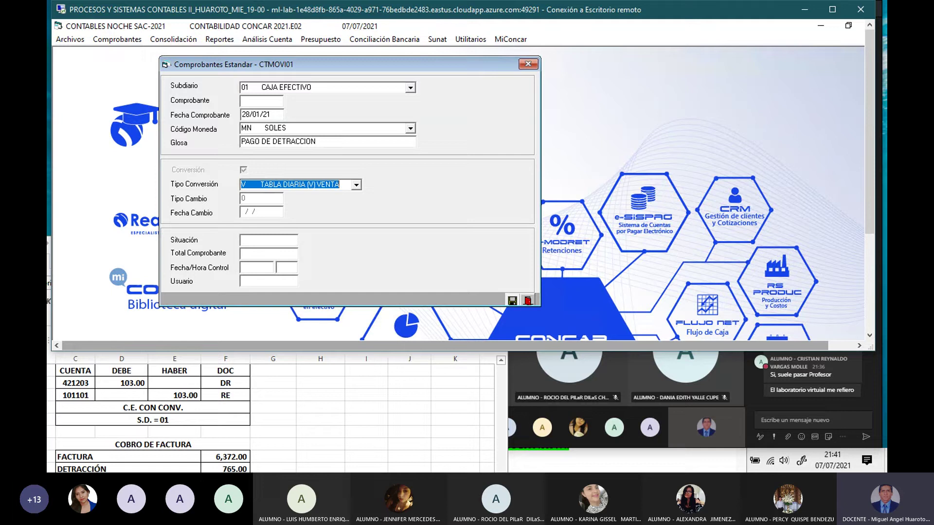
left_click(513, 300)
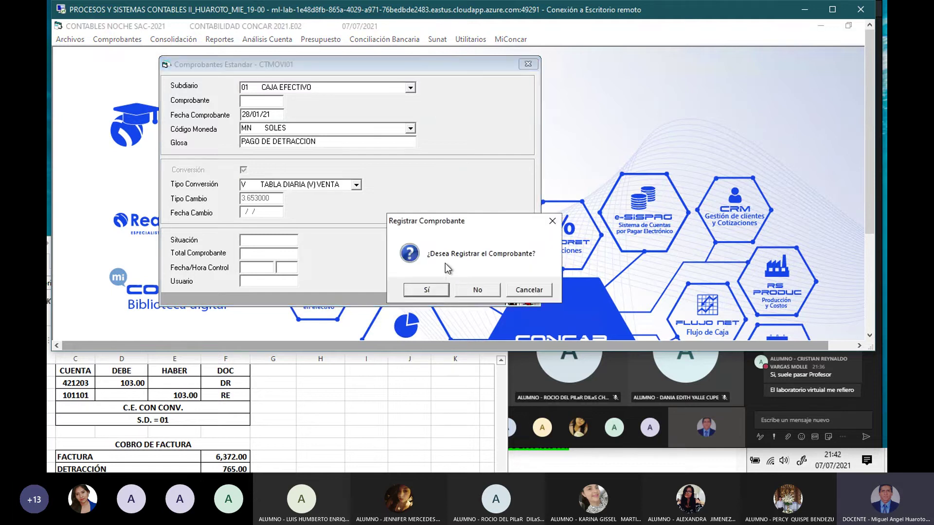
Step: Register voucher 010005 and enter account 421203 with annex GRUPO MUNDOTECH E.I.R.L
left_click(426, 289)
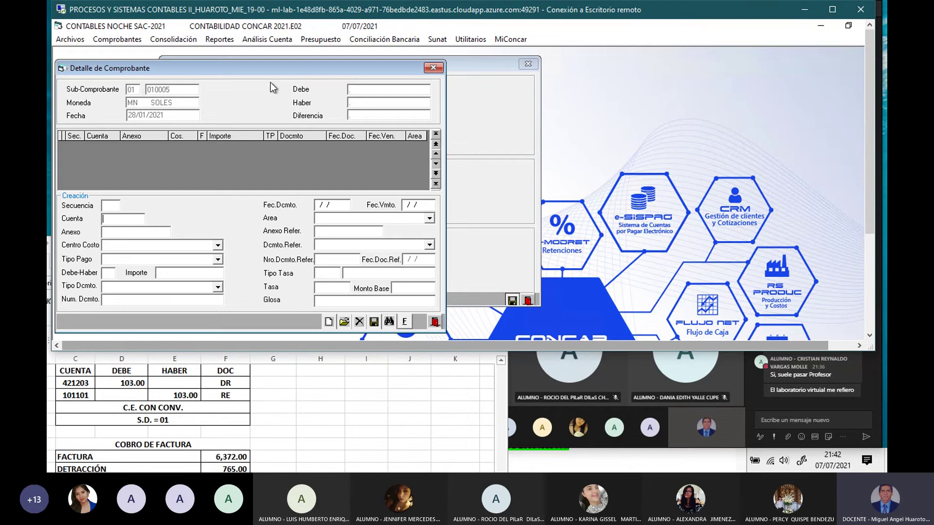
left_click_drag(272, 74, 363, 68)
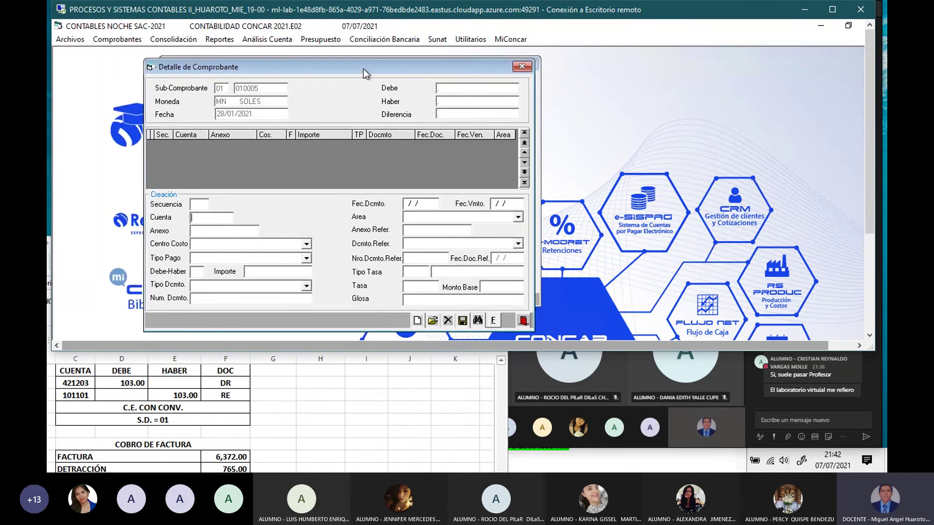
type("421203")
key("Return")
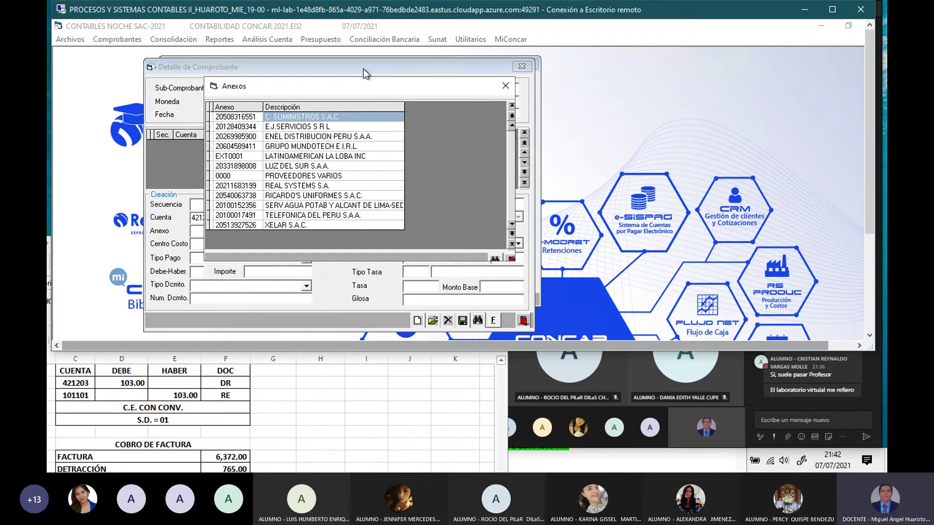
double_click(351, 146)
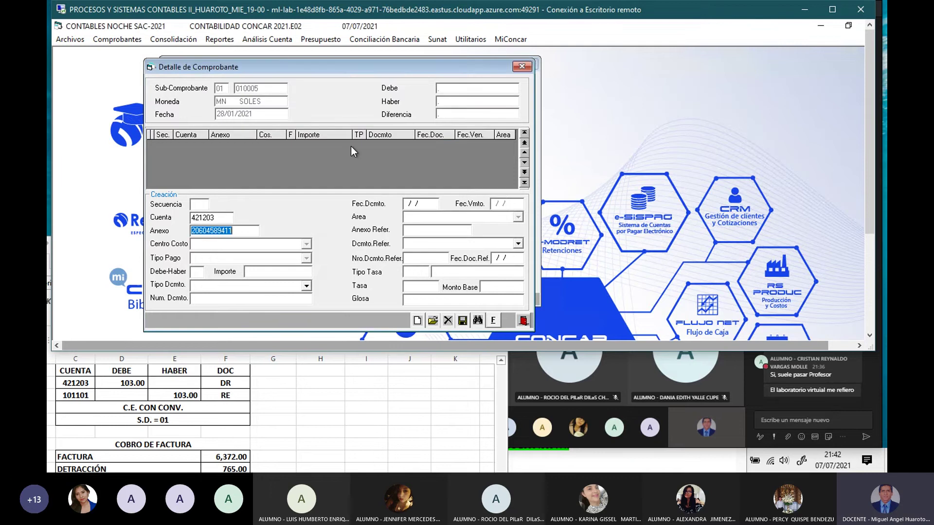
key("Return")
Step: Debit 103 with document type DR DETRACCION and list the supplier's pending detraction documents
type("D")
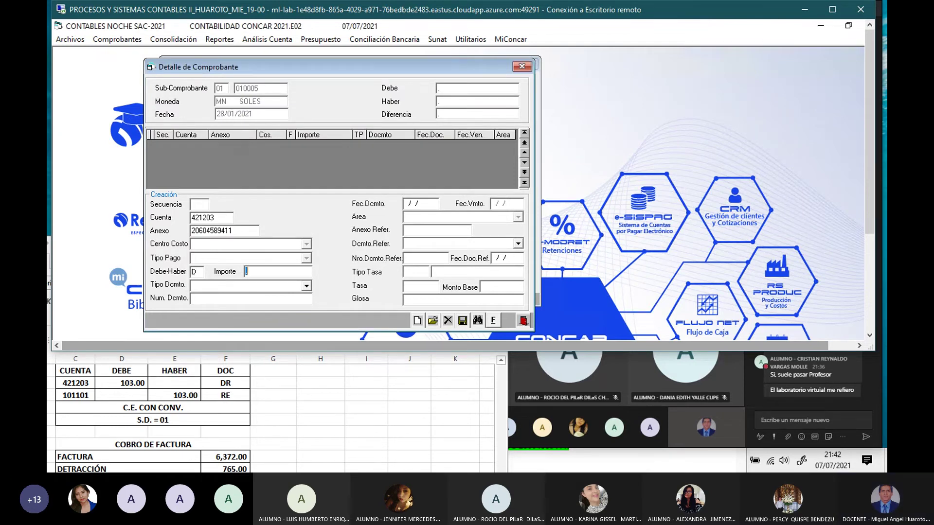
type("103")
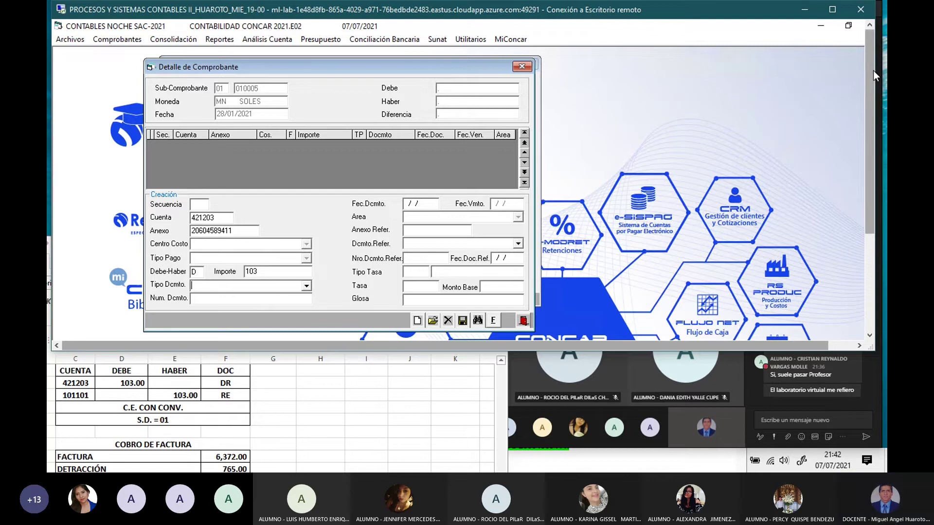
left_click_drag(875, 71, 752, 68)
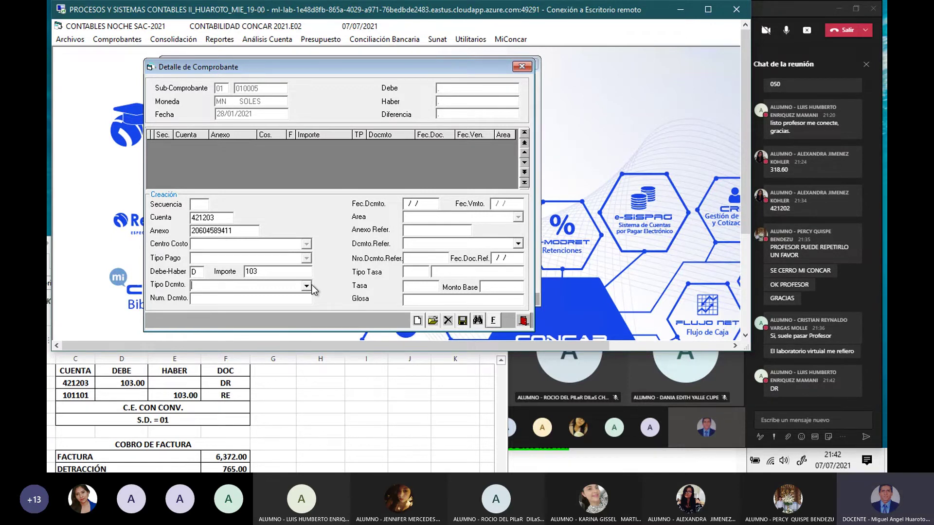
type("DR")
key("Return")
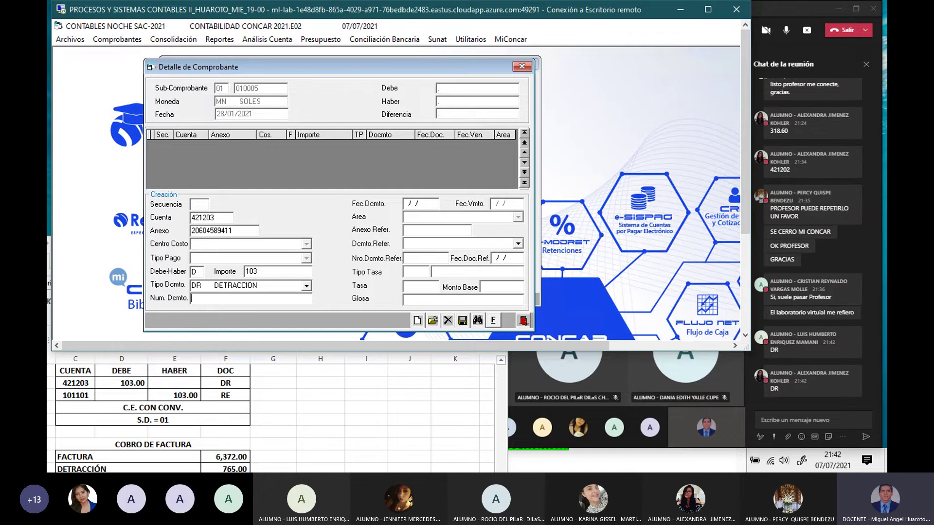
key("Return")
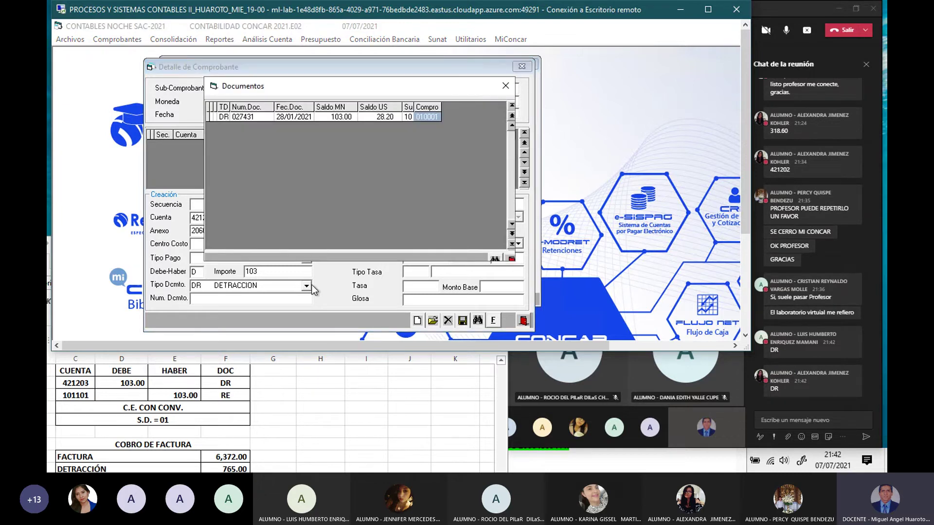
Step: Link the line to detraction document 027431 with reference type FT FACTURA, then view the workbook
double_click(328, 116)
key("Return")
key("Return")
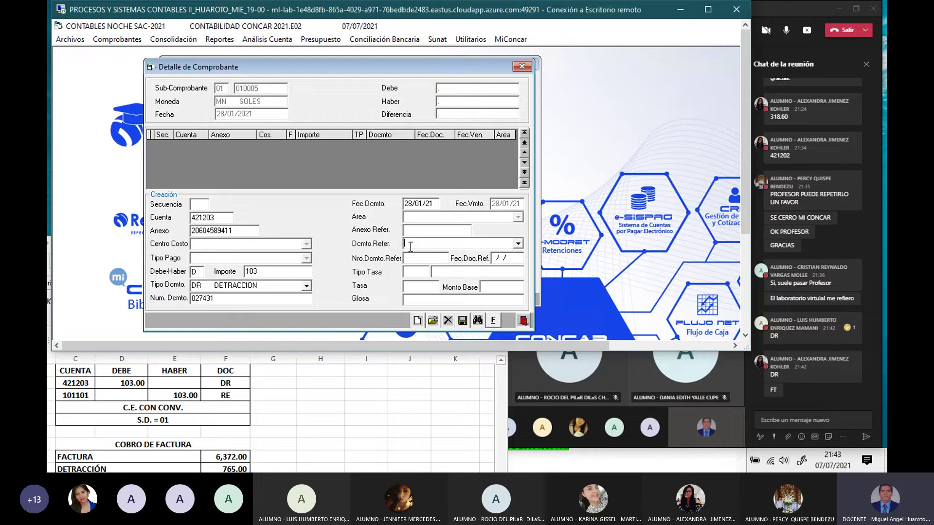
type("FT")
key("Return")
left_click(325, 407)
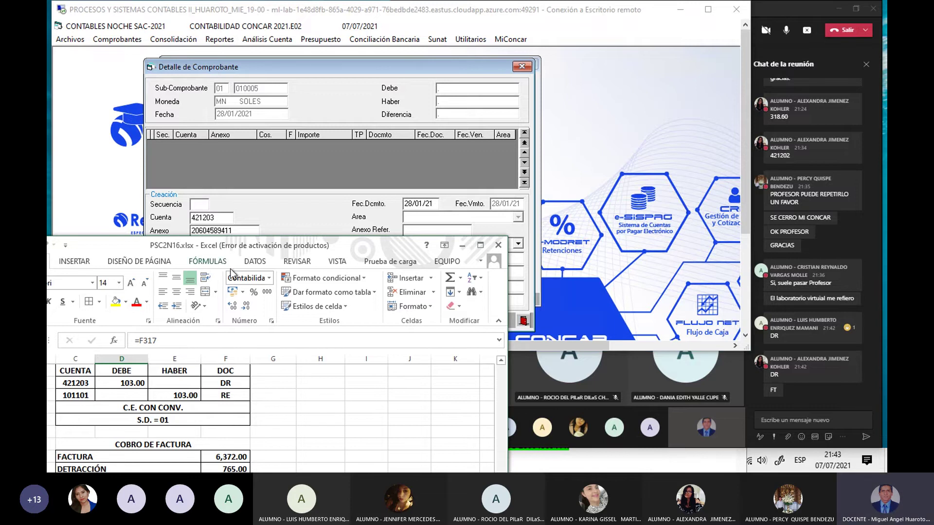
Step: Enter reference invoice E001-361 dated 28/01/21 on the 103 DR detraction line
left_click(543, 466)
scroll(550, 431, "down", 1)
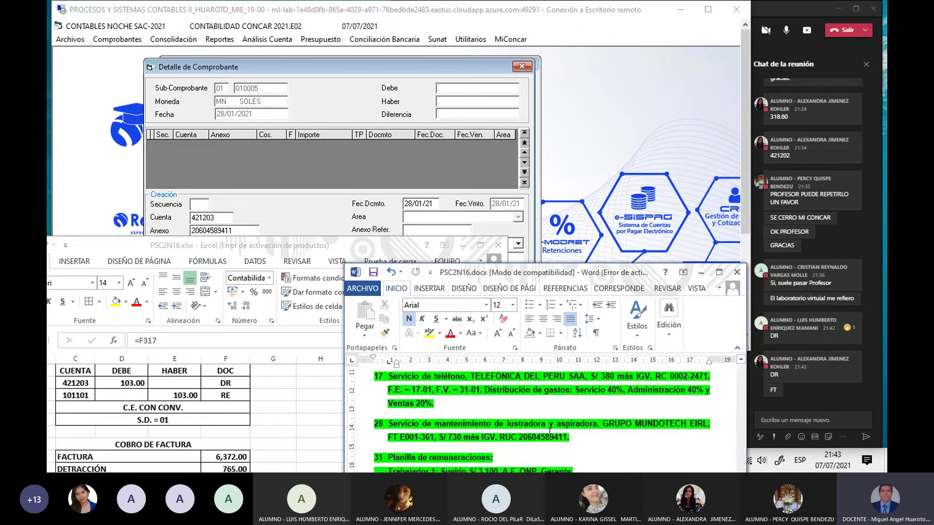
scroll(549, 431, "down", 10)
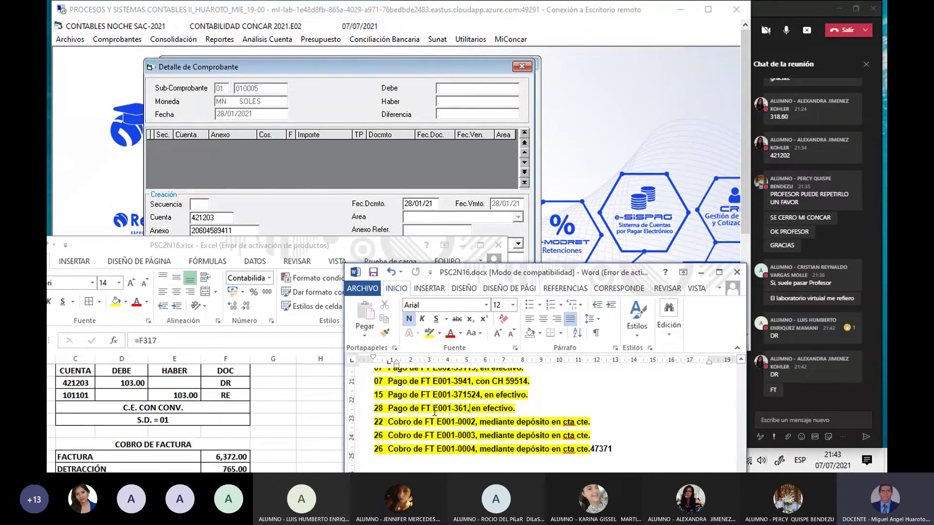
left_click(345, 203)
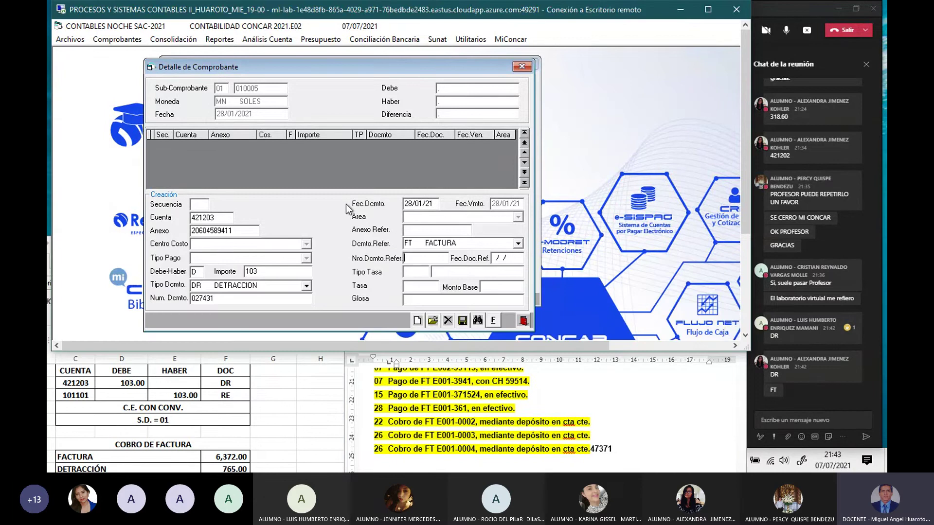
type("E001")
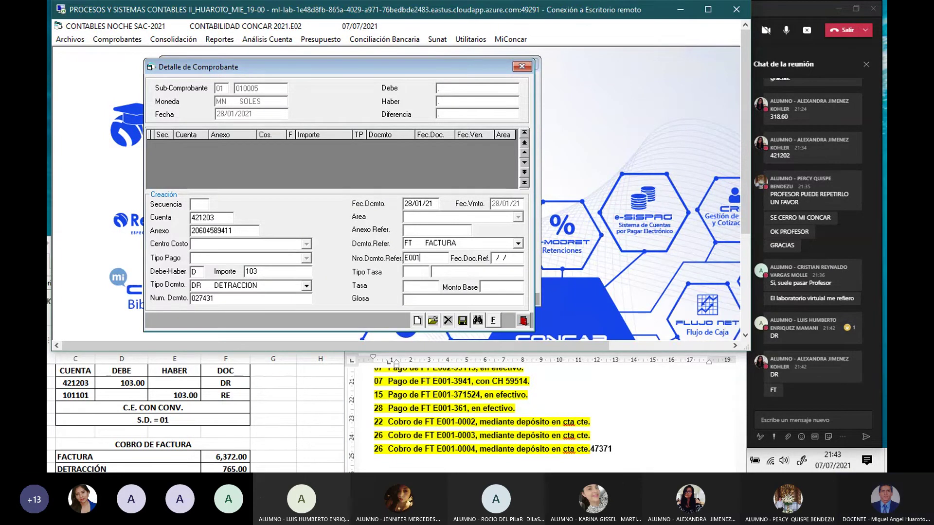
type("-361")
key("Return")
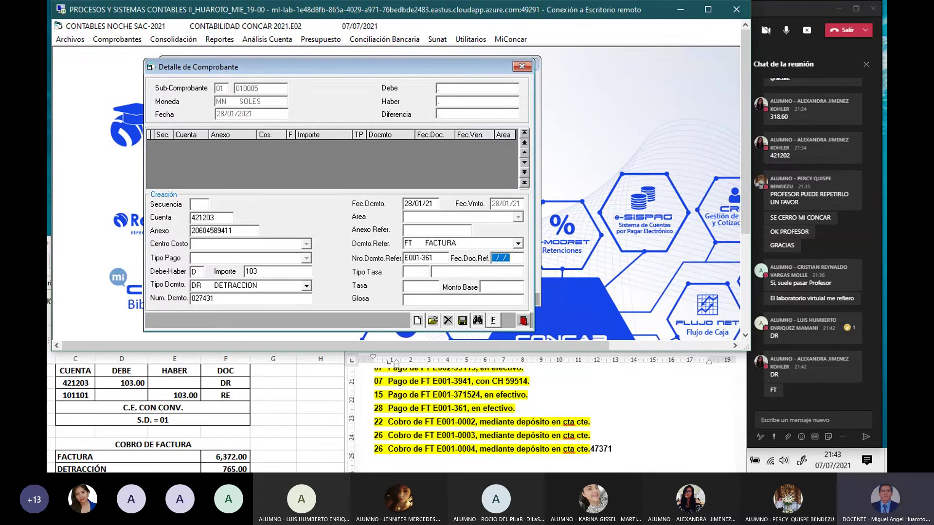
type("28/01/21")
key("Return")
key("Return")
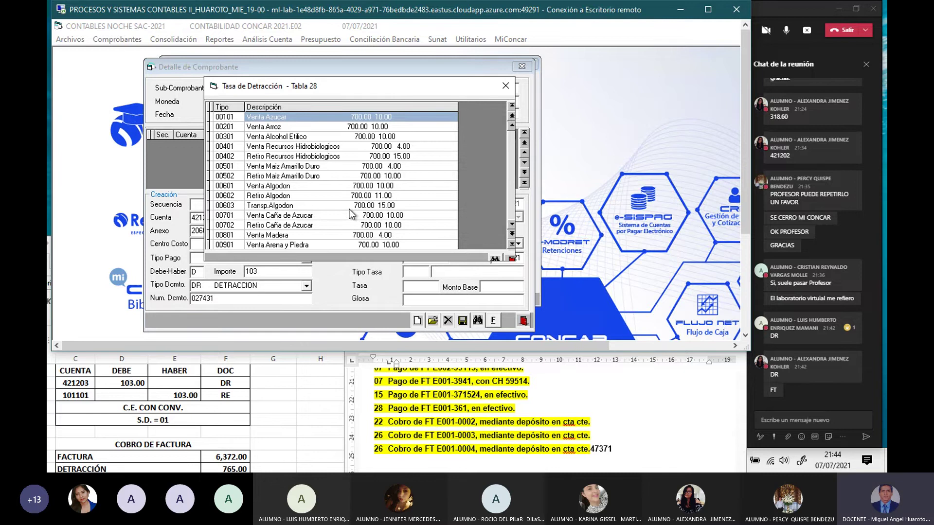
Step: Pick rate type 02001 (maintenance and repair of movable goods) from Tabla 28 for the 103 detraction line
left_click(510, 226)
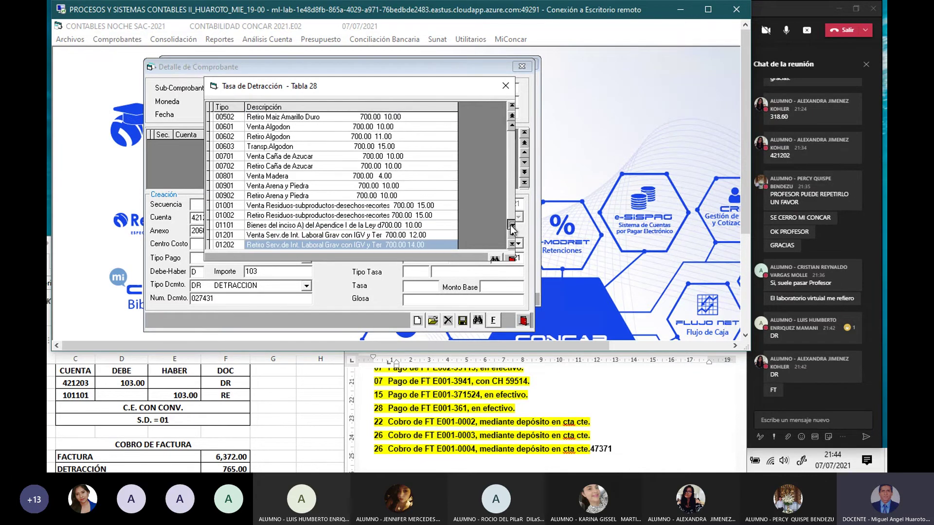
left_click_drag(512, 226, 511, 237)
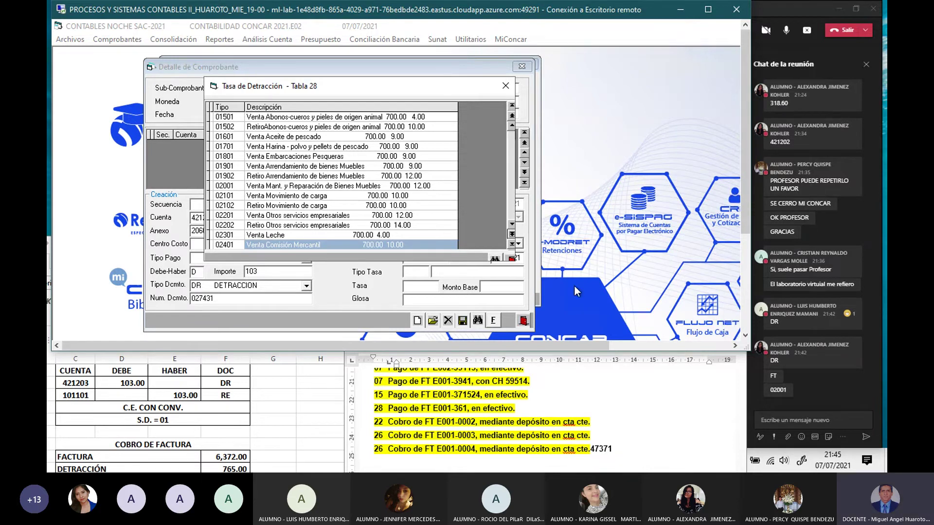
double_click(230, 186)
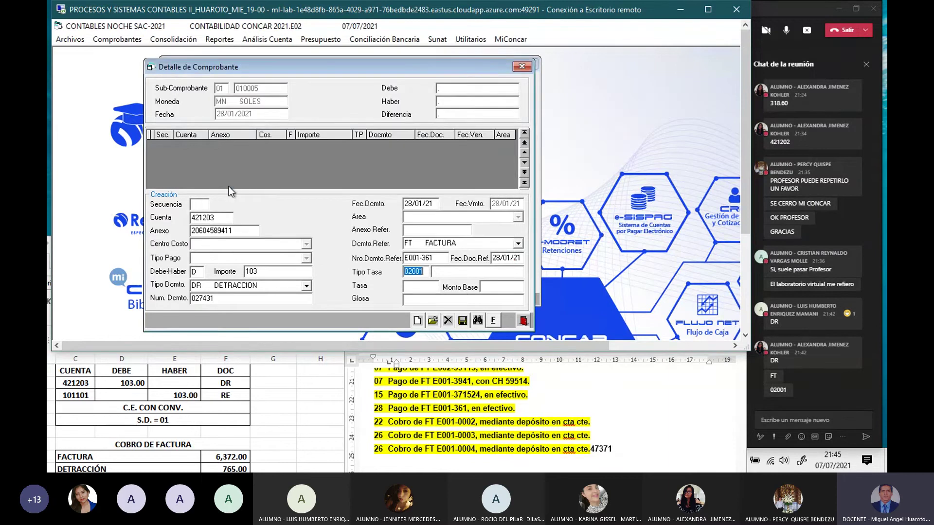
Step: Apply the 12.00 rate, check the Excel solution, and enter base 861.4 with gloss PAGO DETRACCION
key("Return")
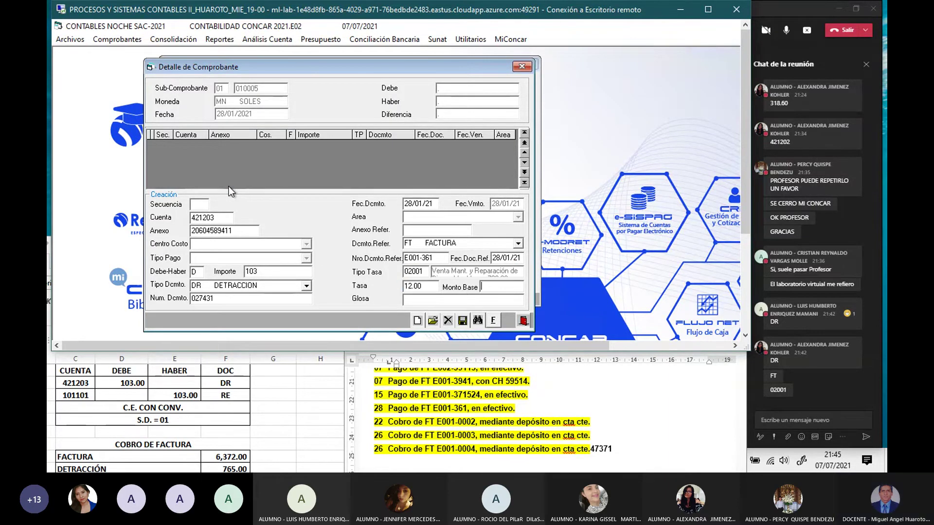
left_click(176, 383)
scroll(177, 387, "up", 2)
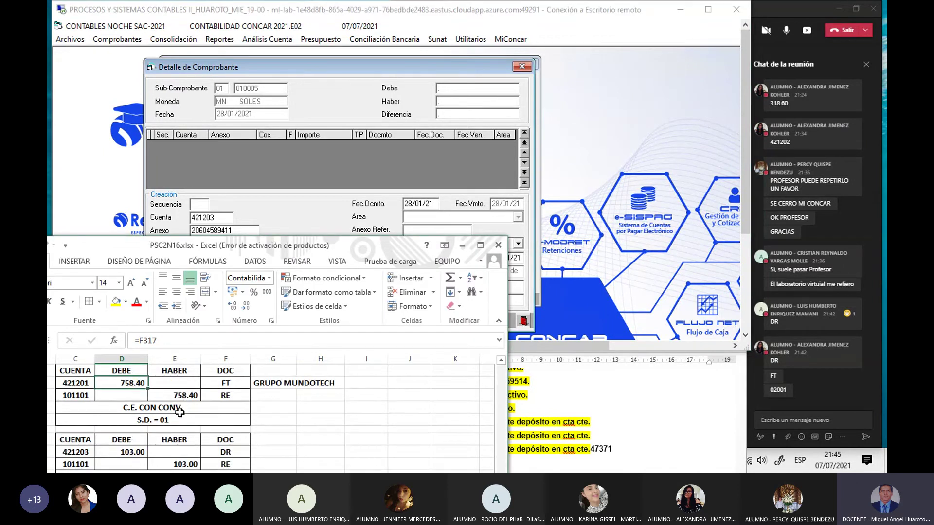
scroll(179, 413, "up", 2)
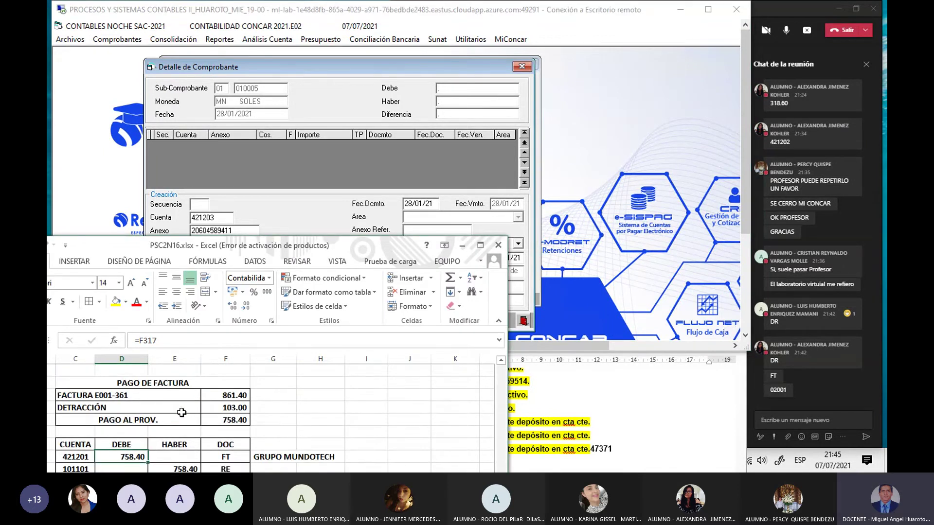
scroll(204, 405, "down", 5)
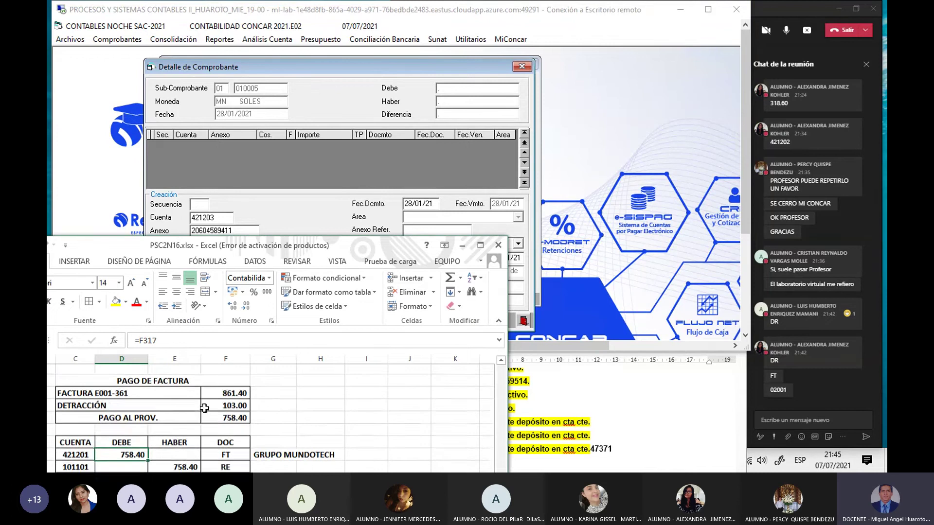
scroll(203, 409, "down", 2)
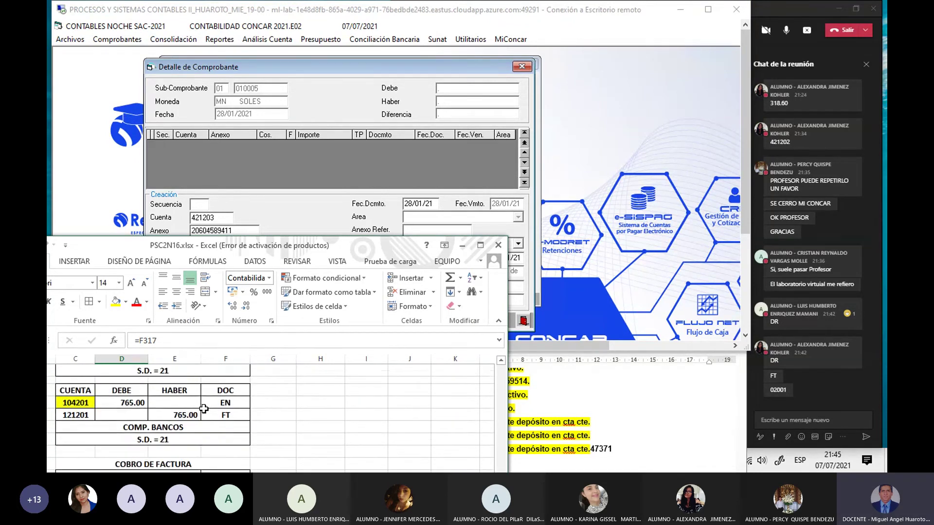
scroll(204, 408, "up", 5)
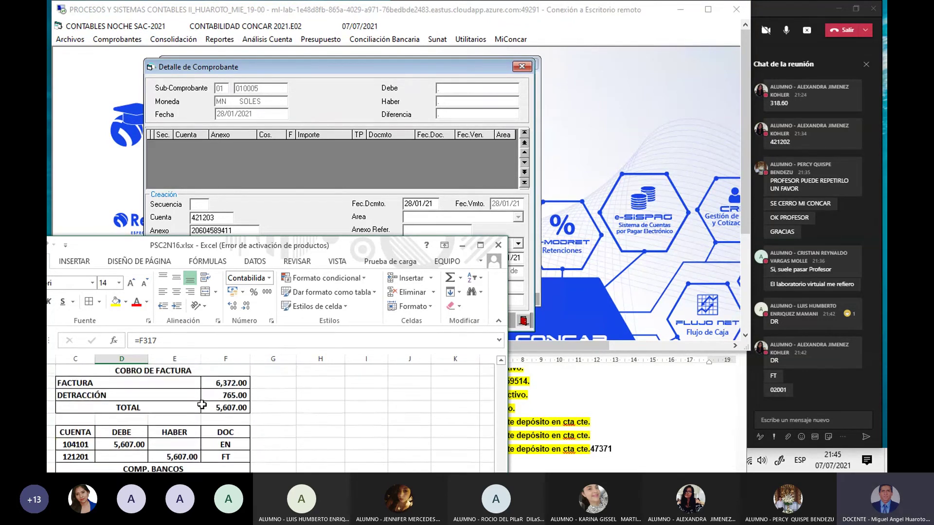
scroll(202, 404, "down", 1)
scroll(202, 405, "down", 1)
scroll(201, 406, "up", 1)
scroll(201, 406, "down", 3)
scroll(202, 406, "up", 3)
scroll(199, 404, "up", 2)
scroll(199, 404, "down", 5)
scroll(199, 404, "up", 2)
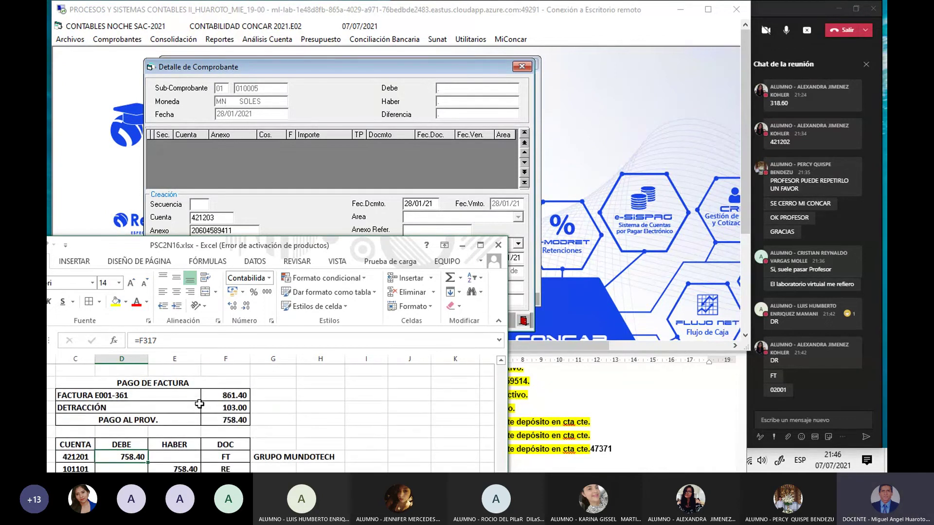
scroll(199, 404, "down", 2)
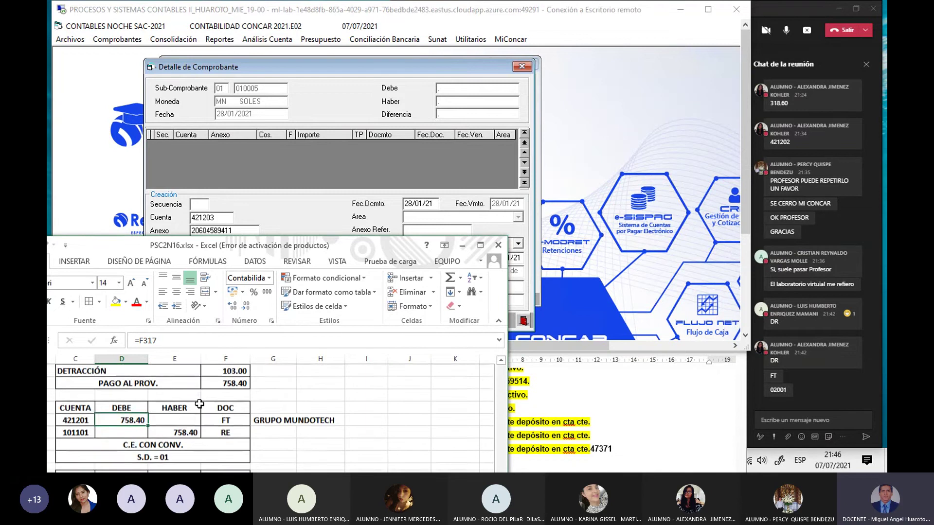
scroll(199, 404, "down", 1)
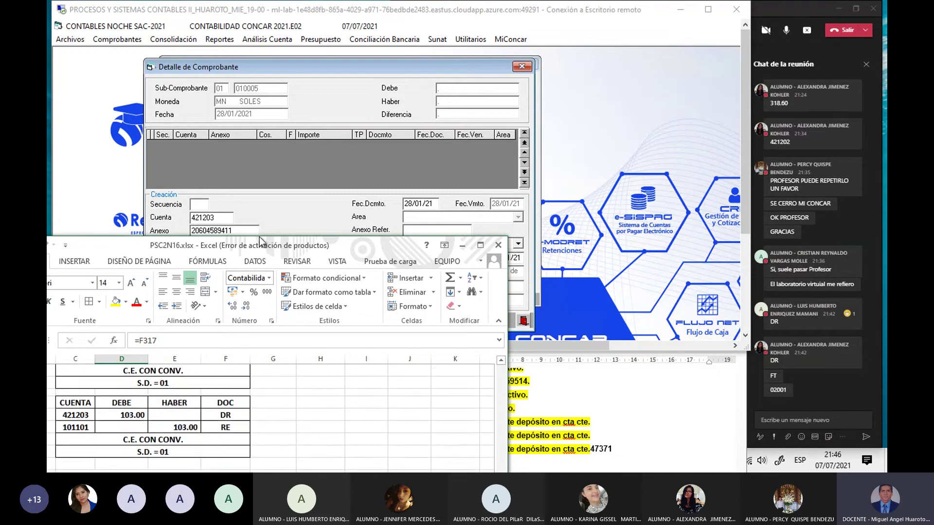
left_click(295, 204)
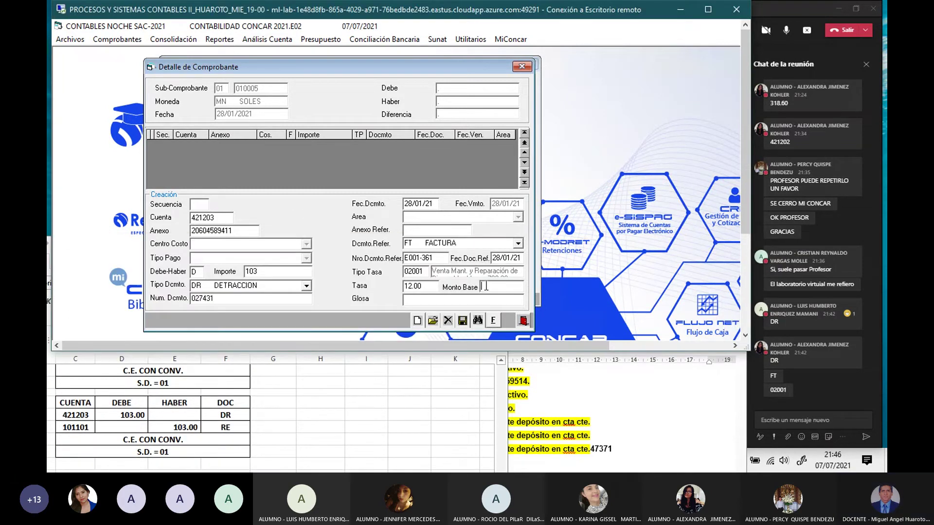
type("861.4")
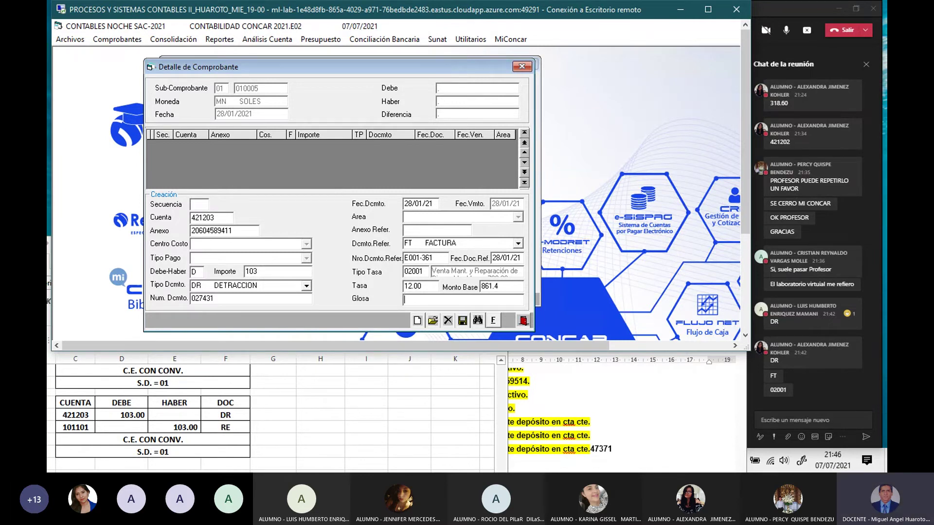
type("PAGO DETRACCION")
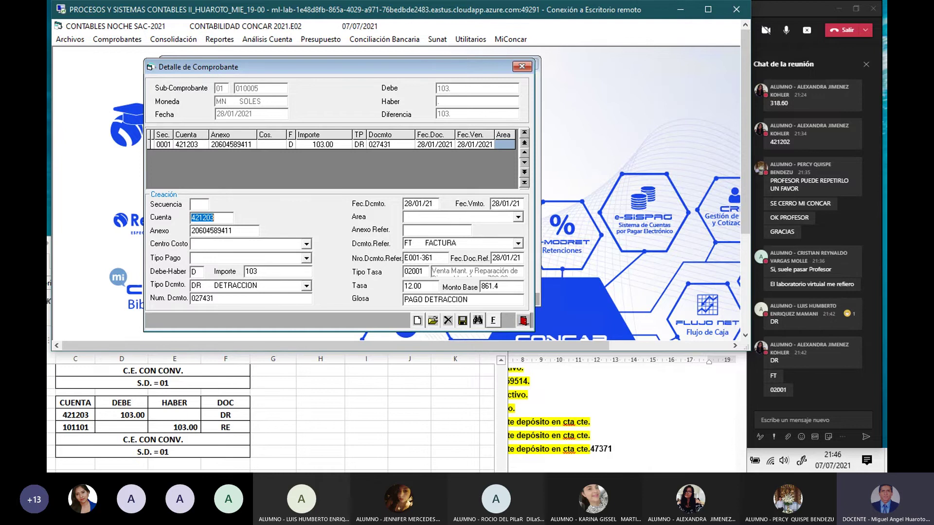
Step: Add a 103.00 credit line to account 101101 with document type RE
type("101101")
key("Return")
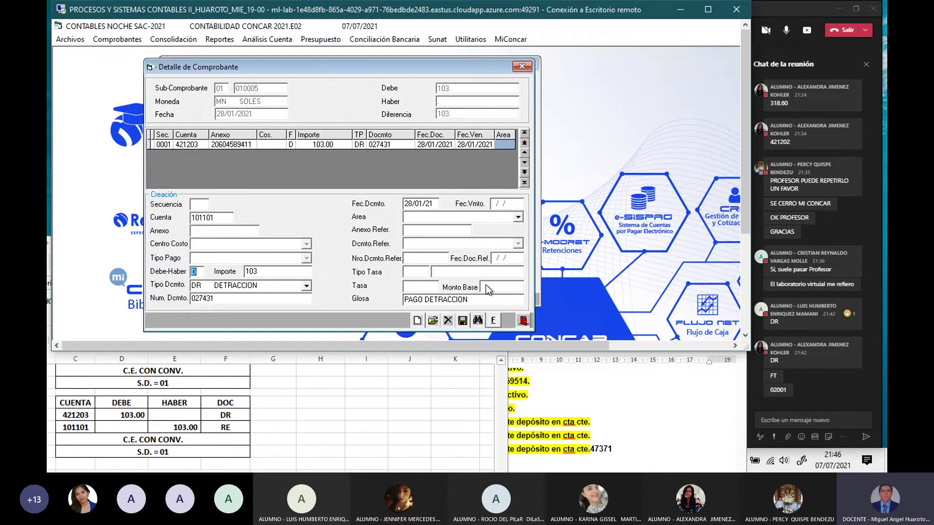
type("H")
key("Return")
key("Return")
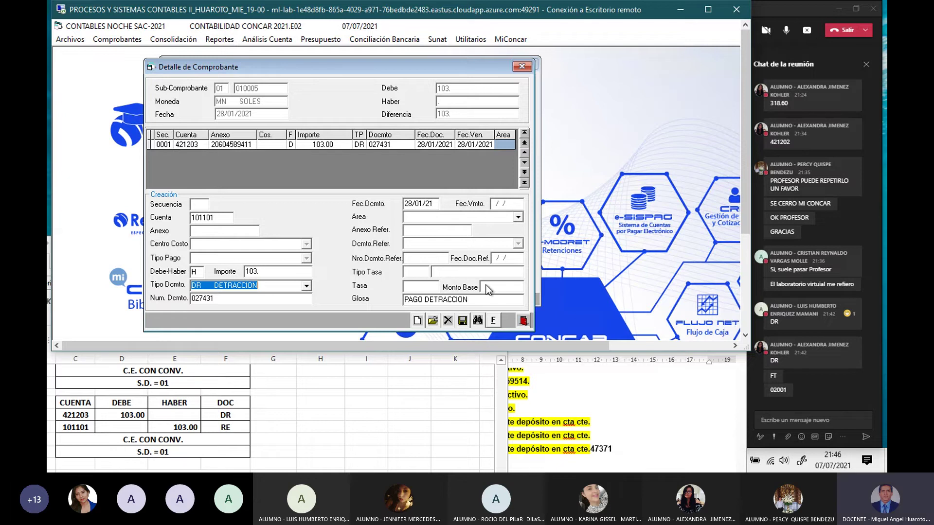
type("RE")
key("Return")
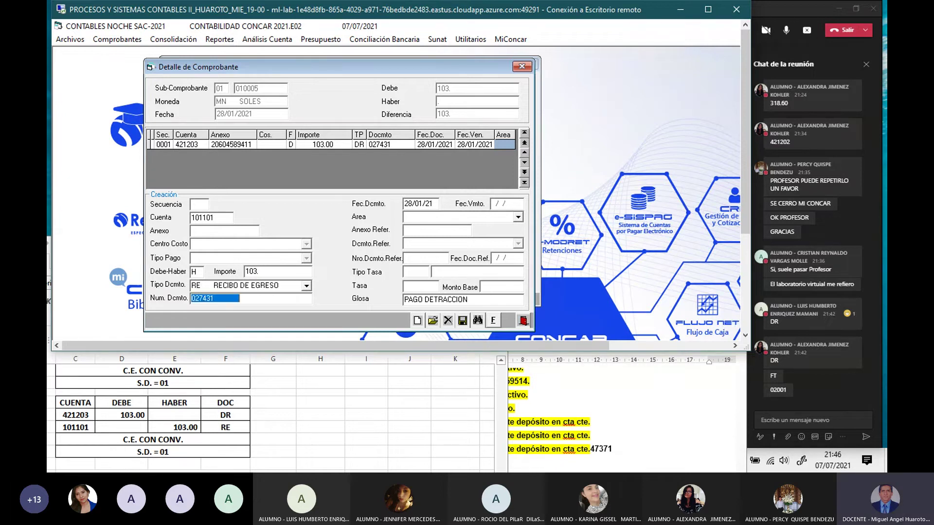
Step: Give the credit line receipt number 005, date 28/01/21 and area 050, then finalize the voucher
key("BackSpace")
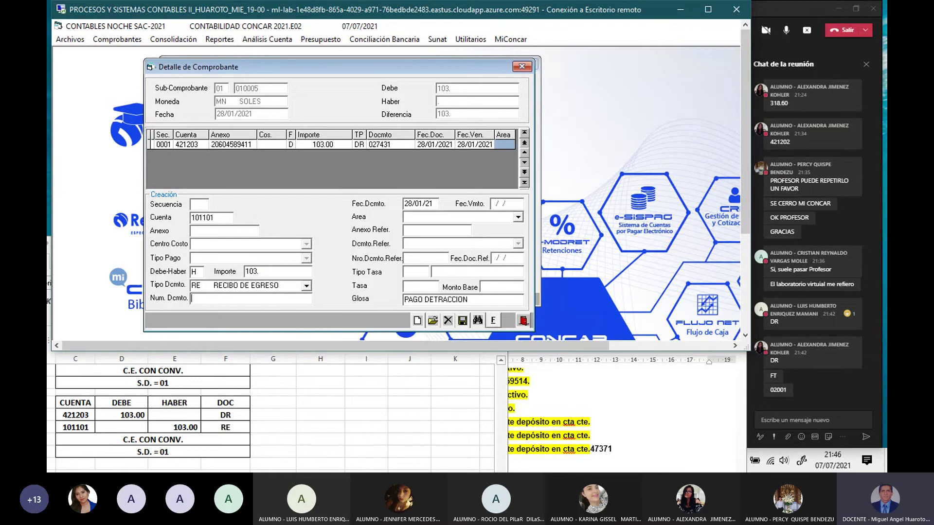
key("F2")
key("Escape")
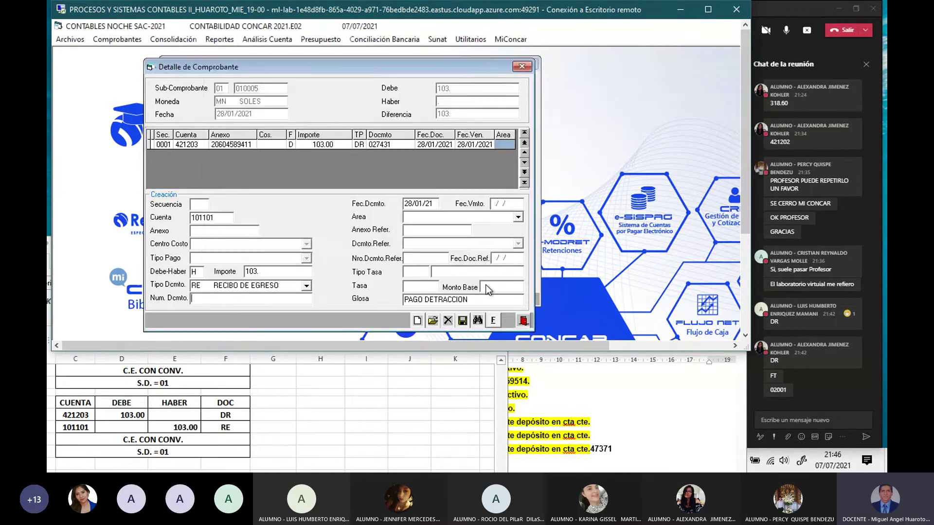
type("005")
key("Return")
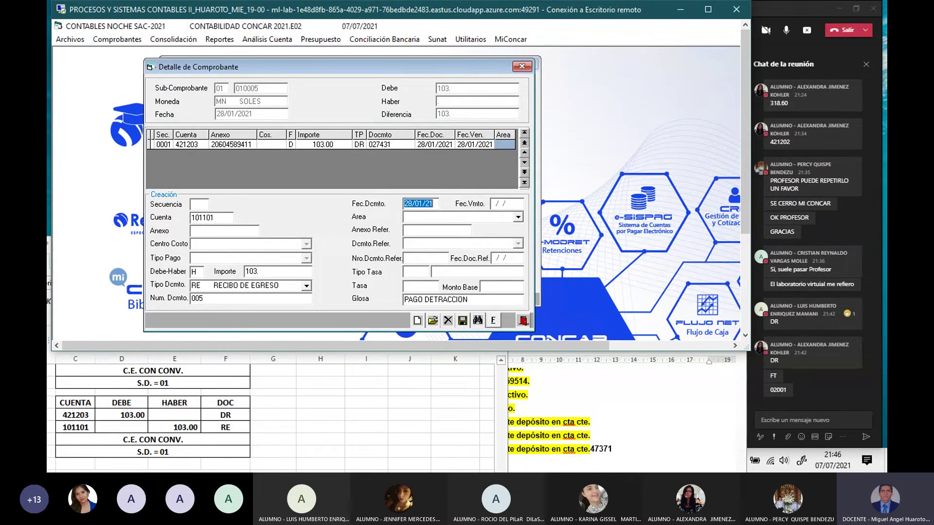
key("Return")
type("050")
key("Return")
key("Return")
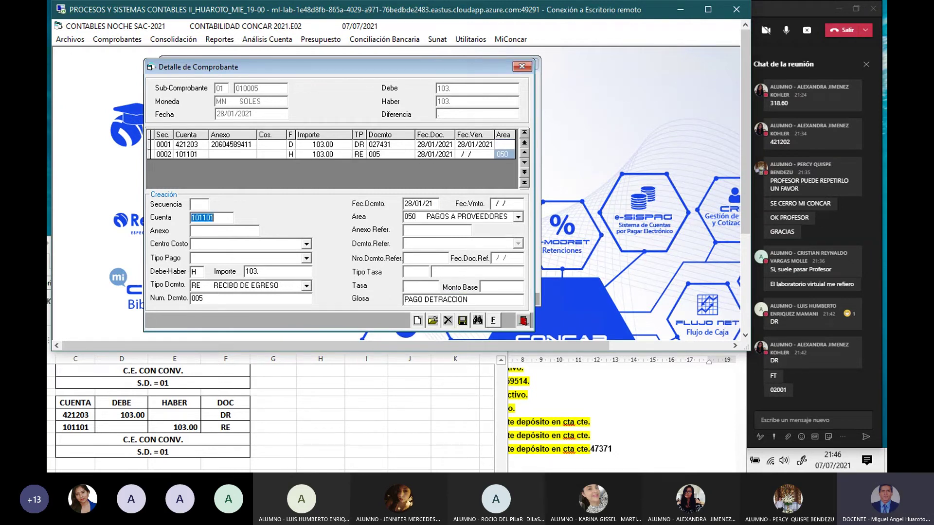
left_click(494, 321)
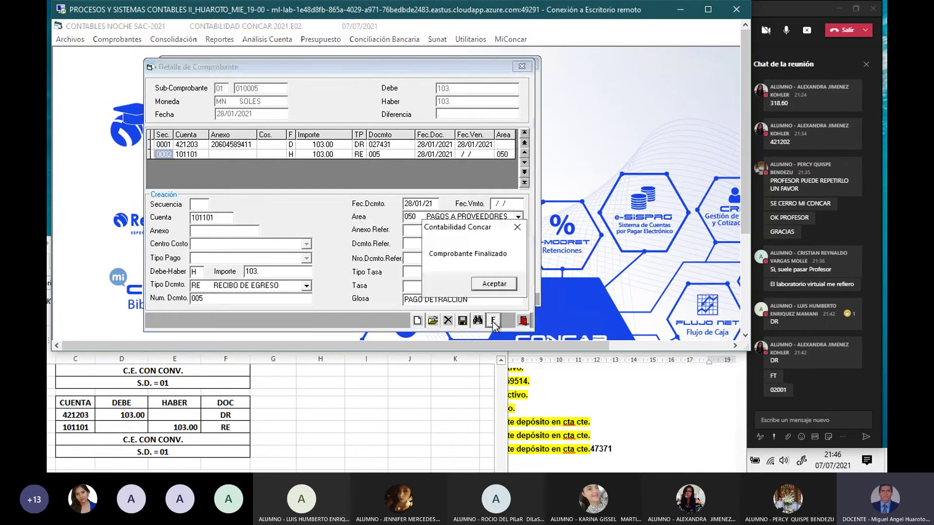
left_click(494, 284)
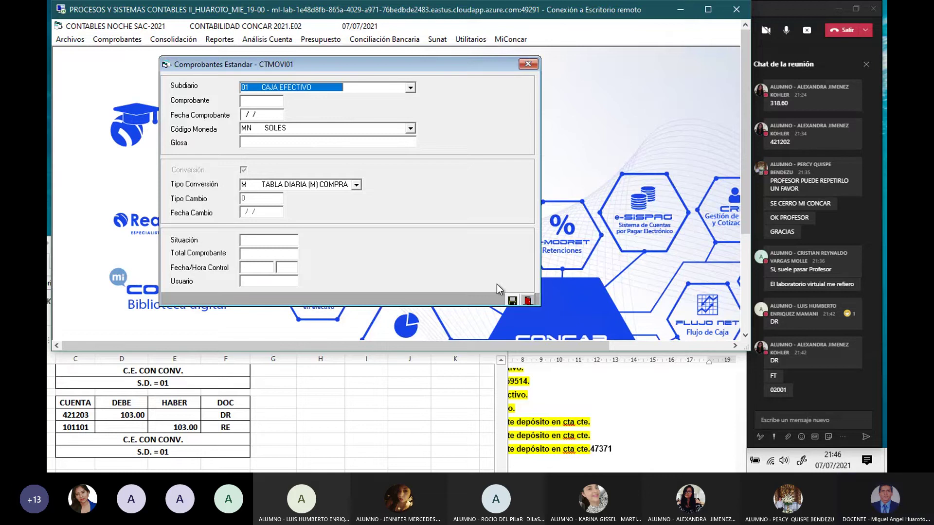
Step: Close the voucher window and review the 5,607.00 entry debiting 104101 against 121201 in PSC2N16.xlsx
left_click(528, 65)
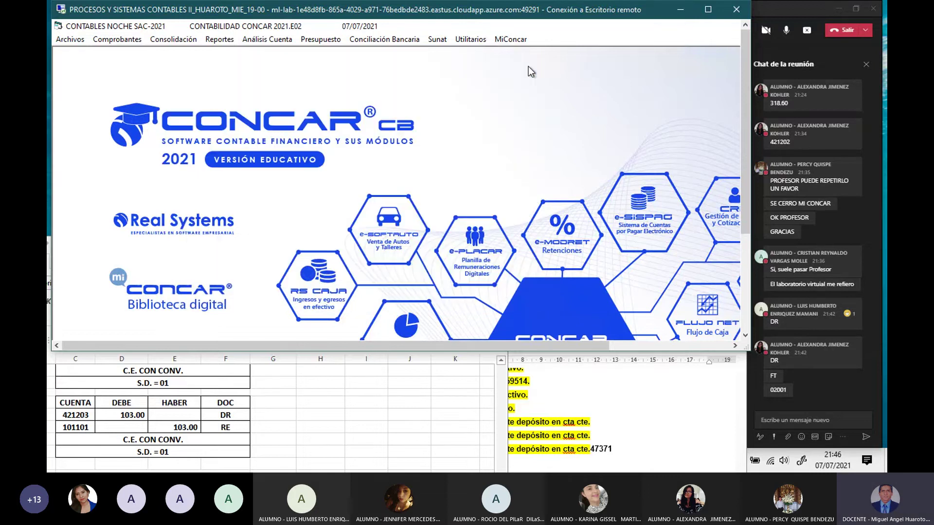
left_click(209, 411)
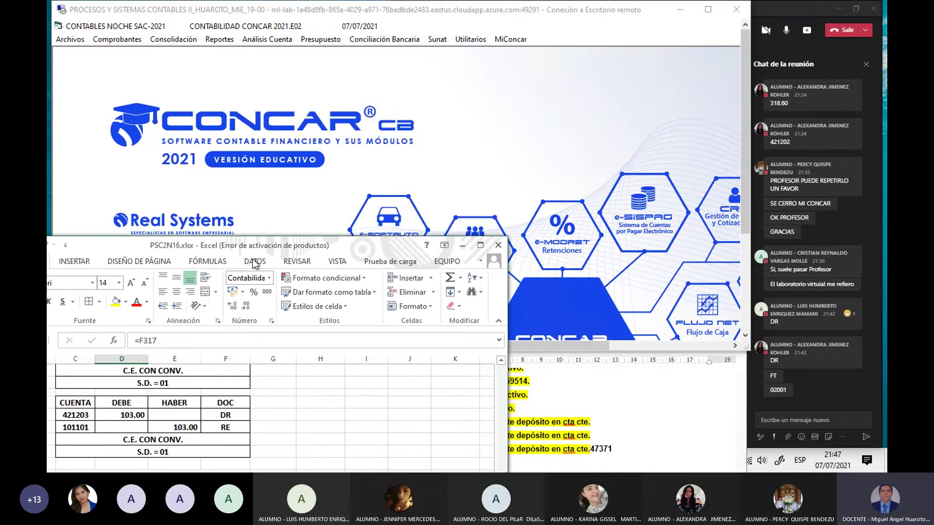
left_click_drag(253, 247, 361, 193)
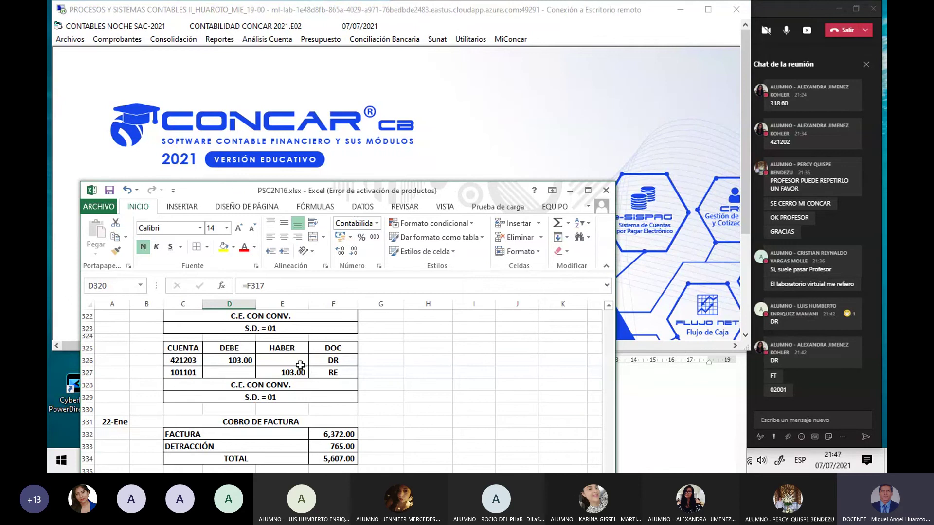
scroll(299, 365, "down", 2)
scroll(300, 365, "down", 2)
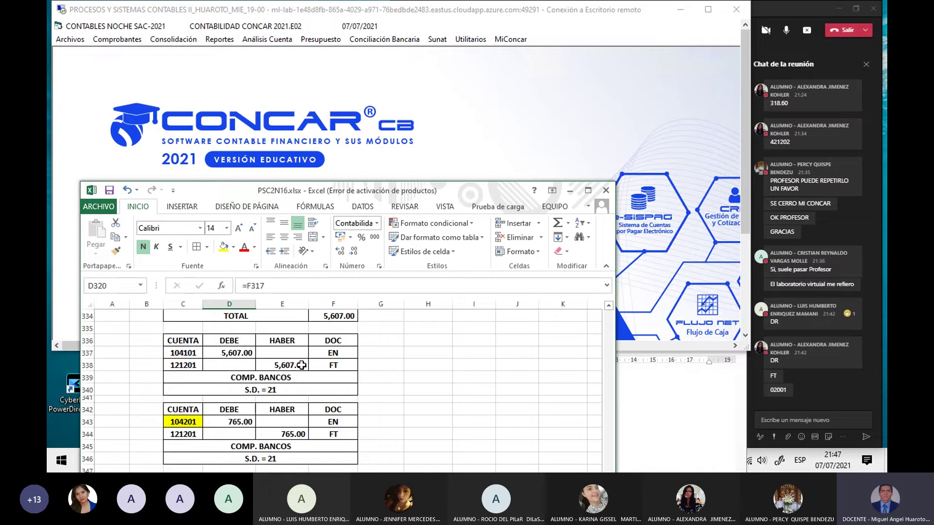
left_click(188, 353)
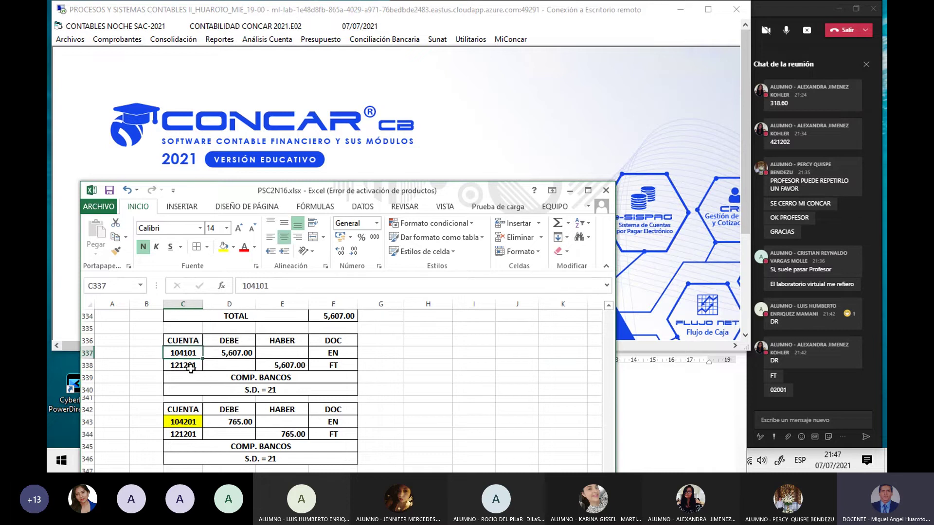
left_click(191, 370)
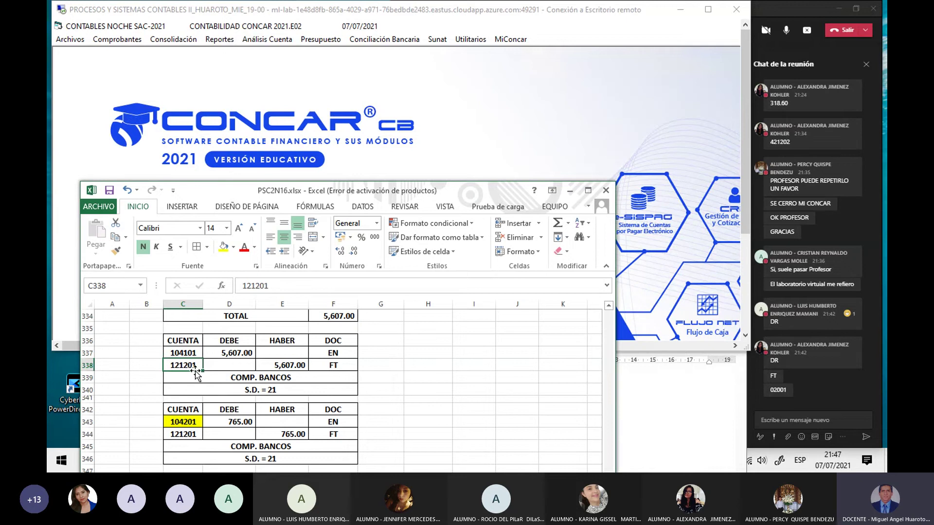
Step: Open the CTPLAN01 chart of accounts maintenance and page to bank accounts 104101–104103
left_click(180, 422)
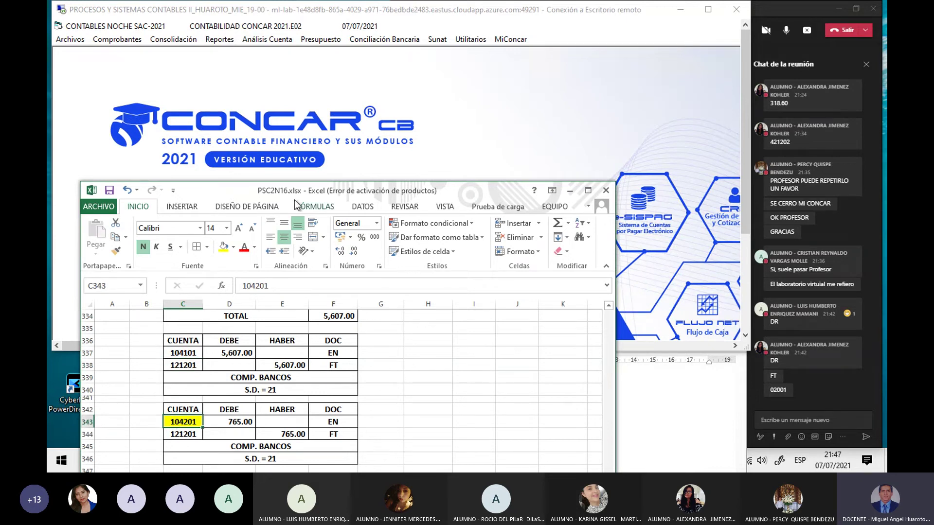
left_click(346, 128)
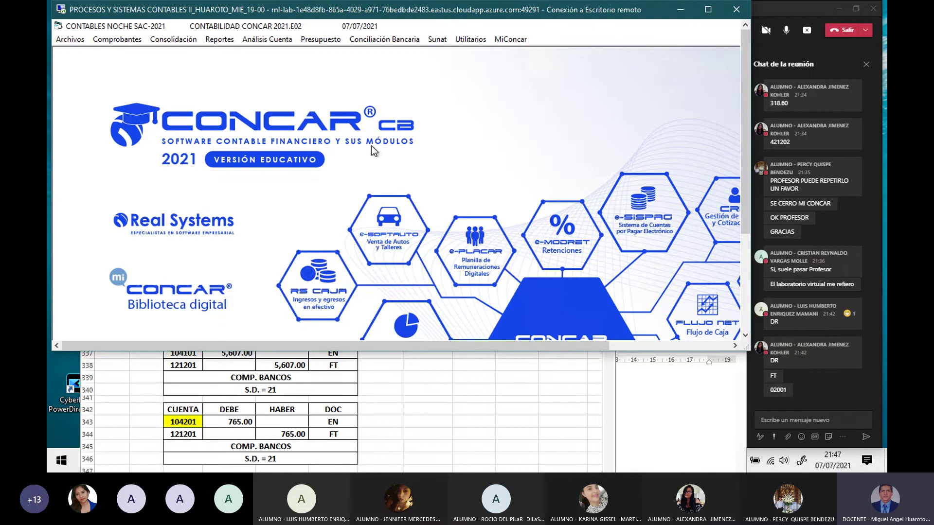
left_click(69, 39)
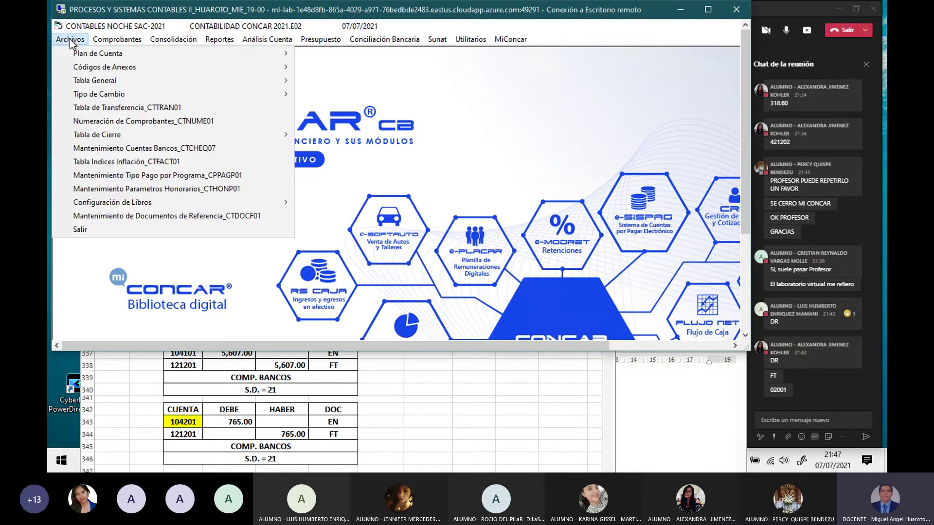
mouse_move(226, 53)
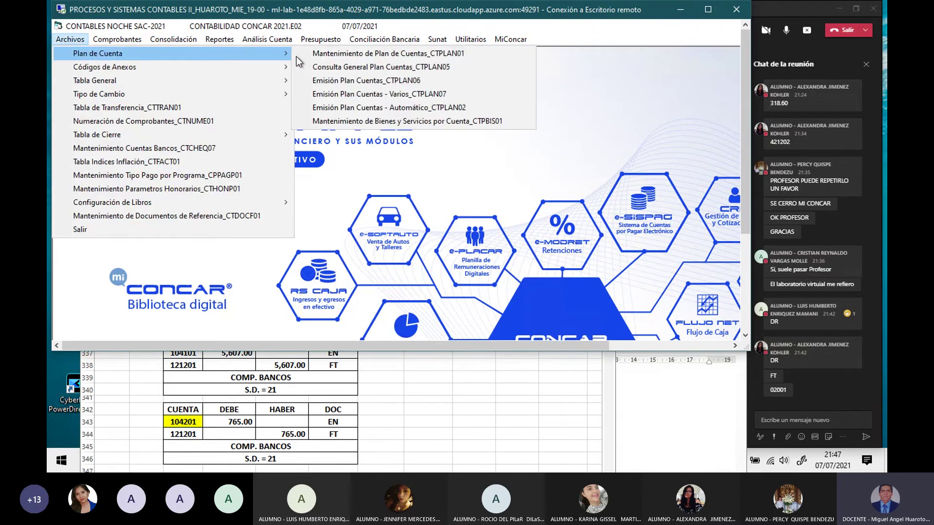
left_click(323, 54)
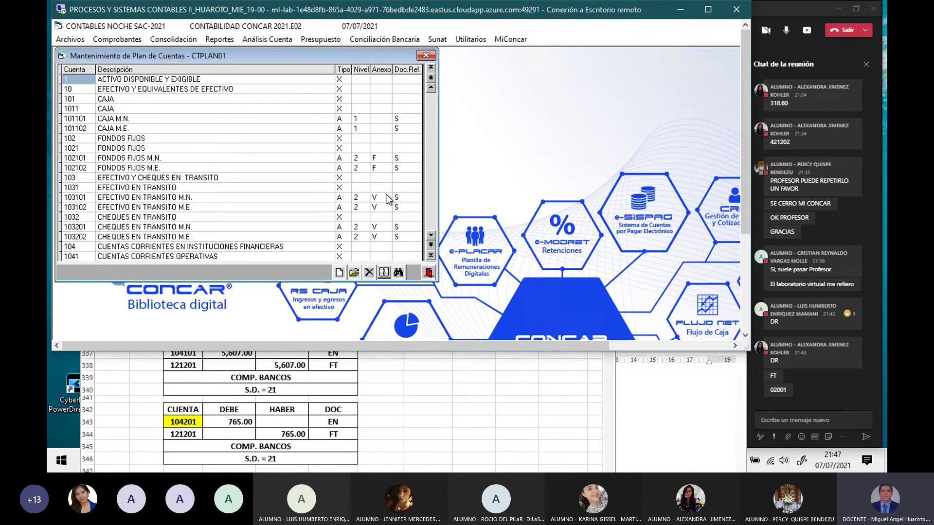
left_click(431, 245)
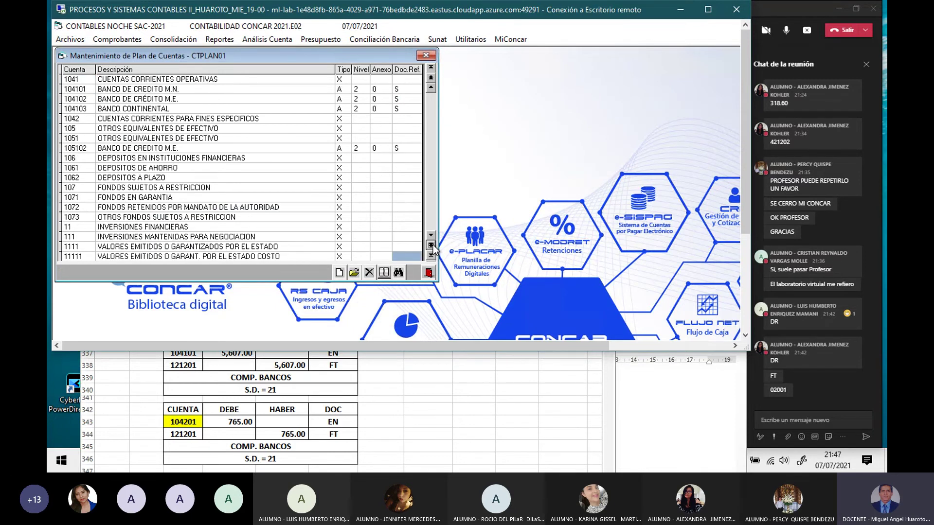
left_click_drag(162, 58, 284, 90)
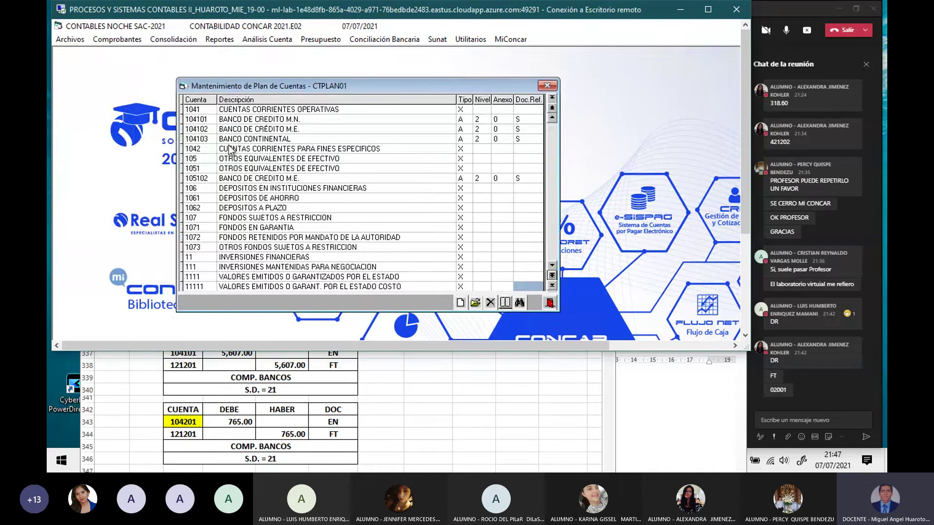
Step: Create a new account numbered 104201 in the chart of accounts
left_click(460, 302)
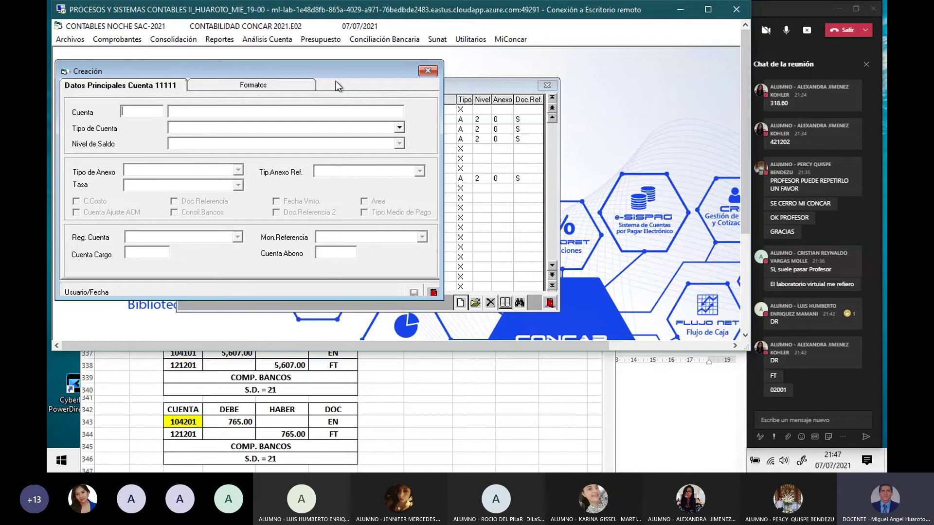
left_click_drag(339, 69, 476, 69)
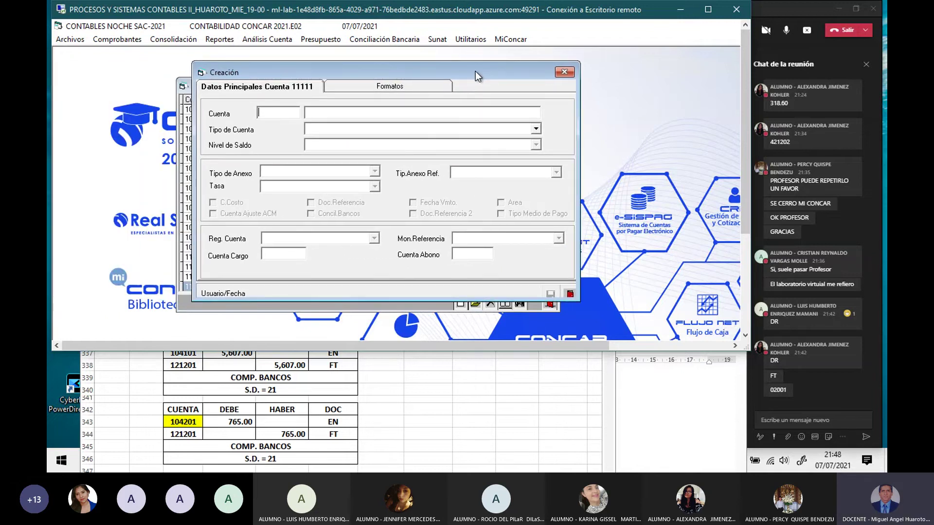
type("104201")
key("Return")
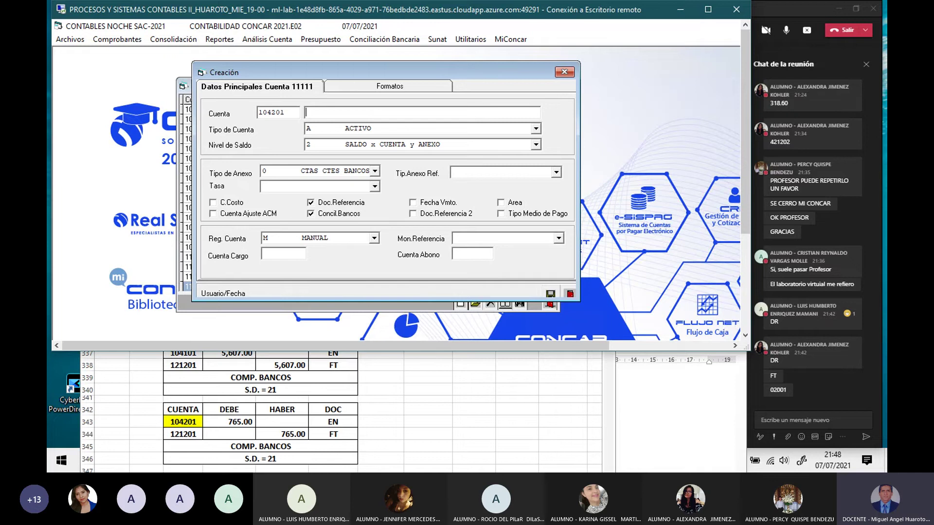
Step: Name account 104201 'BANCO DE LA NACION - CTA DET.', keeping ACTIVO, the bank annex type, no reference and no rate
type("BANCO DE LA NACION - CTA DET.")
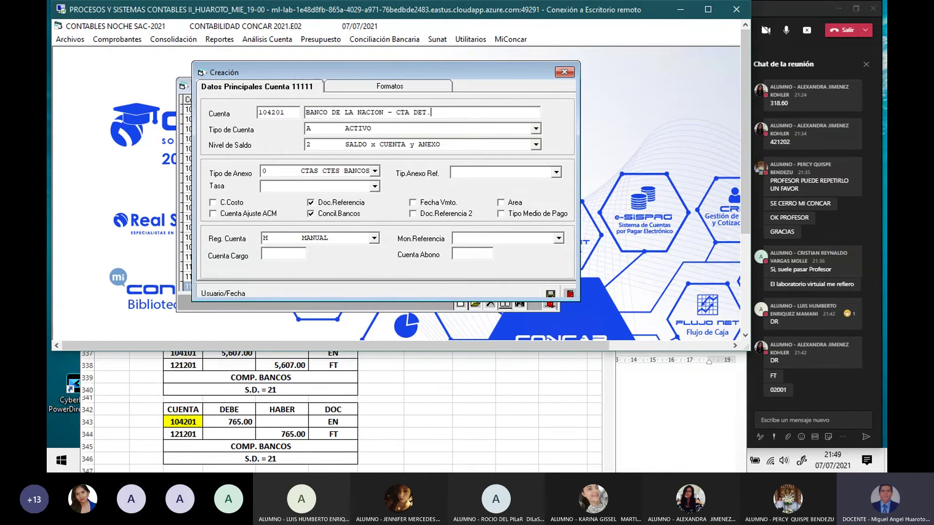
key("Return")
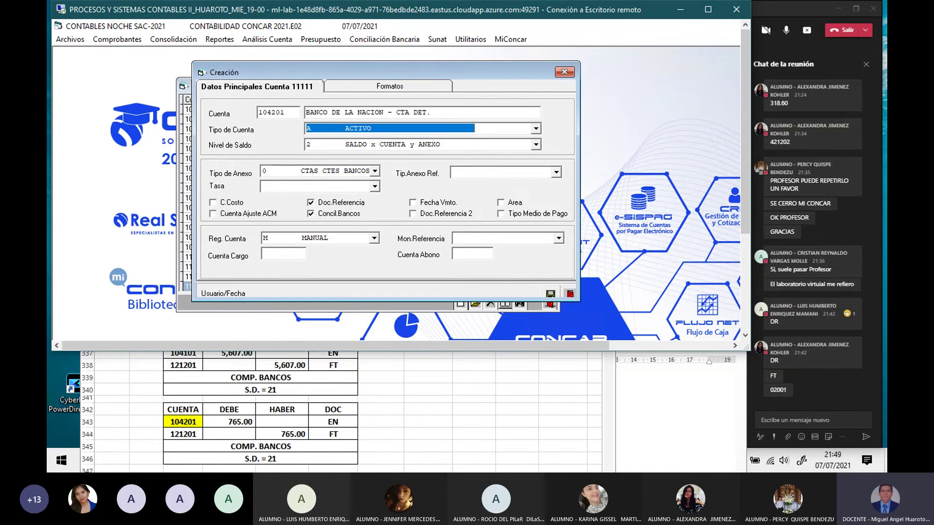
key("Return")
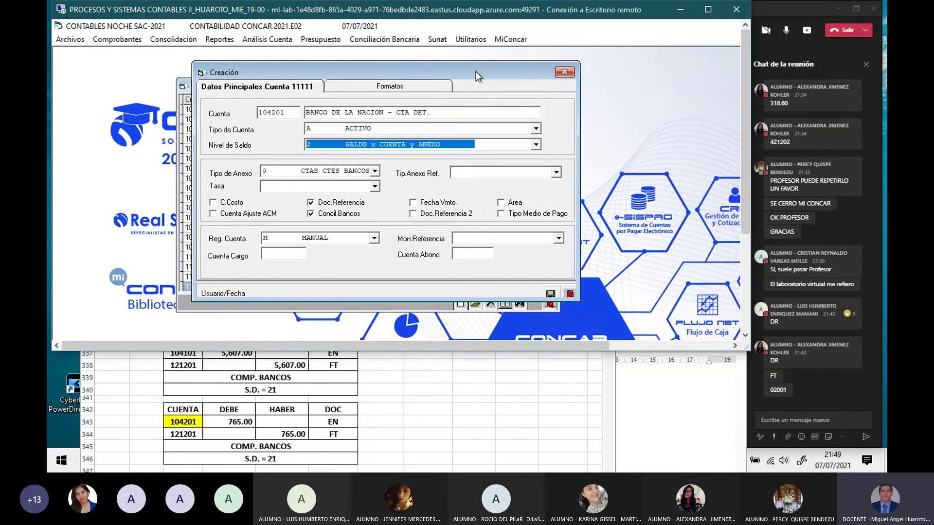
key("Return")
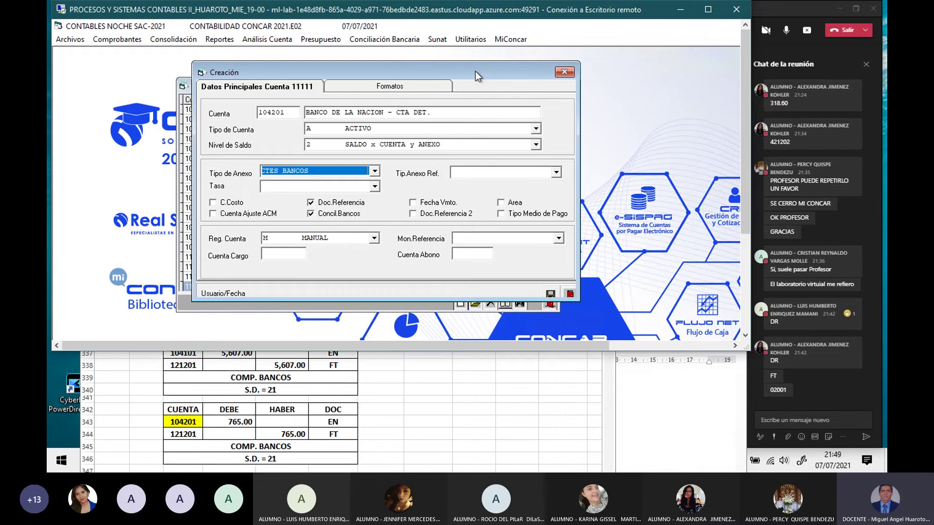
key("Return")
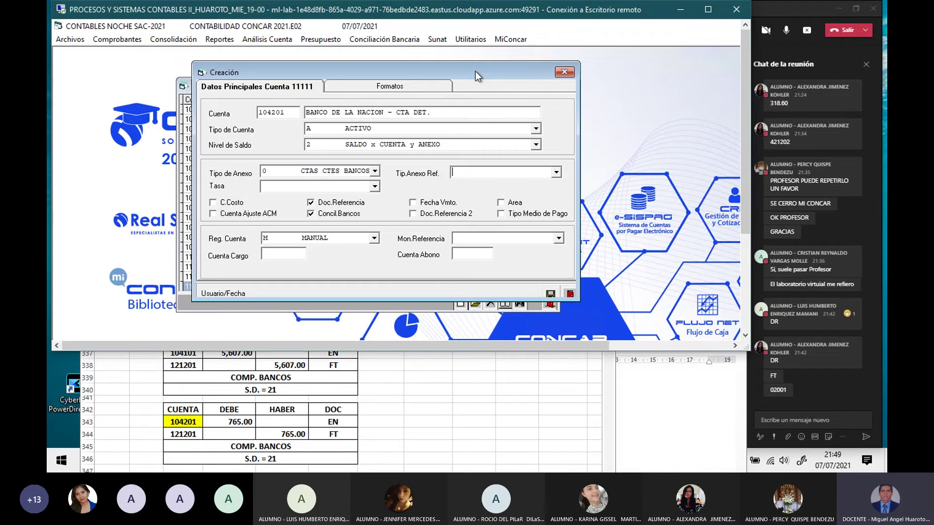
key("Return")
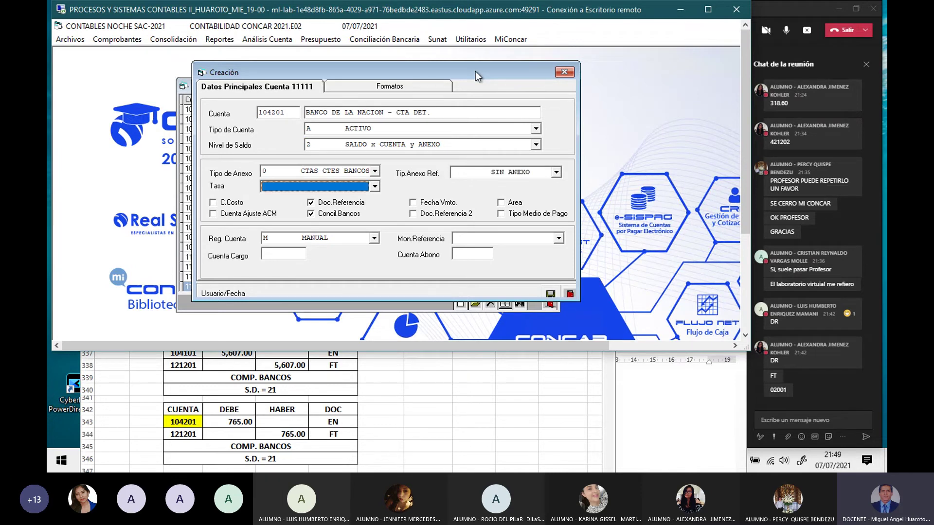
key("Return")
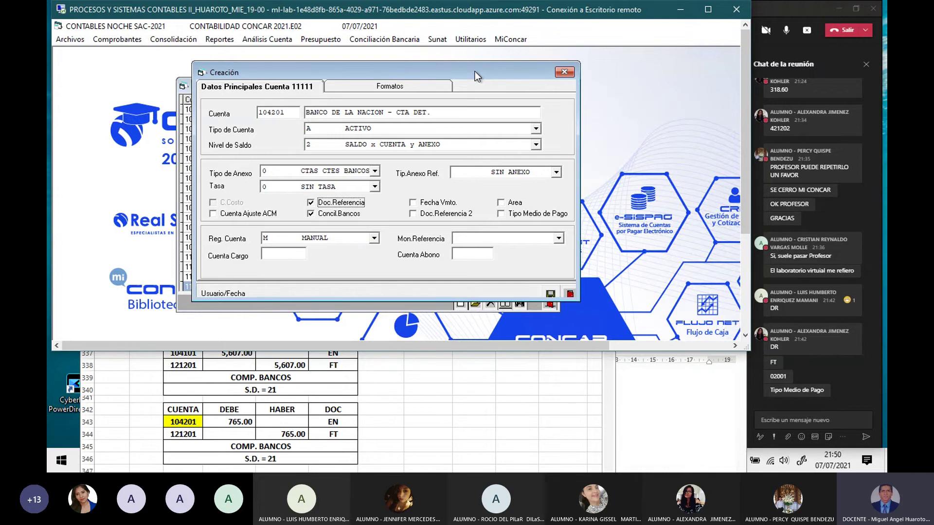
Step: Enable Tipo Medio de Pago and Area on account 104201 with reference currency MN SOLES
left_click(500, 214)
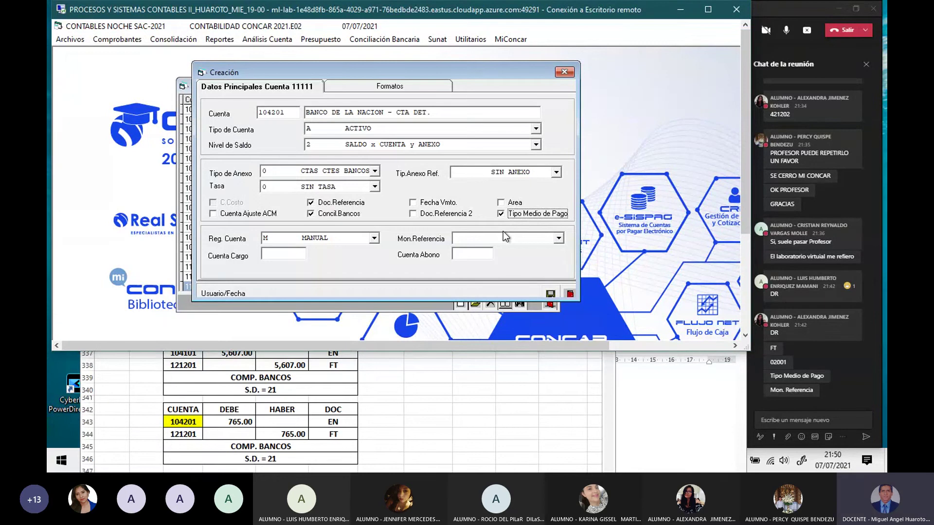
left_click(558, 239)
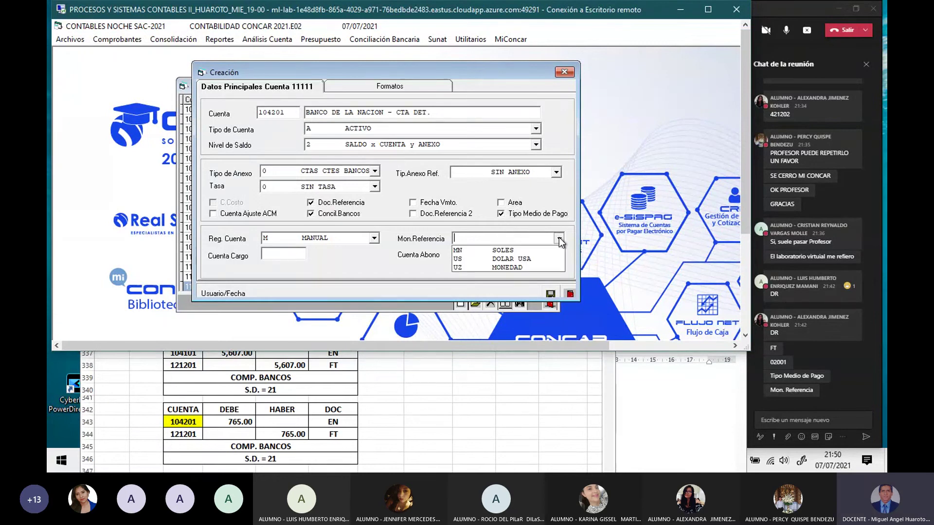
left_click(500, 251)
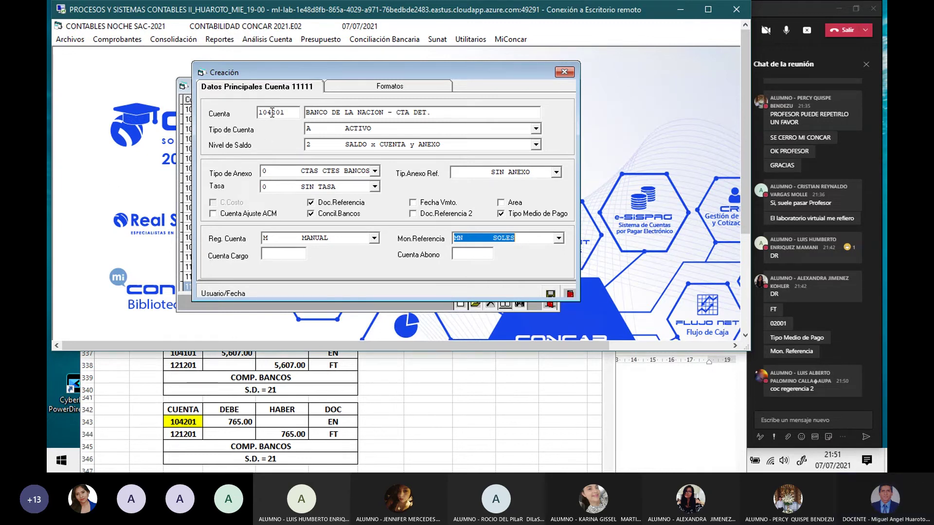
left_click(502, 203)
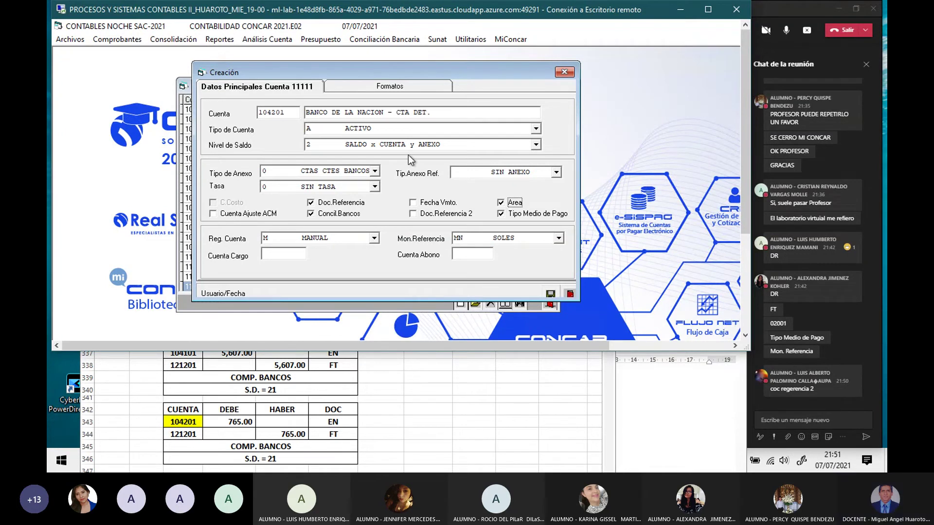
Step: Give account 104201 Balance General format 1101, save it, and close the account windows
left_click(402, 90)
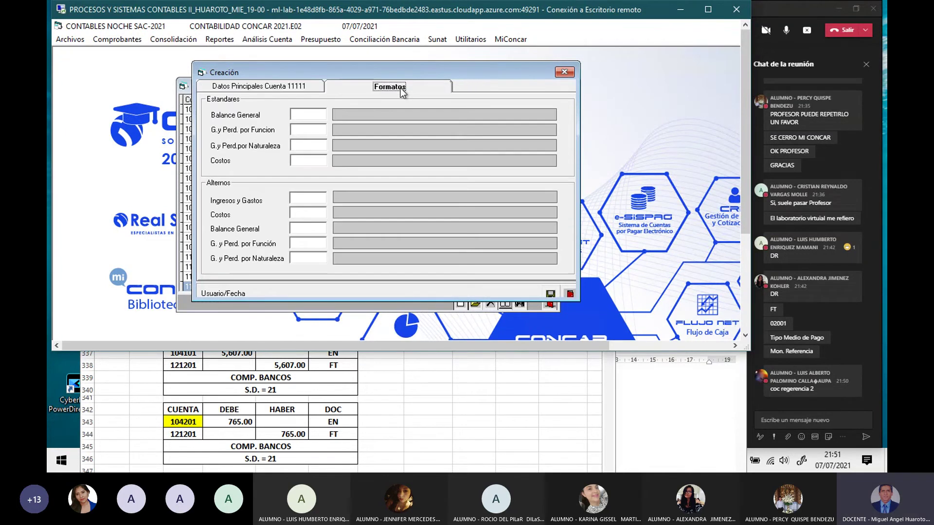
left_click(312, 116)
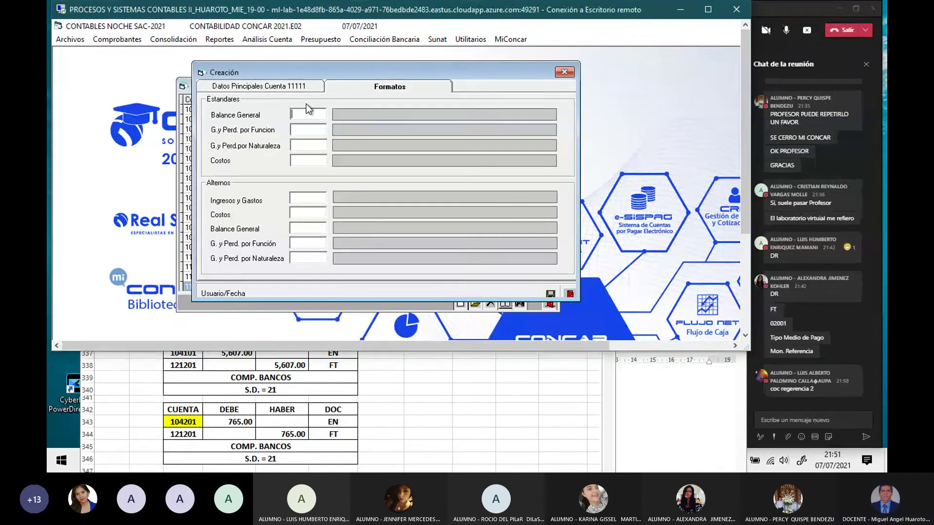
key("F2")
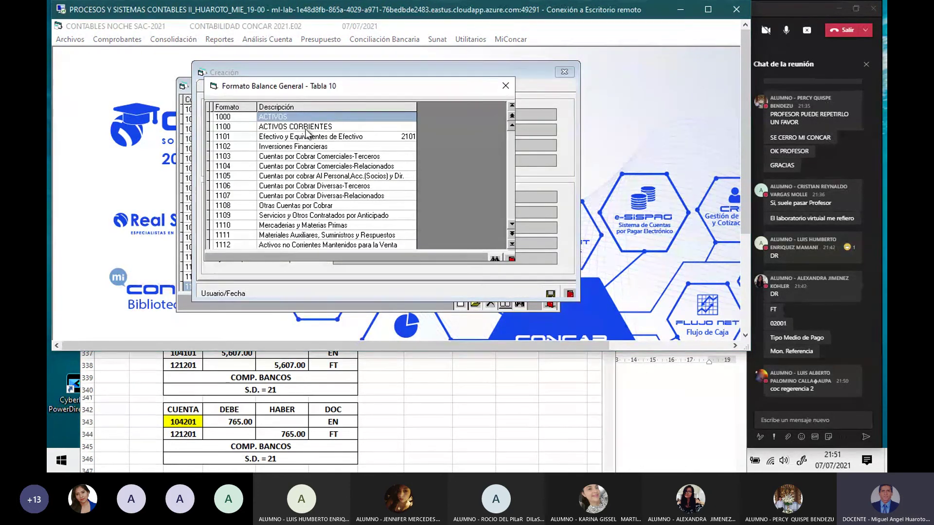
double_click(304, 138)
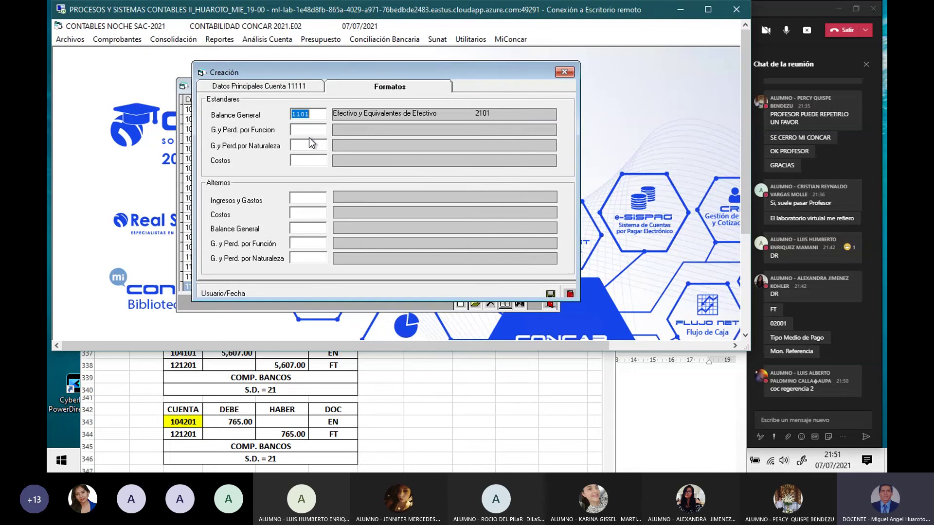
left_click(550, 293)
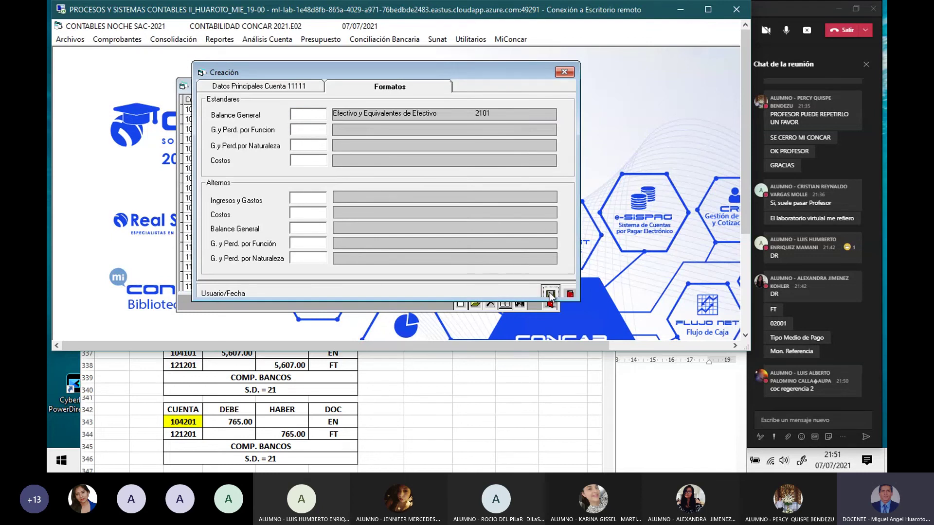
left_click(563, 72)
left_click(548, 86)
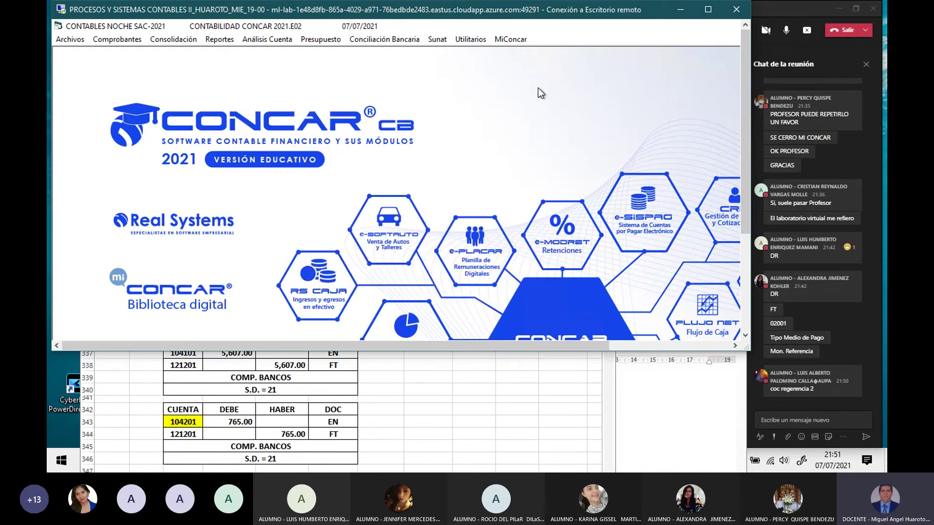
Step: Open Mantenimiento Cuentas Bancos and start a new bank account entry
left_click(71, 42)
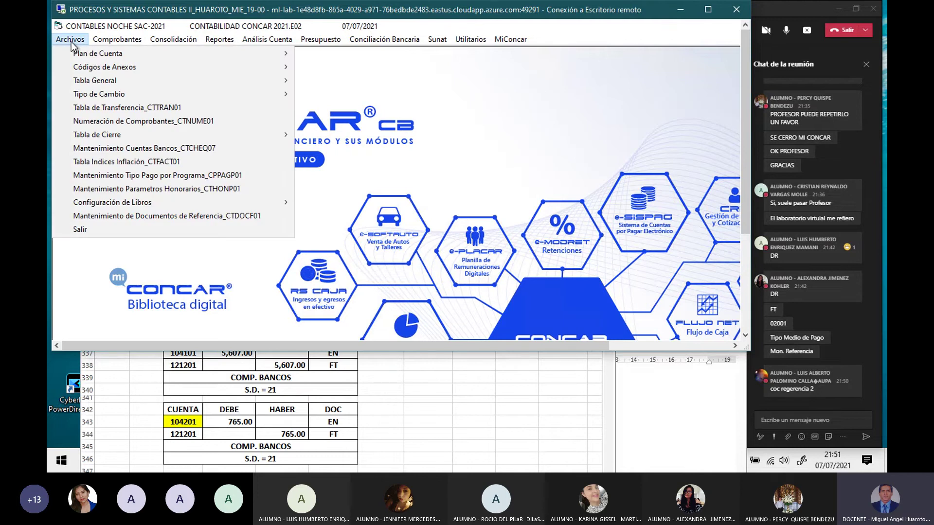
left_click(139, 150)
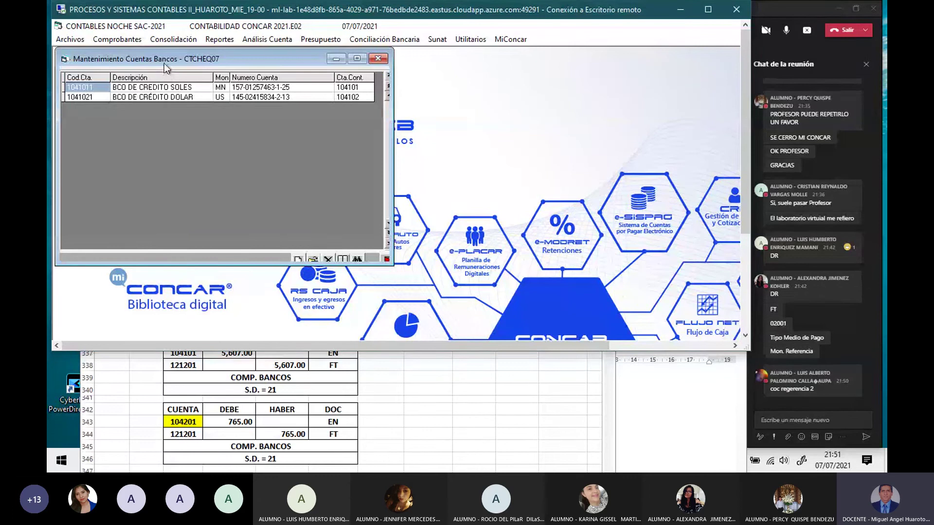
left_click_drag(163, 58, 300, 107)
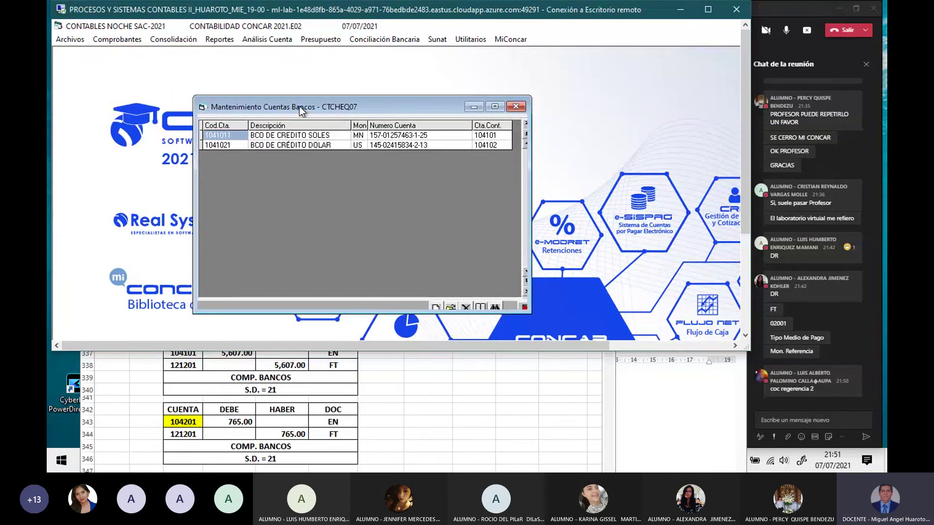
left_click(435, 306)
left_click_drag(295, 68, 535, 166)
Step: Enter code 1042011, description BCO DE LA NACION SOL, bank BANCO DE LA NACION and the account number
type("1042011")
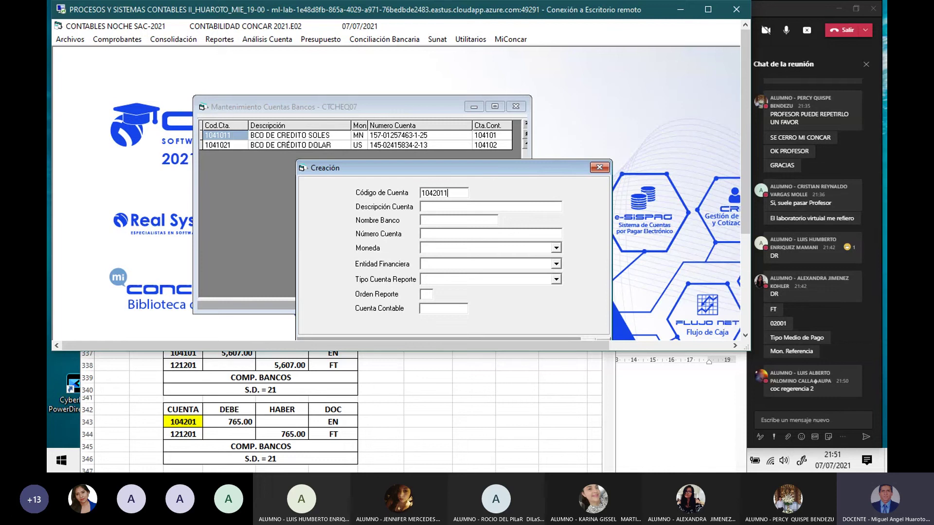
left_click(422, 207)
type("BCO ")
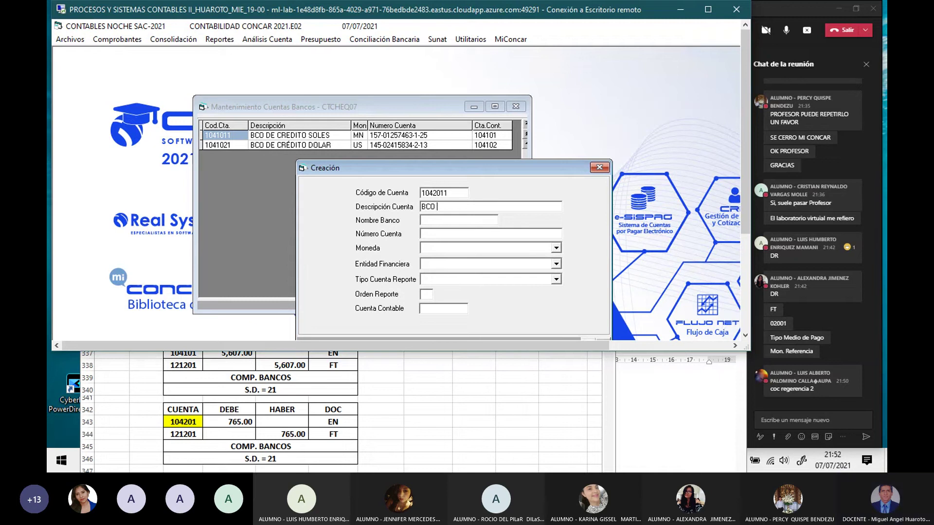
type("DE LA")
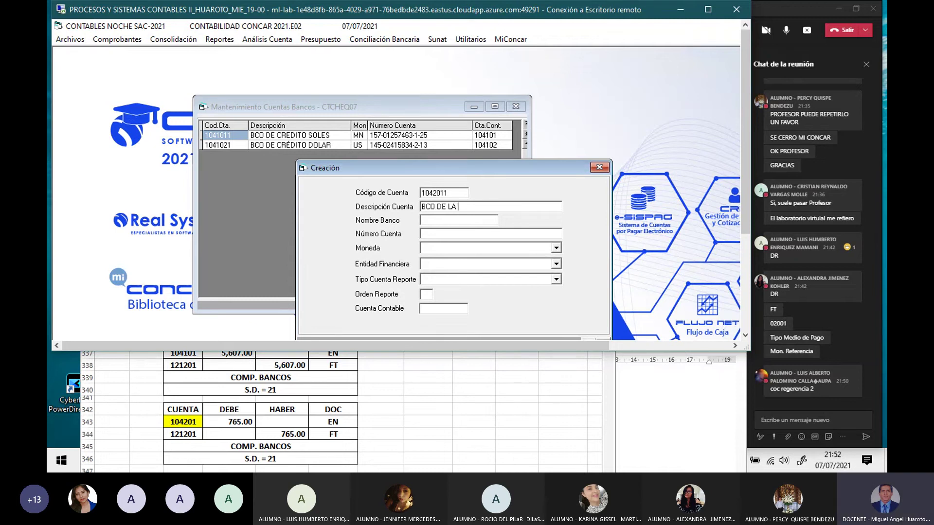
type(" NACION D")
key("BackSpace")
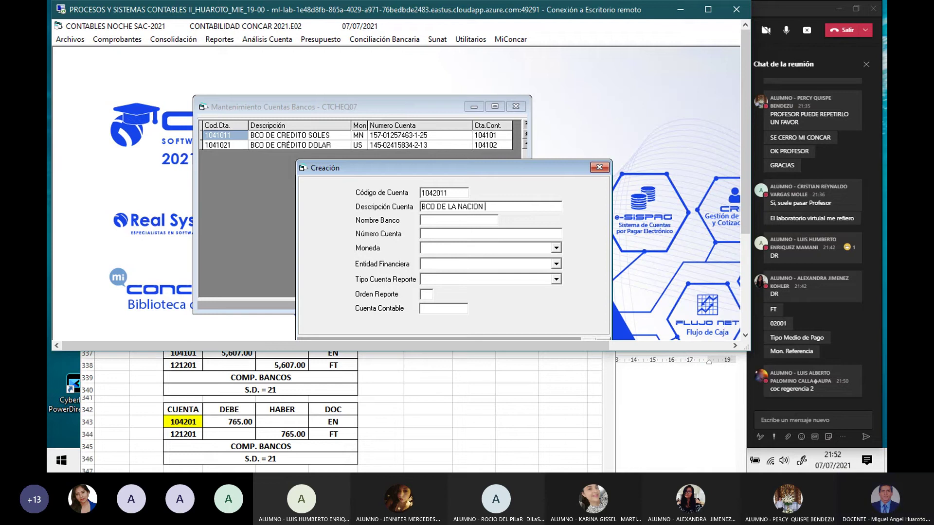
type("SLE")
key("BackSpace")
key("BackSpace")
type("OL")
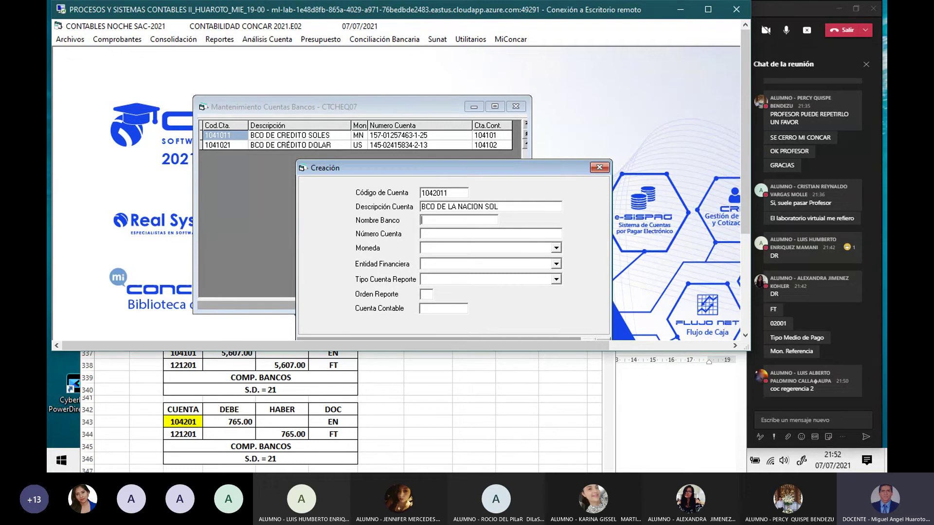
type("BANCO D")
type("E LA NACI")
type("ON")
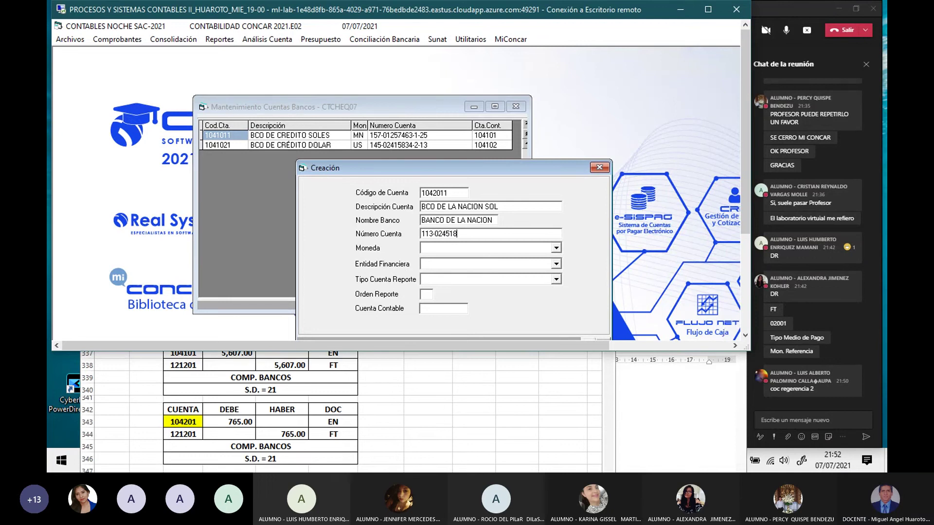
Step: Set currency MN SOLES, entity 18 NACION, report type Cuenta Corriente, order 1 and ledger account 104201
key("Down")
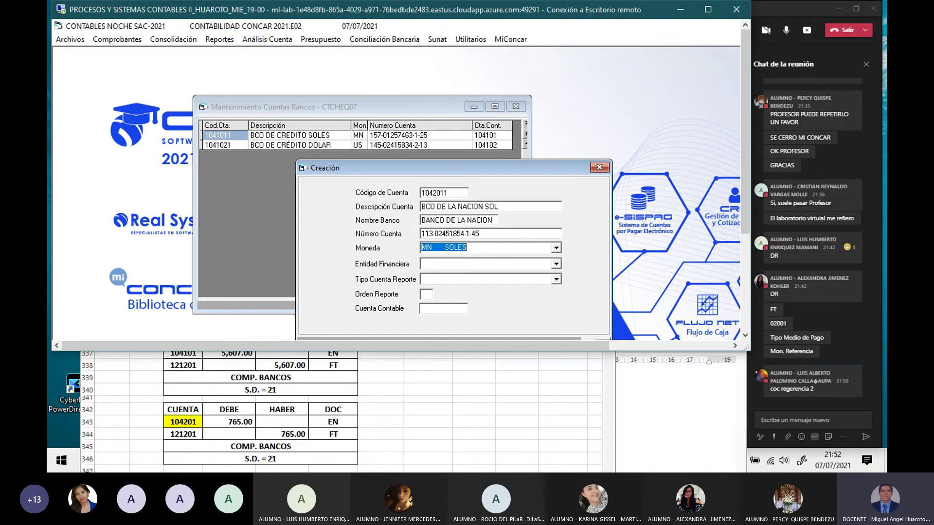
left_click(438, 263)
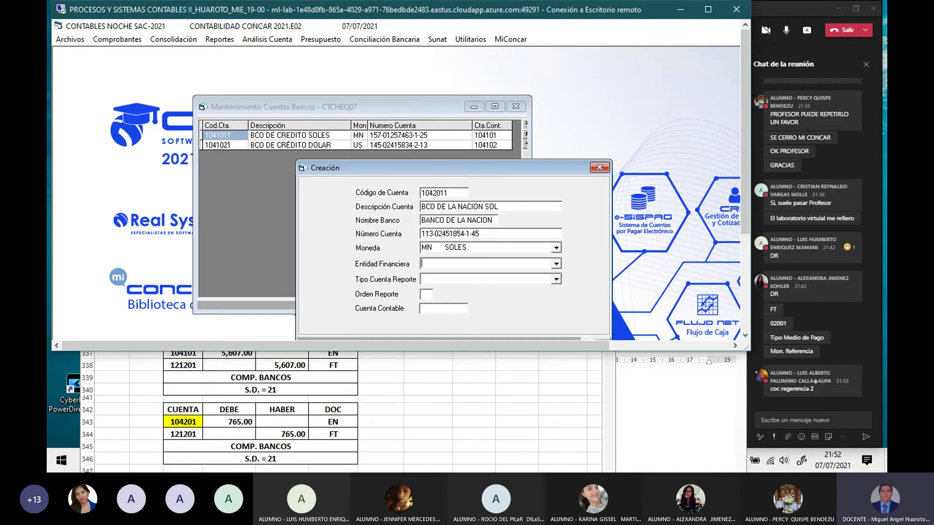
left_click(556, 265)
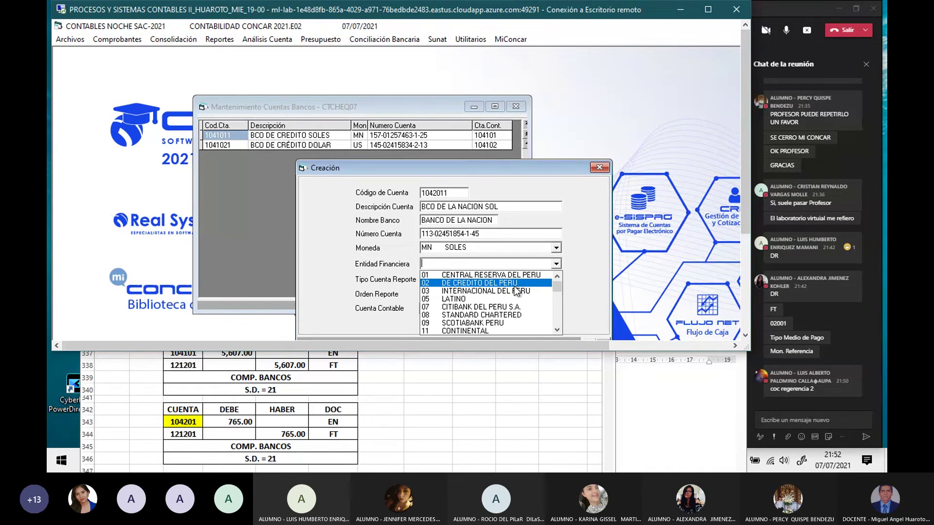
scroll(514, 288, "down", 1)
scroll(513, 291, "down", 1)
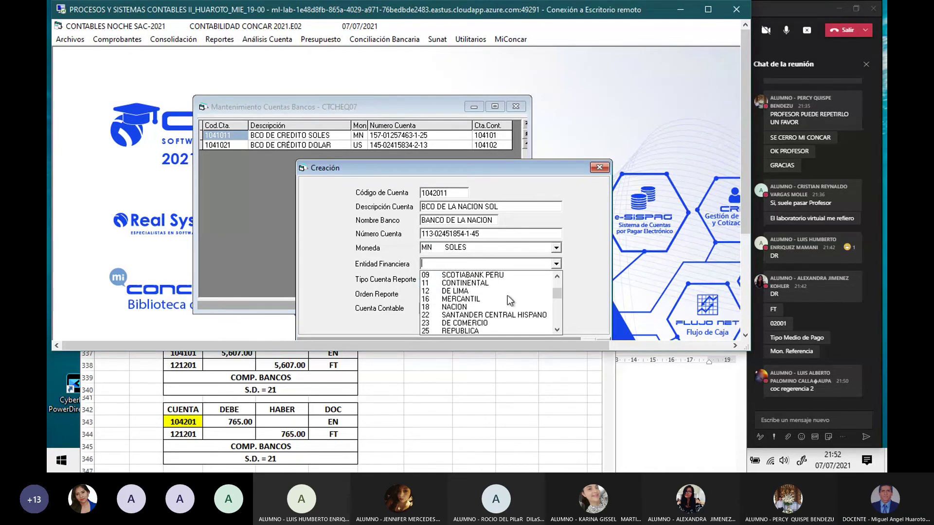
left_click(461, 307)
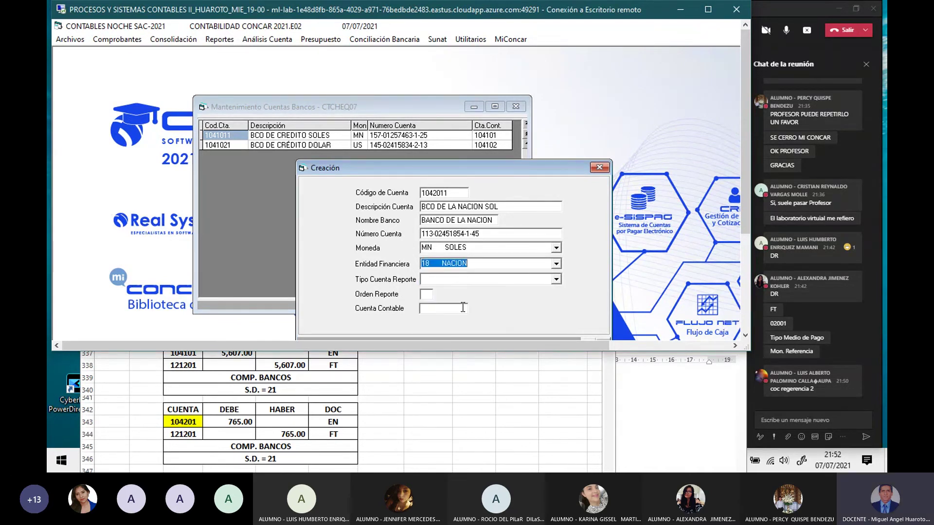
key("Tab")
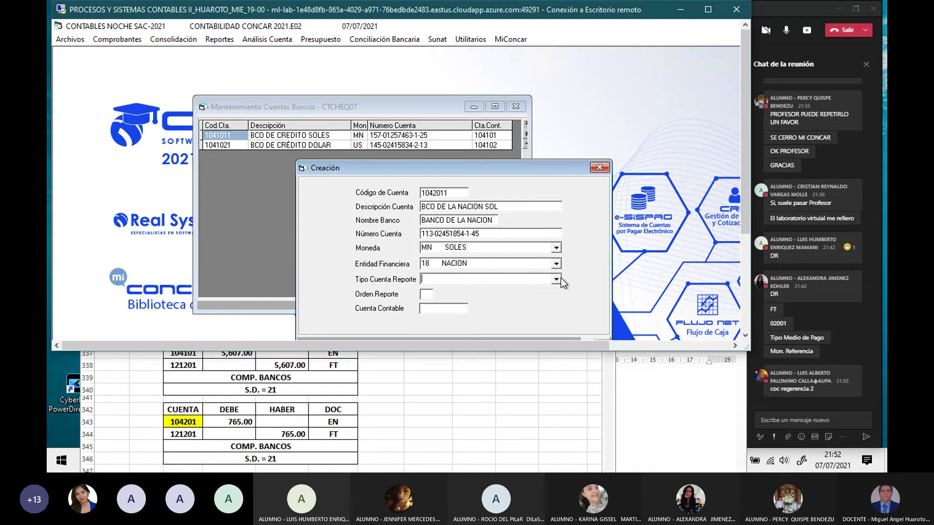
left_click(556, 280)
left_click(518, 291)
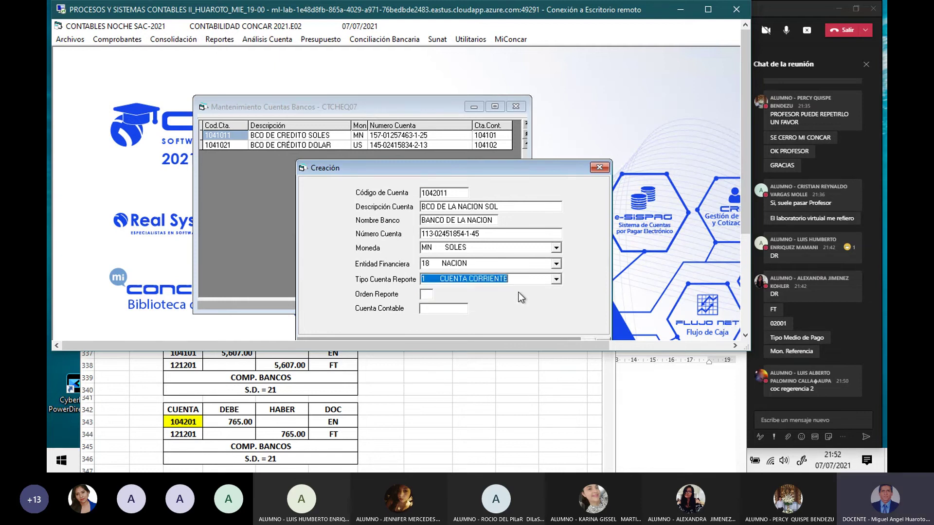
left_click(428, 295)
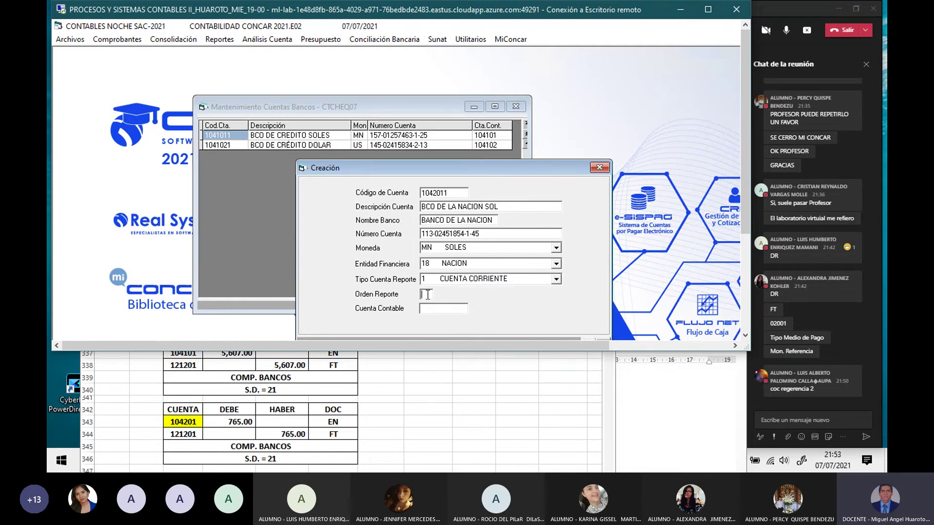
type("1")
type("1042")
type("01")
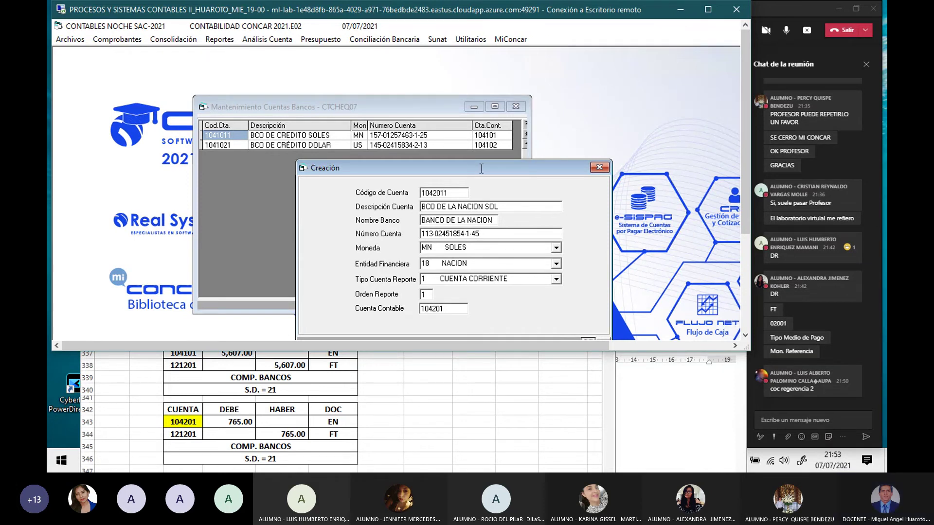
Step: Save the Banco de la Nación account and close the bank account windows
left_click_drag(485, 165, 482, 142)
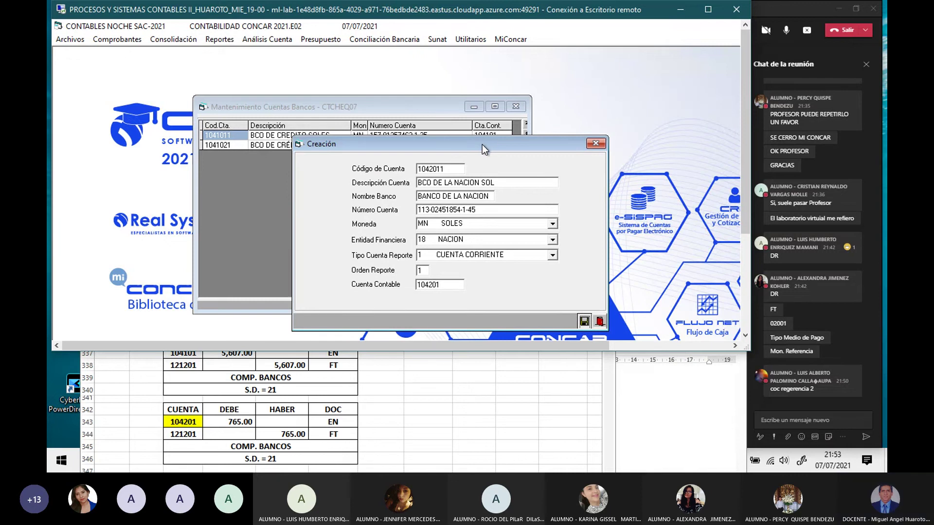
left_click(584, 321)
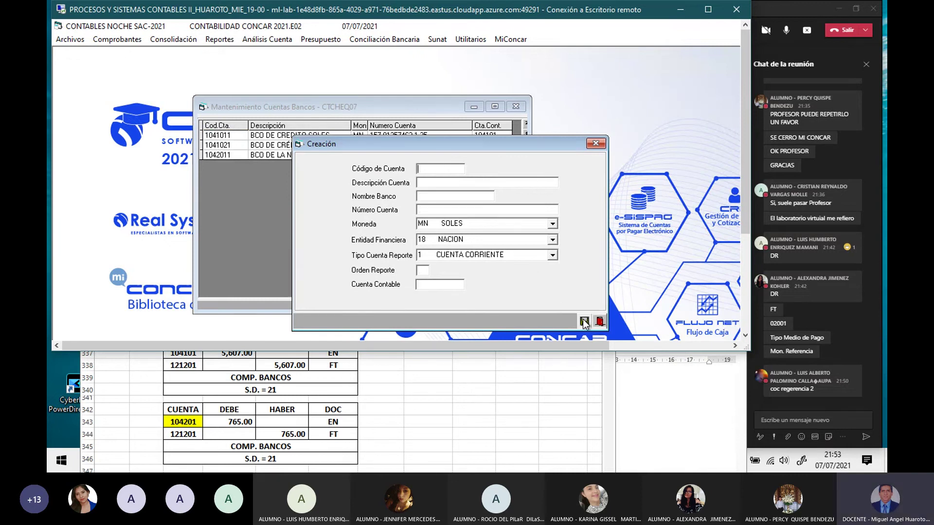
left_click(596, 143)
left_click(516, 107)
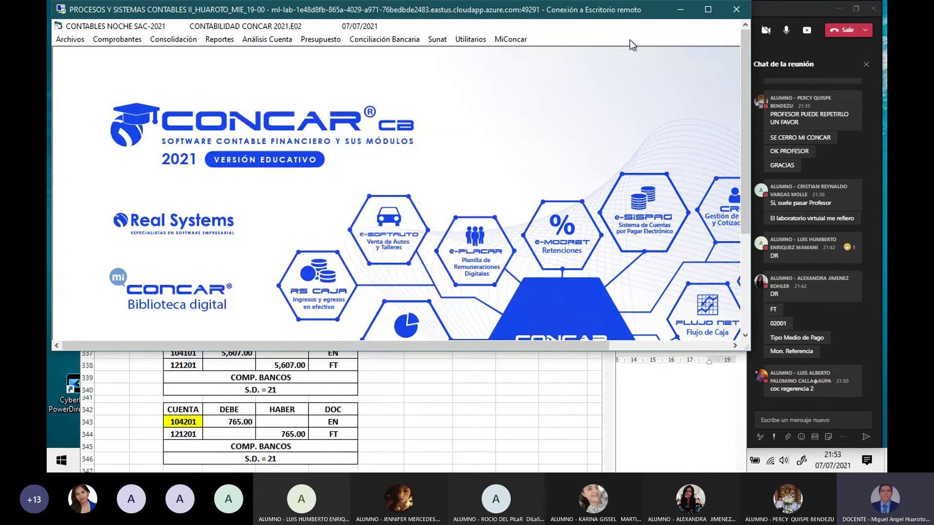
Step: Maximize the remote session and reindex the movement databases (CTUTIL02) from Utilitarios
left_click(701, 13)
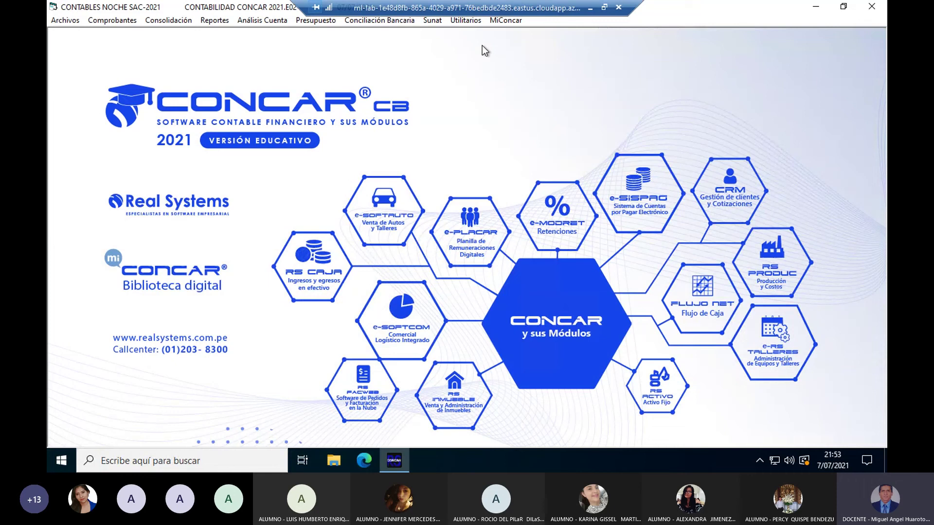
left_click(464, 20)
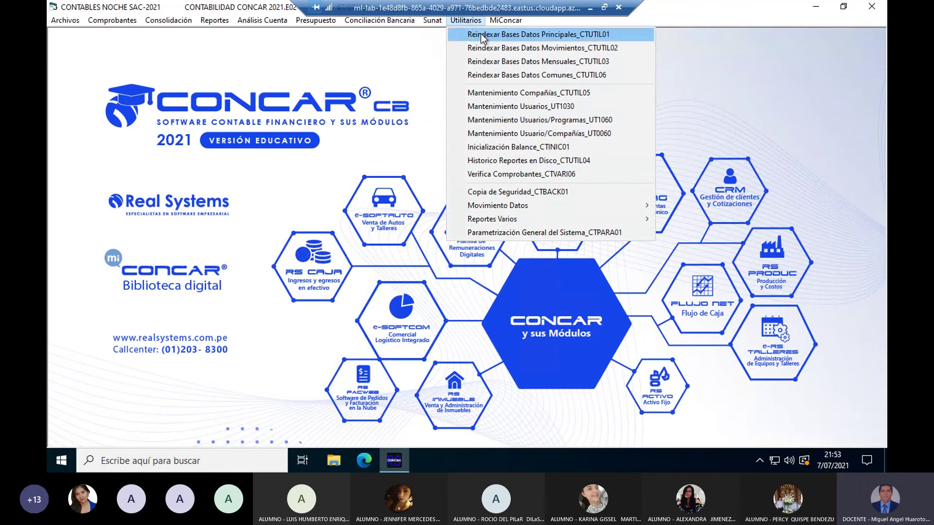
left_click(480, 34)
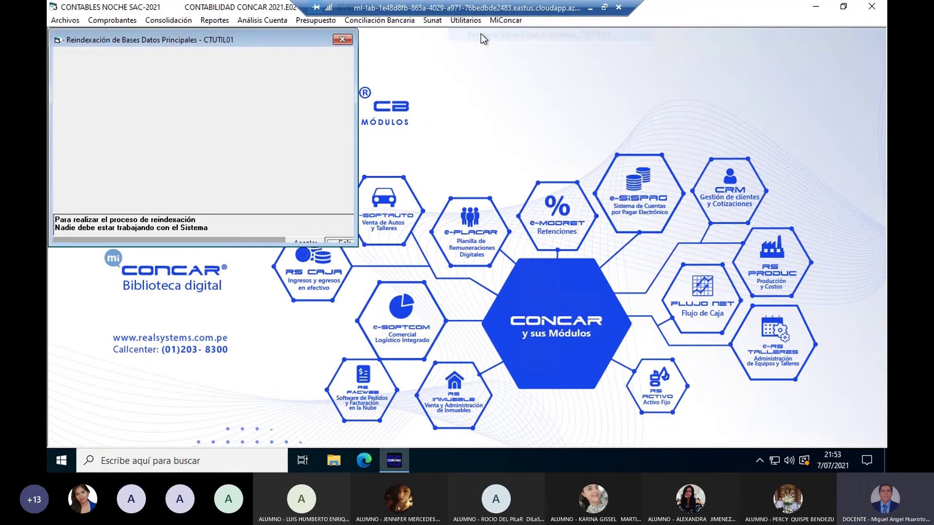
left_click(315, 243)
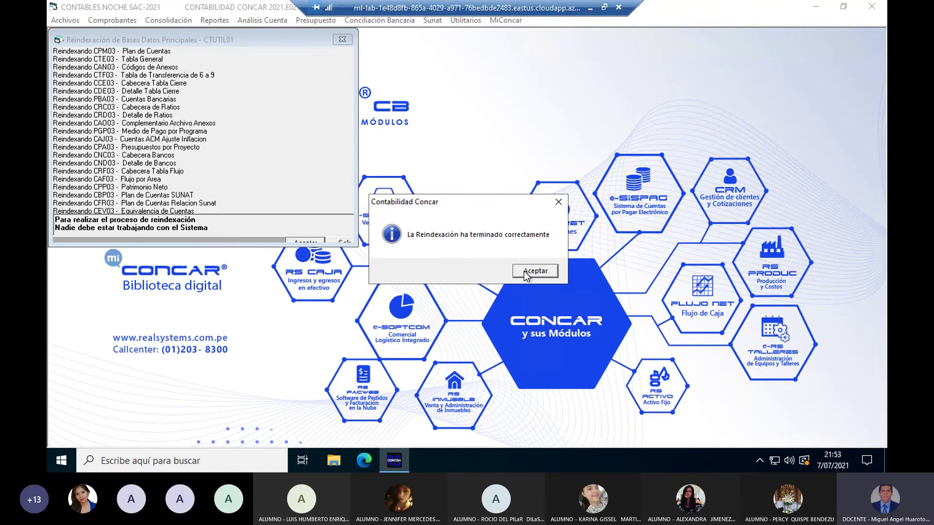
left_click(525, 270)
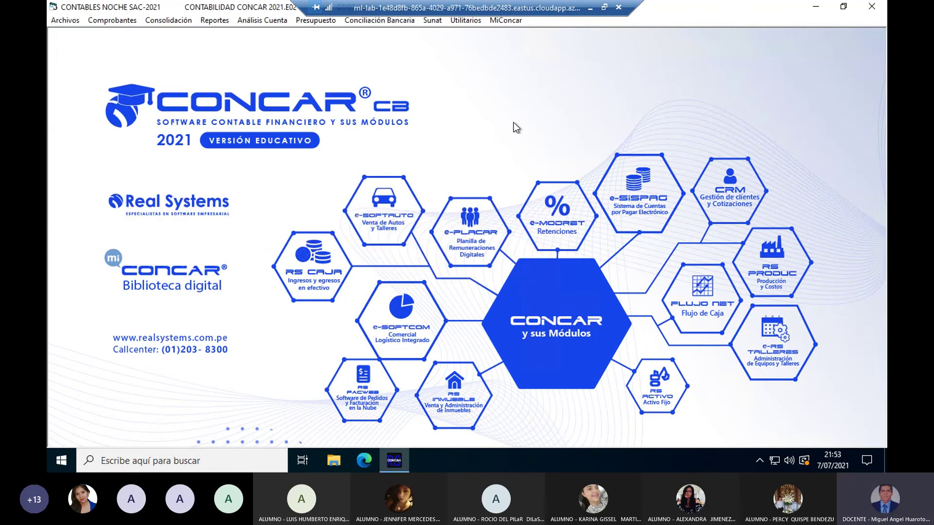
Step: Reindex the monthly databases (CTUTIL03) and acknowledge the completion message
key("alt+u")
key("Down")
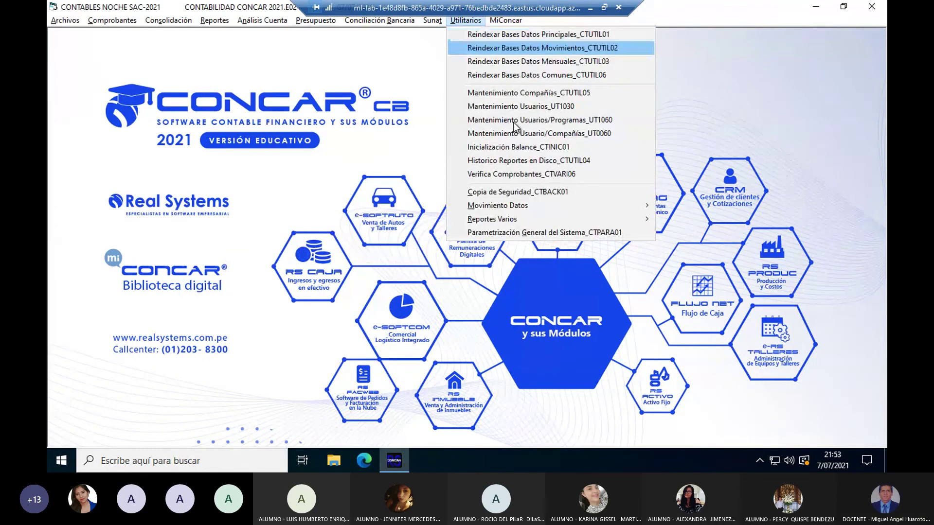
key("Return")
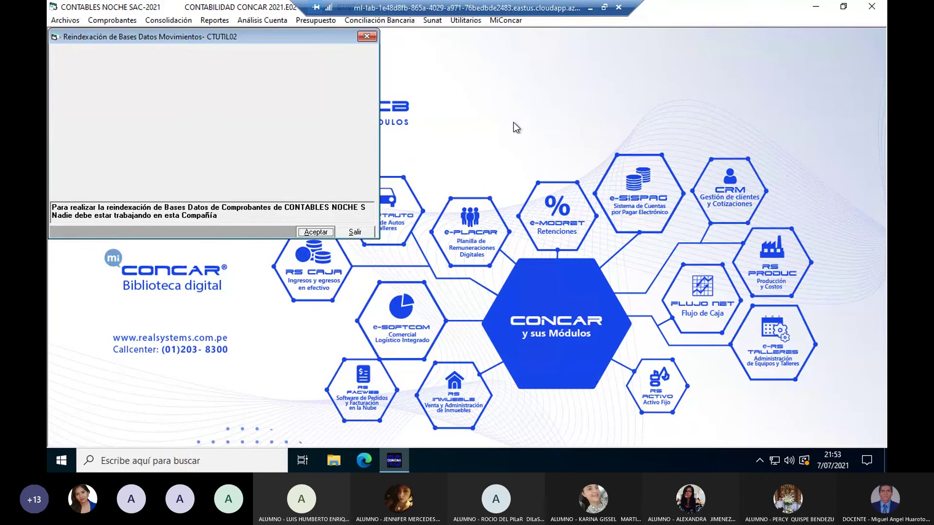
key("alt+a")
key("Return")
Step: Reindex the common databases (CTUTIL06) from the Utilitarios menu
key("alt+u")
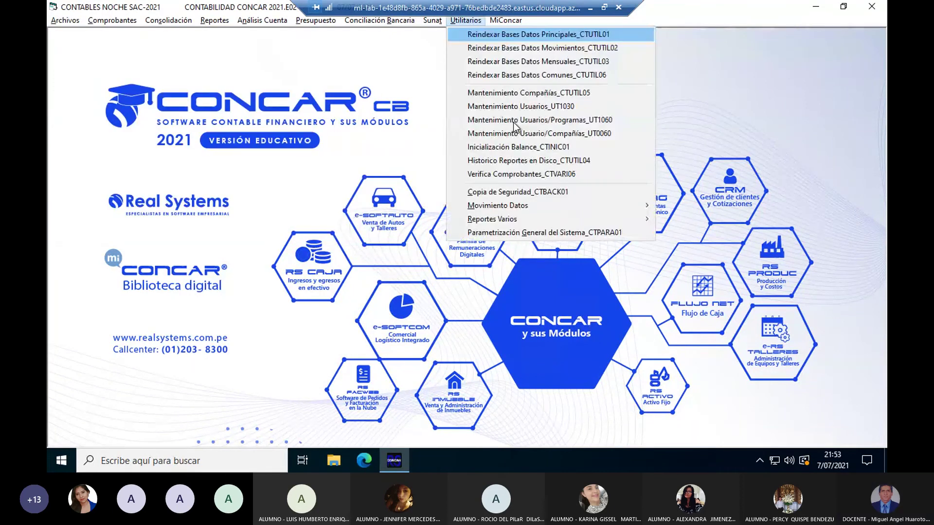
key("Escape")
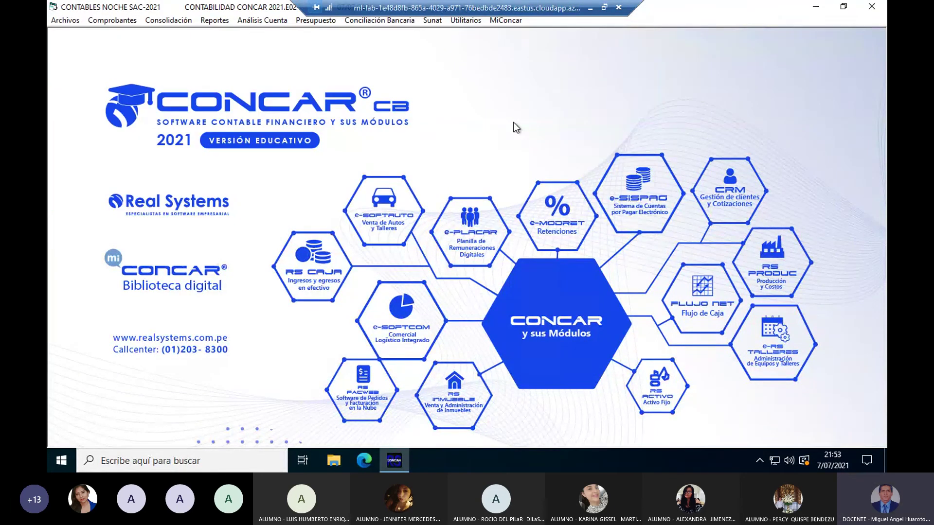
key("Escape")
key("alt+u")
key("Down")
key("Down")
key("Down")
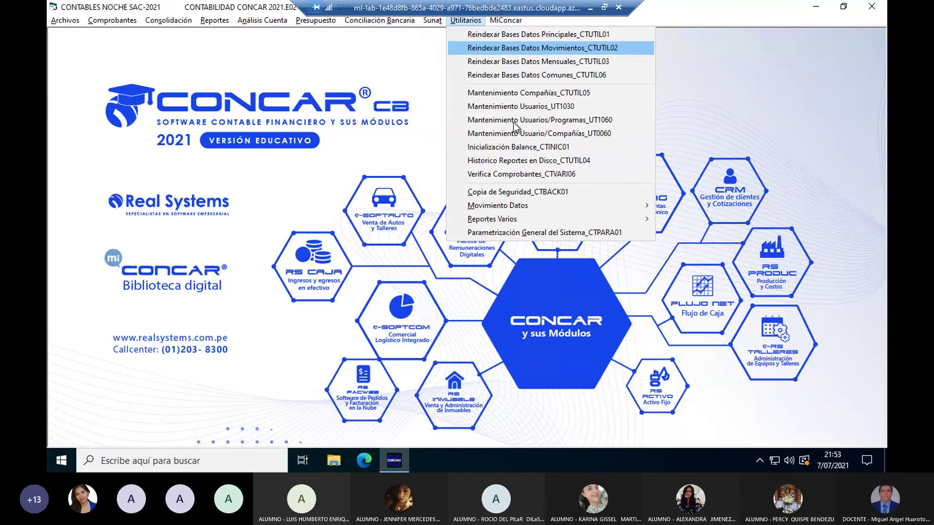
key("Return")
key("Escape")
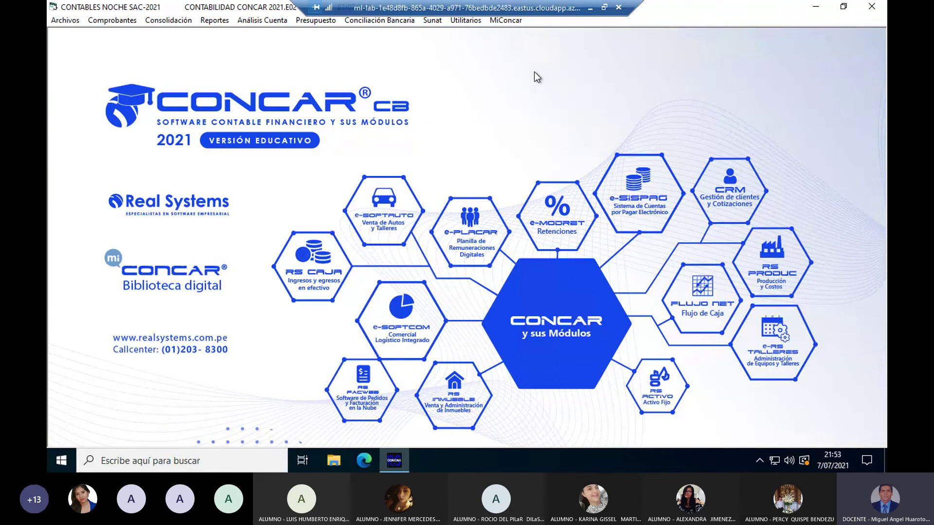
left_click(464, 21)
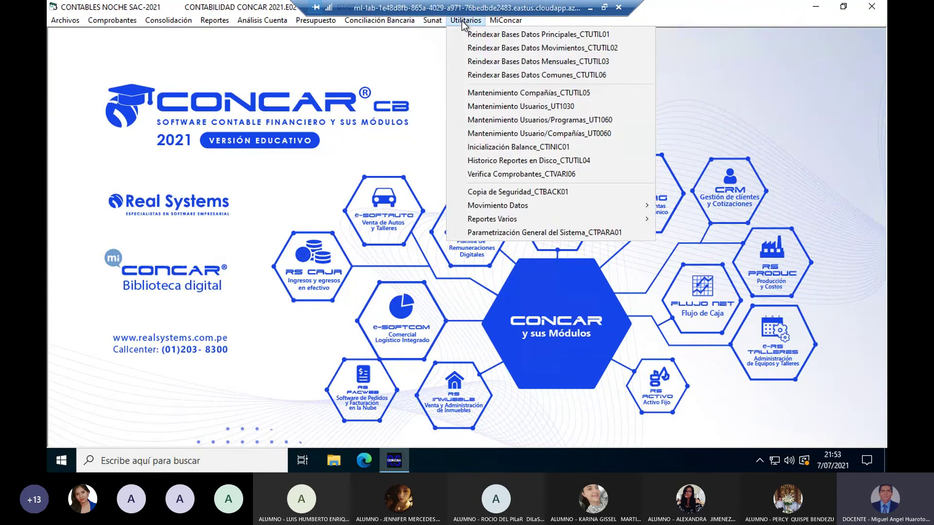
Step: Back up company 0003 CONTABLES NOCHE SAC into C:\Concar80\BACKUP and dismiss the success message
left_click(529, 191)
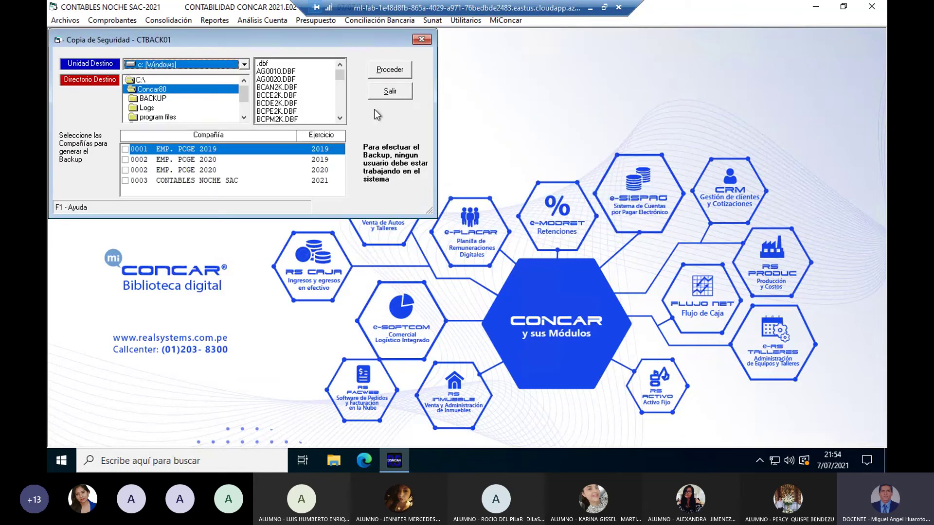
left_click_drag(299, 51, 429, 96)
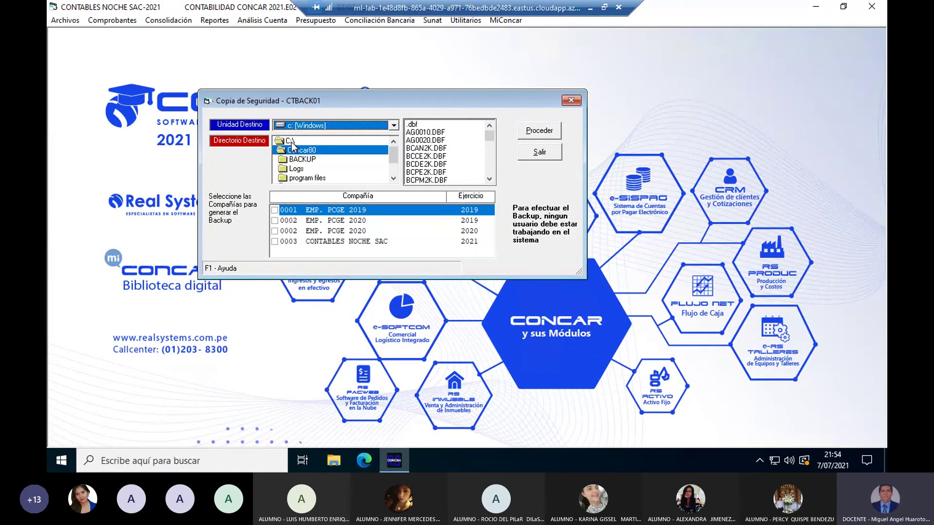
double_click(303, 161)
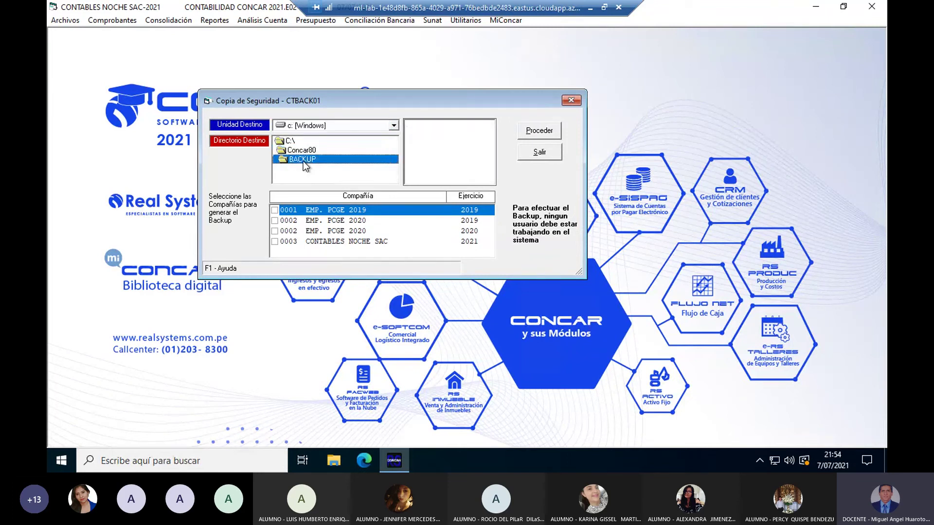
left_click(274, 242)
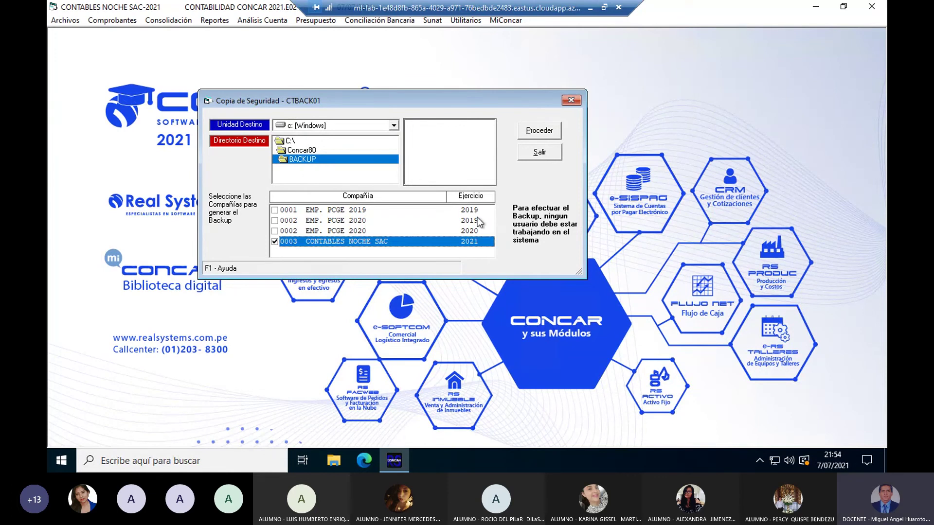
left_click(538, 131)
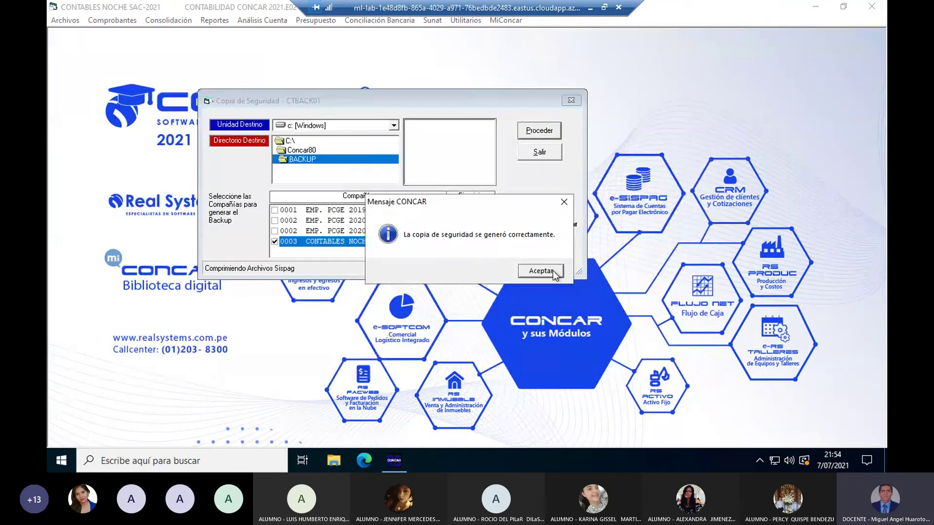
left_click(553, 271)
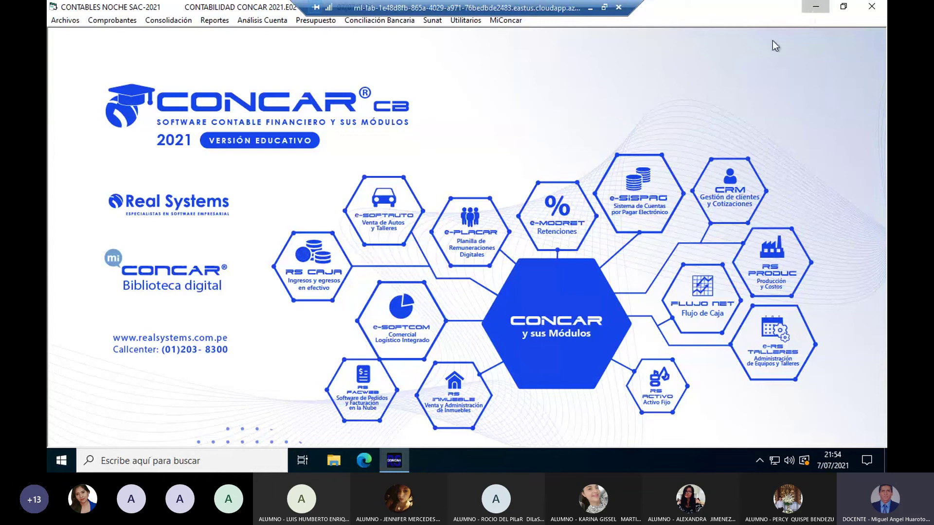
Step: Exit CONCAR through Archivos > Salir
left_click(844, 7)
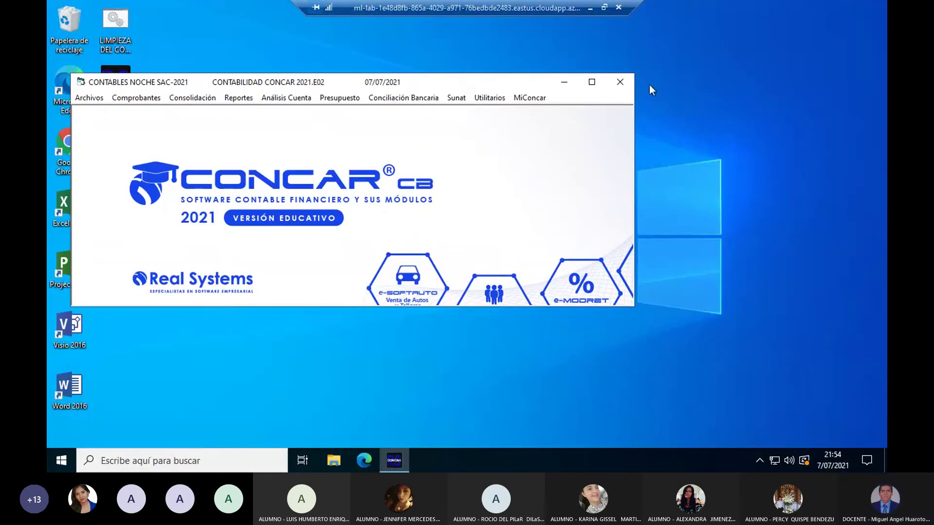
left_click(90, 100)
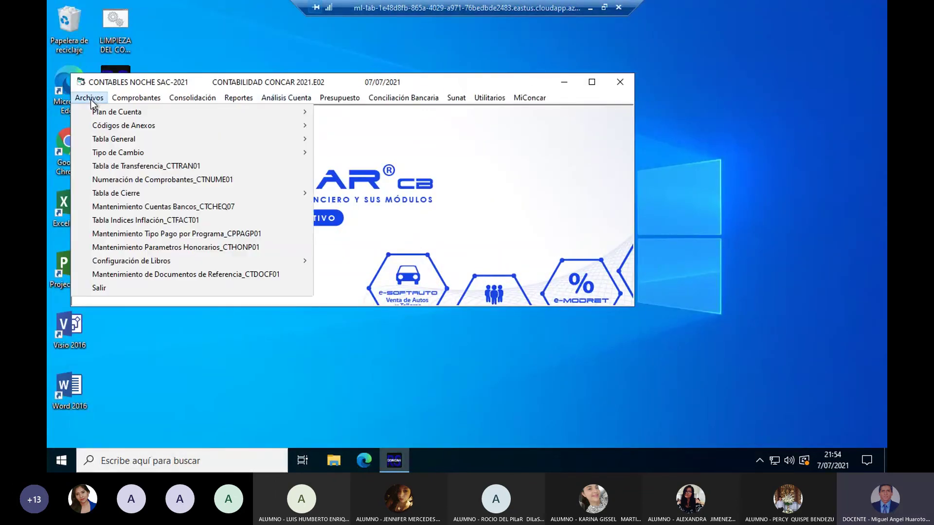
left_click(99, 288)
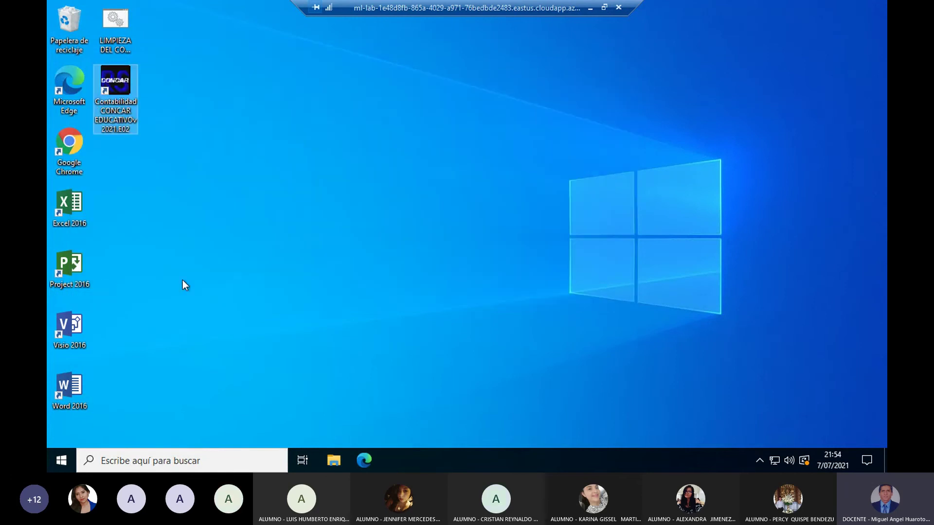
left_click(265, 274)
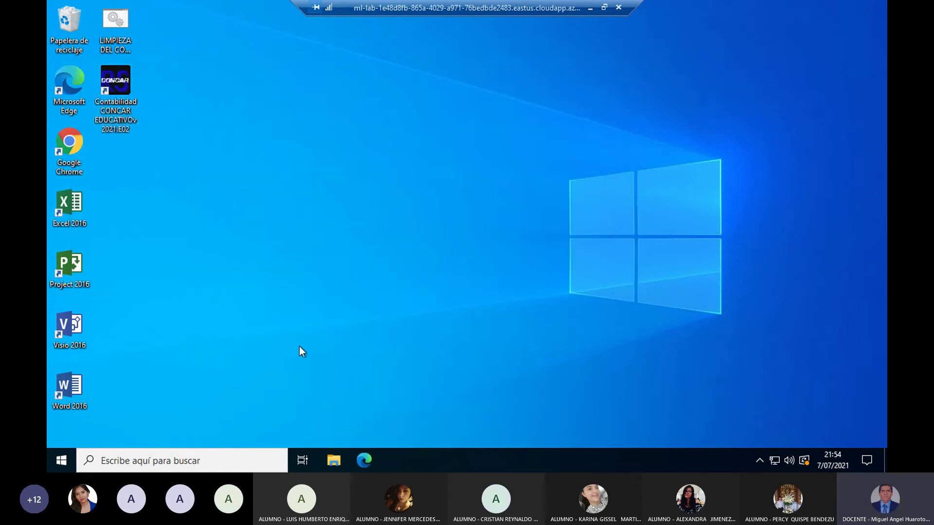
Step: In File Explorer, open C:\Concar80\BACKUP and select the new ZCP0321, ZCT0321 and ZCT0003 files
left_click(334, 461)
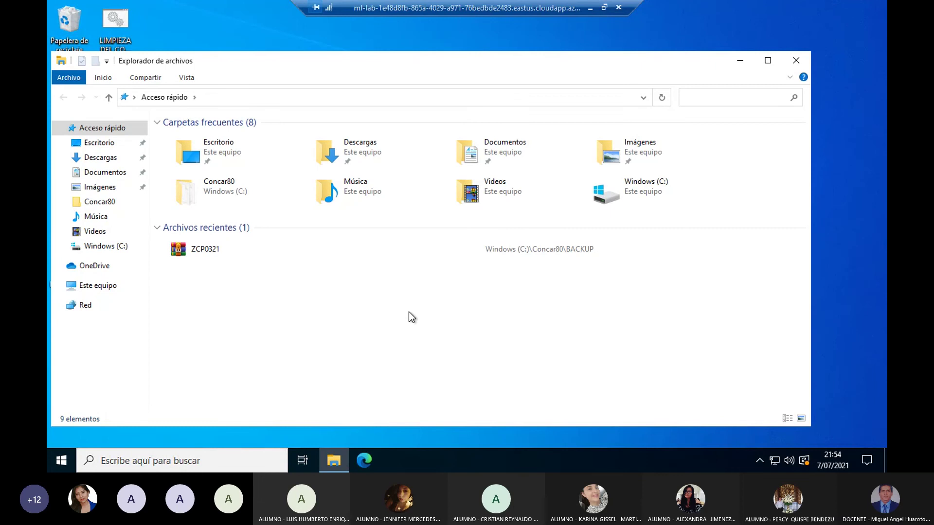
left_click(108, 206)
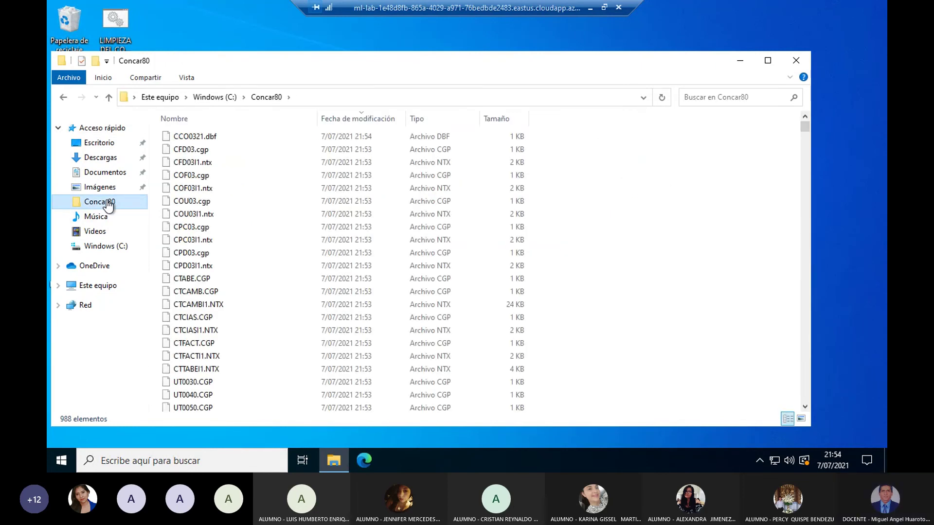
left_click(341, 119)
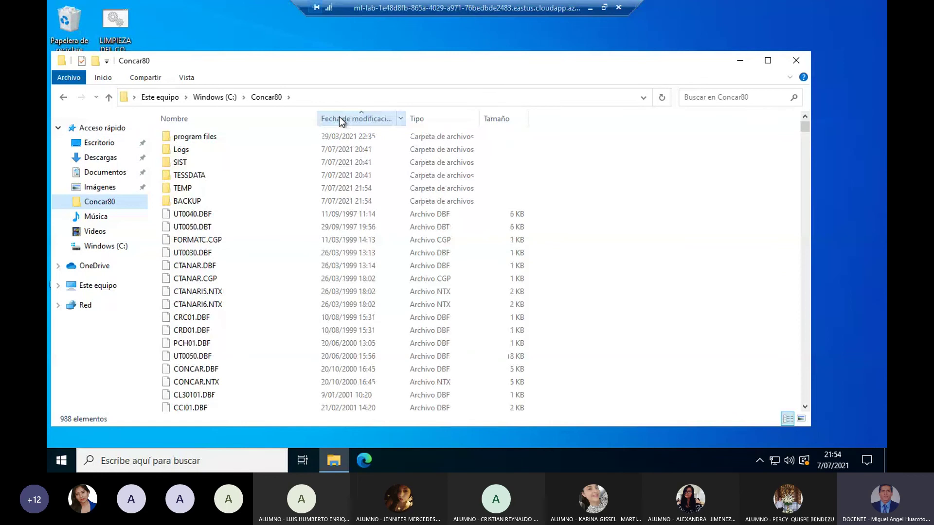
double_click(195, 201)
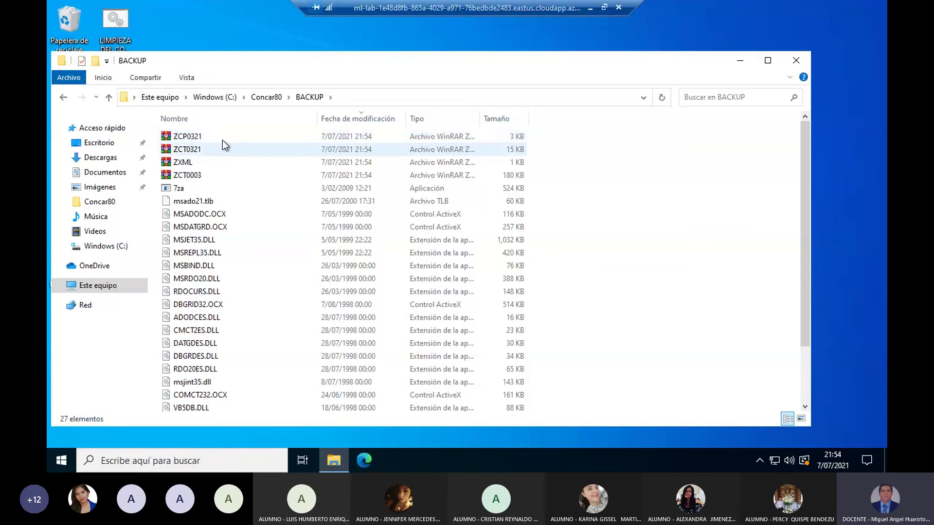
left_click(200, 137)
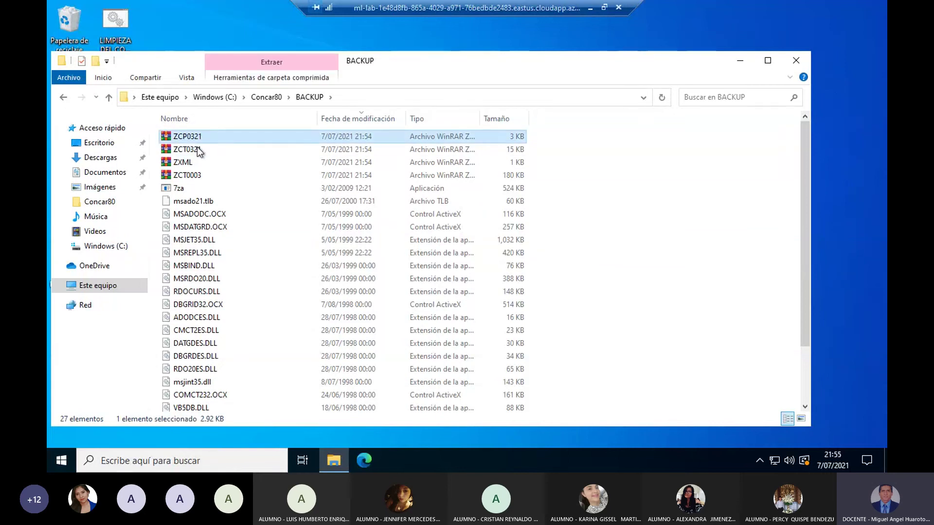
left_click(197, 149, "ctrl")
left_click(195, 176, "ctrl")
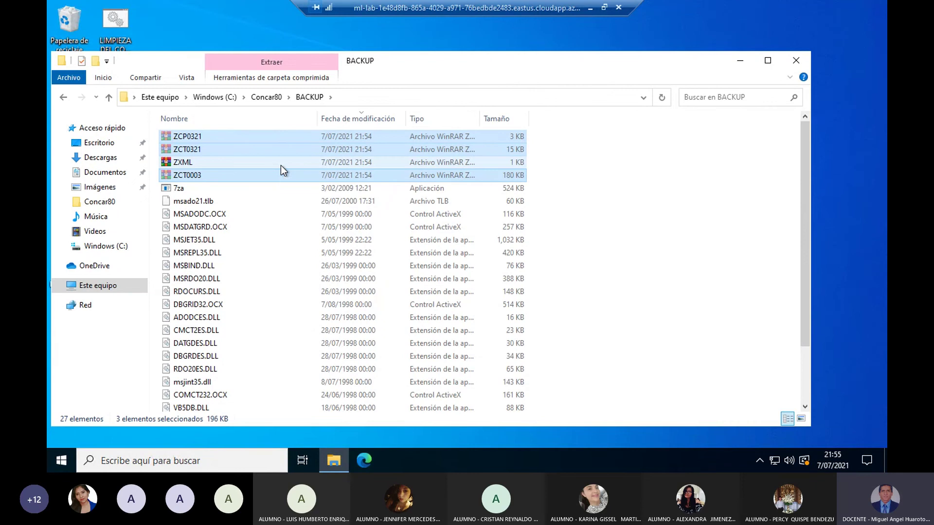
Step: Minimize File Explorer and the remote session, then stop sharing the screen
left_click(739, 65)
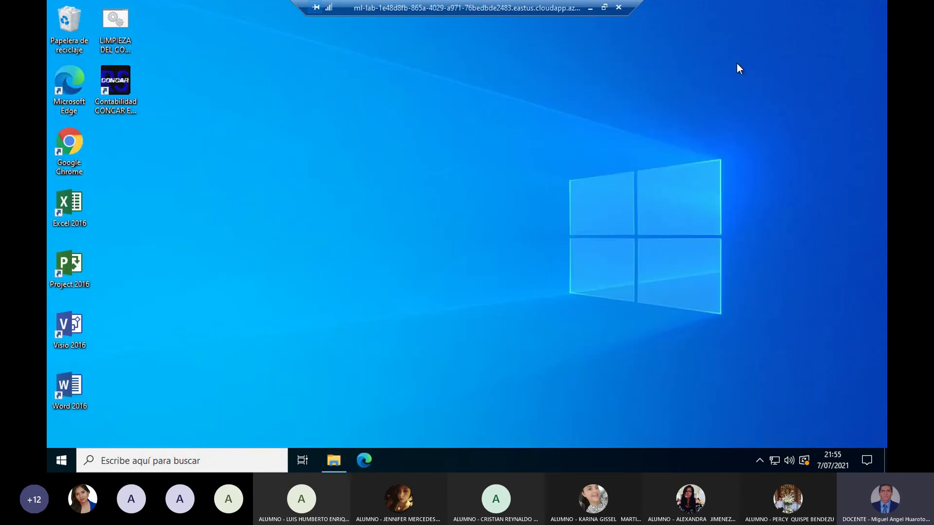
left_click(590, 9)
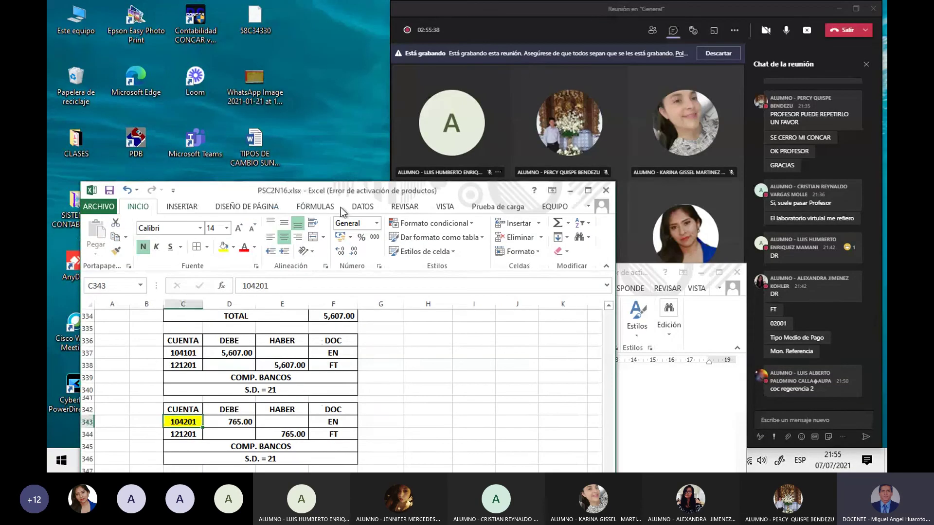
left_click(807, 33)
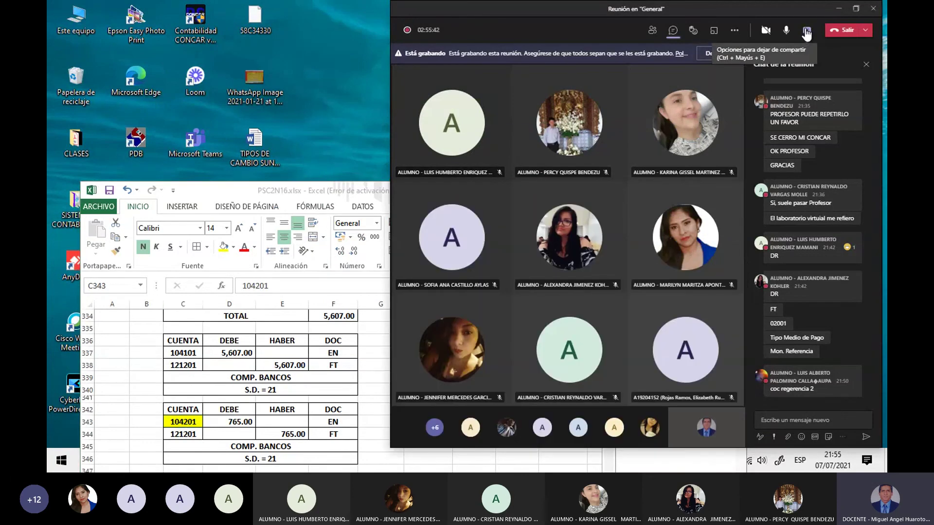